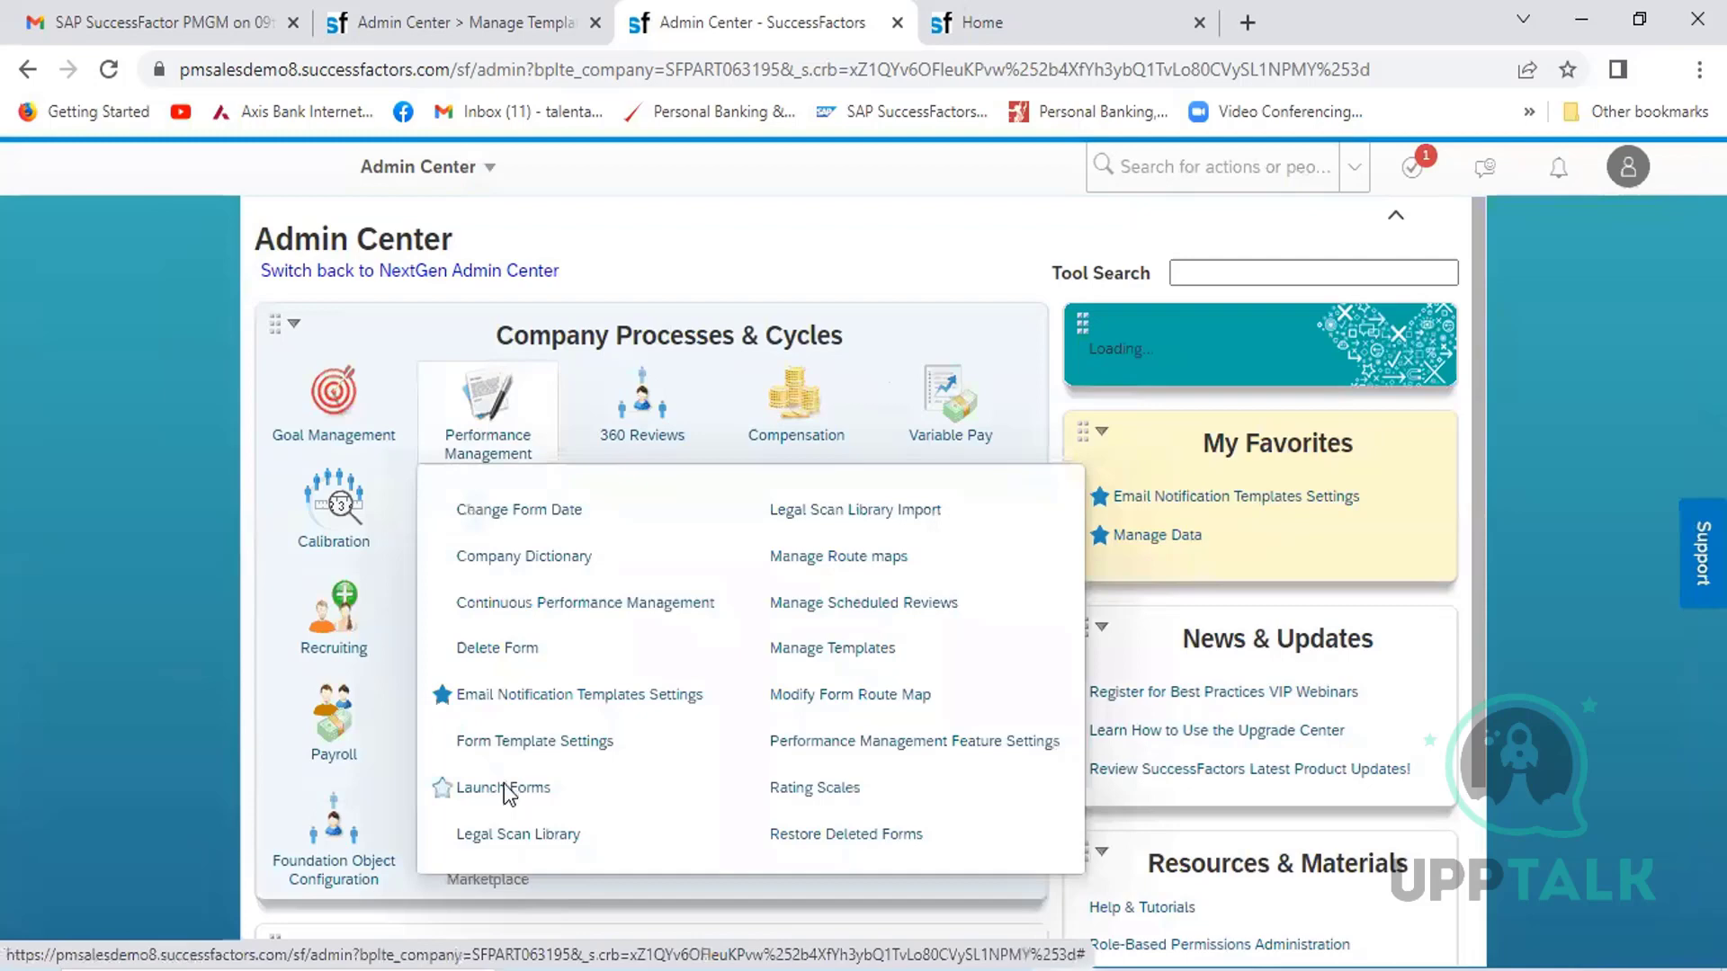
- Open Launch Forms for the Performance Management type and browse the available form templates
{"action": "left_click", "coordinate": [504, 787]}
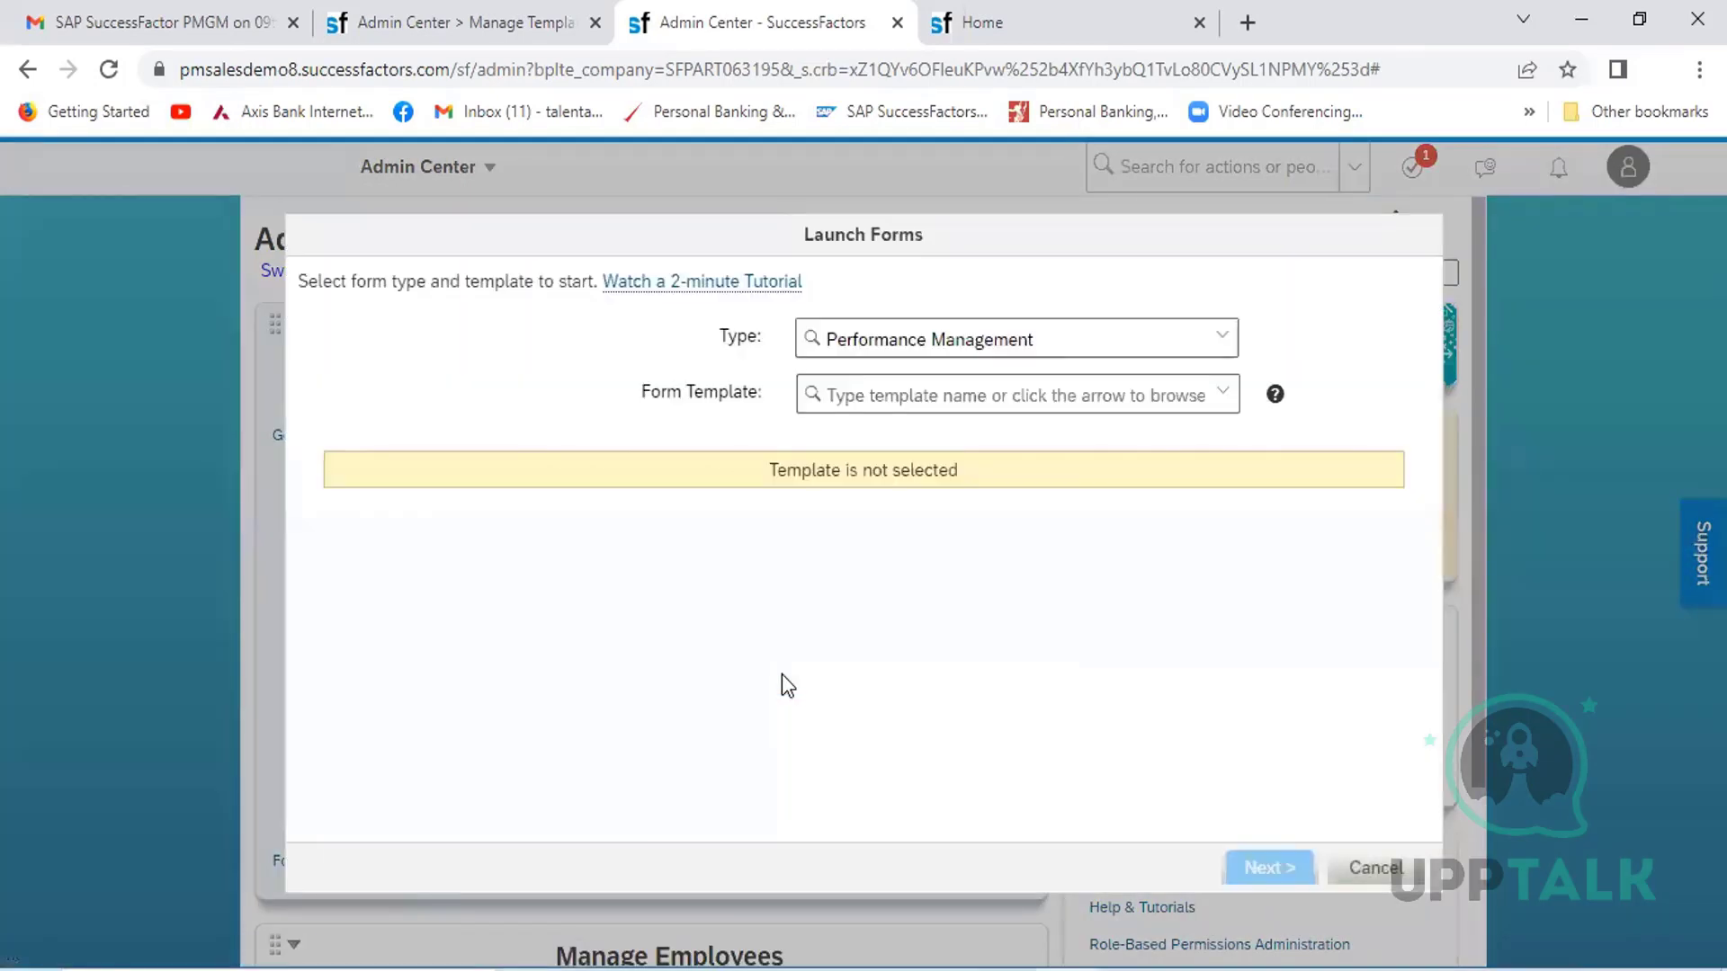
{"action": "left_click", "coordinate": [1224, 395]}
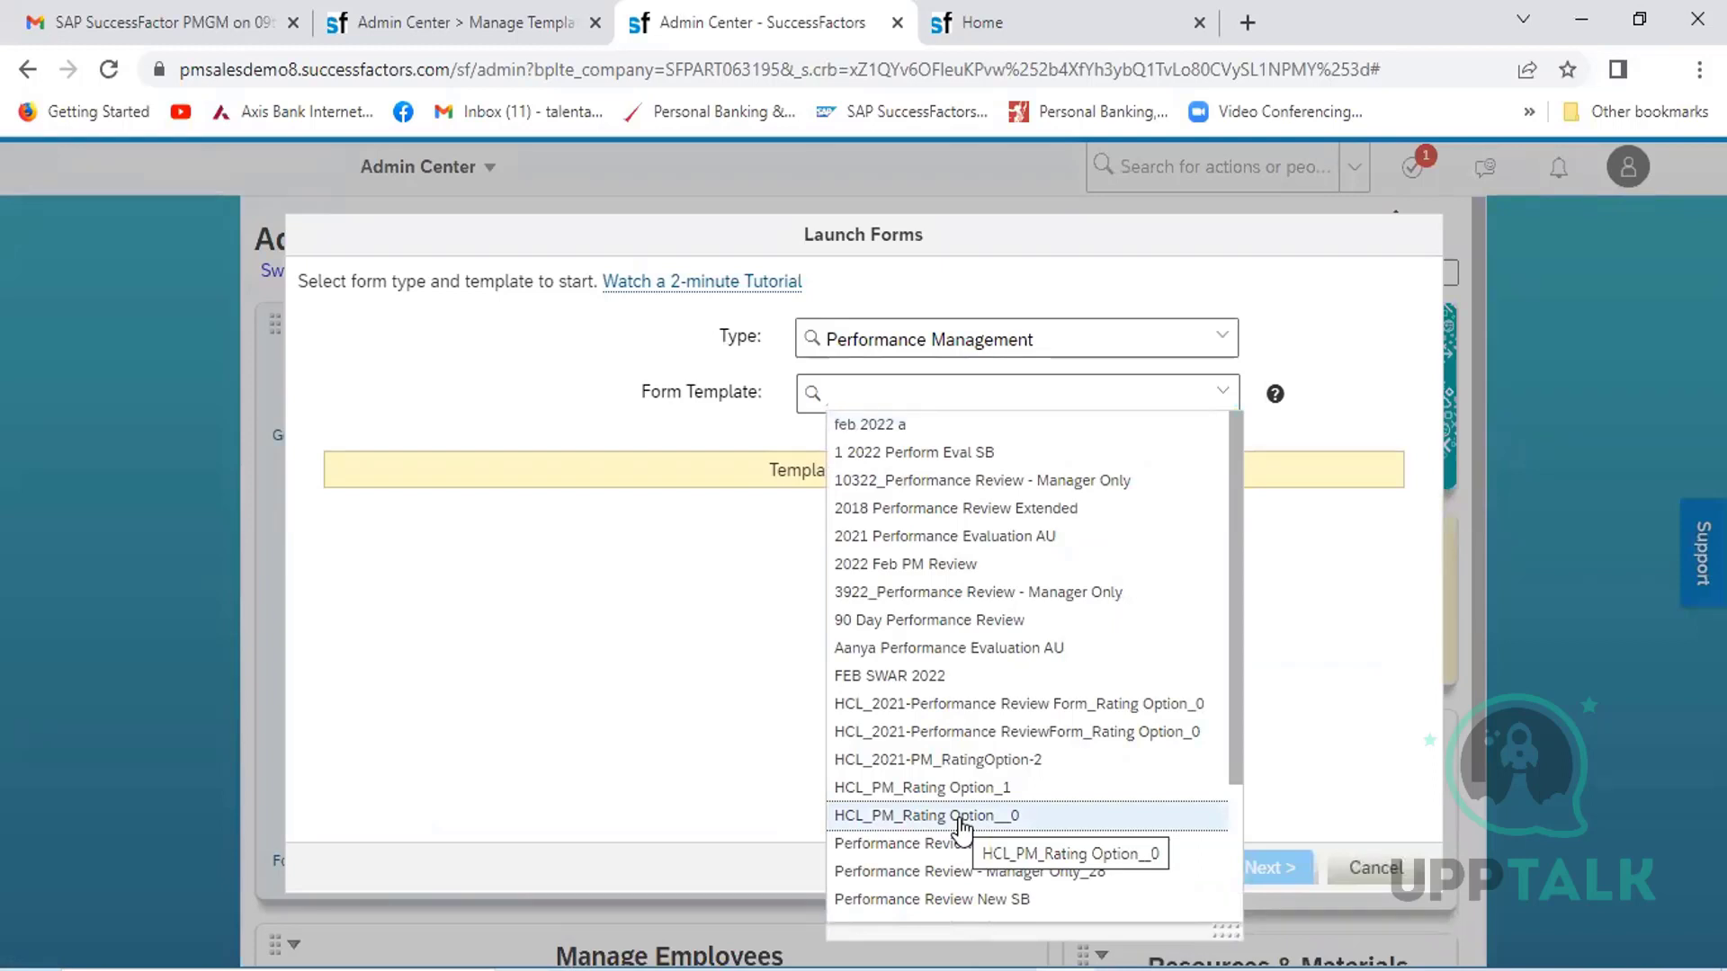
- Switch to the Home browser tab and start a proxy session as the target employee, entering that employee's name
{"action": "left_click", "coordinate": [1032, 32]}
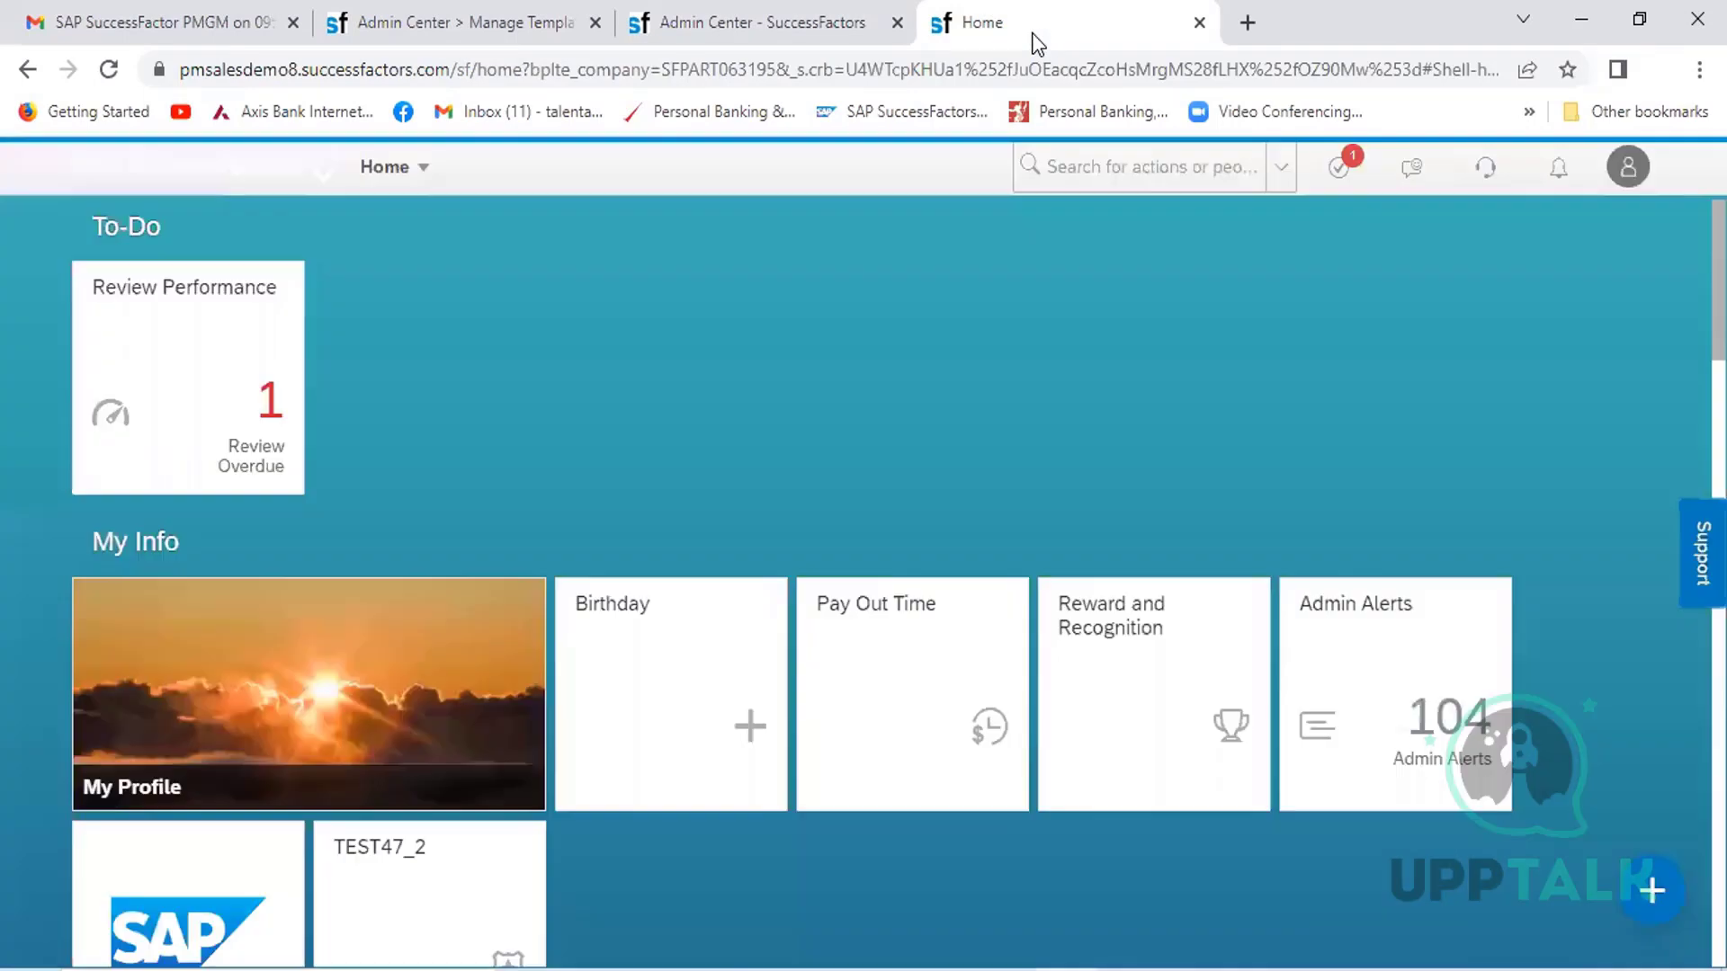
{"action": "left_click", "coordinate": [1625, 180]}
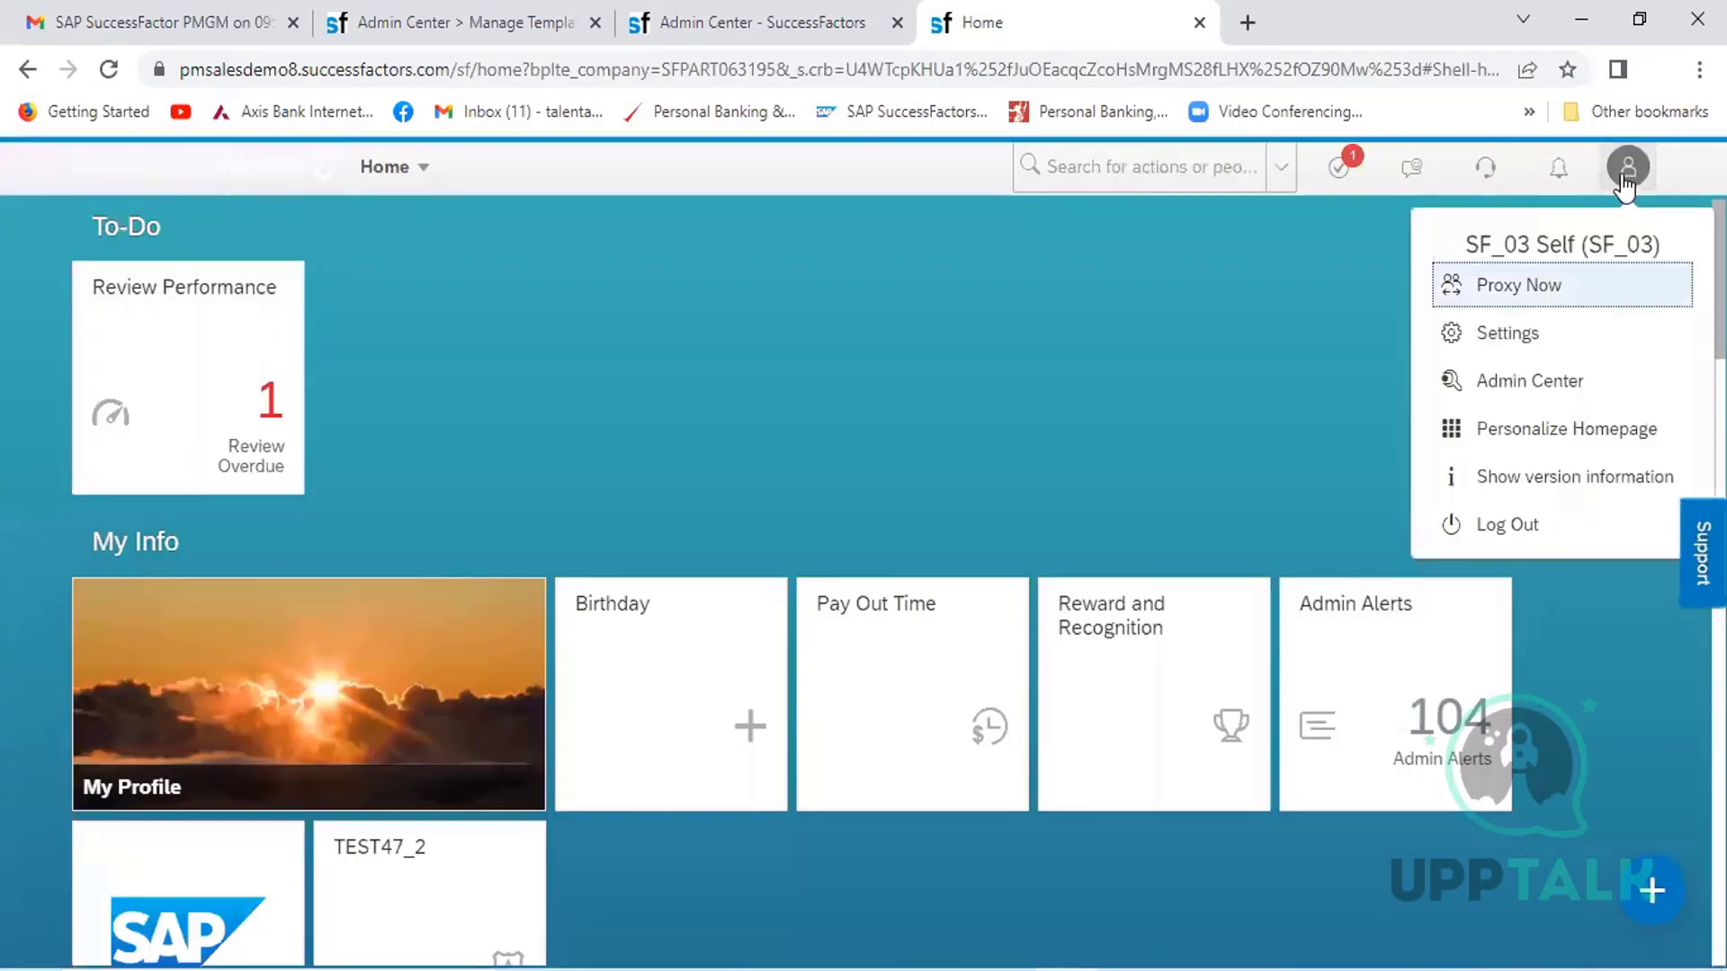
{"action": "left_click", "coordinate": [1518, 286]}
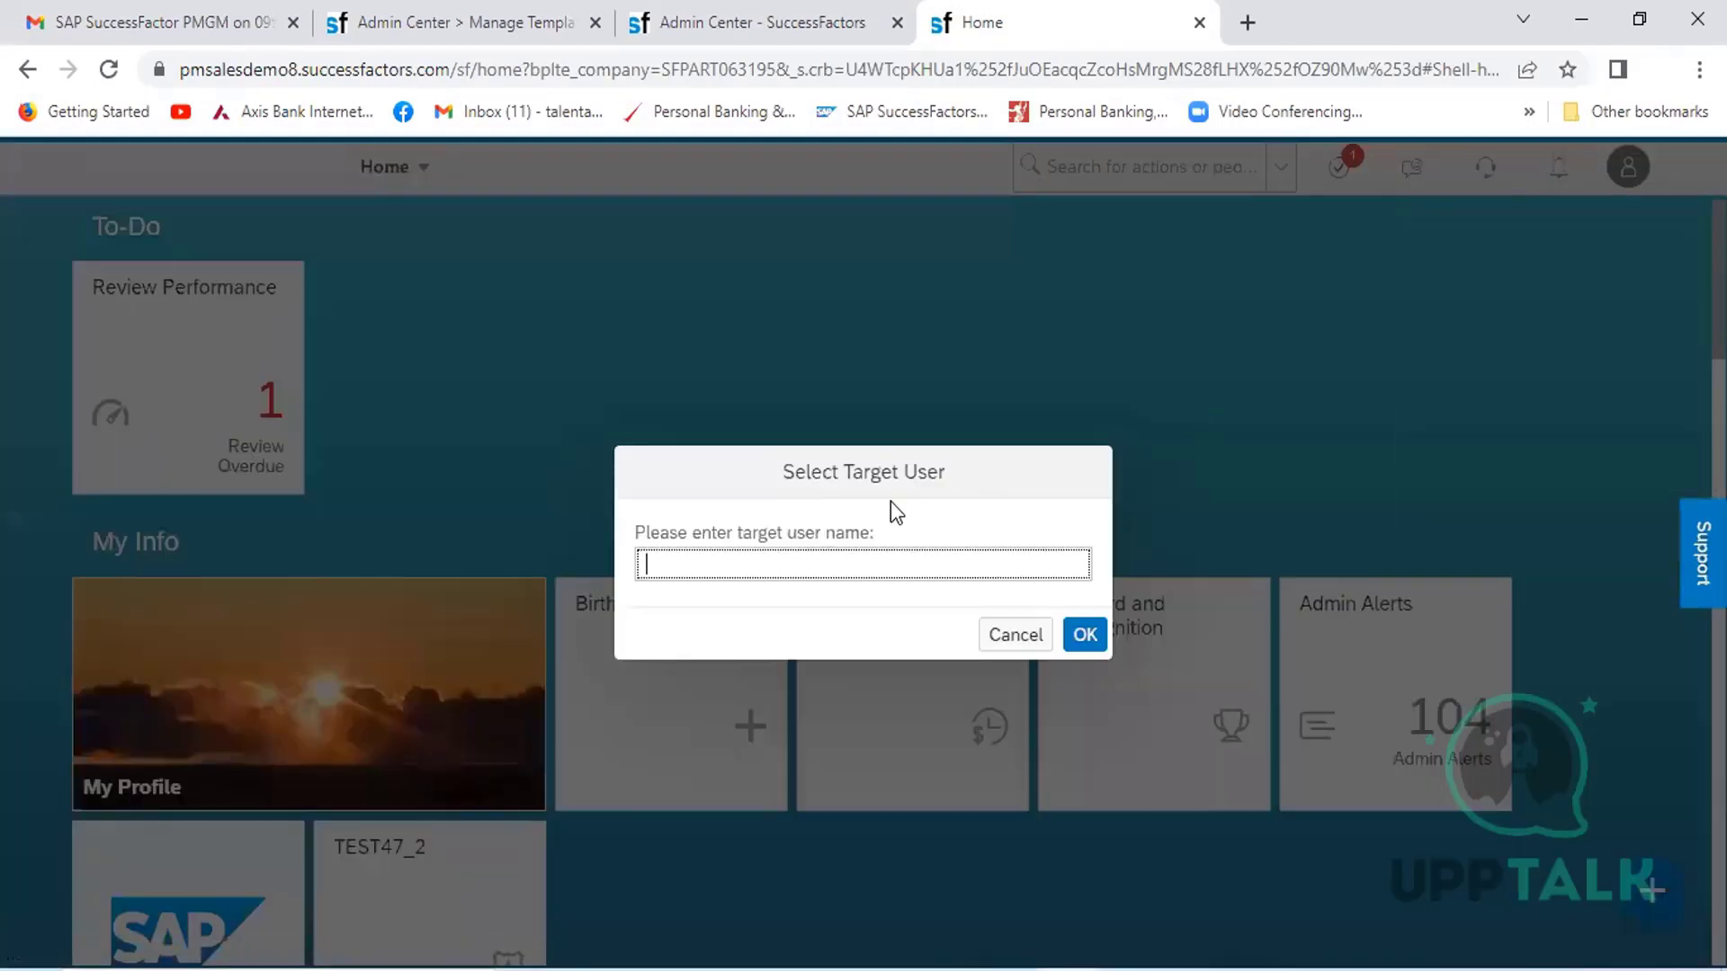
{"action": "type", "text": "Ahmad"}
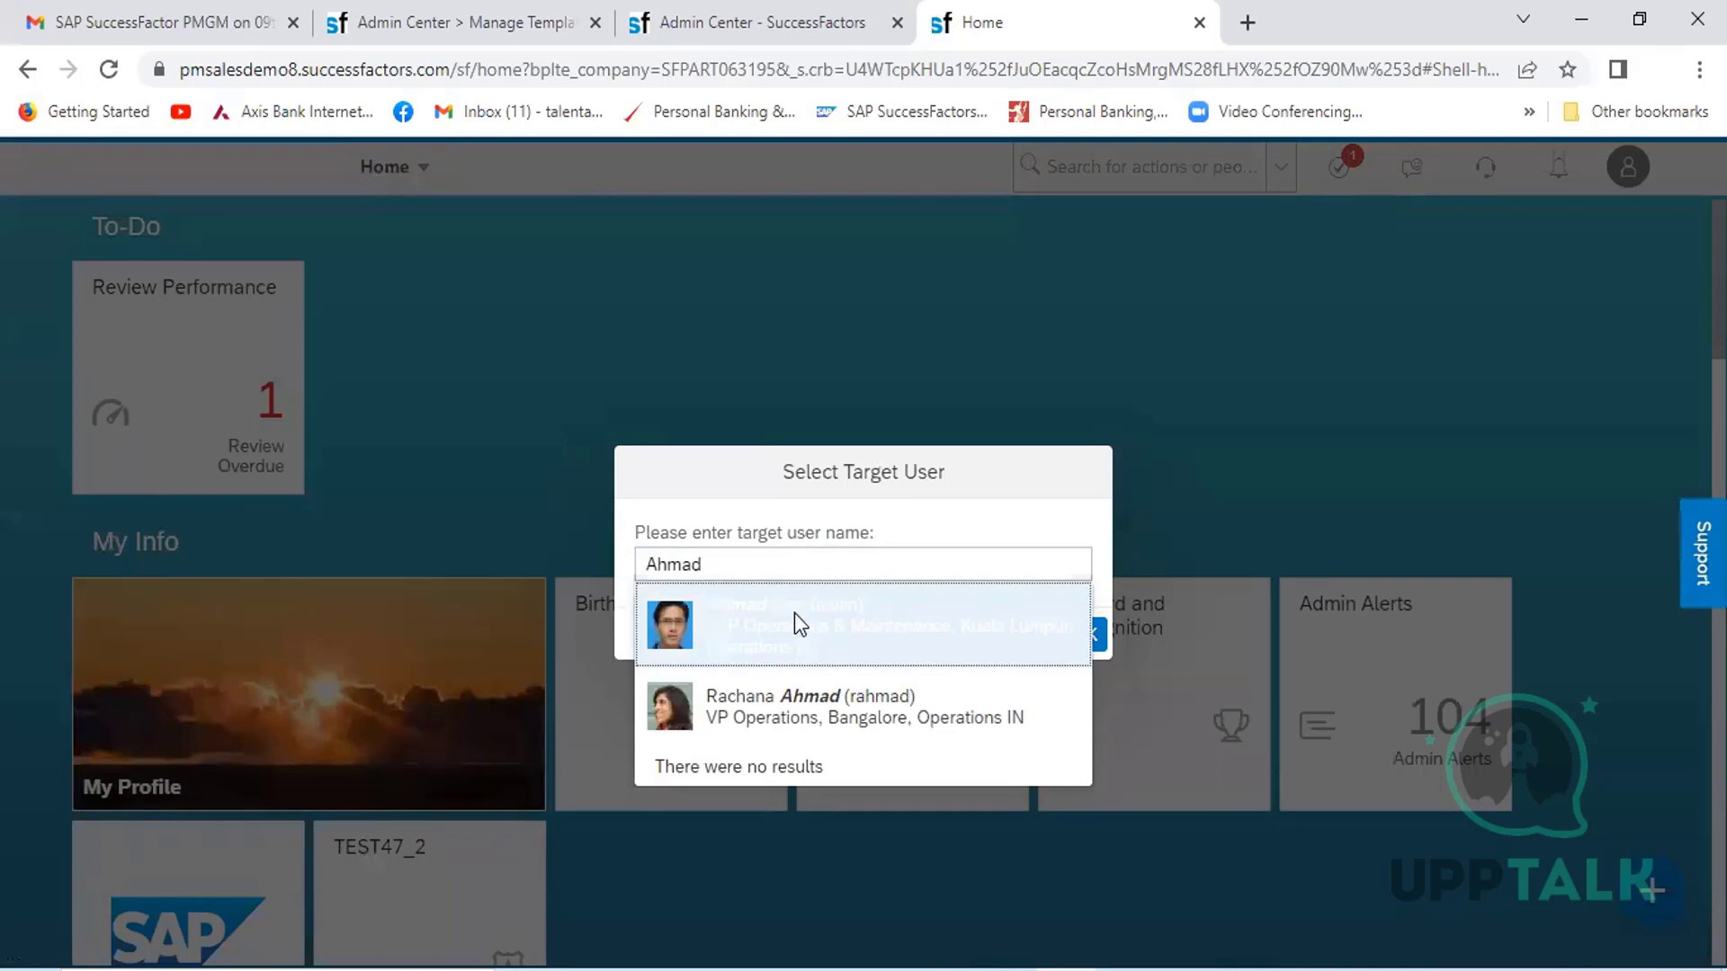
{"action": "left_click", "coordinate": [795, 612]}
{"action": "left_click", "coordinate": [1083, 635]}
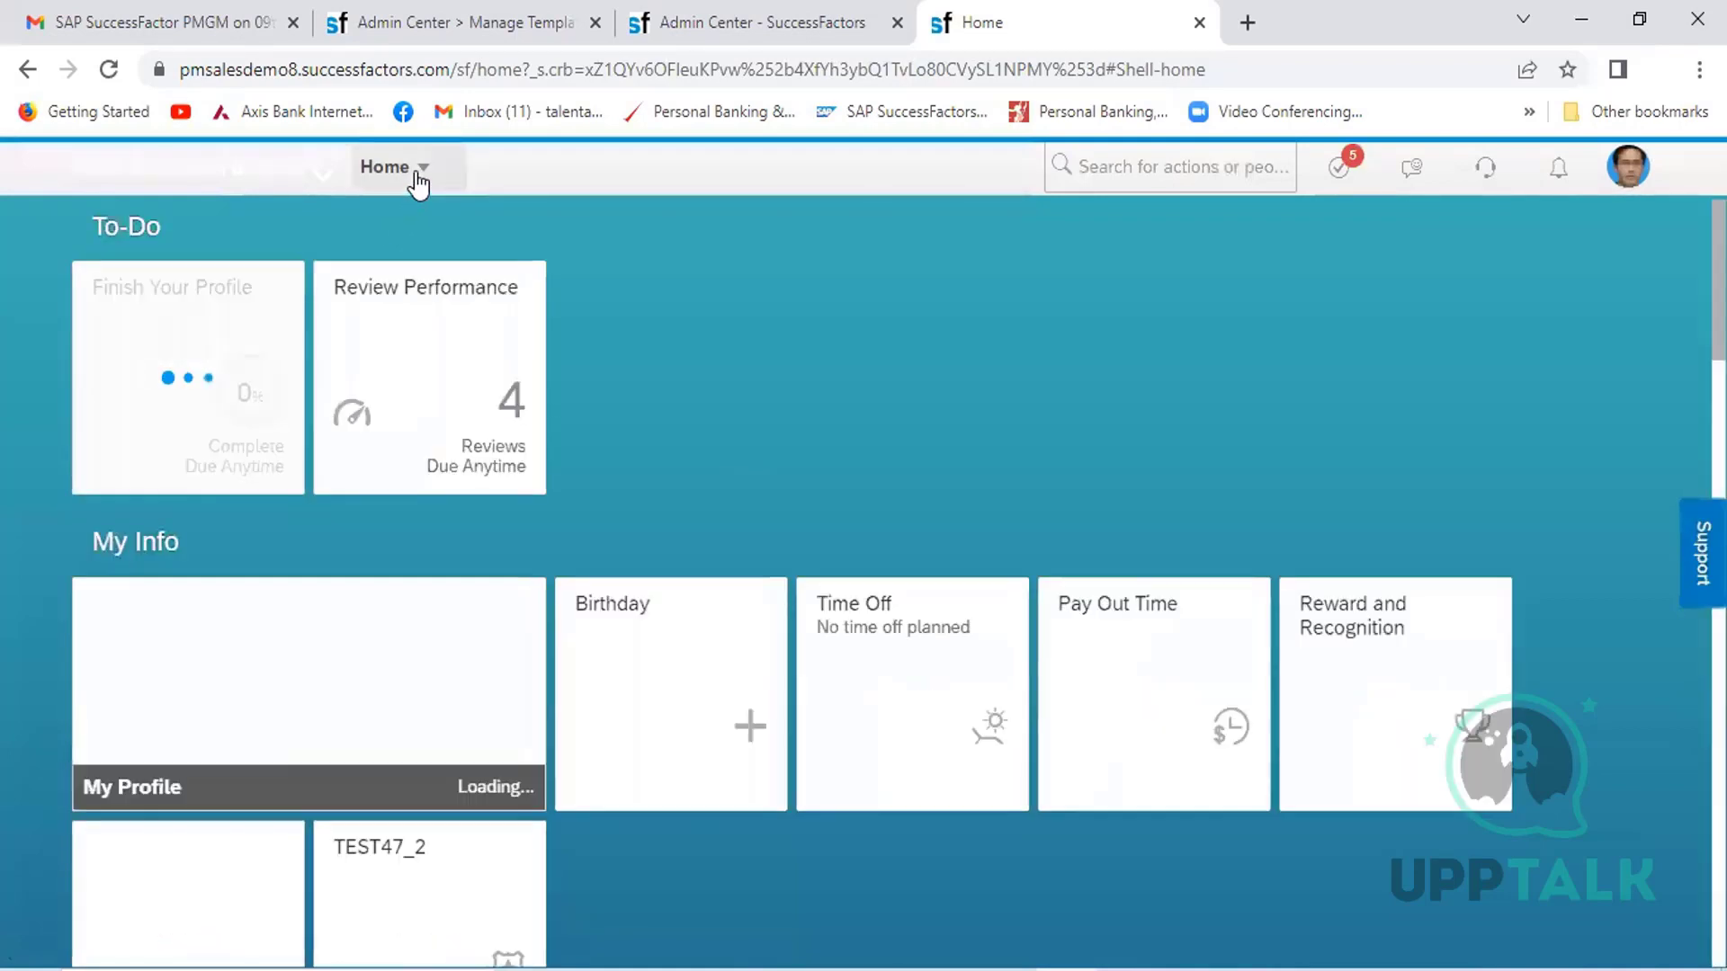
- Go to Performances and open the employee's HCL_PM_Rating Option__0 review form from the inbox
{"action": "left_click", "coordinate": [418, 180]}
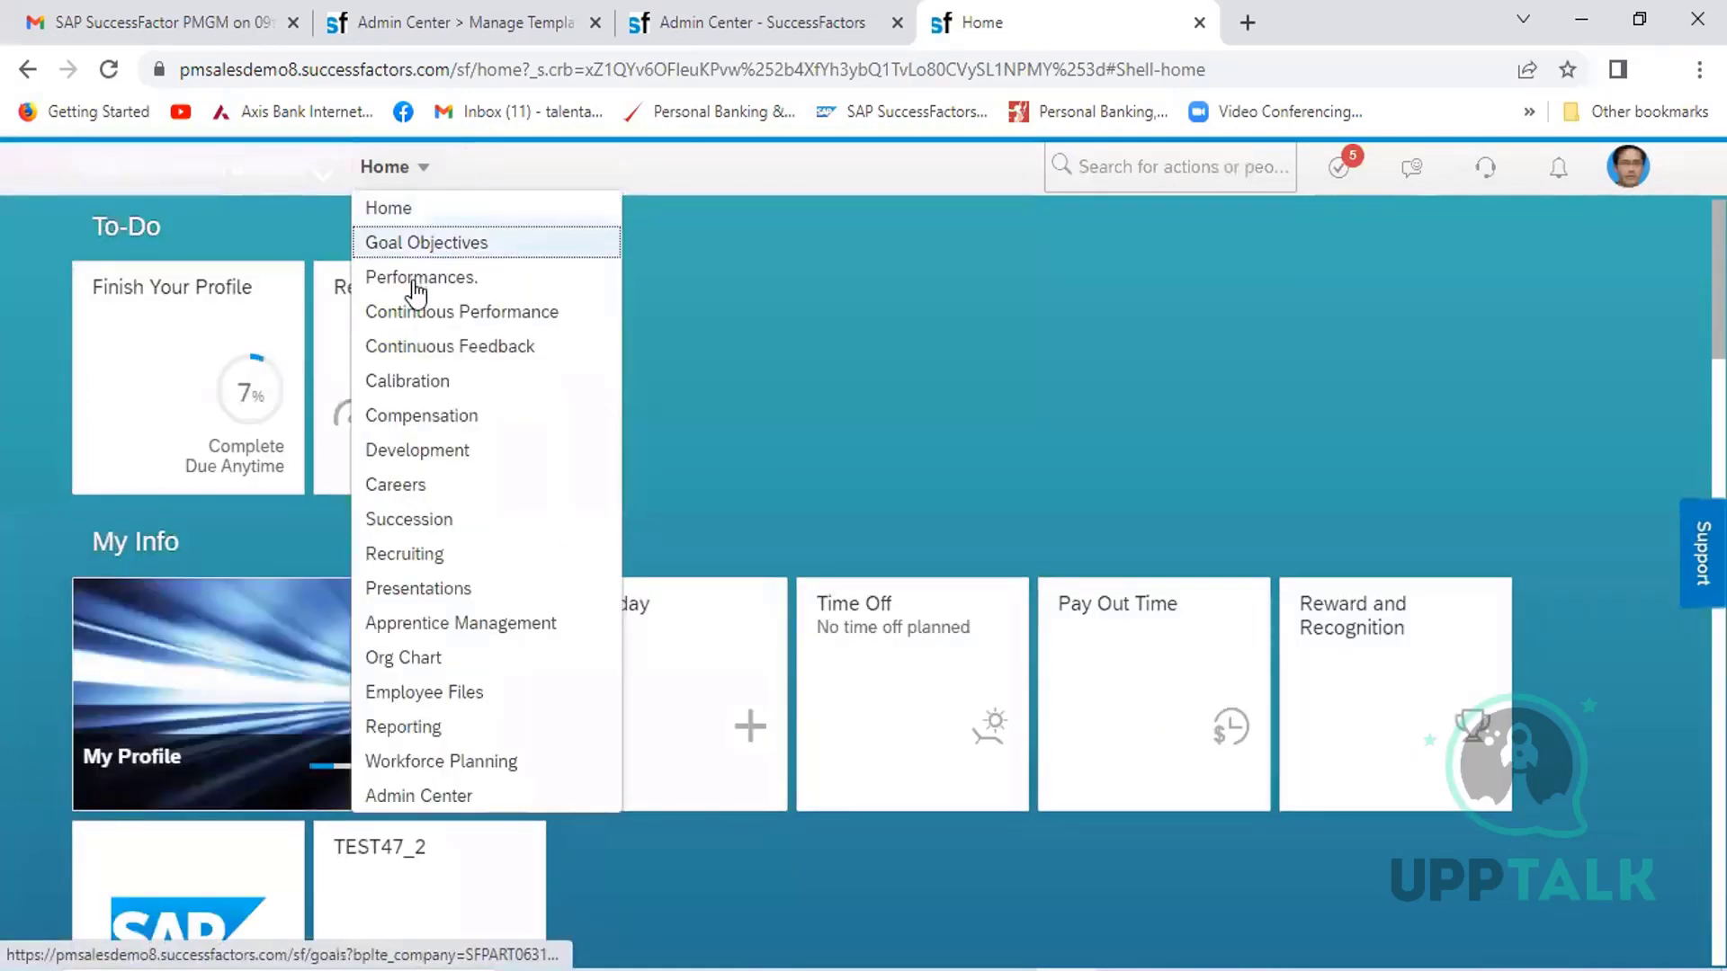
{"action": "left_click", "coordinate": [443, 280]}
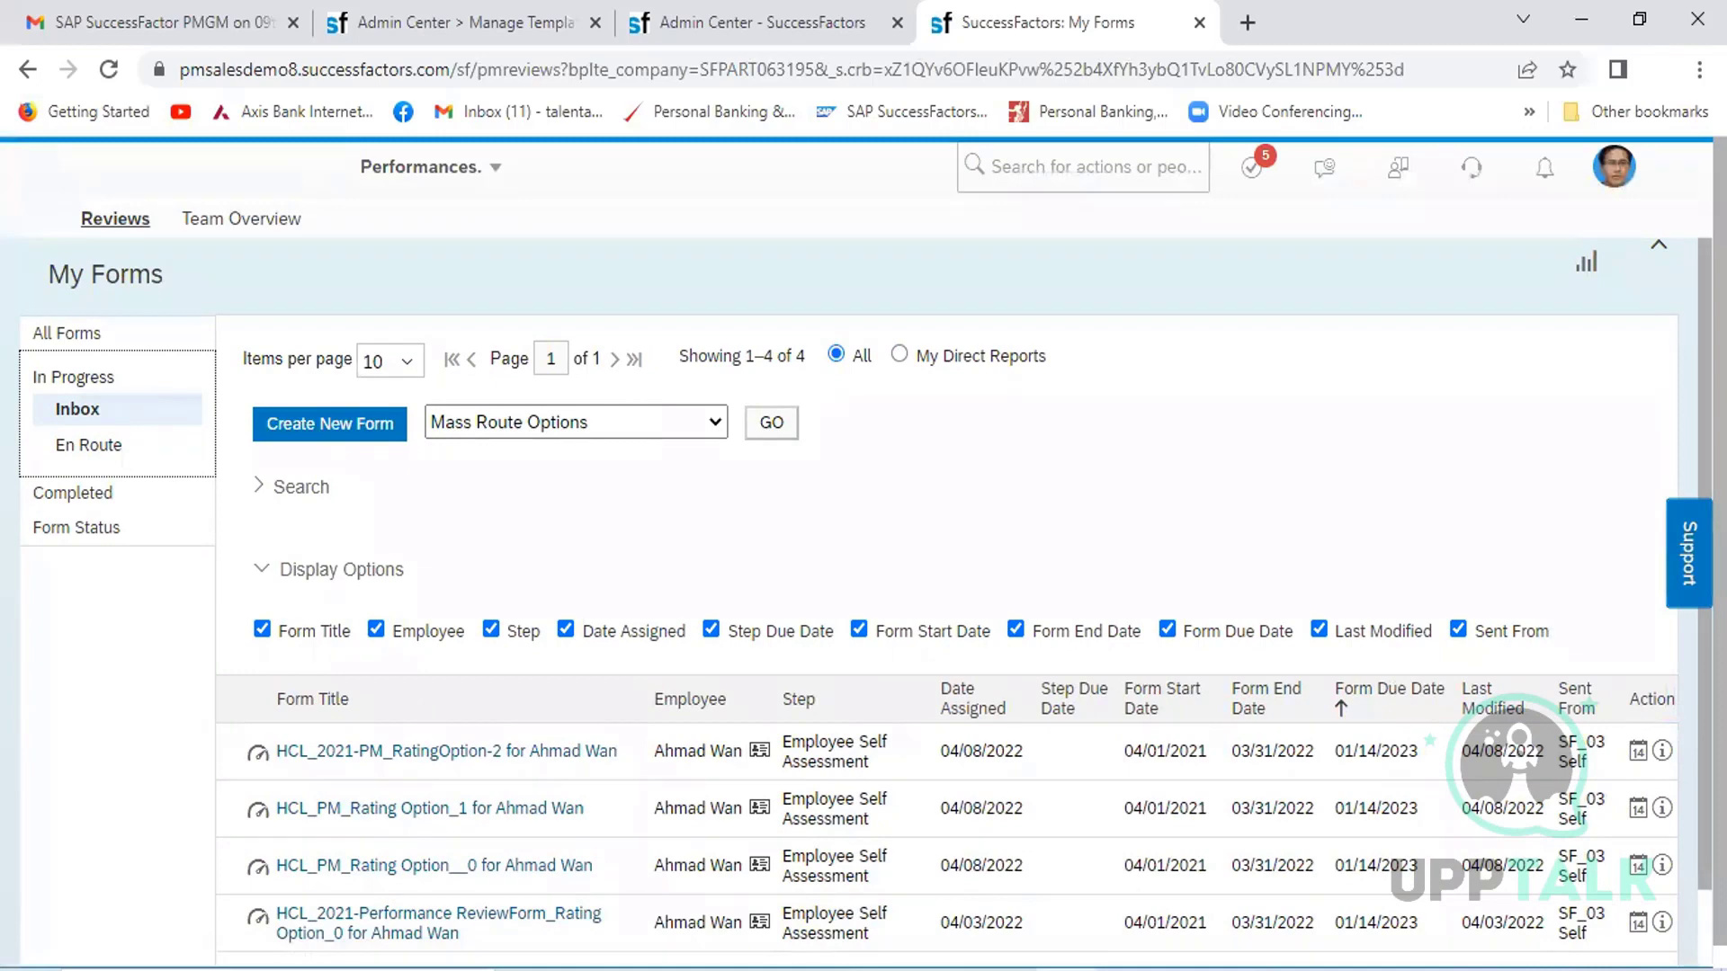
{"action": "scroll", "coordinate": [944, 585], "scroll_direction": "down", "scroll_amount": 1}
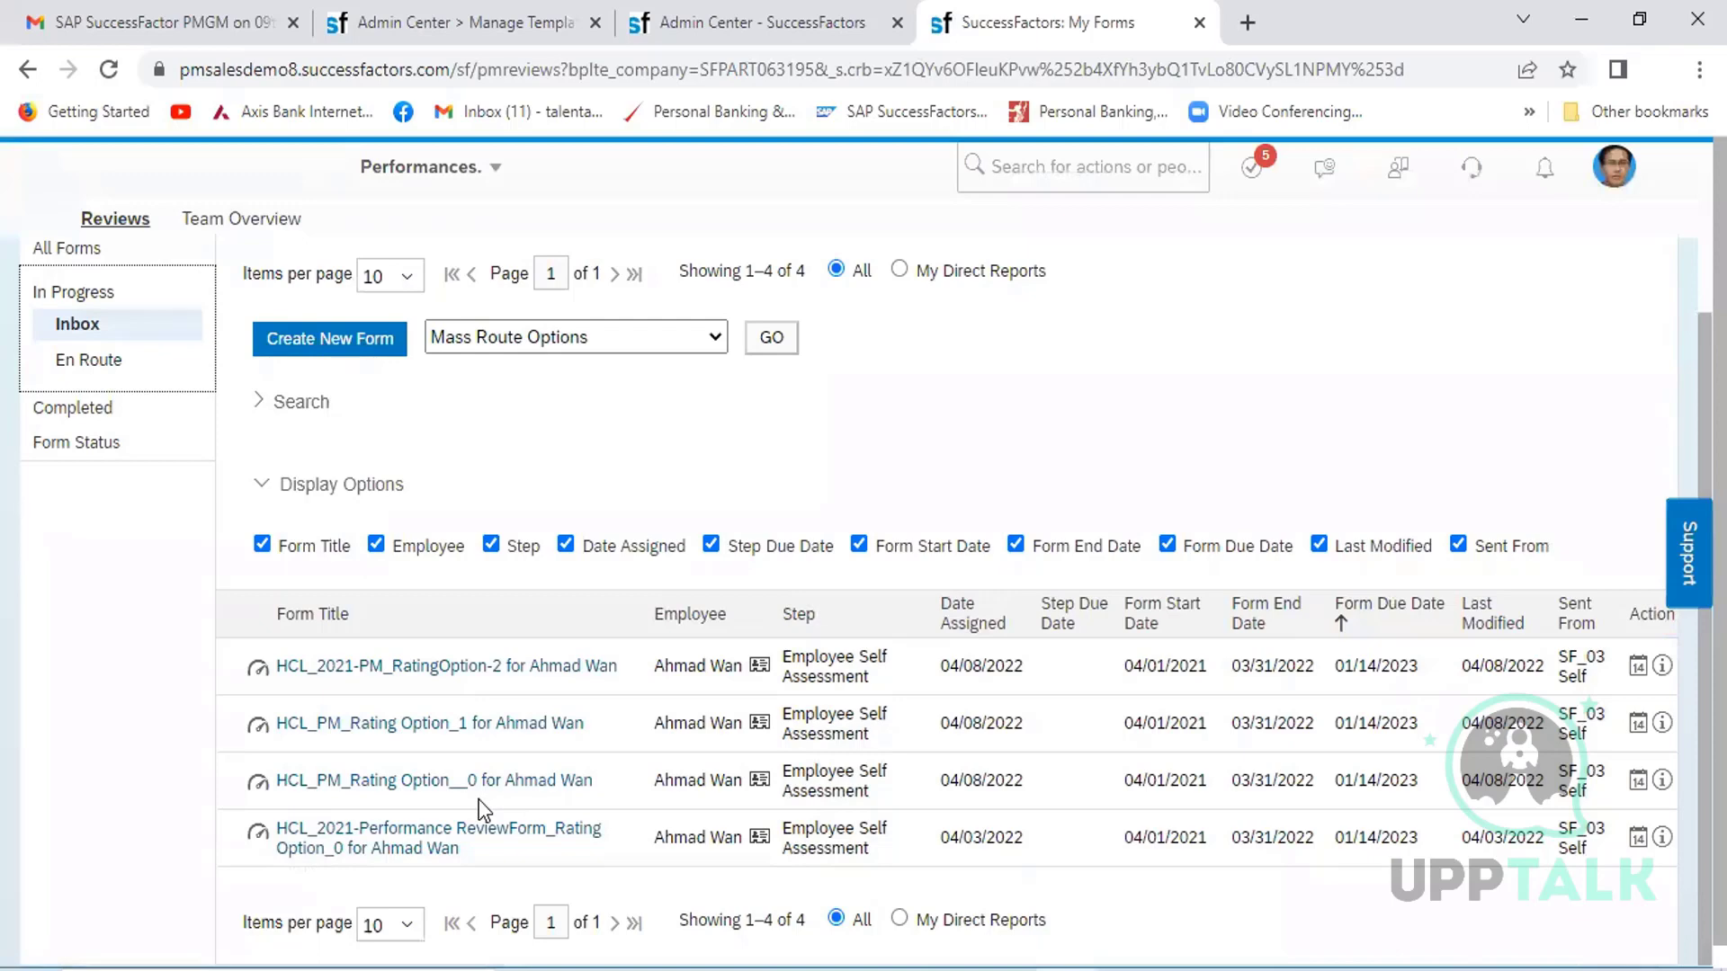
{"action": "left_click", "coordinate": [393, 782]}
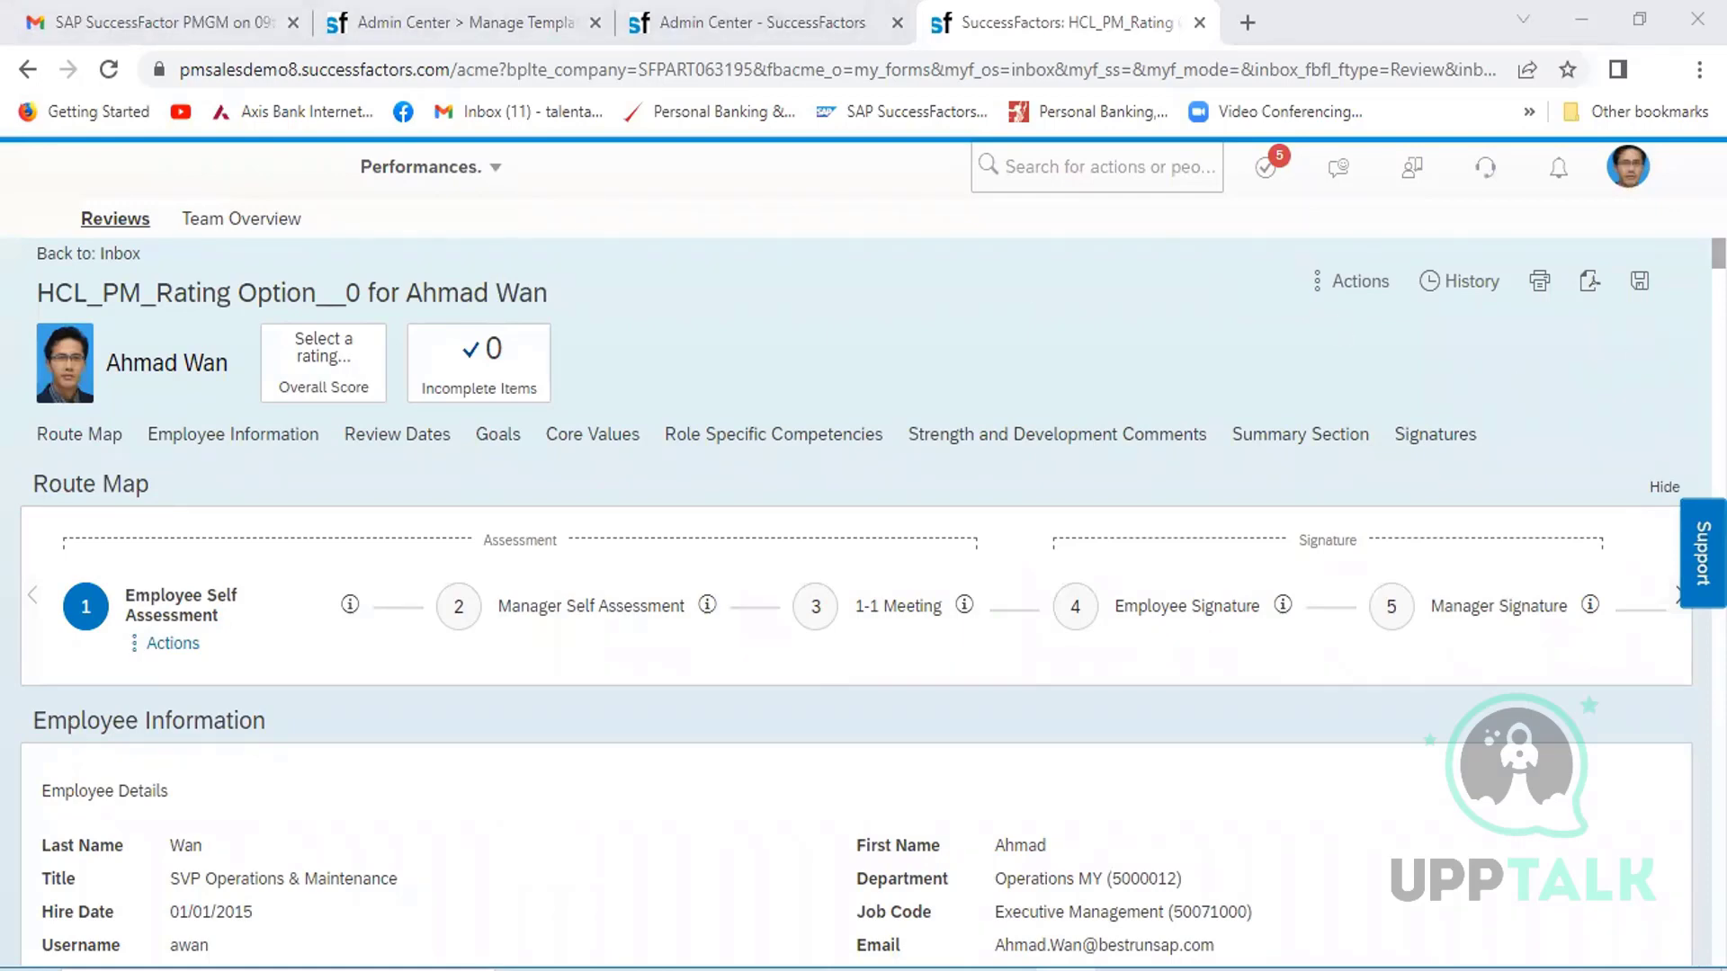
- Rate the goal 1.1.1 Customer Re-Purchase two stars, Needs Development, in the review form
{"action": "scroll", "coordinate": [856, 702], "scroll_direction": "down", "scroll_amount": 4}
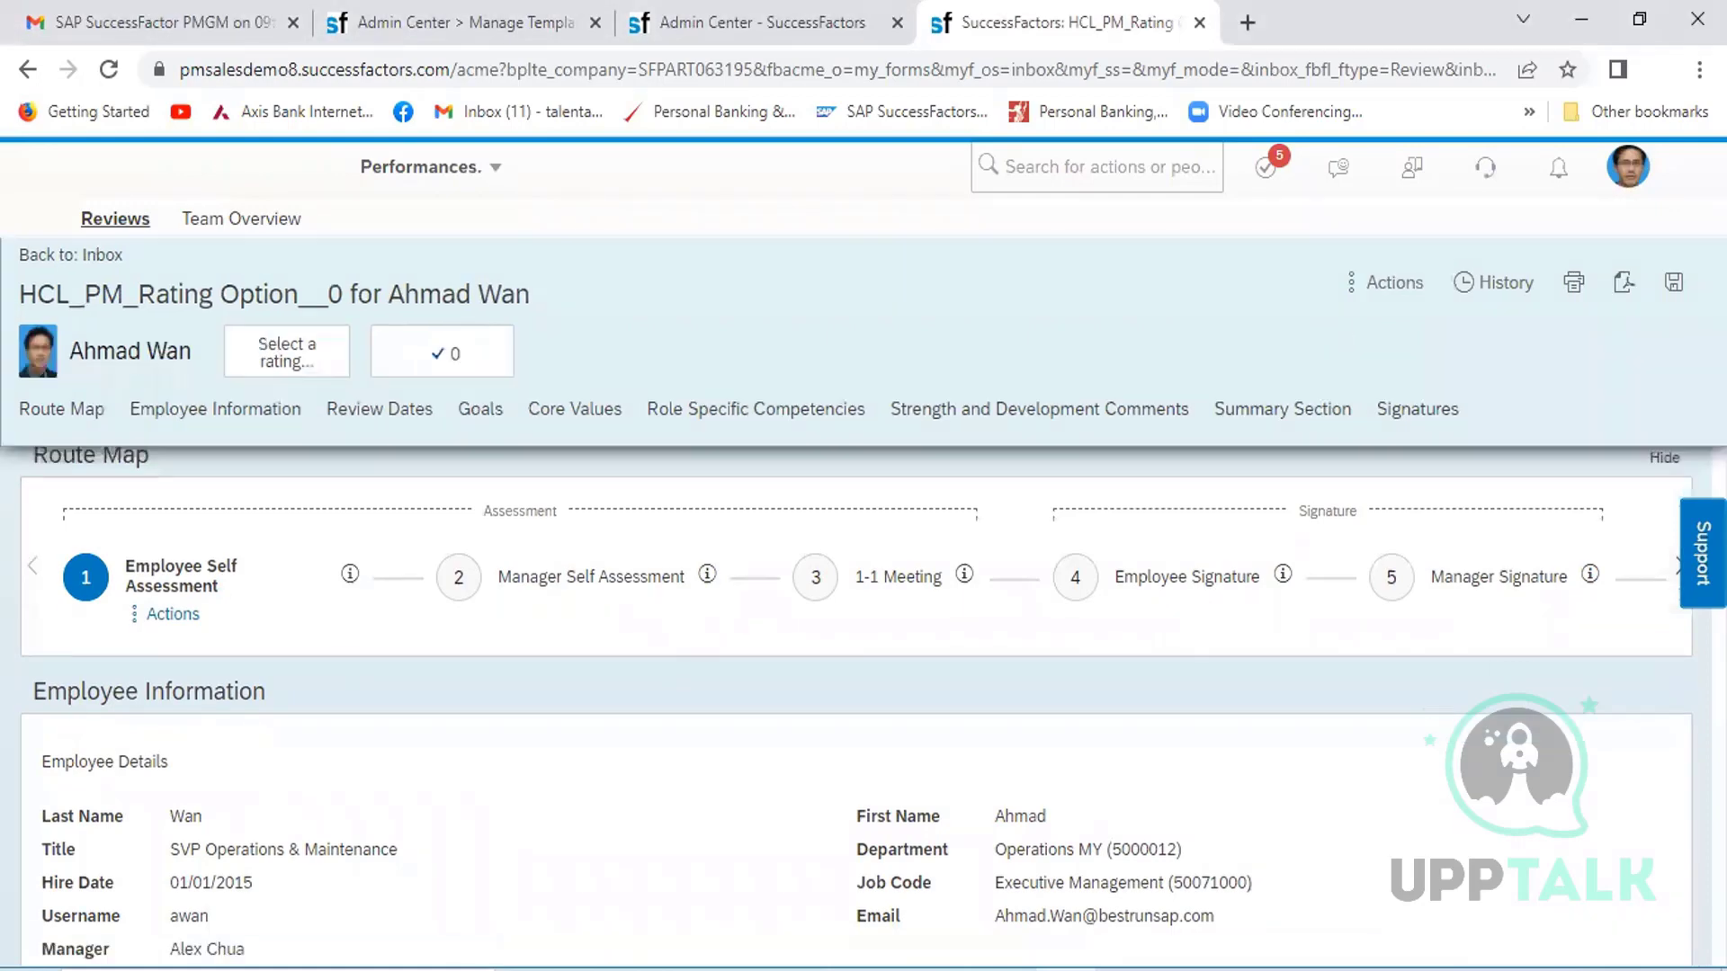
{"action": "scroll", "coordinate": [857, 708], "scroll_direction": "down", "scroll_amount": 2}
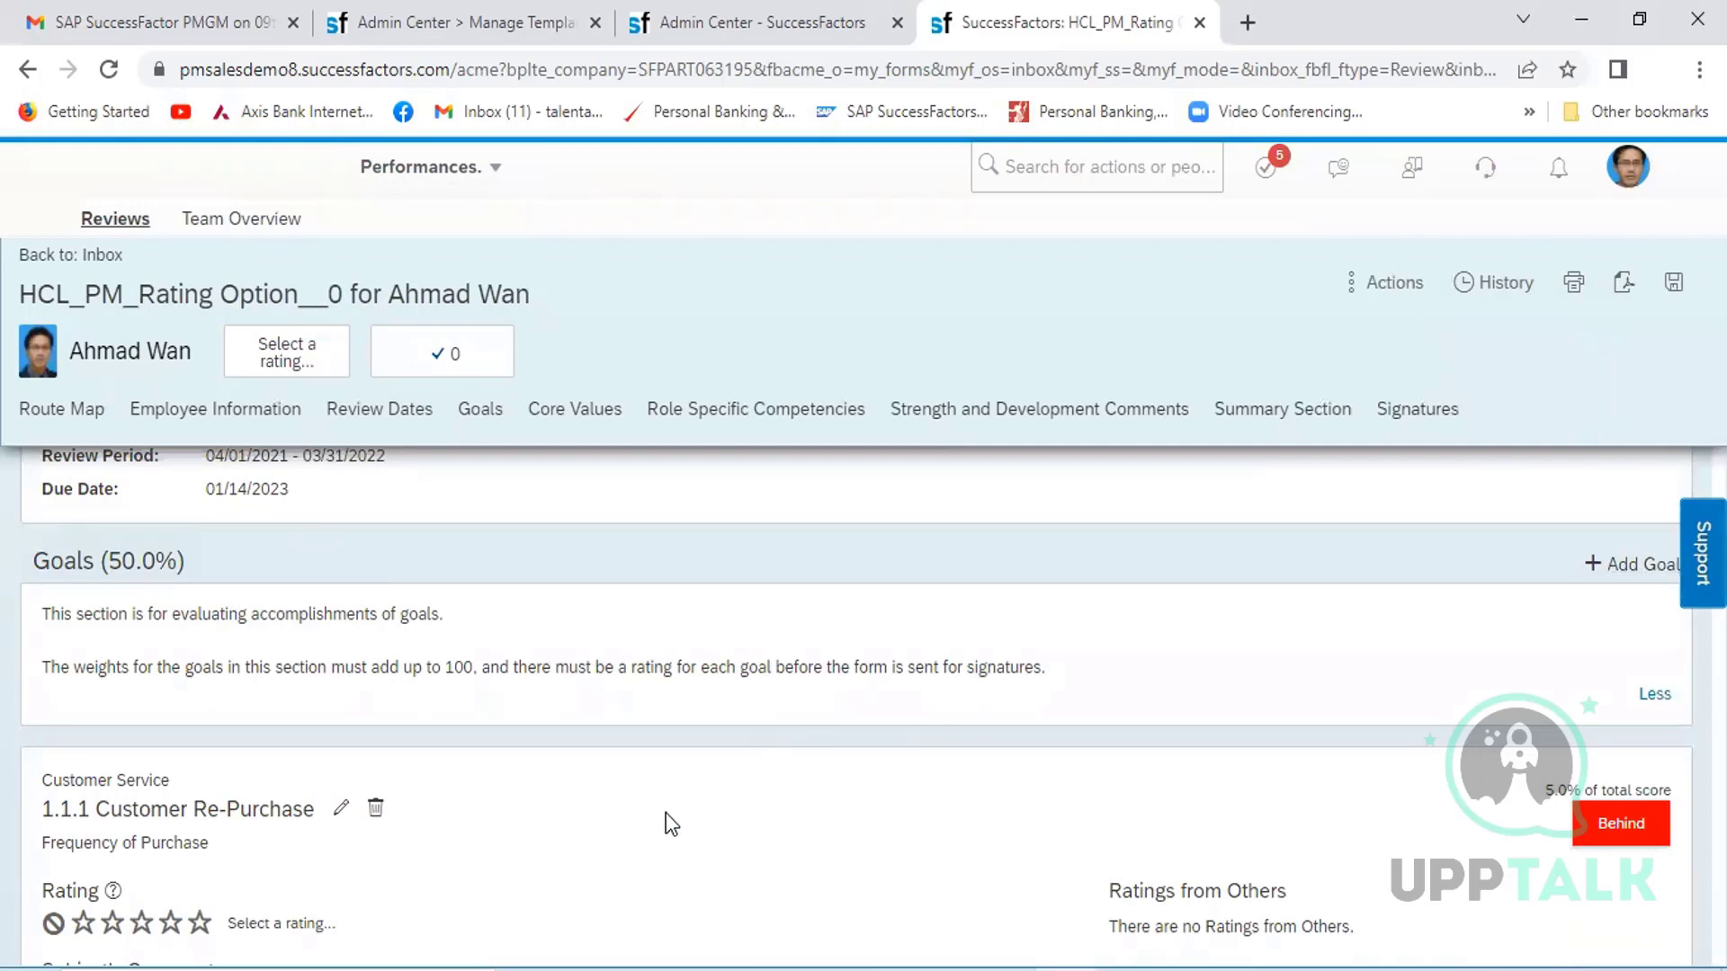
{"action": "scroll", "coordinate": [672, 824], "scroll_direction": "down", "scroll_amount": 3}
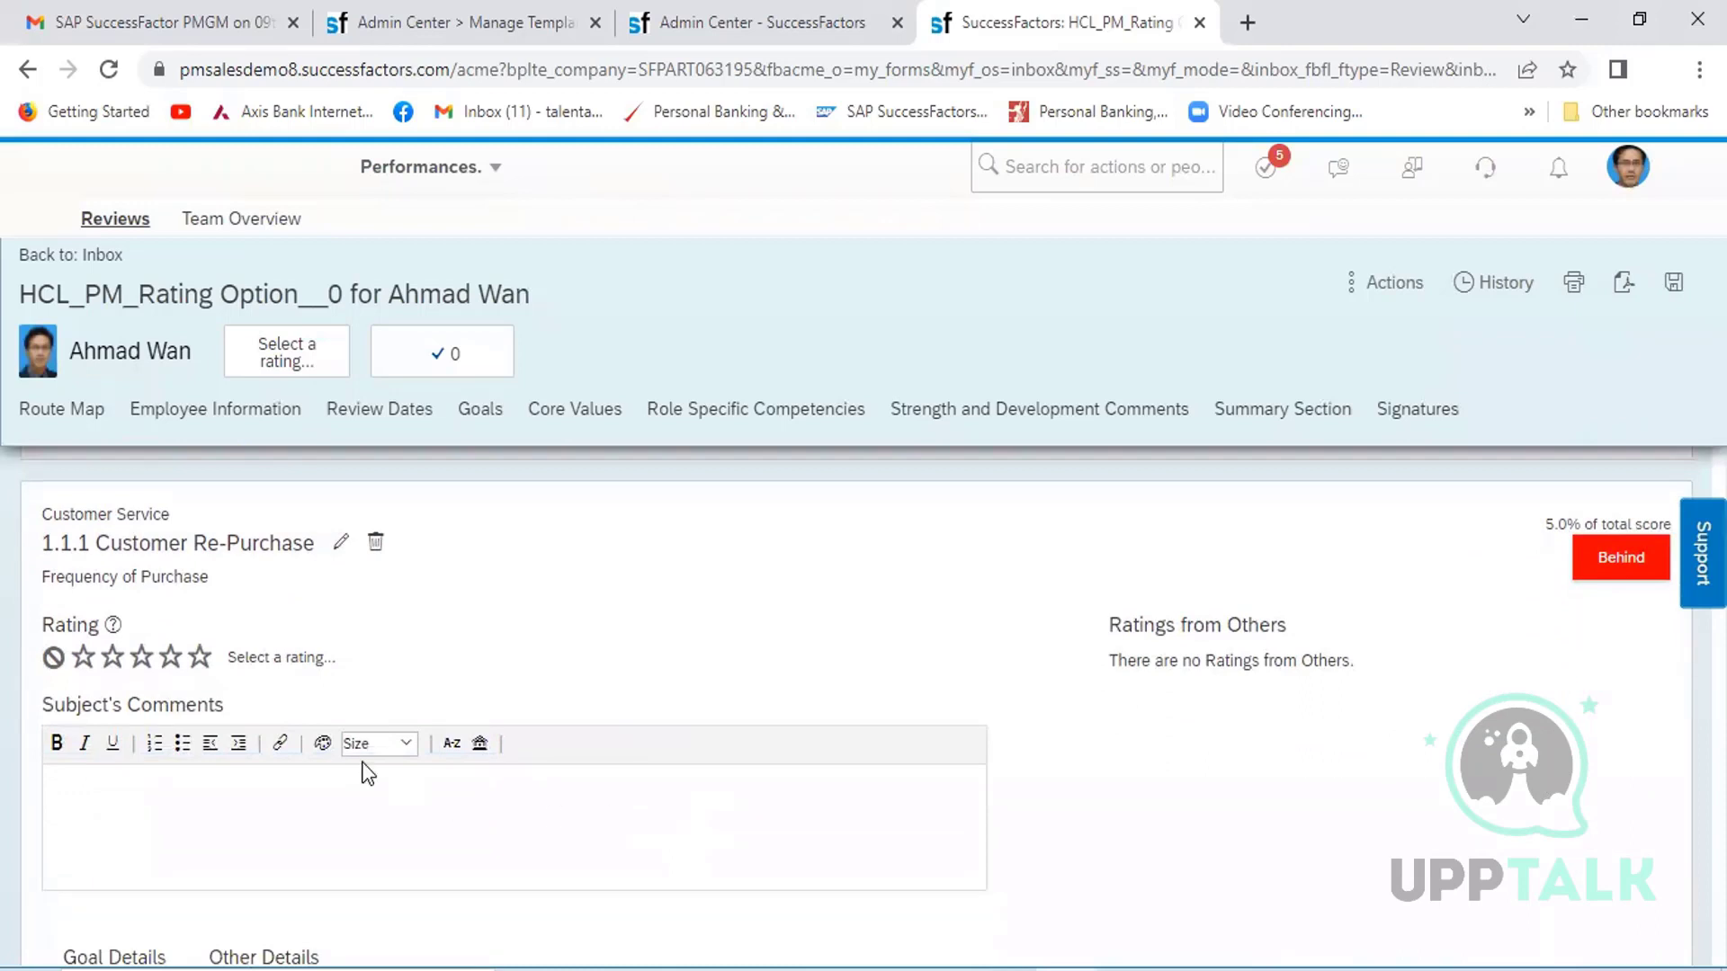
{"action": "left_click", "coordinate": [108, 660]}
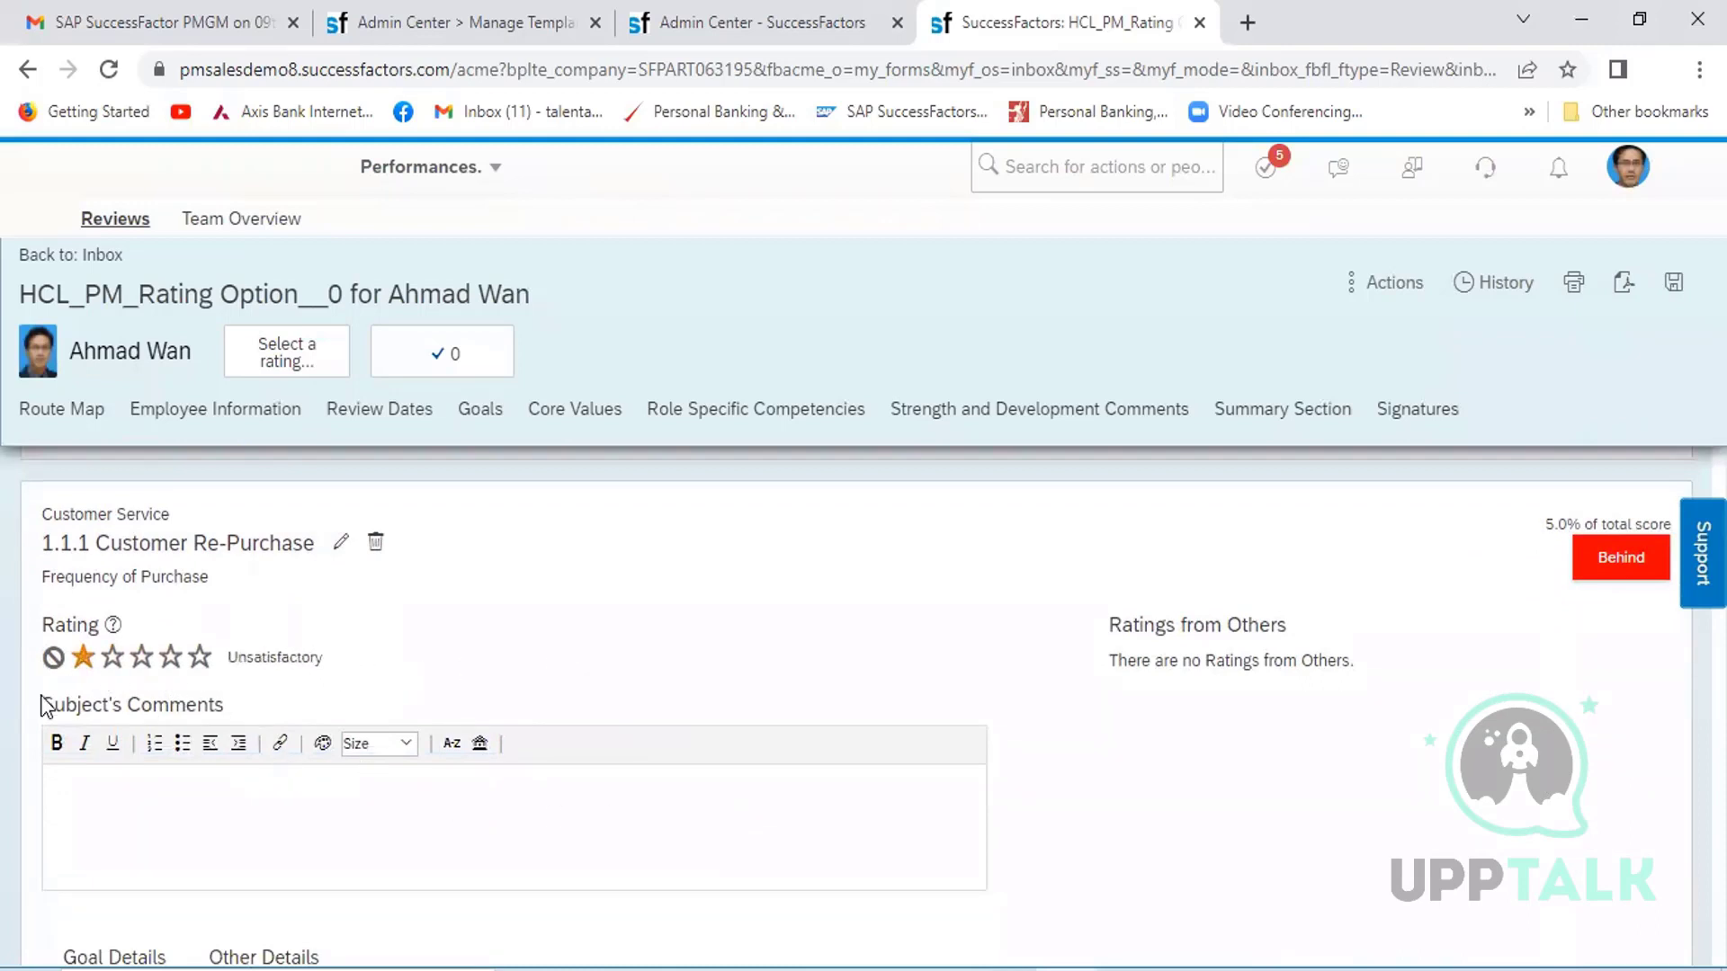
{"action": "left_click", "coordinate": [112, 656]}
{"action": "left_click", "coordinate": [114, 657]}
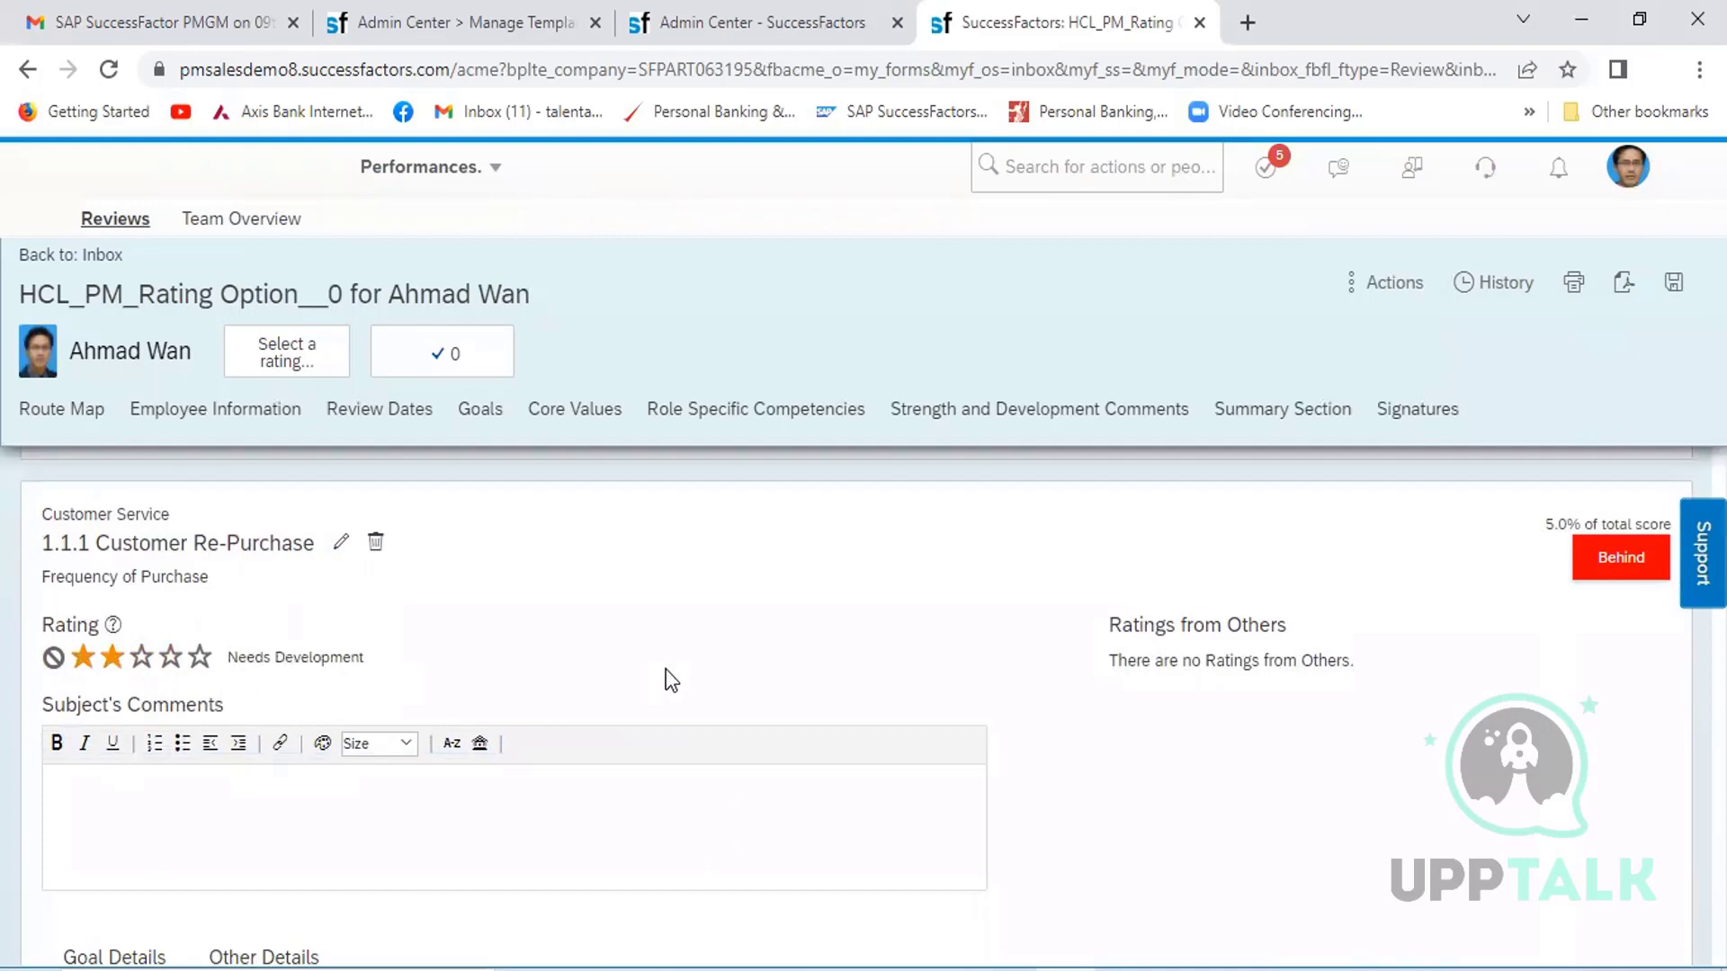
- Rate the goal 1.2 Customer Satisfaction three stars, Meets Expectations
{"action": "scroll", "coordinate": [666, 670], "scroll_direction": "down", "scroll_amount": 1}
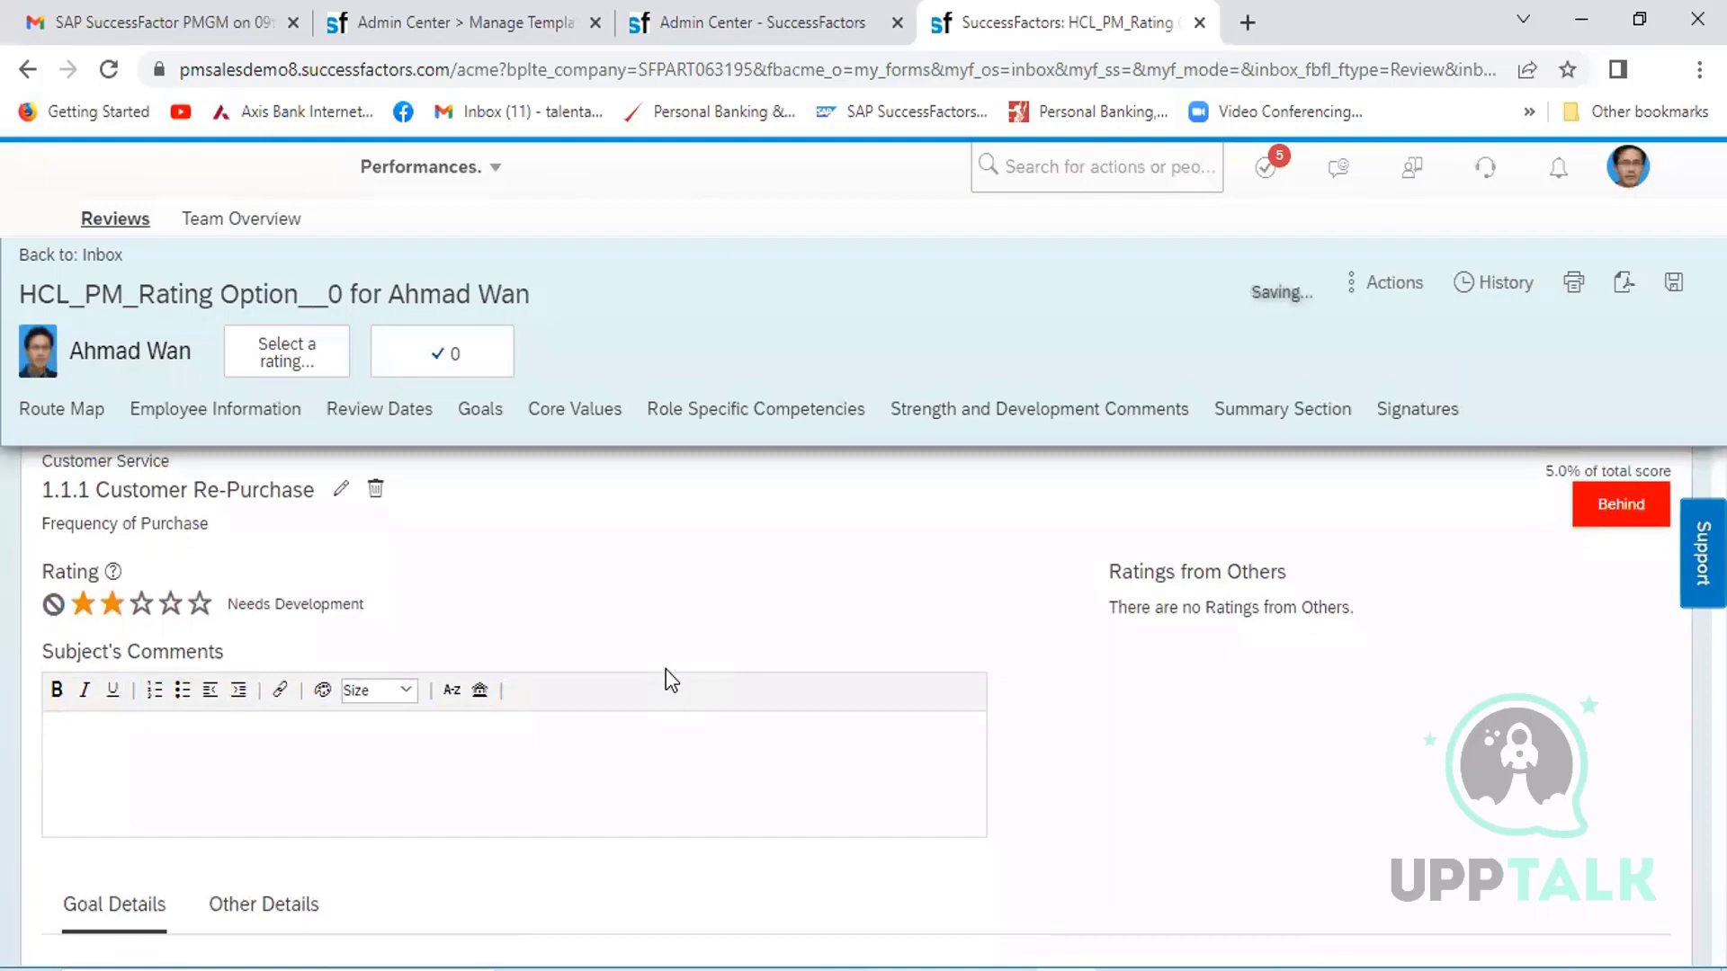
{"action": "scroll", "coordinate": [665, 681], "scroll_direction": "down", "scroll_amount": 4}
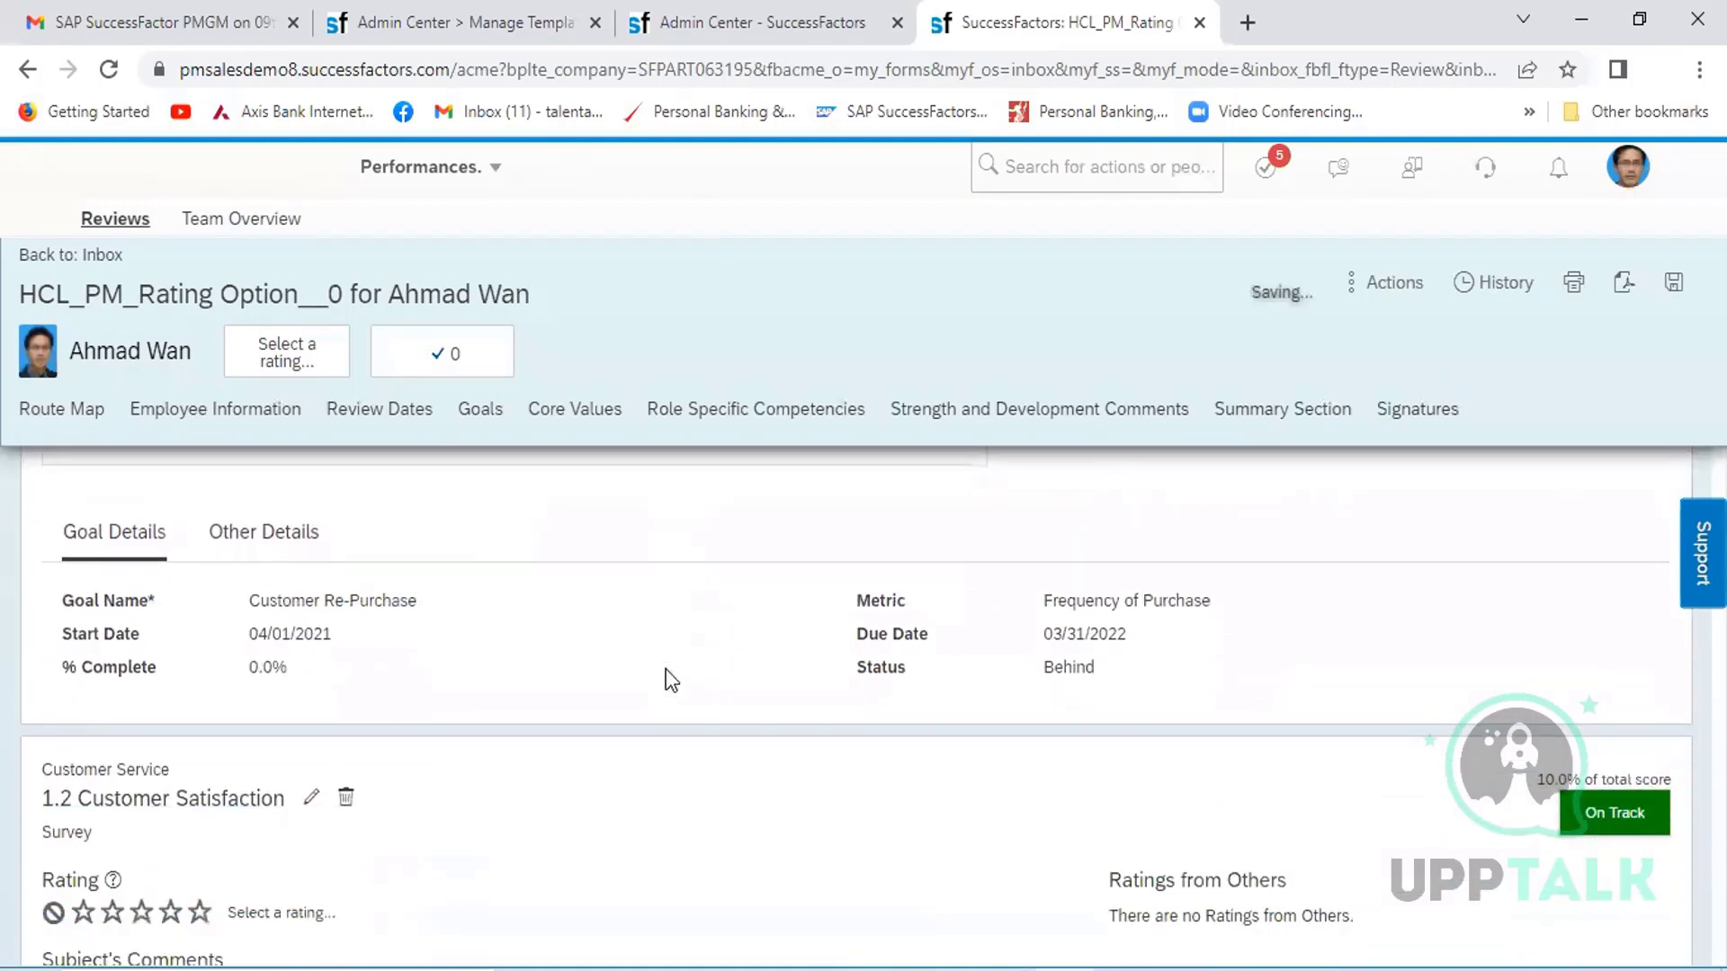
{"action": "scroll", "coordinate": [670, 681], "scroll_direction": "down", "scroll_amount": 2}
{"action": "left_click", "coordinate": [137, 754]}
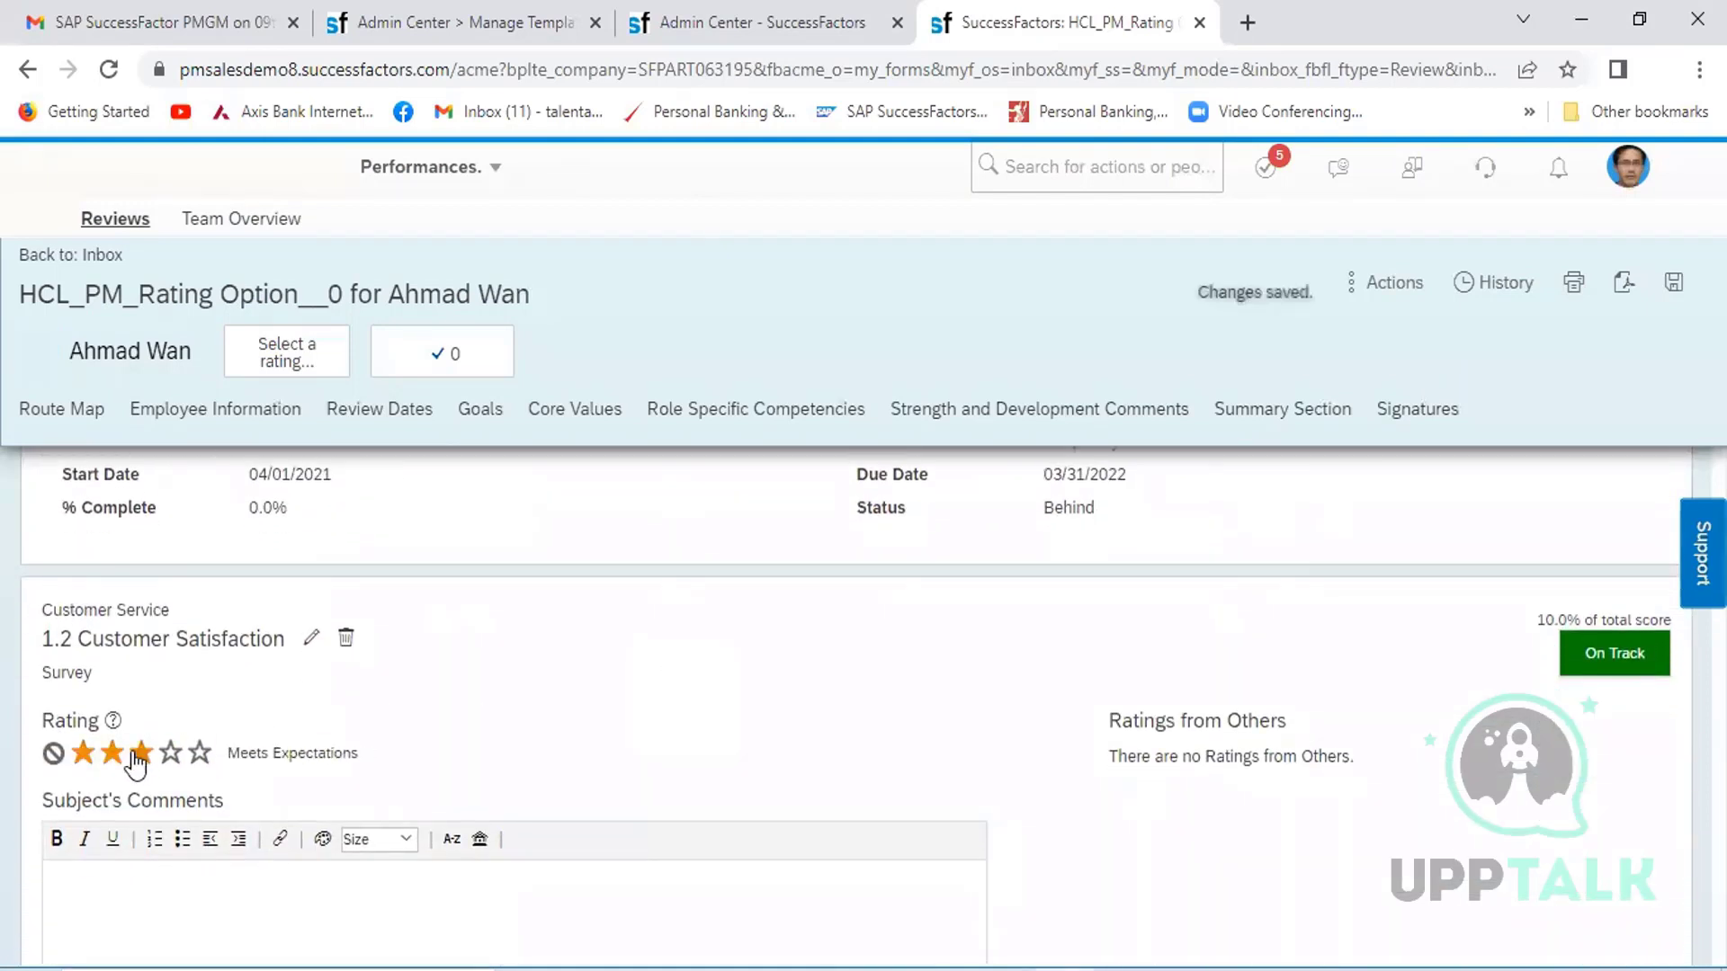
{"action": "left_click", "coordinate": [115, 754]}
{"action": "left_click", "coordinate": [142, 753]}
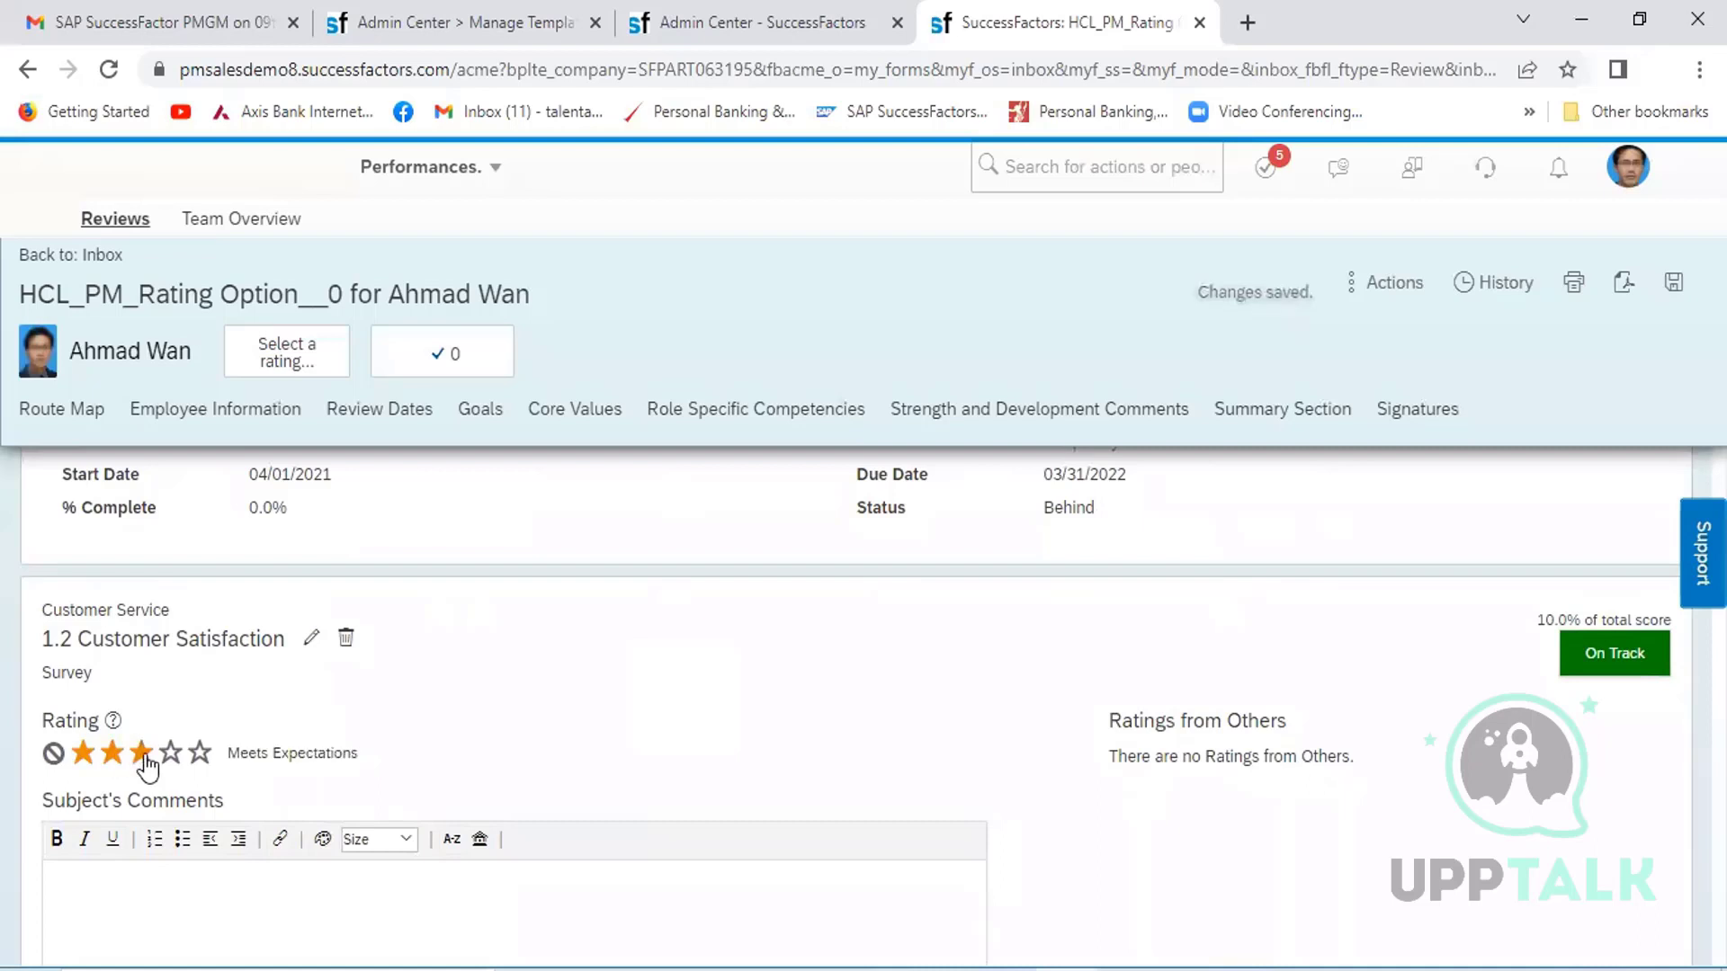
- Rate the Technical Knowledge goals 2.1 New Skills and 2.2 Certification four stars each, Exceeds Expectations
{"action": "scroll", "coordinate": [704, 706], "scroll_direction": "down", "scroll_amount": 5}
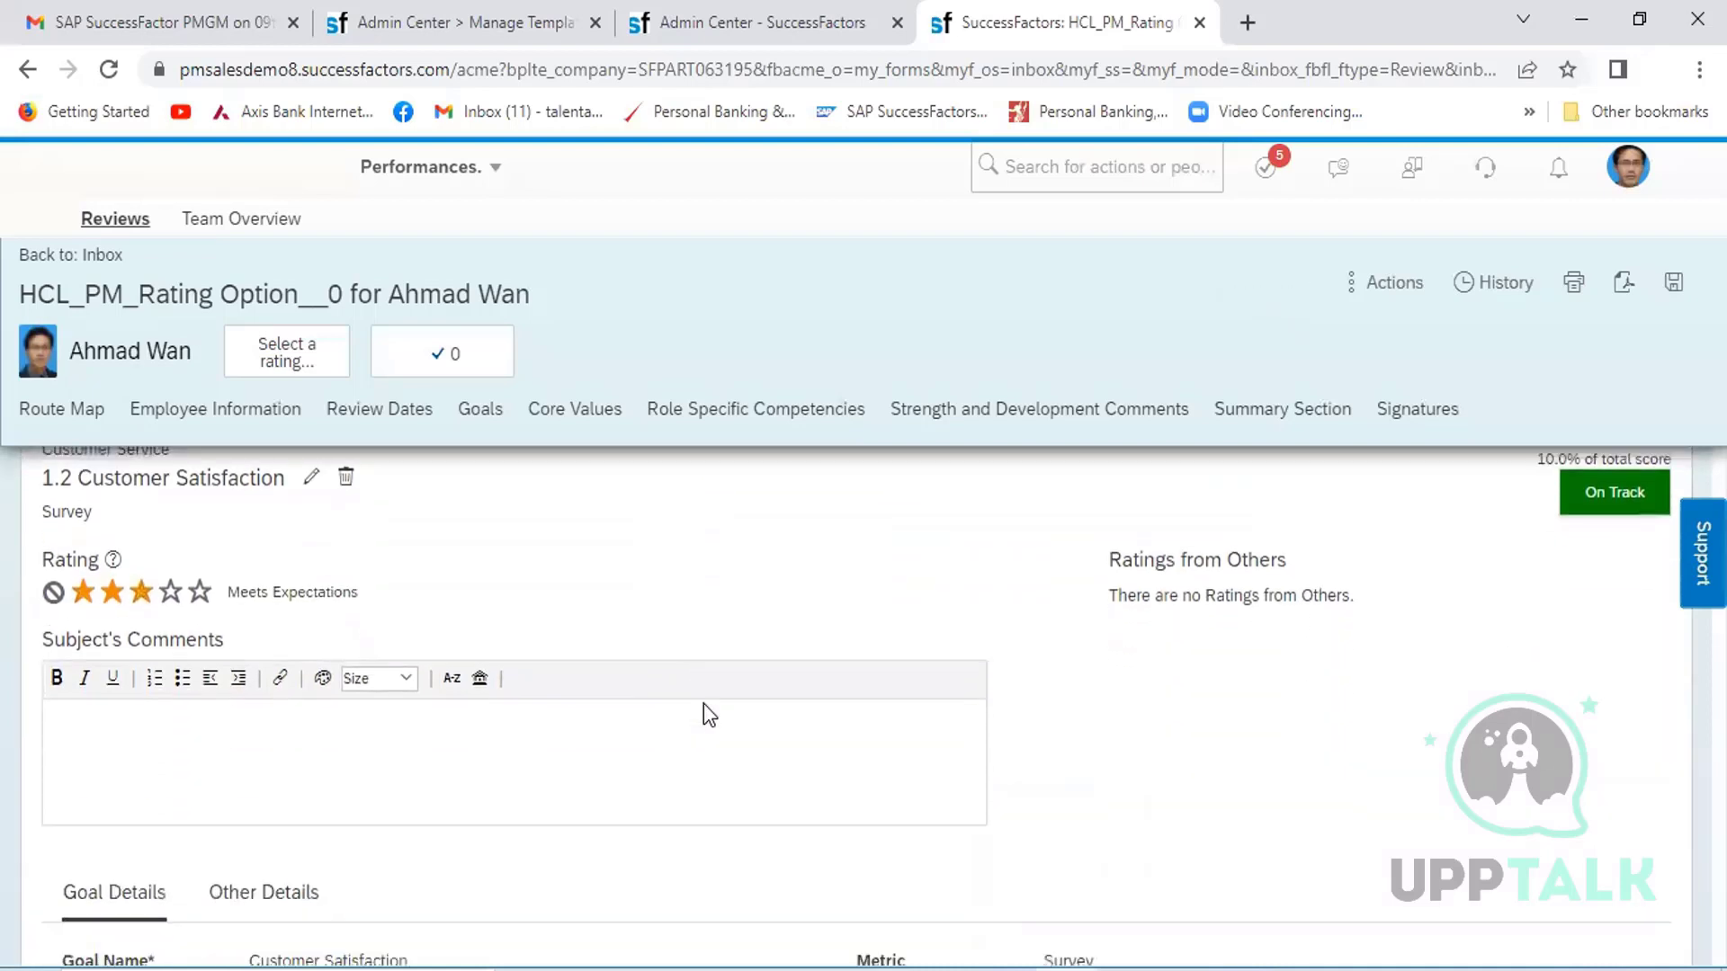
{"action": "scroll", "coordinate": [704, 703], "scroll_direction": "down", "scroll_amount": 3}
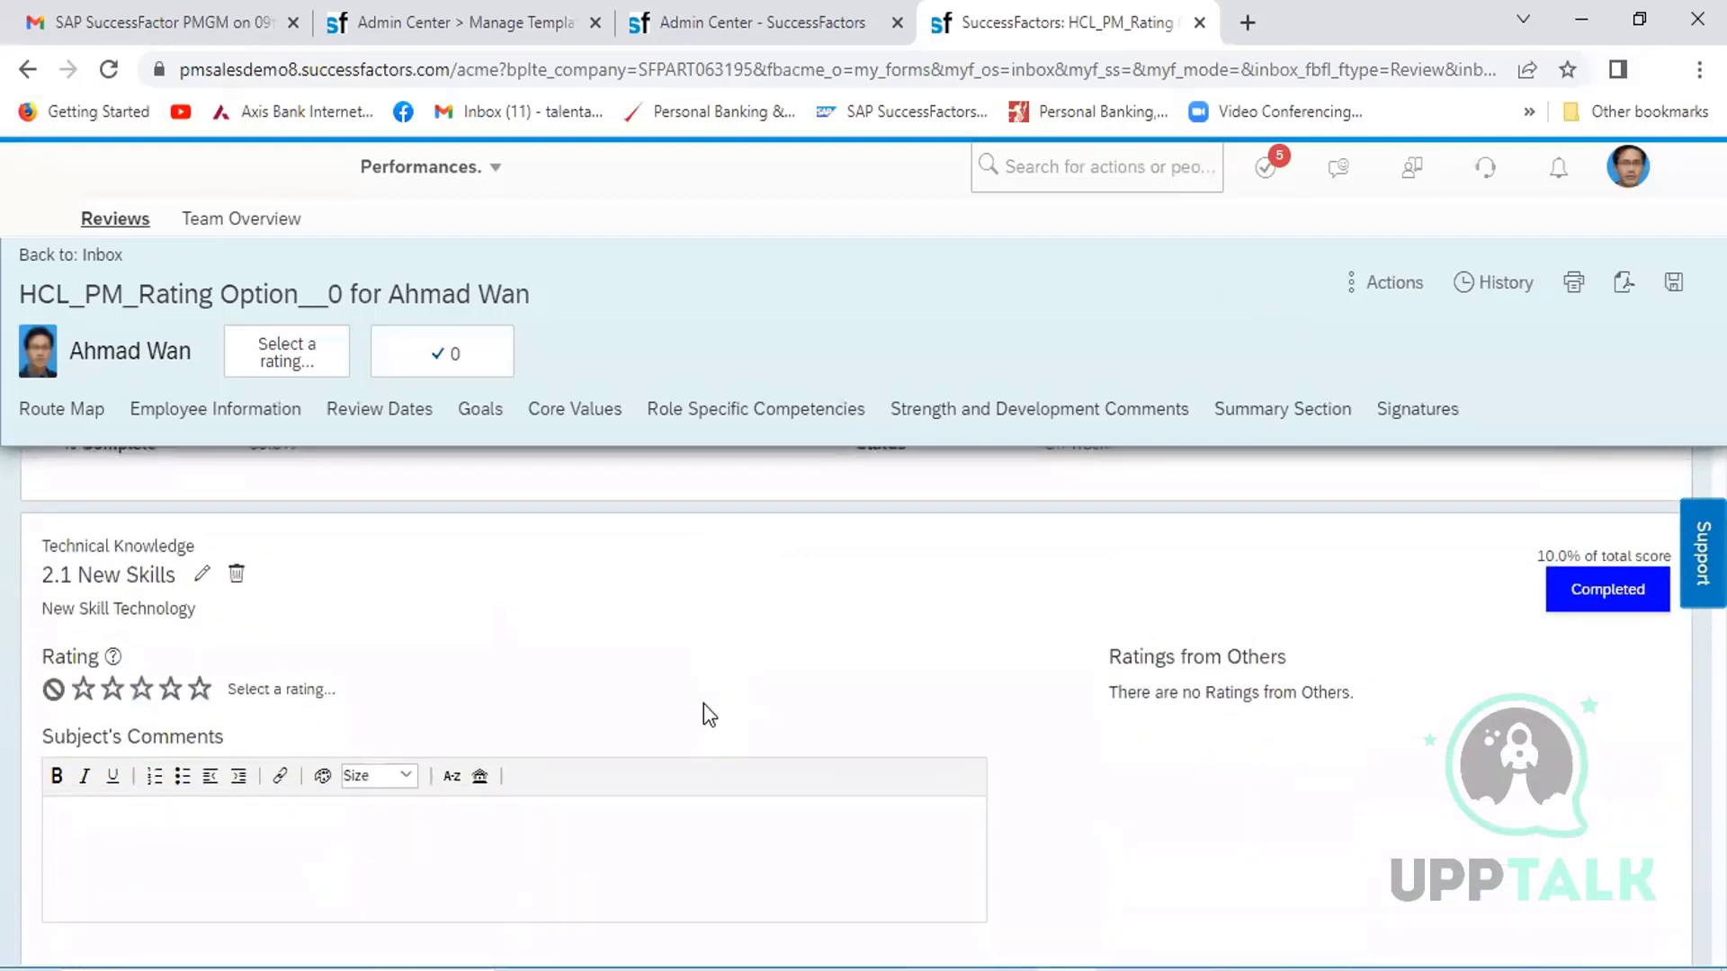
{"action": "left_click", "coordinate": [172, 692]}
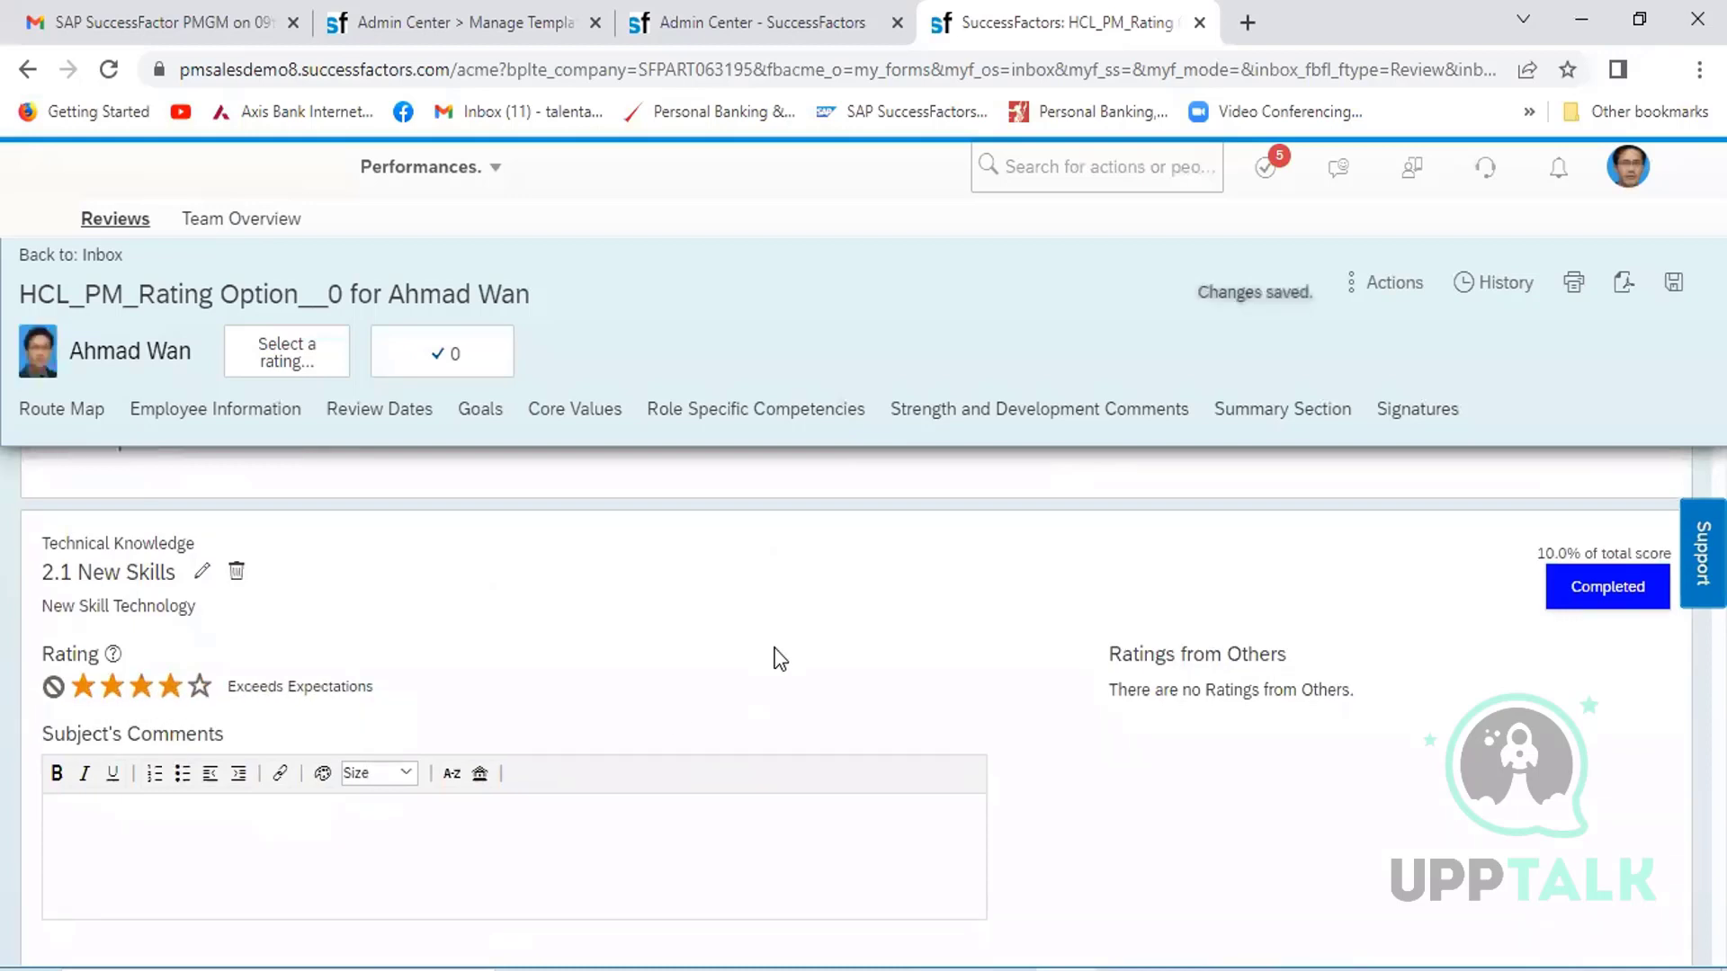
{"action": "scroll", "coordinate": [776, 649], "scroll_direction": "down", "scroll_amount": 2}
{"action": "scroll", "coordinate": [776, 650], "scroll_direction": "down", "scroll_amount": 5}
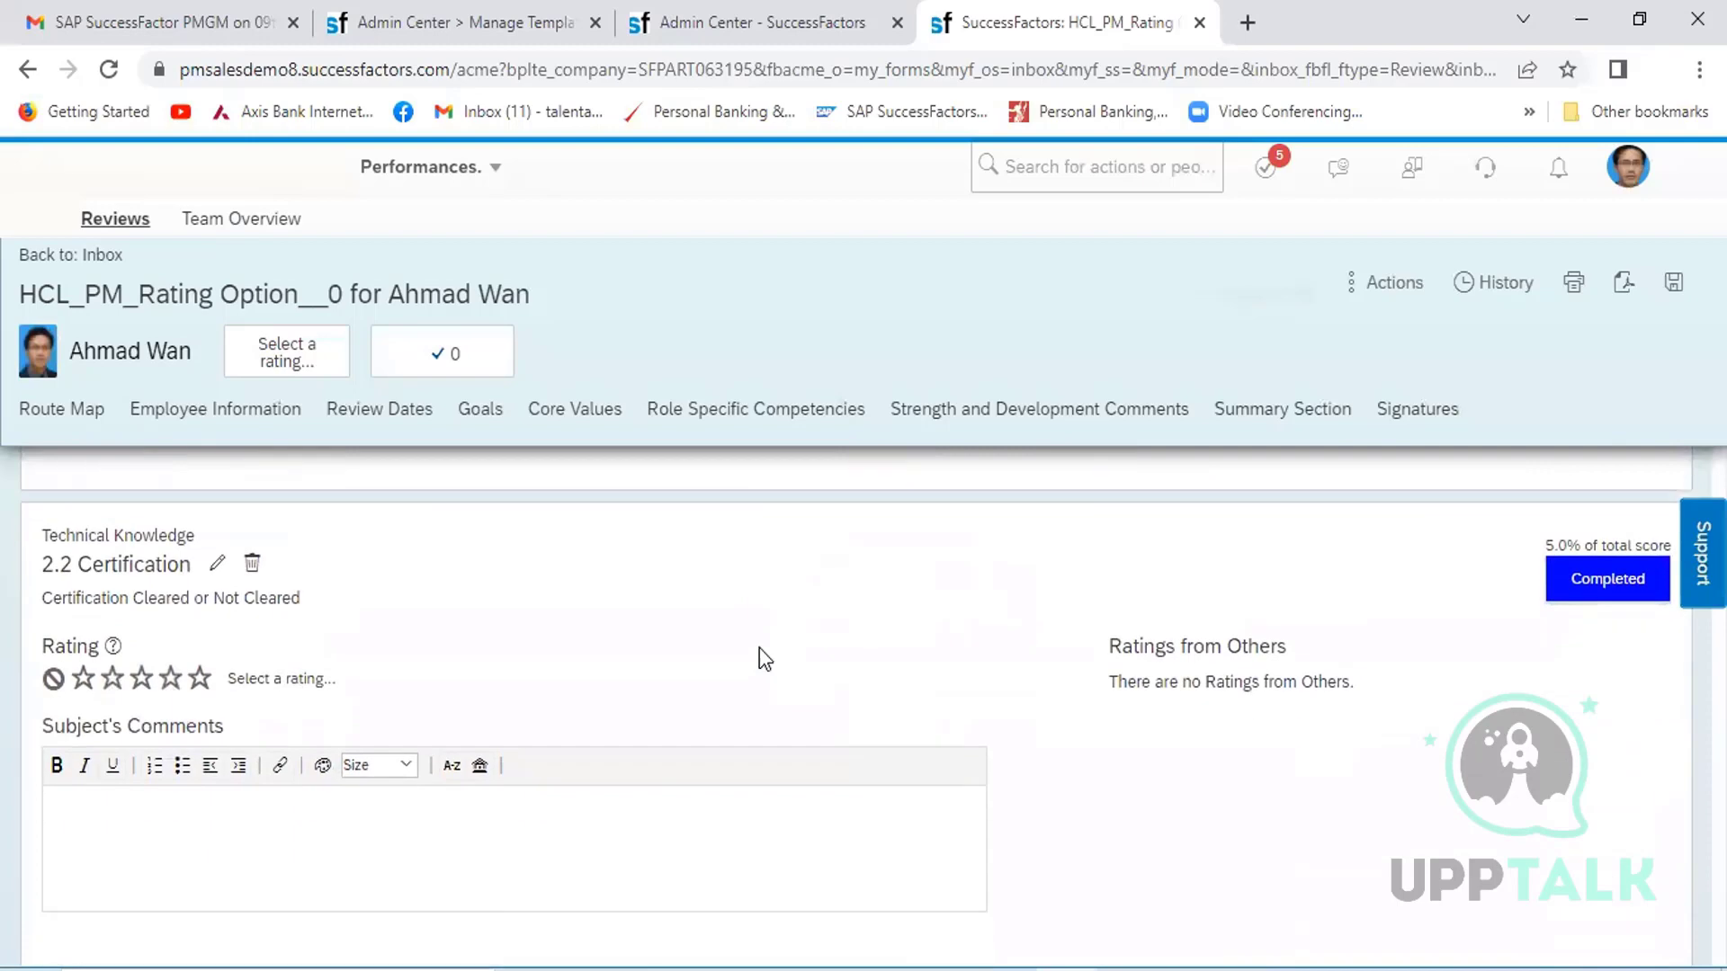
{"action": "left_click", "coordinate": [170, 678]}
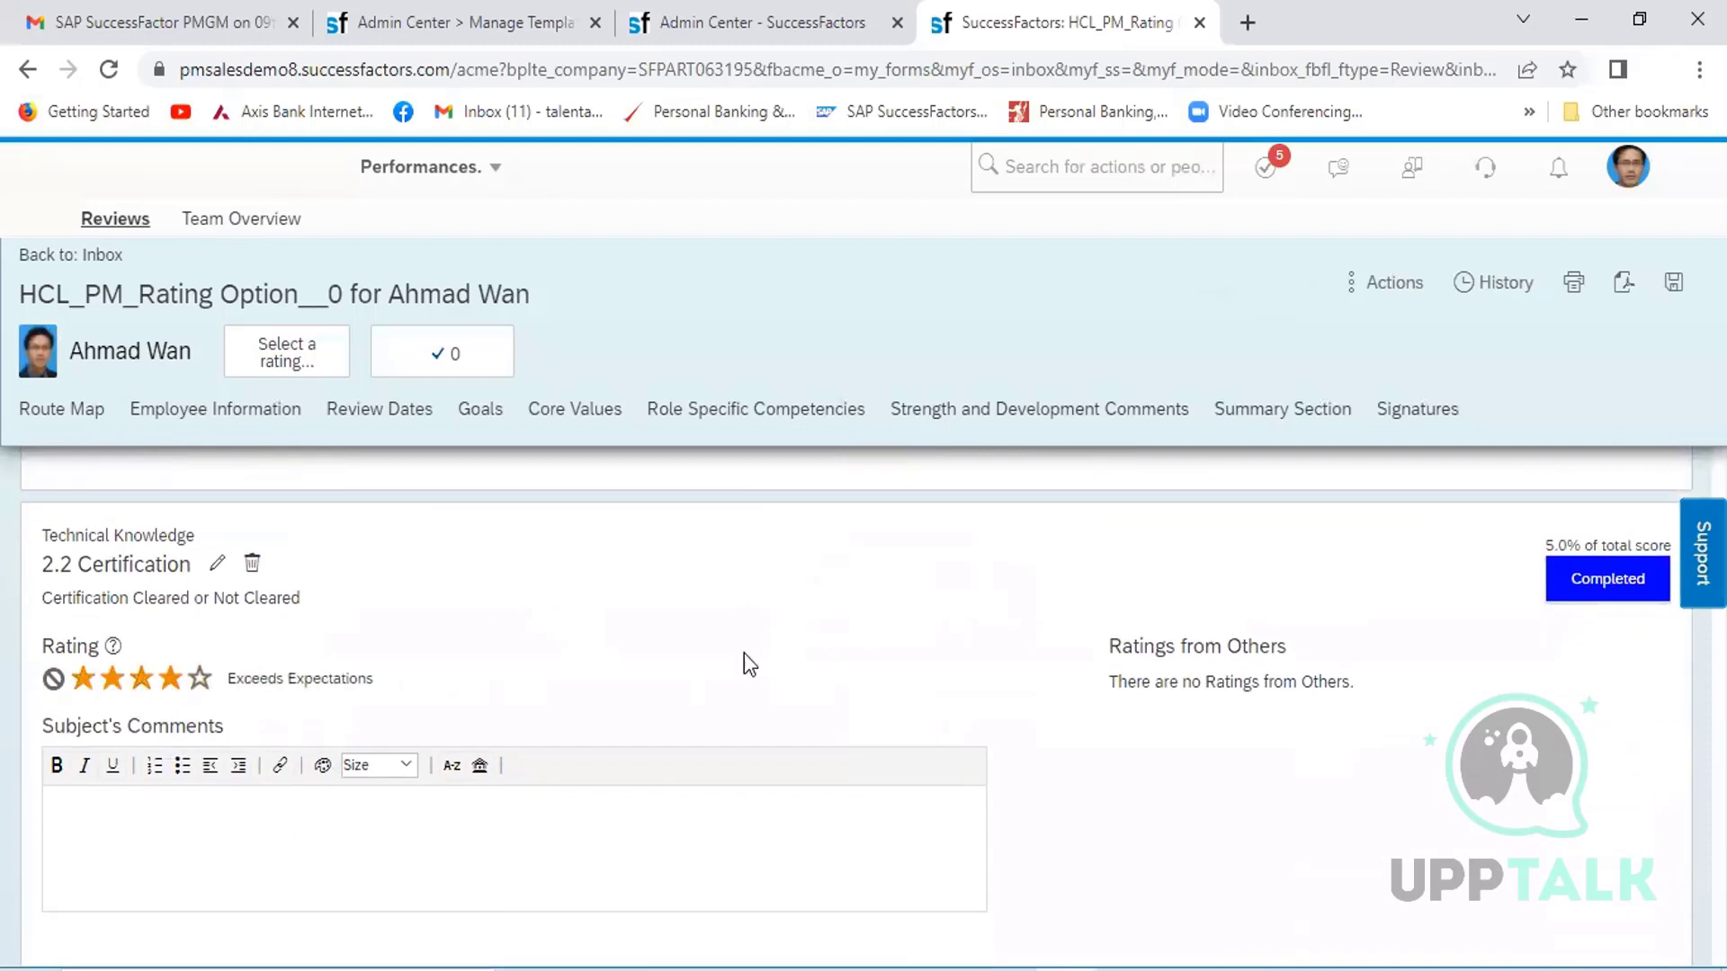
- Rate goal 2.3 Internal Training three stars, Meets Expectations, and goal 3.1 on stock and margin performance four stars, Exceeds Expectations
{"action": "scroll", "coordinate": [805, 663], "scroll_direction": "down", "scroll_amount": 6}
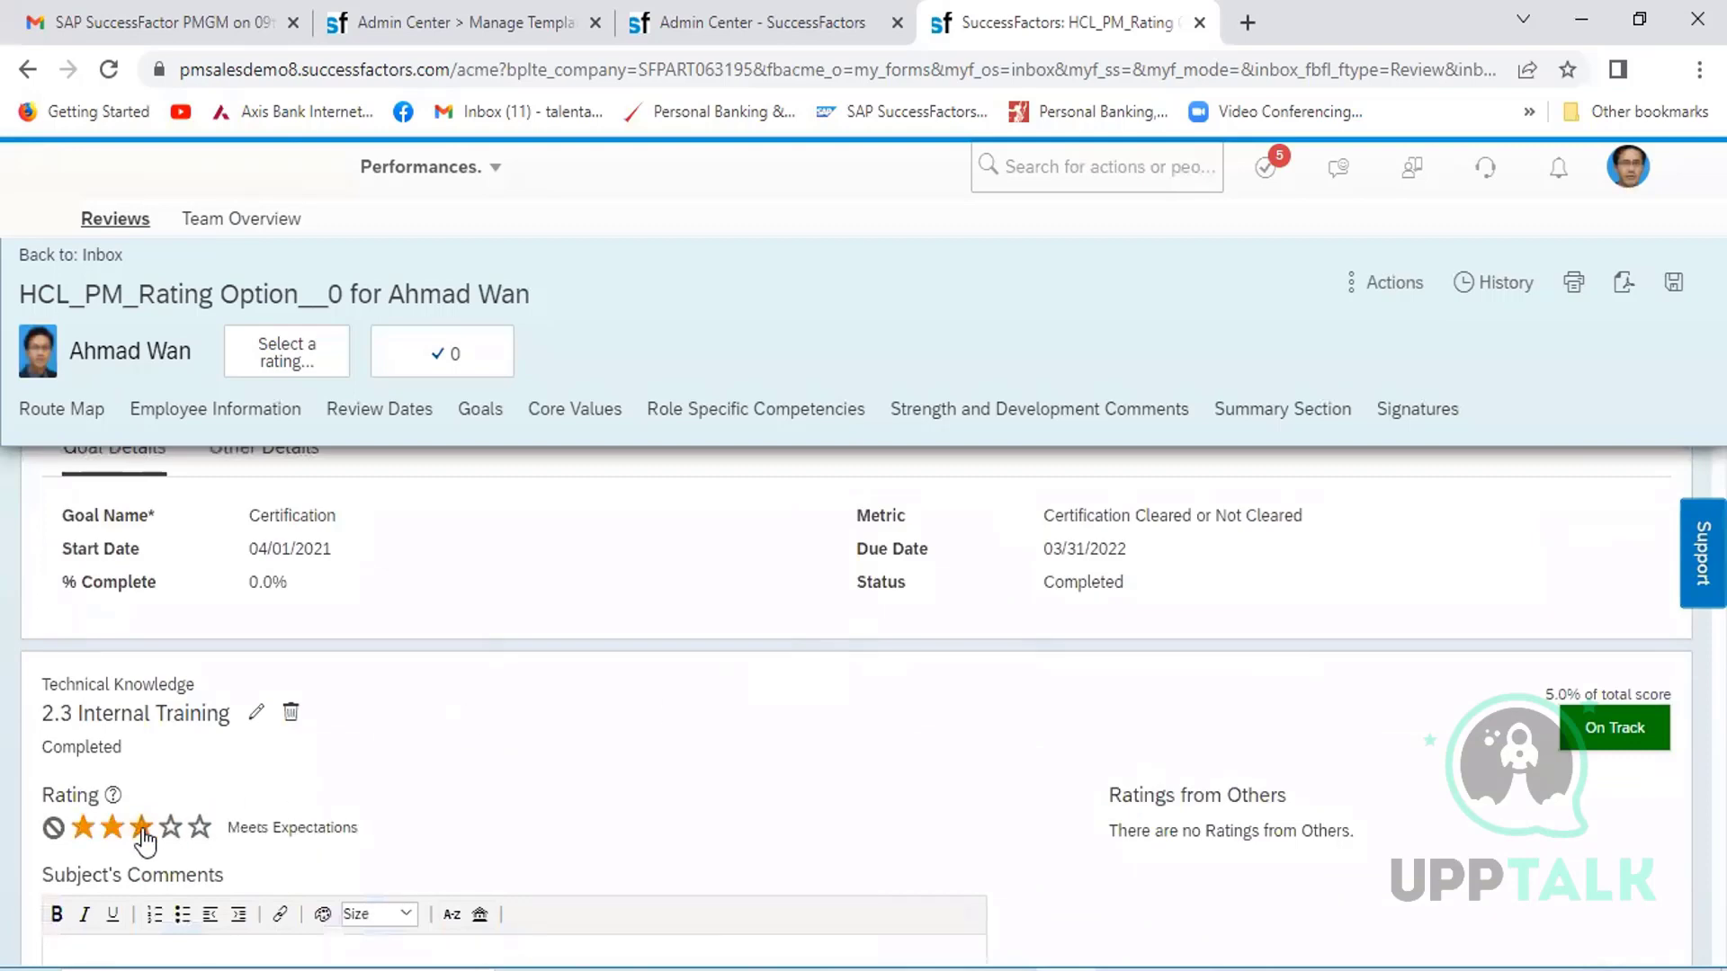
{"action": "left_click", "coordinate": [141, 828]}
{"action": "scroll", "coordinate": [805, 769], "scroll_direction": "down", "scroll_amount": 5}
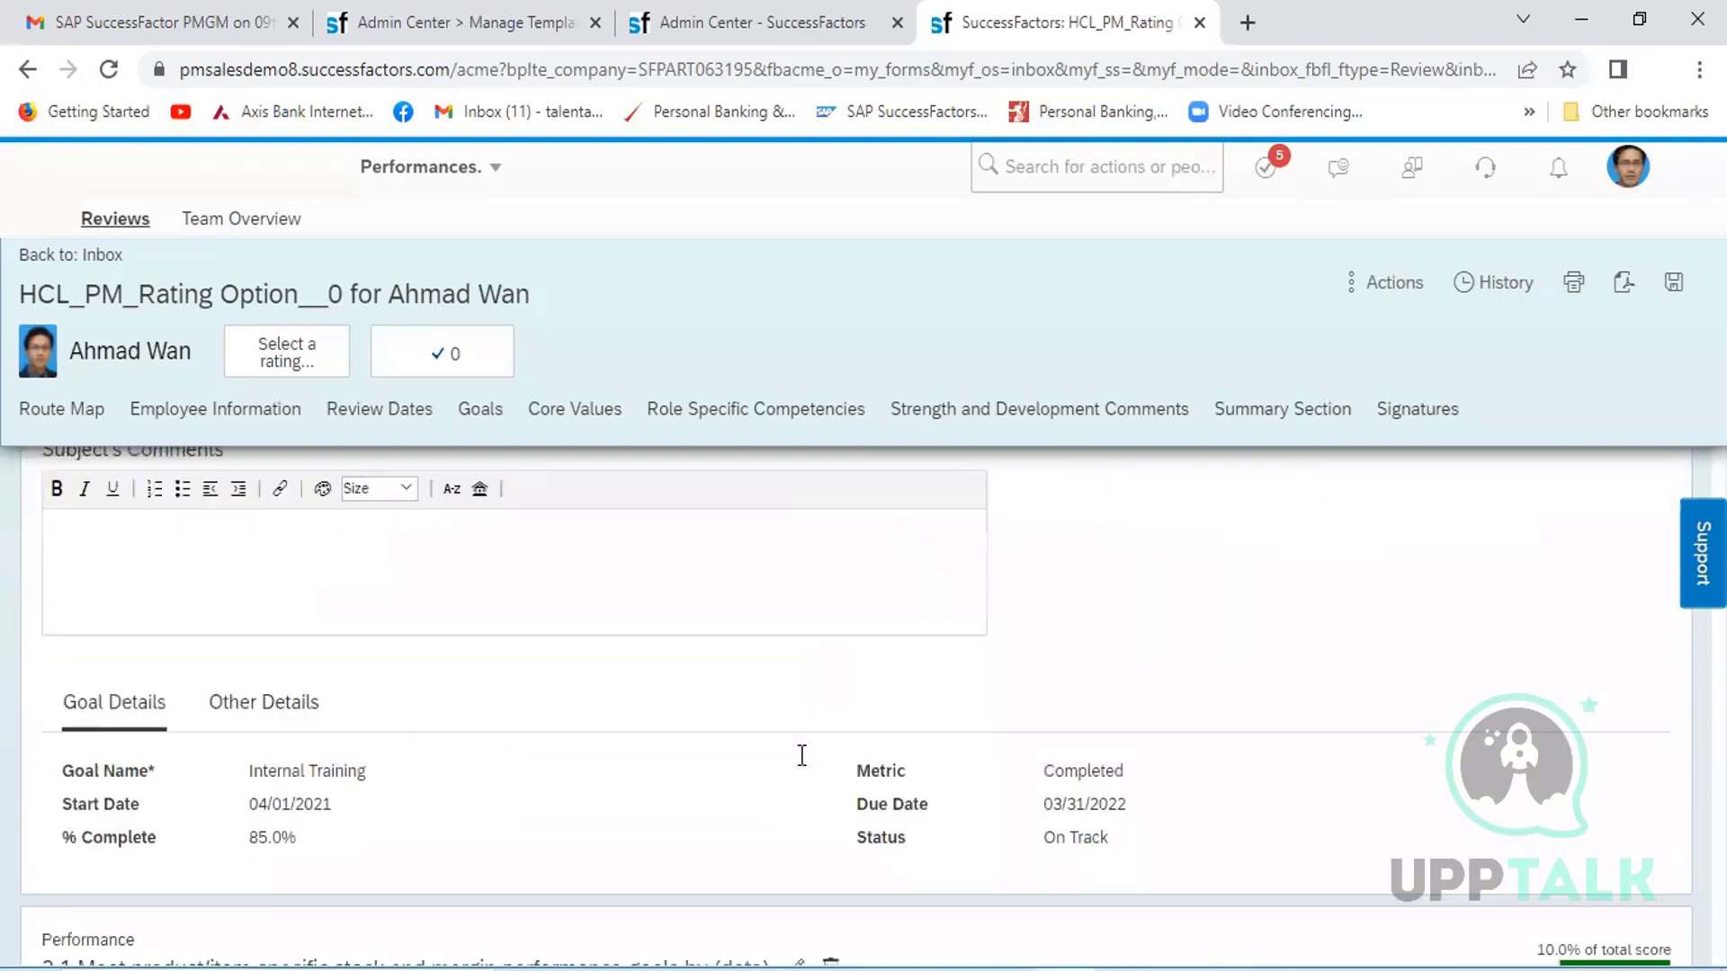
{"action": "scroll", "coordinate": [801, 755], "scroll_direction": "down", "scroll_amount": 4}
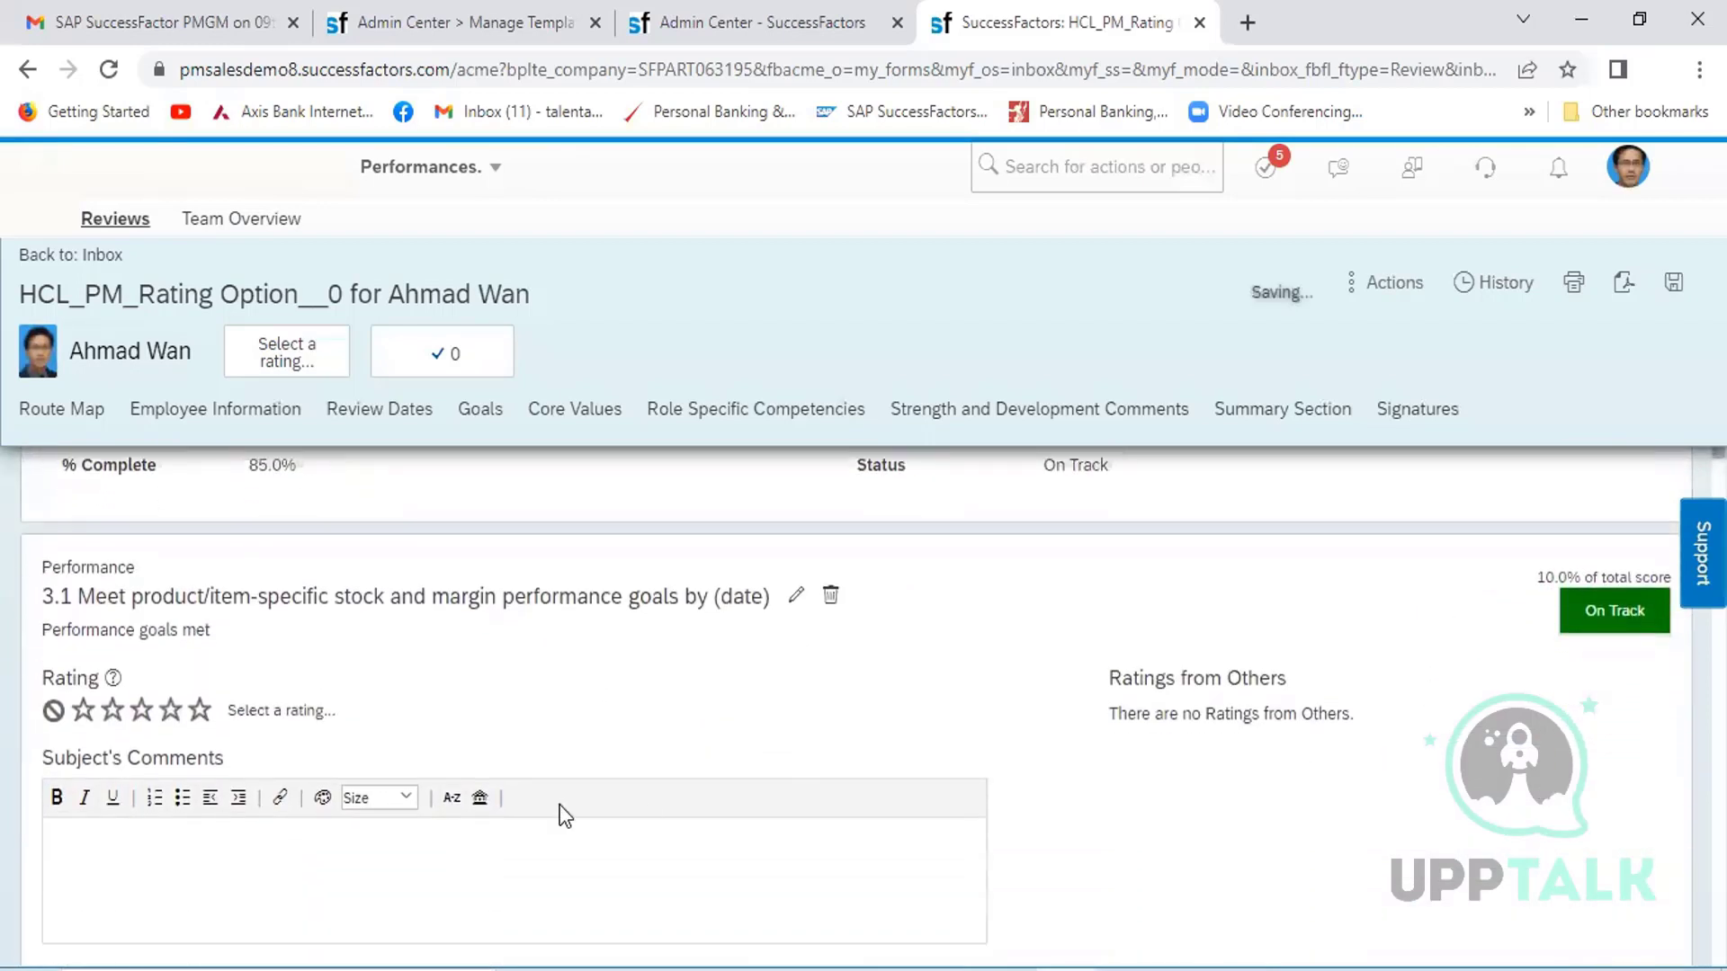
{"action": "left_click", "coordinate": [178, 714]}
- Rate the Performance goal 3.2 Resolving Issue four stars, Exceeds Expectations
{"action": "scroll", "coordinate": [653, 686], "scroll_direction": "down", "scroll_amount": 1}
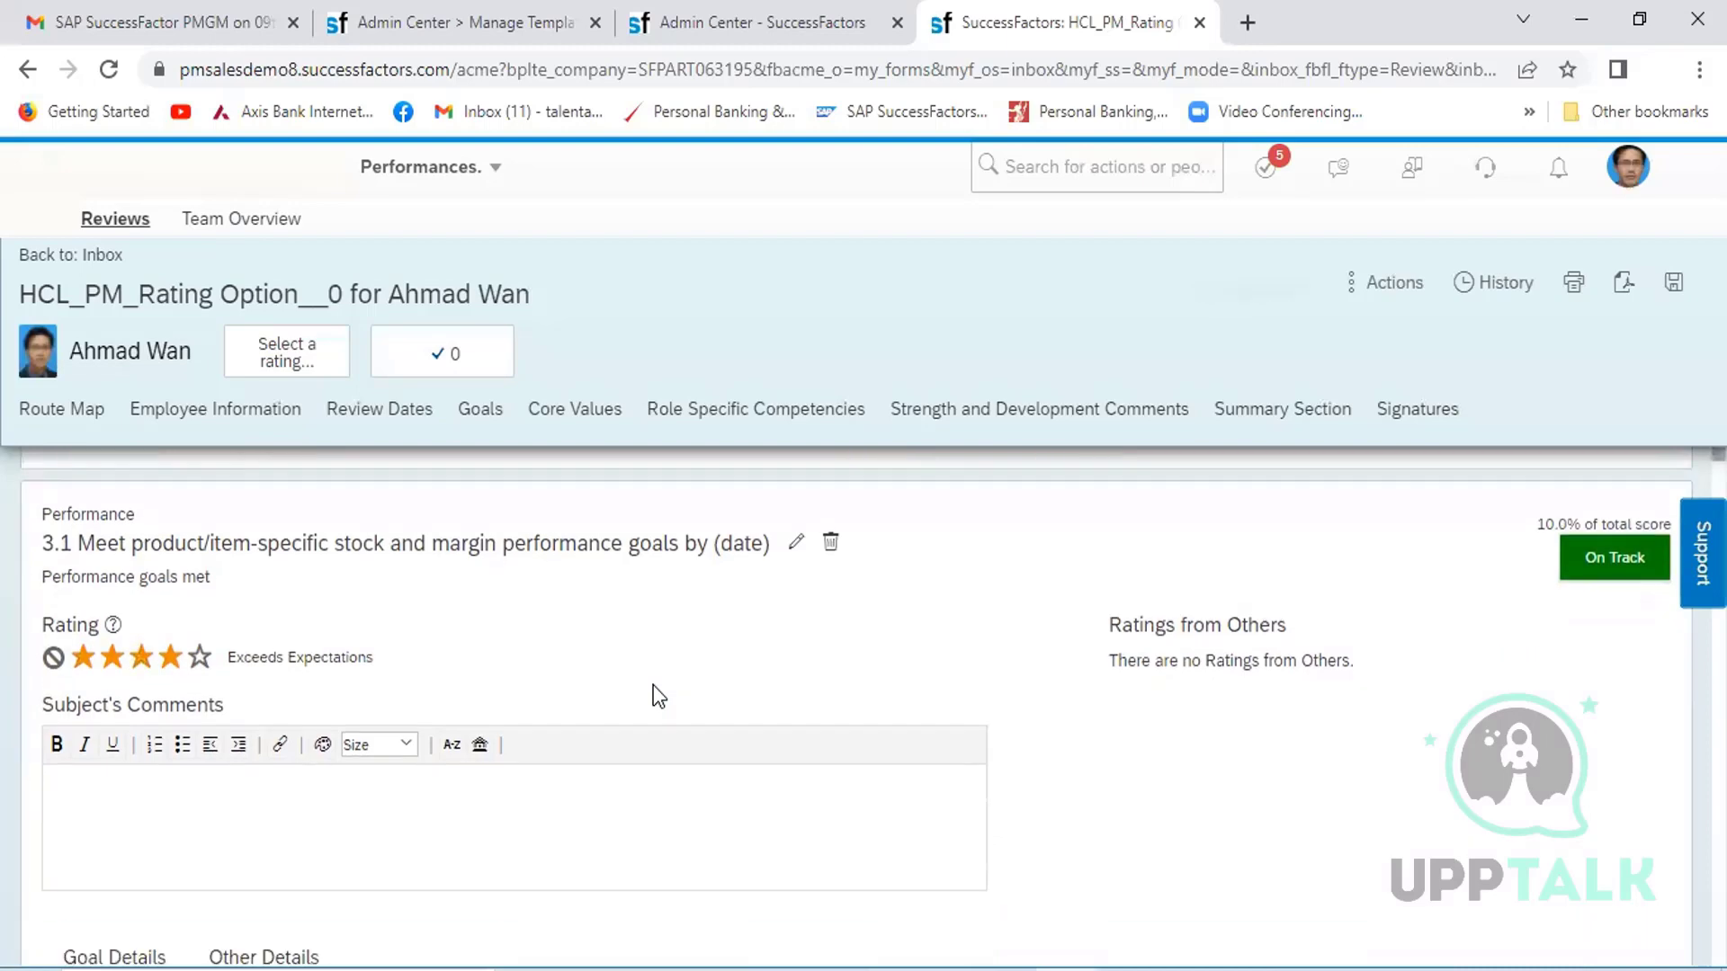
{"action": "scroll", "coordinate": [658, 697], "scroll_direction": "down", "scroll_amount": 5}
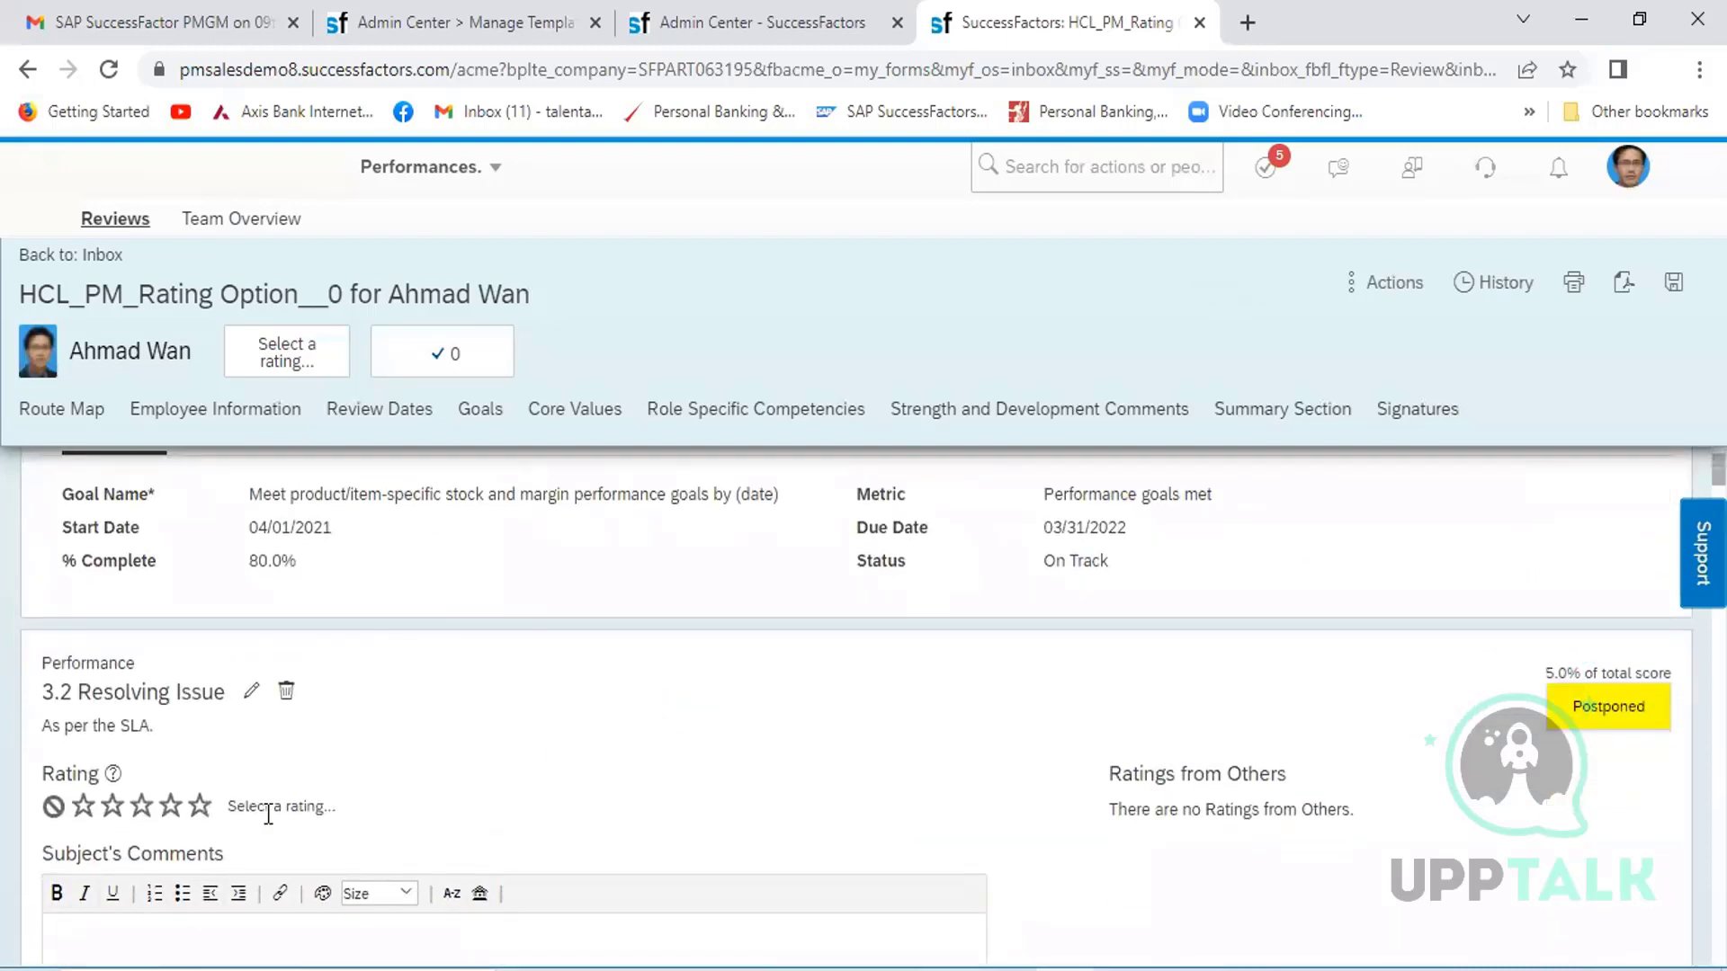
{"action": "left_click", "coordinate": [171, 810]}
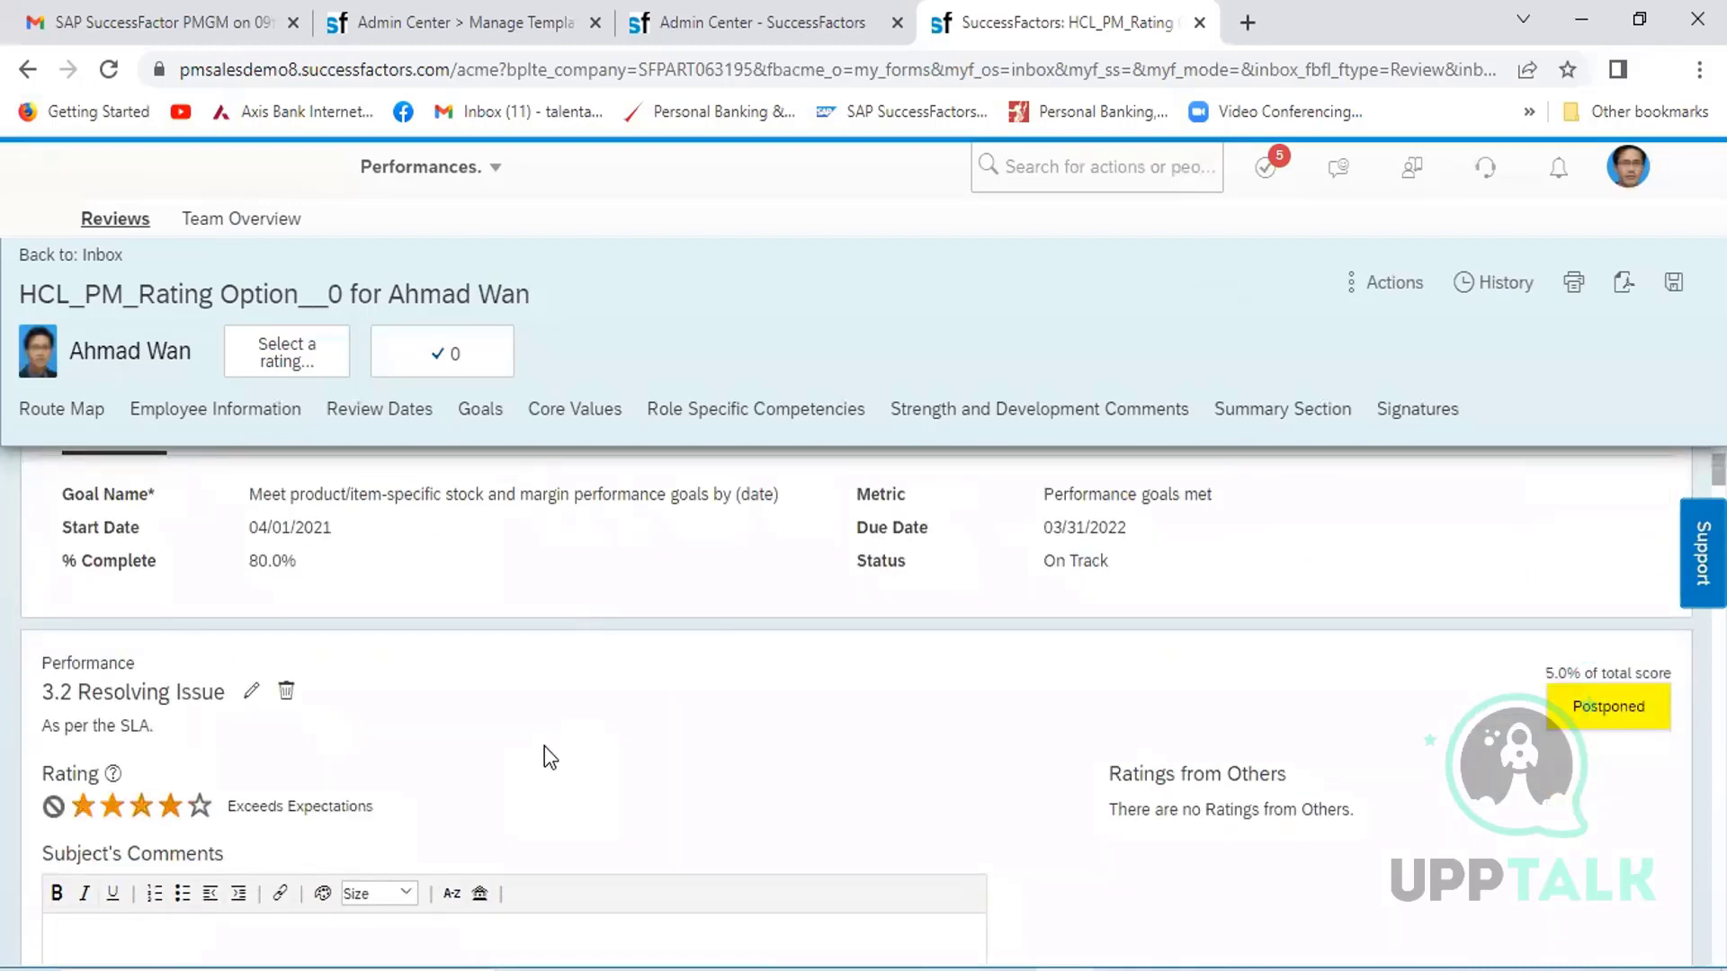
- In the Core Values section, set the second rating of DEMO LIBRARY 1 to three stars, Meets Expectations
{"action": "scroll", "coordinate": [543, 758], "scroll_direction": "down", "scroll_amount": 4}
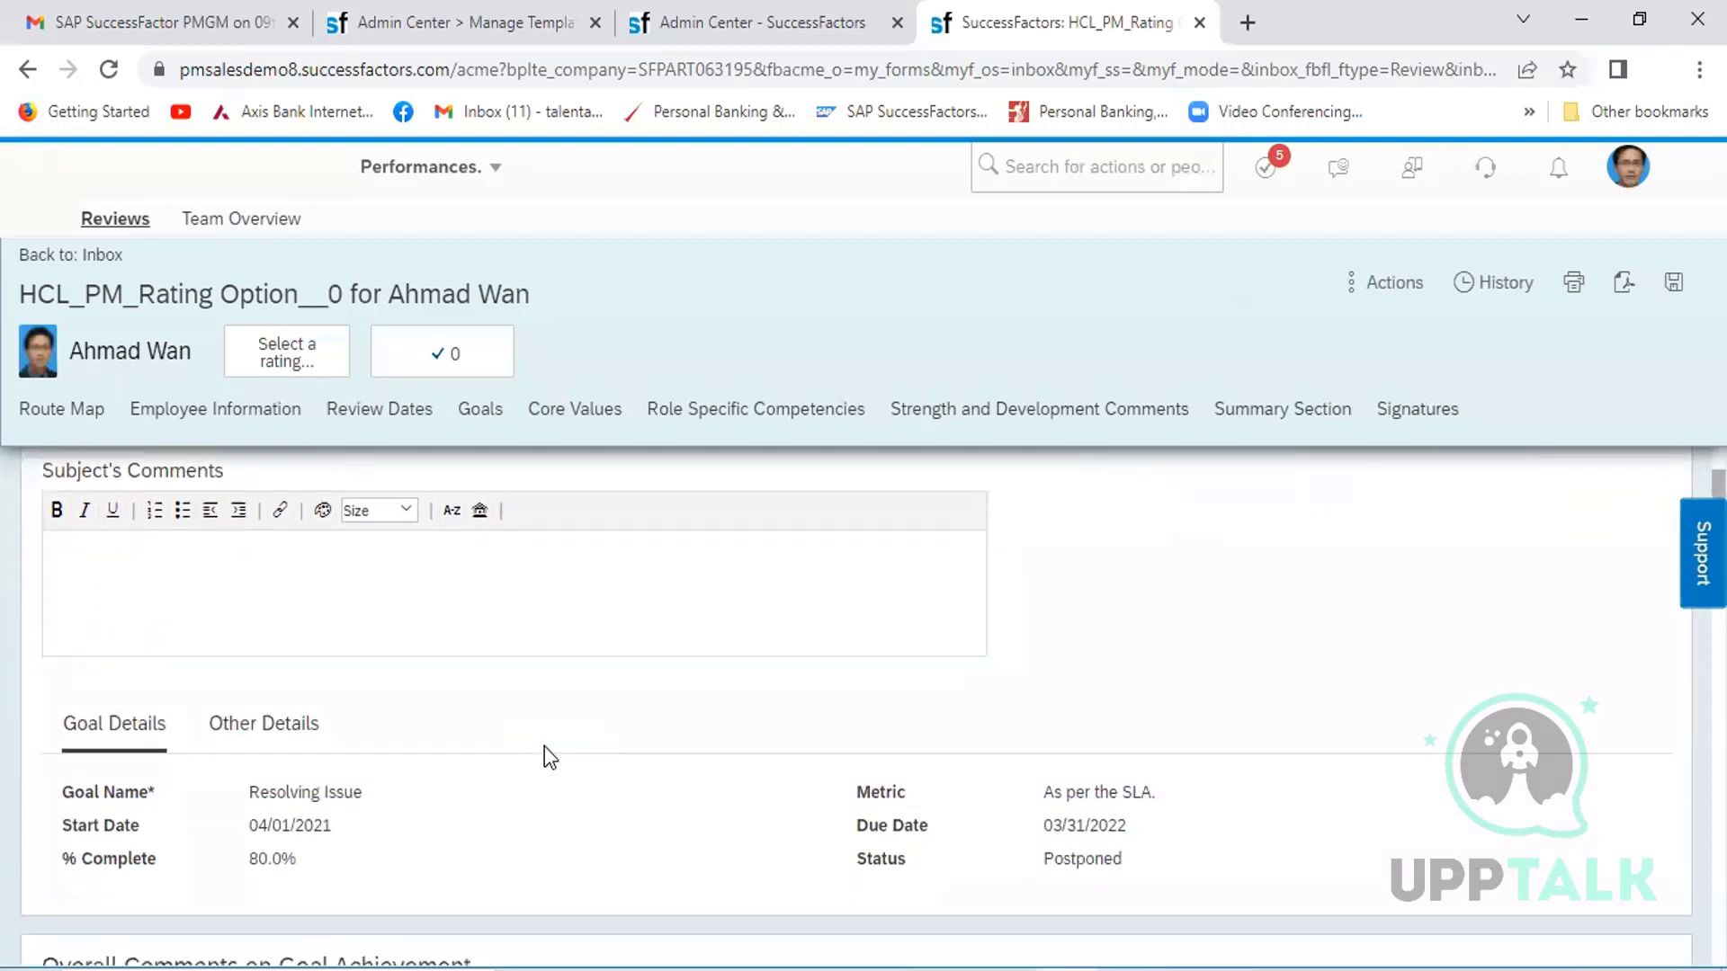
{"action": "scroll", "coordinate": [545, 749], "scroll_direction": "down", "scroll_amount": 6}
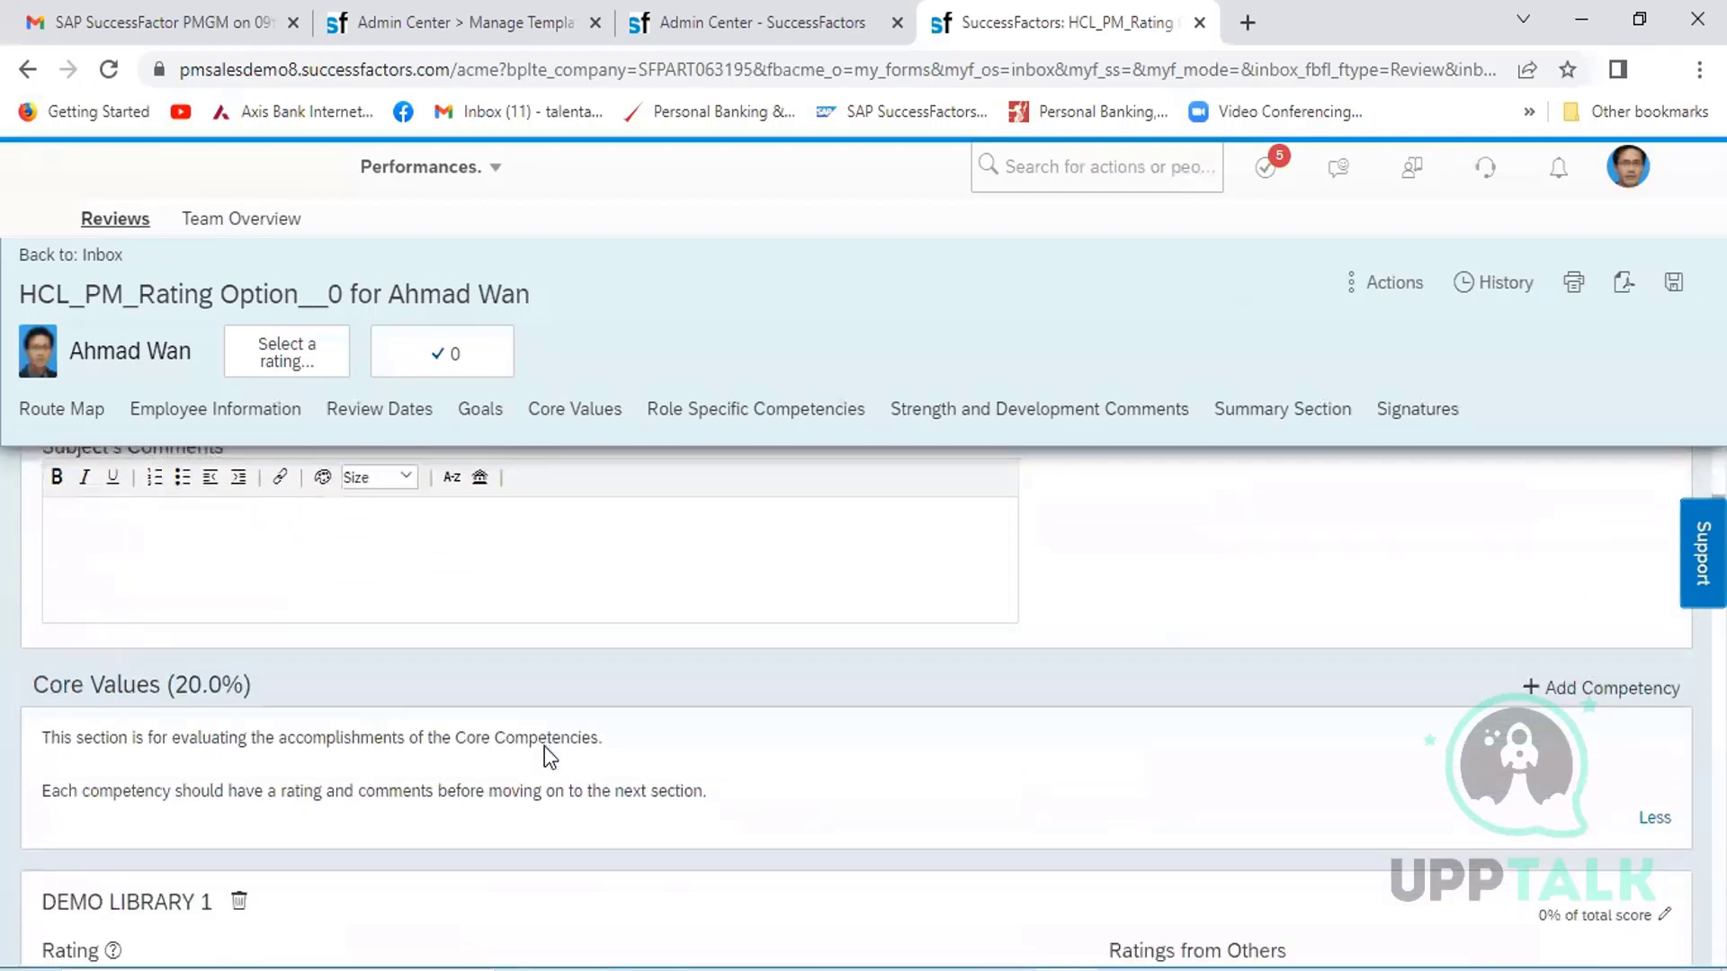
{"action": "scroll", "coordinate": [543, 746], "scroll_direction": "down", "scroll_amount": 3}
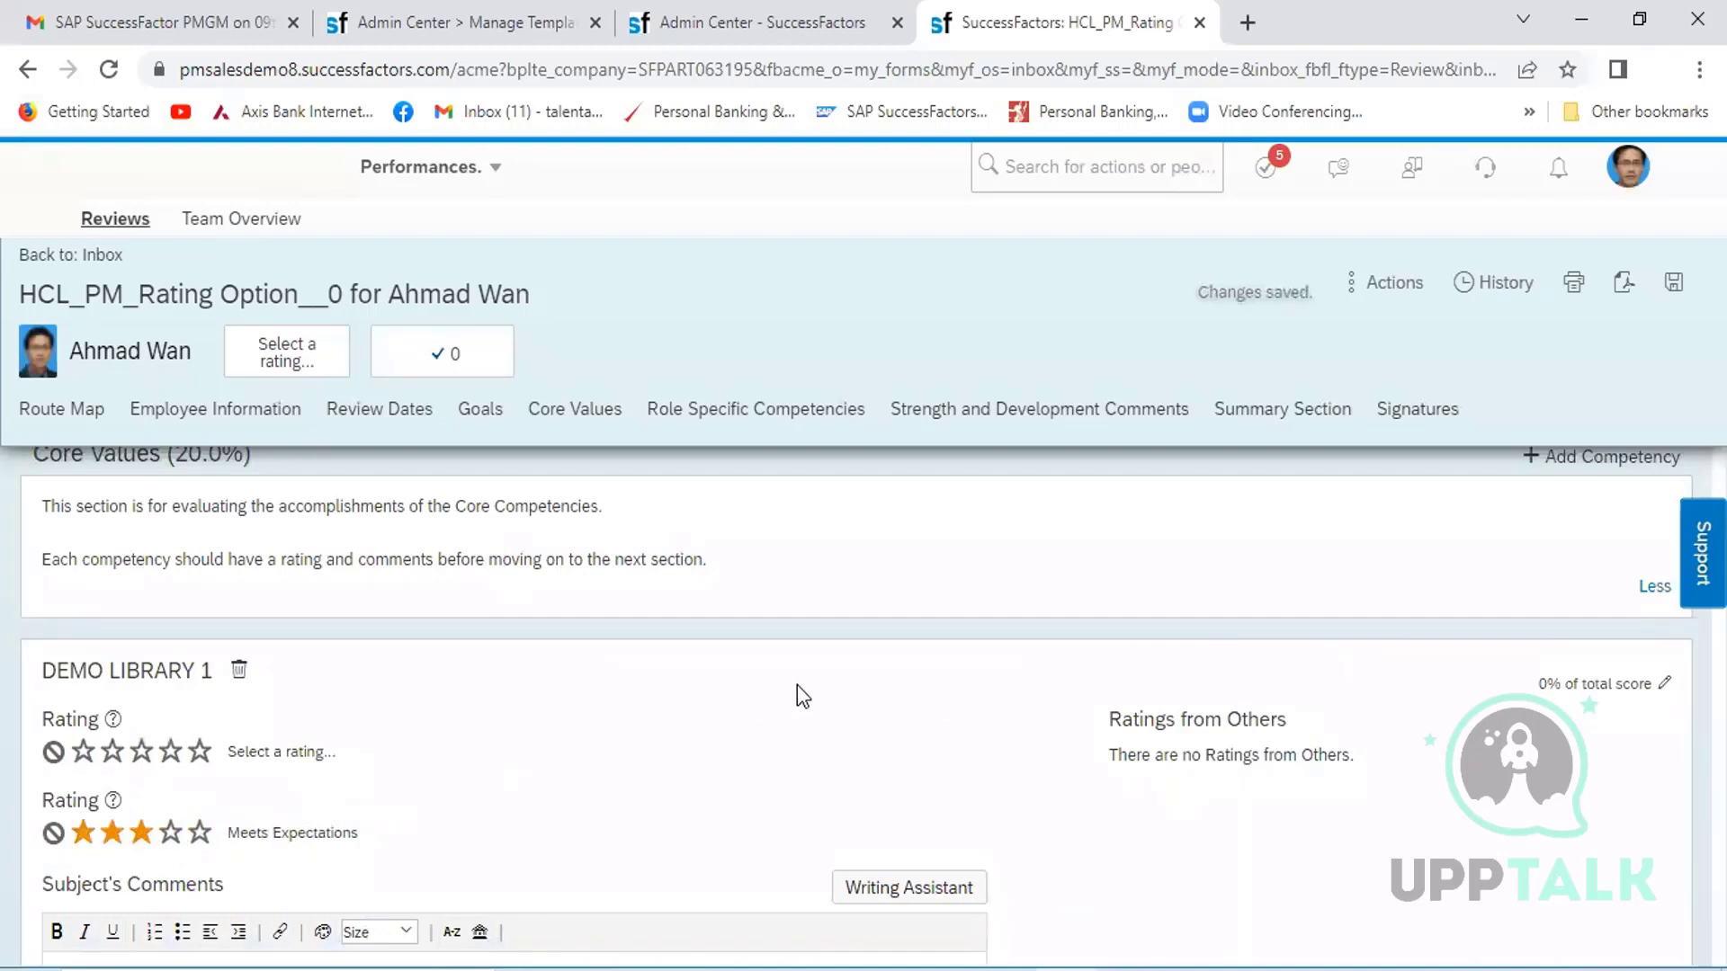
{"action": "scroll", "coordinate": [806, 684], "scroll_direction": "down", "scroll_amount": 5}
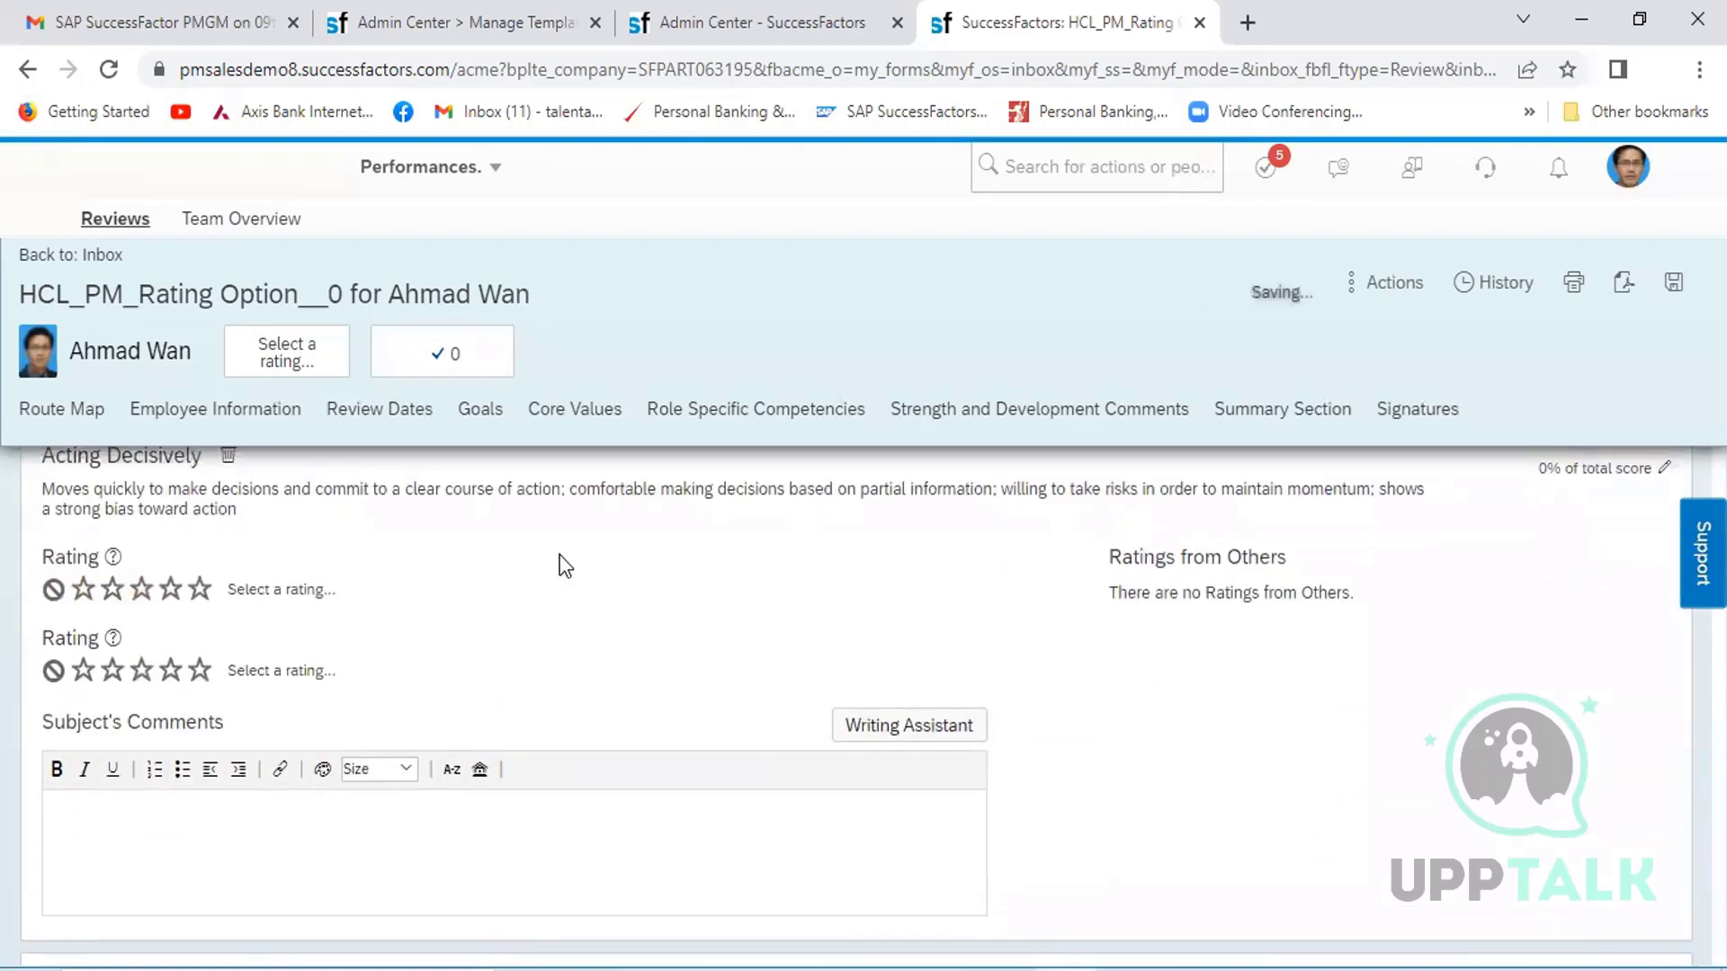
- In Core Values, set the second ratings of Acting Decisively and Acting Strategically to four stars, Exceeds Expectations
{"action": "left_click", "coordinate": [171, 673]}
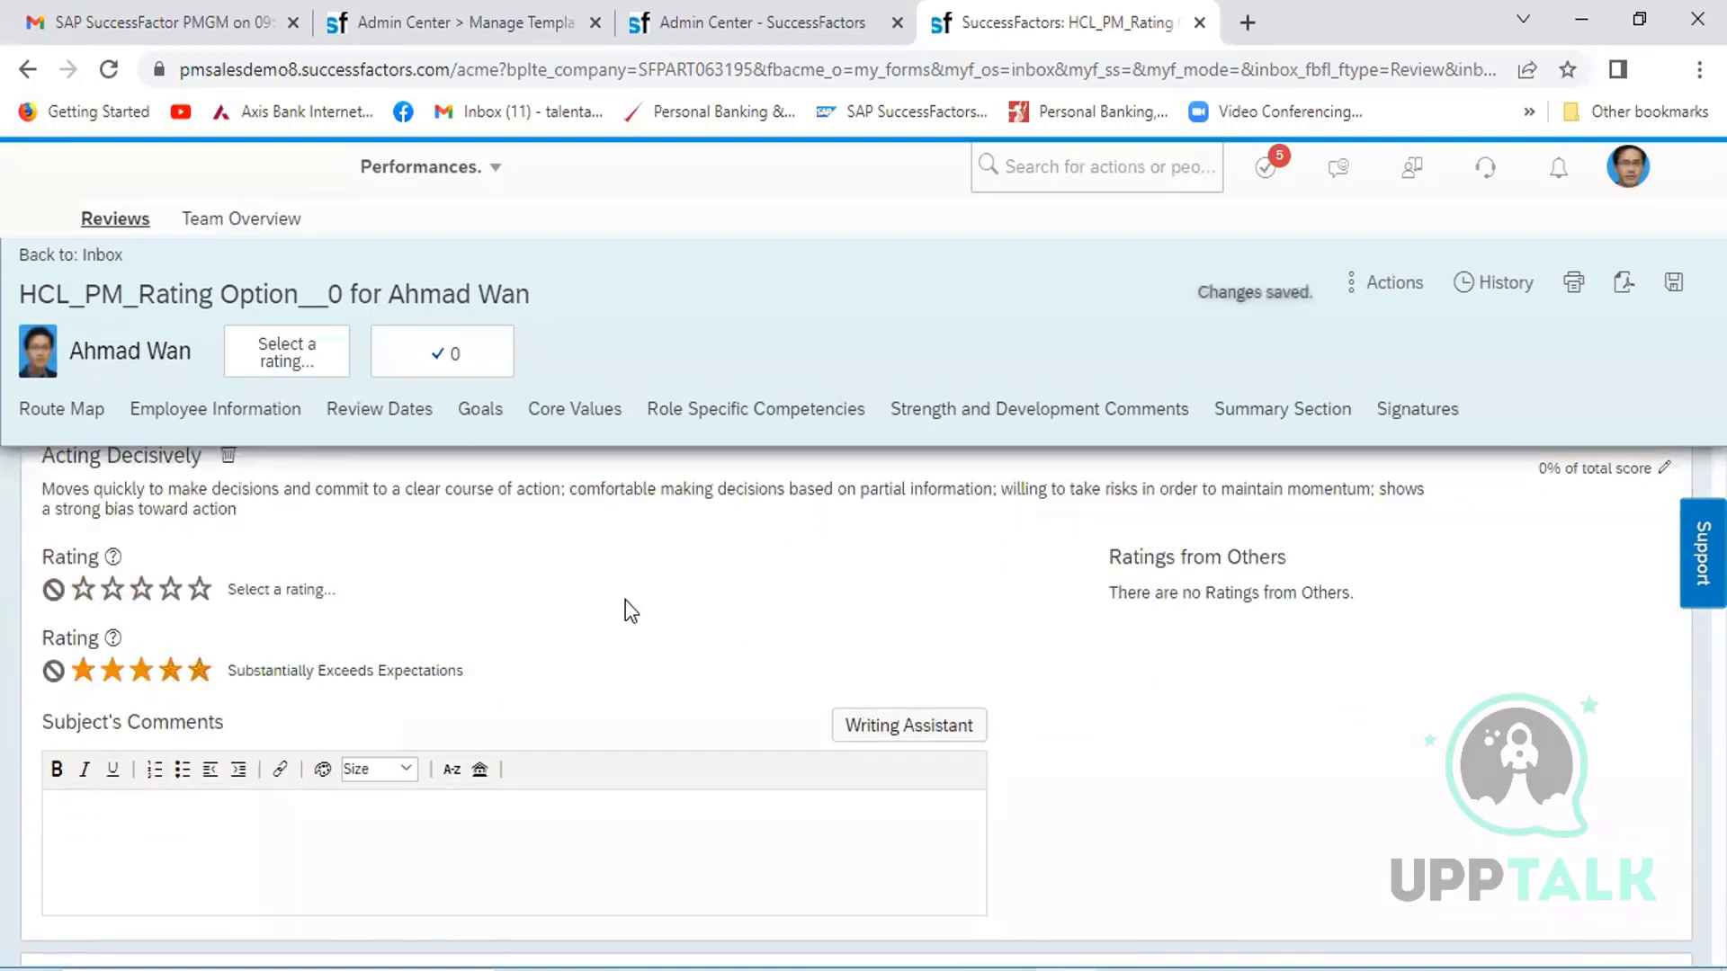
{"action": "scroll", "coordinate": [731, 605], "scroll_direction": "down", "scroll_amount": 3}
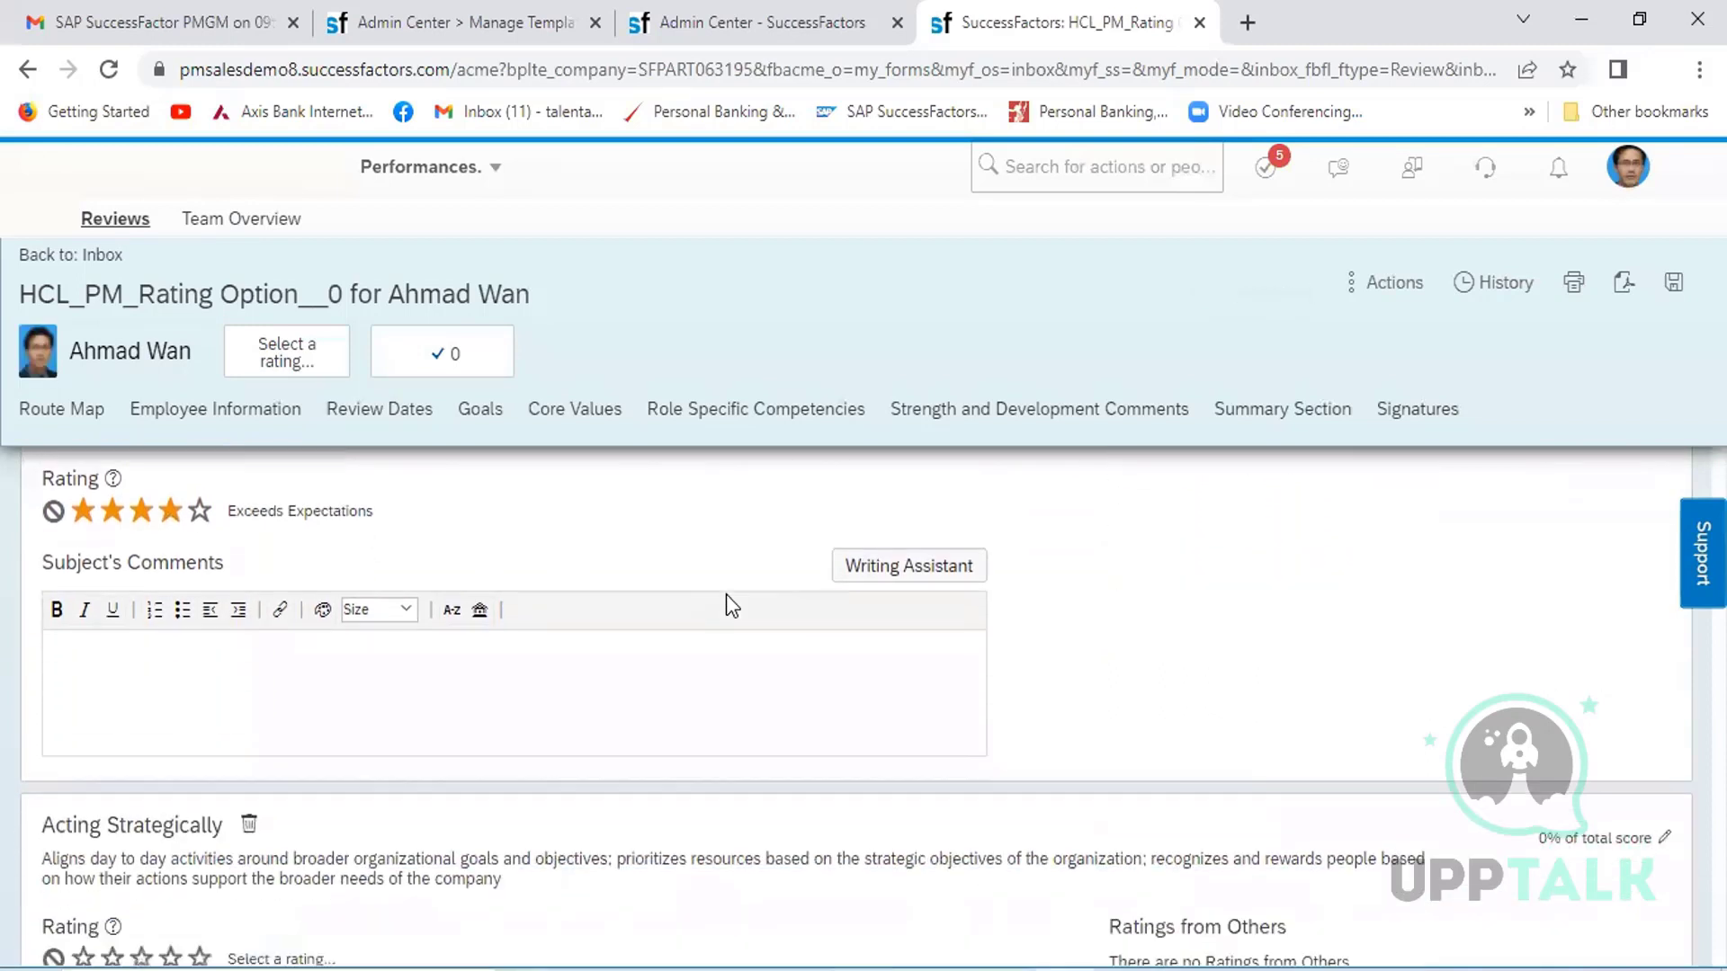
{"action": "scroll", "coordinate": [726, 594], "scroll_direction": "down", "scroll_amount": 2}
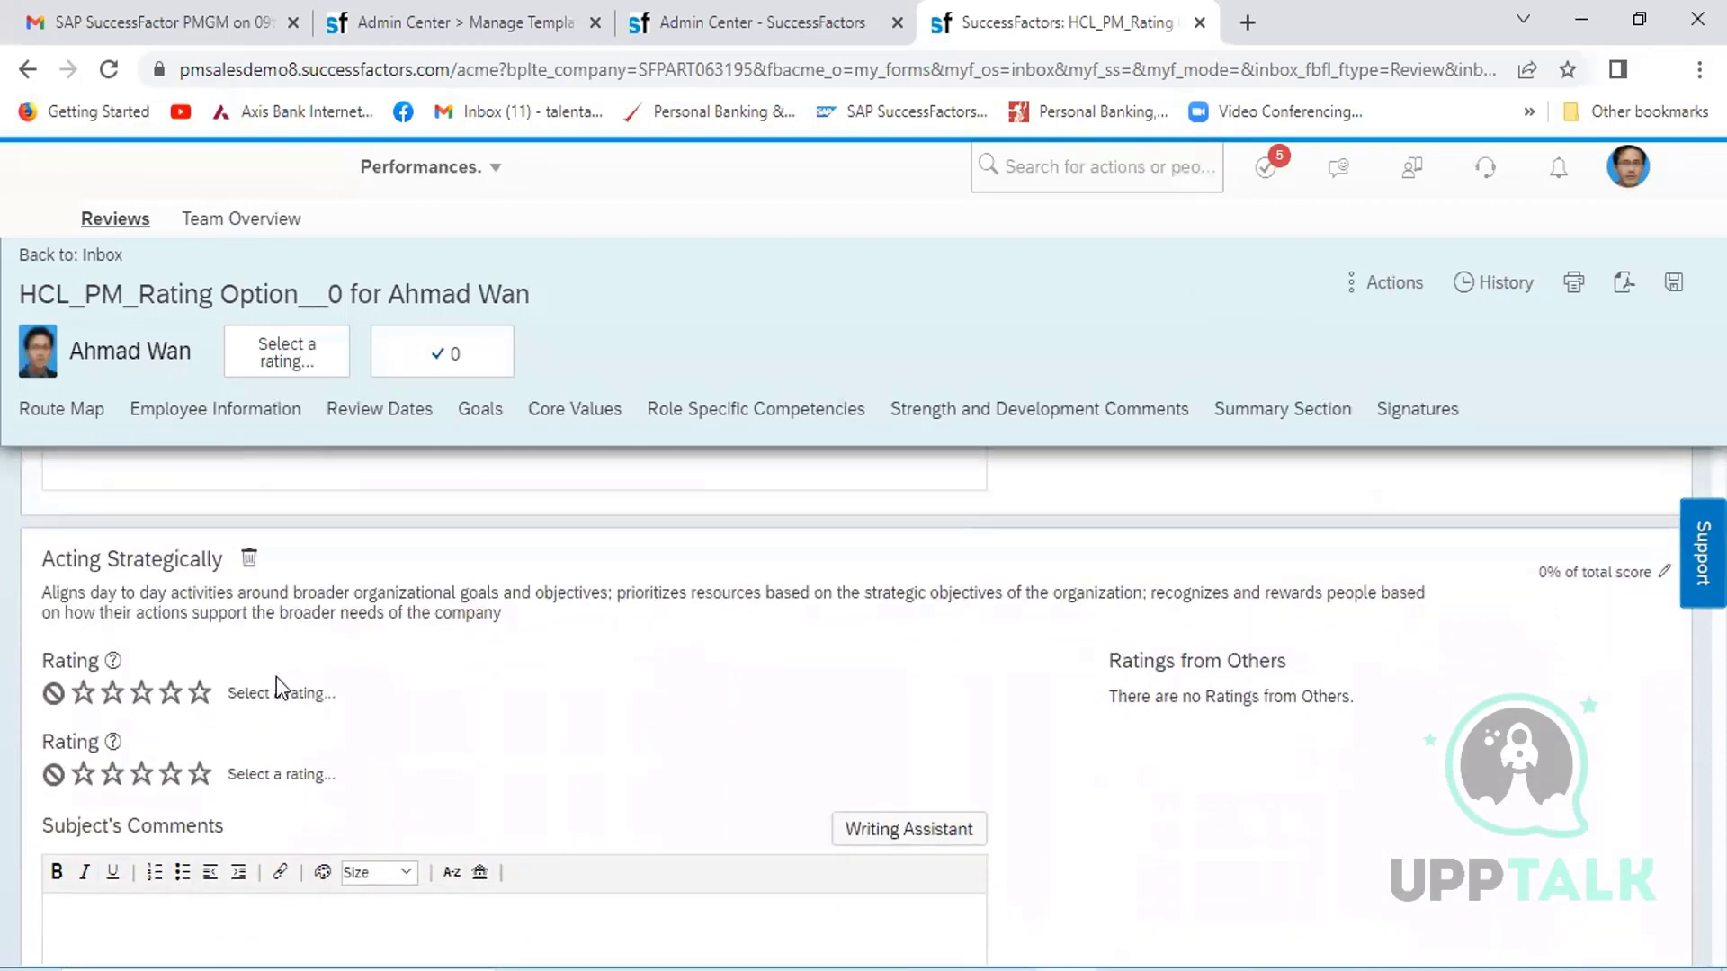
{"action": "left_click", "coordinate": [171, 773]}
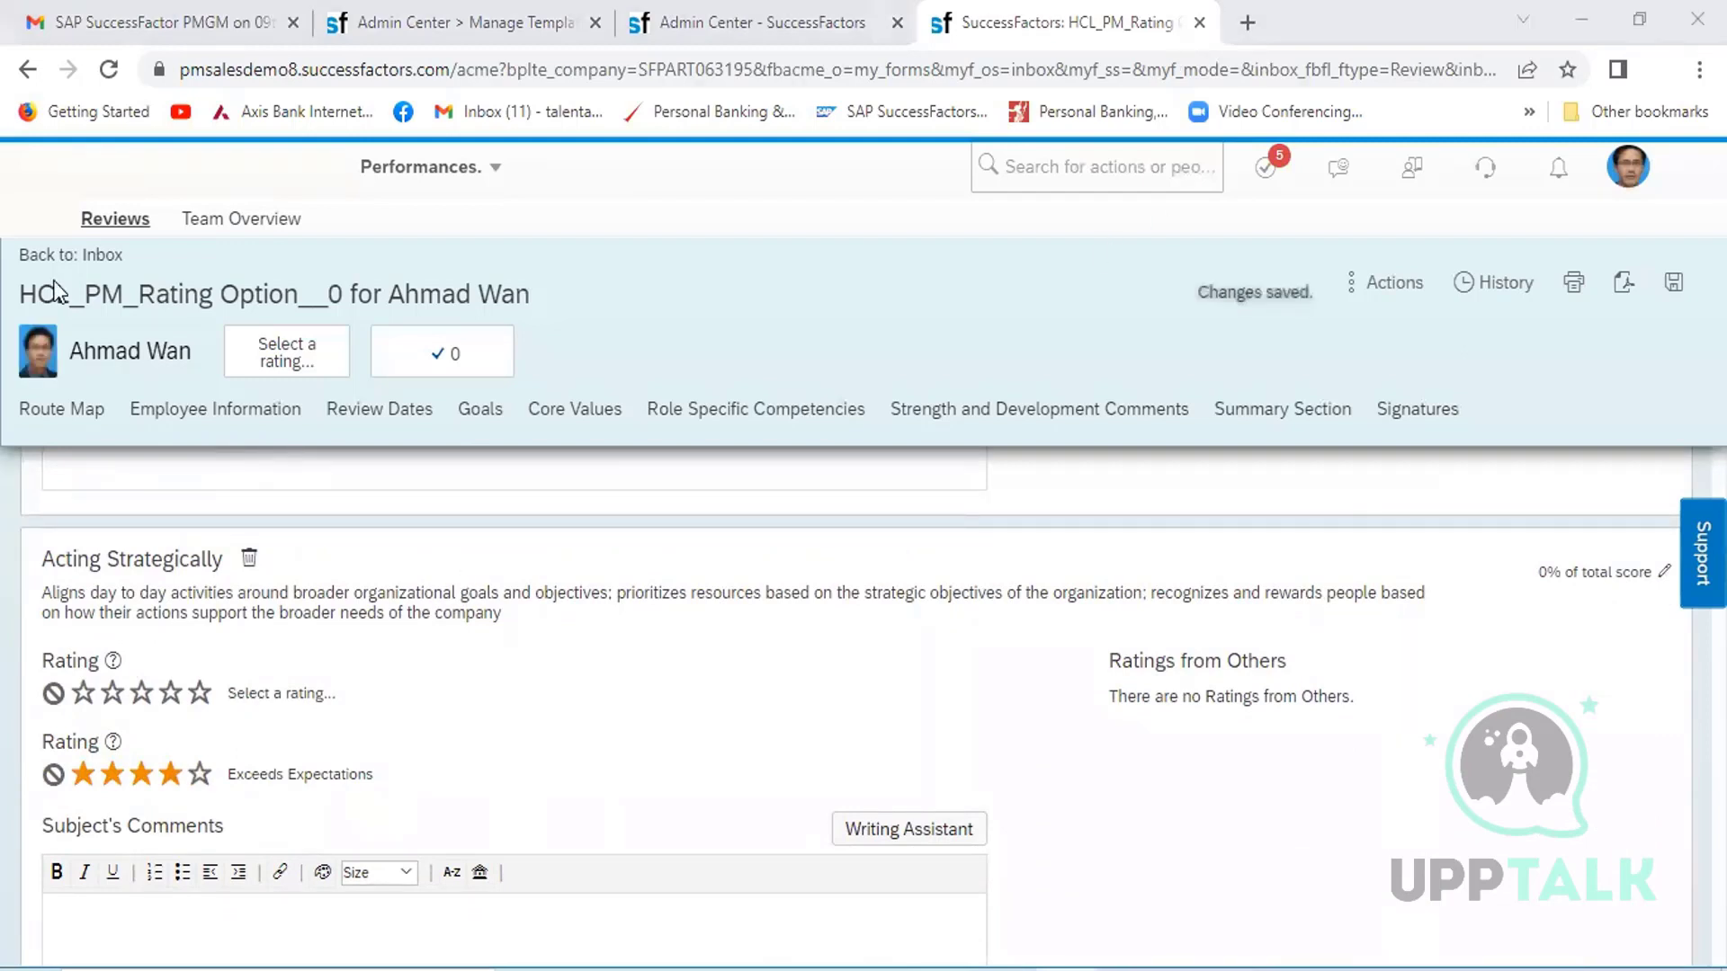
- Switch to the HCL_PM_Rating Option__0 template in Manage Templates and open its Core Values section for viewing
{"action": "left_click", "coordinate": [454, 27]}
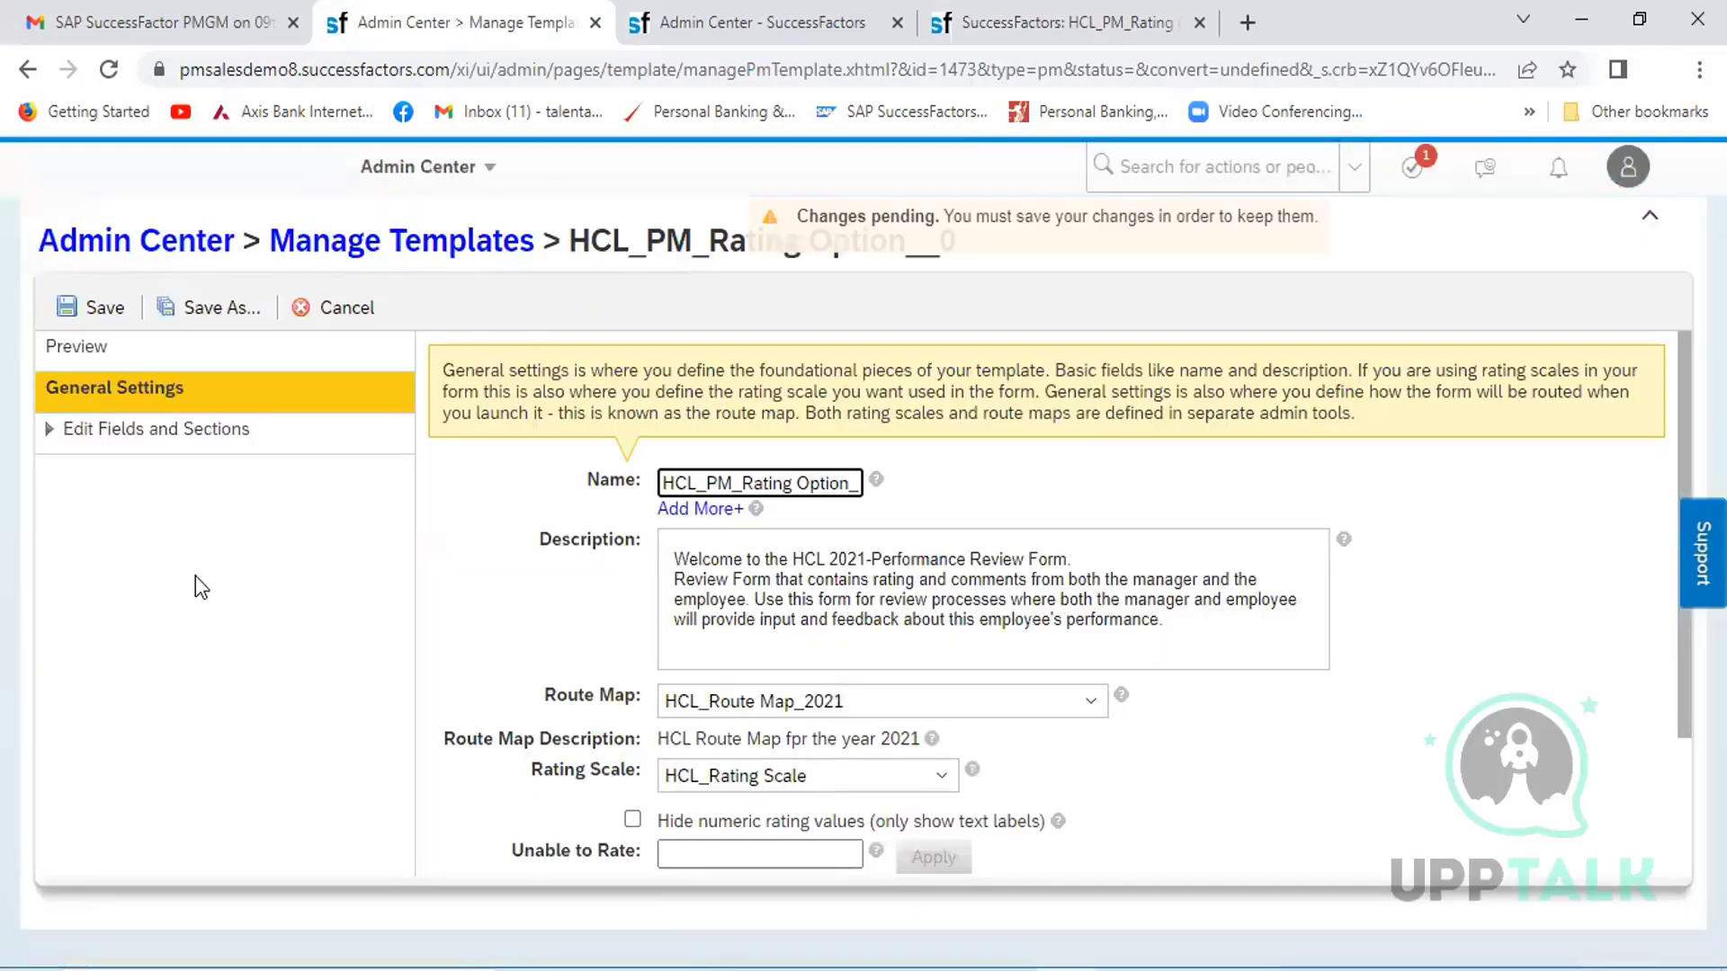
{"action": "left_click", "coordinate": [132, 432]}
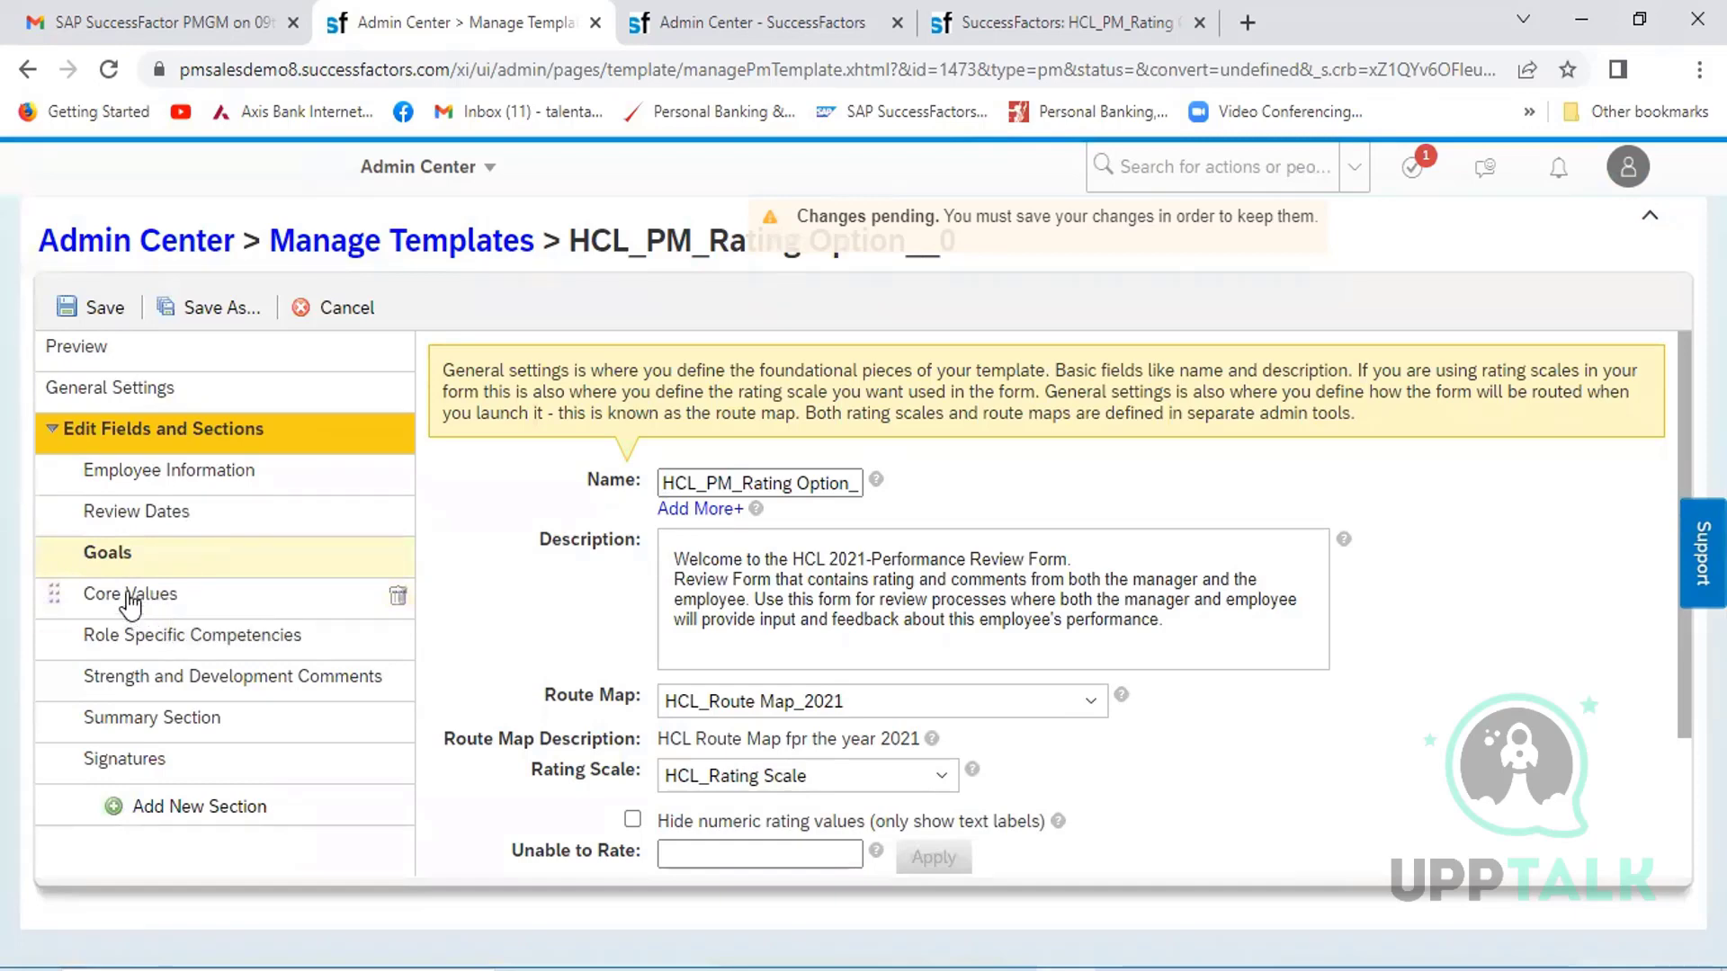
{"action": "left_click", "coordinate": [160, 603]}
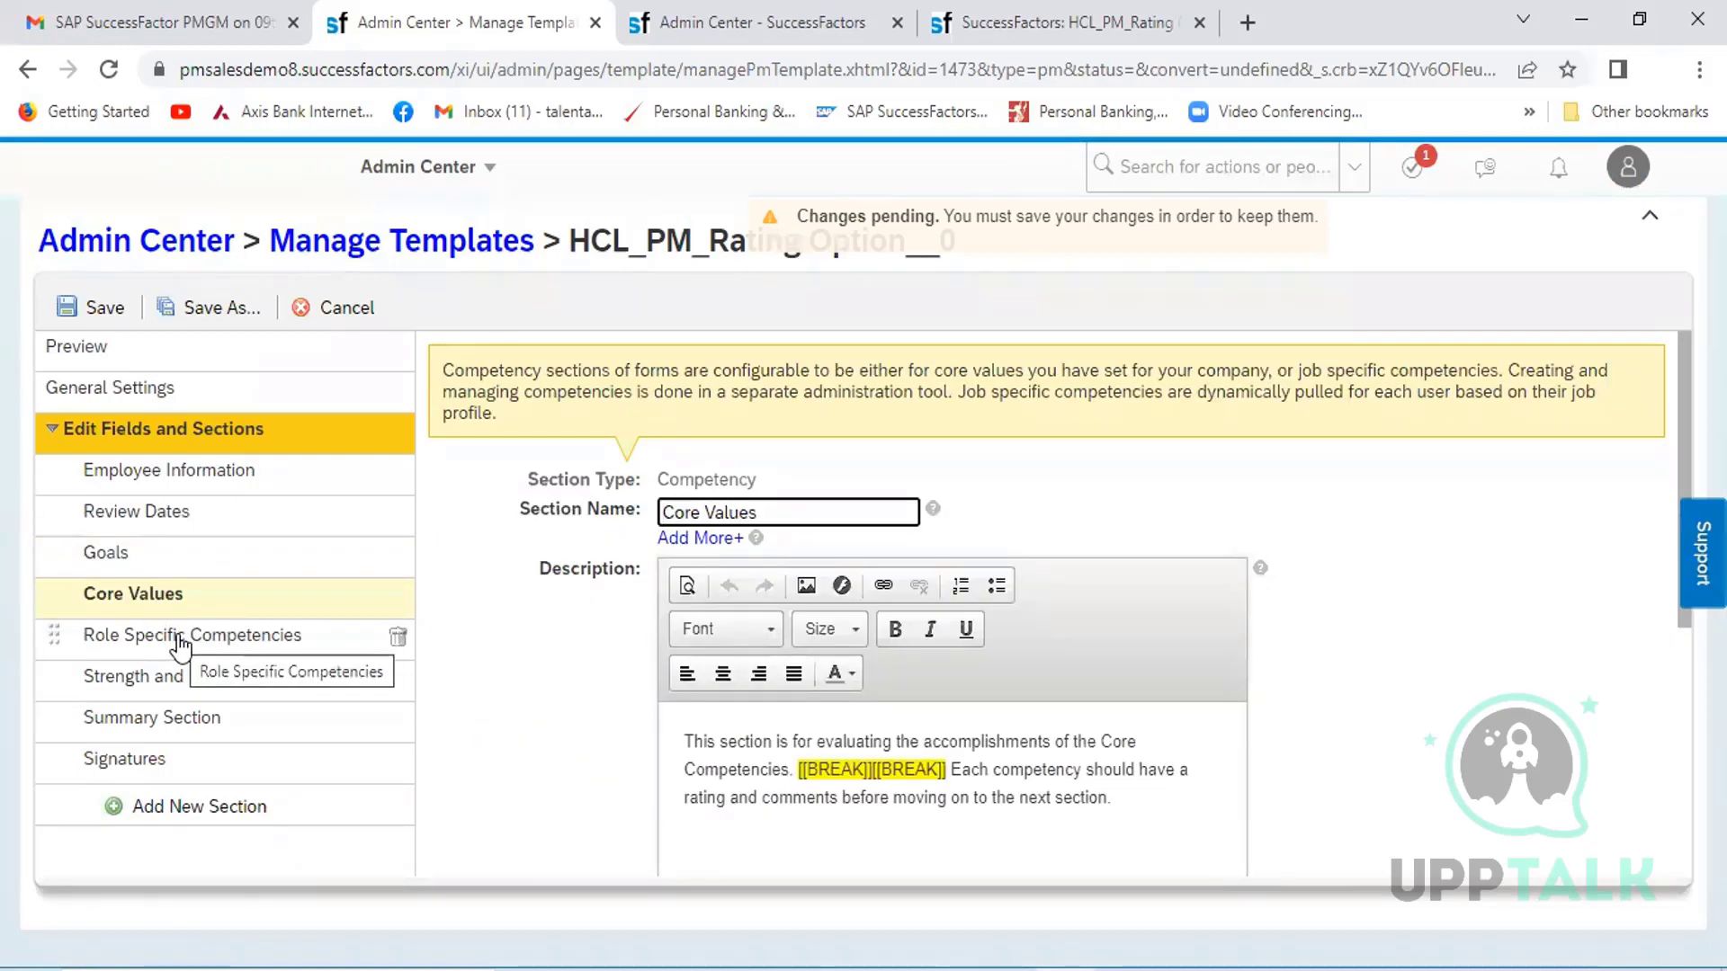
{"action": "left_click", "coordinate": [180, 644]}
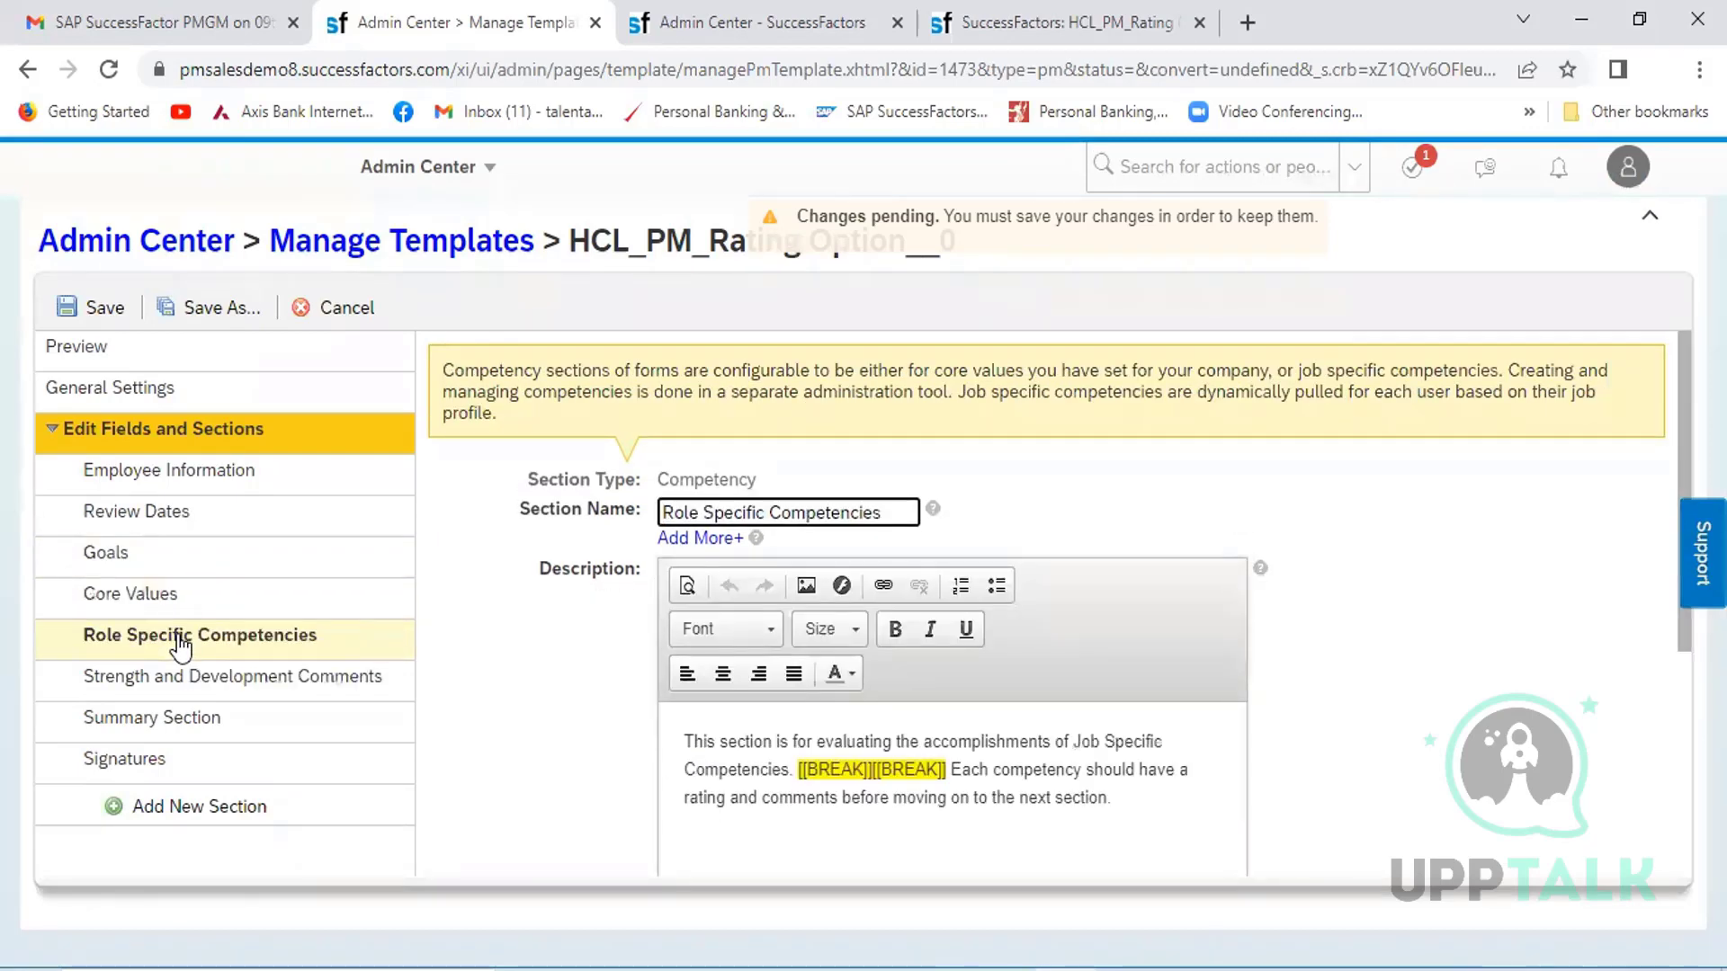
{"action": "left_click", "coordinate": [137, 601]}
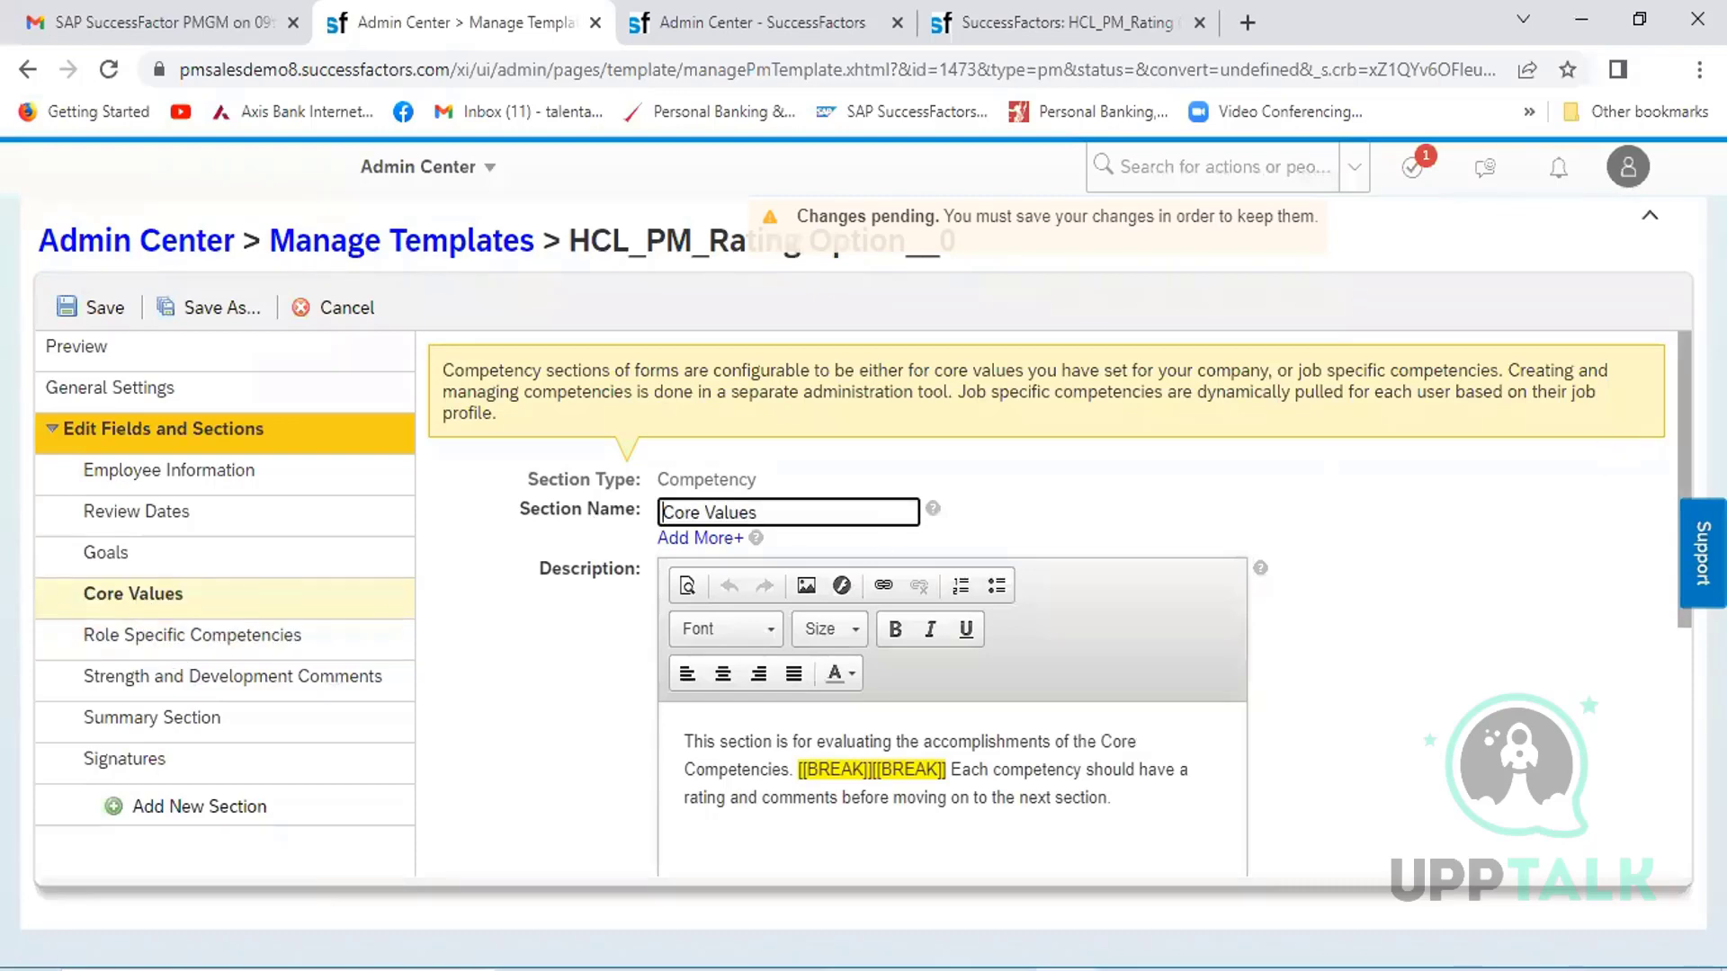
- Show the advanced options of the Core Values section and examine the competency rating box settings
{"action": "scroll", "coordinate": [1674, 640], "scroll_direction": "down", "scroll_amount": 5}
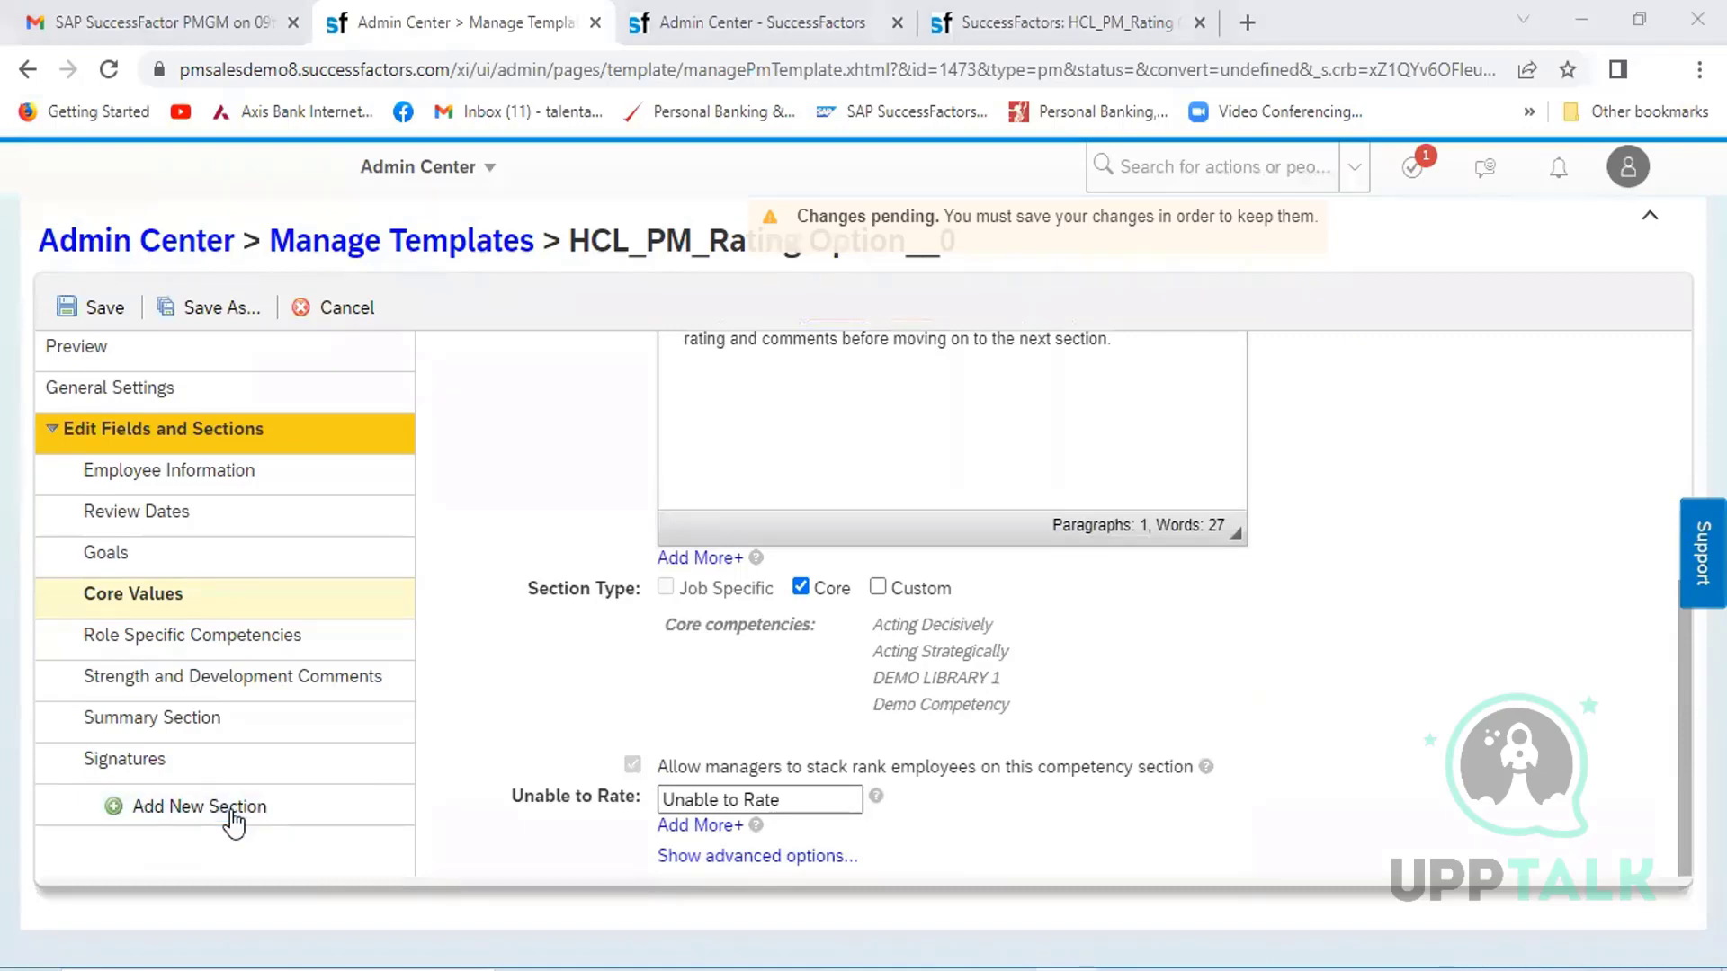
{"action": "left_click", "coordinate": [737, 856]}
{"action": "scroll", "coordinate": [1410, 586], "scroll_direction": "down", "scroll_amount": 5}
{"action": "scroll", "coordinate": [1409, 587], "scroll_direction": "up", "scroll_amount": 5}
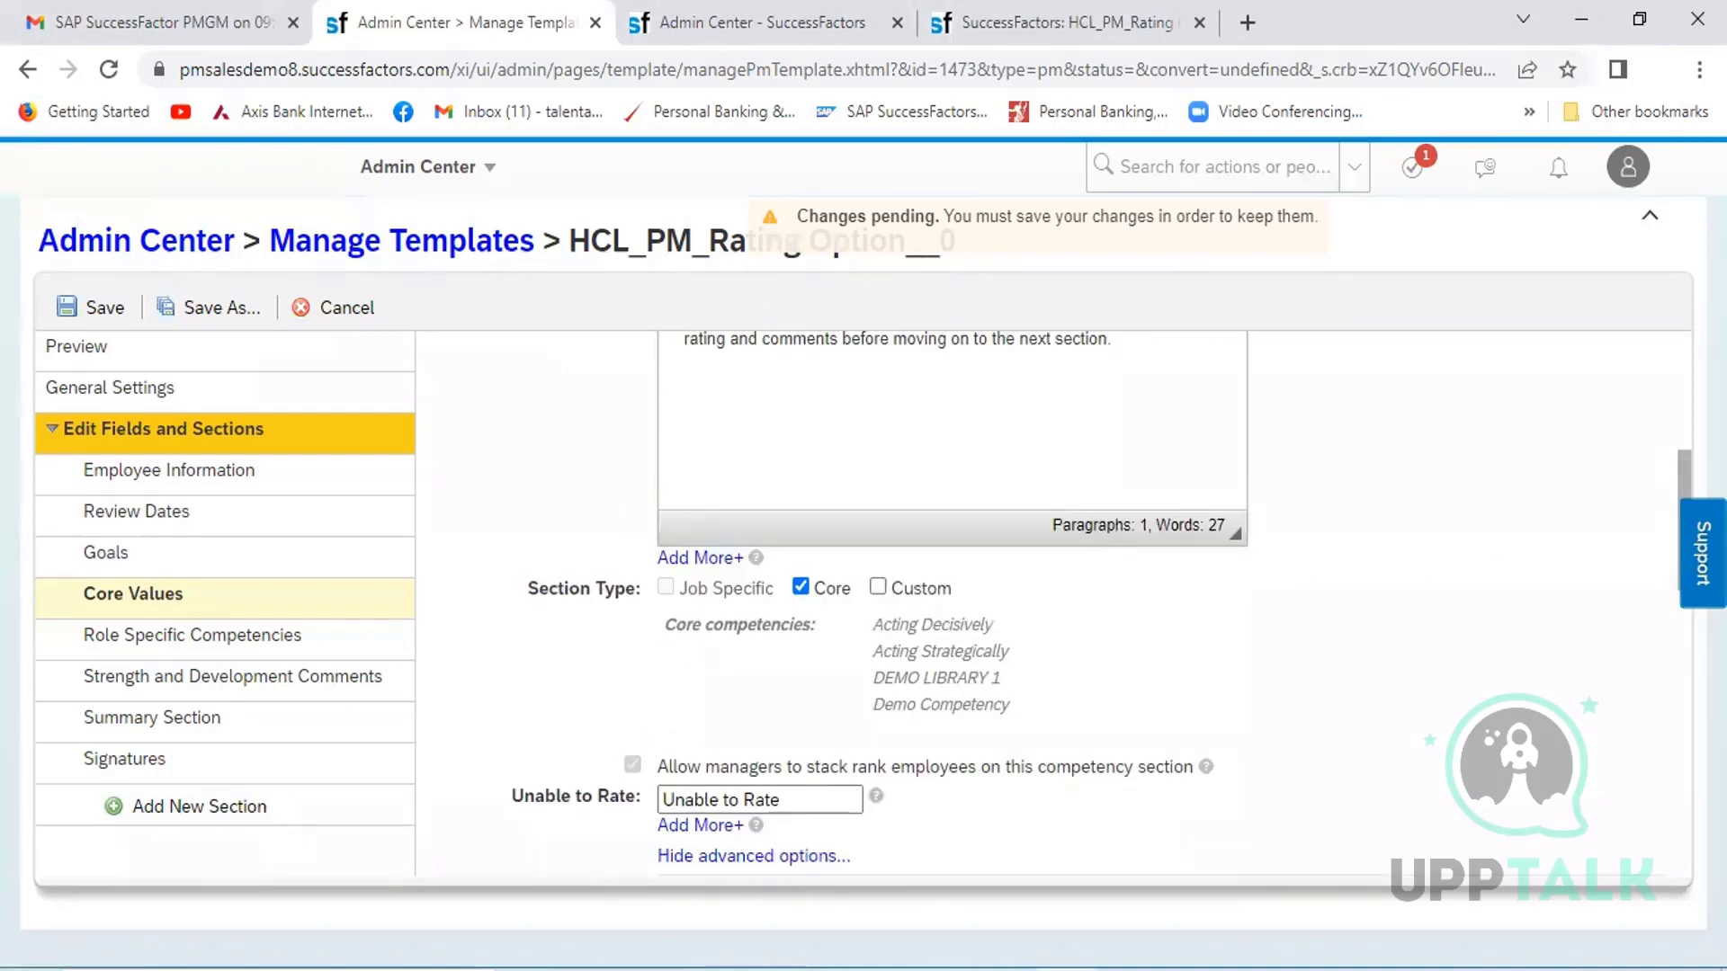
{"action": "scroll", "coordinate": [1676, 525], "scroll_direction": "down", "scroll_amount": 6}
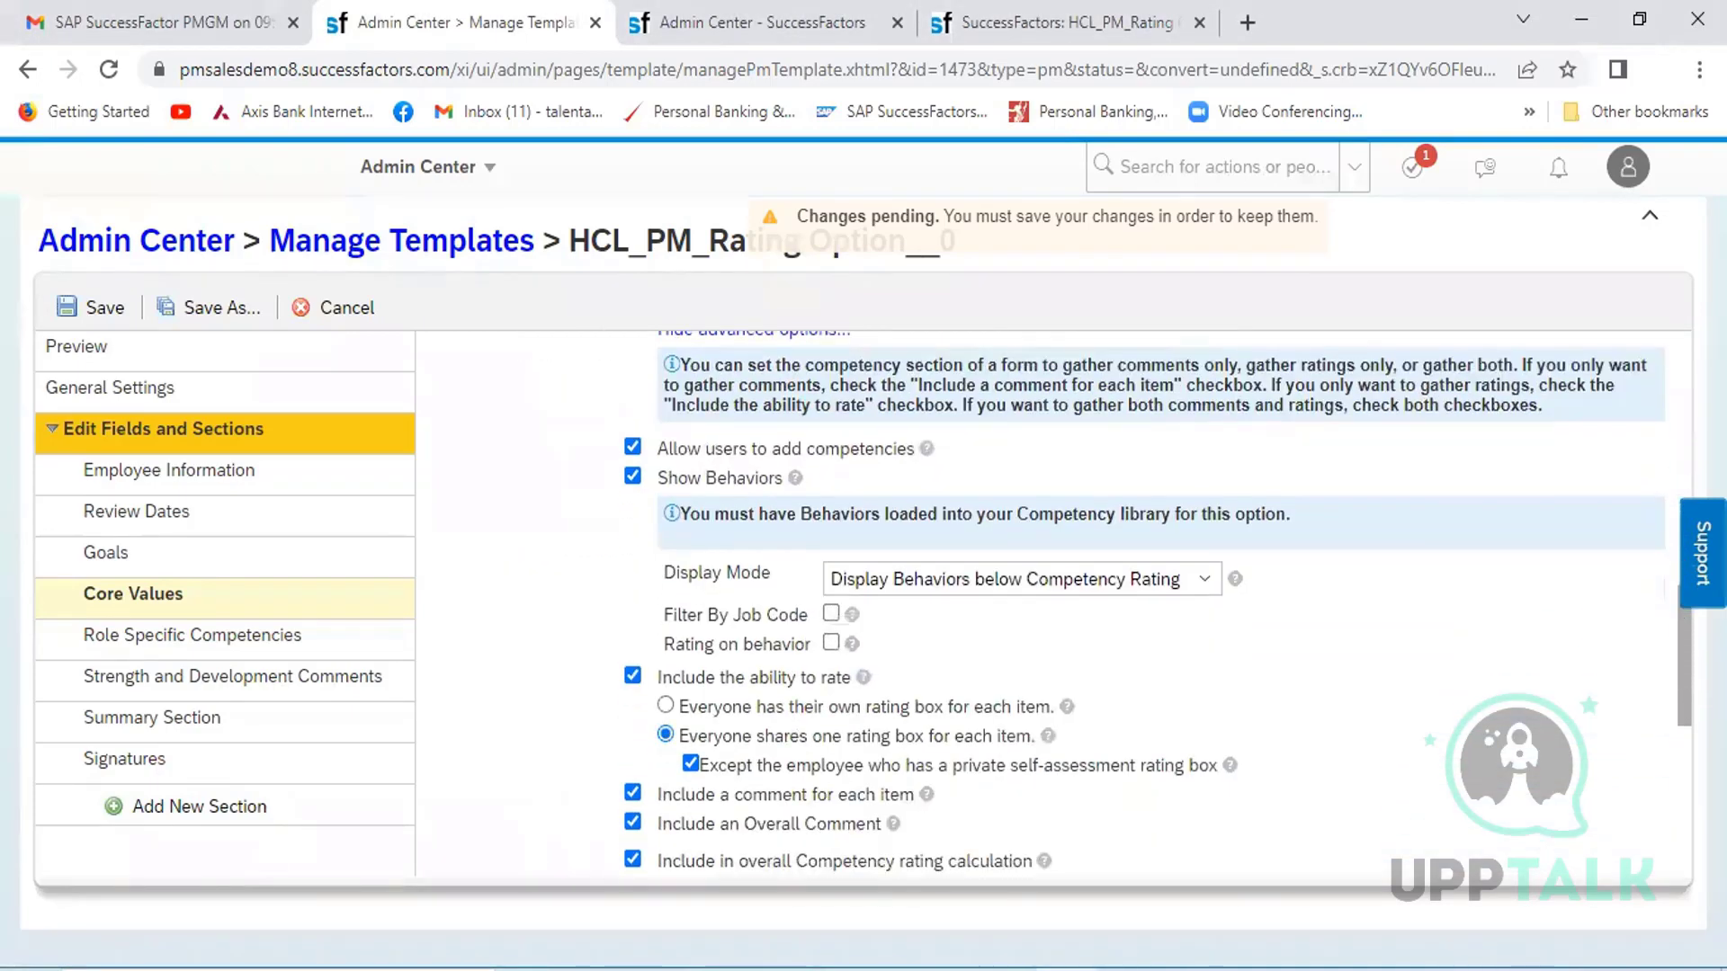
{"action": "scroll", "coordinate": [1679, 637], "scroll_direction": "down", "scroll_amount": 1}
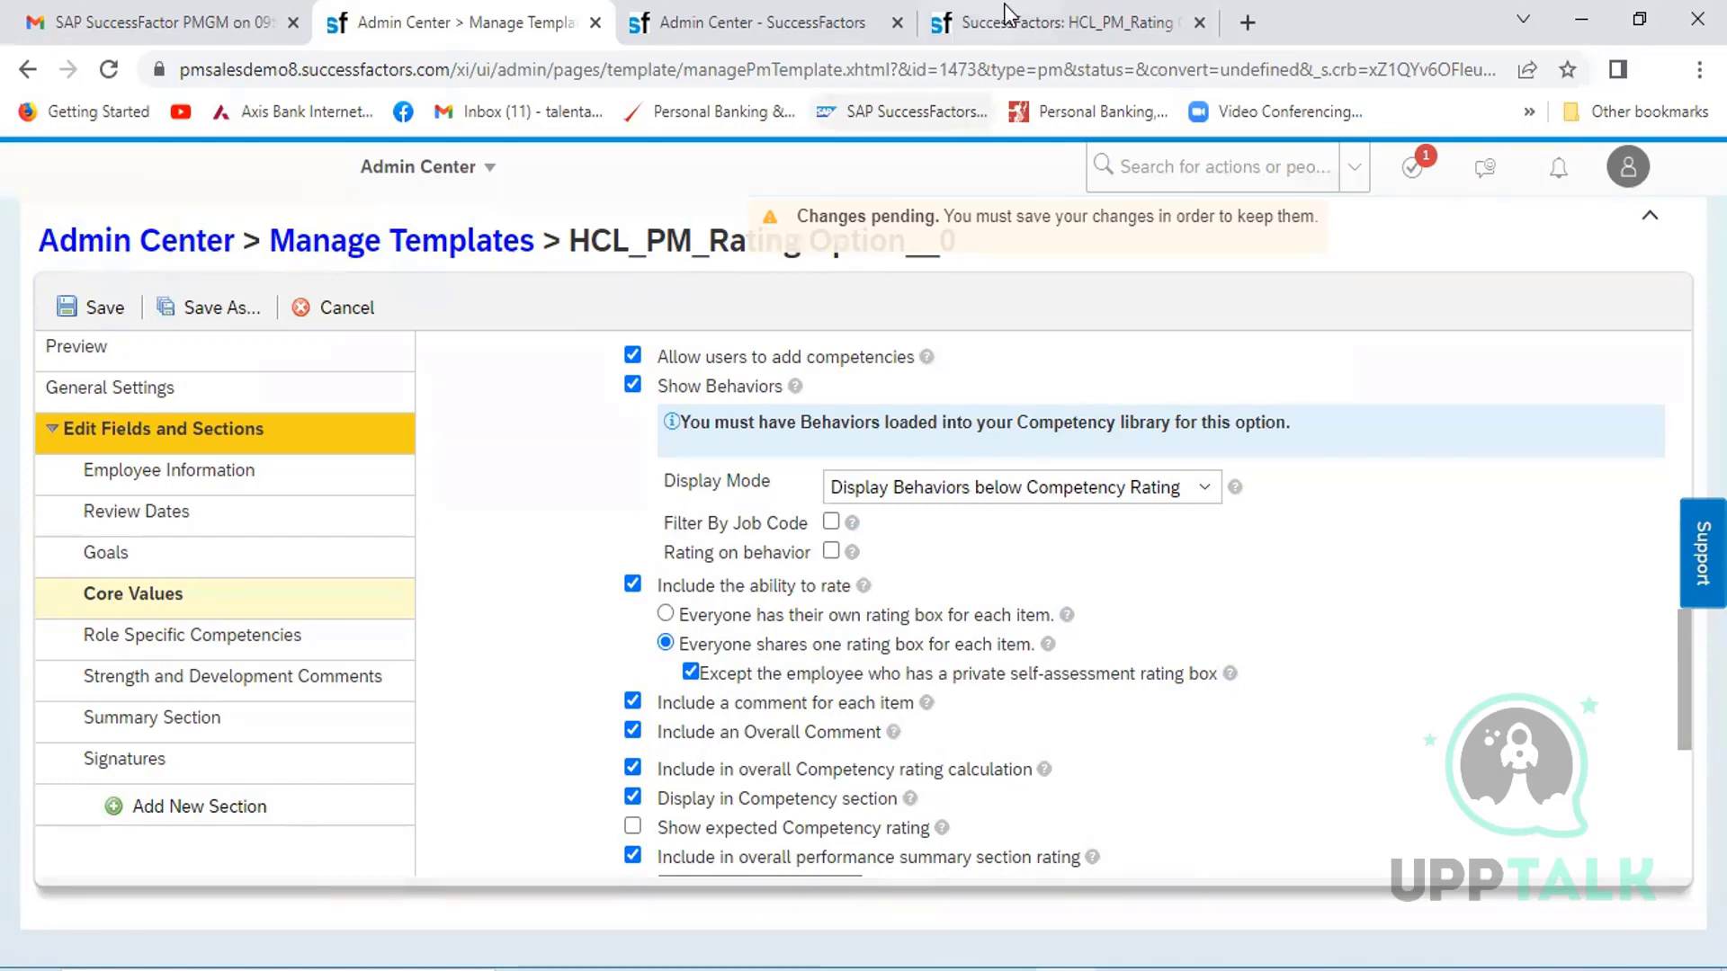
- Return to the performance form and set the second rating of Demo Competency to three stars, Meets Expectations
{"action": "left_click", "coordinate": [1039, 20]}
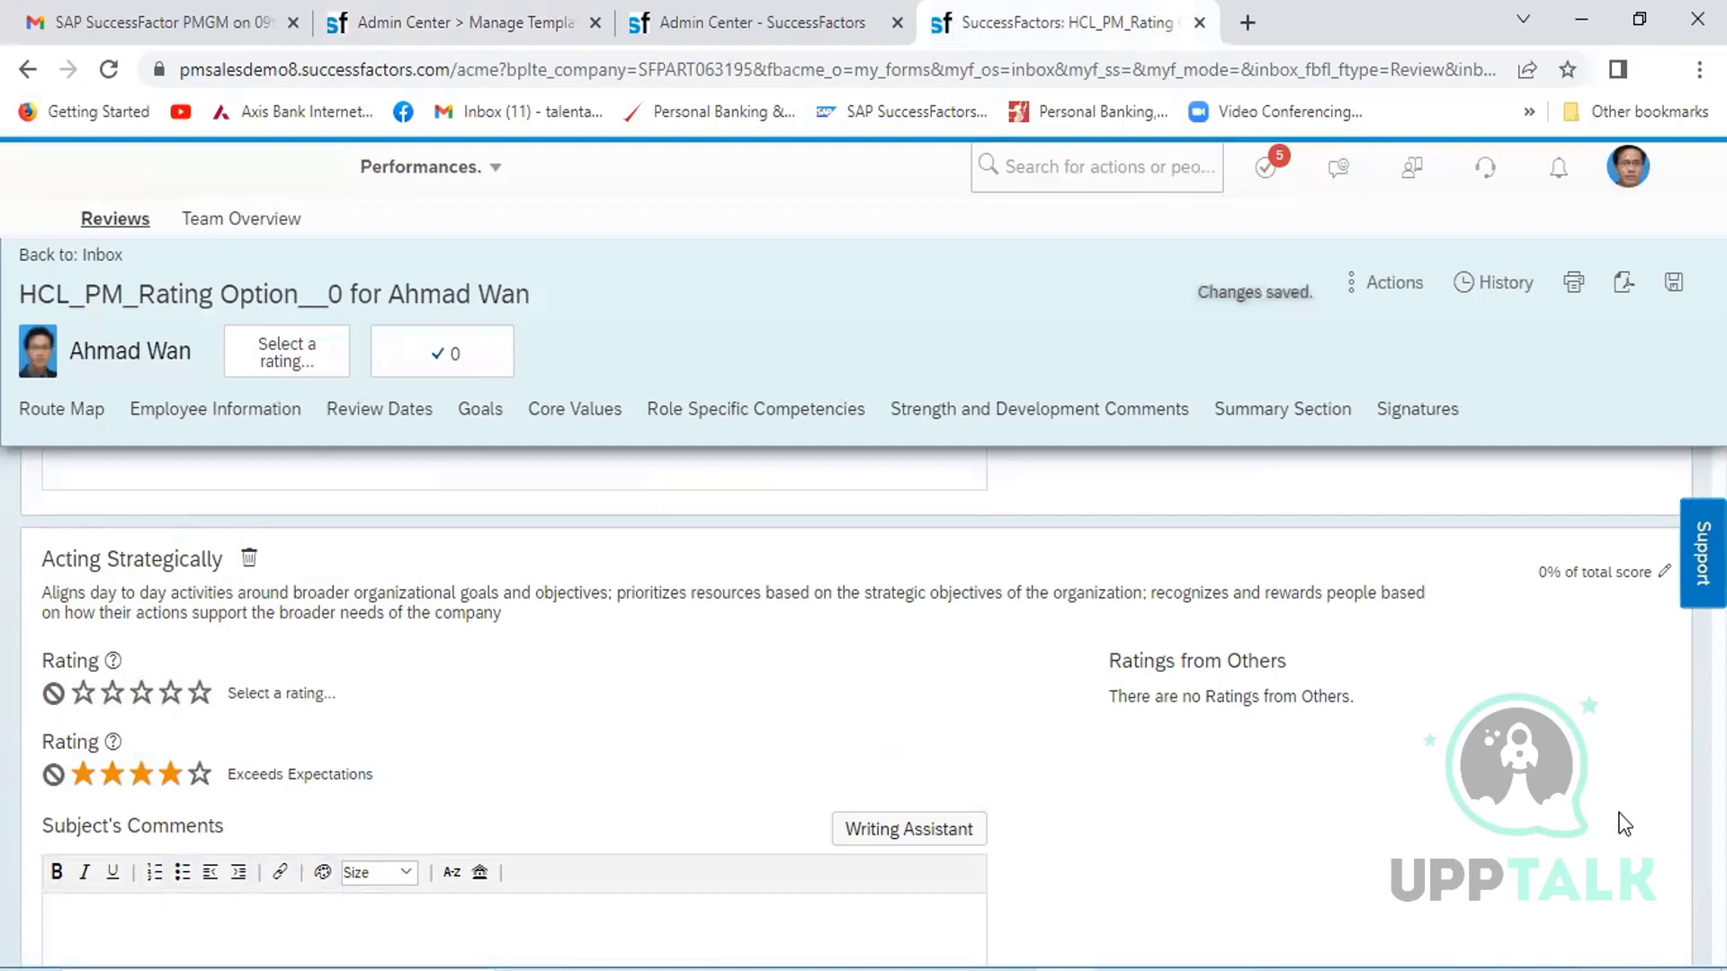
{"action": "scroll", "coordinate": [1623, 822], "scroll_direction": "down", "scroll_amount": 5}
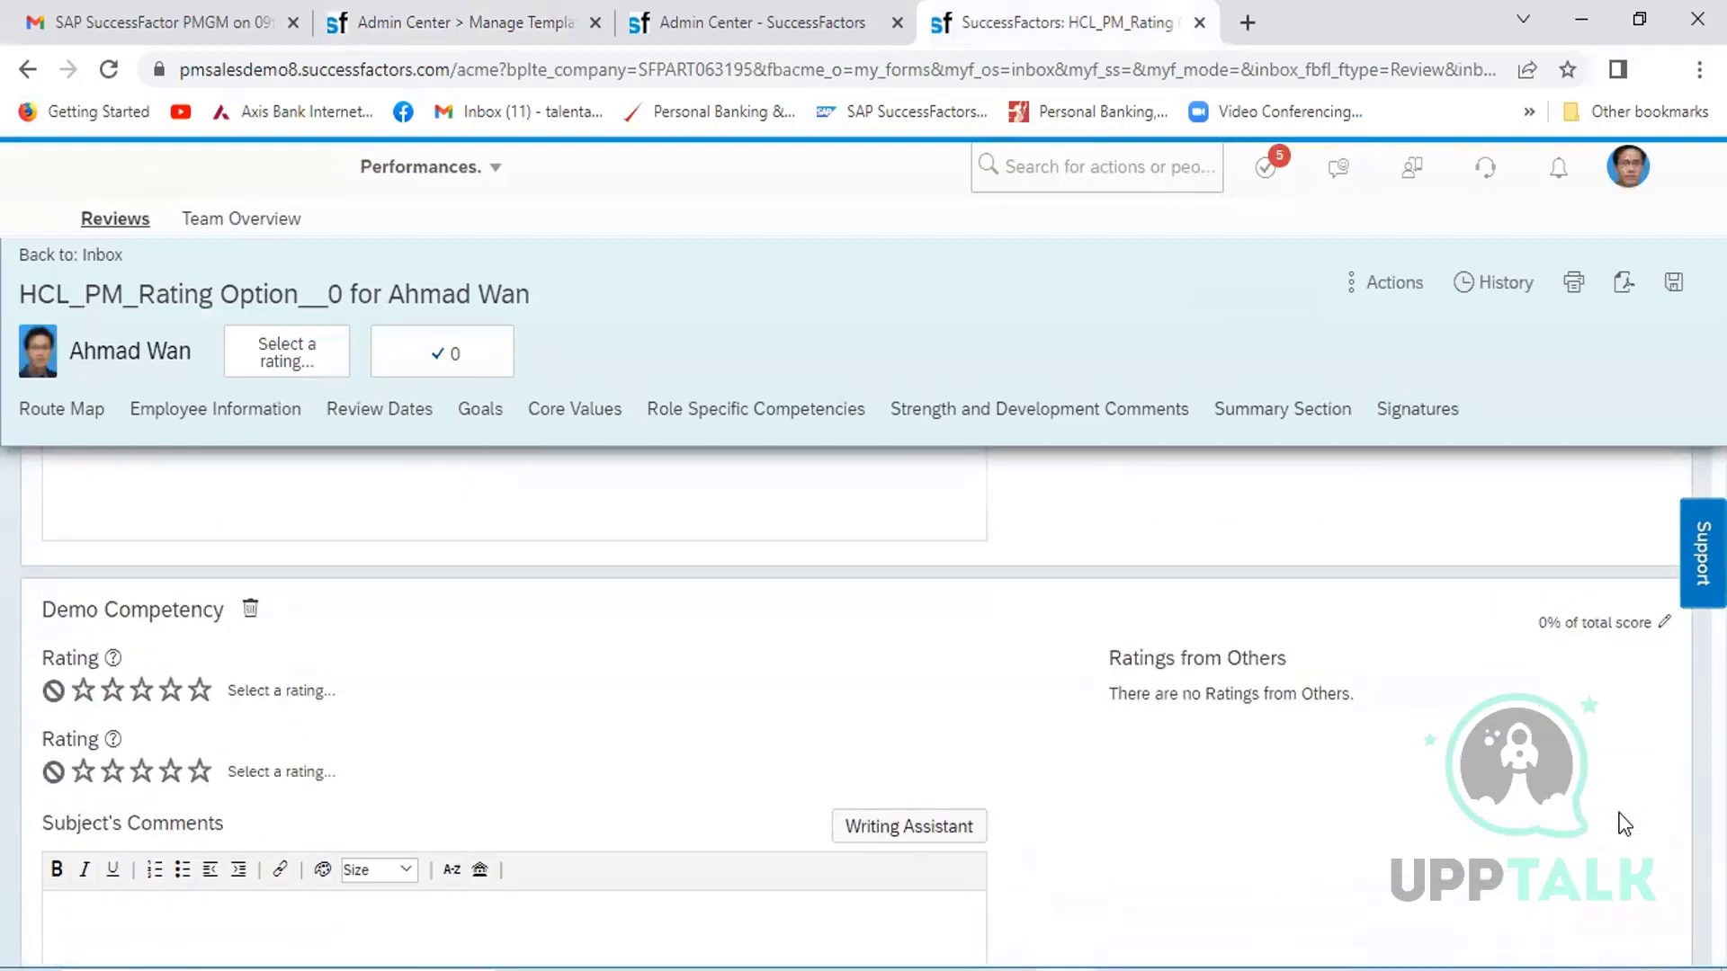
{"action": "scroll", "coordinate": [1623, 823], "scroll_direction": "down", "scroll_amount": 1}
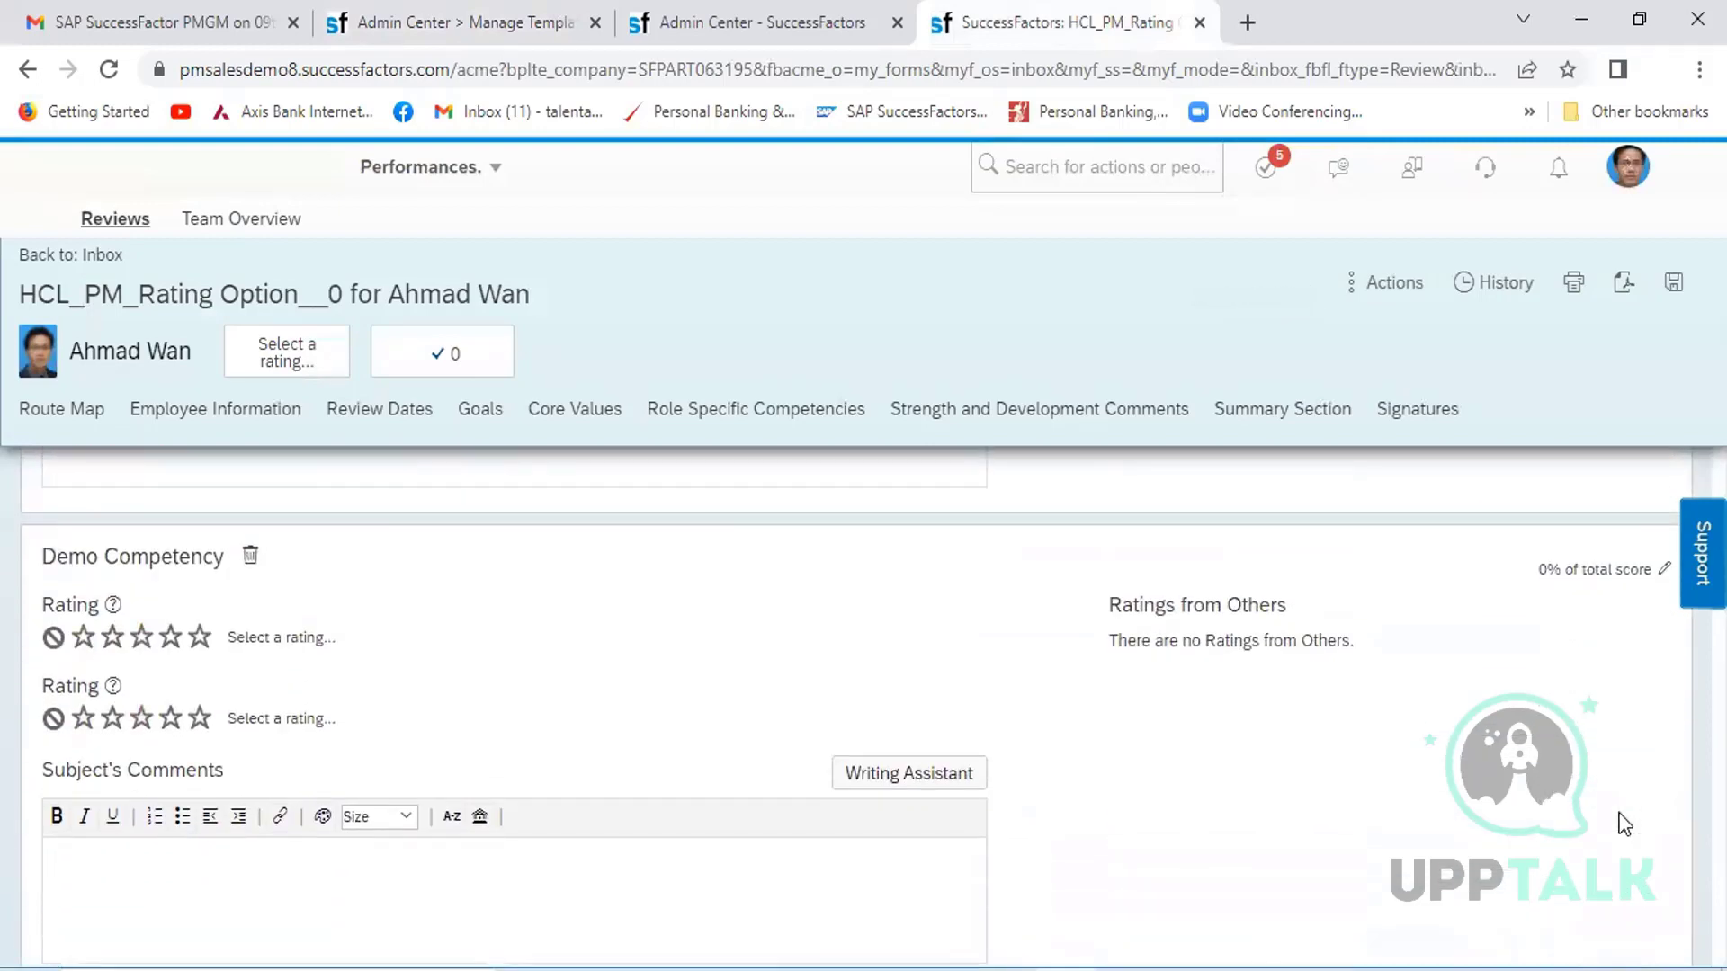
{"action": "left_click", "coordinate": [141, 720]}
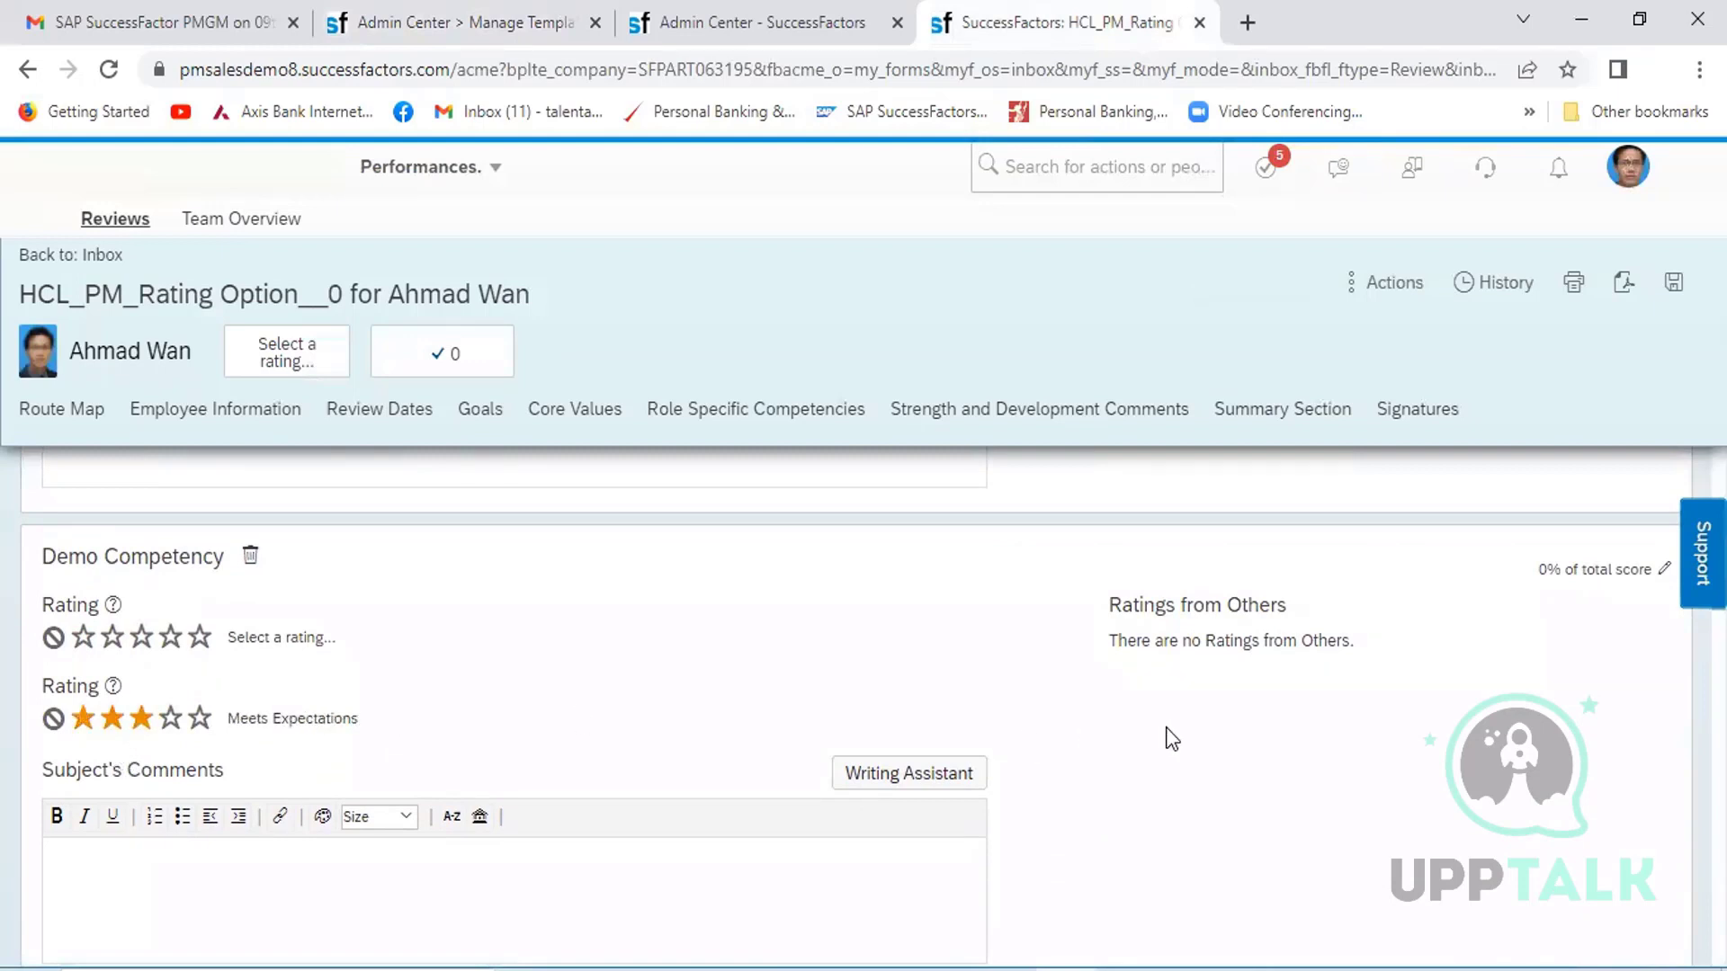
- In Role Specific Competencies, set the second ratings of Acting as a Champion for Change and Controlling Costs to three stars, Meets Expectations
{"action": "scroll", "coordinate": [1172, 737], "scroll_direction": "down", "scroll_amount": 4}
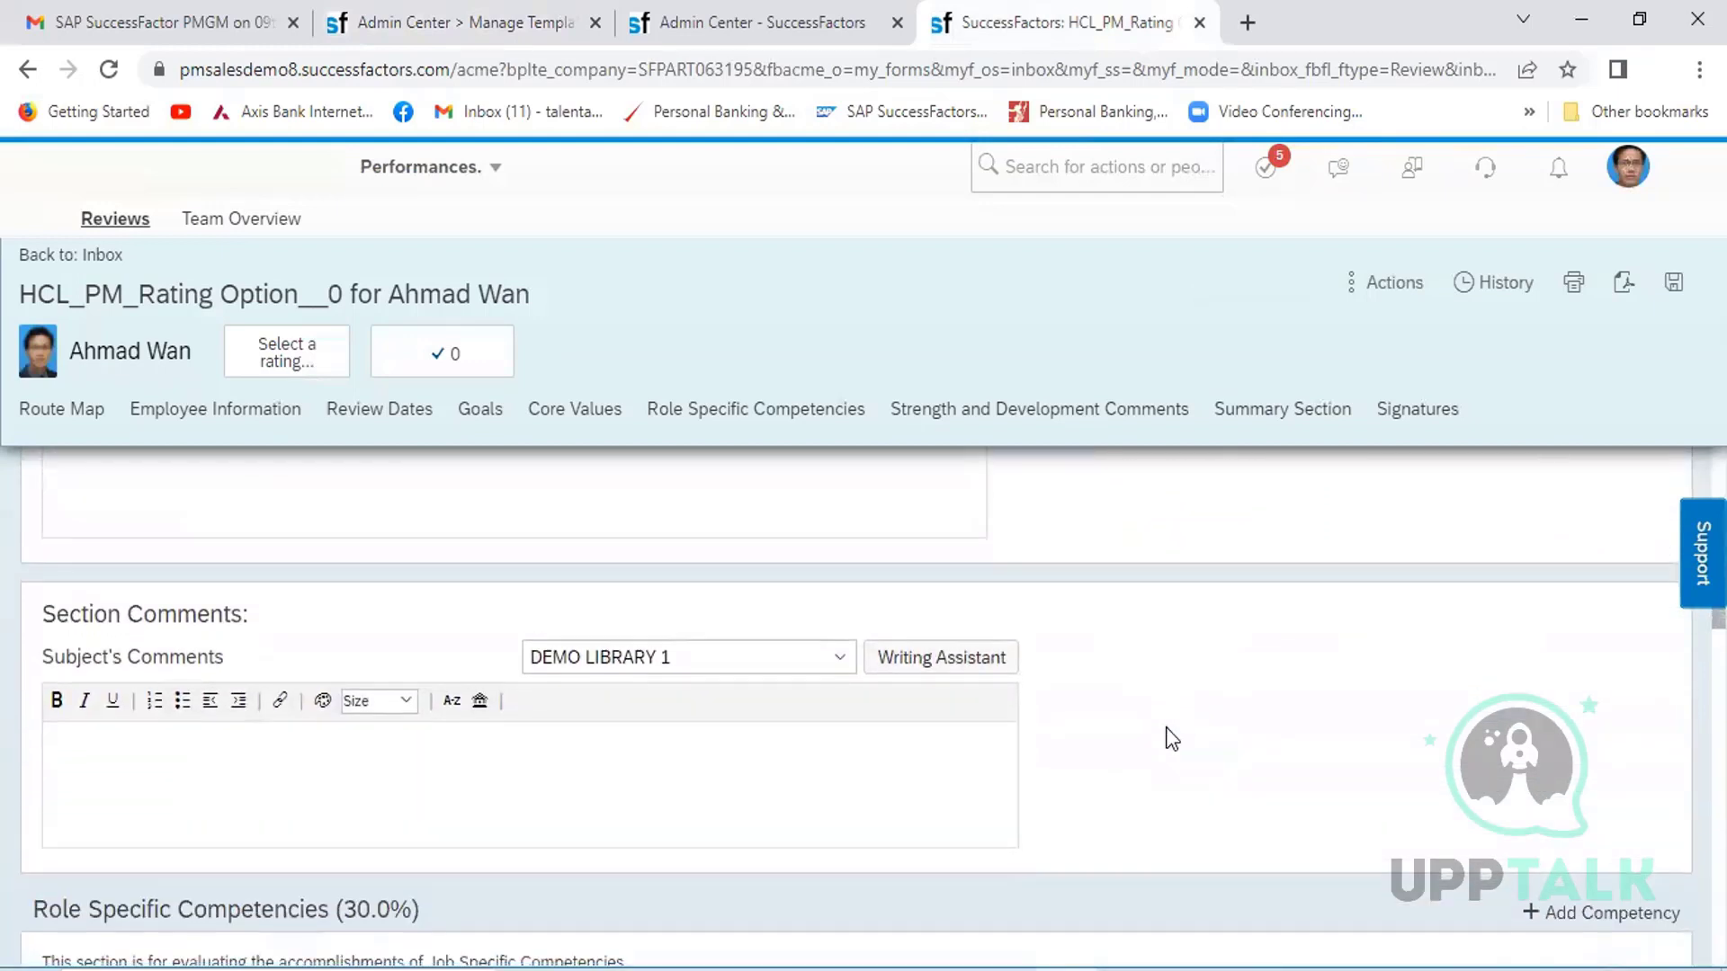
{"action": "scroll", "coordinate": [1172, 737], "scroll_direction": "down", "scroll_amount": 5}
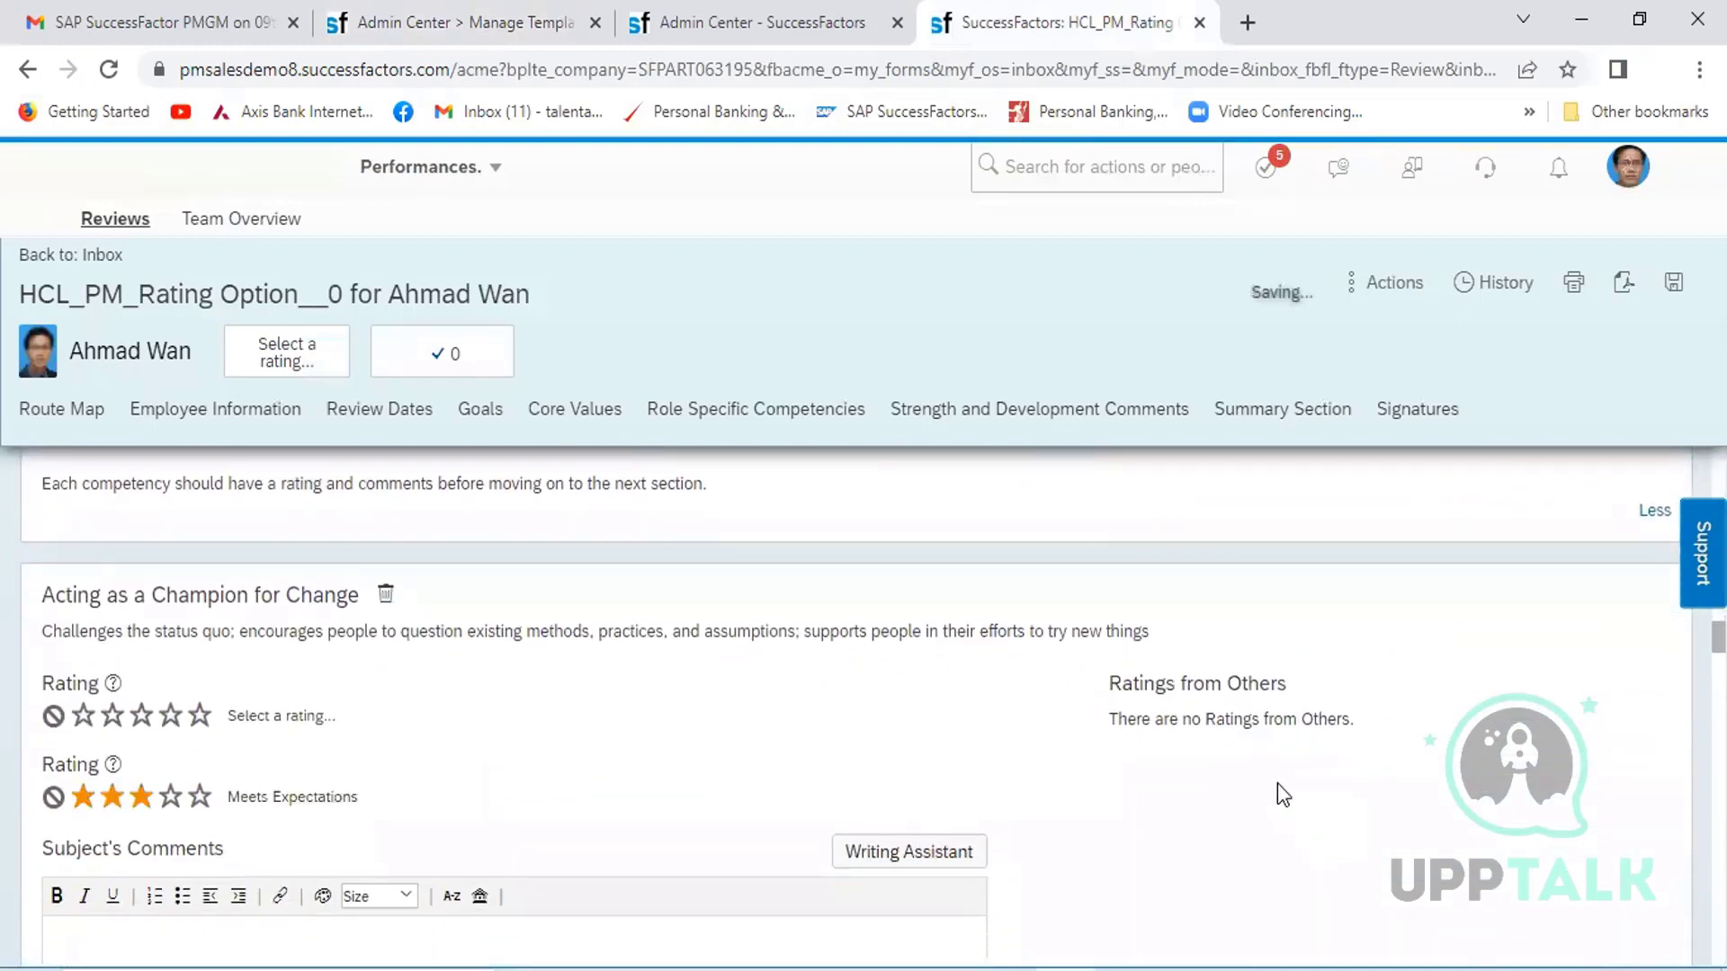
{"action": "scroll", "coordinate": [1277, 784], "scroll_direction": "down", "scroll_amount": 2}
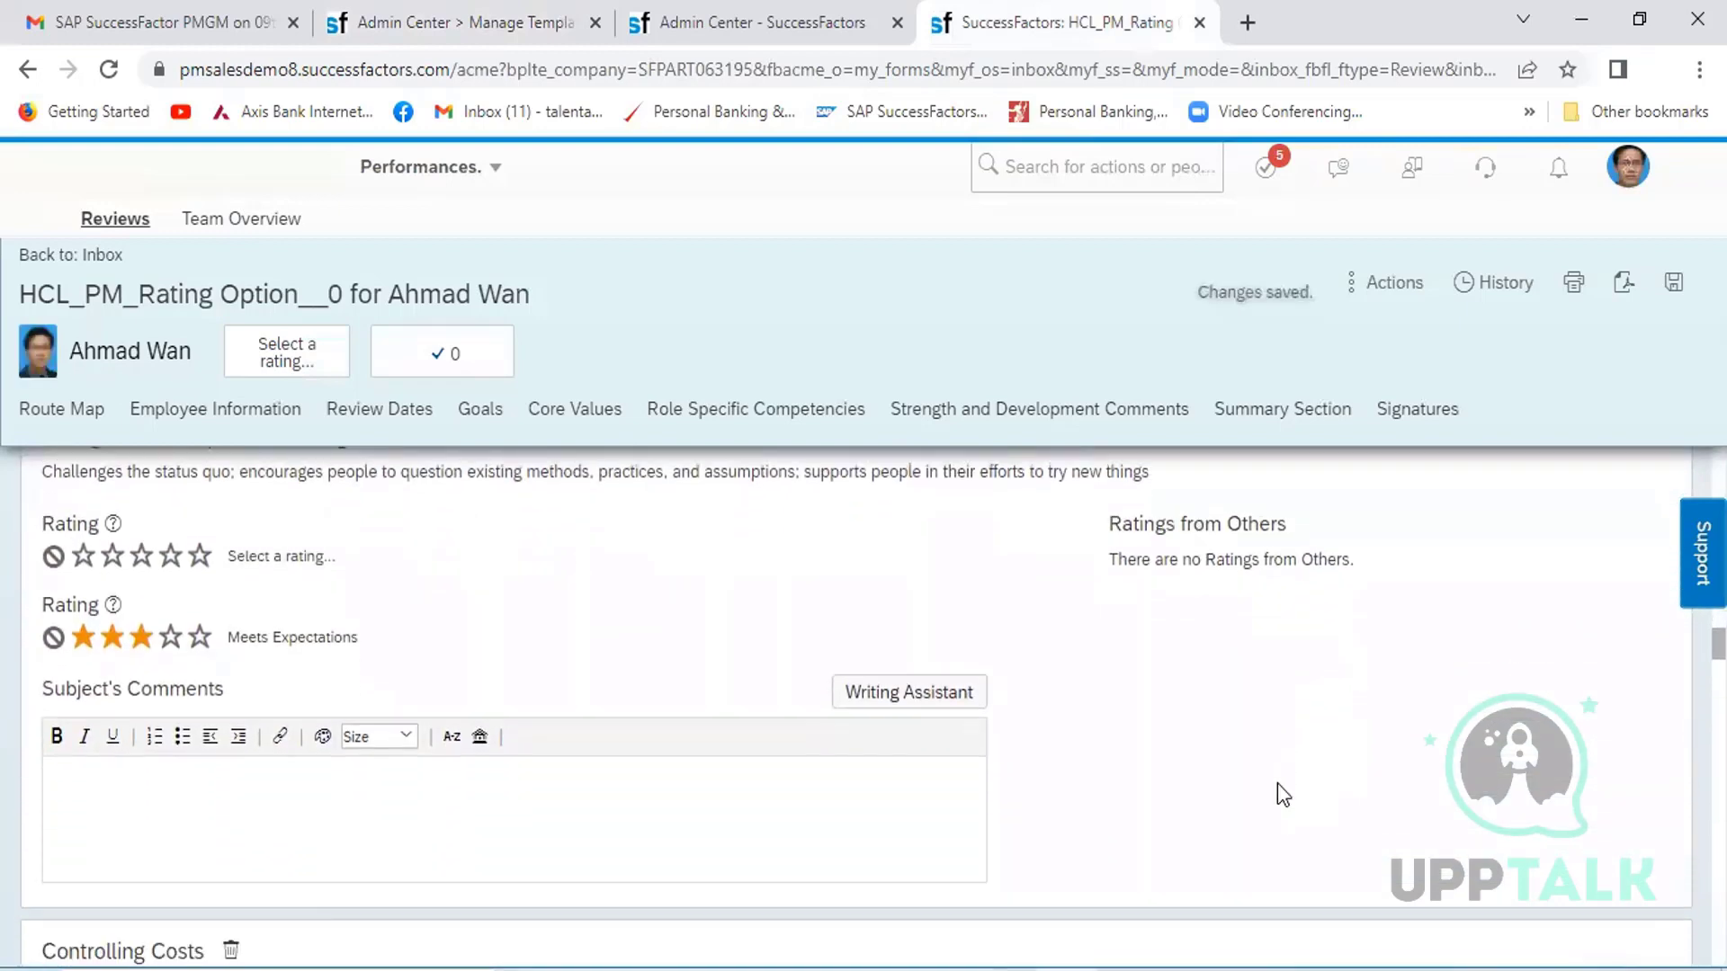
{"action": "scroll", "coordinate": [1277, 784], "scroll_direction": "down", "scroll_amount": 5}
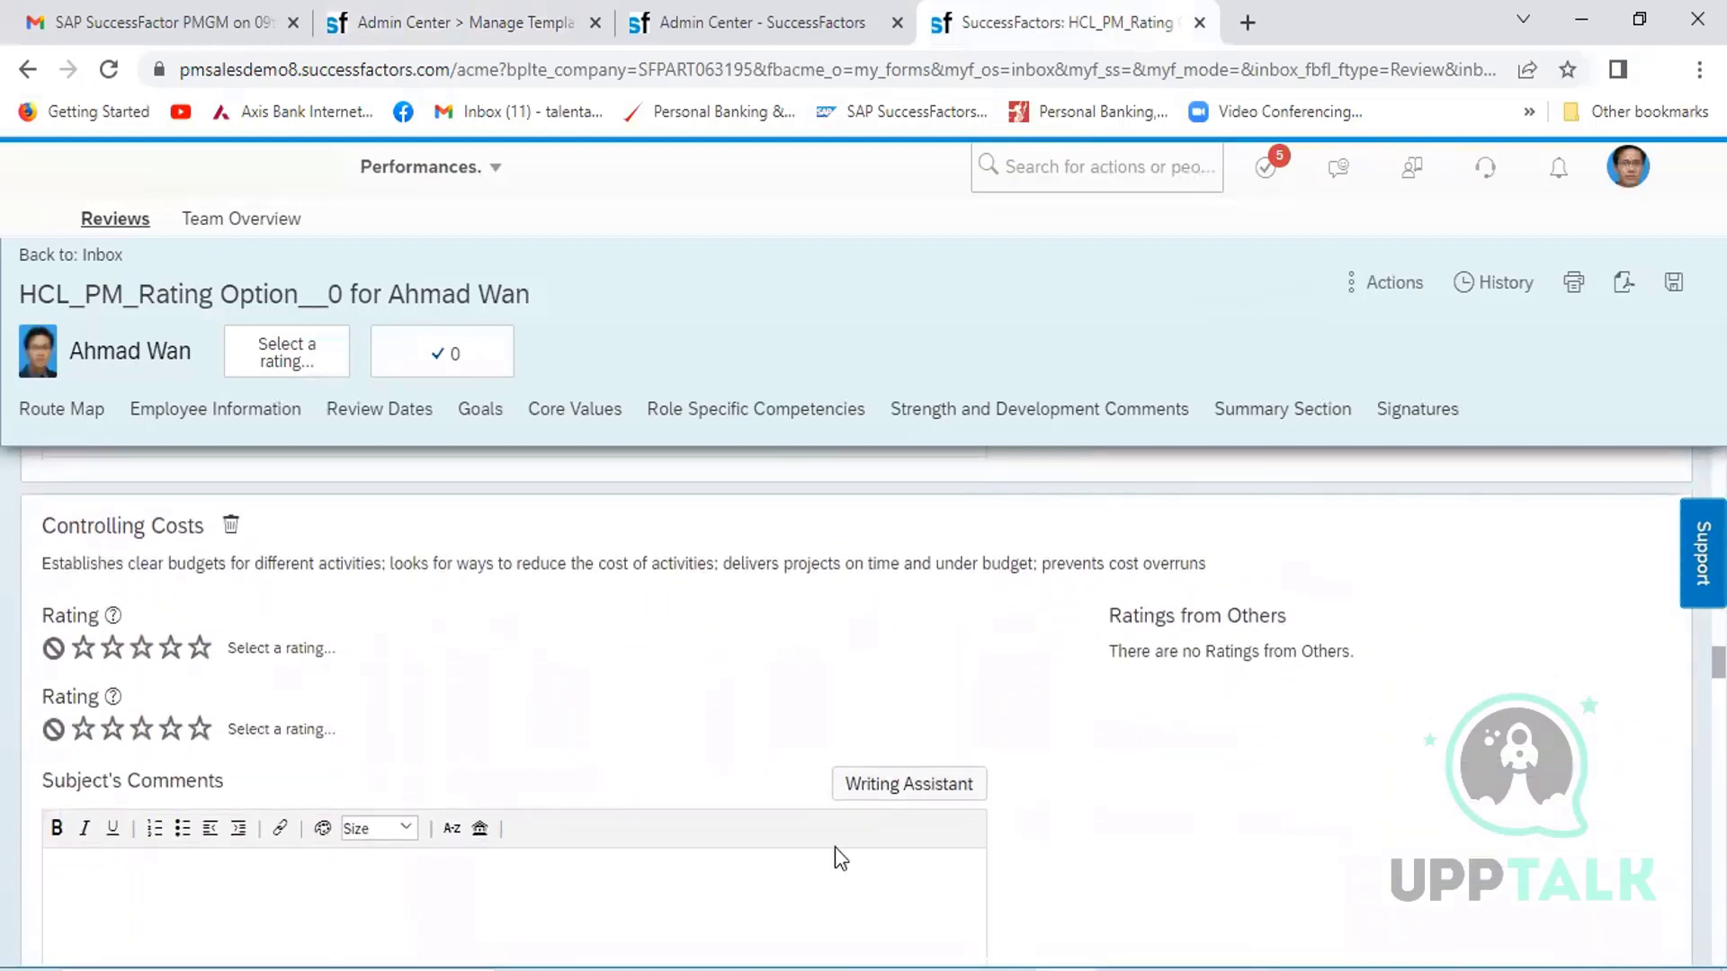
{"action": "left_click", "coordinate": [142, 733]}
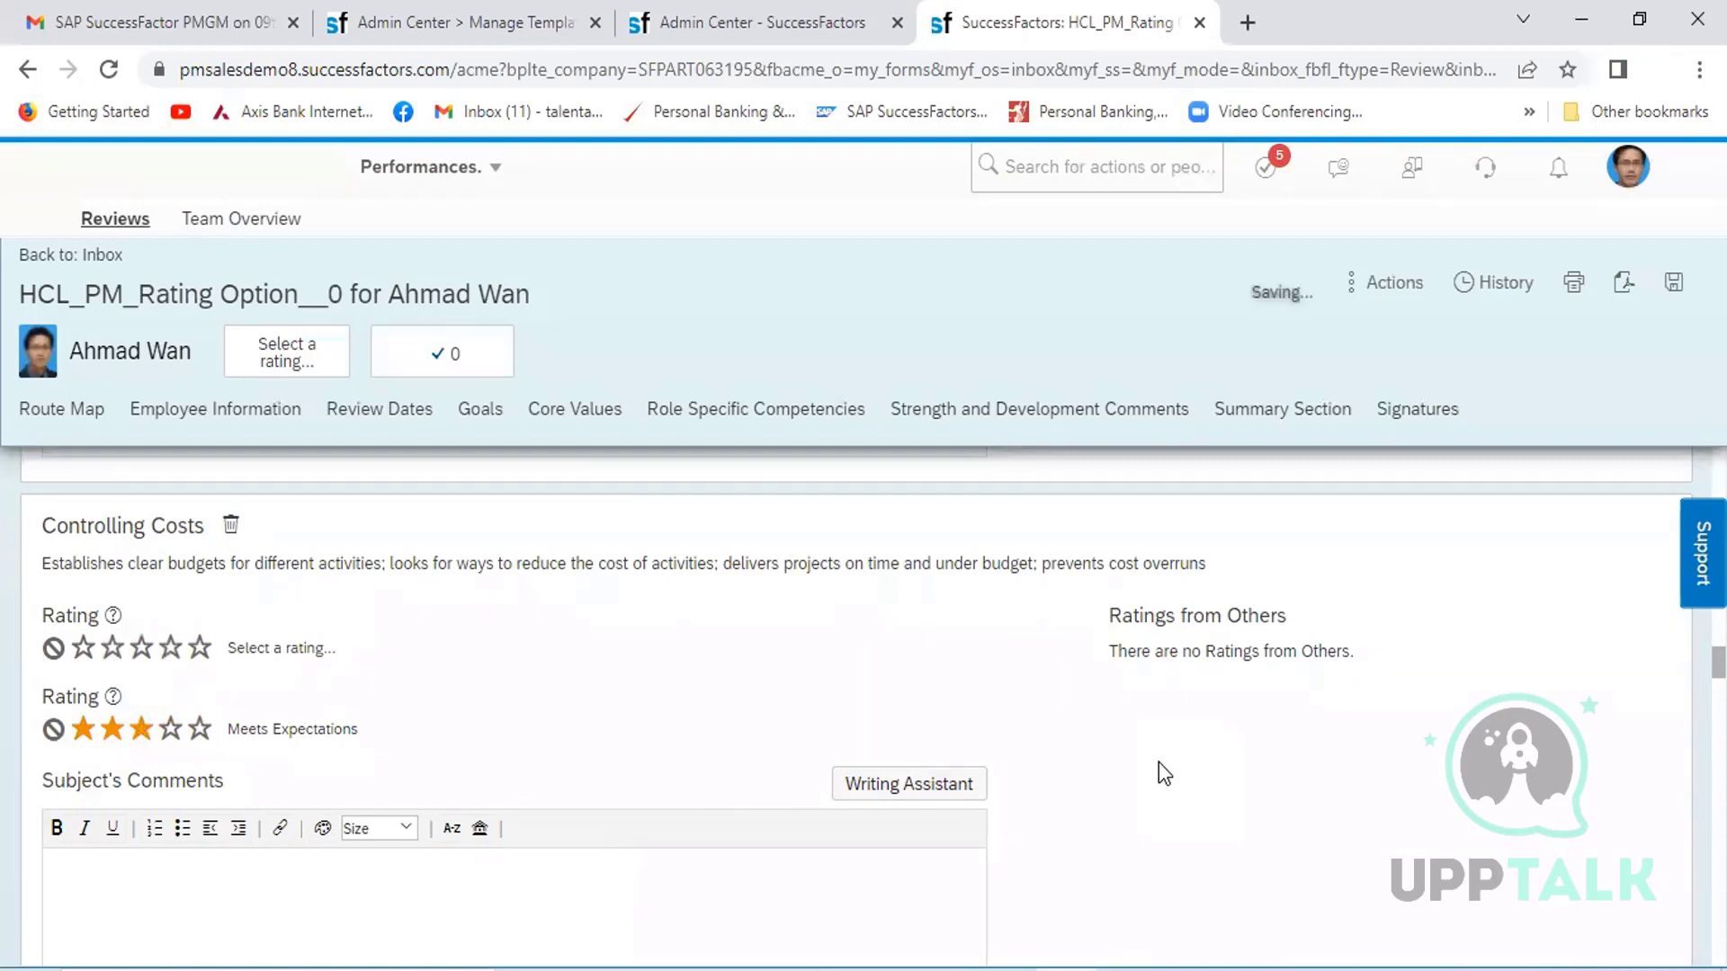
- Set the second ratings of Critical Thinking and Delegating Responsibility to three stars, Meets Expectations
{"action": "scroll", "coordinate": [1158, 763], "scroll_direction": "down", "scroll_amount": 5}
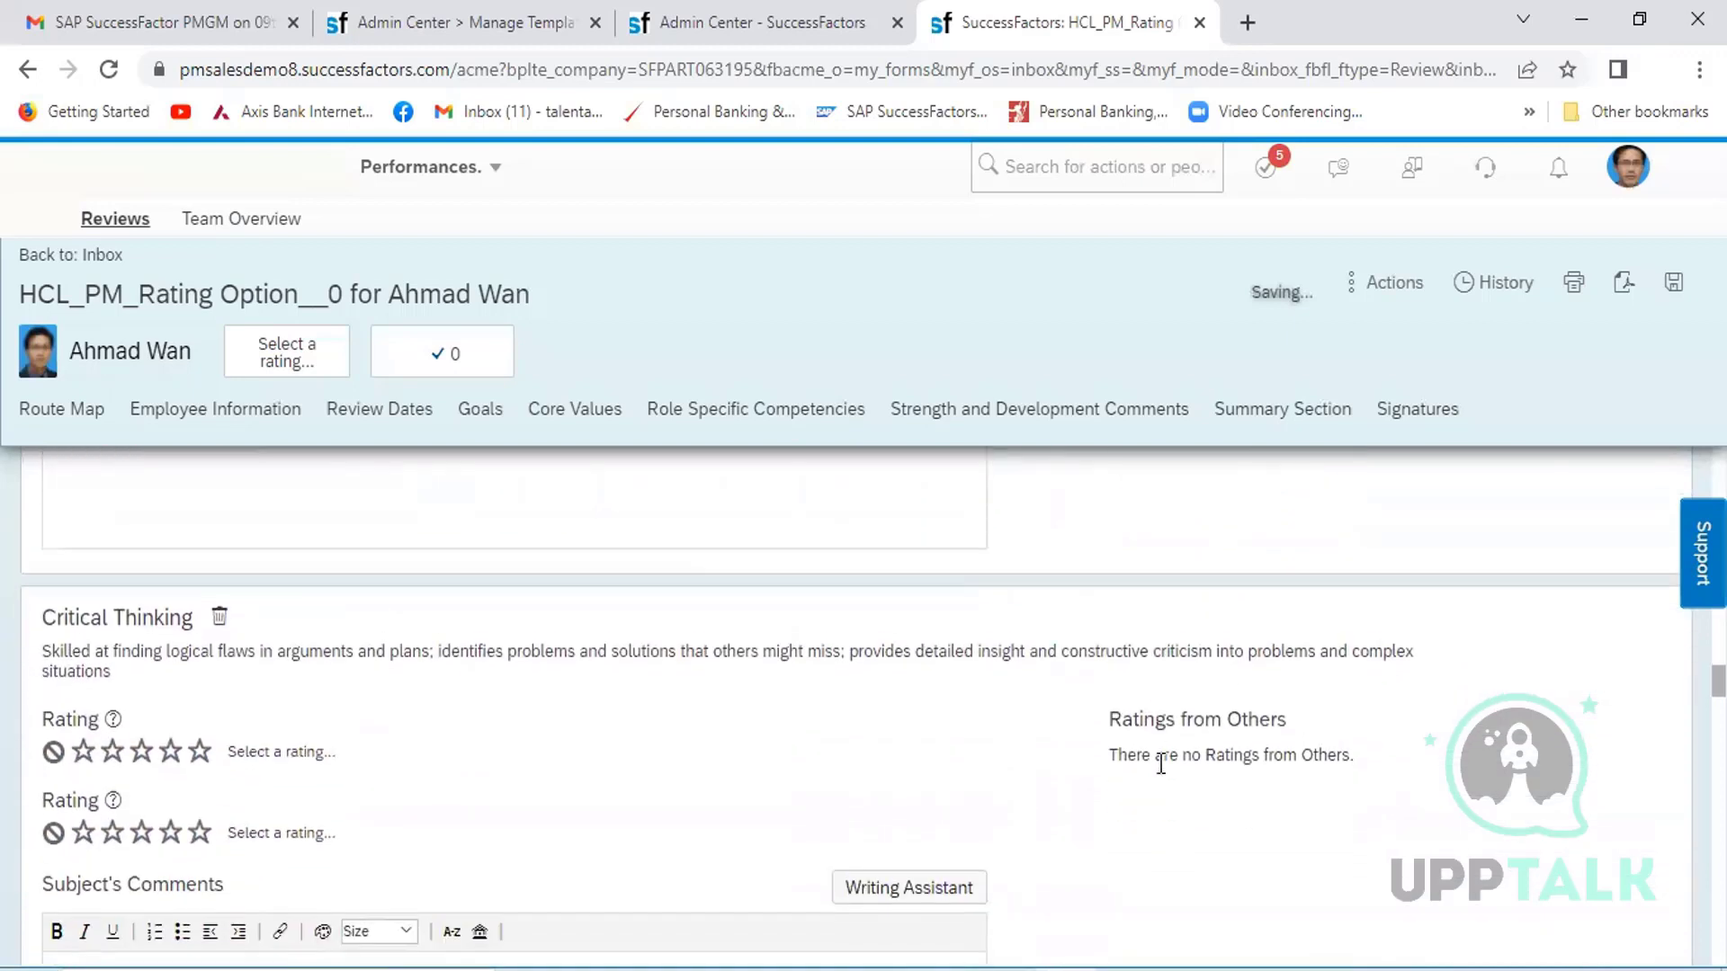
{"action": "scroll", "coordinate": [1160, 763], "scroll_direction": "down", "scroll_amount": 1}
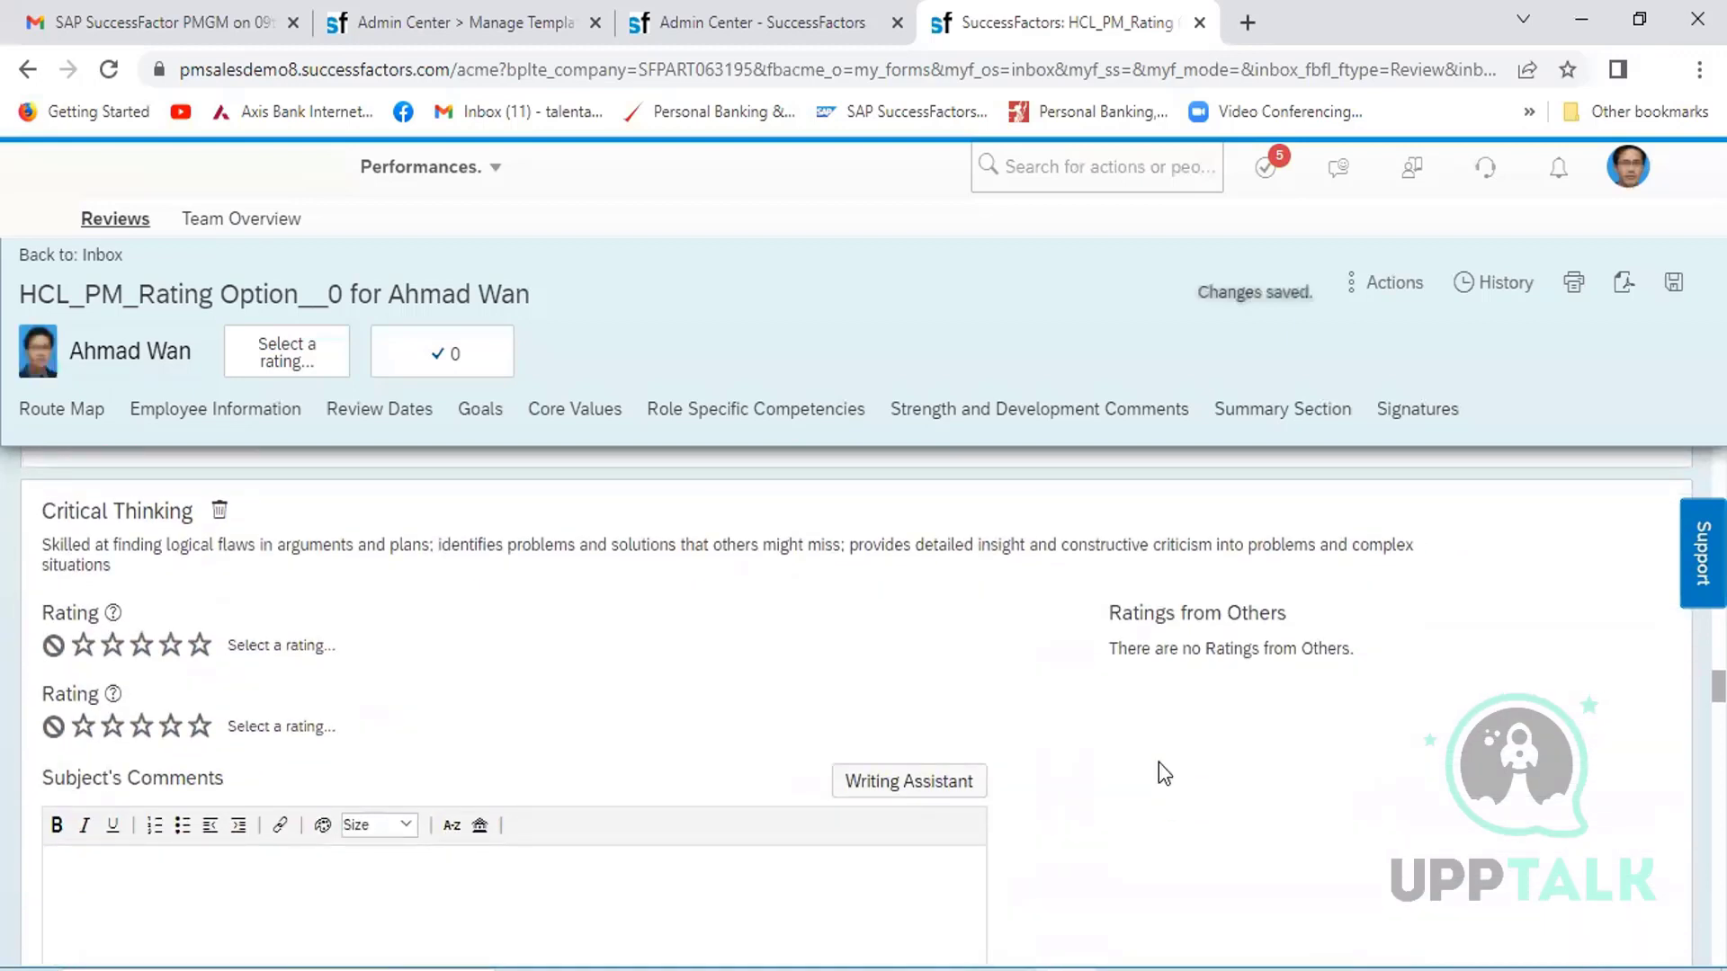
{"action": "left_click", "coordinate": [142, 727]}
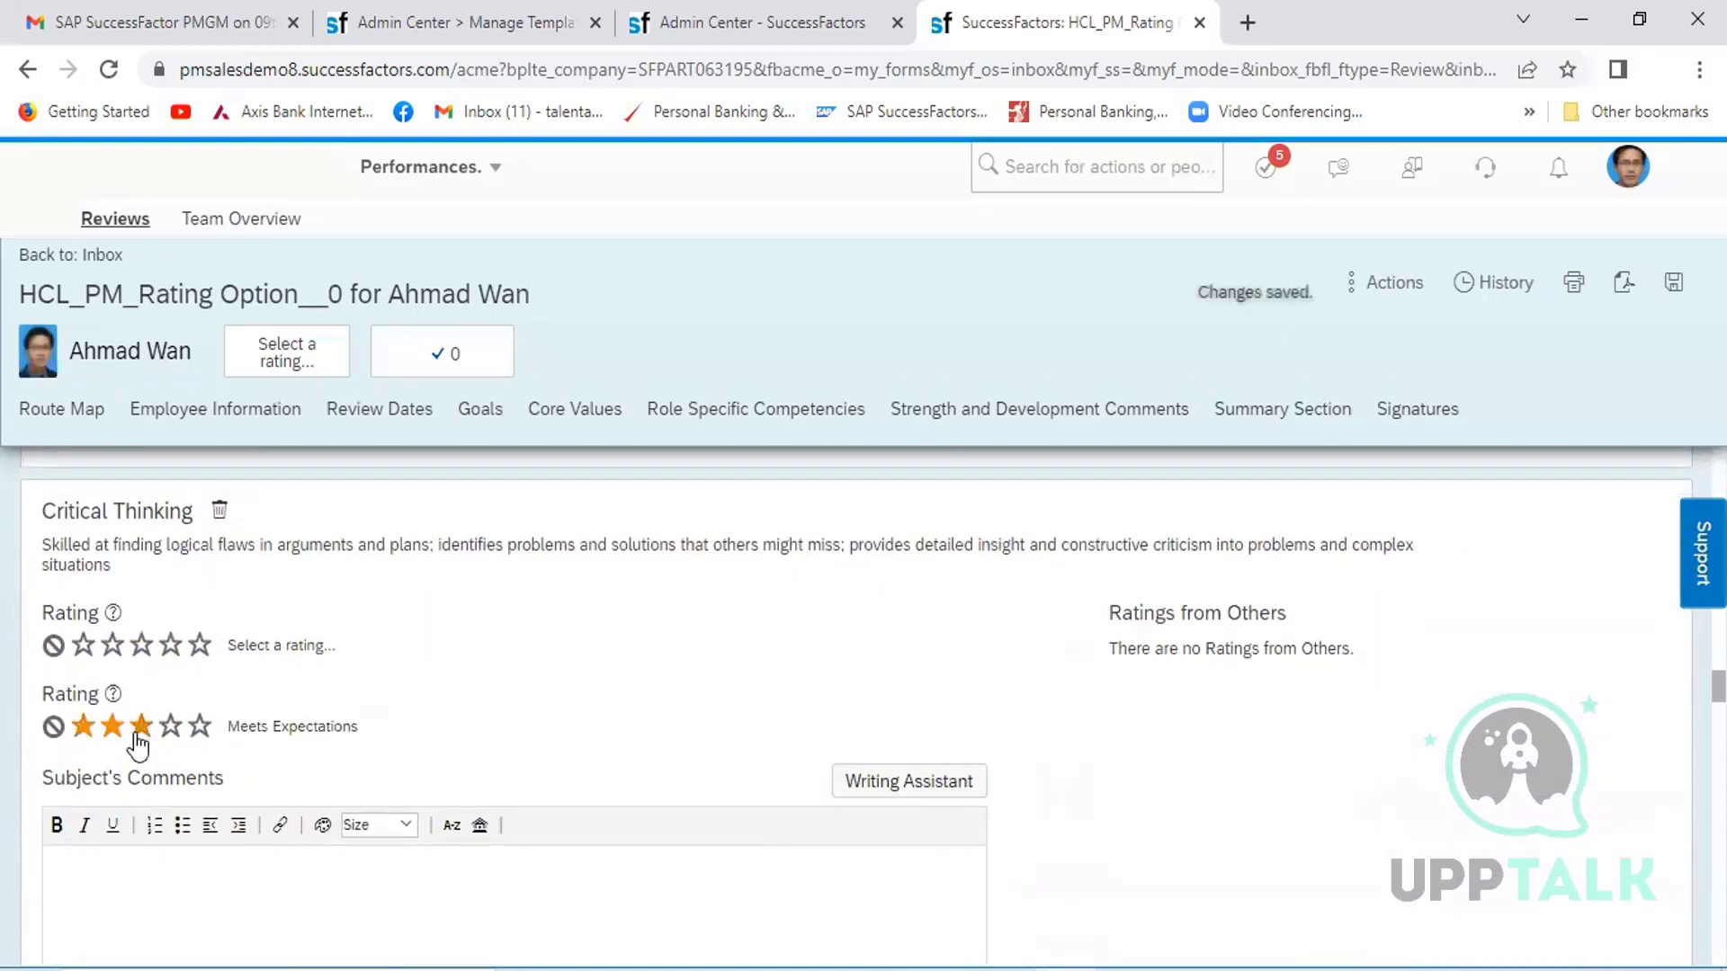
{"action": "scroll", "coordinate": [1181, 810], "scroll_direction": "down", "scroll_amount": 5}
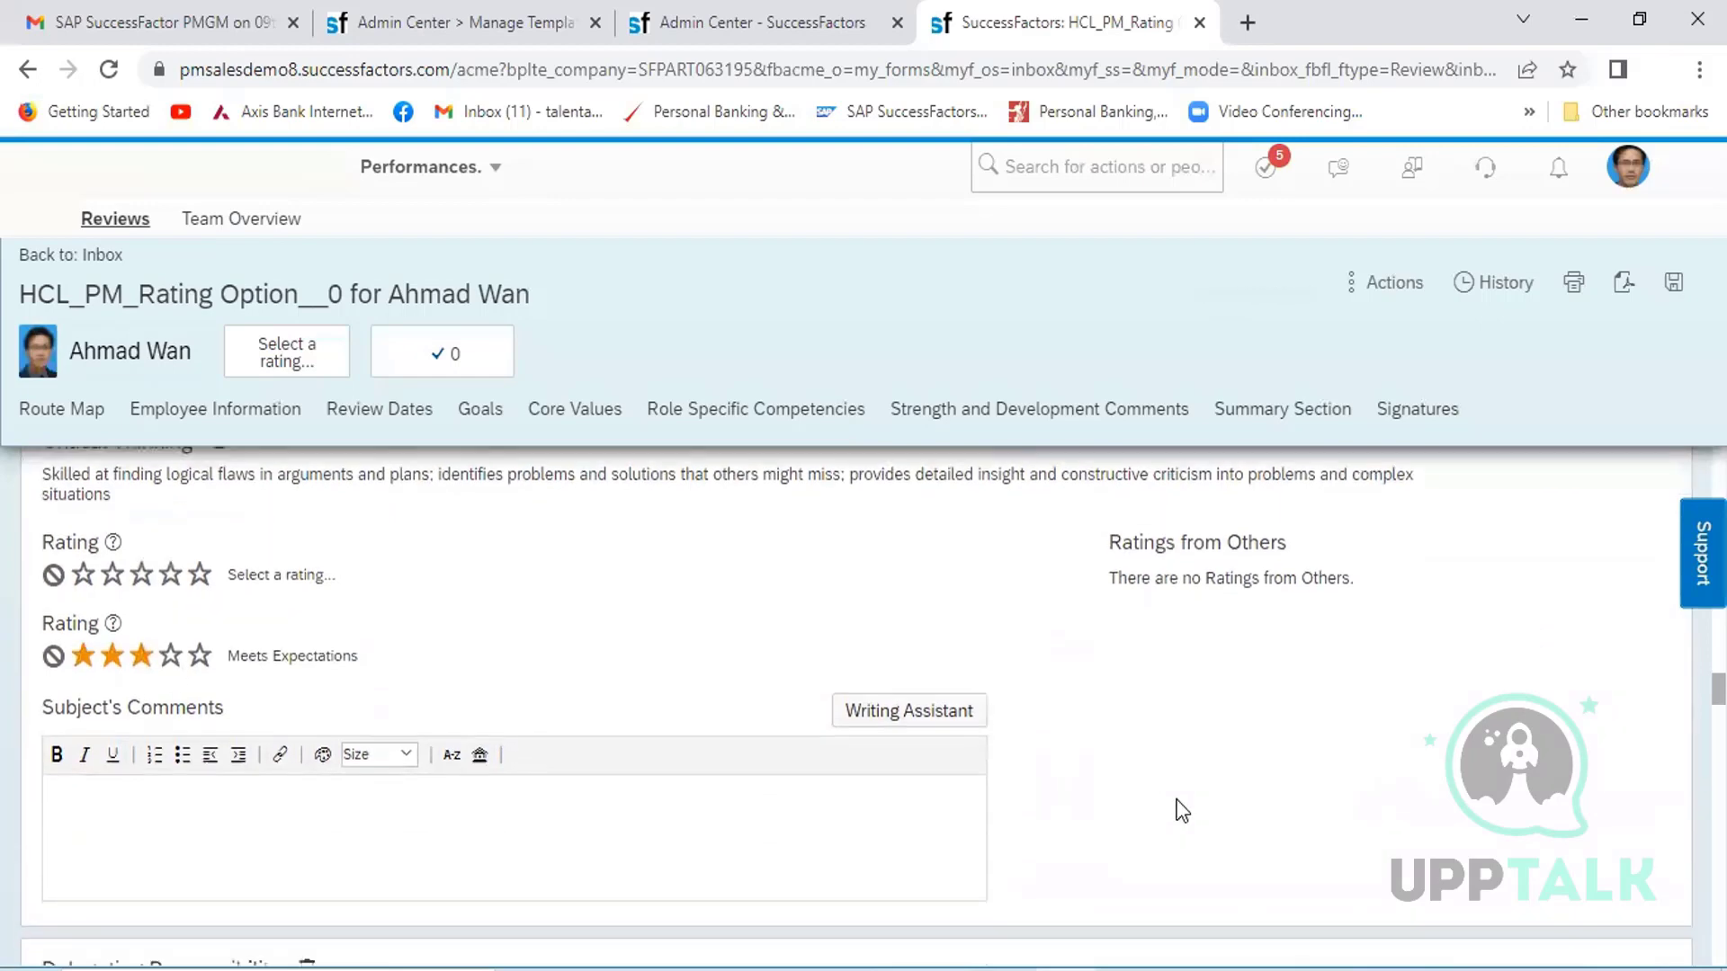
{"action": "scroll", "coordinate": [1178, 812], "scroll_direction": "down", "scroll_amount": 1}
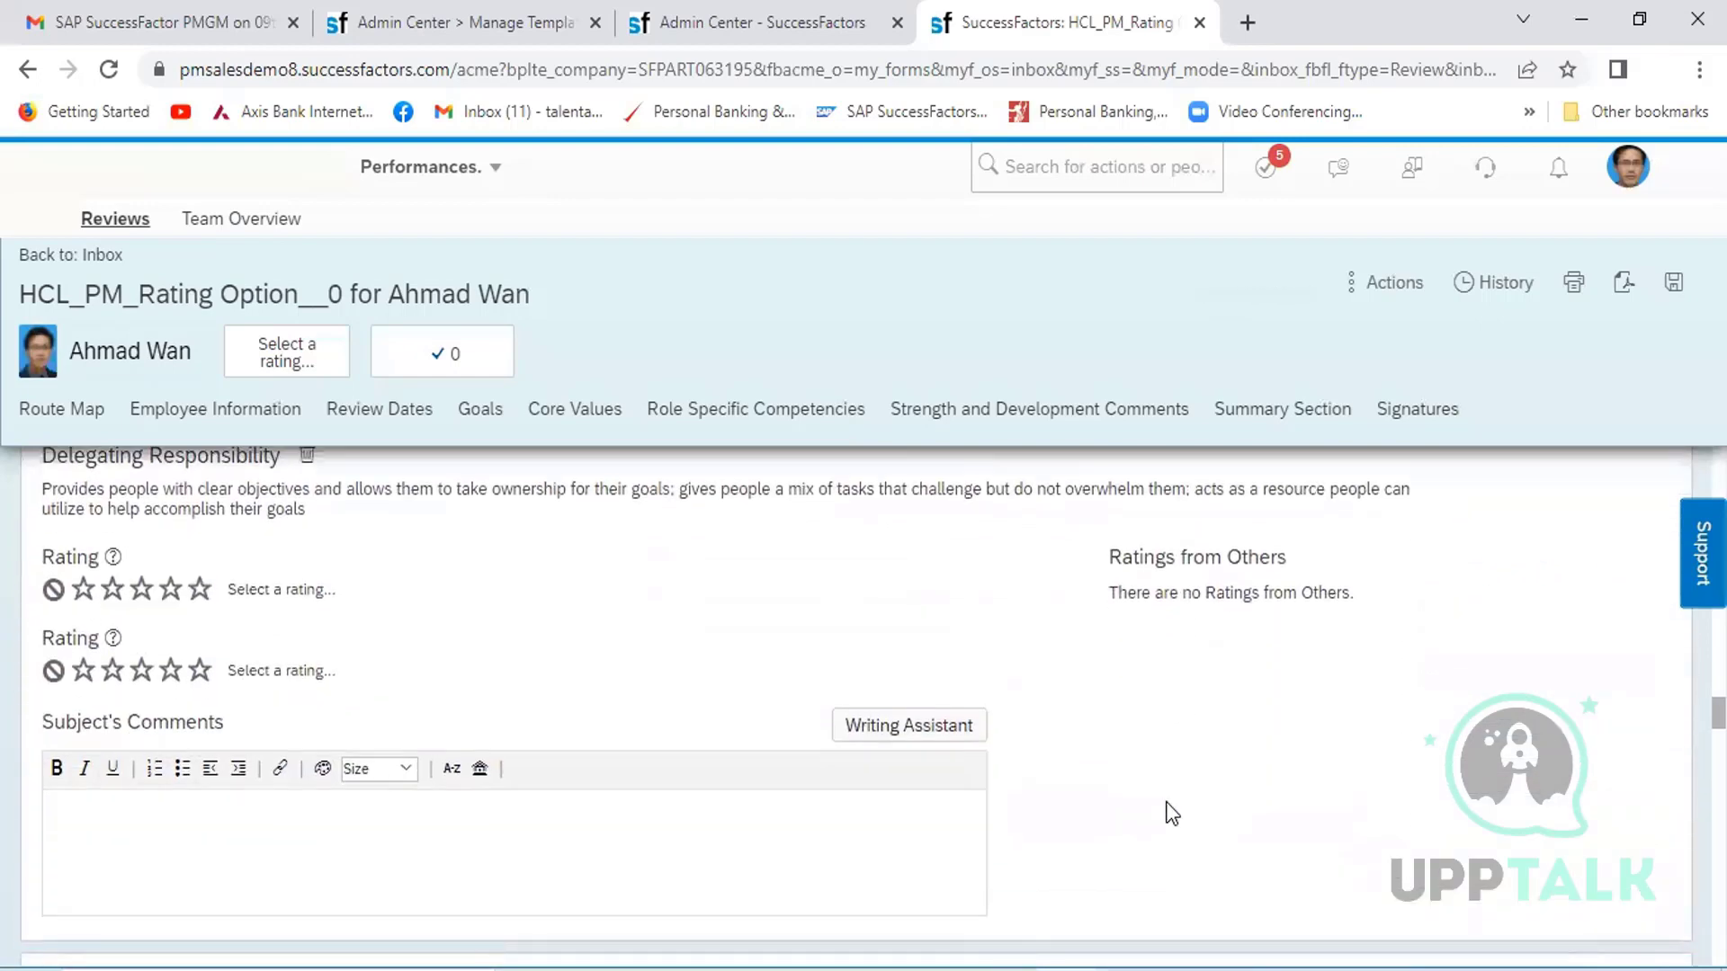
{"action": "left_click", "coordinate": [141, 671]}
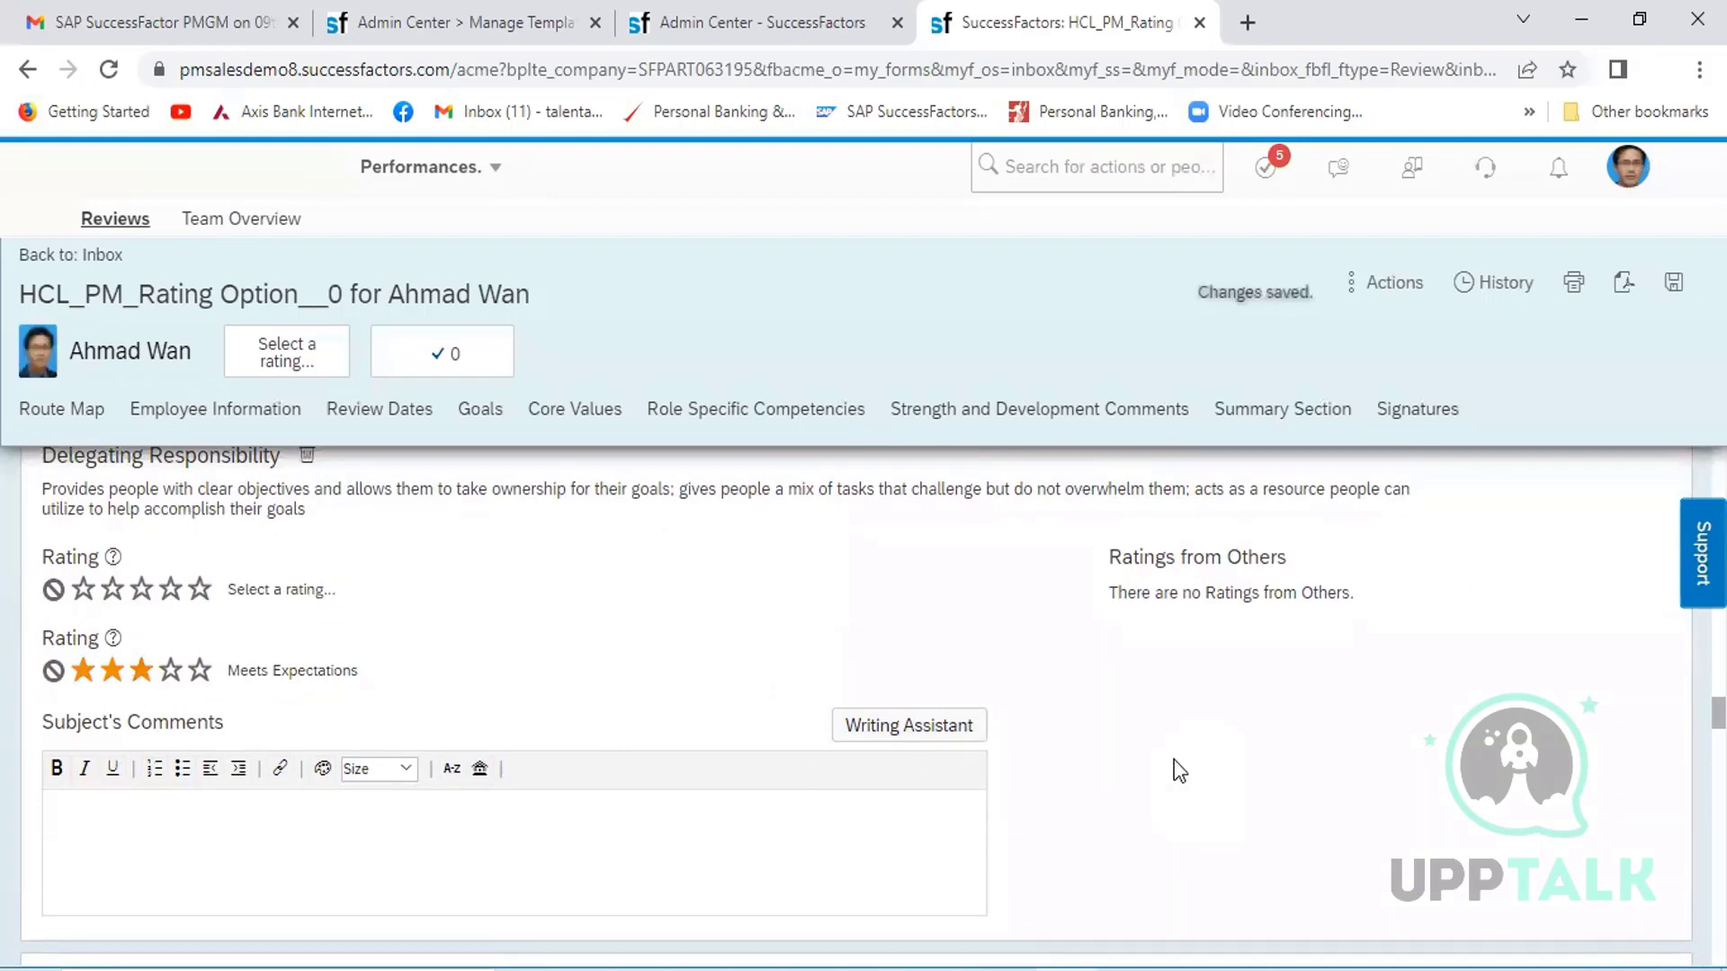
- Set the second ratings of Inspiring and Motivating Others and Managing from a Distance to three stars, Meets Expectations
{"action": "scroll", "coordinate": [1174, 759], "scroll_direction": "down", "scroll_amount": 5}
{"action": "scroll", "coordinate": [1175, 758], "scroll_direction": "down", "scroll_amount": 2}
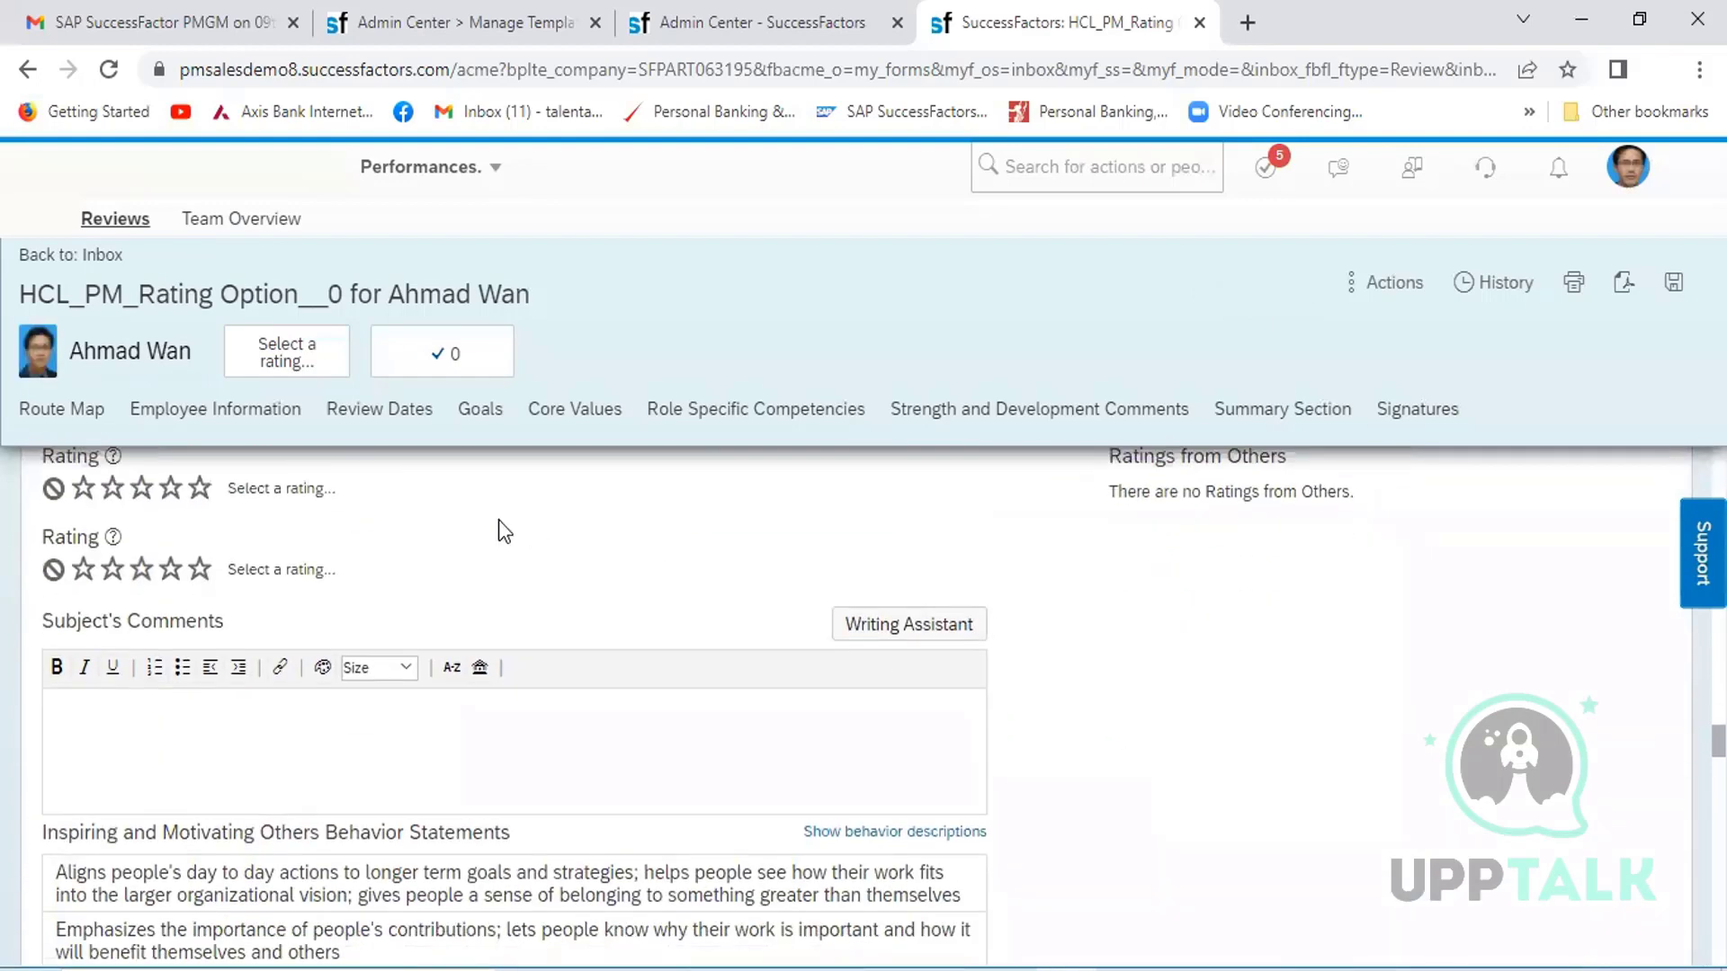
{"action": "left_click", "coordinate": [141, 569]}
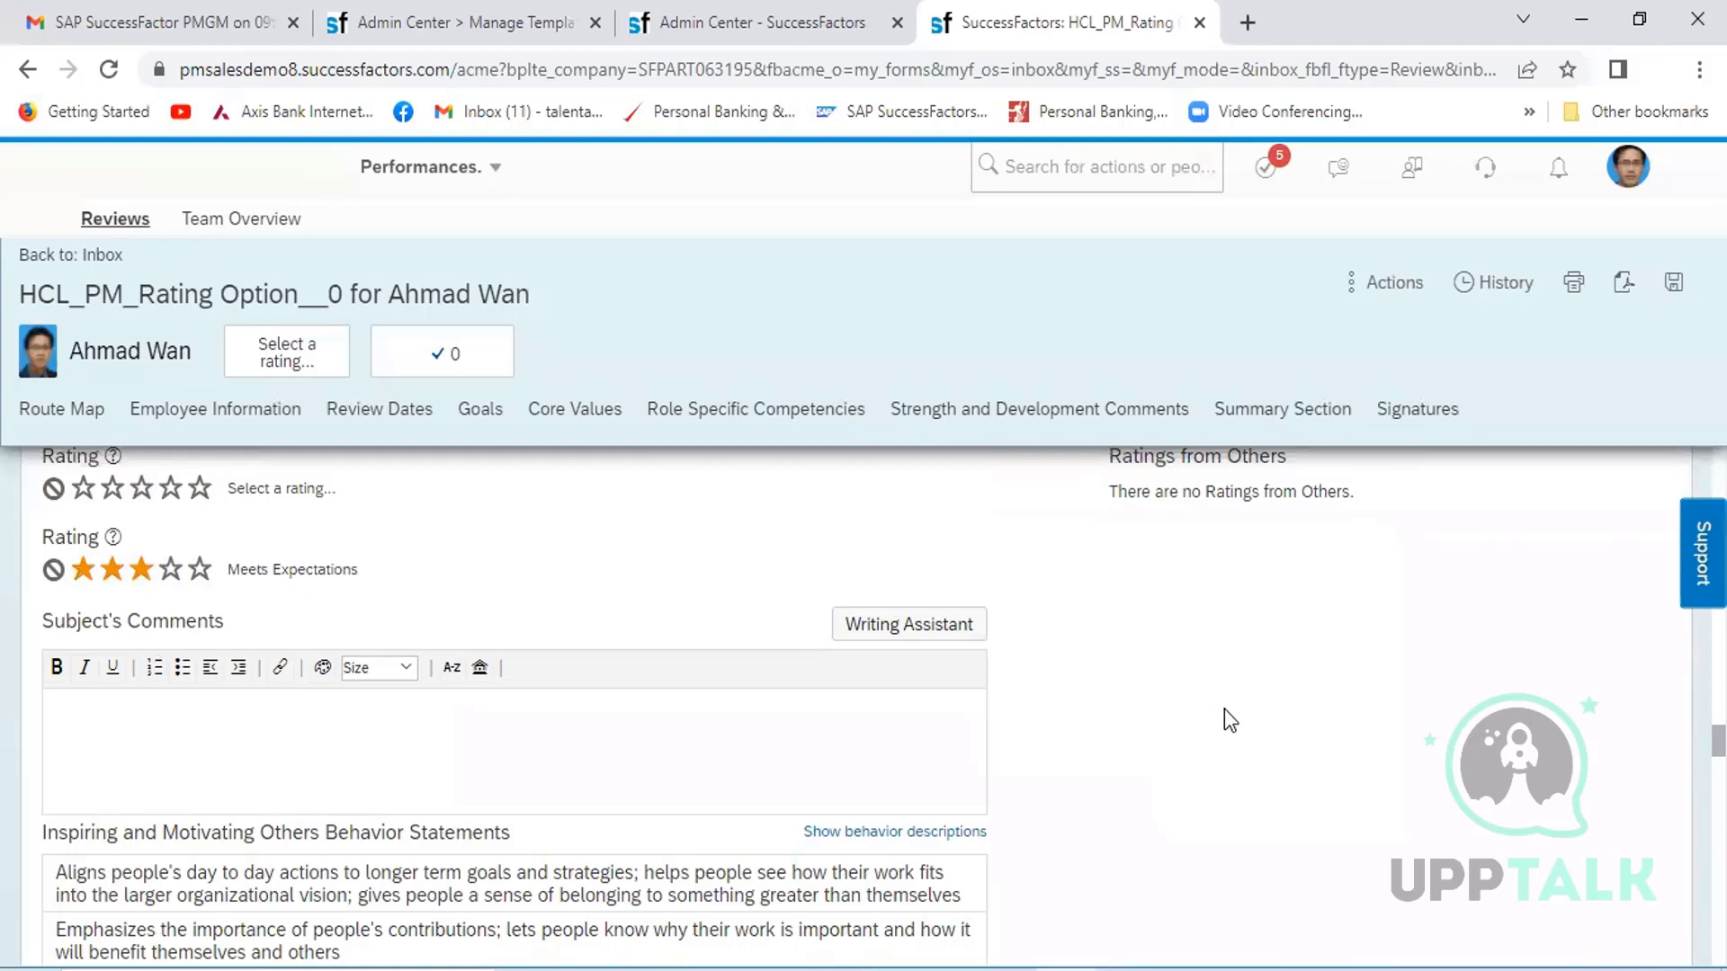
{"action": "scroll", "coordinate": [1224, 709], "scroll_direction": "down", "scroll_amount": 8}
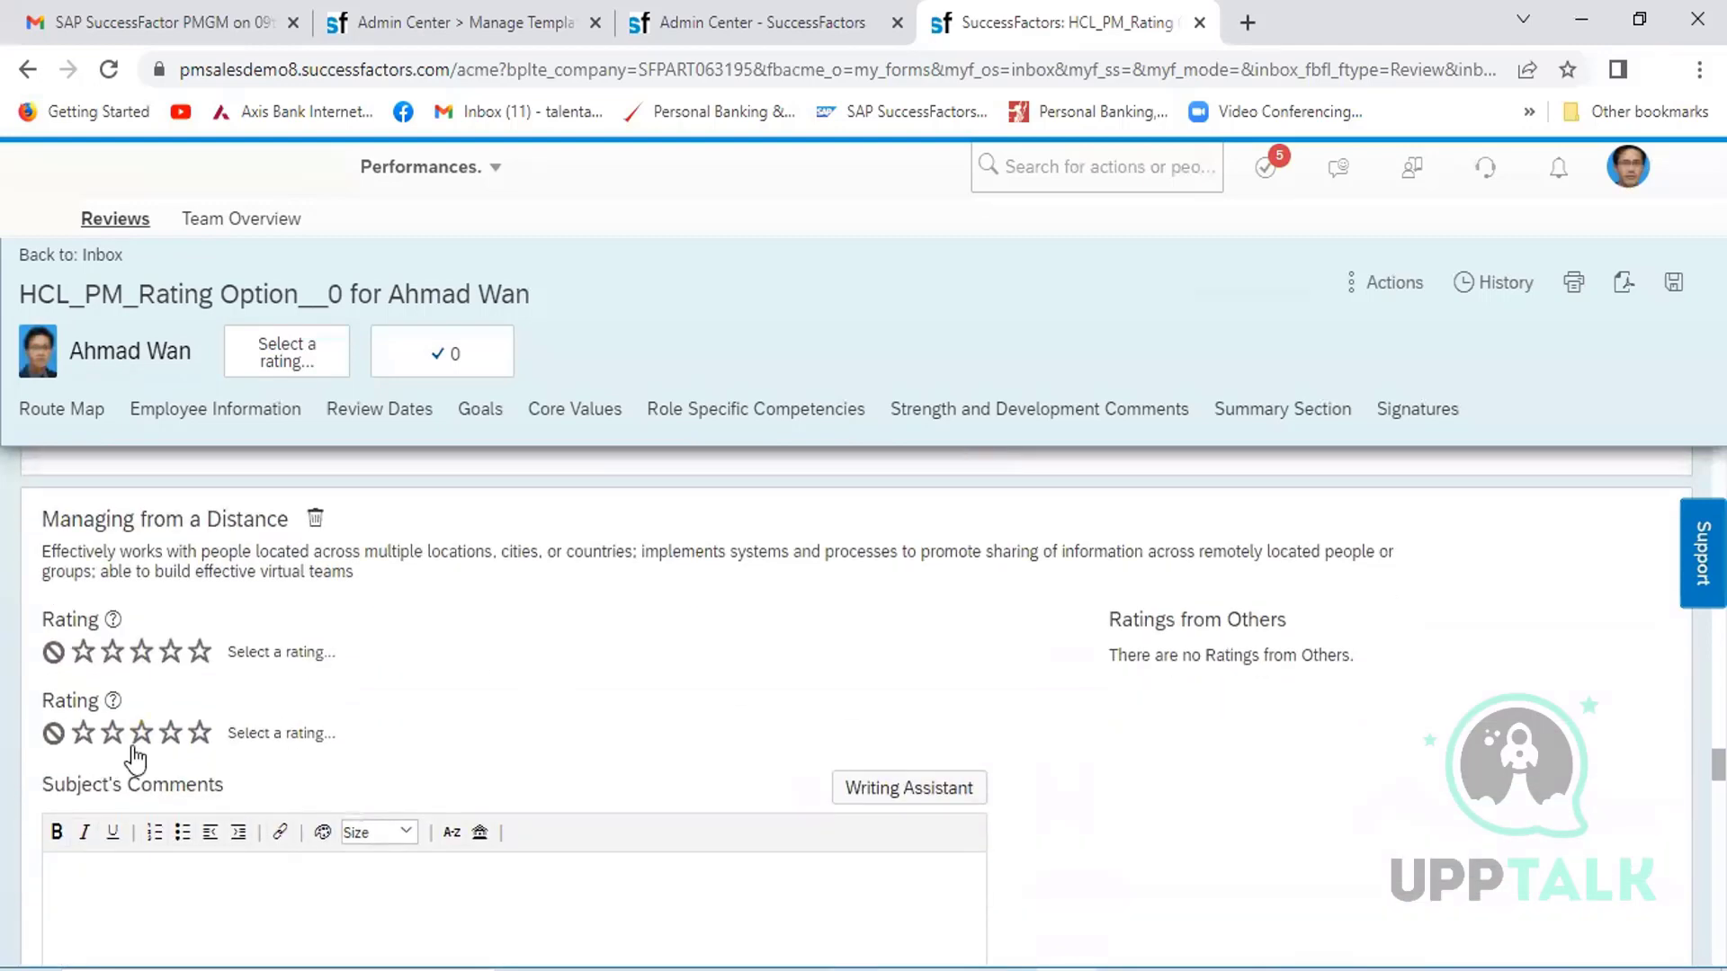
{"action": "left_click", "coordinate": [141, 733]}
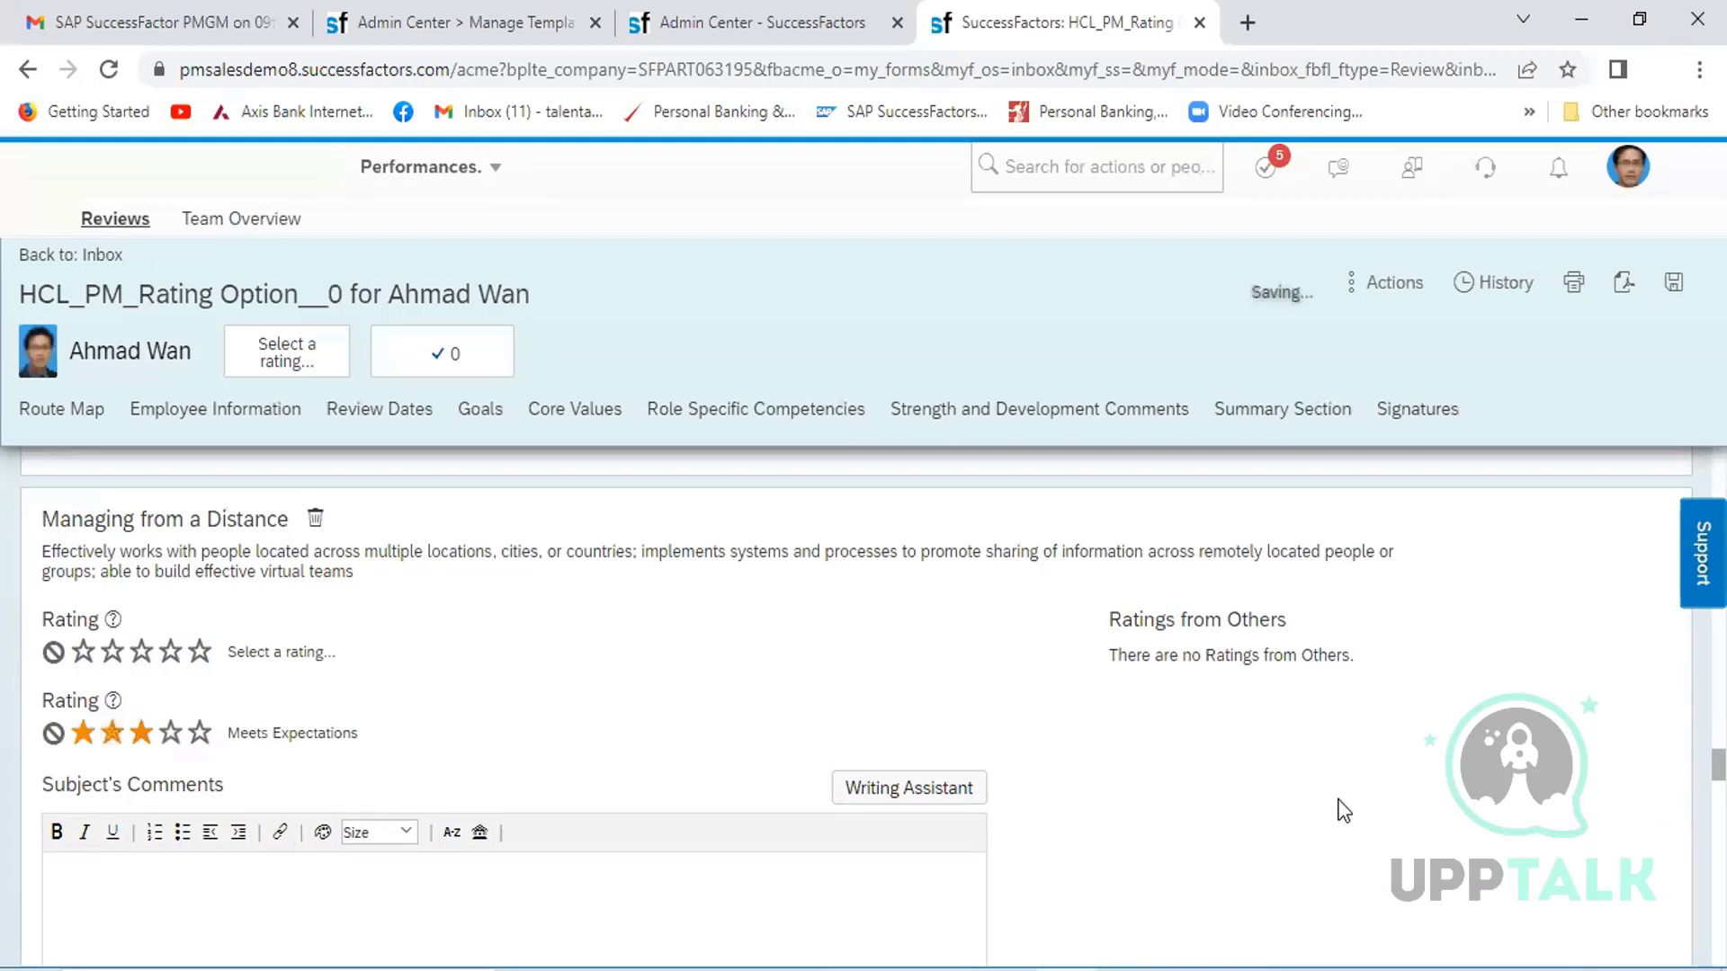
- Set the second rating of Setting a Strategic Vision to three stars, Meets Expectations, and of Thinking Globally to four stars, Exceeds Expectations
{"action": "scroll", "coordinate": [1343, 809], "scroll_direction": "down", "scroll_amount": 6}
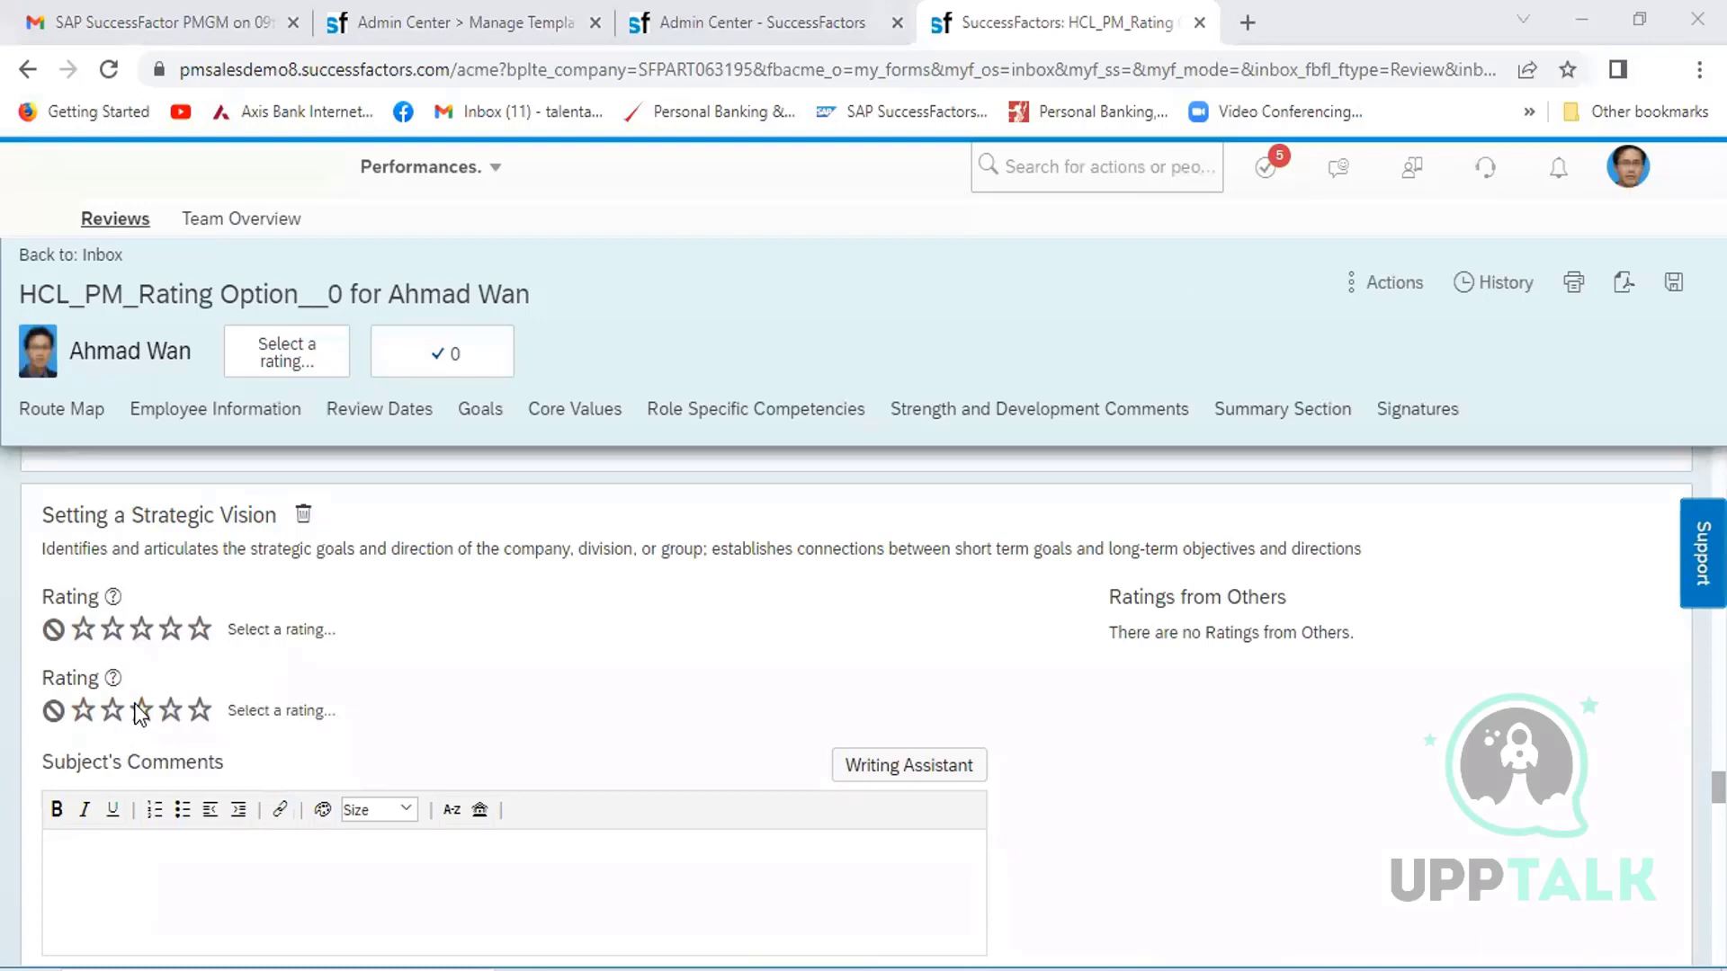
{"action": "key", "text": "super"}
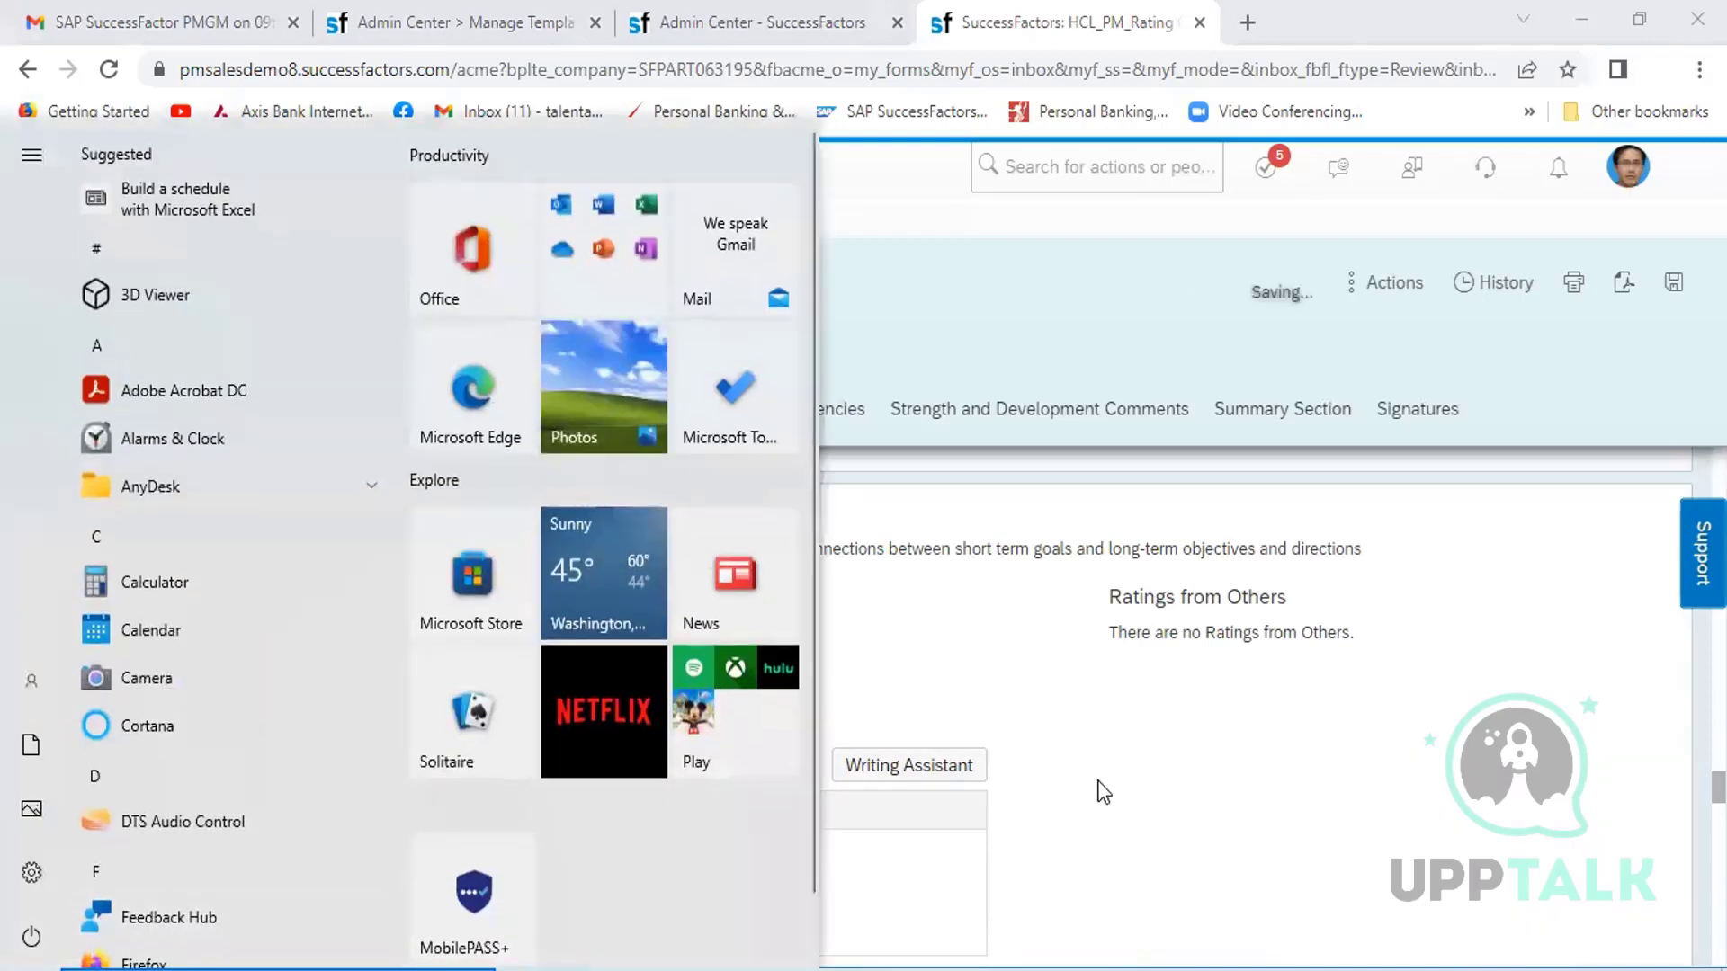
{"action": "left_click", "coordinate": [1098, 781]}
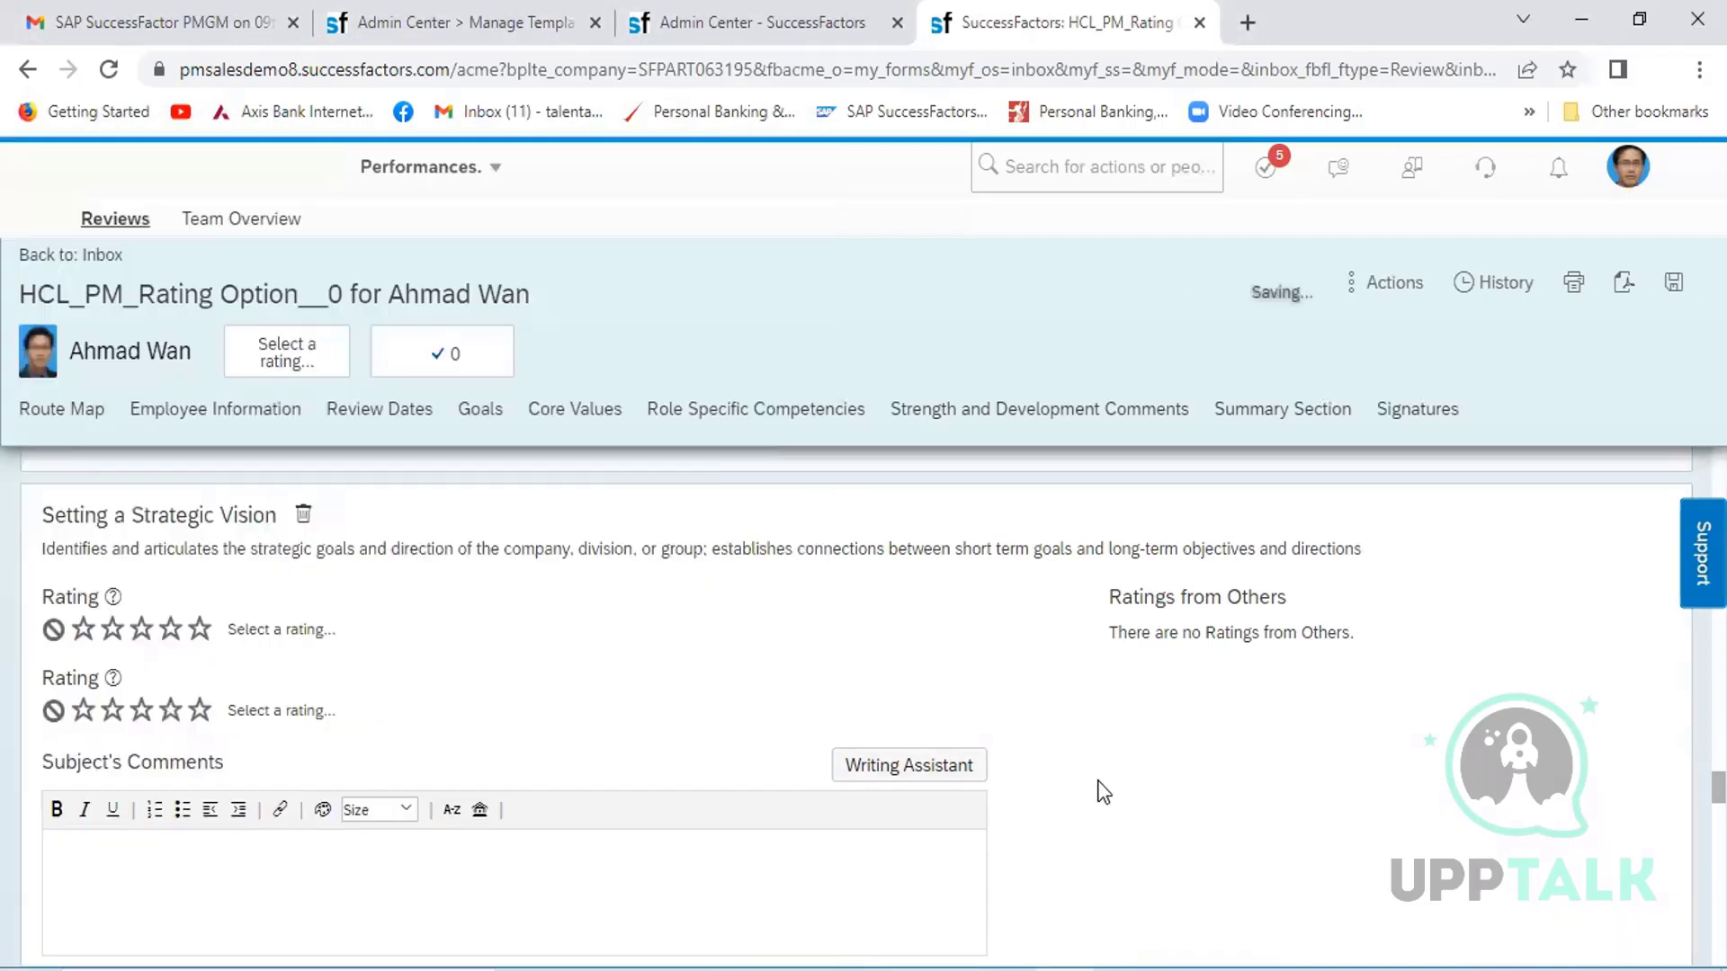
{"action": "left_click", "coordinate": [147, 714]}
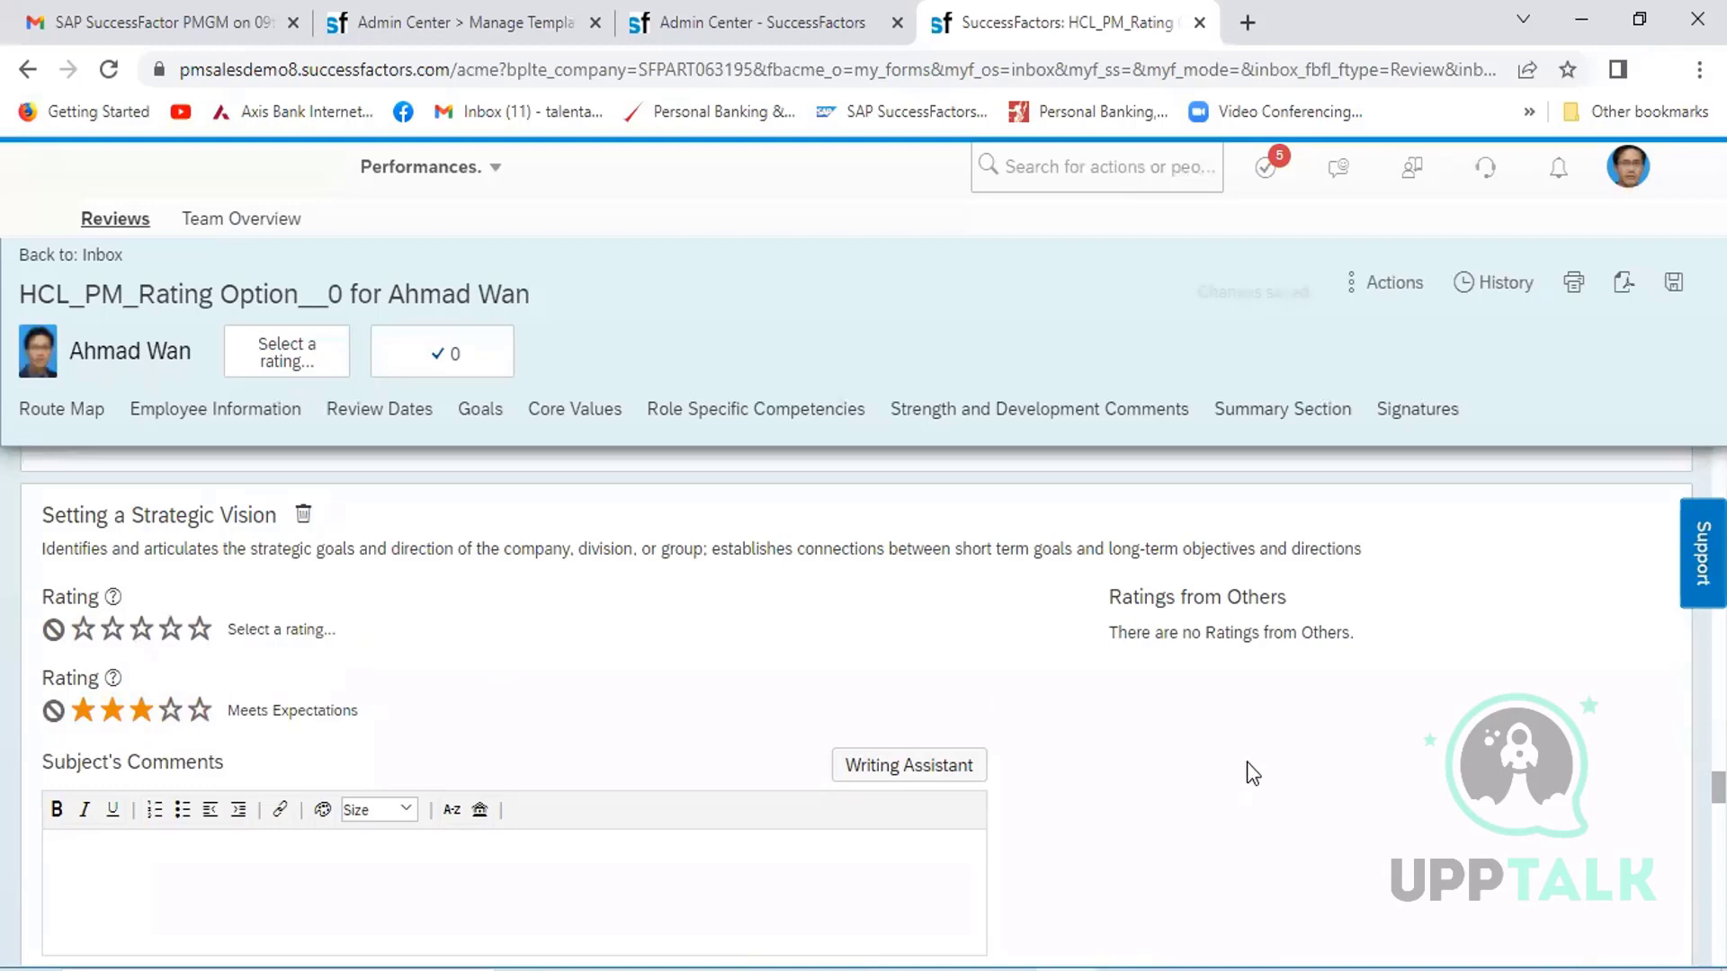
{"action": "scroll", "coordinate": [1250, 768], "scroll_direction": "down", "scroll_amount": 1}
{"action": "scroll", "coordinate": [1247, 762], "scroll_direction": "down", "scroll_amount": 5}
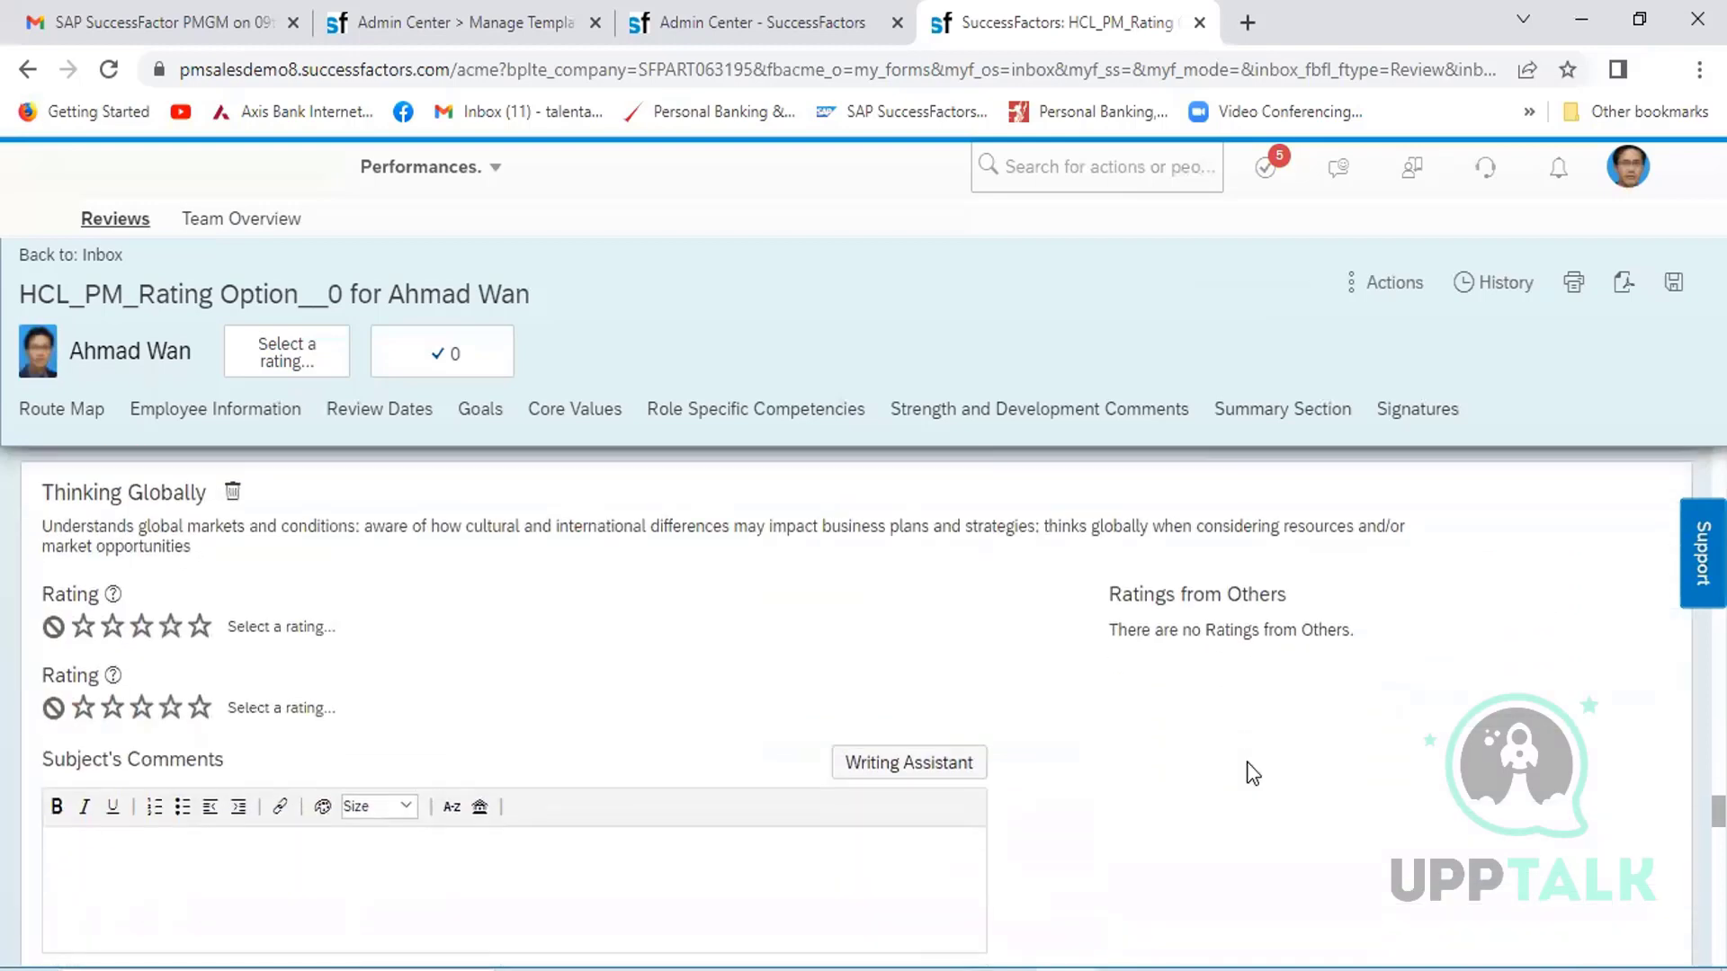
{"action": "left_click", "coordinate": [170, 707]}
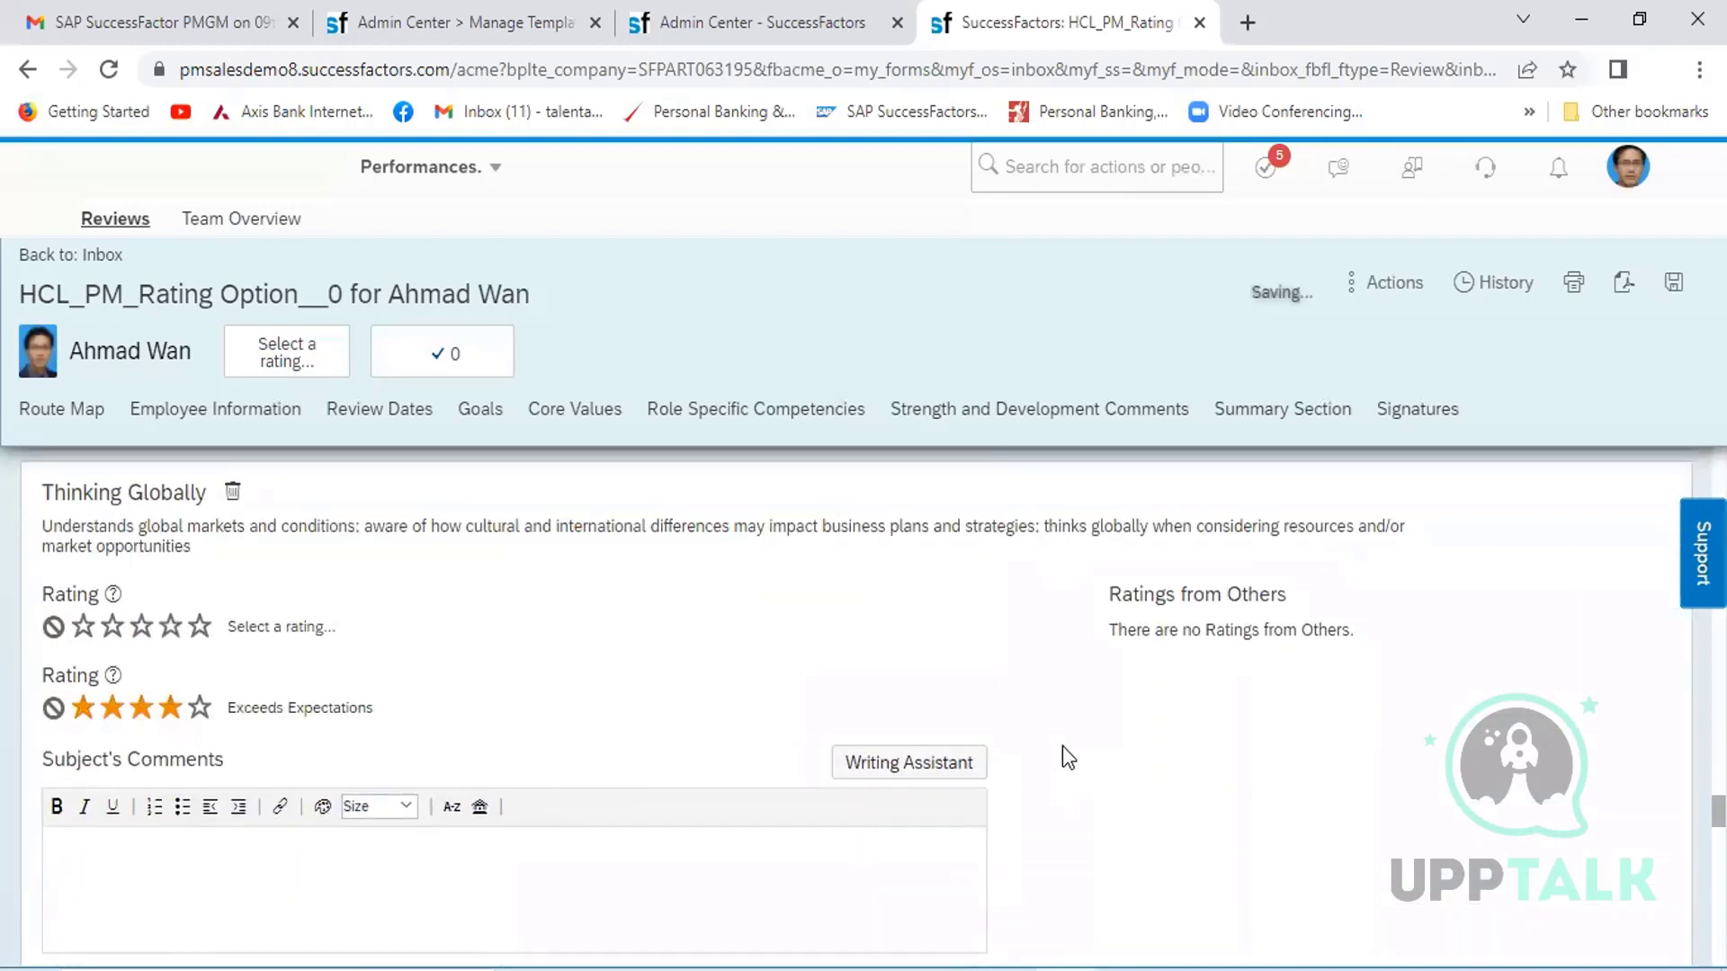
- Review the Summary Section's overall form rating and the ratings and weights of each section, down to Section Comments and Signatures
{"action": "scroll", "coordinate": [1275, 775], "scroll_direction": "down", "scroll_amount": 5}
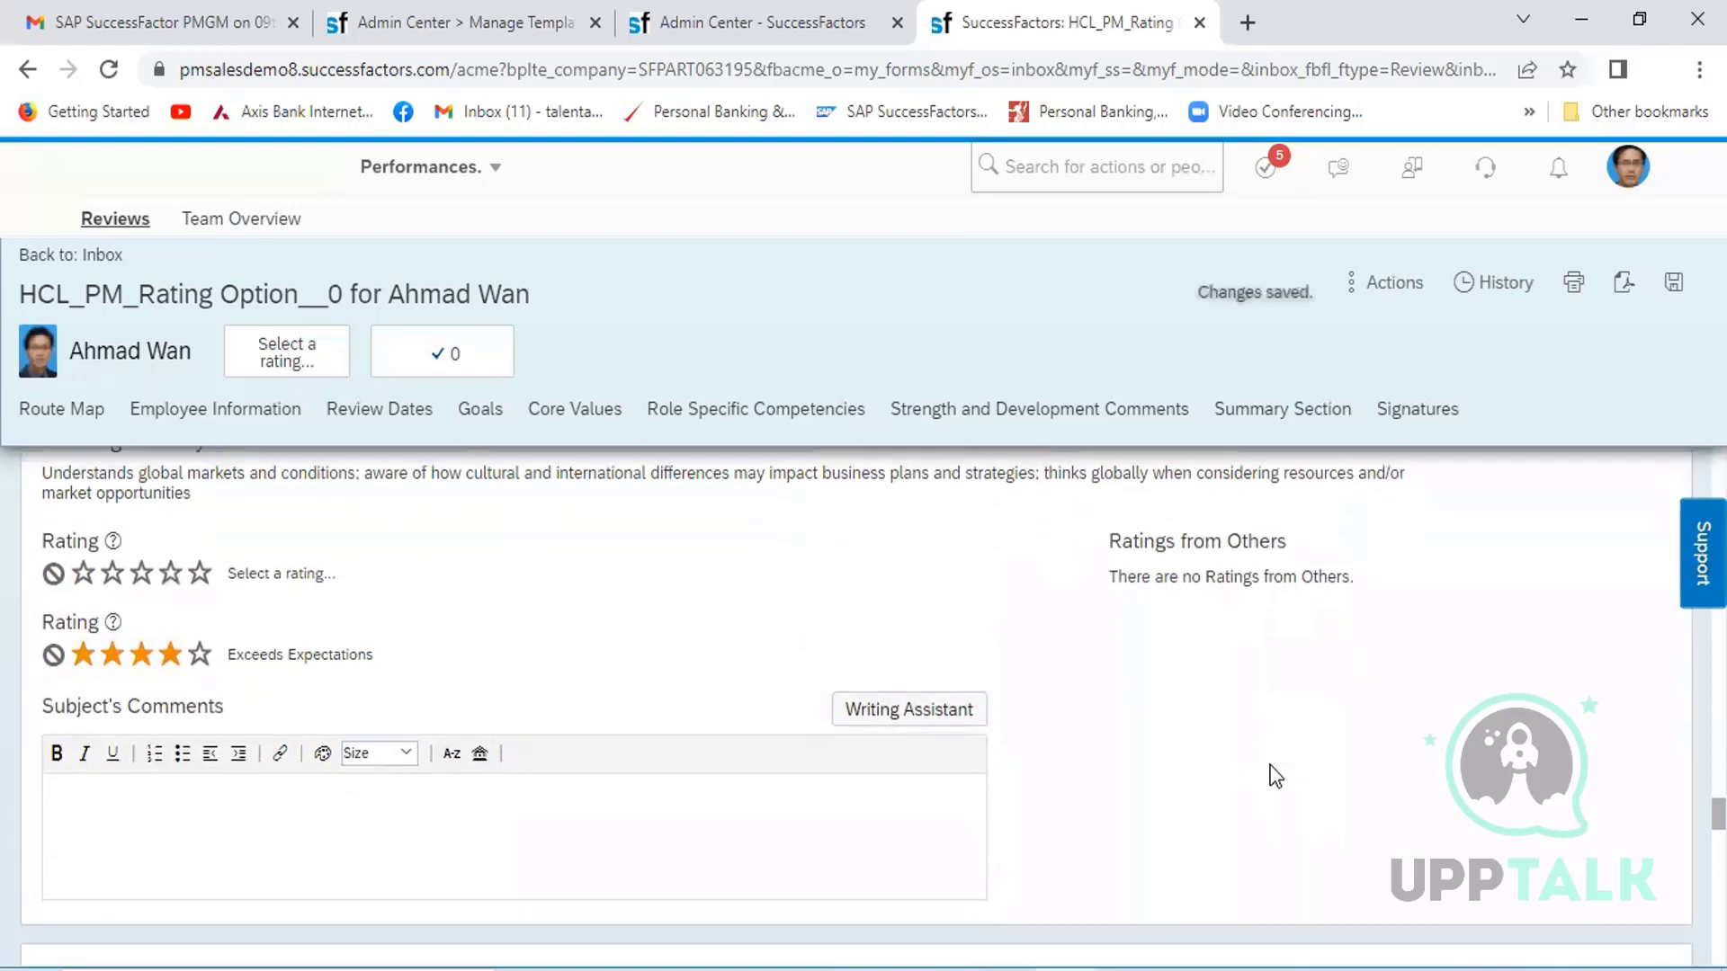
{"action": "scroll", "coordinate": [1275, 775], "scroll_direction": "up", "scroll_amount": 5}
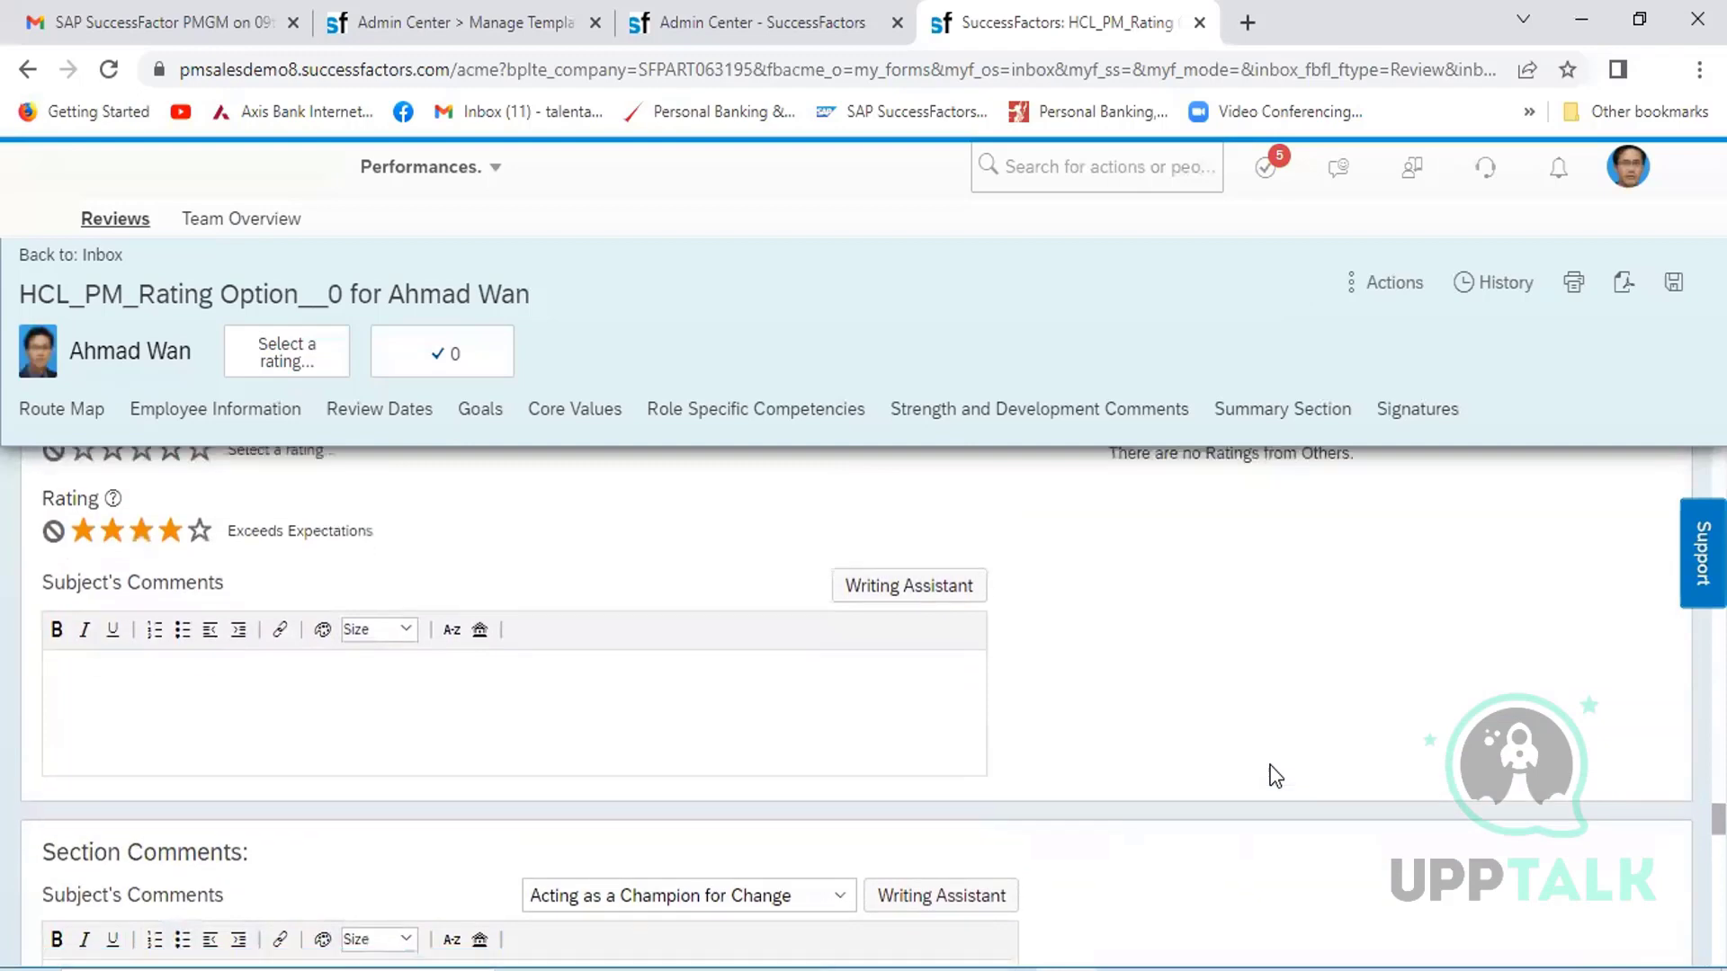
{"action": "scroll", "coordinate": [1275, 775], "scroll_direction": "down", "scroll_amount": 5}
{"action": "scroll", "coordinate": [1275, 775], "scroll_direction": "down", "scroll_amount": 5}
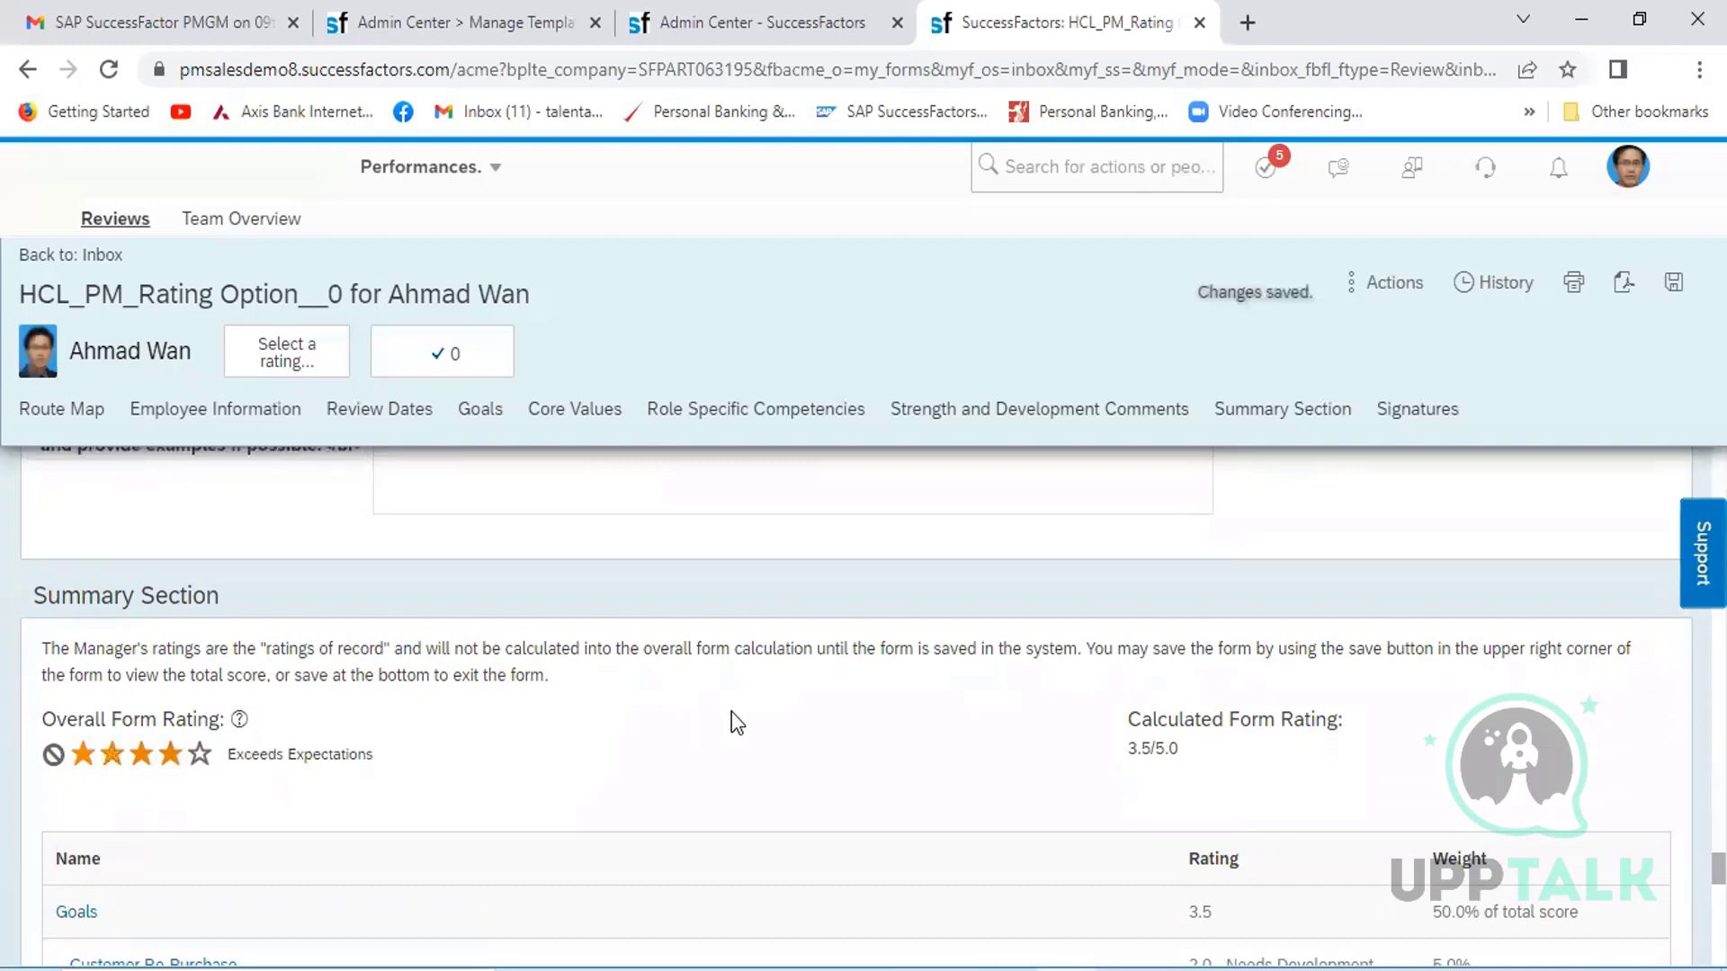
{"action": "scroll", "coordinate": [731, 710], "scroll_direction": "down", "scroll_amount": 5}
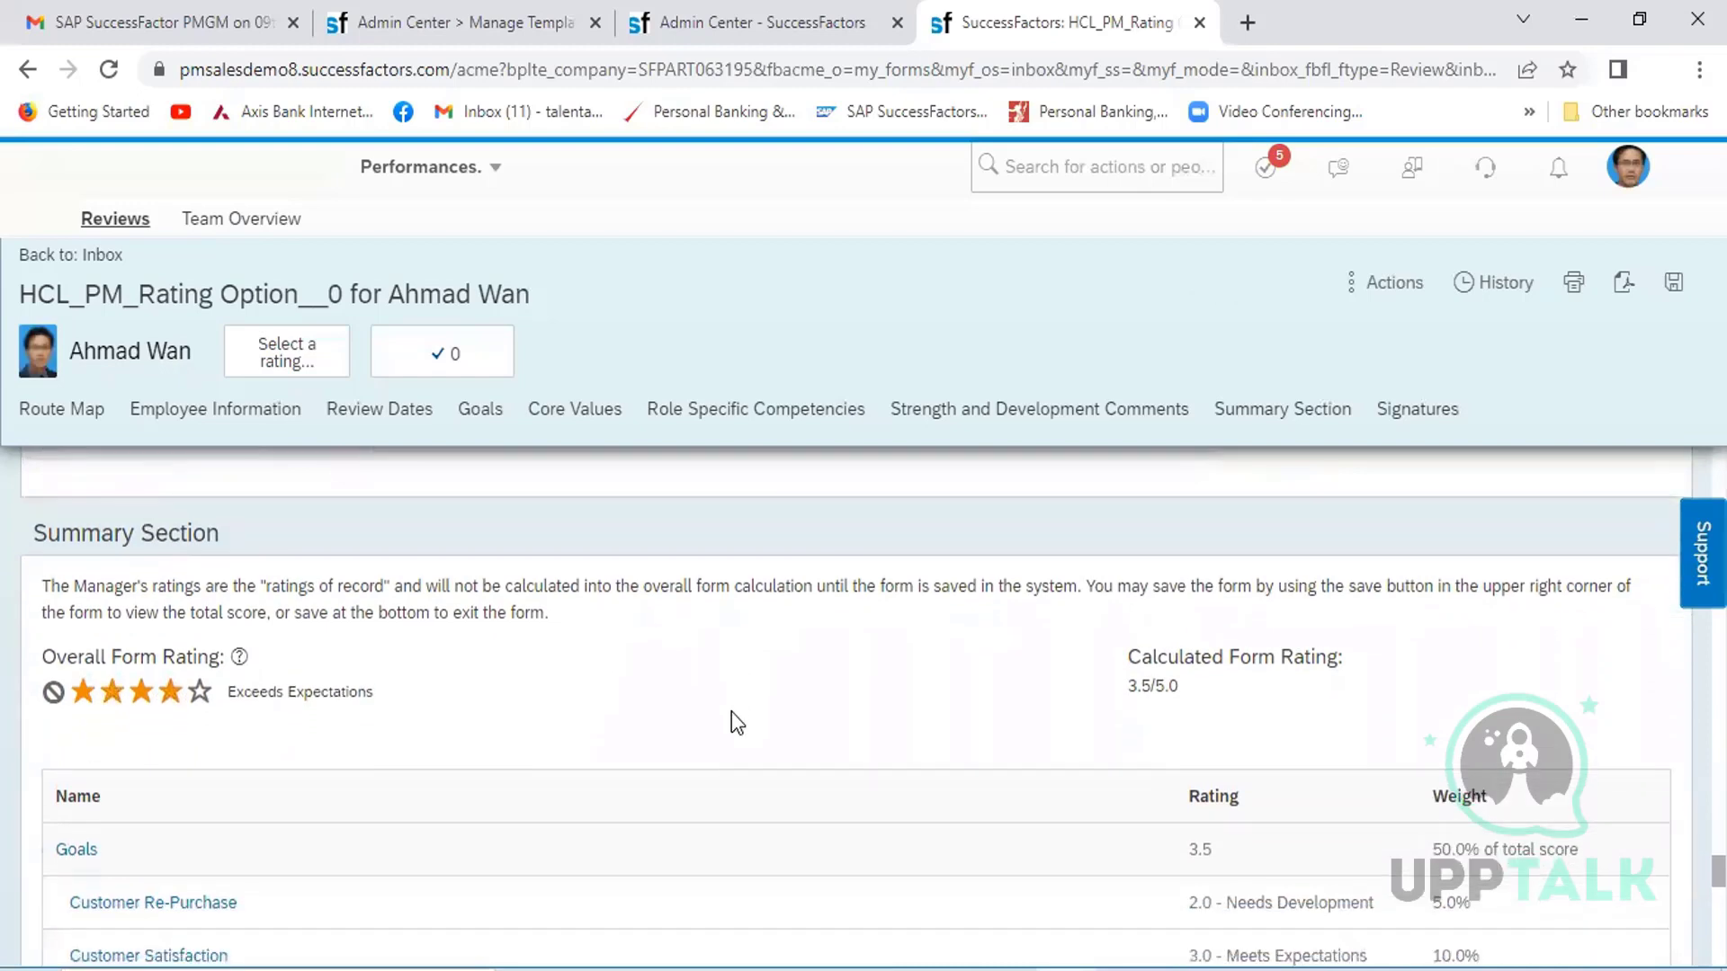
{"action": "scroll", "coordinate": [731, 710], "scroll_direction": "down", "scroll_amount": 2}
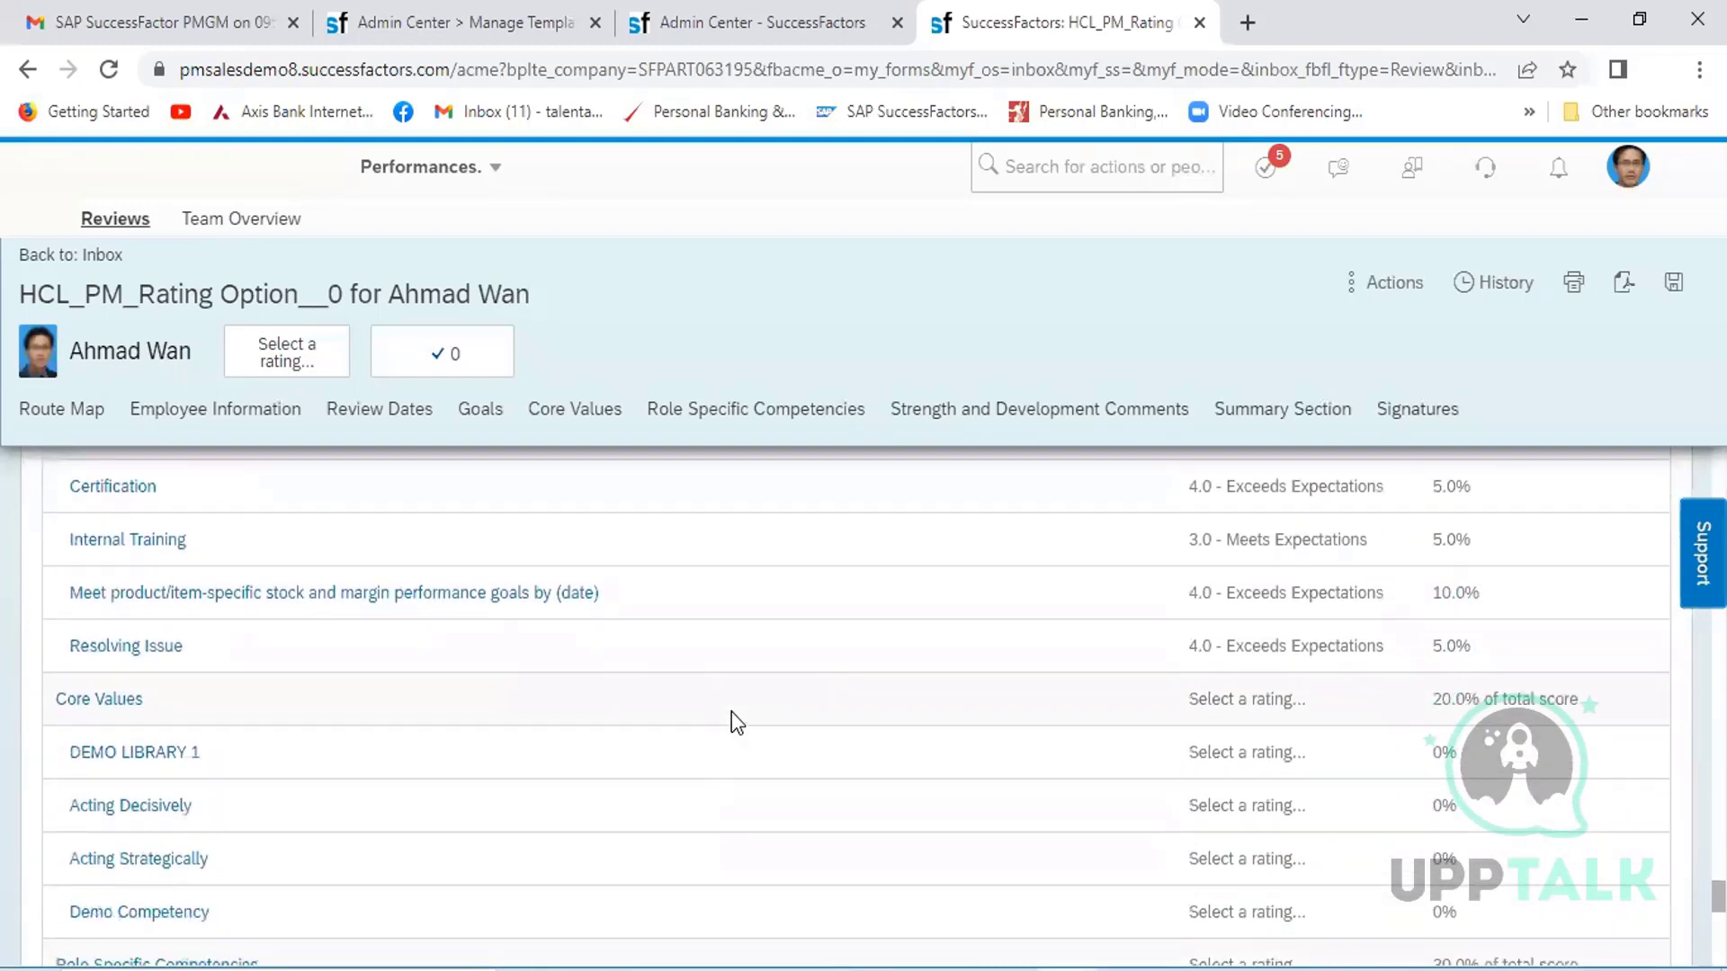
{"action": "scroll", "coordinate": [731, 711], "scroll_direction": "up", "scroll_amount": 5}
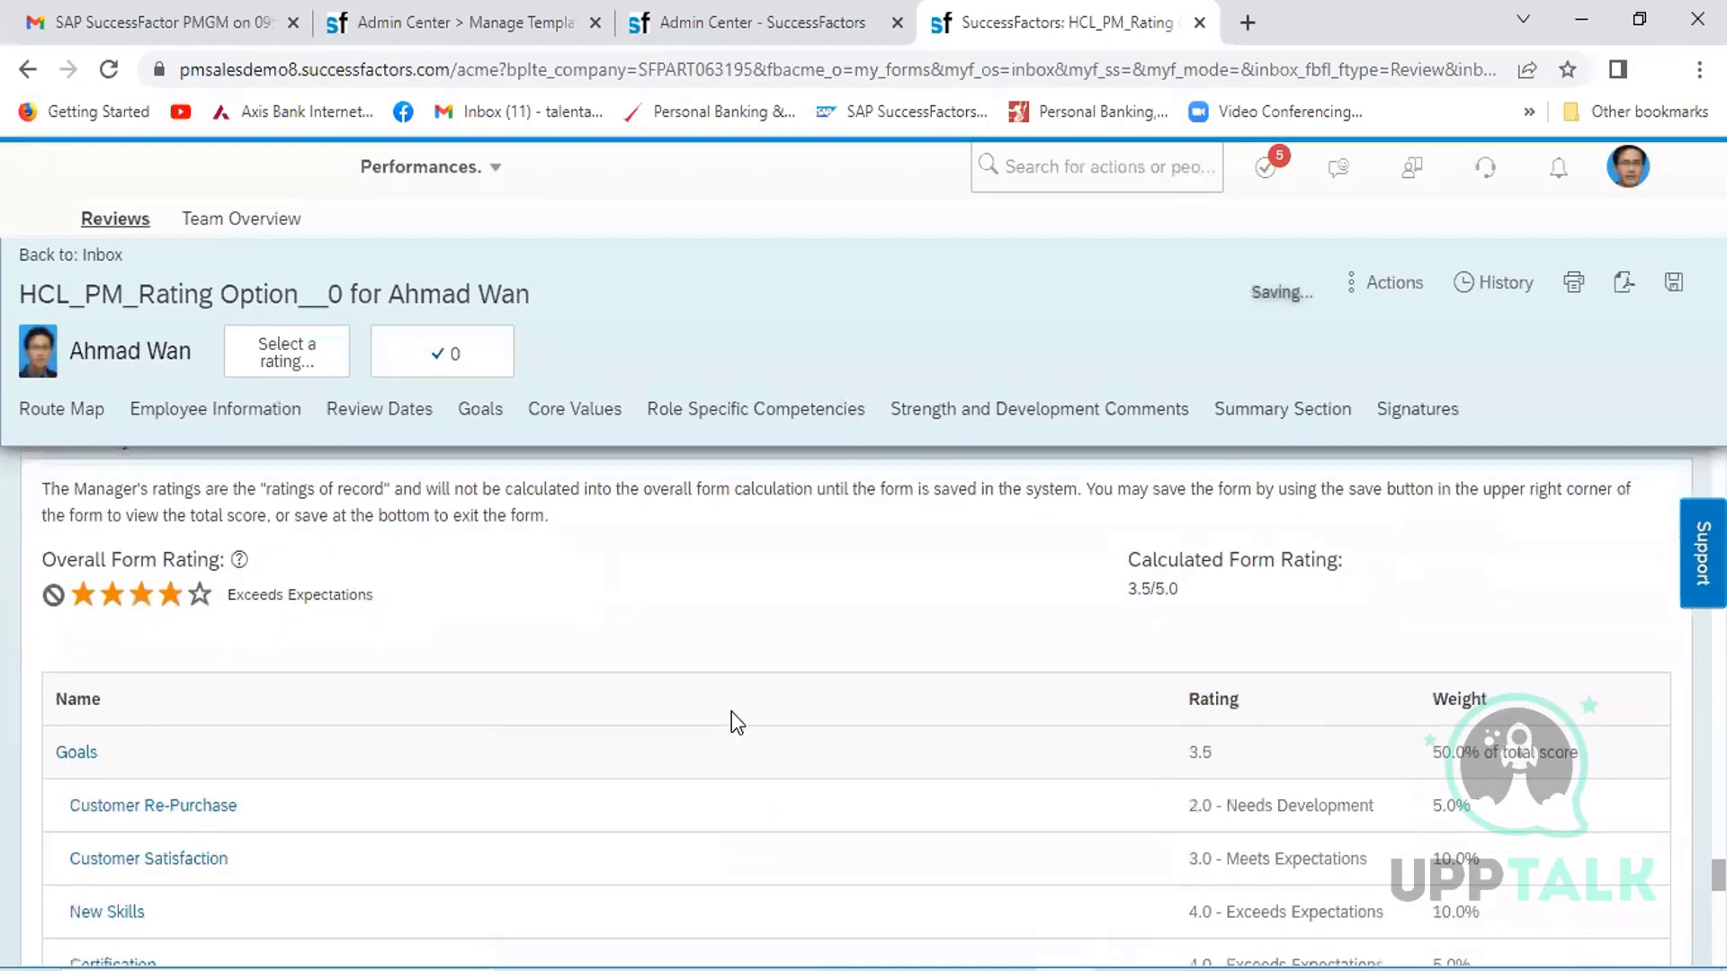
{"action": "scroll", "coordinate": [731, 710], "scroll_direction": "down", "scroll_amount": 6}
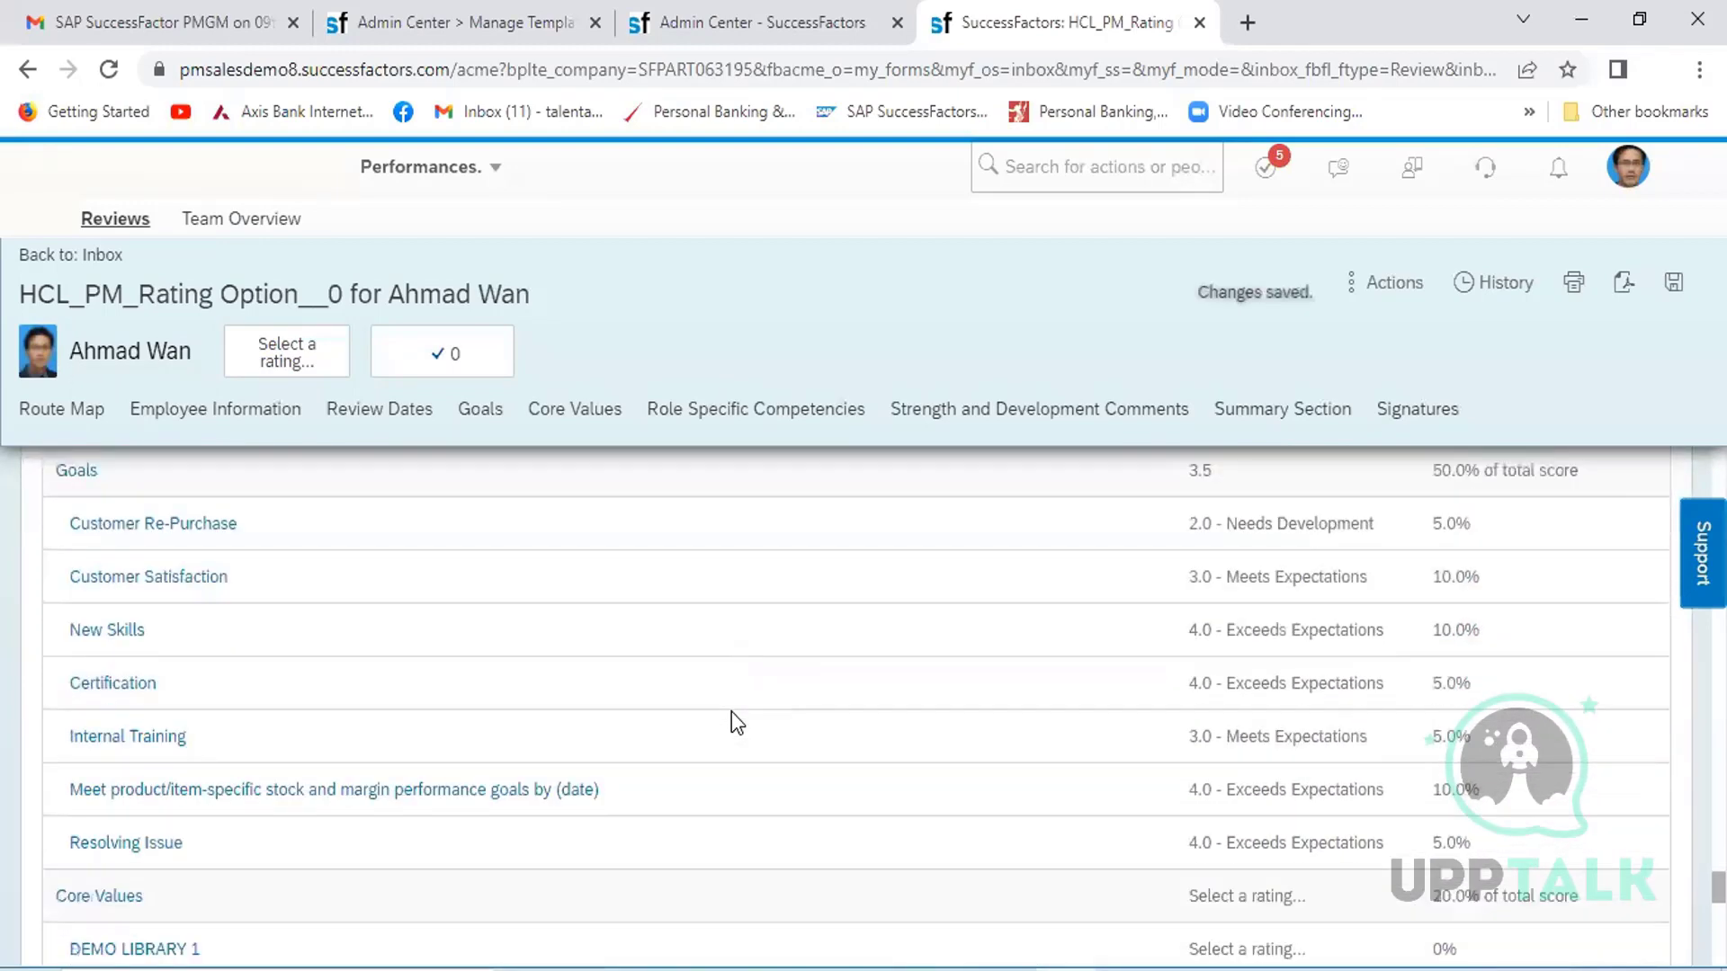
{"action": "scroll", "coordinate": [731, 710], "scroll_direction": "down", "scroll_amount": 10}
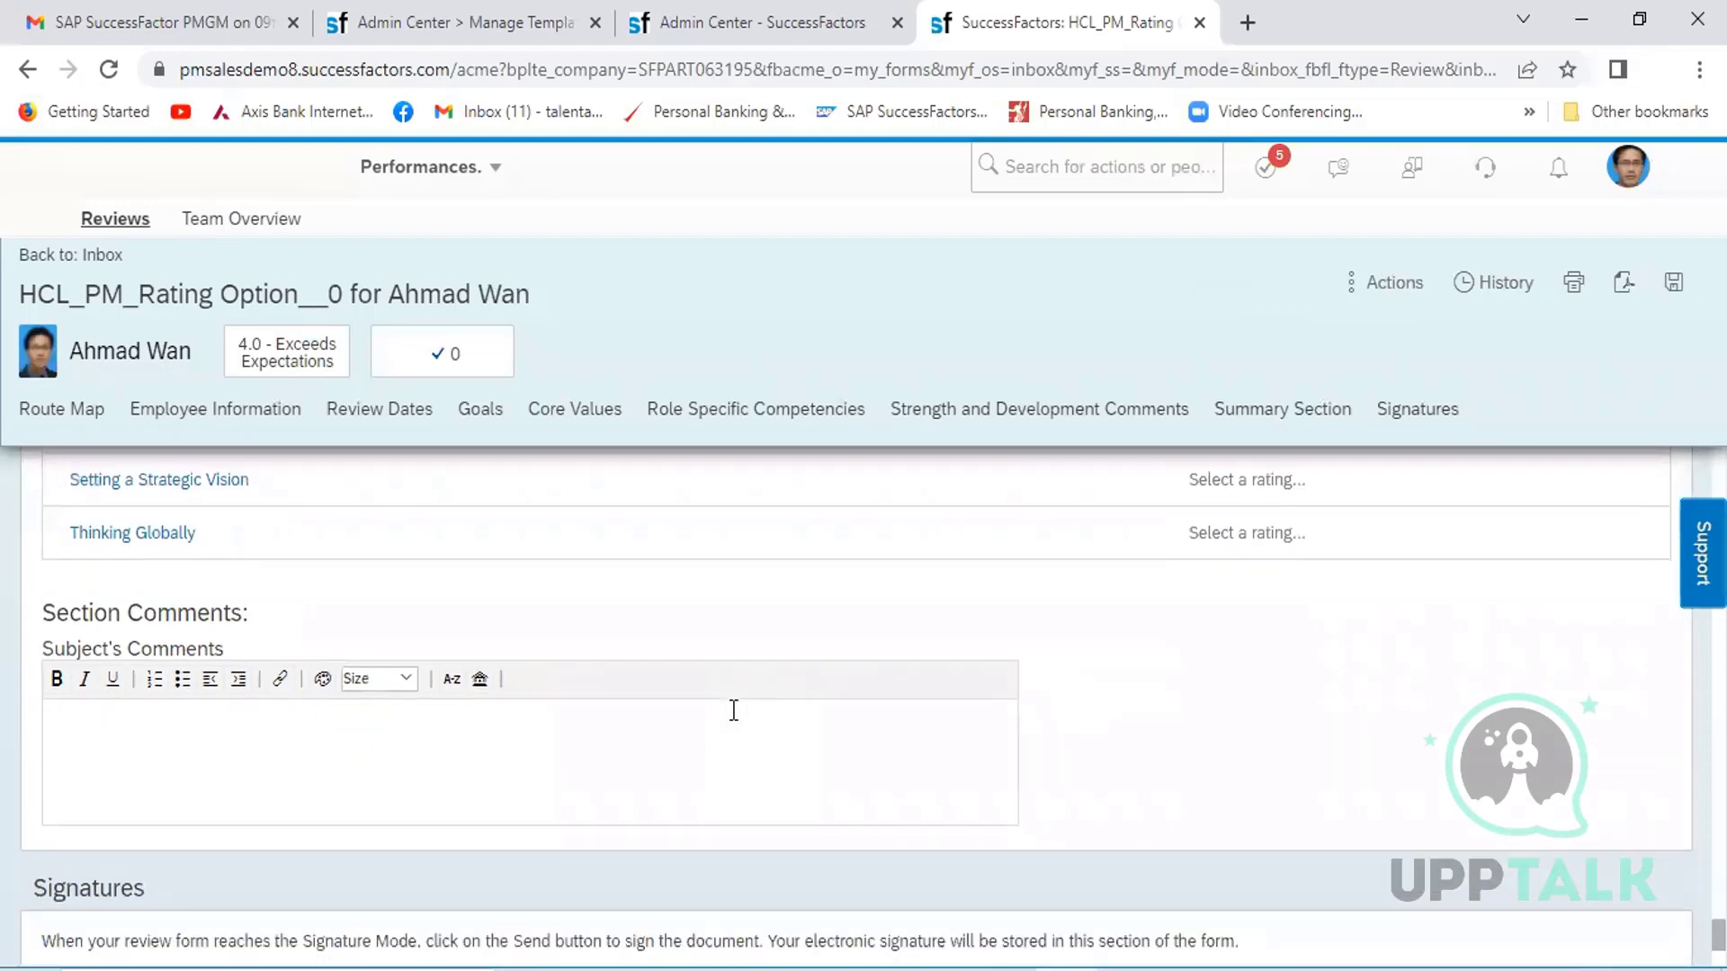
{"action": "scroll", "coordinate": [733, 710], "scroll_direction": "up", "scroll_amount": 2}
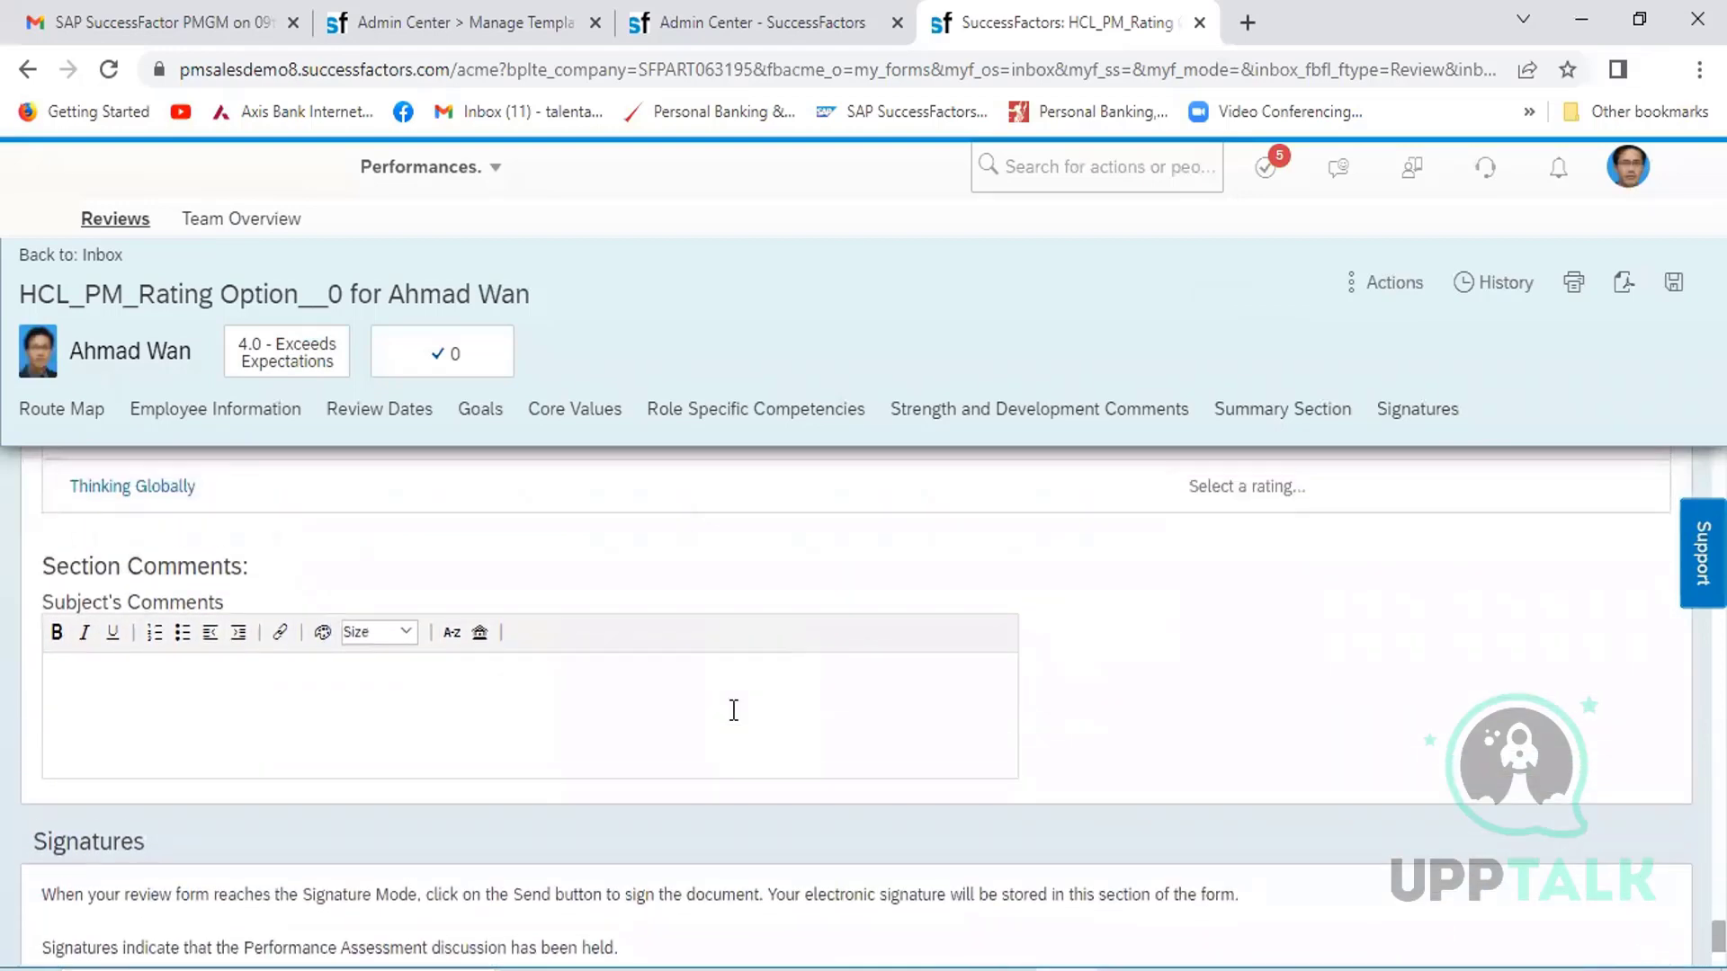
{"action": "scroll", "coordinate": [734, 710], "scroll_direction": "down", "scroll_amount": 5}
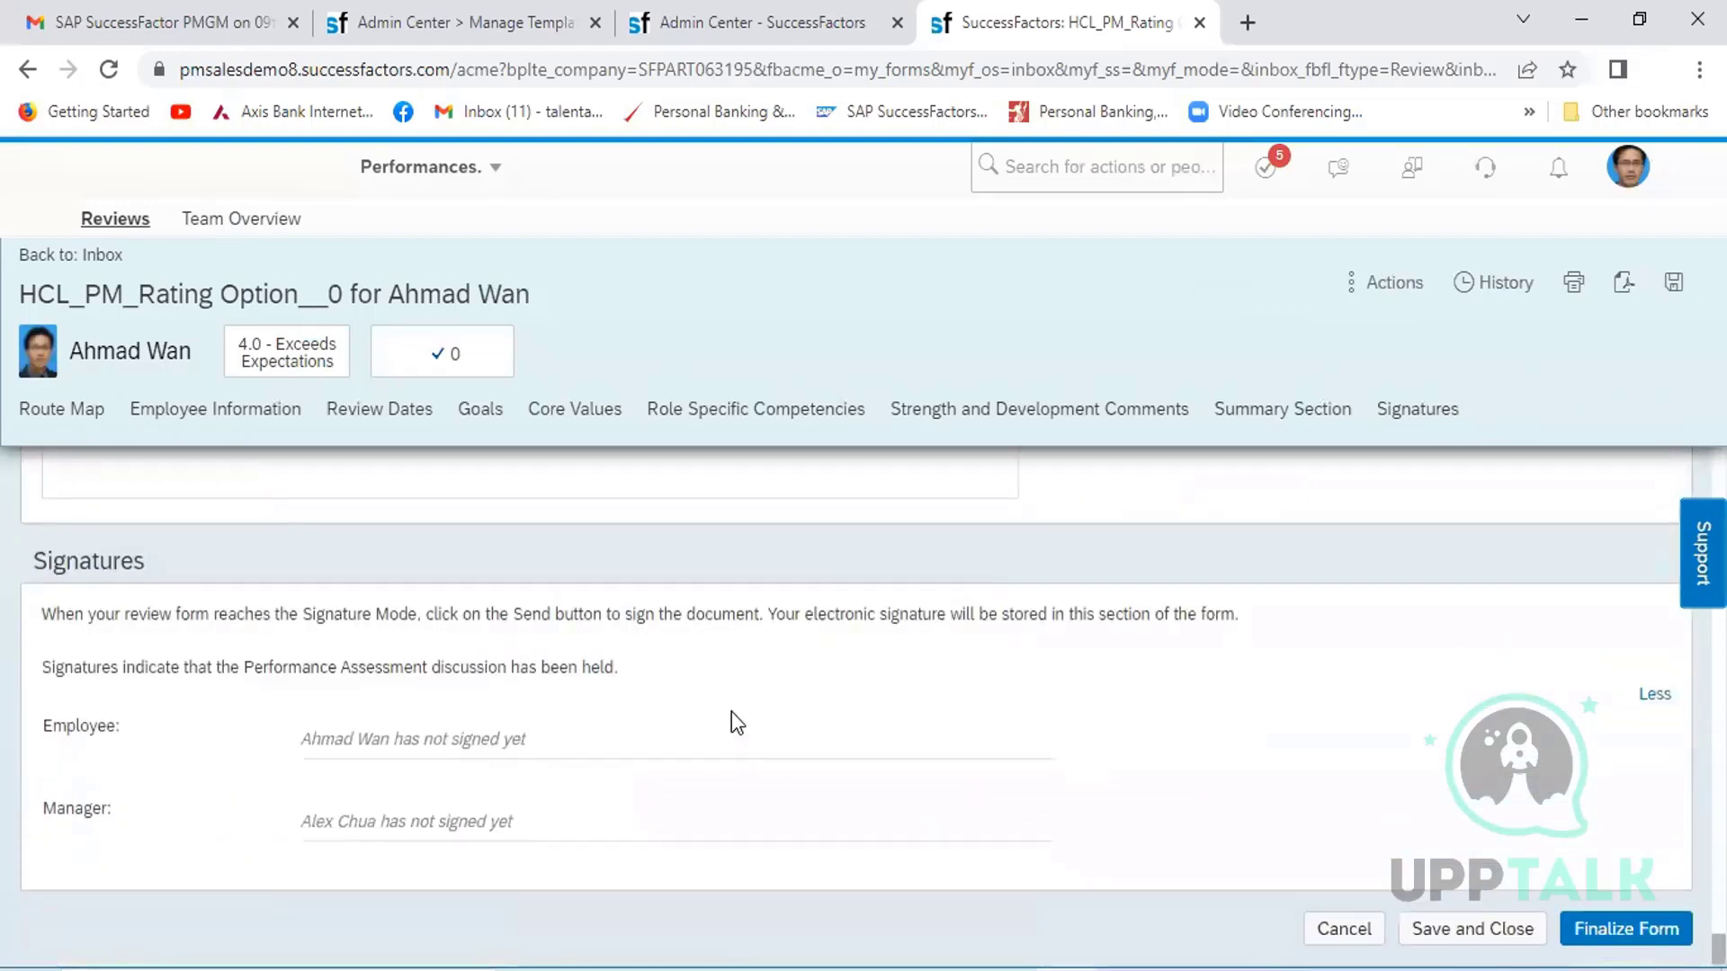
- Finalize the form by sending it to the next step without e-mail comments, and open the list of En Route forms
{"action": "left_click", "coordinate": [1604, 925]}
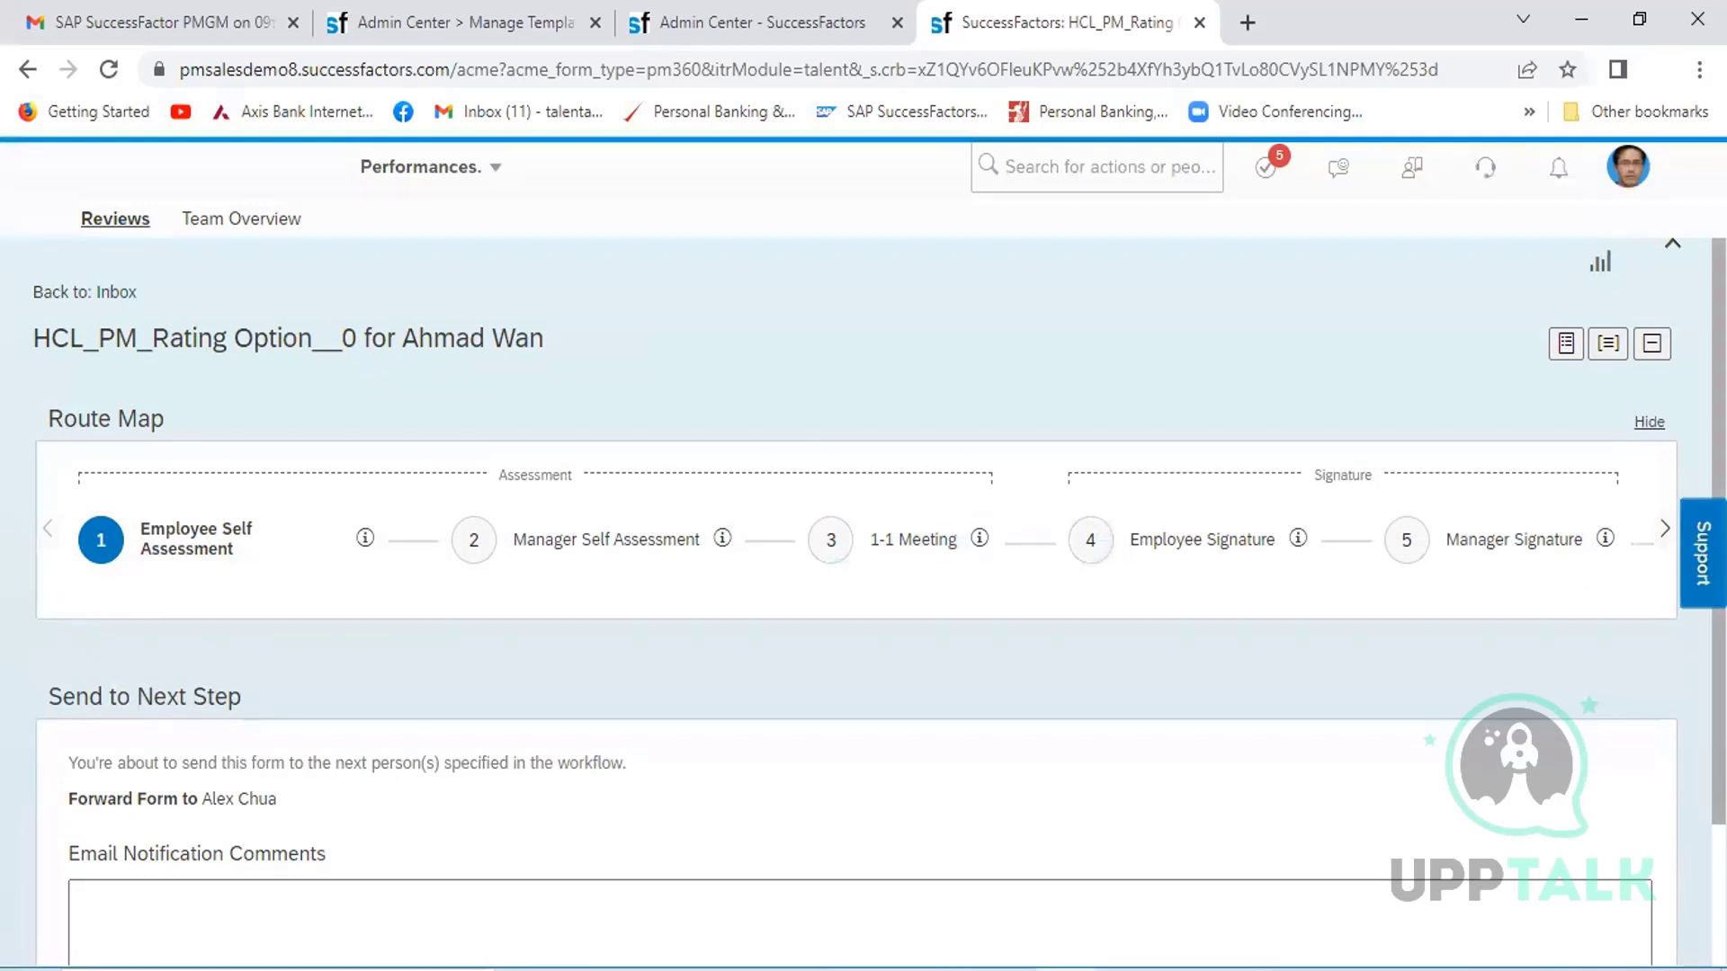
{"action": "scroll", "coordinate": [864, 557], "scroll_direction": "down", "scroll_amount": 2}
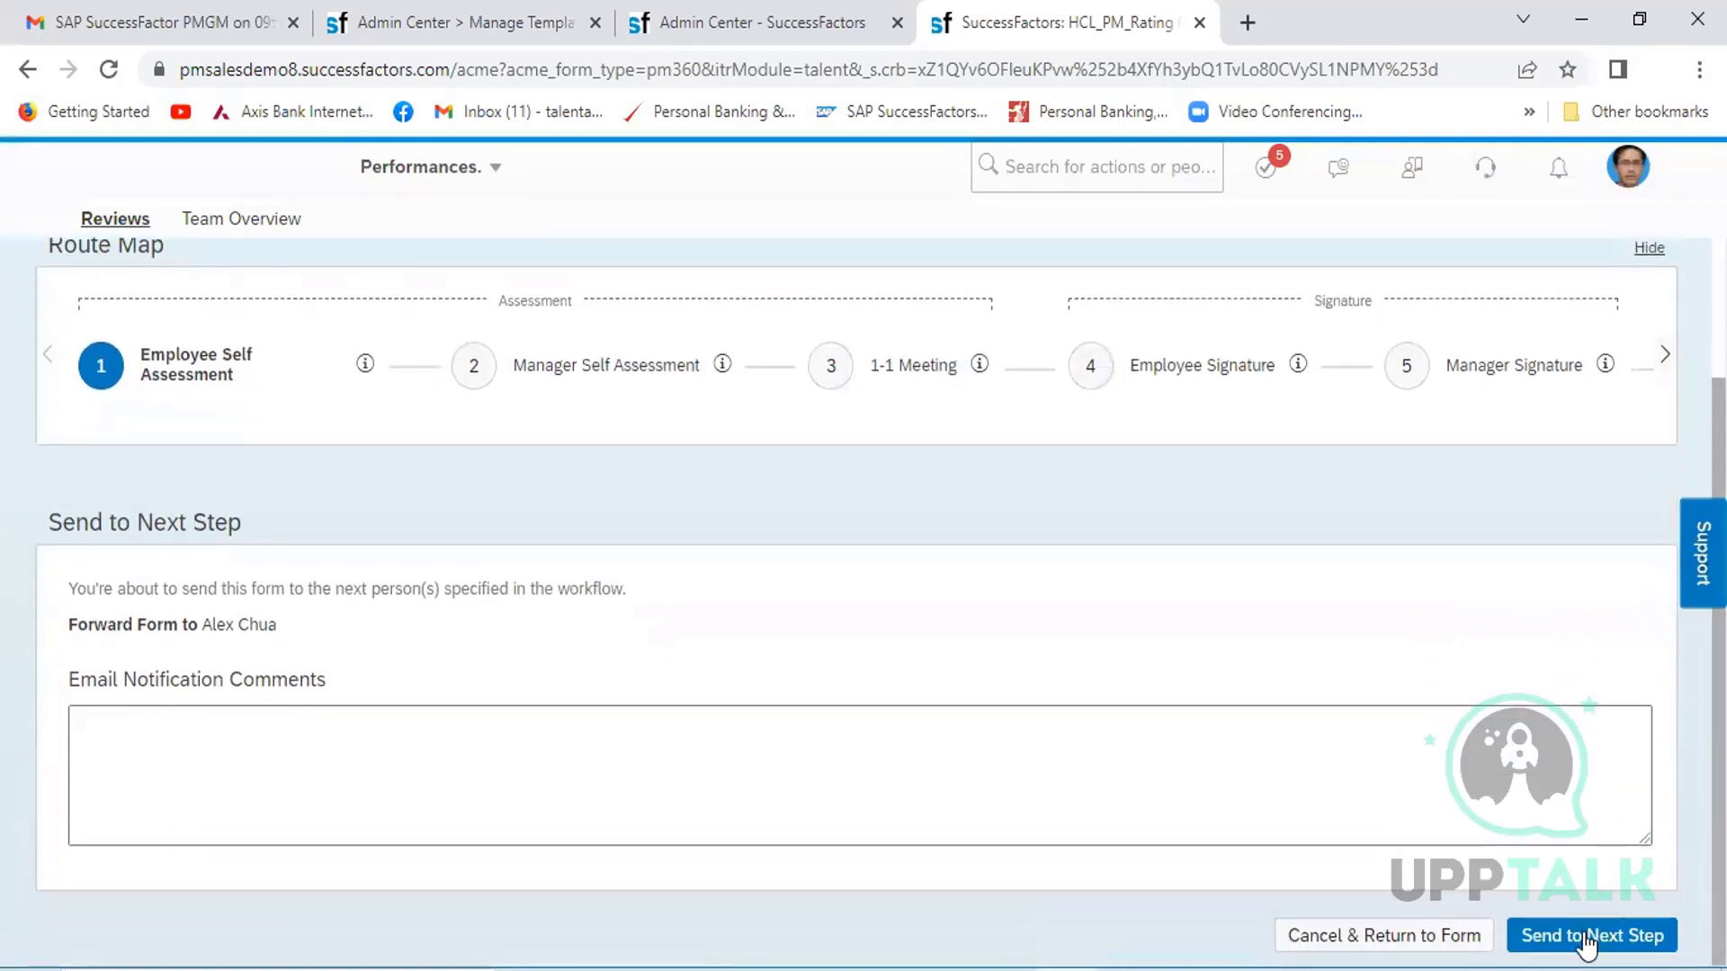
{"action": "left_click", "coordinate": [1586, 939]}
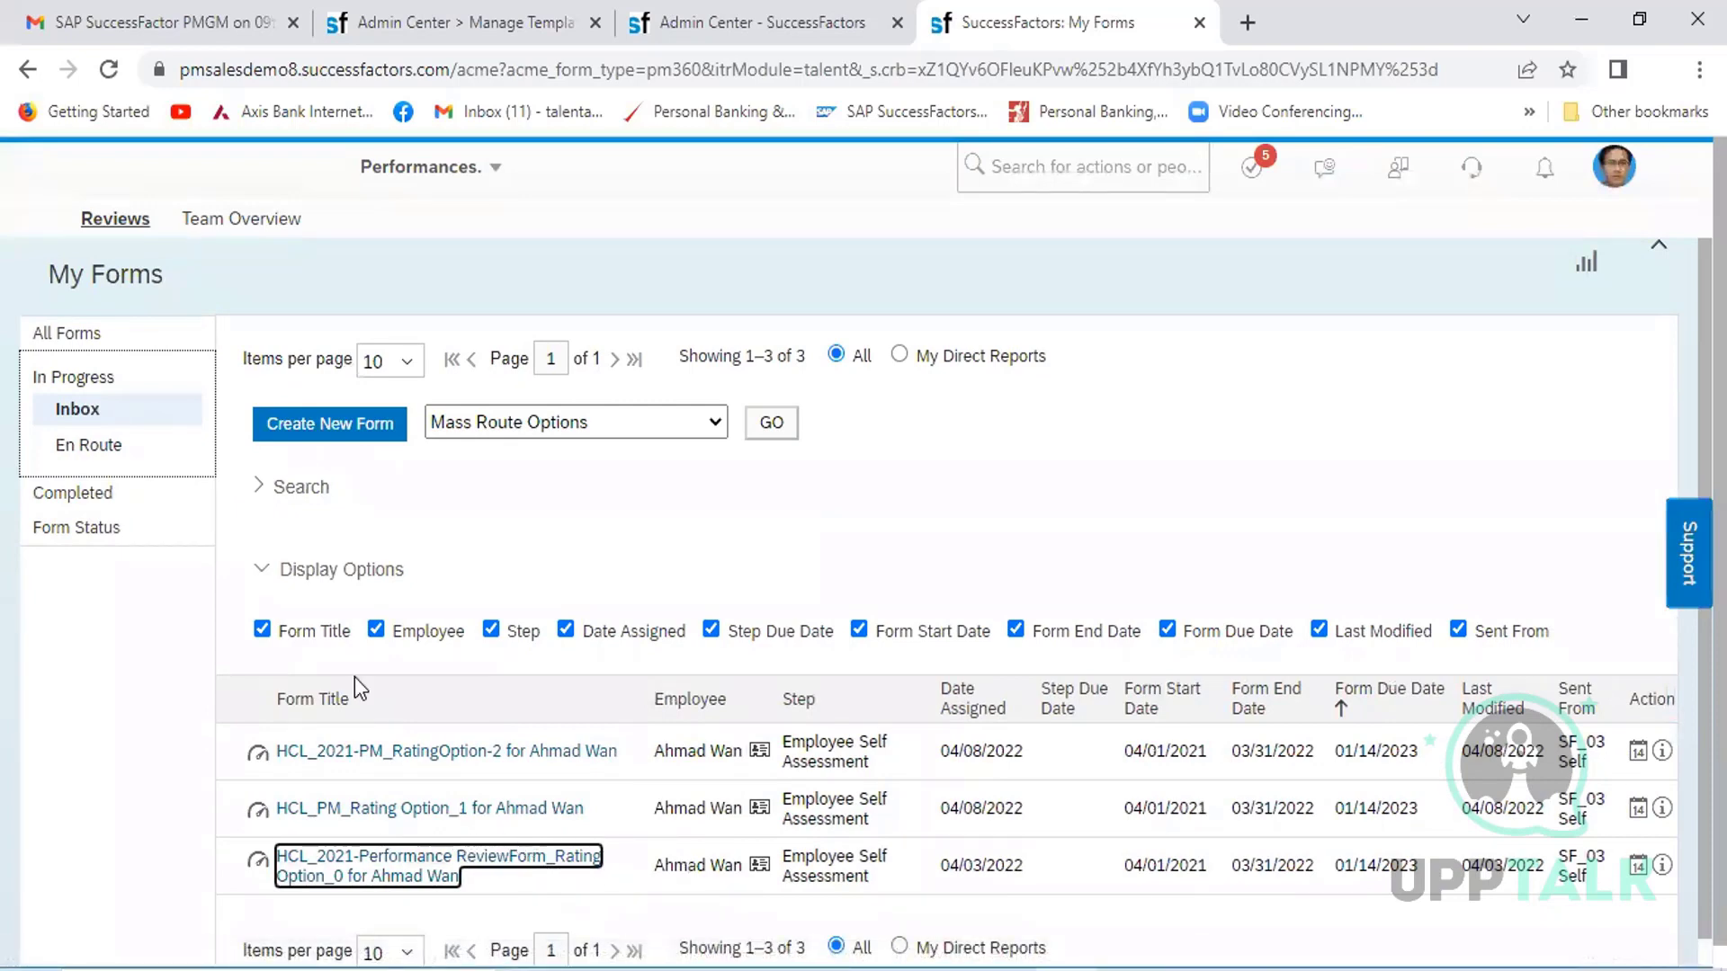
{"action": "left_click", "coordinate": [105, 464]}
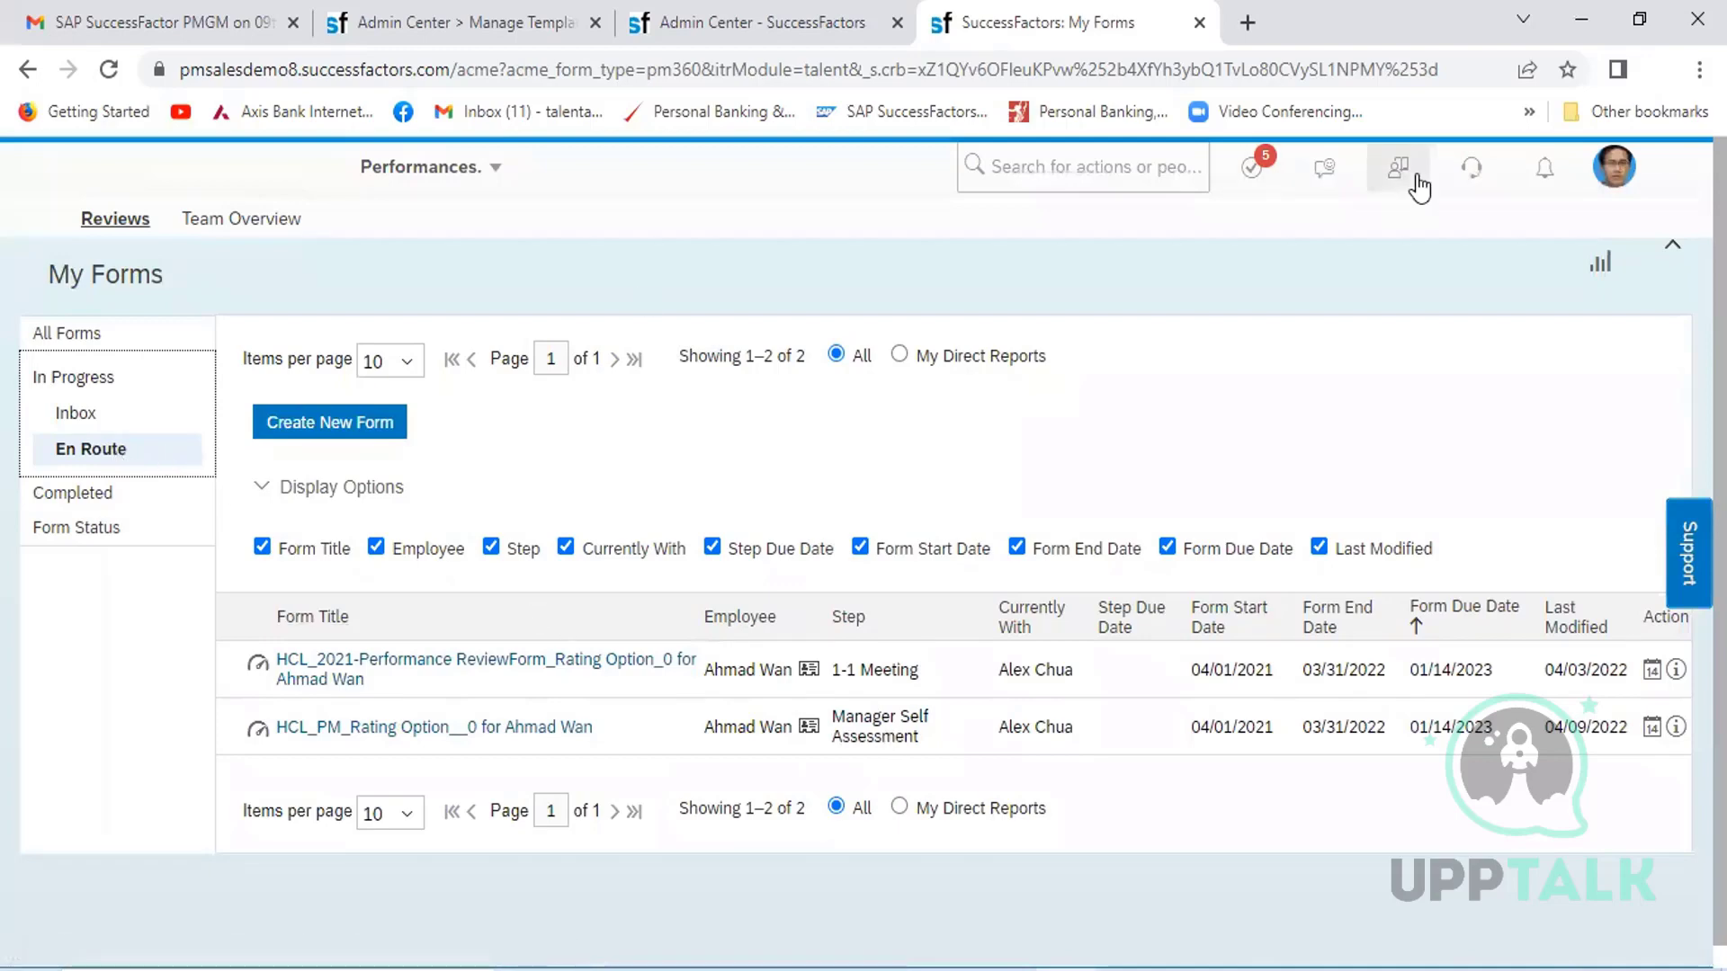
- Proxy as the employee's manager by entering and selecting the manager's name as the target user
{"action": "left_click", "coordinate": [1613, 168]}
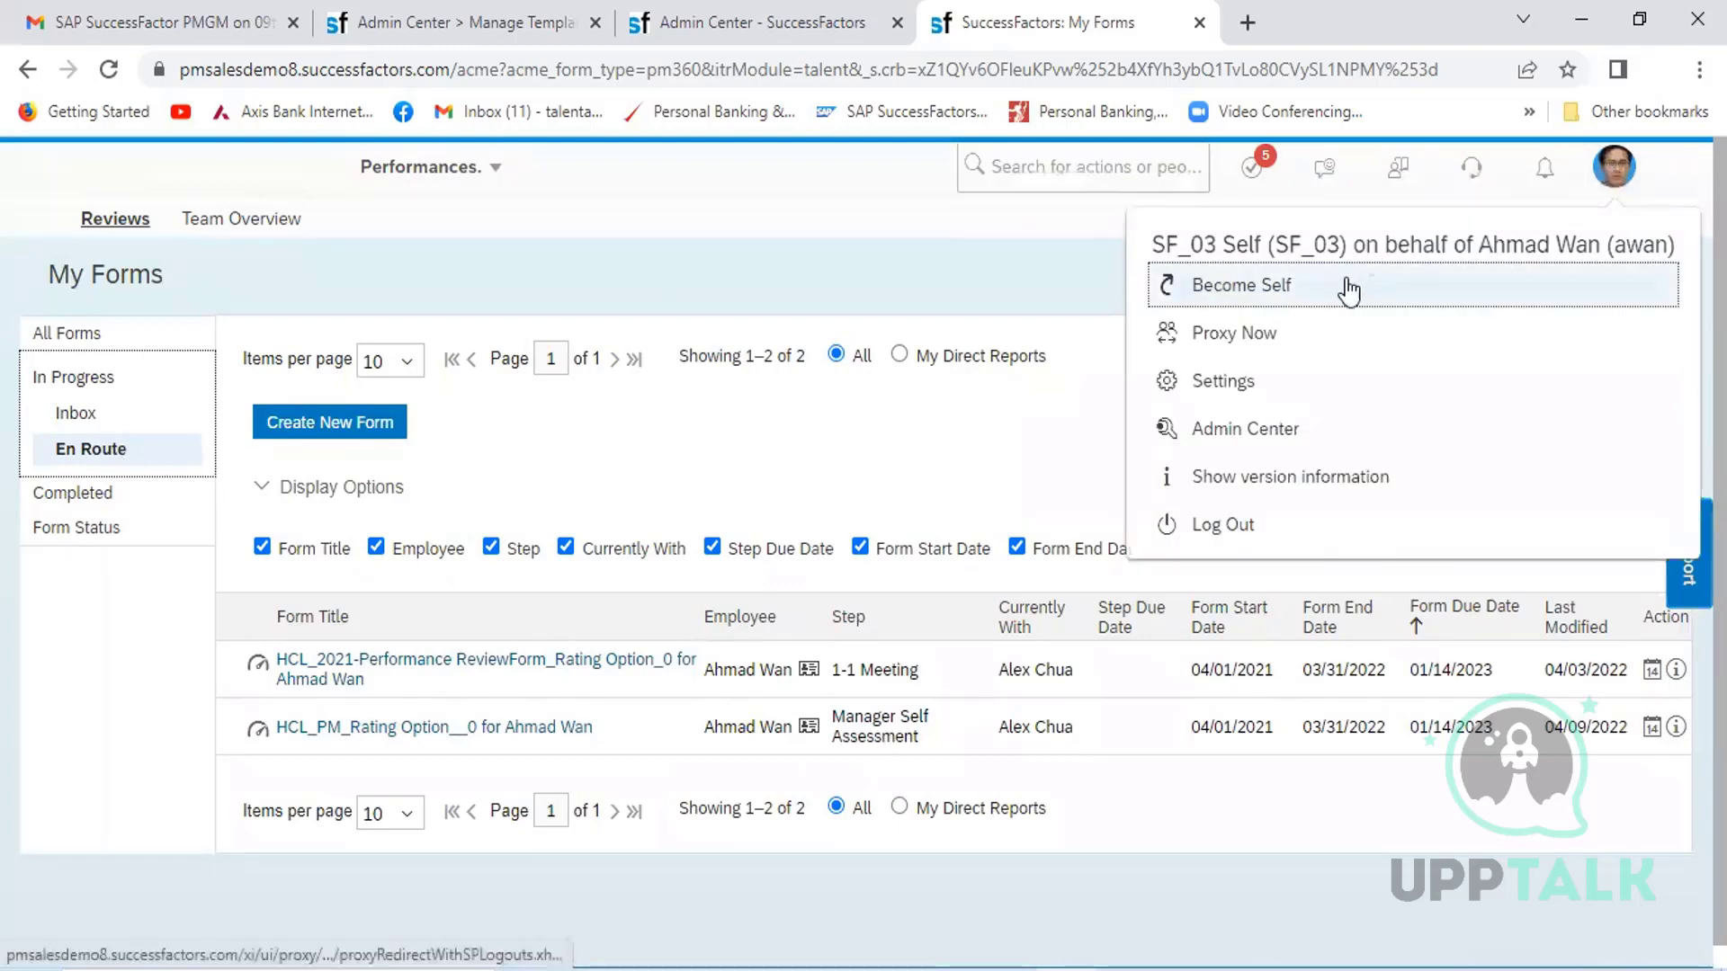
{"action": "left_click", "coordinate": [1196, 334]}
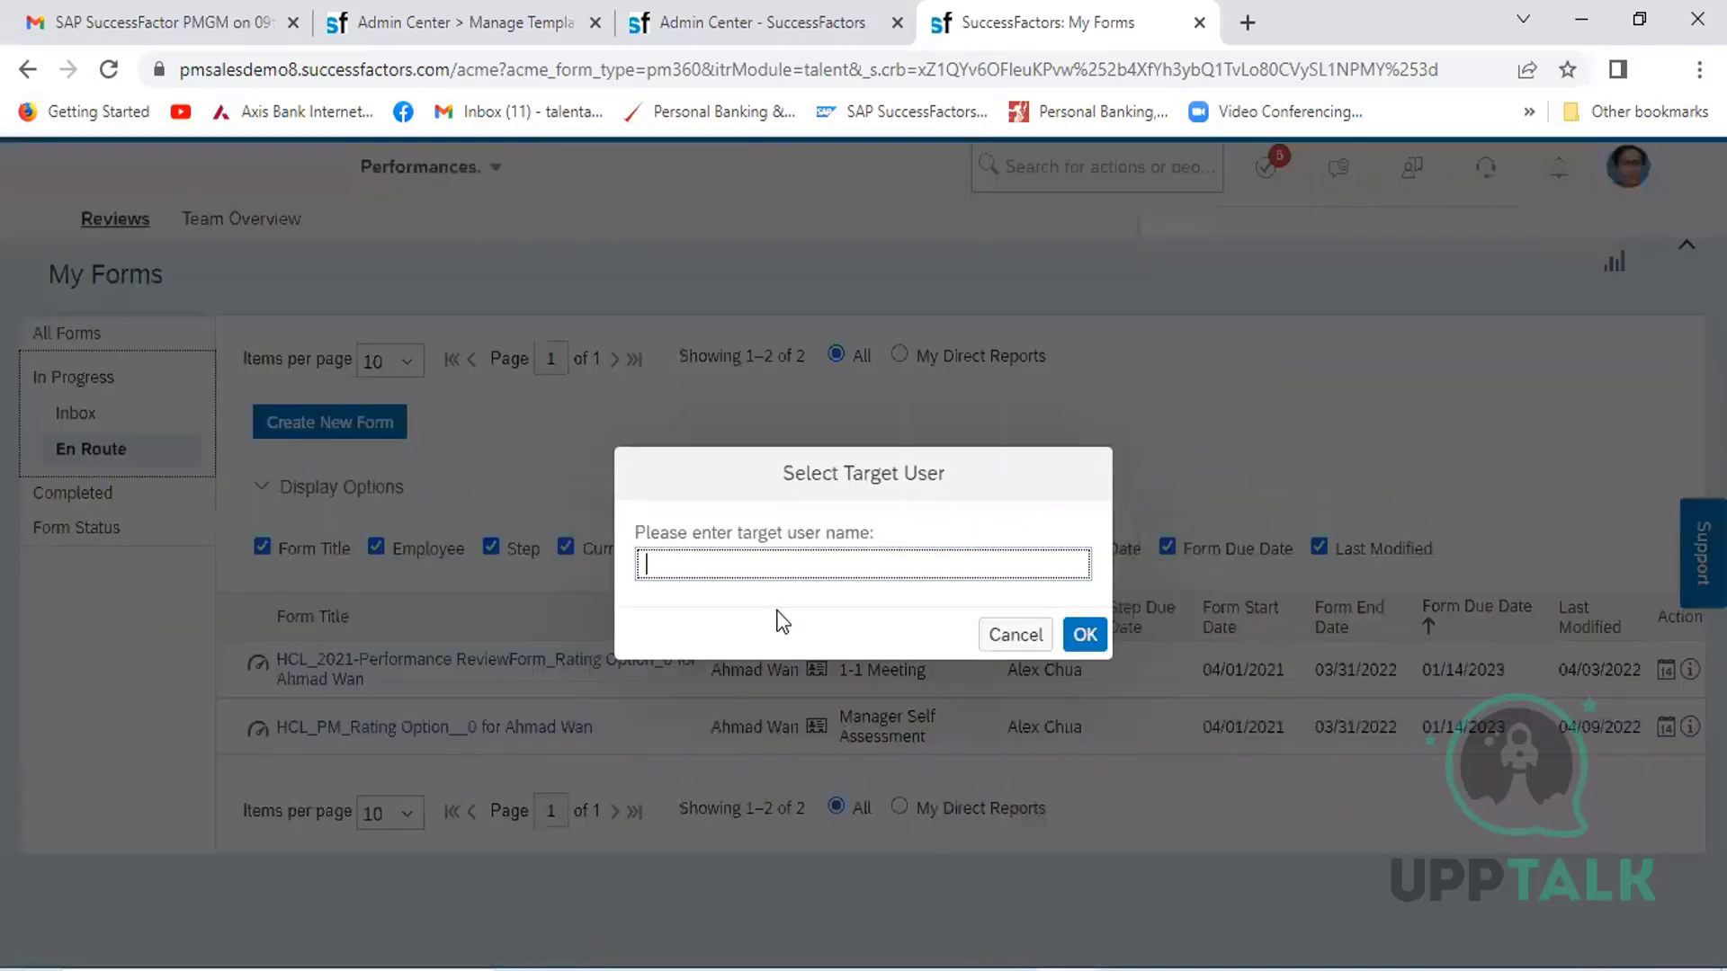
{"action": "type", "text": "Alex"}
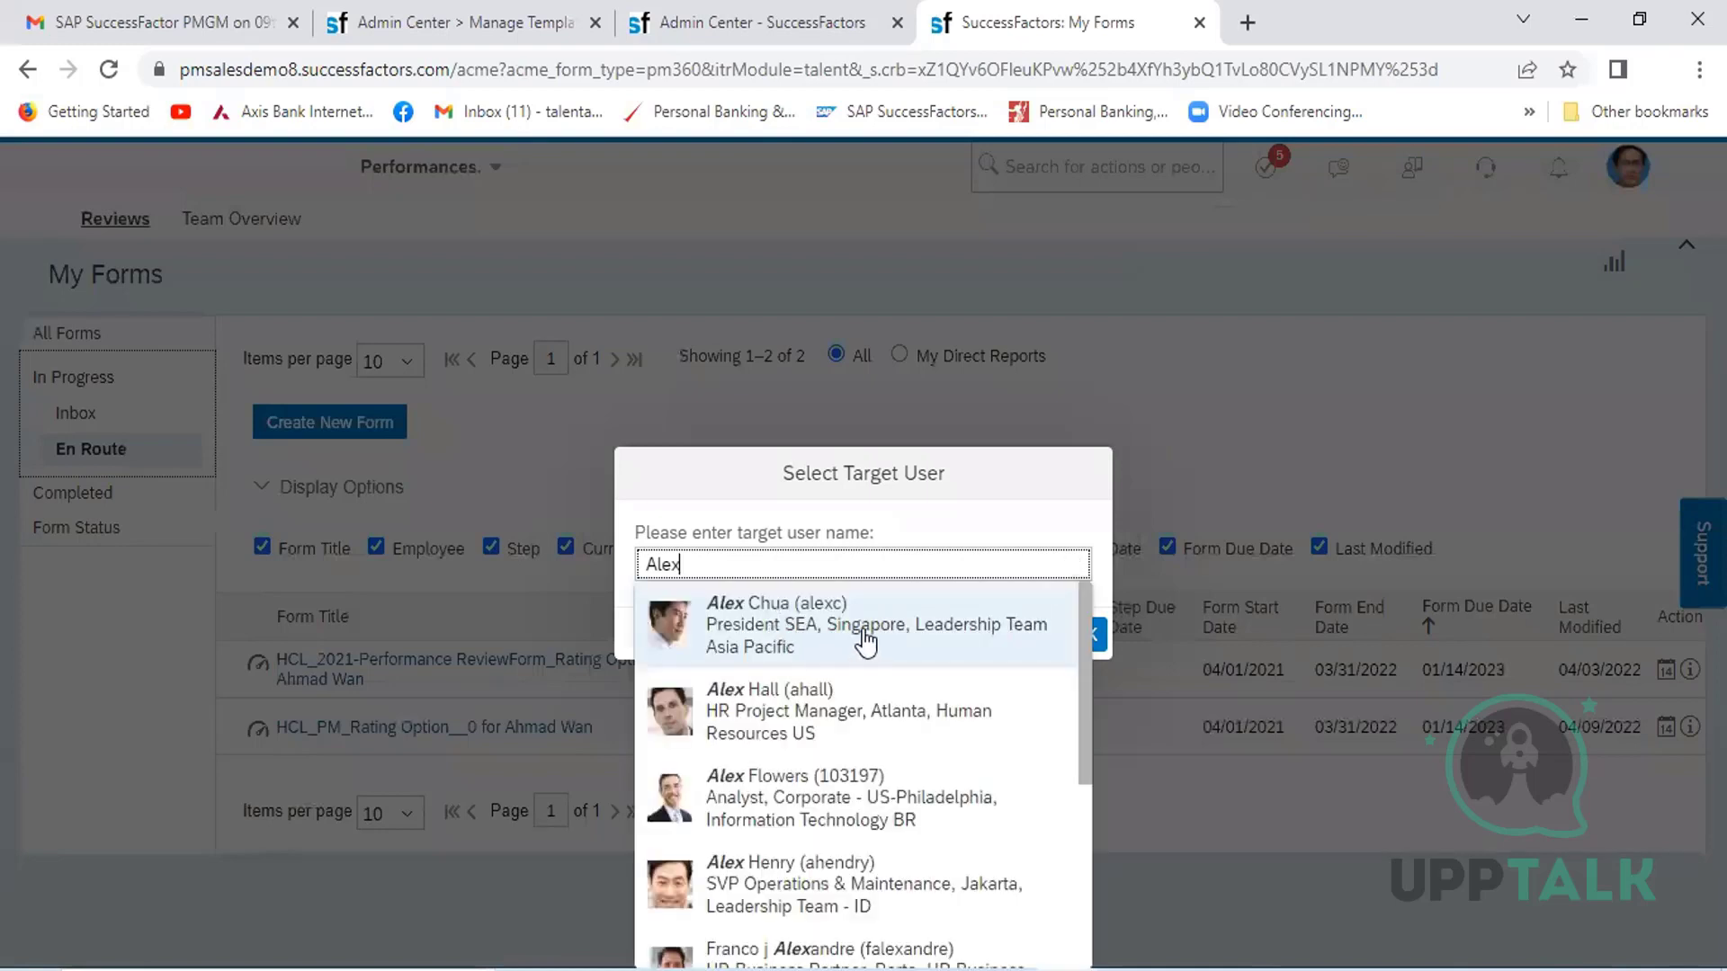
{"action": "left_click", "coordinate": [871, 631]}
{"action": "left_click", "coordinate": [1081, 638]}
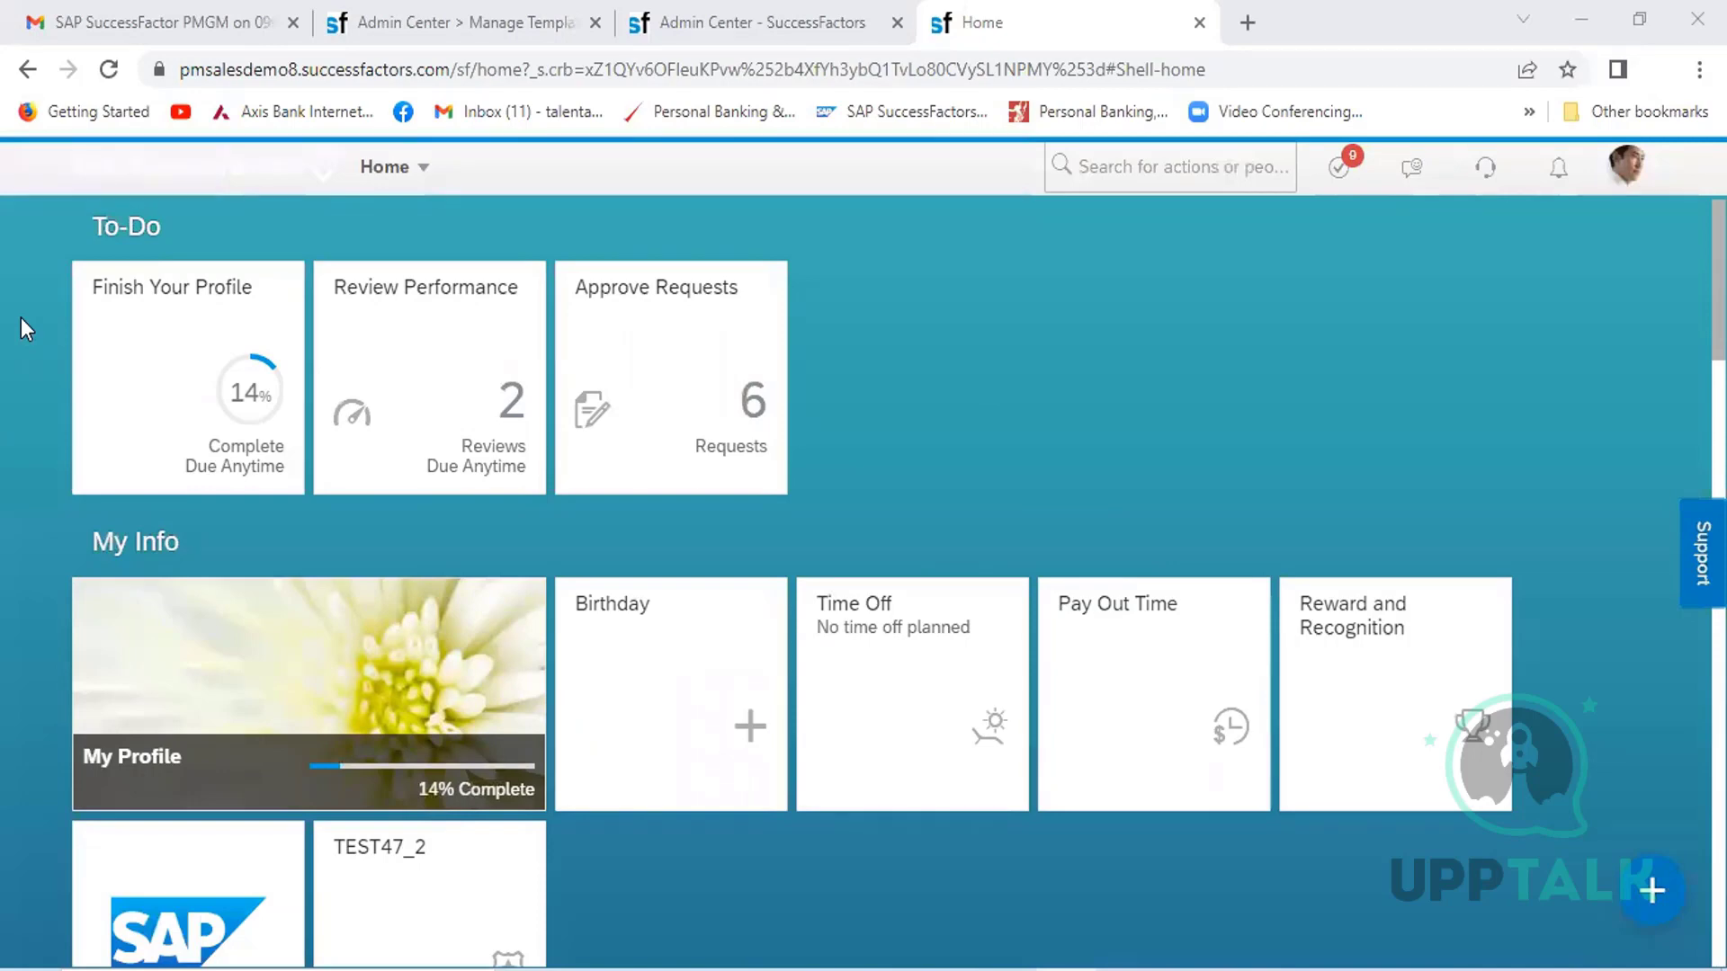
- Open the employee's HCL_PM_Rating Option__0 form from the manager's Performances inbox
{"action": "left_click", "coordinate": [428, 176]}
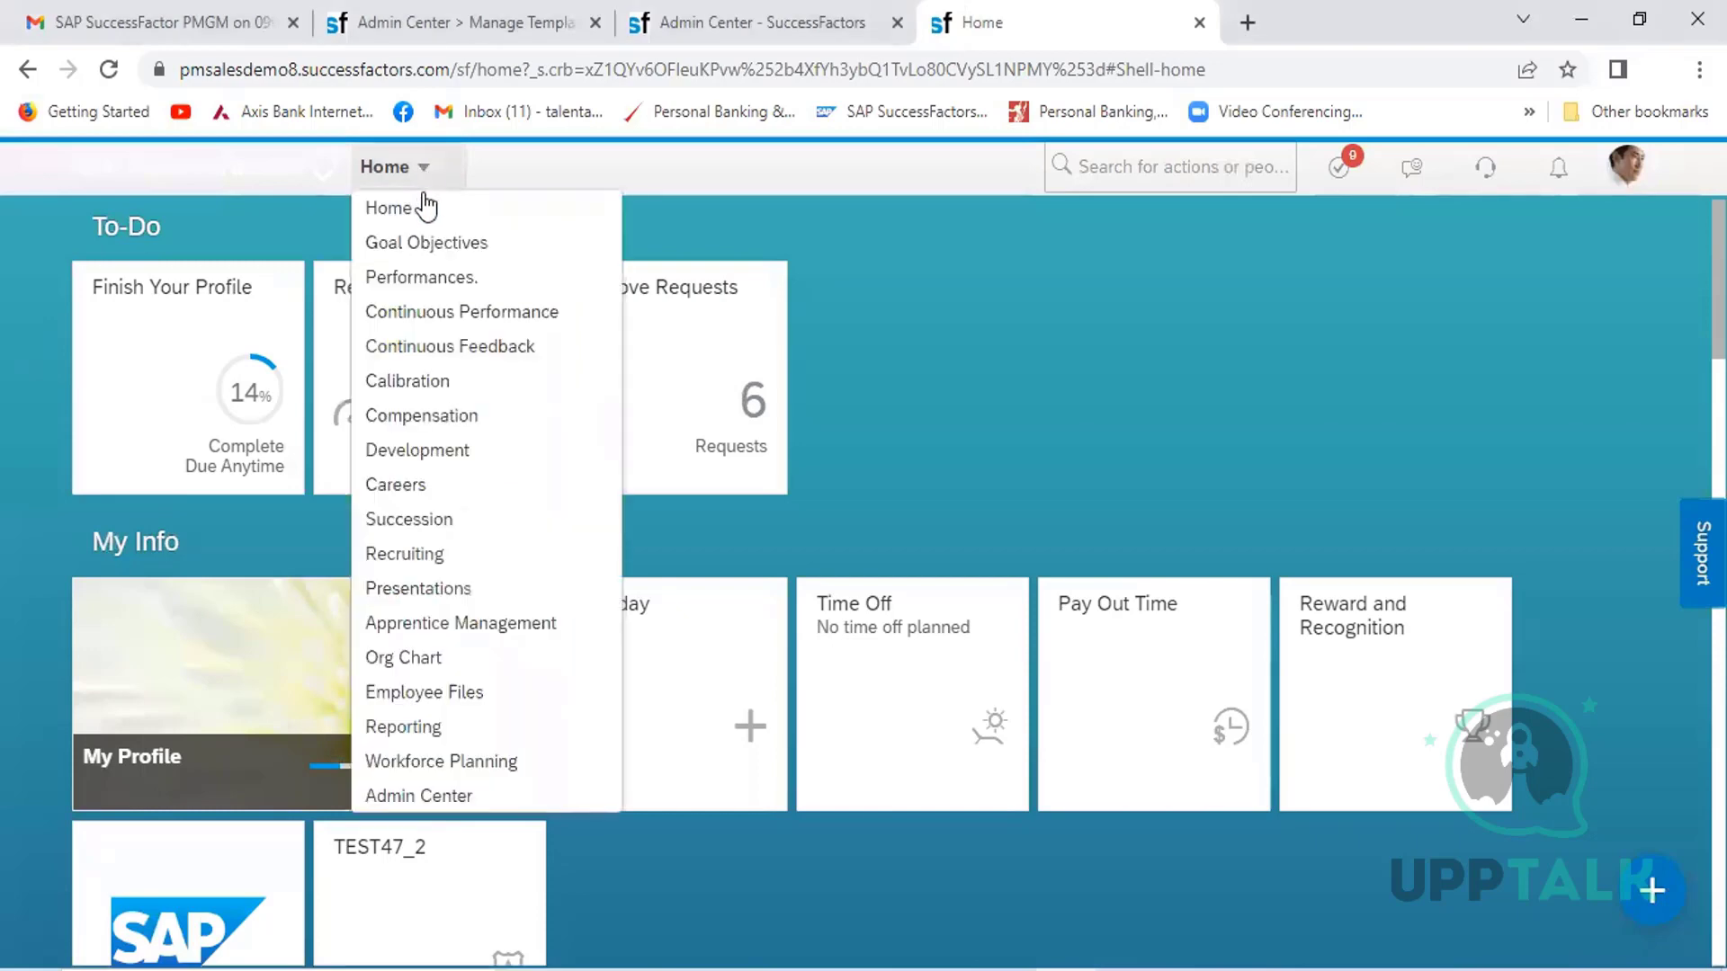
{"action": "left_click", "coordinate": [421, 278]}
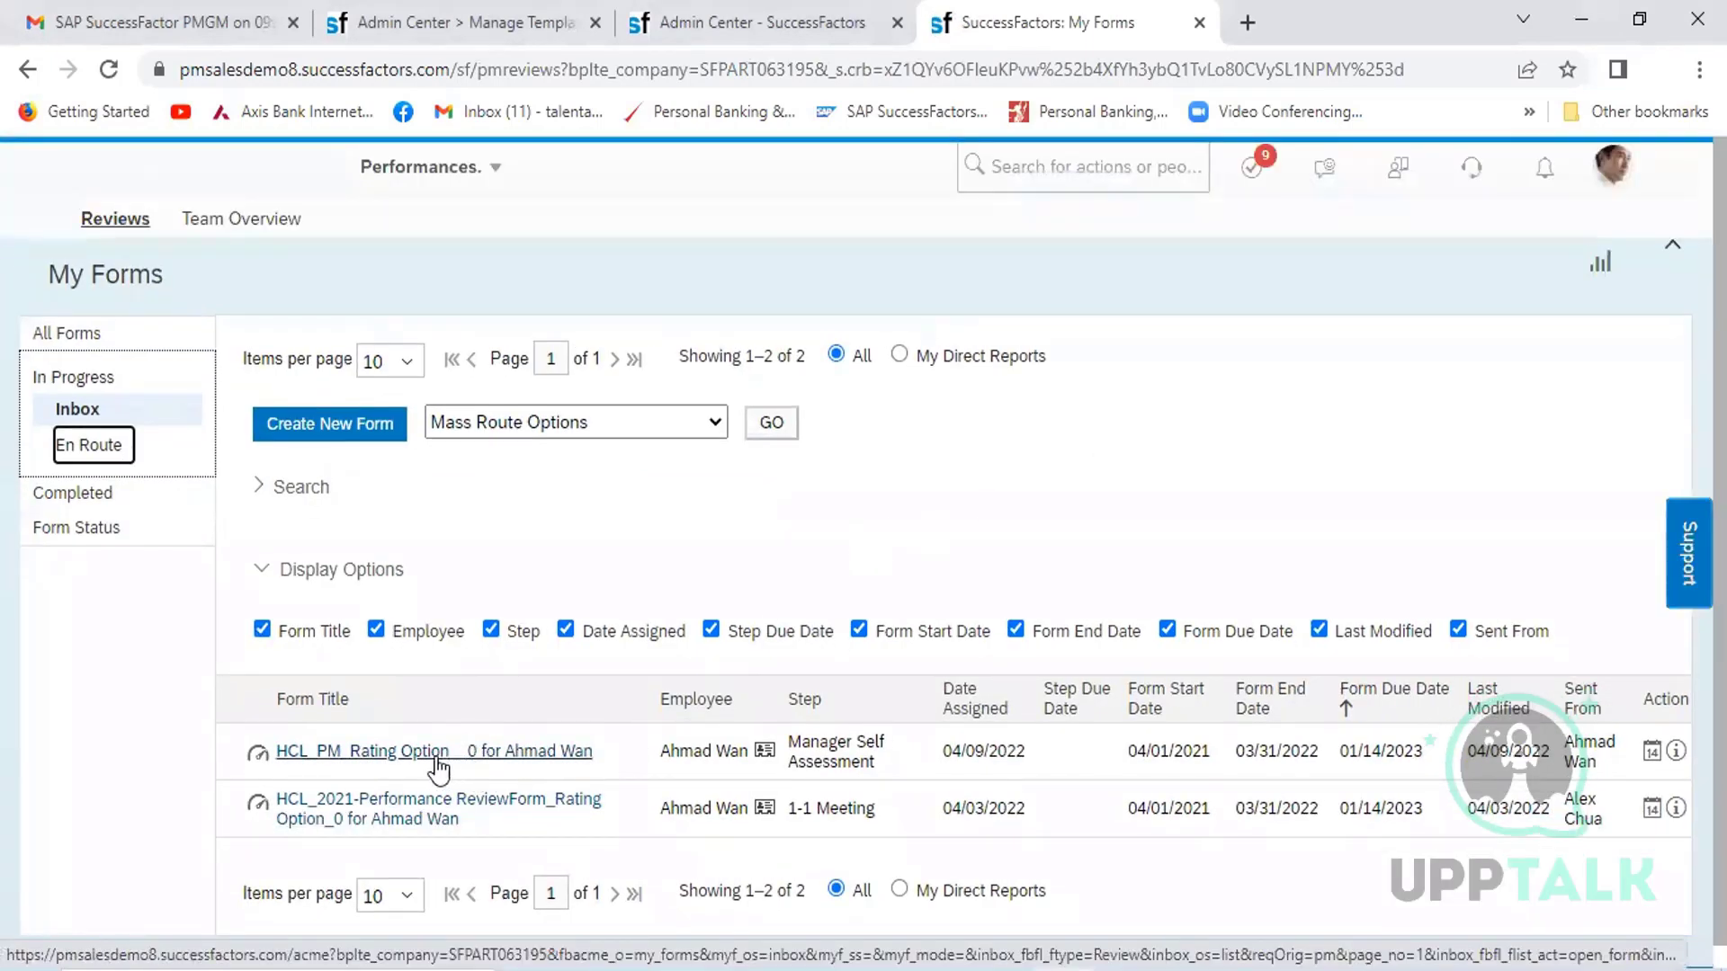
{"action": "left_click", "coordinate": [405, 754]}
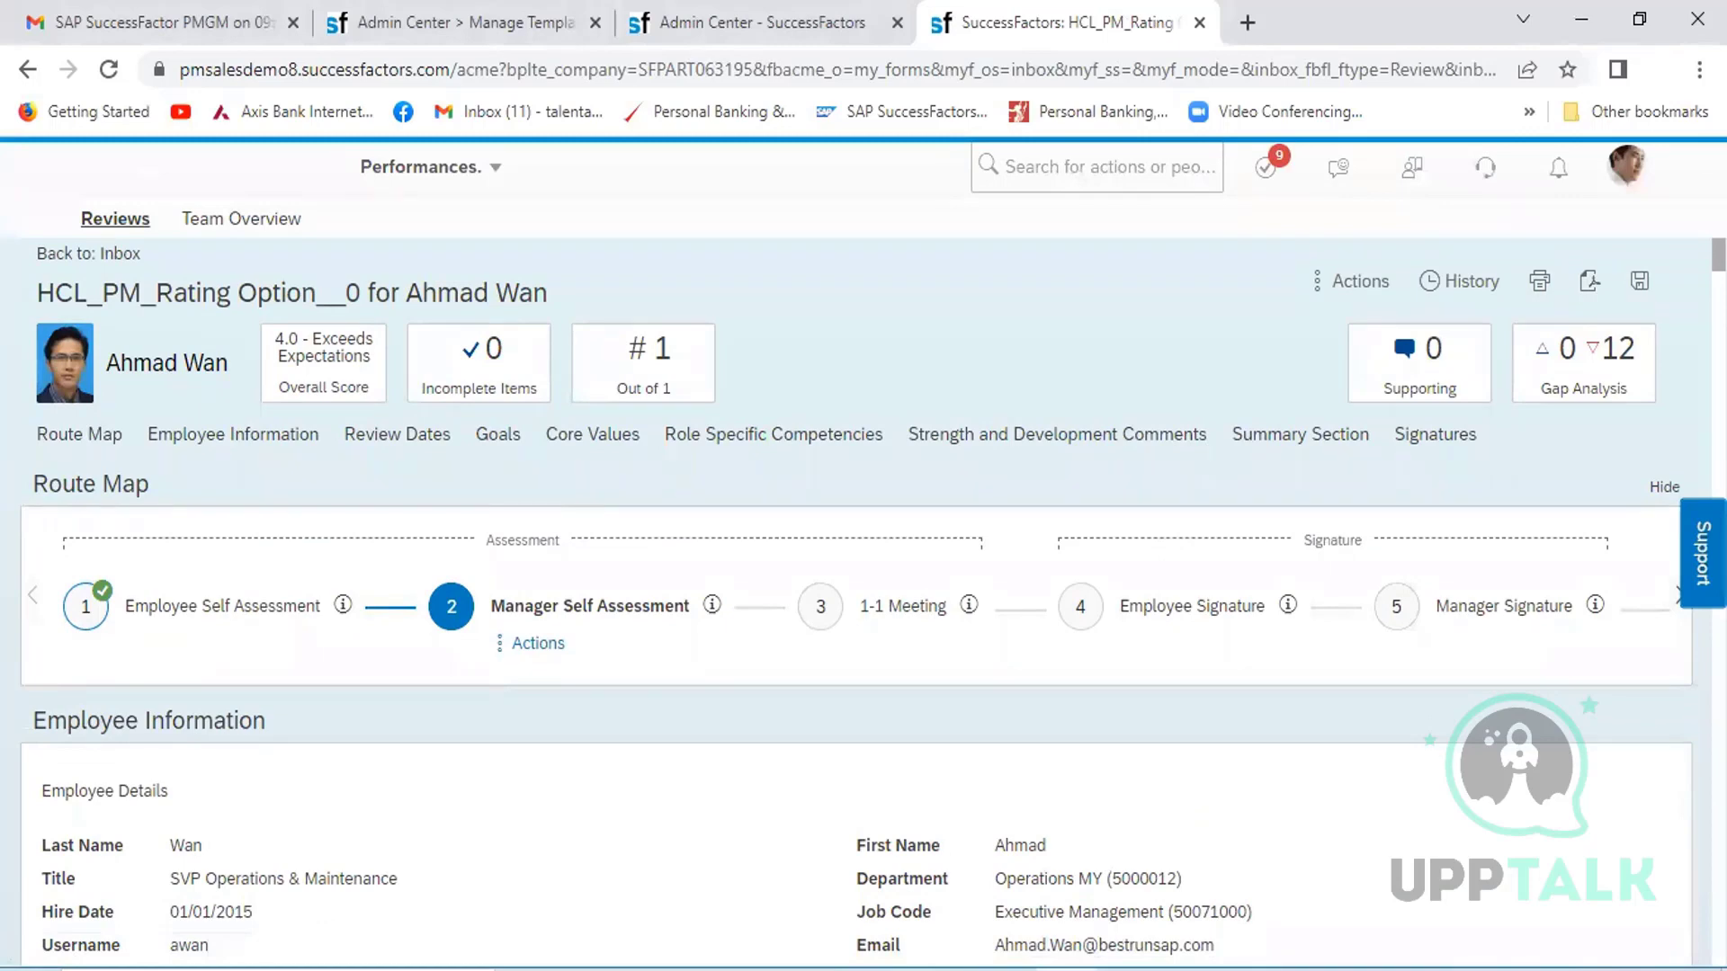
- Examine the route map and the Customer Re-Purchase goal rating in the manager's form, consulting the Rating Options notes in Word
{"action": "scroll", "coordinate": [863, 603], "scroll_direction": "down", "scroll_amount": 10}
{"action": "scroll", "coordinate": [501, 536], "scroll_direction": "down", "scroll_amount": 1}
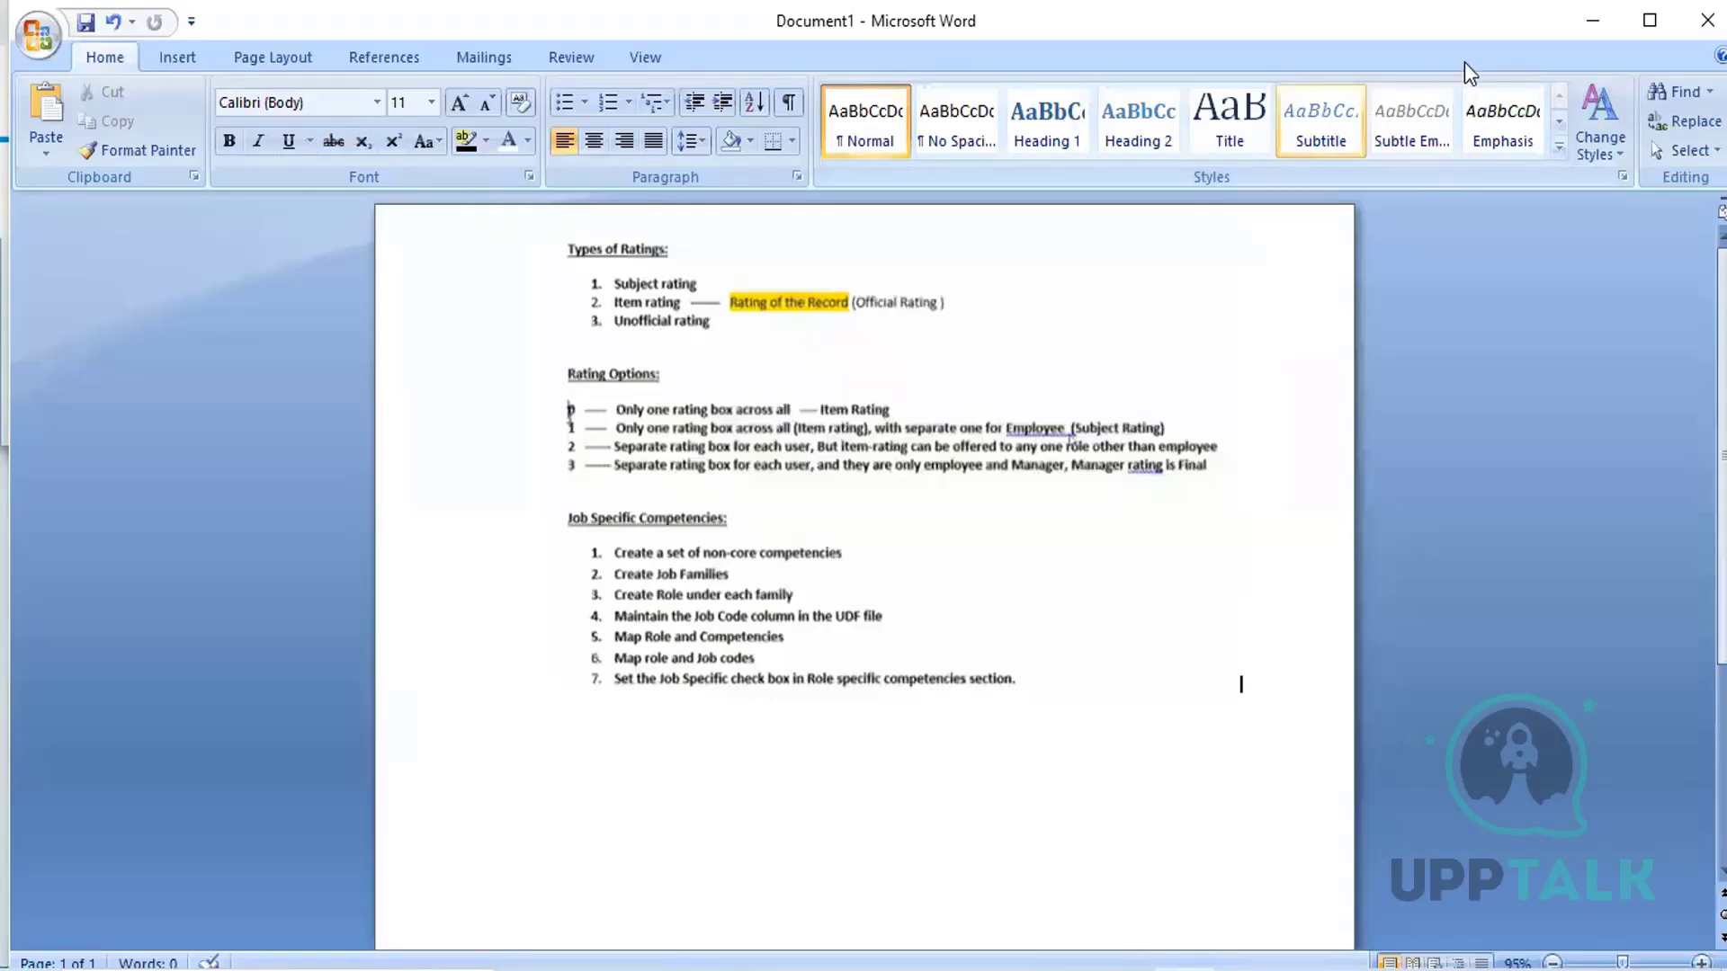
{"action": "left_click", "coordinate": [1588, 22]}
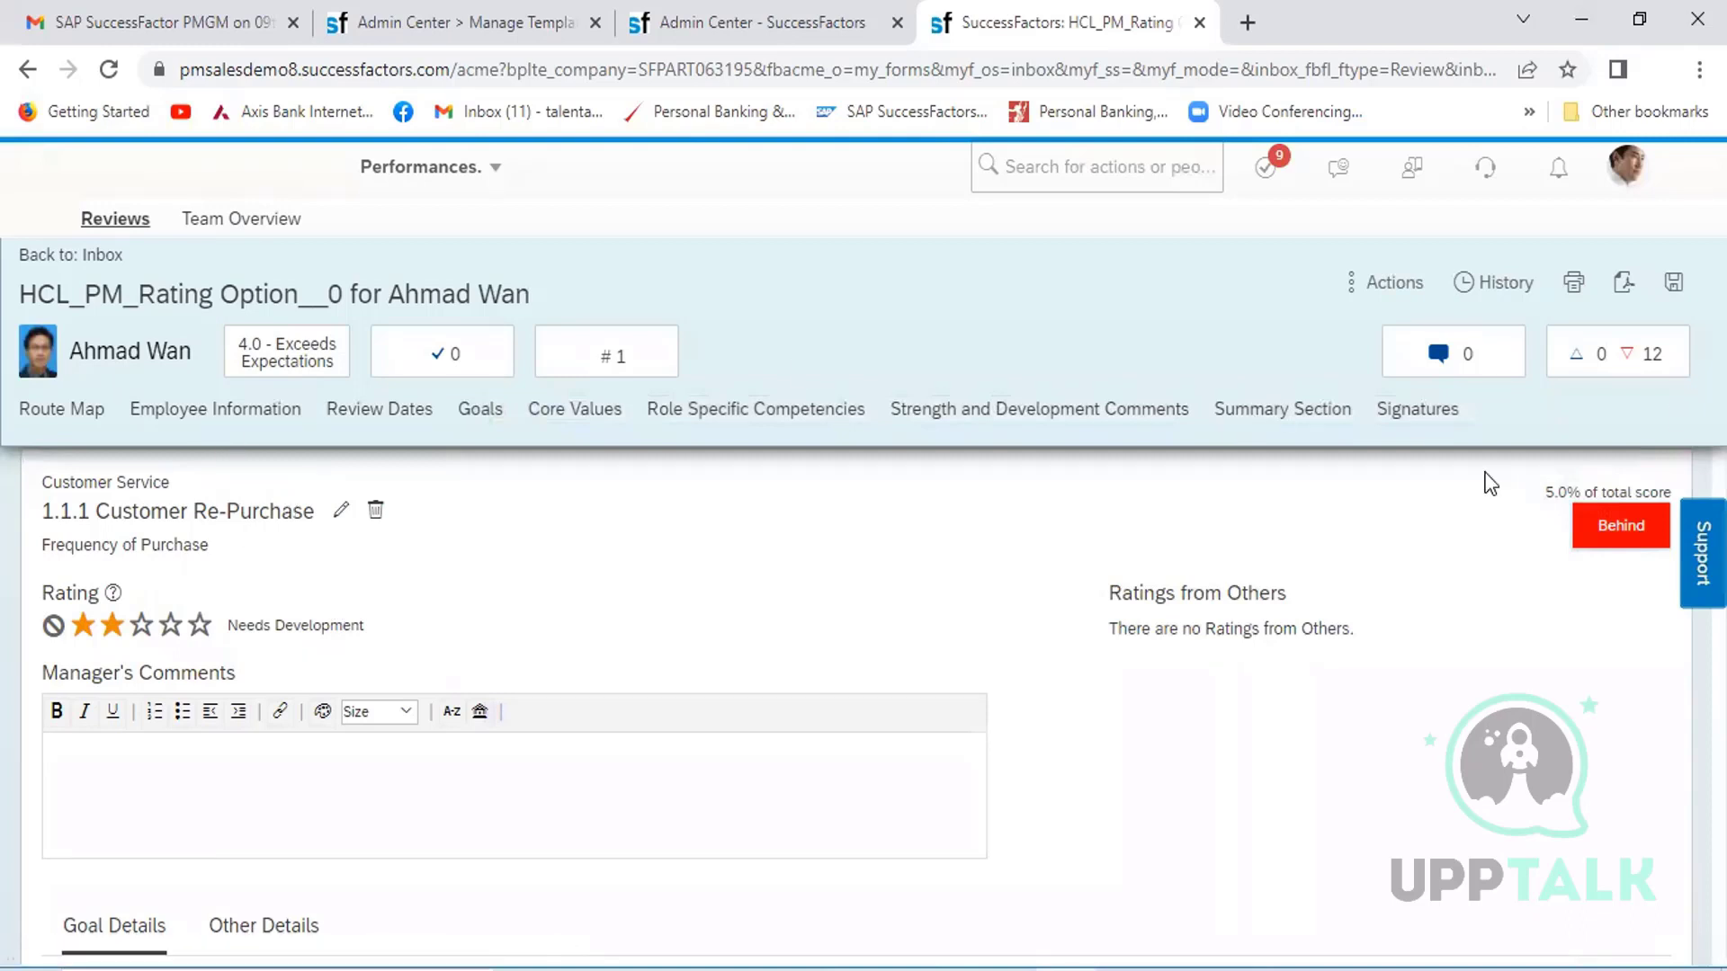
{"action": "scroll", "coordinate": [1452, 629], "scroll_direction": "up", "scroll_amount": 10}
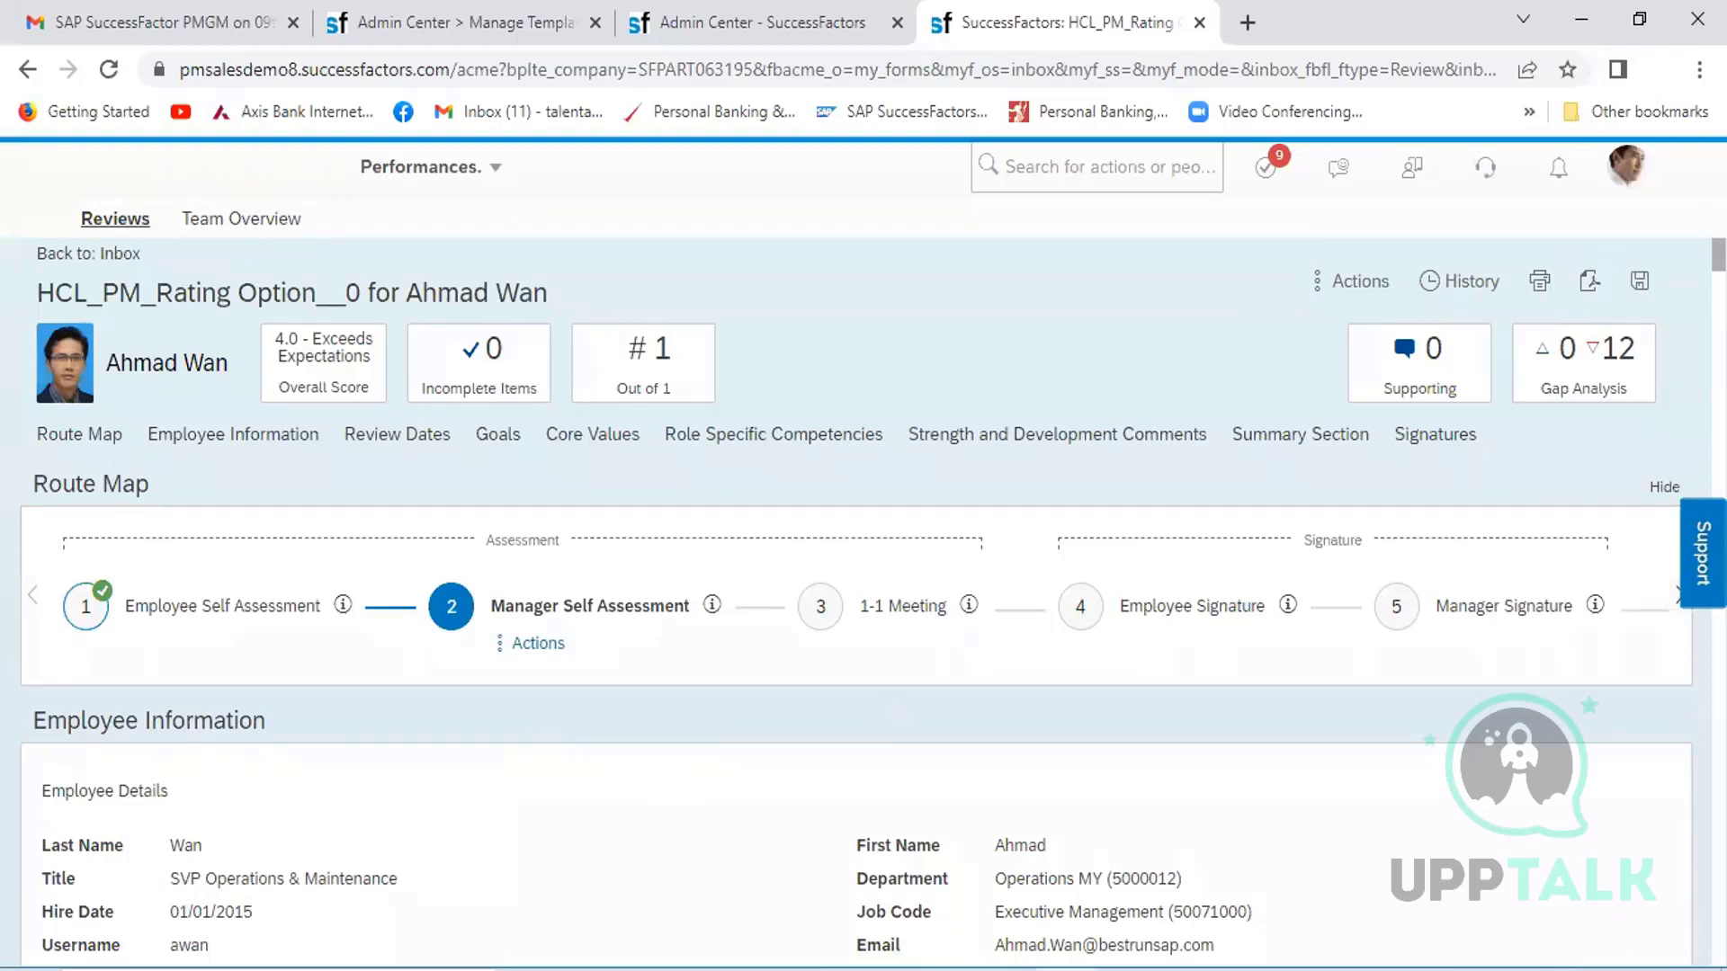
{"action": "scroll", "coordinate": [856, 706], "scroll_direction": "down", "scroll_amount": 7}
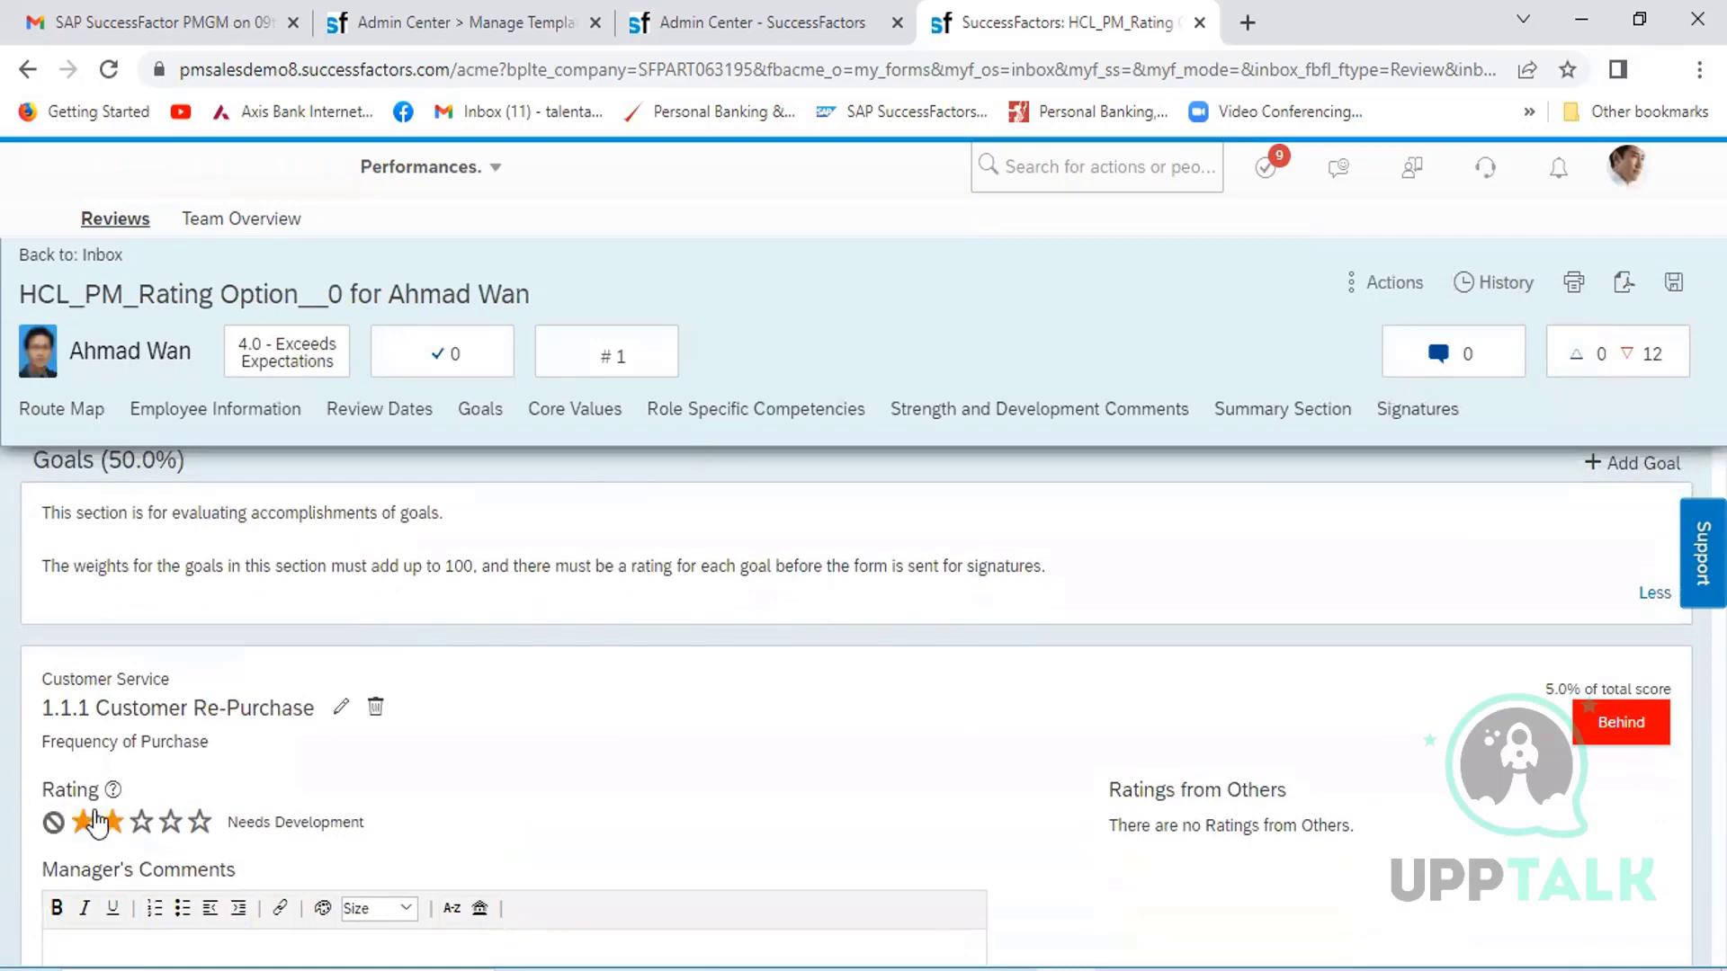
{"action": "left_click", "coordinate": [99, 820]}
- Leave the HCL_PM_Rating Option__0 template without saving its pending changes and return to the performance review templates list in Manage Templates
{"action": "left_click", "coordinate": [449, 28]}
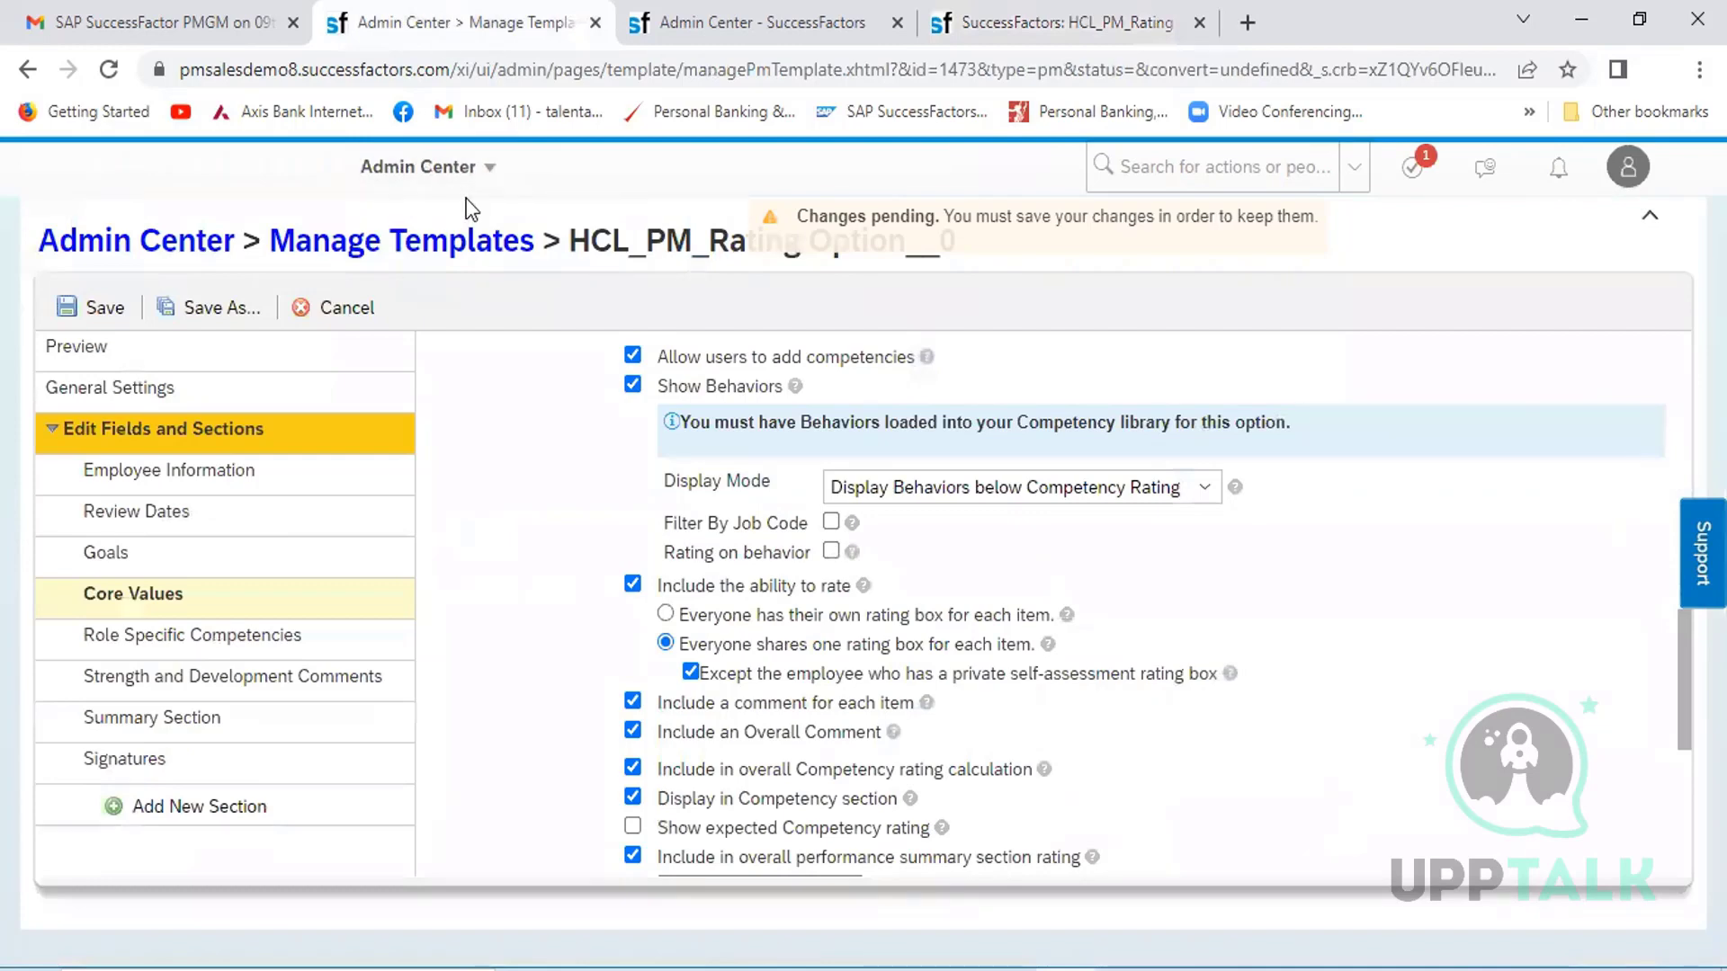
{"action": "left_click", "coordinate": [404, 241]}
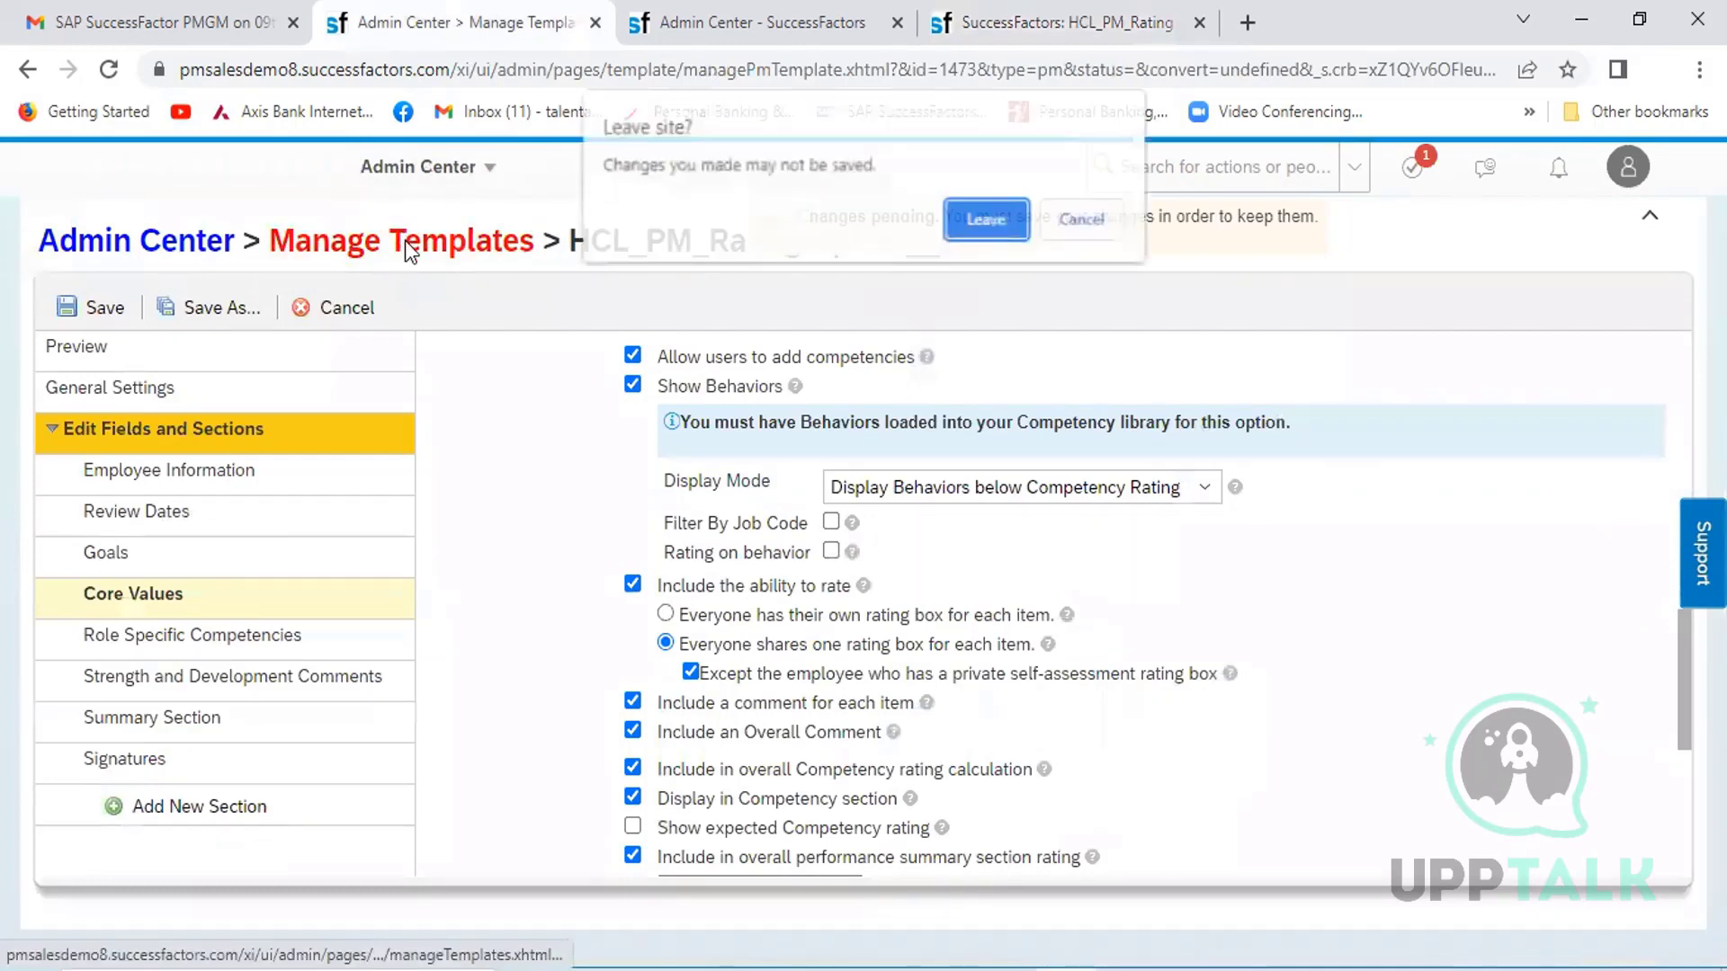
{"action": "left_click", "coordinate": [986, 219]}
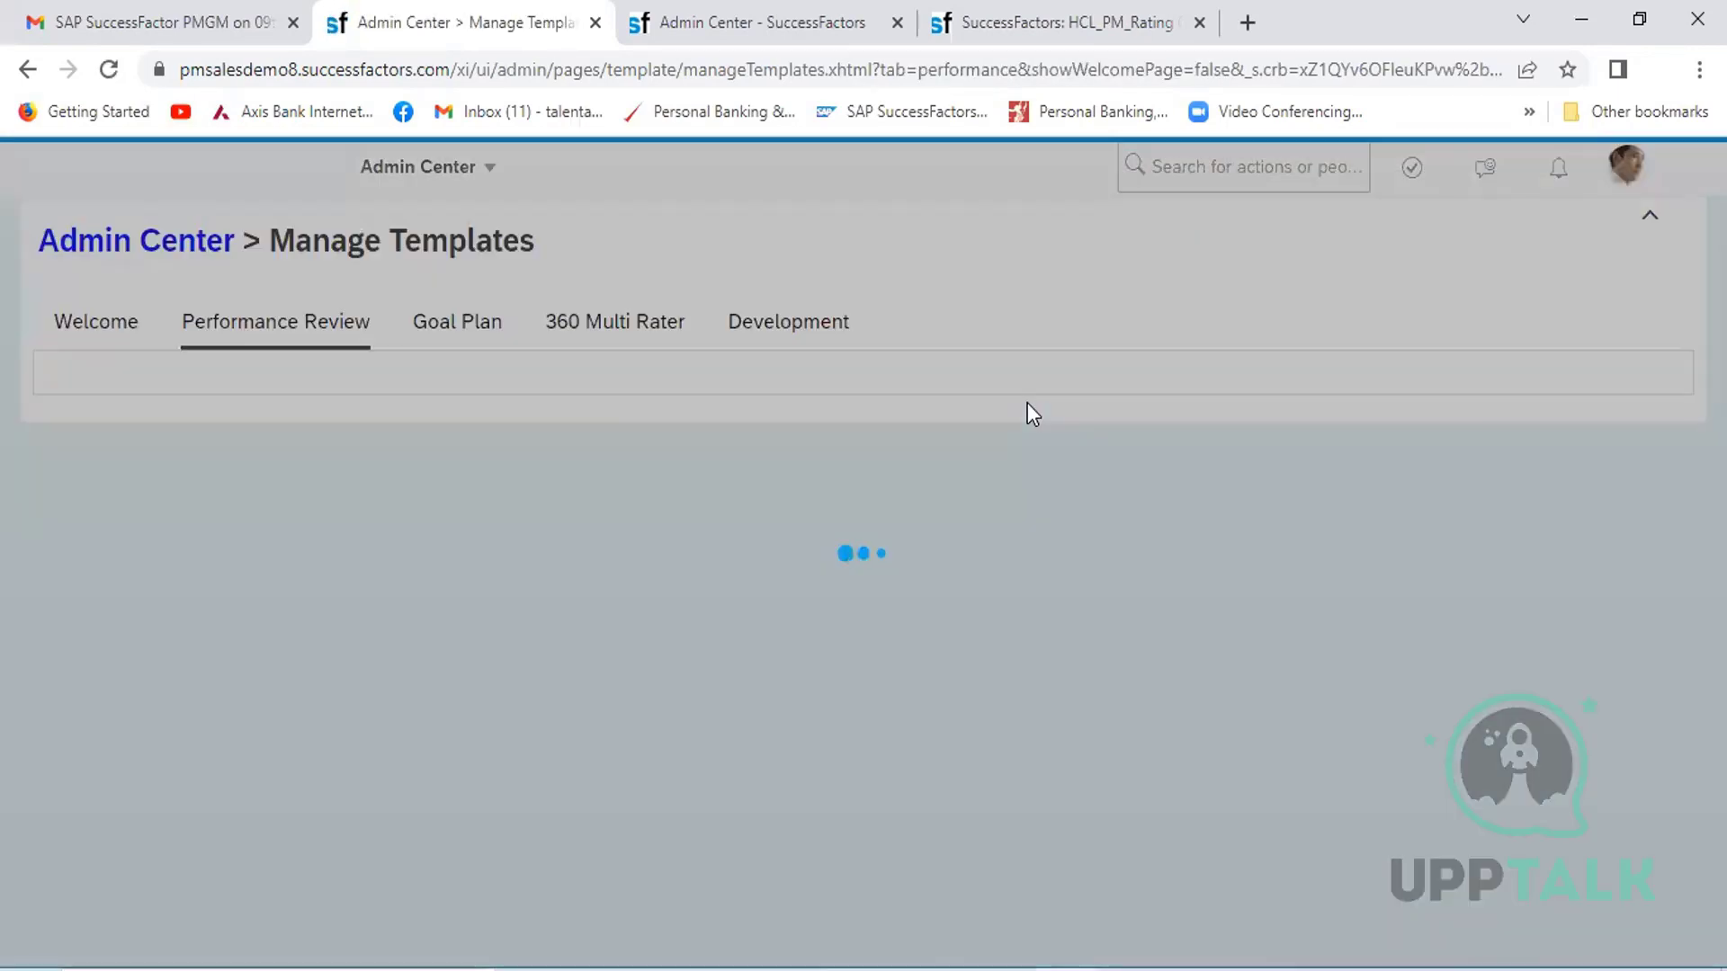
{"action": "scroll", "coordinate": [192, 875], "scroll_direction": "down", "scroll_amount": 1}
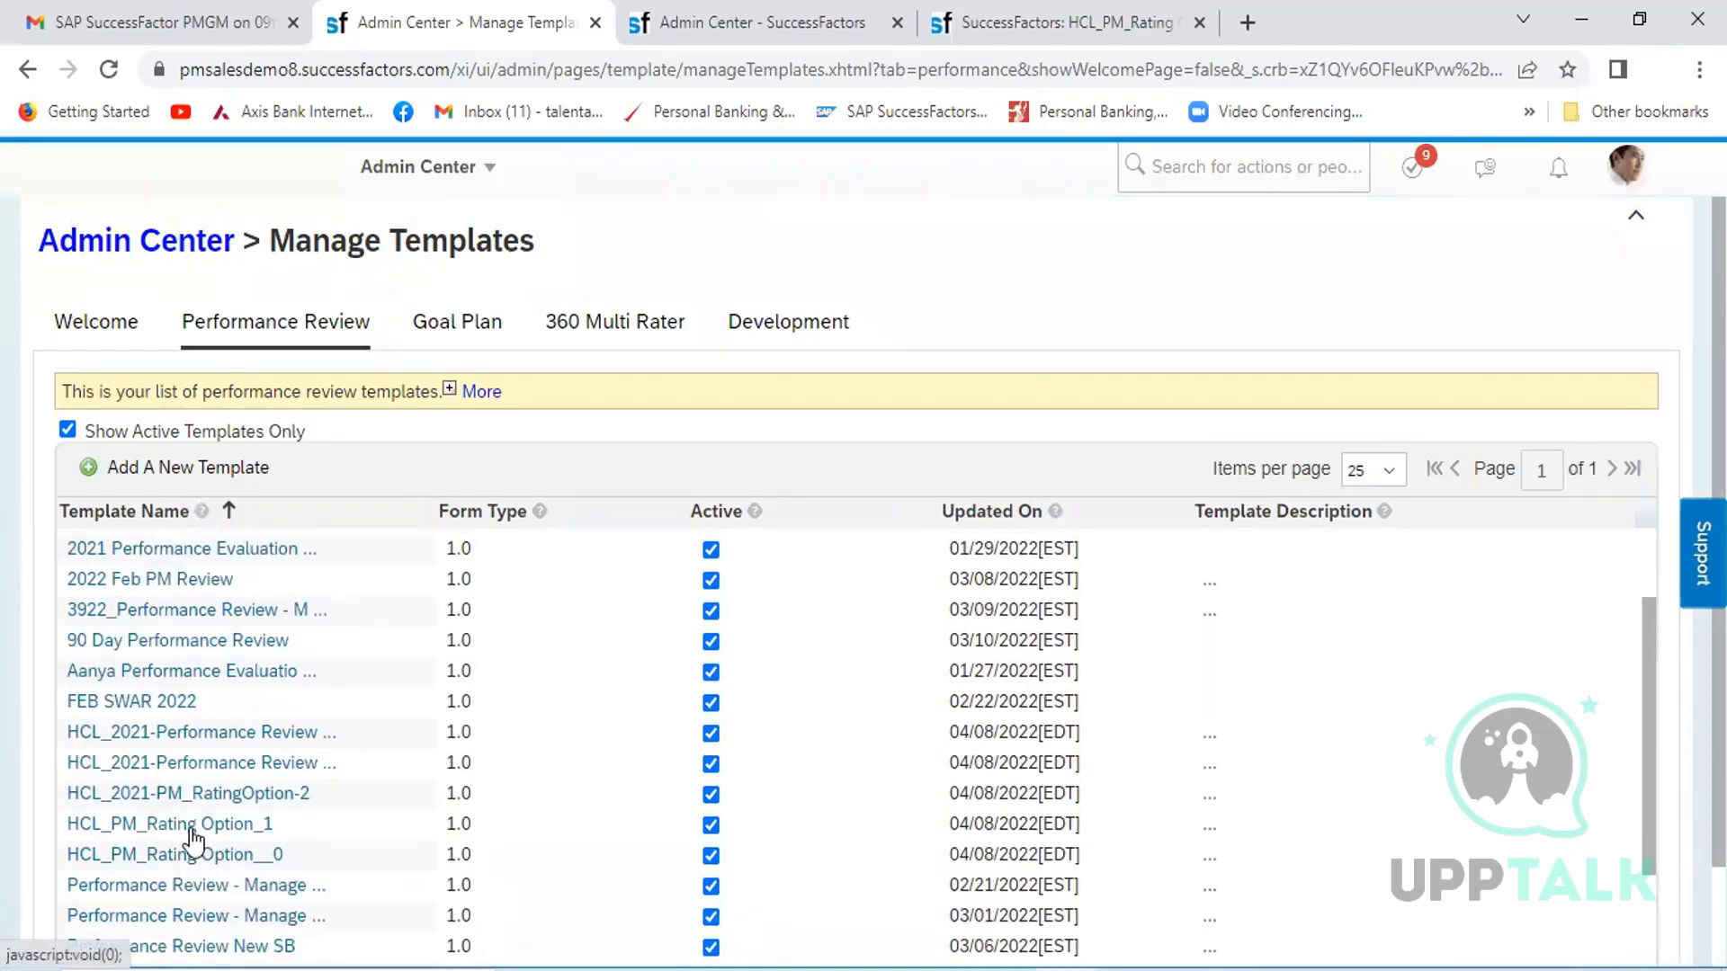
- Open the HCL_PM_Rating Option_1 performance review template and check its full name in the general settings
{"action": "left_click", "coordinate": [184, 837]}
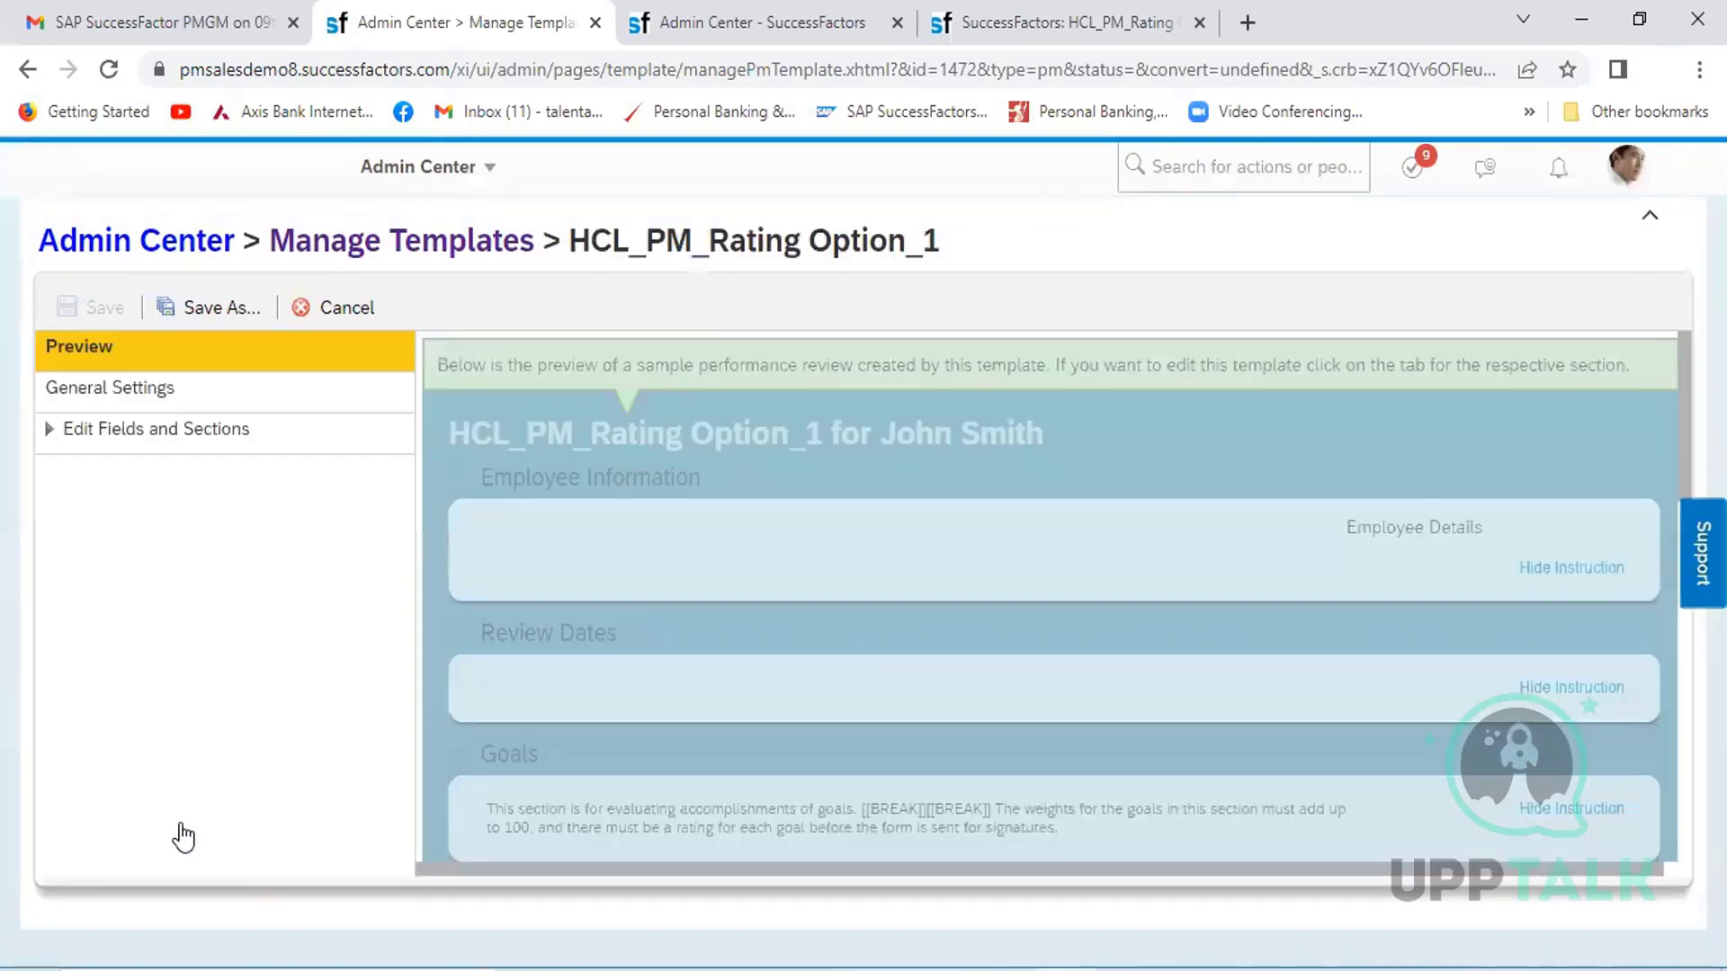
{"action": "left_click", "coordinate": [137, 396]}
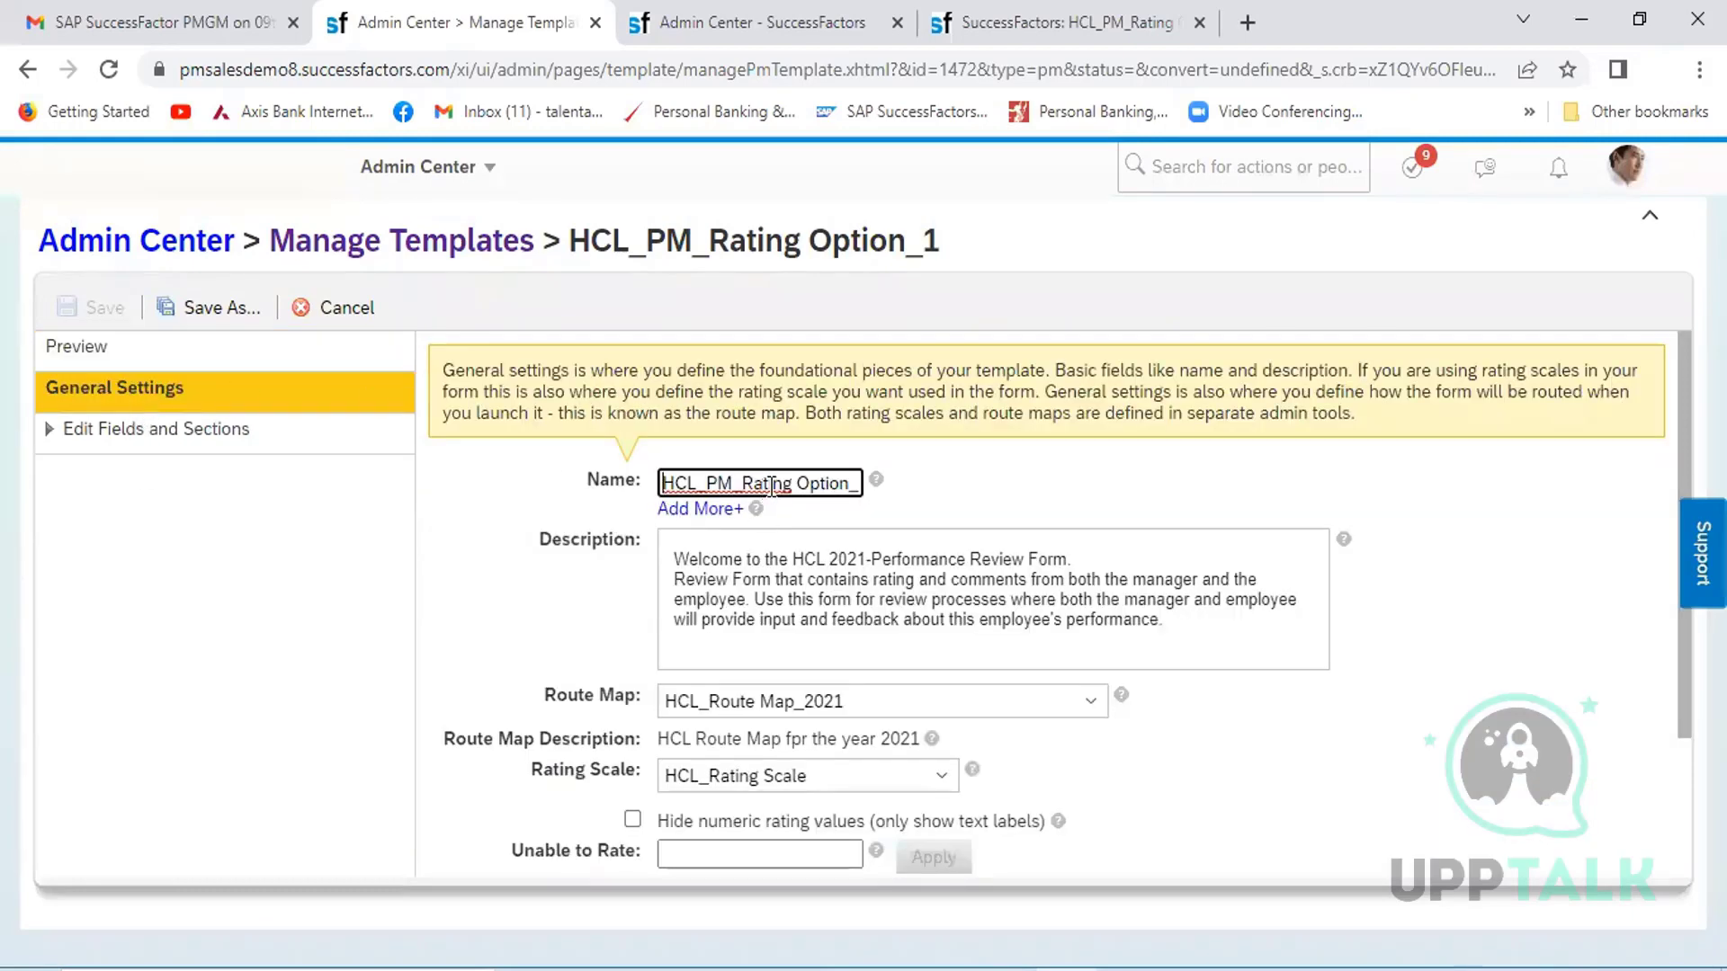
{"action": "key", "text": "Right"}
{"action": "key", "text": "Right"}
{"action": "key", "text": "Right"}
{"action": "key", "text": "Right"}
{"action": "key", "text": "Right"}
{"action": "key", "text": "Right"}
{"action": "key", "text": "Right"}
{"action": "key", "text": "Right"}
{"action": "key", "text": "Right"}
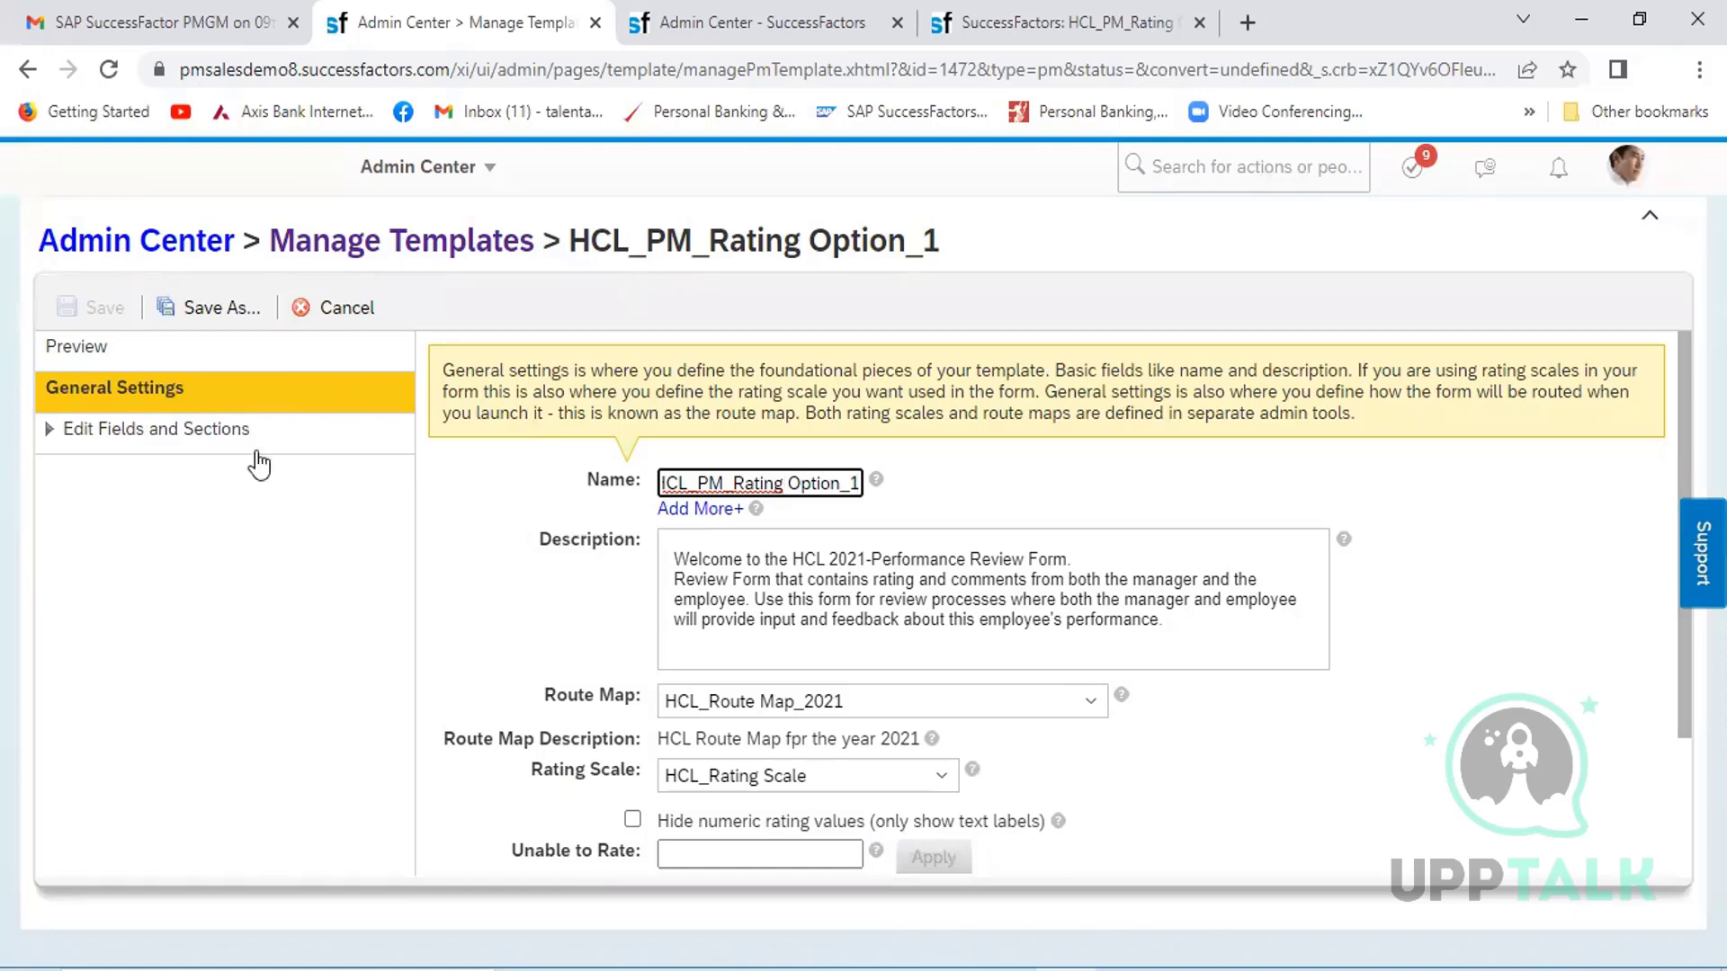
- Examine the advanced rating options of the Goals section in the HCL_PM_Rating Option_1 template
{"action": "left_click", "coordinate": [209, 440]}
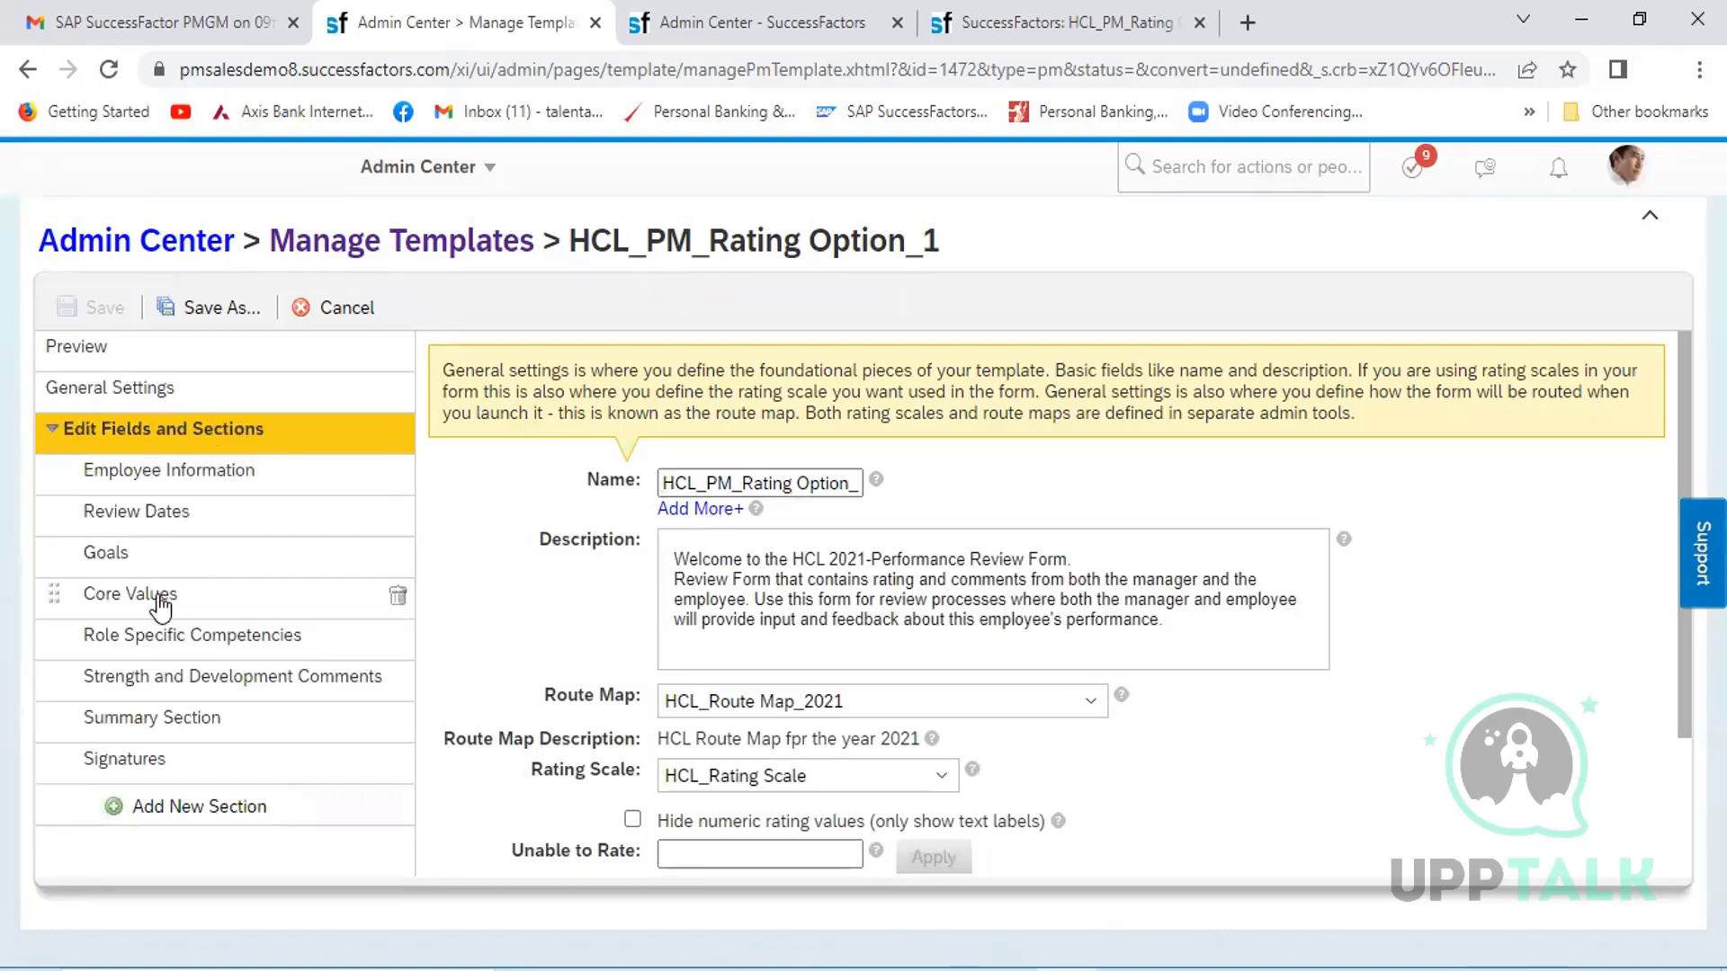
{"action": "left_click", "coordinate": [137, 563]}
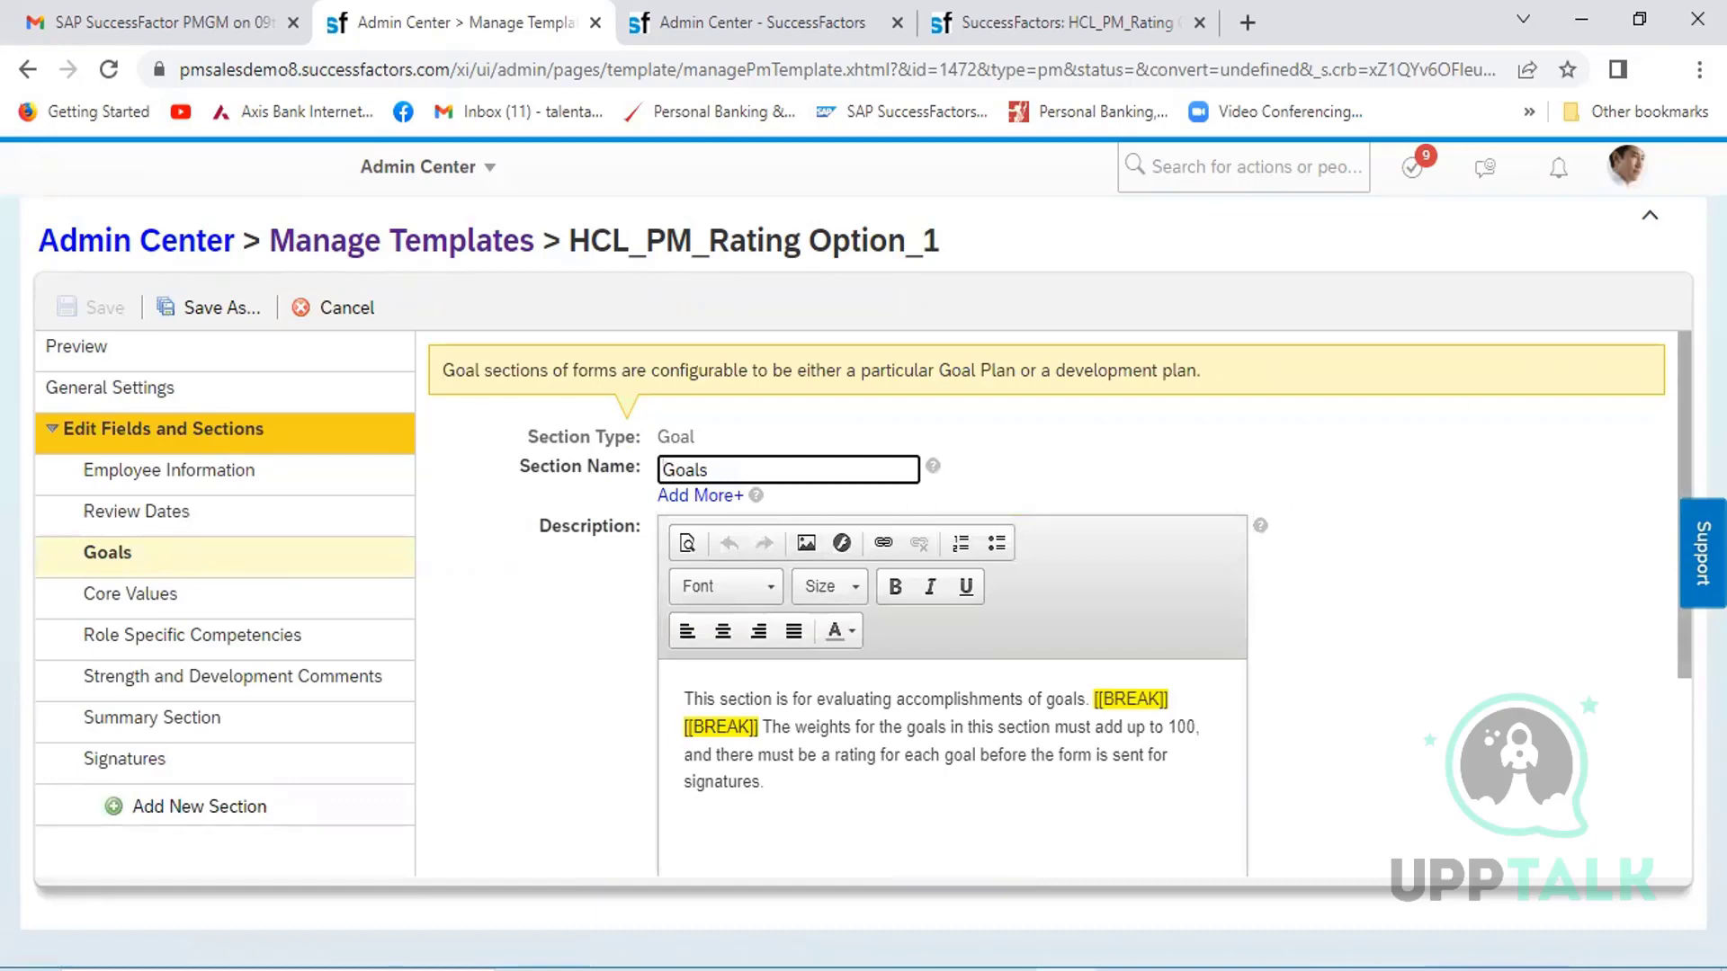
{"action": "scroll", "coordinate": [1043, 602], "scroll_direction": "down", "scroll_amount": 3}
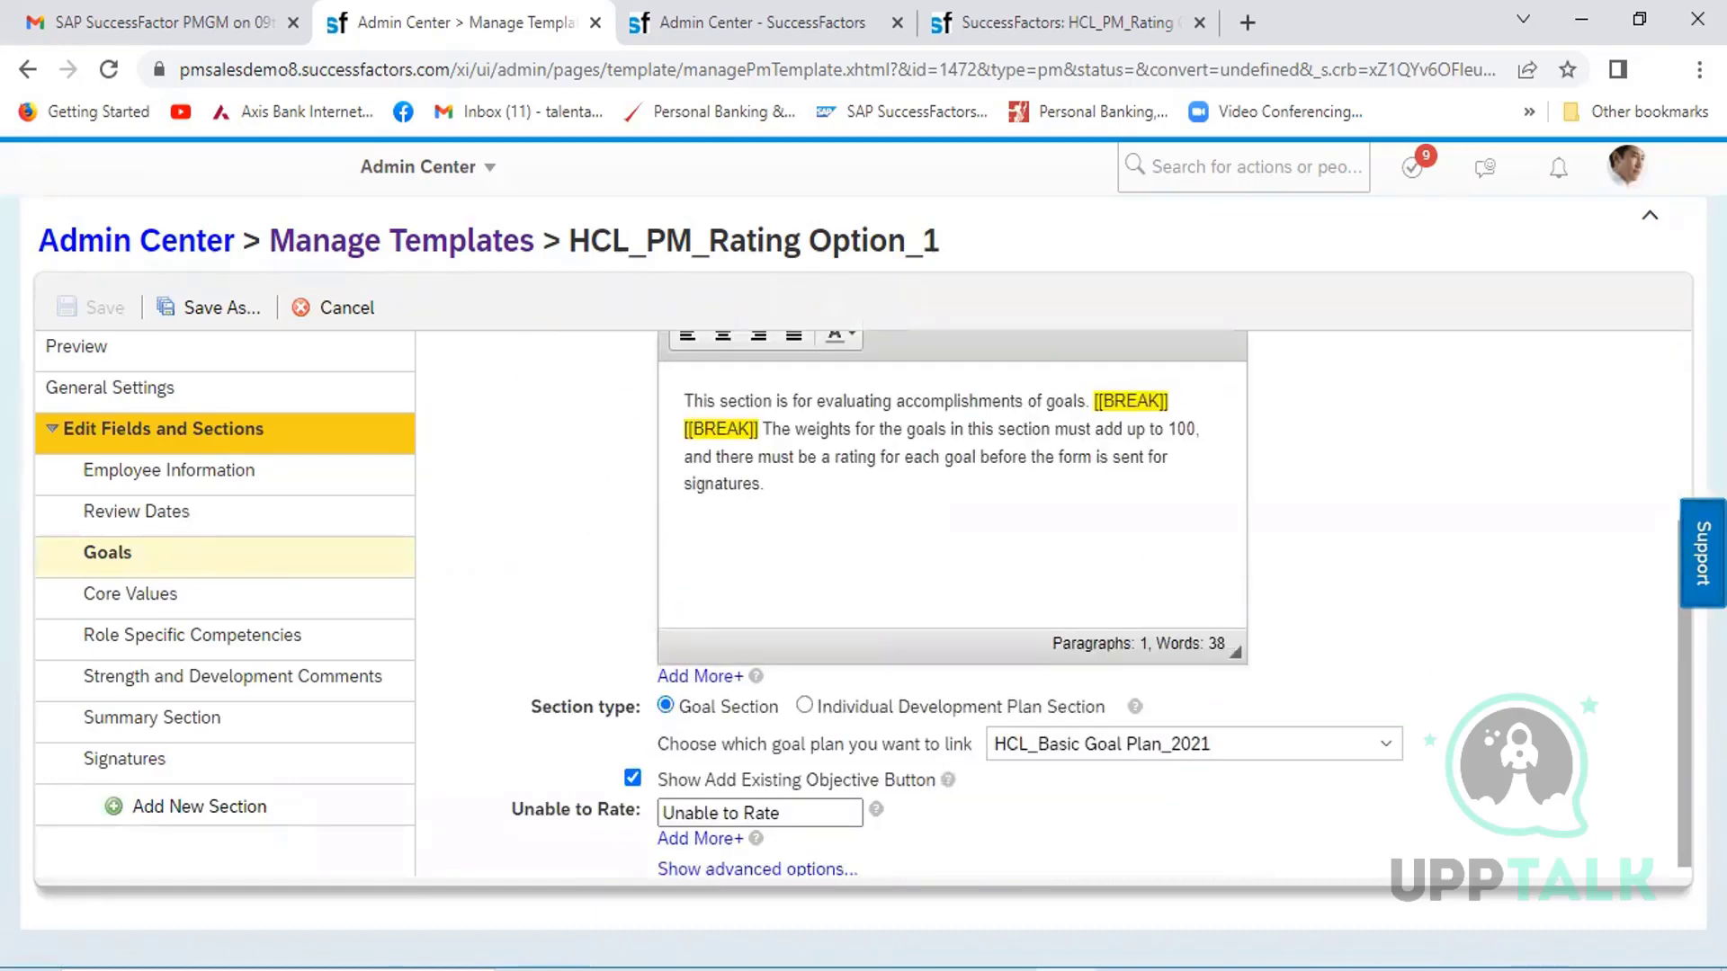
{"action": "left_click", "coordinate": [1010, 855]}
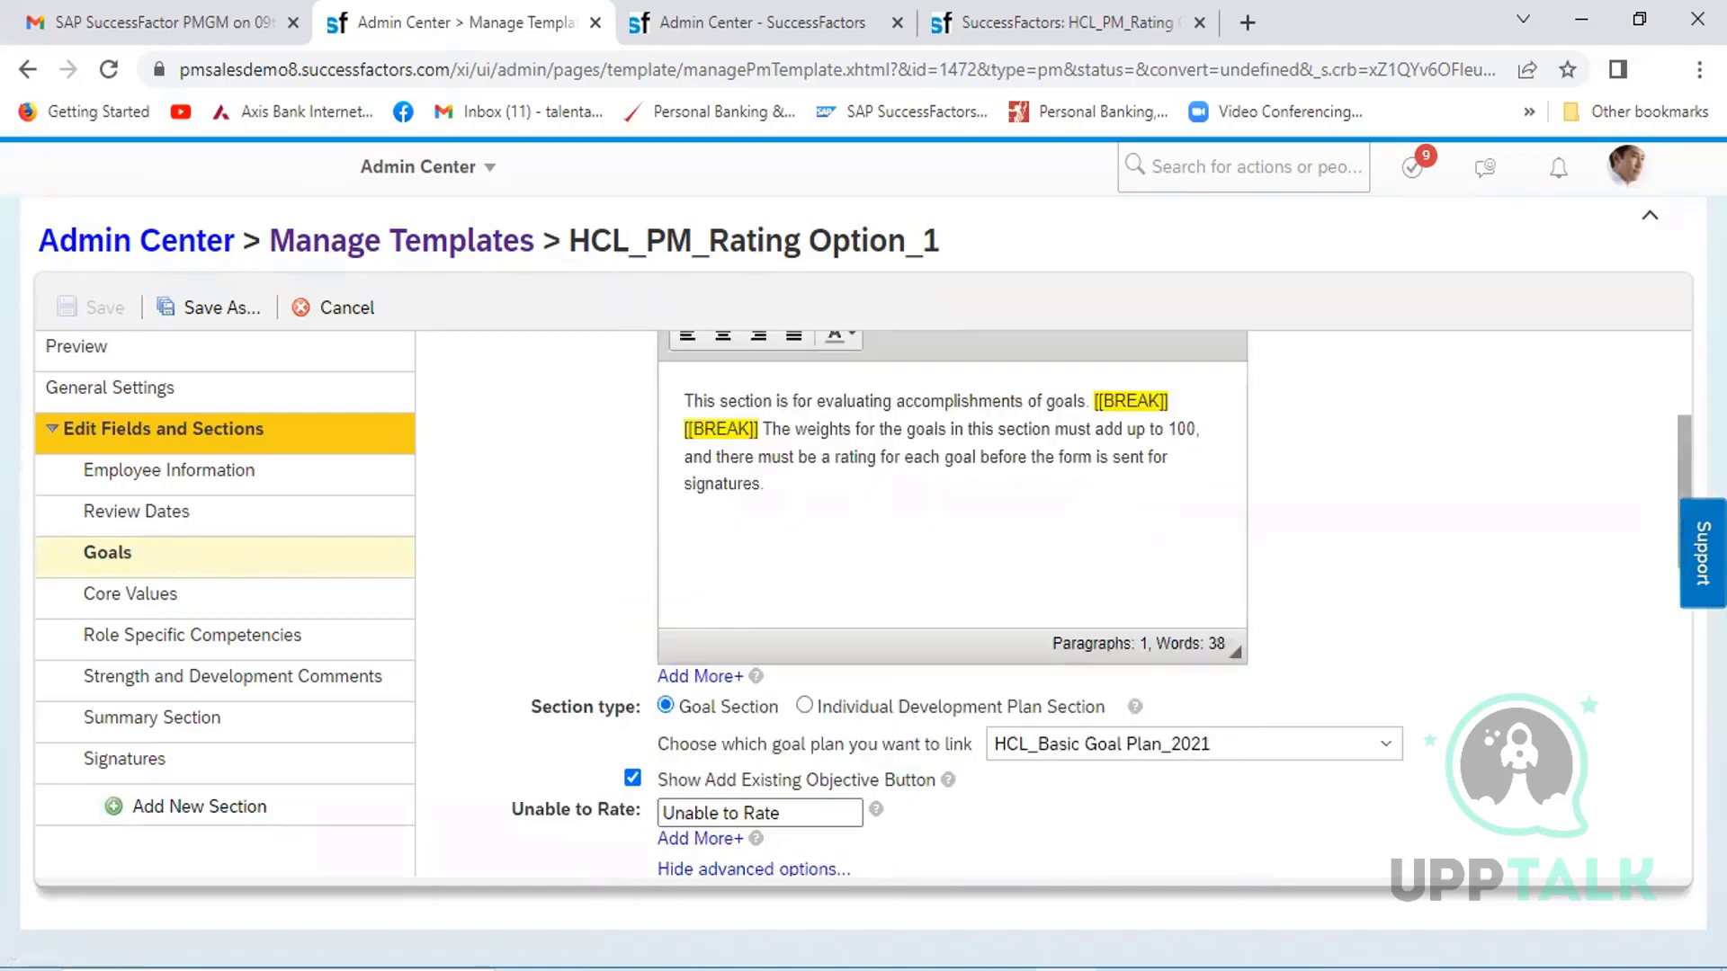
{"action": "scroll", "coordinate": [1043, 602], "scroll_direction": "down", "scroll_amount": 4}
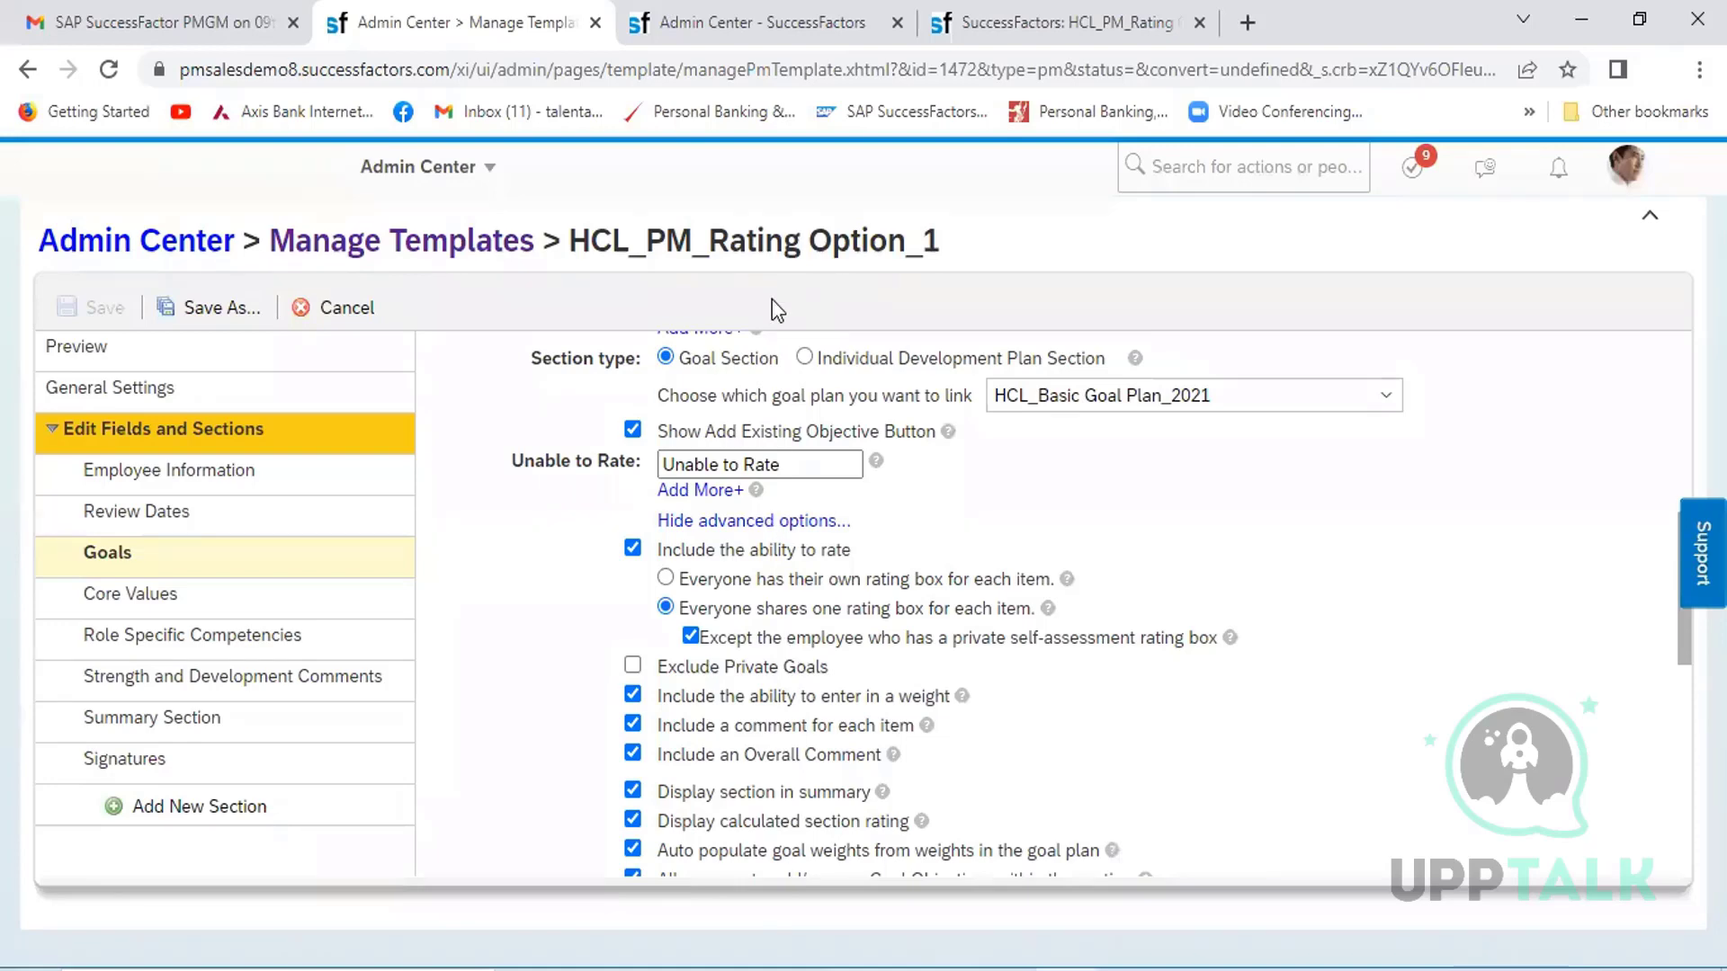
- Check which Performance Management form templates are available for selection in Launch Forms
{"action": "left_click", "coordinate": [744, 22]}
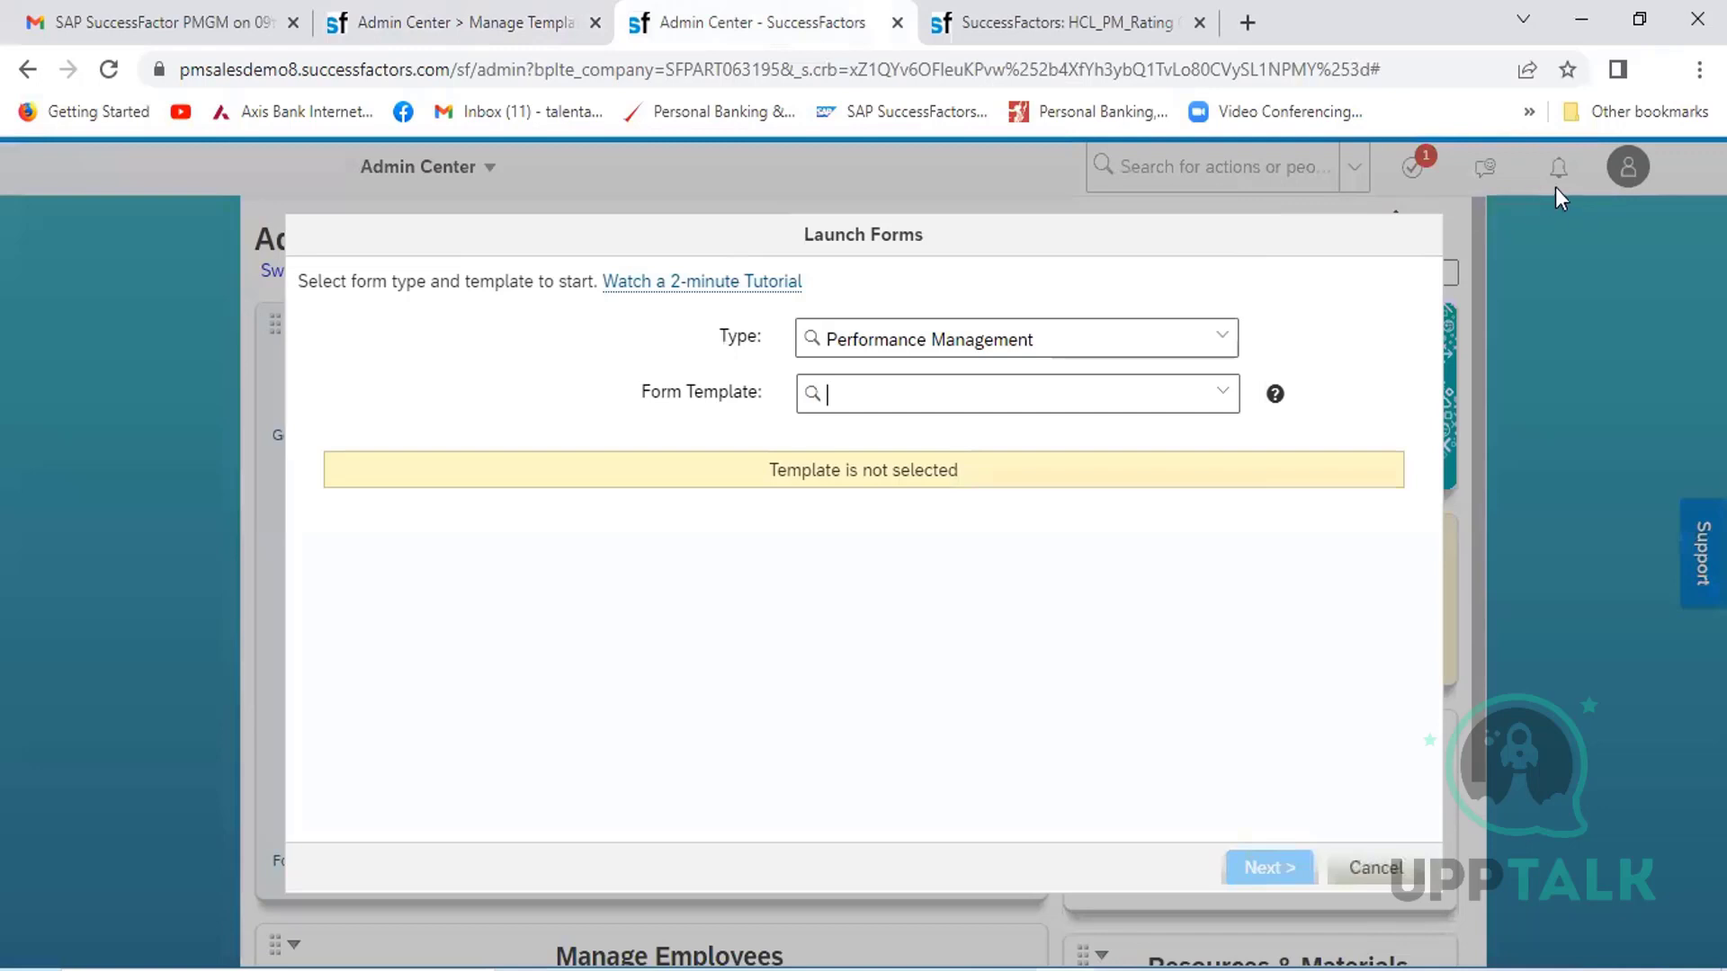
{"action": "left_click", "coordinate": [1096, 27]}
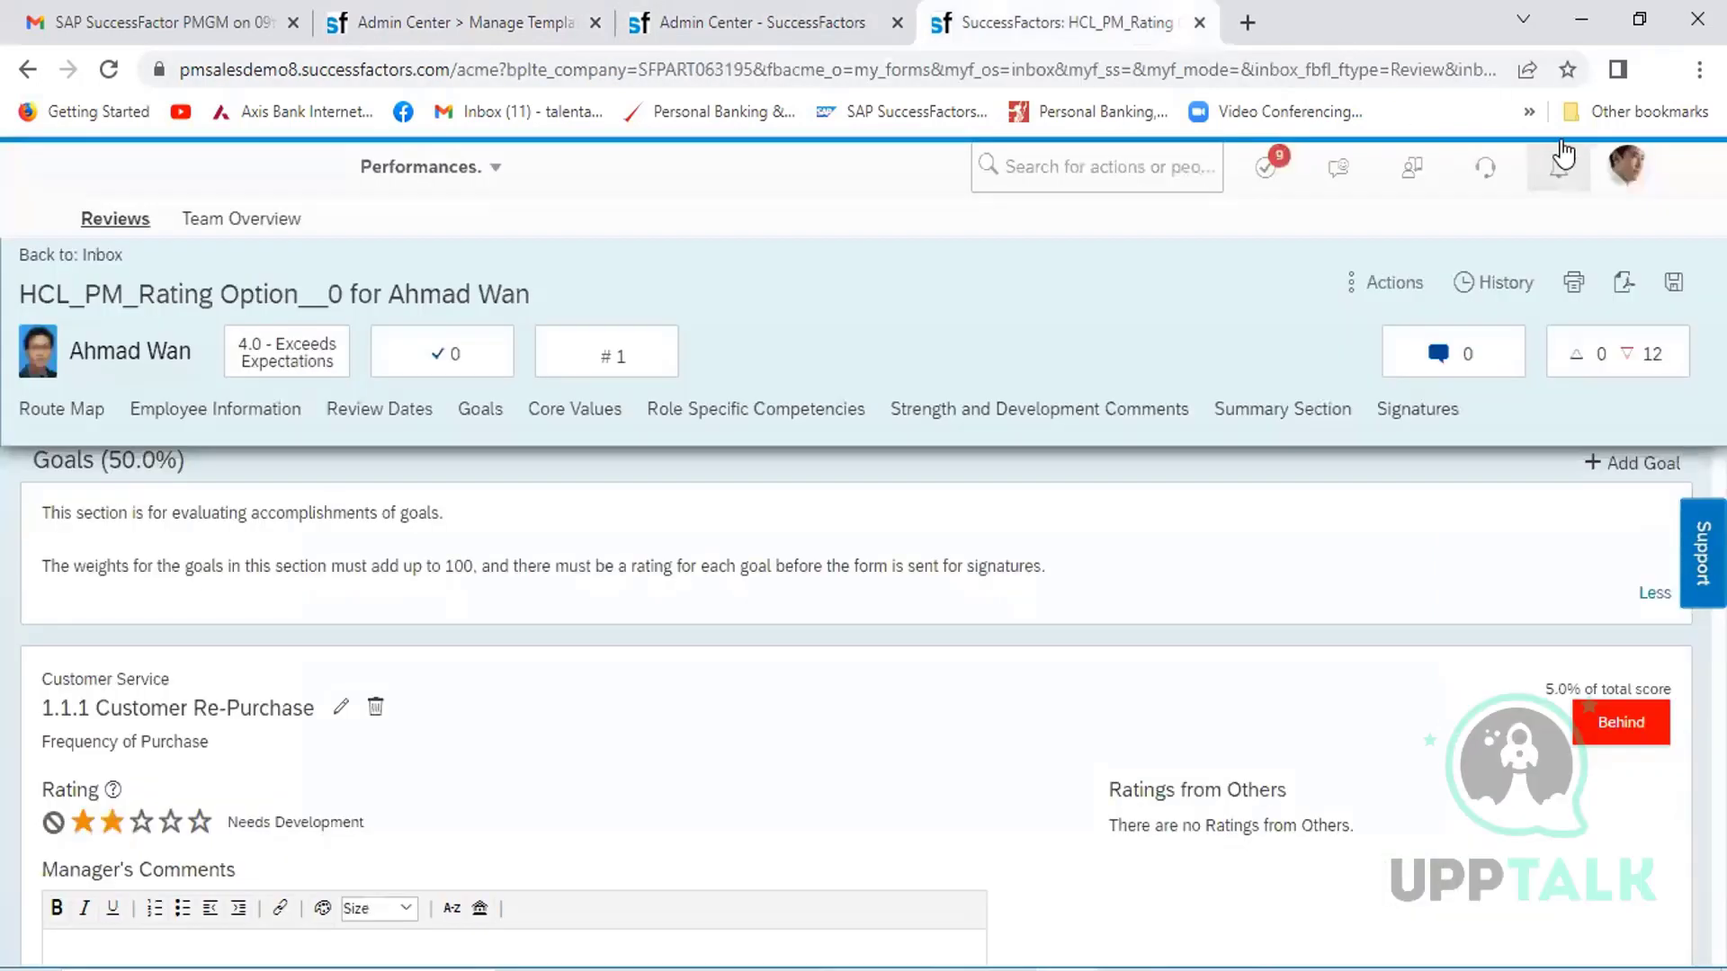
{"action": "left_click", "coordinate": [1626, 179]}
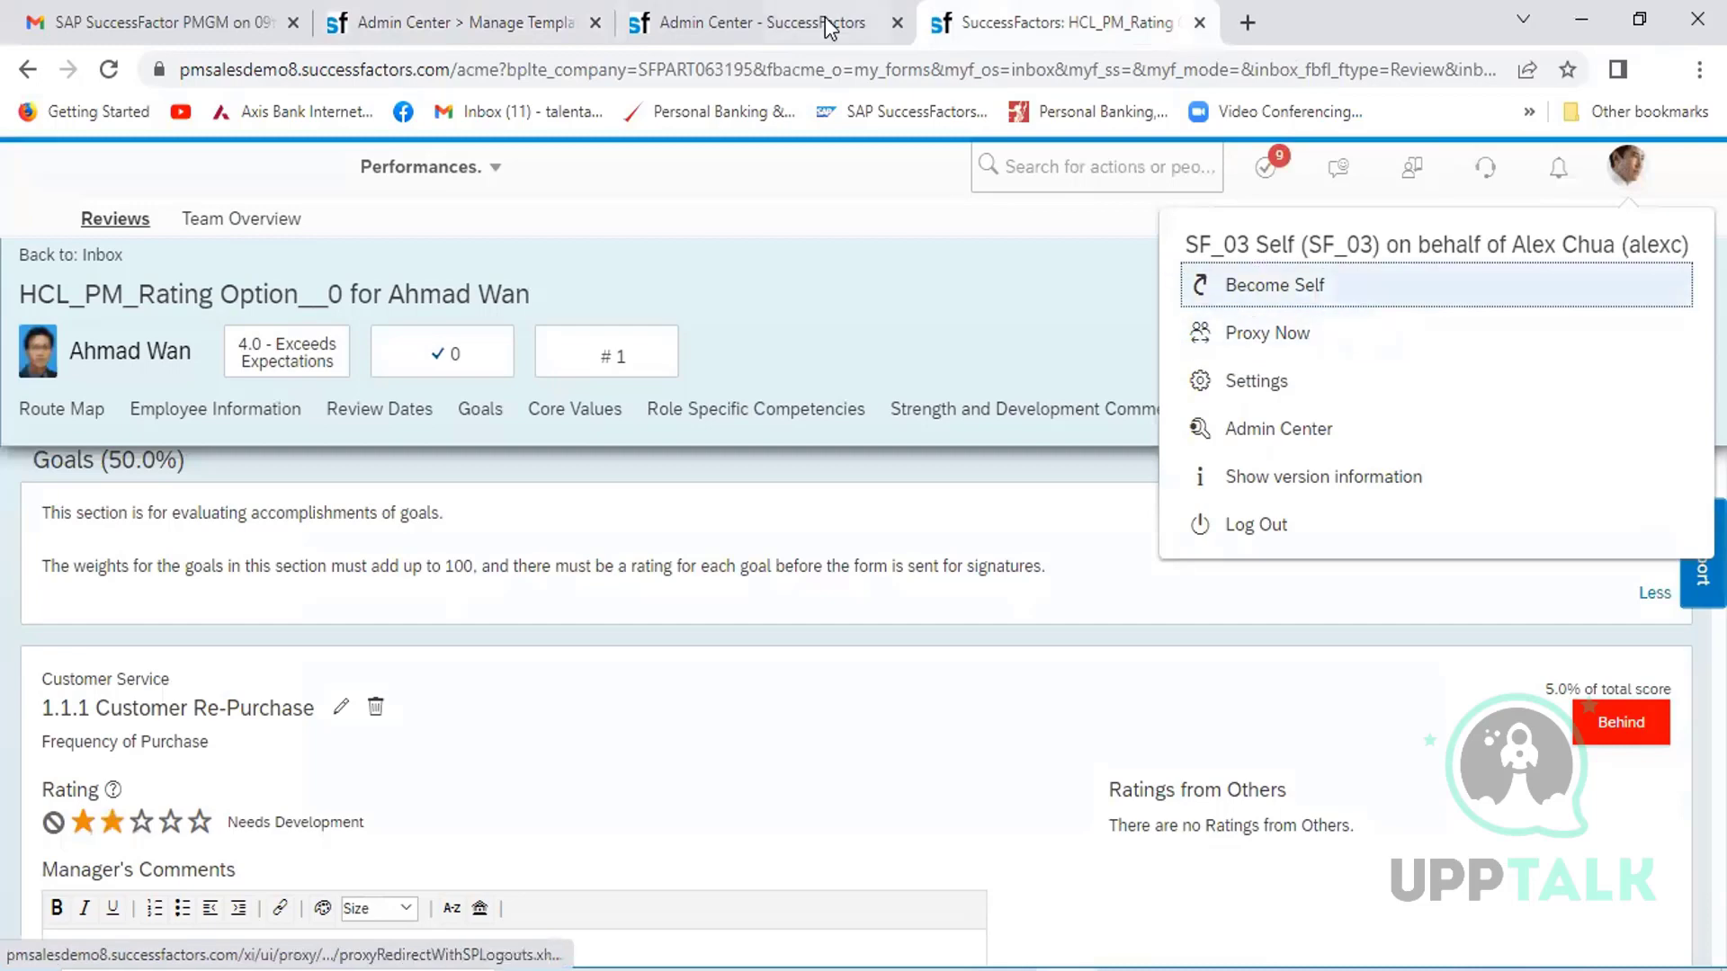
{"action": "left_click", "coordinate": [784, 28]}
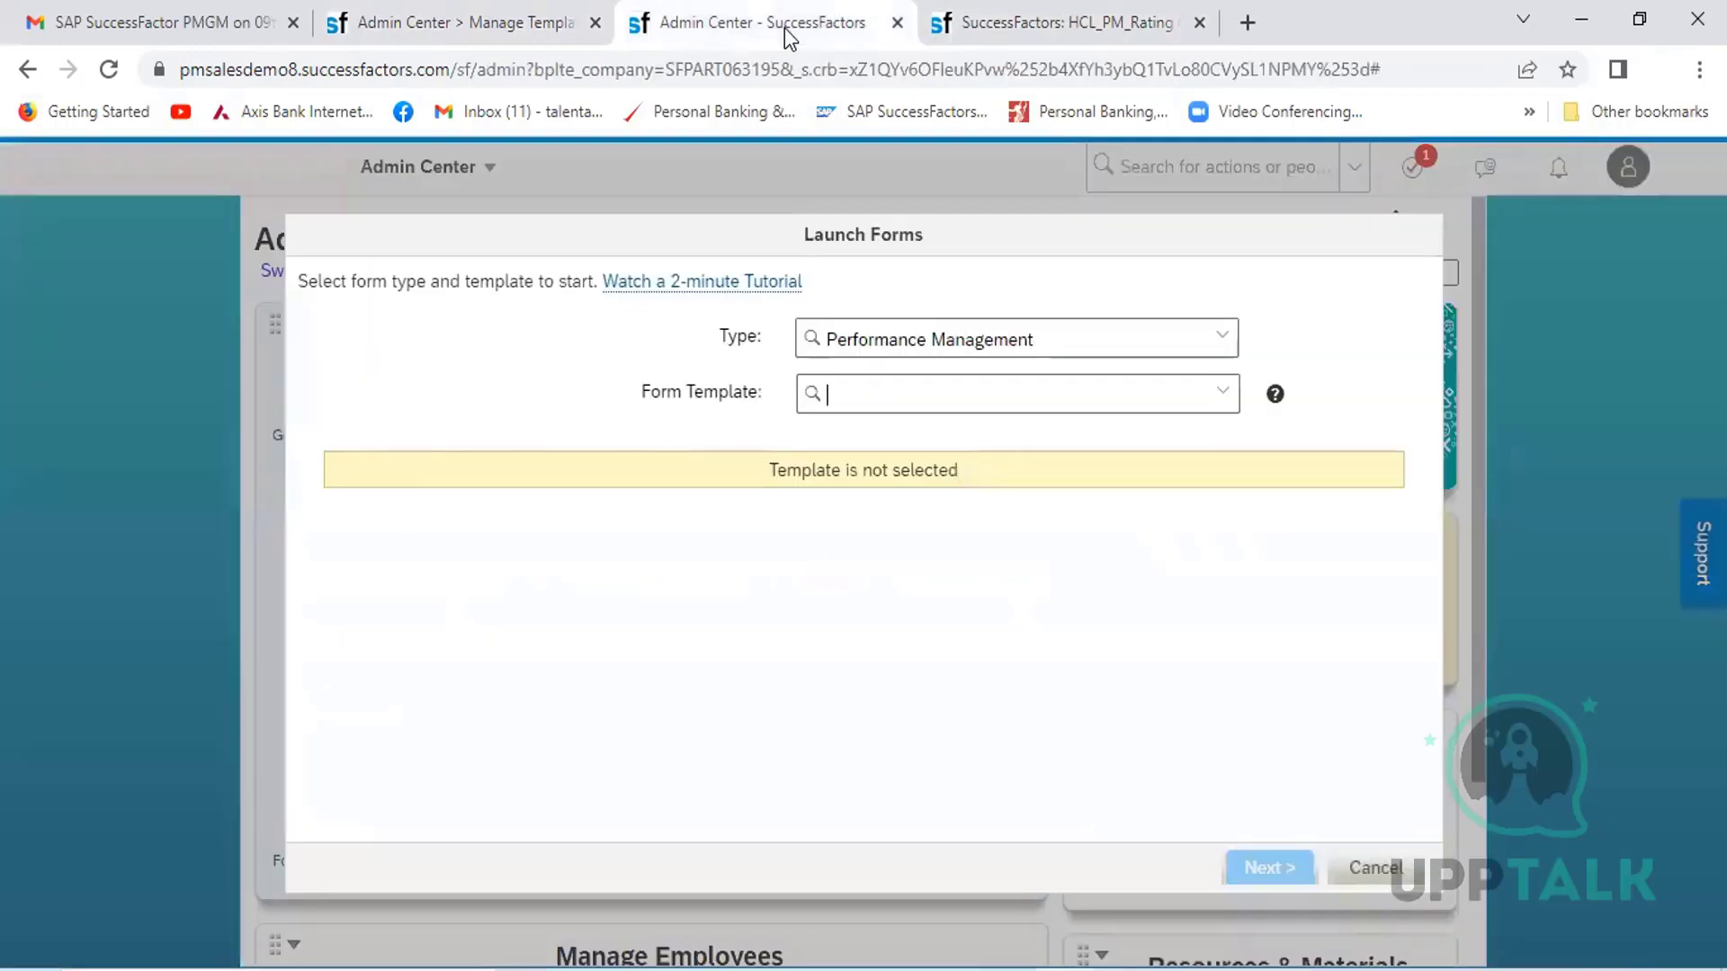
{"action": "left_click", "coordinate": [1223, 395]}
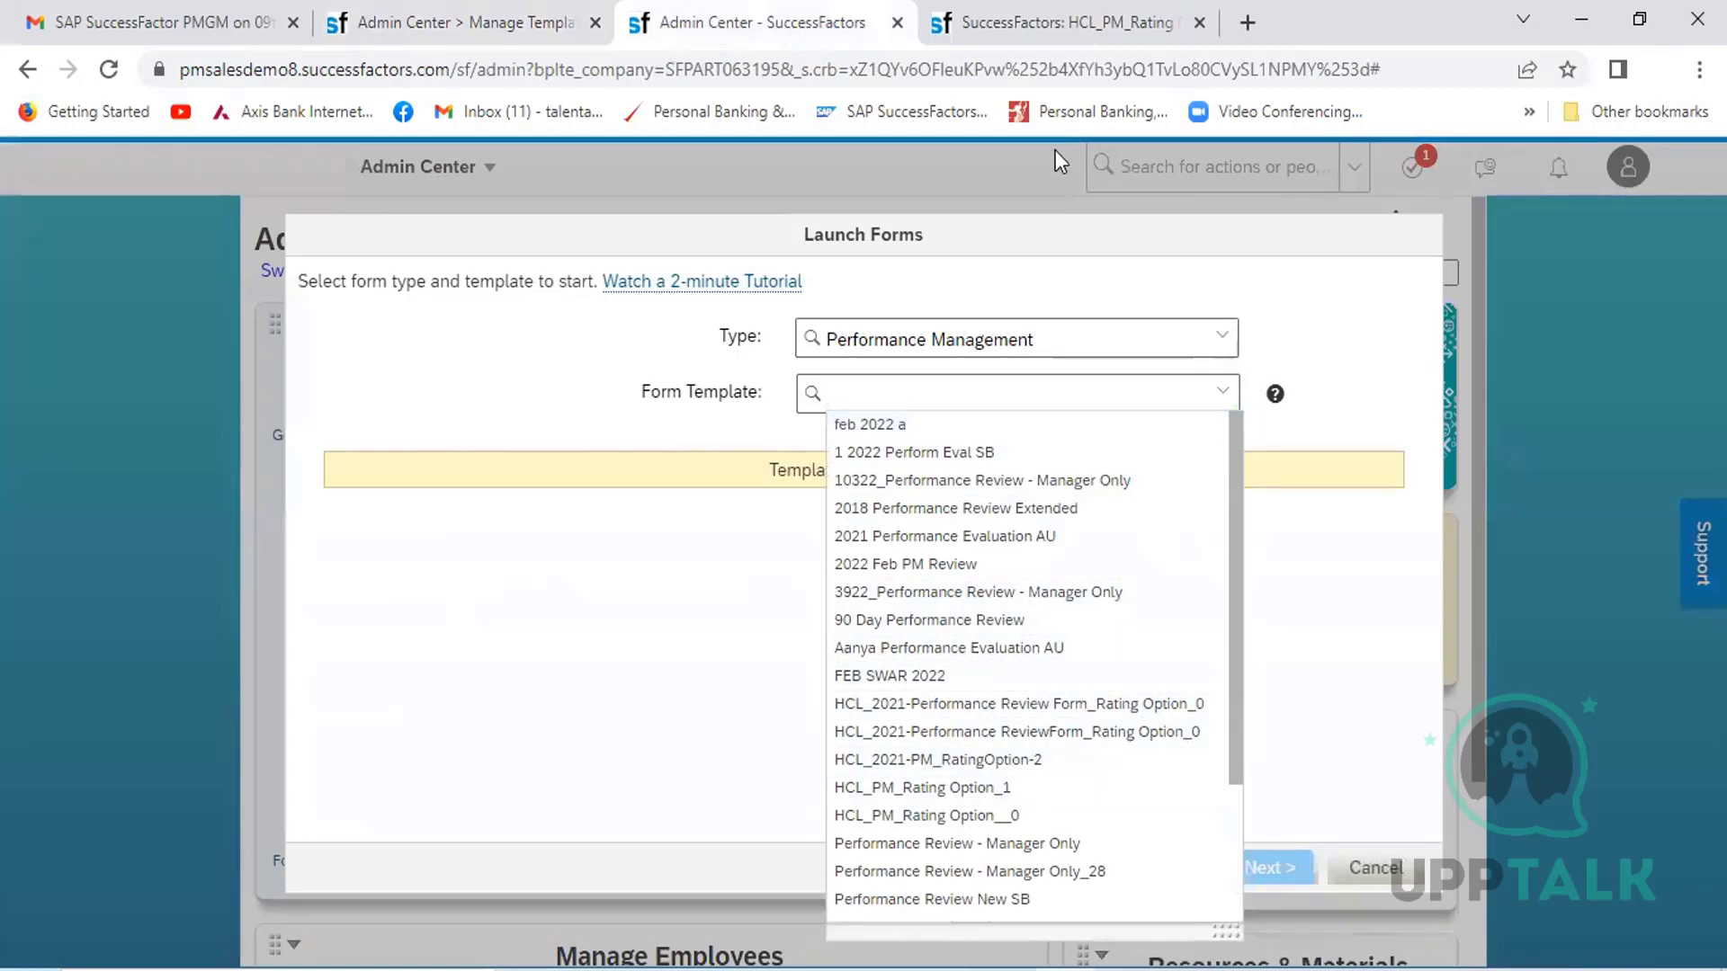
- Proxy as the employee from the open performance form by entering and selecting the employee's name as the target user
{"action": "left_click", "coordinate": [1091, 34]}
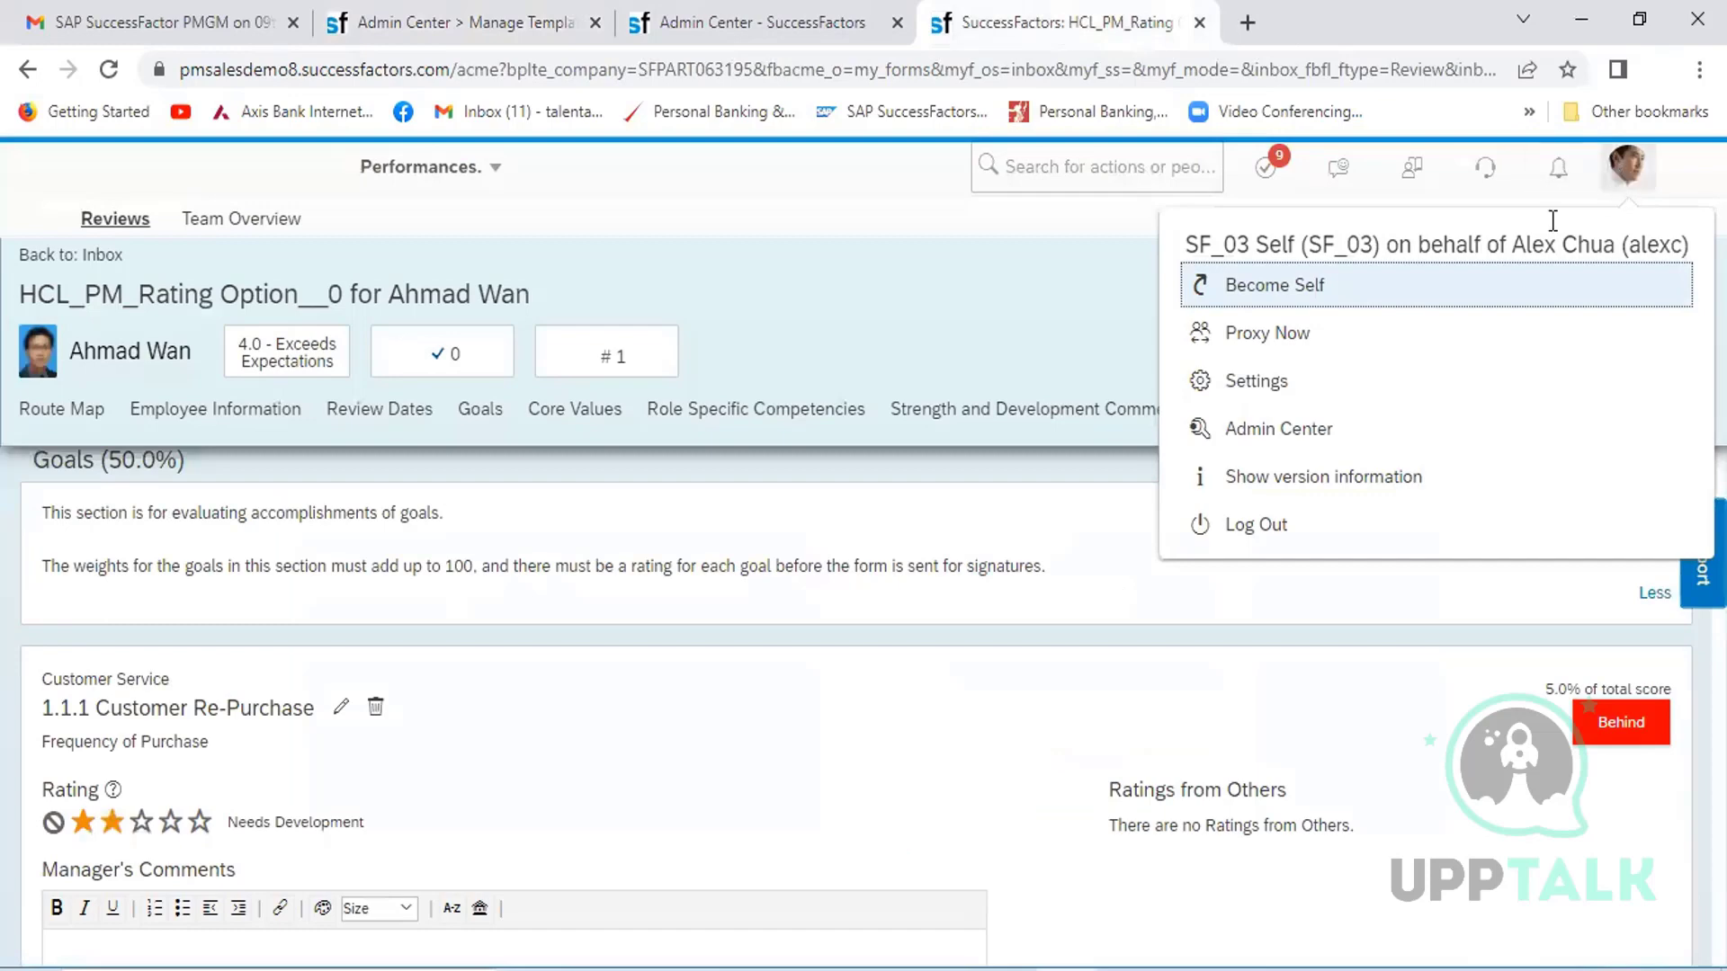
{"action": "left_click", "coordinate": [1277, 335]}
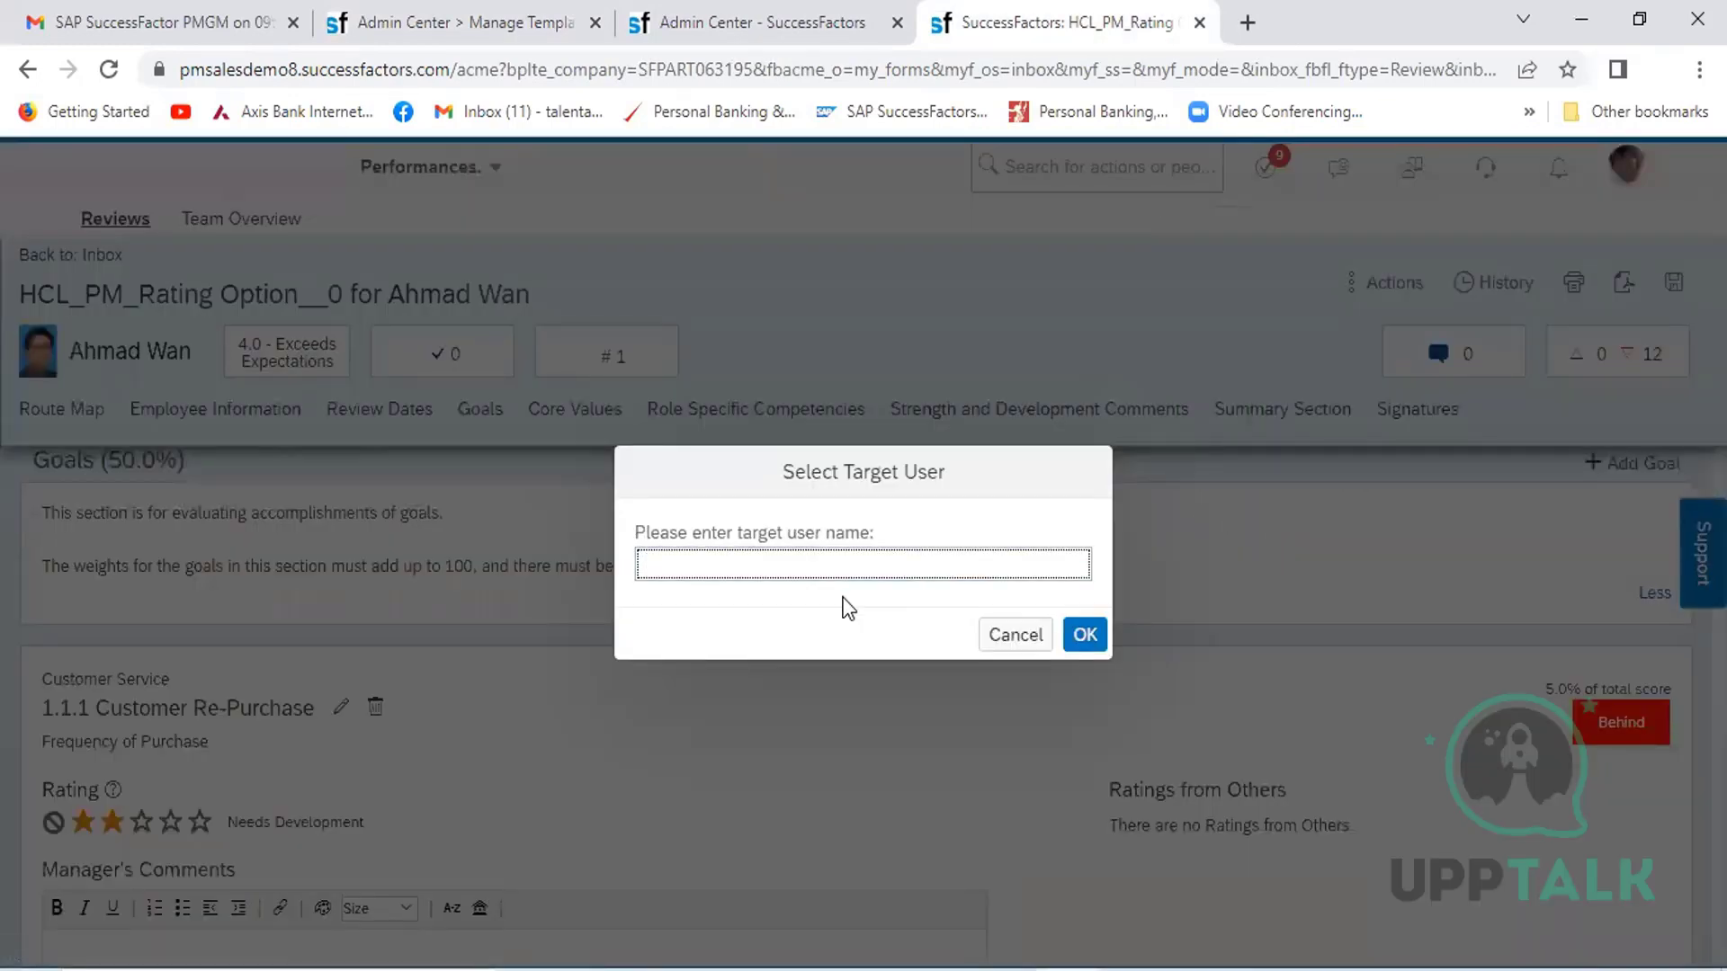
{"action": "type", "text": "Ahmad"}
{"action": "left_click", "coordinate": [795, 612]}
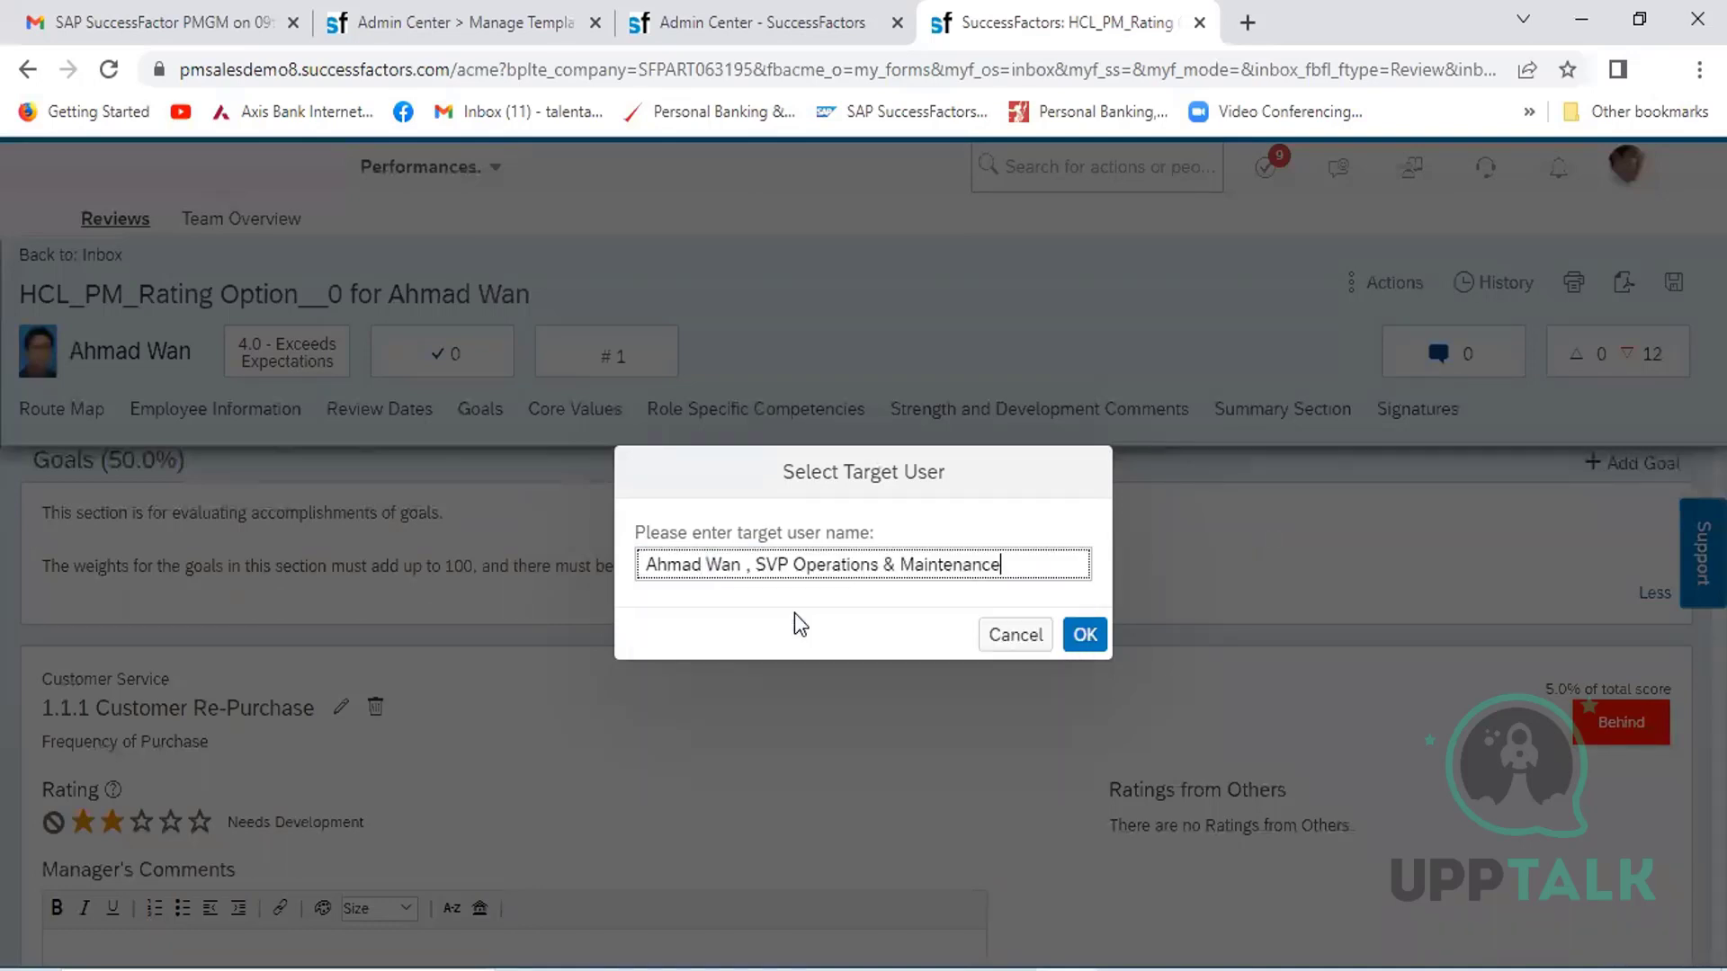
{"action": "left_click", "coordinate": [1084, 634]}
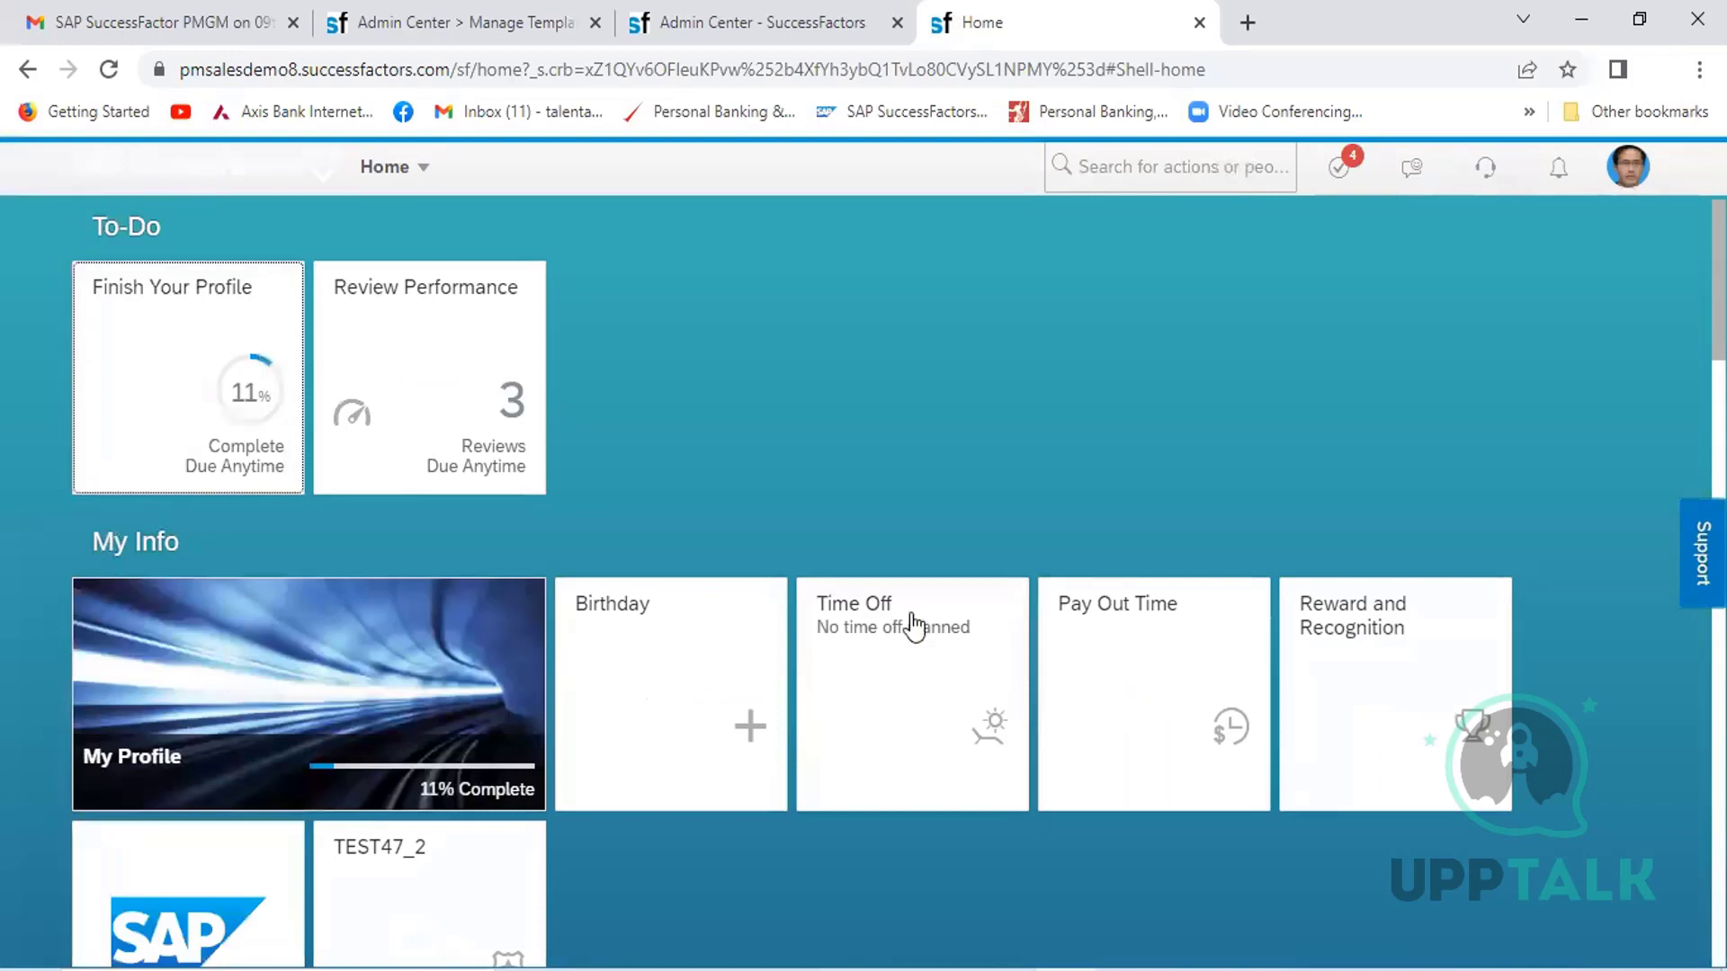
- Open the employee's HCL_PM_Rating Option_1 form from the Performances inbox
{"action": "left_click", "coordinate": [430, 176]}
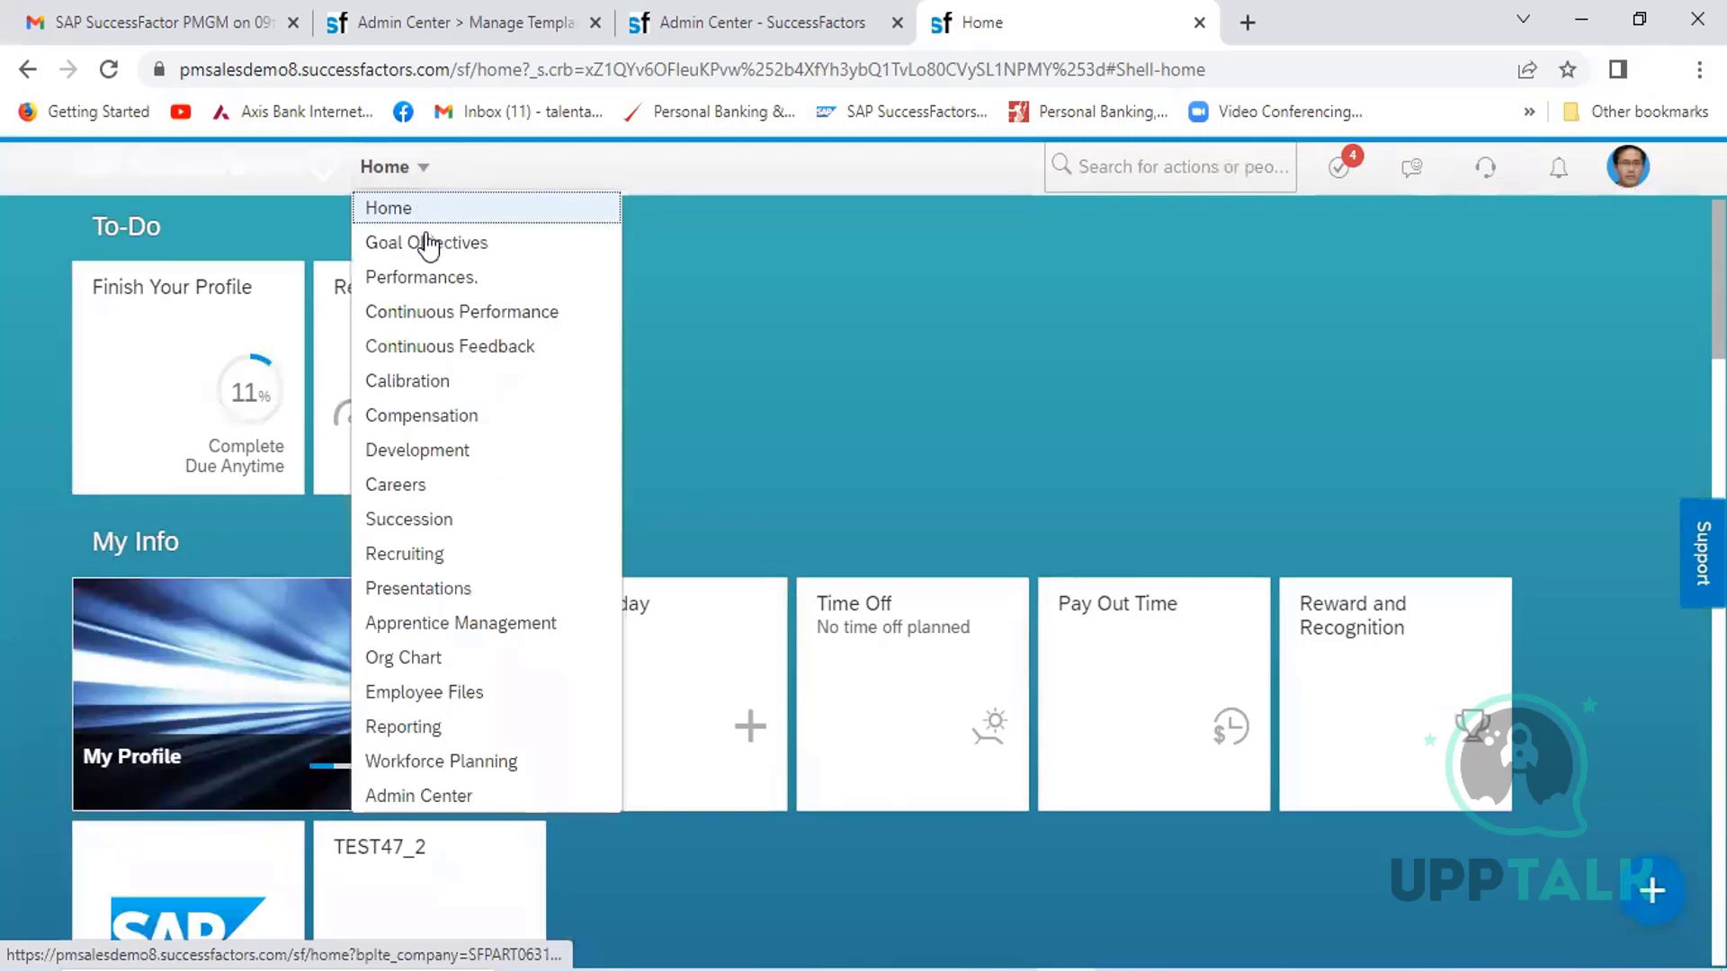
{"action": "left_click", "coordinate": [430, 281]}
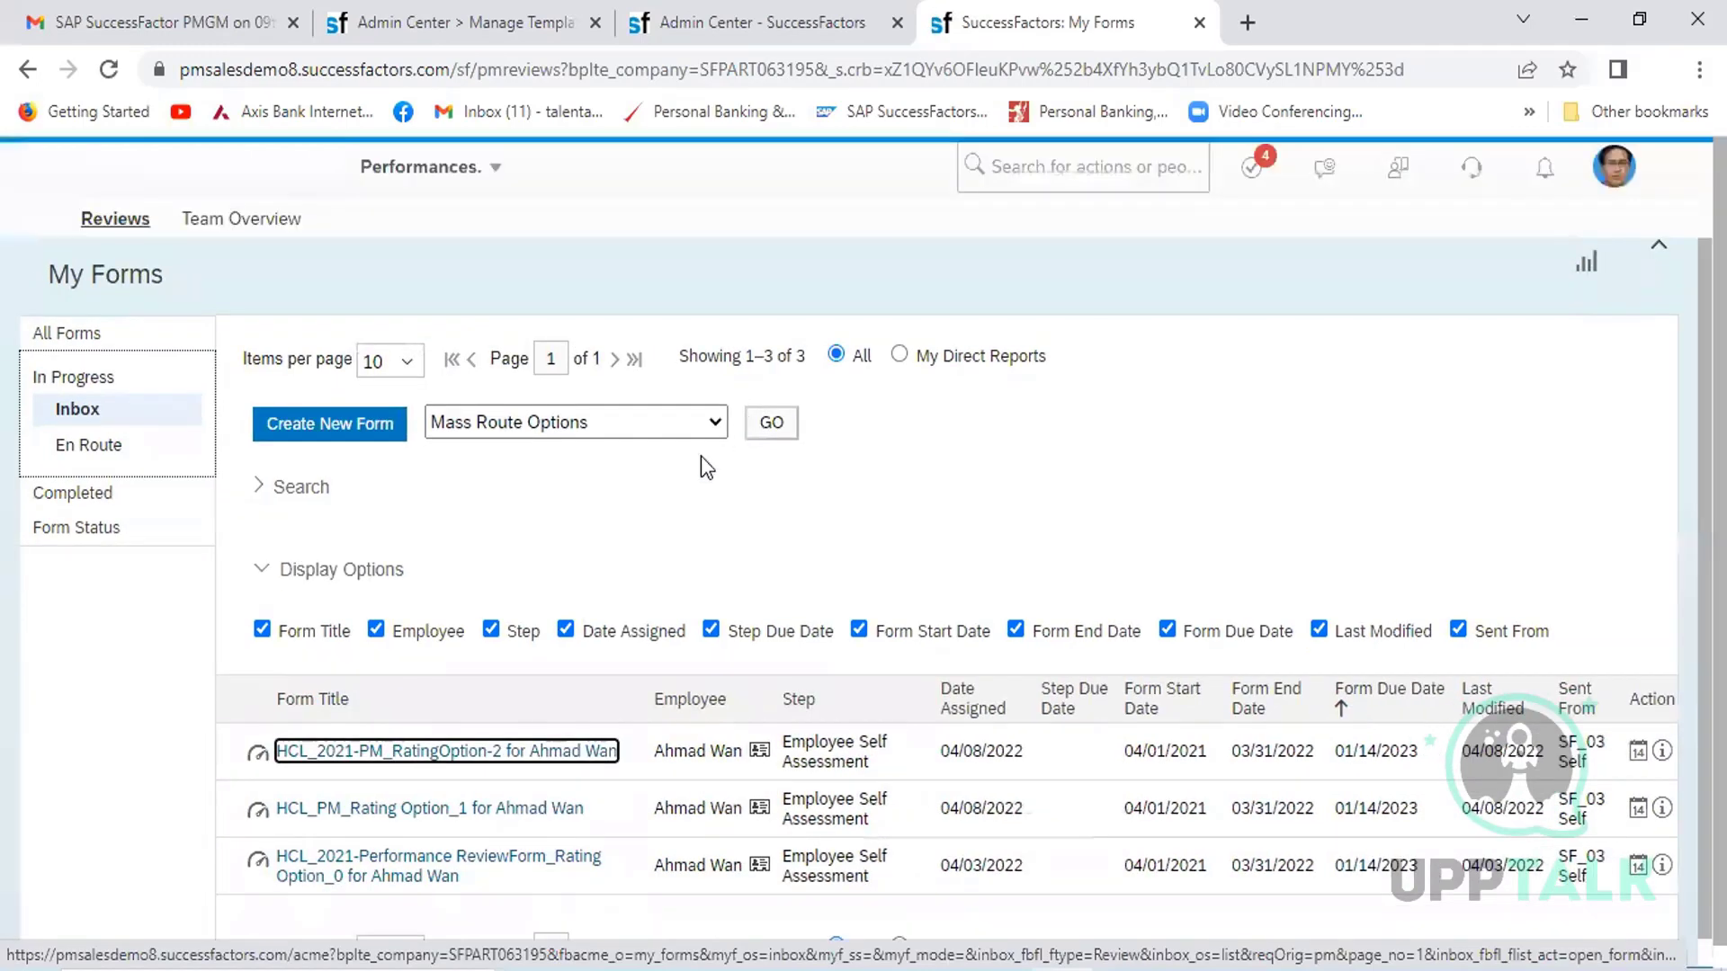
{"action": "left_click", "coordinate": [419, 812]}
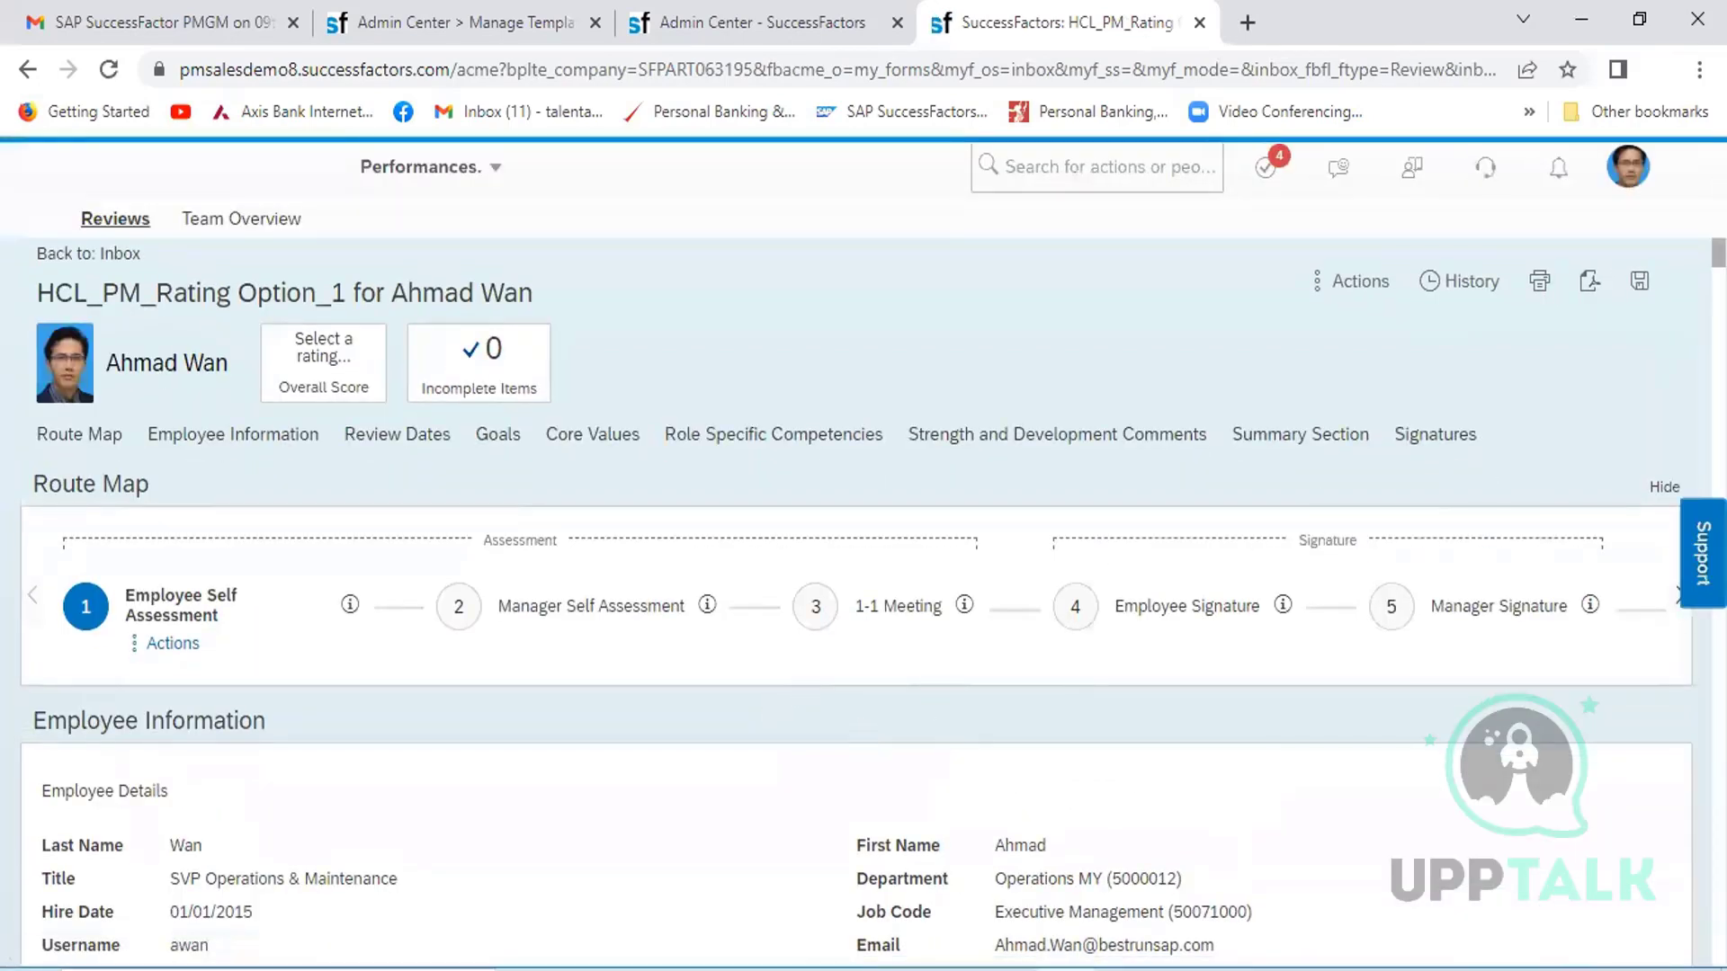
- Set the second rating of the 1.1.1 Customer Re-Purchase goal to two stars, Needs Development
{"action": "scroll", "coordinate": [856, 708], "scroll_direction": "down", "scroll_amount": 6}
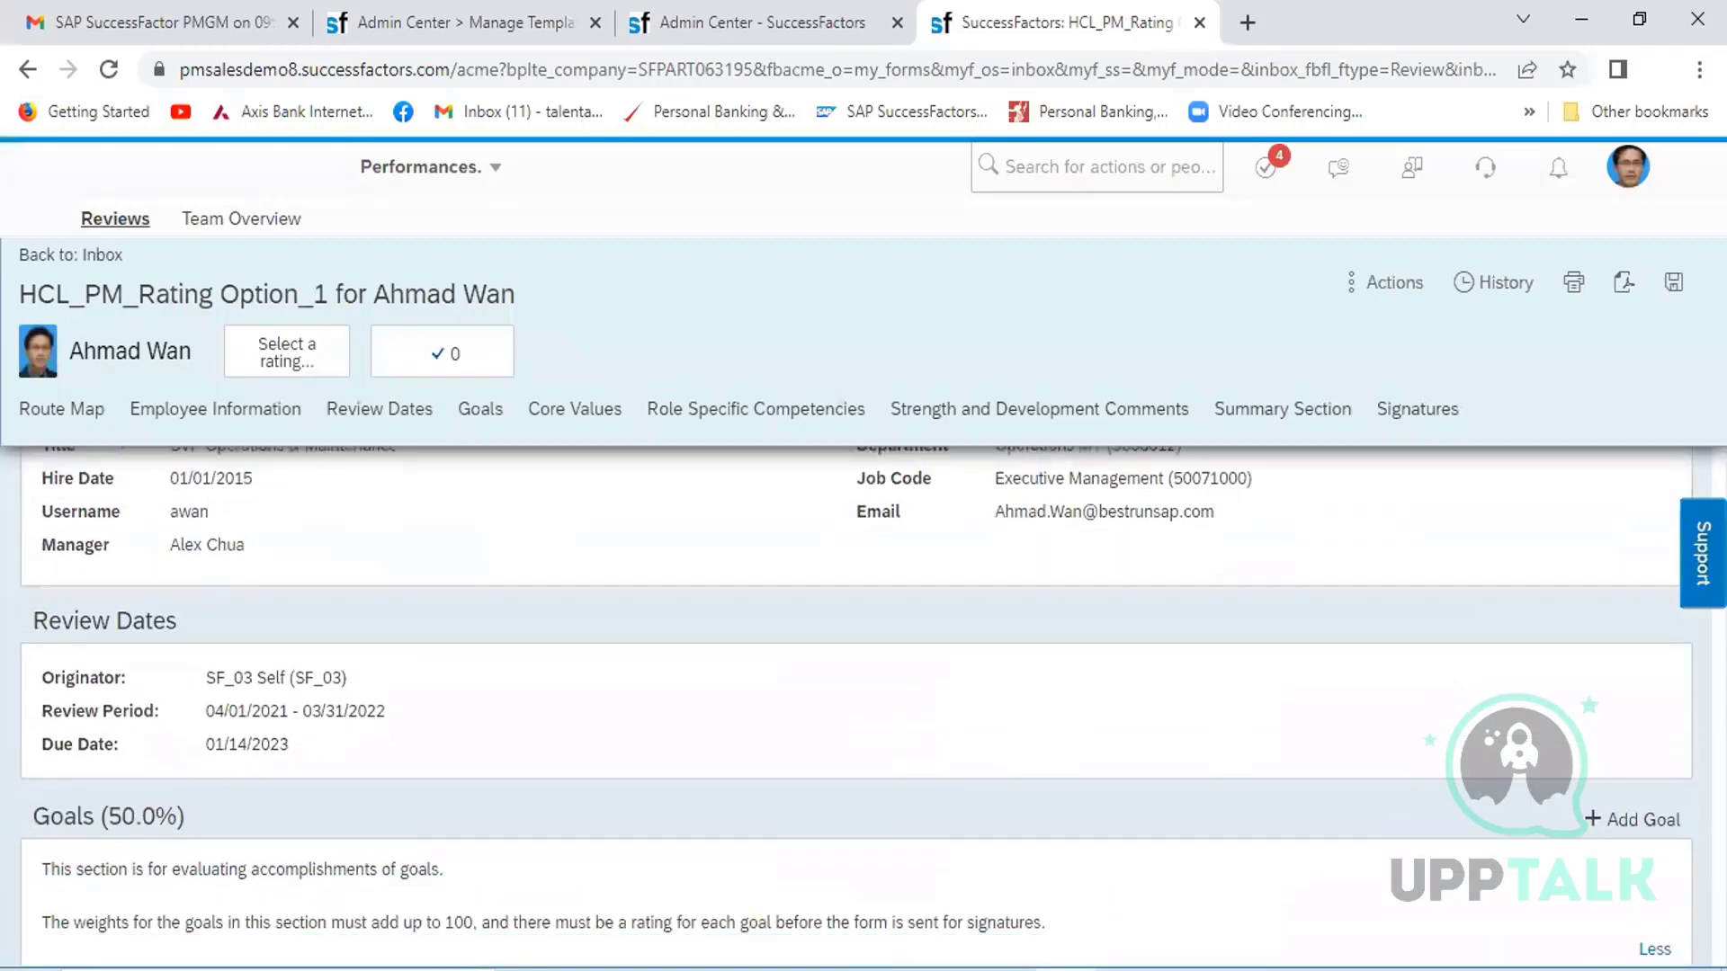
{"action": "scroll", "coordinate": [856, 708], "scroll_direction": "down", "scroll_amount": 2}
{"action": "scroll", "coordinate": [856, 708], "scroll_direction": "down", "scroll_amount": 2}
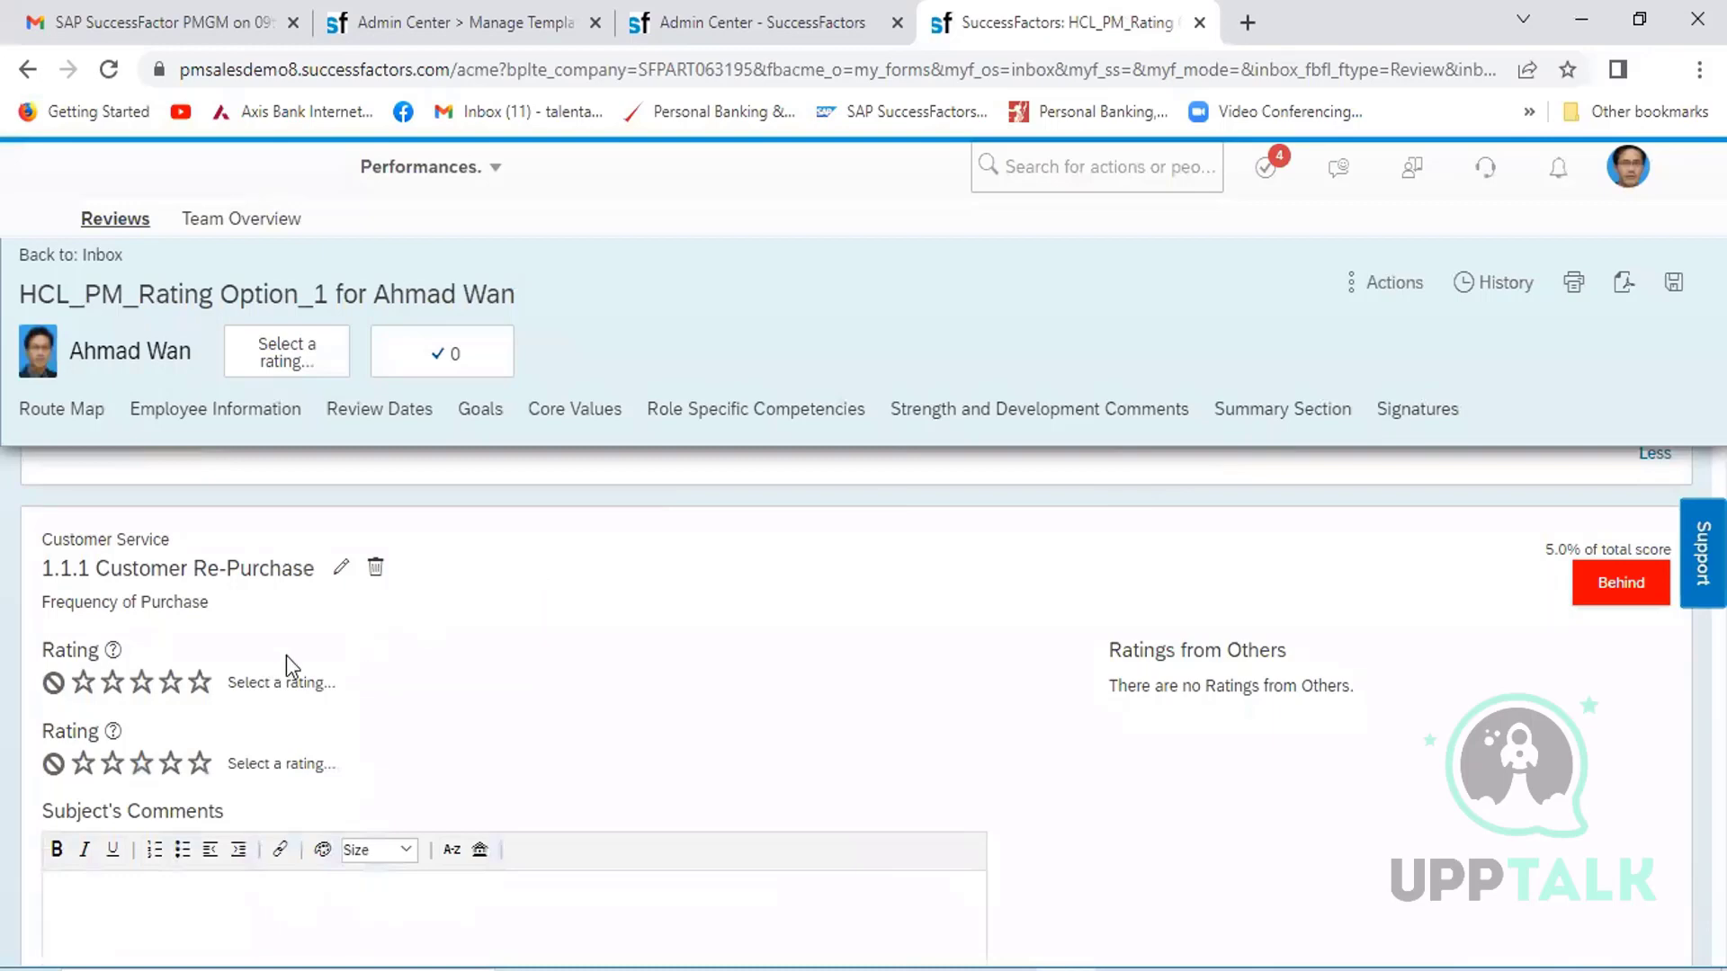
{"action": "left_click", "coordinate": [109, 764]}
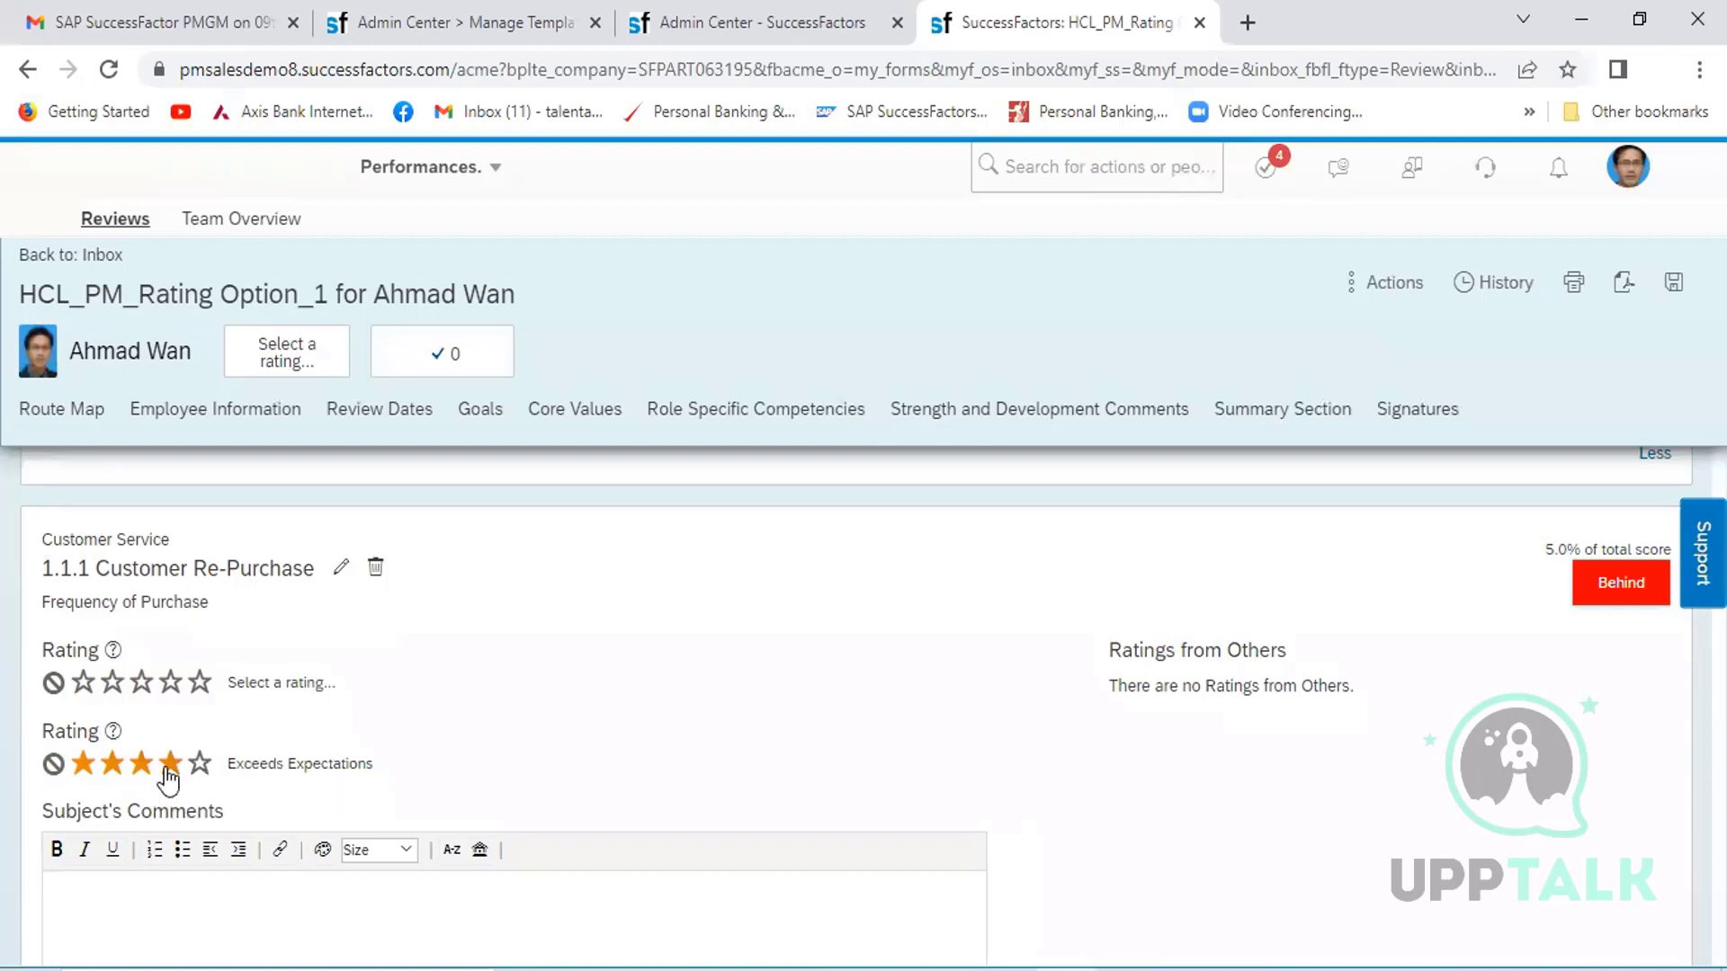
{"action": "left_click", "coordinate": [111, 764]}
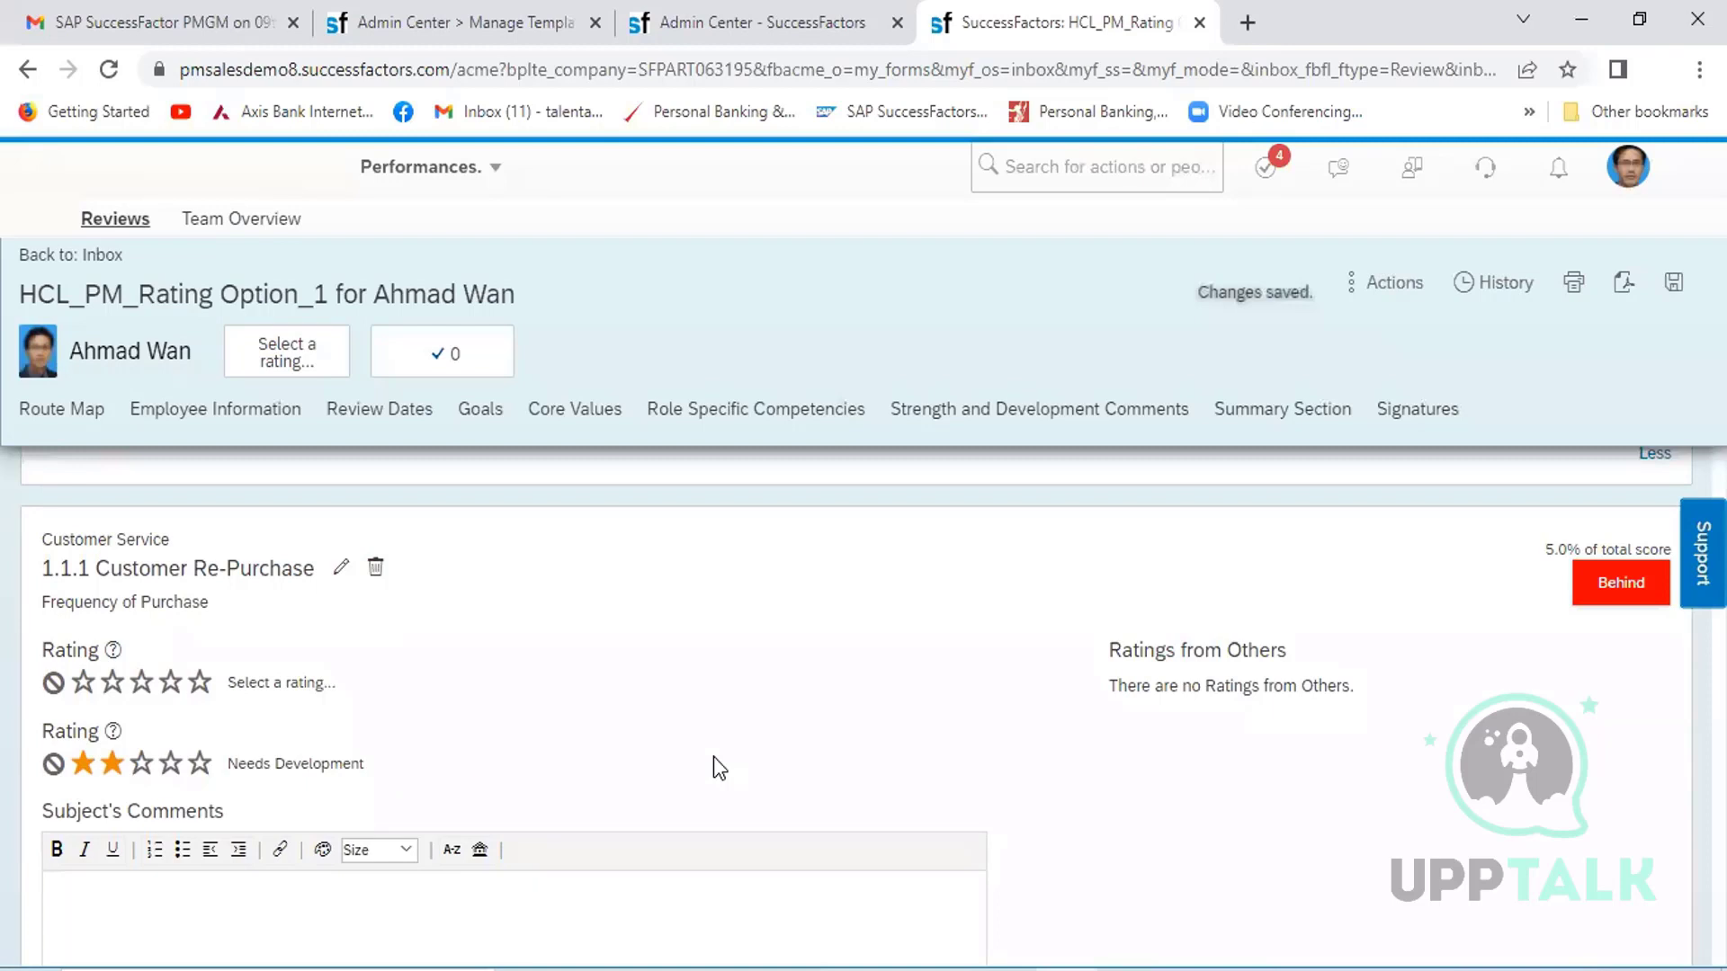
- In the second rating row, rate 1.2 Customer Satisfaction as Needs Development and 2.1 New Skills as Exceeds Expectations
{"action": "scroll", "coordinate": [714, 757], "scroll_direction": "down", "scroll_amount": 5}
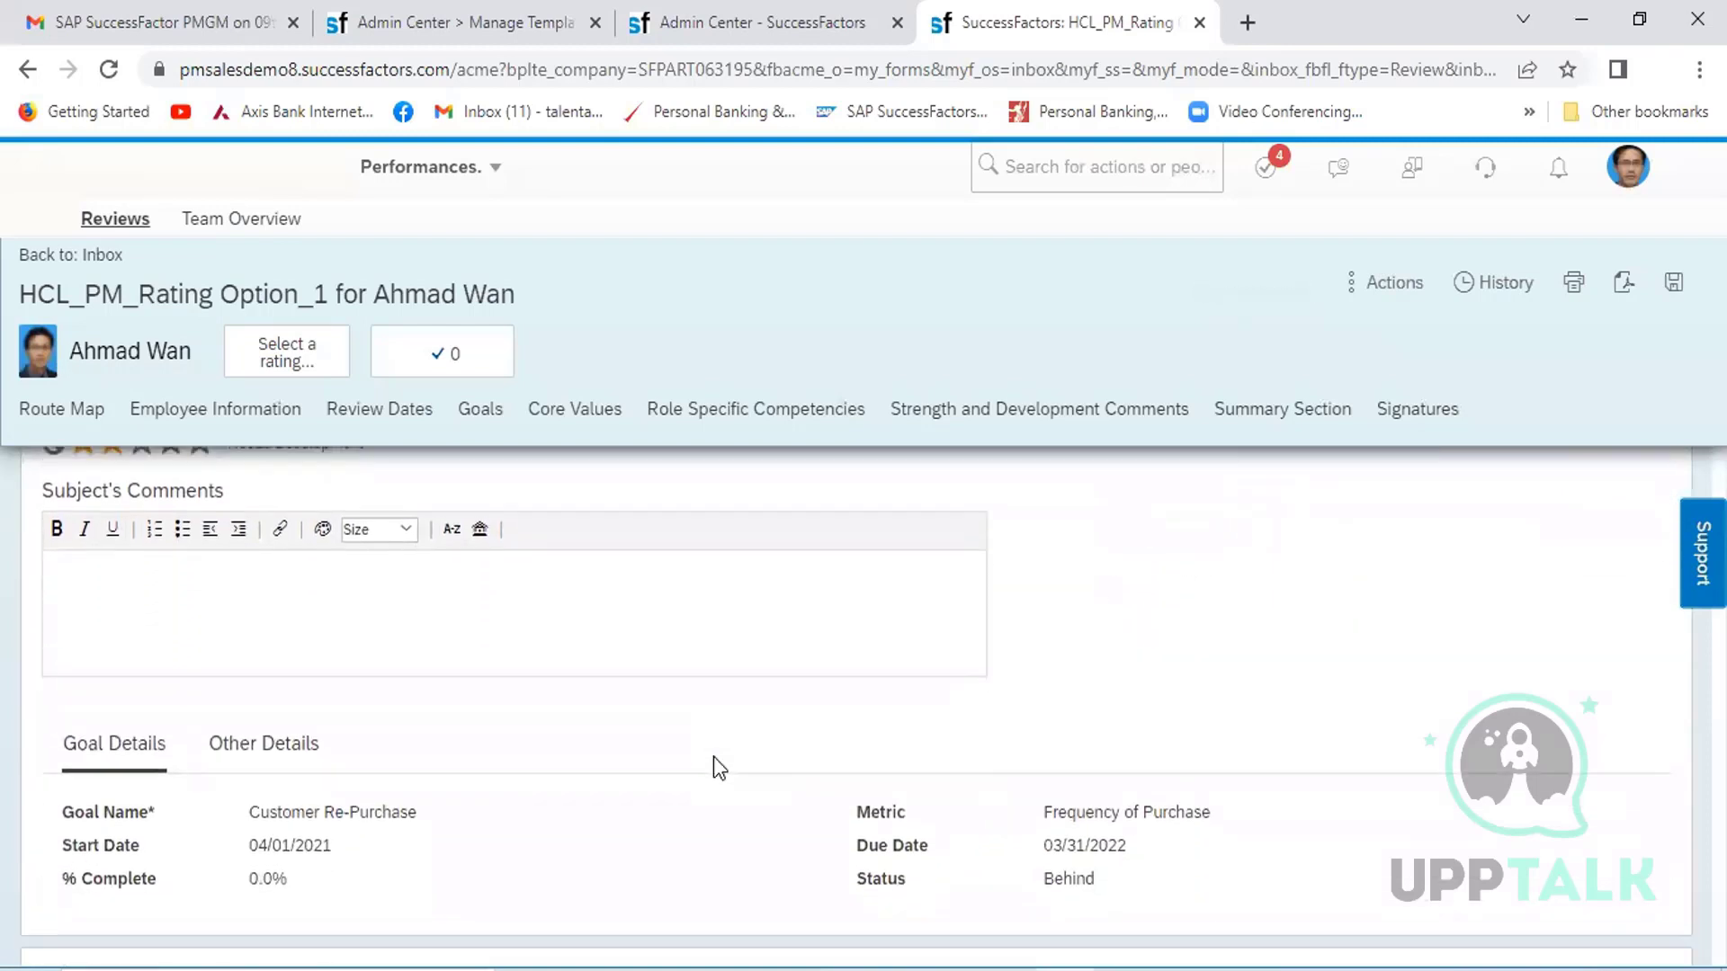
{"action": "scroll", "coordinate": [714, 764], "scroll_direction": "down", "scroll_amount": 4}
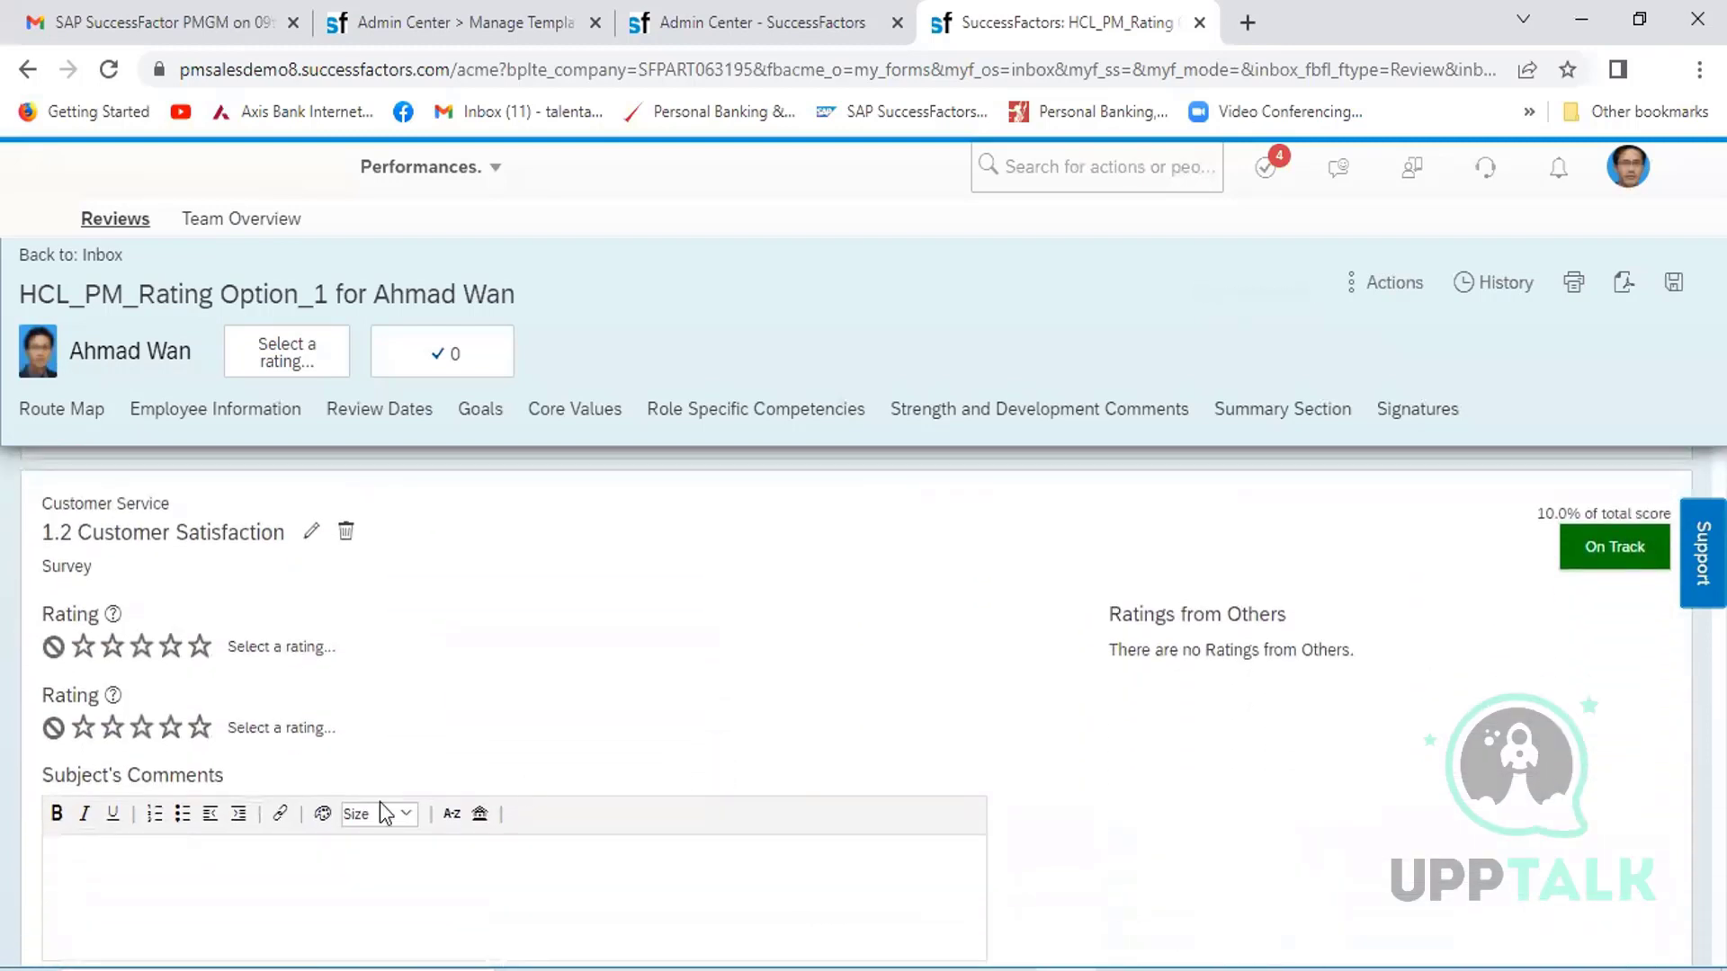
{"action": "left_click", "coordinate": [112, 728]}
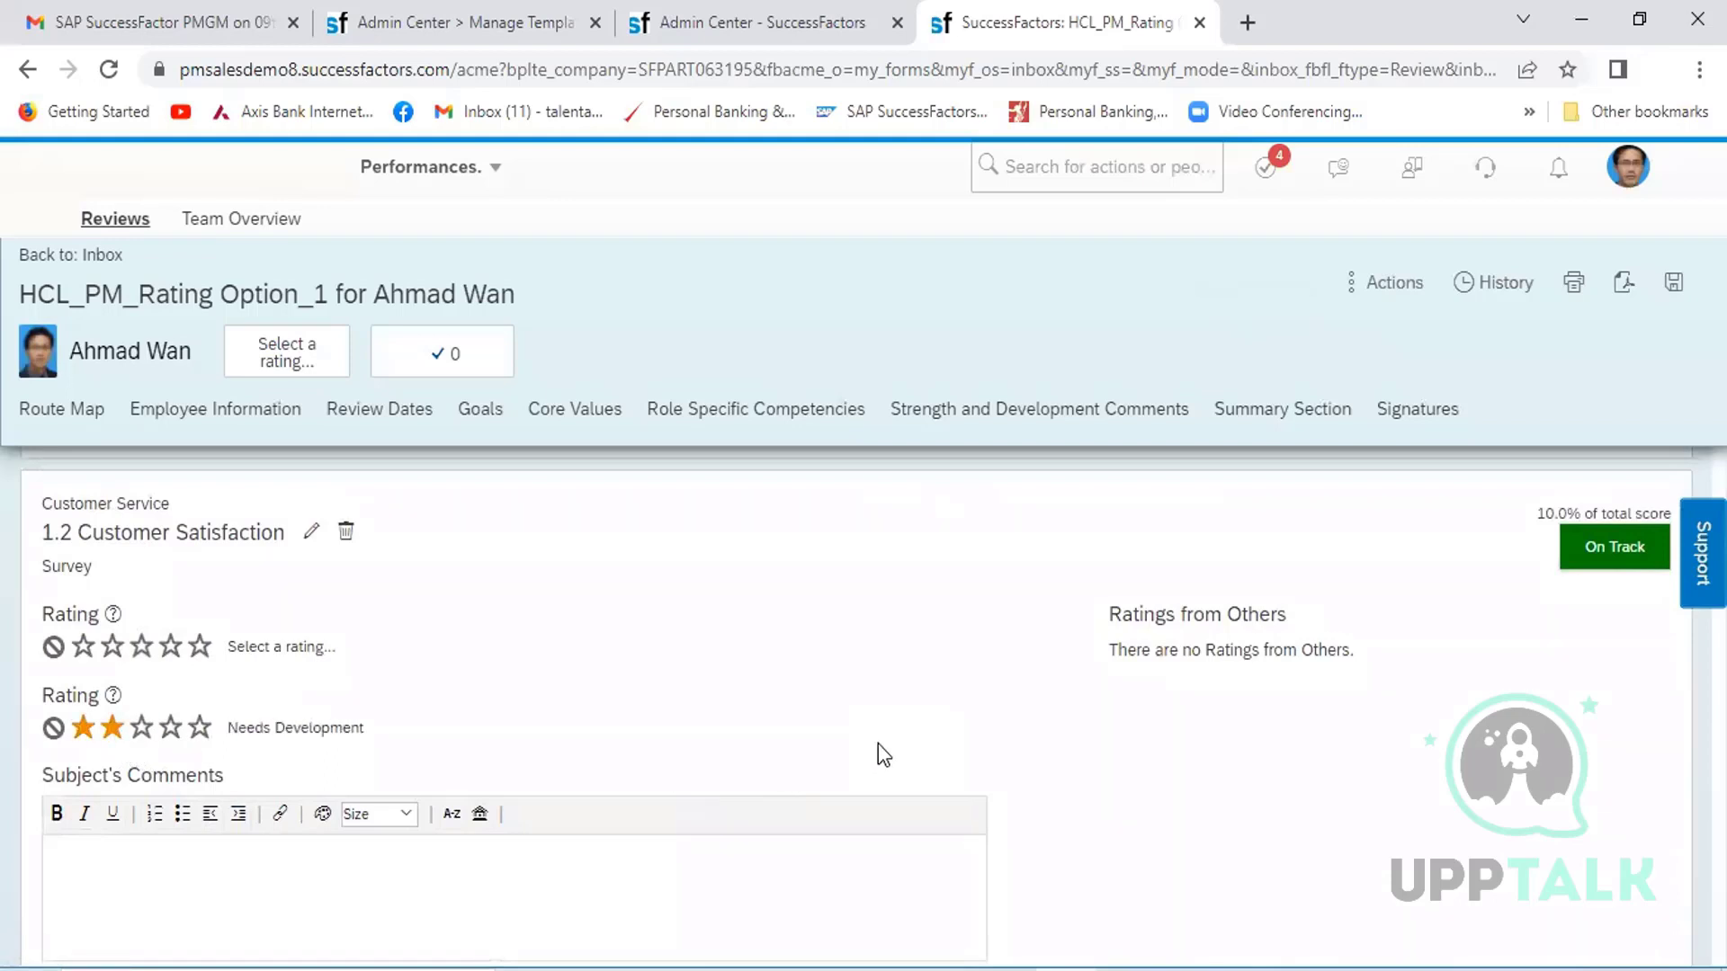
{"action": "scroll", "coordinate": [878, 742], "scroll_direction": "down", "scroll_amount": 4}
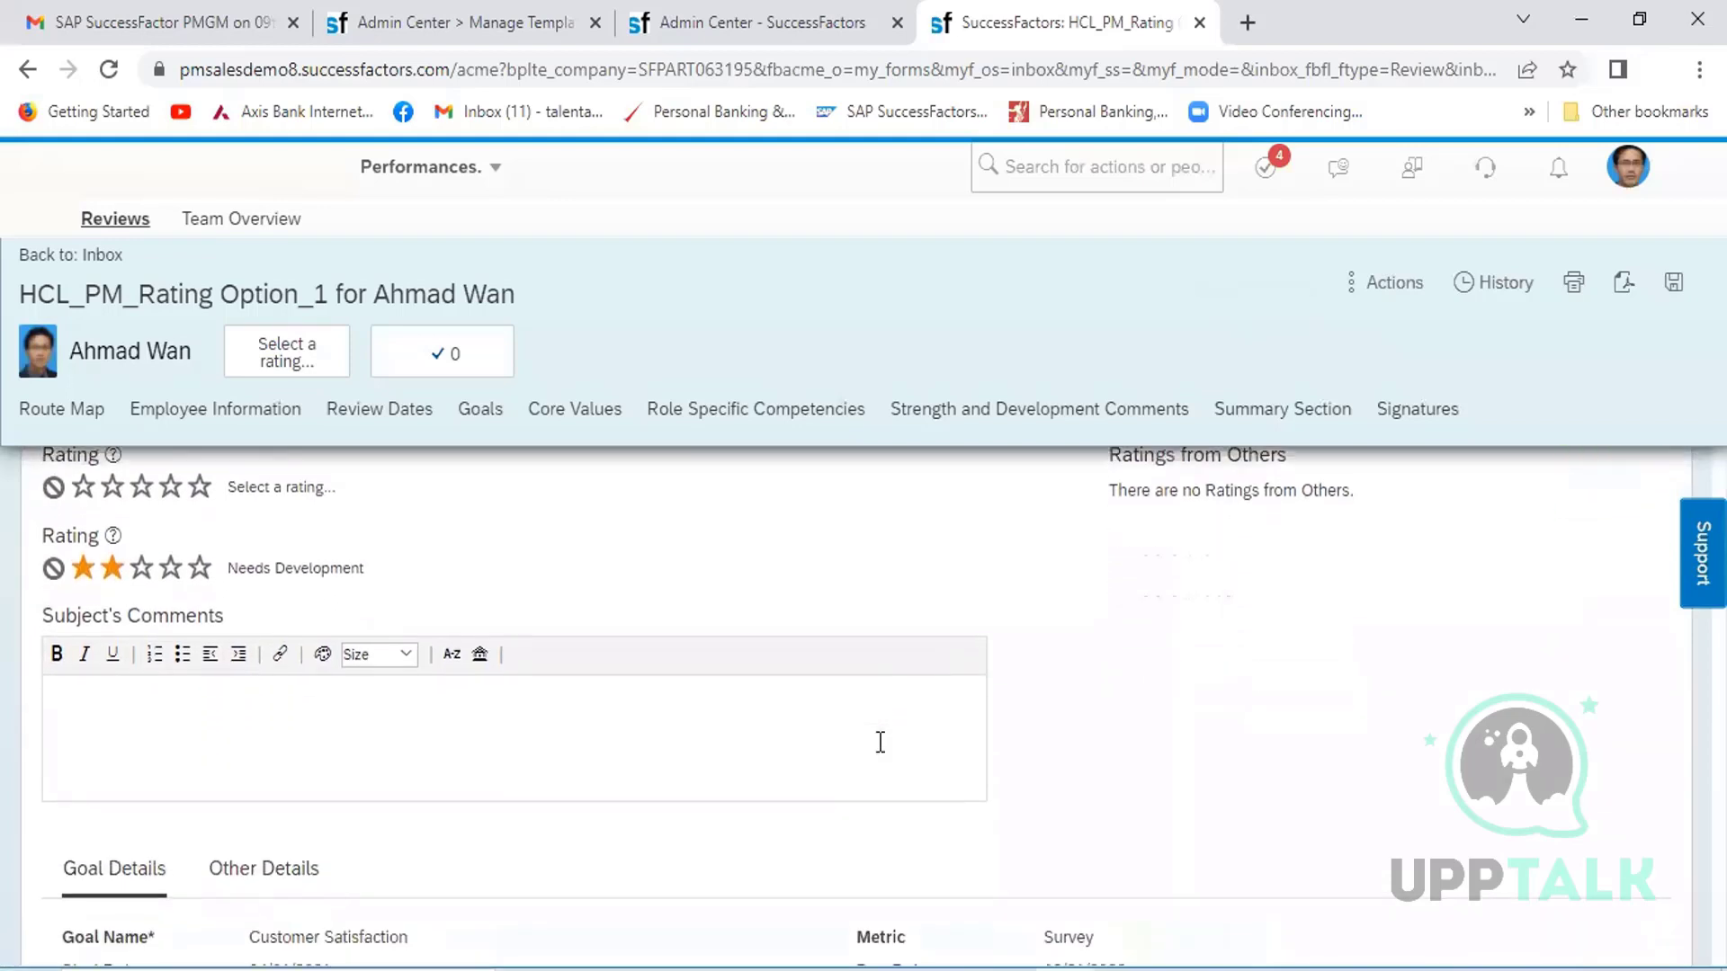
{"action": "scroll", "coordinate": [878, 743], "scroll_direction": "down", "scroll_amount": 4}
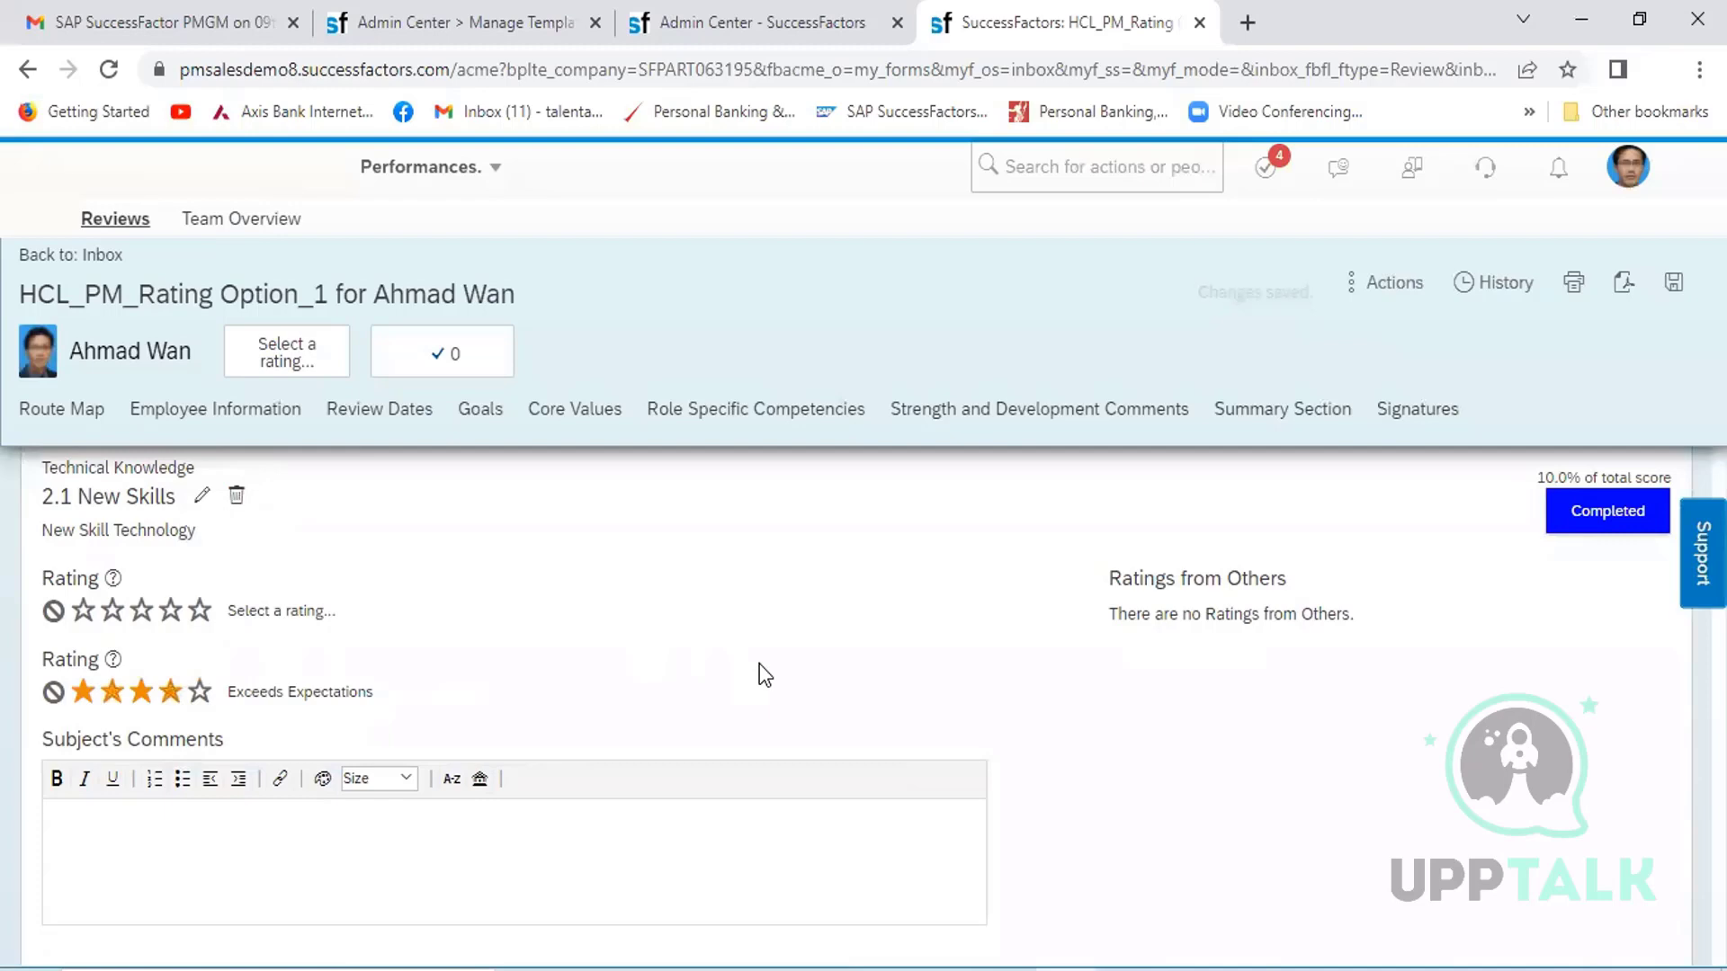
- In the second rating row, rate 2.2 Certification as Exceeds Expectations and 2.3 Internal Training as Meets Expectations
{"action": "scroll", "coordinate": [759, 664], "scroll_direction": "down", "scroll_amount": 1}
{"action": "scroll", "coordinate": [761, 662], "scroll_direction": "down", "scroll_amount": 7}
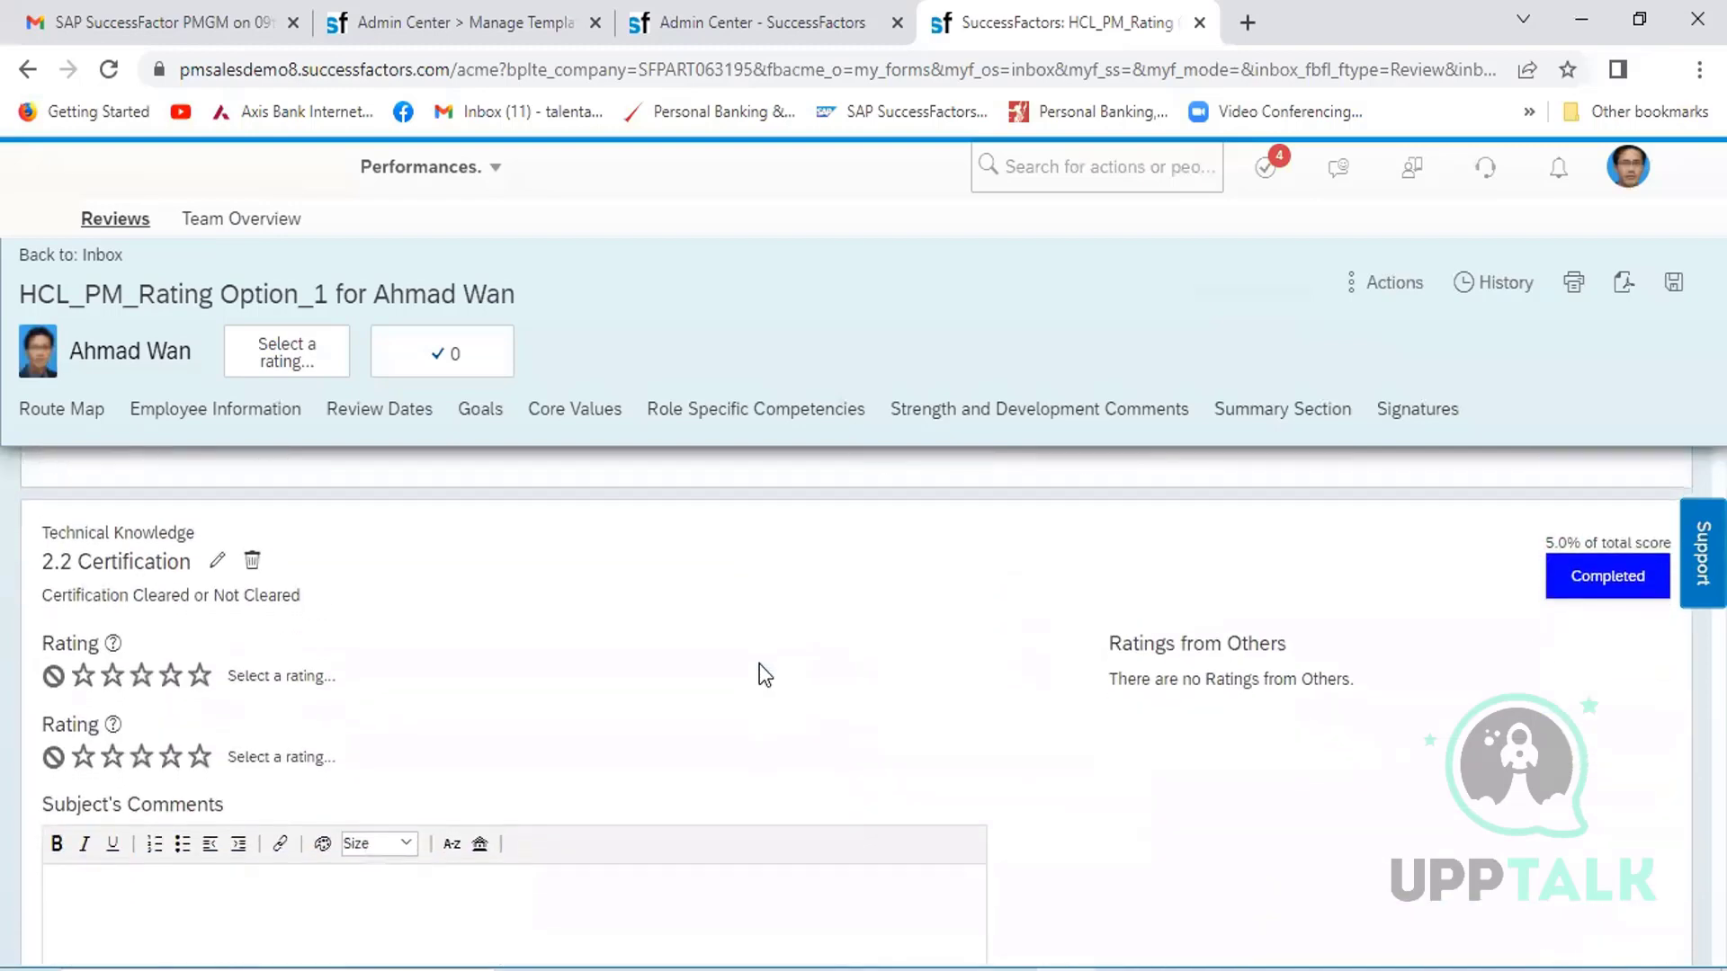
{"action": "left_click", "coordinate": [171, 657]}
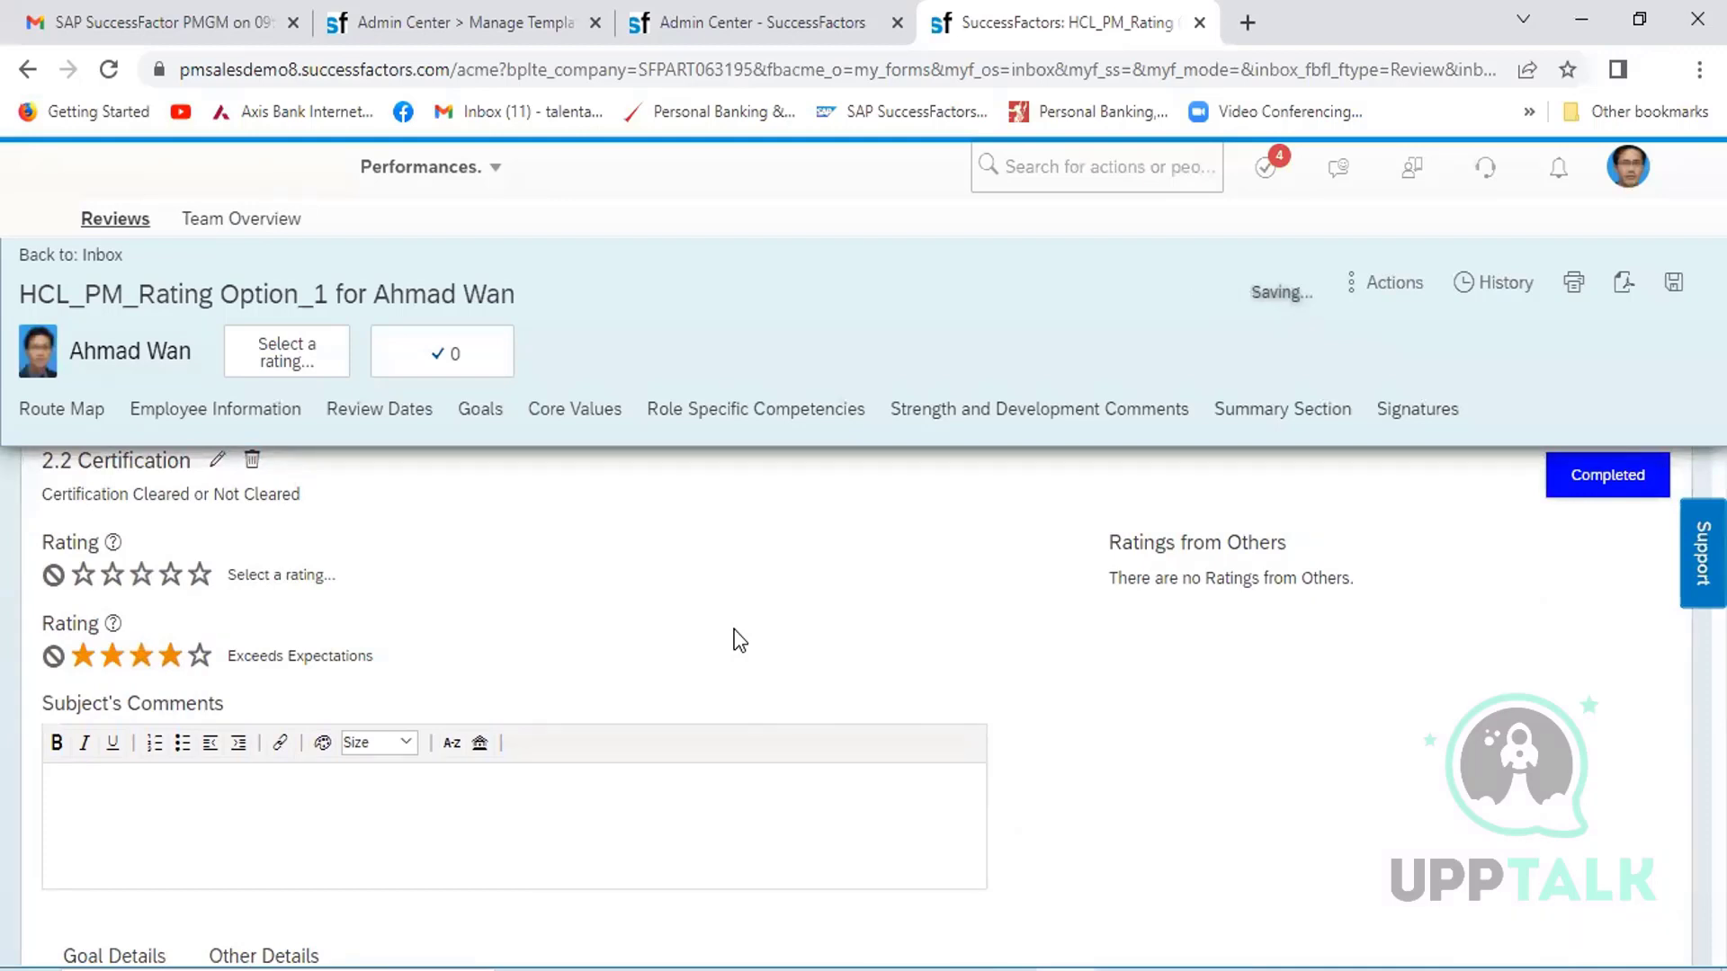
{"action": "scroll", "coordinate": [740, 641], "scroll_direction": "down", "scroll_amount": 3}
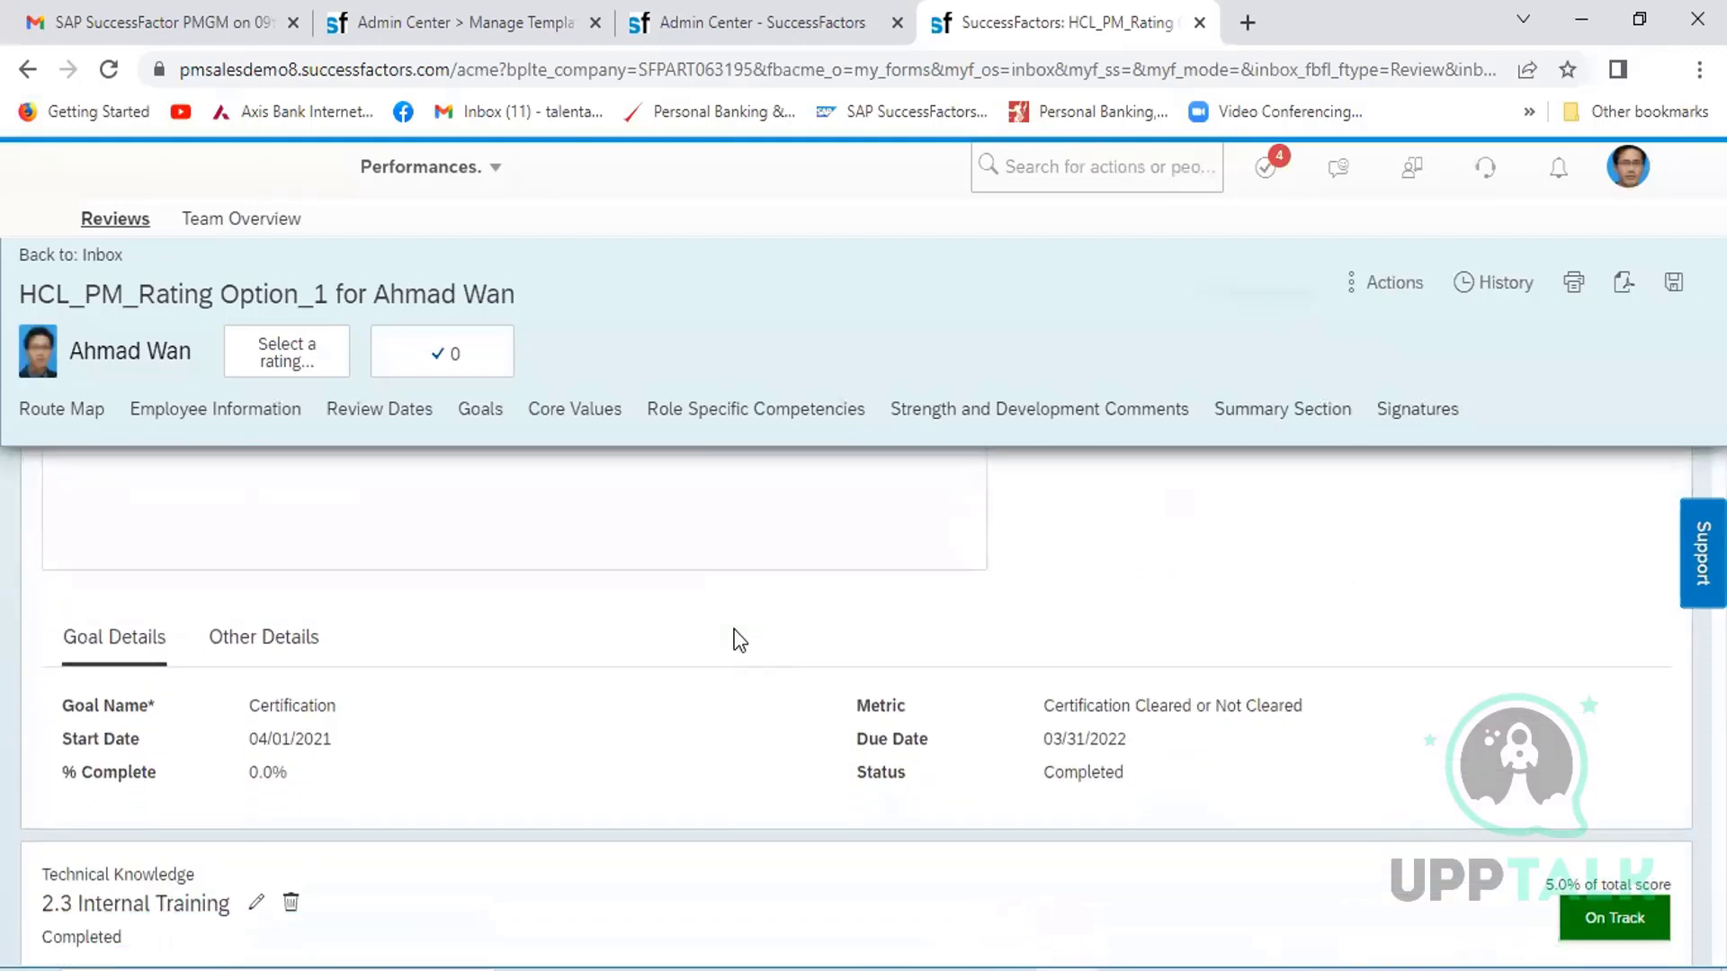
{"action": "scroll", "coordinate": [739, 640], "scroll_direction": "down", "scroll_amount": 5}
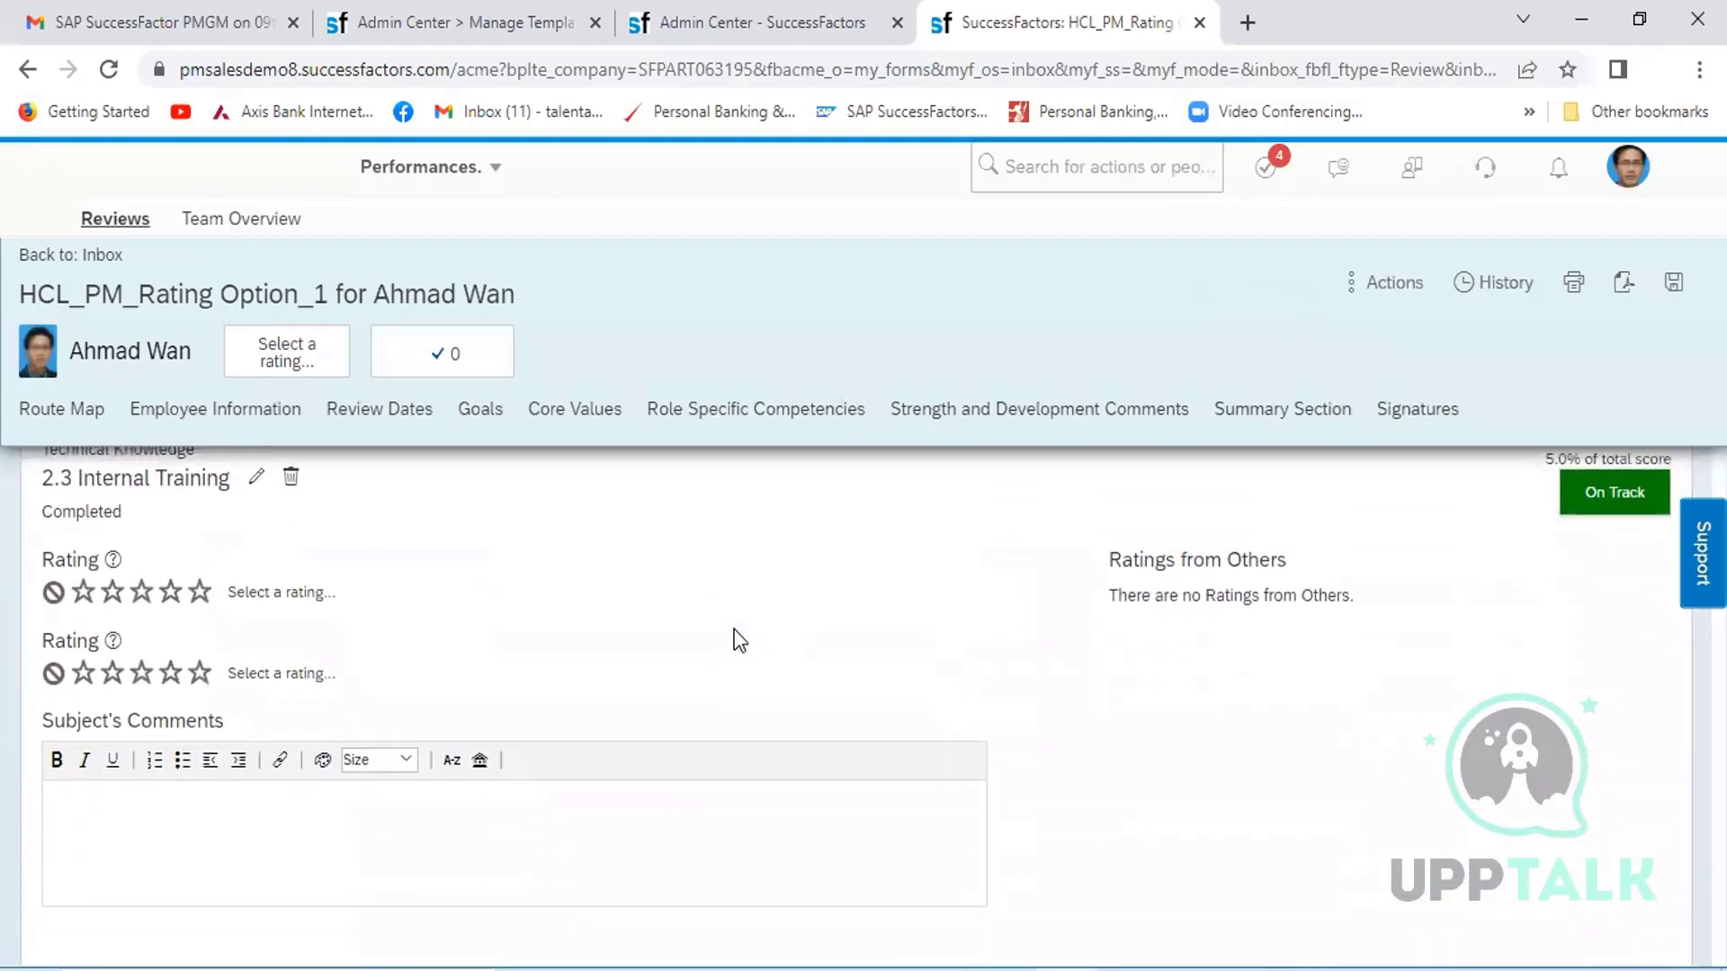
{"action": "left_click", "coordinate": [180, 667]}
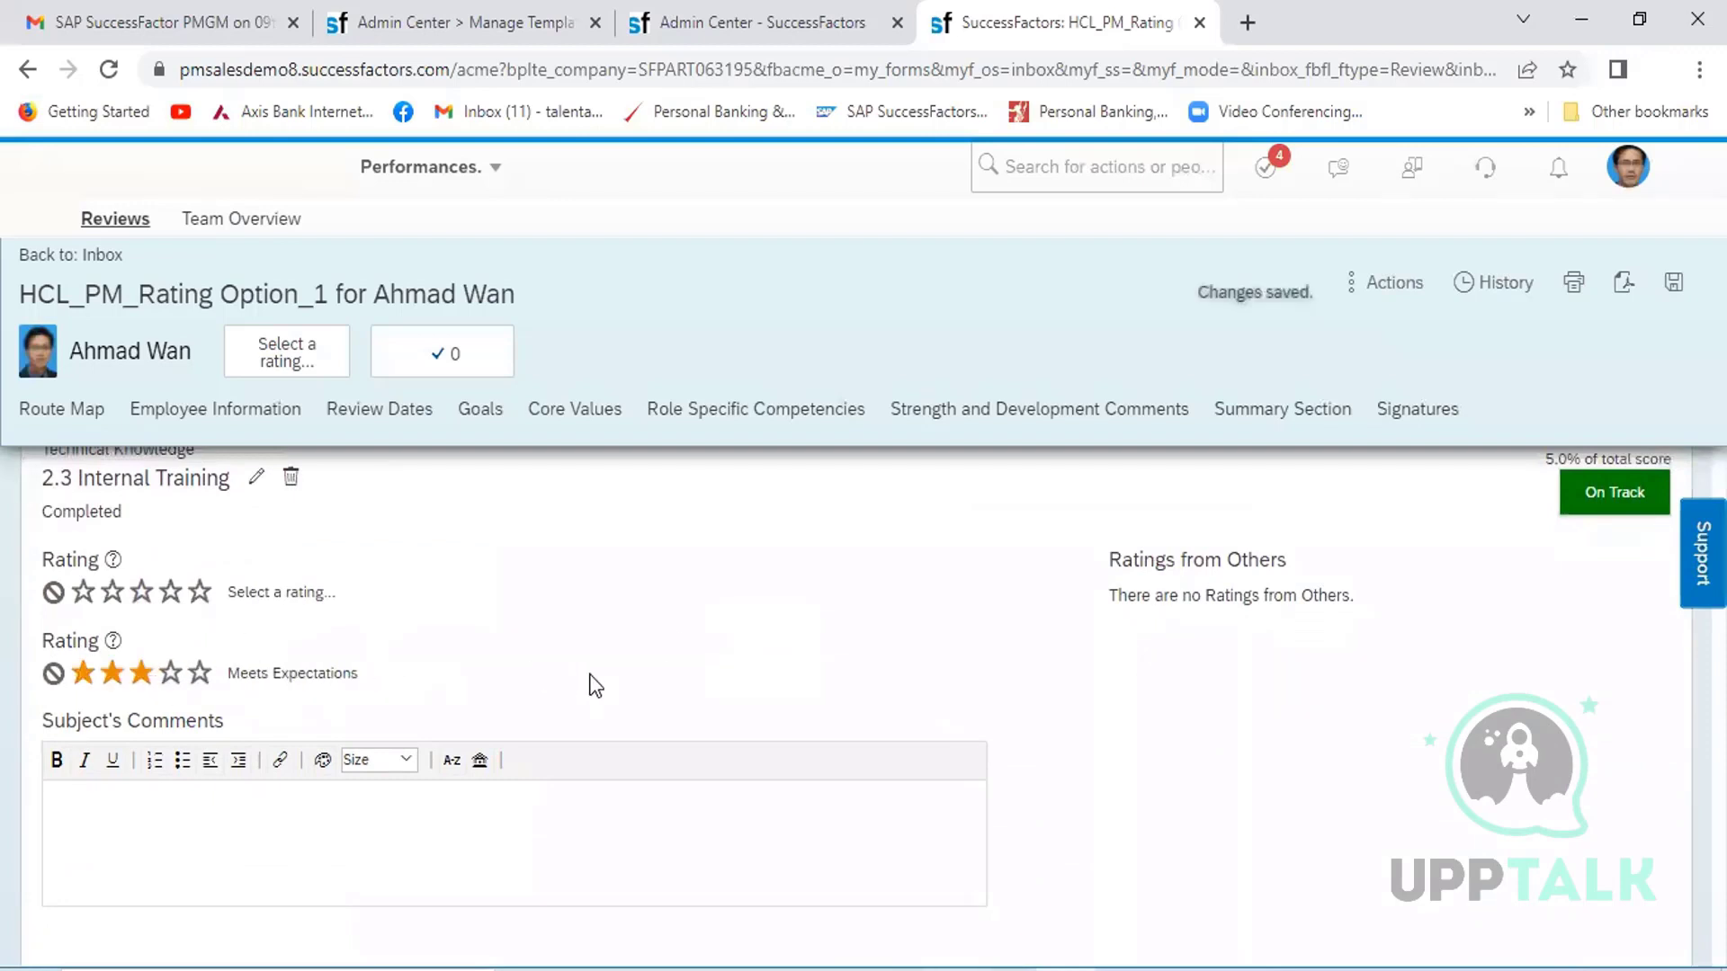
{"action": "scroll", "coordinate": [594, 686], "scroll_direction": "down", "scroll_amount": 5}
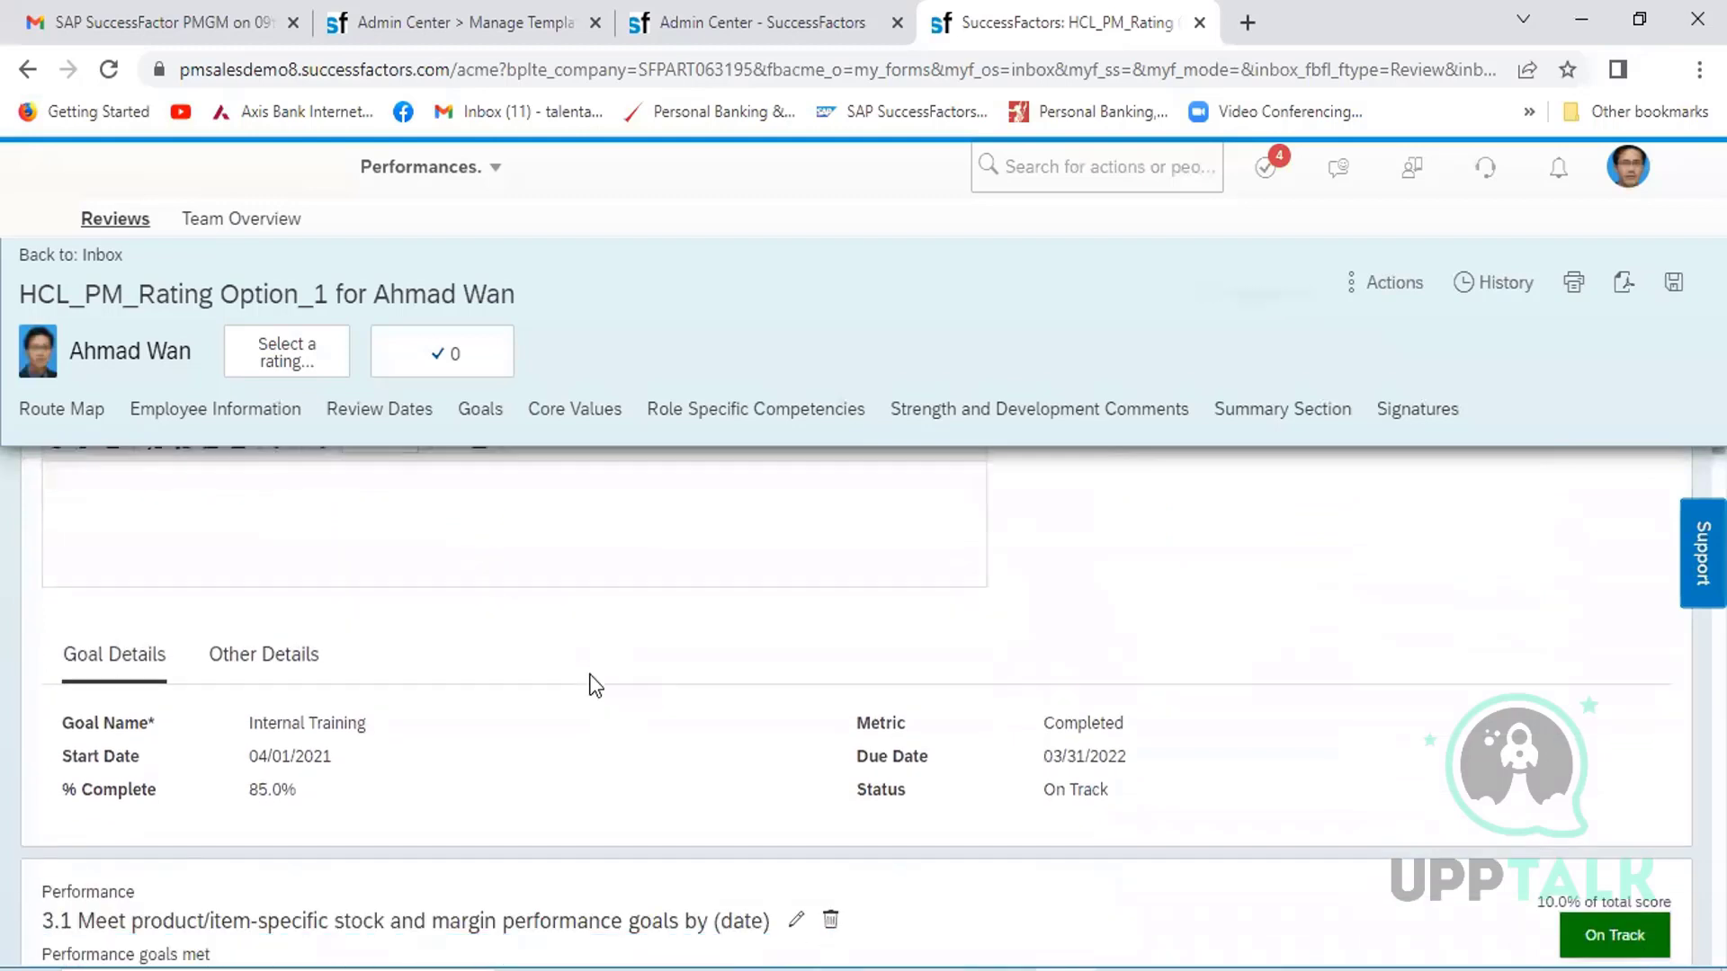
- In the second rating row, rate goal 3.1 on stock and margin performance as Exceeds Expectations and 3.2 Resolving Issue as Meets Expectations
{"action": "scroll", "coordinate": [594, 685], "scroll_direction": "down", "scroll_amount": 3}
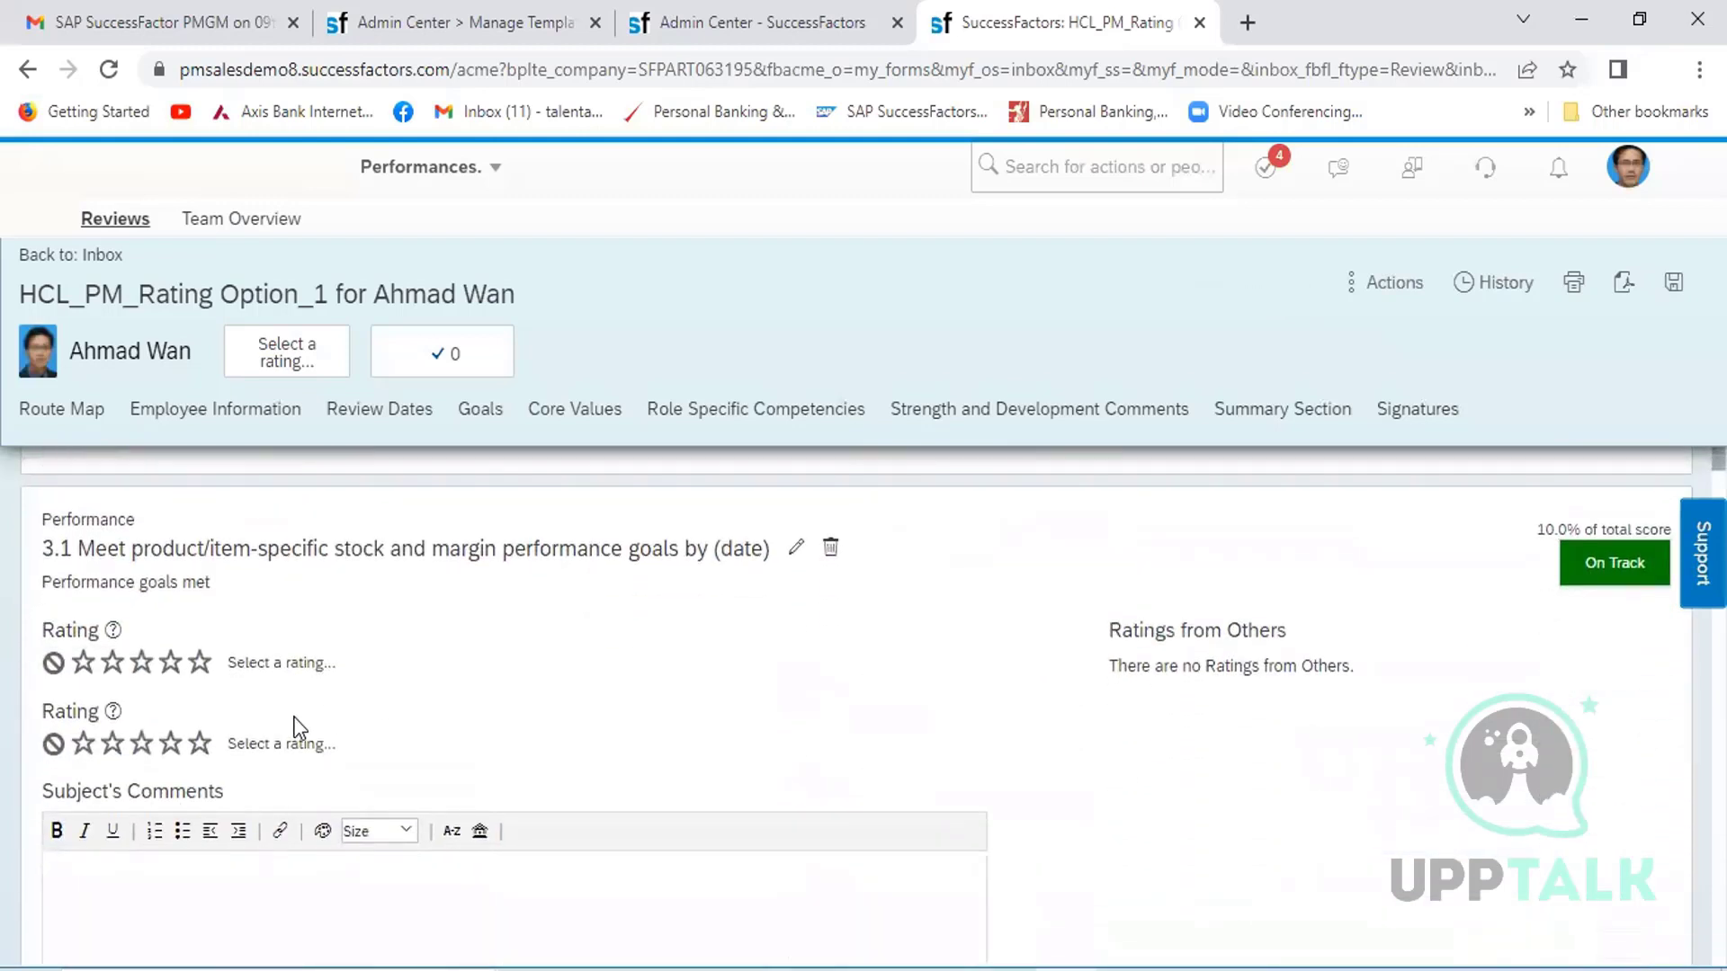
{"action": "left_click", "coordinate": [171, 746]}
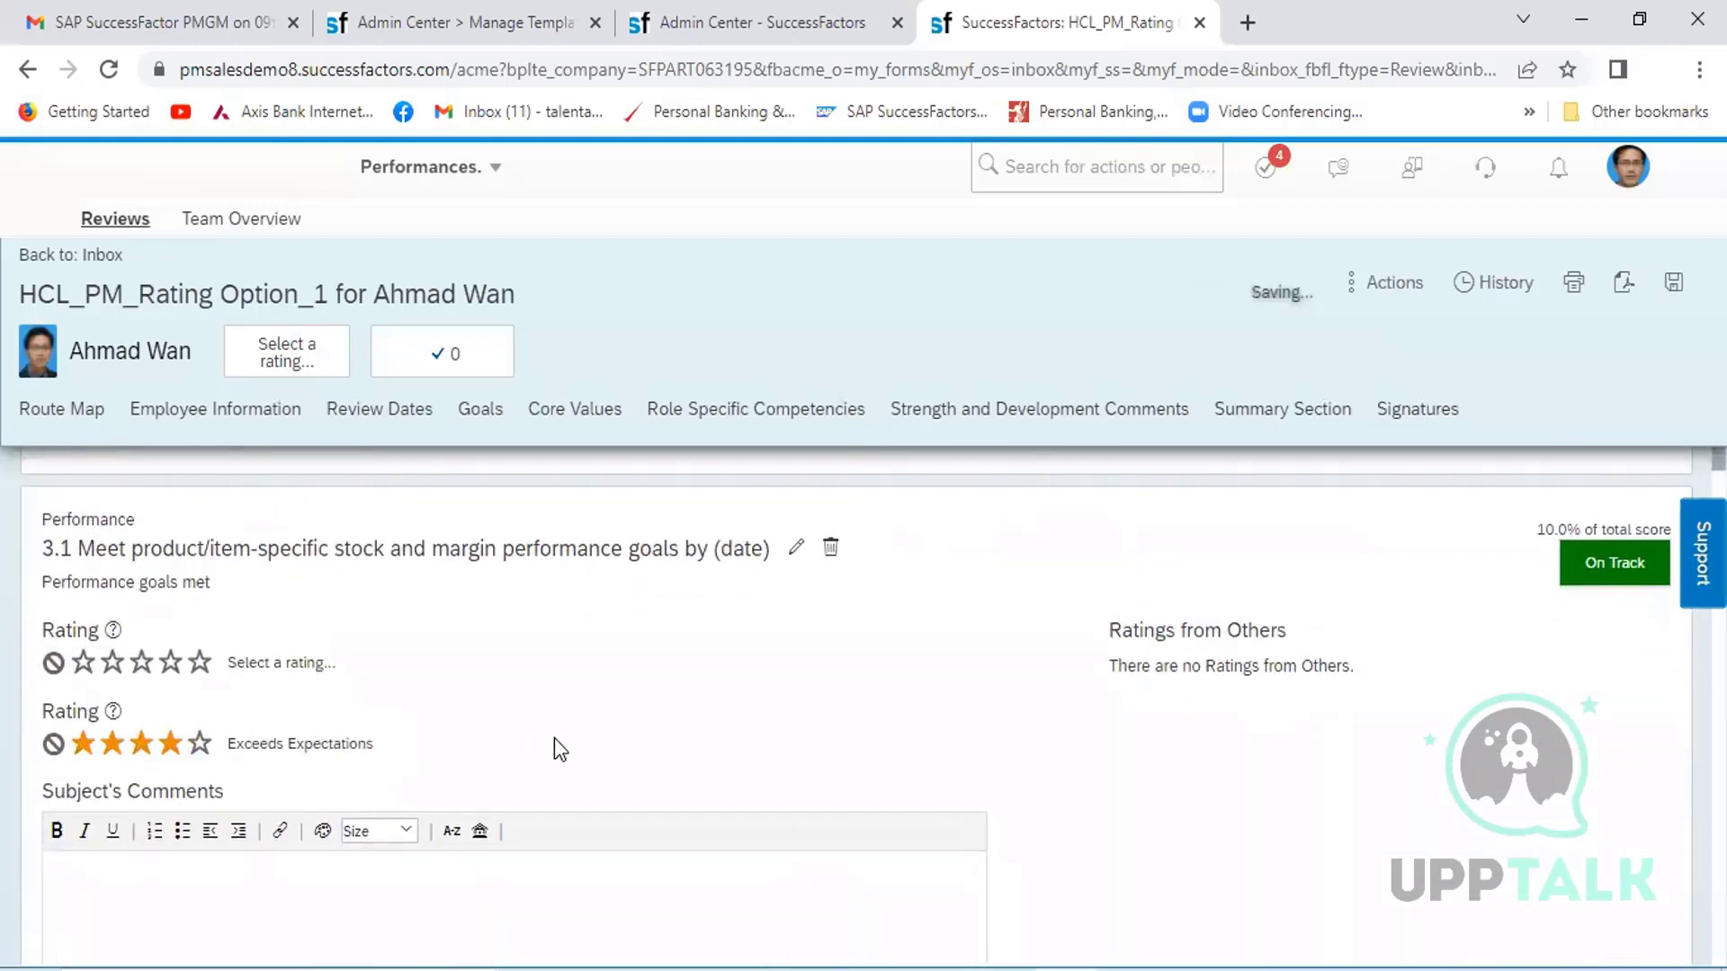
{"action": "scroll", "coordinate": [554, 738], "scroll_direction": "down", "scroll_amount": 7}
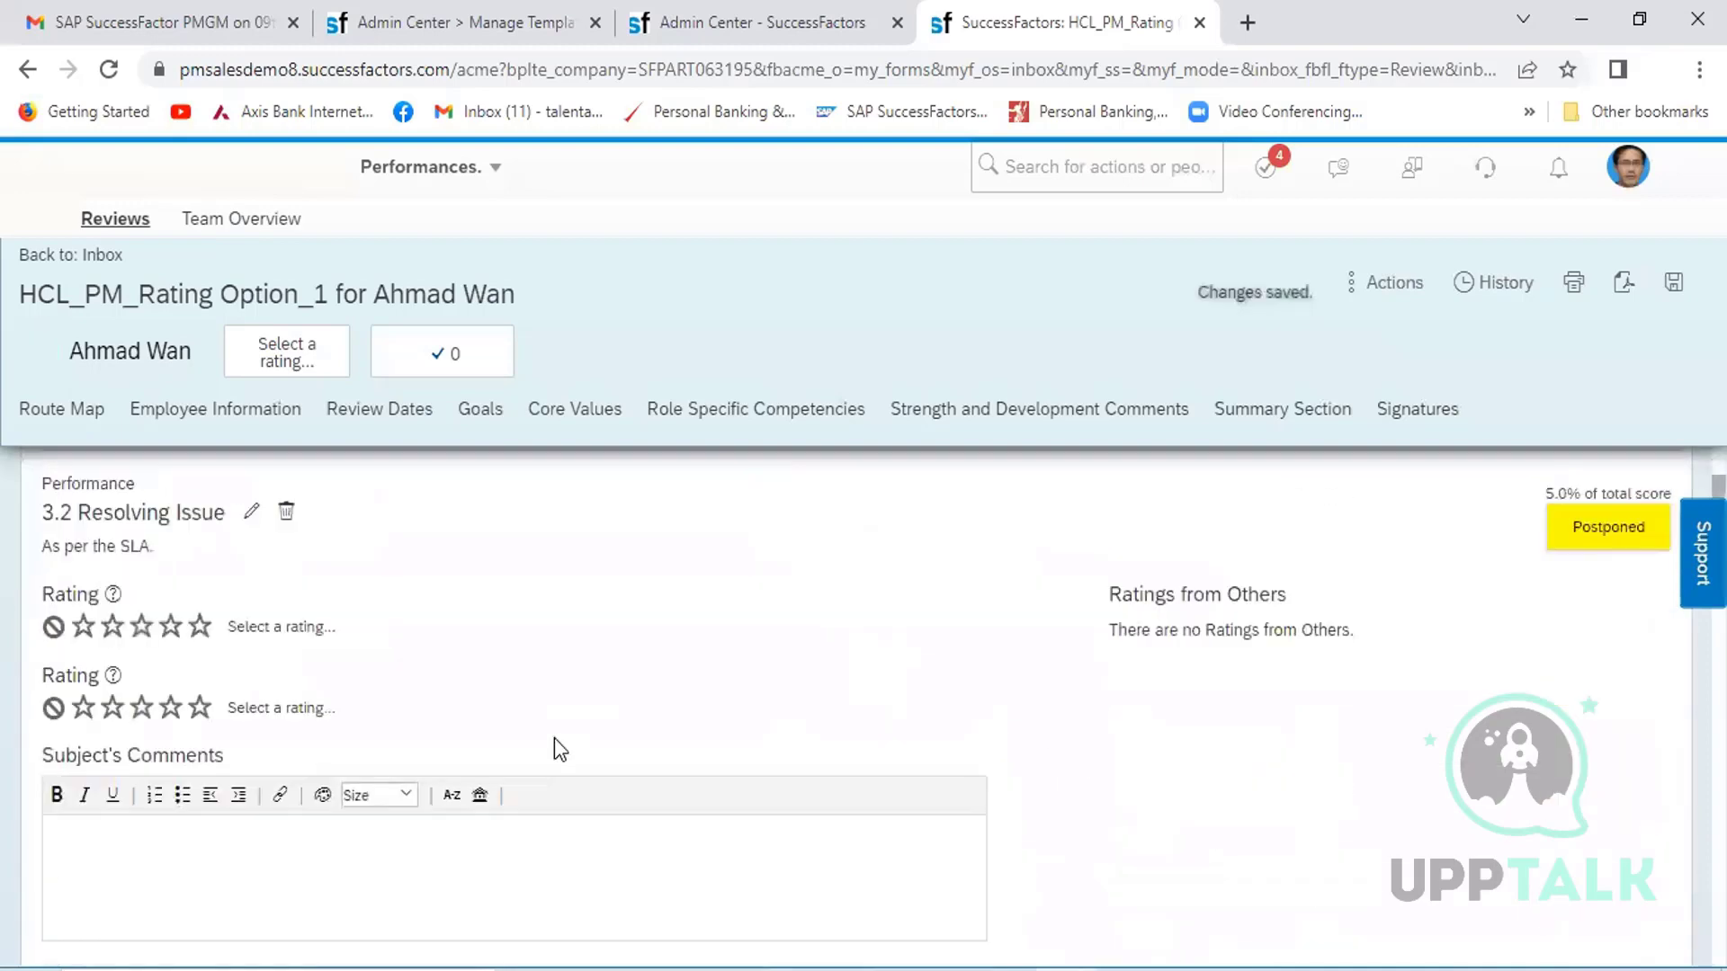
{"action": "left_click", "coordinate": [141, 708]}
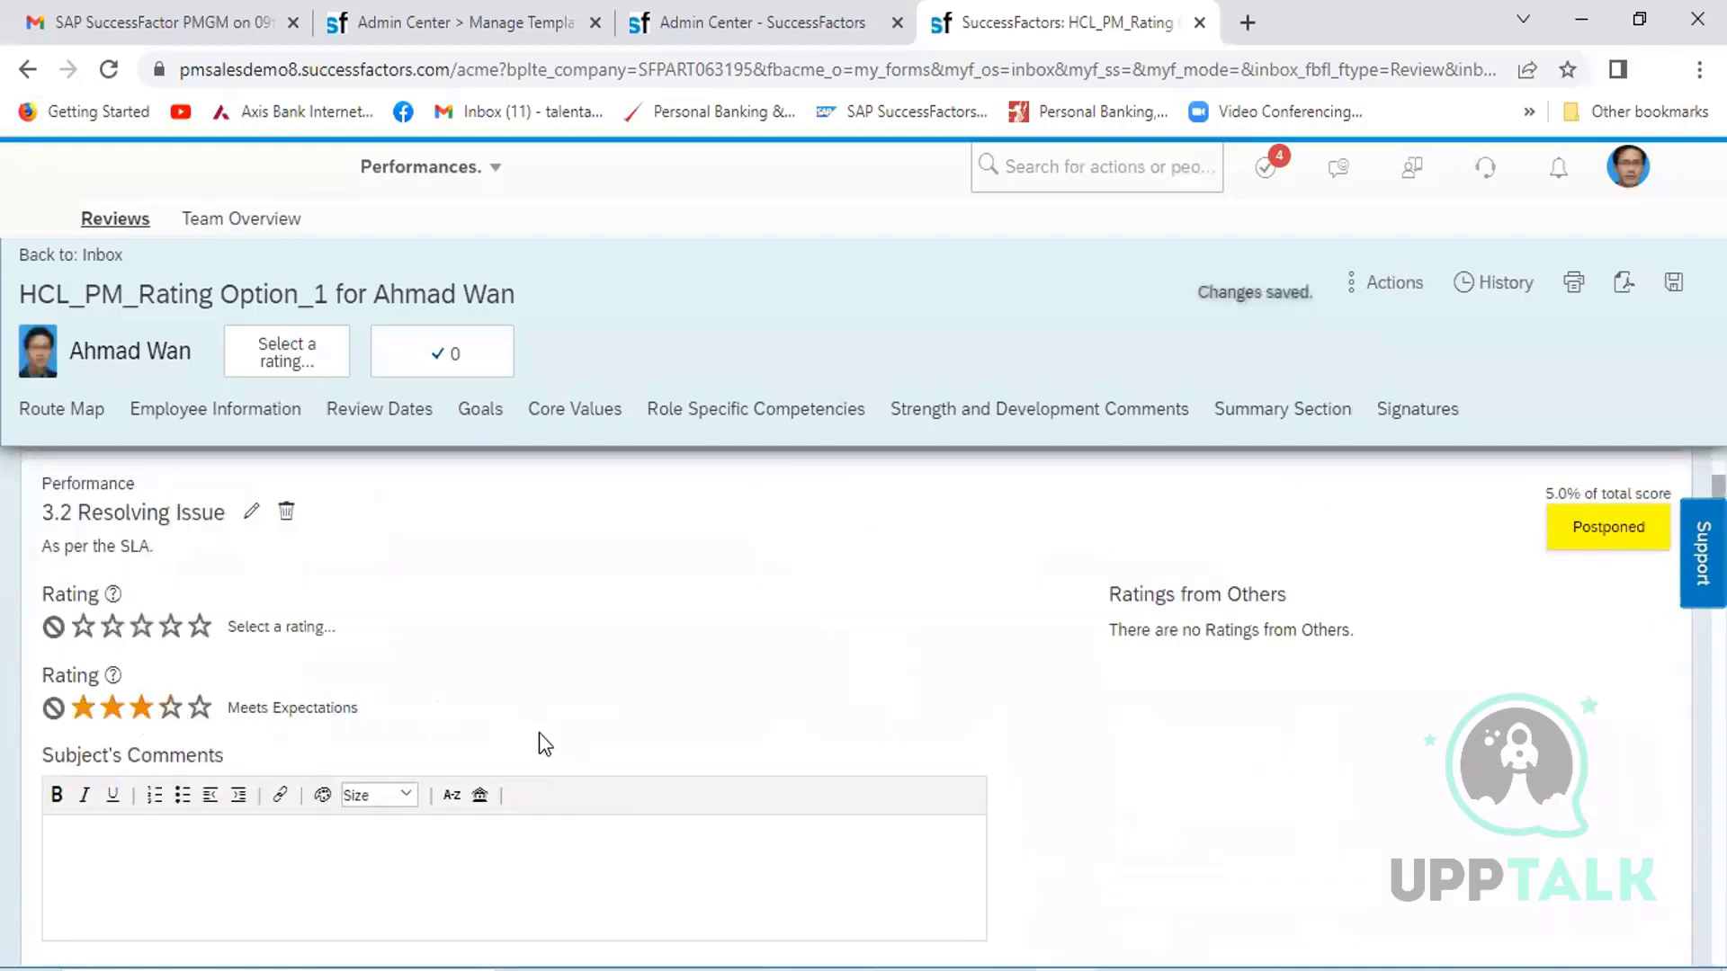
- In the Core Values section, set the second rating of DEMO LIBRARY 1 and Acting Decisively to Exceeds Expectations
{"action": "scroll", "coordinate": [543, 736], "scroll_direction": "down", "scroll_amount": 5}
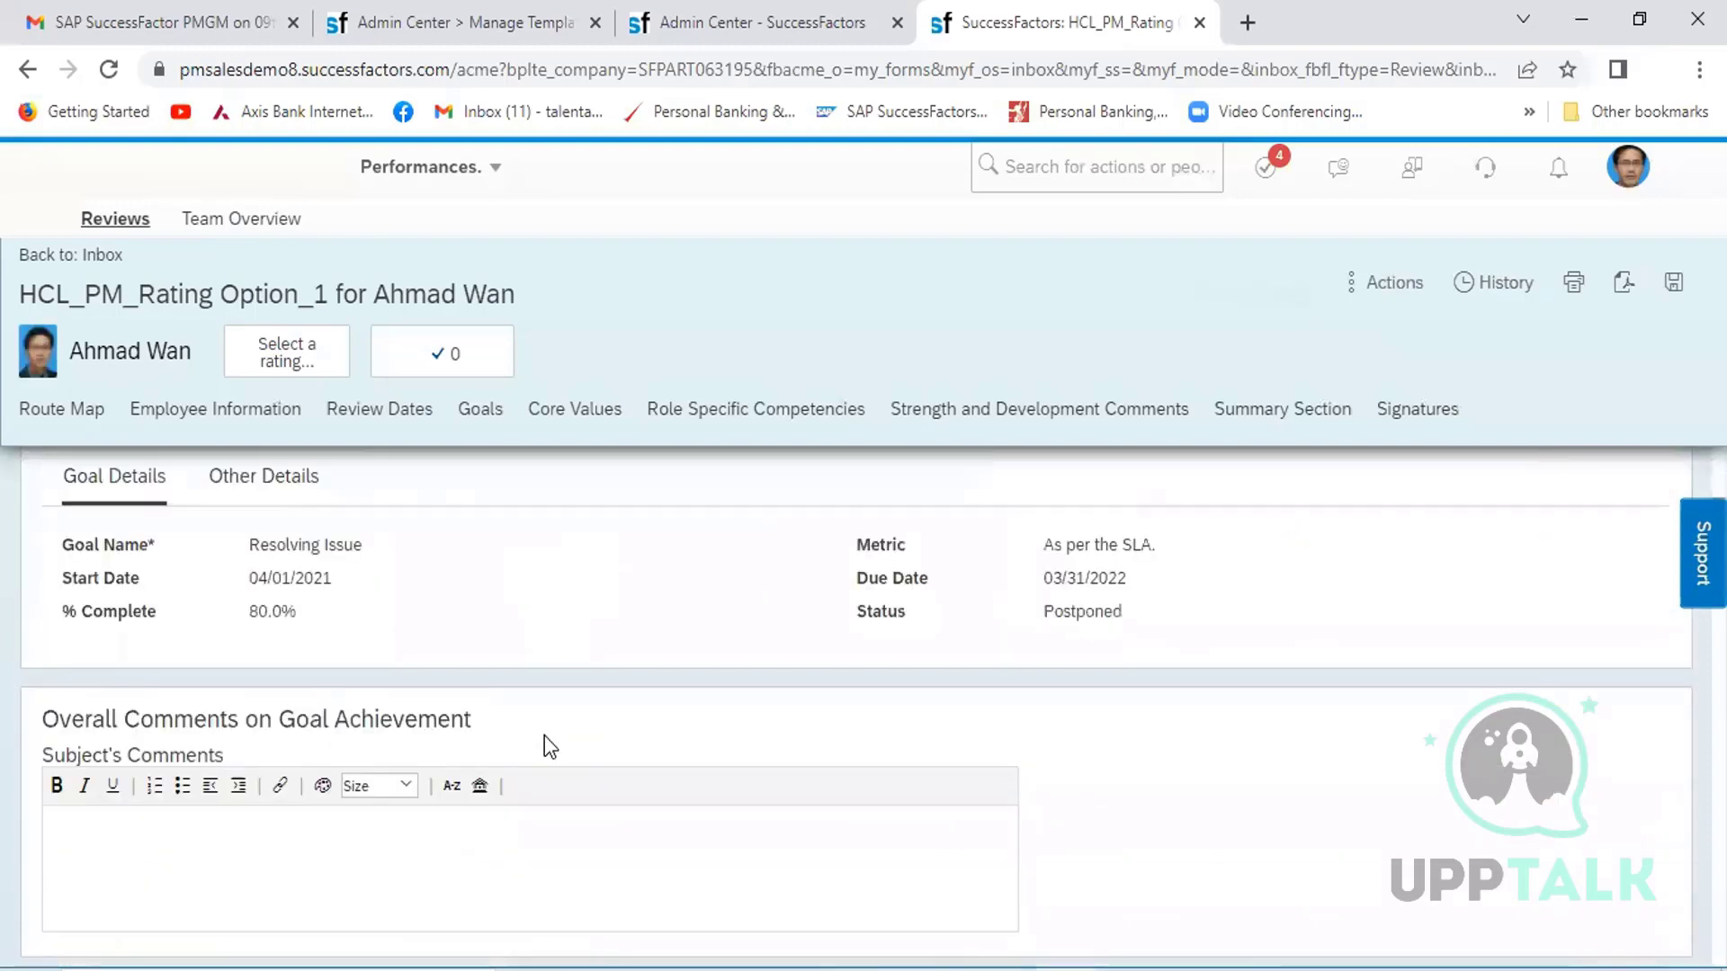
{"action": "scroll", "coordinate": [544, 736], "scroll_direction": "up", "scroll_amount": 4}
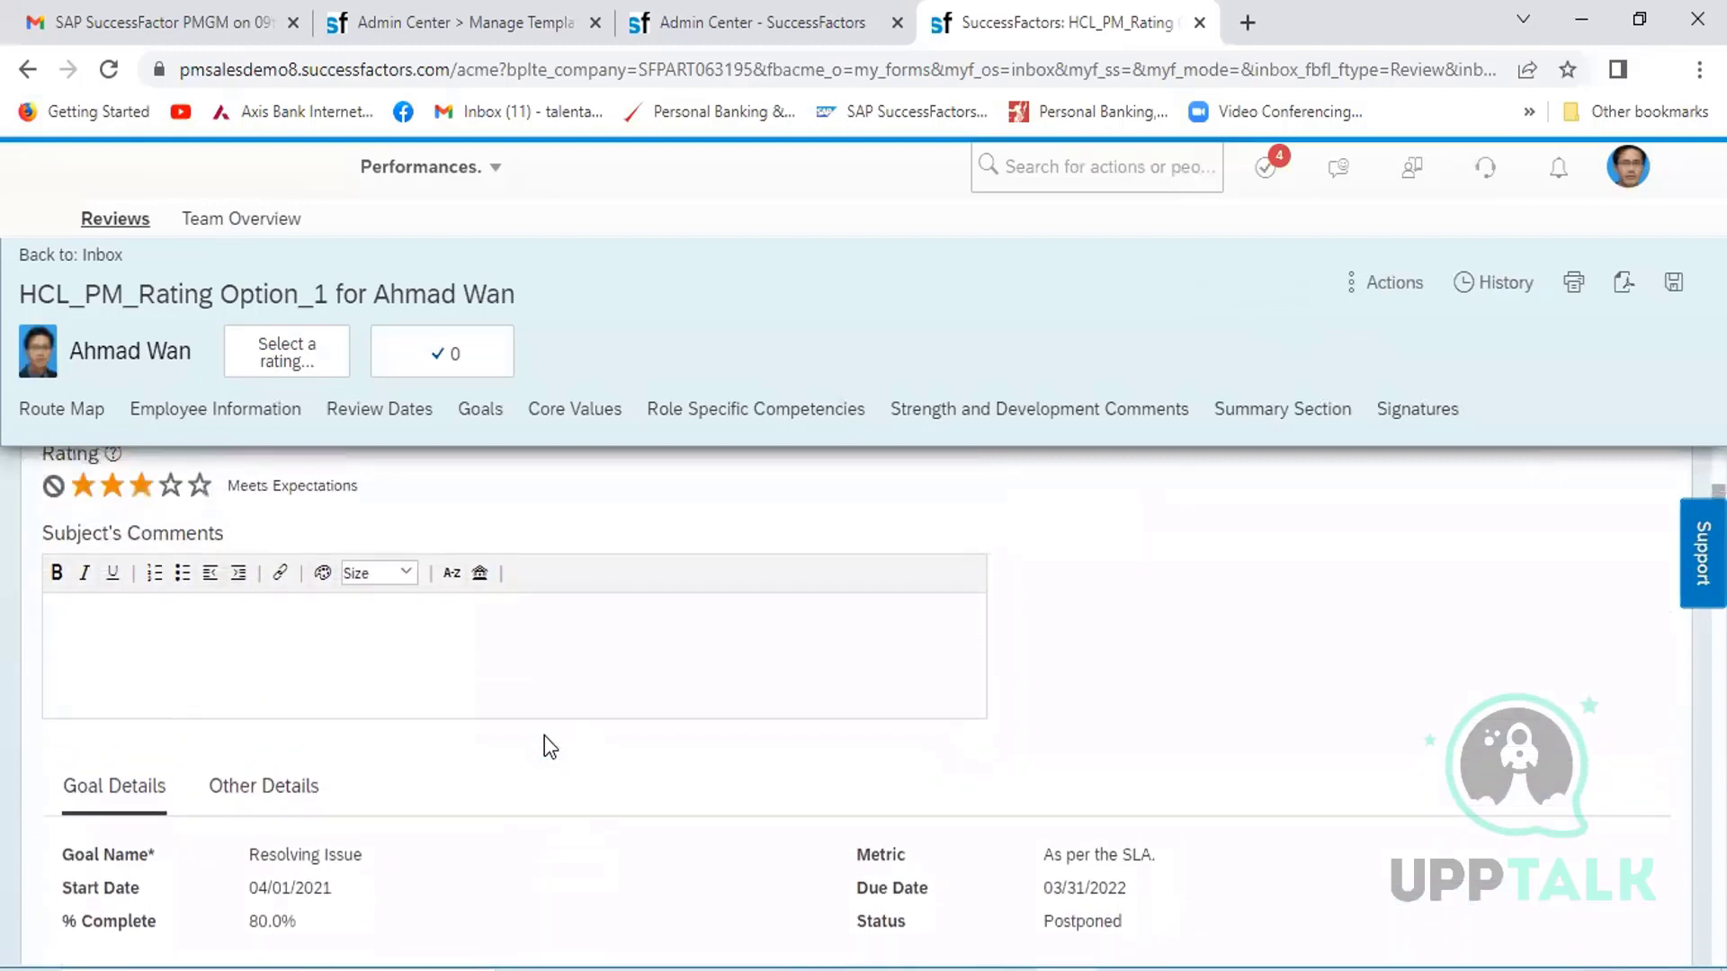
{"action": "scroll", "coordinate": [546, 734], "scroll_direction": "down", "scroll_amount": 5}
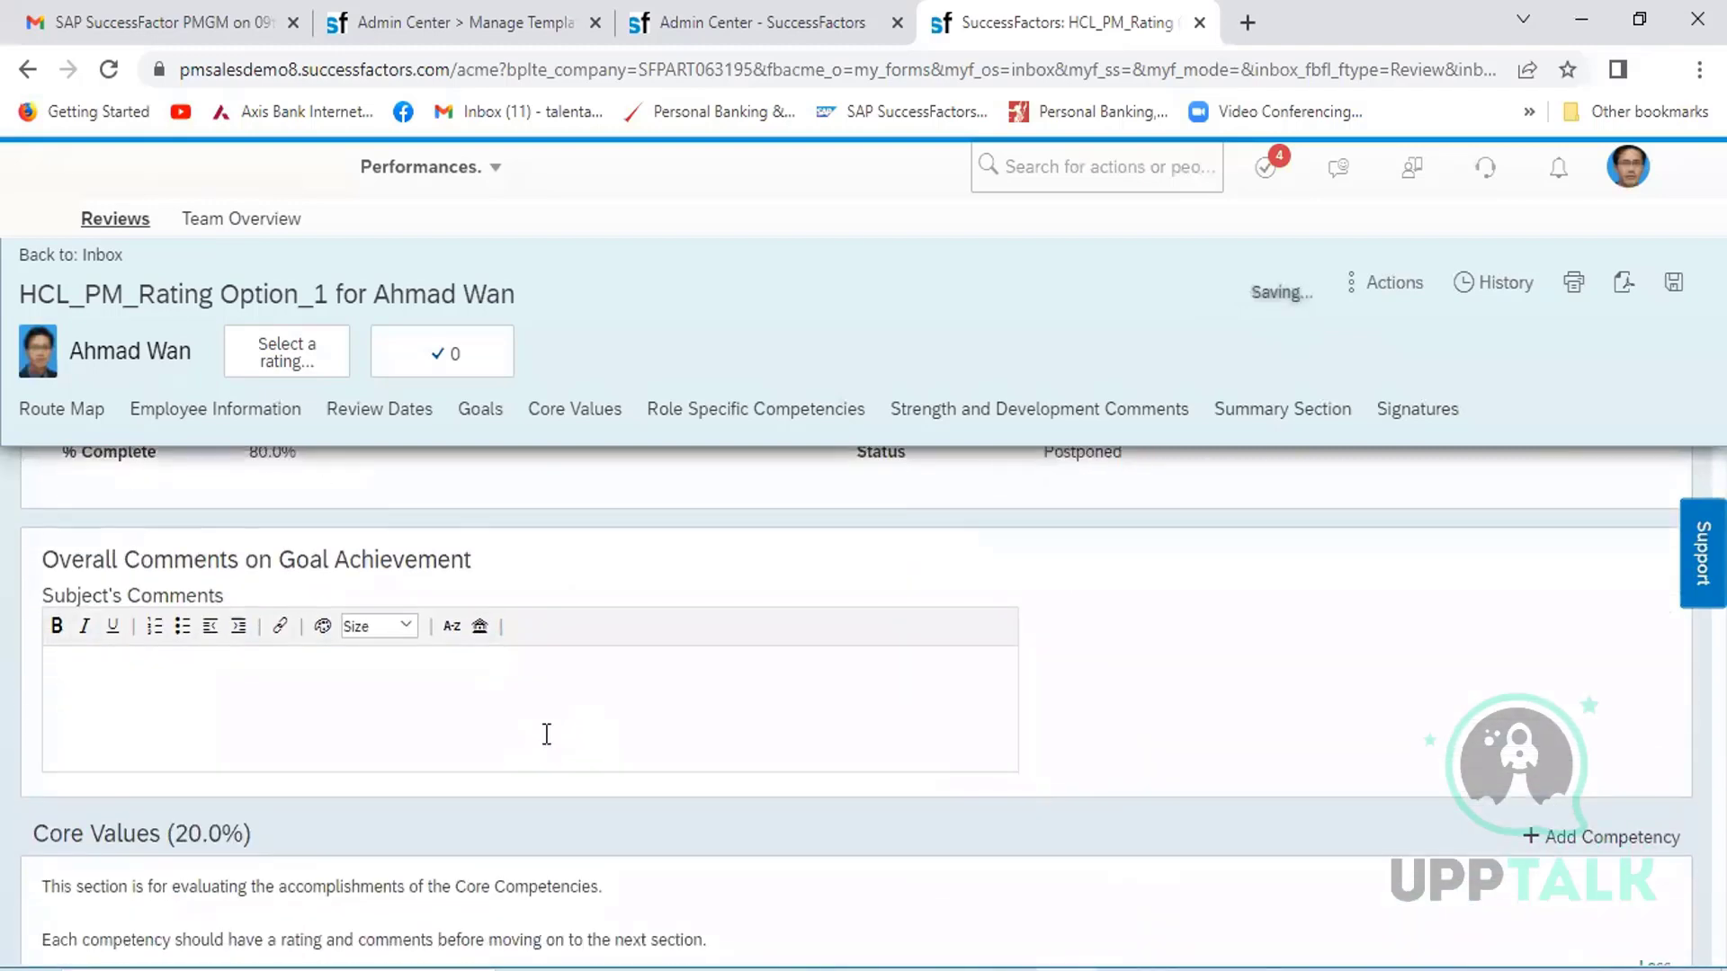
{"action": "scroll", "coordinate": [546, 735], "scroll_direction": "down", "scroll_amount": 5}
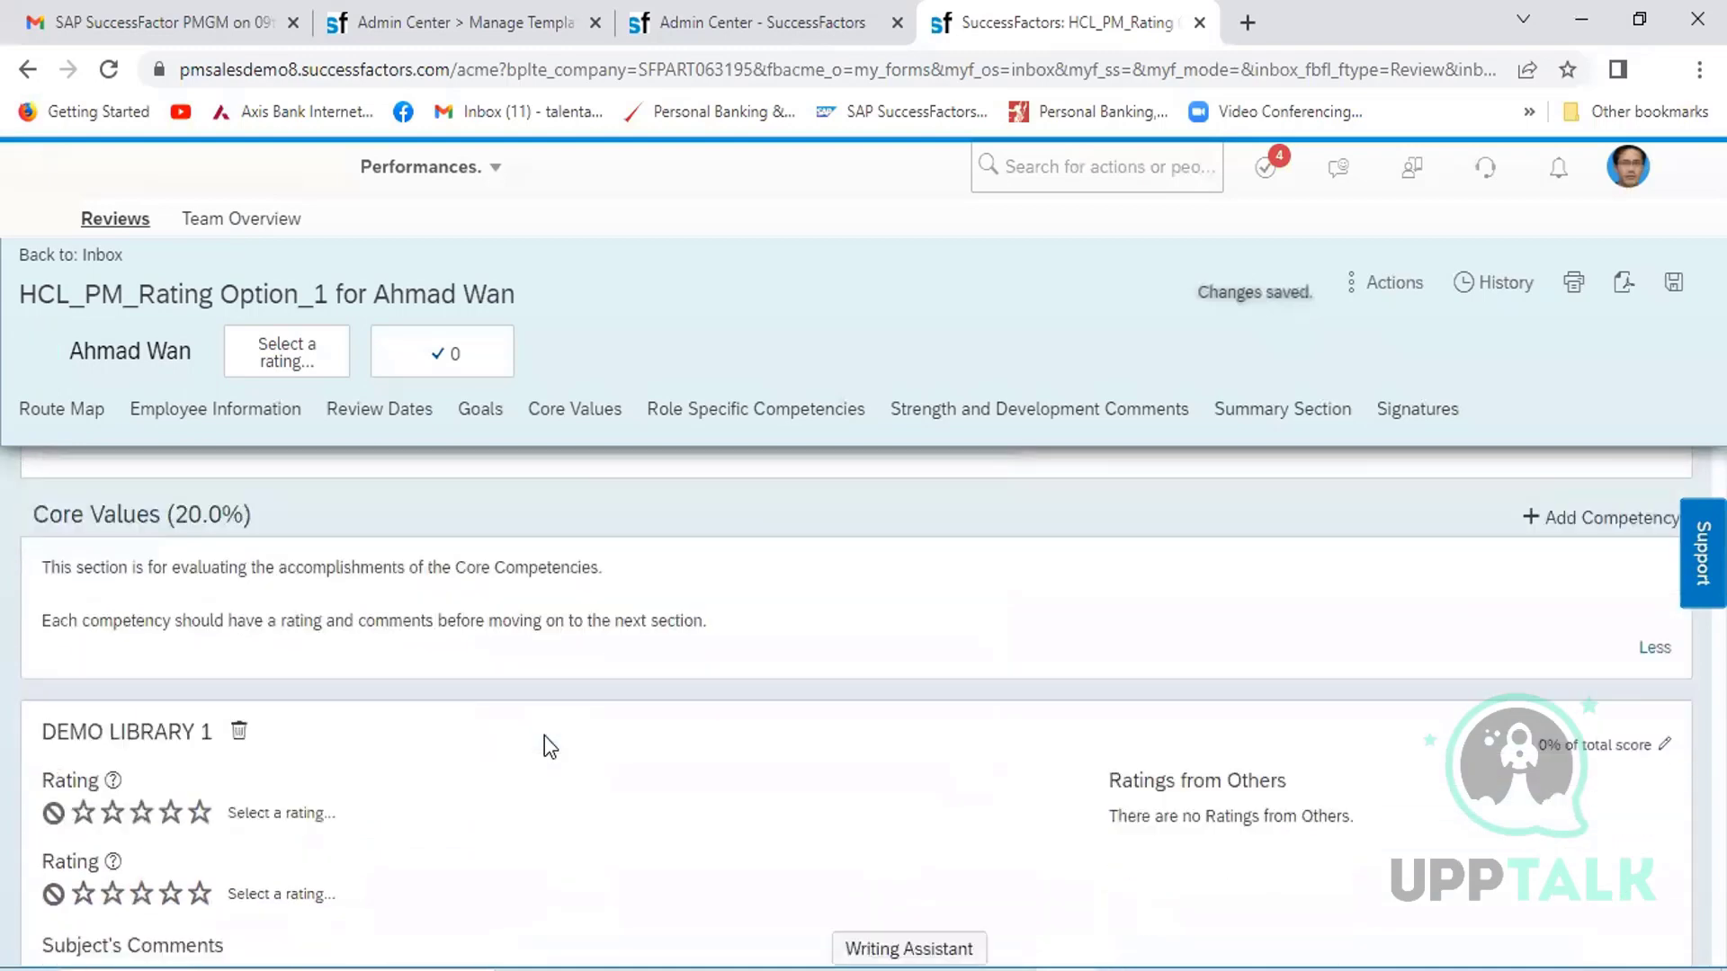
{"action": "left_click", "coordinate": [170, 734]}
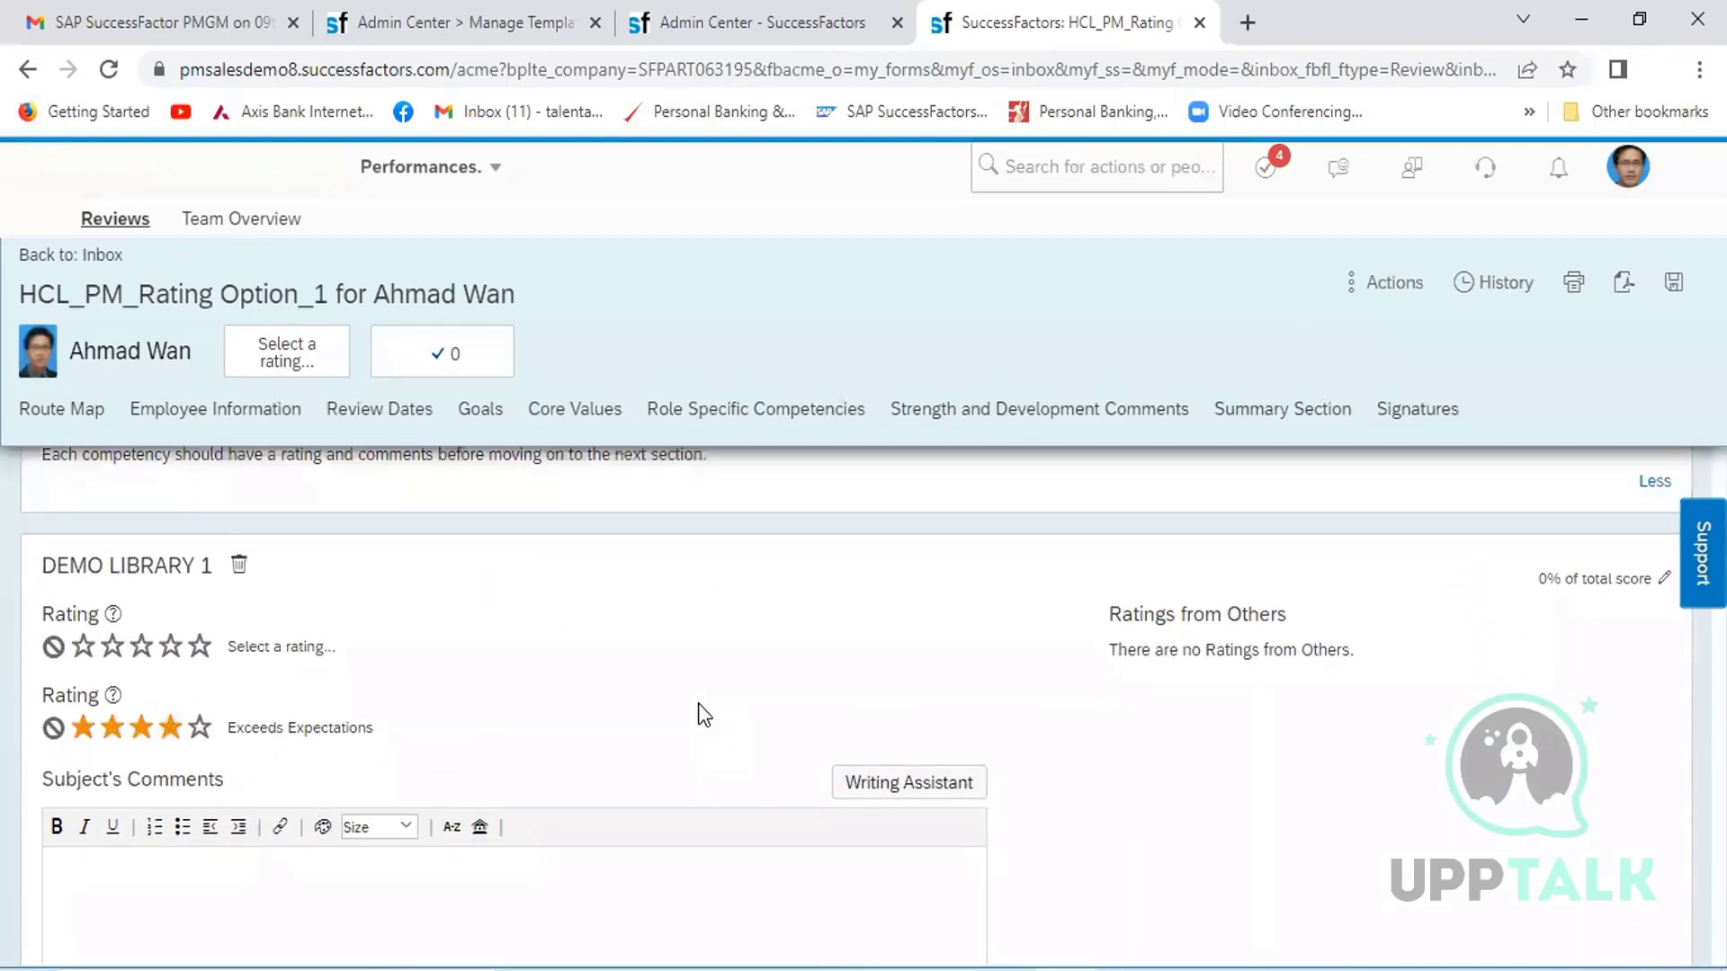
{"action": "scroll", "coordinate": [698, 703], "scroll_direction": "down", "scroll_amount": 5}
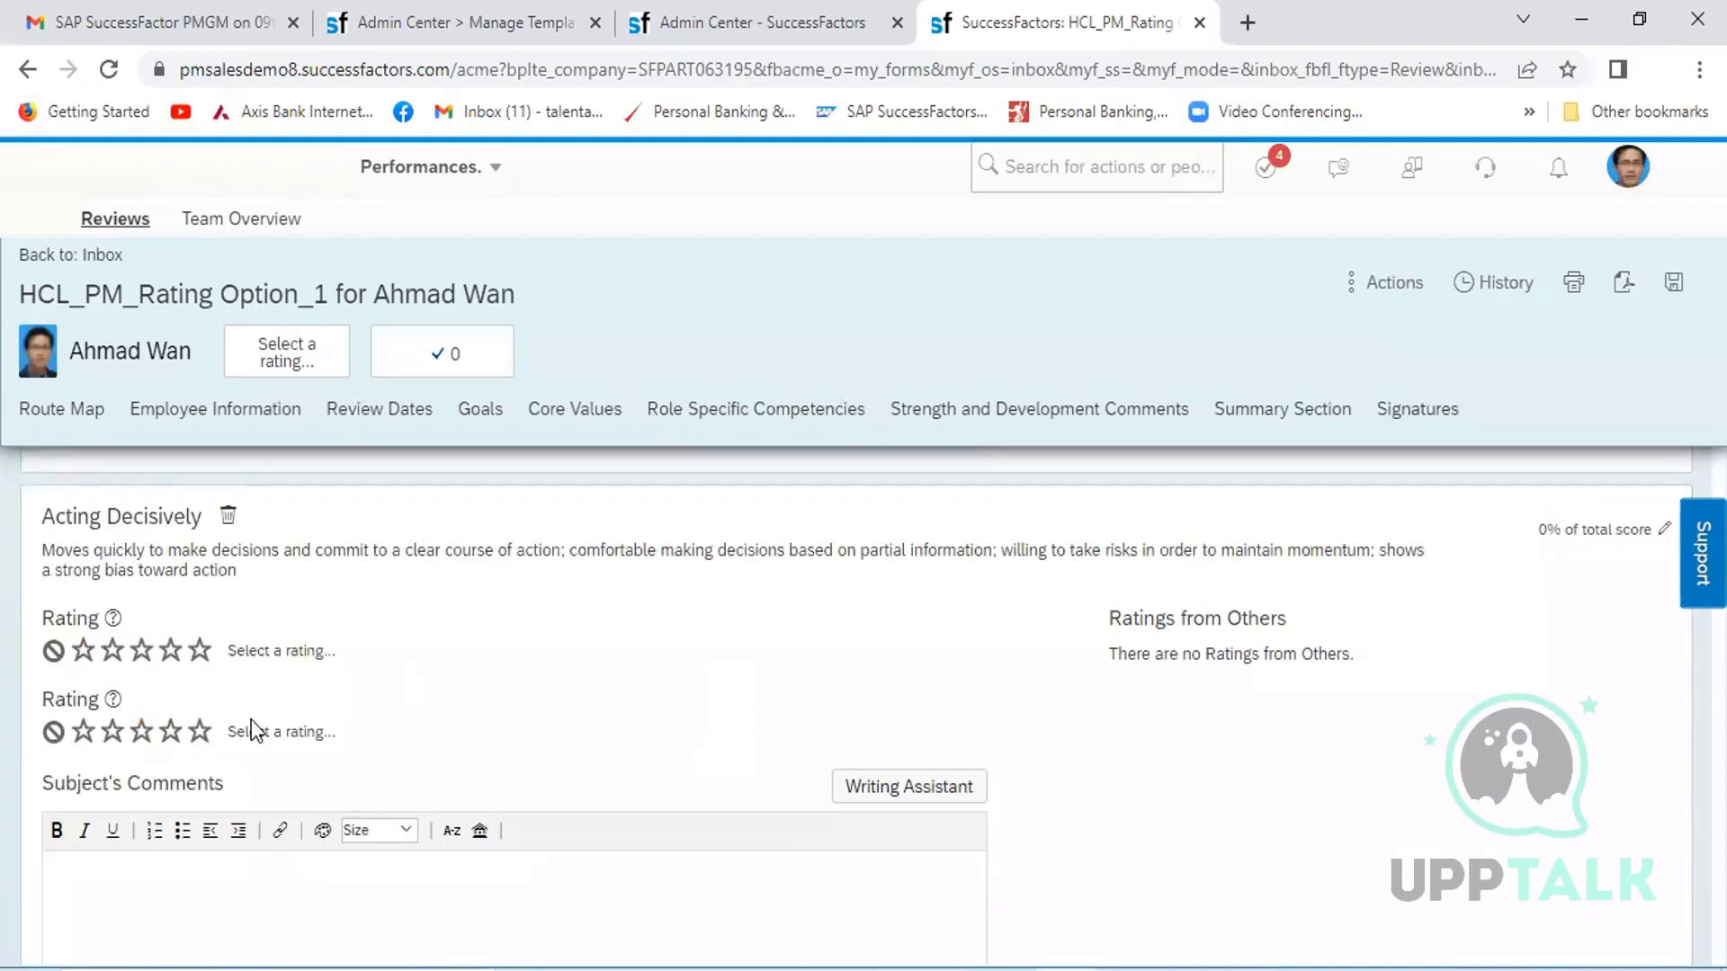
{"action": "left_click", "coordinate": [171, 734]}
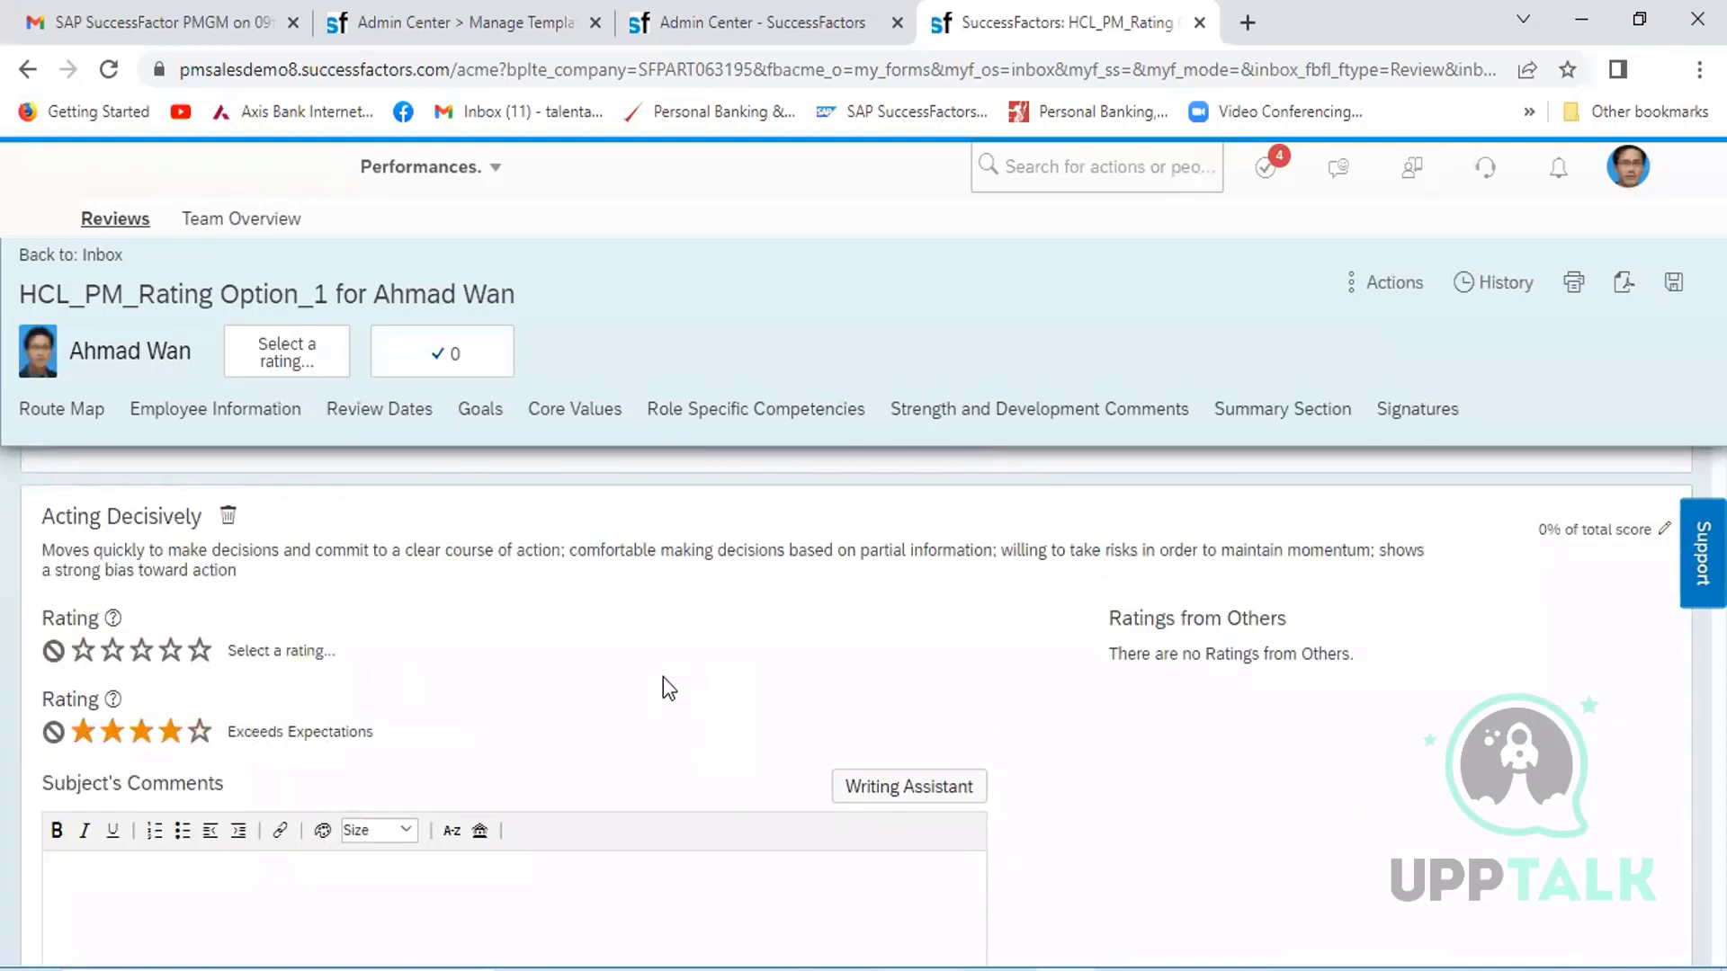
- In the second rating row, rate Acting Strategically as Exceeds Expectations and Demo Competency as Meets Expectations
{"action": "scroll", "coordinate": [663, 681], "scroll_direction": "down", "scroll_amount": 5}
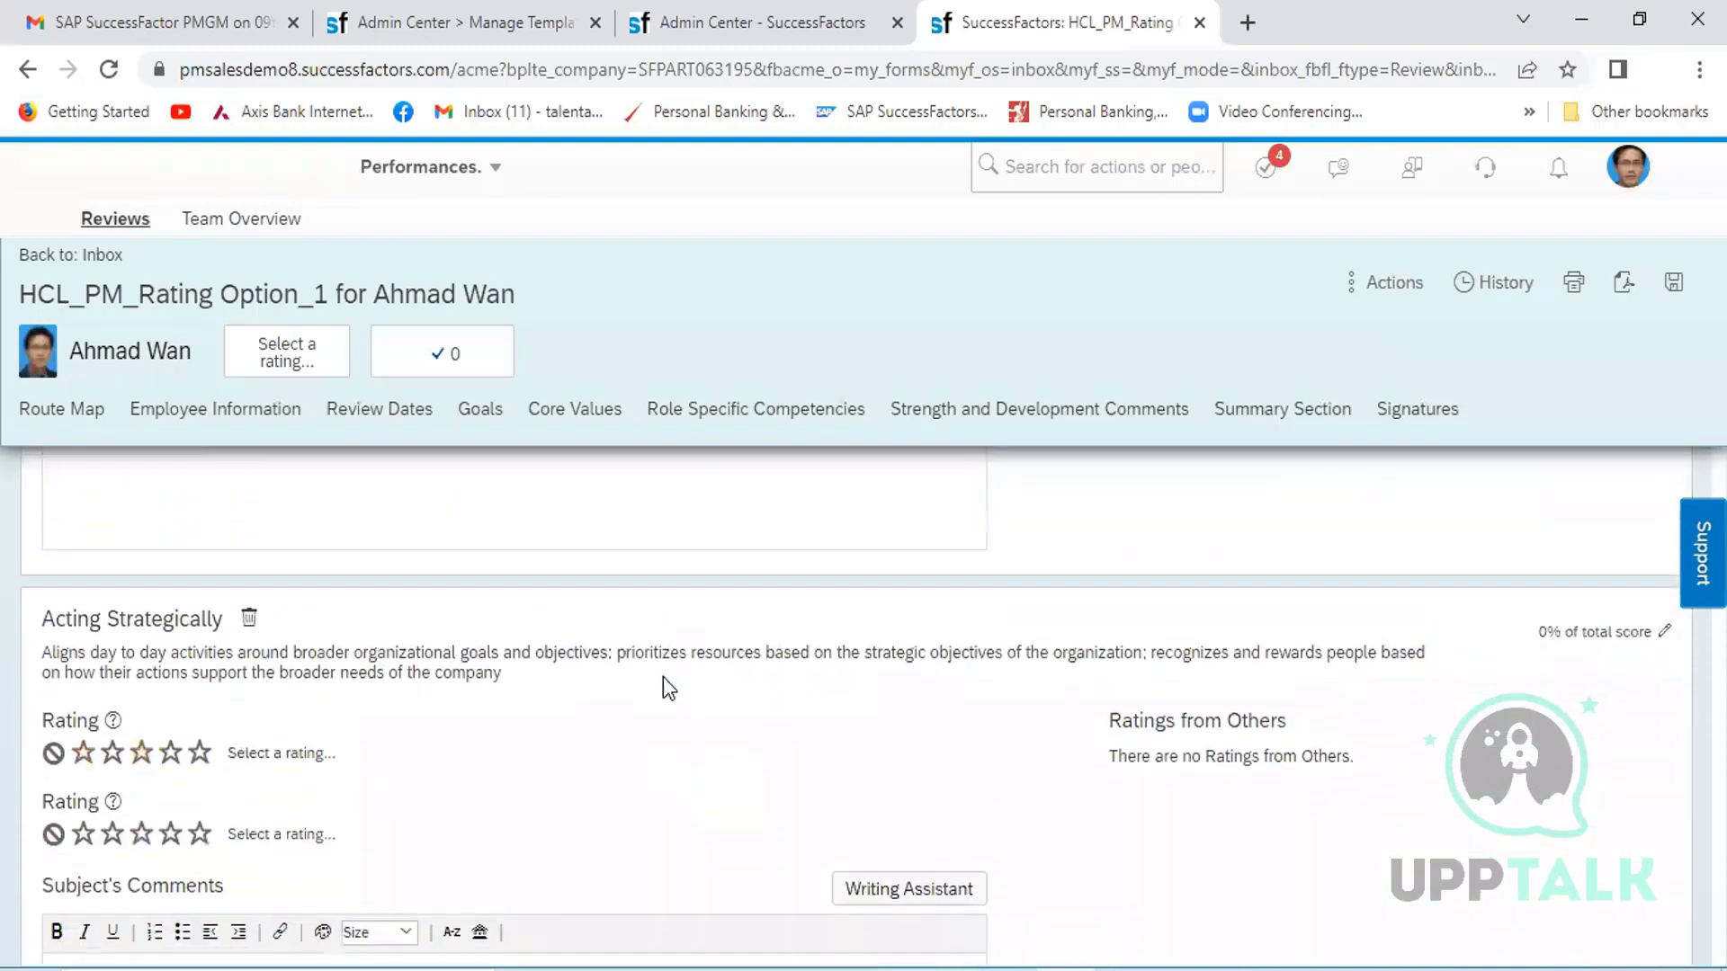
{"action": "scroll", "coordinate": [662, 676], "scroll_direction": "down", "scroll_amount": 2}
{"action": "left_click", "coordinate": [171, 622]}
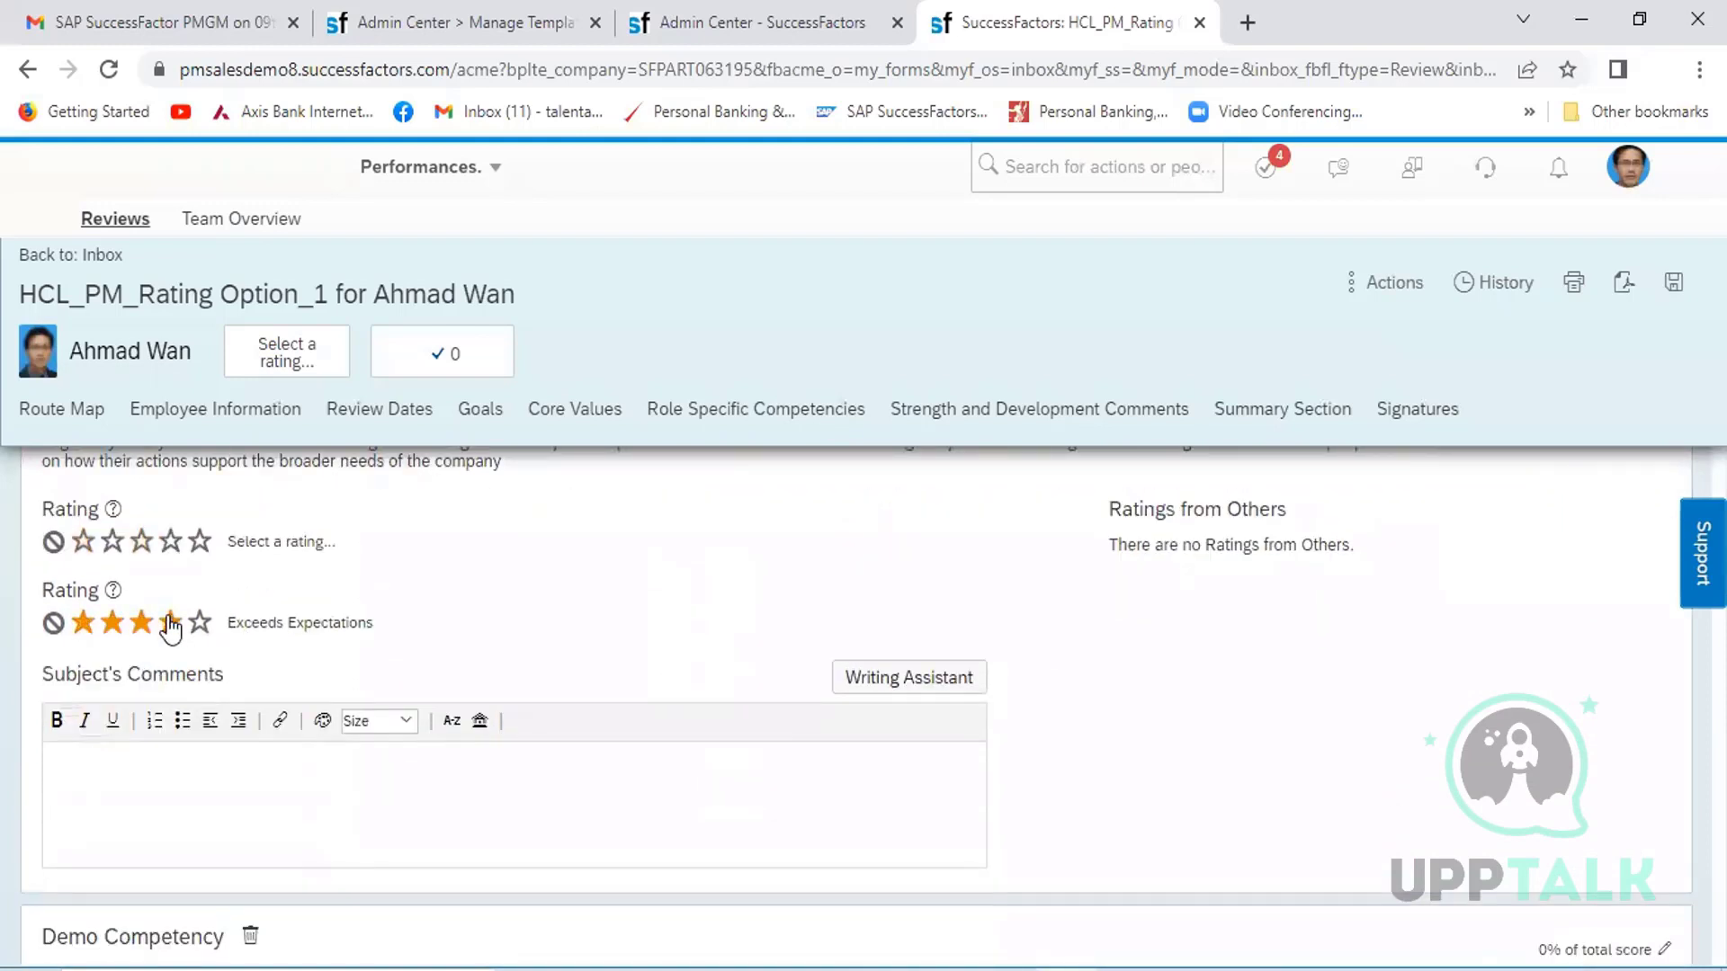
{"action": "scroll", "coordinate": [605, 625], "scroll_direction": "down", "scroll_amount": 5}
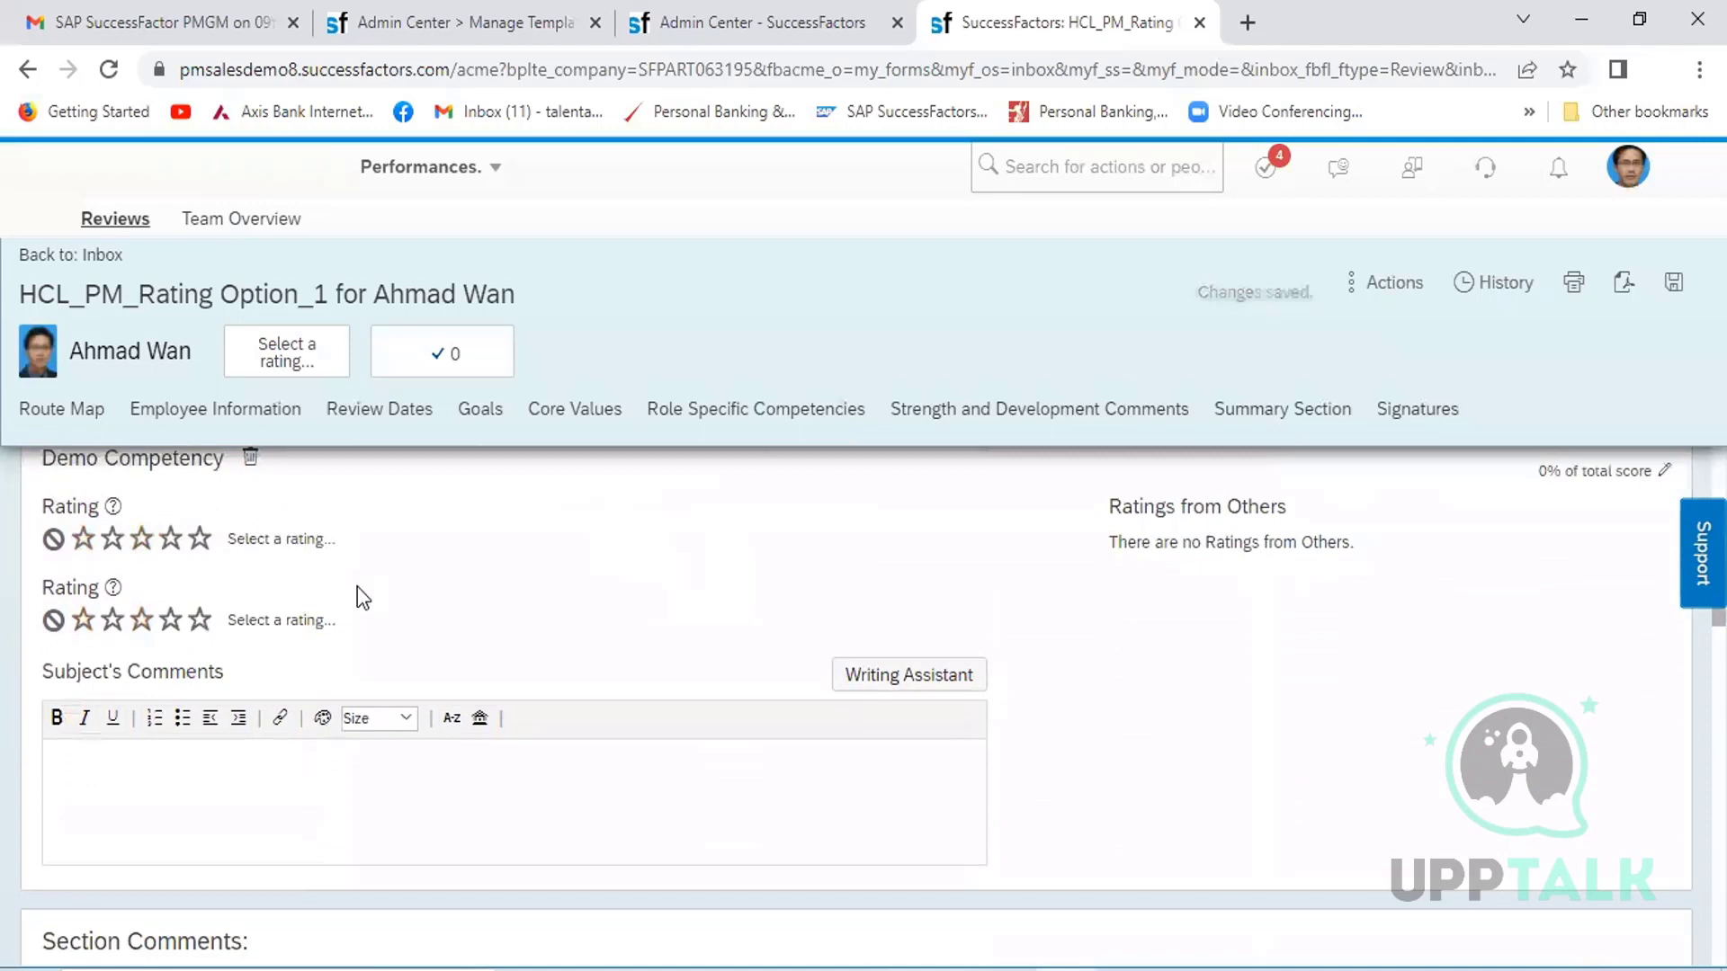
{"action": "left_click", "coordinate": [140, 622]}
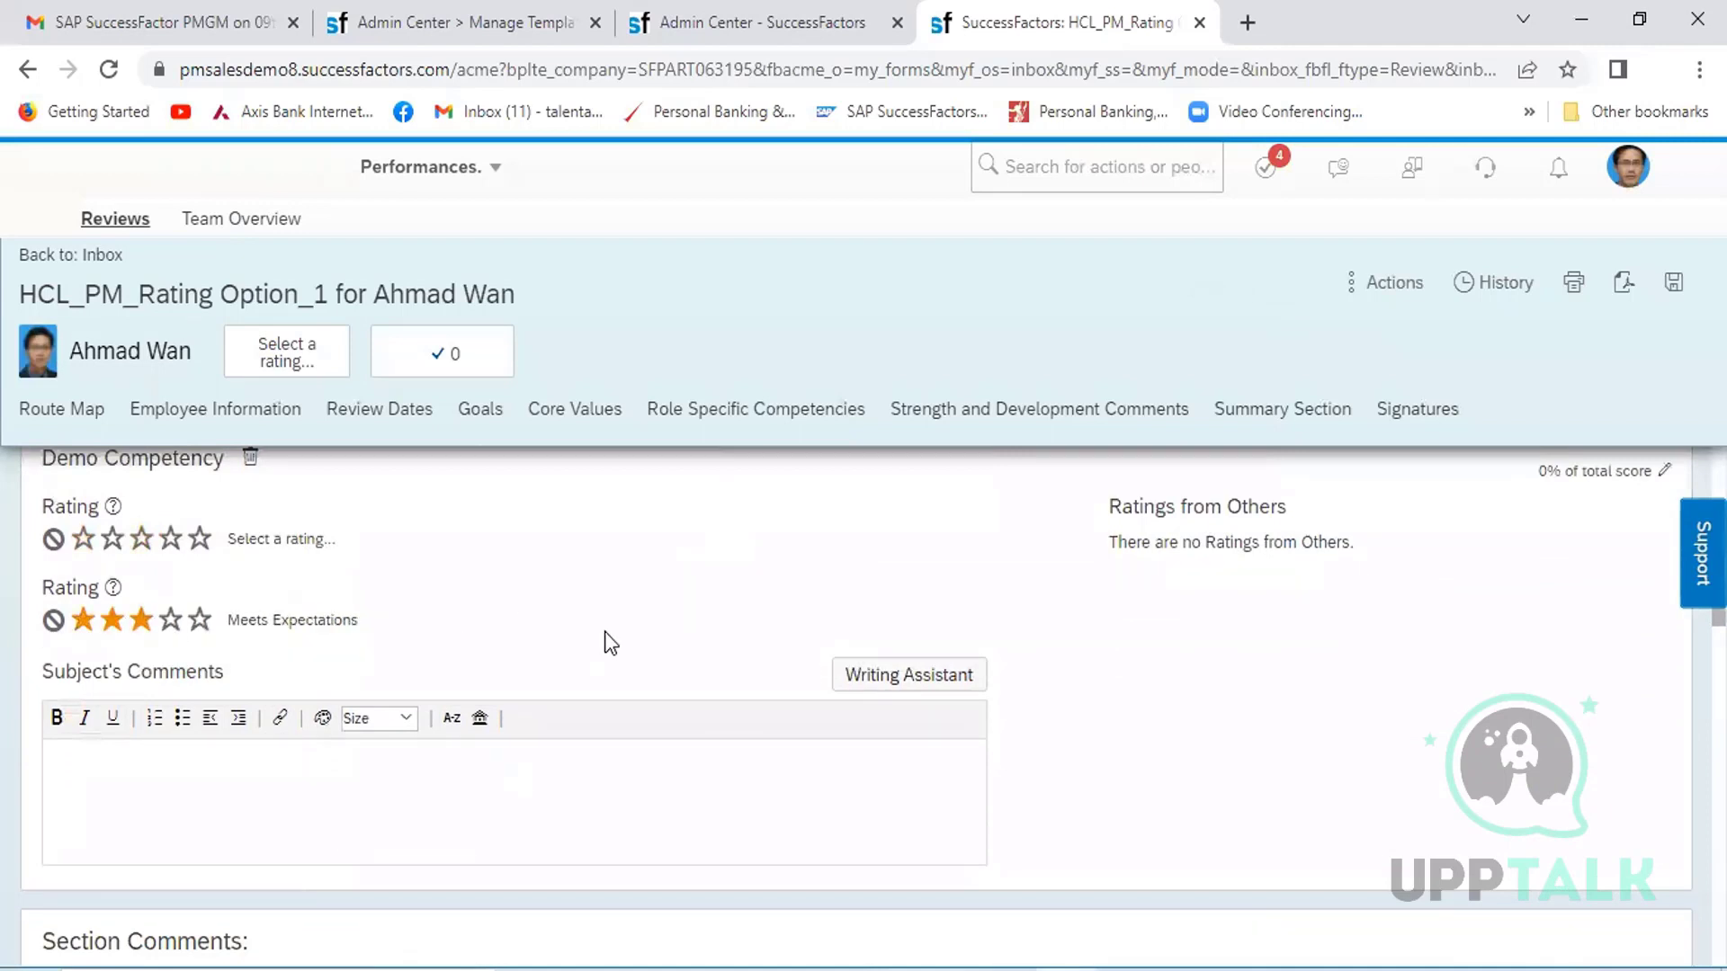
- Among the role-specific competencies, set the second rating of Acting as a Champion for Change and Controlling Costs to Exceeds Expectations
{"action": "scroll", "coordinate": [605, 631], "scroll_direction": "down", "scroll_amount": 4}
{"action": "scroll", "coordinate": [604, 632], "scroll_direction": "down", "scroll_amount": 5}
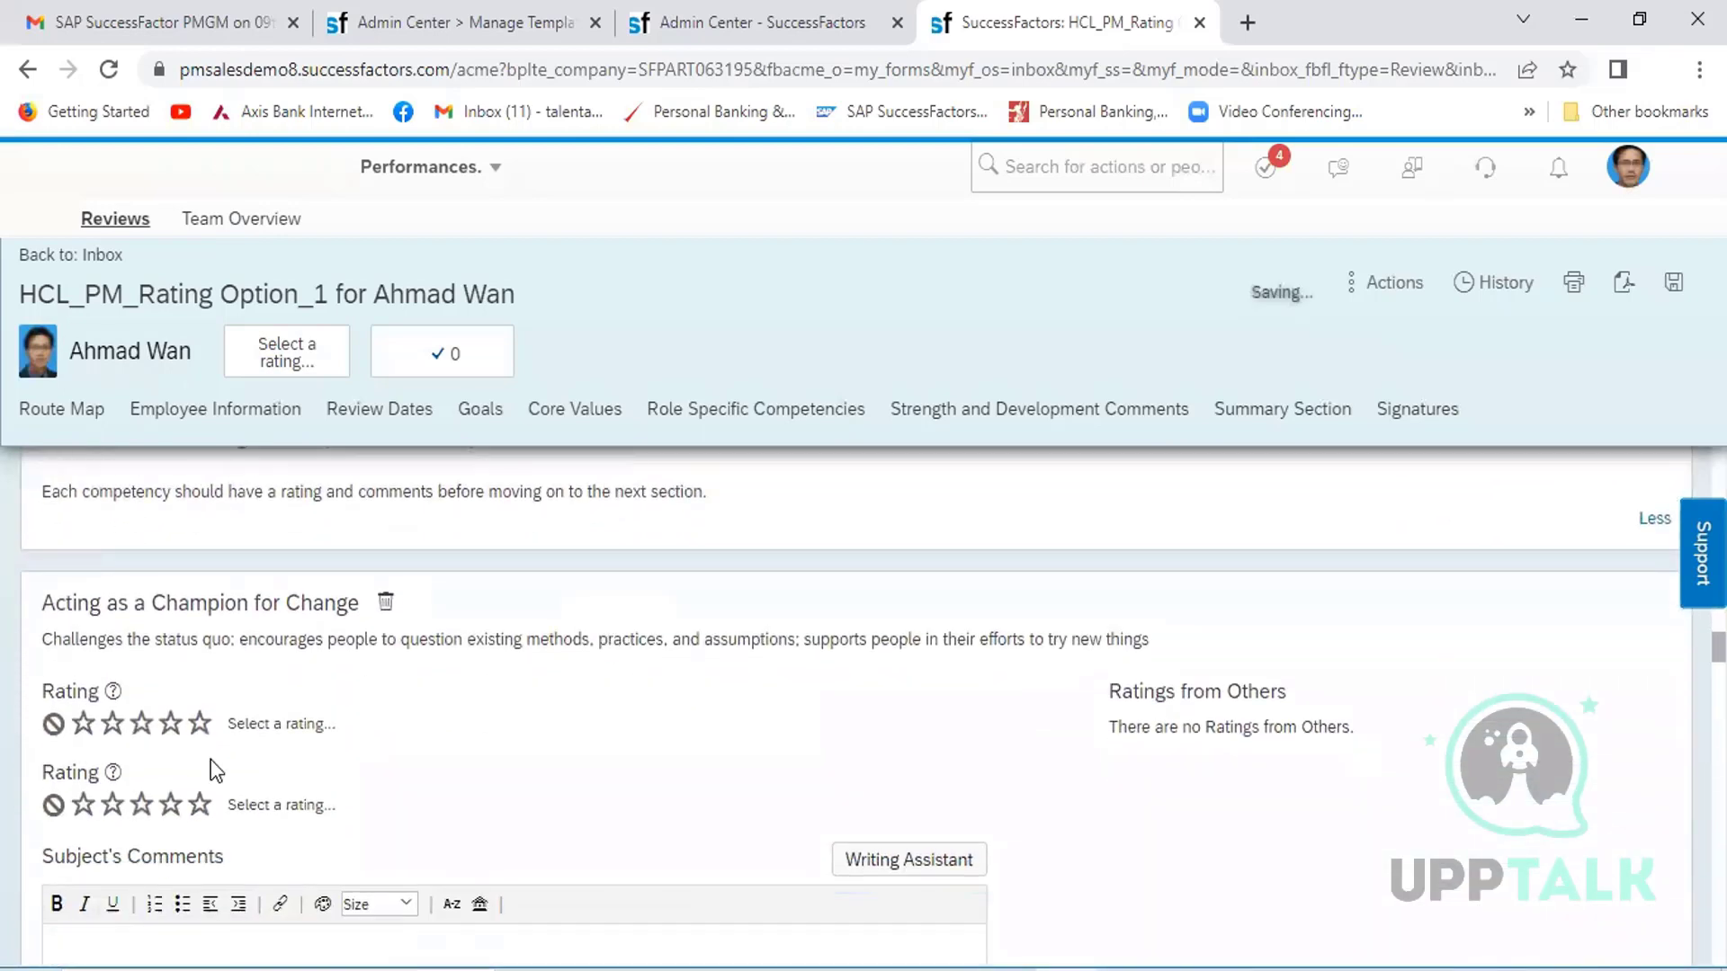
{"action": "left_click", "coordinate": [170, 804]}
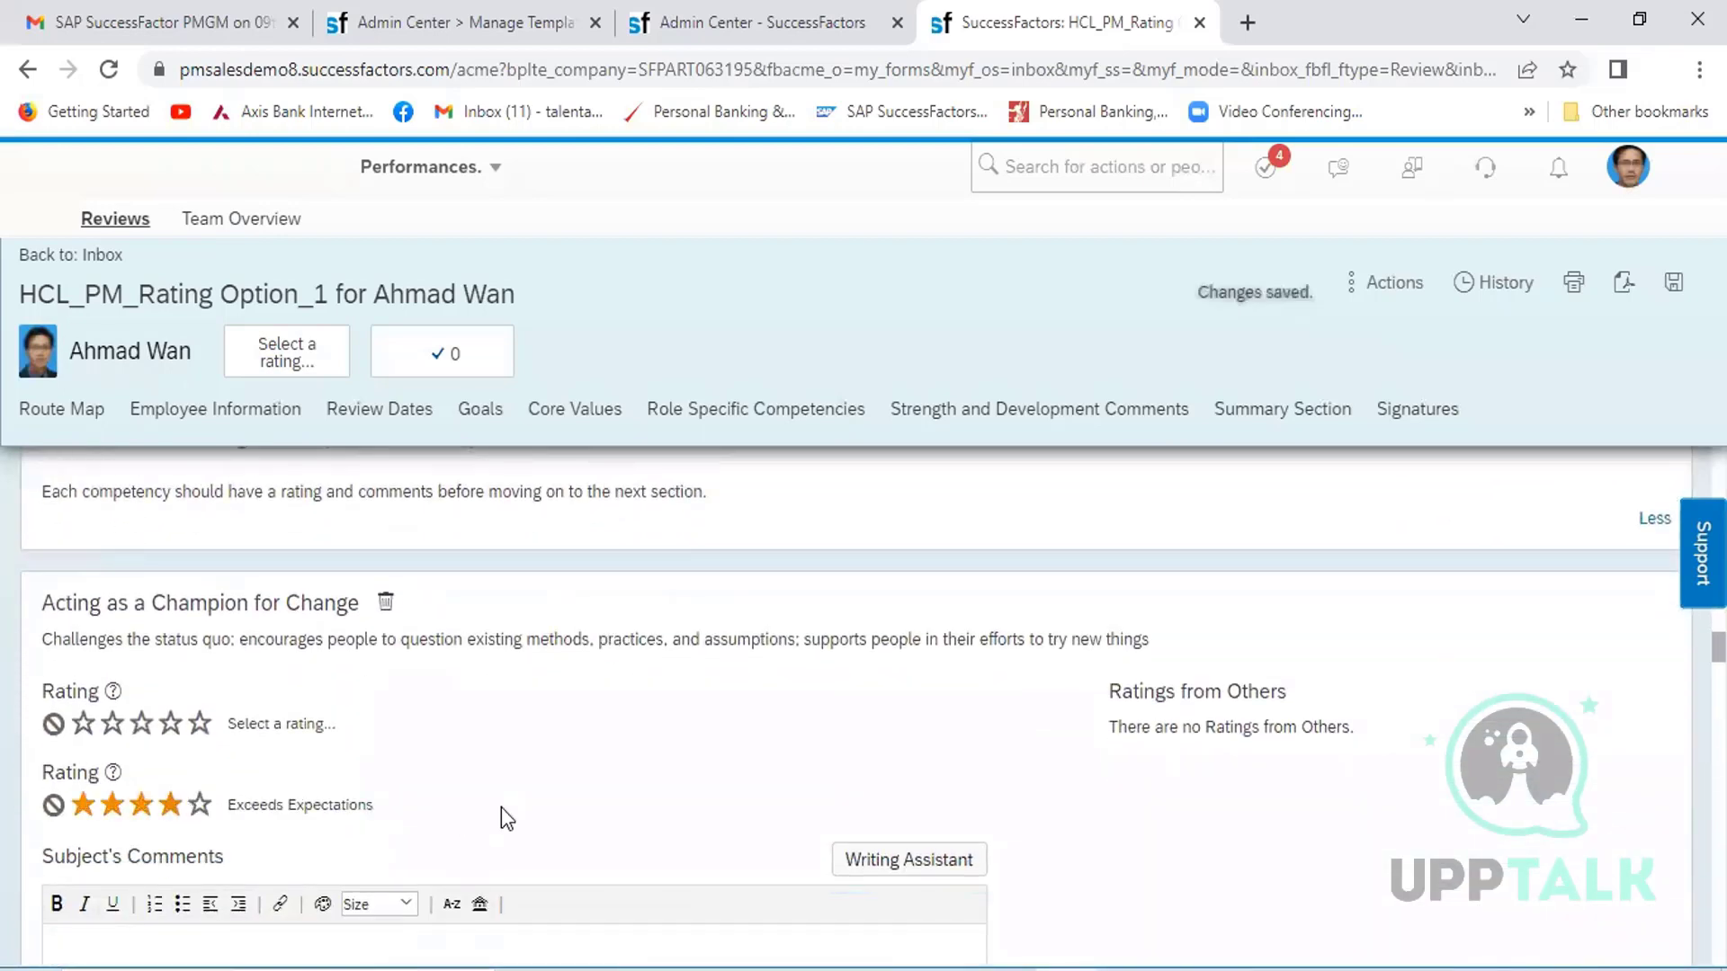
{"action": "scroll", "coordinate": [500, 806], "scroll_direction": "down", "scroll_amount": 5}
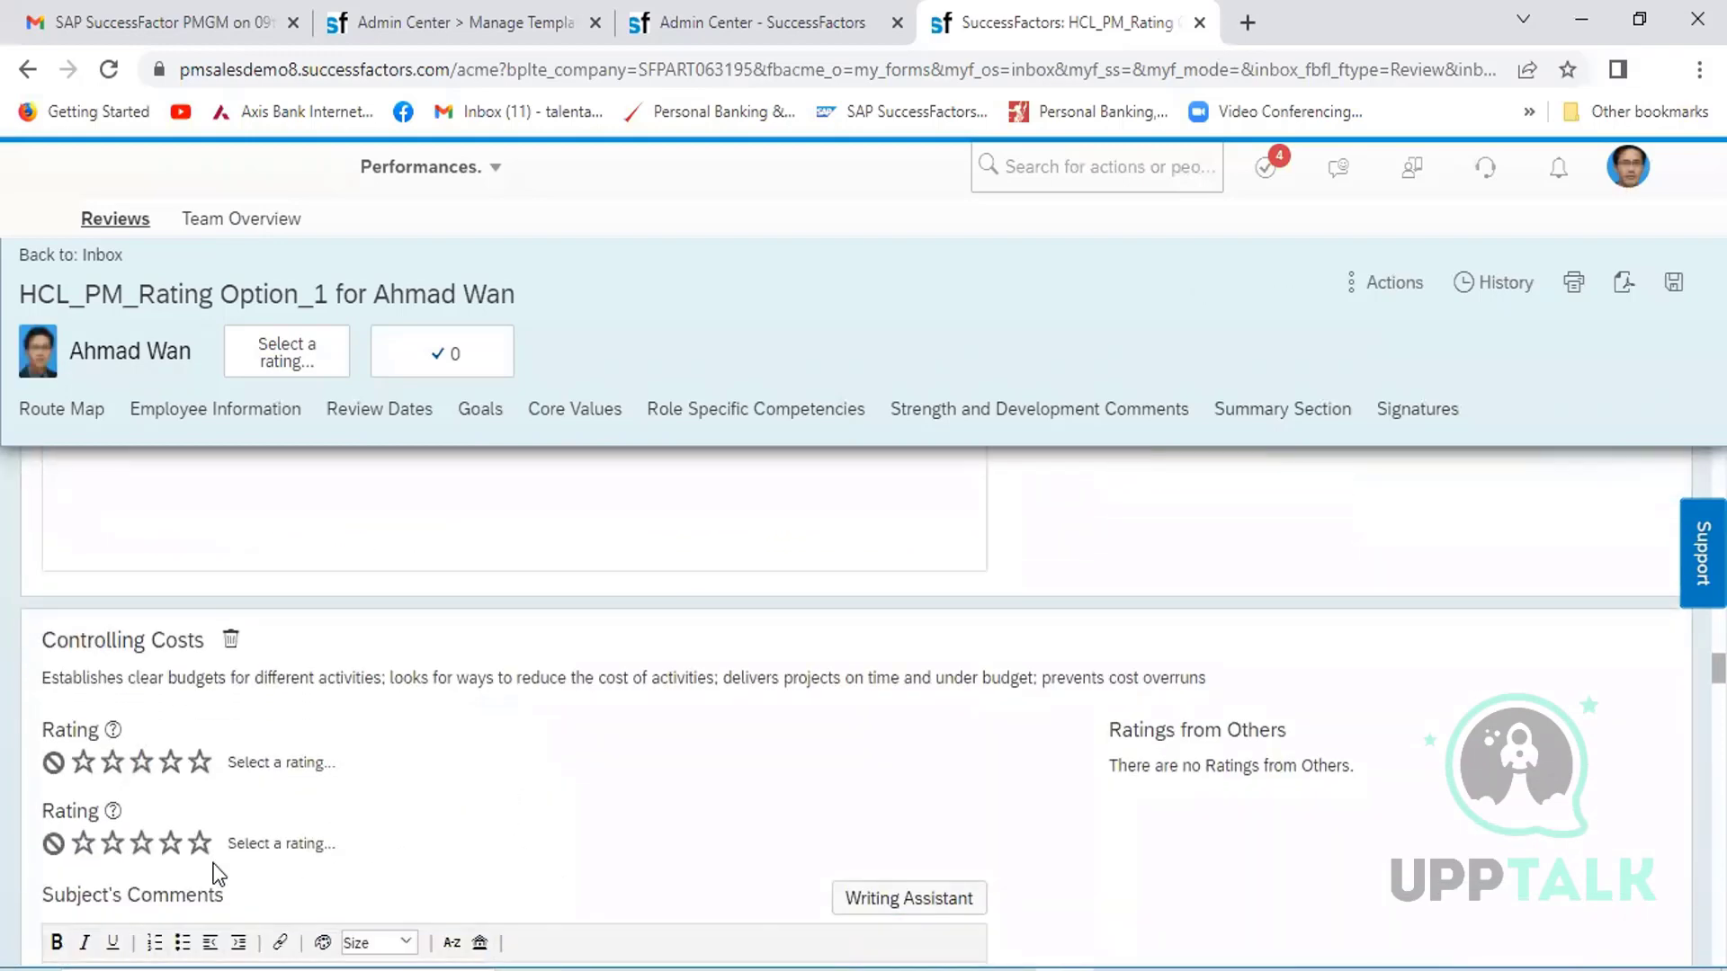
{"action": "left_click", "coordinate": [172, 844]}
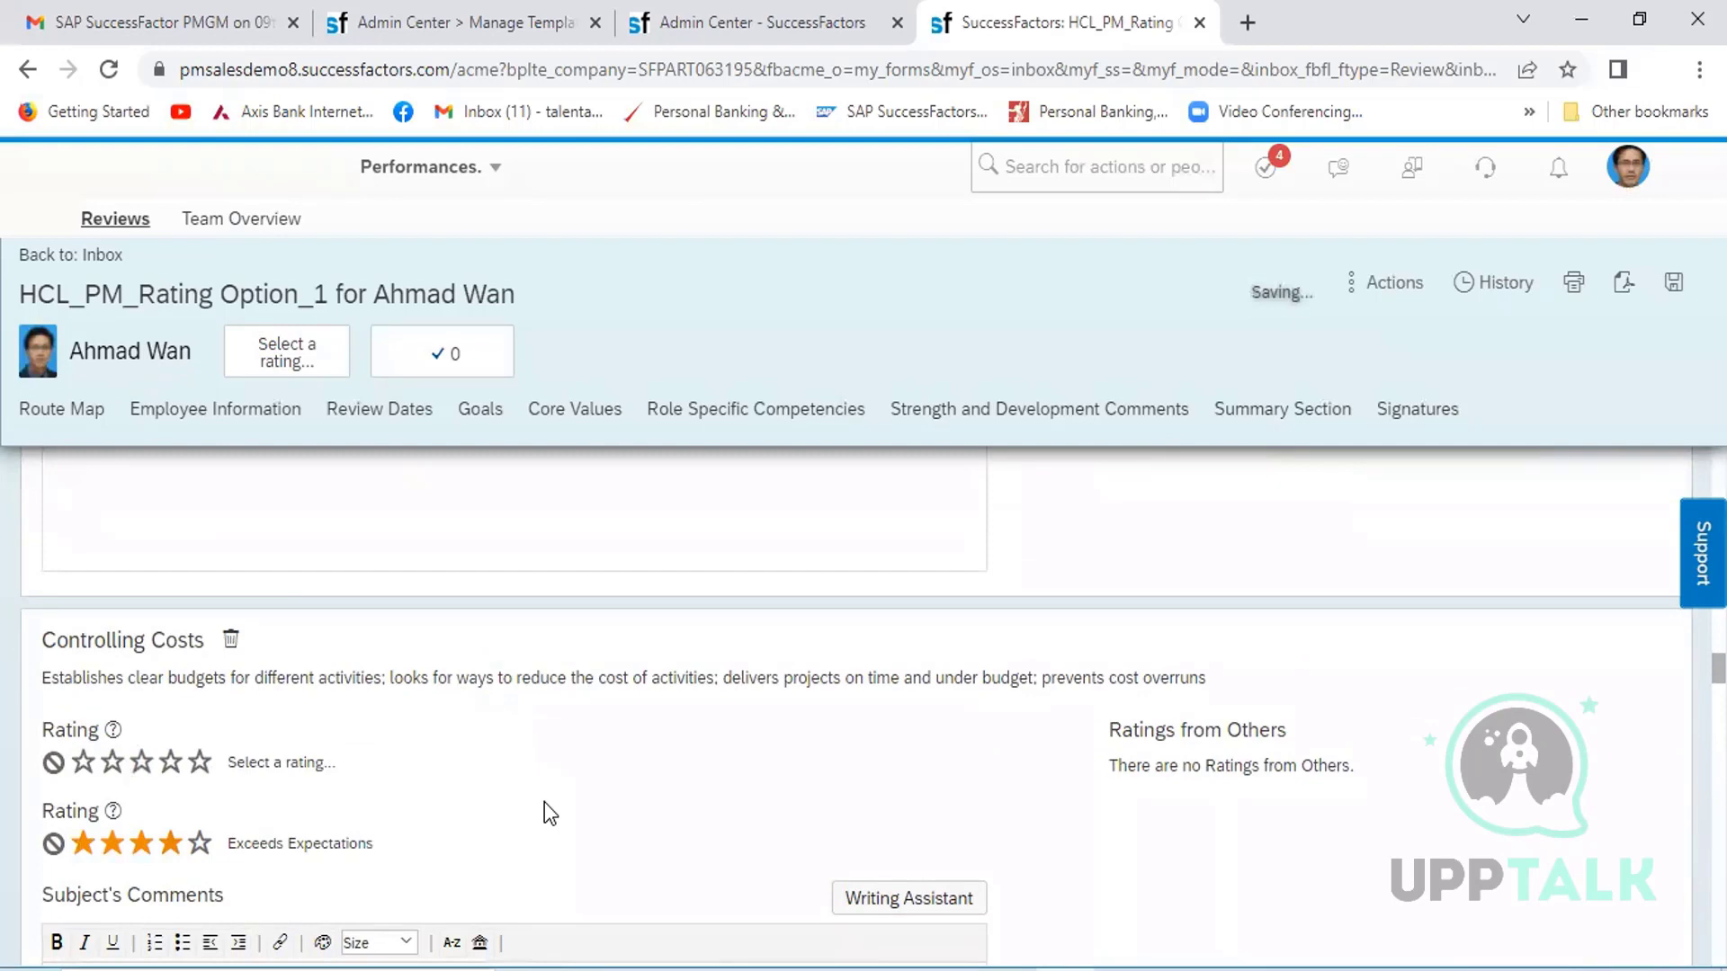
- In the second rating row, rate Critical Thinking as Meets Expectations and Delegating Responsibility as Exceeds Expectations
{"action": "scroll", "coordinate": [543, 802], "scroll_direction": "down", "scroll_amount": 5}
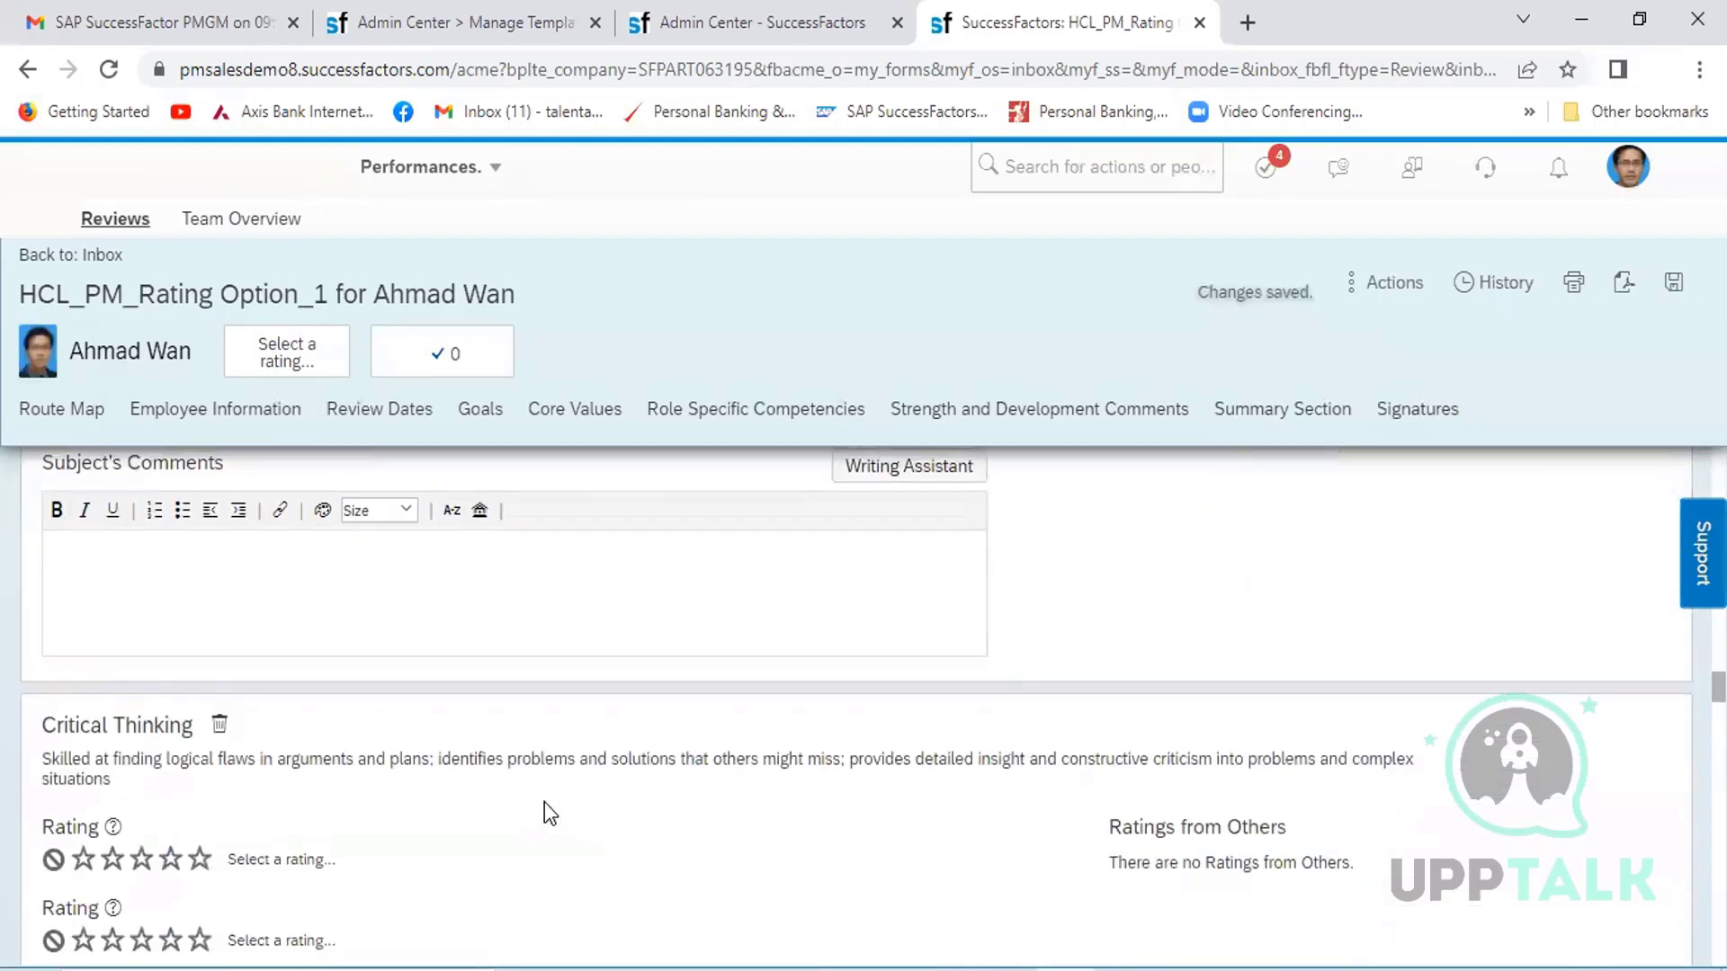
{"action": "scroll", "coordinate": [543, 805], "scroll_direction": "down", "scroll_amount": 2}
{"action": "left_click", "coordinate": [141, 734]}
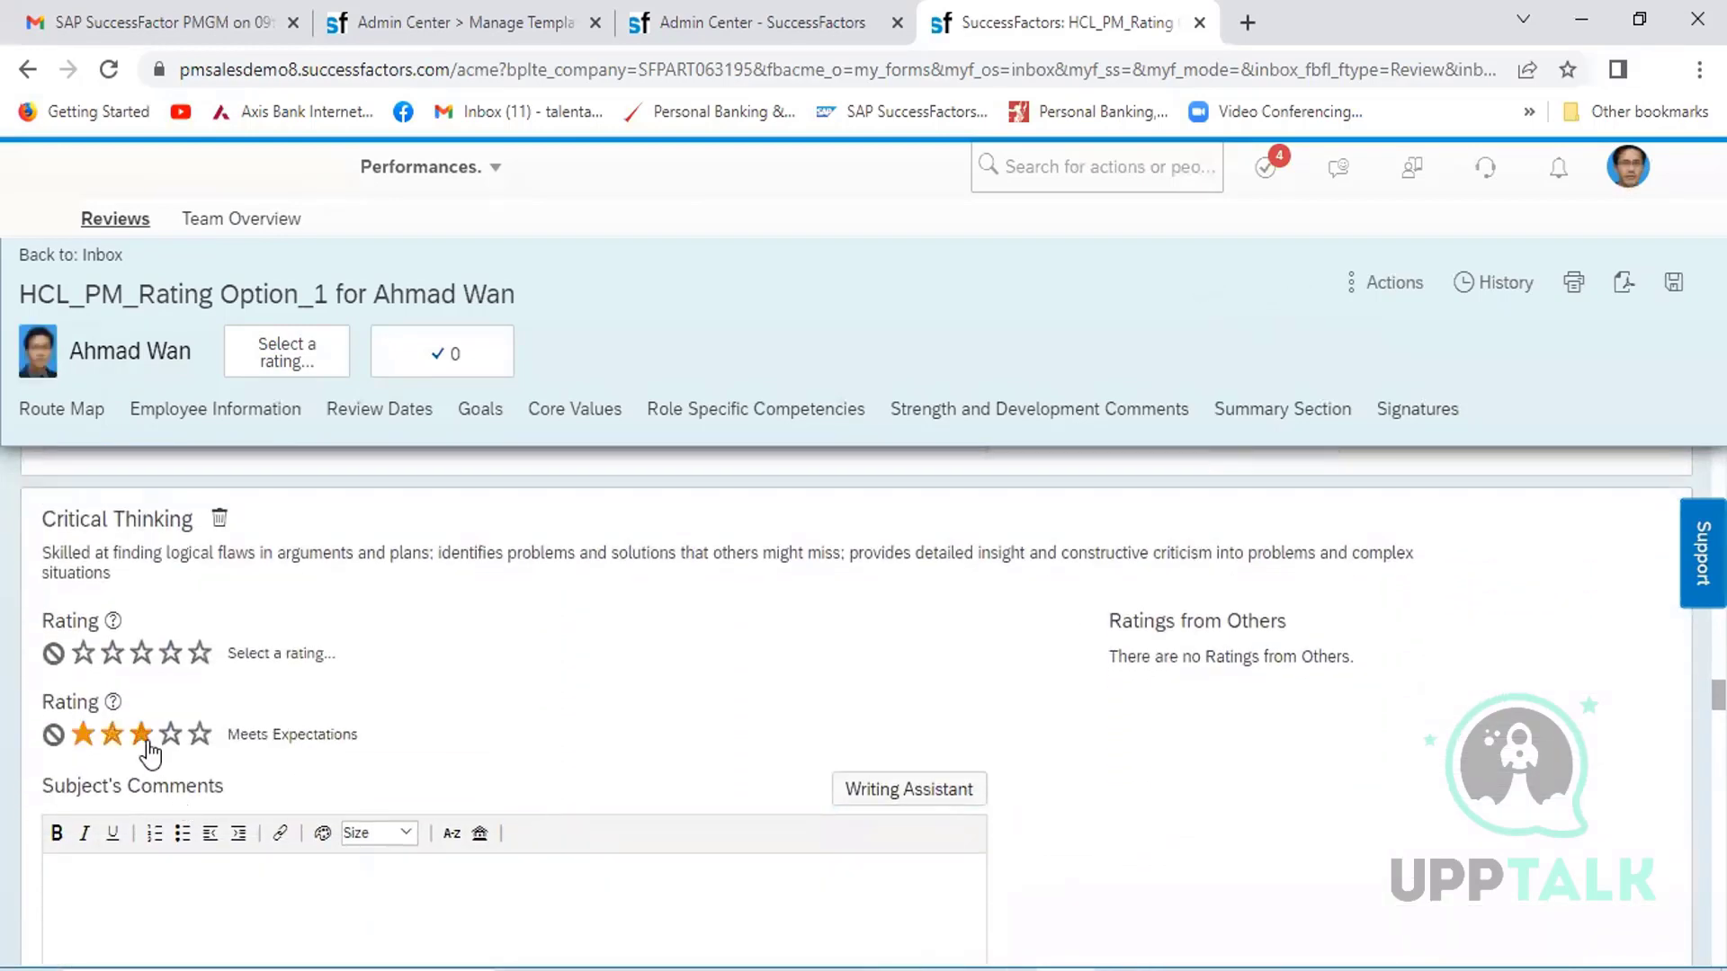
{"action": "scroll", "coordinate": [504, 722], "scroll_direction": "down", "scroll_amount": 6}
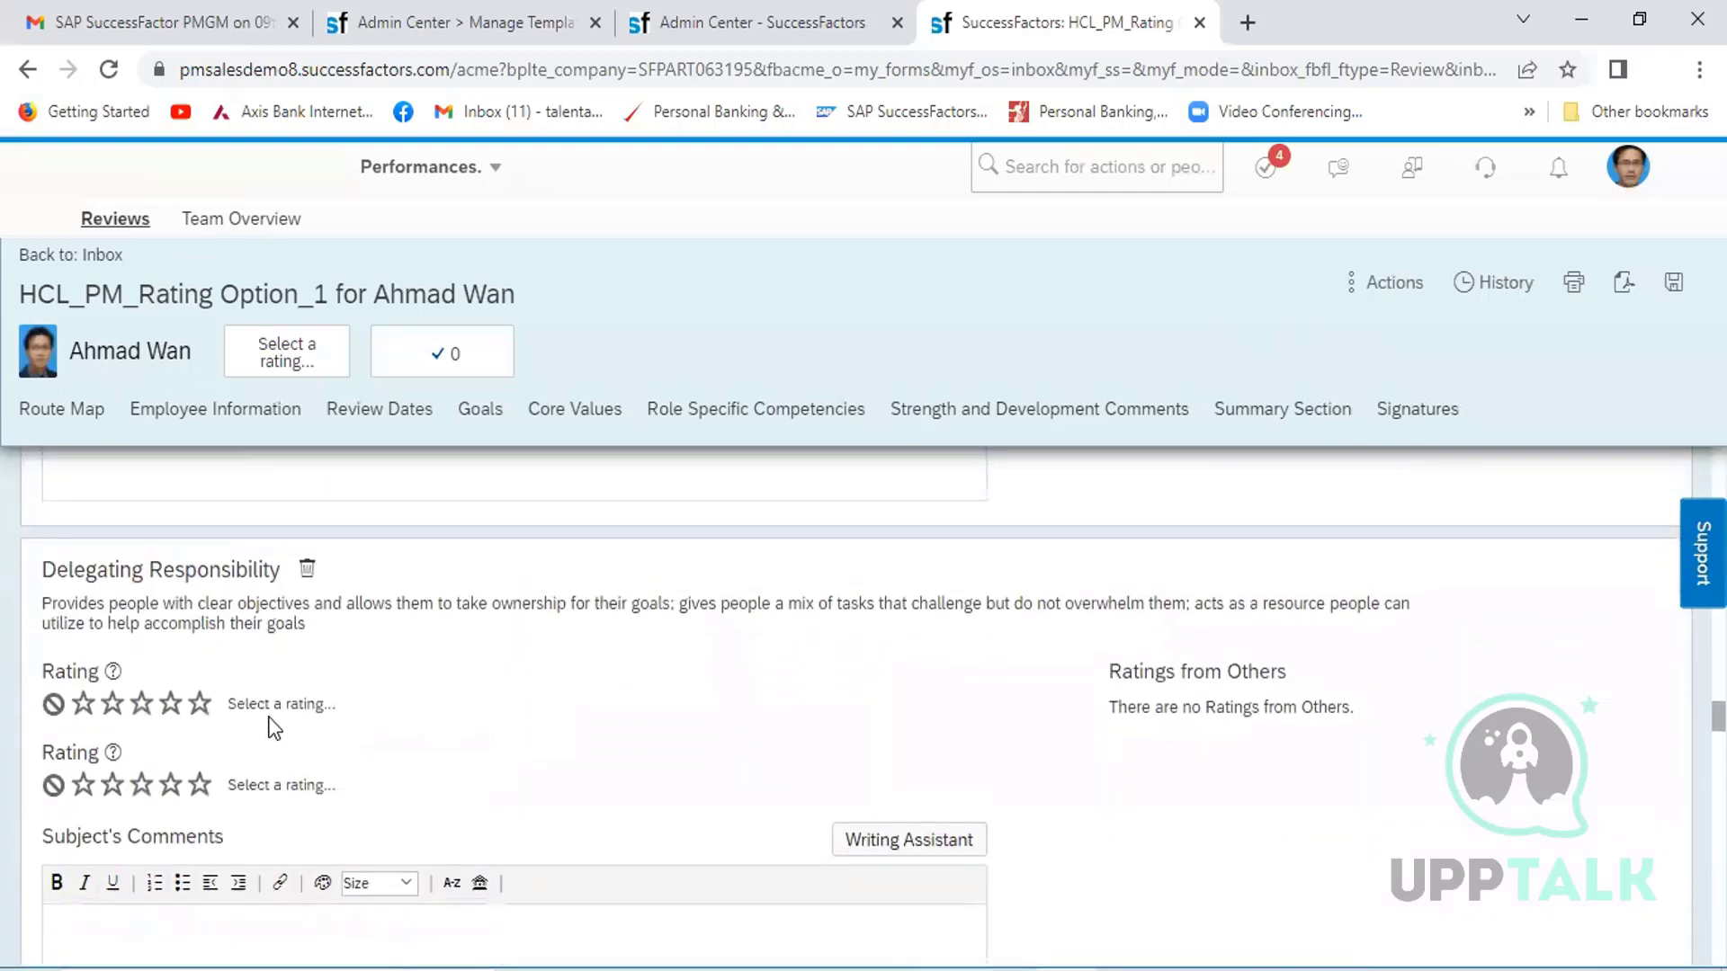
{"action": "left_click", "coordinate": [171, 784]}
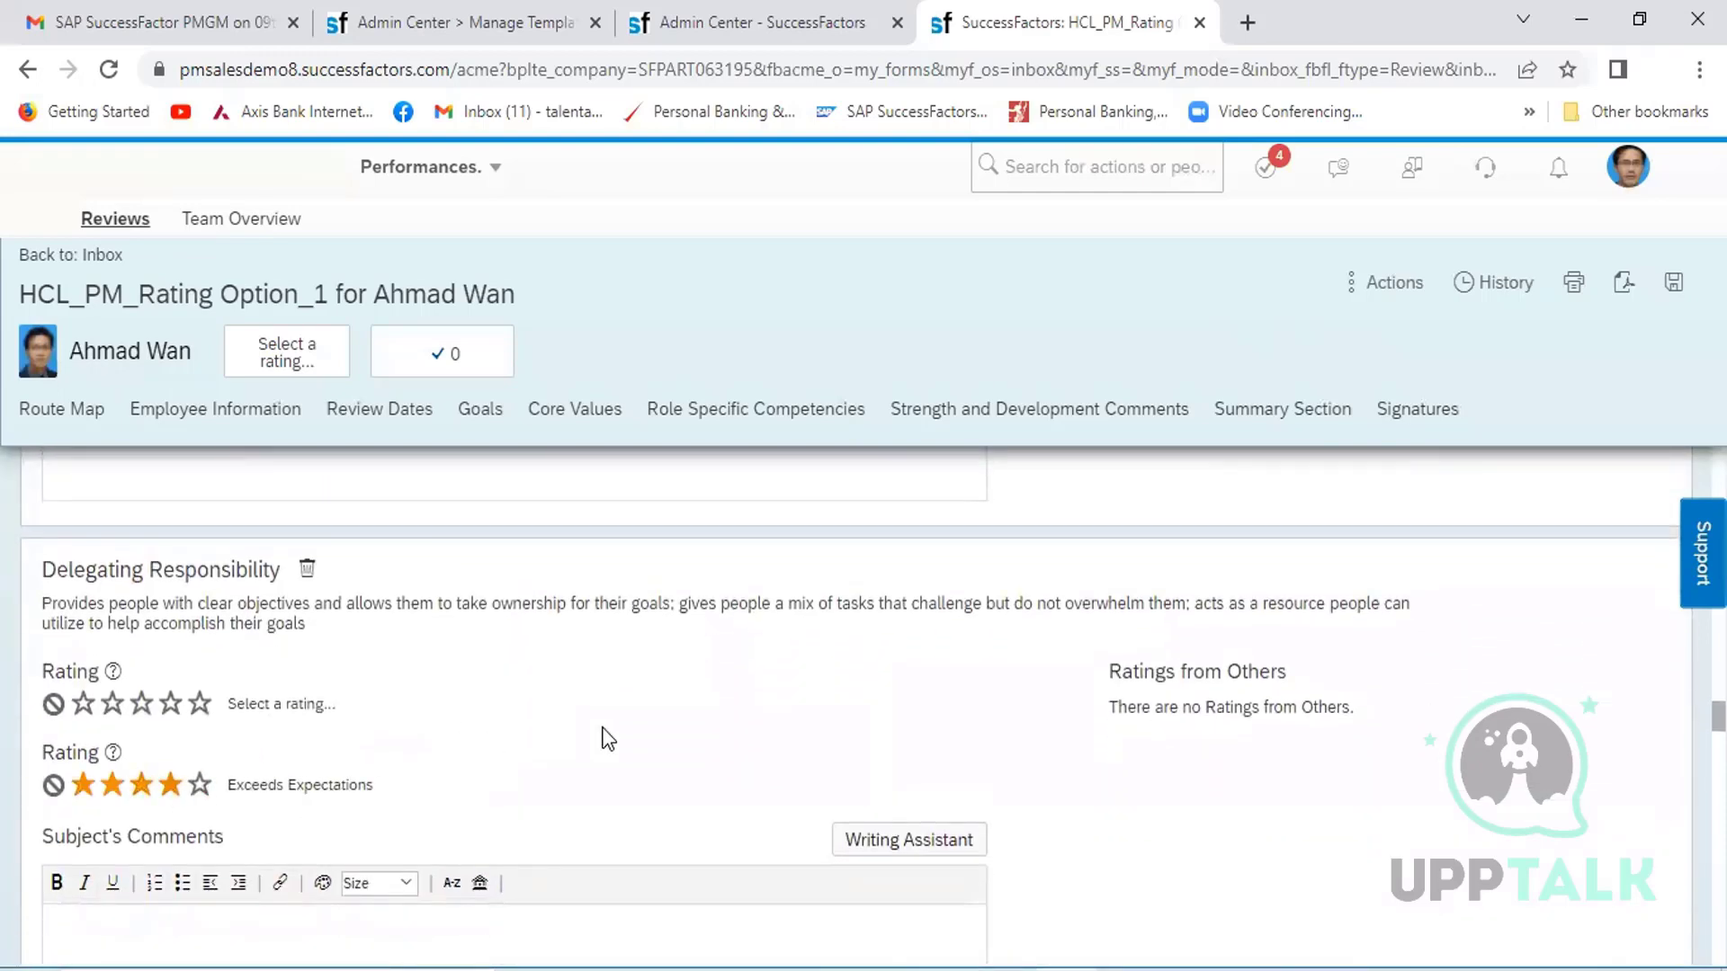
- Set the second rating of Inspiring and Motivating Others and Managing from a Distance to Exceeds Expectations
{"action": "scroll", "coordinate": [608, 737], "scroll_direction": "down", "scroll_amount": 5}
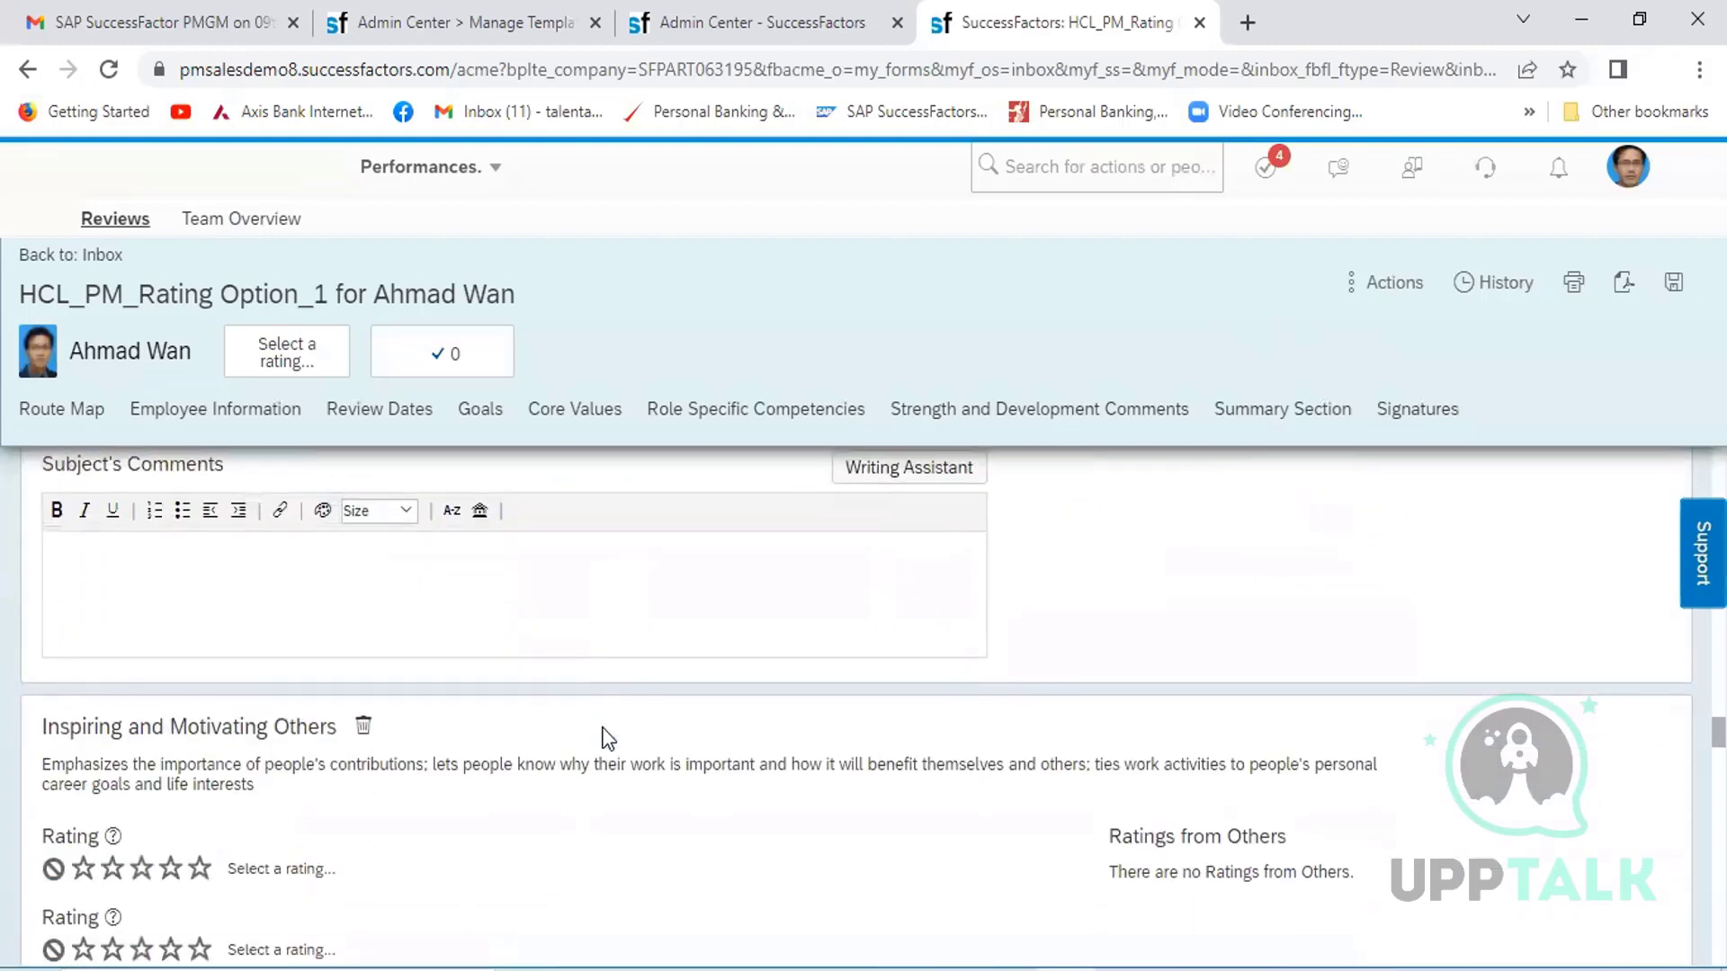
{"action": "scroll", "coordinate": [608, 738], "scroll_direction": "down", "scroll_amount": 2}
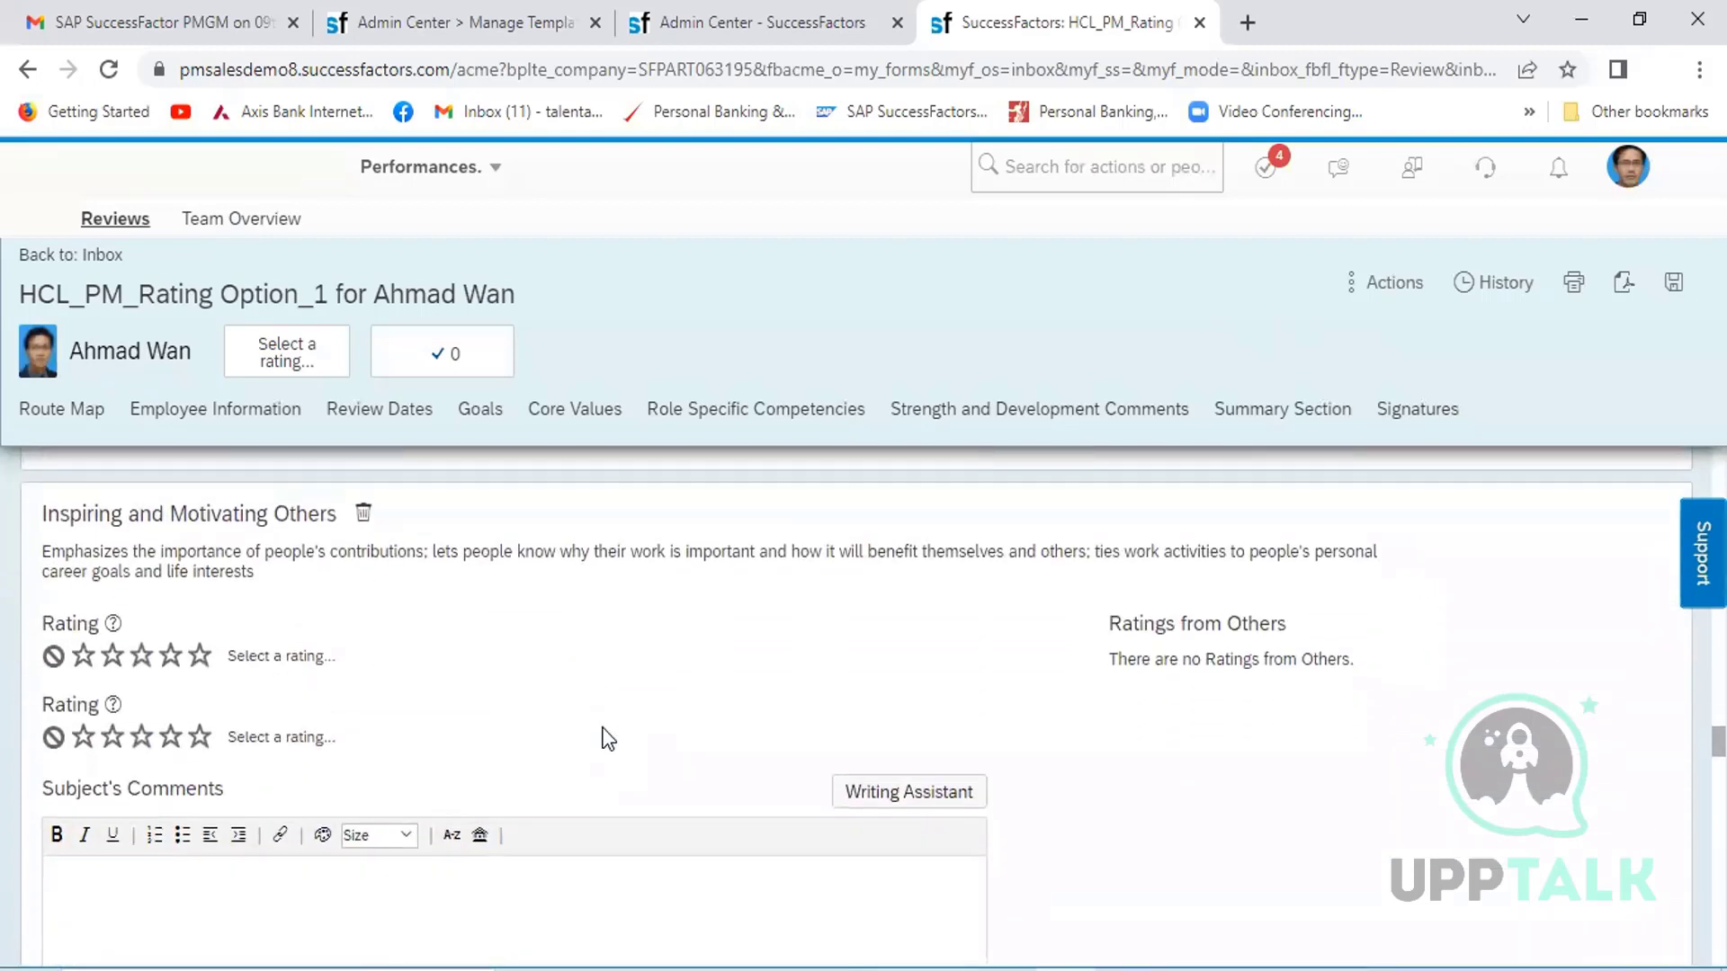
{"action": "left_click", "coordinate": [171, 736]}
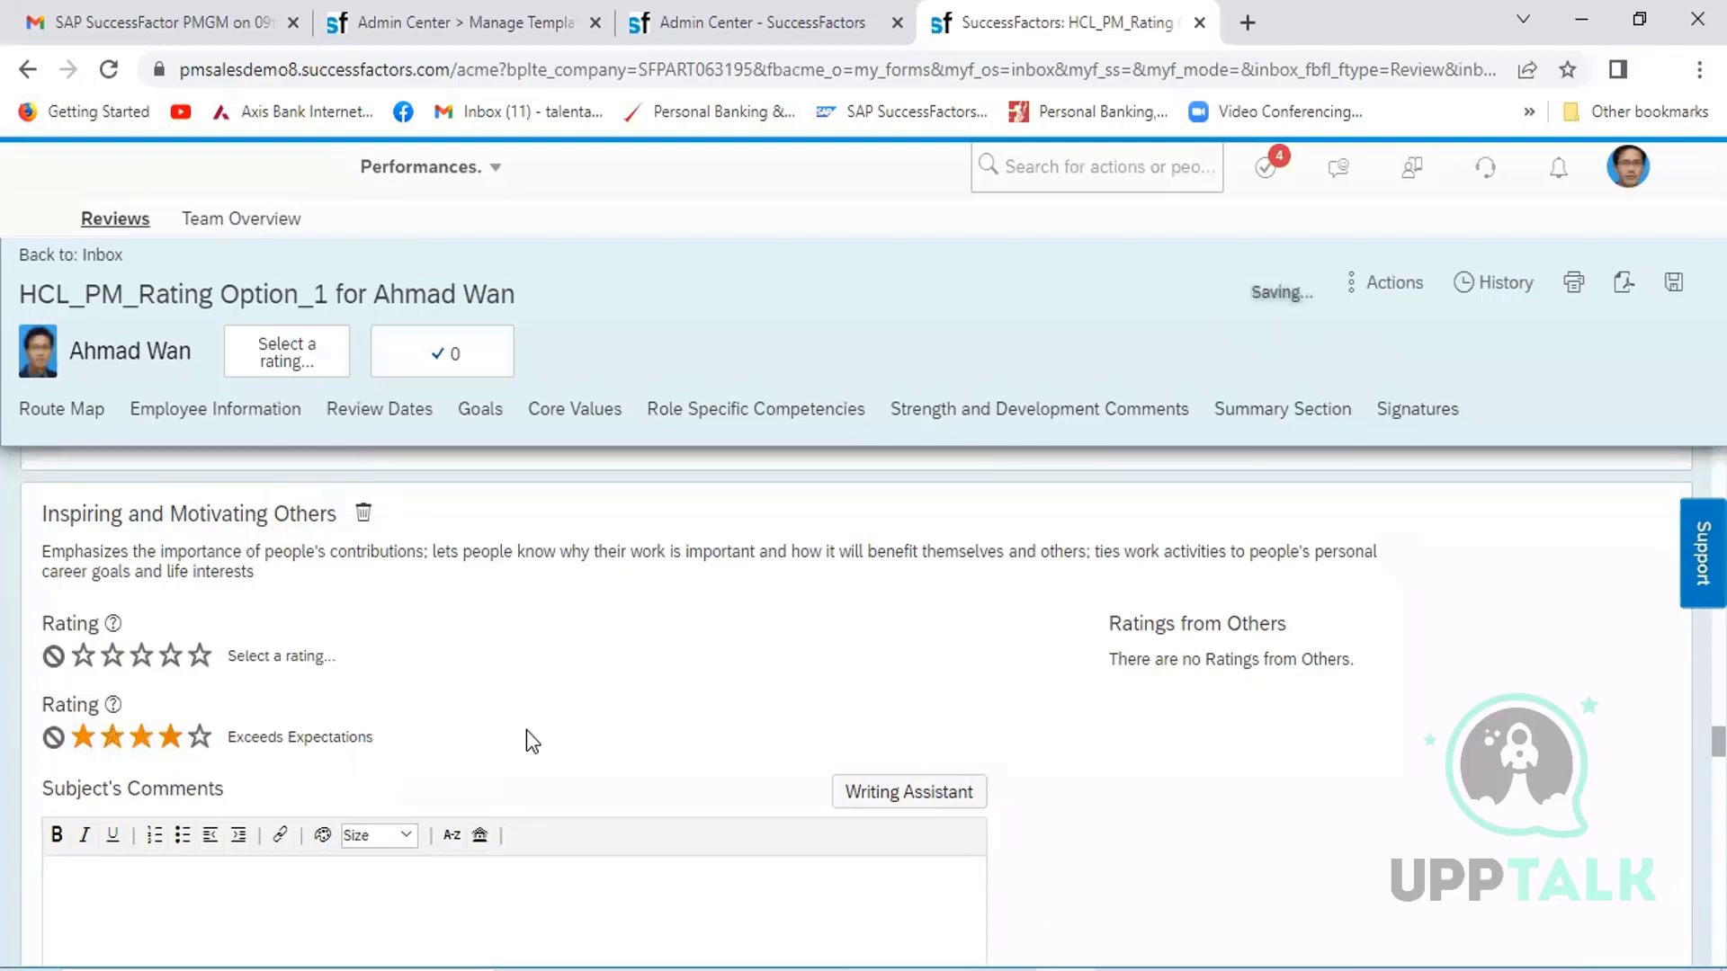
{"action": "scroll", "coordinate": [527, 731], "scroll_direction": "down", "scroll_amount": 2}
{"action": "scroll", "coordinate": [526, 730], "scroll_direction": "down", "scroll_amount": 6}
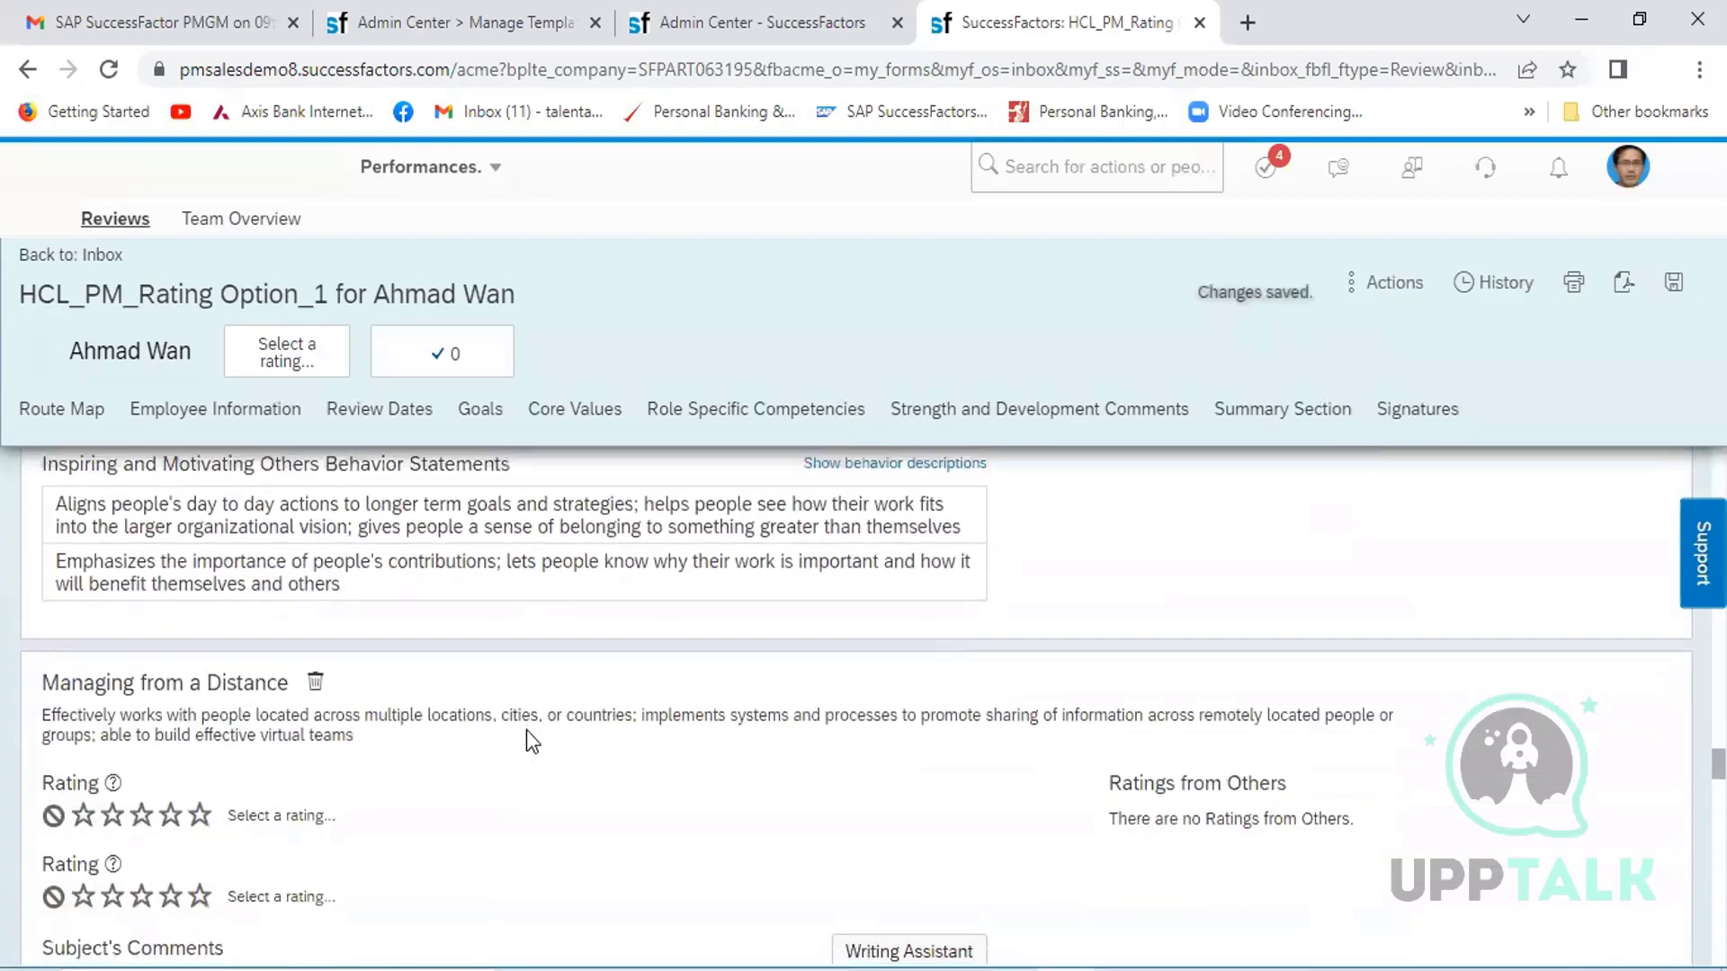
{"action": "left_click", "coordinate": [171, 794]}
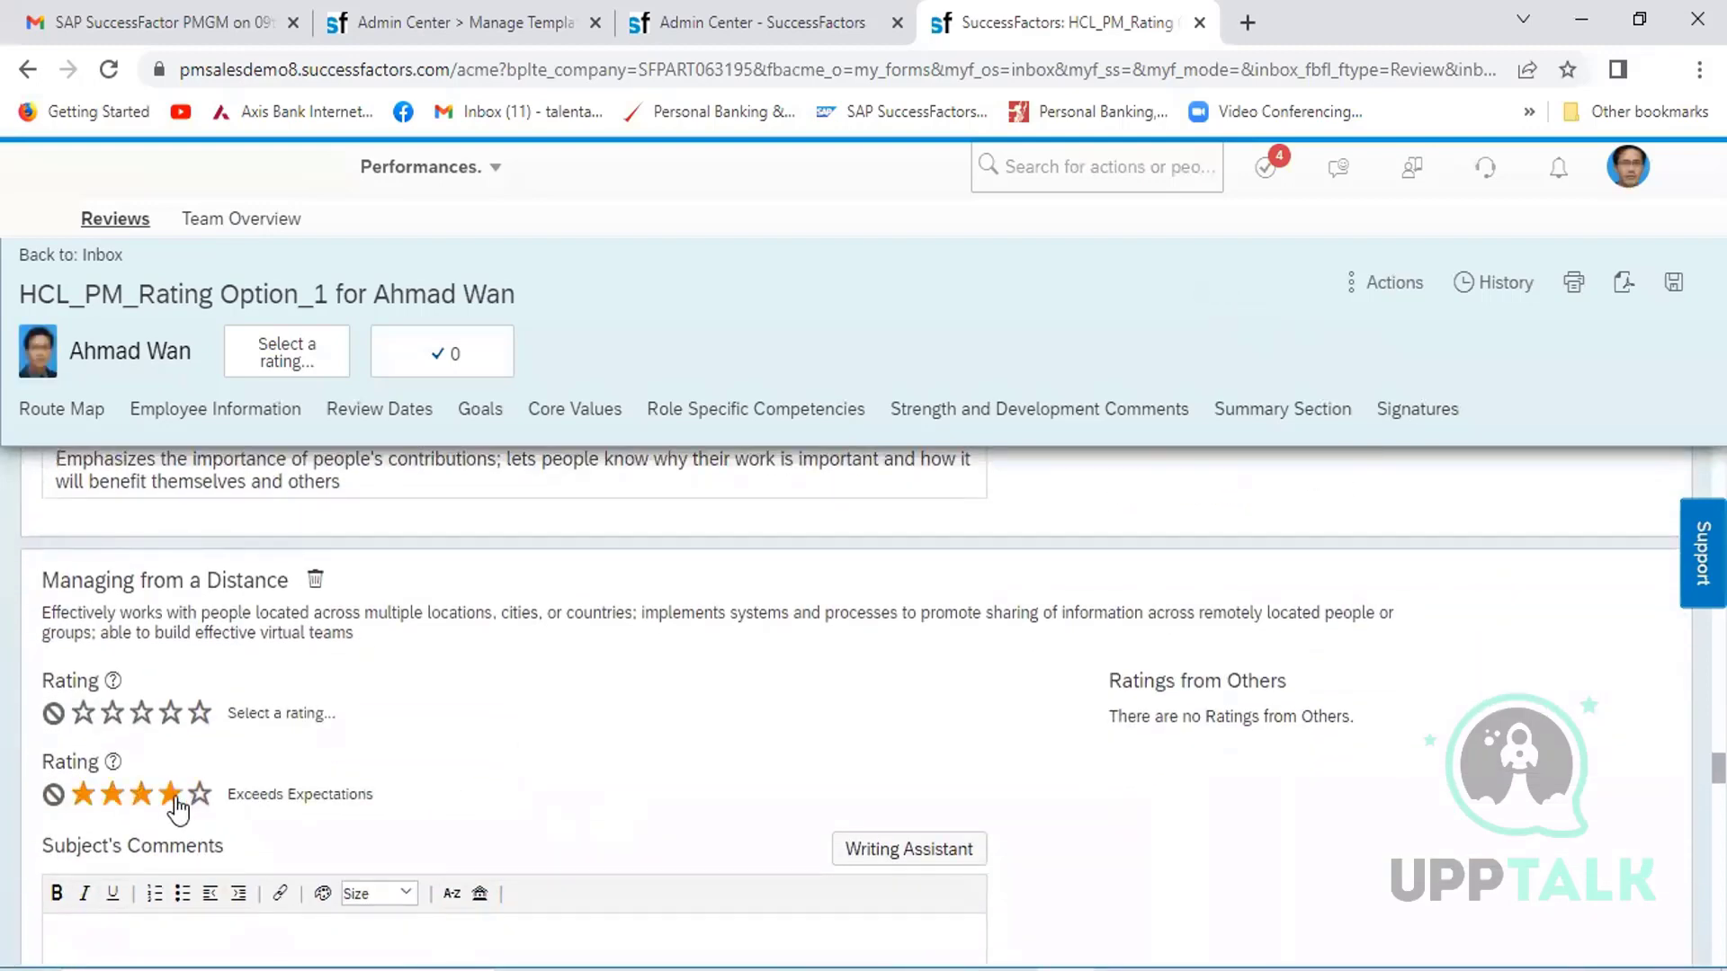
- In the second rating row, give Setting a Strategic Vision three stars and rate Thinking Globally as Needs Development
{"action": "scroll", "coordinate": [473, 780], "scroll_direction": "down", "scroll_amount": 6}
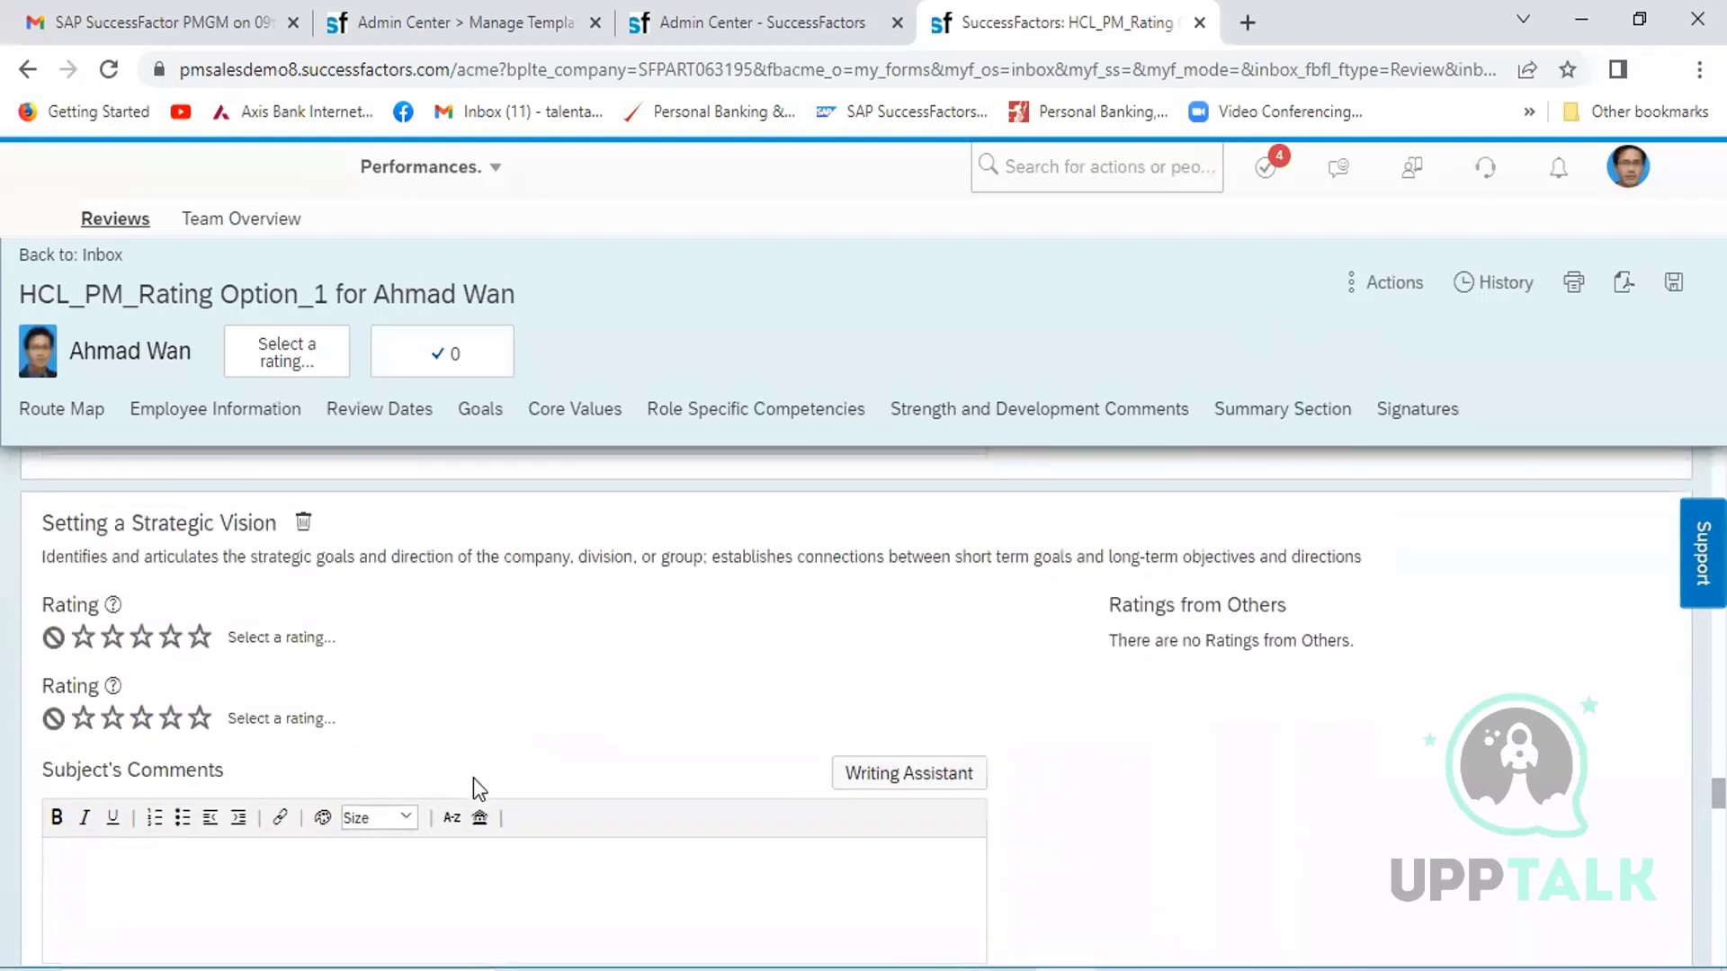
{"action": "left_click", "coordinate": [142, 720]}
{"action": "scroll", "coordinate": [552, 676], "scroll_direction": "down", "scroll_amount": 6}
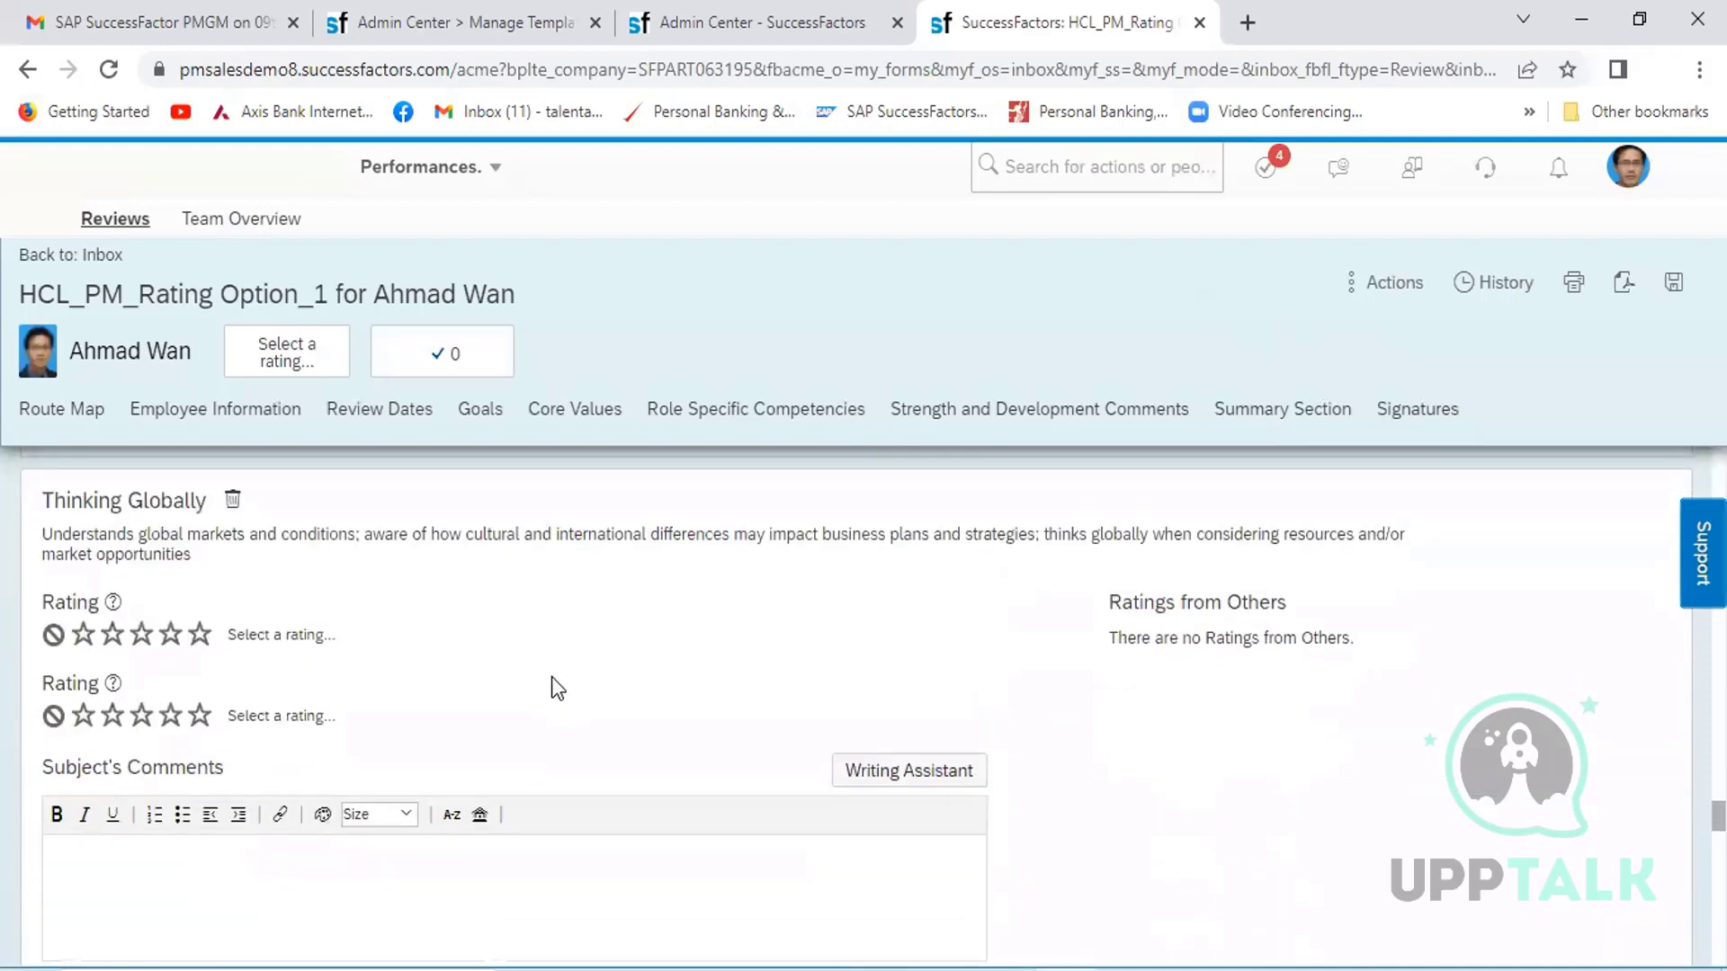
{"action": "left_click", "coordinate": [112, 717]}
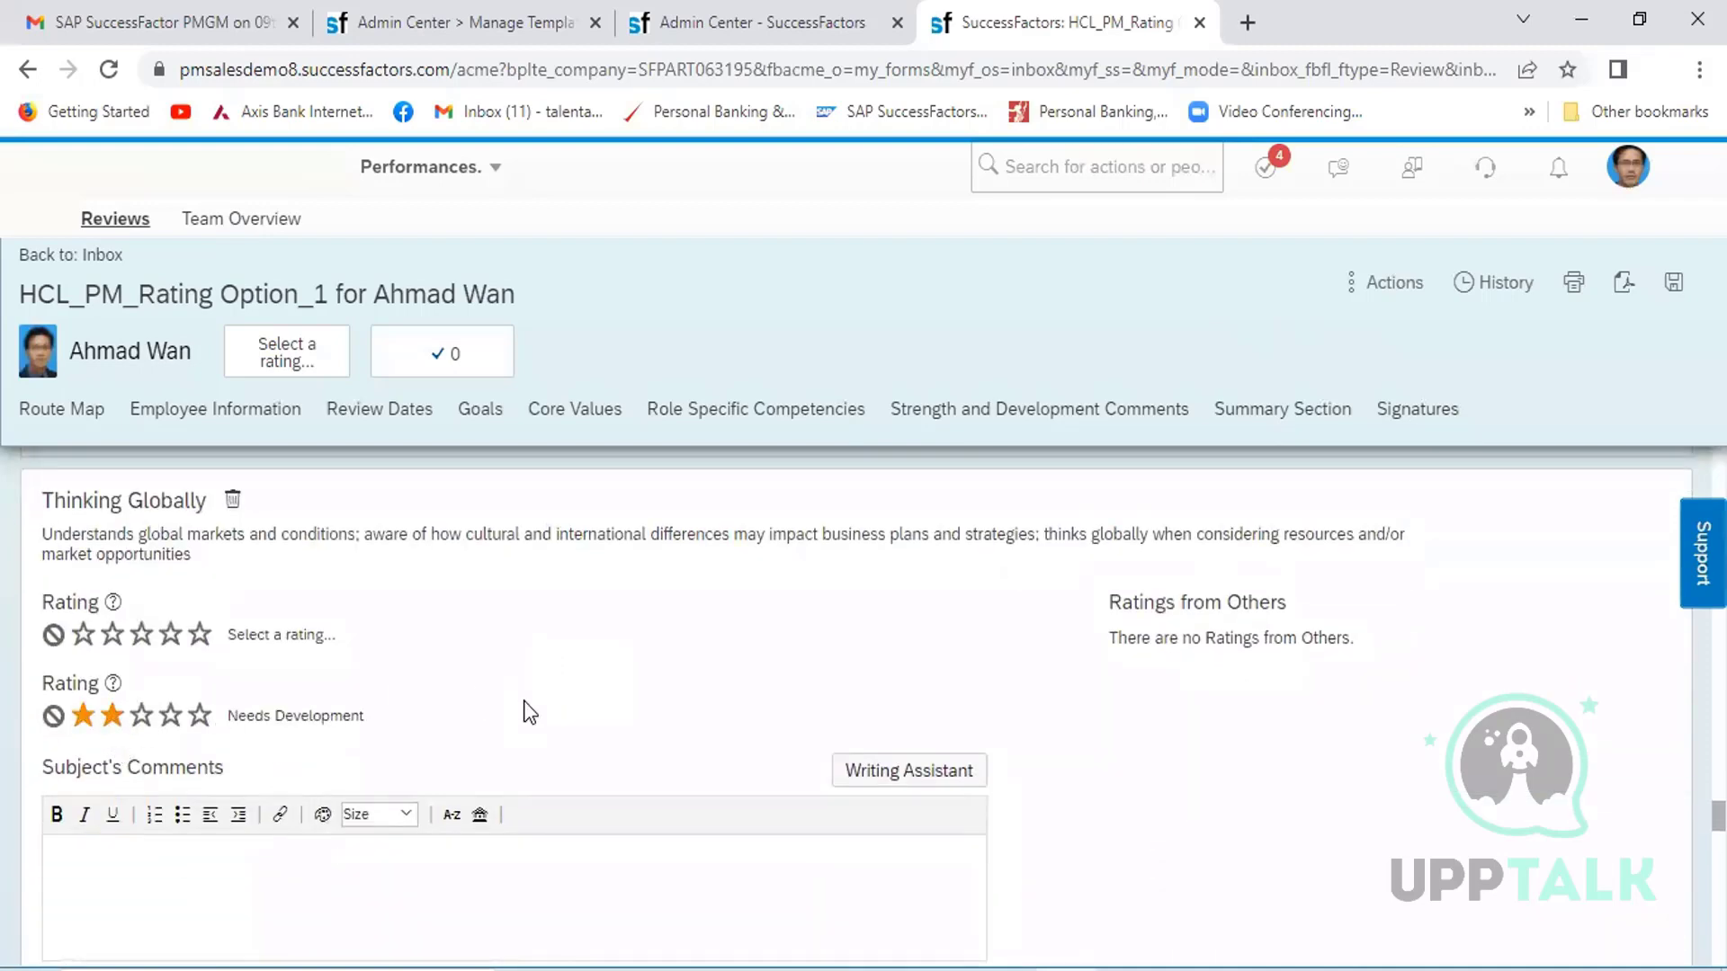
- Give the form an Overall Form Rating of three stars, Meets Expectations, in the Summary Section
{"action": "scroll", "coordinate": [529, 713], "scroll_direction": "down", "scroll_amount": 5}
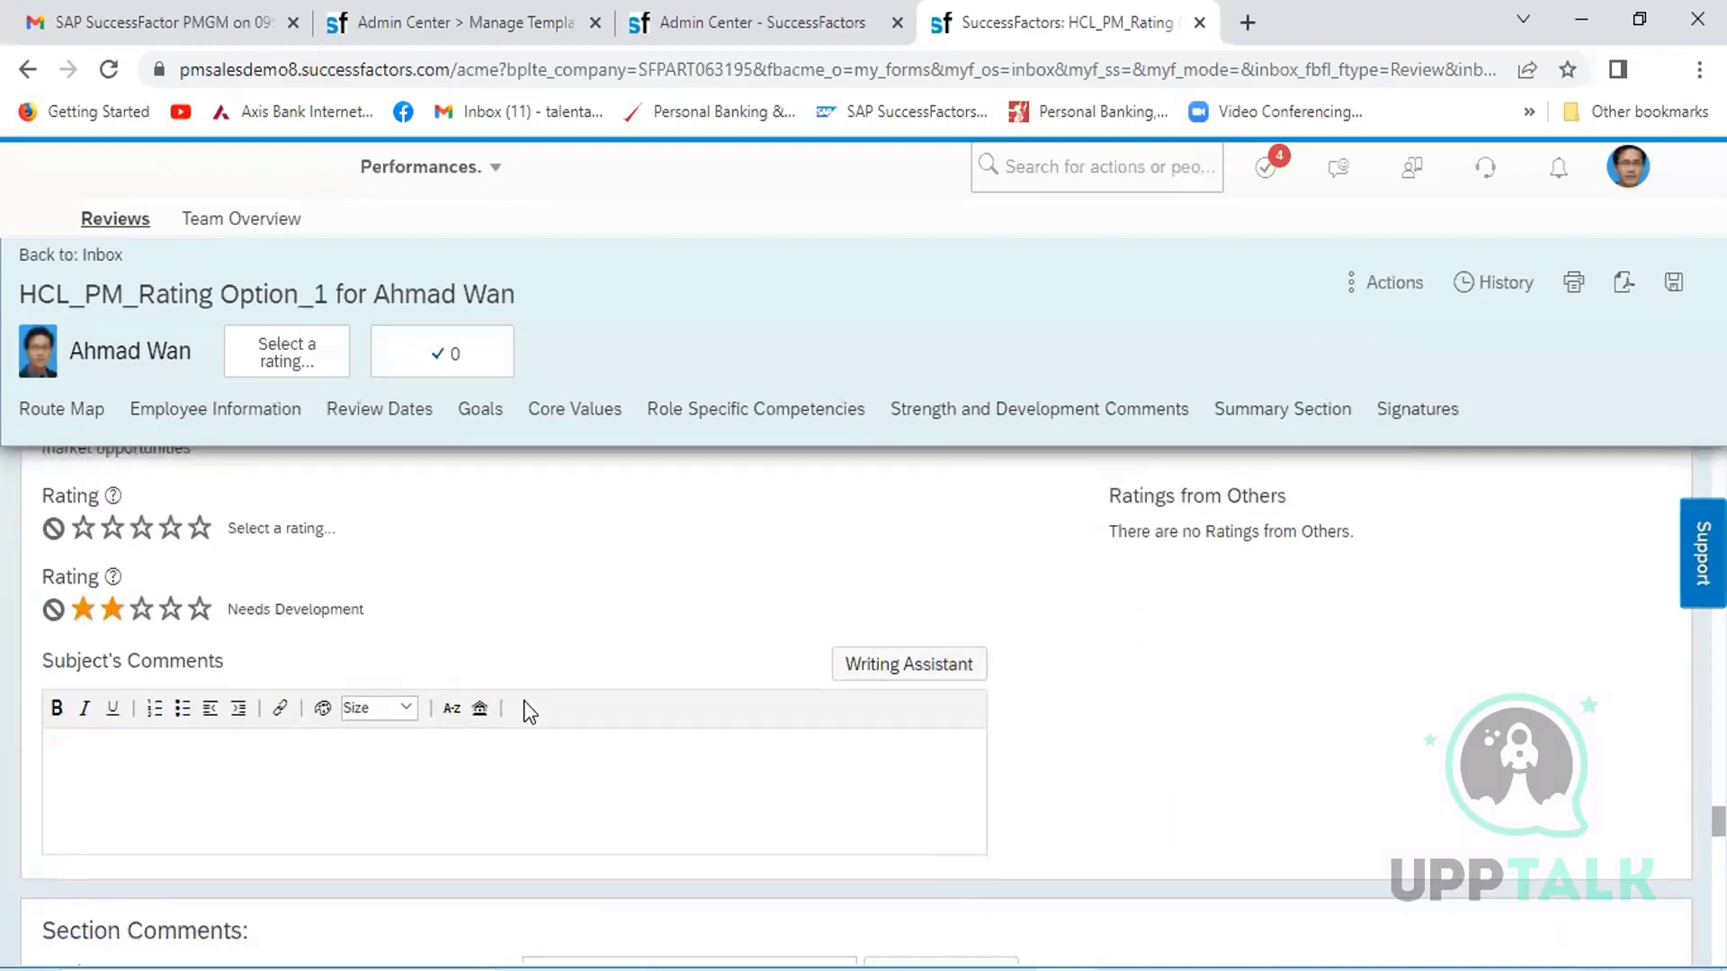
{"action": "scroll", "coordinate": [526, 701], "scroll_direction": "down", "scroll_amount": 3}
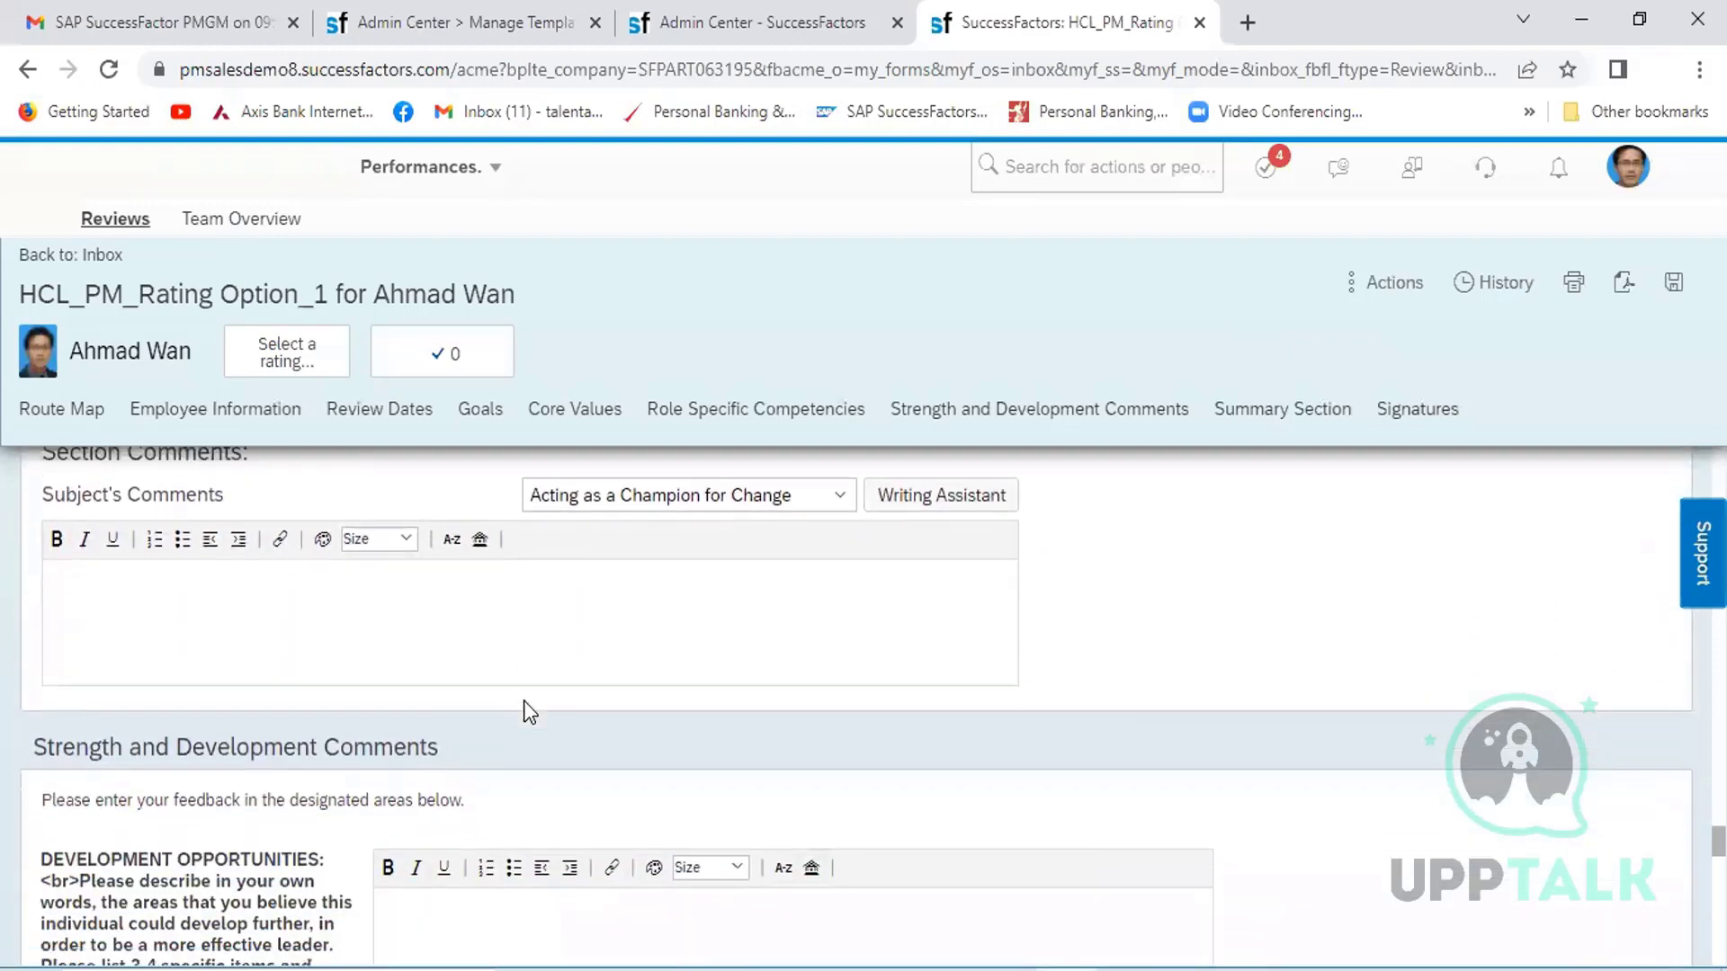
{"action": "scroll", "coordinate": [526, 702], "scroll_direction": "down", "scroll_amount": 5}
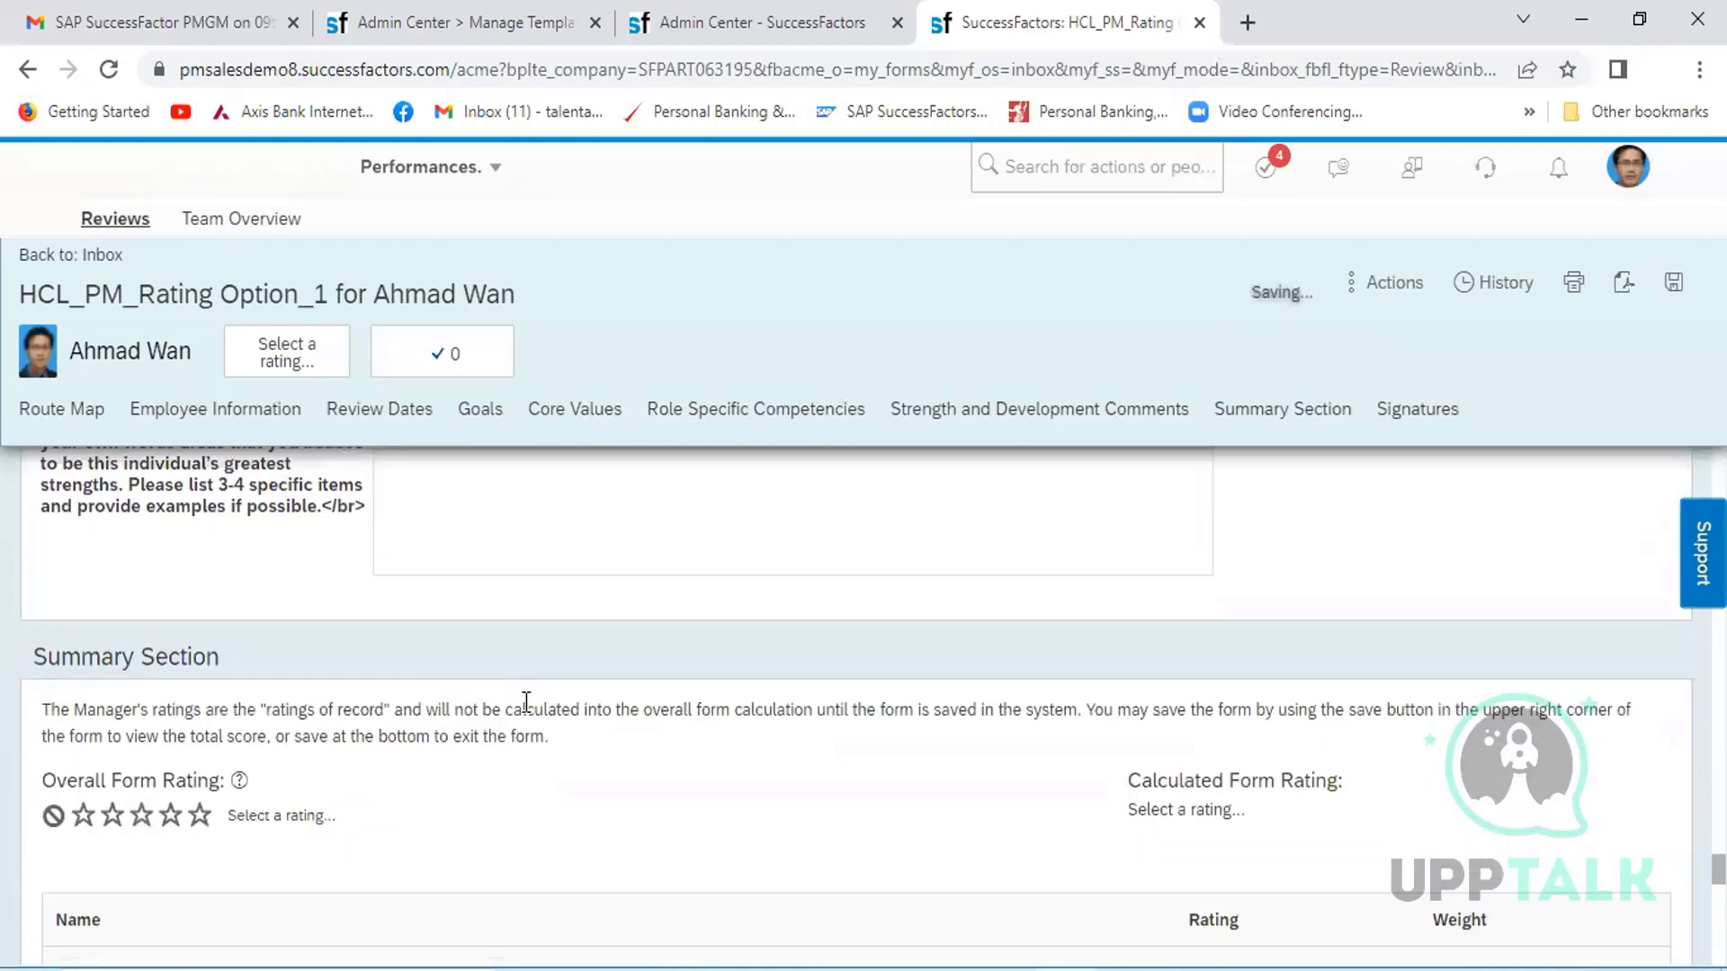
{"action": "scroll", "coordinate": [526, 702], "scroll_direction": "down", "scroll_amount": 2}
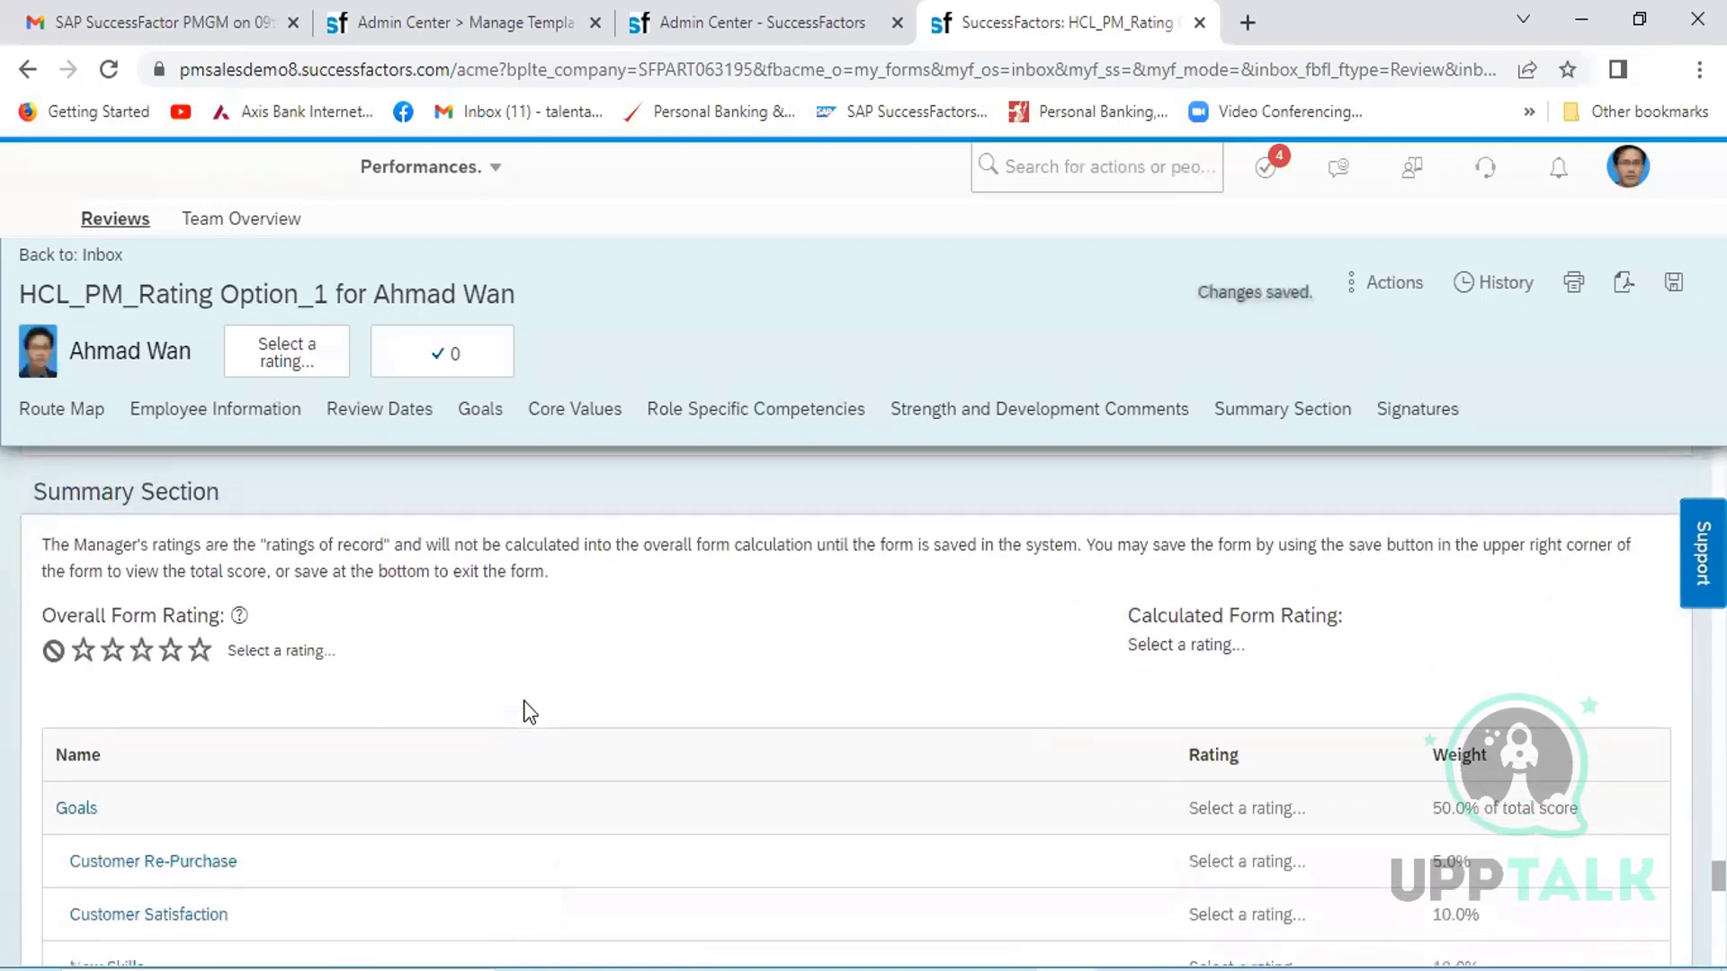
{"action": "left_click", "coordinate": [141, 603]}
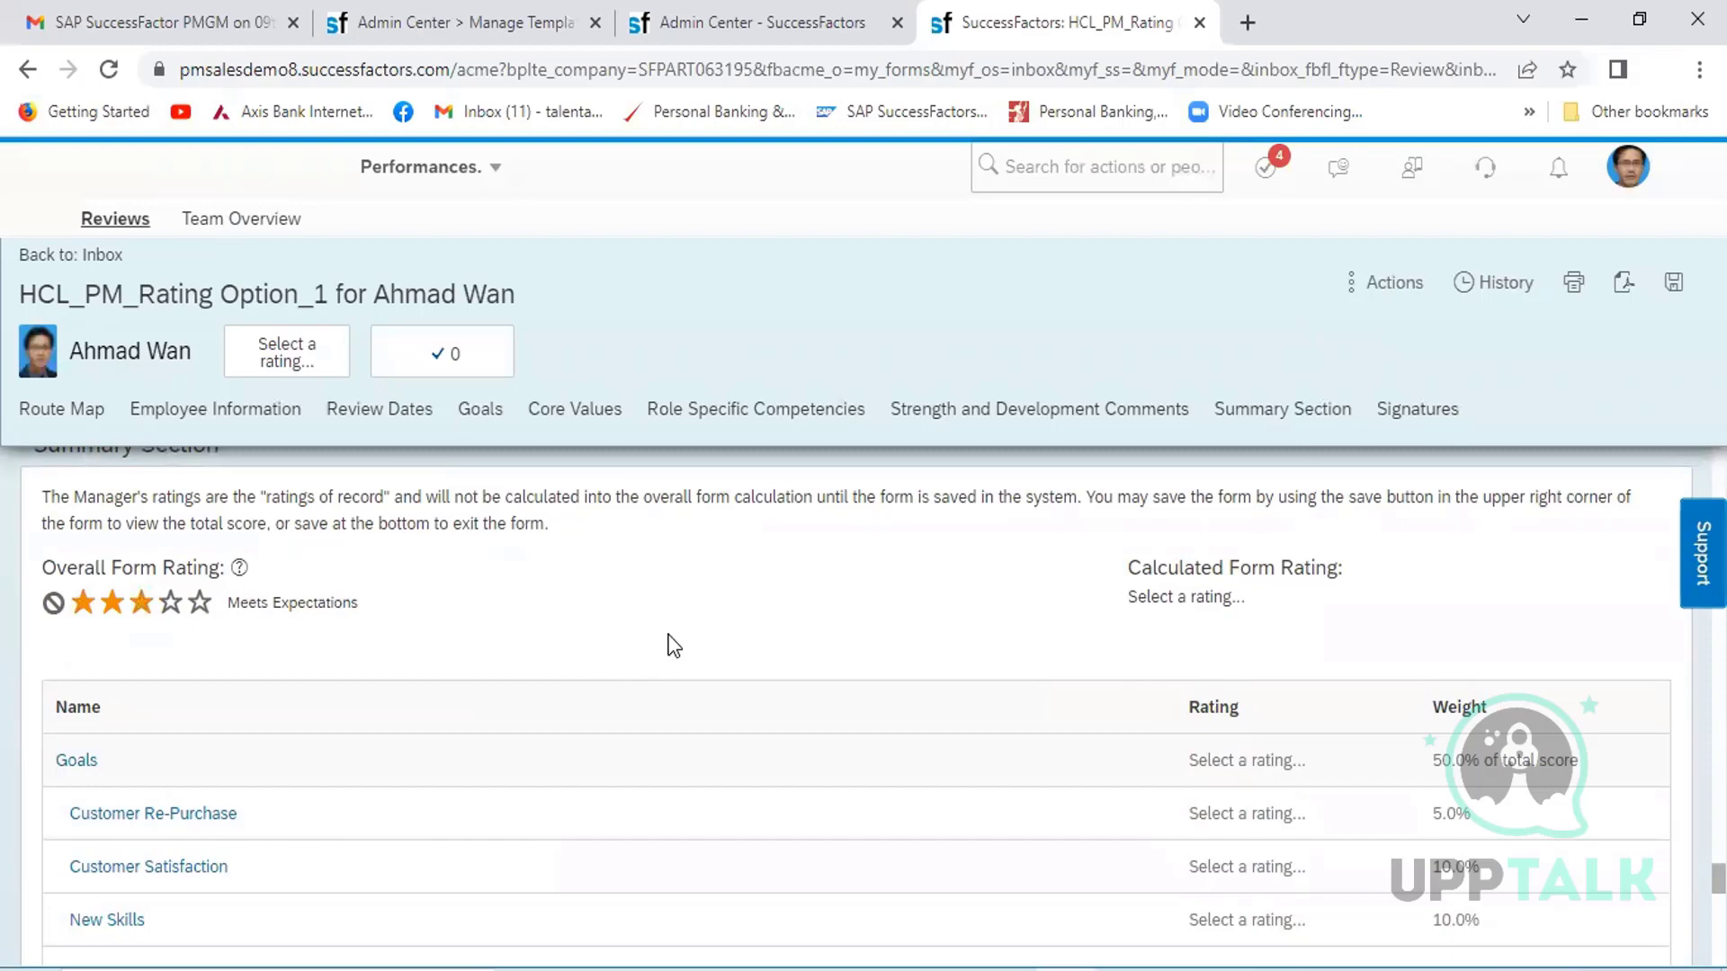
- Examine the ratings and weights of goals, core values and role-specific competencies in the Summary Section table
{"action": "scroll", "coordinate": [675, 646], "scroll_direction": "down", "scroll_amount": 1}
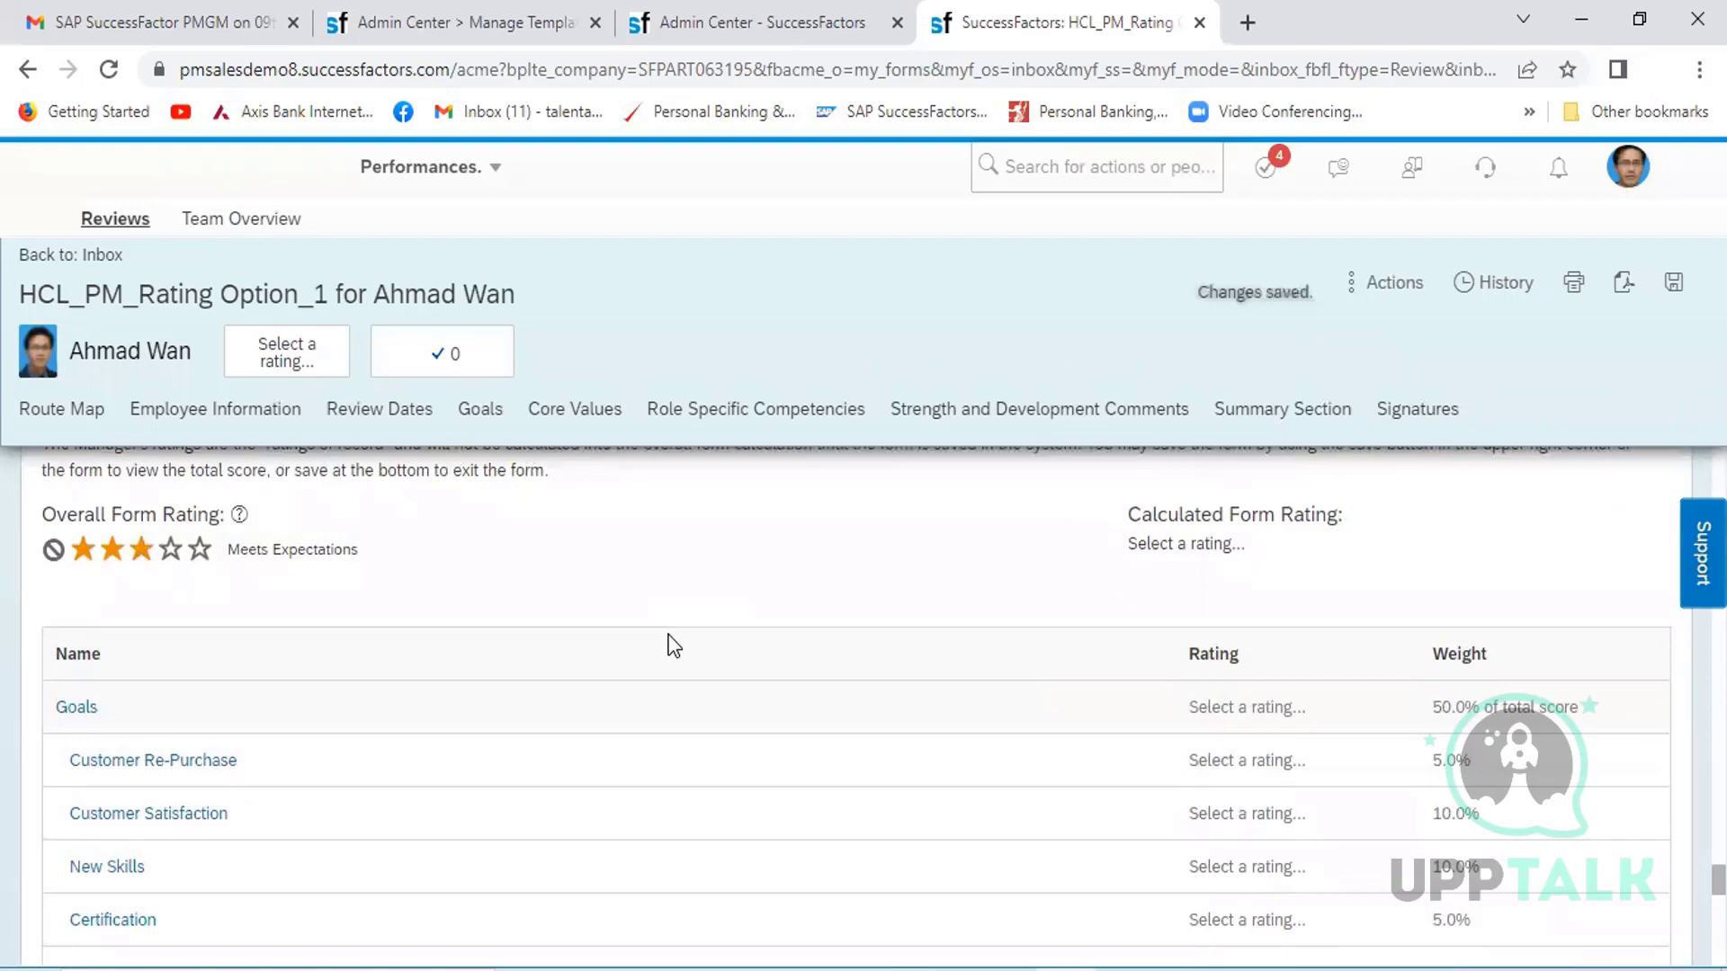
{"action": "scroll", "coordinate": [674, 645], "scroll_direction": "down", "scroll_amount": 5}
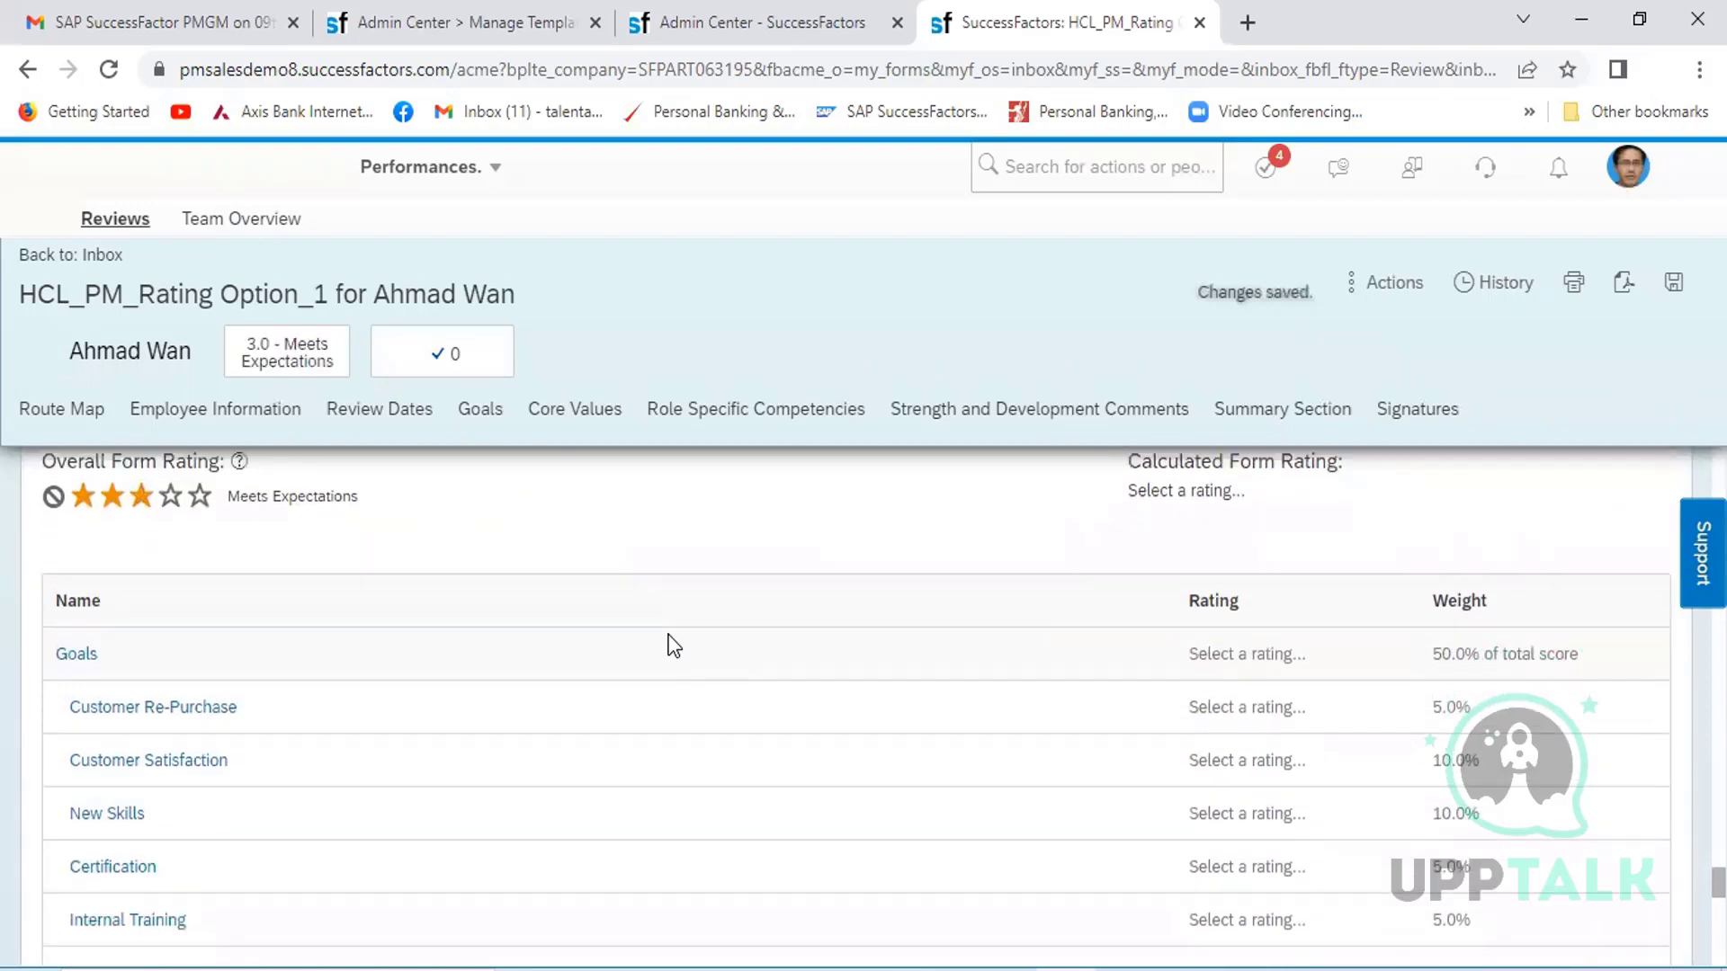
{"action": "scroll", "coordinate": [675, 646], "scroll_direction": "up", "scroll_amount": 4}
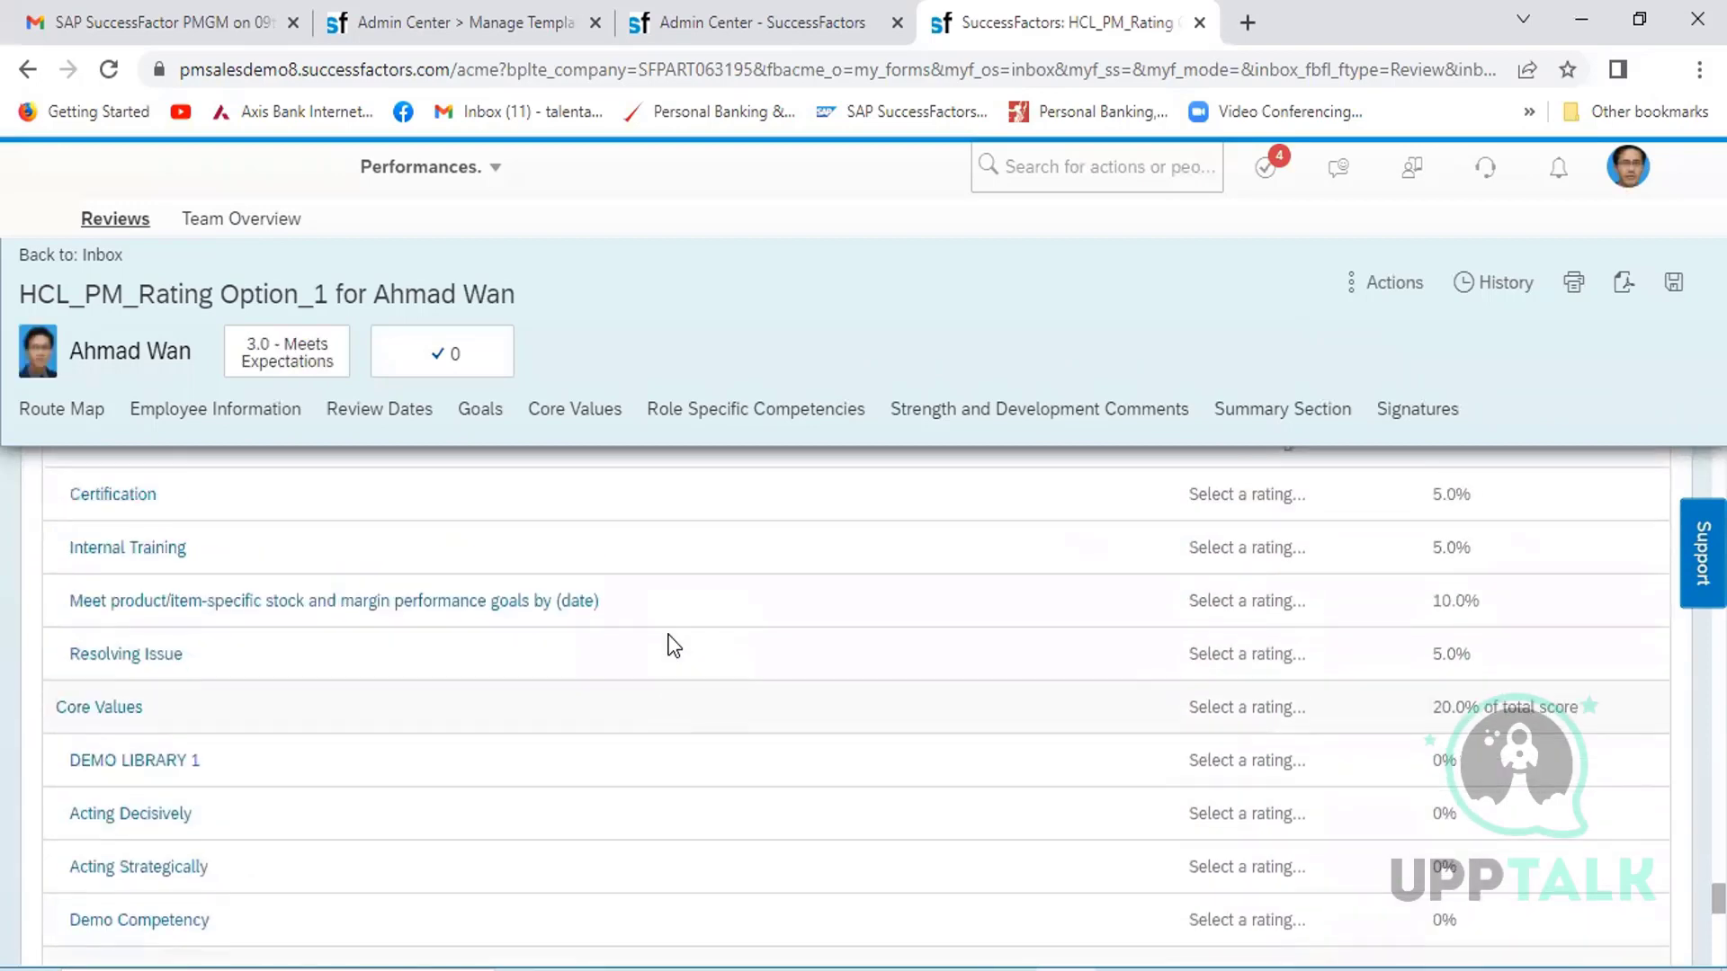
{"action": "scroll", "coordinate": [674, 646], "scroll_direction": "up", "scroll_amount": 1}
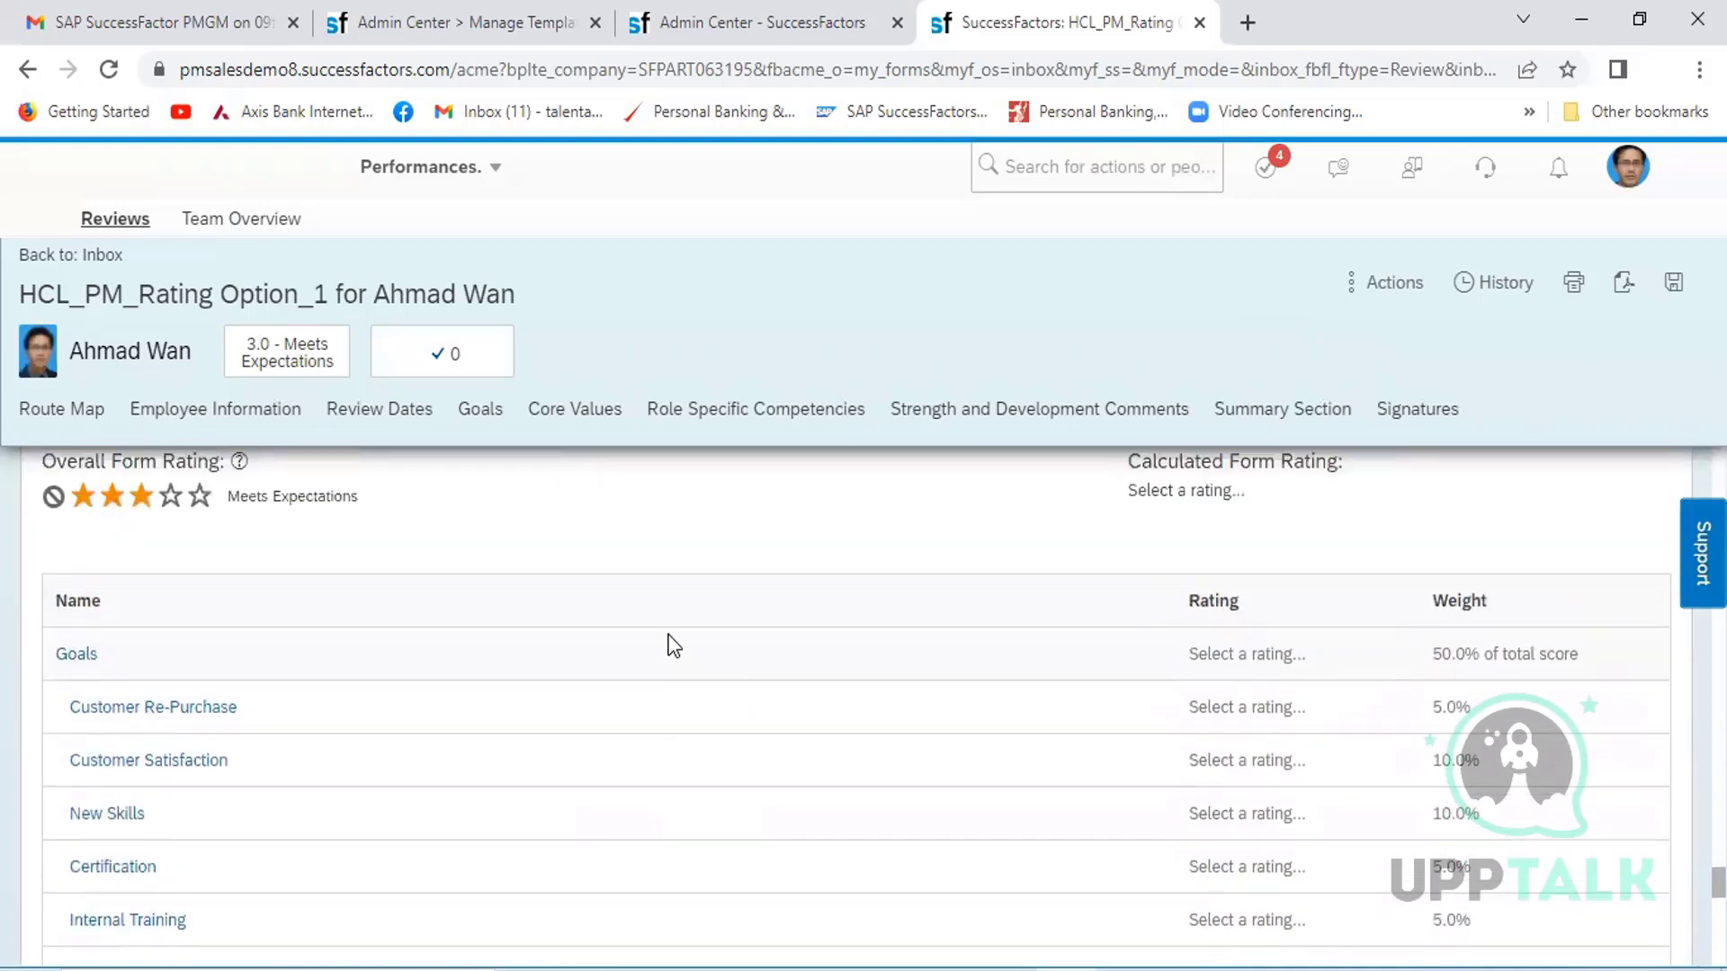
{"action": "scroll", "coordinate": [675, 646], "scroll_direction": "up", "scroll_amount": 1}
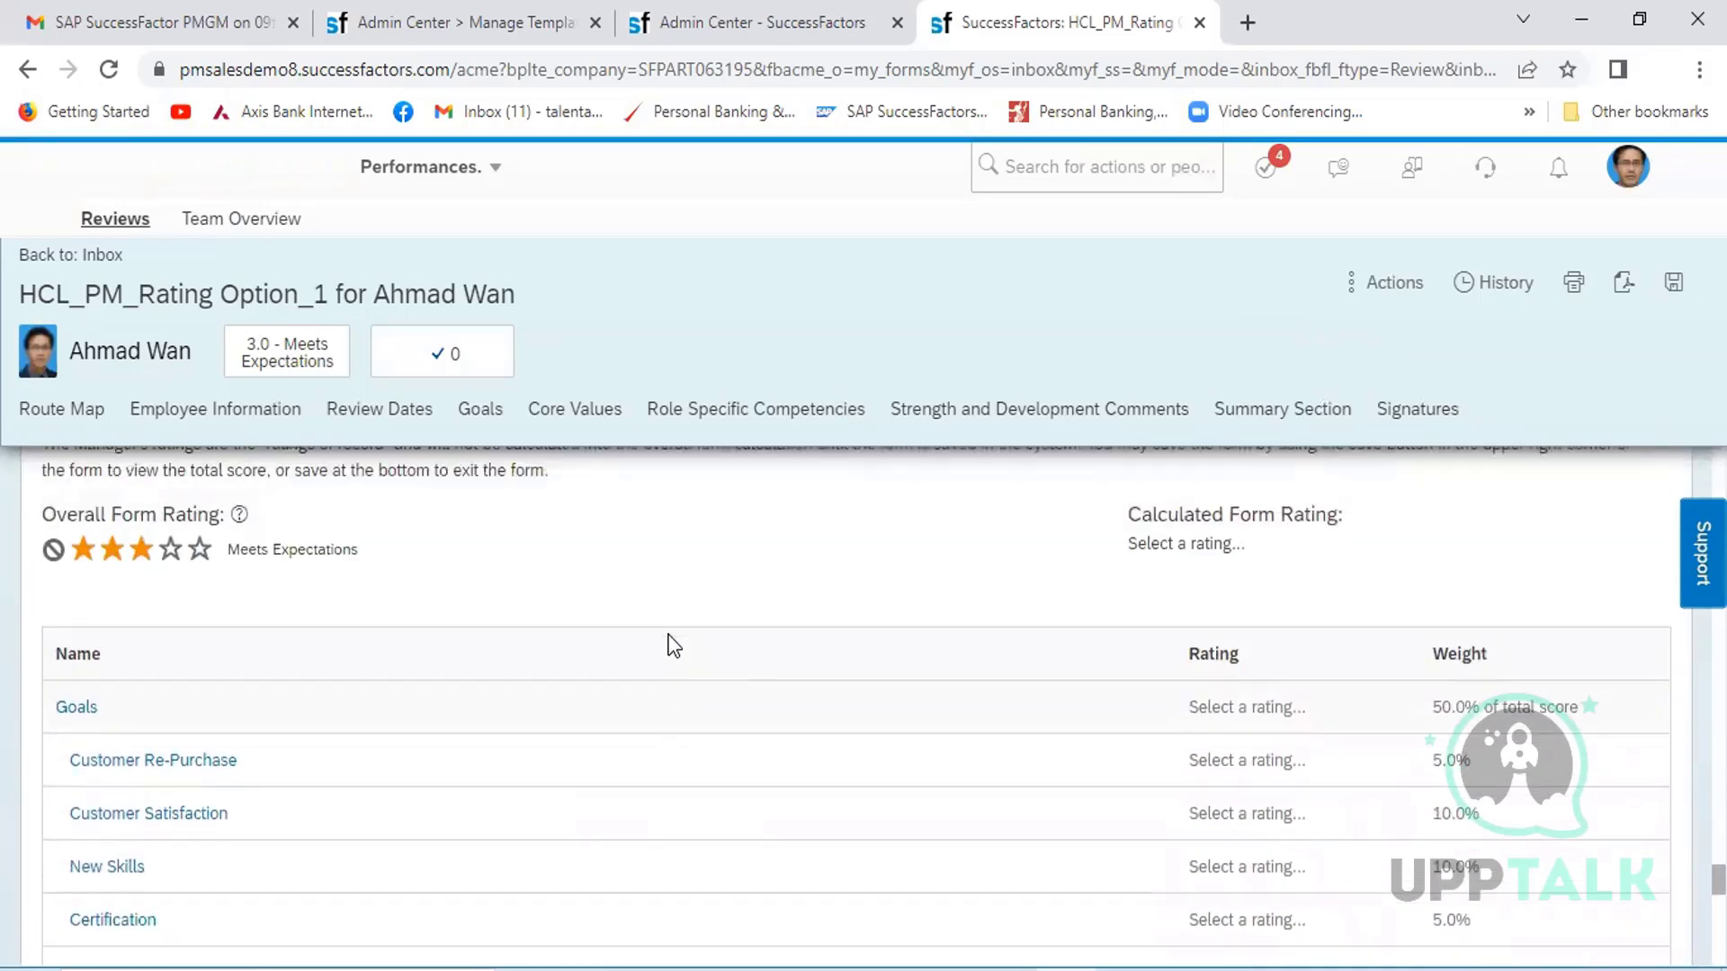
{"action": "scroll", "coordinate": [673, 646], "scroll_direction": "down", "scroll_amount": 6}
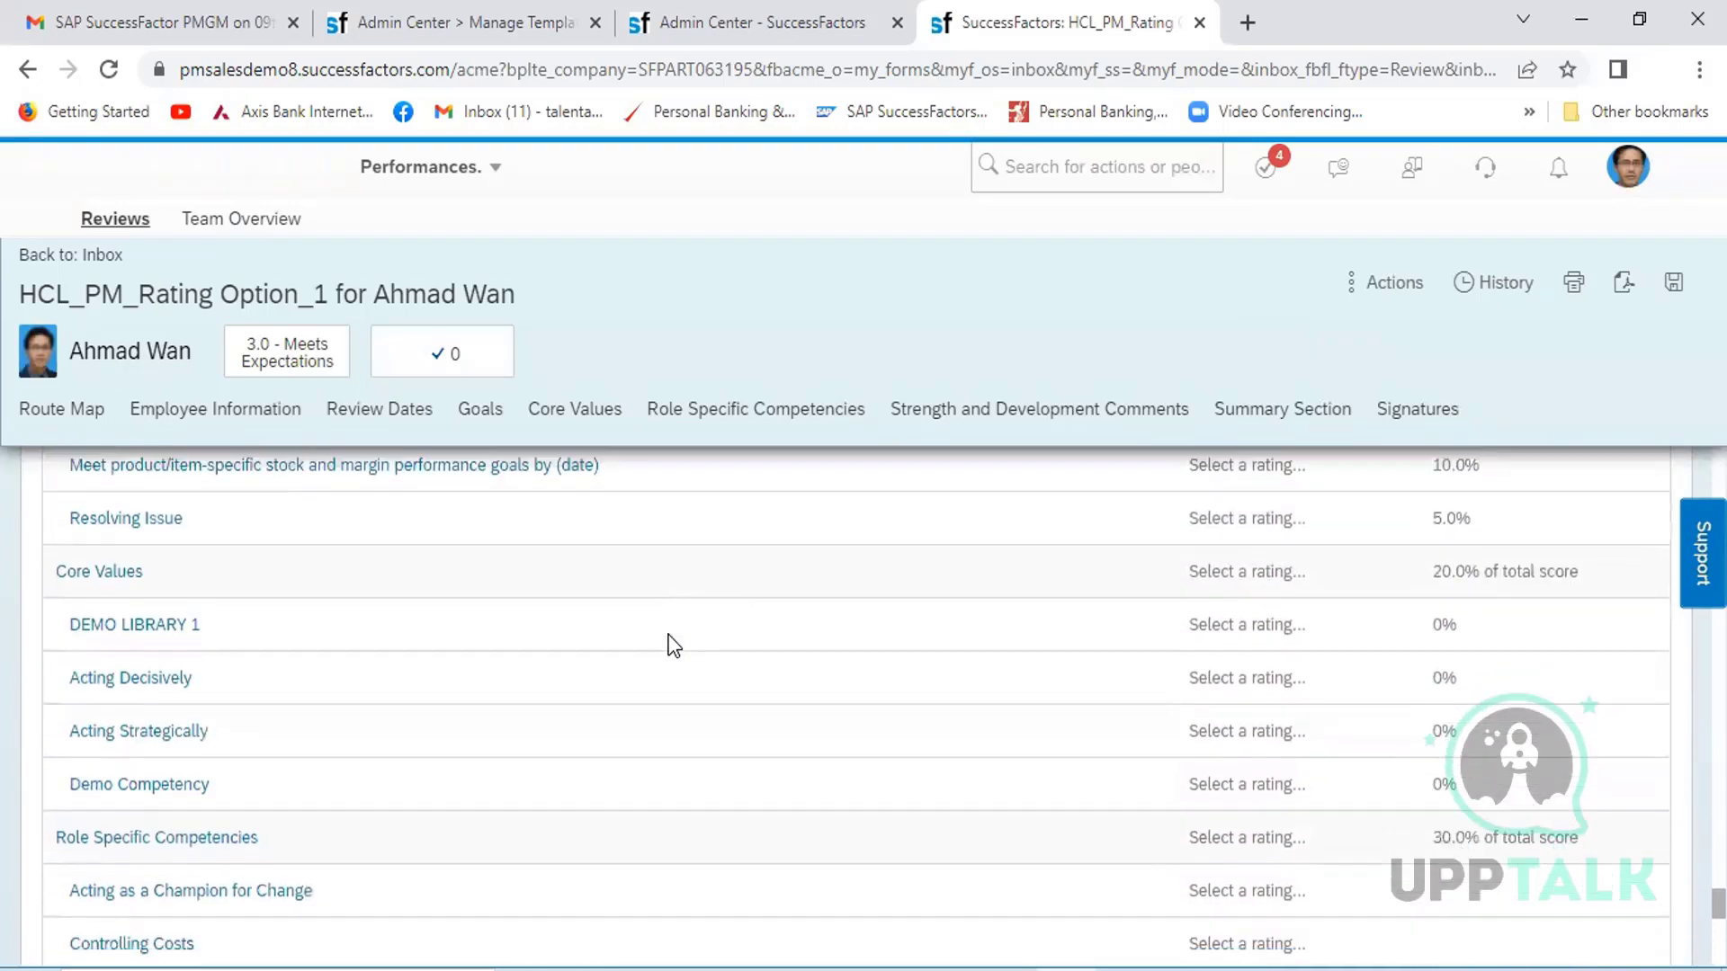
{"action": "scroll", "coordinate": [674, 646], "scroll_direction": "down", "scroll_amount": 5}
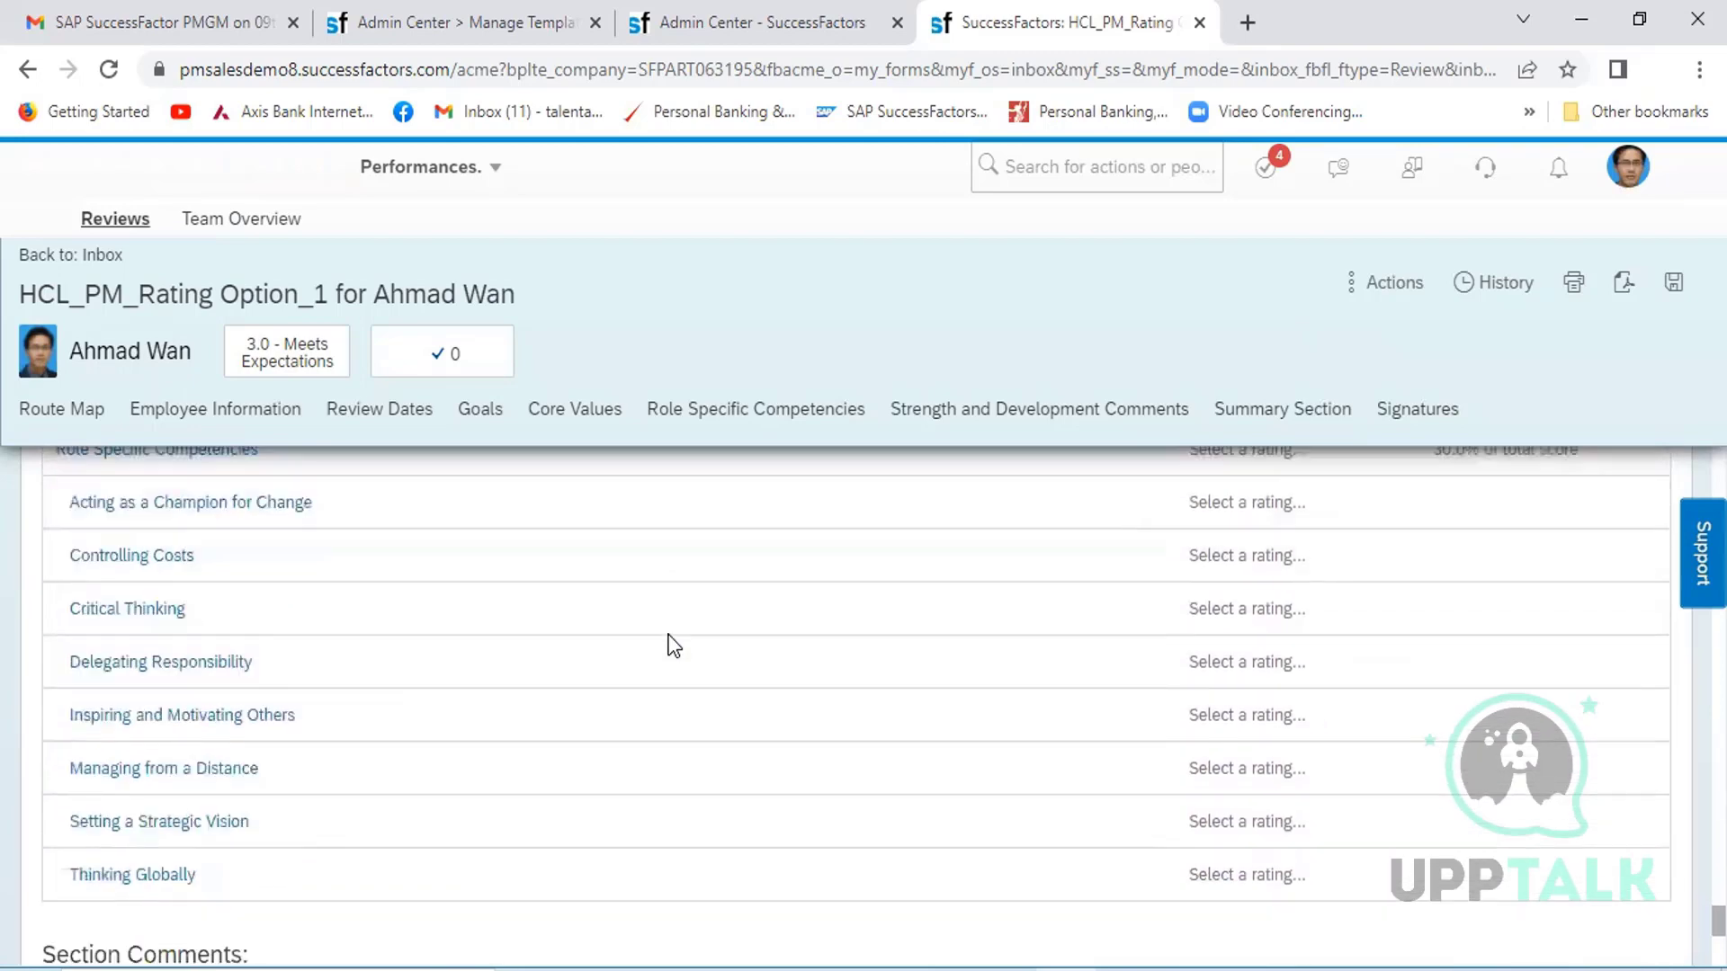
- Finalize the self-assessment form, send it on to the manager and display the forms that are En Route
{"action": "scroll", "coordinate": [674, 645], "scroll_direction": "down", "scroll_amount": 6}
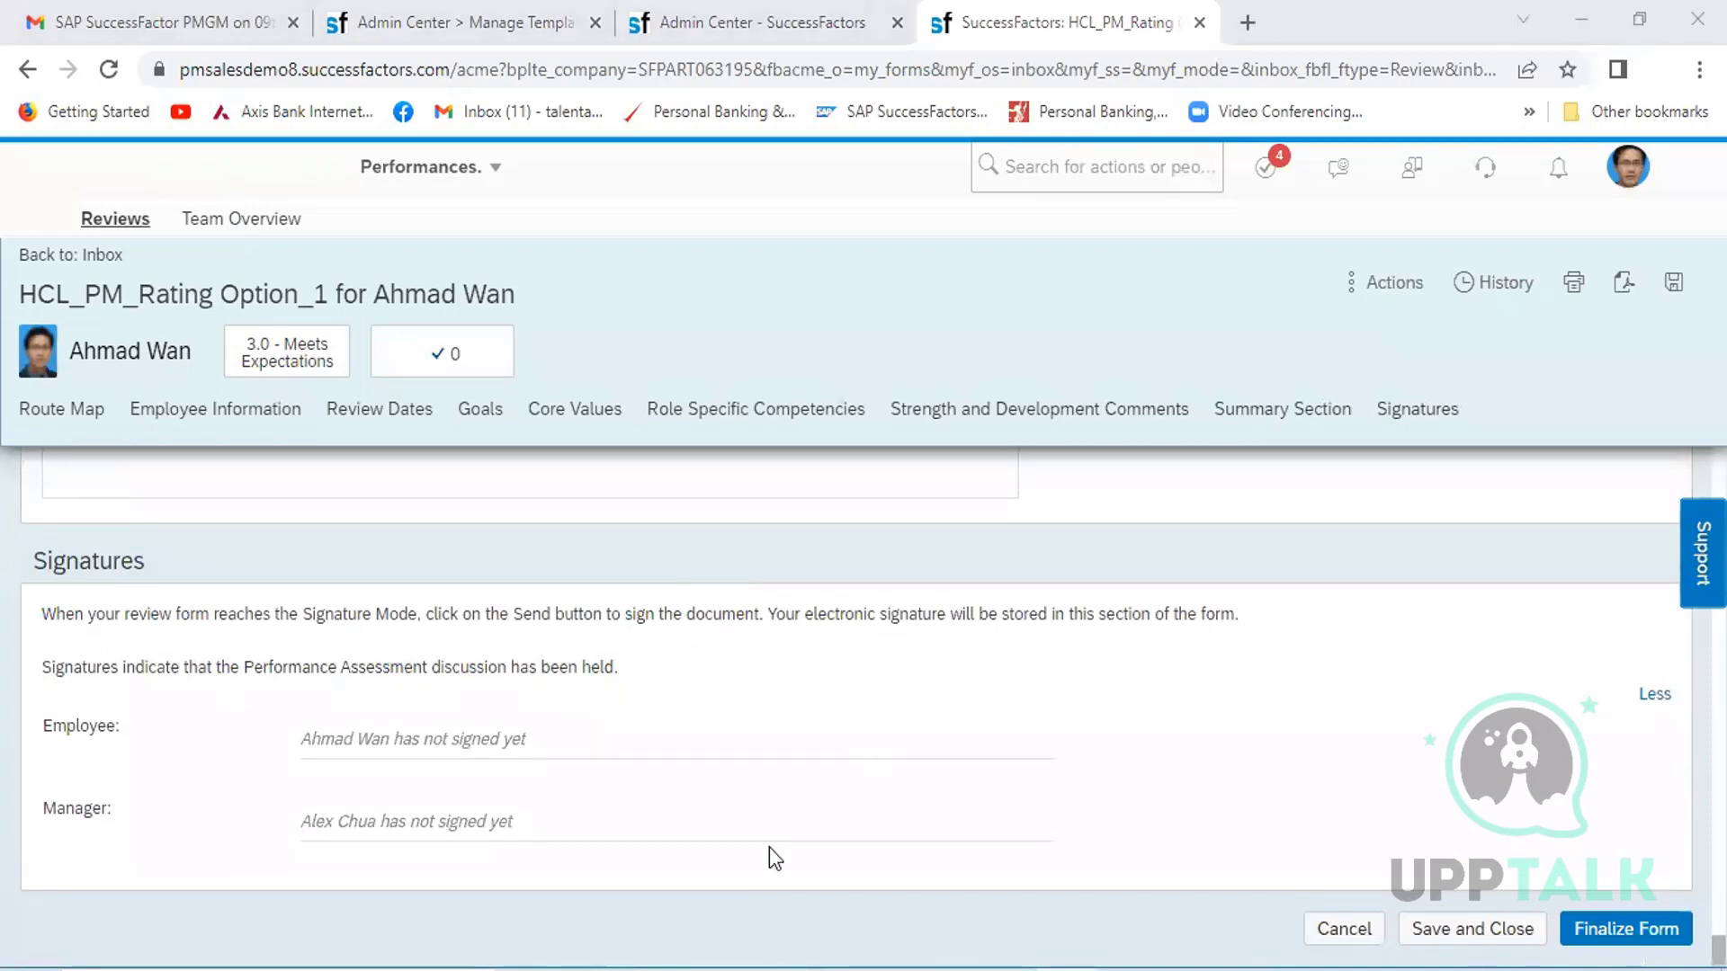
{"action": "left_click", "coordinate": [1605, 917]}
{"action": "left_click", "coordinate": [1607, 926]}
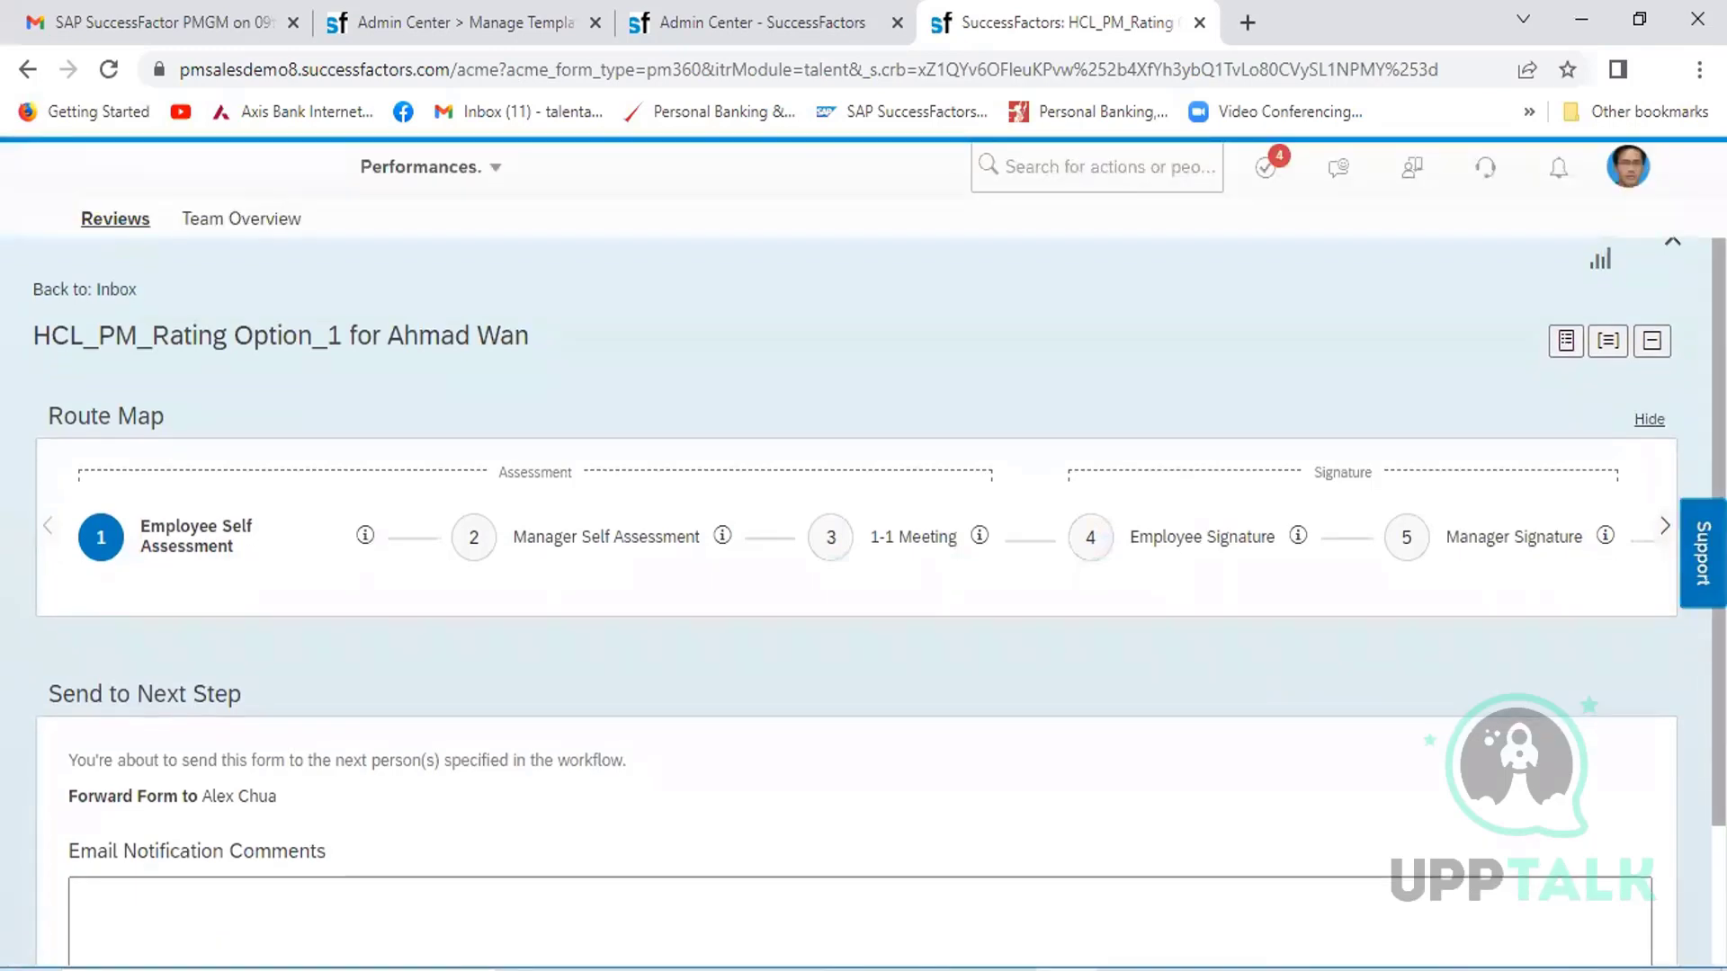
{"action": "scroll", "coordinate": [855, 585], "scroll_direction": "down", "scroll_amount": 2}
{"action": "left_click", "coordinate": [1609, 940]}
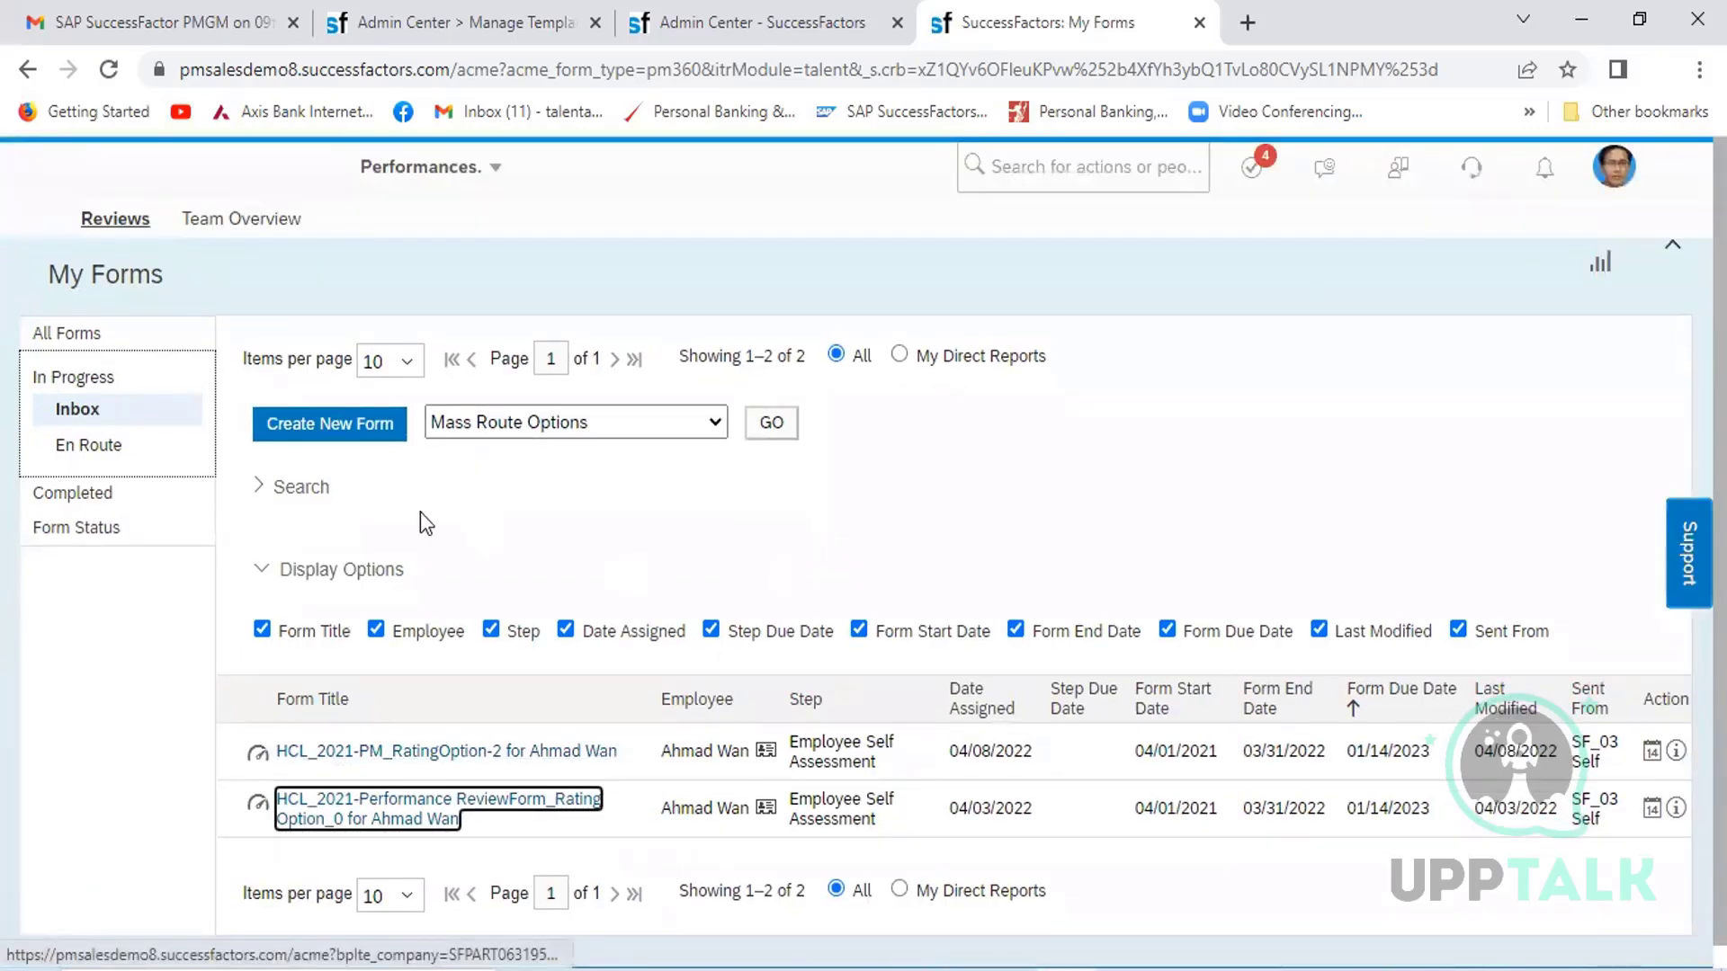
{"action": "left_click", "coordinate": [96, 446]}
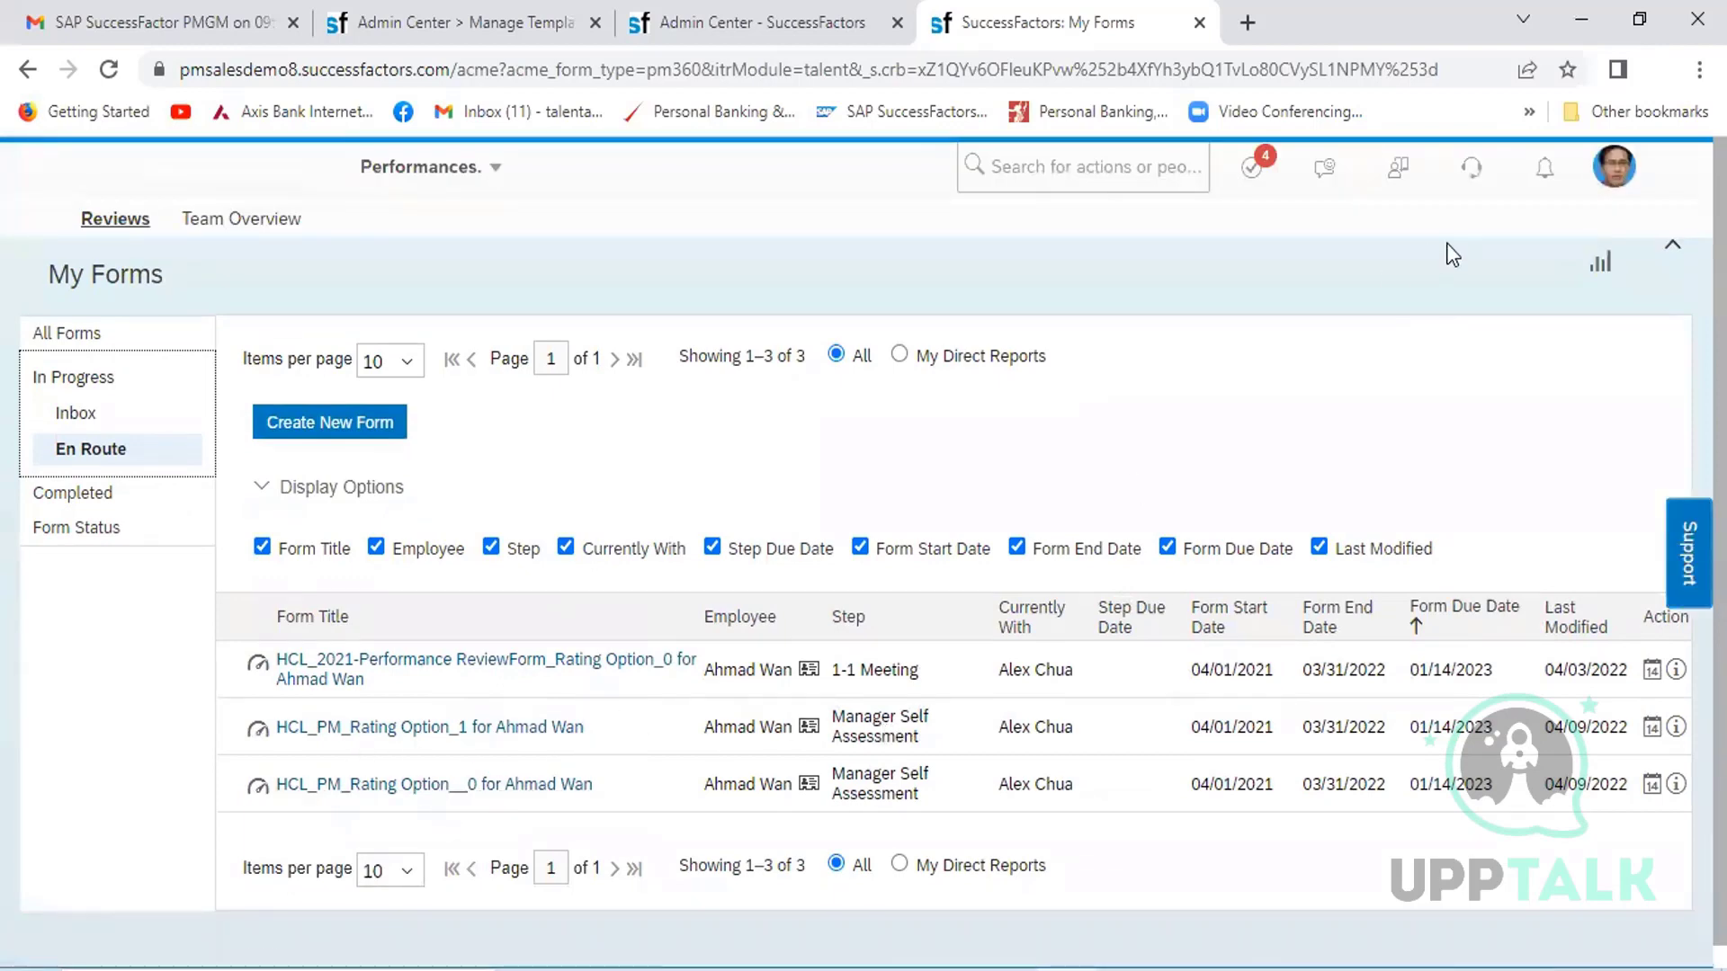
- Proxy as the employee's manager by entering the manager's name as the target user
{"action": "left_click", "coordinate": [1631, 184]}
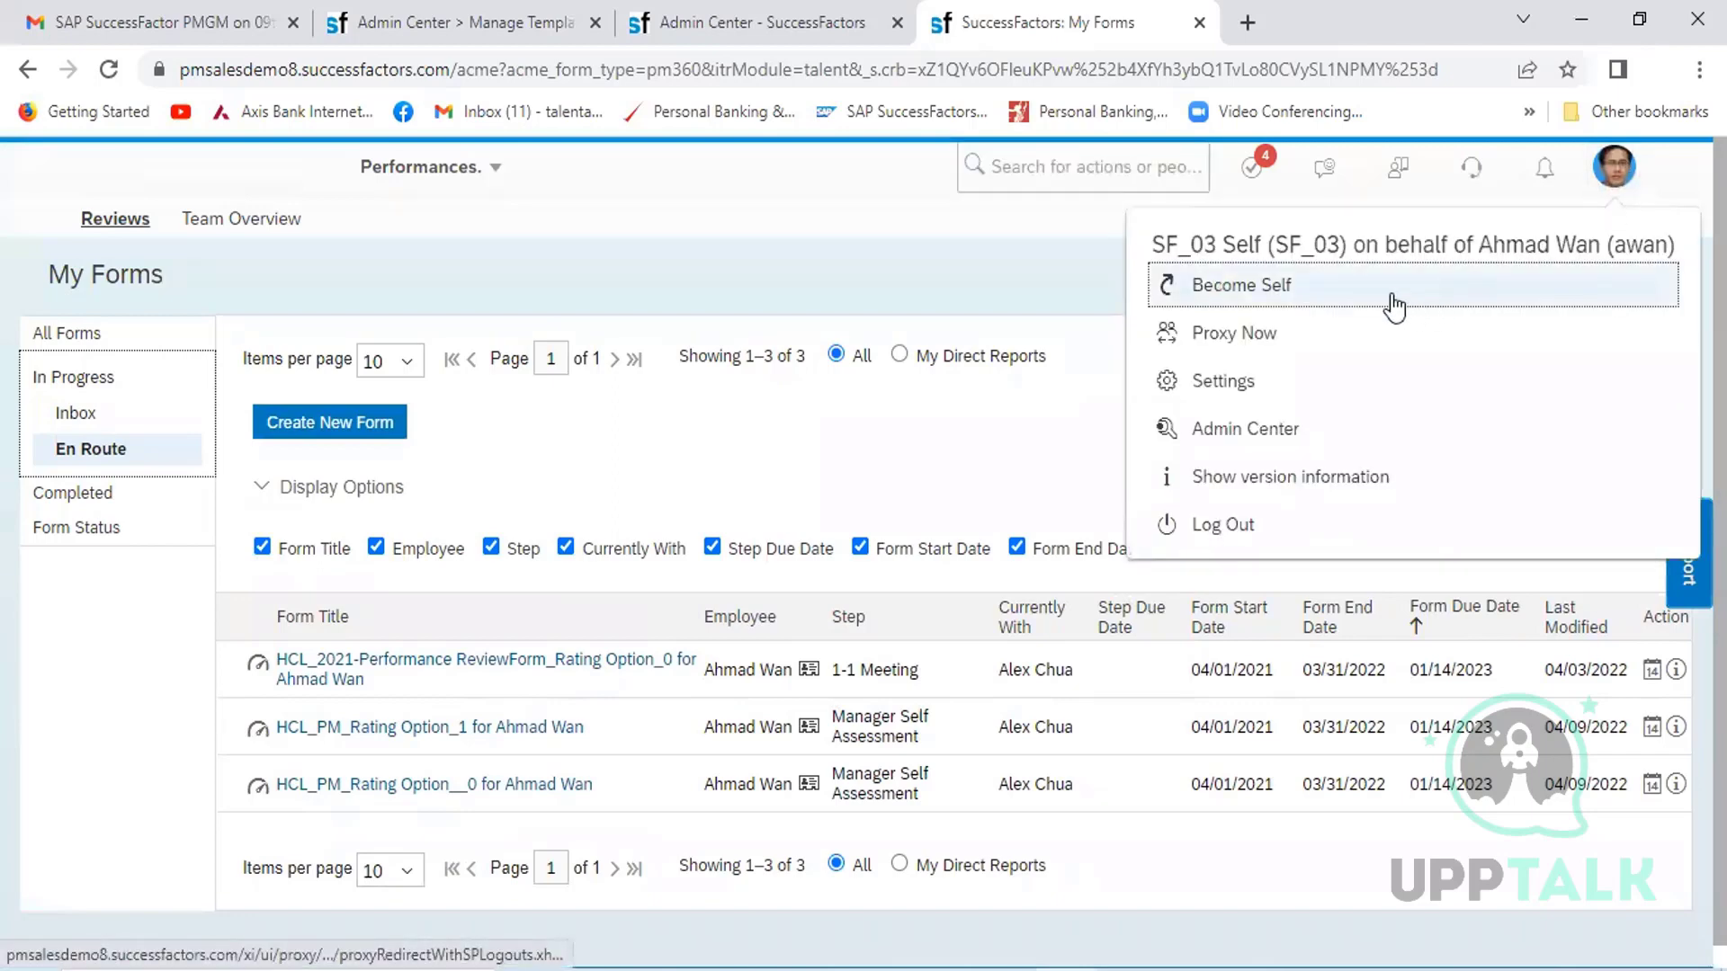
{"action": "left_click", "coordinate": [1313, 335]}
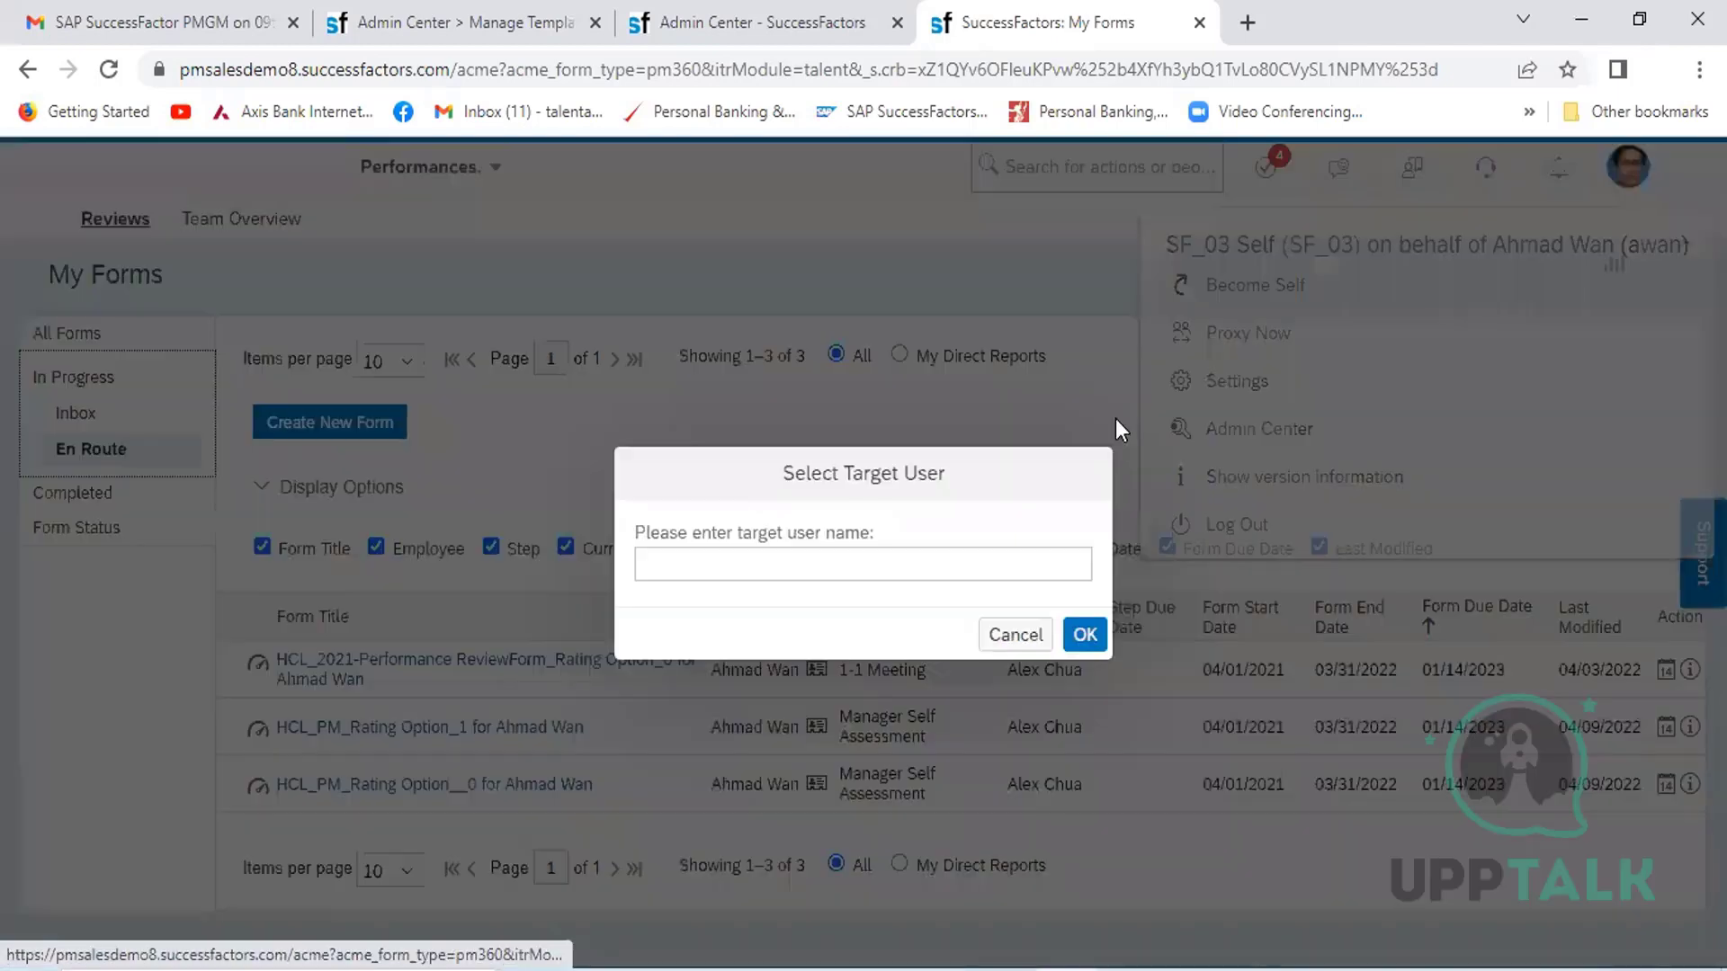
{"action": "left_click", "coordinate": [829, 552]}
{"action": "type", "text": "Alex"}
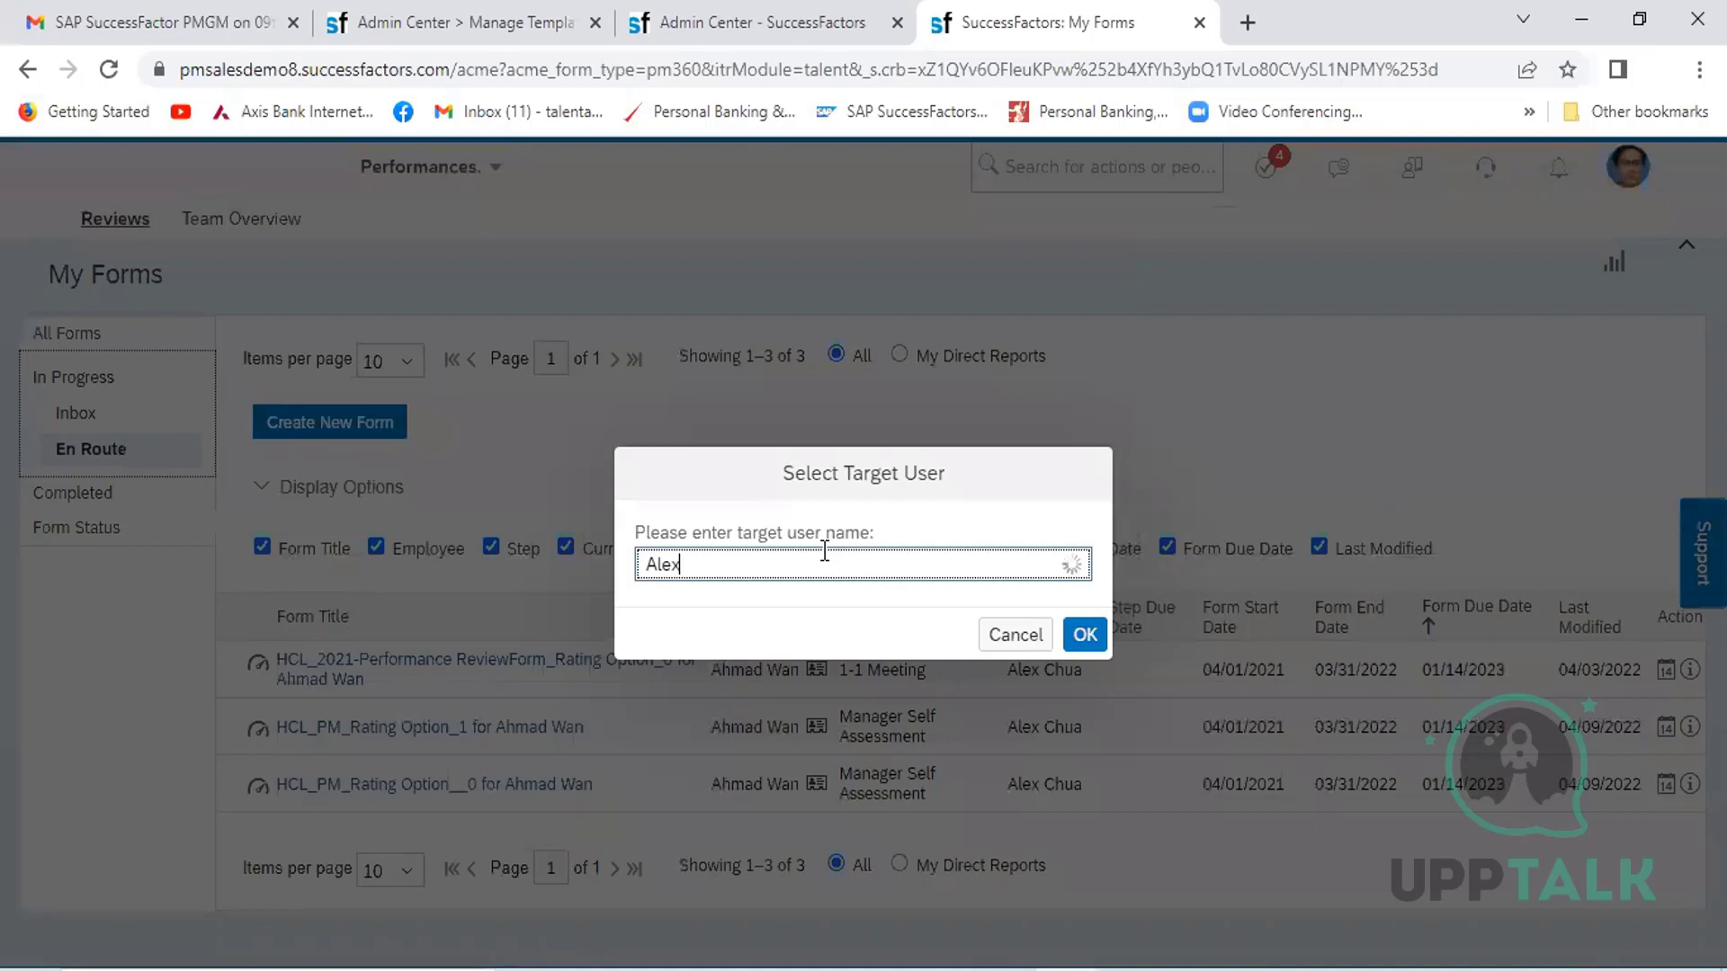
{"action": "left_click", "coordinate": [787, 627]}
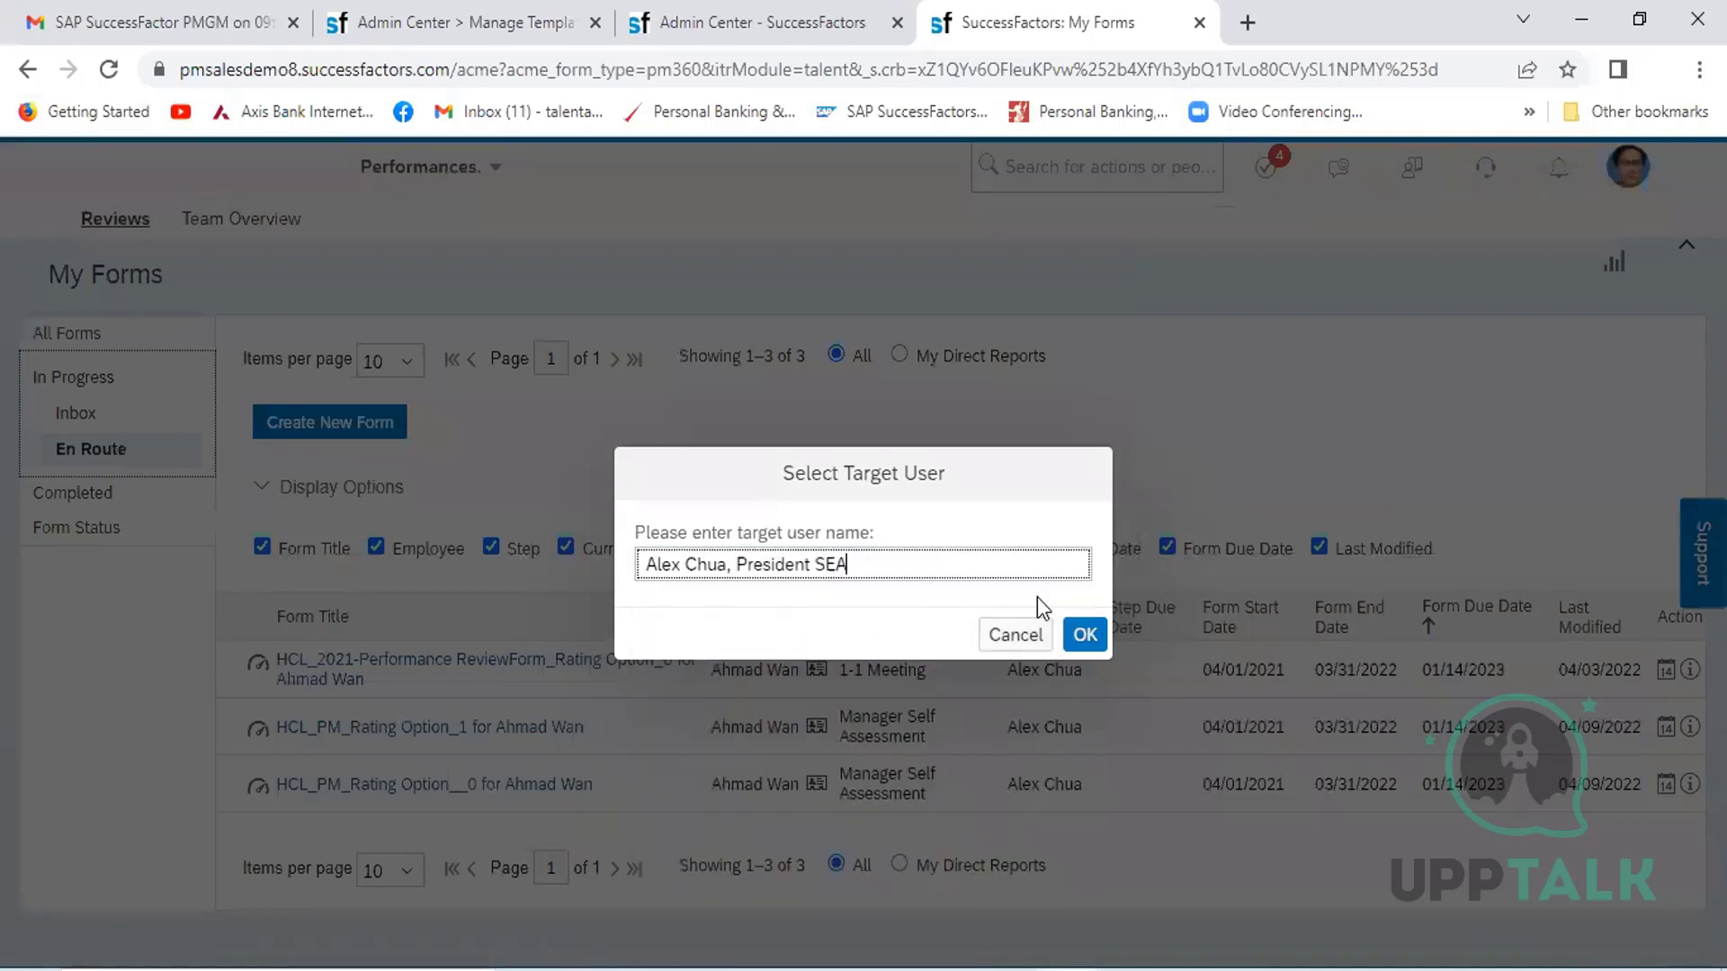
{"action": "left_click", "coordinate": [1085, 632]}
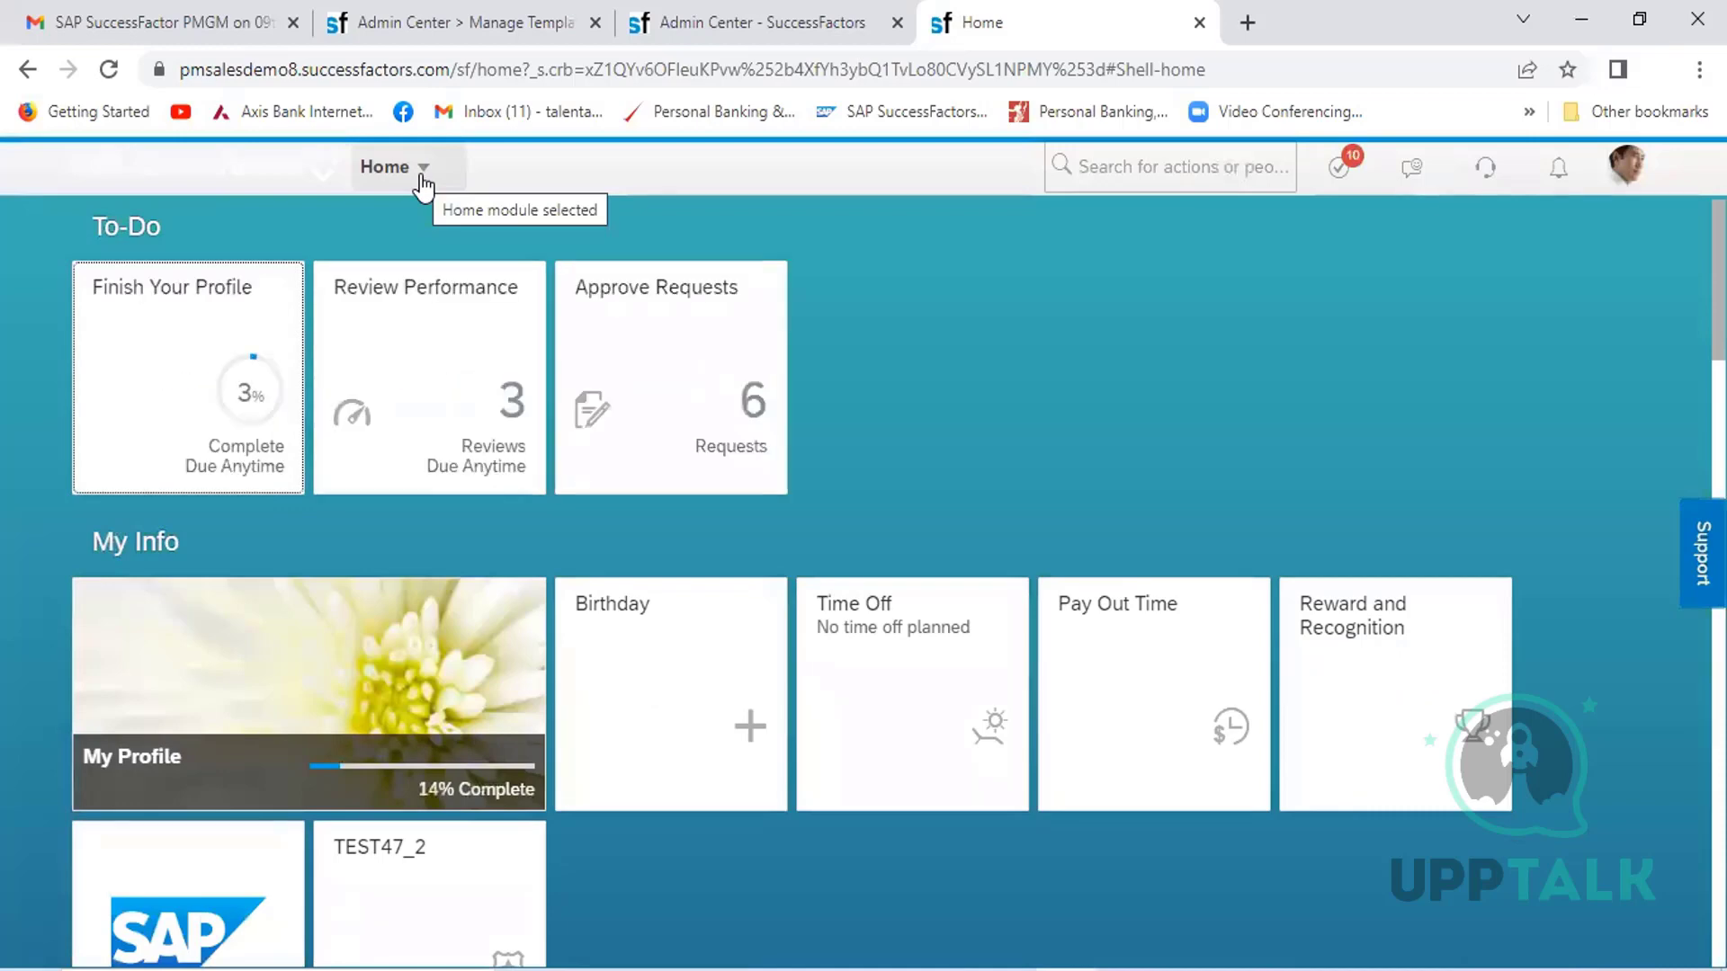
- Go to the Performances module and open the employee's HCL_PM_Rating Option_1 form from the manager's inbox
{"action": "left_click", "coordinate": [421, 168]}
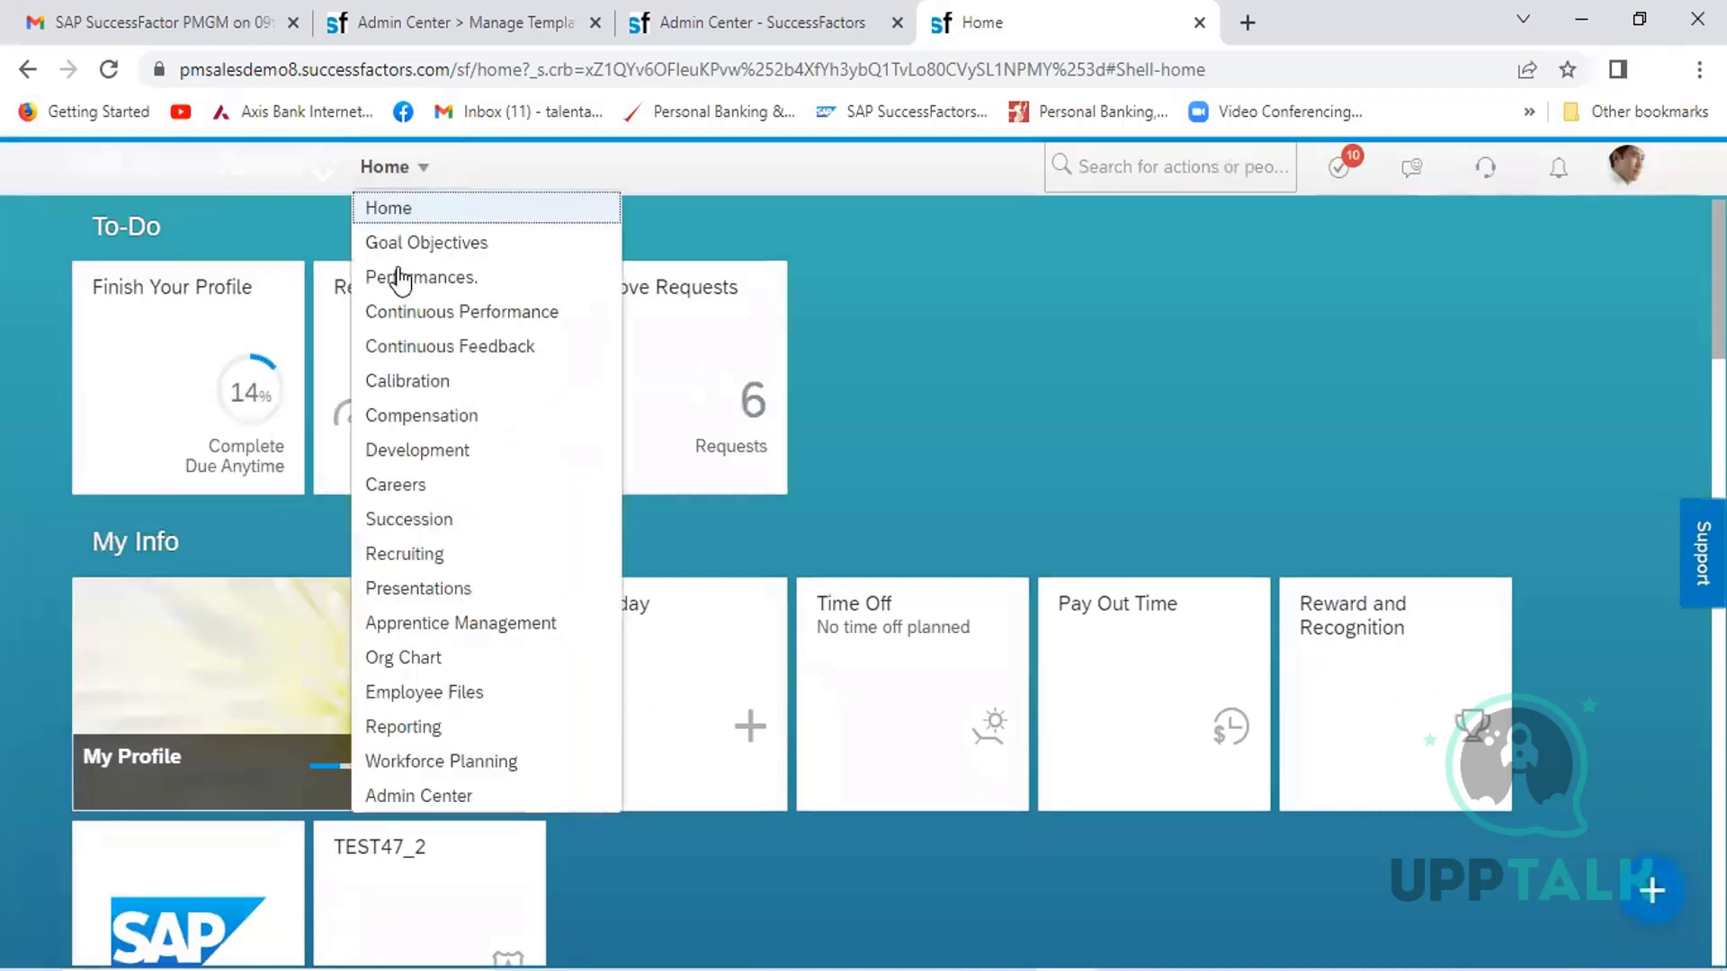
{"action": "left_click", "coordinate": [398, 277]}
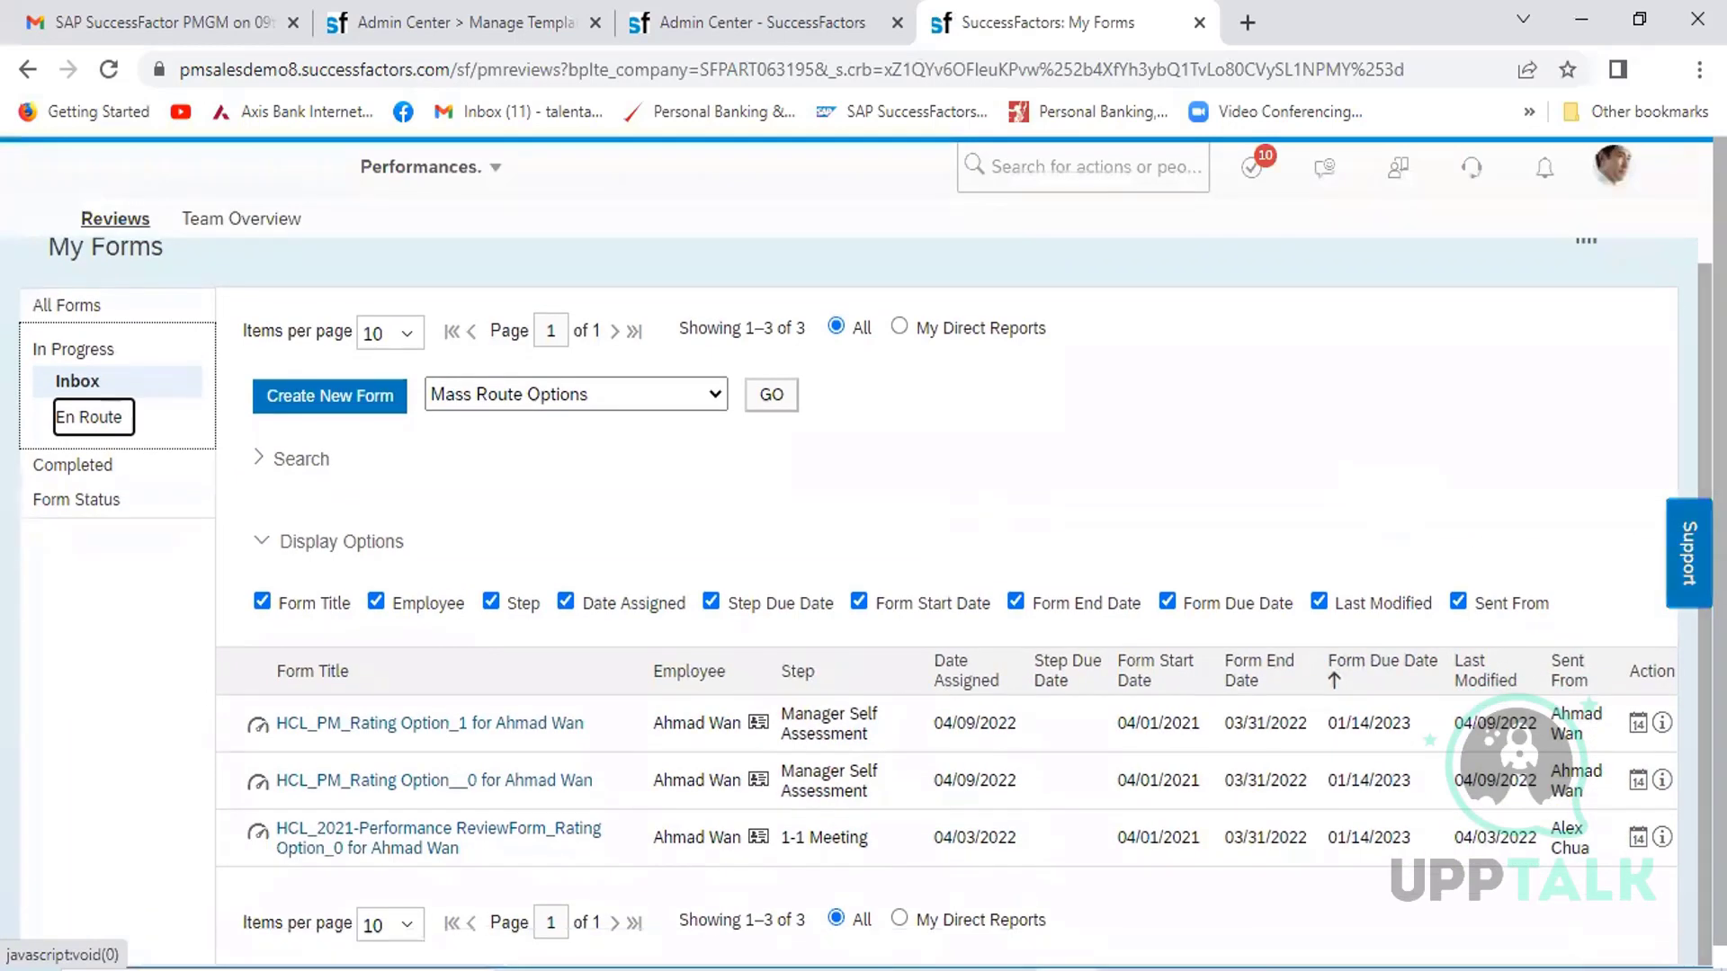
{"action": "left_click", "coordinate": [378, 570]}
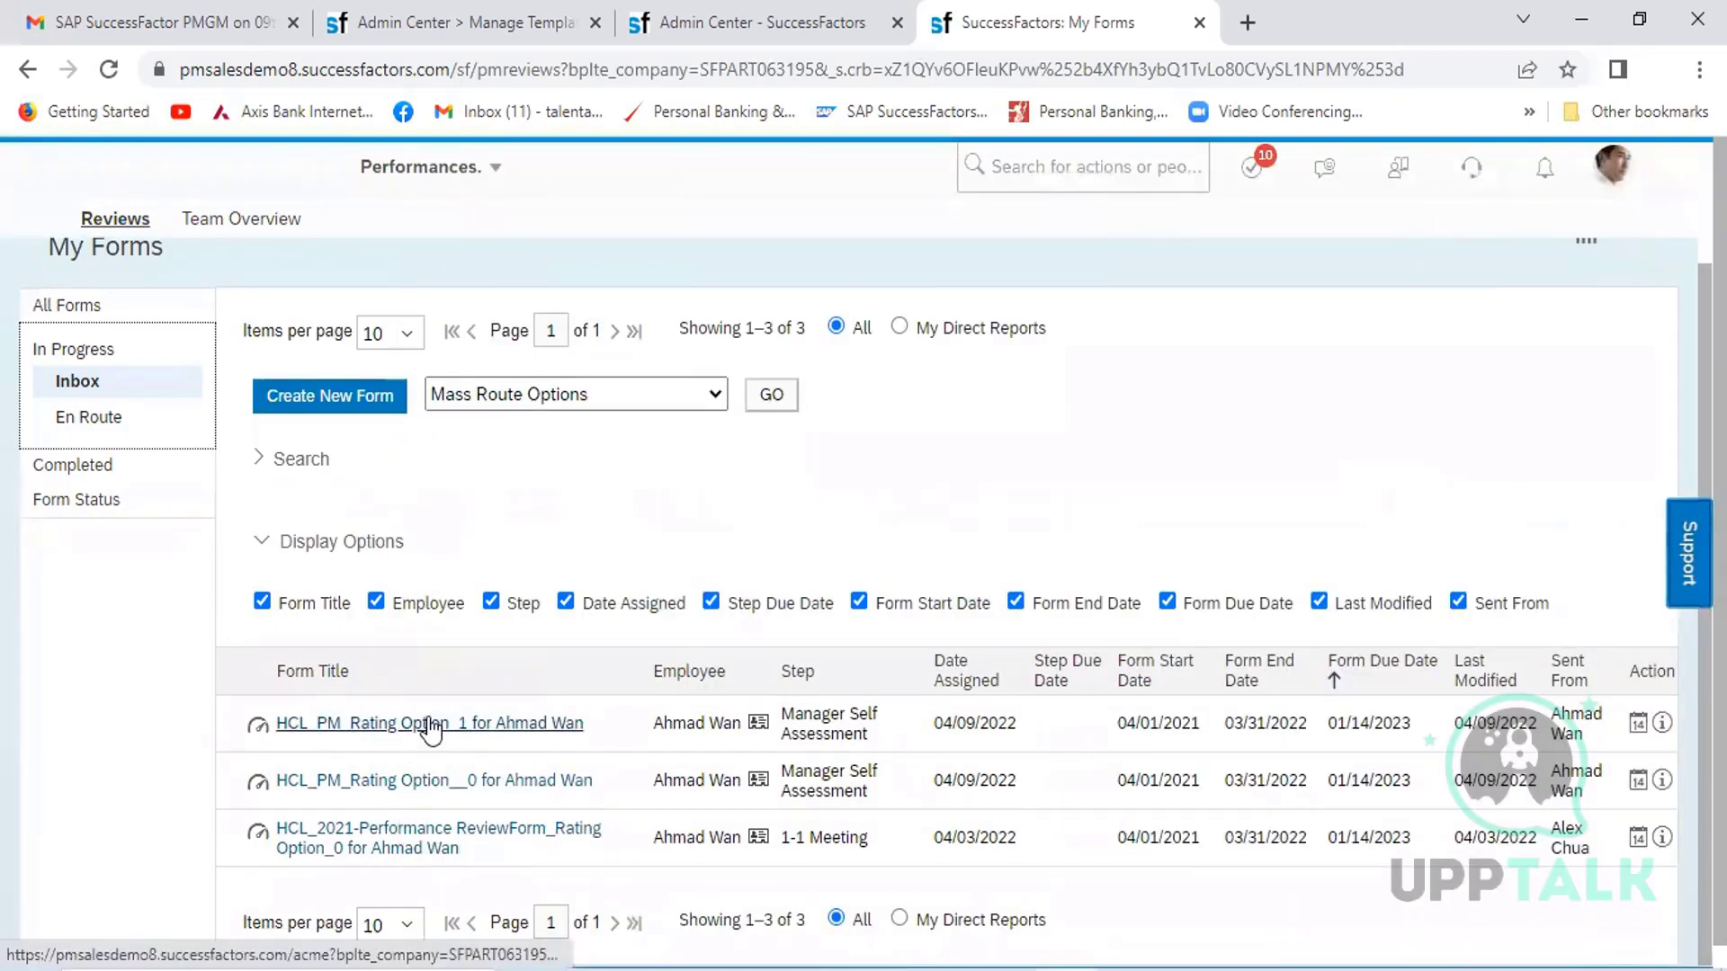
{"action": "left_click", "coordinate": [400, 731]}
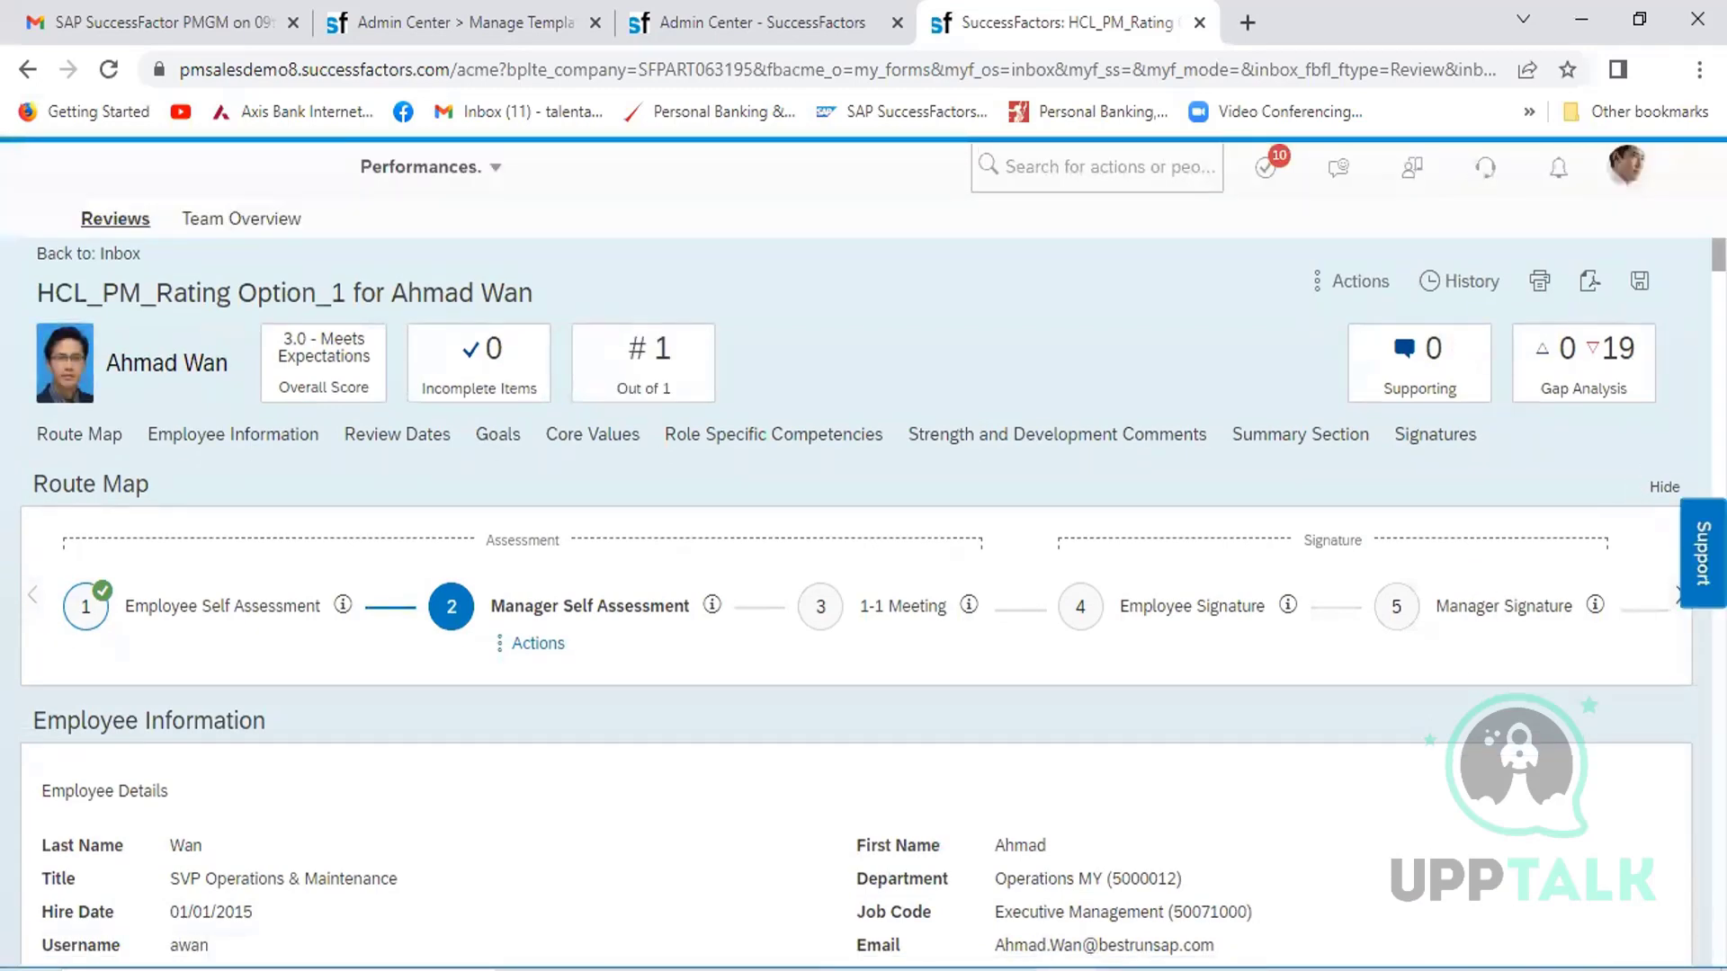
- Examine the manager's rating fields and the employee's ratings under Ratings from Others for goals and competencies
{"action": "scroll", "coordinate": [857, 601], "scroll_direction": "down", "scroll_amount": 10}
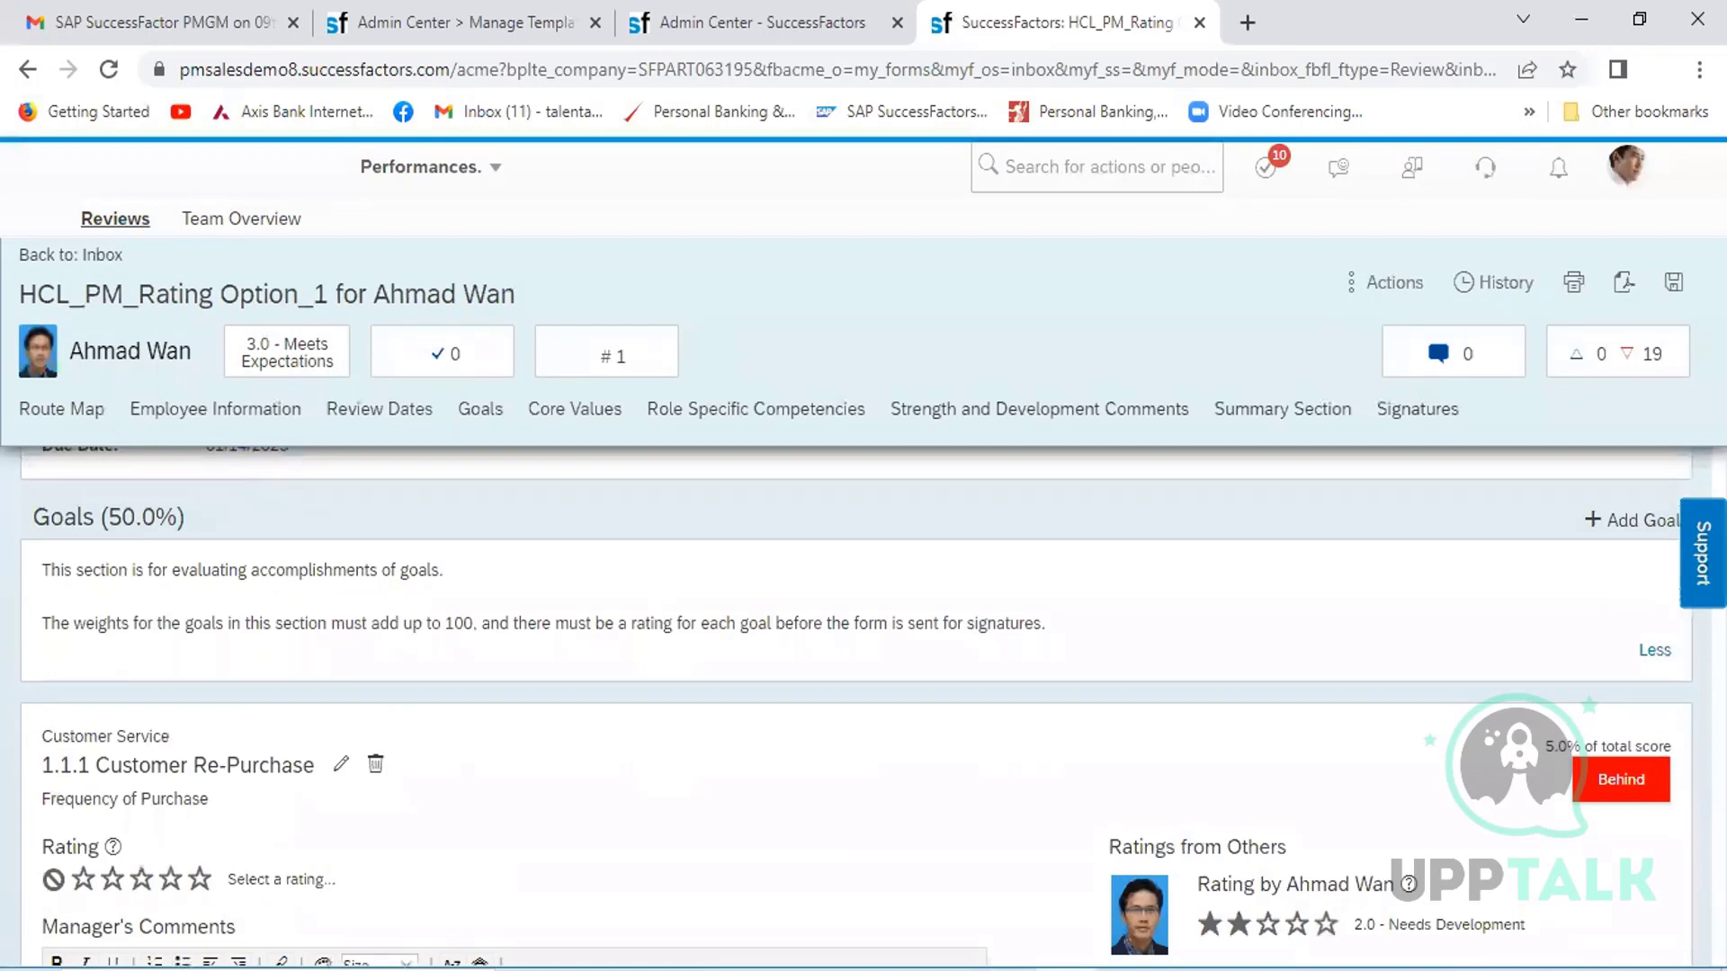
{"action": "scroll", "coordinate": [857, 710], "scroll_direction": "down", "scroll_amount": 1}
{"action": "scroll", "coordinate": [857, 711], "scroll_direction": "down", "scroll_amount": 2}
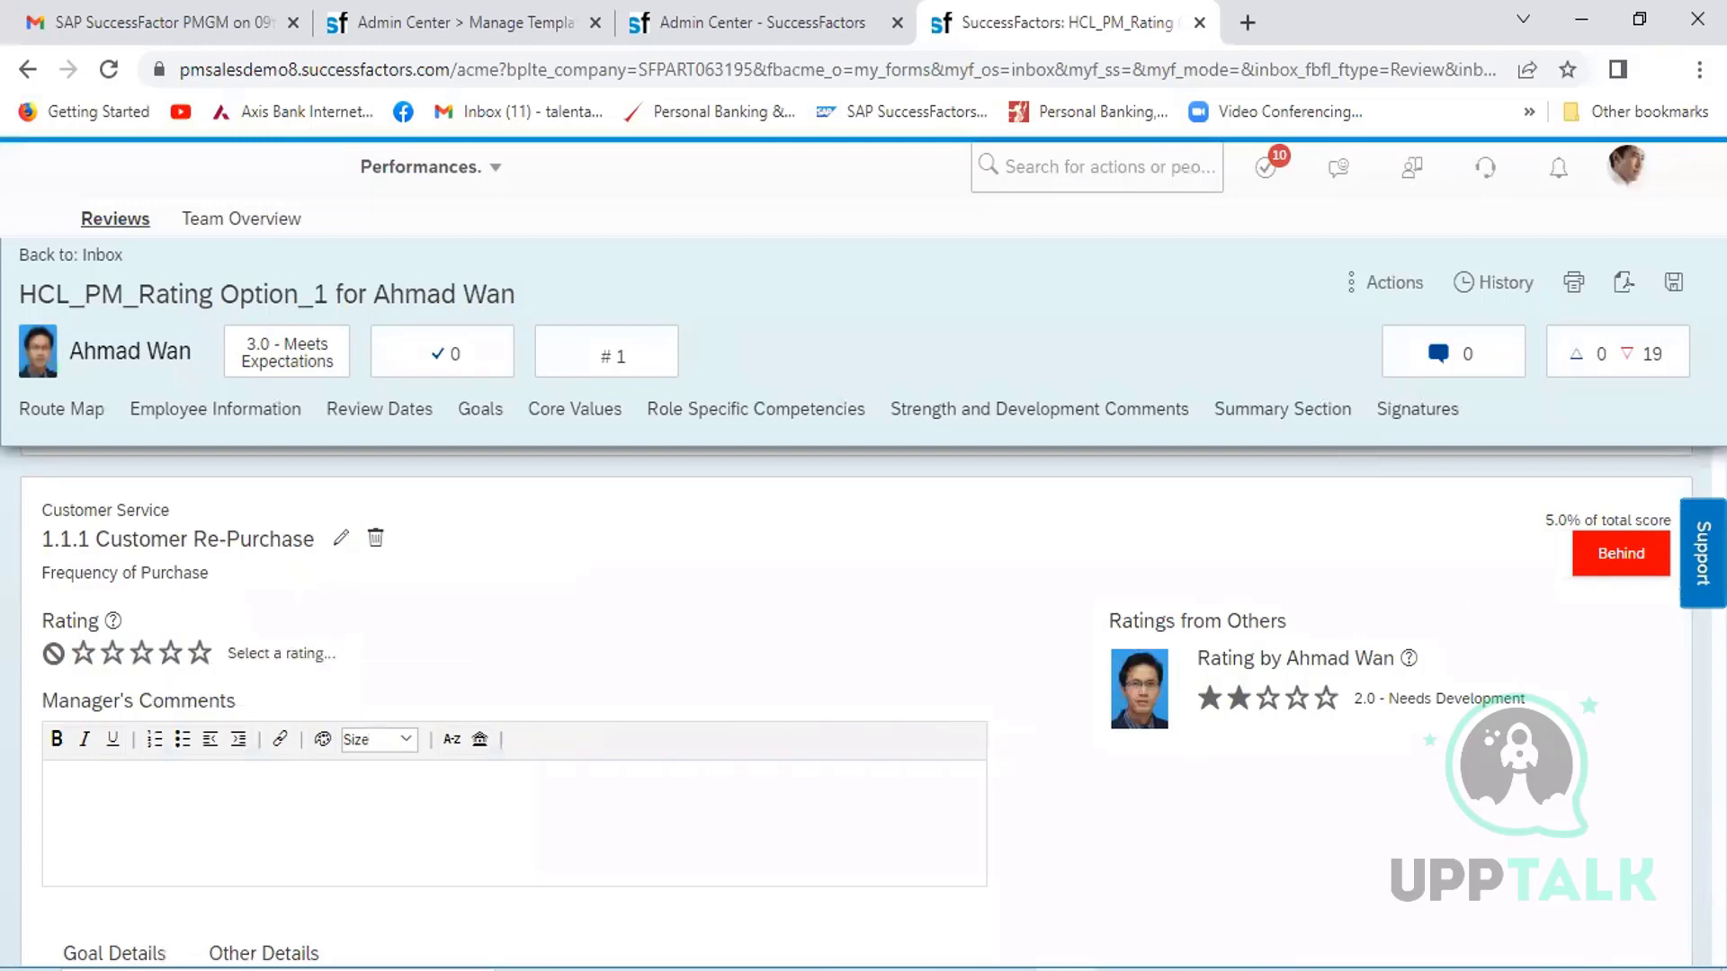
{"action": "scroll", "coordinate": [854, 687], "scroll_direction": "down", "scroll_amount": 15}
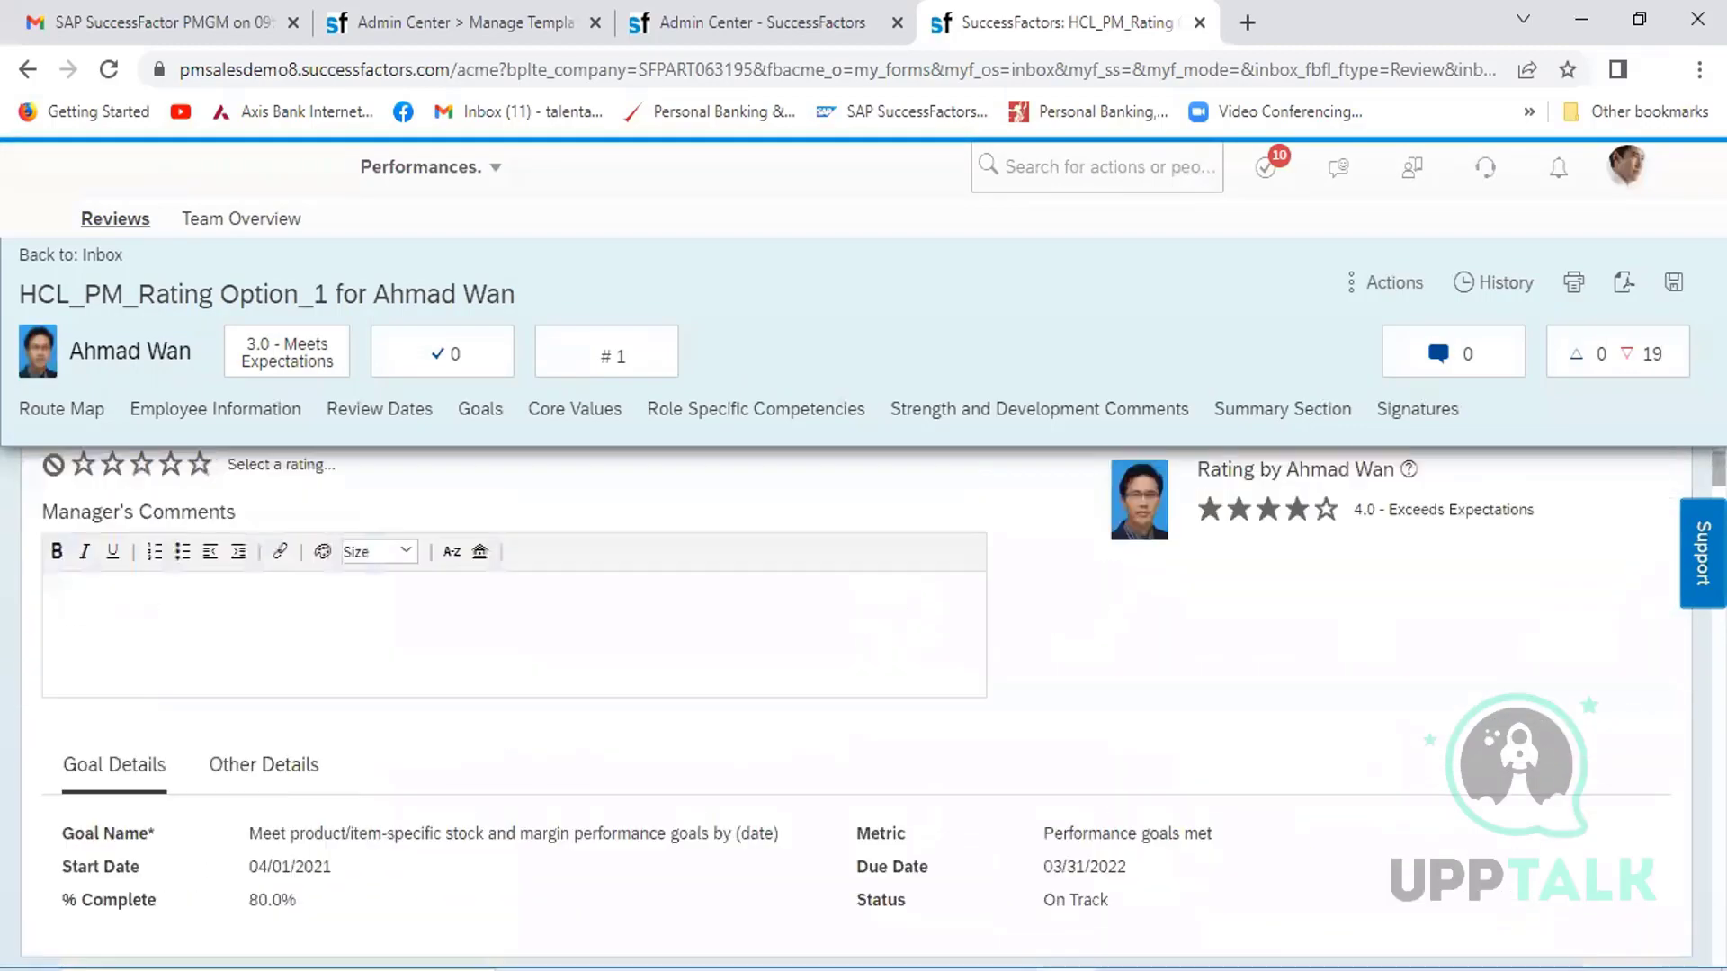
{"action": "scroll", "coordinate": [854, 706], "scroll_direction": "down", "scroll_amount": 10}
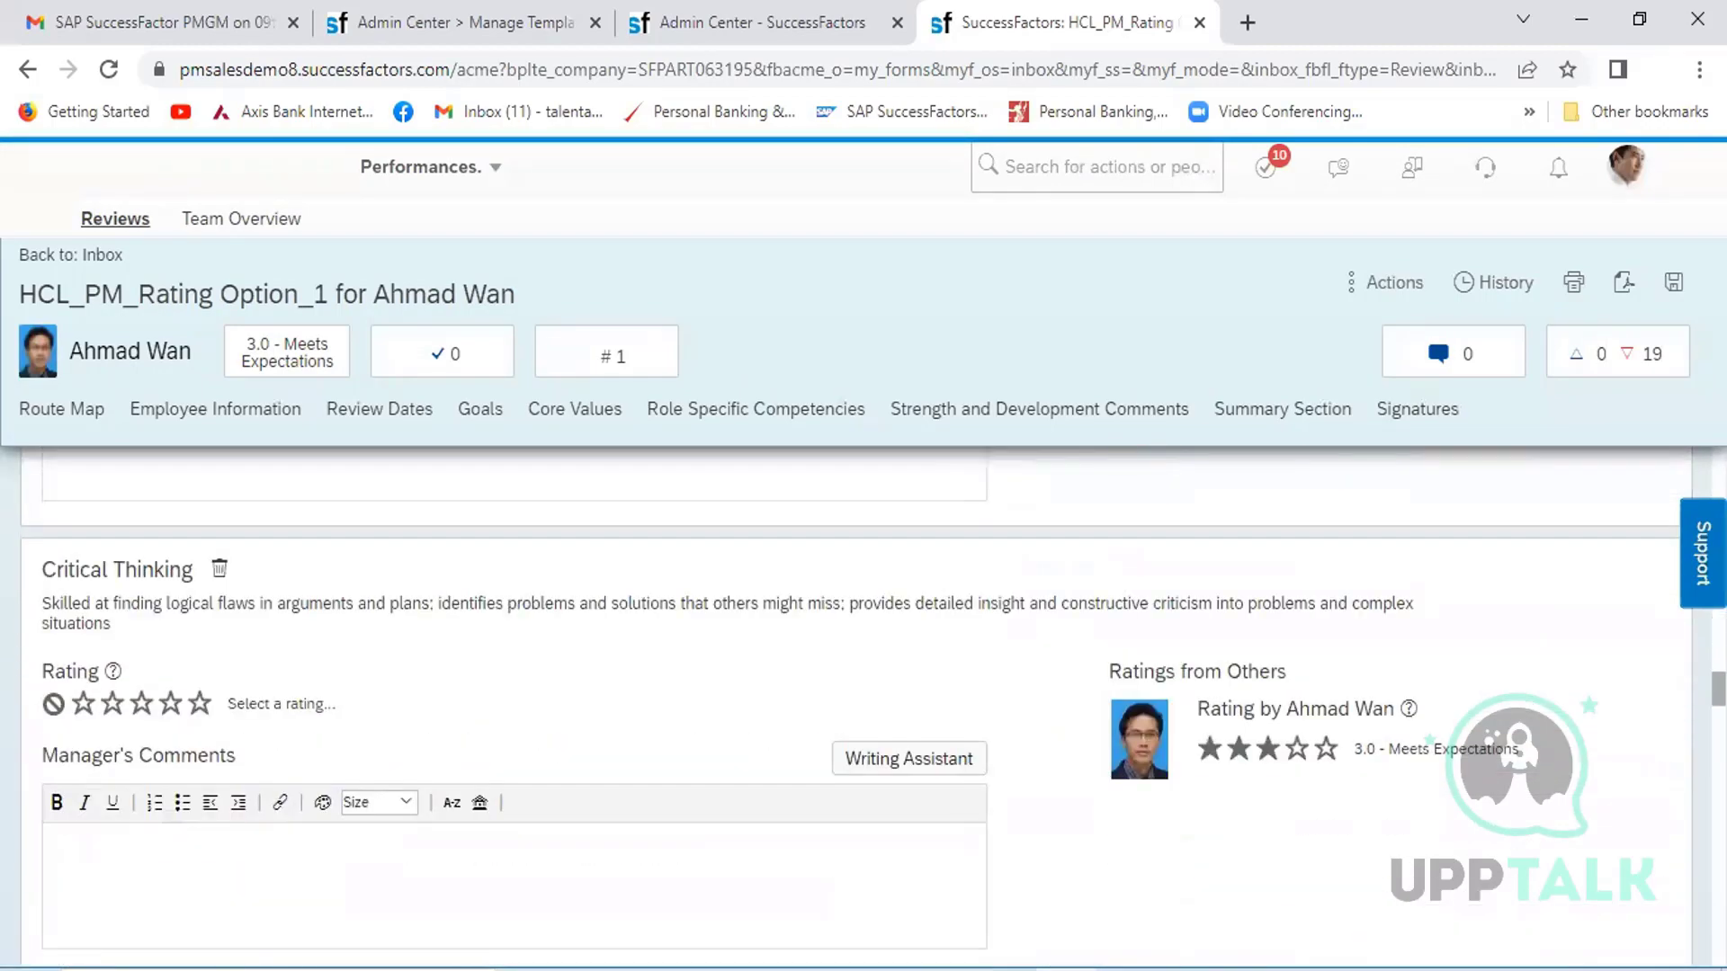
{"action": "scroll", "coordinate": [863, 702], "scroll_direction": "down", "scroll_amount": 15}
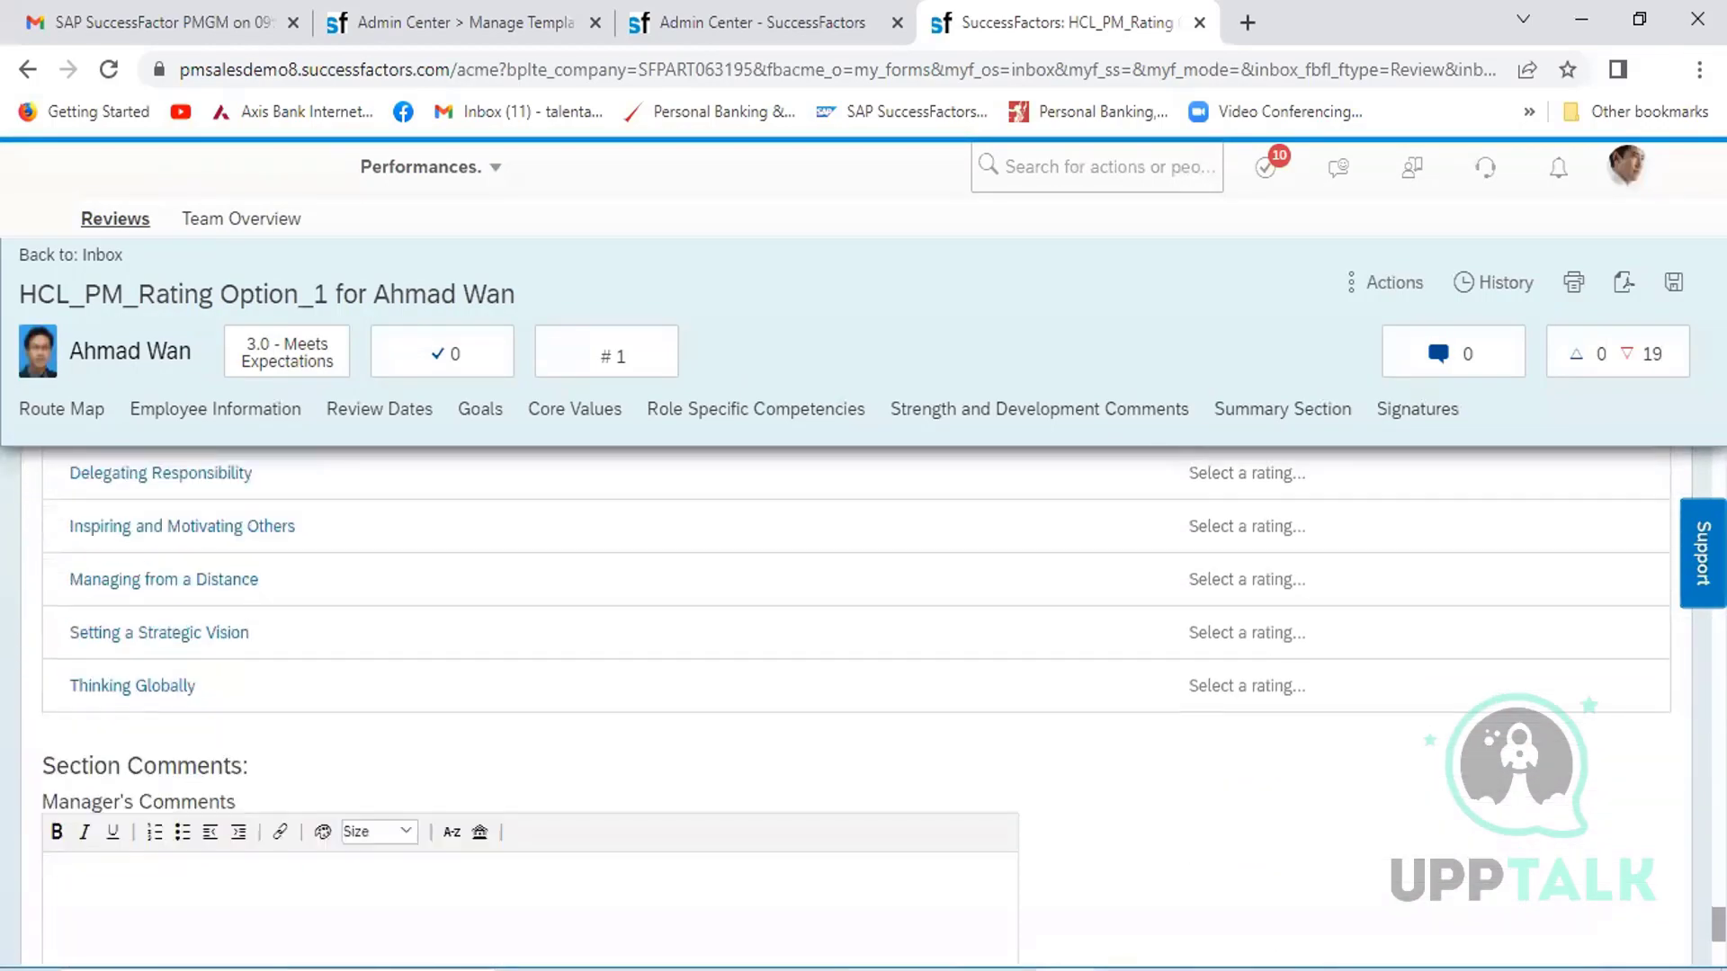
{"action": "scroll", "coordinate": [855, 701], "scroll_direction": "down", "scroll_amount": 5}
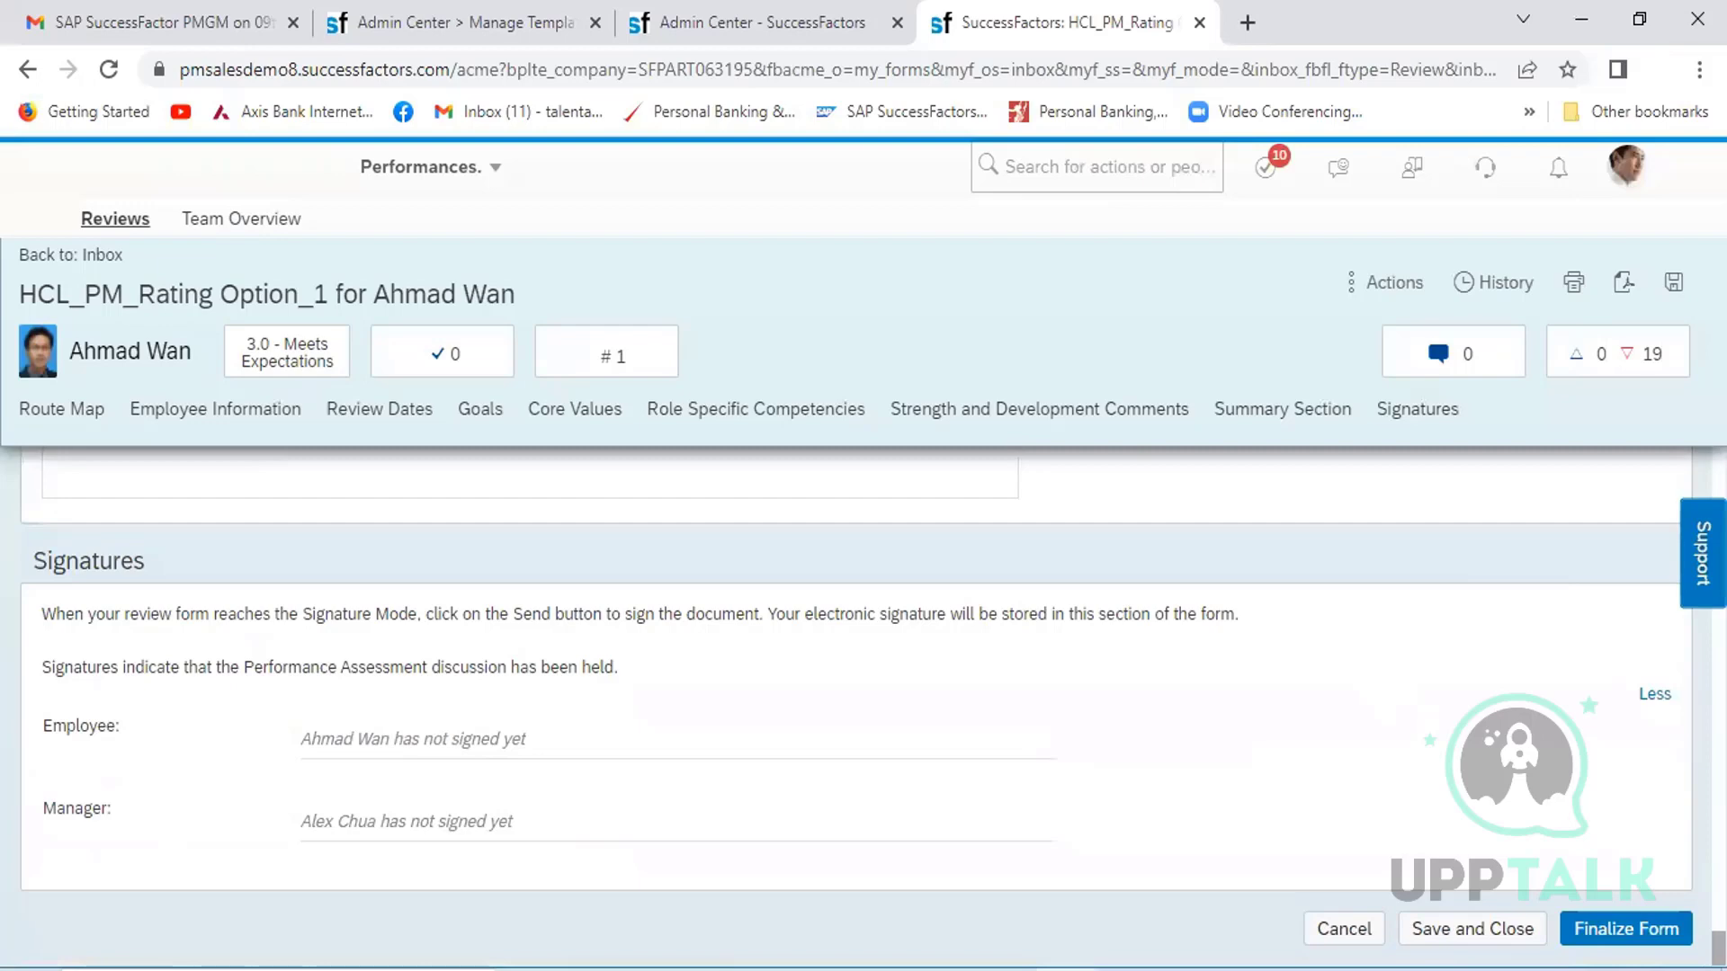
{"action": "scroll", "coordinate": [855, 702], "scroll_direction": "up", "scroll_amount": 20}
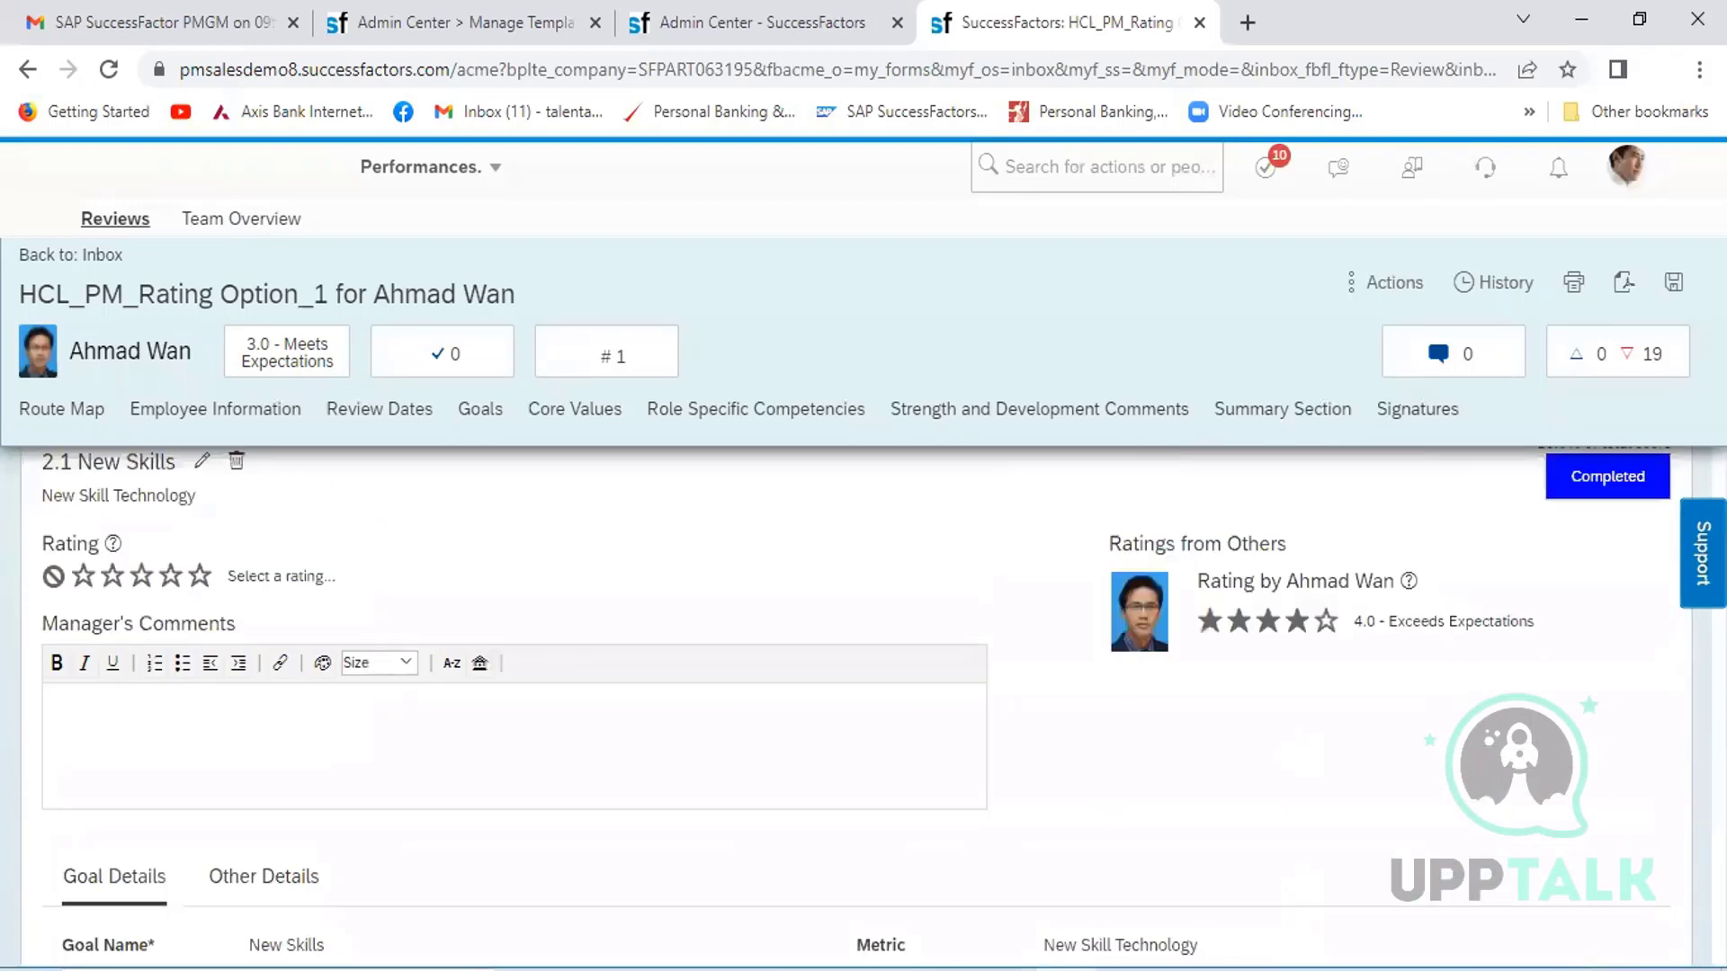
{"action": "scroll", "coordinate": [854, 701], "scroll_direction": "up", "scroll_amount": 2}
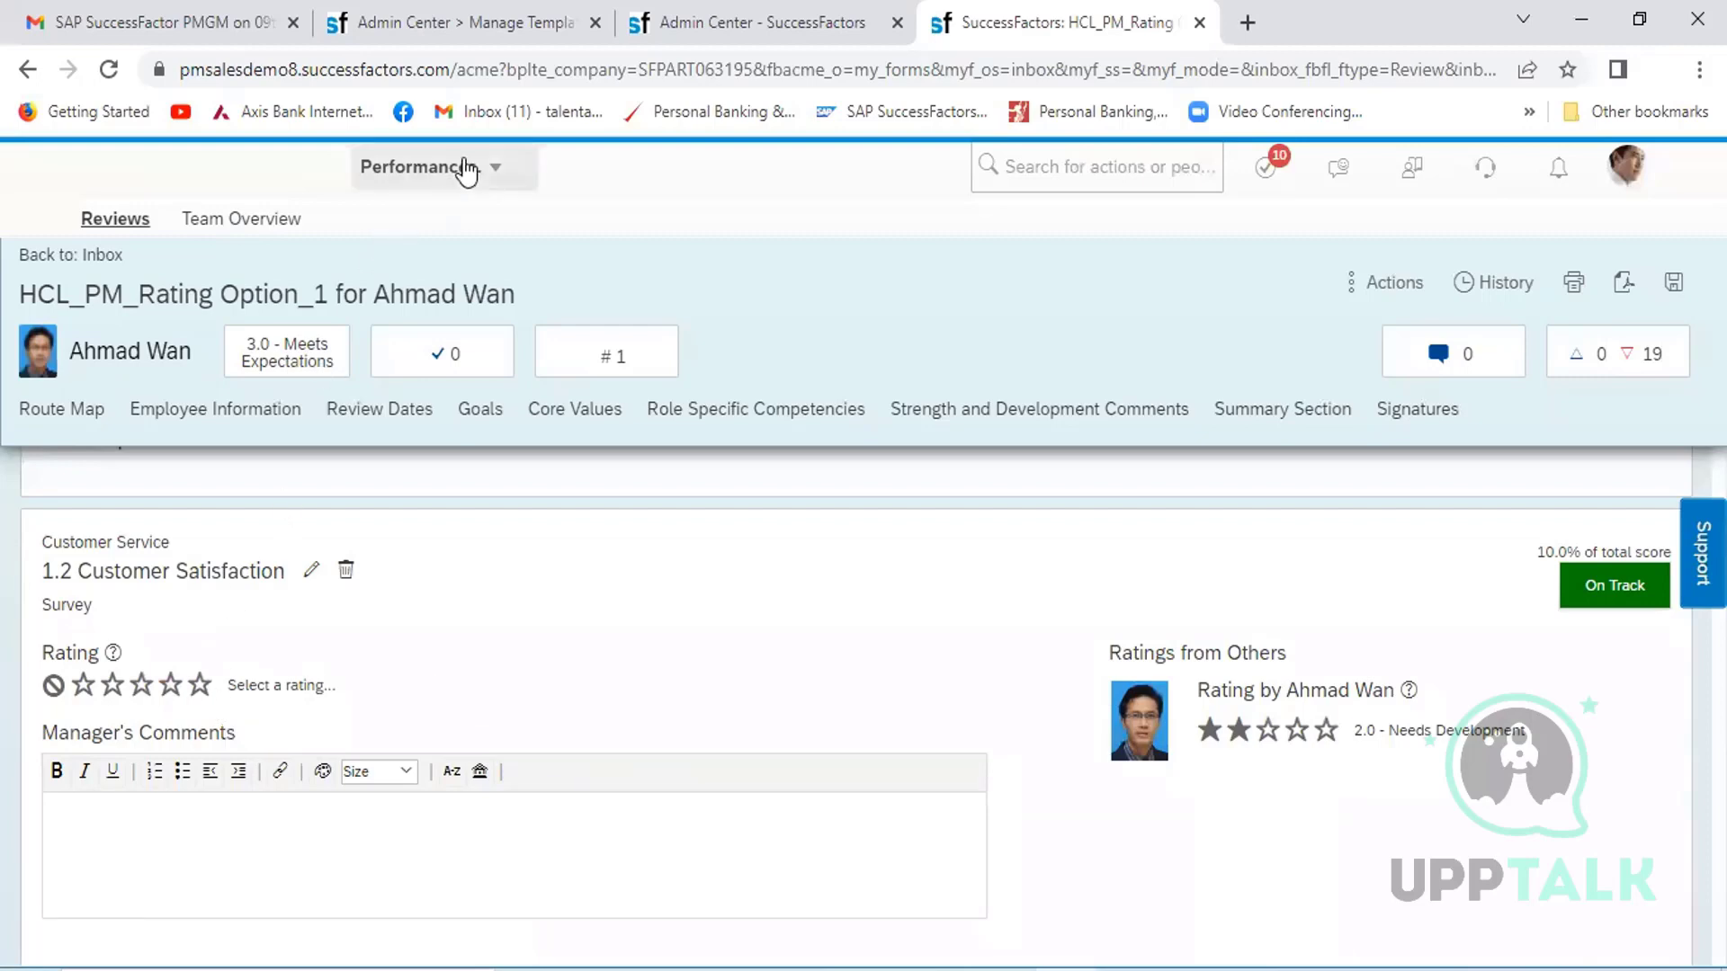
- Return to the Manage Templates list of performance reviews and open the HCL_2021-PM_RatingOption-2 template
{"action": "left_click", "coordinate": [479, 32]}
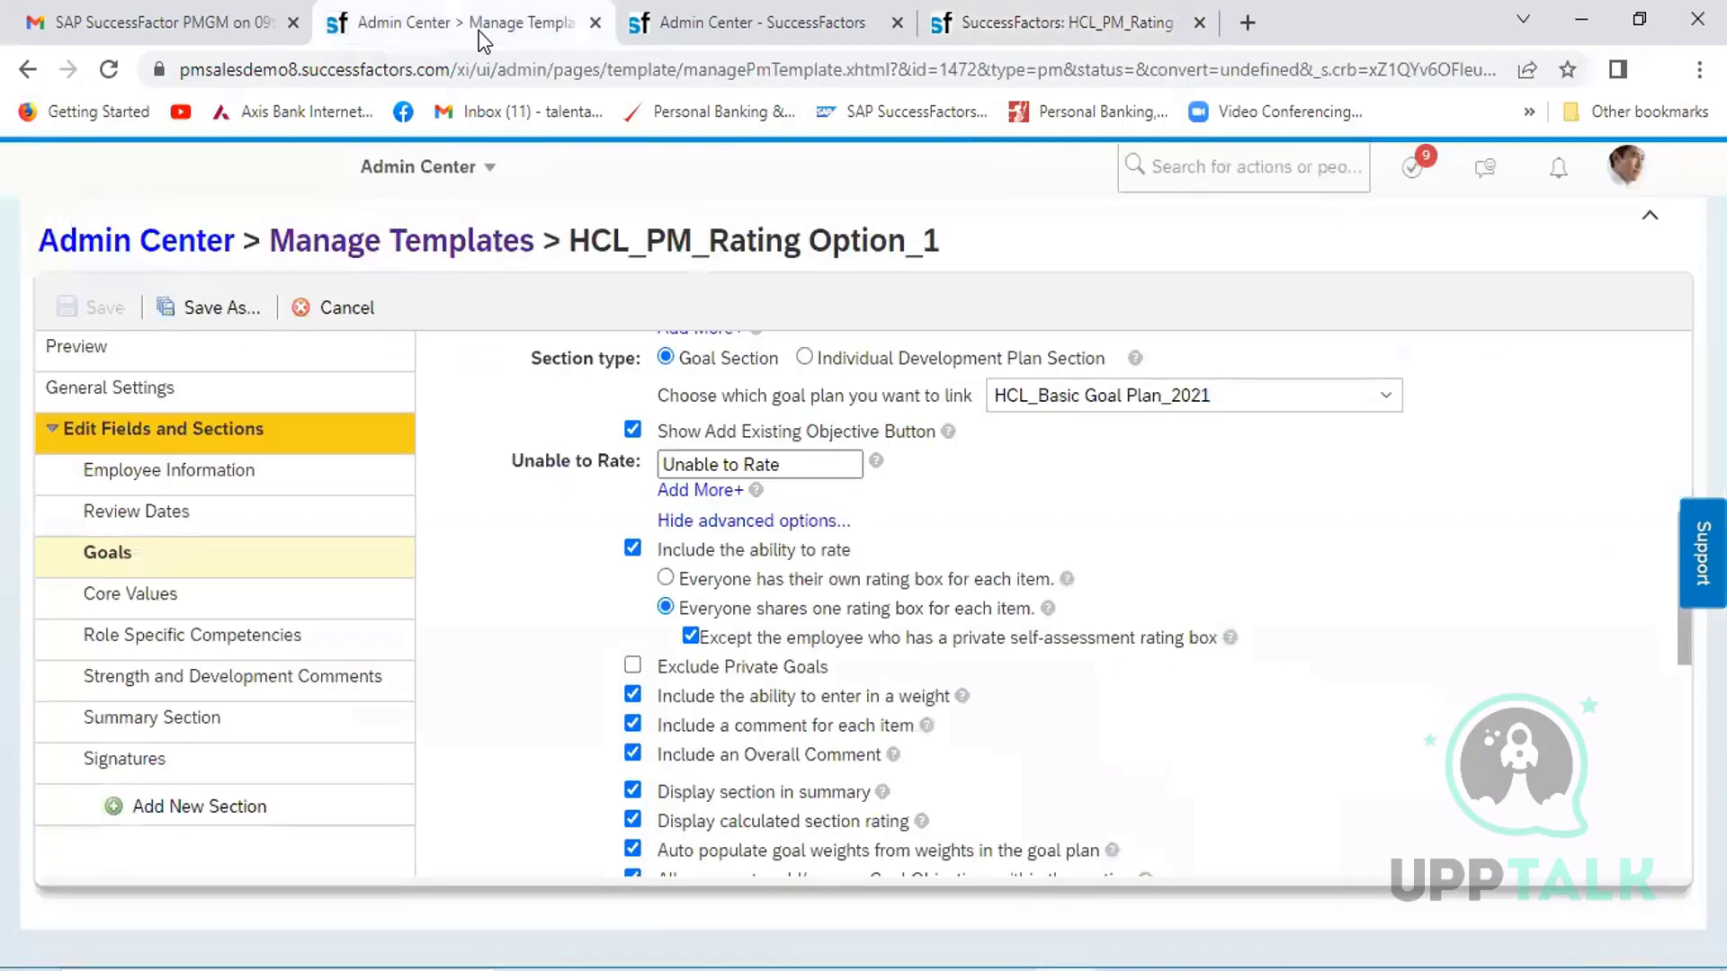
{"action": "left_click", "coordinate": [393, 264]}
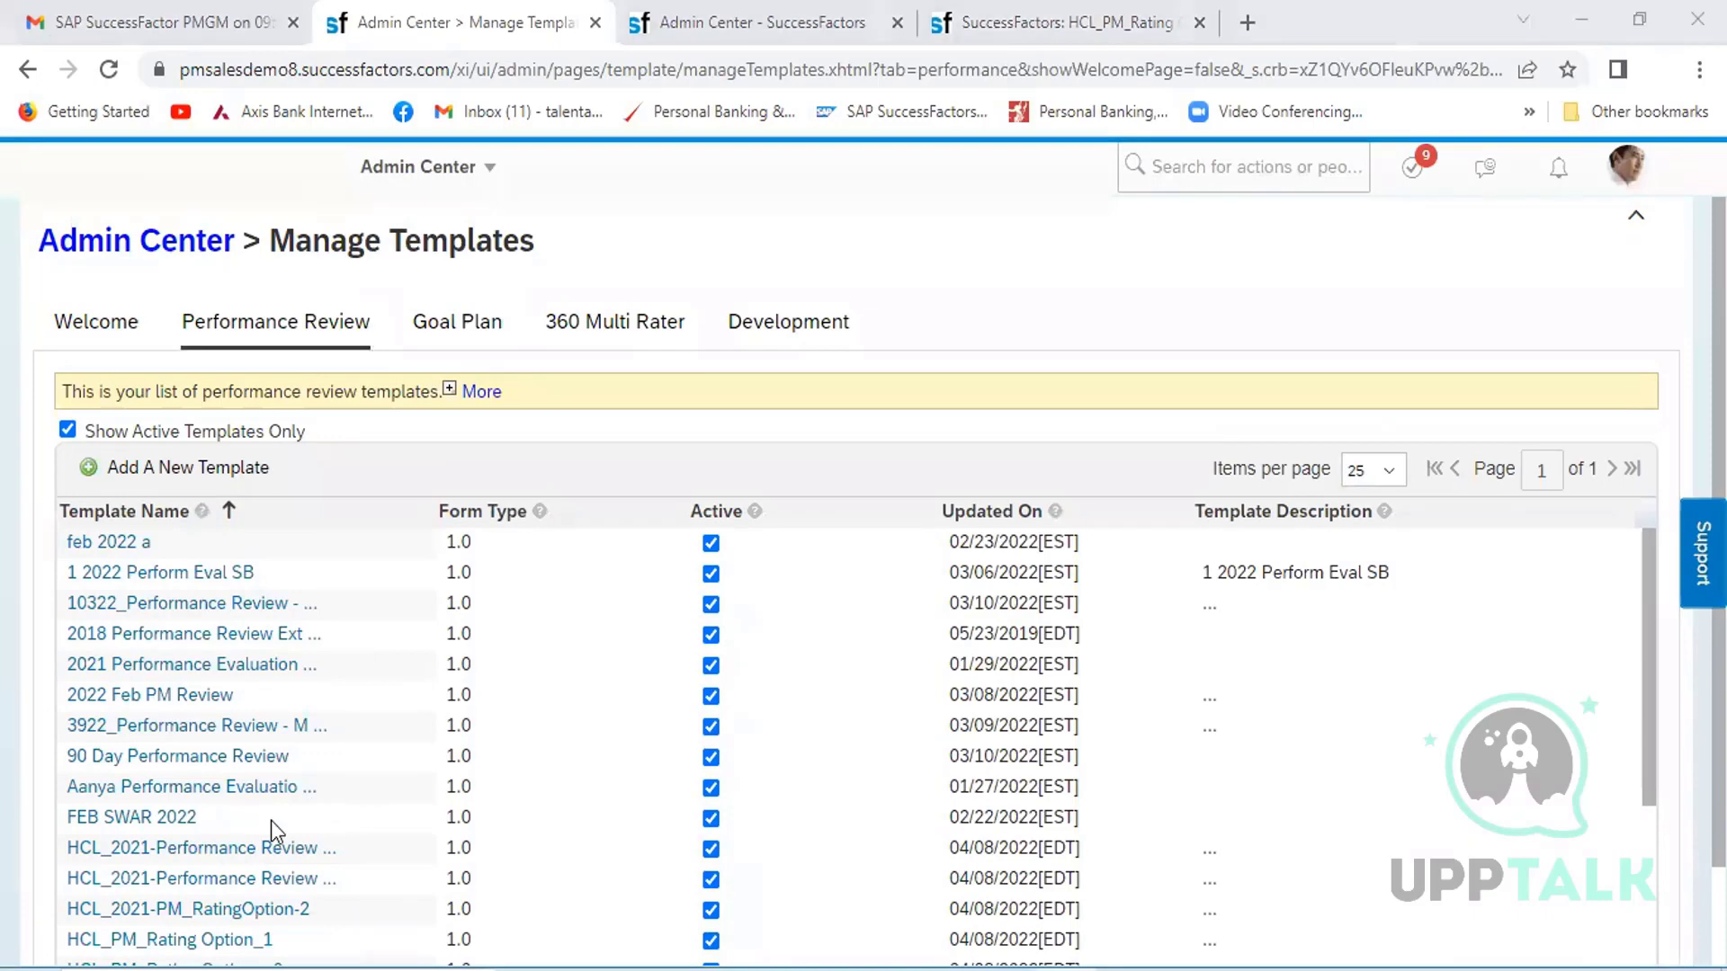
{"action": "left_click", "coordinate": [176, 912]}
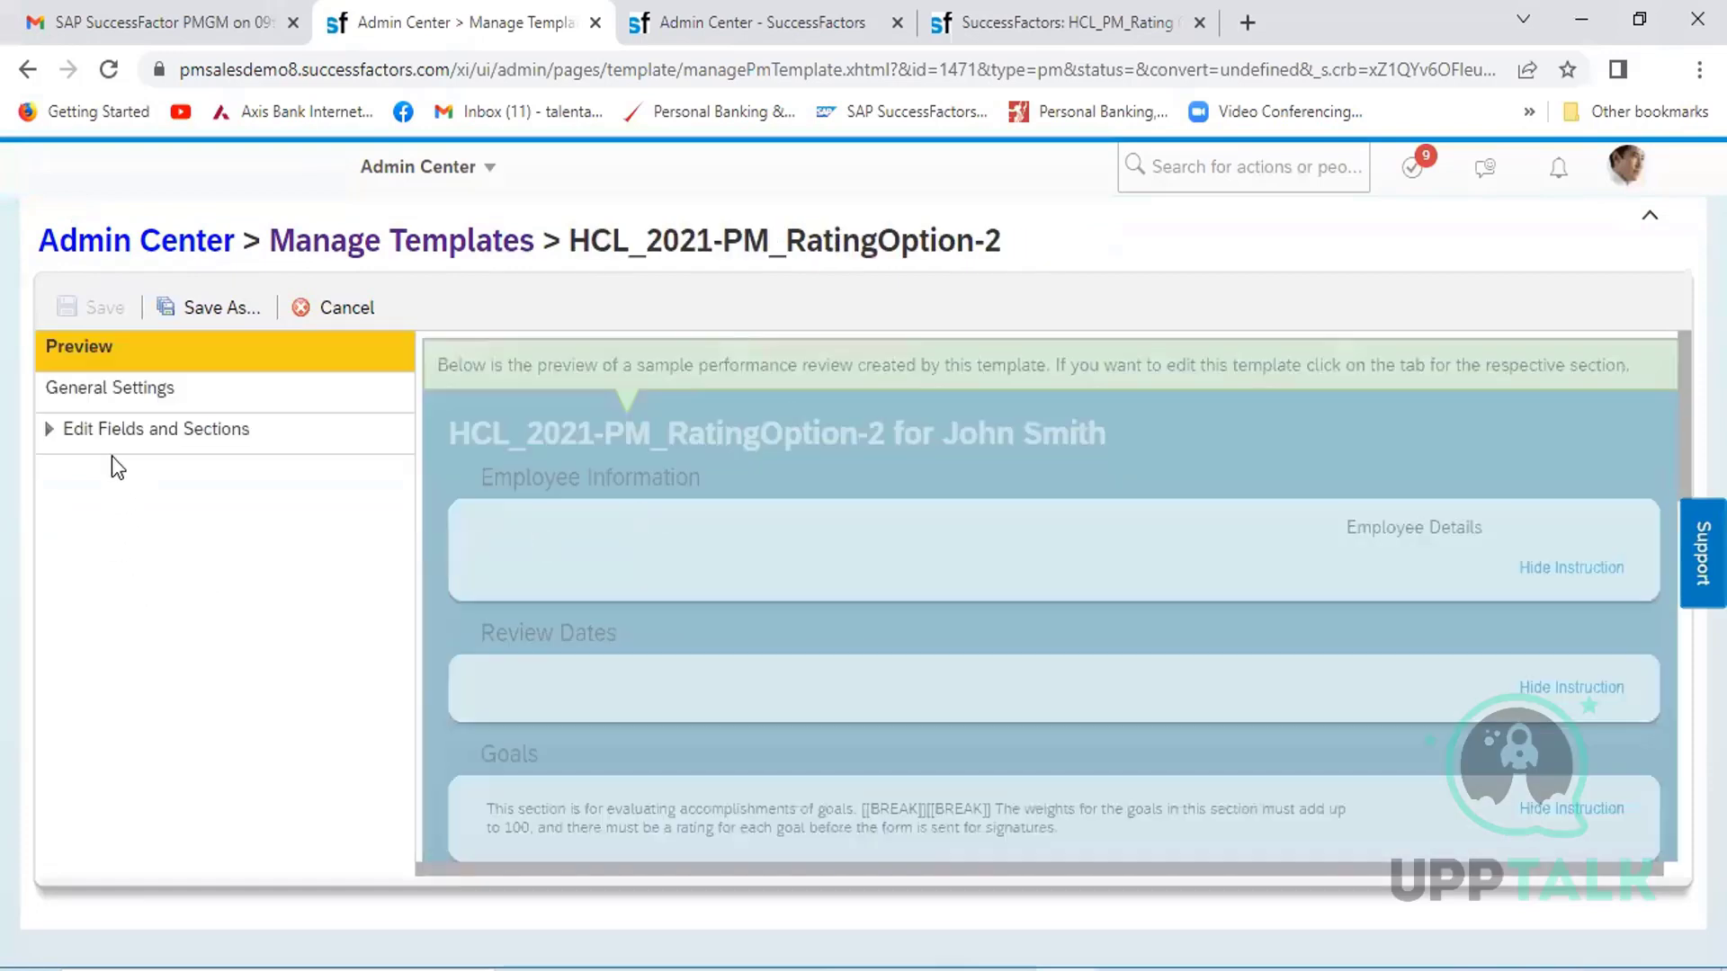
- Open the Goals section of the HCL_2021-PM_RatingOption-2 template and show its advanced options for rating
{"action": "left_click", "coordinate": [164, 432]}
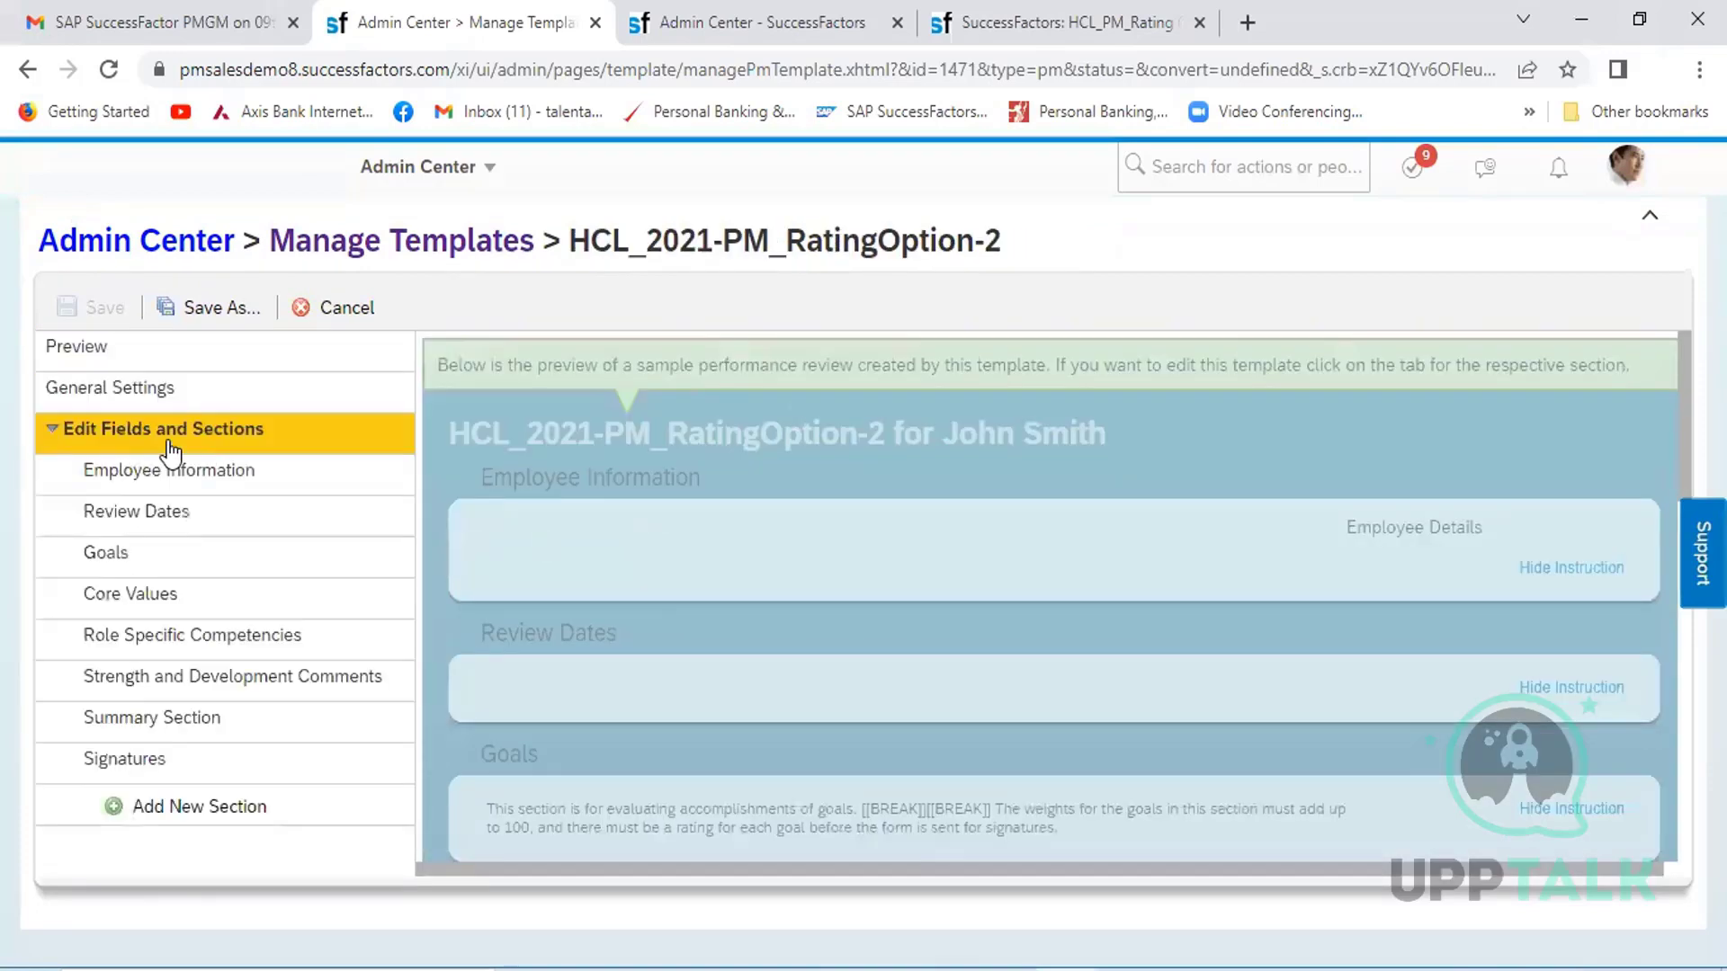
{"action": "left_click", "coordinate": [119, 555]}
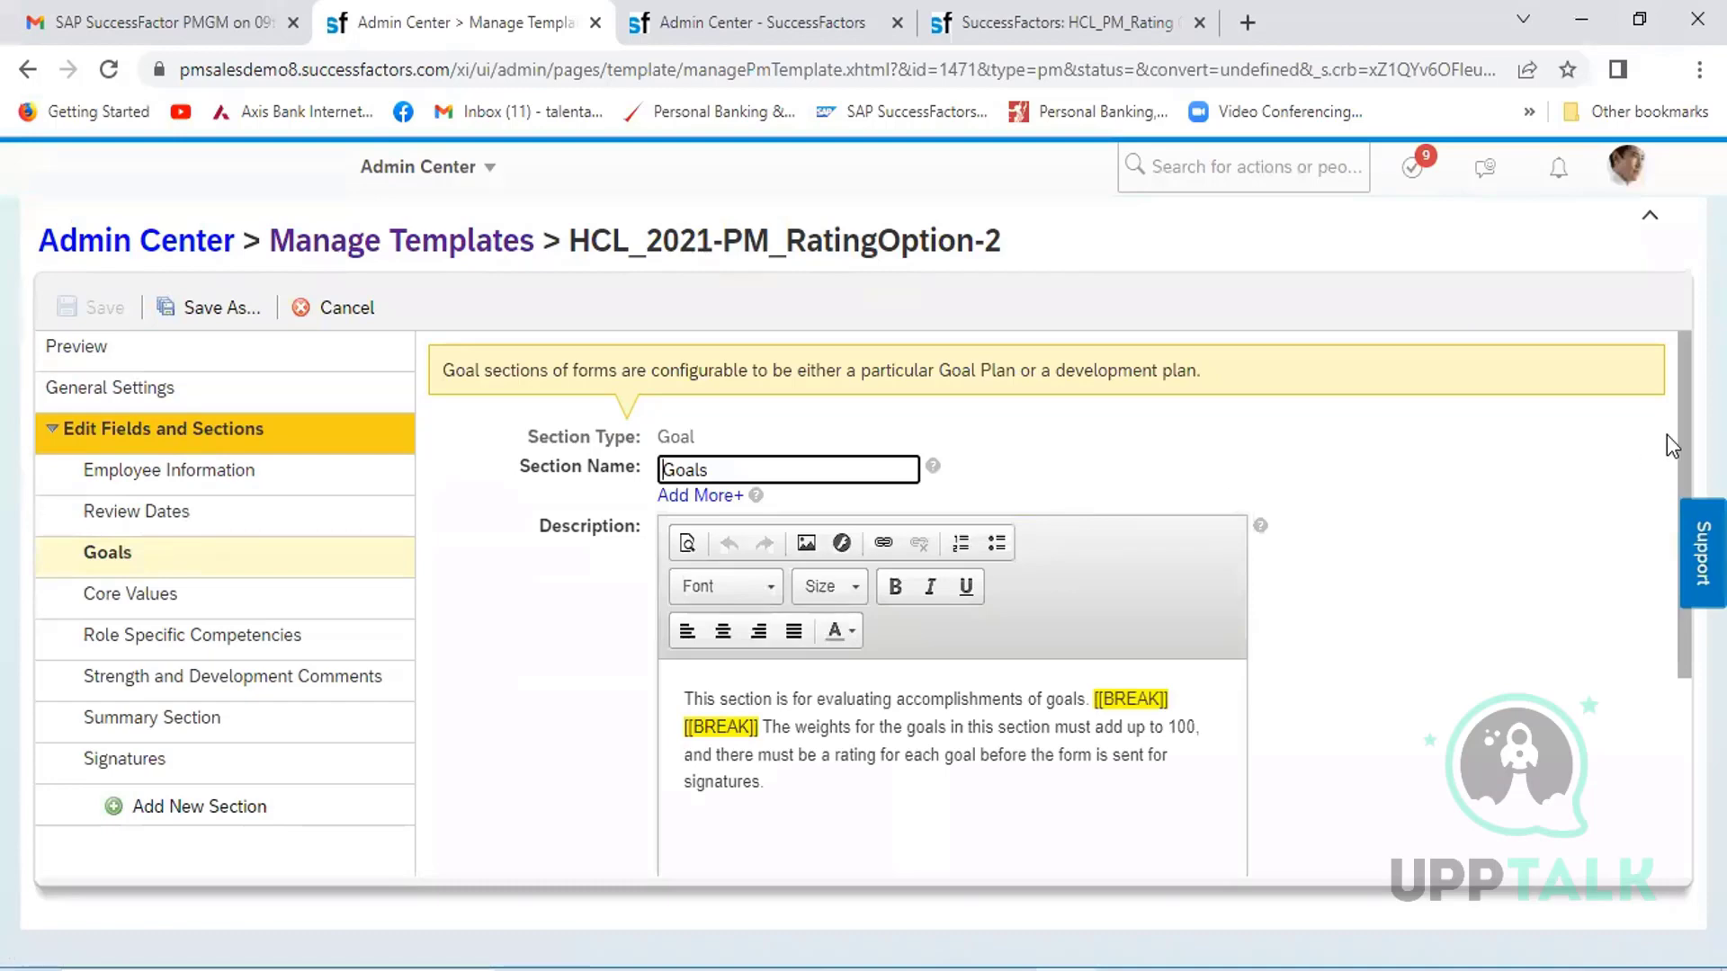
{"action": "scroll", "coordinate": [1674, 706], "scroll_direction": "down", "scroll_amount": 3}
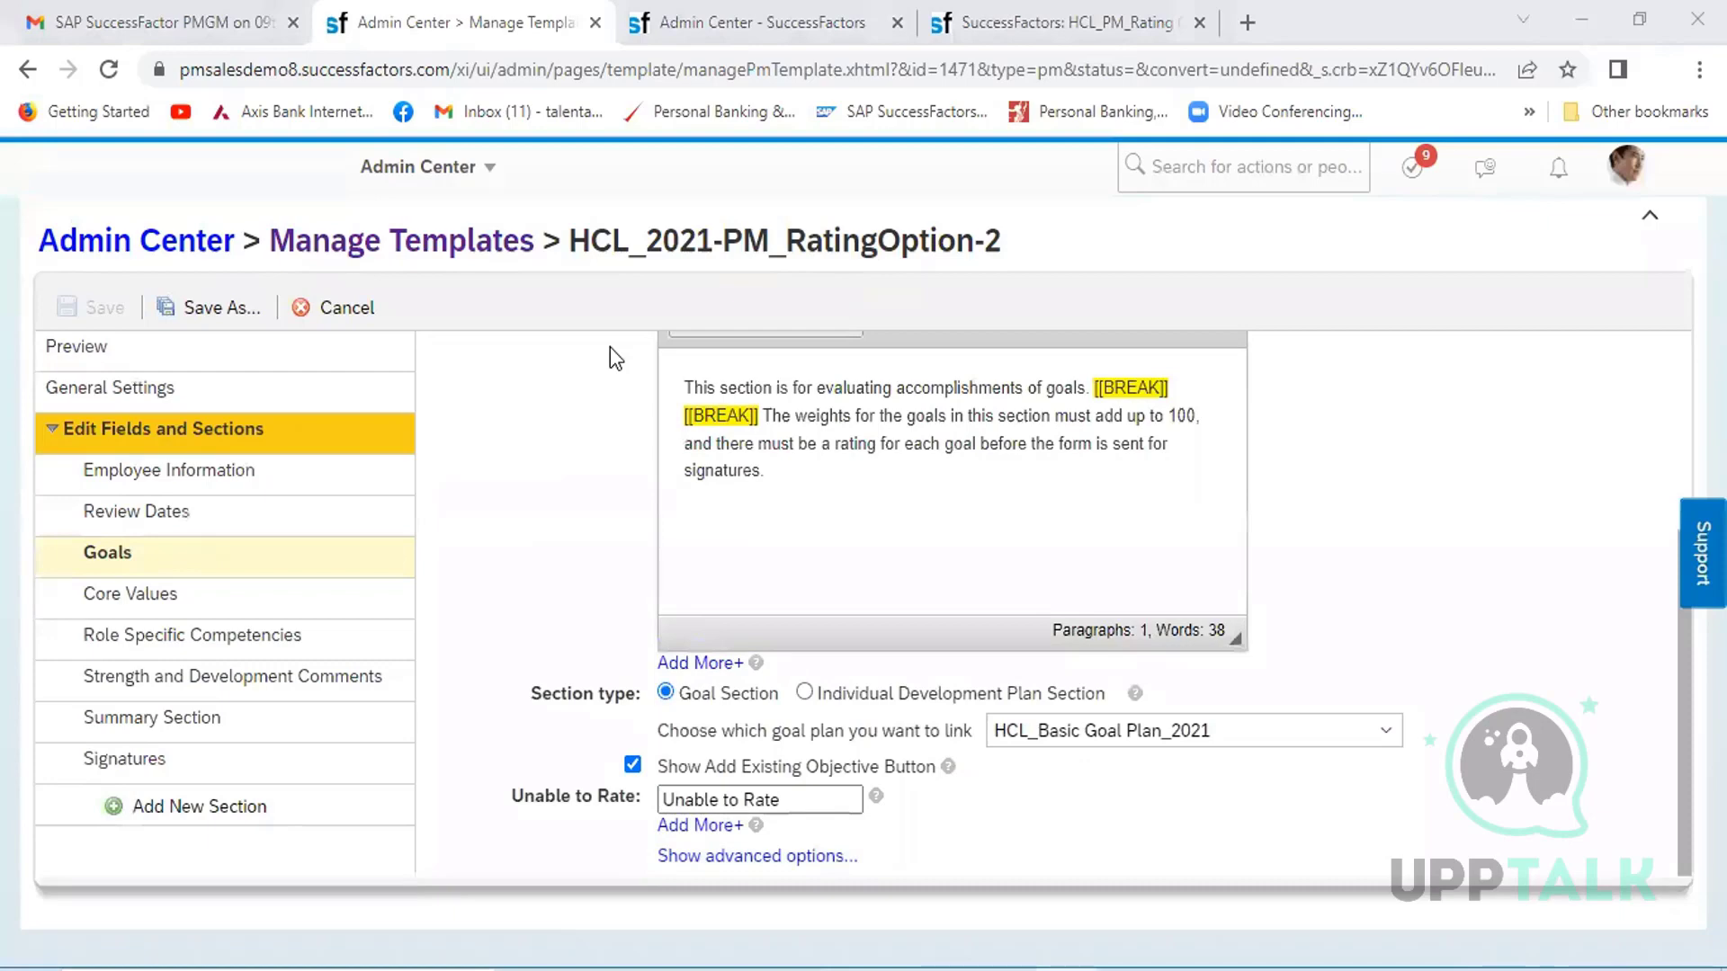
{"action": "left_click", "coordinate": [724, 857]}
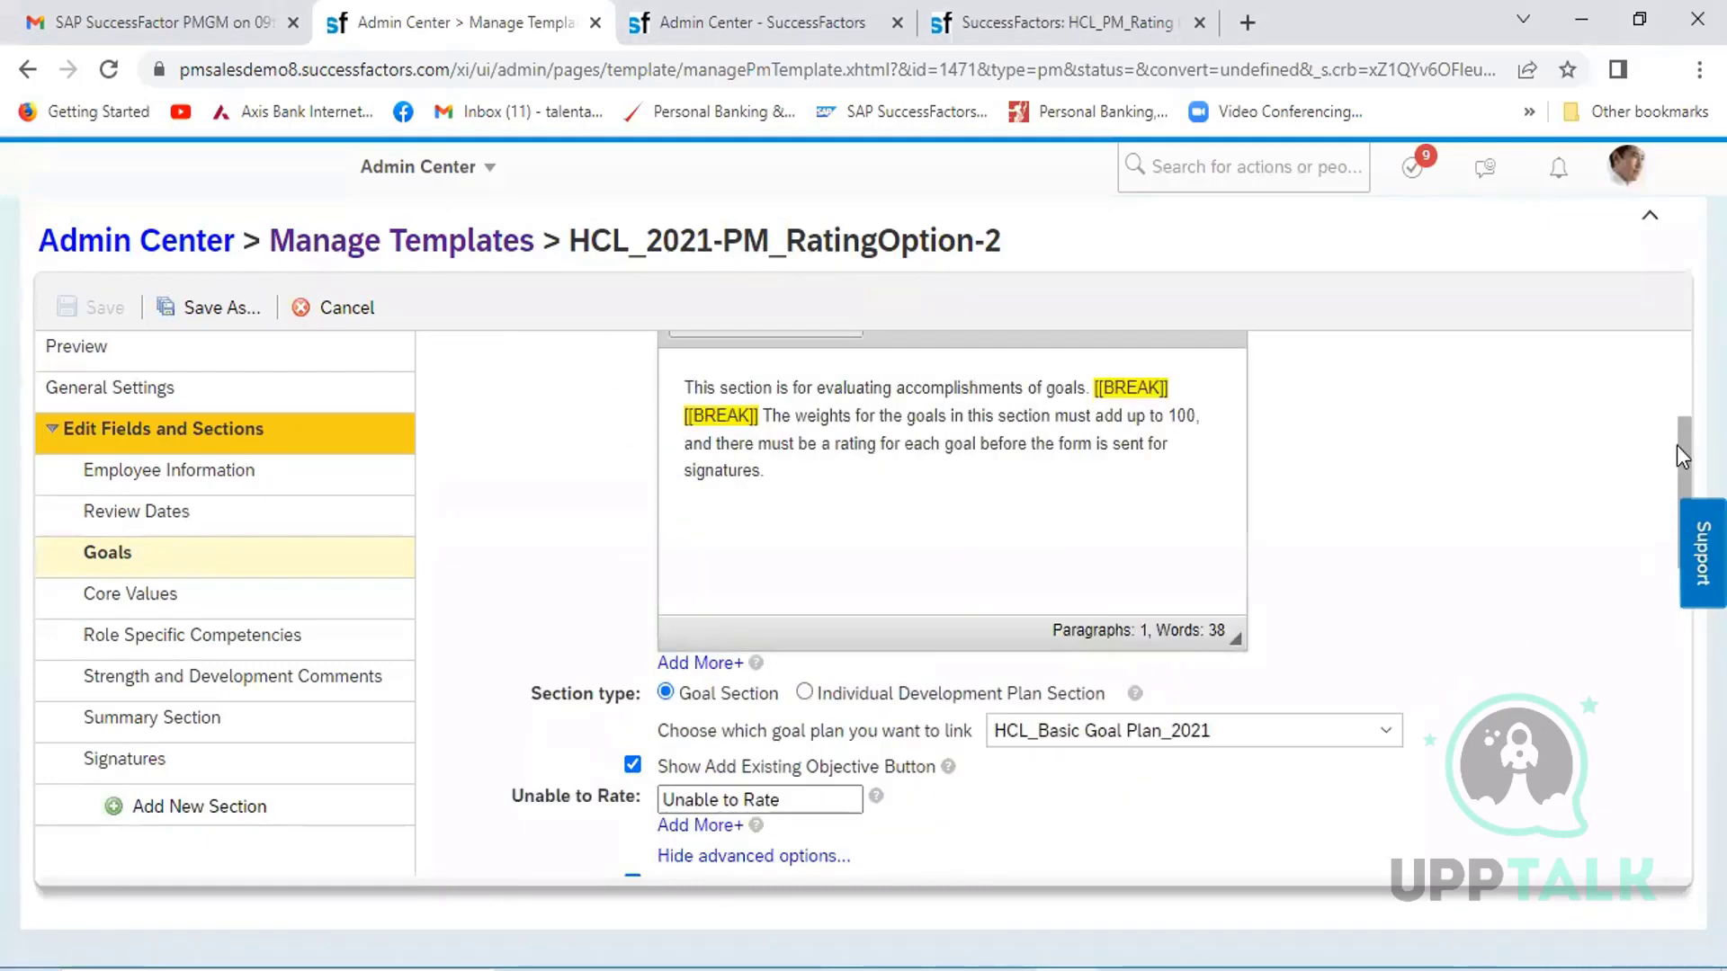
{"action": "scroll", "coordinate": [1101, 605], "scroll_direction": "down", "scroll_amount": 4}
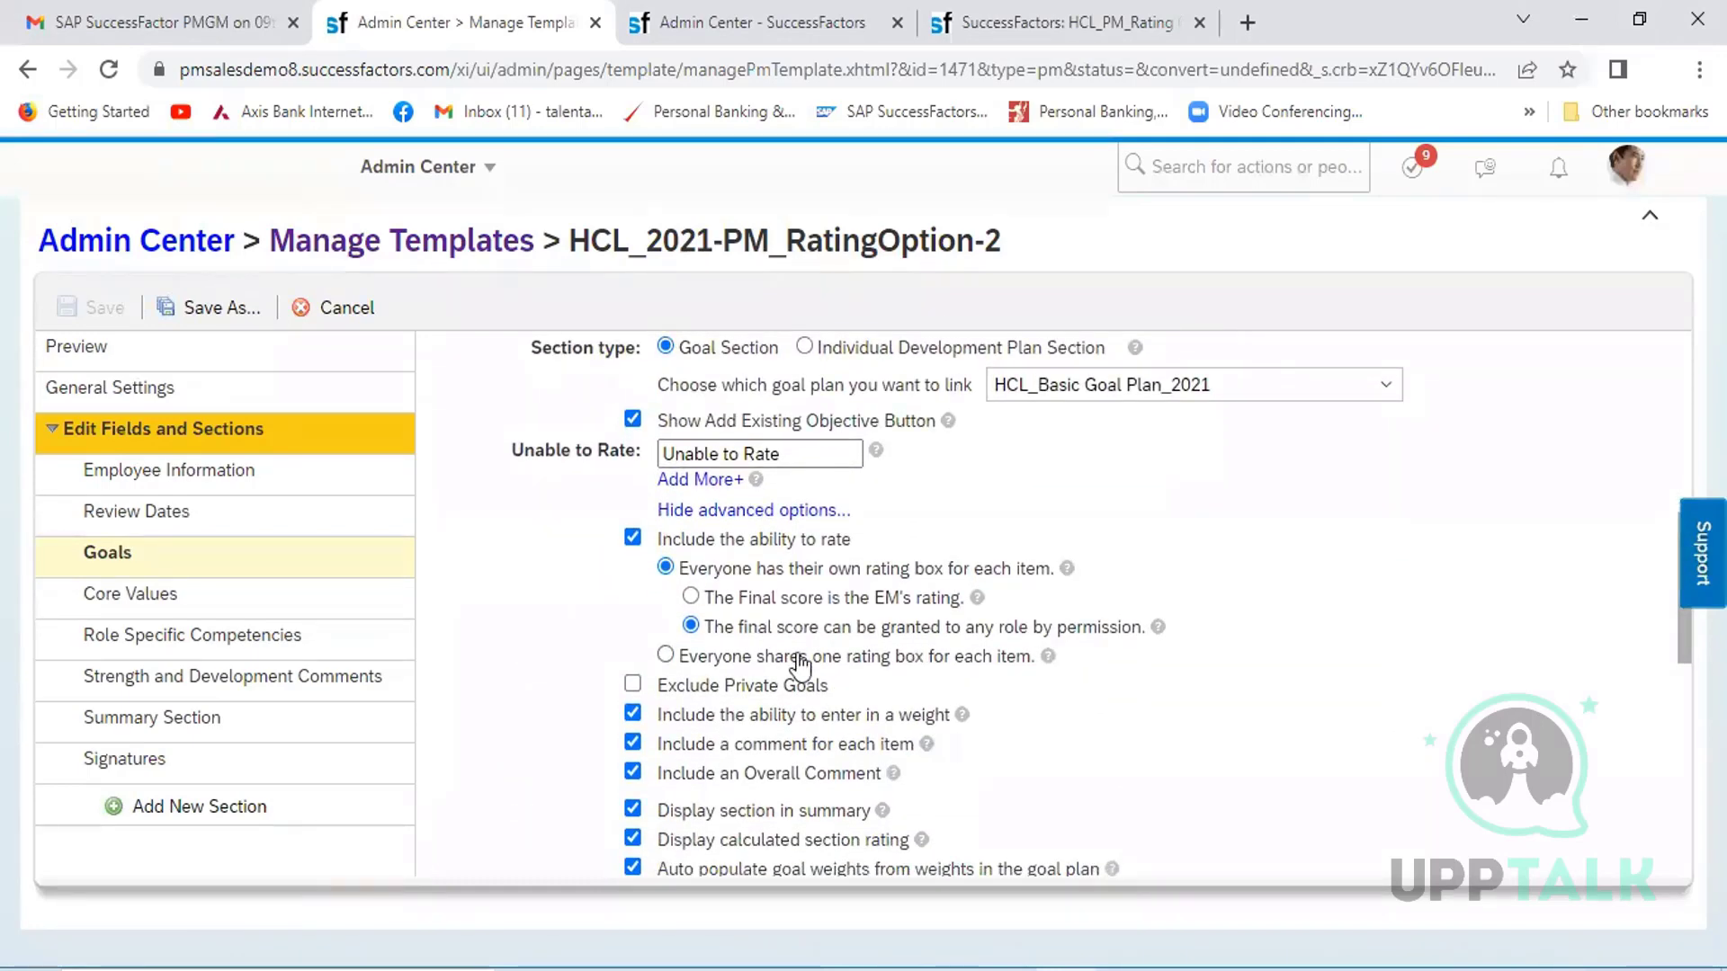
- Try the shared rating box for Goals and restore individual rating boxes with the final score granted to any role by permission
{"action": "left_click", "coordinate": [665, 655]}
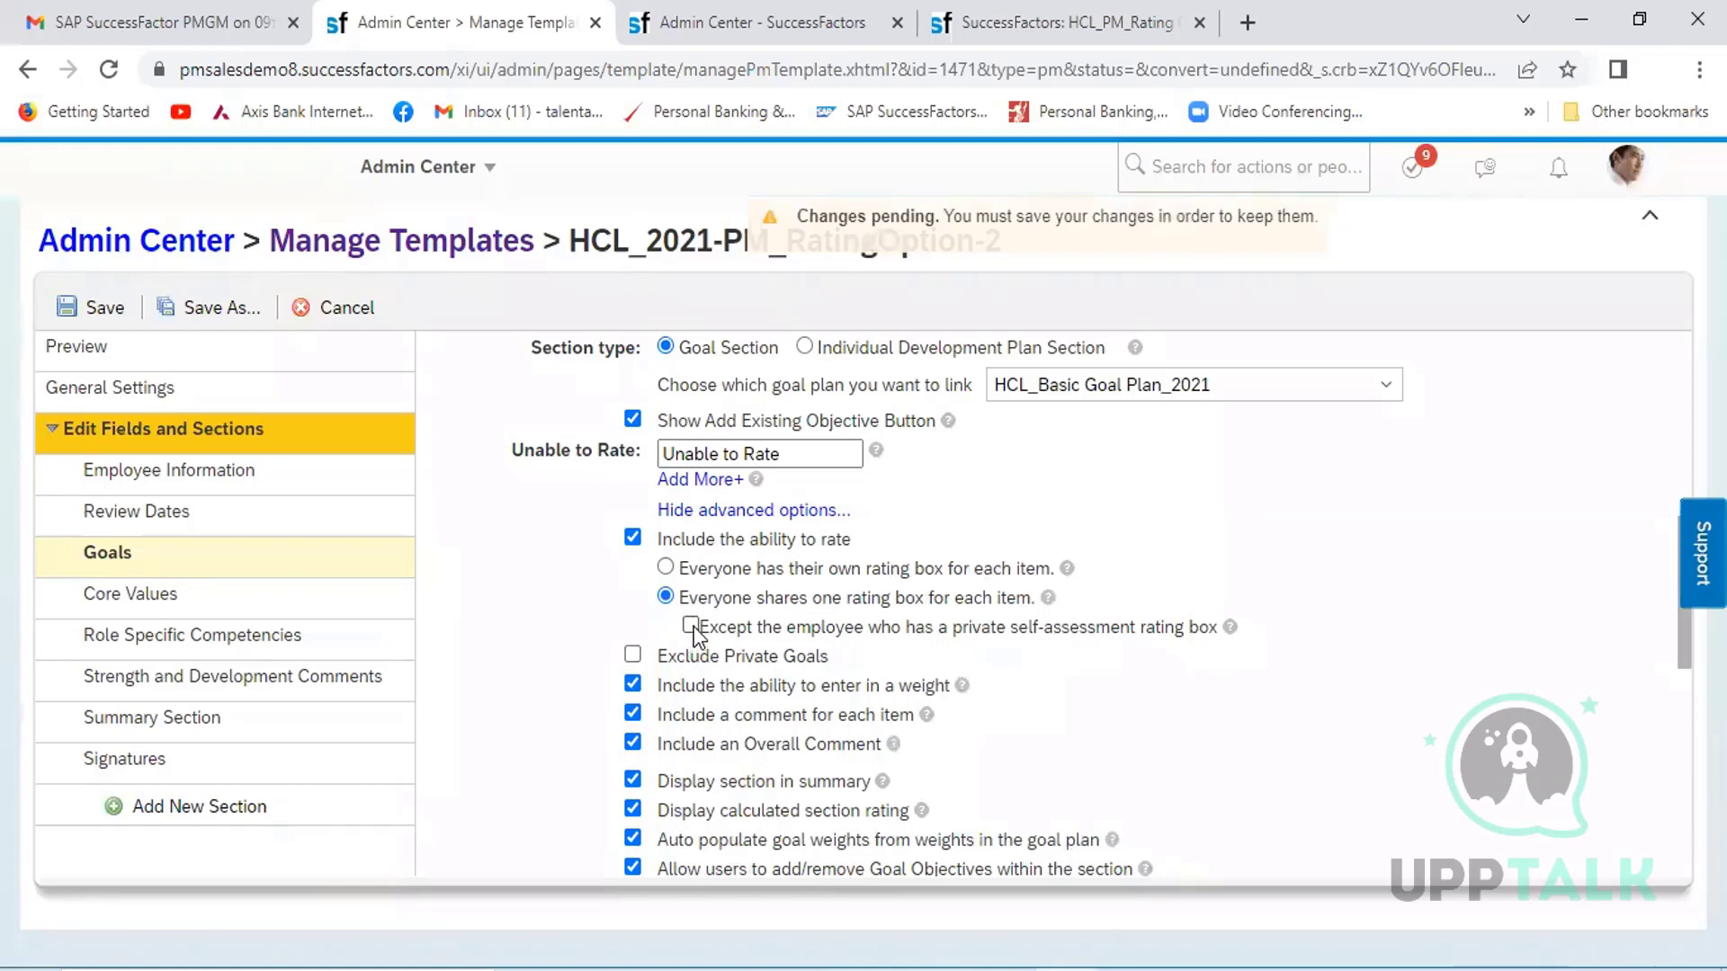
{"action": "left_click", "coordinate": [666, 568]}
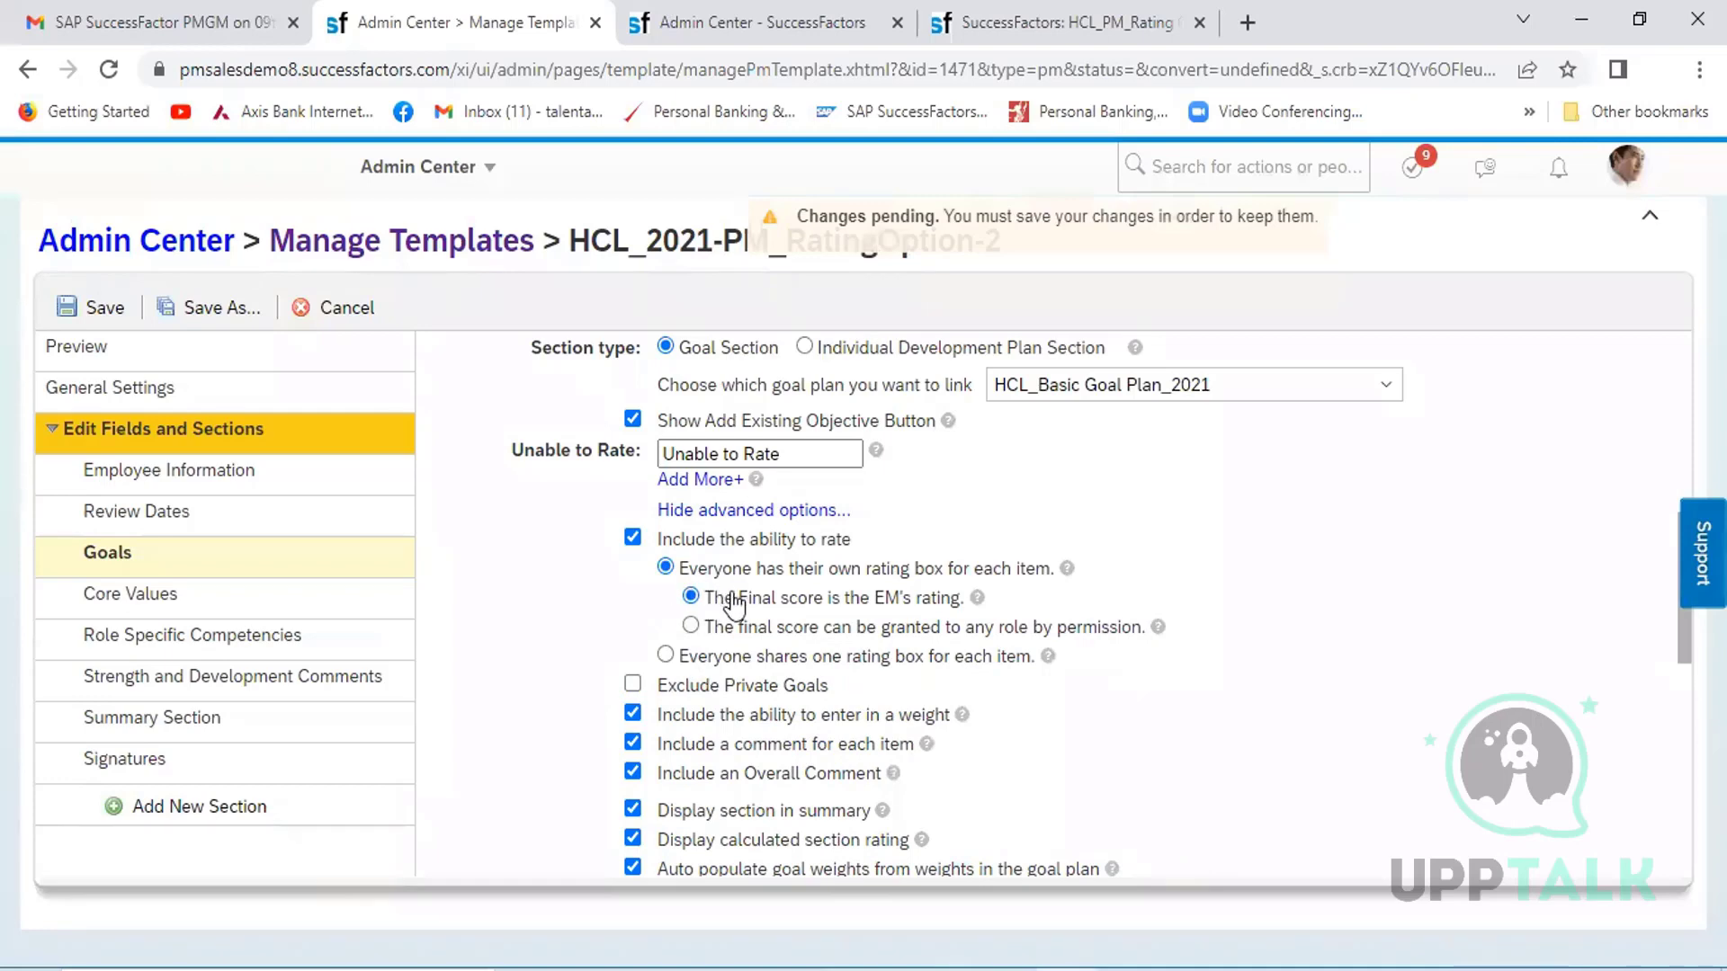
{"action": "left_click", "coordinate": [690, 628]}
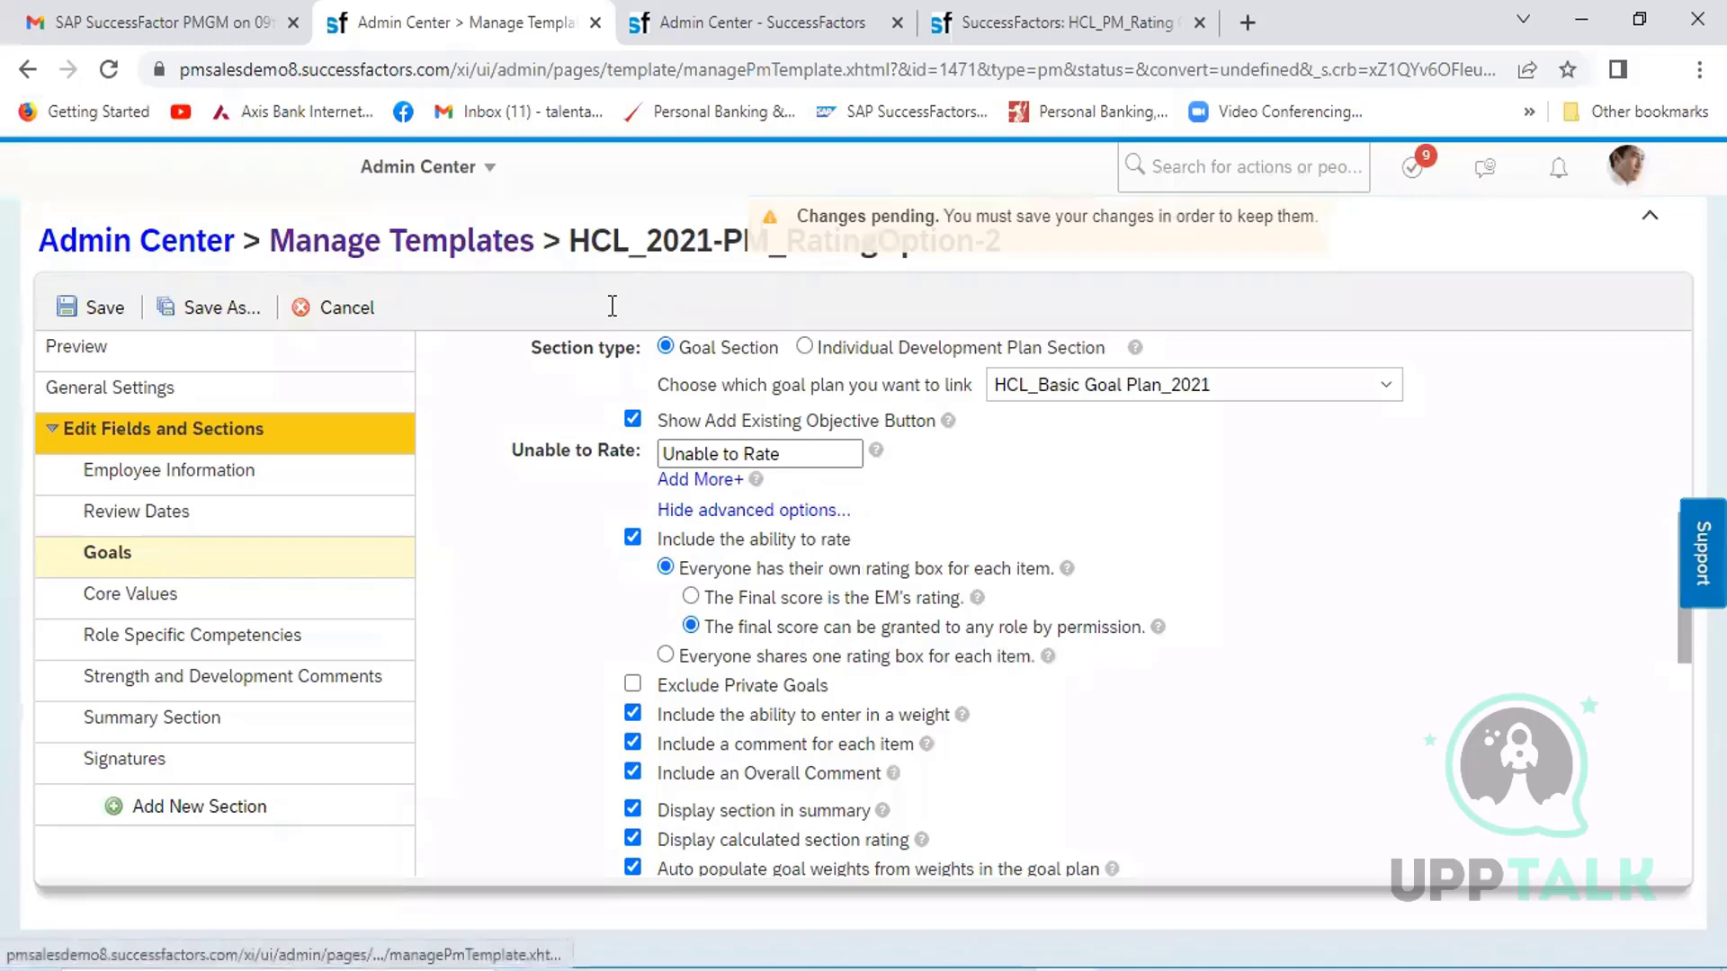
- Switch to the Launch Forms dialog and look through the Performance Management form templates without choosing one
{"action": "left_click", "coordinate": [711, 27]}
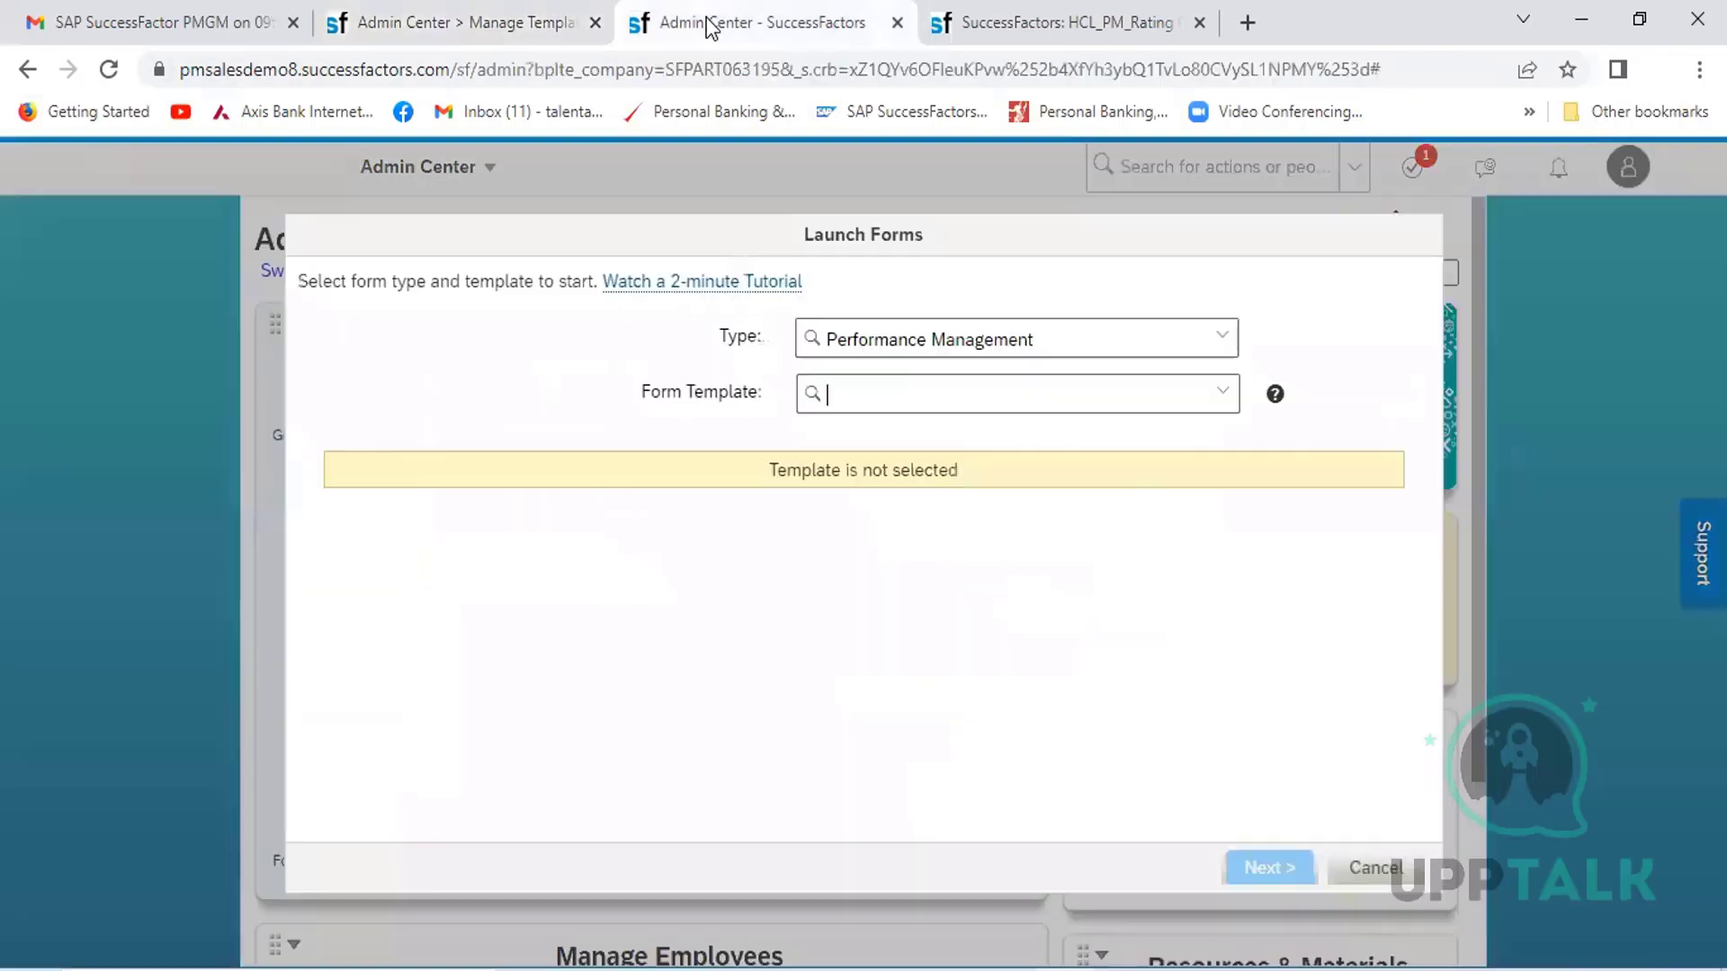
{"action": "left_click", "coordinate": [1221, 393]}
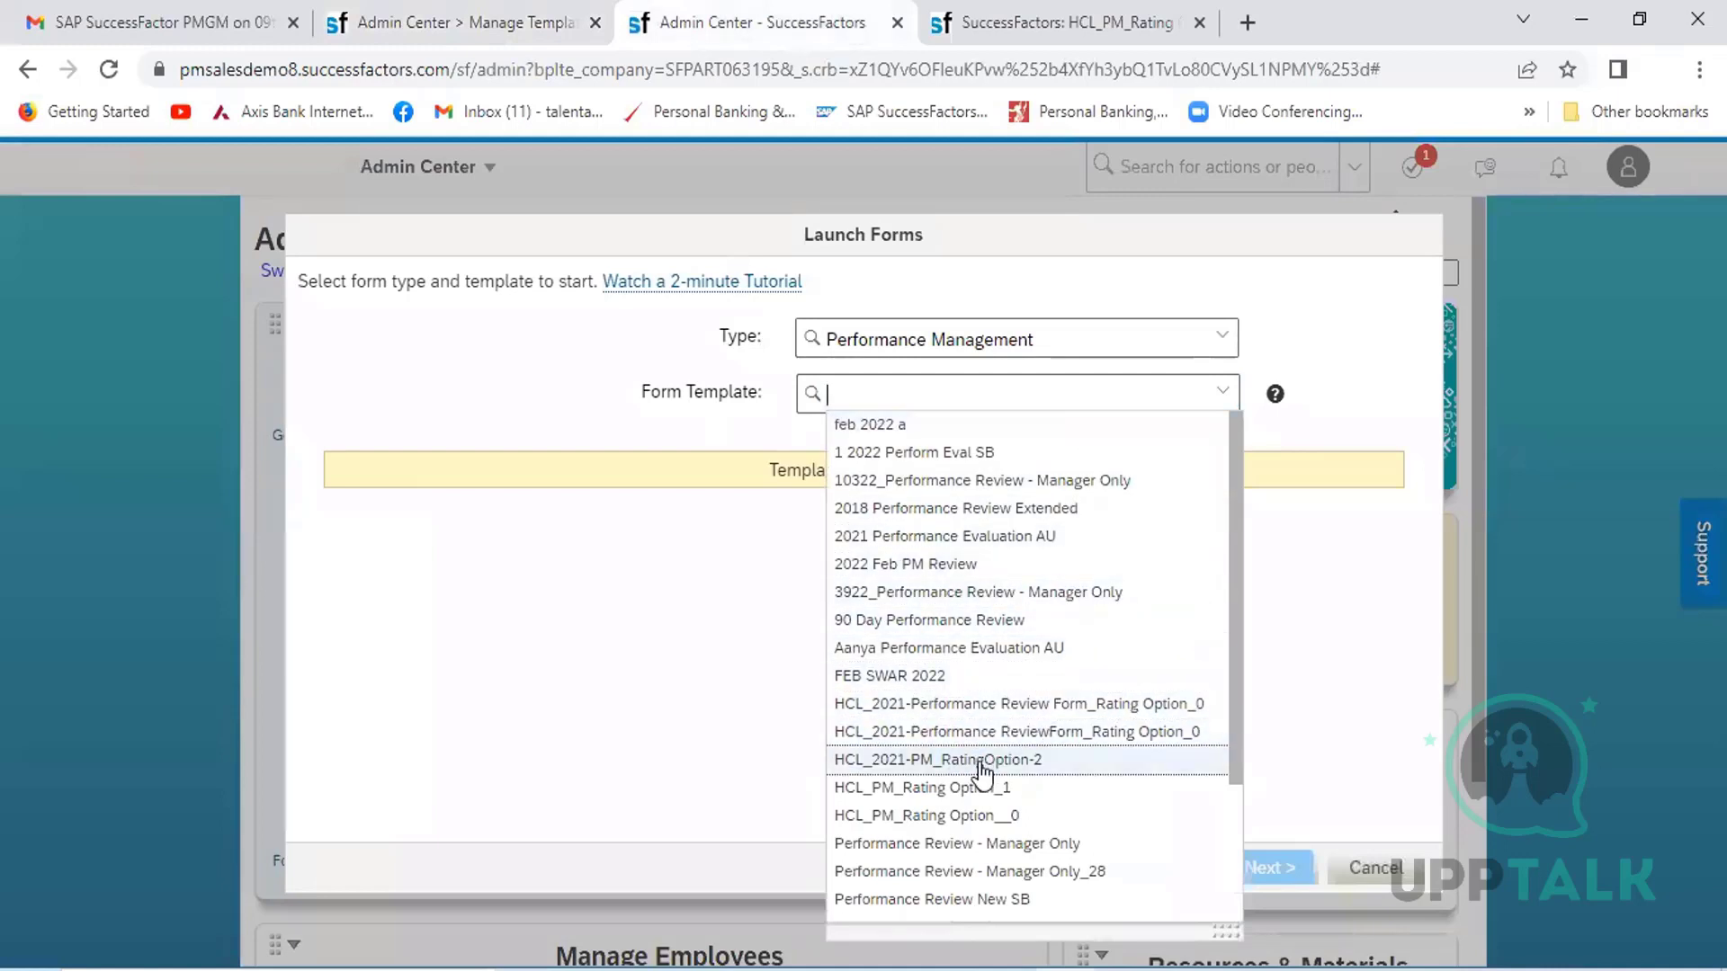
{"action": "left_click", "coordinate": [699, 683]}
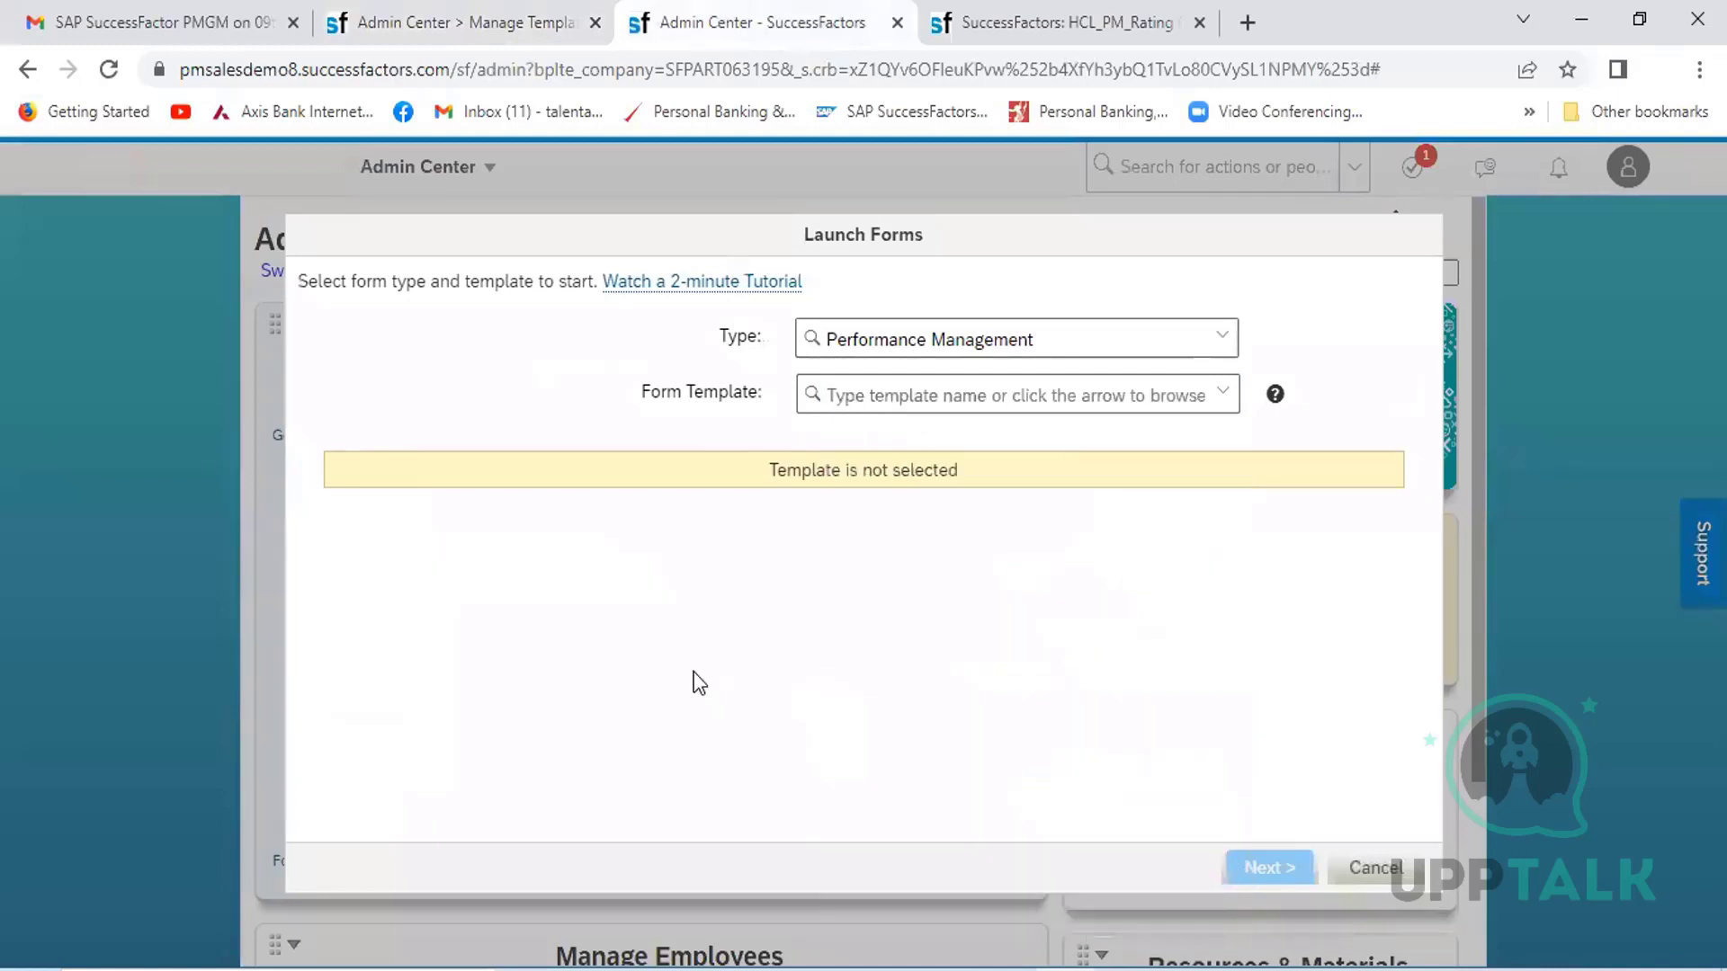
- Display the manager's Performances inbox and check the Launch Forms template list for HCL_2021-PM_RatingOption-2
{"action": "left_click", "coordinate": [1032, 25]}
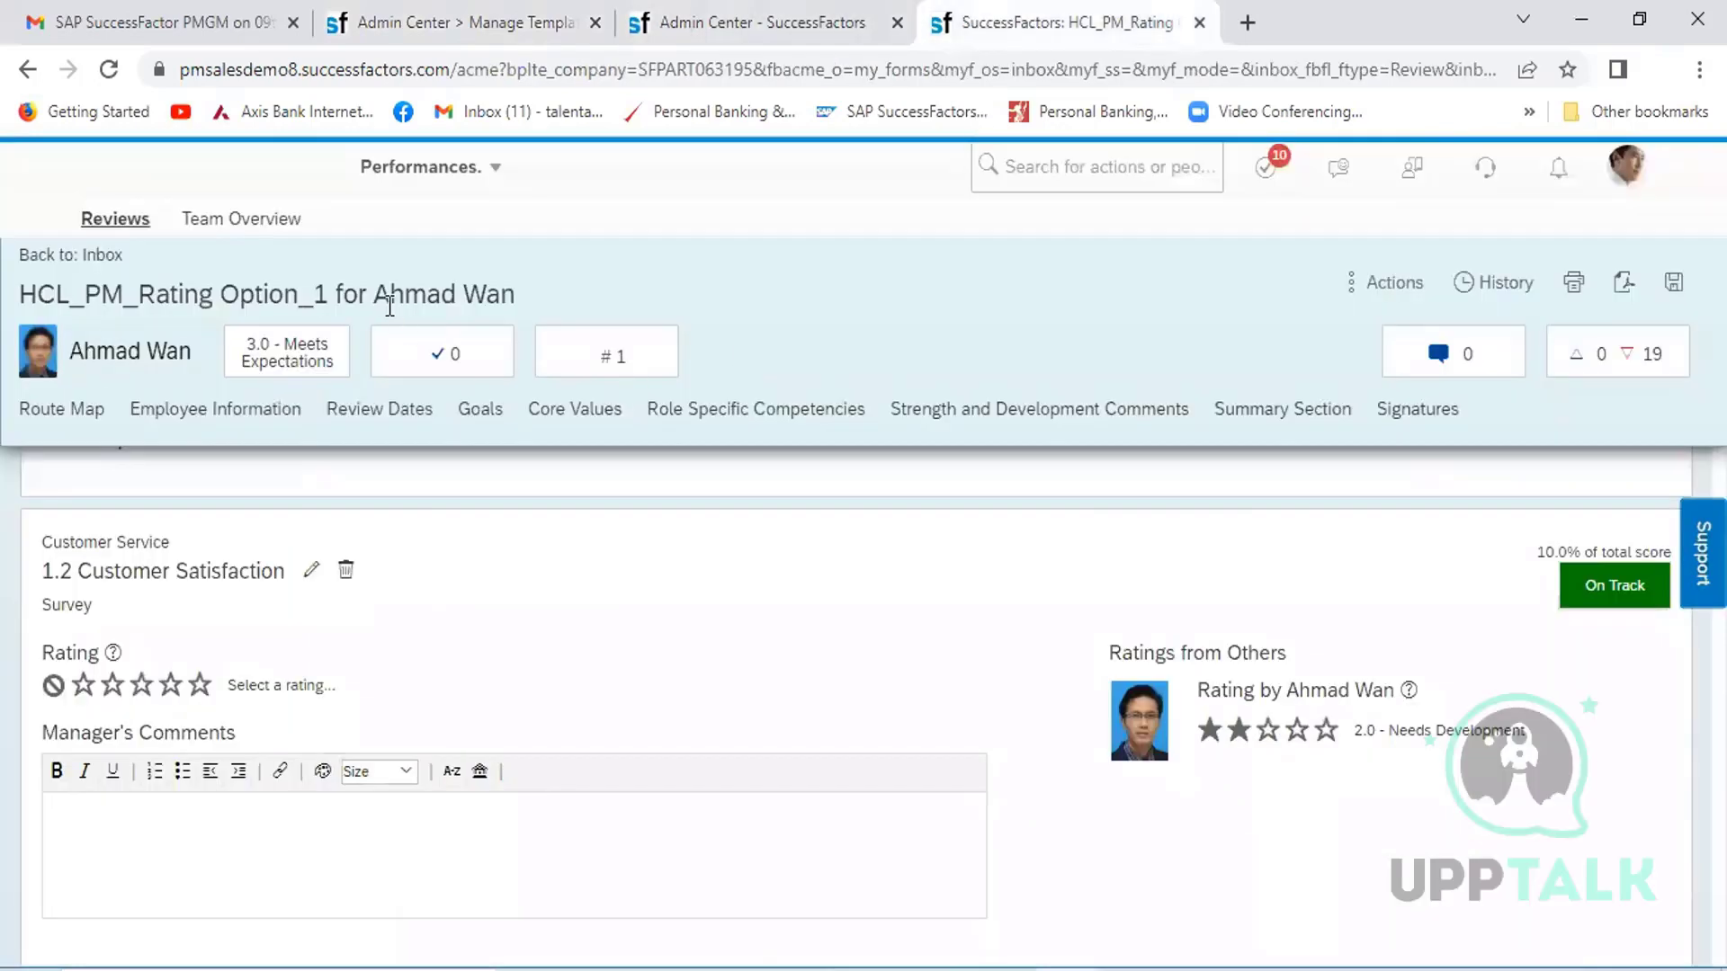
{"action": "left_click", "coordinate": [496, 171]}
{"action": "left_click", "coordinate": [435, 280]}
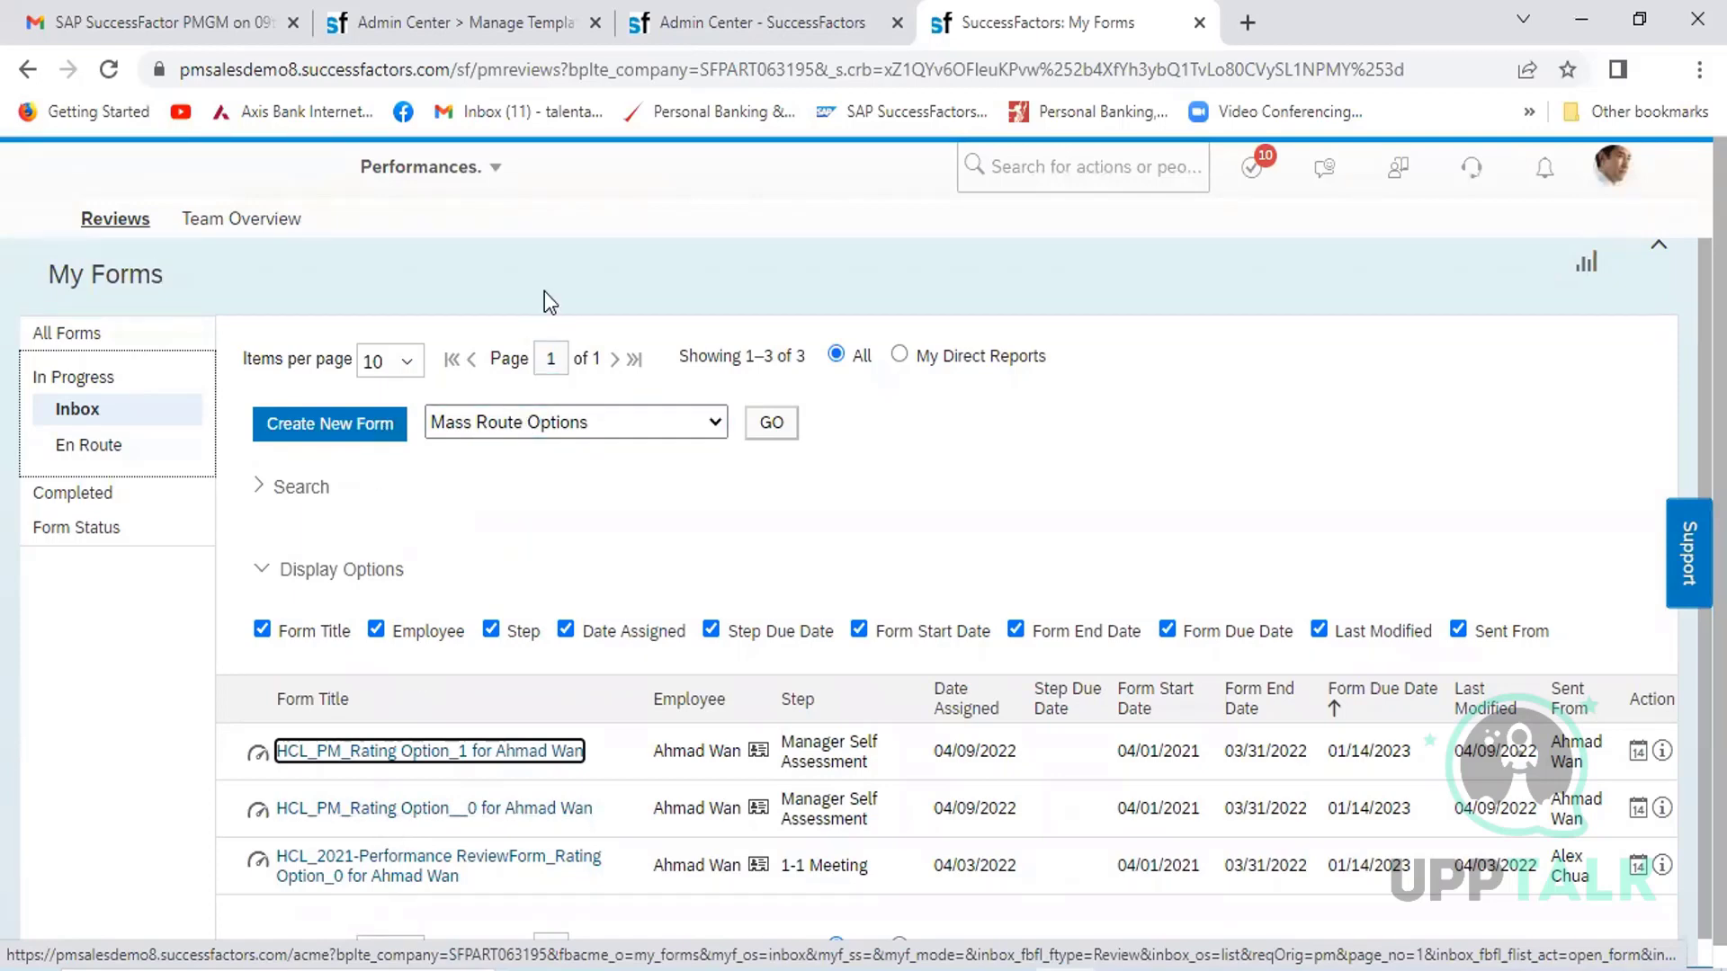
{"action": "left_click", "coordinate": [784, 5]}
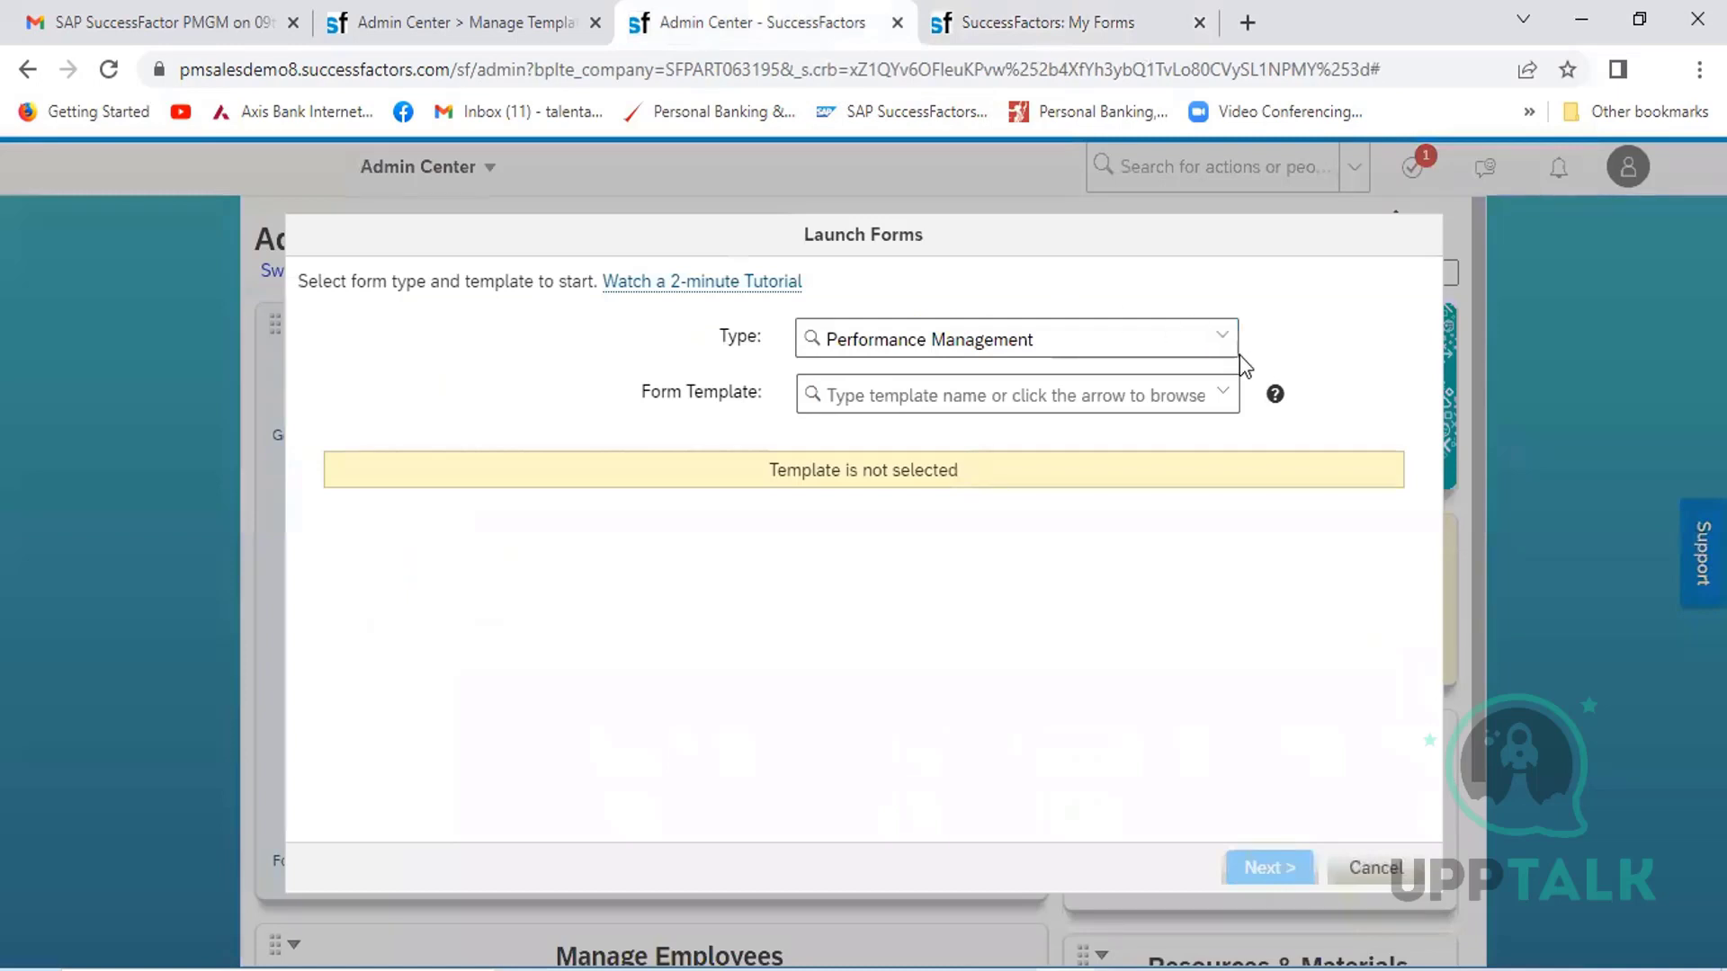
{"action": "left_click", "coordinate": [1224, 397]}
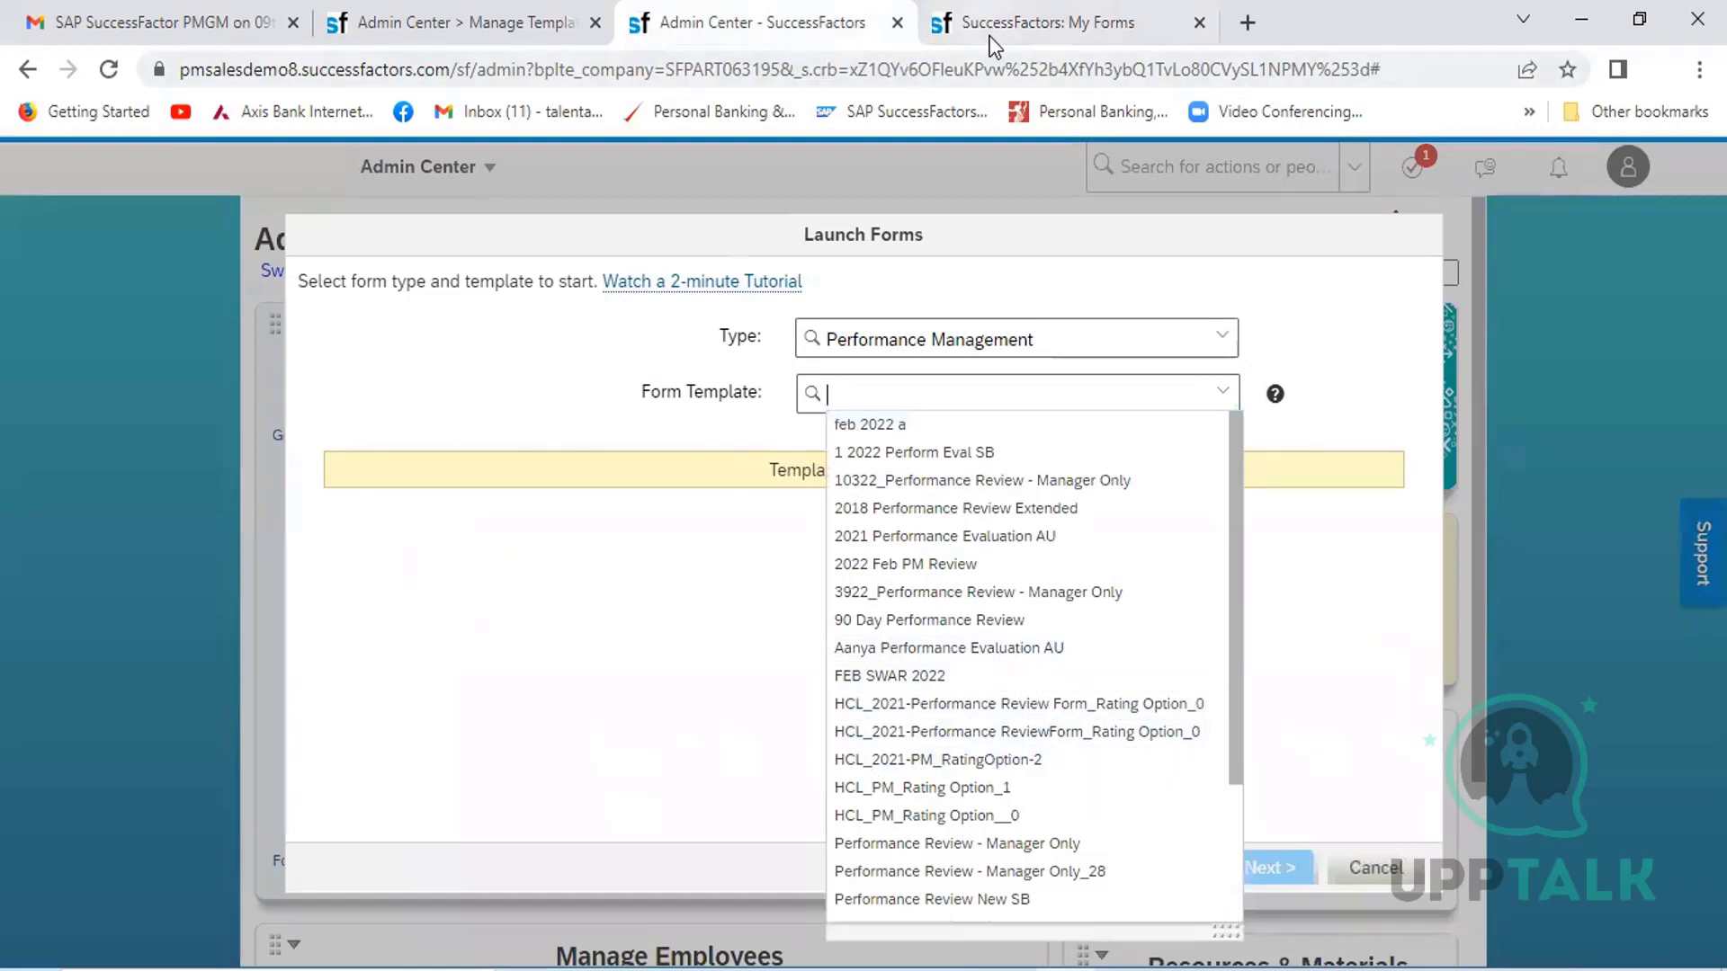
- Proxy as the employee from the manager's My Forms page by entering the employee's name as the target user
{"action": "left_click", "coordinate": [1012, 29]}
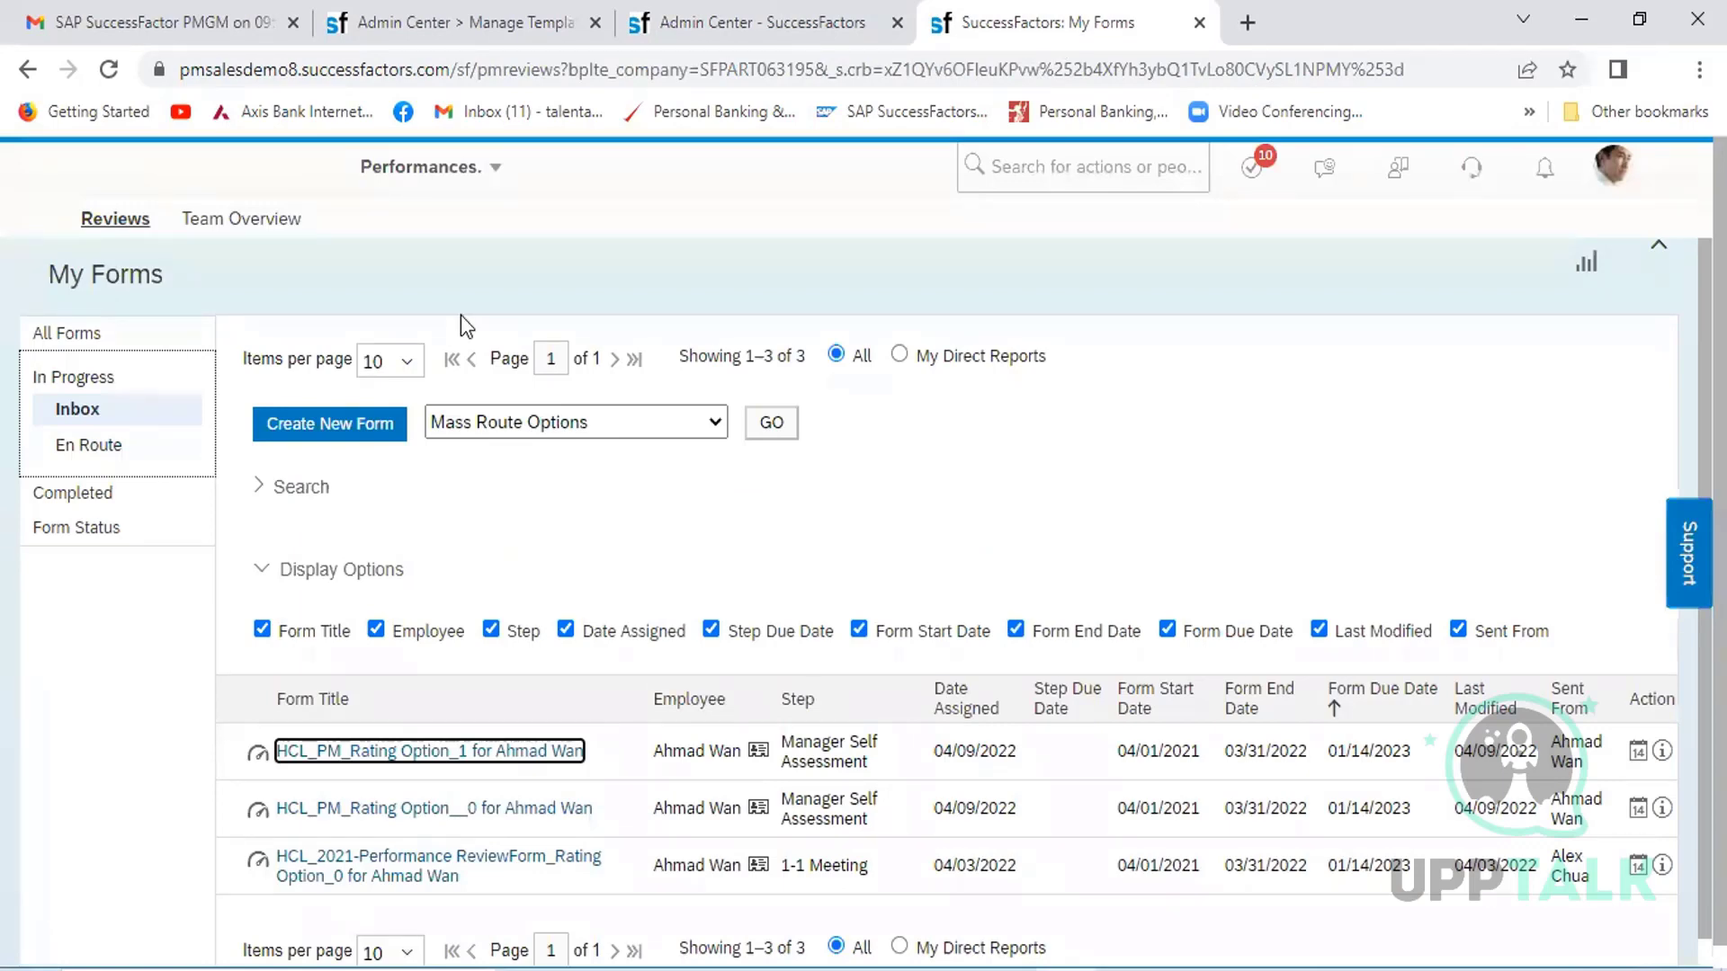
{"action": "left_click", "coordinate": [1611, 165]}
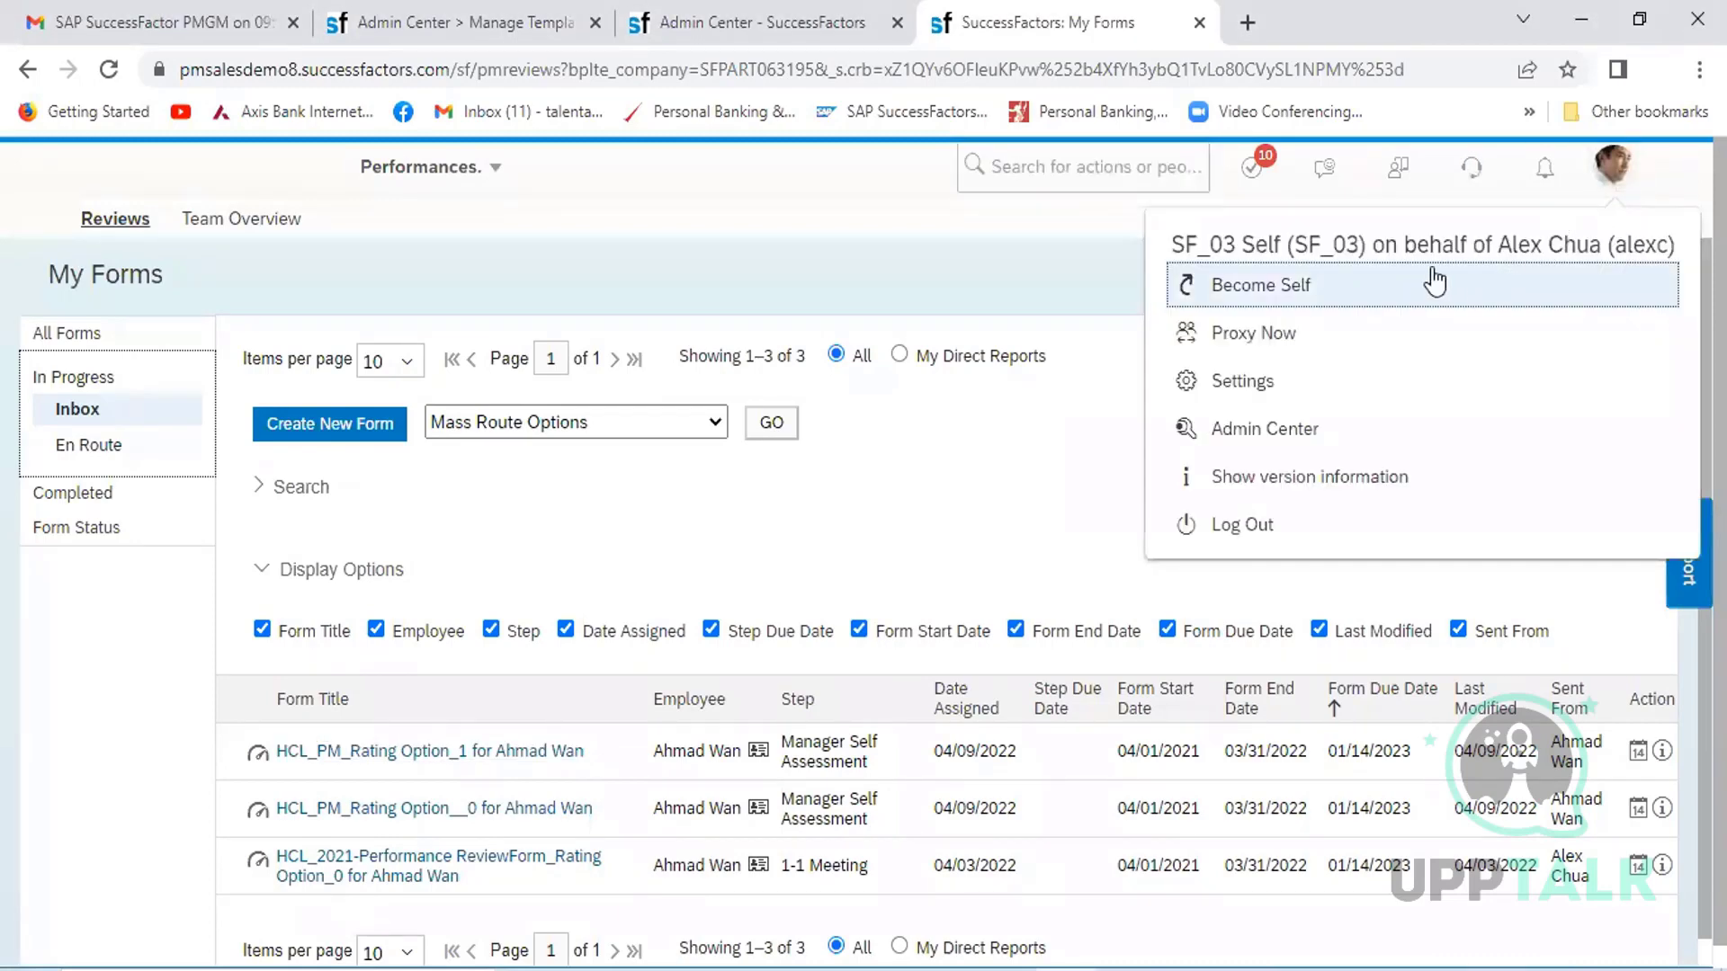
{"action": "left_click", "coordinate": [1264, 334]}
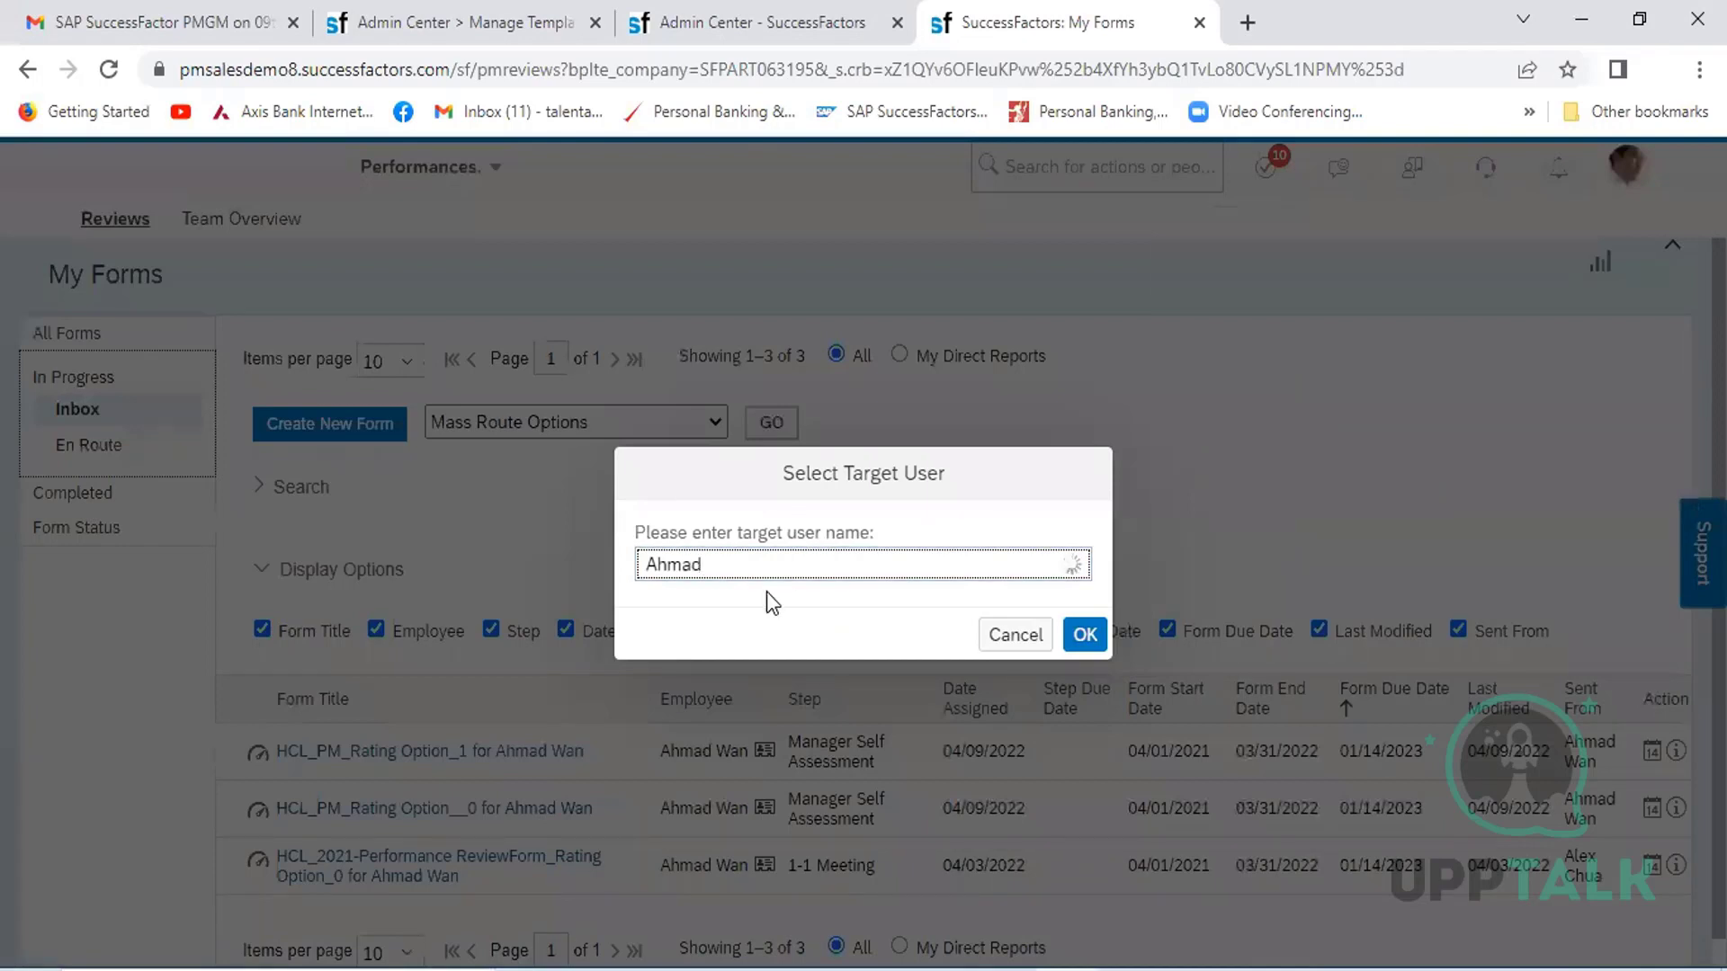
{"action": "left_click", "coordinate": [787, 627]}
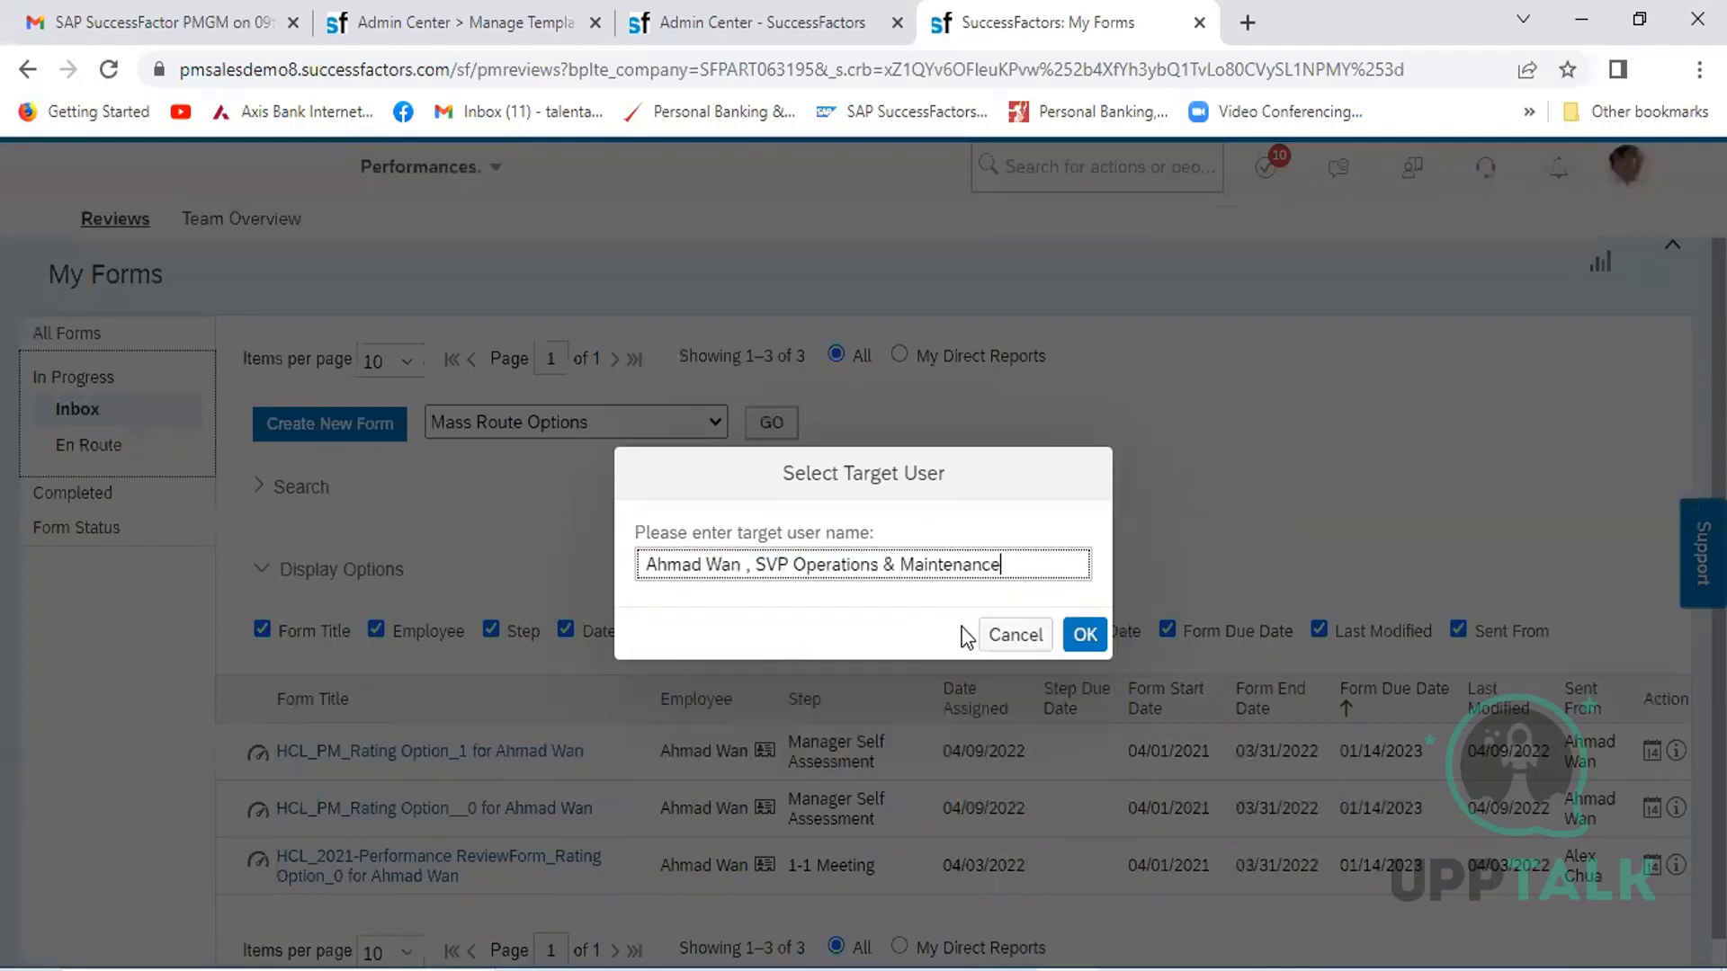
{"action": "left_click", "coordinate": [1083, 639]}
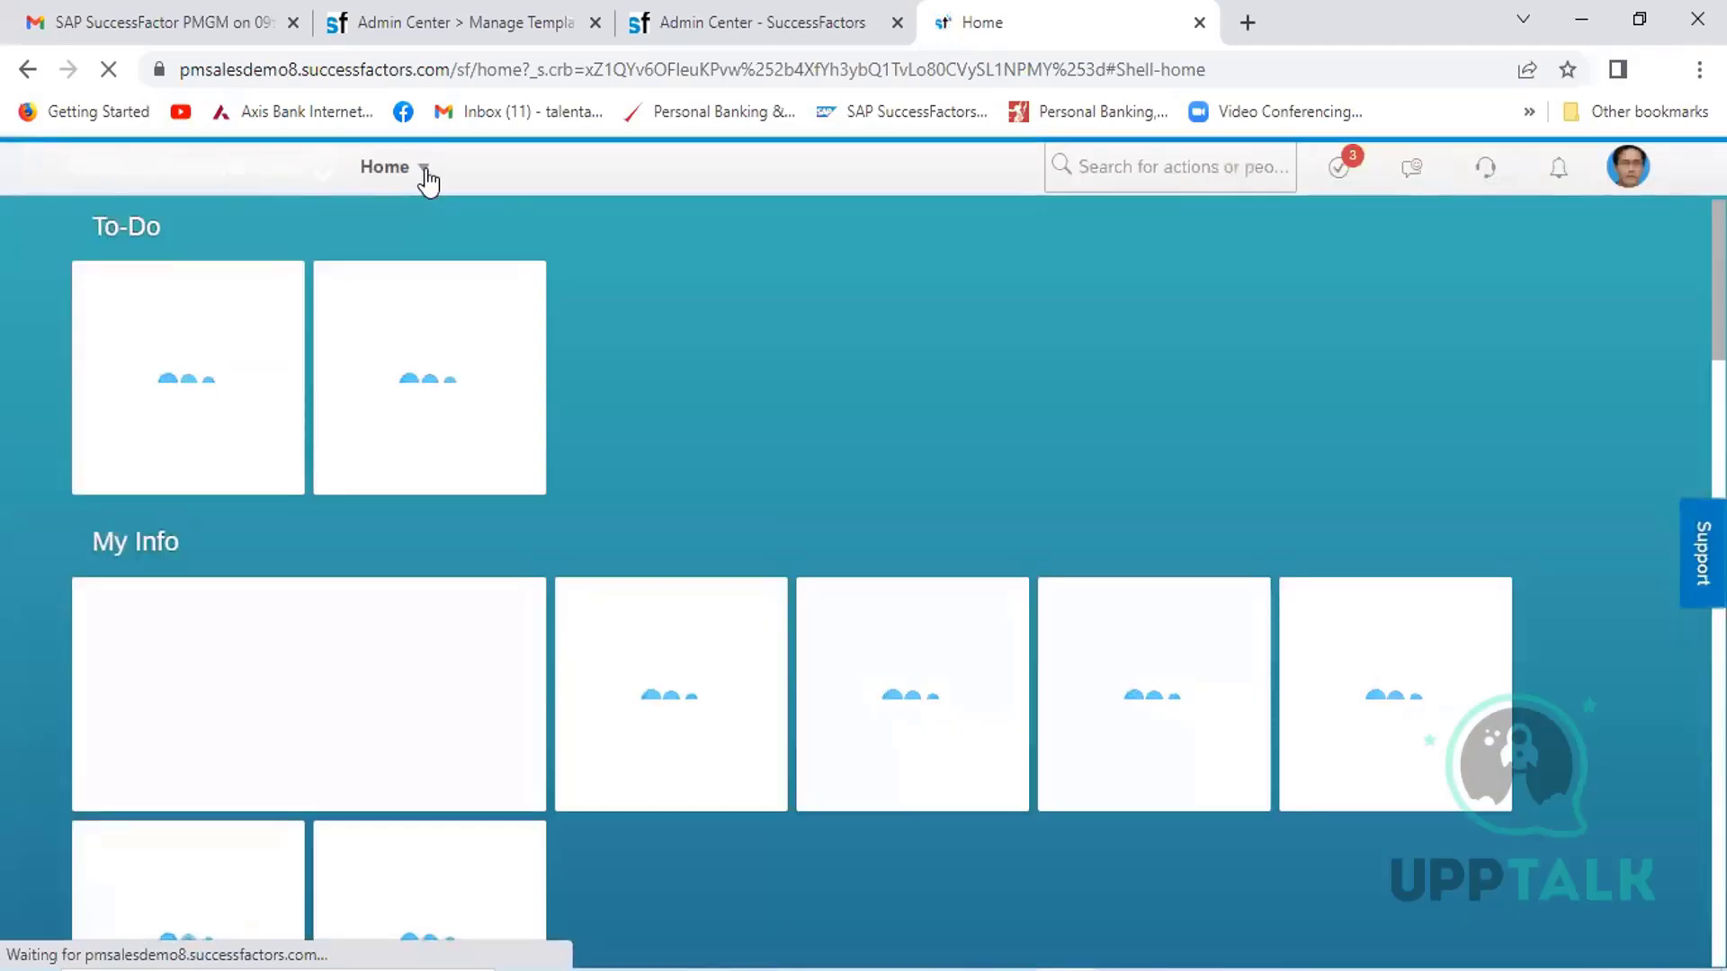
- Go to the Performances module, dismissing the Review Performance list, and open the HCL_2021-PM_RatingOption-2 form from the inbox
{"action": "left_click", "coordinate": [423, 171]}
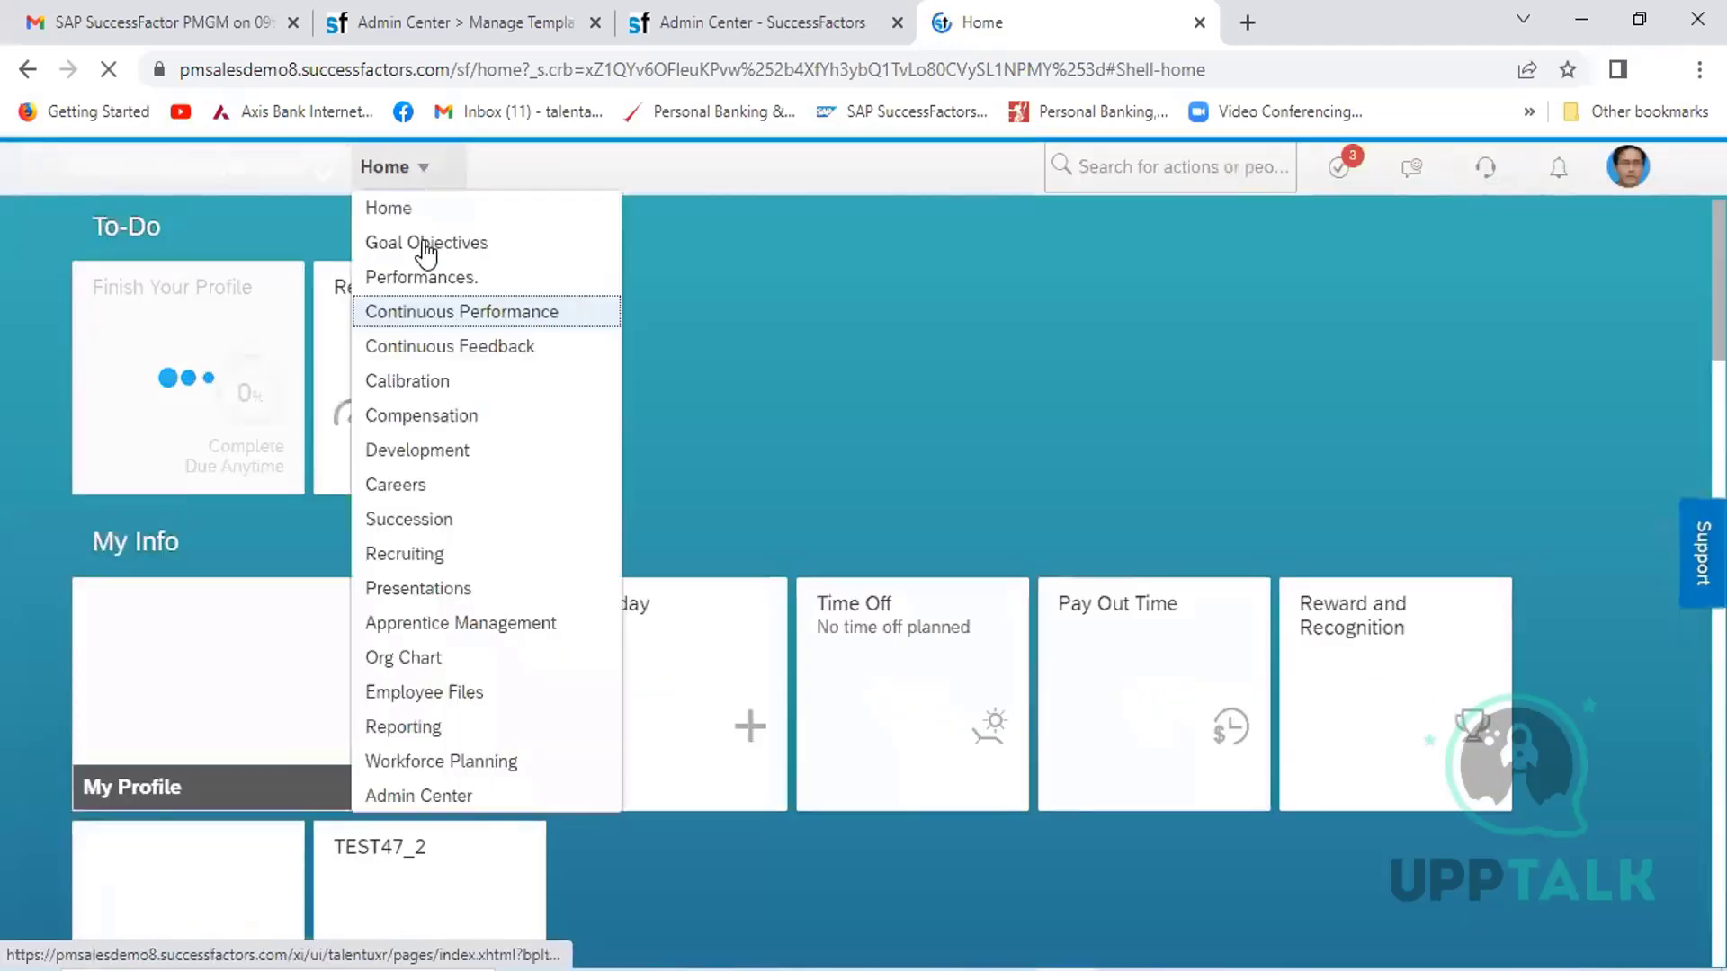
{"action": "left_click", "coordinate": [432, 279]}
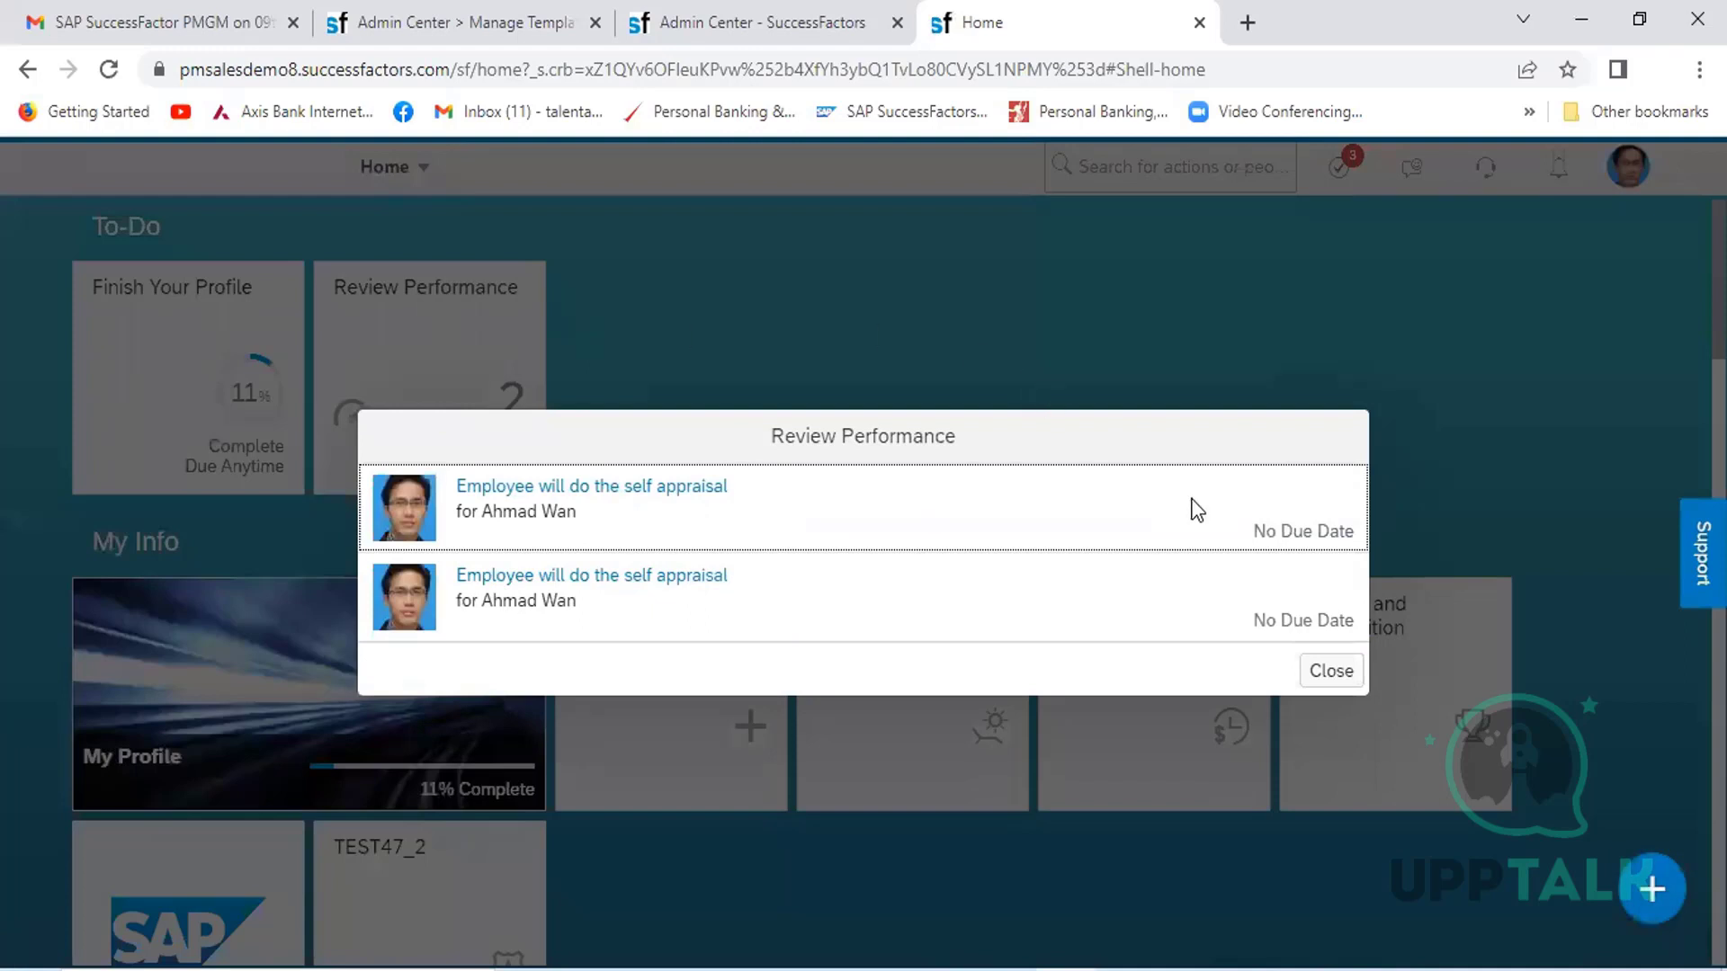
{"action": "left_click", "coordinate": [1331, 674]}
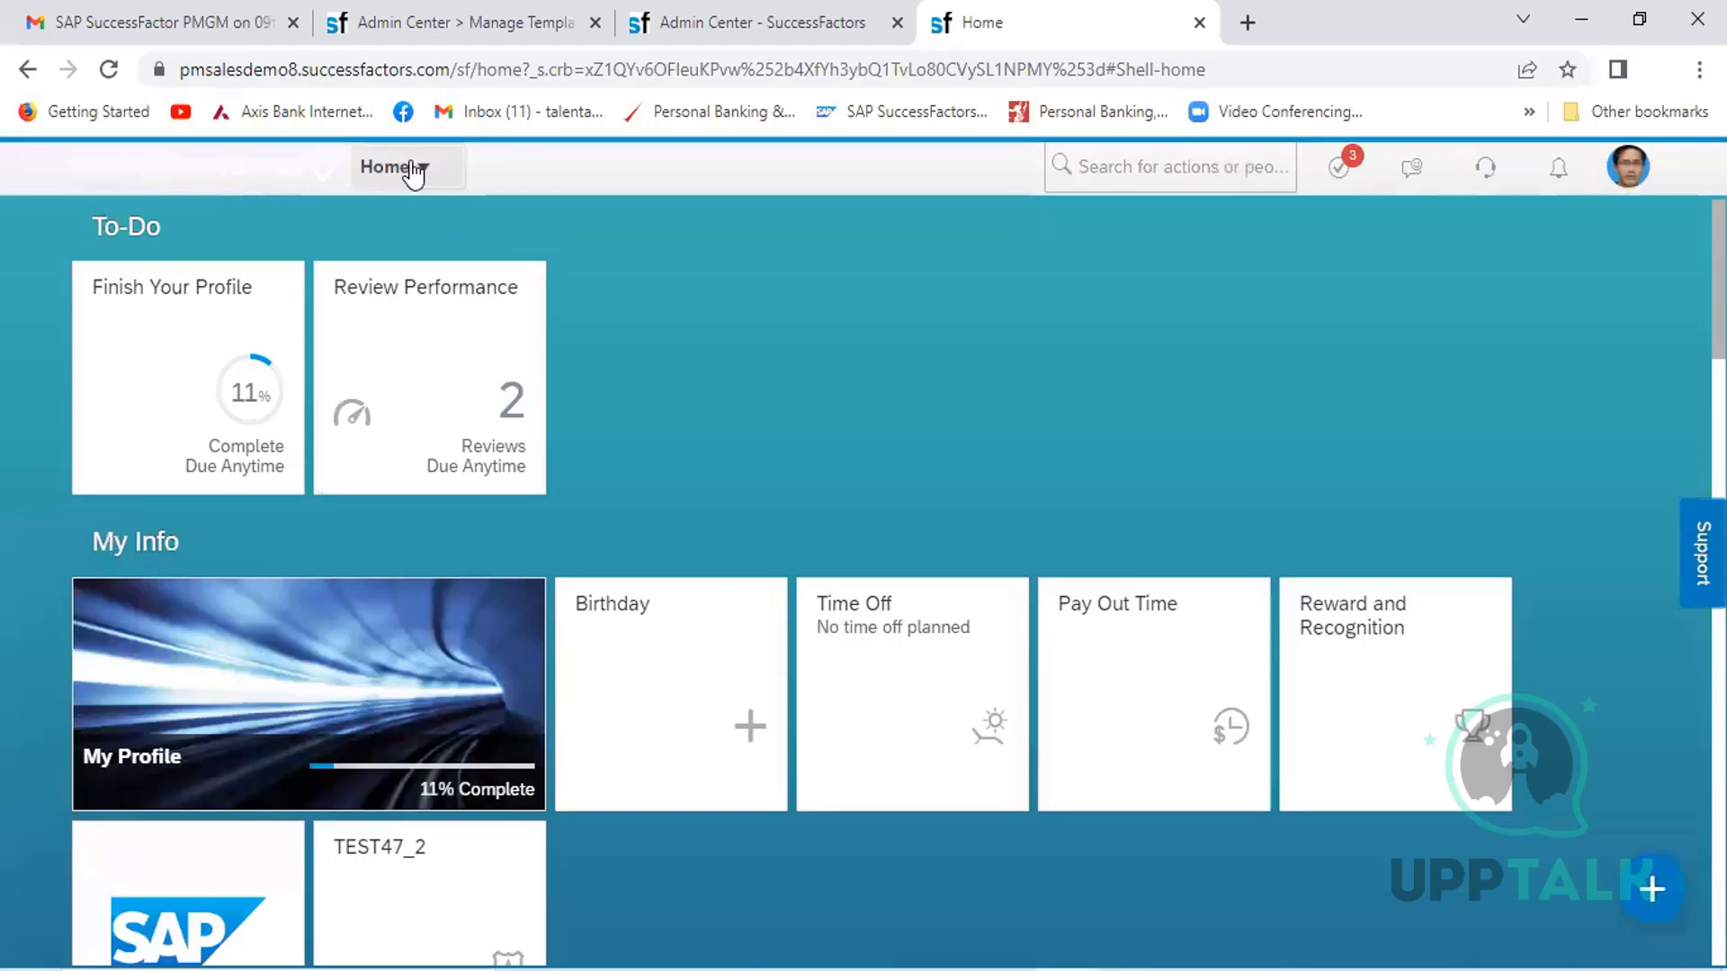
{"action": "left_click", "coordinate": [414, 171]}
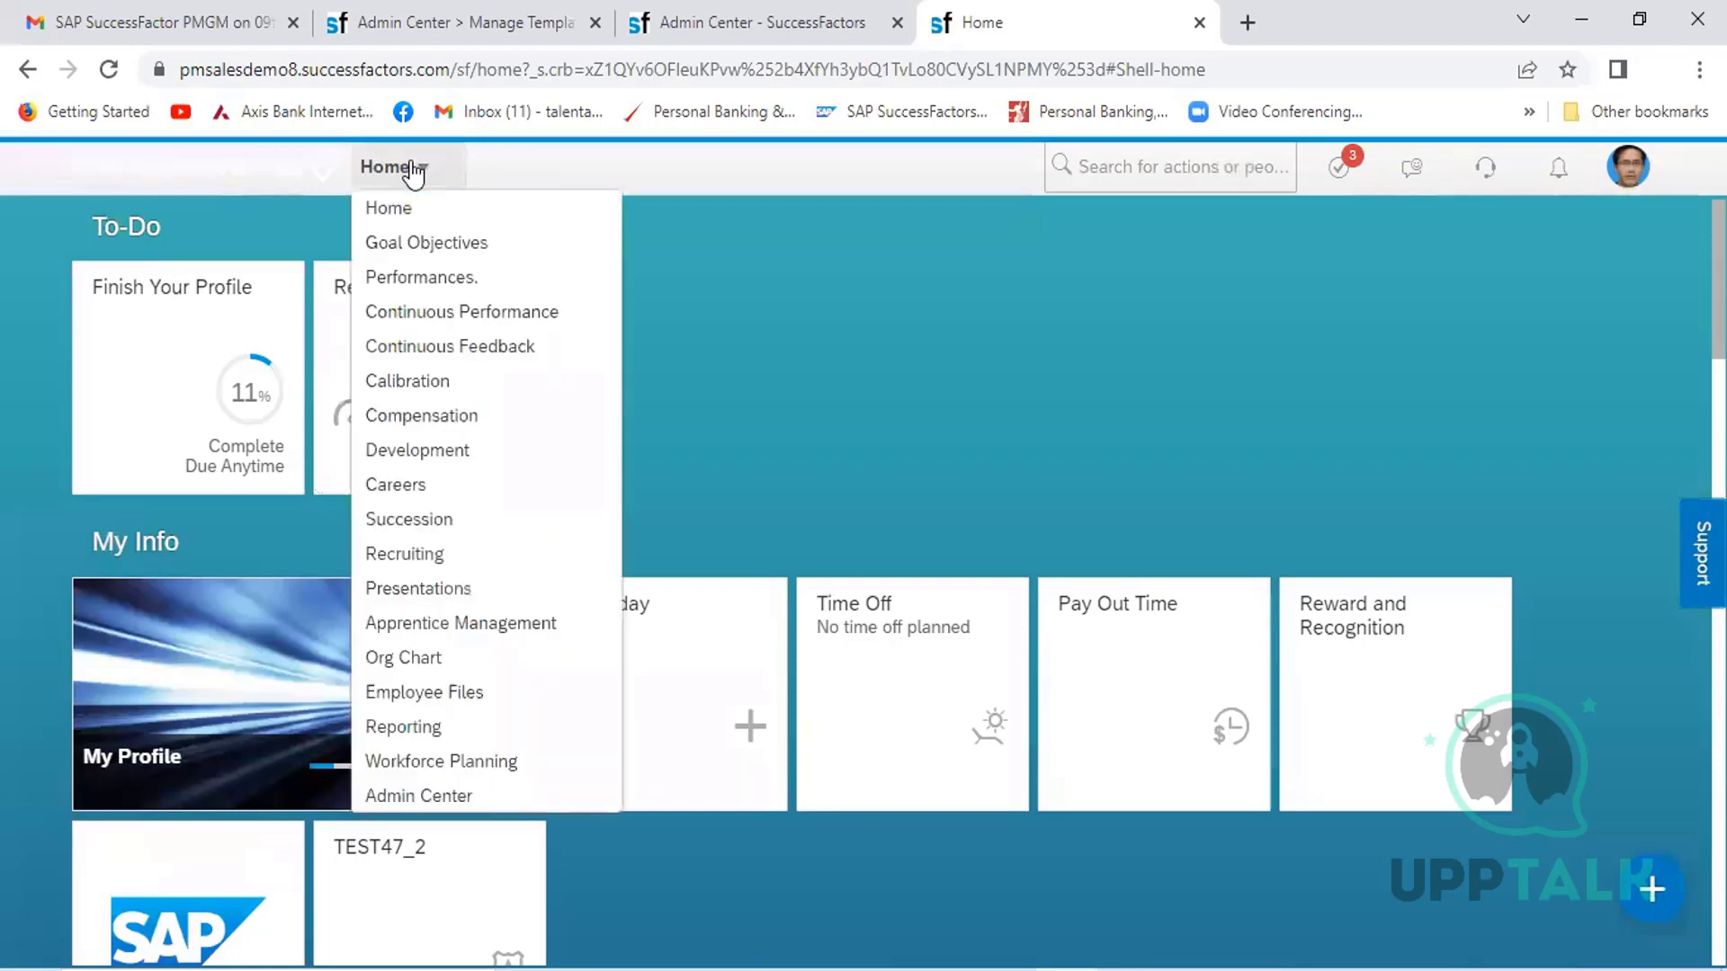
{"action": "left_click", "coordinate": [435, 278]}
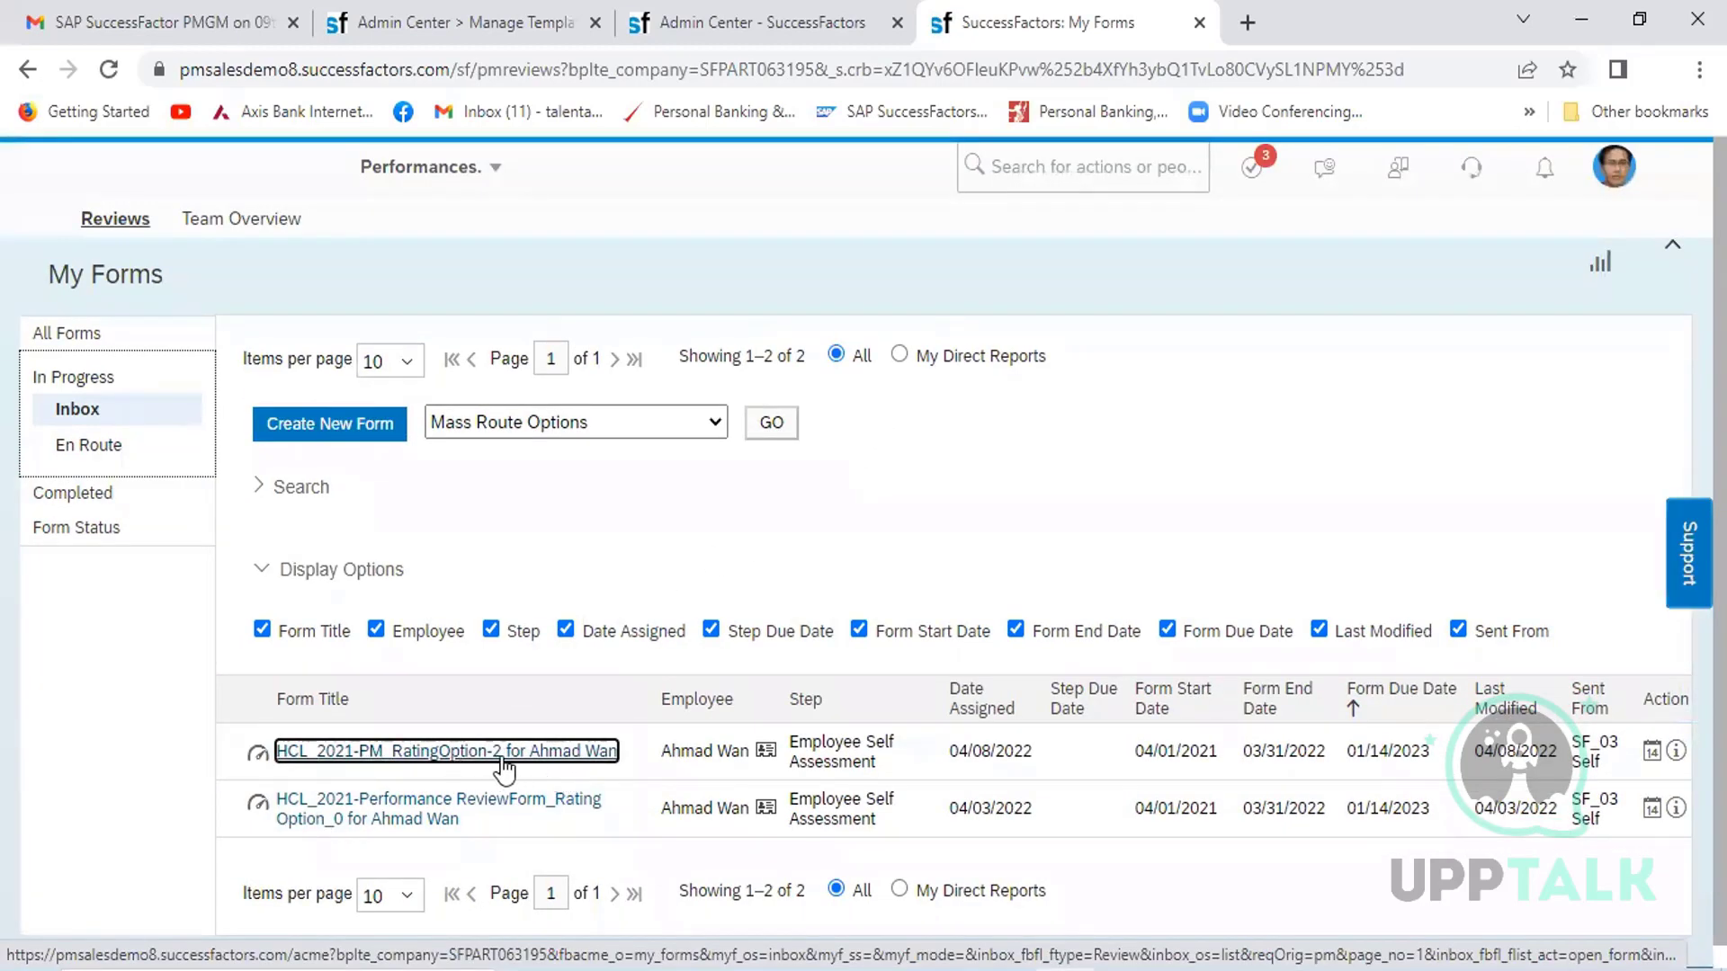
{"action": "left_click", "coordinate": [468, 764]}
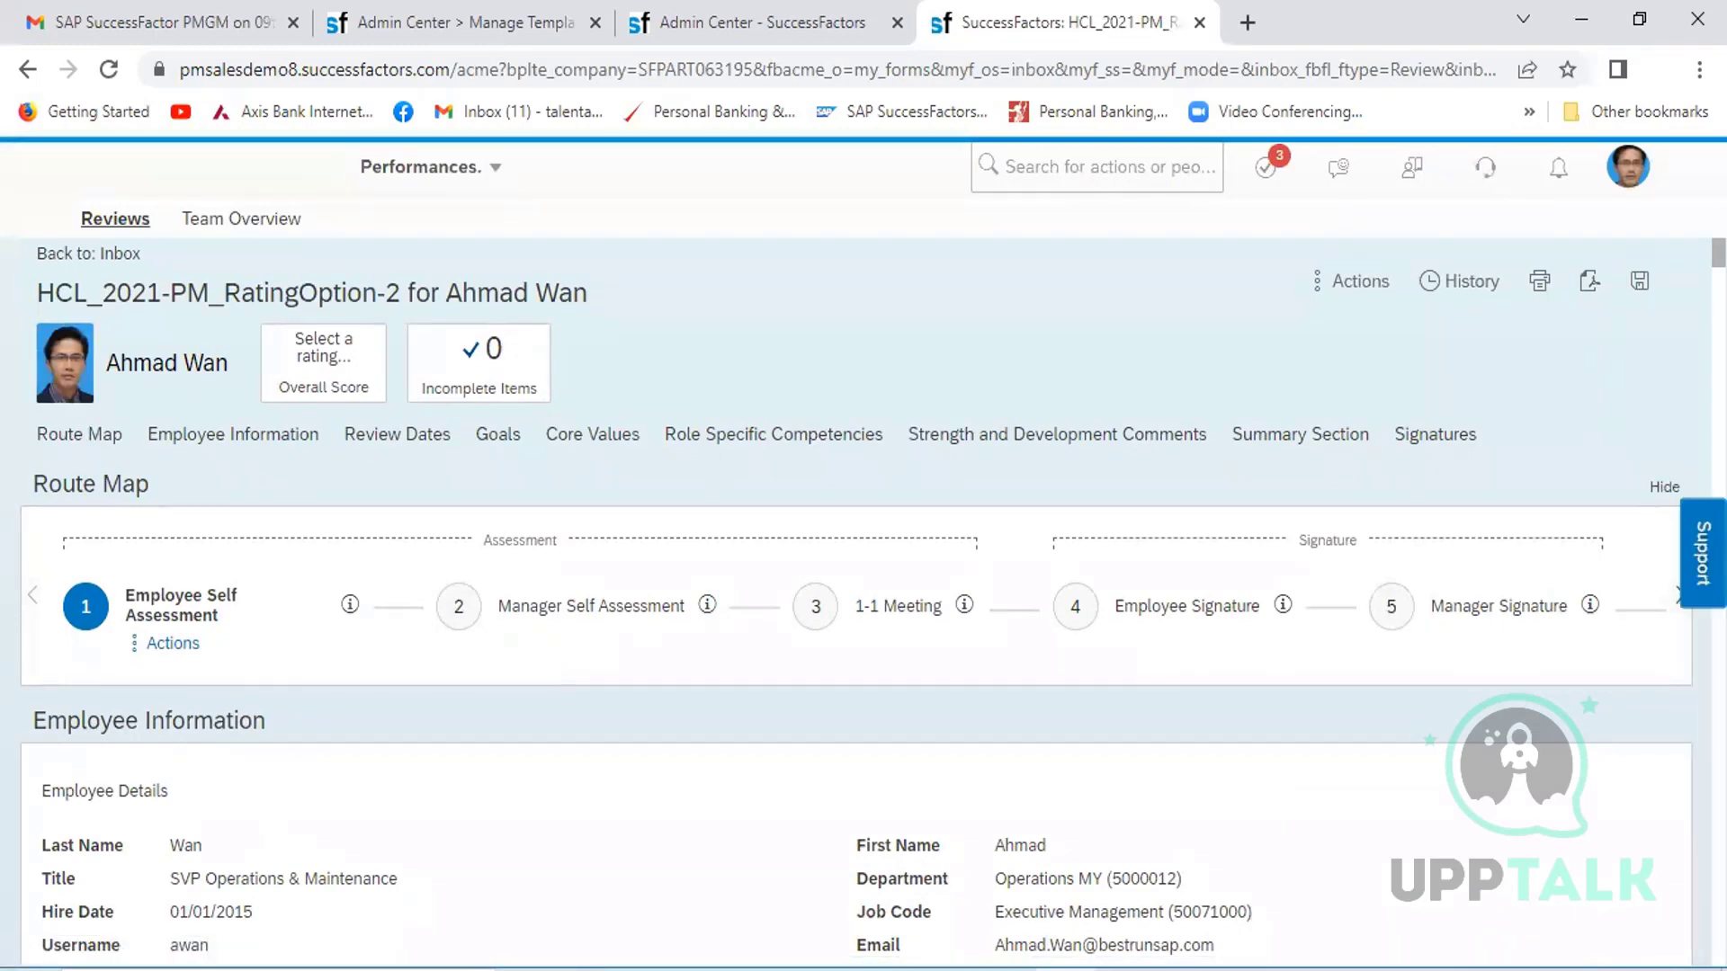
{"action": "key", "text": "ctrl+a"}
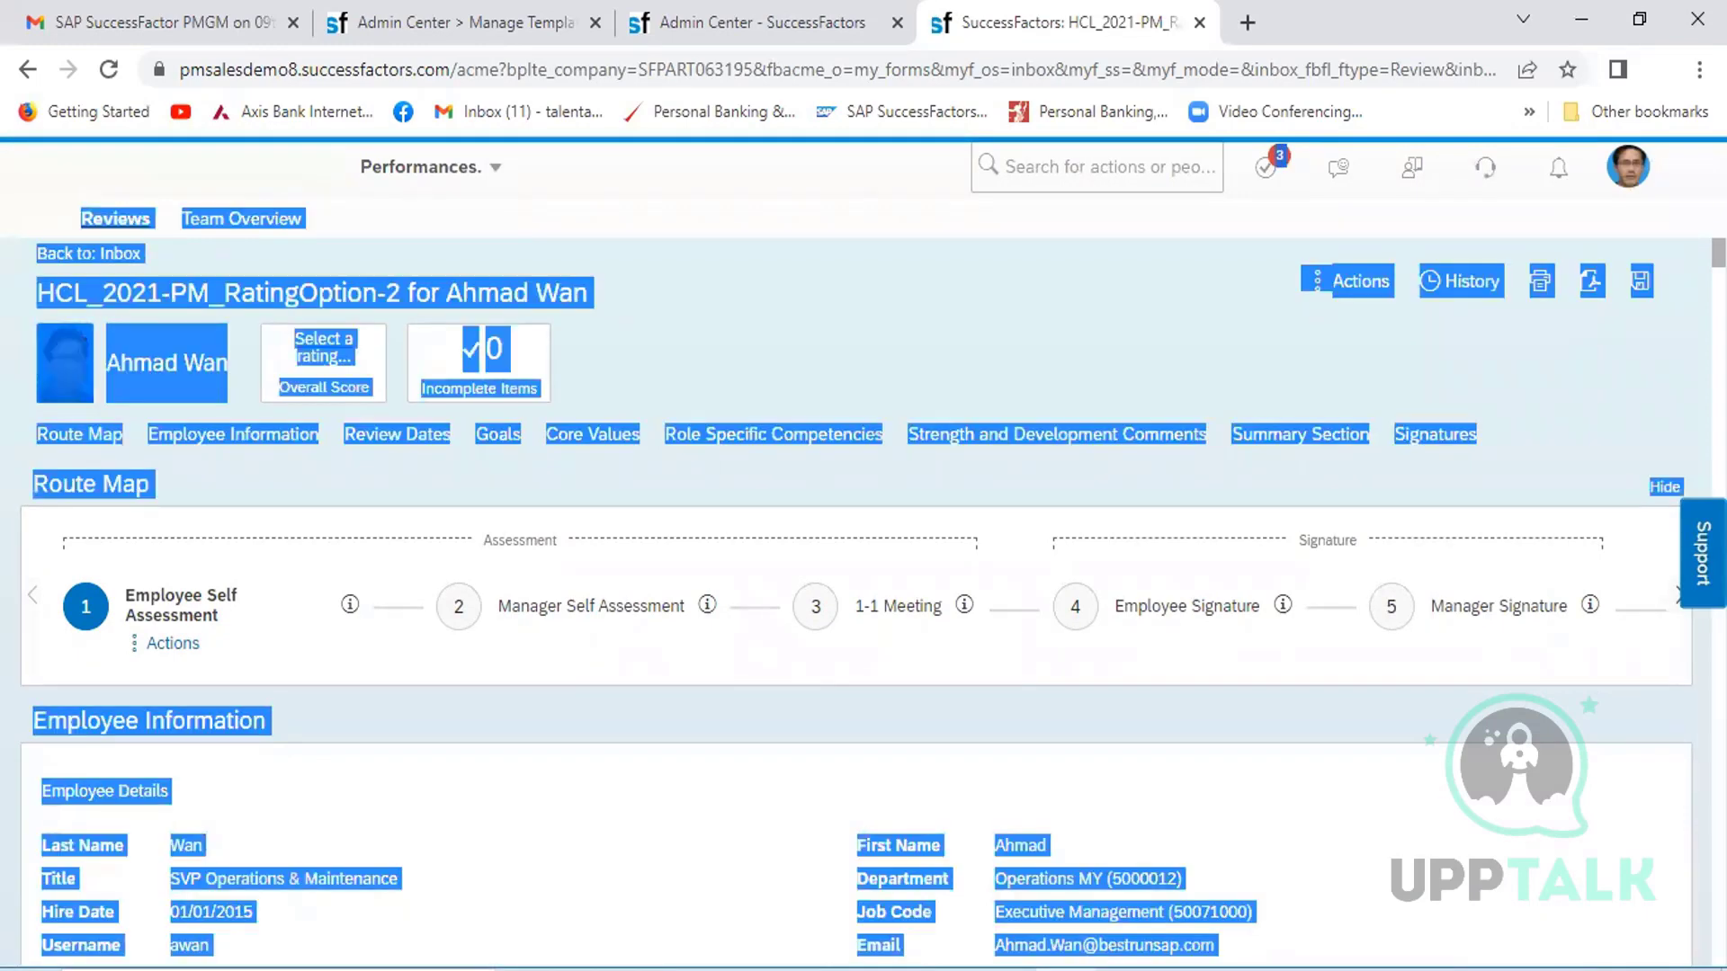
{"action": "left_click", "coordinate": [899, 359]}
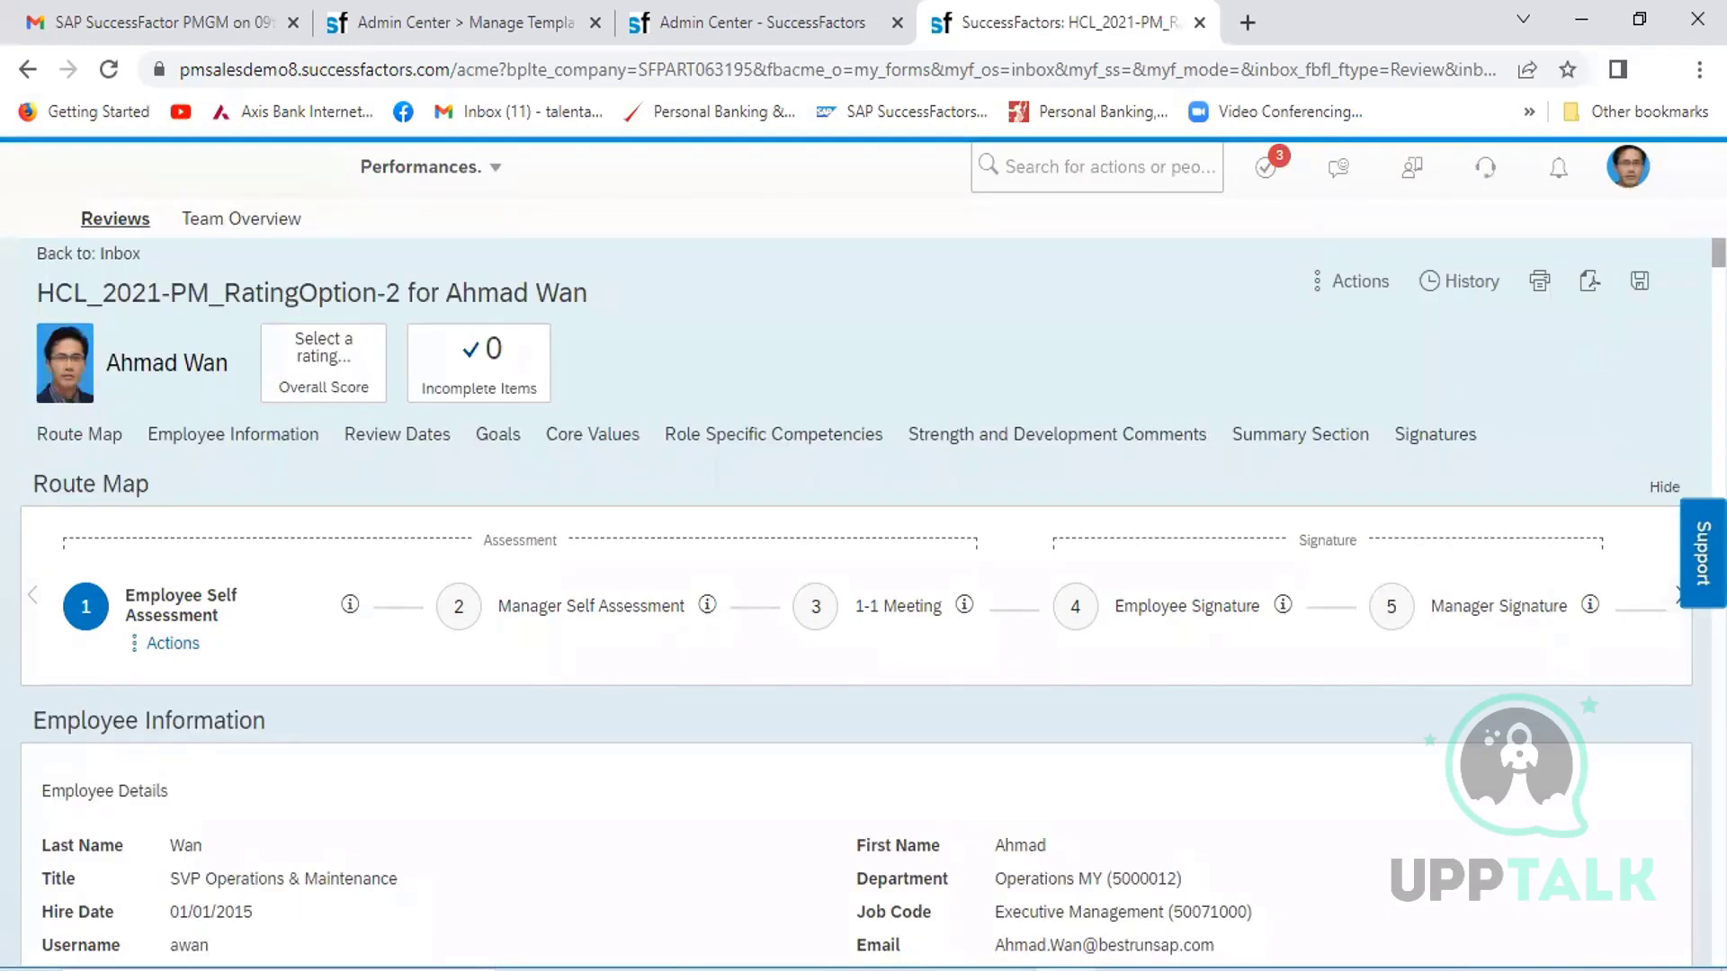
- In the second Rating row, rate goal 1.1.1 Customer Re-Purchase as Needs Development and goal 1.2 Customer Satisfaction as Meets Expectations
{"action": "scroll", "coordinate": [854, 701], "scroll_direction": "down", "scroll_amount": 10}
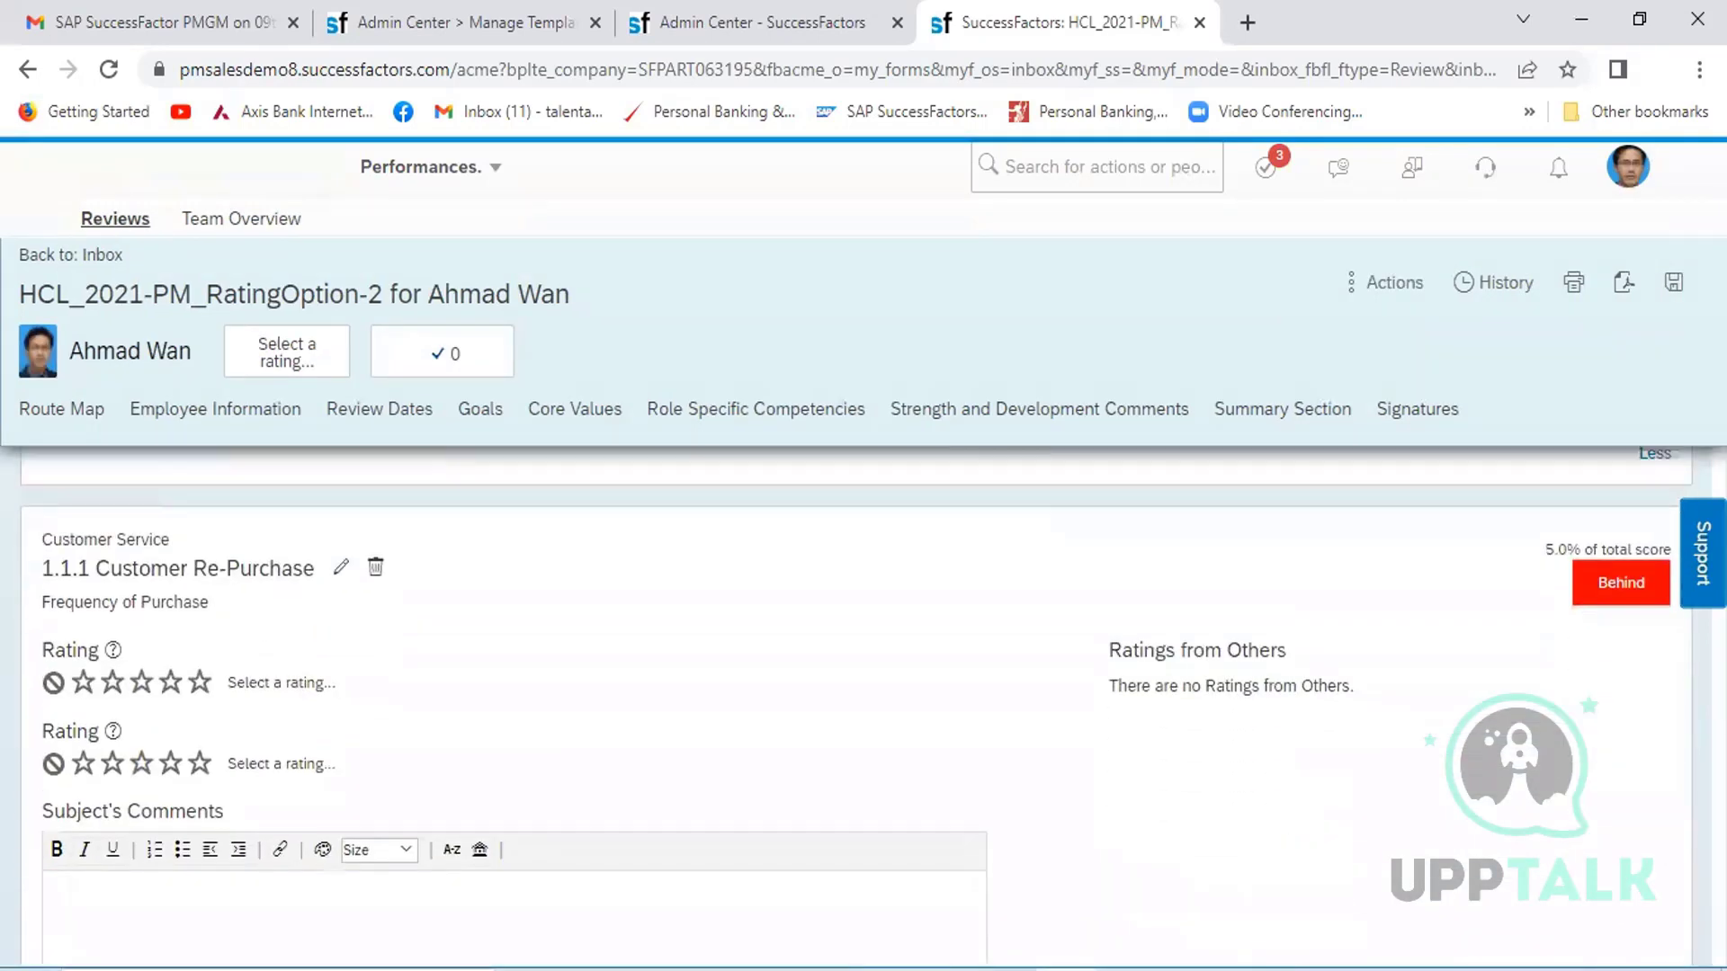
{"action": "scroll", "coordinate": [1401, 608], "scroll_direction": "down", "scroll_amount": 1}
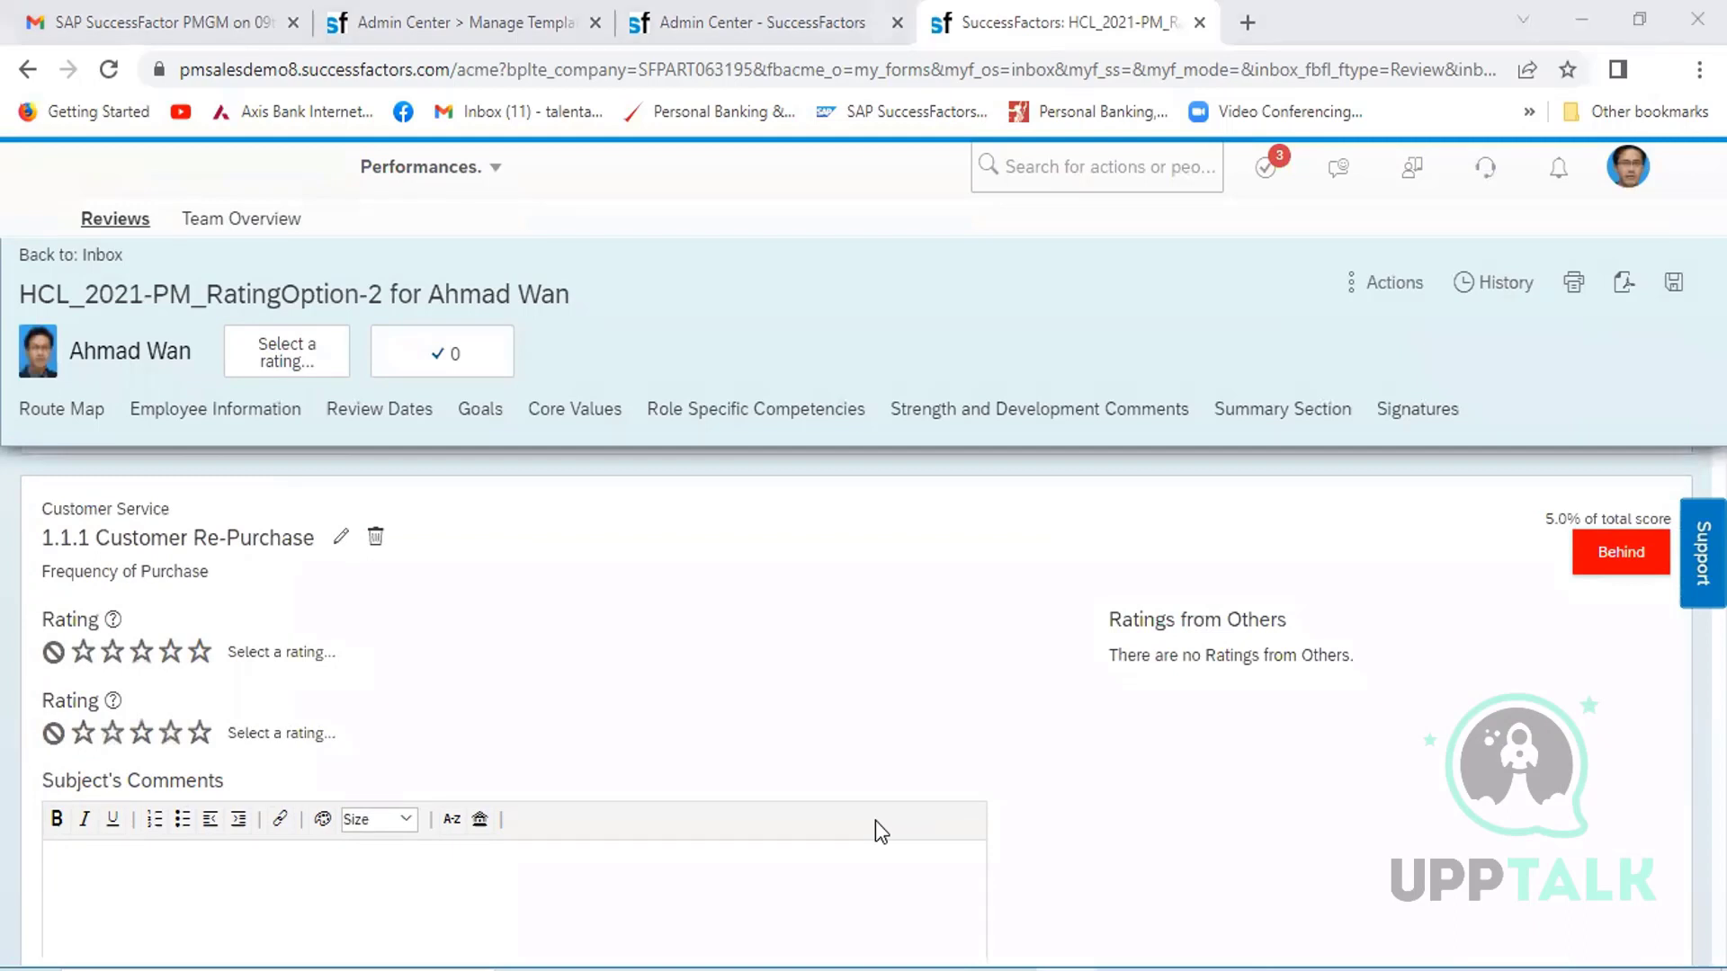
{"action": "left_click", "coordinate": [167, 736]}
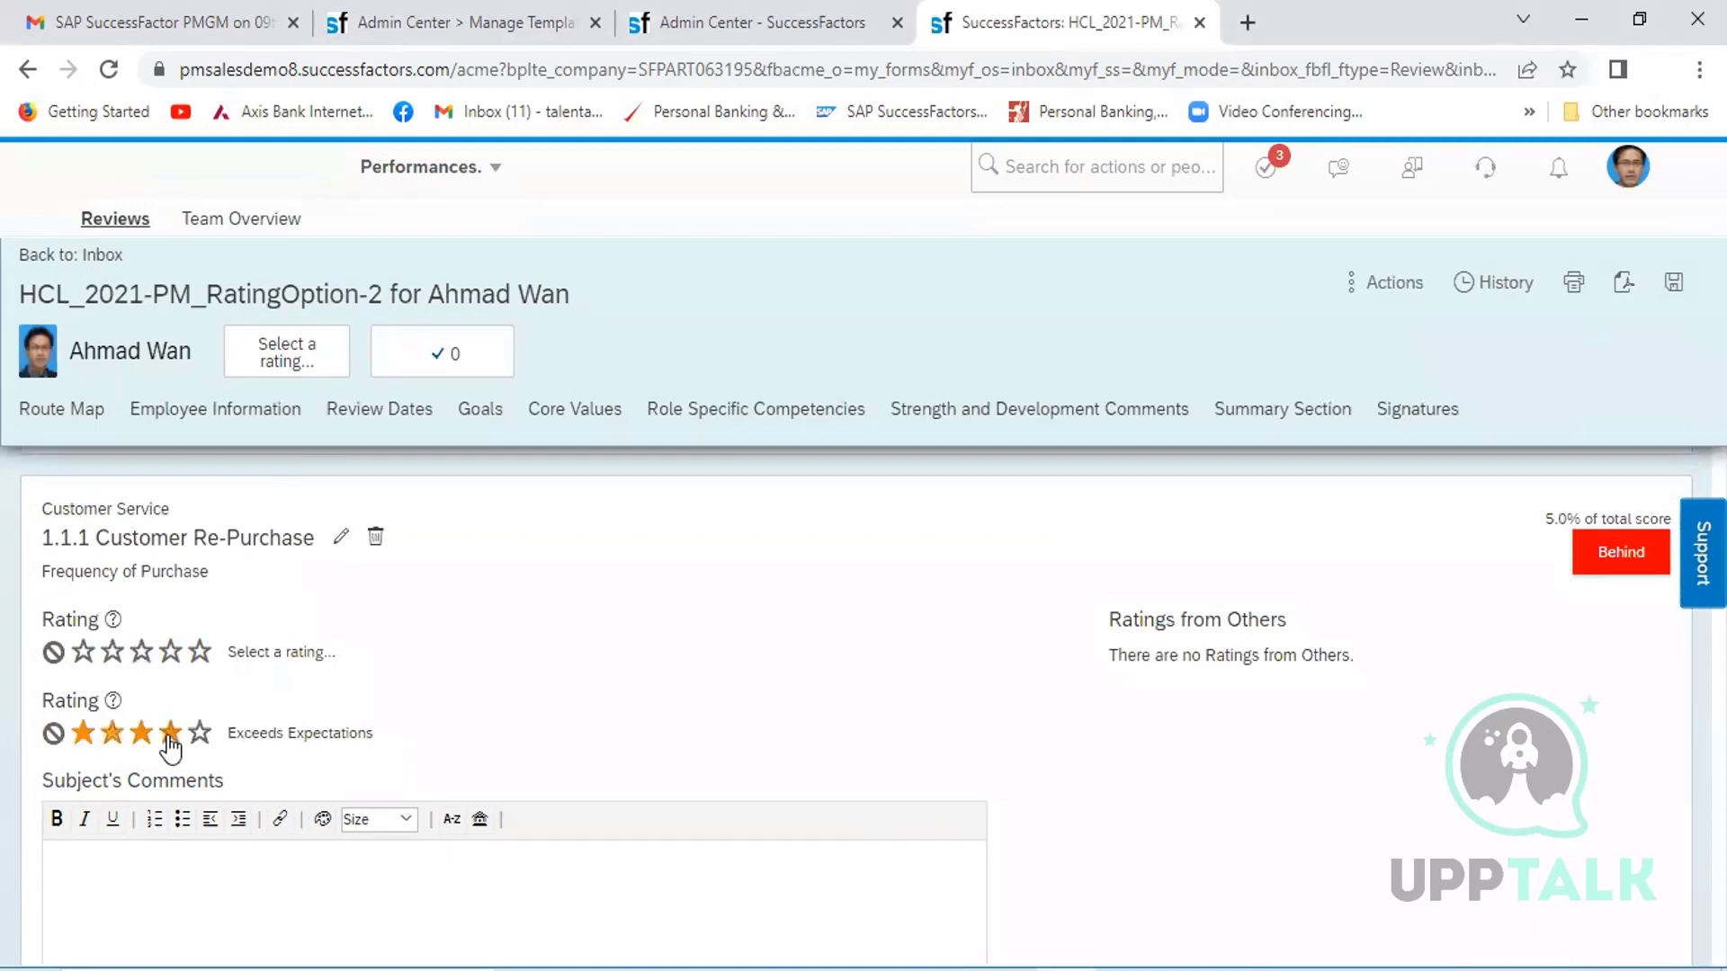
{"action": "left_click", "coordinate": [121, 735]}
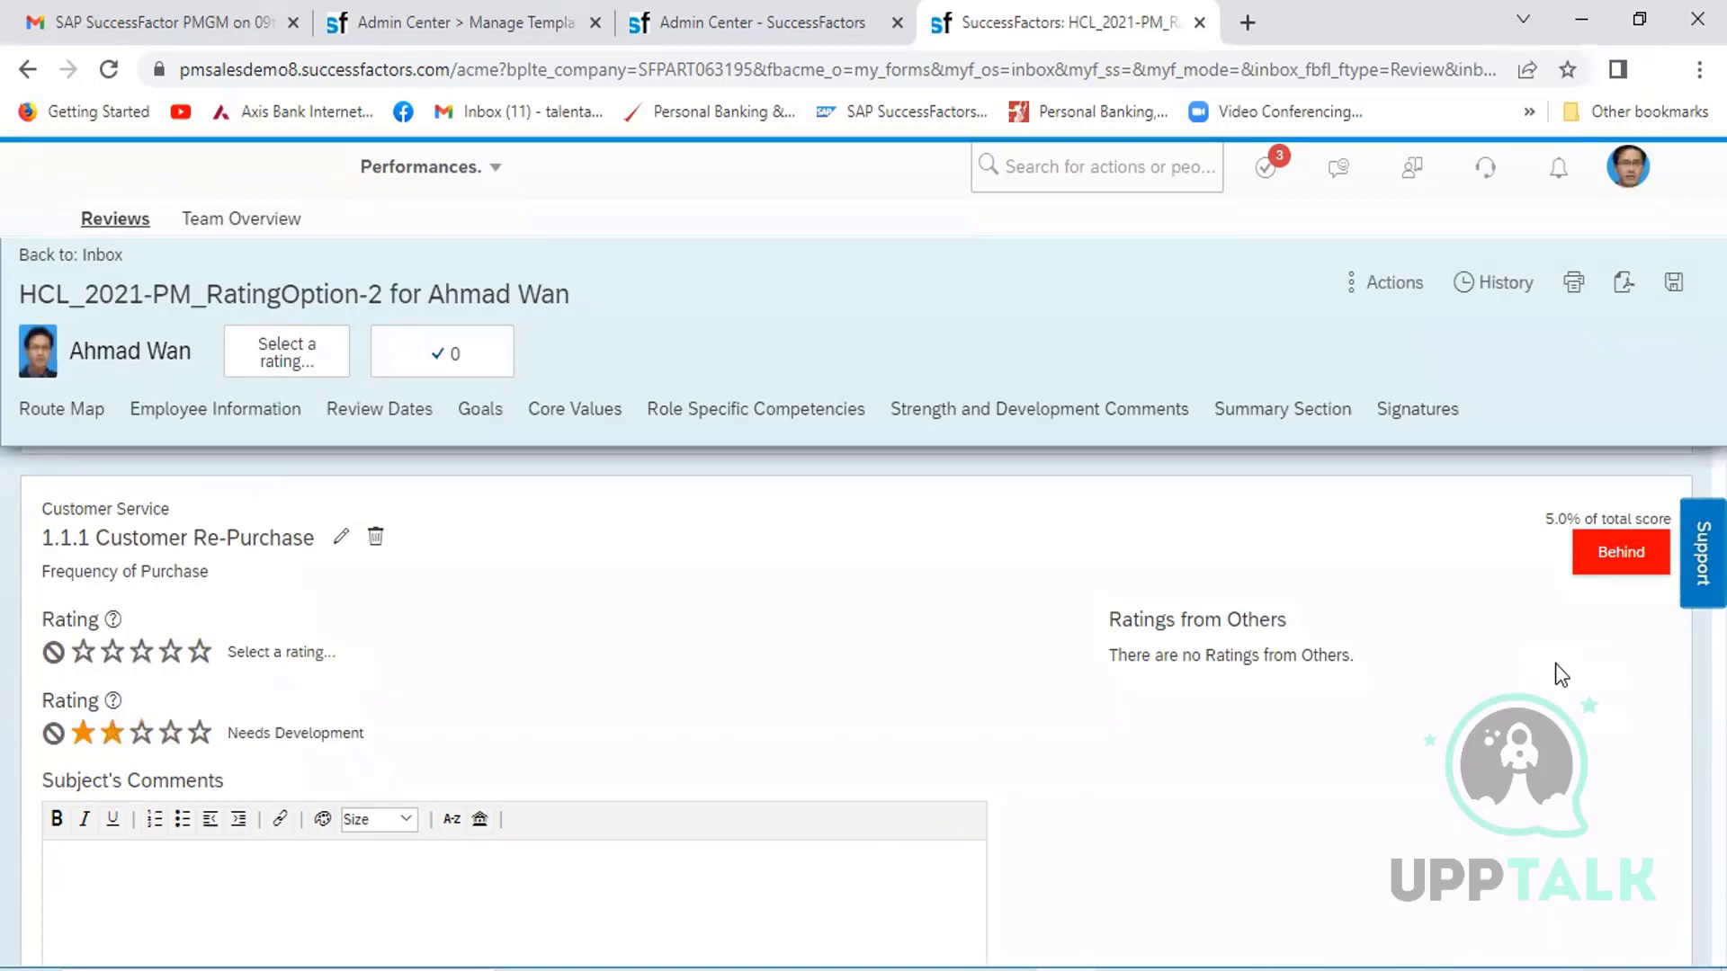
{"action": "scroll", "coordinate": [1555, 664], "scroll_direction": "down", "scroll_amount": 6}
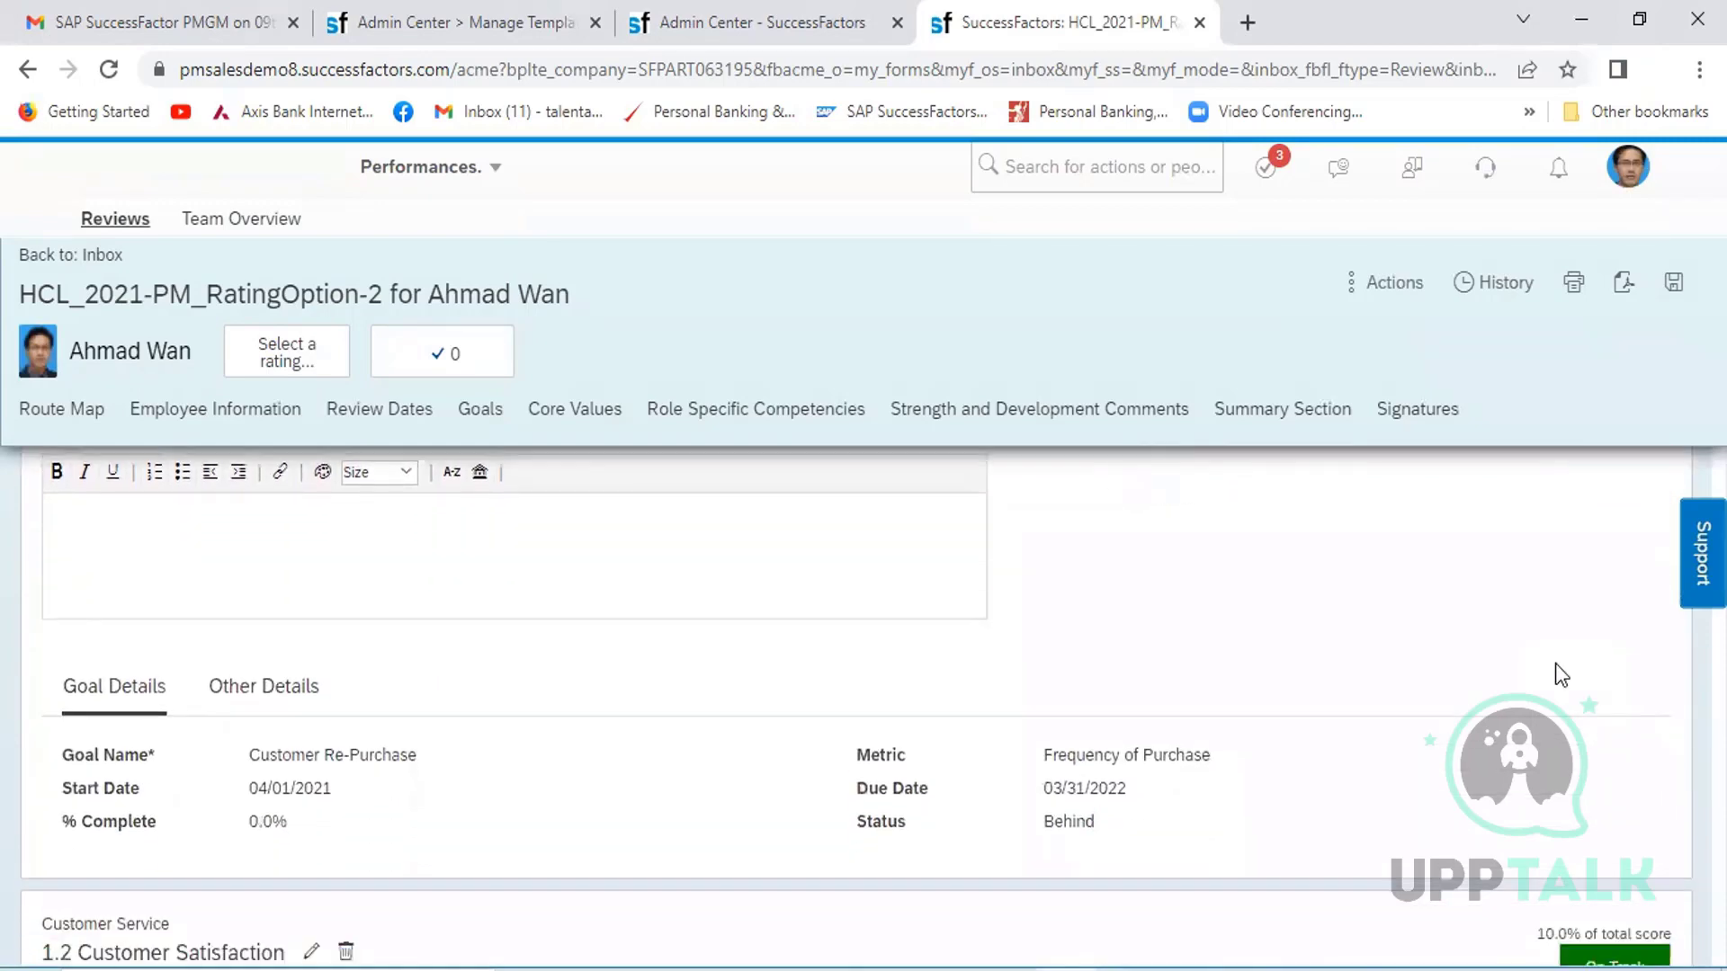
{"action": "scroll", "coordinate": [1556, 673], "scroll_direction": "down", "scroll_amount": 2}
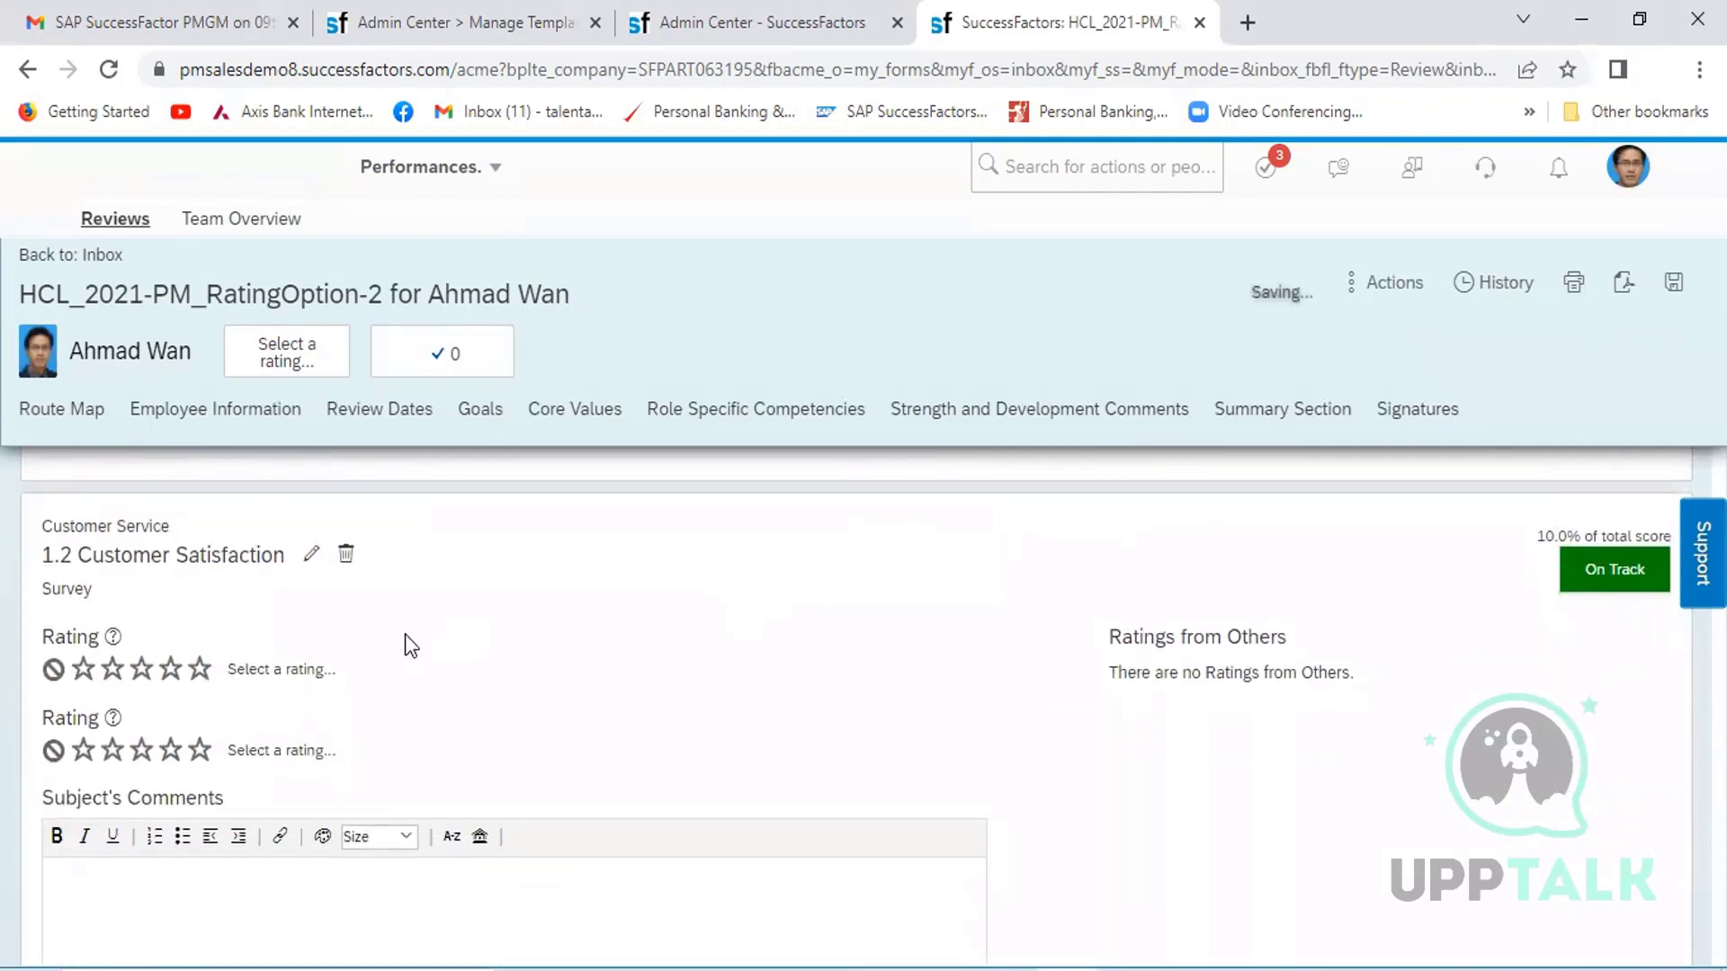
{"action": "left_click", "coordinate": [135, 752]}
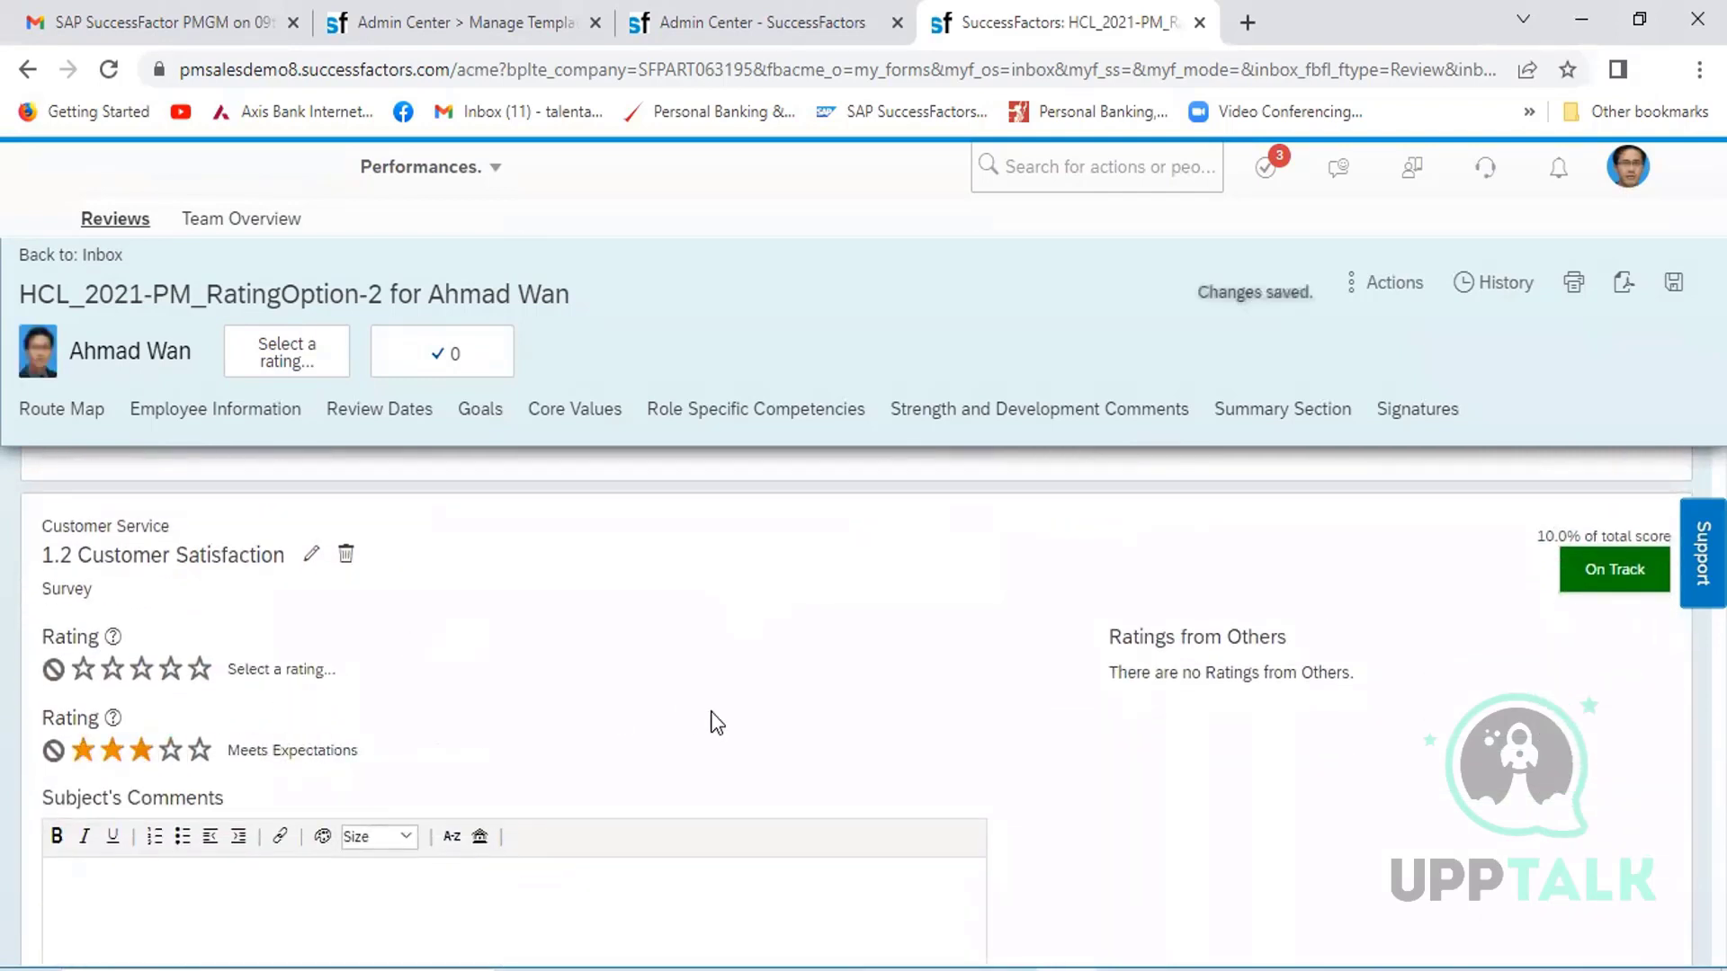
- Rate the Technical Knowledge goals 2.1 New Skills, 2.2 Certification and 2.3 Internal Training as Meets Expectations in the second Rating row
{"action": "scroll", "coordinate": [717, 719], "scroll_direction": "down", "scroll_amount": 5}
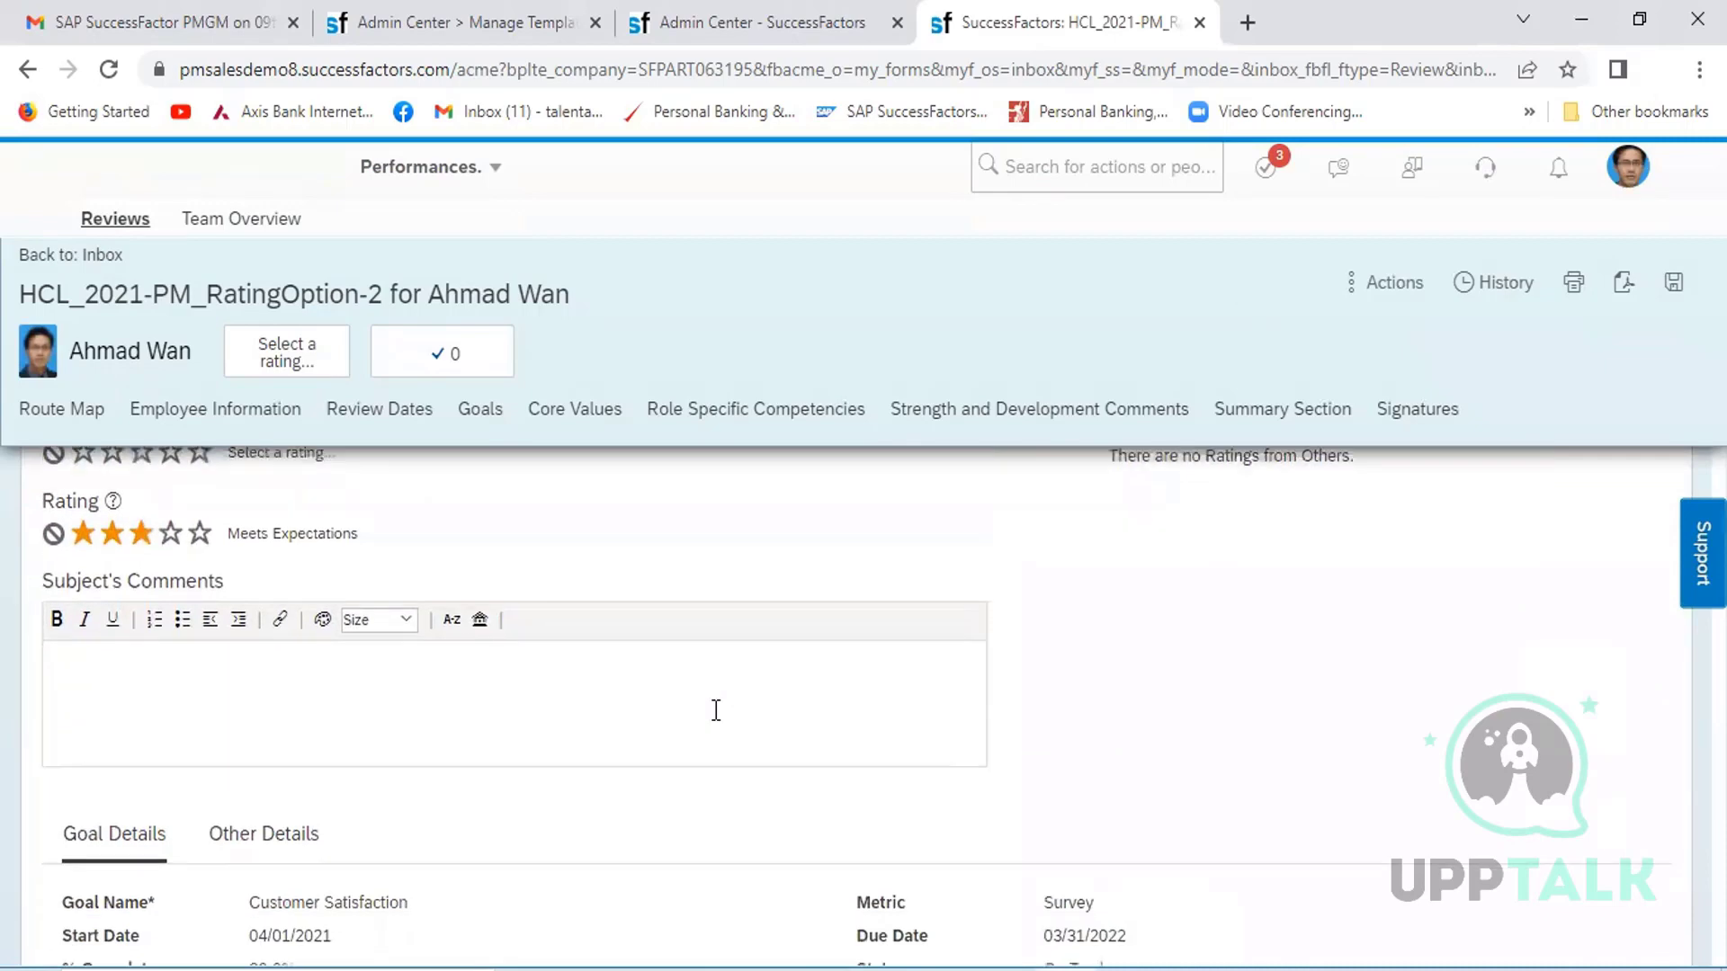
{"action": "scroll", "coordinate": [715, 715], "scroll_direction": "down", "scroll_amount": 3}
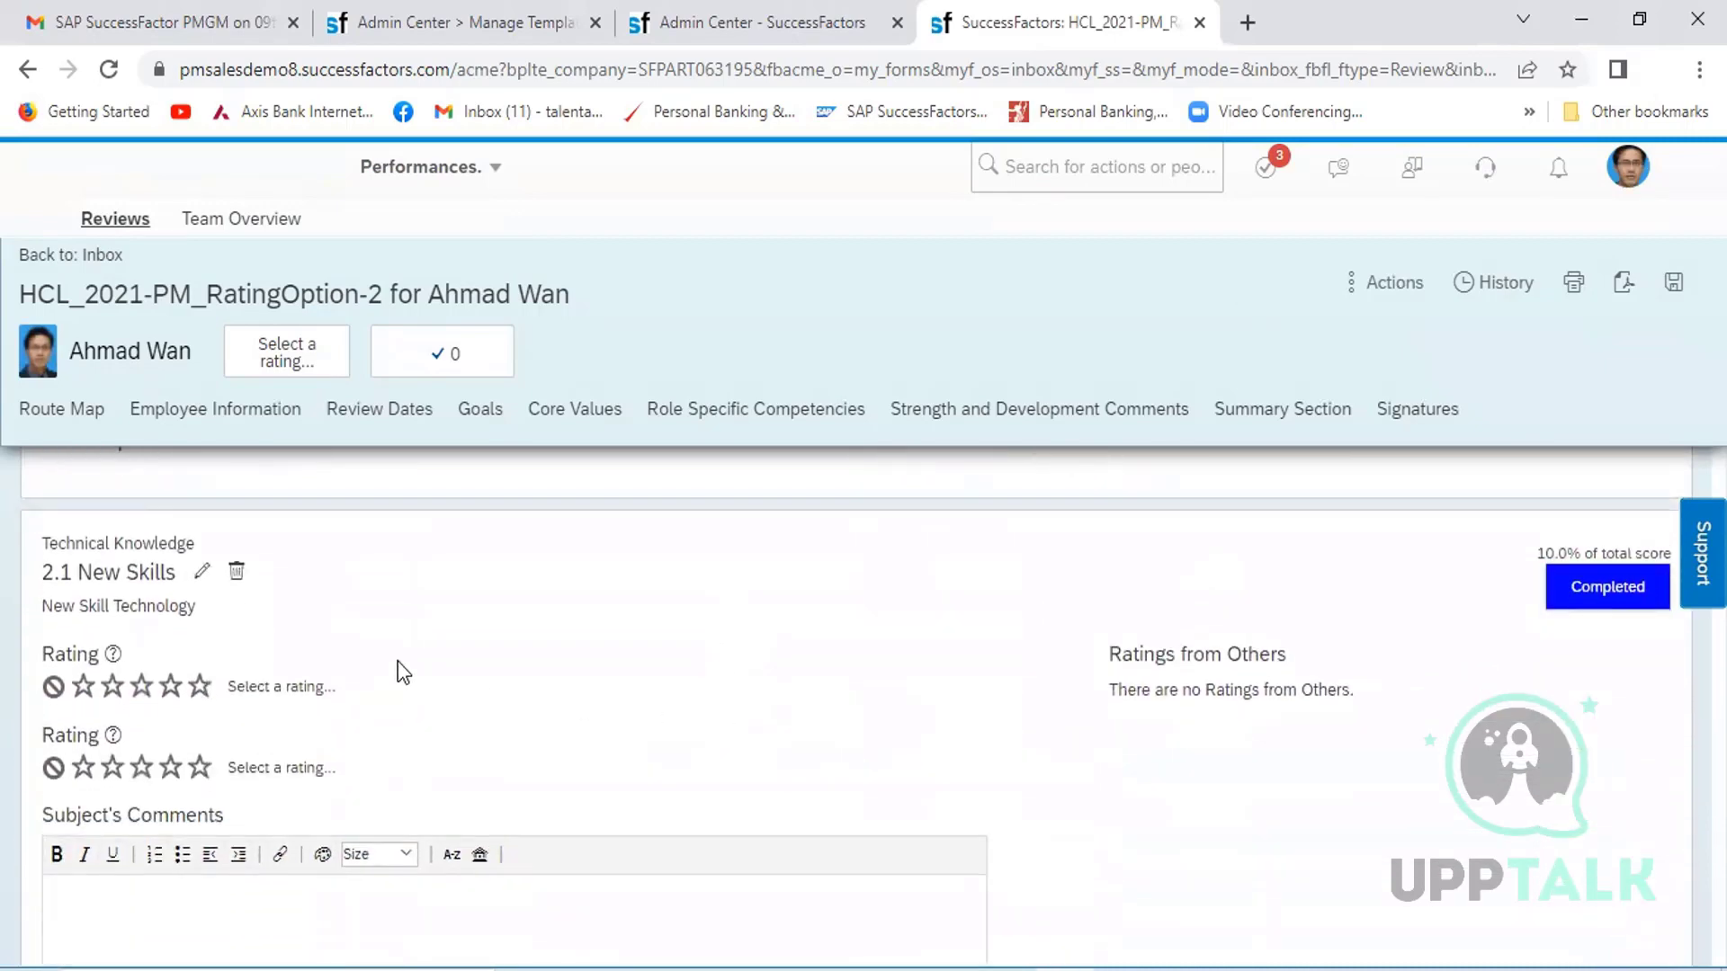
{"action": "left_click", "coordinate": [142, 770]}
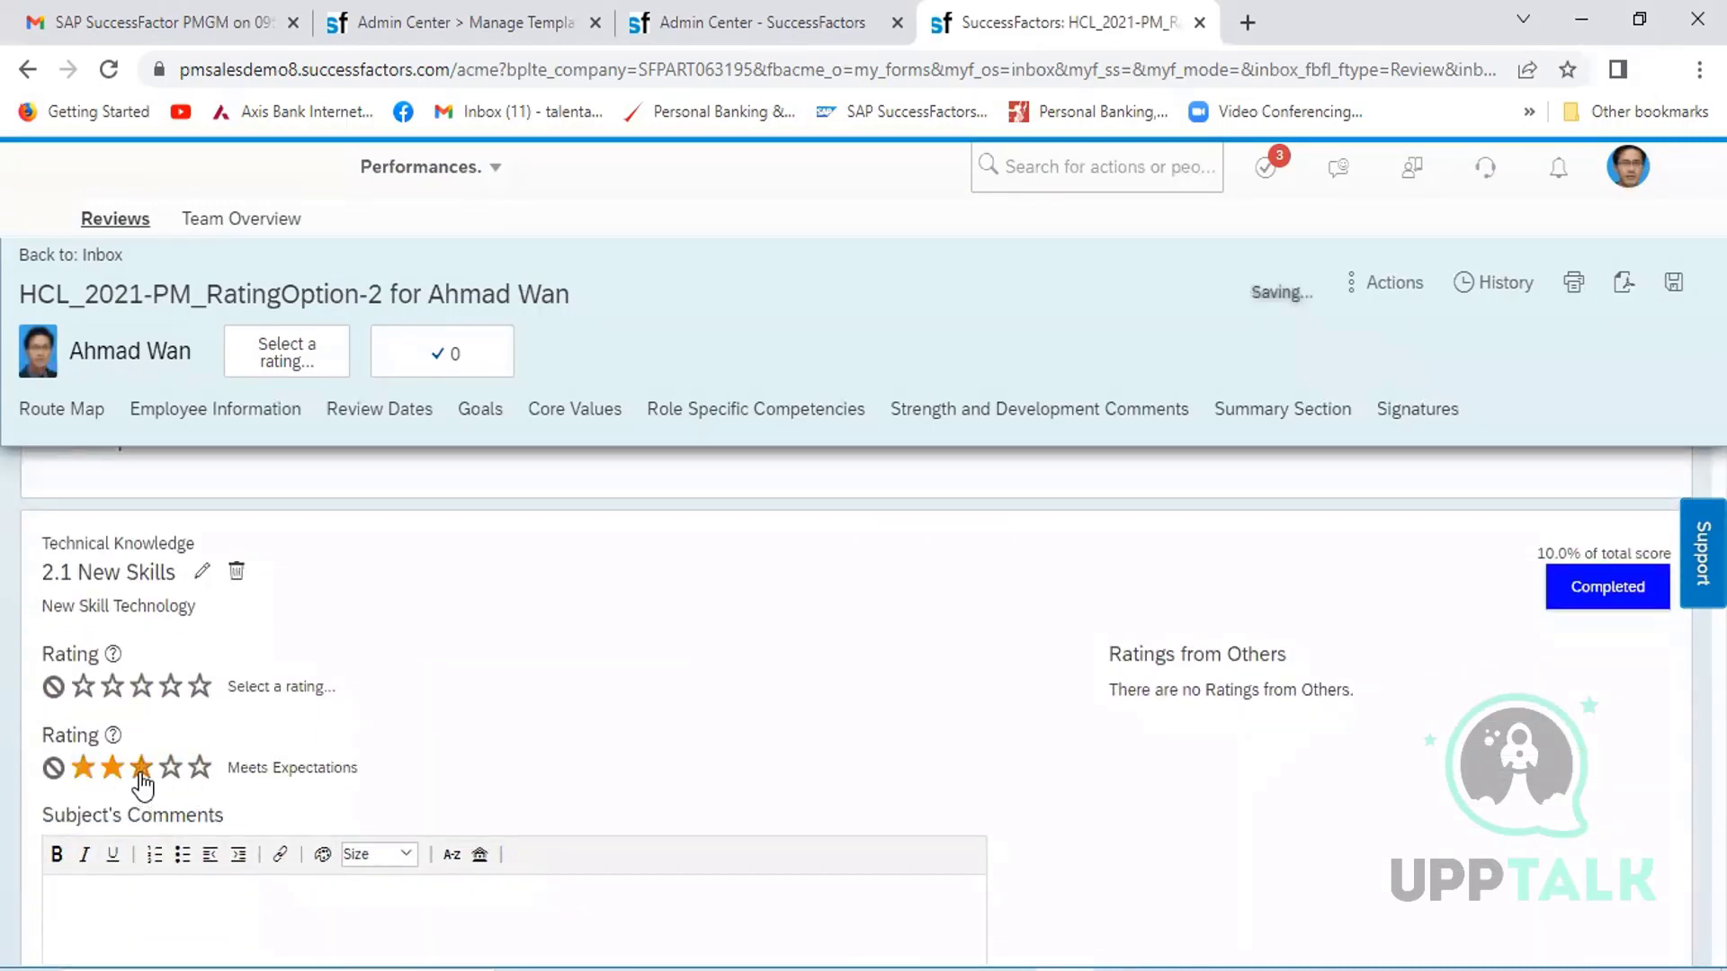
{"action": "scroll", "coordinate": [663, 754], "scroll_direction": "down", "scroll_amount": 4}
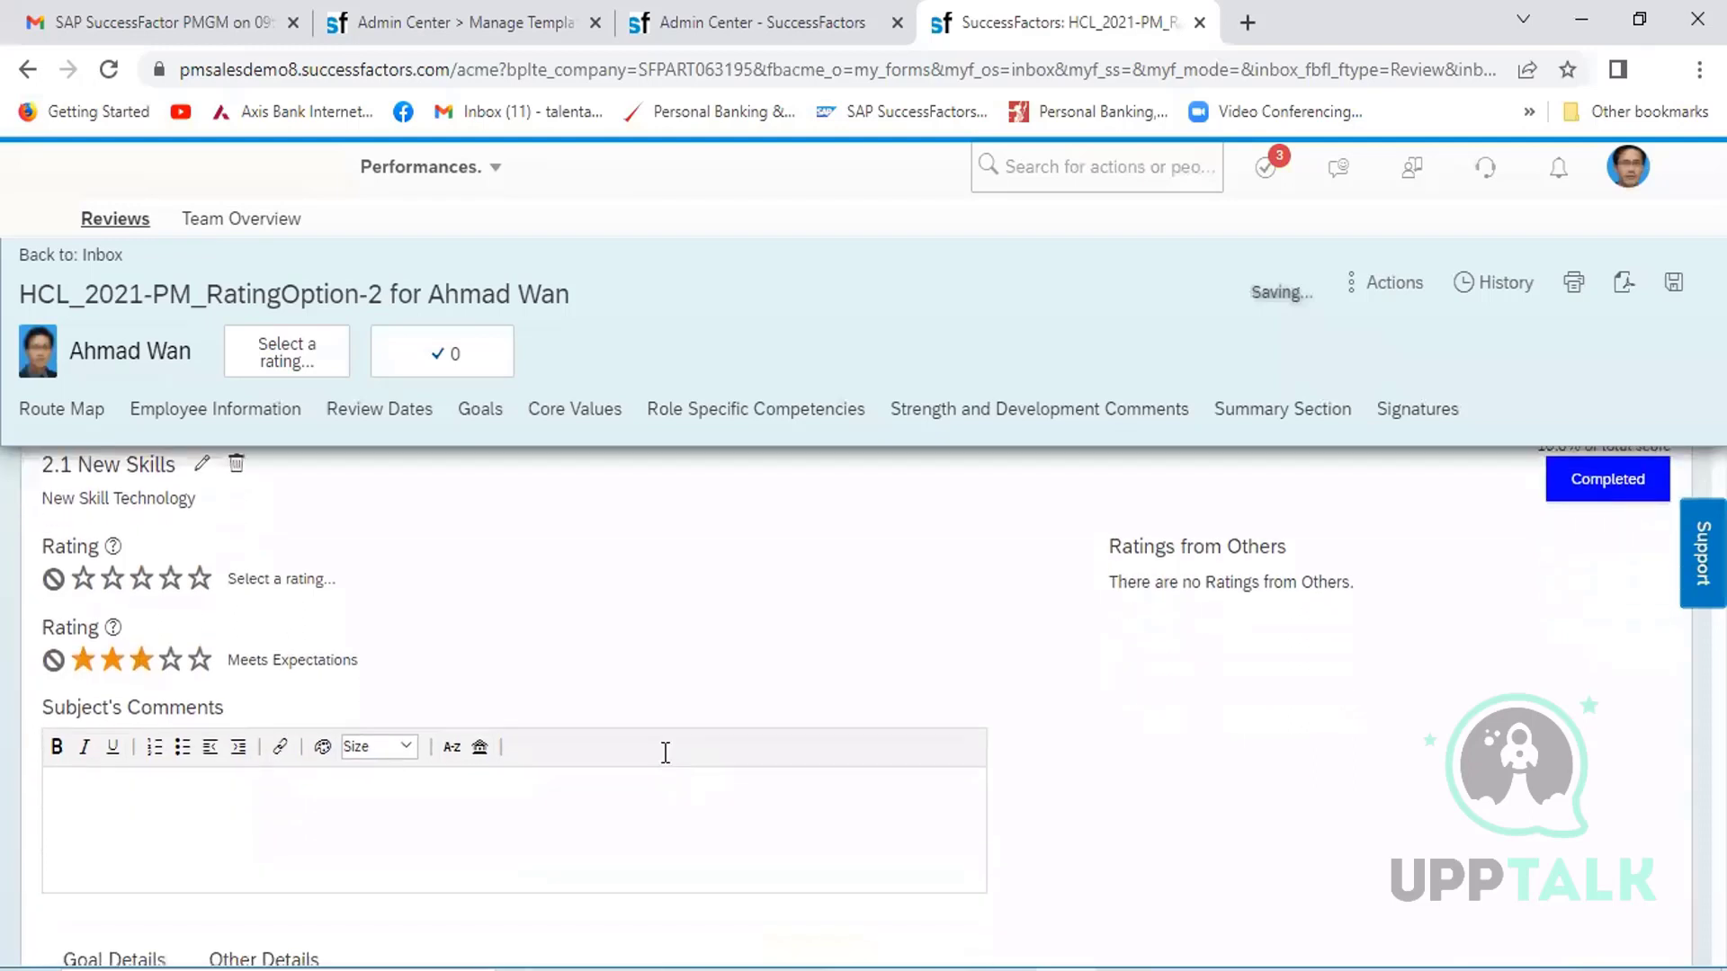
{"action": "scroll", "coordinate": [662, 752], "scroll_direction": "down", "scroll_amount": 5}
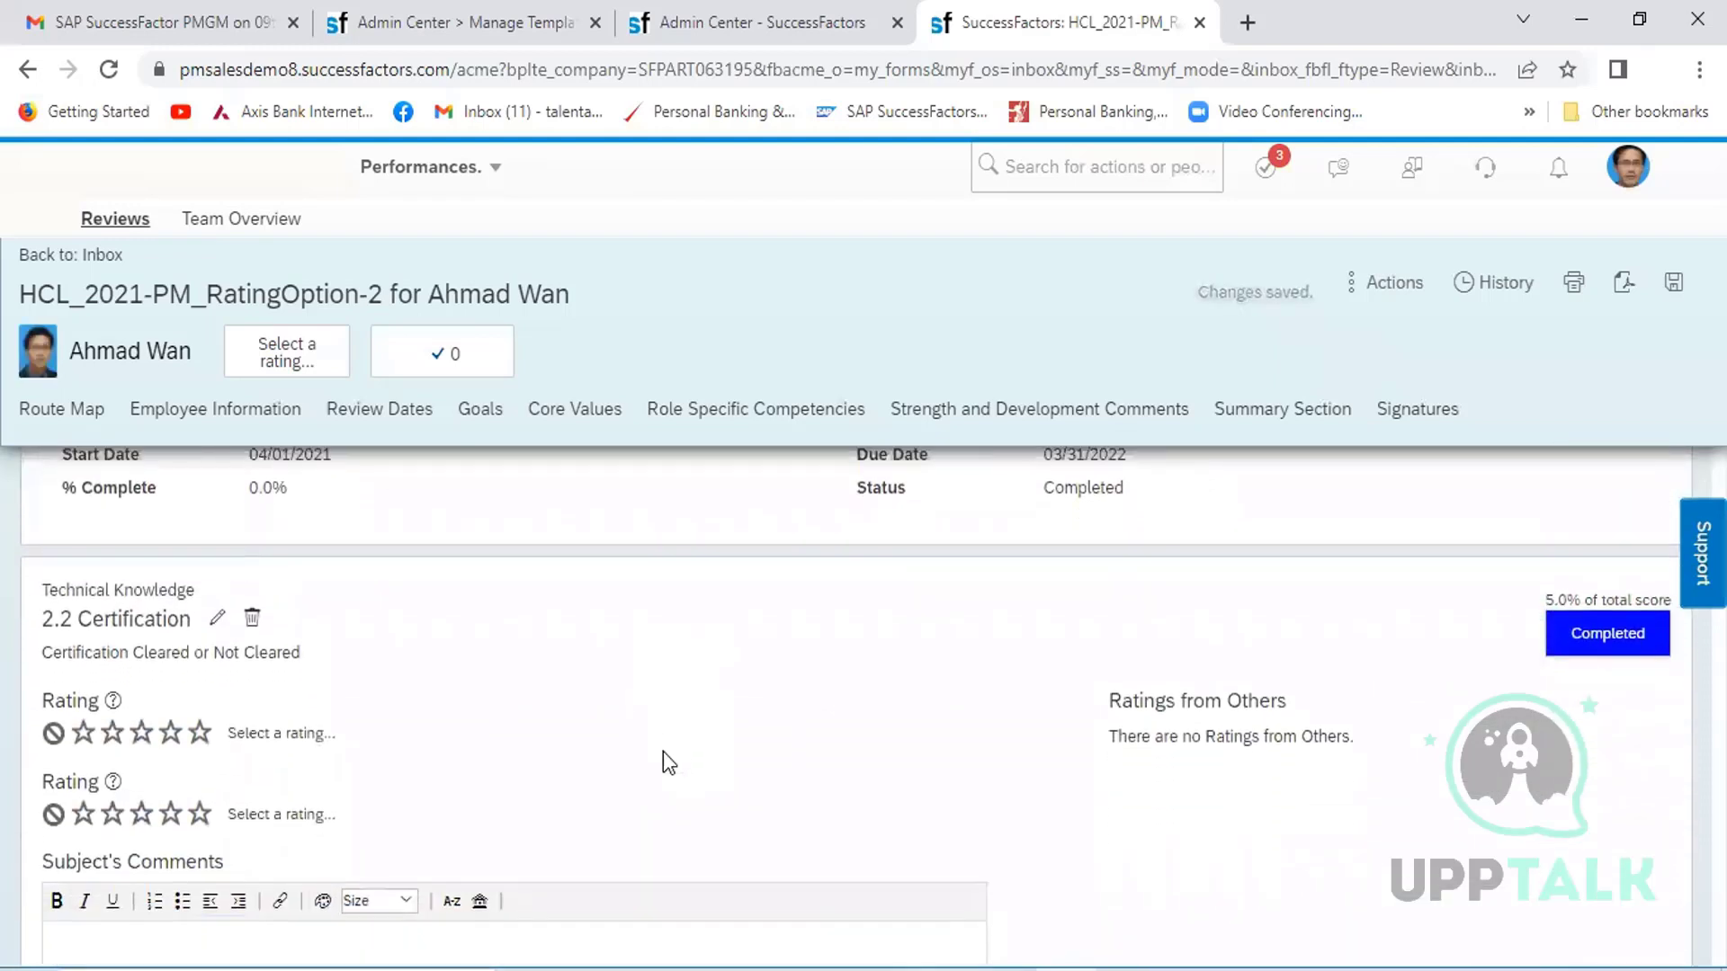
{"action": "left_click", "coordinate": [144, 733]}
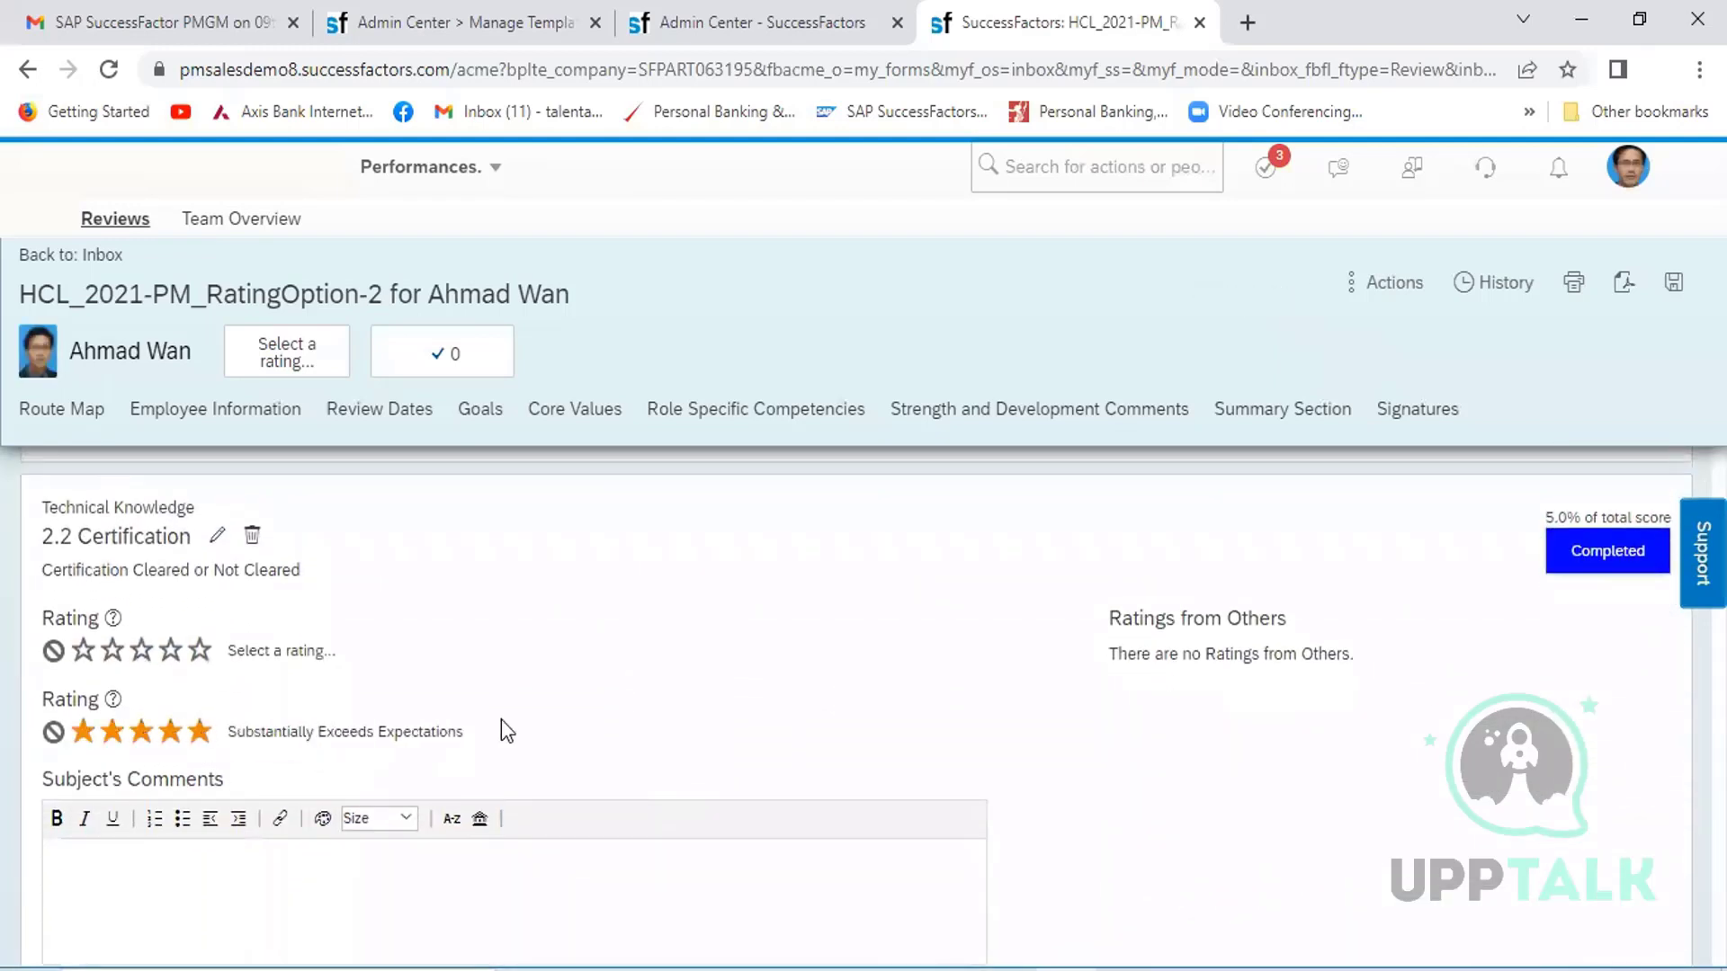
{"action": "scroll", "coordinate": [593, 743], "scroll_direction": "down", "scroll_amount": 5}
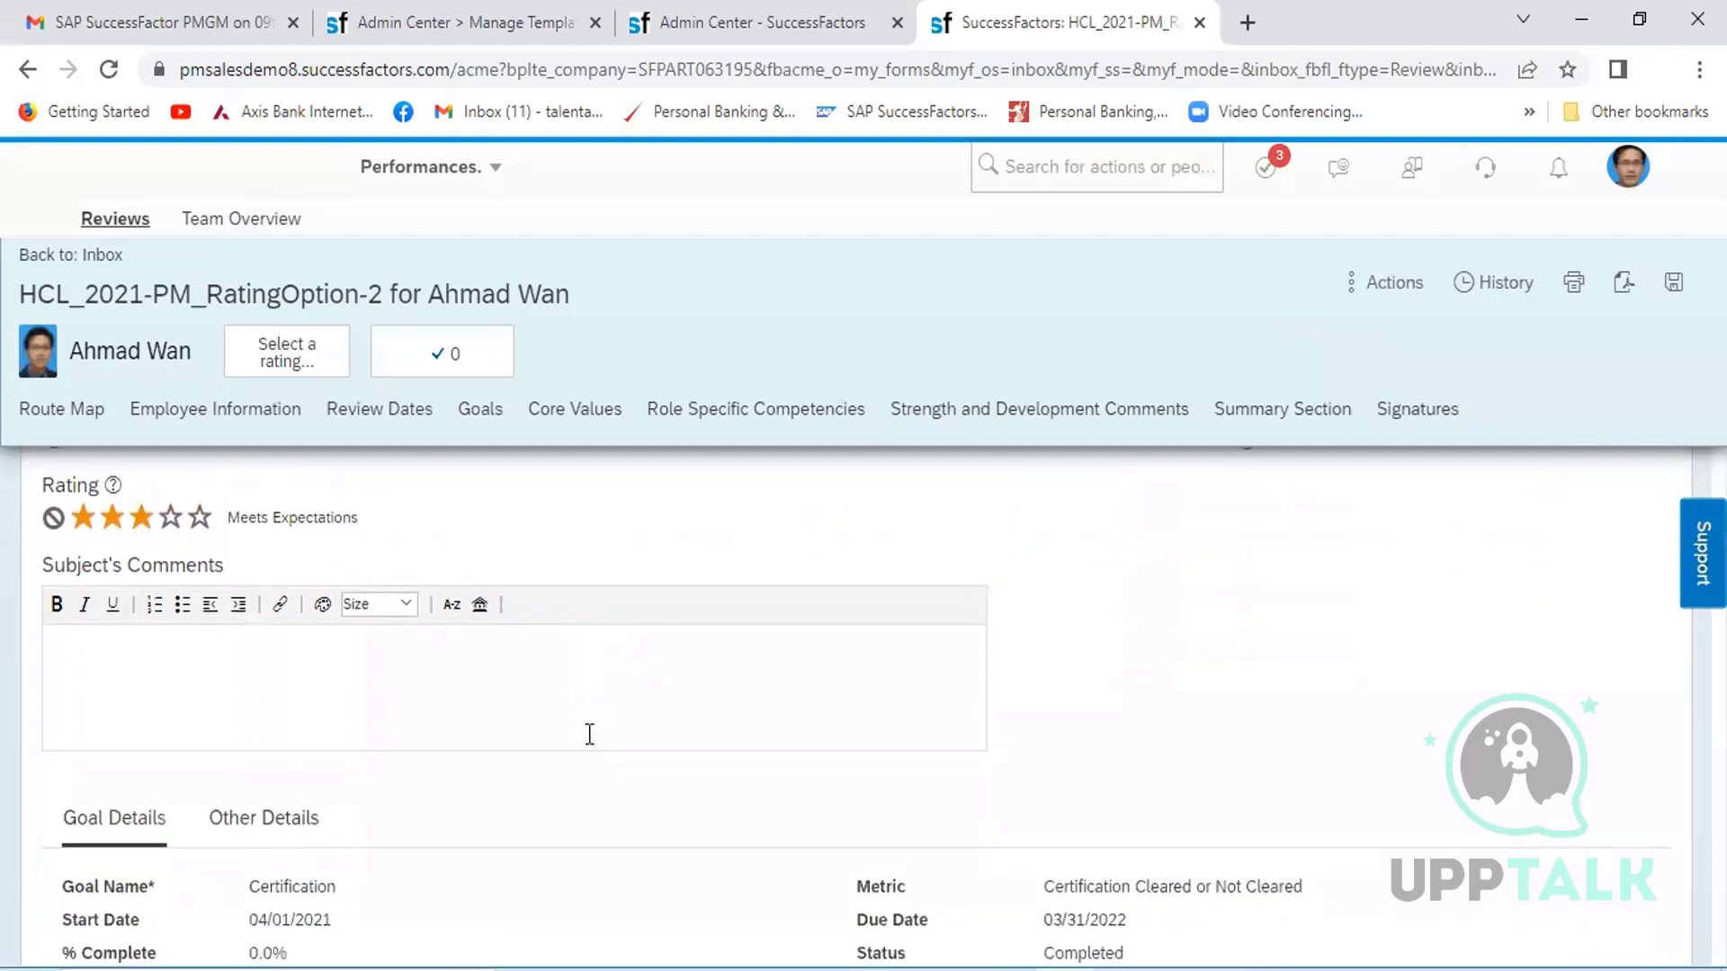
{"action": "scroll", "coordinate": [591, 743], "scroll_direction": "down", "scroll_amount": 3}
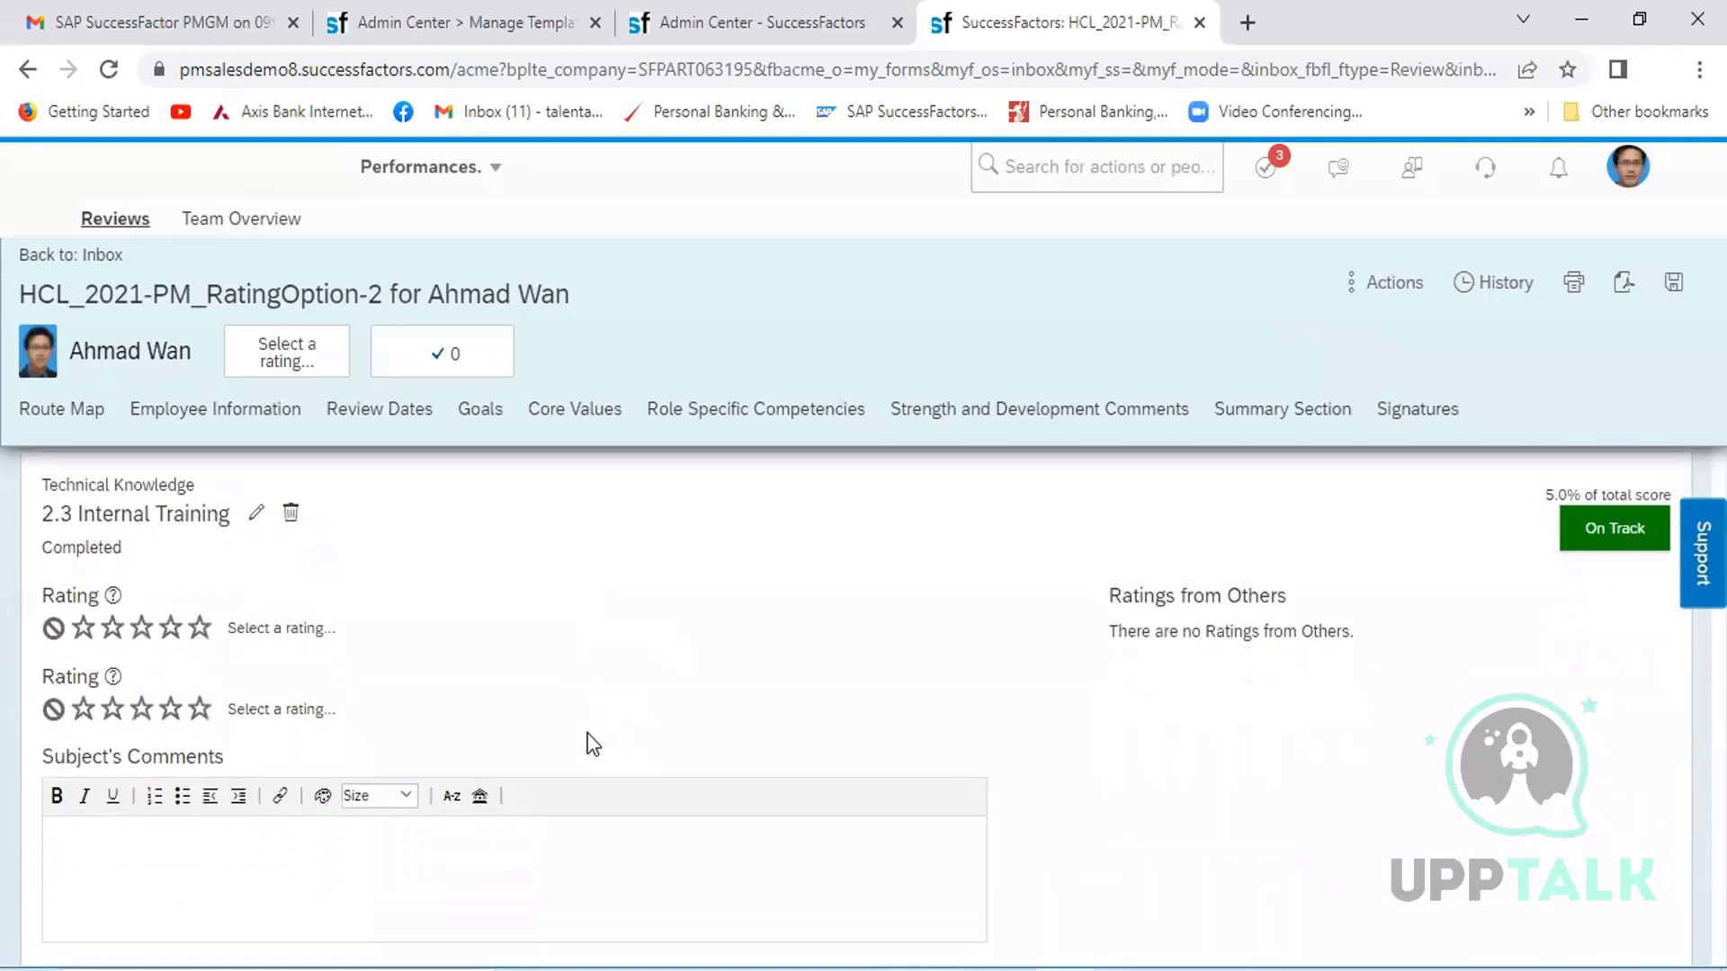
{"action": "left_click", "coordinate": [144, 700]}
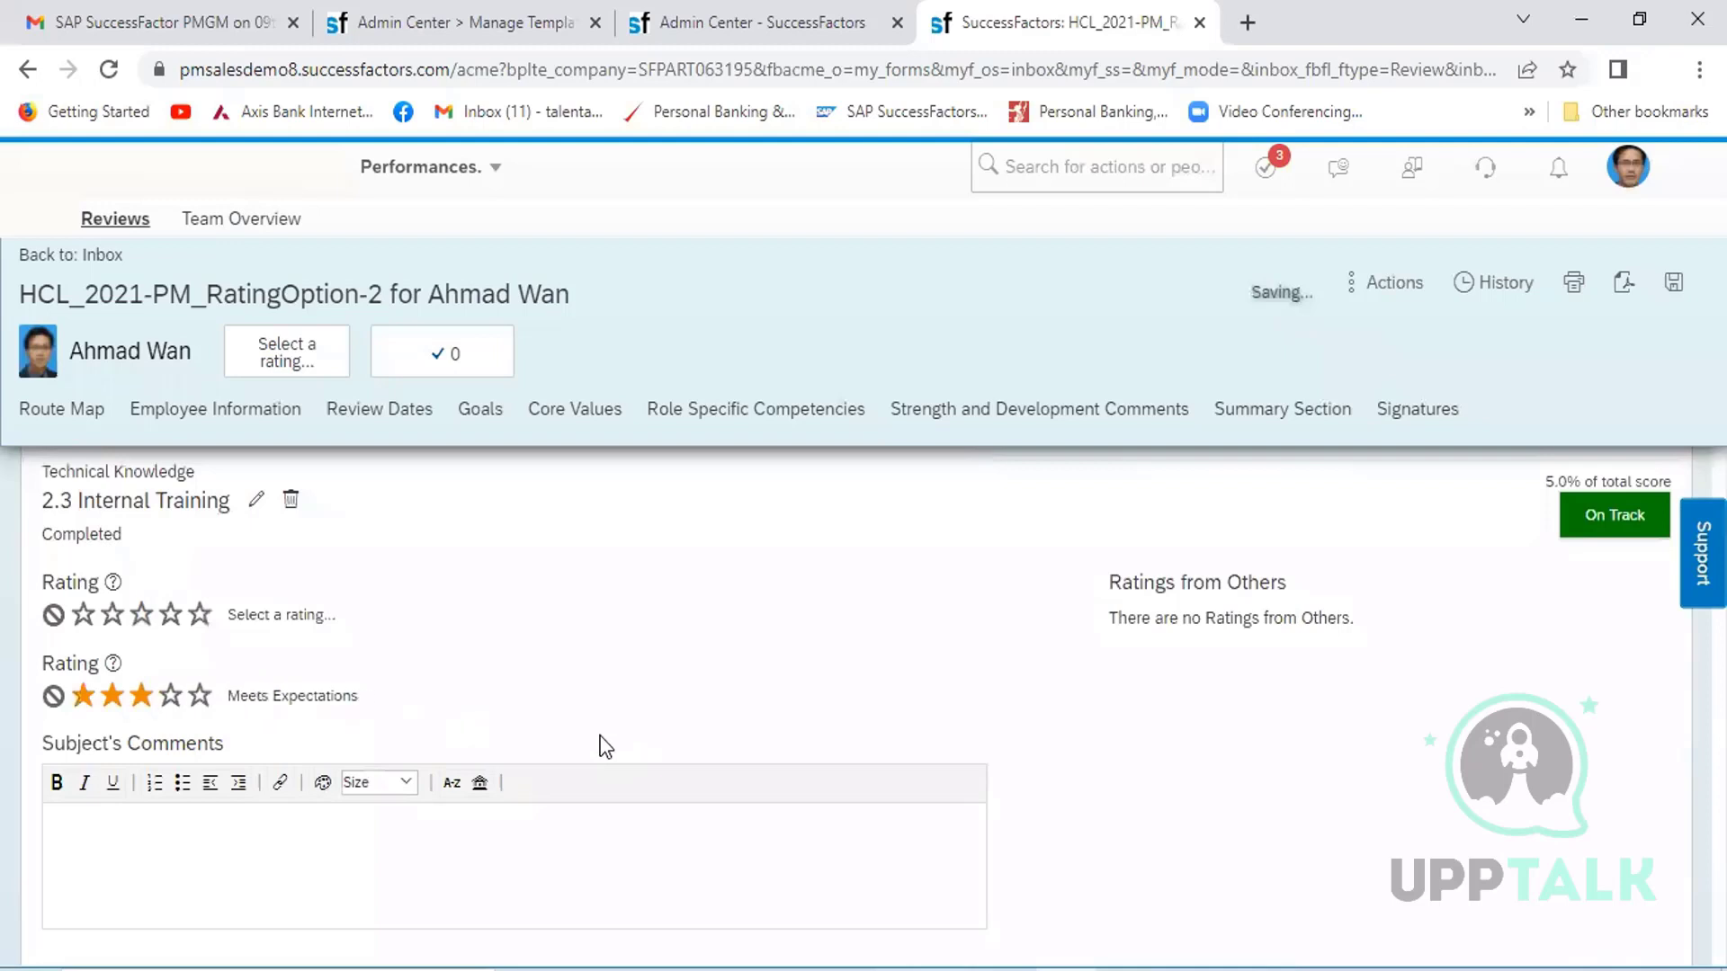
- Rate Performance goals 3.1 (product/item-specific stock and margin) and 3.2 Resolving Issue as Meets Expectations in the second Rating row
{"action": "scroll", "coordinate": [619, 752], "scroll_direction": "down", "scroll_amount": 6}
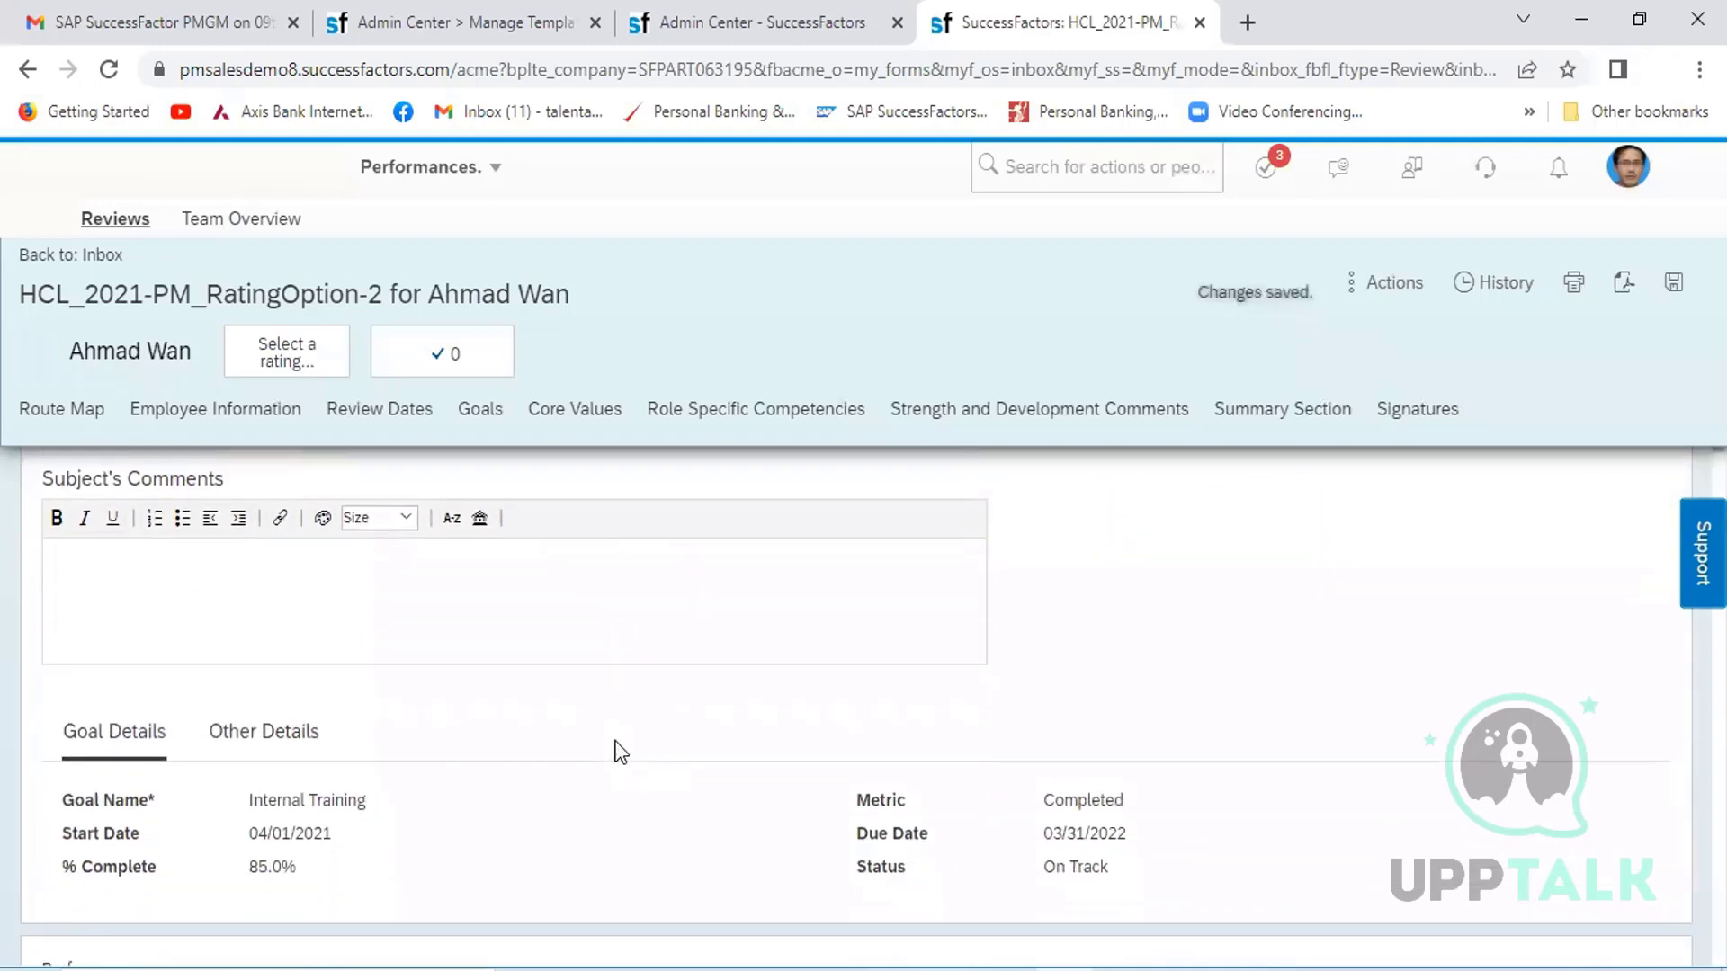
{"action": "scroll", "coordinate": [620, 751], "scroll_direction": "down", "scroll_amount": 1}
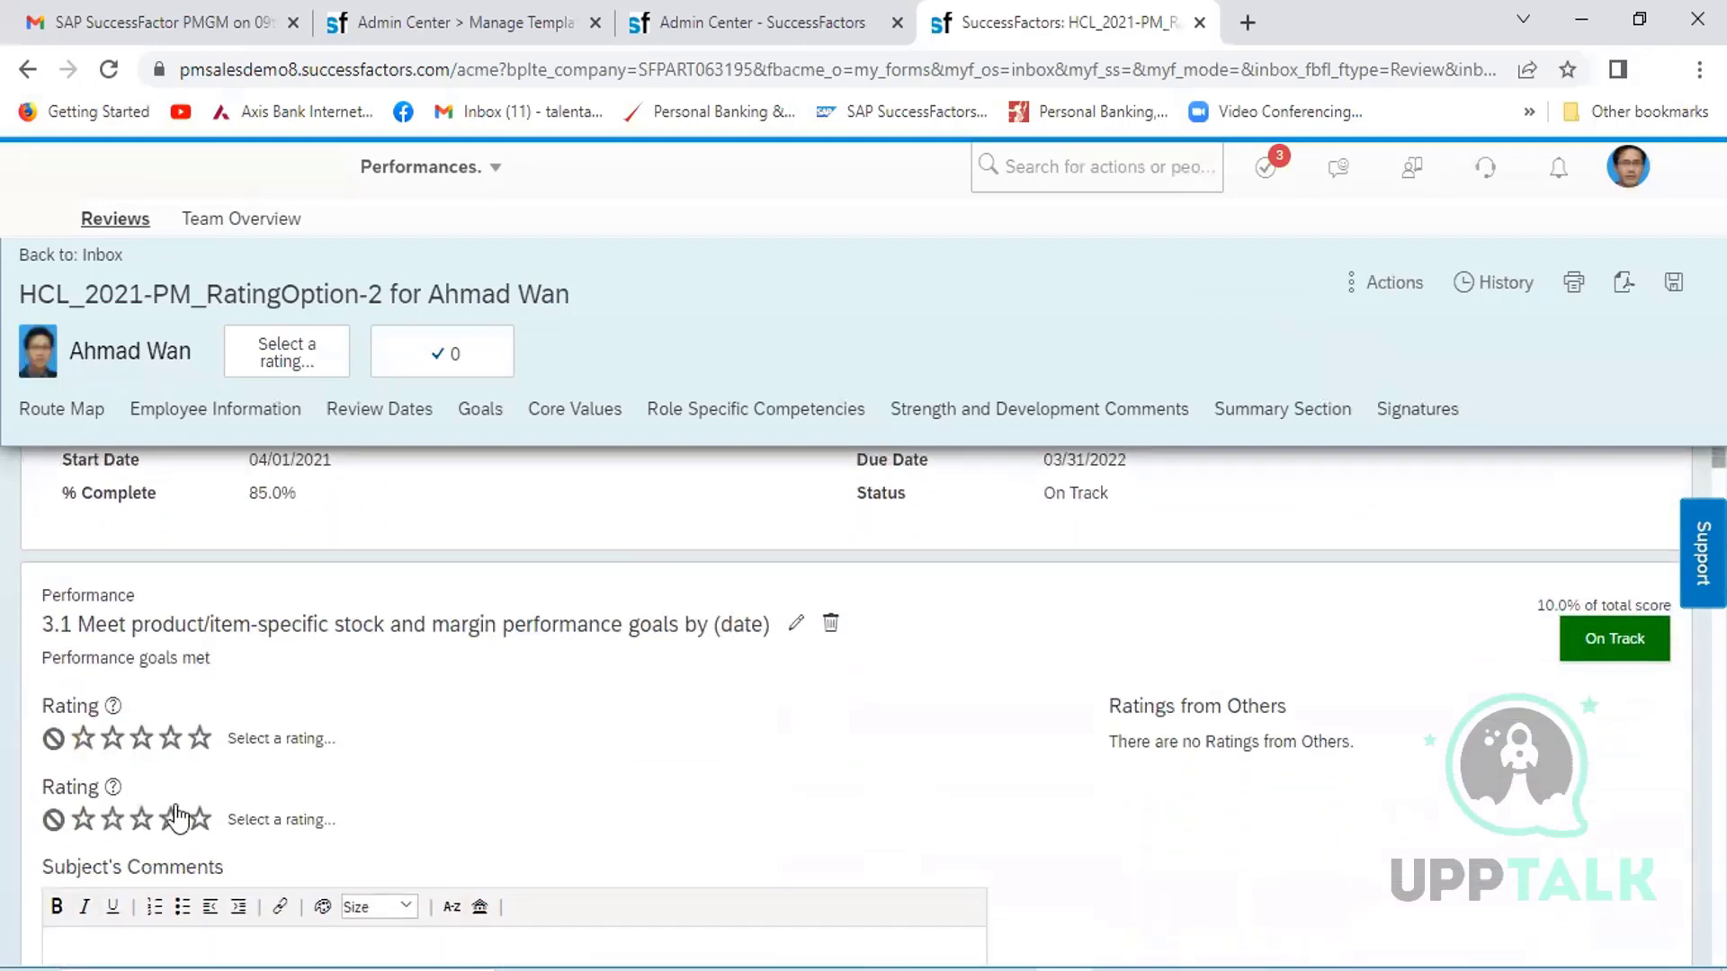
{"action": "left_click", "coordinate": [141, 820]}
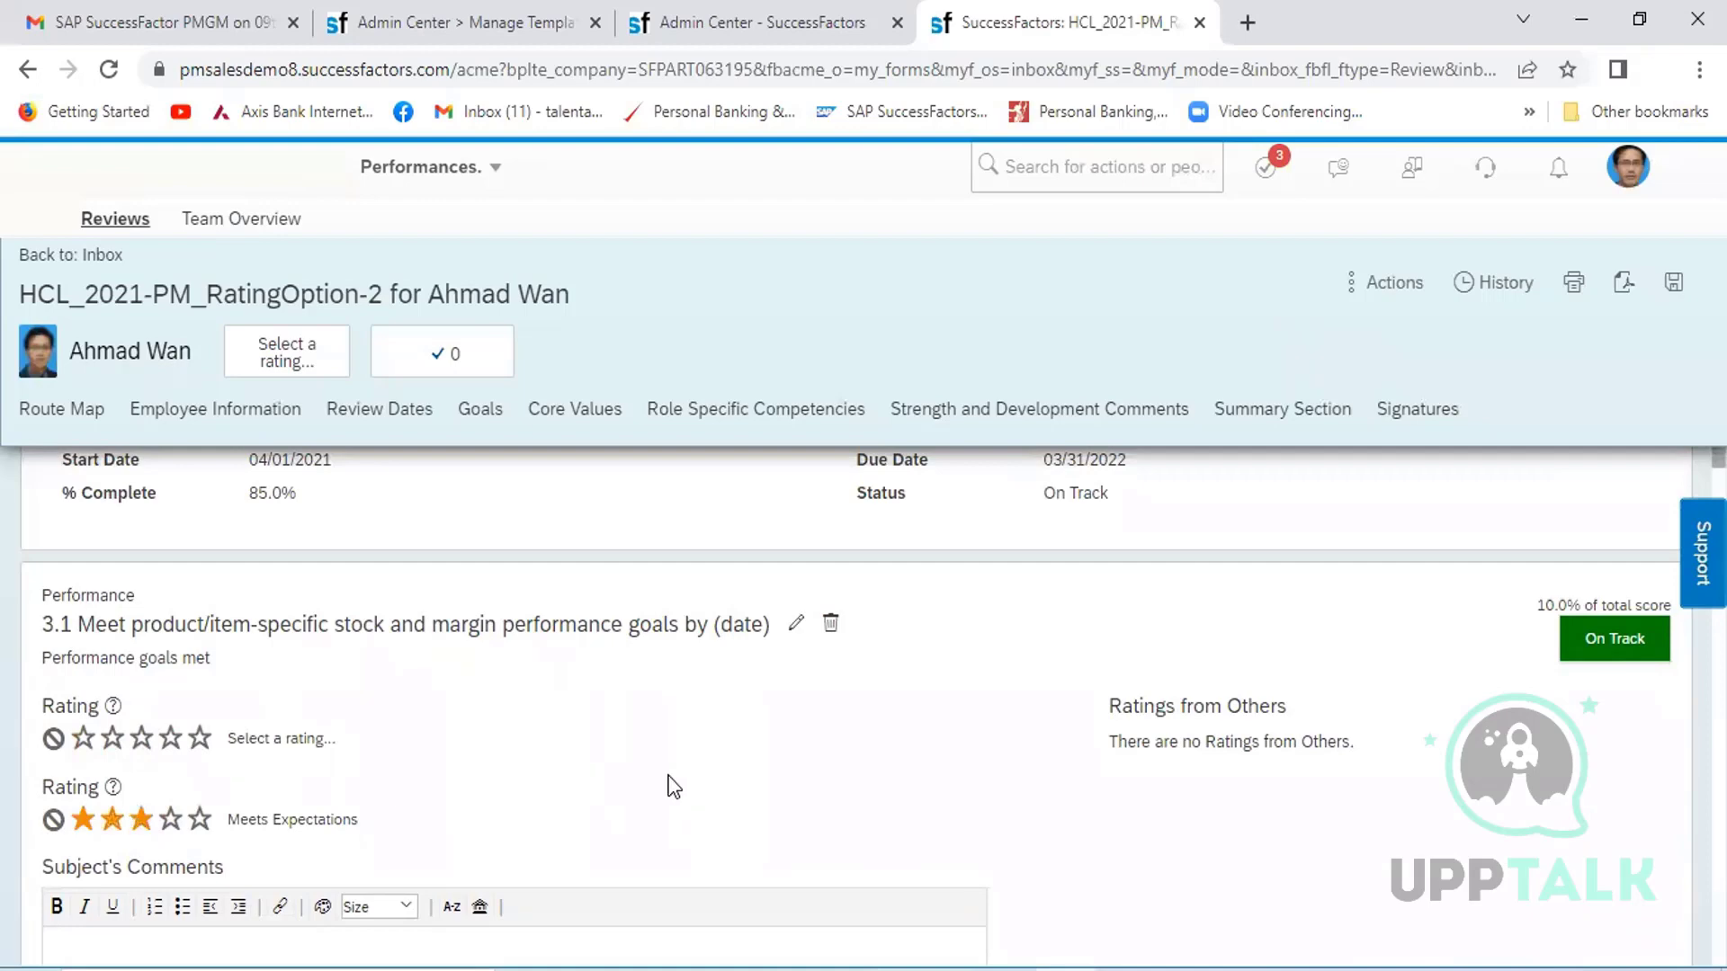
{"action": "scroll", "coordinate": [673, 787], "scroll_direction": "down", "scroll_amount": 8}
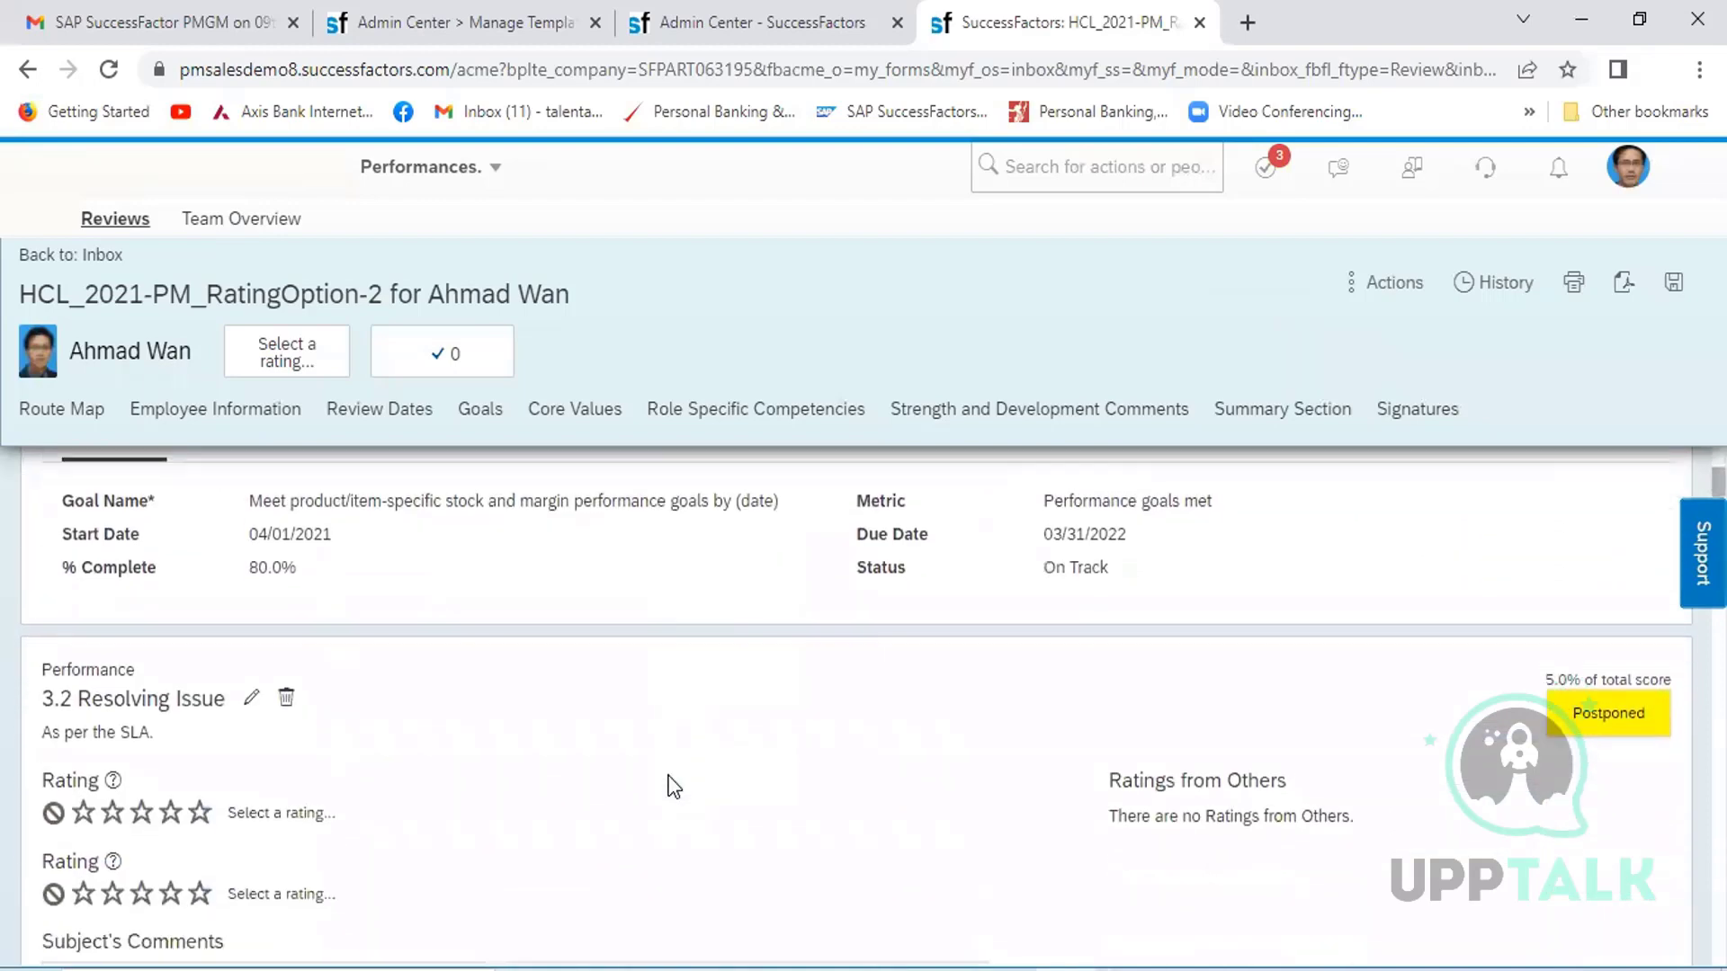
{"action": "scroll", "coordinate": [673, 787], "scroll_direction": "down", "scroll_amount": 1}
{"action": "left_click", "coordinate": [141, 782]}
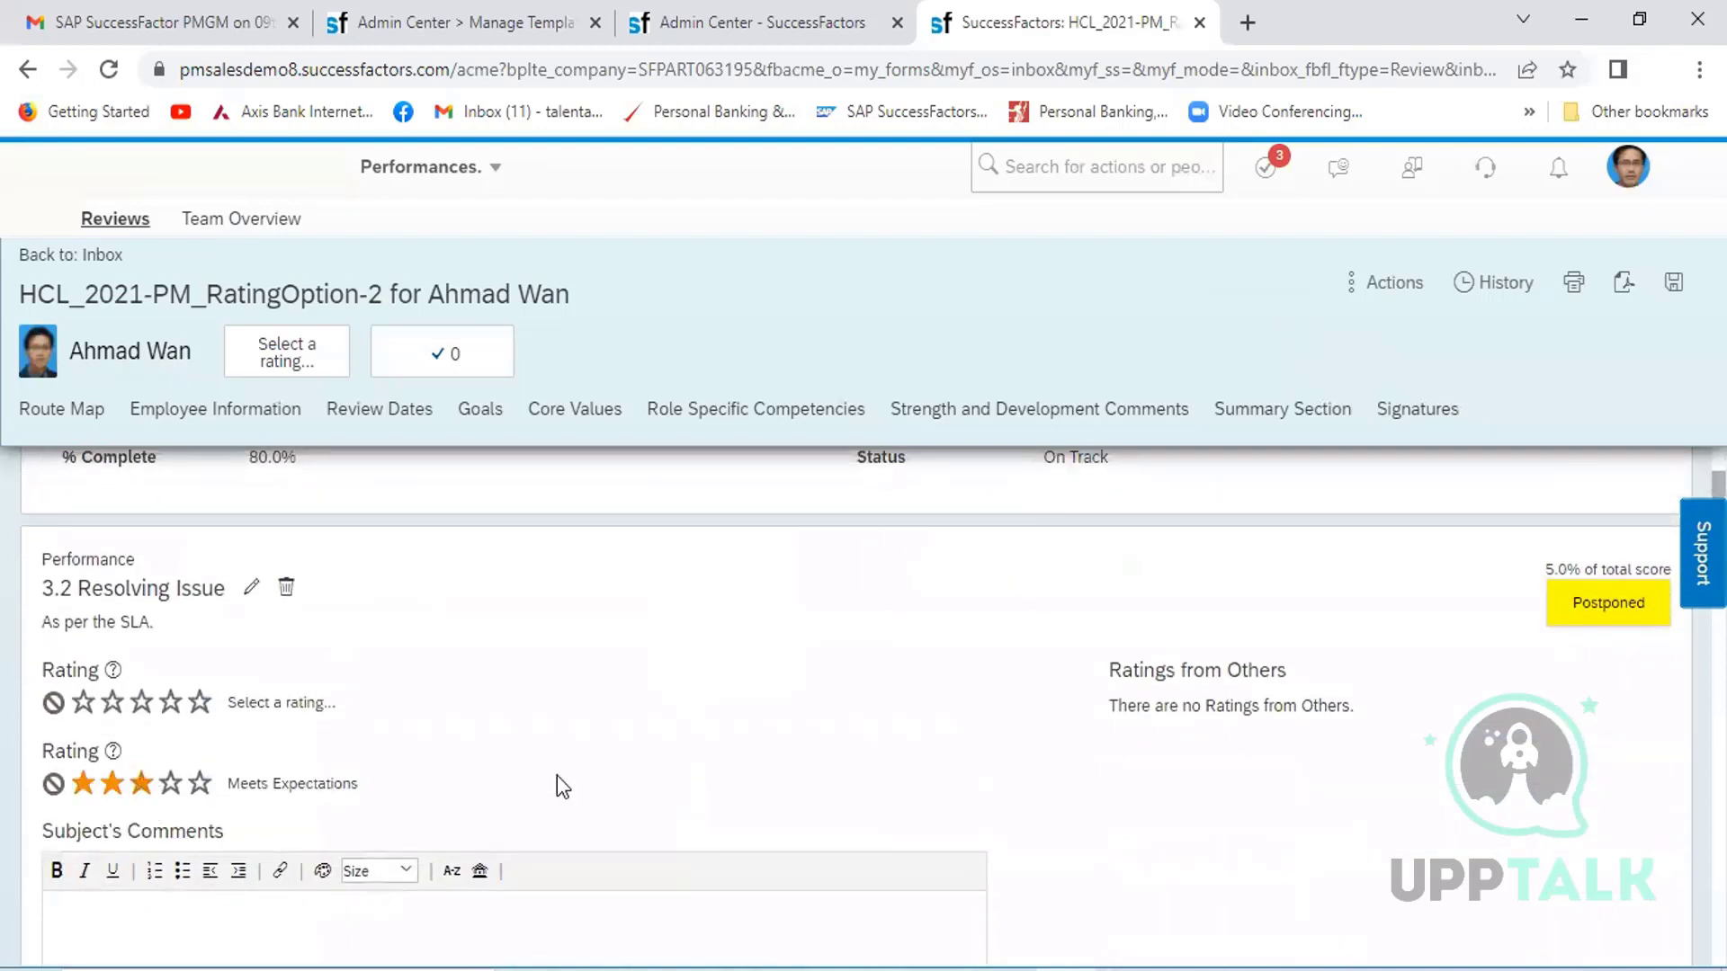
- Rate the core competencies DEMO LIBRARY 1 and Acting Decisively as Exceeds Expectations in the second Rating row
{"action": "scroll", "coordinate": [649, 787], "scroll_direction": "down", "scroll_amount": 6}
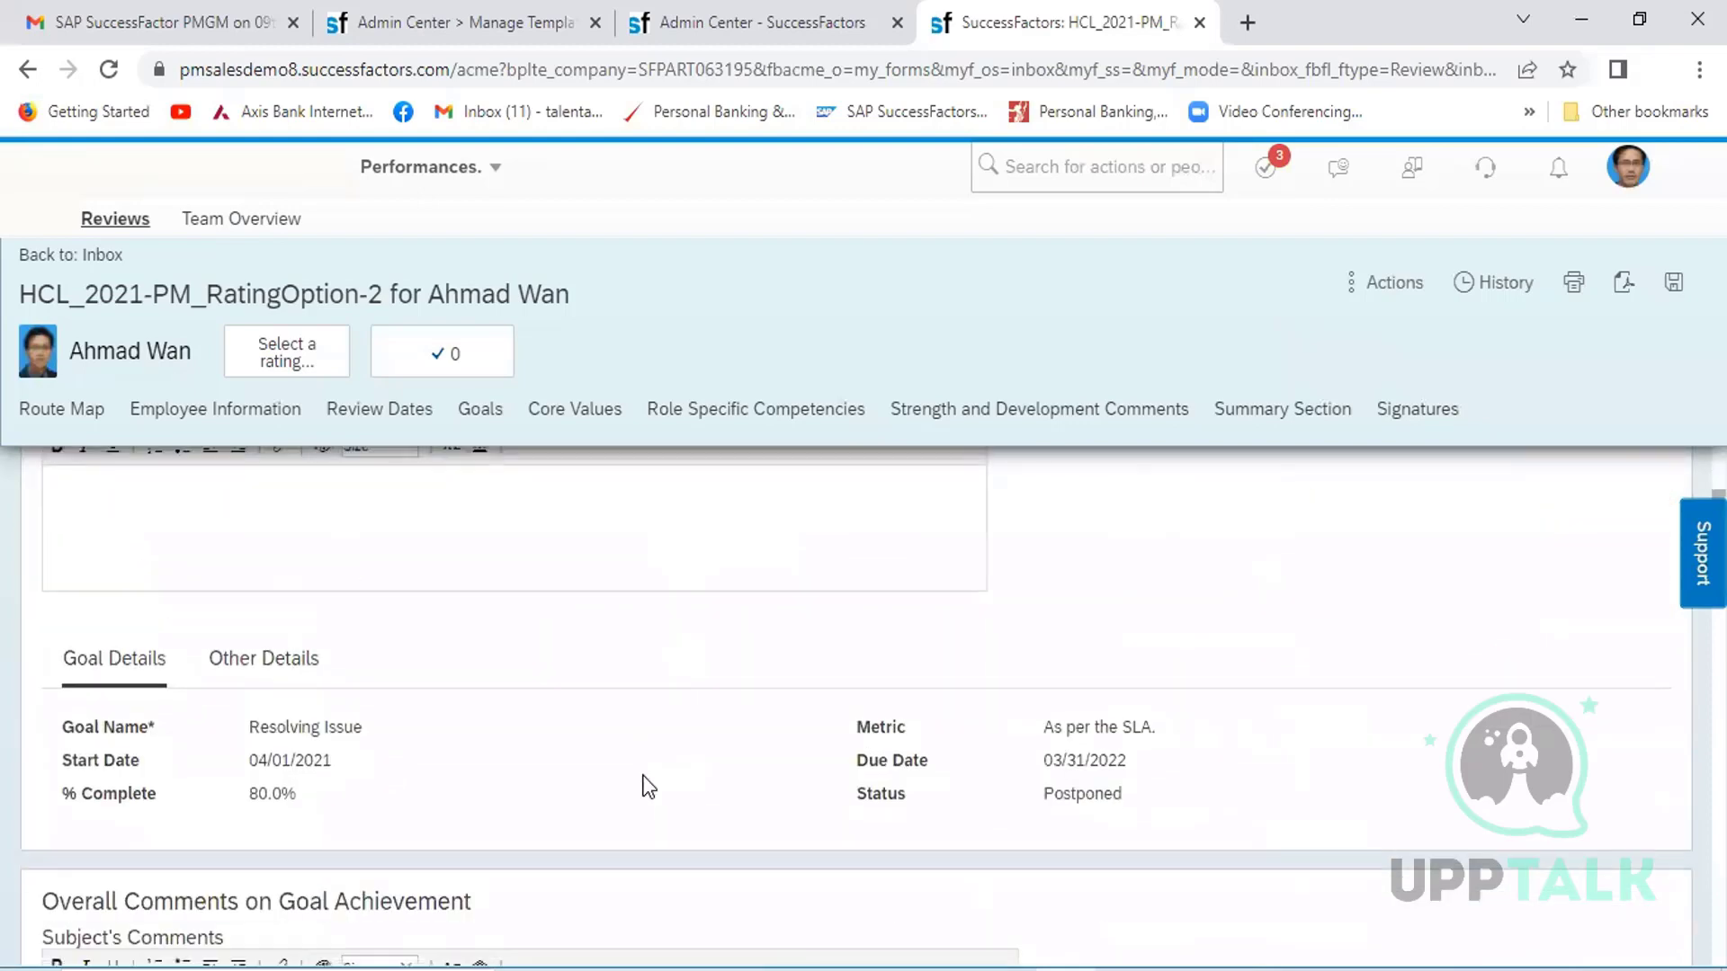
{"action": "scroll", "coordinate": [645, 776], "scroll_direction": "down", "scroll_amount": 4}
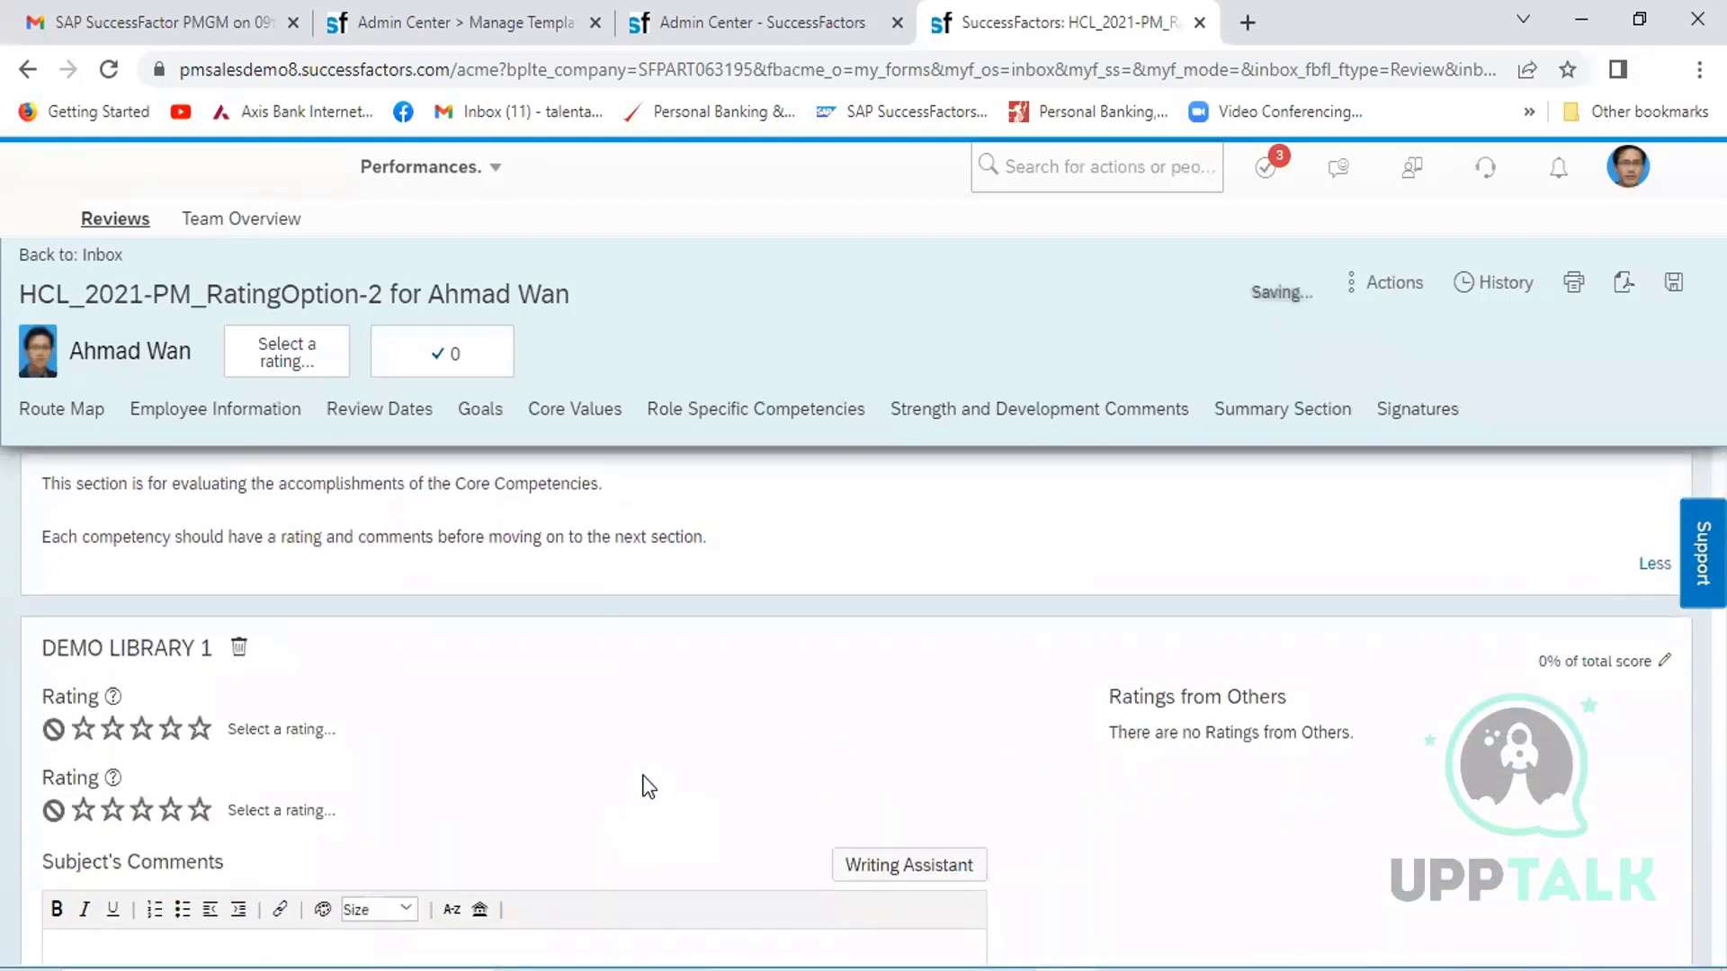
{"action": "left_click", "coordinate": [171, 812]}
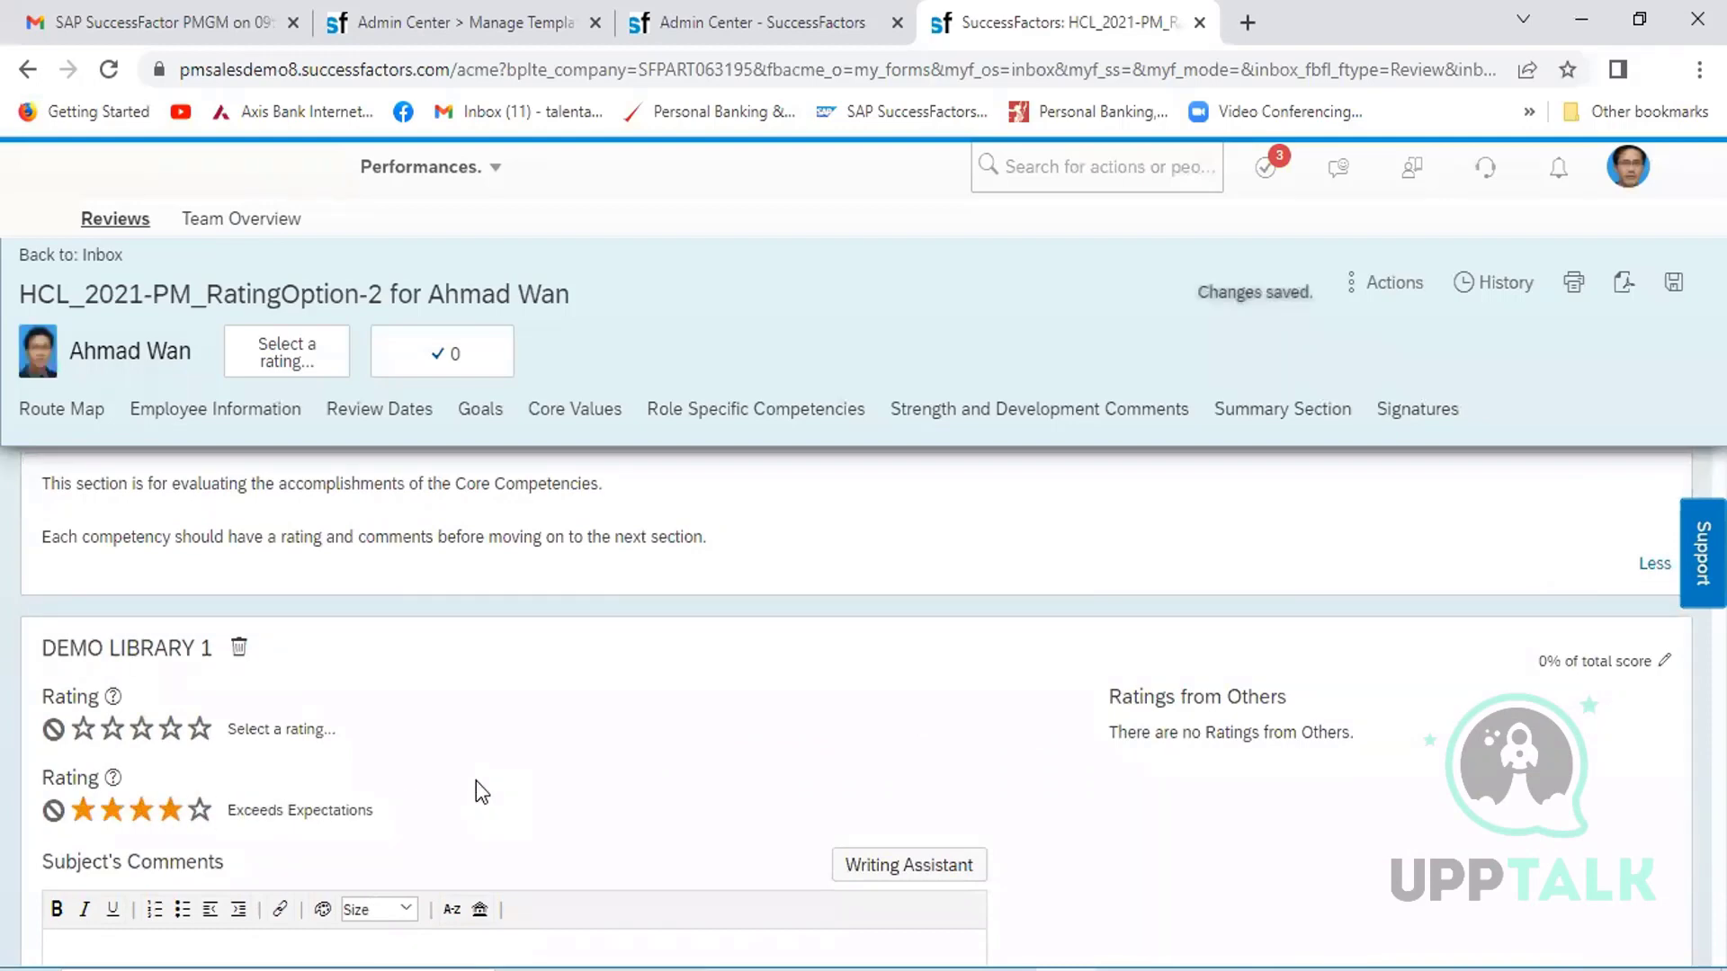
{"action": "scroll", "coordinate": [476, 781], "scroll_direction": "down", "scroll_amount": 1}
{"action": "scroll", "coordinate": [476, 780], "scroll_direction": "down", "scroll_amount": 5}
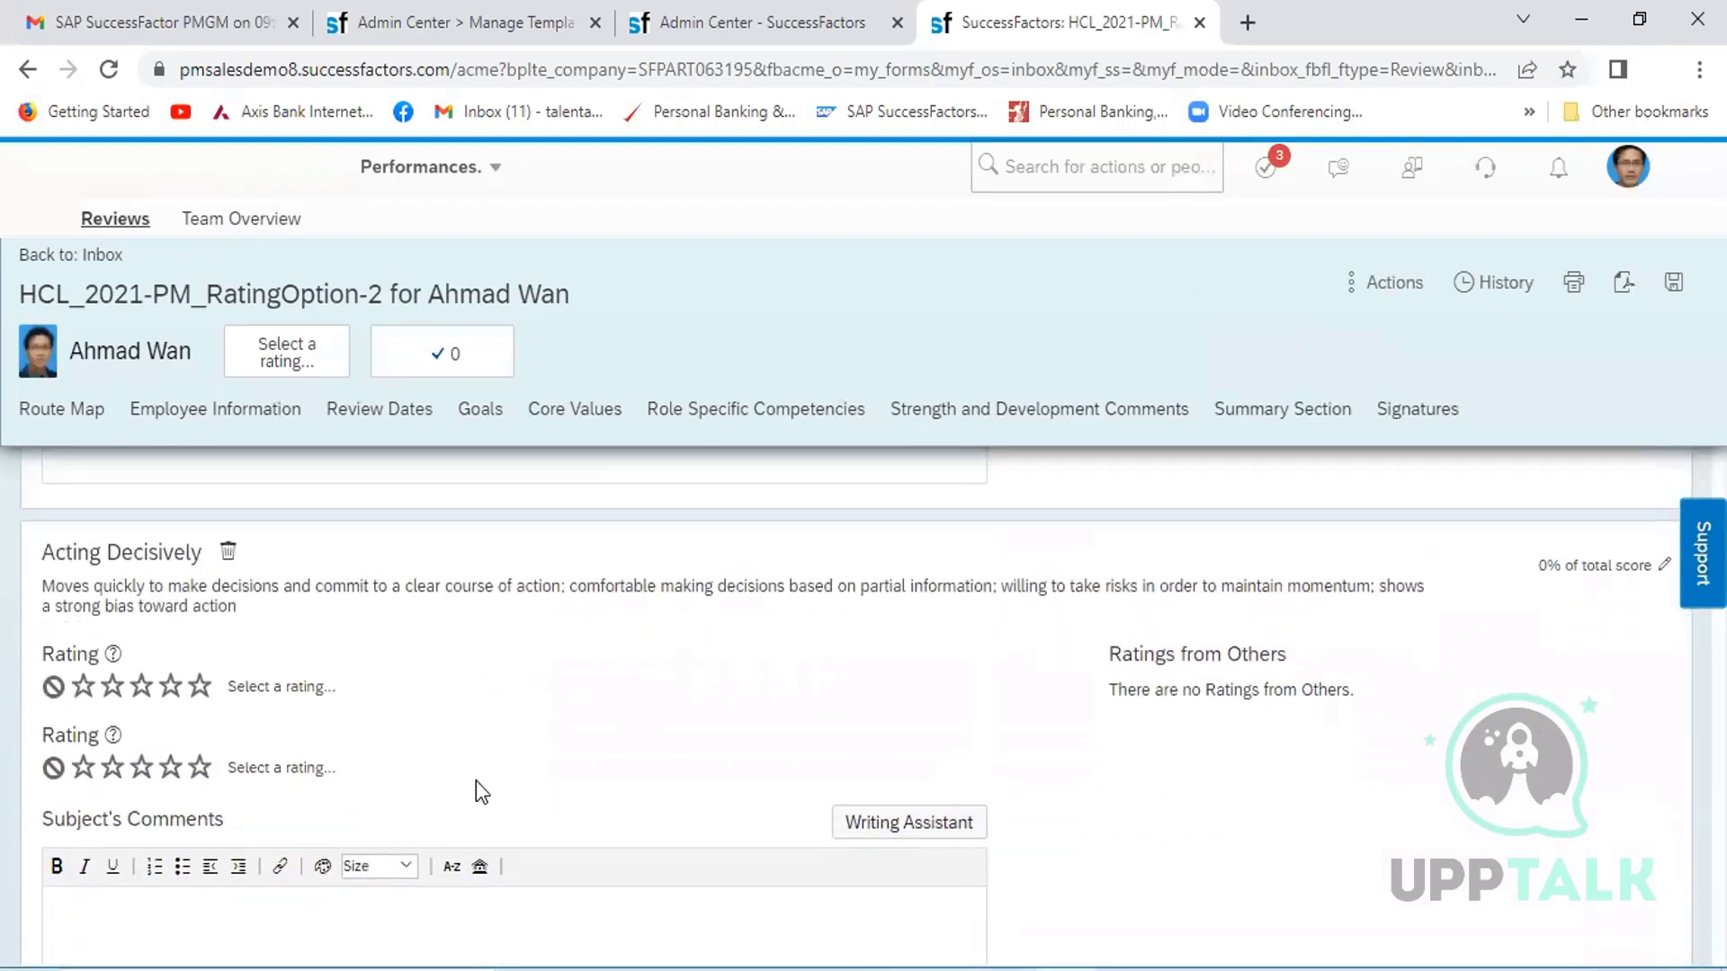
{"action": "left_click", "coordinate": [170, 700]}
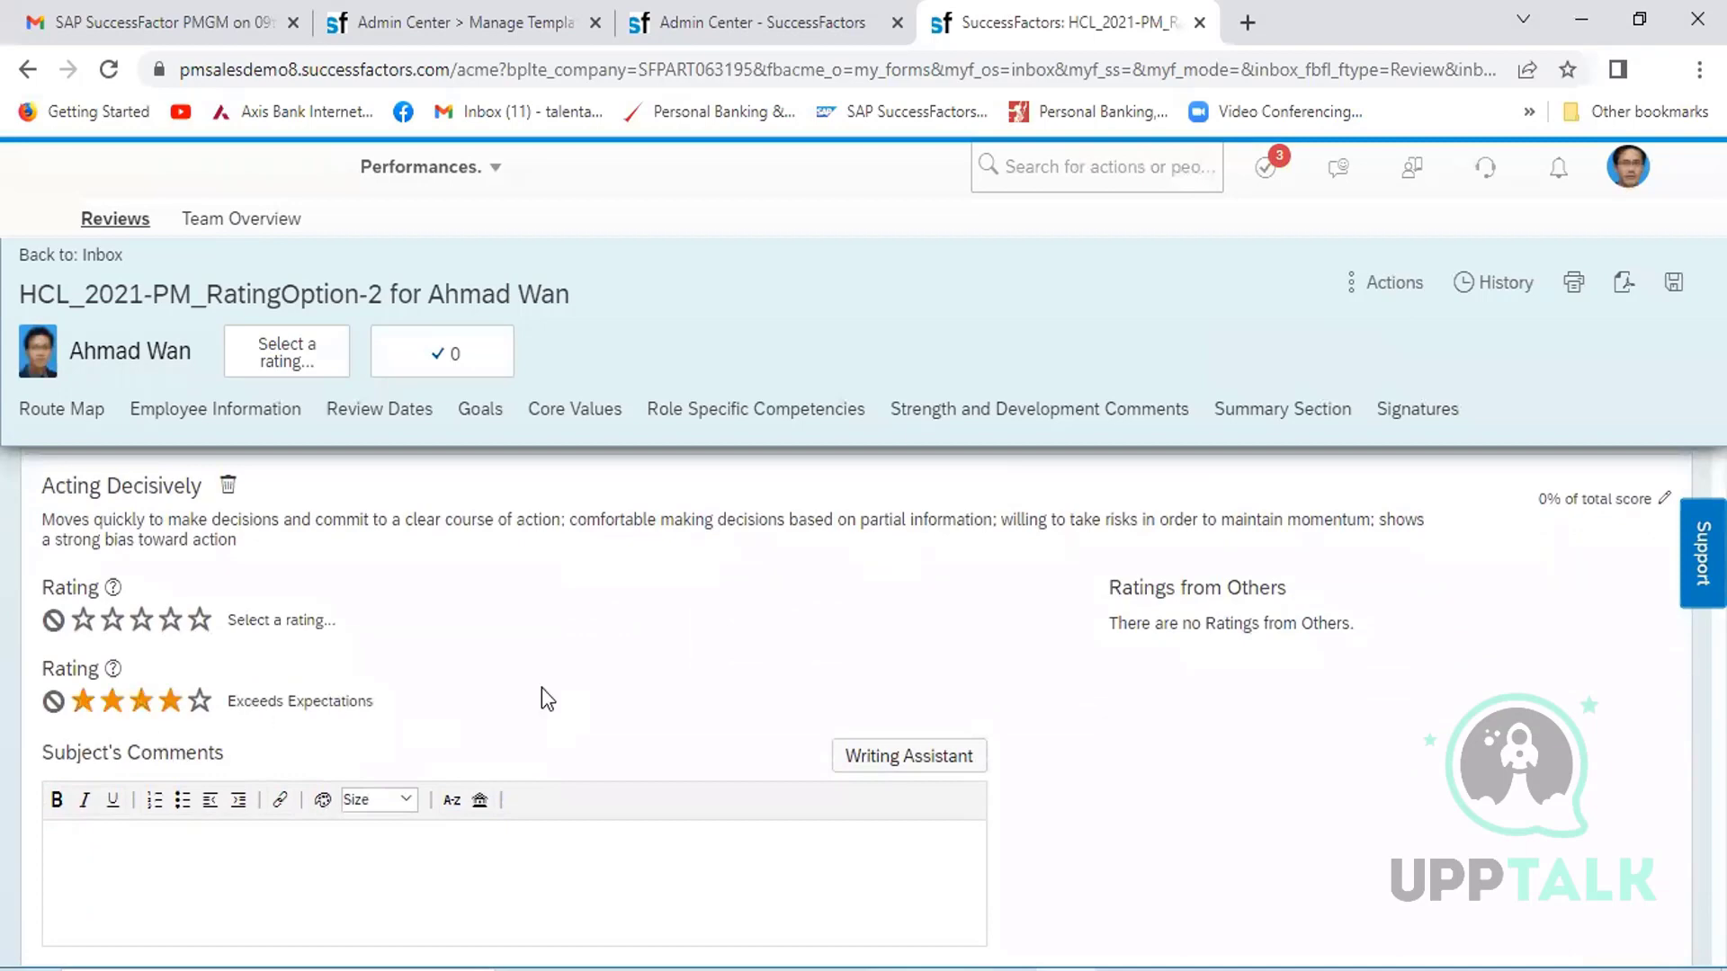
{"action": "scroll", "coordinate": [581, 702], "scroll_direction": "down", "scroll_amount": 5}
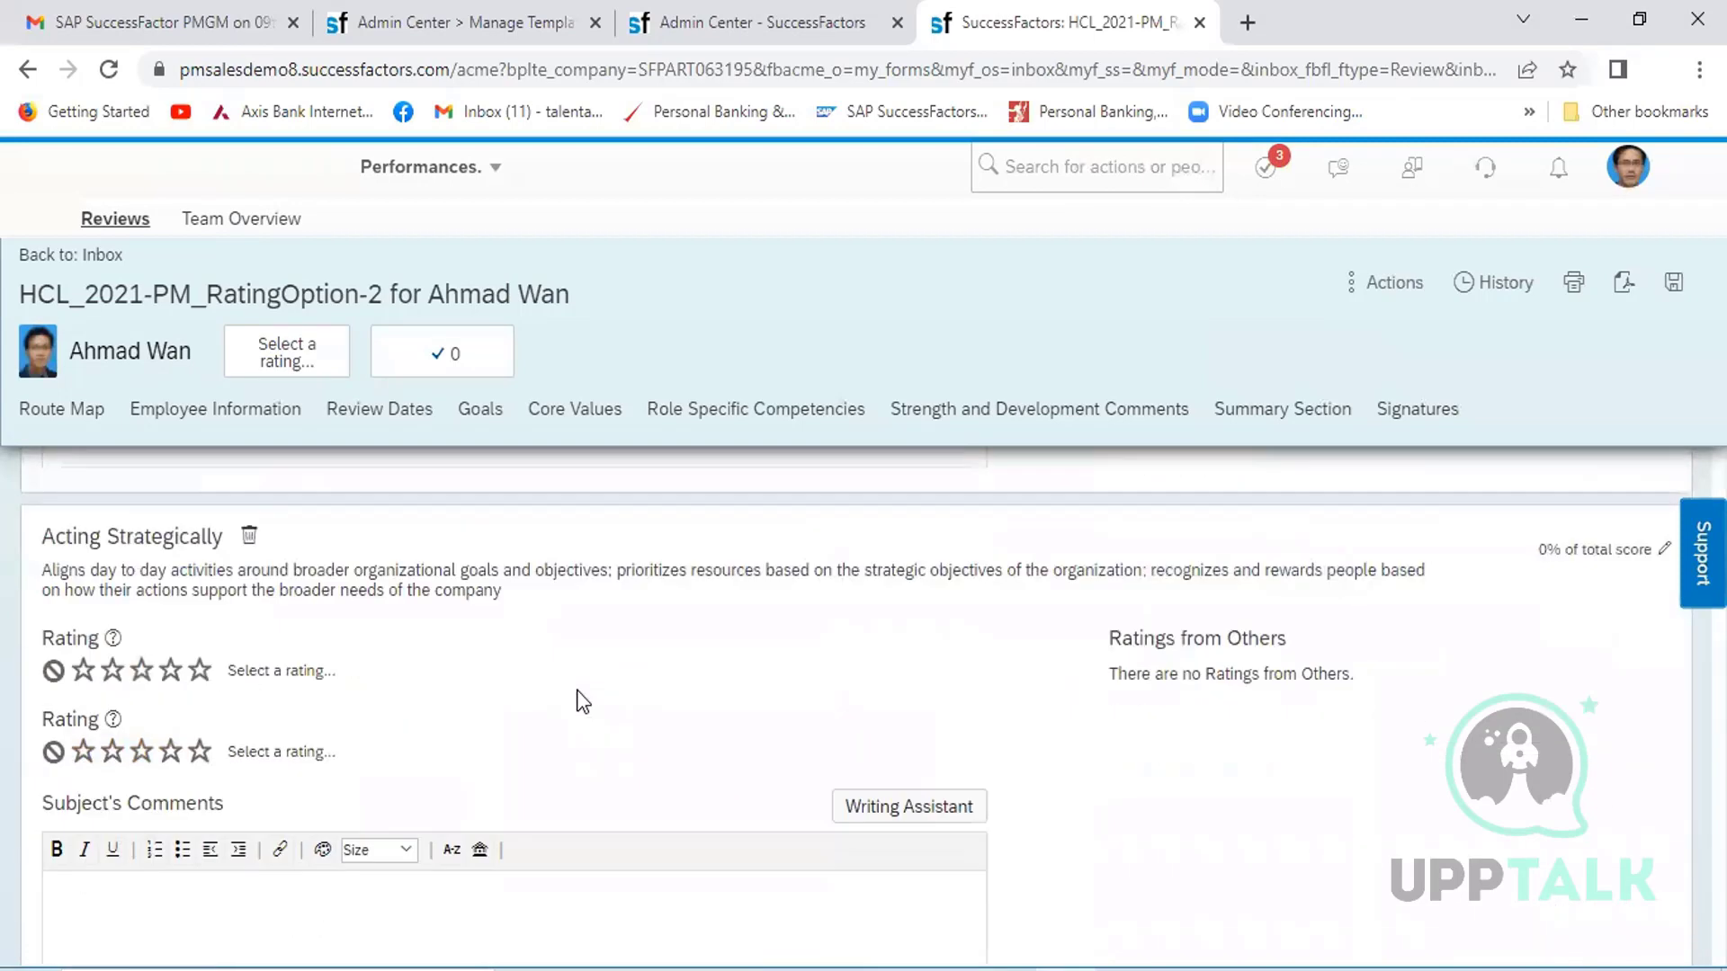
- In the second Rating row, rate Acting Strategically as Meets Expectations and Demo Competency as Exceeds Expectations
{"action": "left_click", "coordinate": [153, 648]}
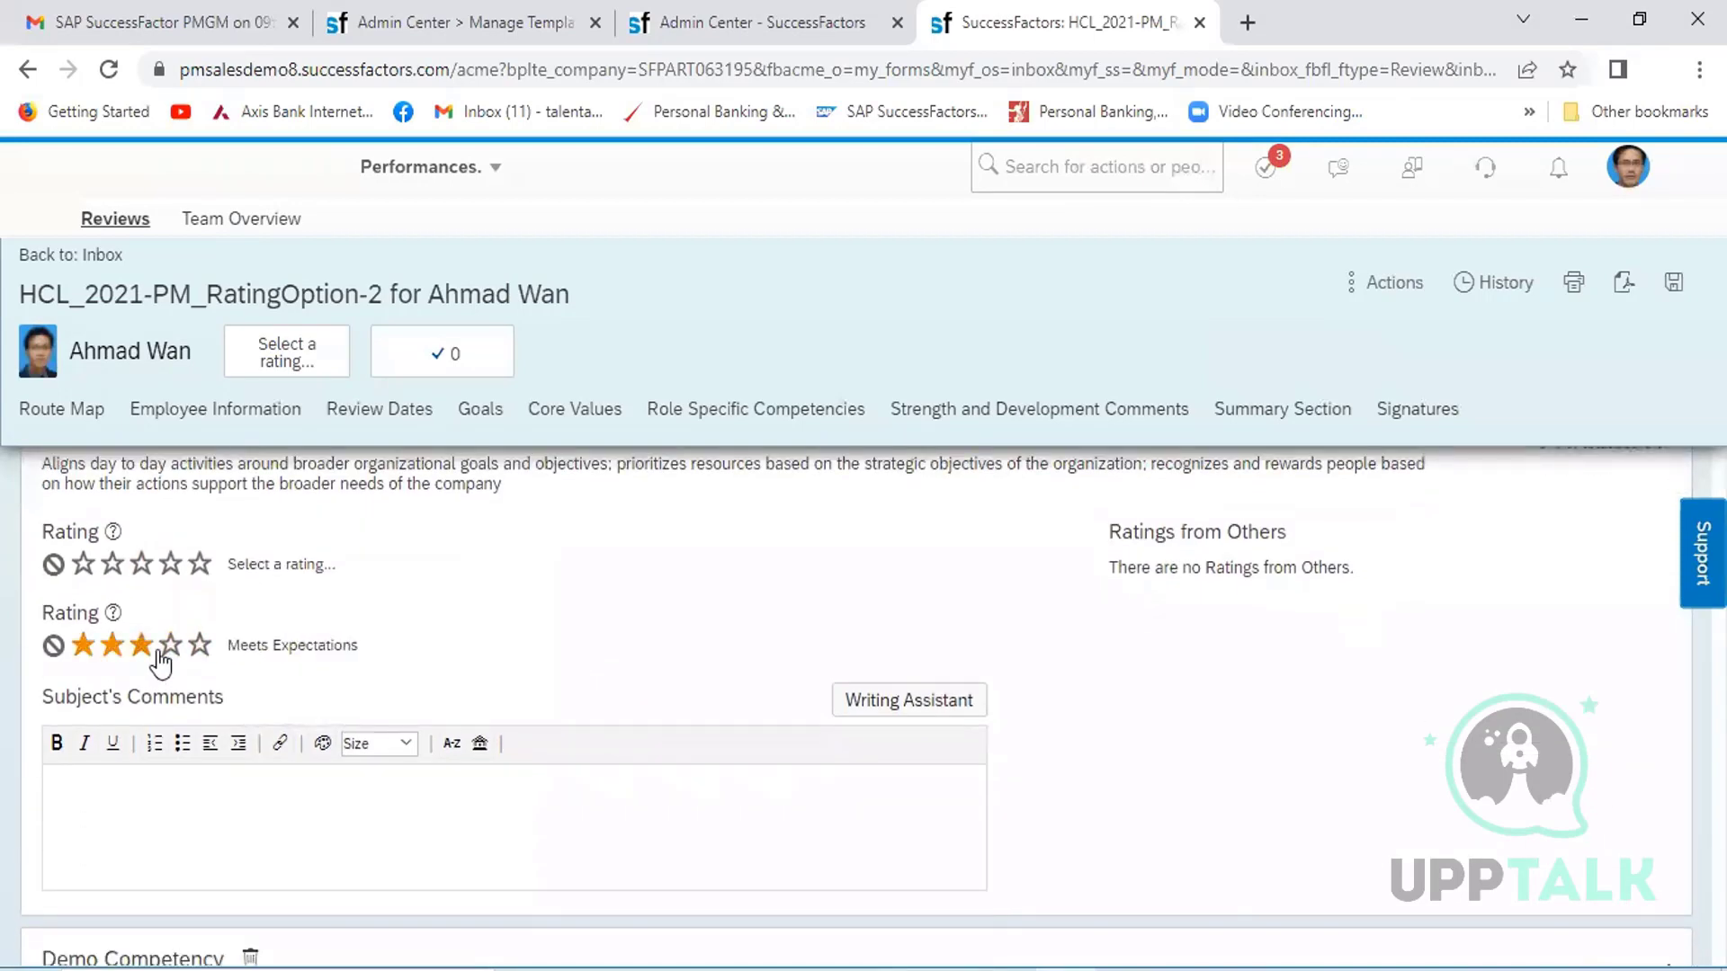
{"action": "left_click", "coordinate": [166, 654]}
{"action": "scroll", "coordinate": [502, 666], "scroll_direction": "down", "scroll_amount": 5}
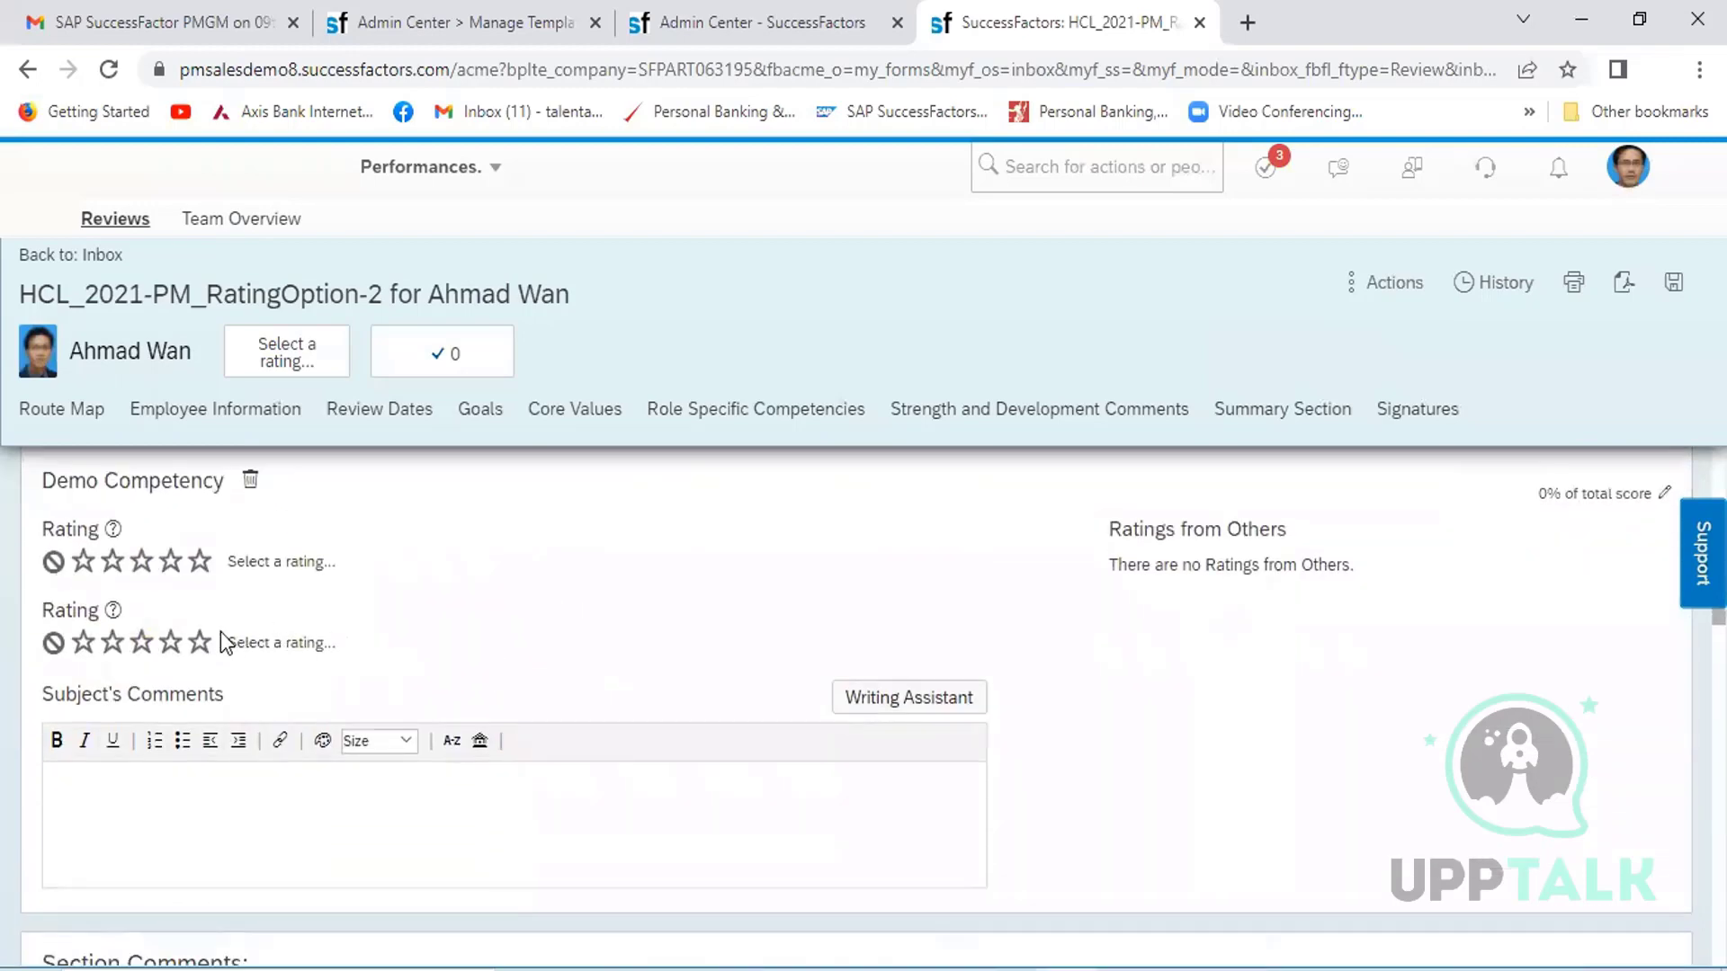
{"action": "left_click", "coordinate": [170, 642]}
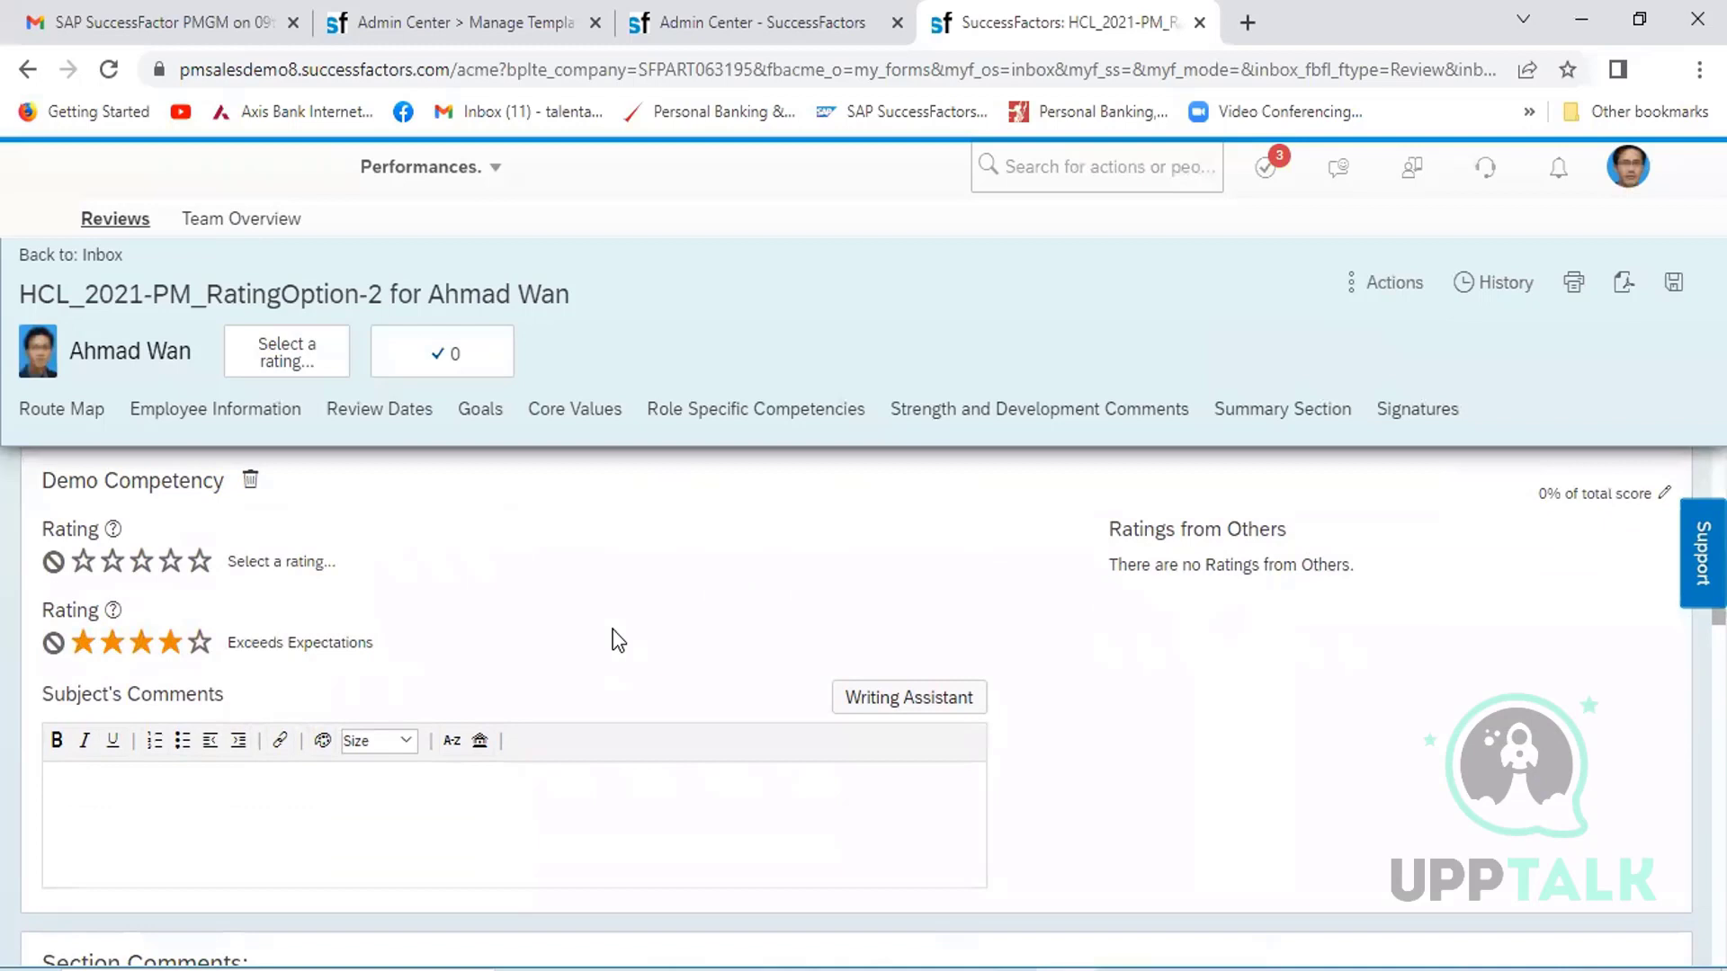
- Rate Acting as a Champion for Change as Exceeds Expectations and Controlling Costs as Meets Expectations in the second Rating row
{"action": "scroll", "coordinate": [613, 630], "scroll_direction": "down", "scroll_amount": 5}
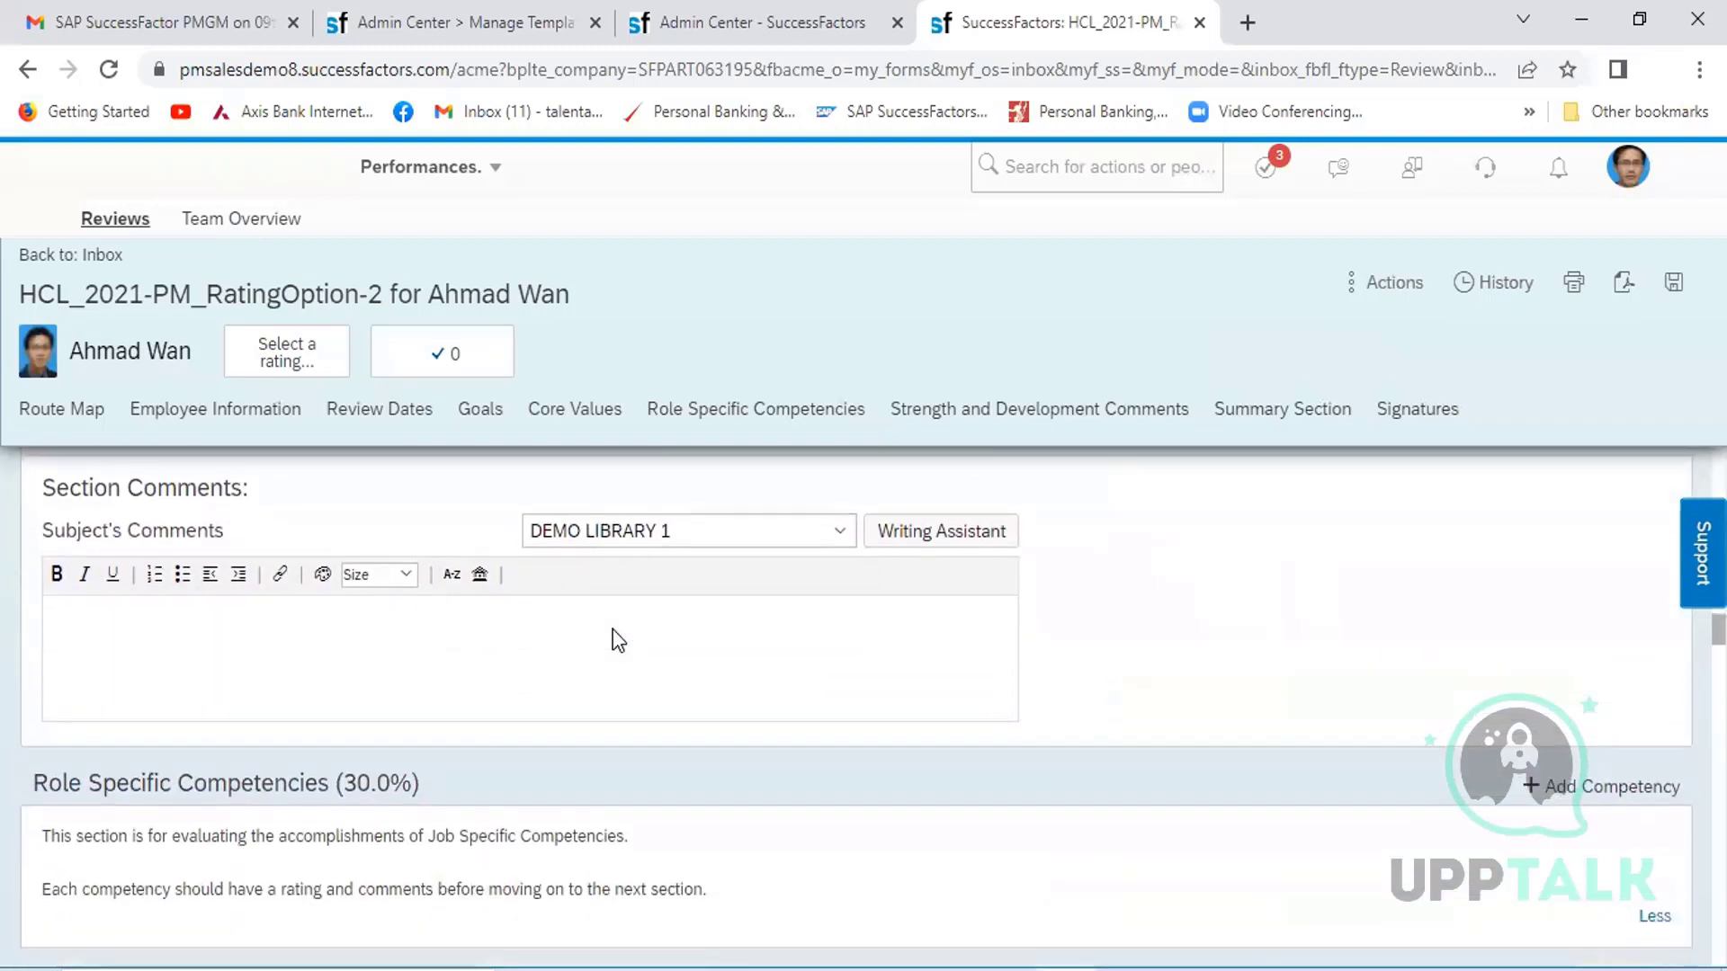
{"action": "scroll", "coordinate": [613, 630], "scroll_direction": "down", "scroll_amount": 4}
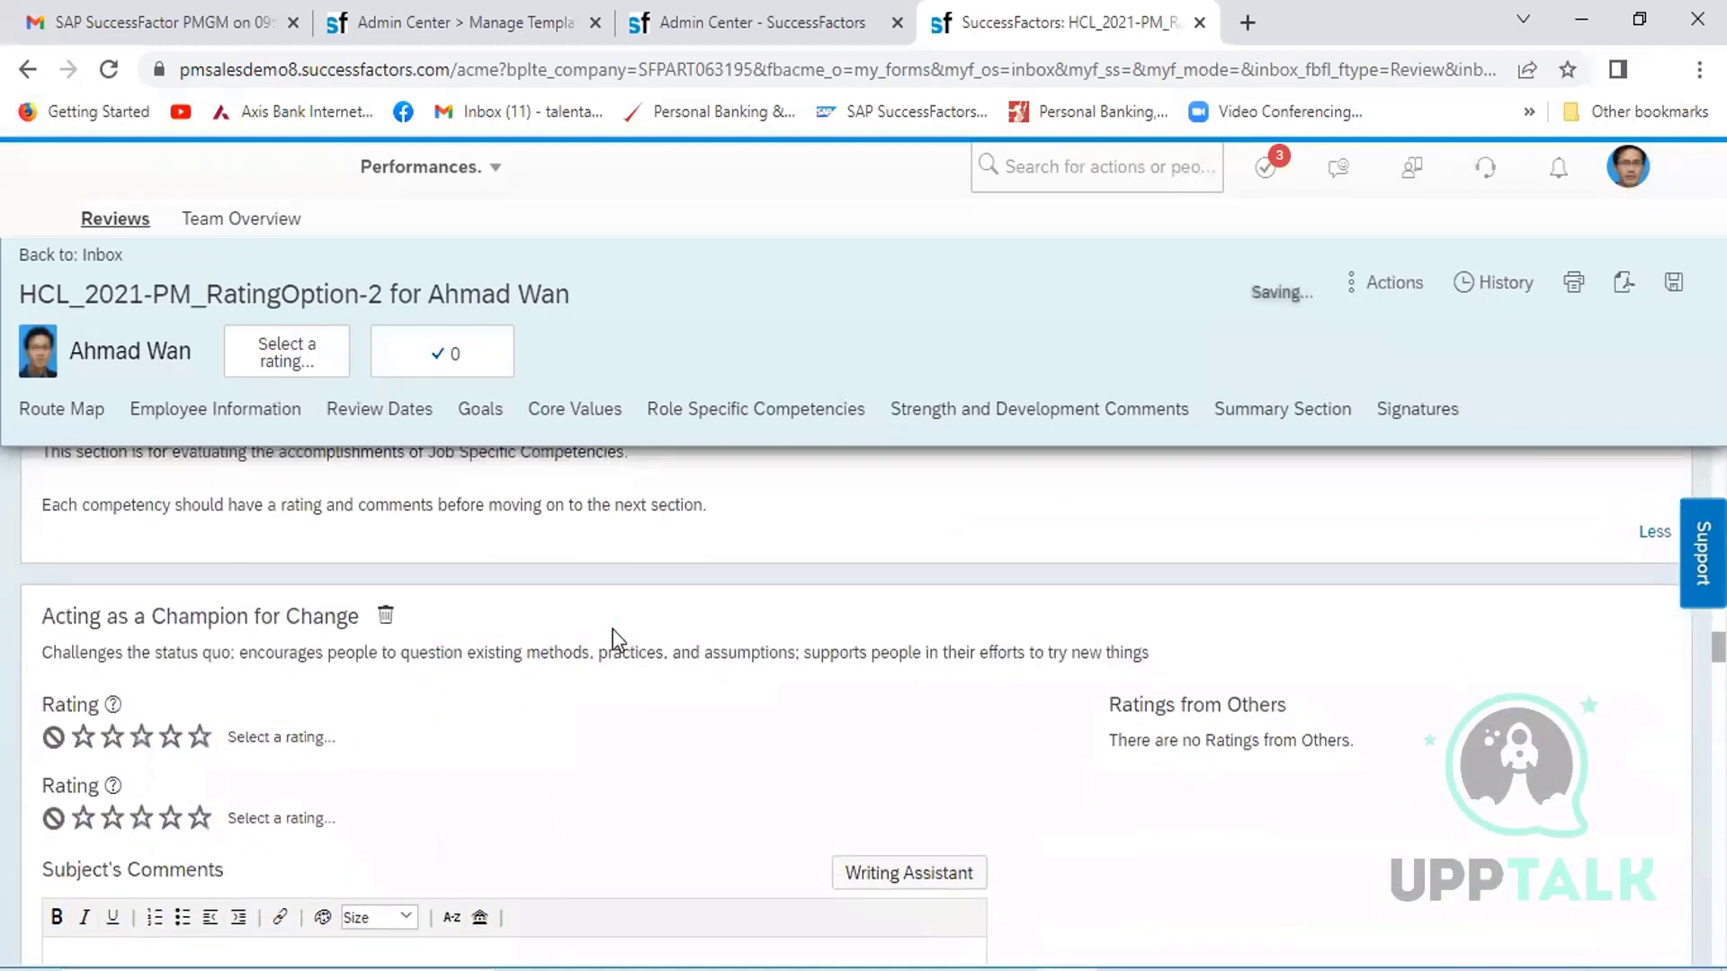
{"action": "scroll", "coordinate": [613, 629], "scroll_direction": "down", "scroll_amount": 1}
{"action": "left_click", "coordinate": [171, 721]}
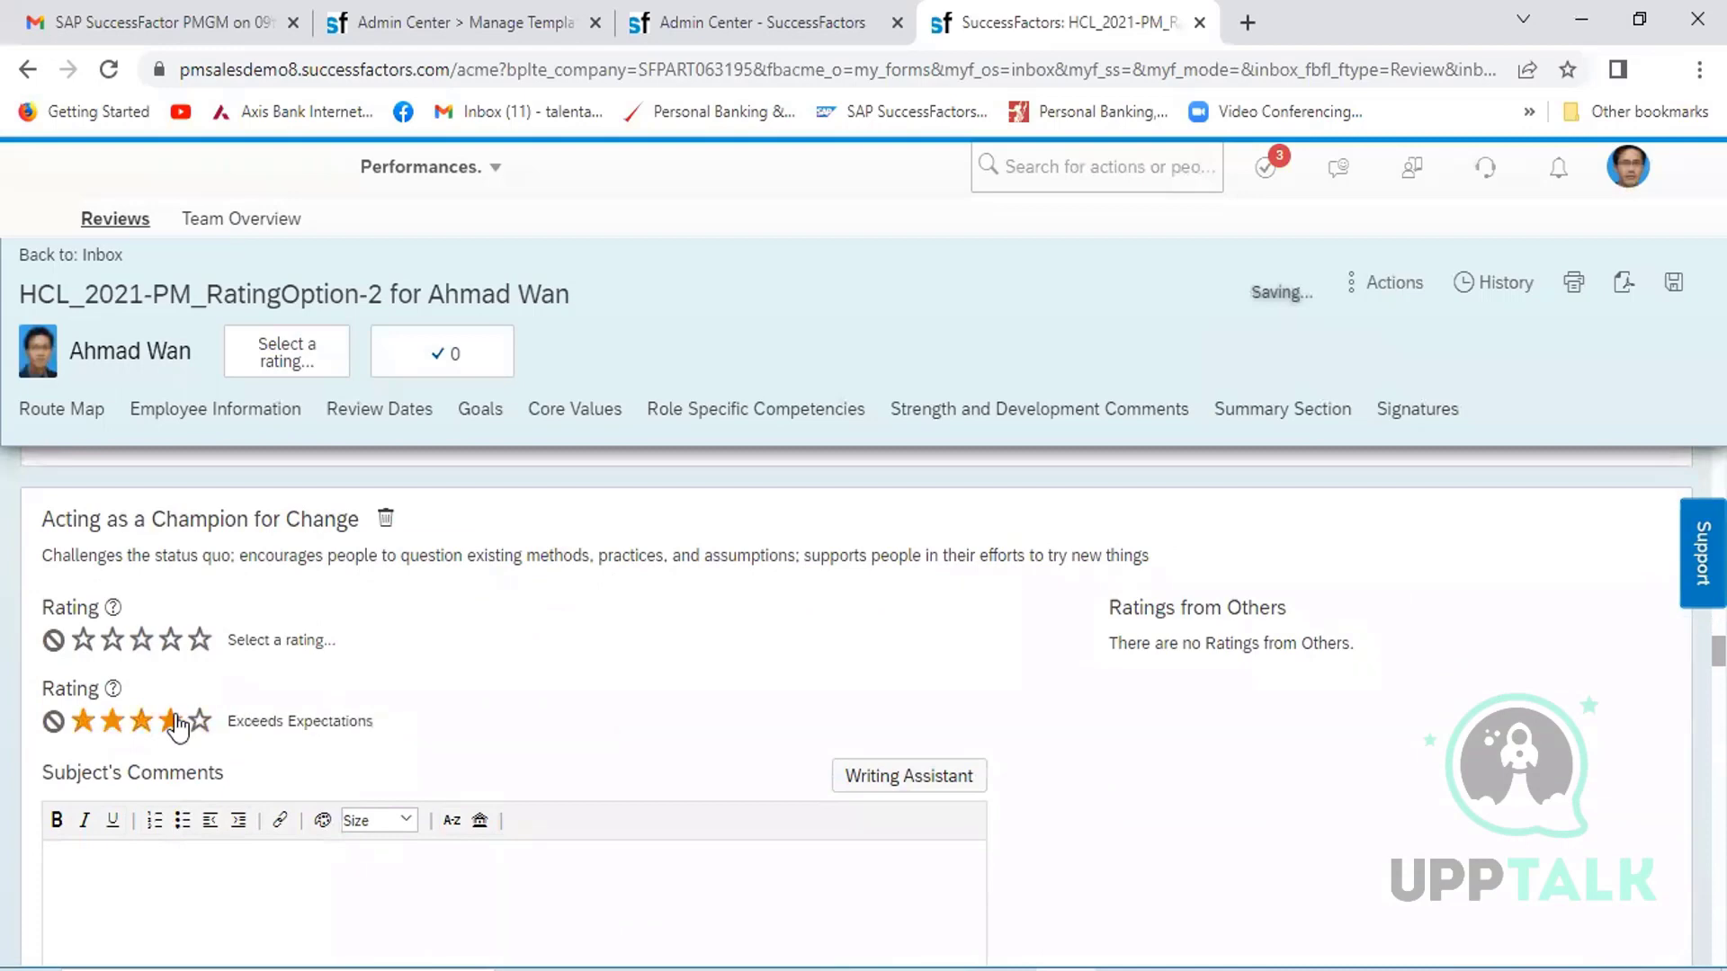
{"action": "scroll", "coordinate": [536, 704], "scroll_direction": "down", "scroll_amount": 2}
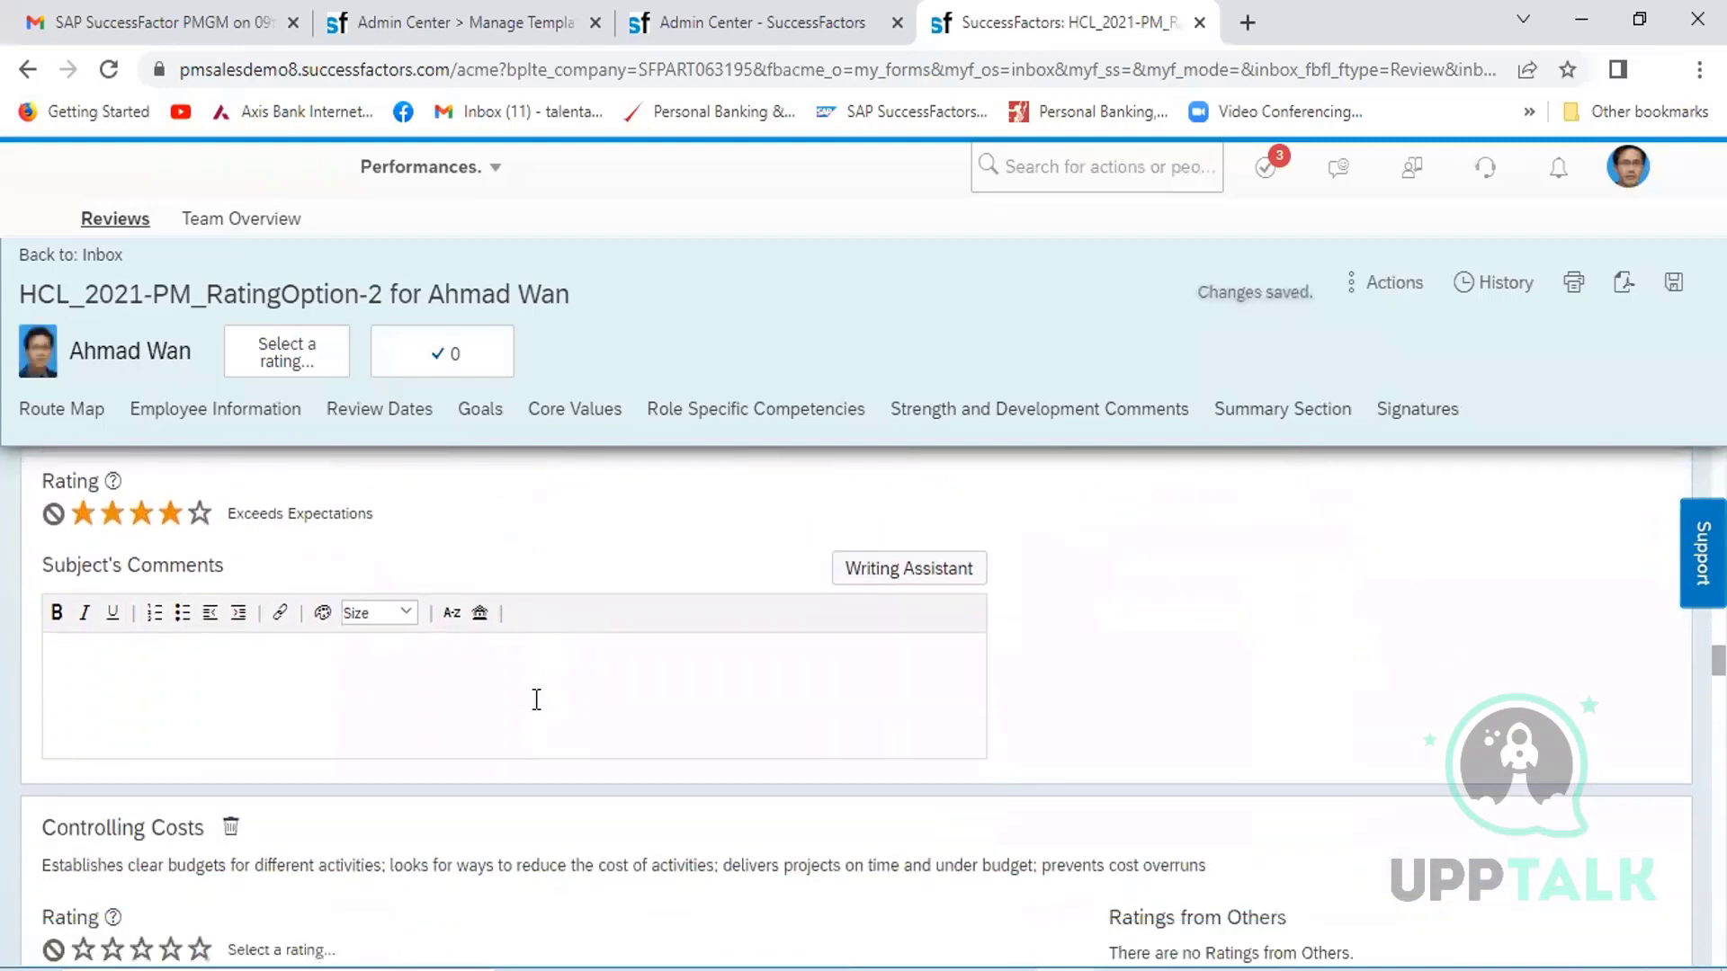
{"action": "scroll", "coordinate": [536, 699], "scroll_direction": "down", "scroll_amount": 4}
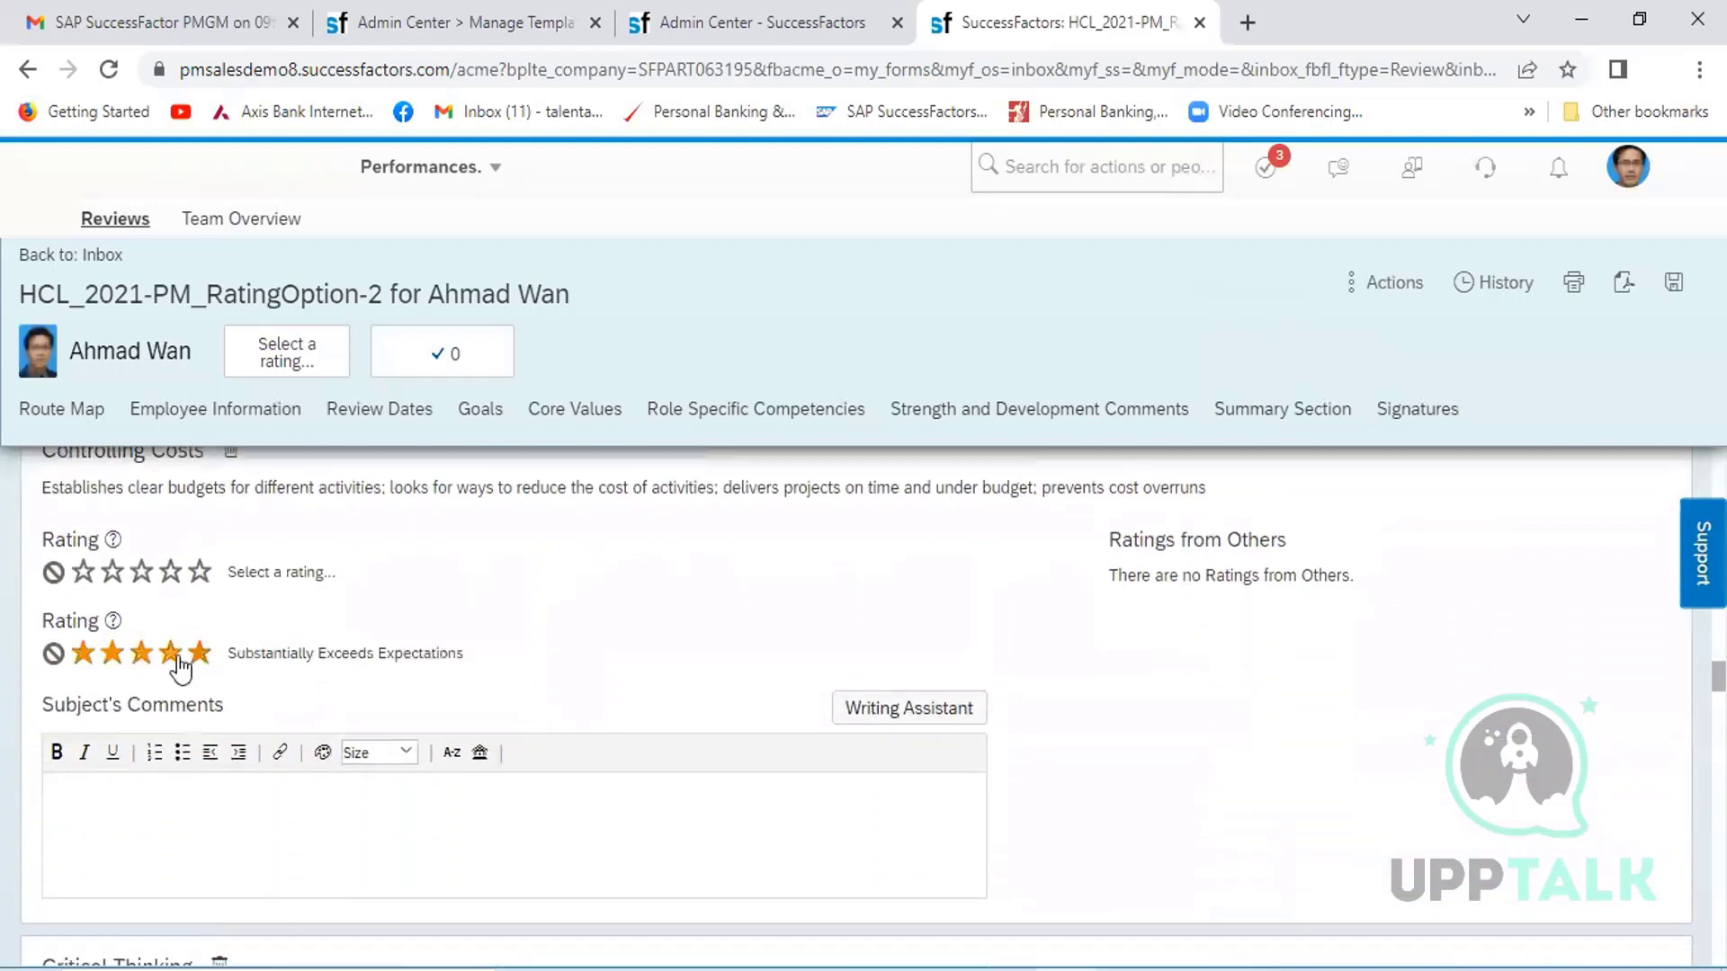
{"action": "left_click", "coordinate": [141, 655]}
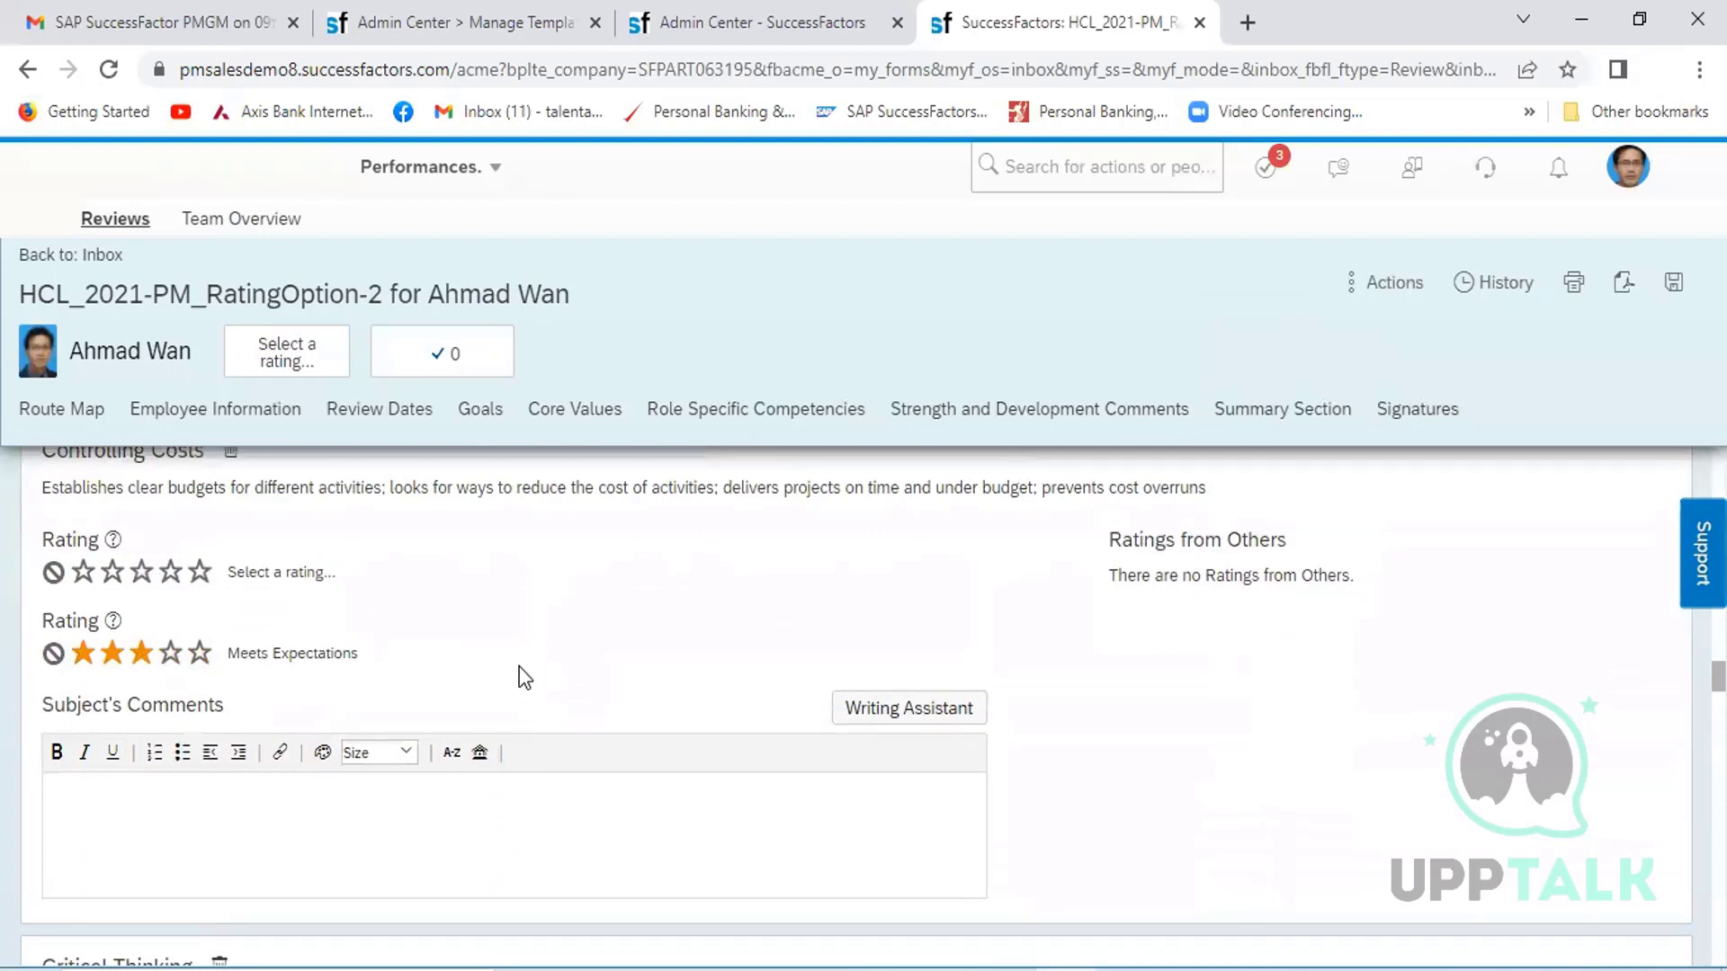
- Rate Critical Thinking as Meets Expectations and Delegating Responsibility as Exceeds Expectations in the second Rating row
{"action": "scroll", "coordinate": [524, 677], "scroll_direction": "down", "scroll_amount": 6}
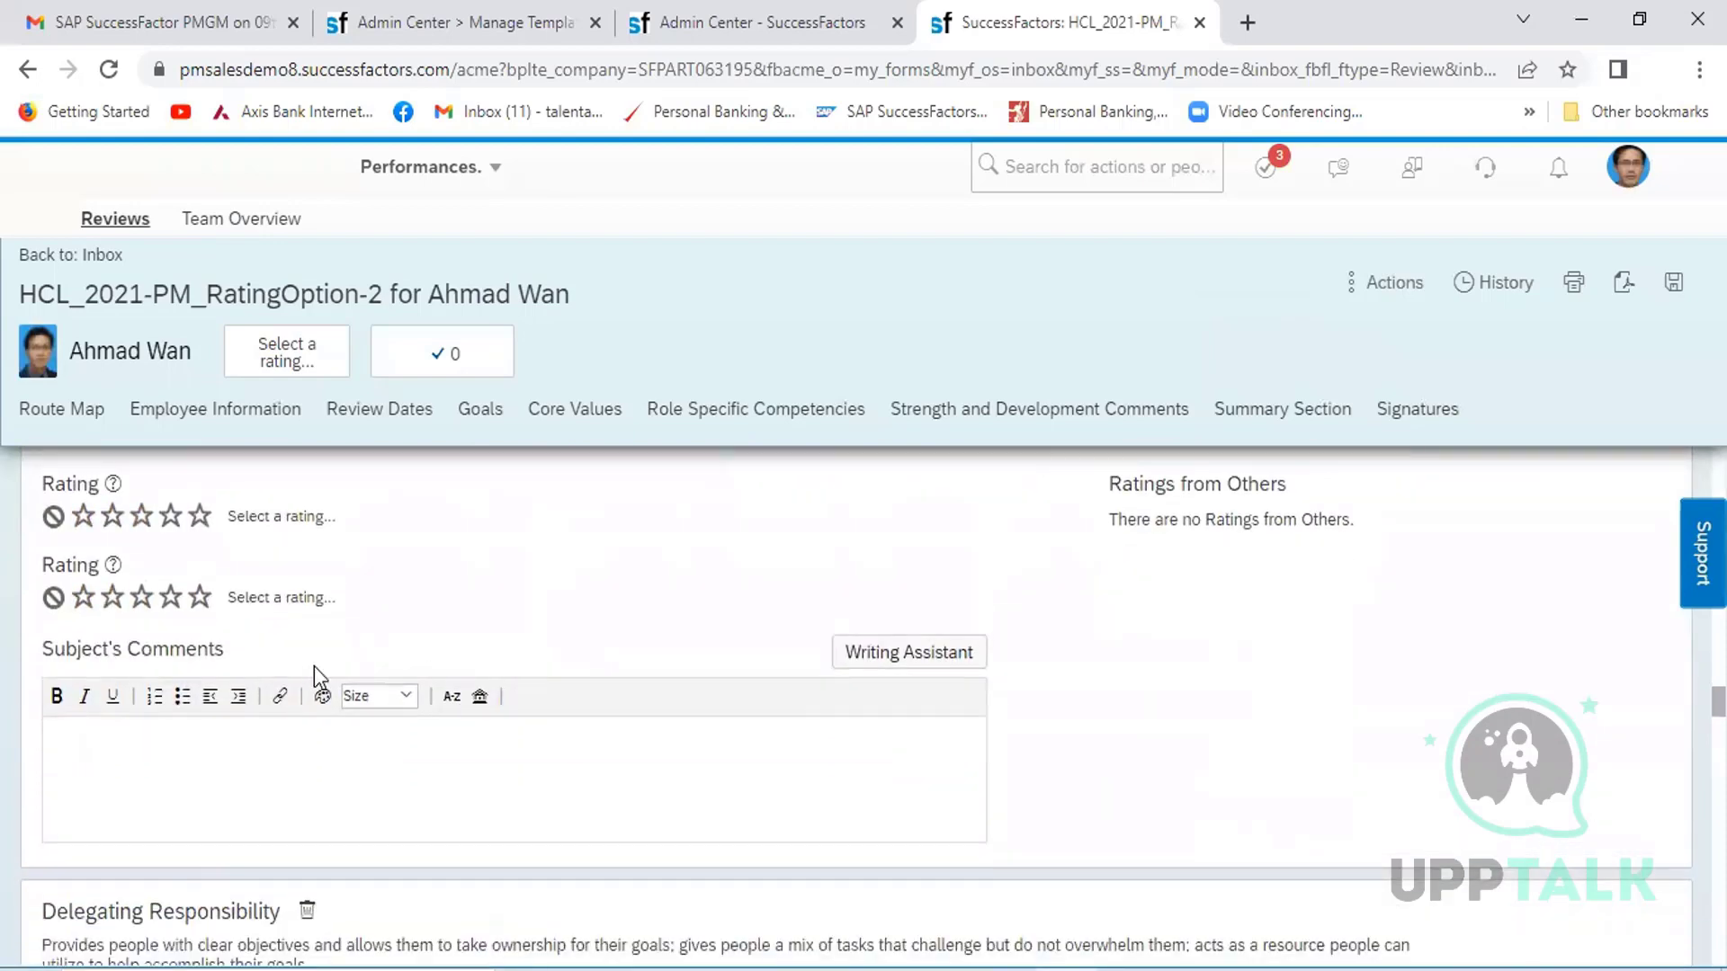
{"action": "left_click", "coordinate": [157, 598]}
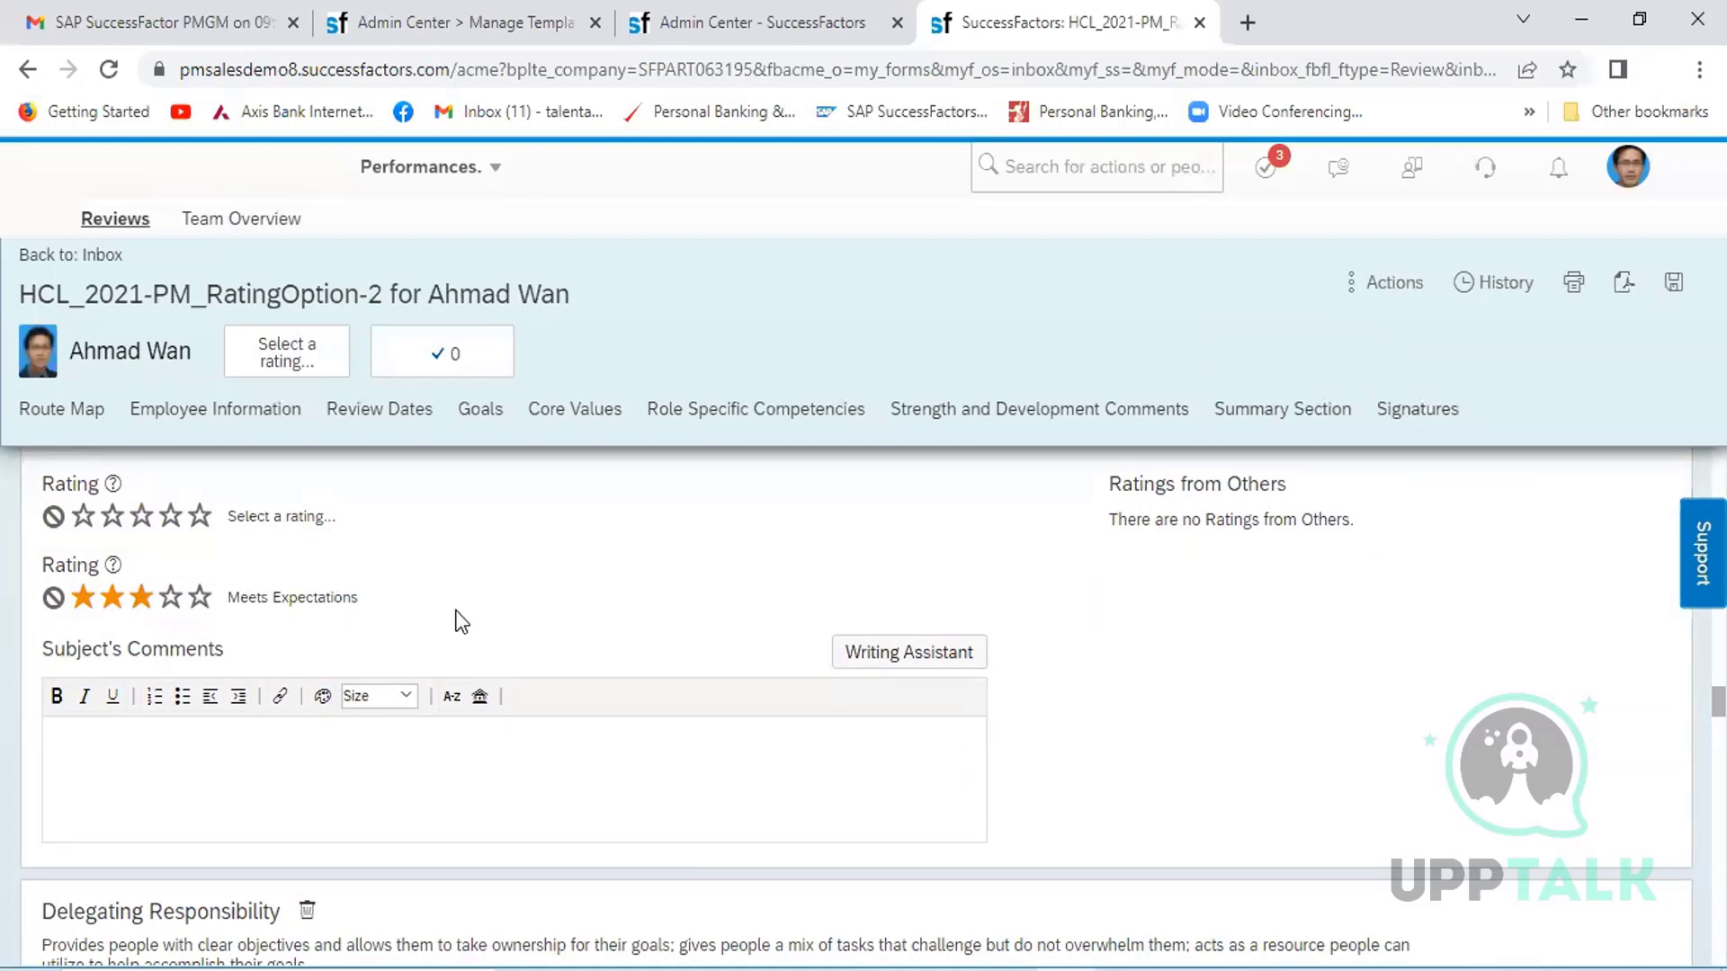
{"action": "scroll", "coordinate": [591, 619], "scroll_direction": "down", "scroll_amount": 5}
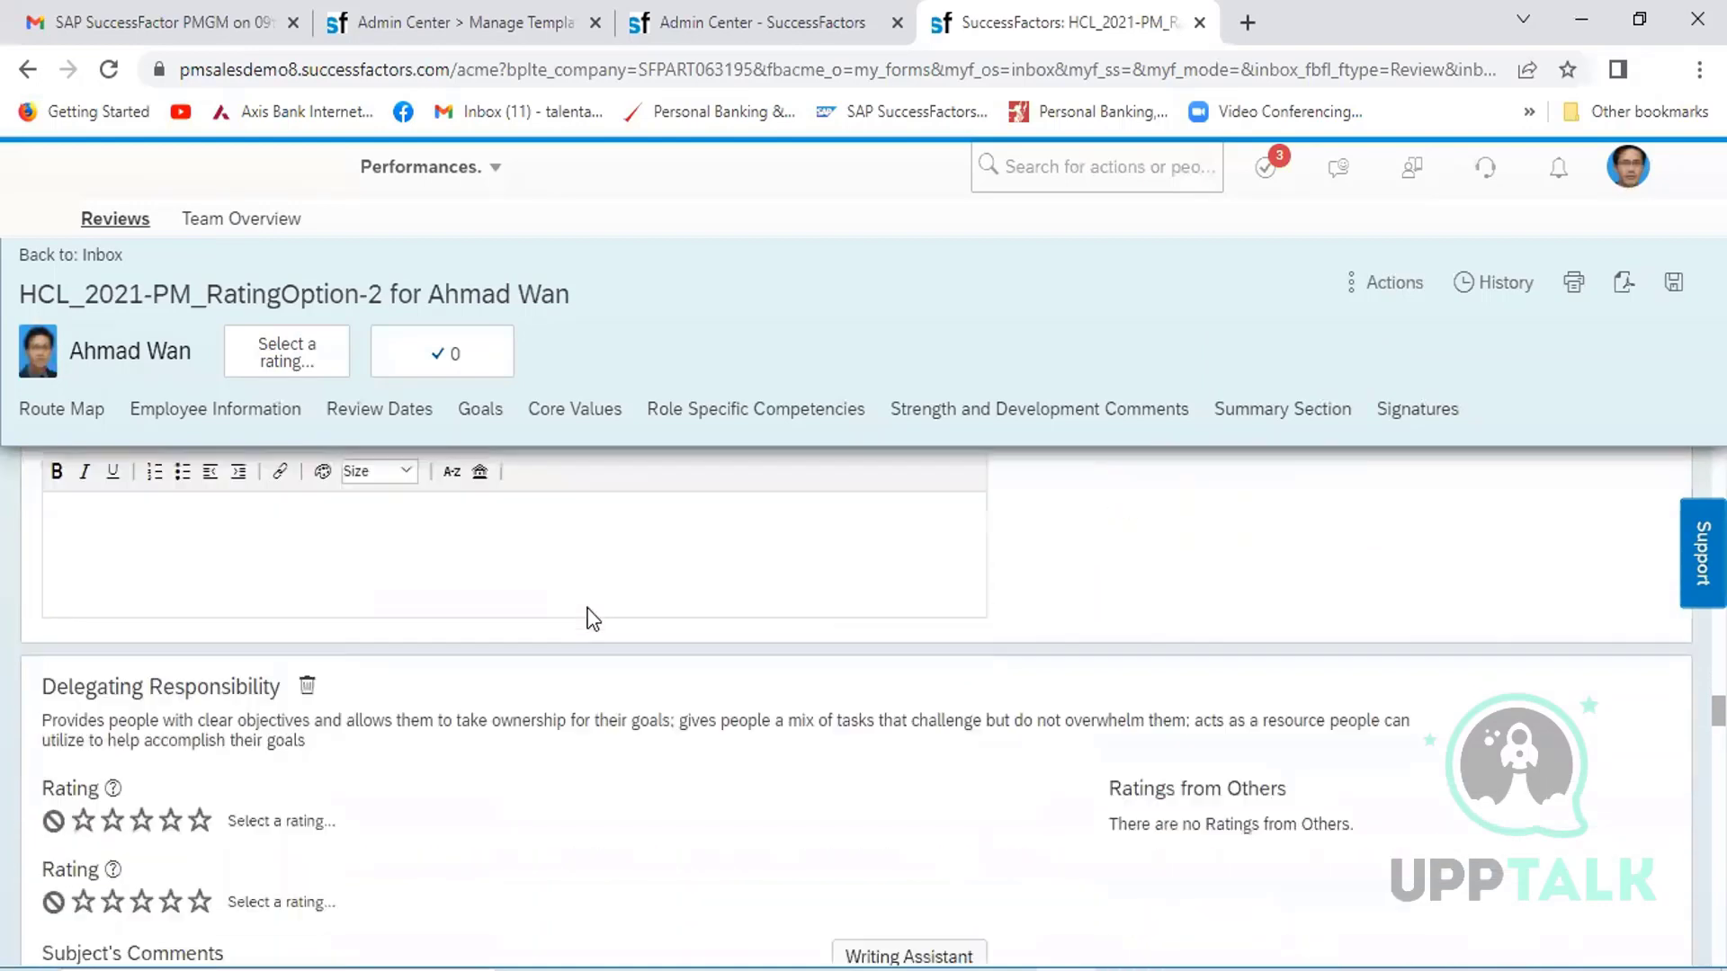
{"action": "left_click", "coordinate": [171, 593]}
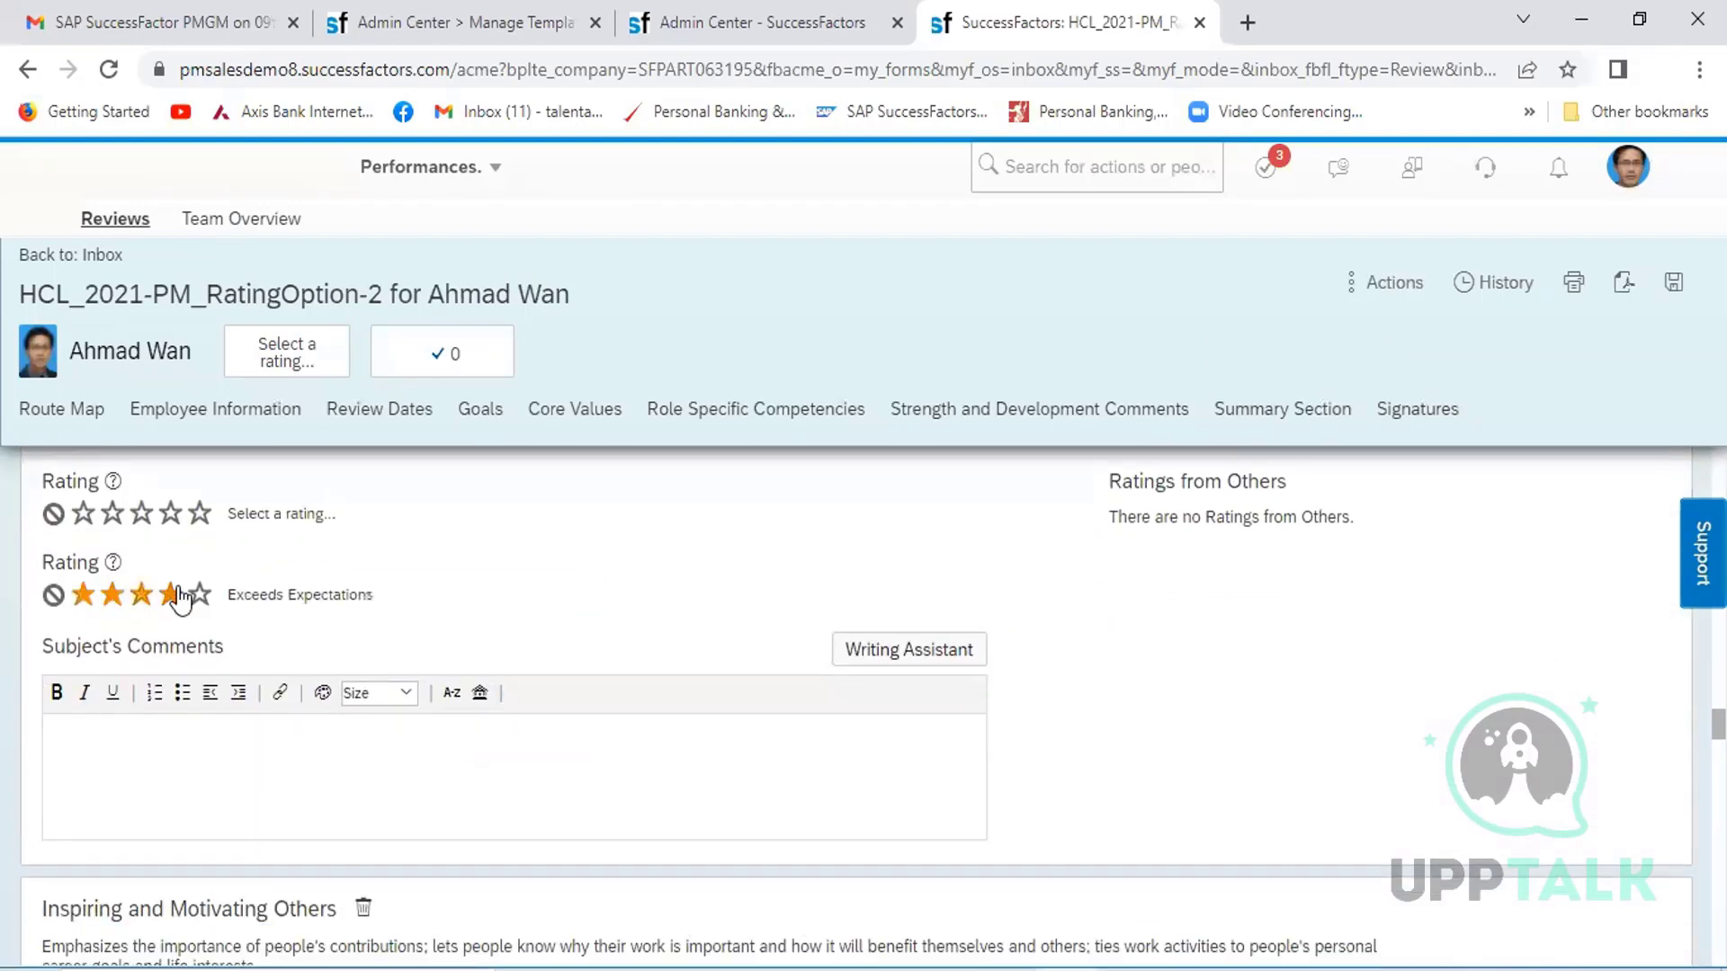
- Rate Inspiring and Motivating Others as Exceeds Expectations and Managing from a Distance as Meets Expectations in the second Rating row
{"action": "scroll", "coordinate": [623, 601], "scroll_direction": "down", "scroll_amount": 5}
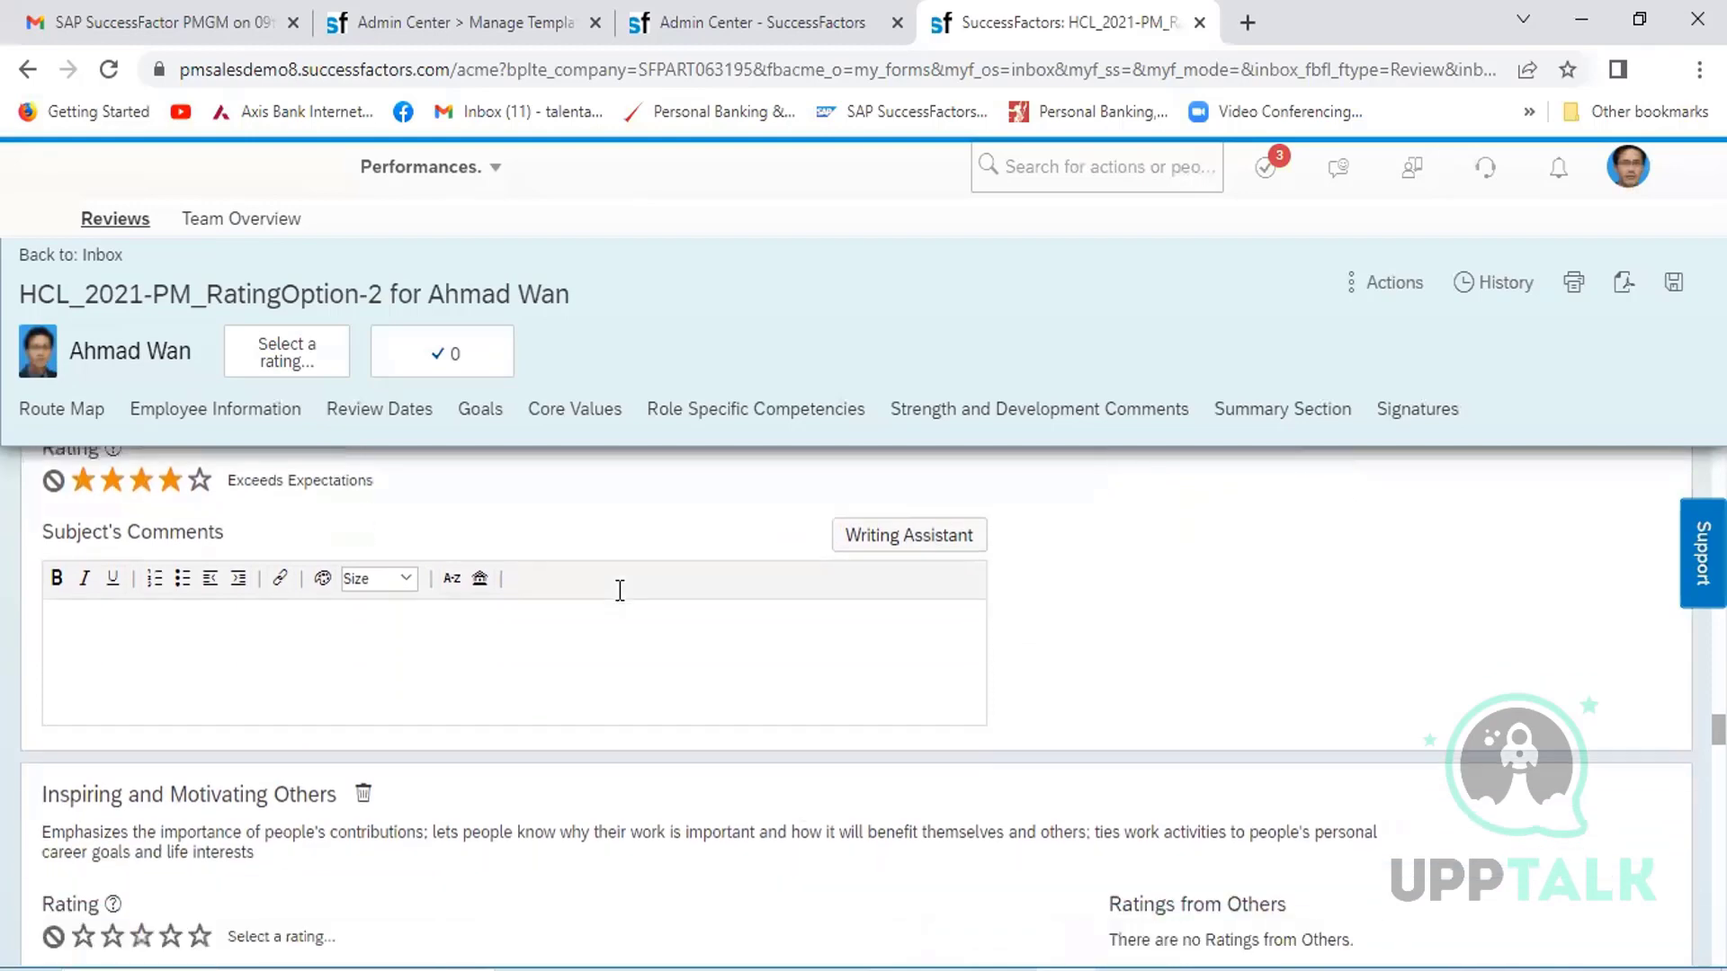
{"action": "left_click", "coordinate": [171, 546]}
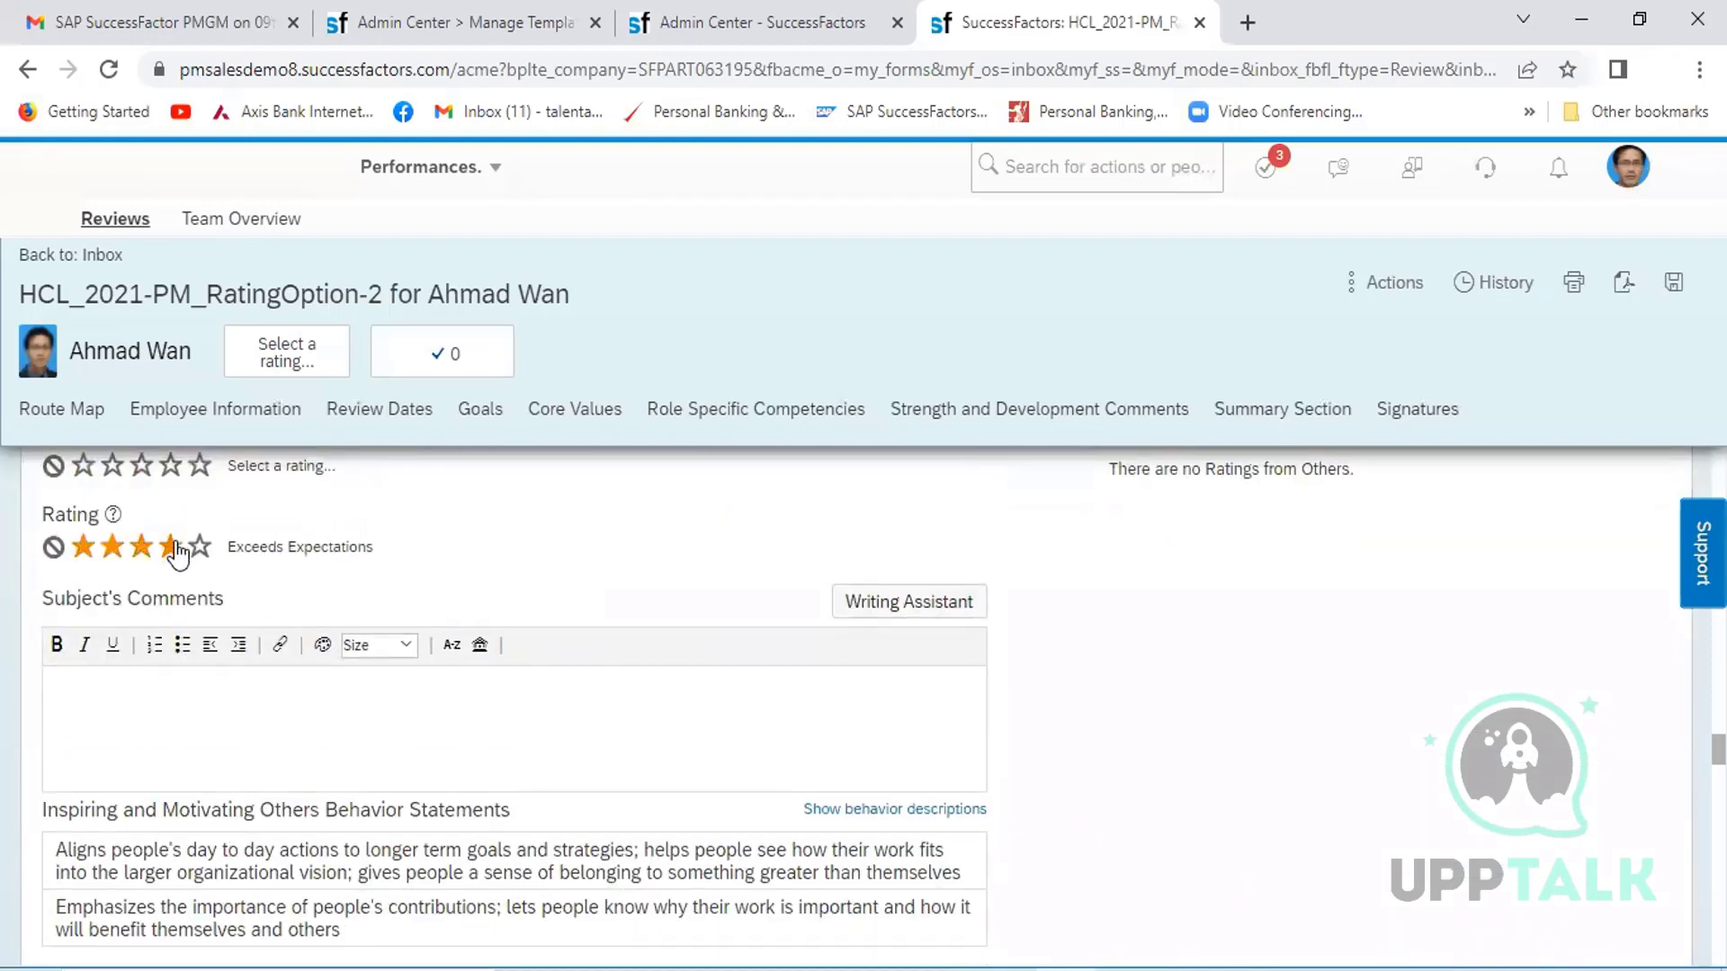
{"action": "scroll", "coordinate": [660, 581], "scroll_direction": "down", "scroll_amount": 5}
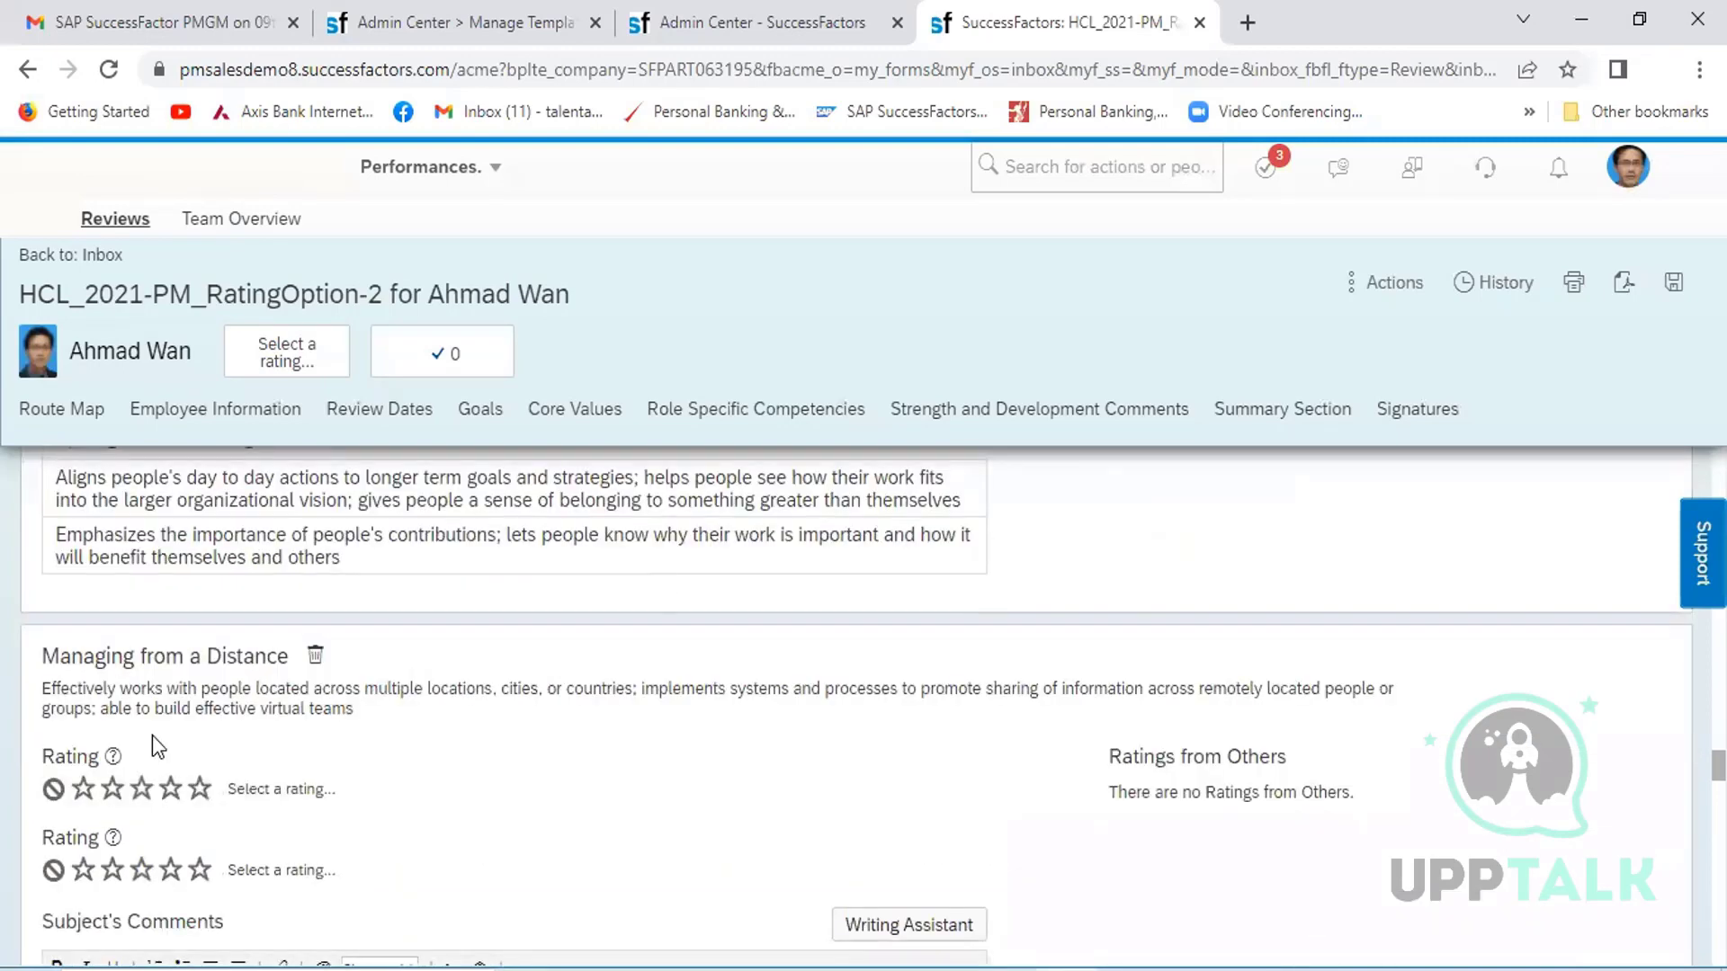
{"action": "left_click", "coordinate": [142, 870]}
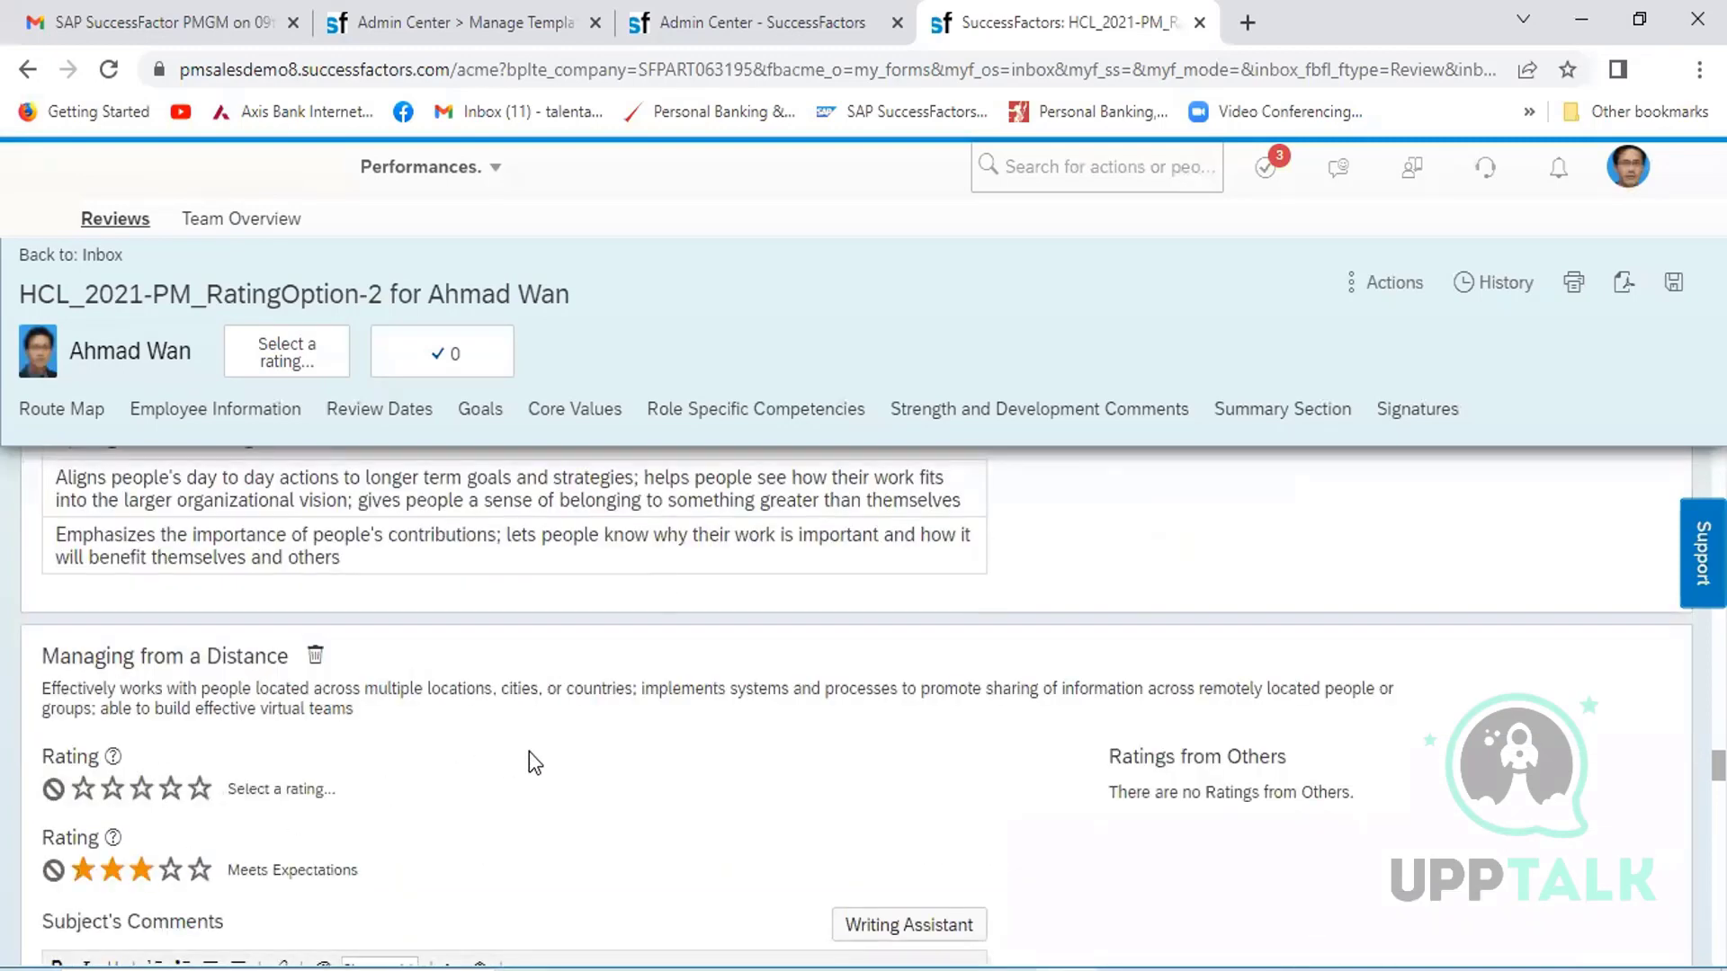
- Rate Setting a Strategic Vision and the following competency on understanding global markets as Meets Expectations in the second Rating row
{"action": "scroll", "coordinate": [529, 751], "scroll_direction": "down", "scroll_amount": 6}
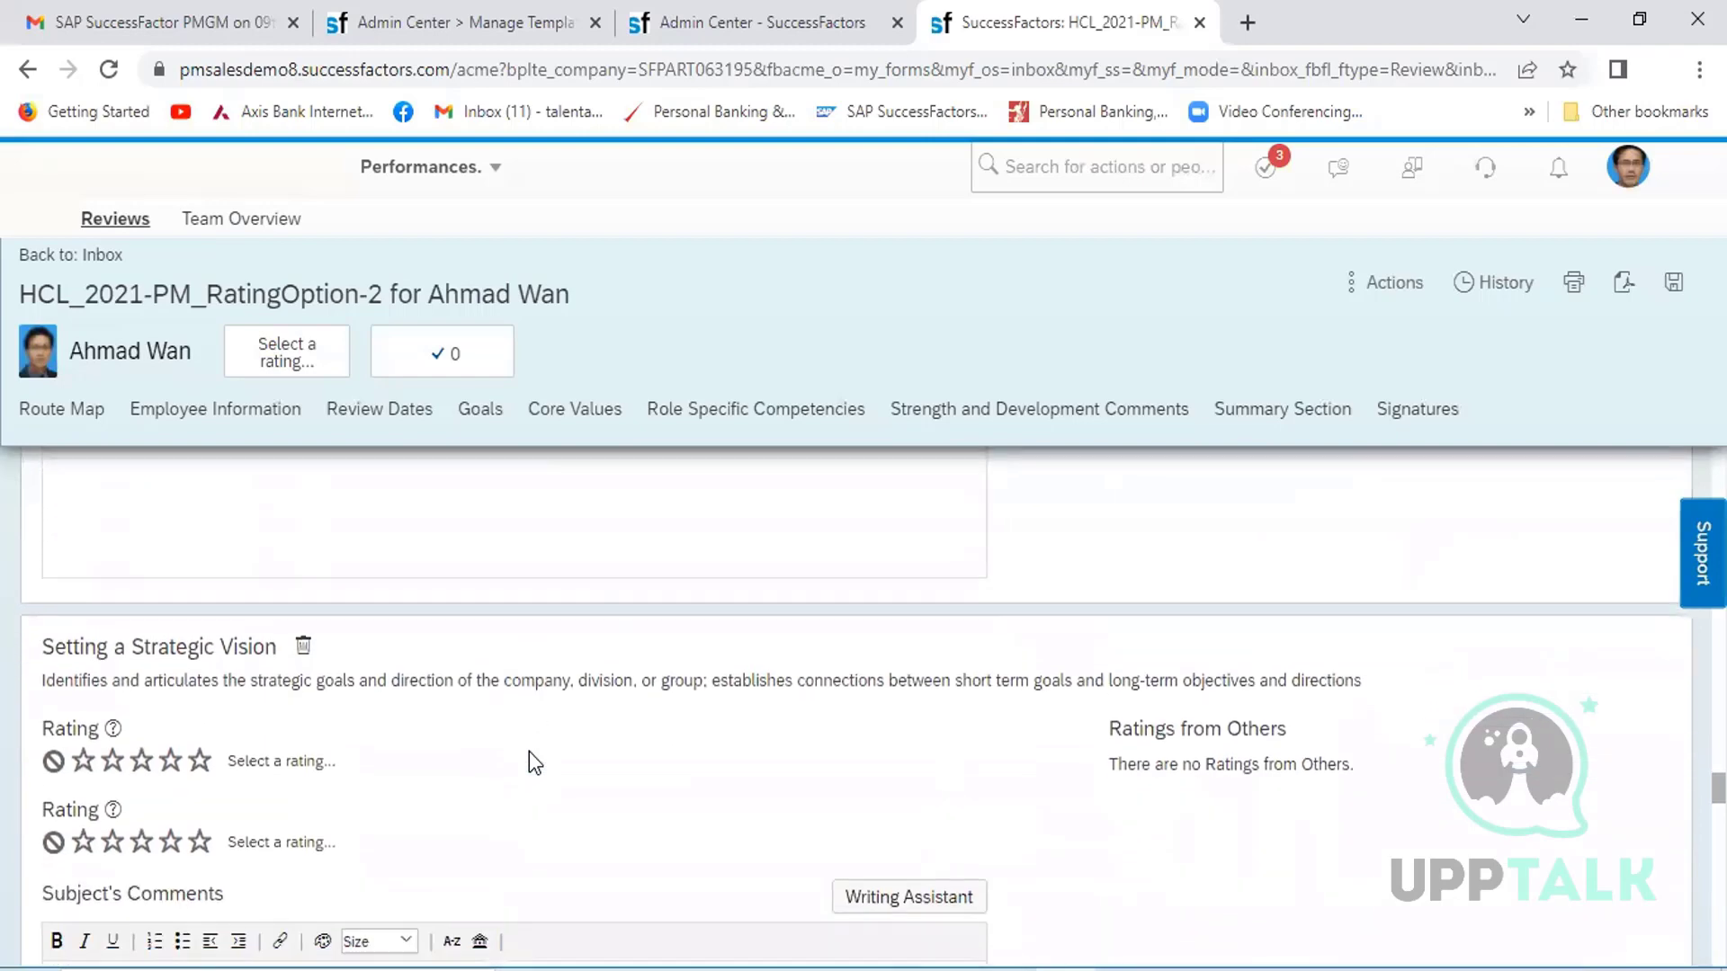
{"action": "scroll", "coordinate": [529, 752], "scroll_direction": "down", "scroll_amount": 1}
{"action": "left_click", "coordinate": [141, 794]}
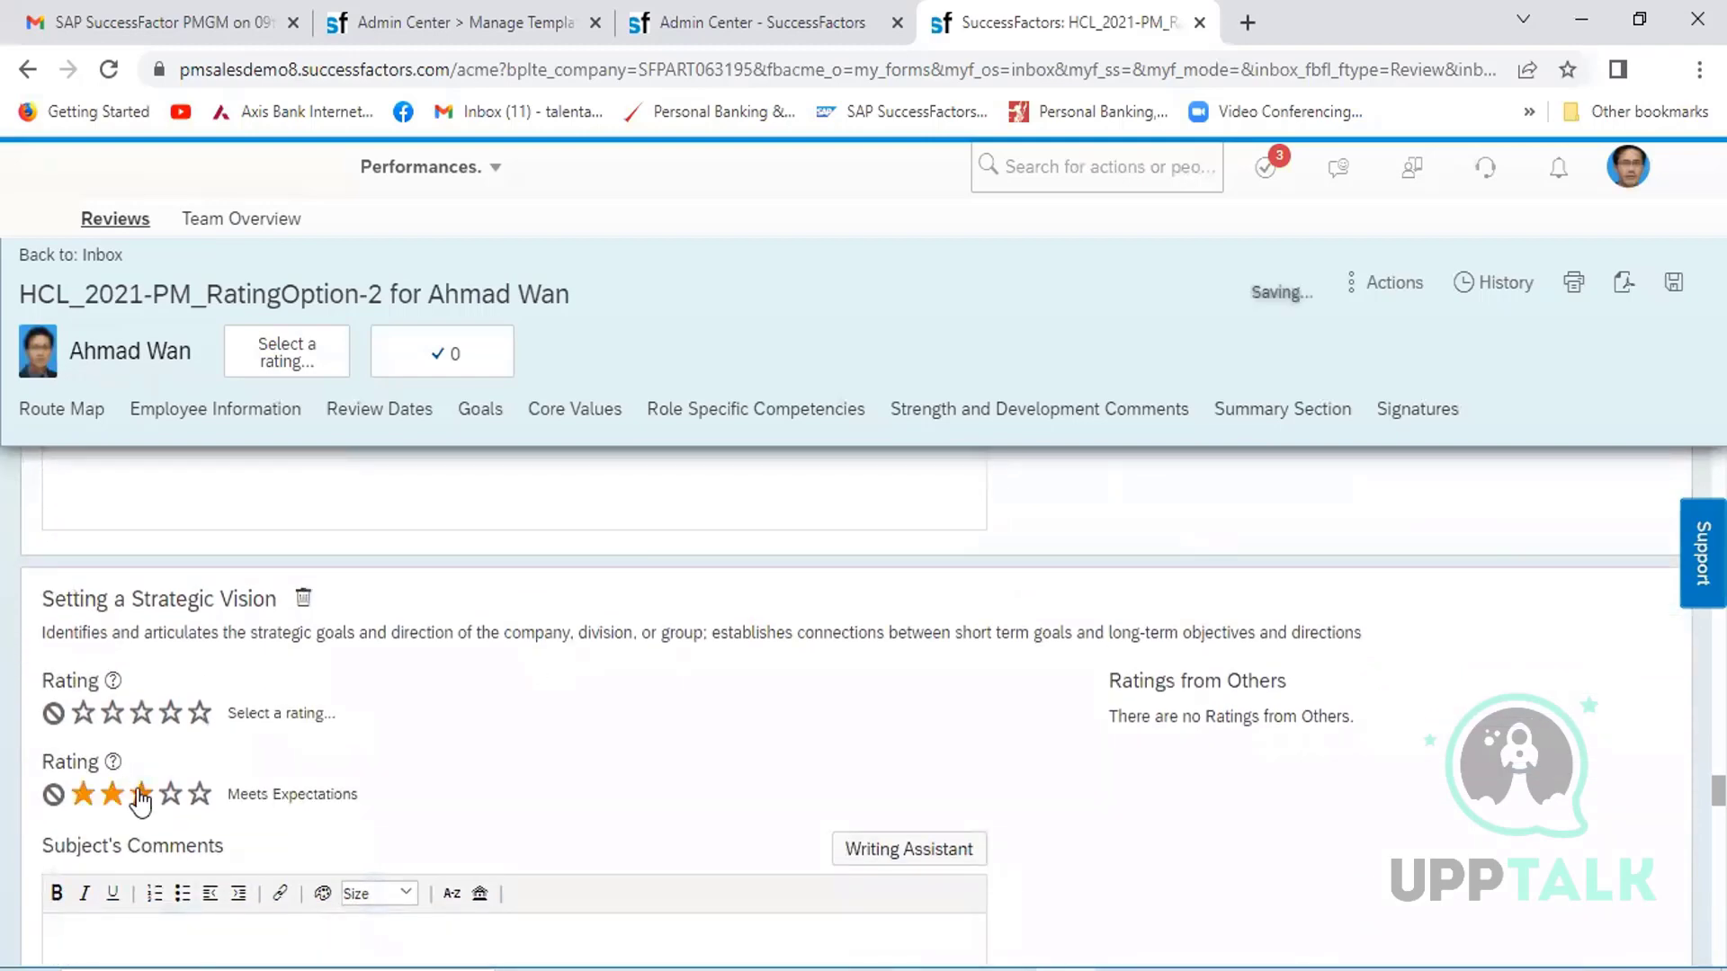
{"action": "scroll", "coordinate": [462, 731], "scroll_direction": "down", "scroll_amount": 6}
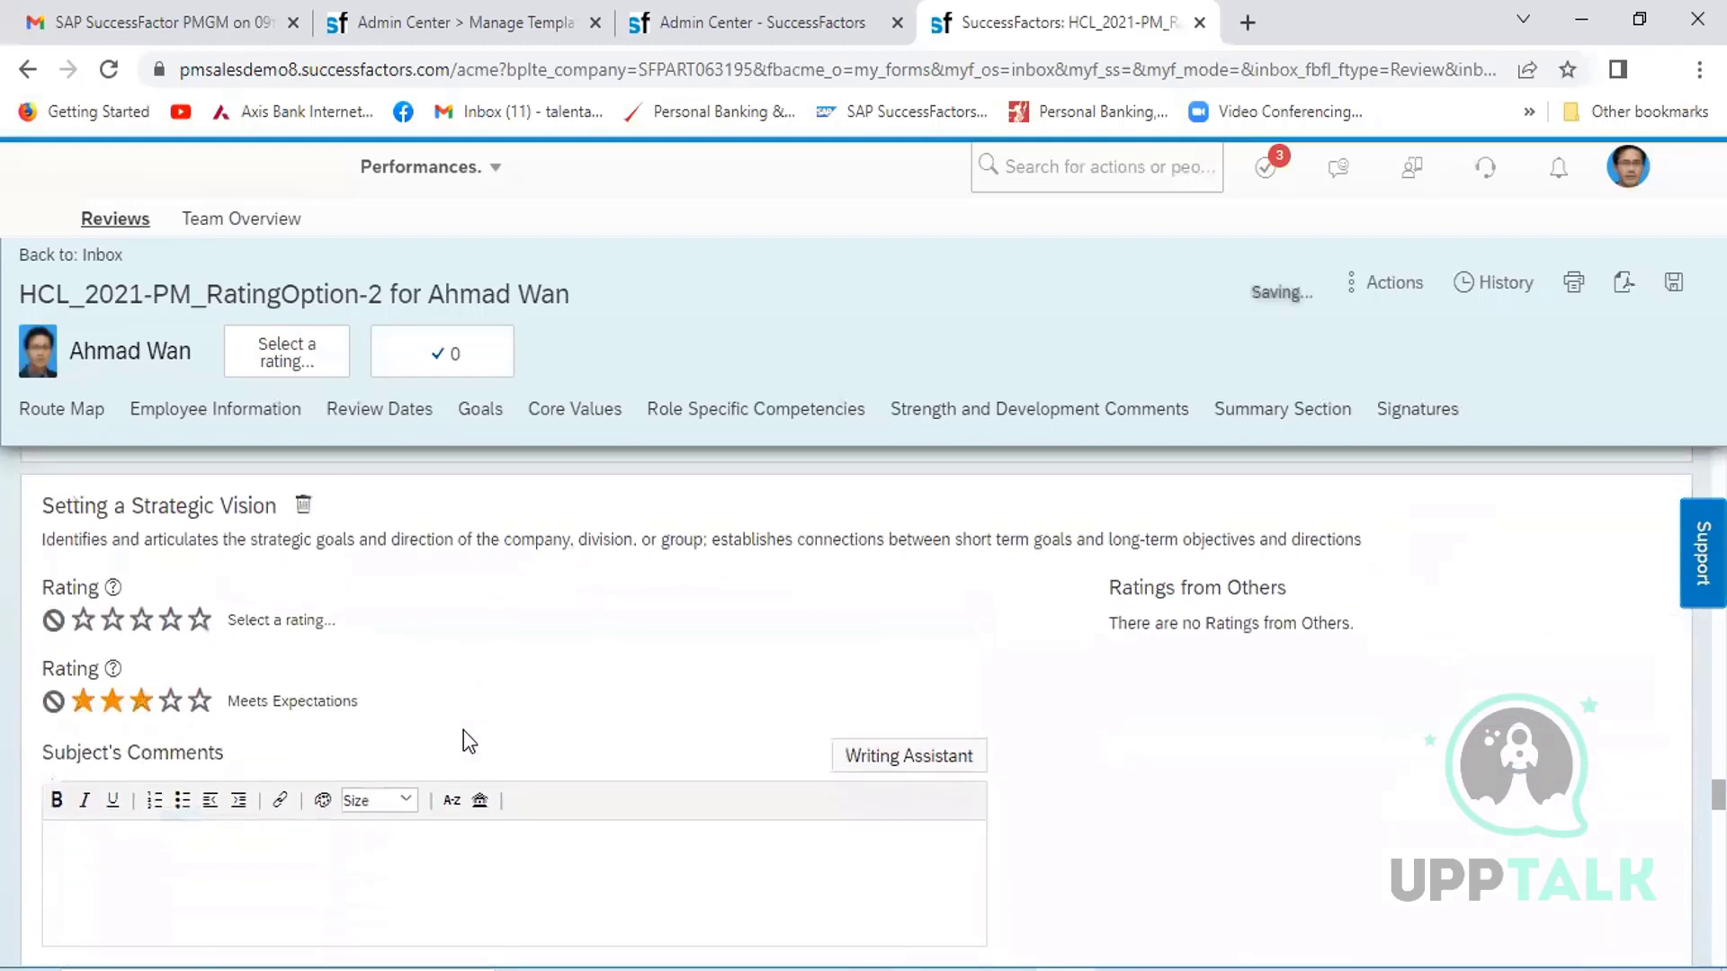
{"action": "scroll", "coordinate": [463, 730], "scroll_direction": "down", "scroll_amount": 2}
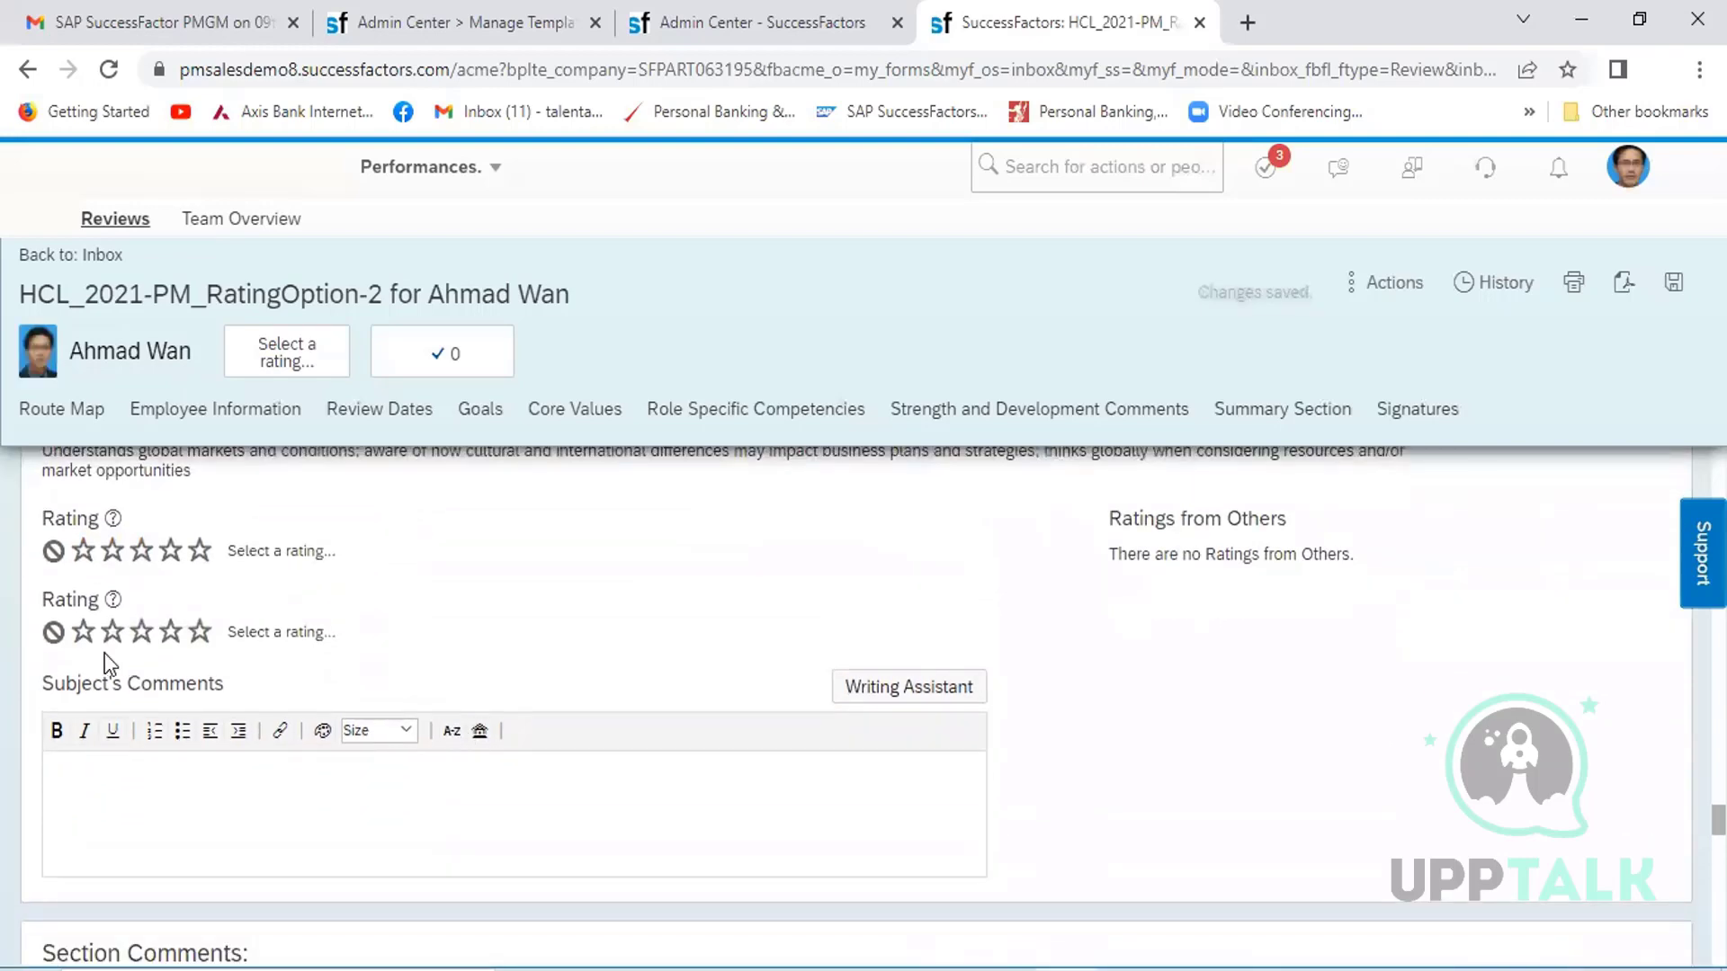
{"action": "left_click", "coordinate": [137, 642]}
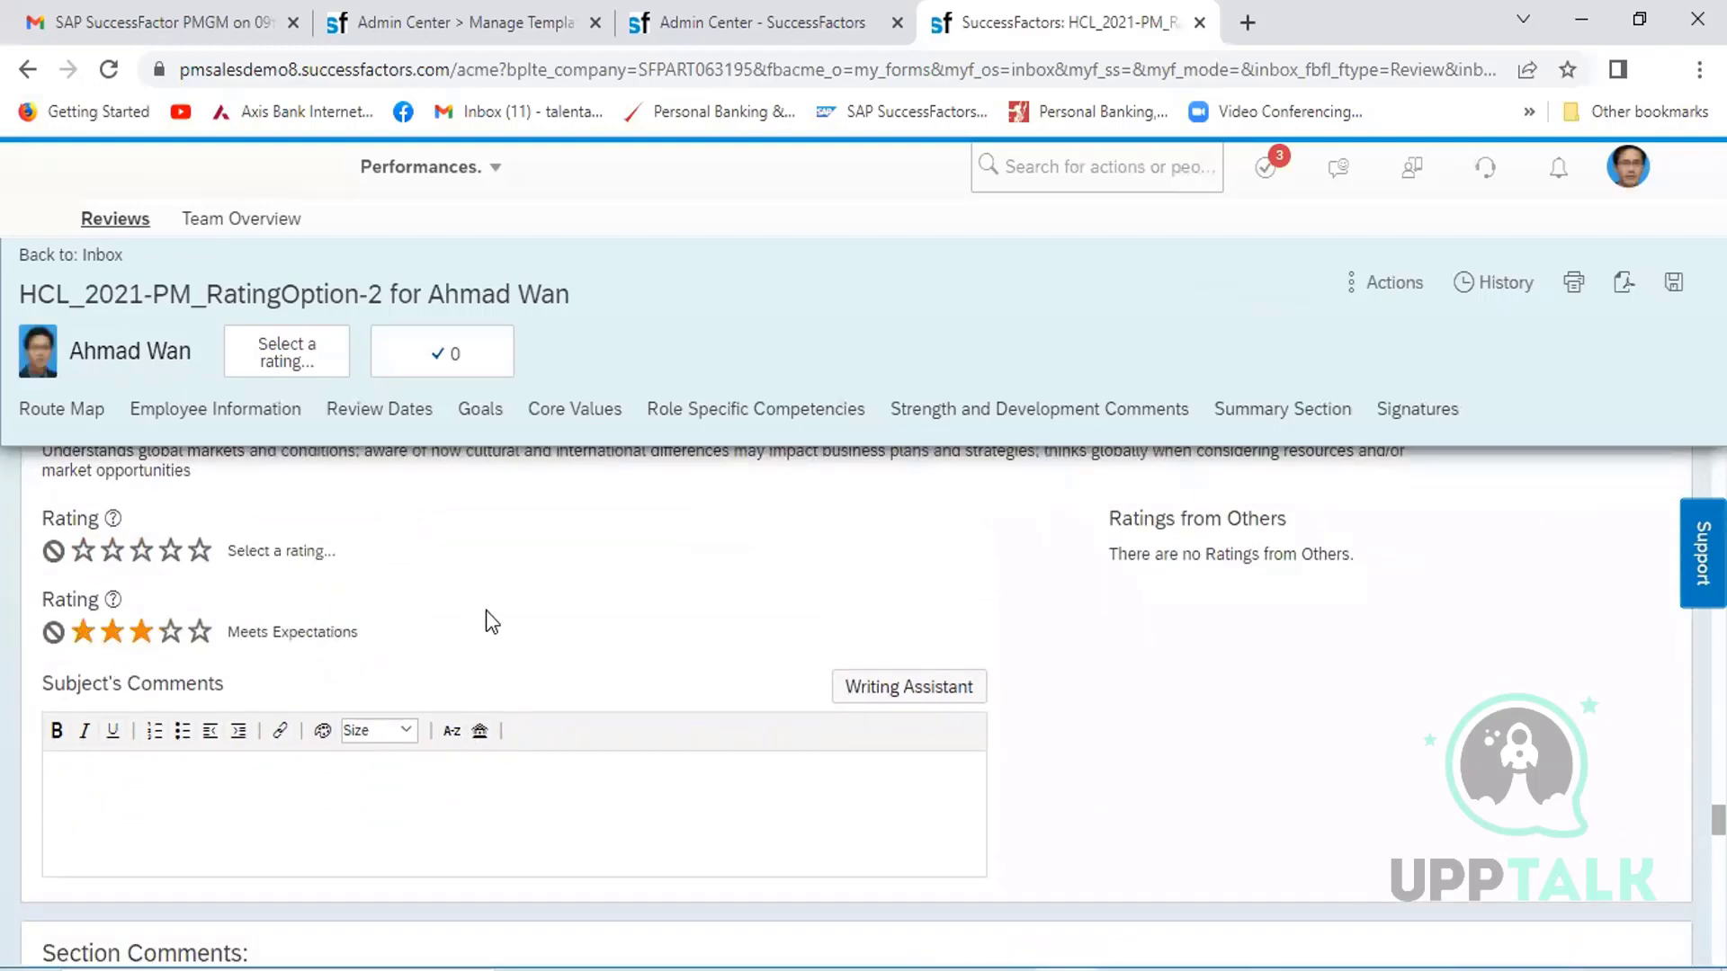
- Set the Overall Form Rating in the Summary Section to Exceeds Expectations
{"action": "scroll", "coordinate": [485, 610], "scroll_direction": "down", "scroll_amount": 3}
{"action": "scroll", "coordinate": [489, 609], "scroll_direction": "down", "scroll_amount": 4}
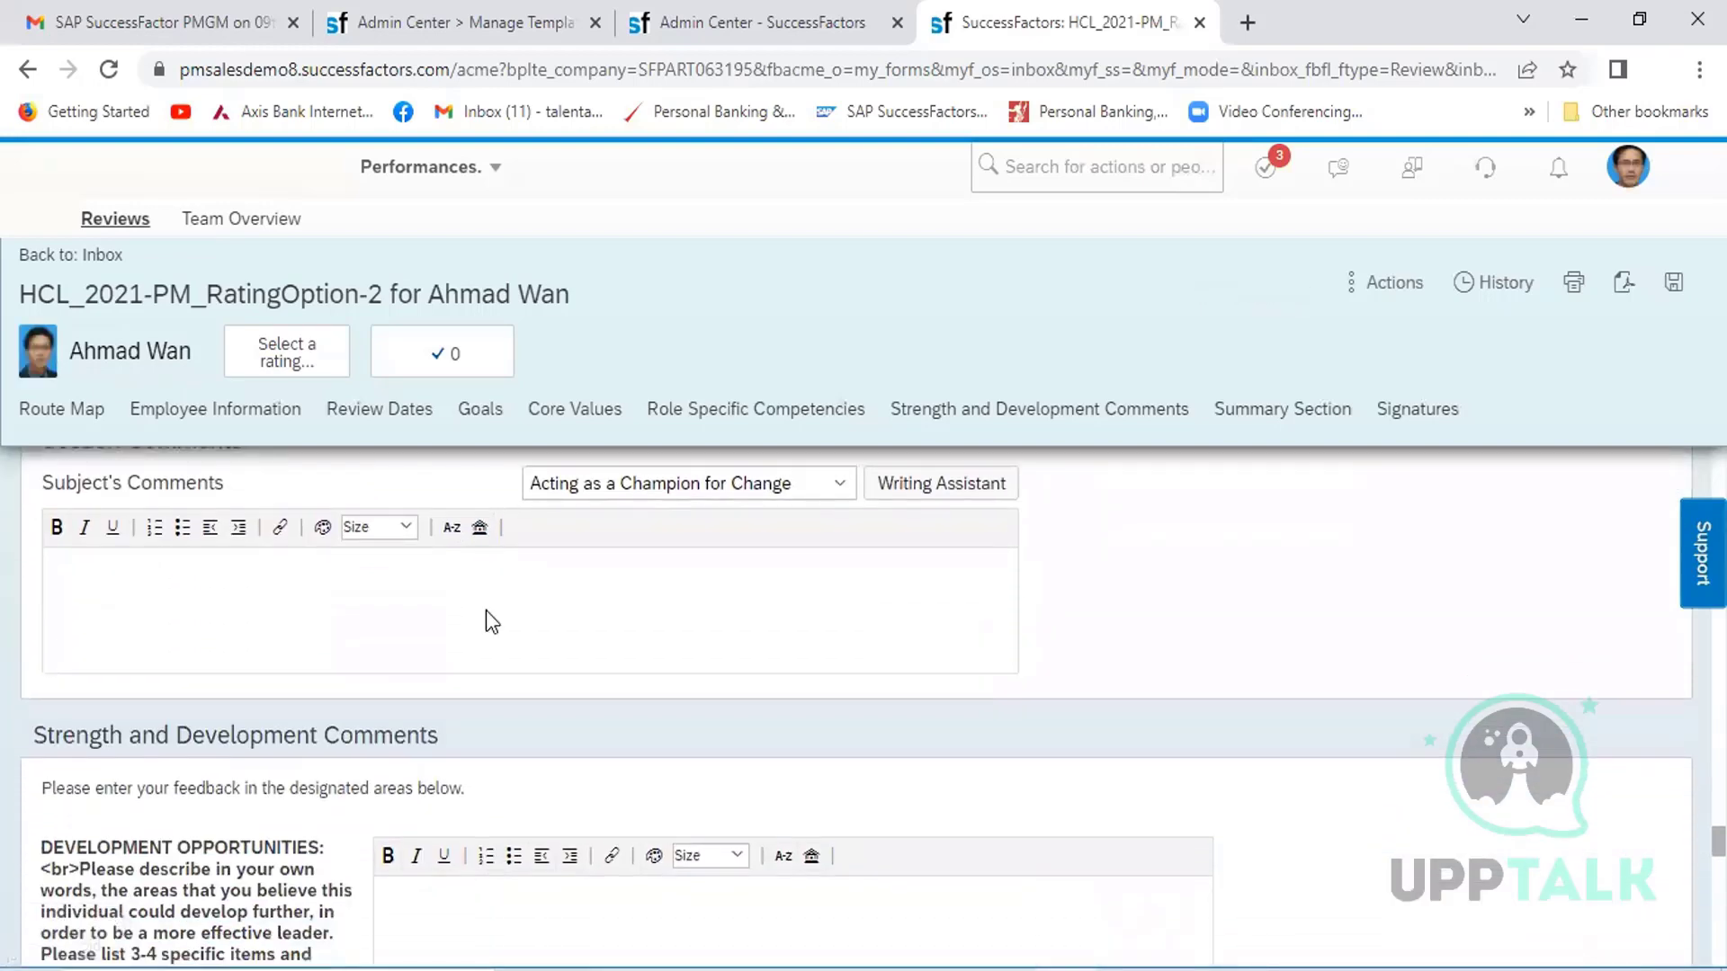
{"action": "scroll", "coordinate": [486, 610], "scroll_direction": "down", "scroll_amount": 5}
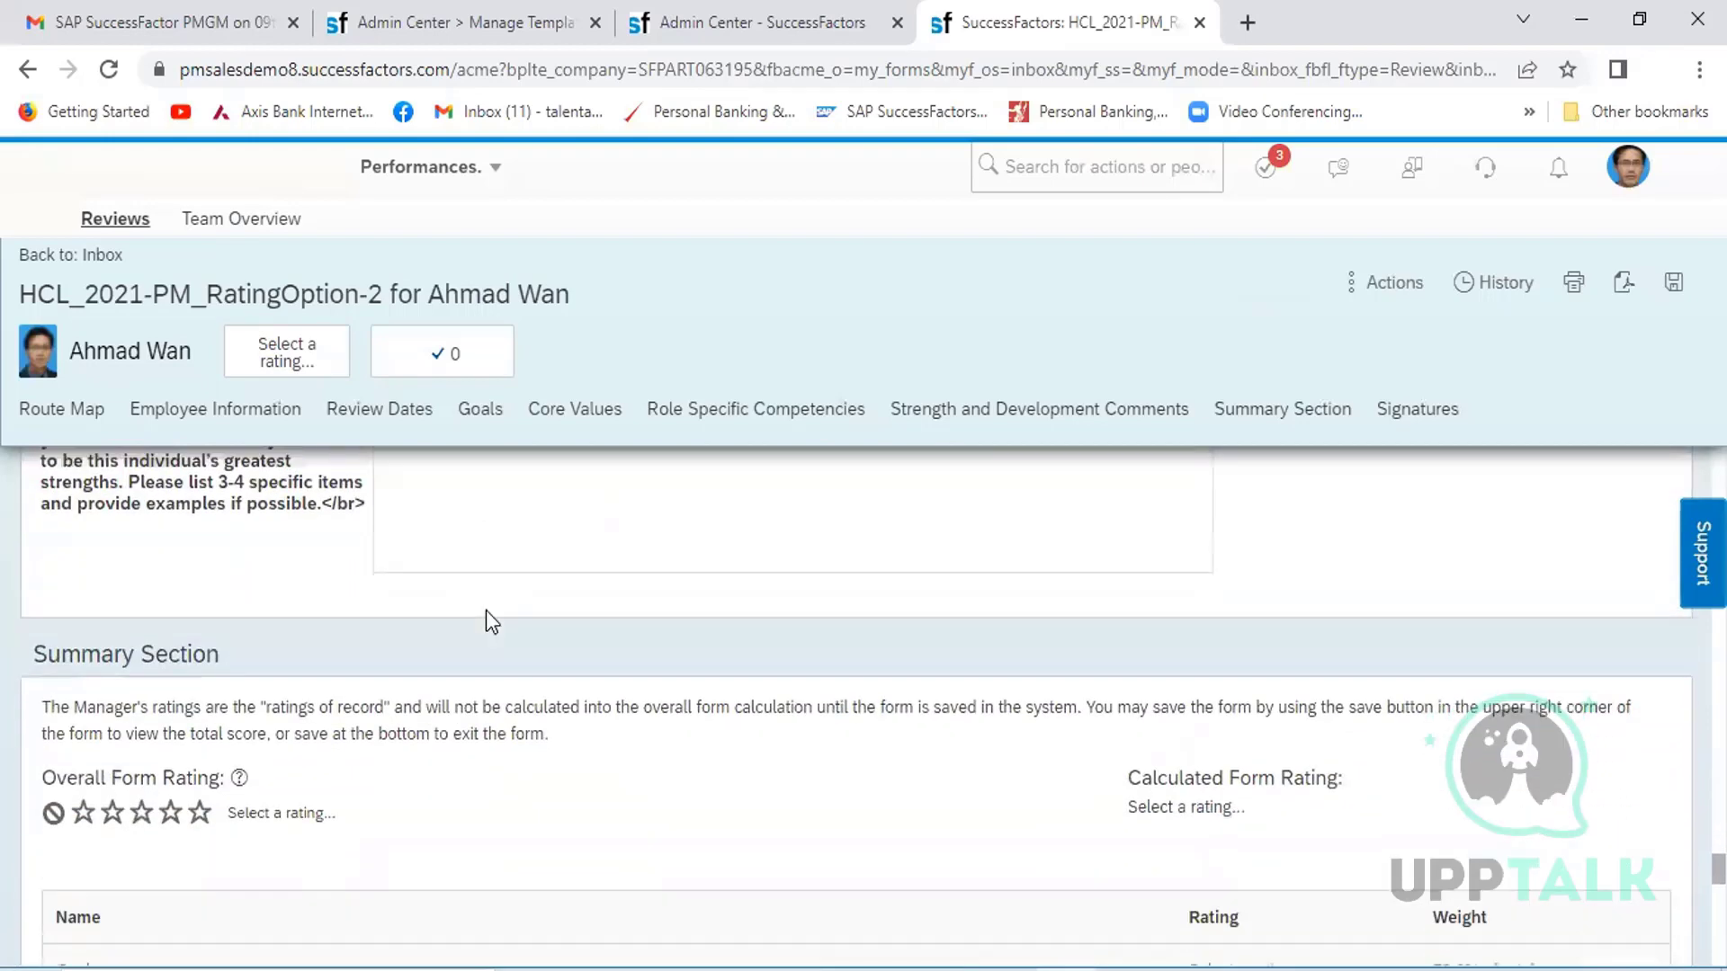
{"action": "left_click", "coordinate": [170, 733]}
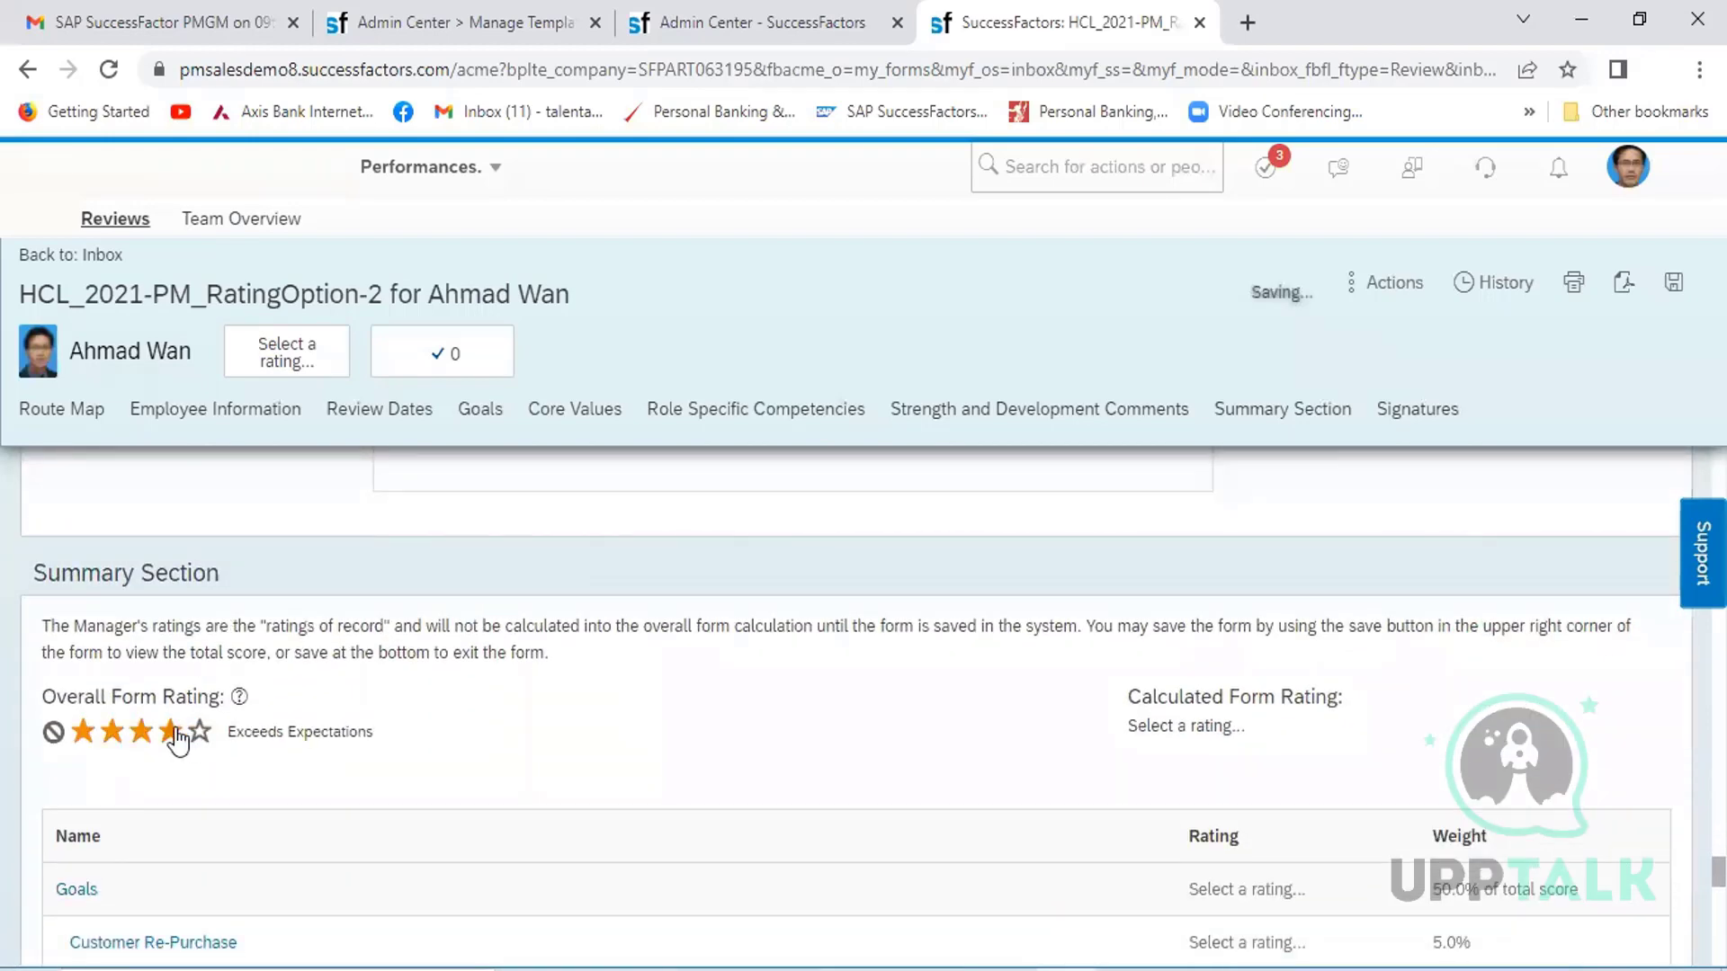
- Finalize the self-assessment form and send it to the manager as the next workflow step, without email notification comments
{"action": "scroll", "coordinate": [511, 731], "scroll_direction": "down", "scroll_amount": 10}
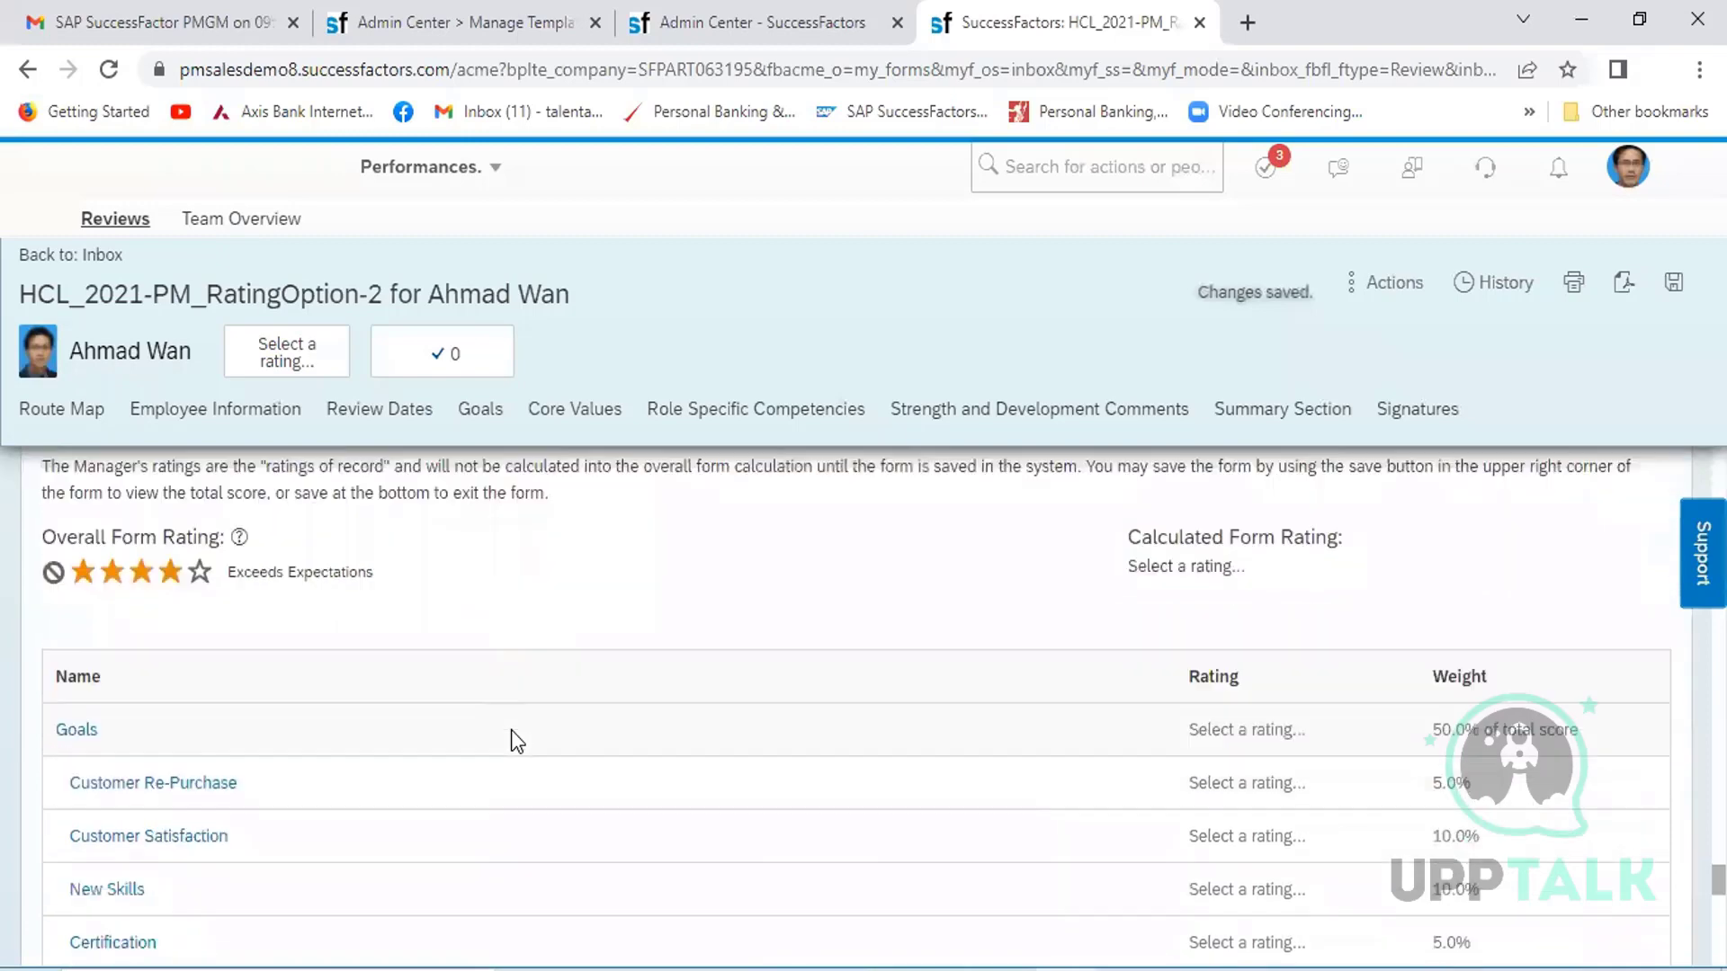
{"action": "scroll", "coordinate": [511, 730], "scroll_direction": "down", "scroll_amount": 10}
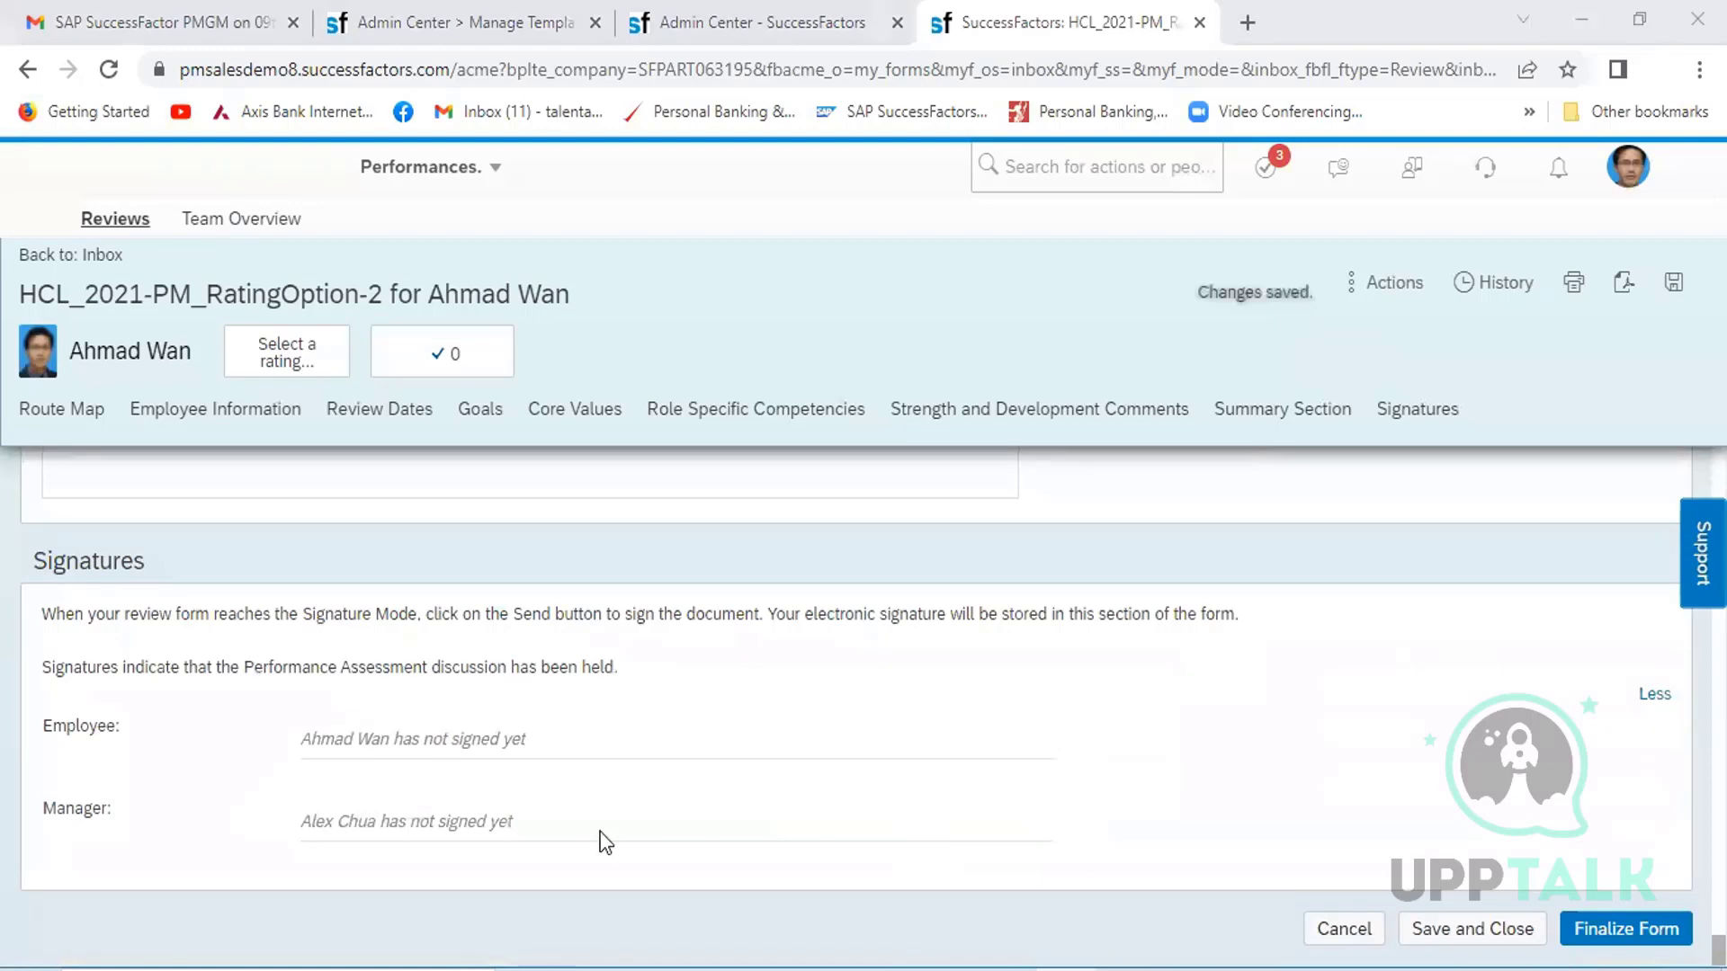
{"action": "left_click", "coordinate": [1635, 924]}
{"action": "left_click", "coordinate": [1633, 924]}
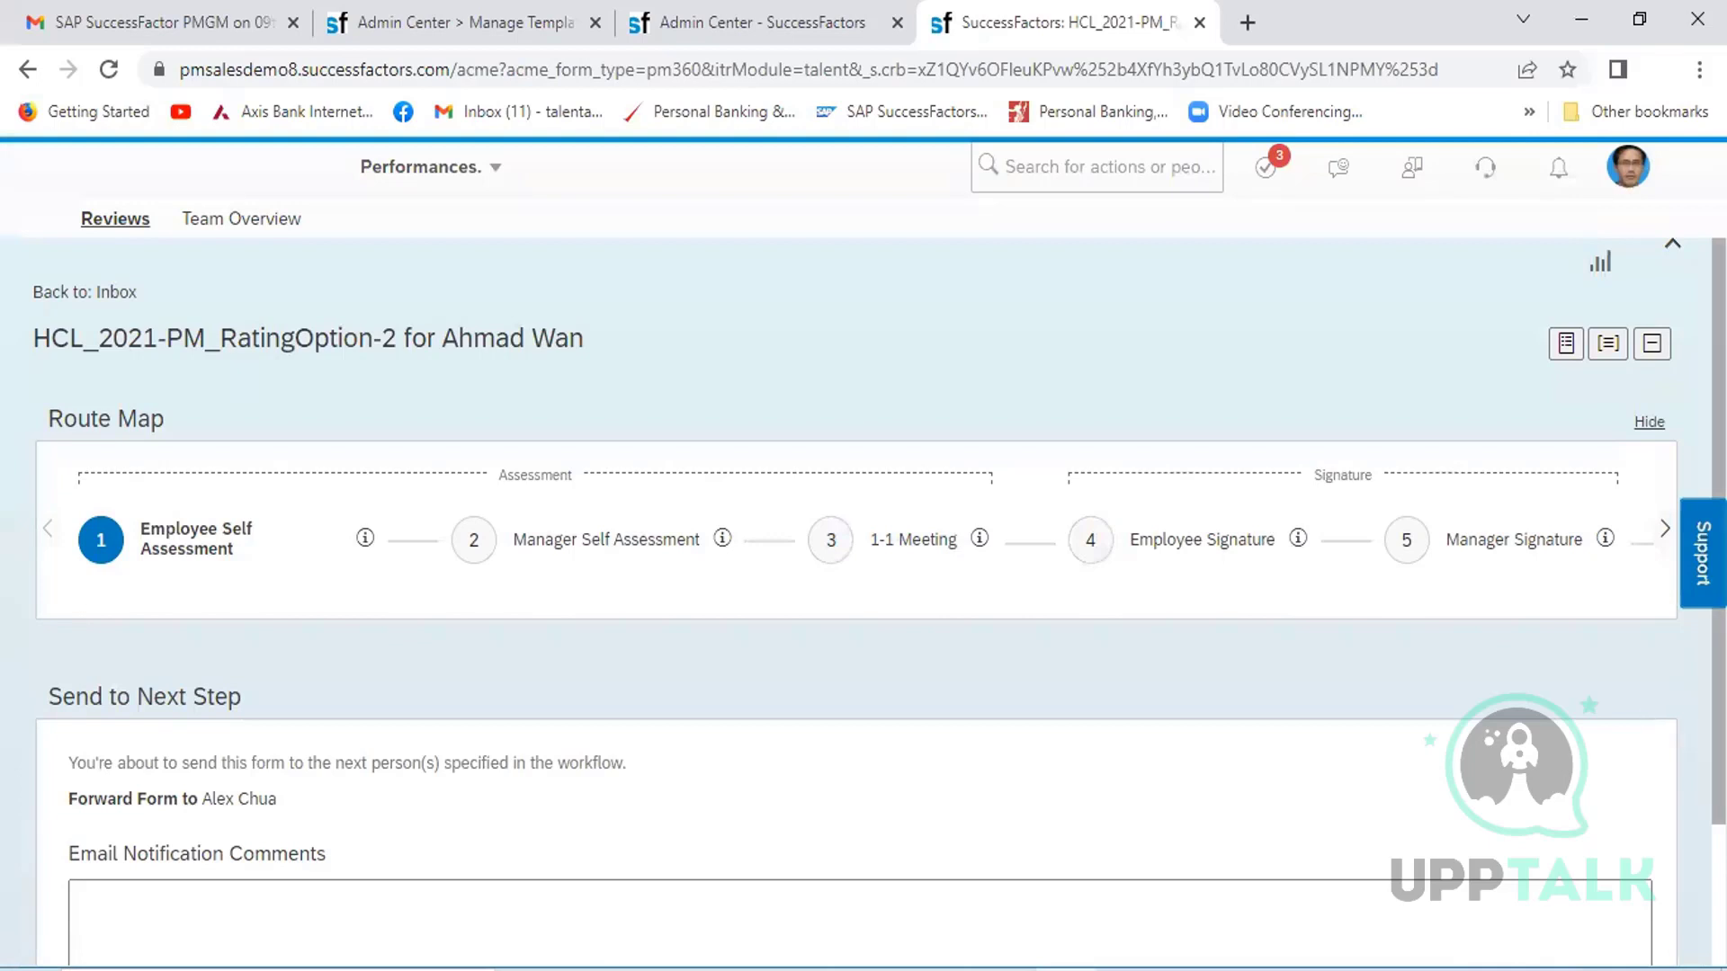
{"action": "scroll", "coordinate": [864, 540], "scroll_direction": "down", "scroll_amount": 2}
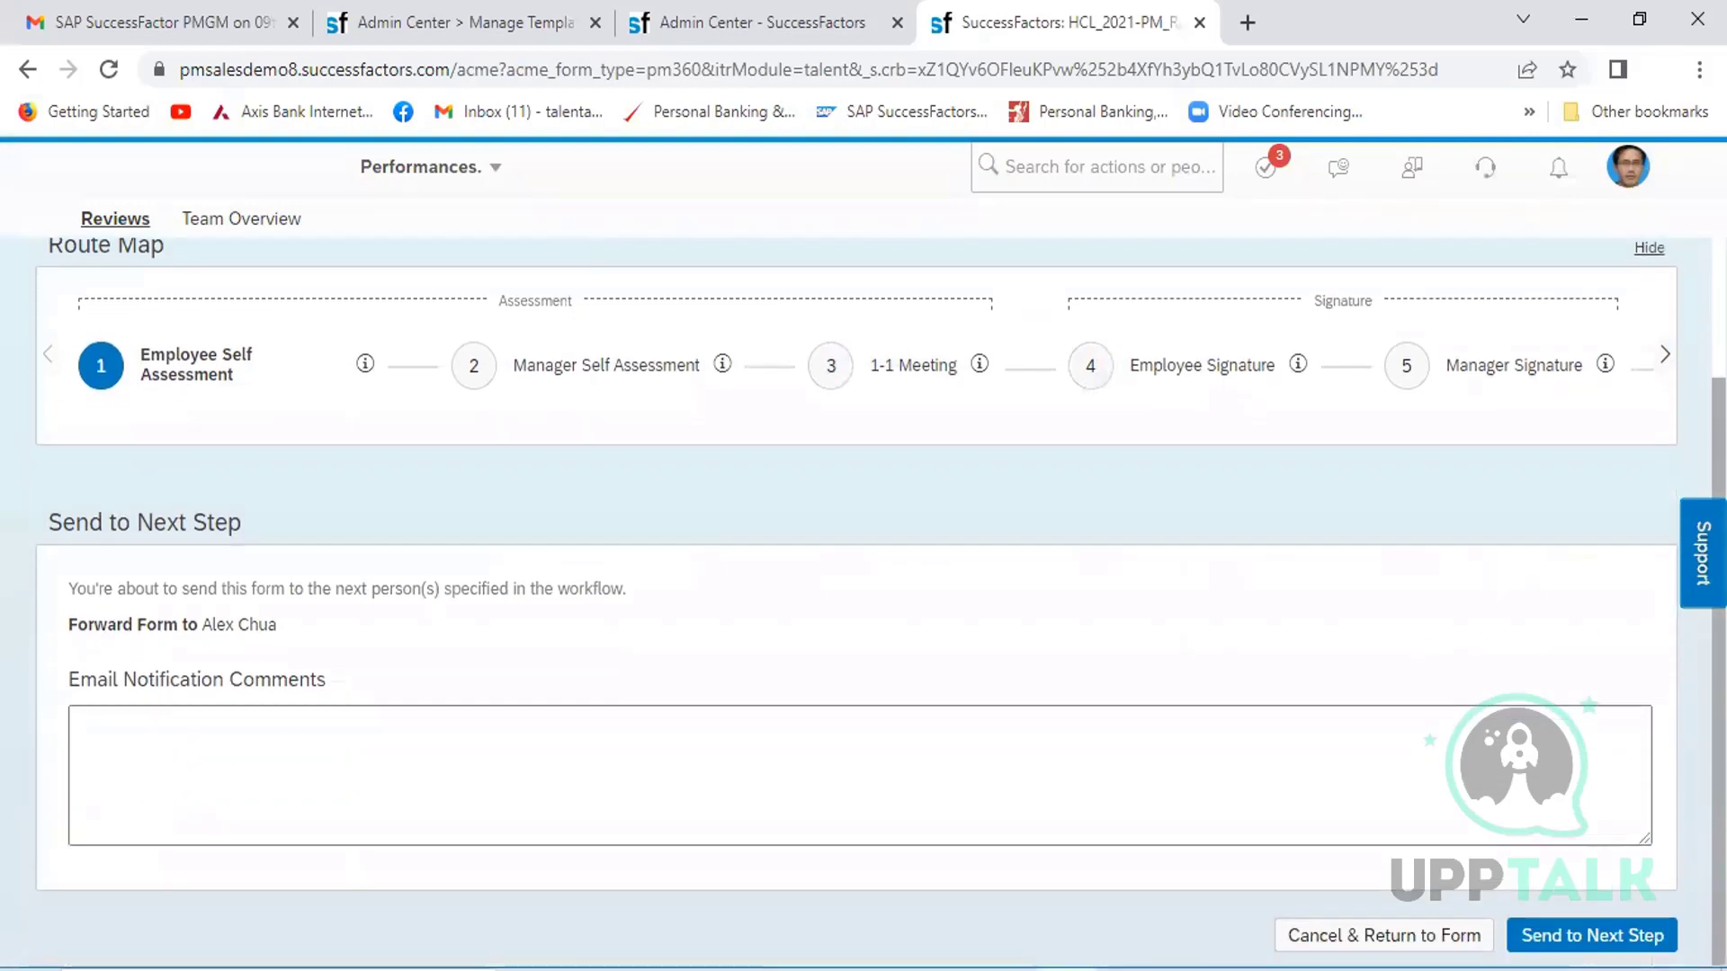
{"action": "left_click", "coordinate": [1603, 939]}
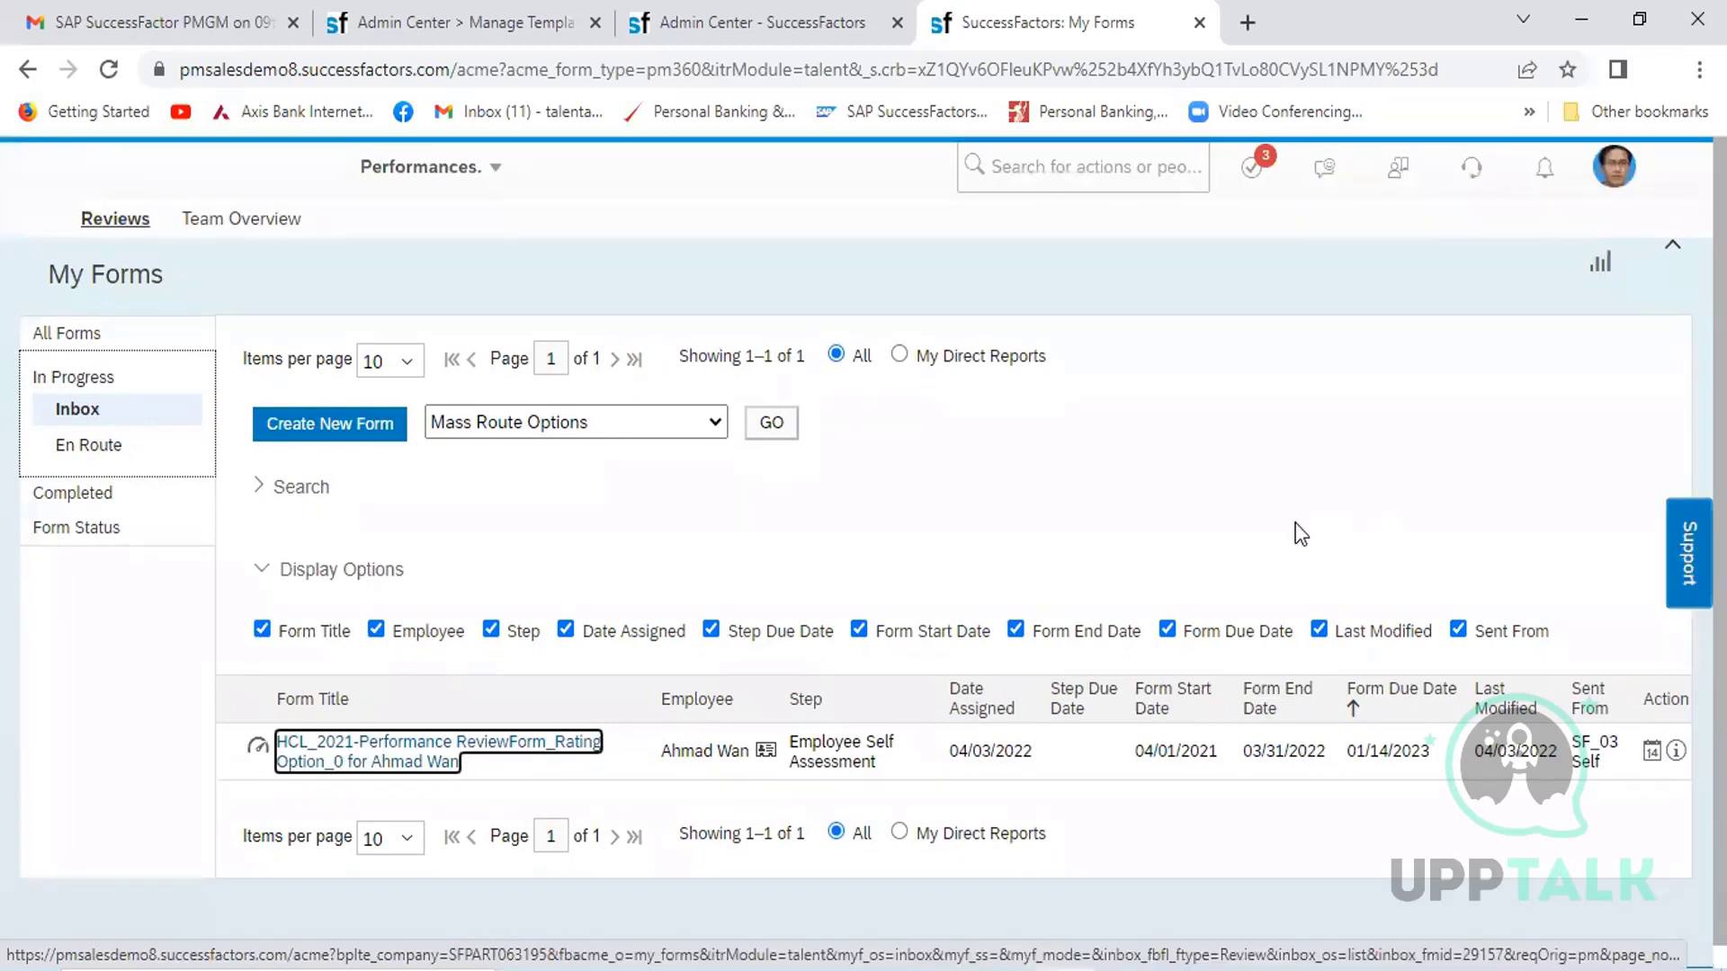
- Proxy as the employee's manager, the President SEA to whom the form was forwarded
{"action": "left_click", "coordinate": [1614, 180]}
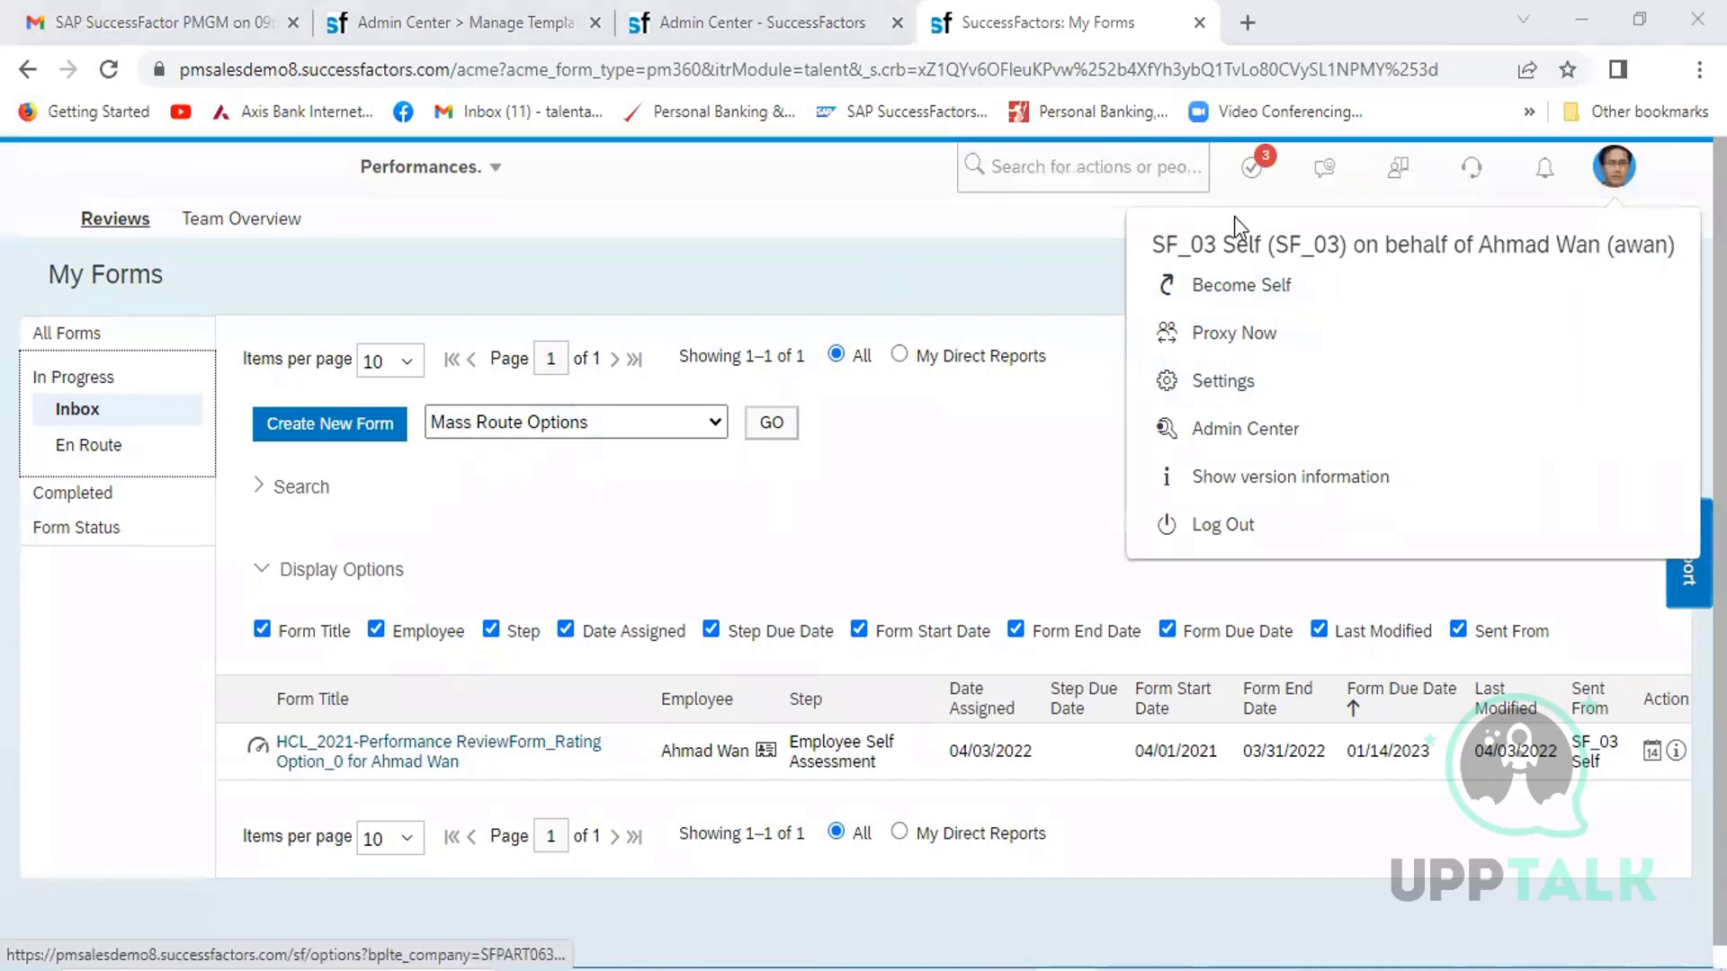
{"action": "left_click", "coordinate": [1254, 342]}
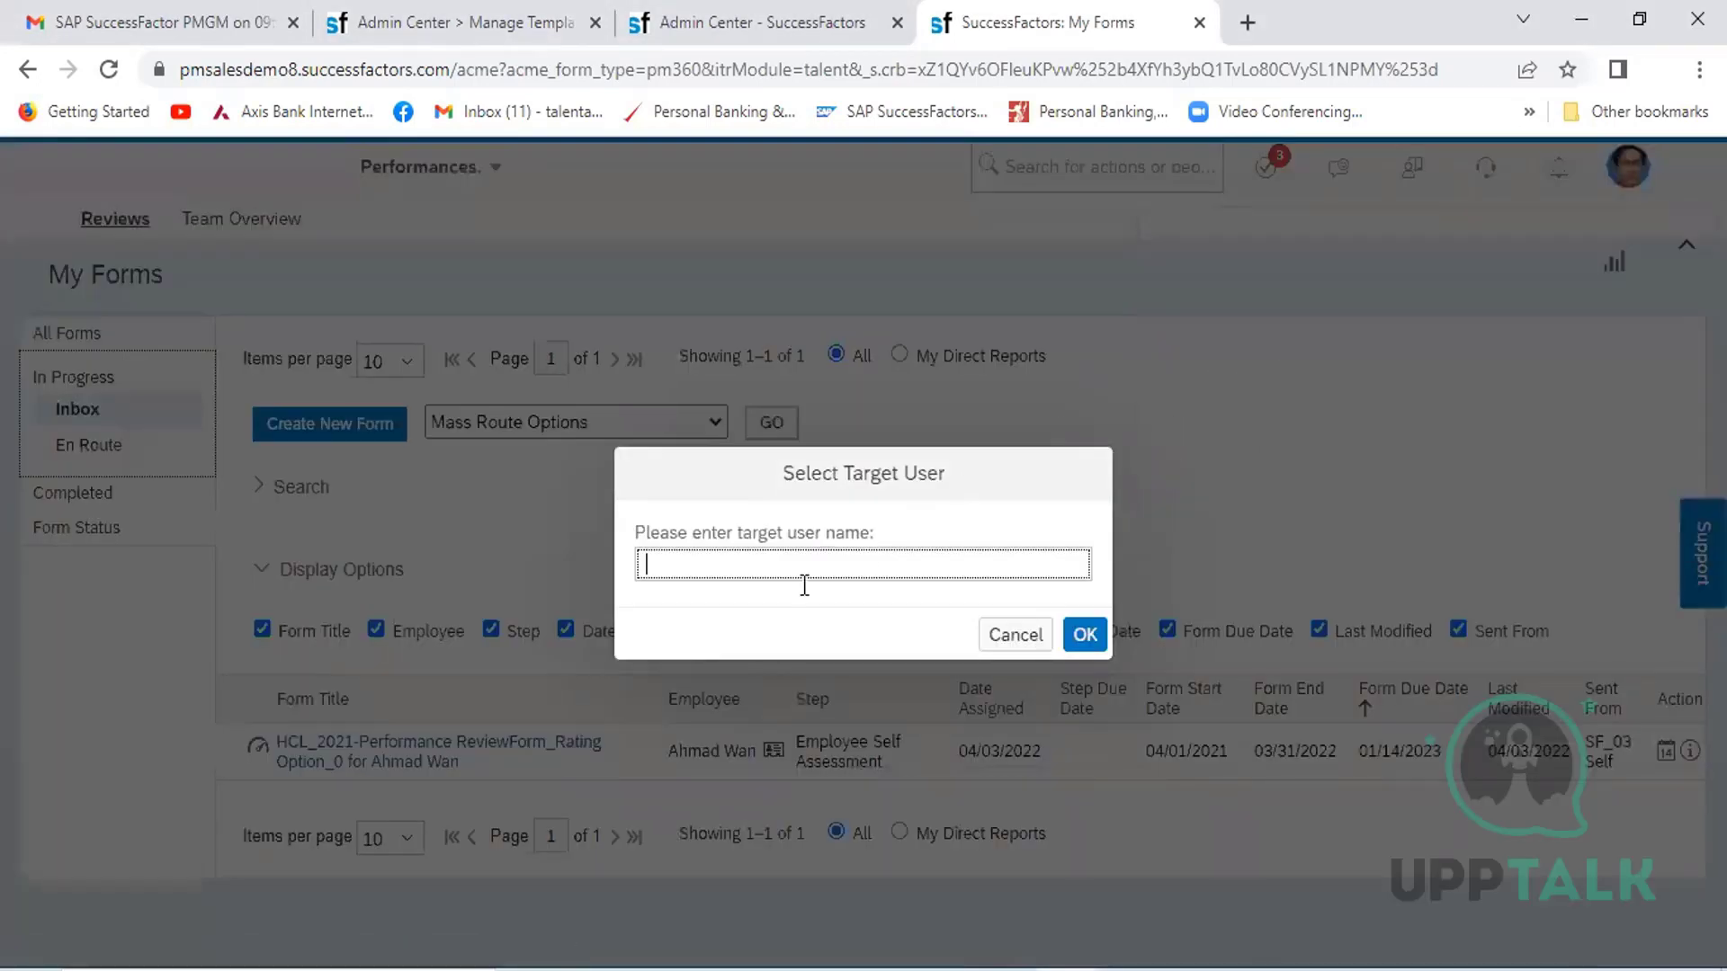
{"action": "left_click", "coordinate": [760, 558]}
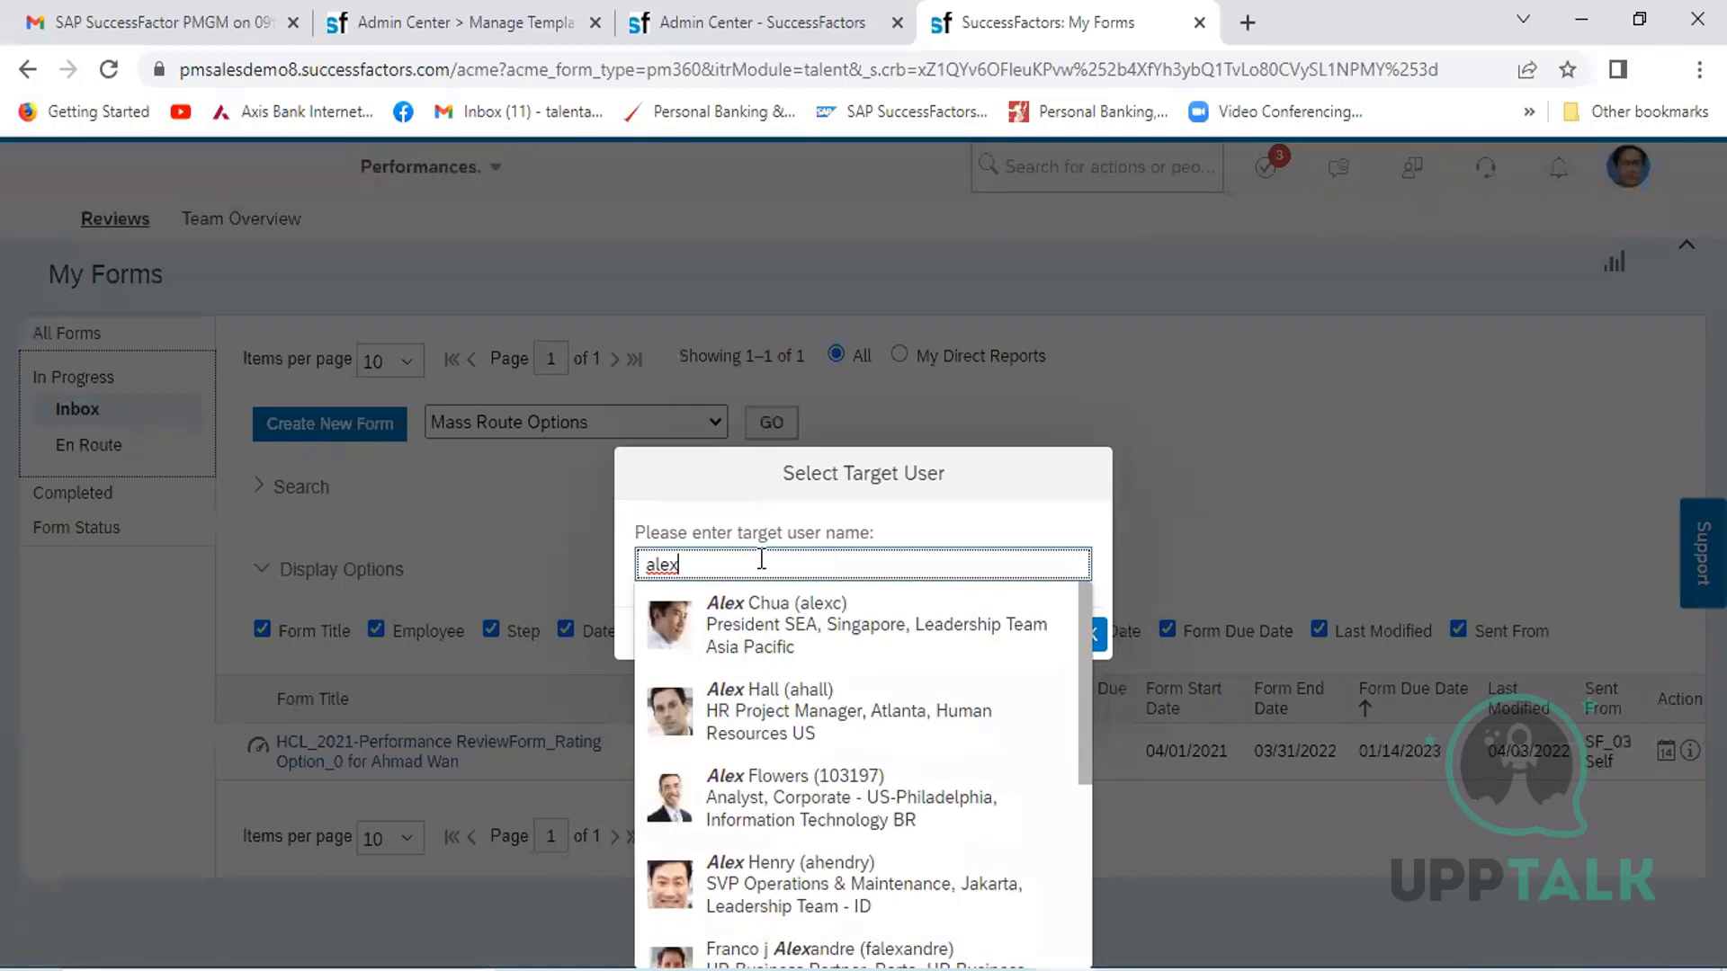
{"action": "left_click", "coordinate": [754, 612]}
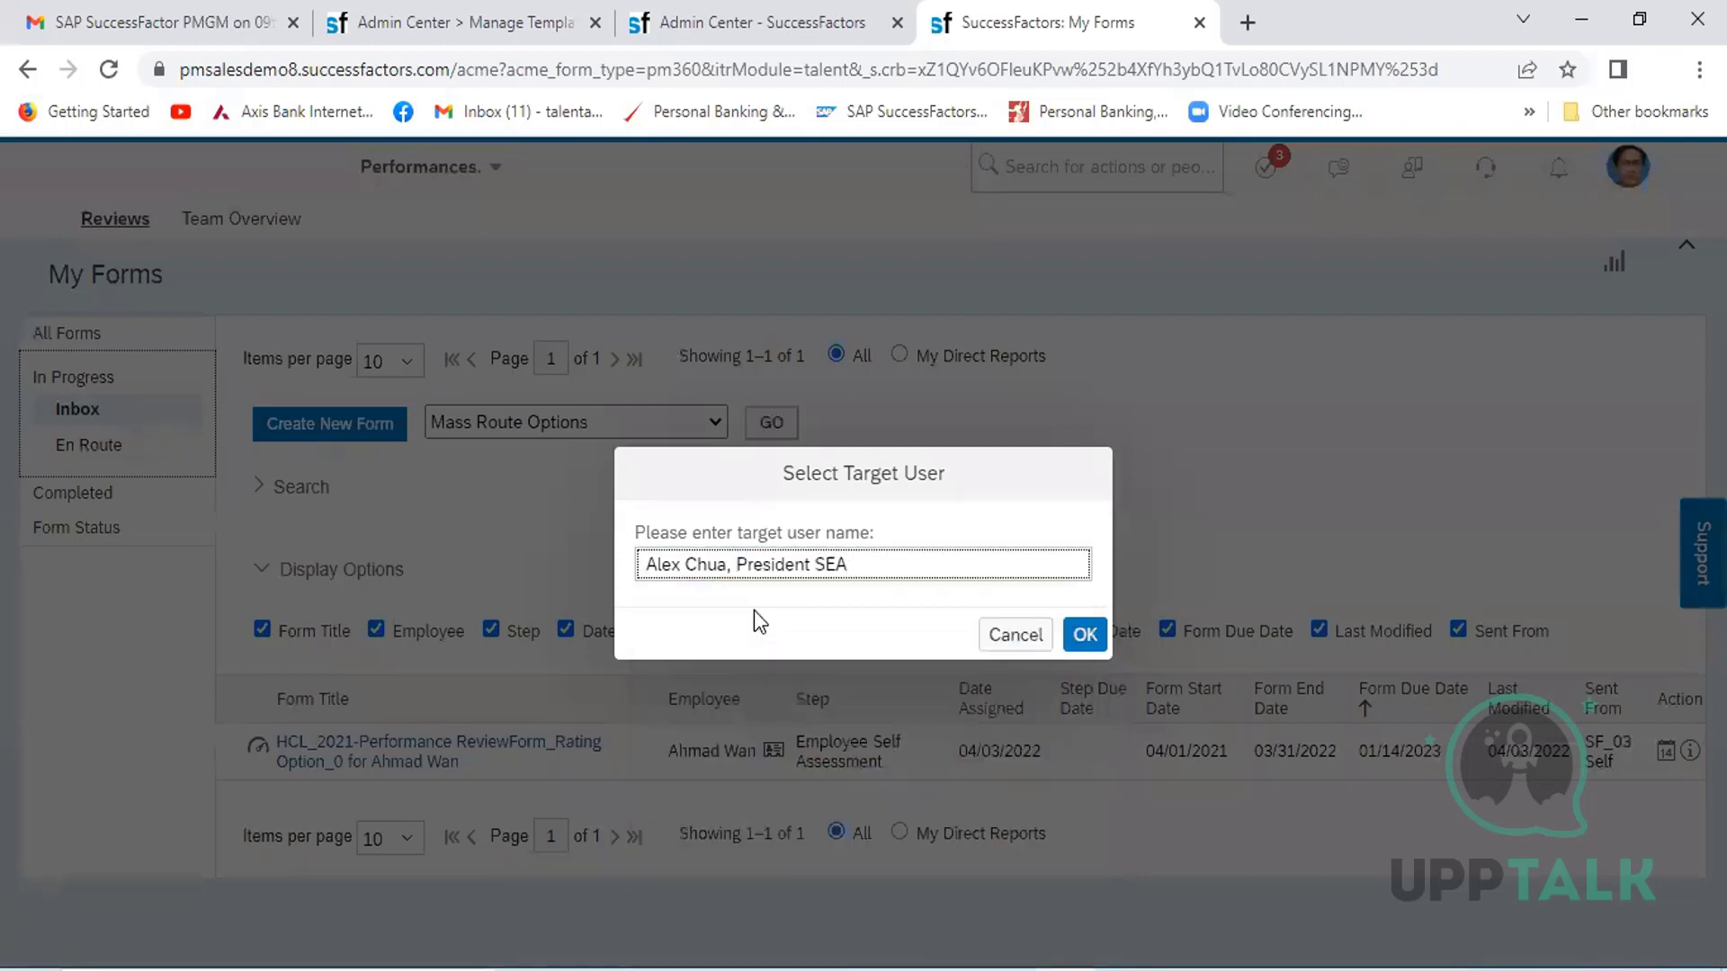
{"action": "left_click", "coordinate": [1084, 637]}
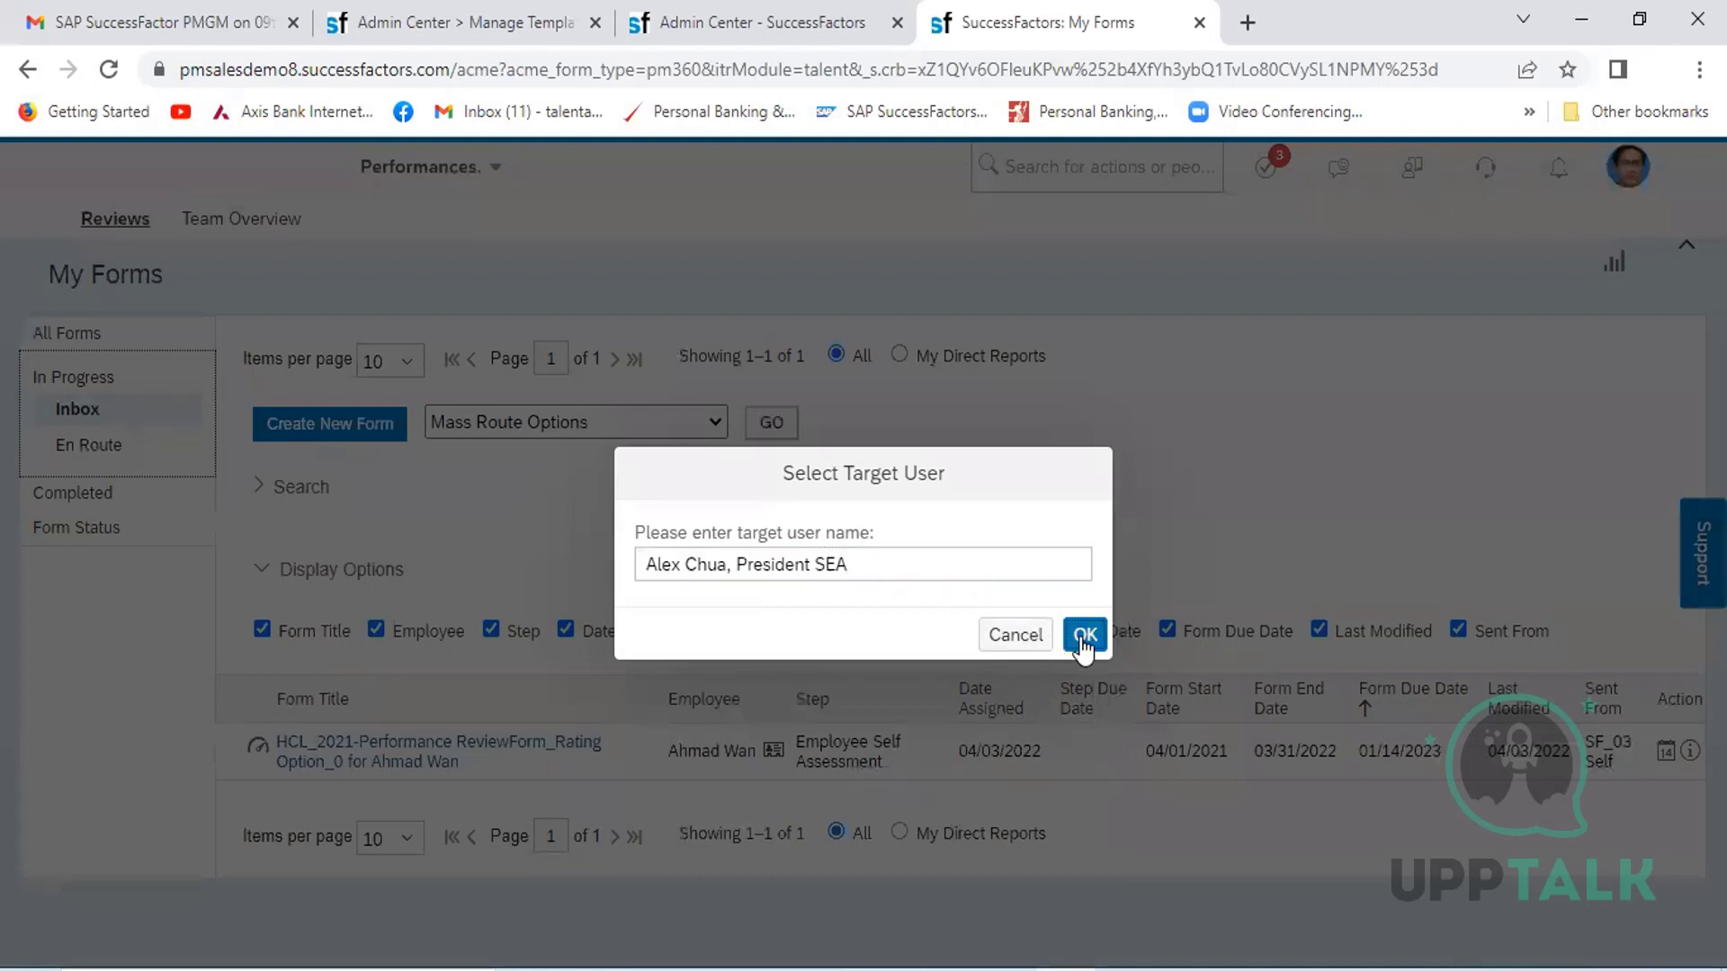
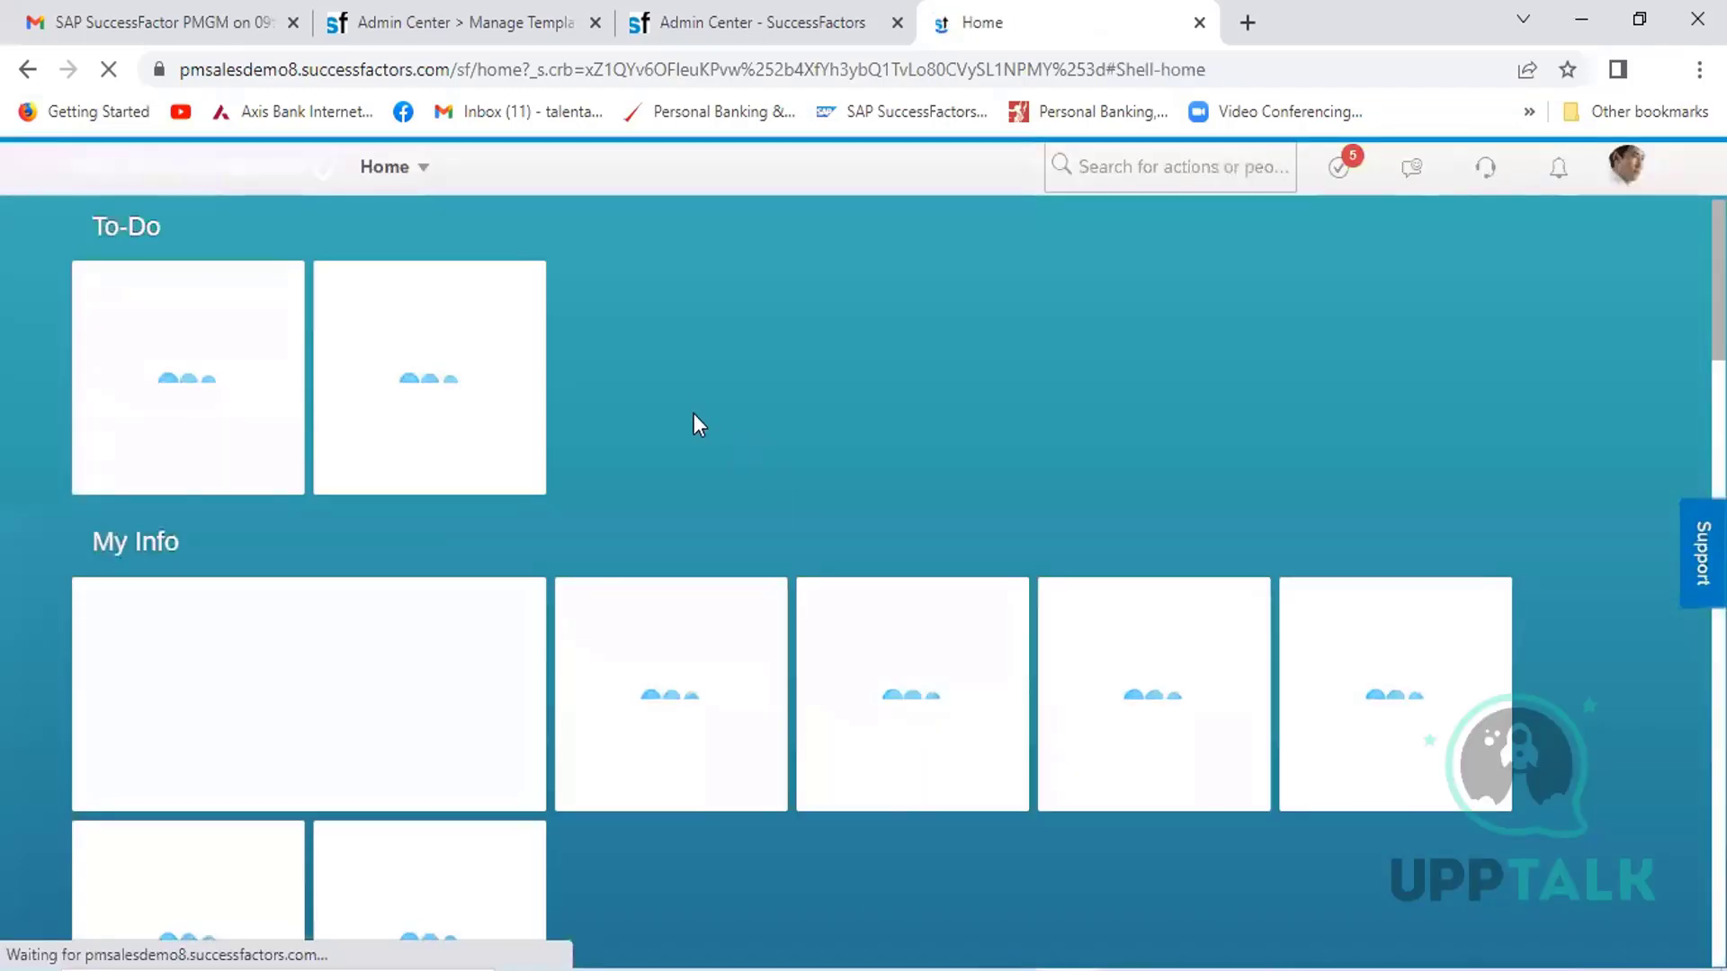
- Open the HCL_2021-PM_RatingOption-2 form waiting at the Manager Self Assessment step in the manager's Performance inbox
{"action": "left_click", "coordinate": [419, 182]}
{"action": "left_click", "coordinate": [400, 277]}
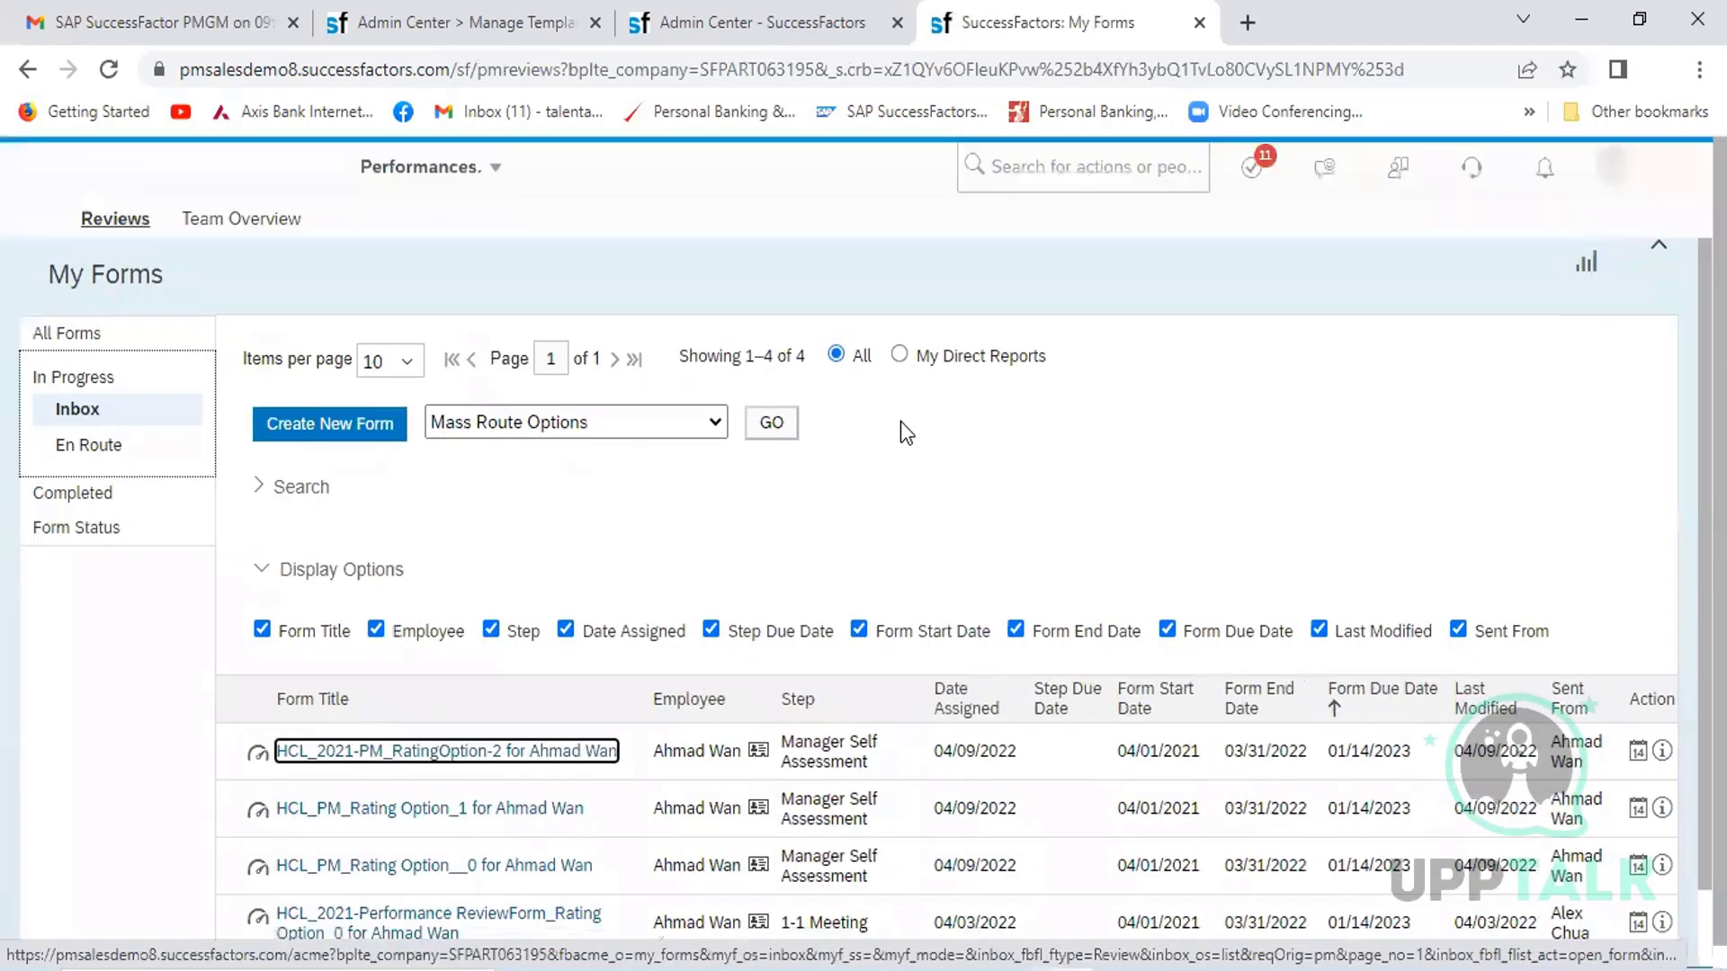
{"action": "left_click", "coordinate": [497, 753]}
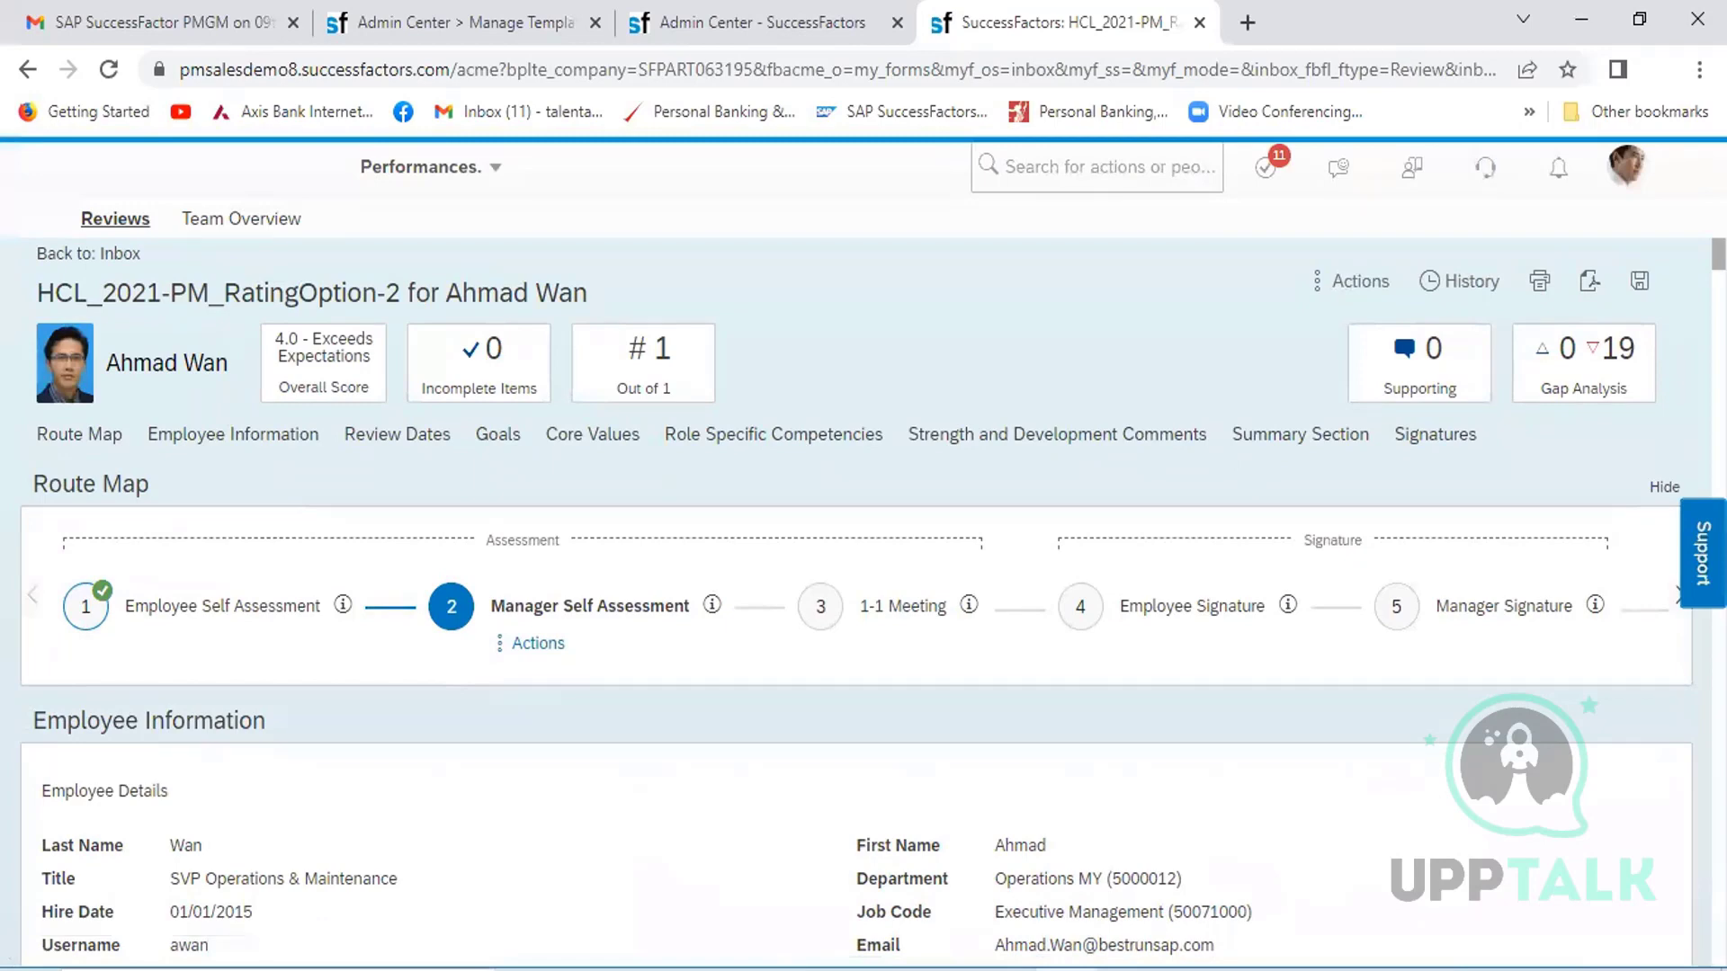
- Examine the manager's rating rows and the employee's ratings across the goals, competencies and Summary Section of the form
{"action": "scroll", "coordinate": [854, 702], "scroll_direction": "down", "scroll_amount": 15}
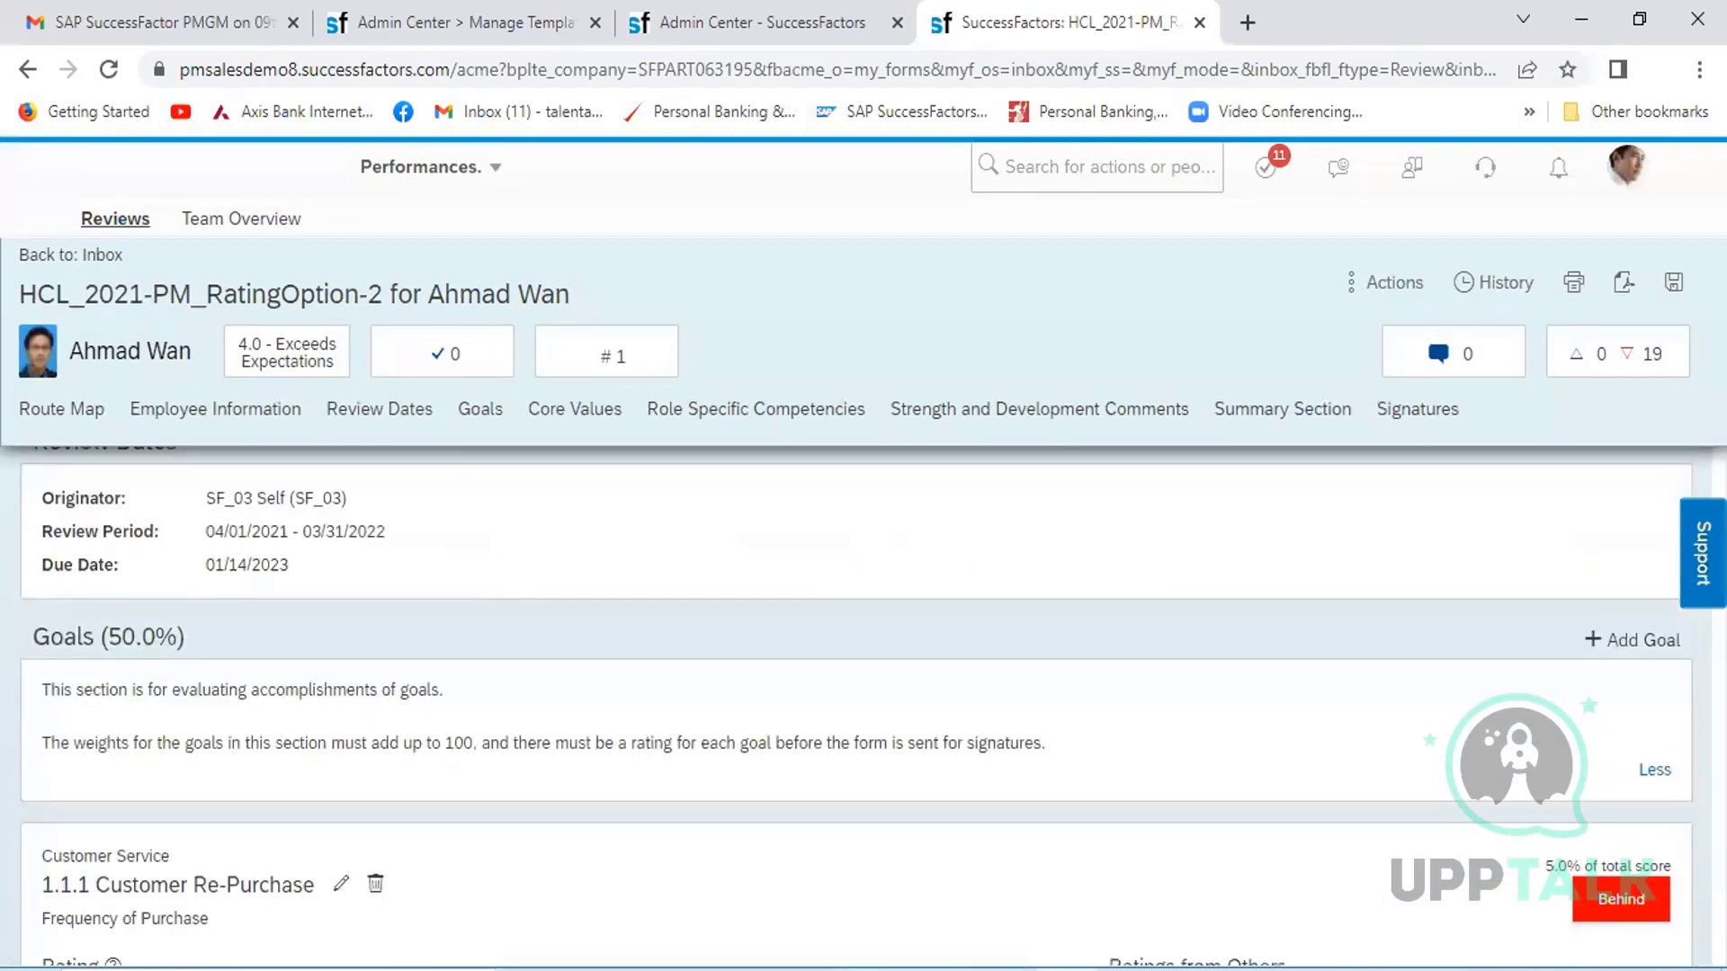
{"action": "scroll", "coordinate": [863, 701], "scroll_direction": "up", "scroll_amount": 1}
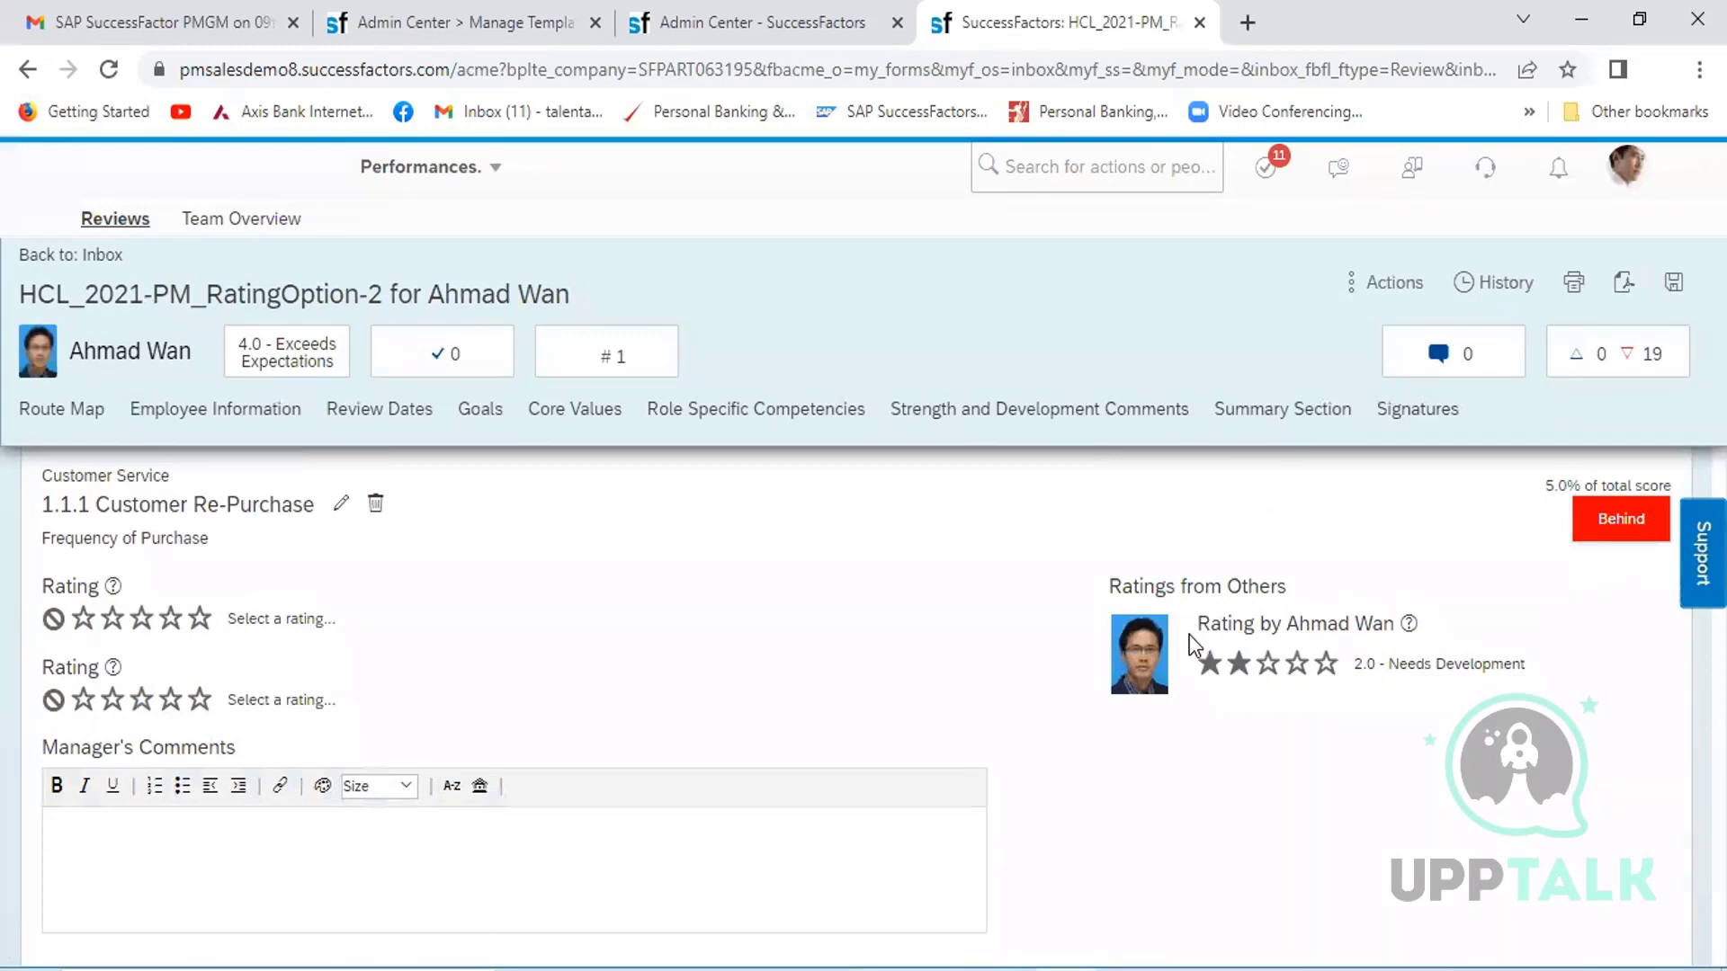
{"action": "left_click", "coordinate": [170, 620]}
{"action": "left_click_drag", "start_coordinate": [383, 297], "coordinate": [206, 297]}
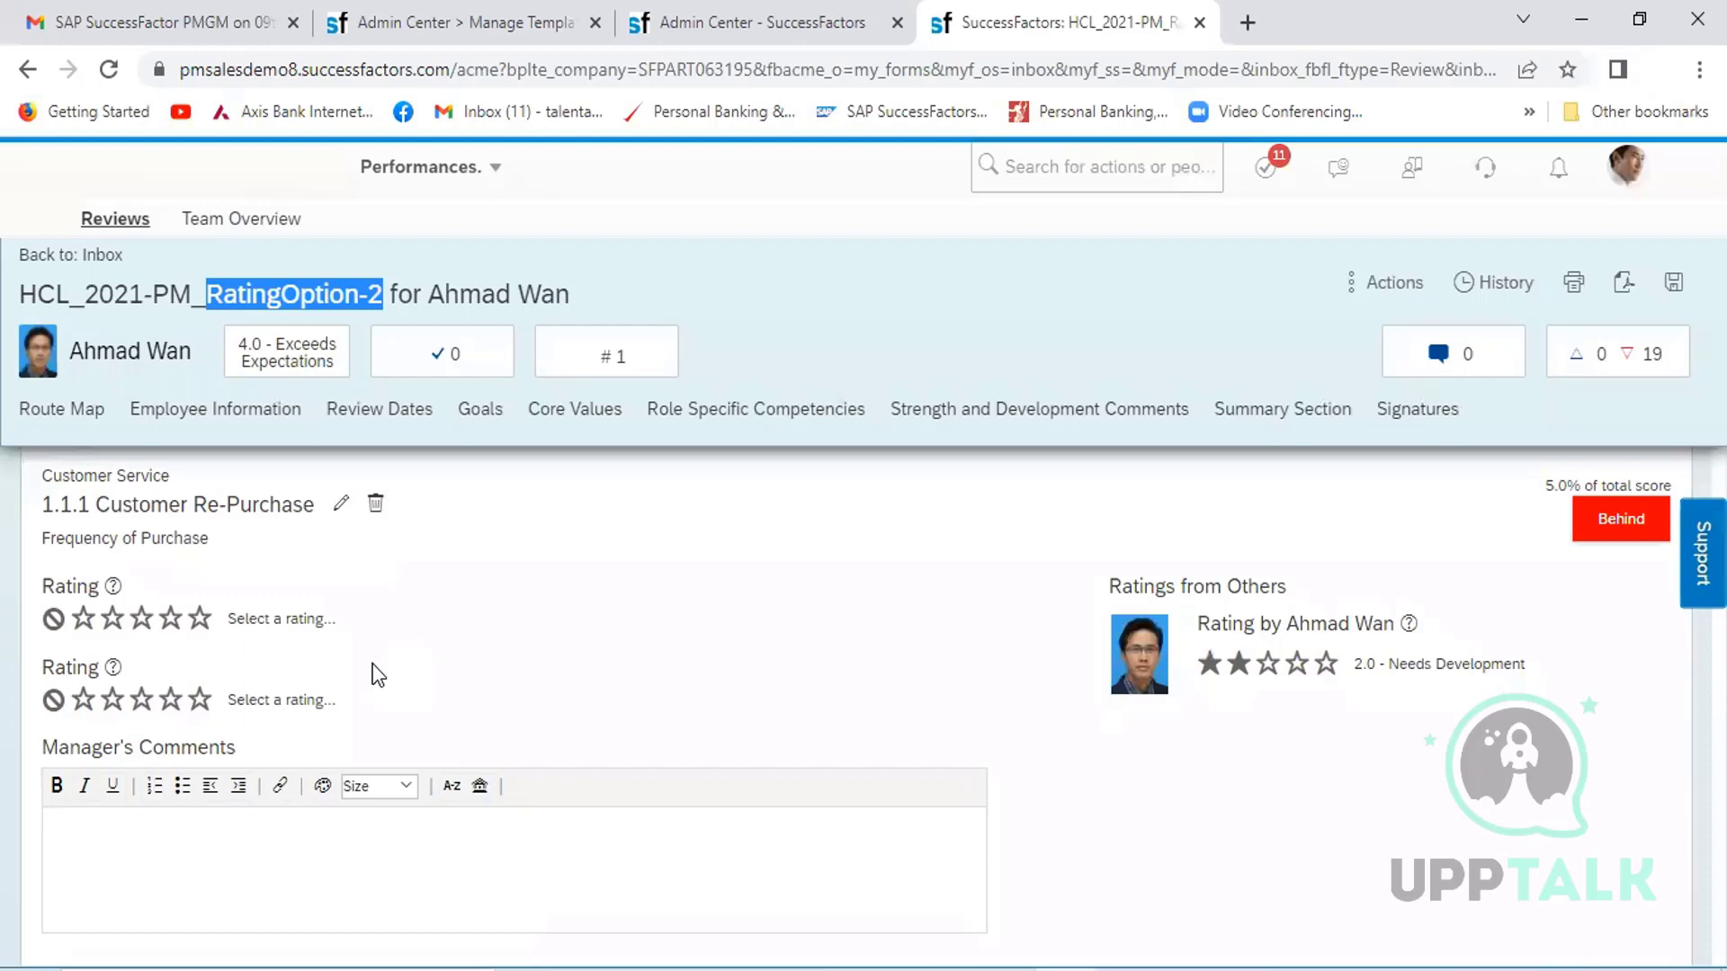
{"action": "left_click", "coordinate": [445, 21]}
{"action": "scroll", "coordinate": [855, 702], "scroll_direction": "down", "scroll_amount": 15}
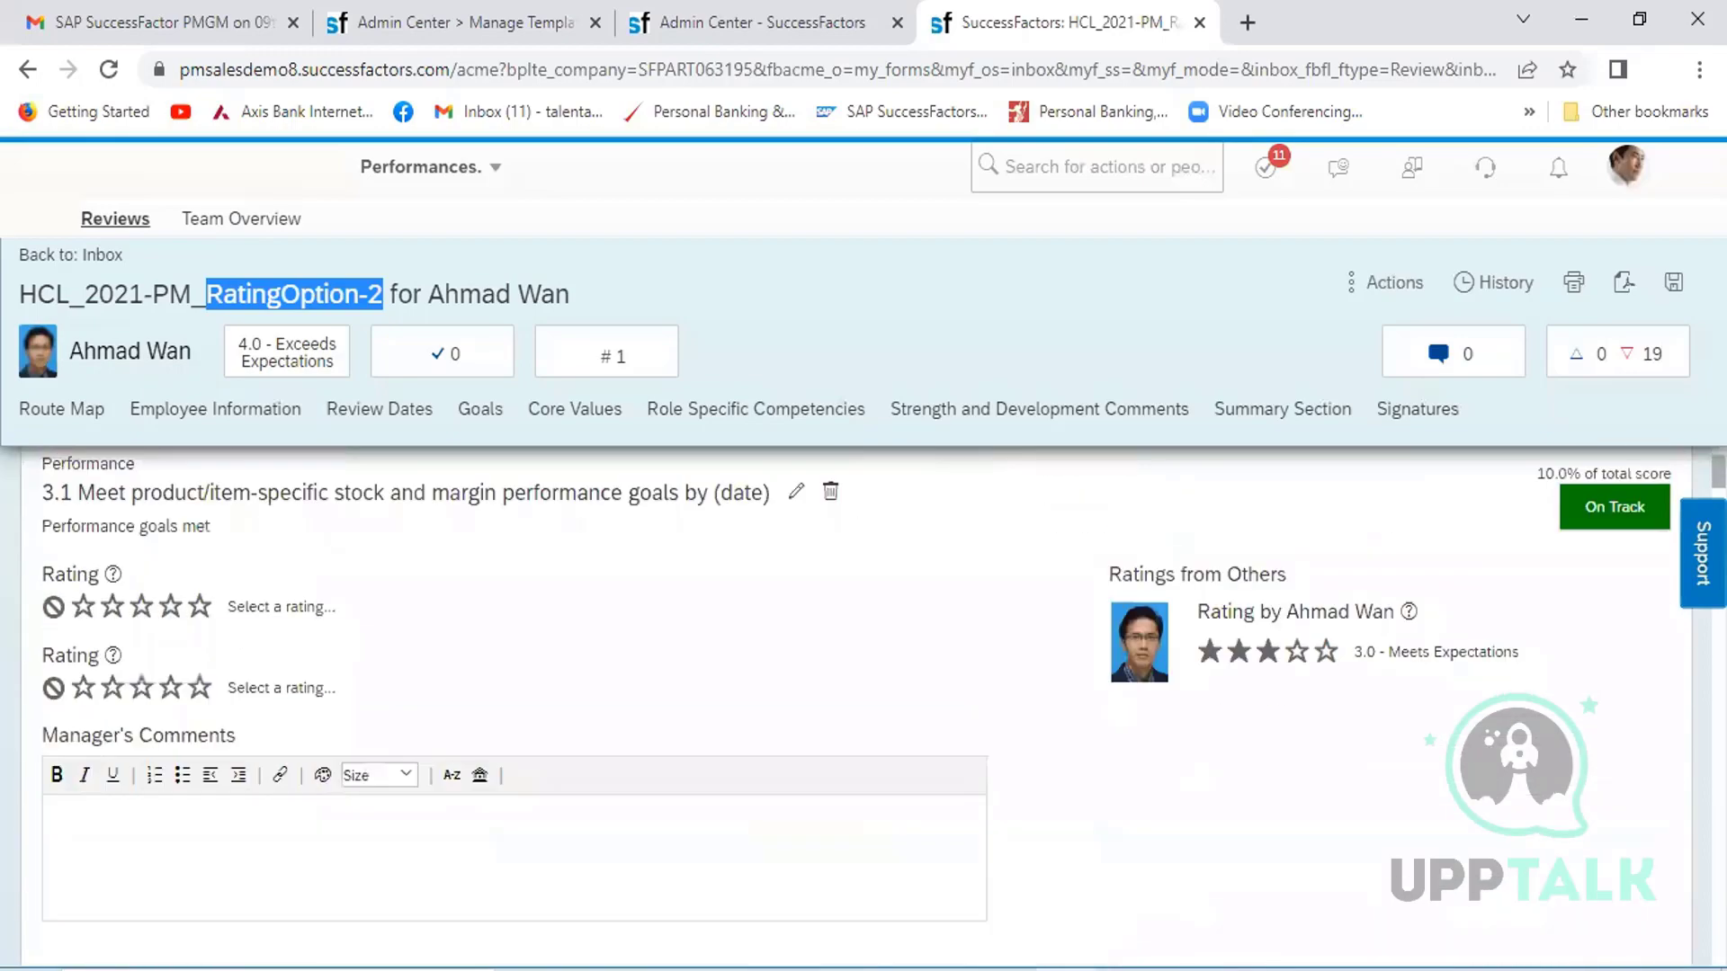
{"action": "scroll", "coordinate": [854, 702], "scroll_direction": "down", "scroll_amount": 15}
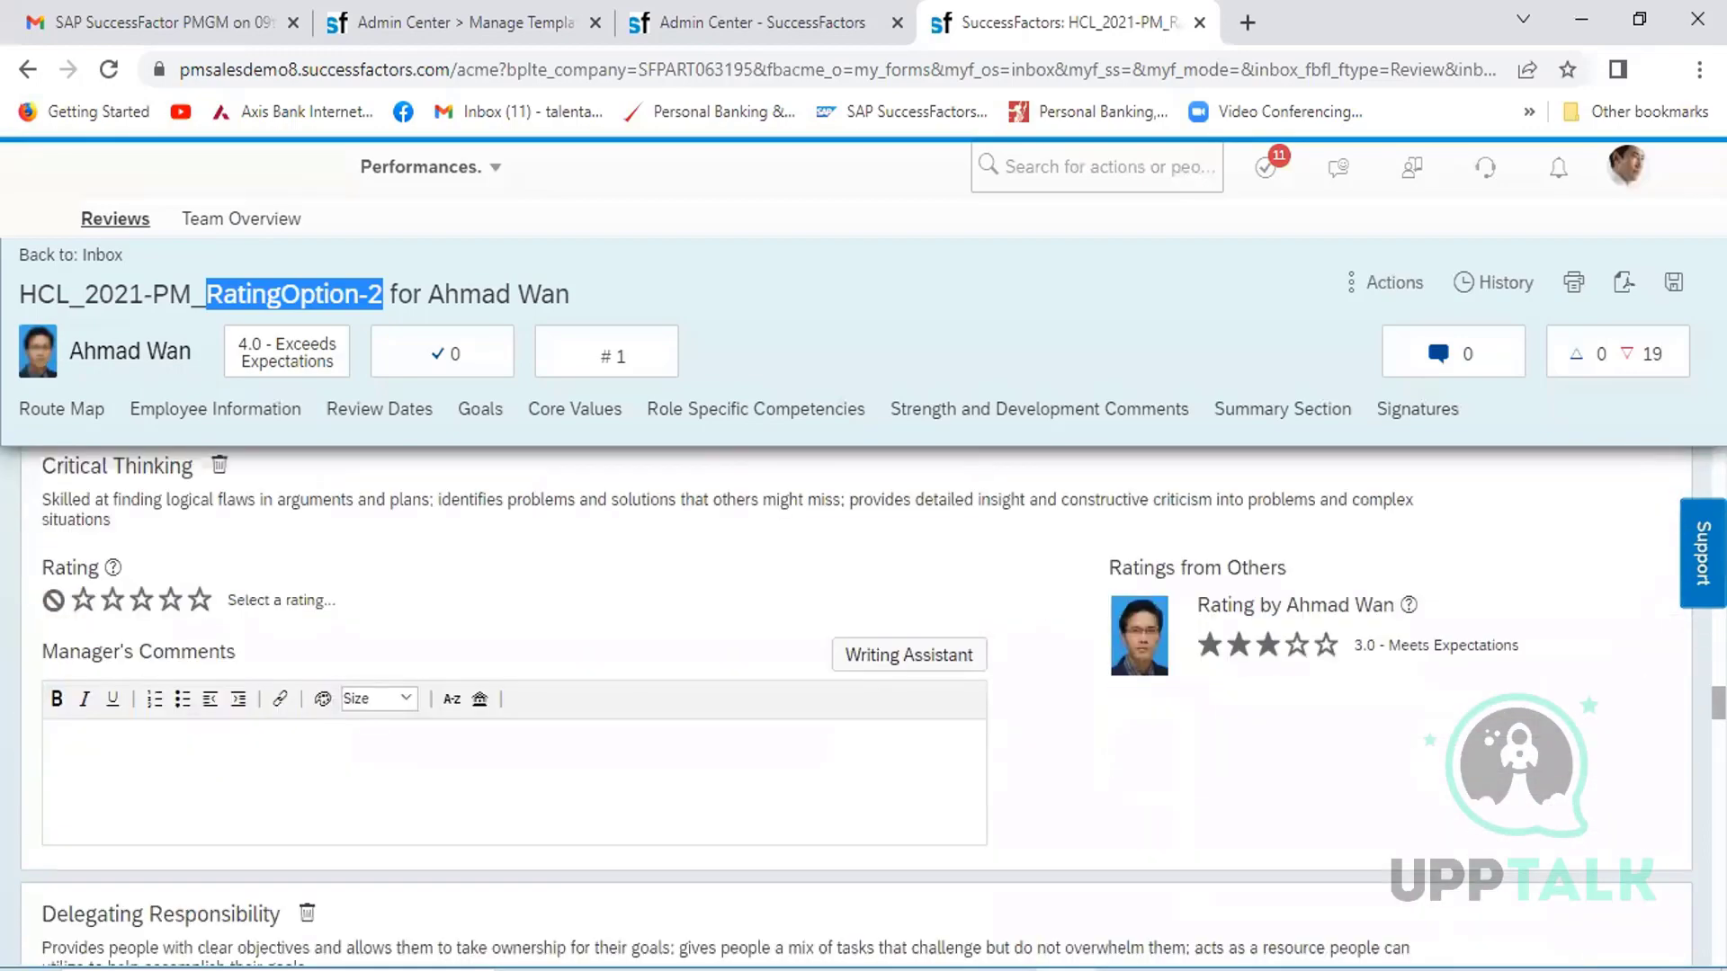
{"action": "scroll", "coordinate": [854, 701], "scroll_direction": "down", "scroll_amount": 20}
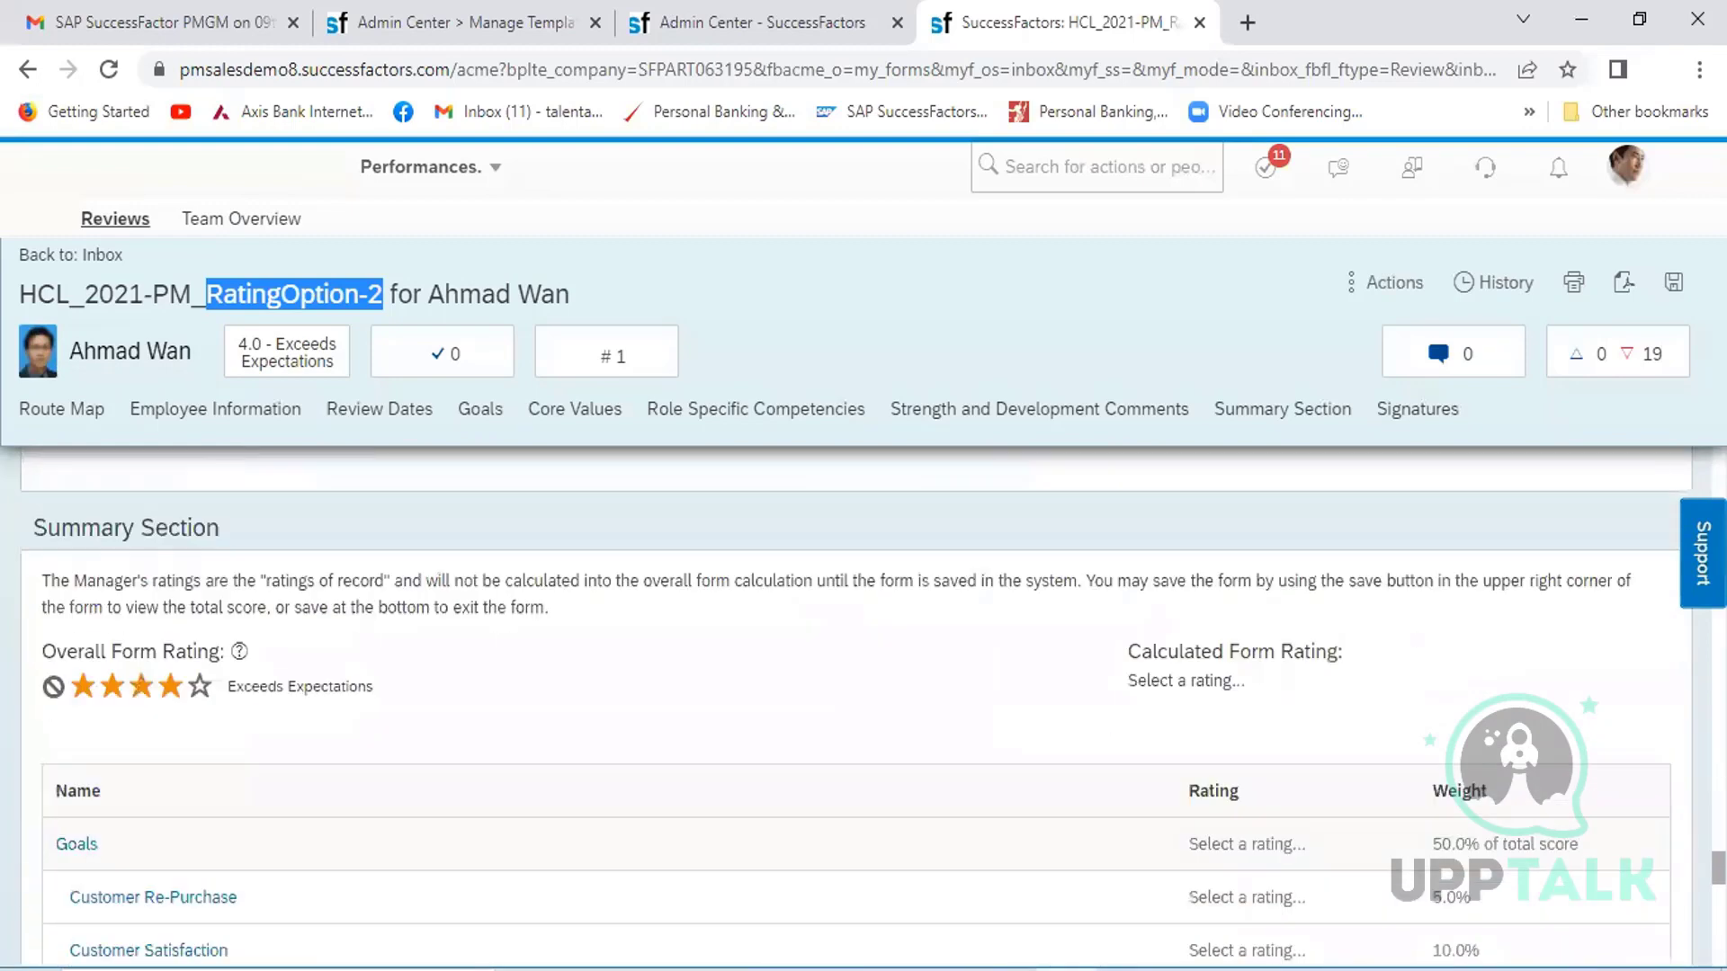
{"action": "scroll", "coordinate": [854, 701], "scroll_direction": "up", "scroll_amount": 6}
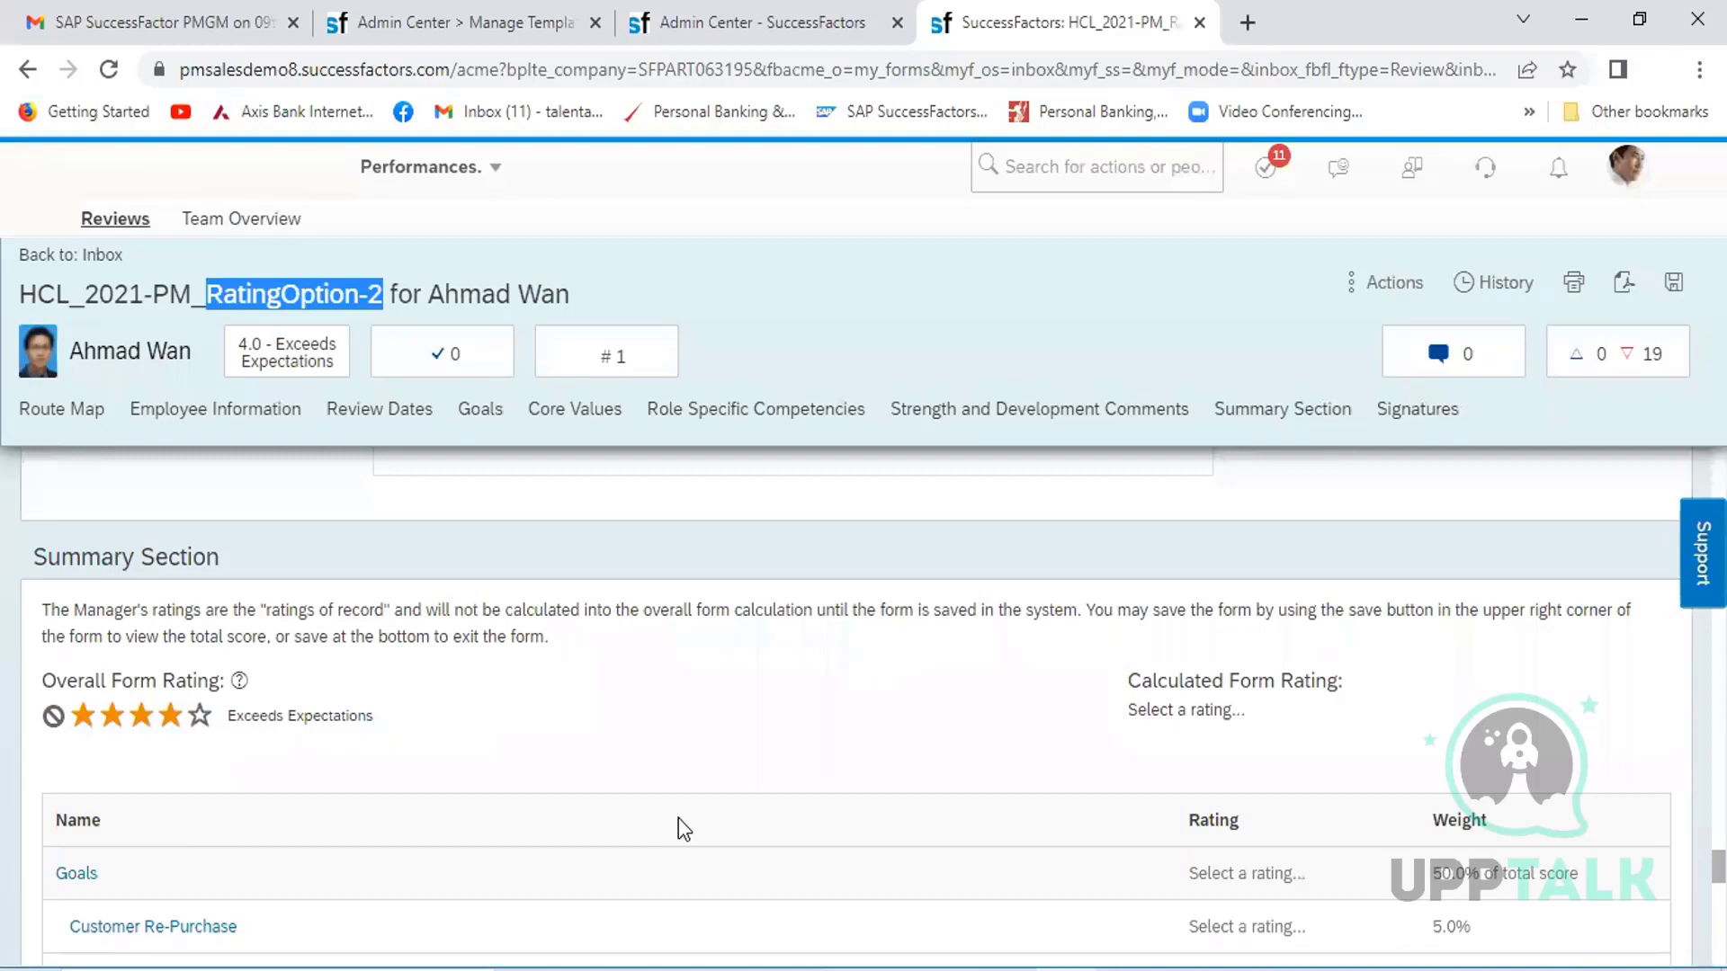
- Switch to the Excel workbook and enter the heading Admin Tool in B18 with Delete Form in C19
{"action": "key", "text": "alt+Tab"}
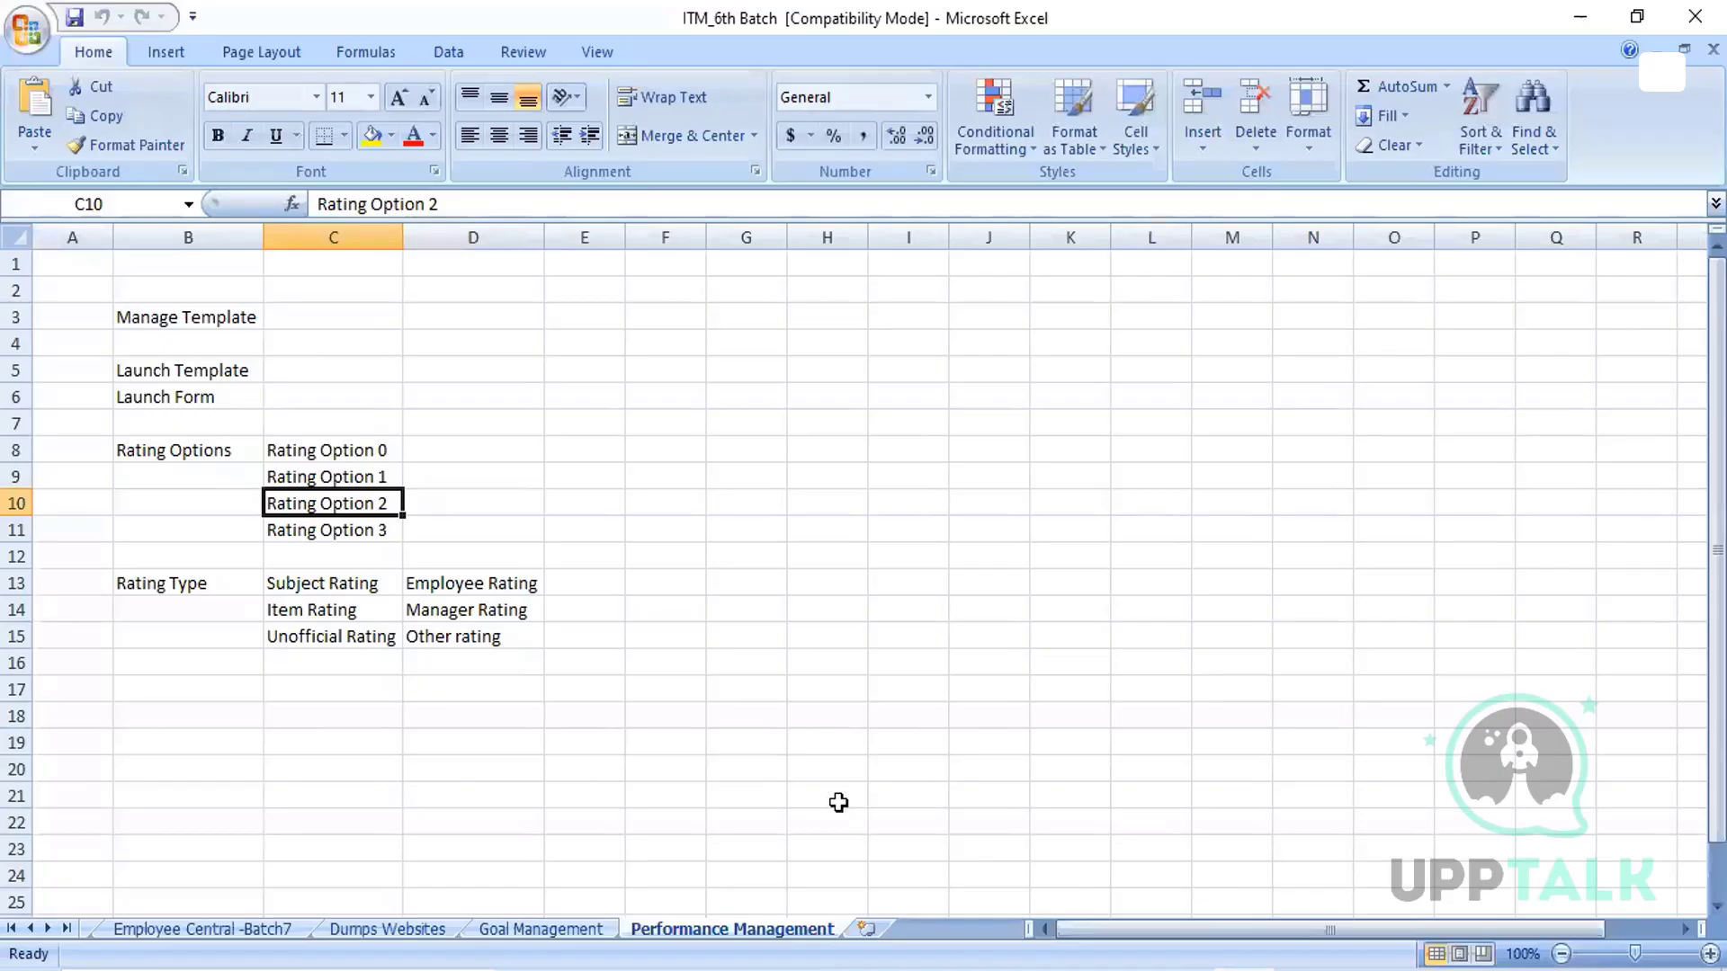
{"action": "left_click", "coordinate": [197, 725]}
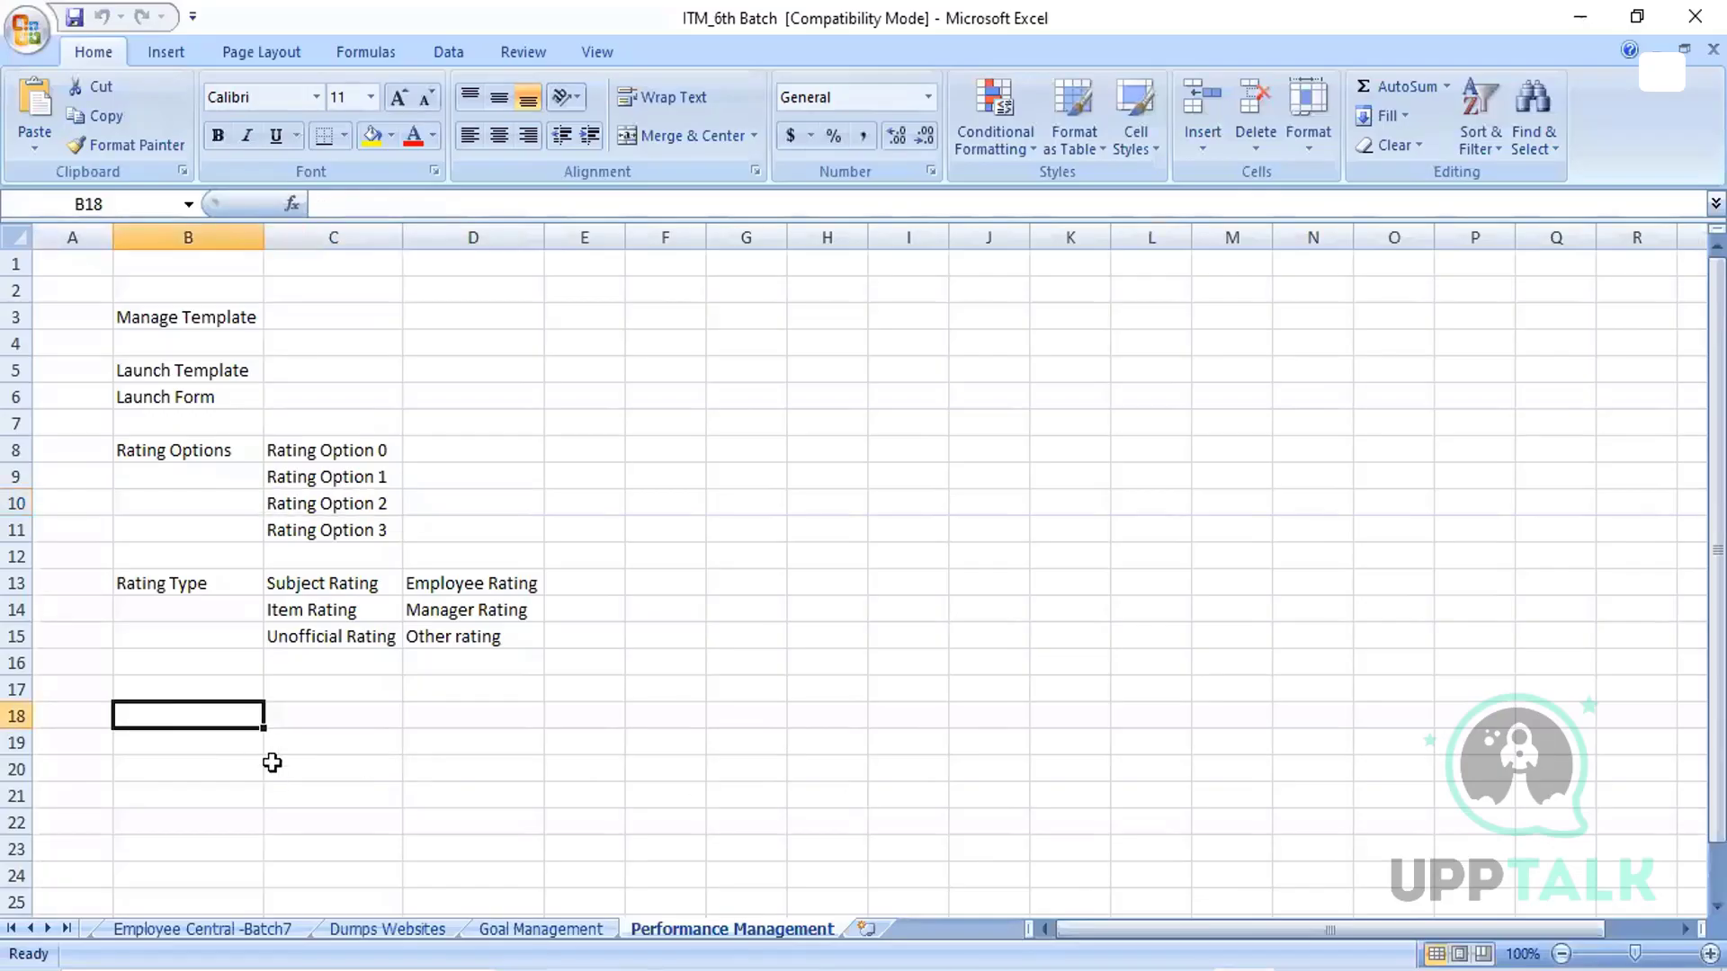
{"action": "type", "text": "Admin T"}
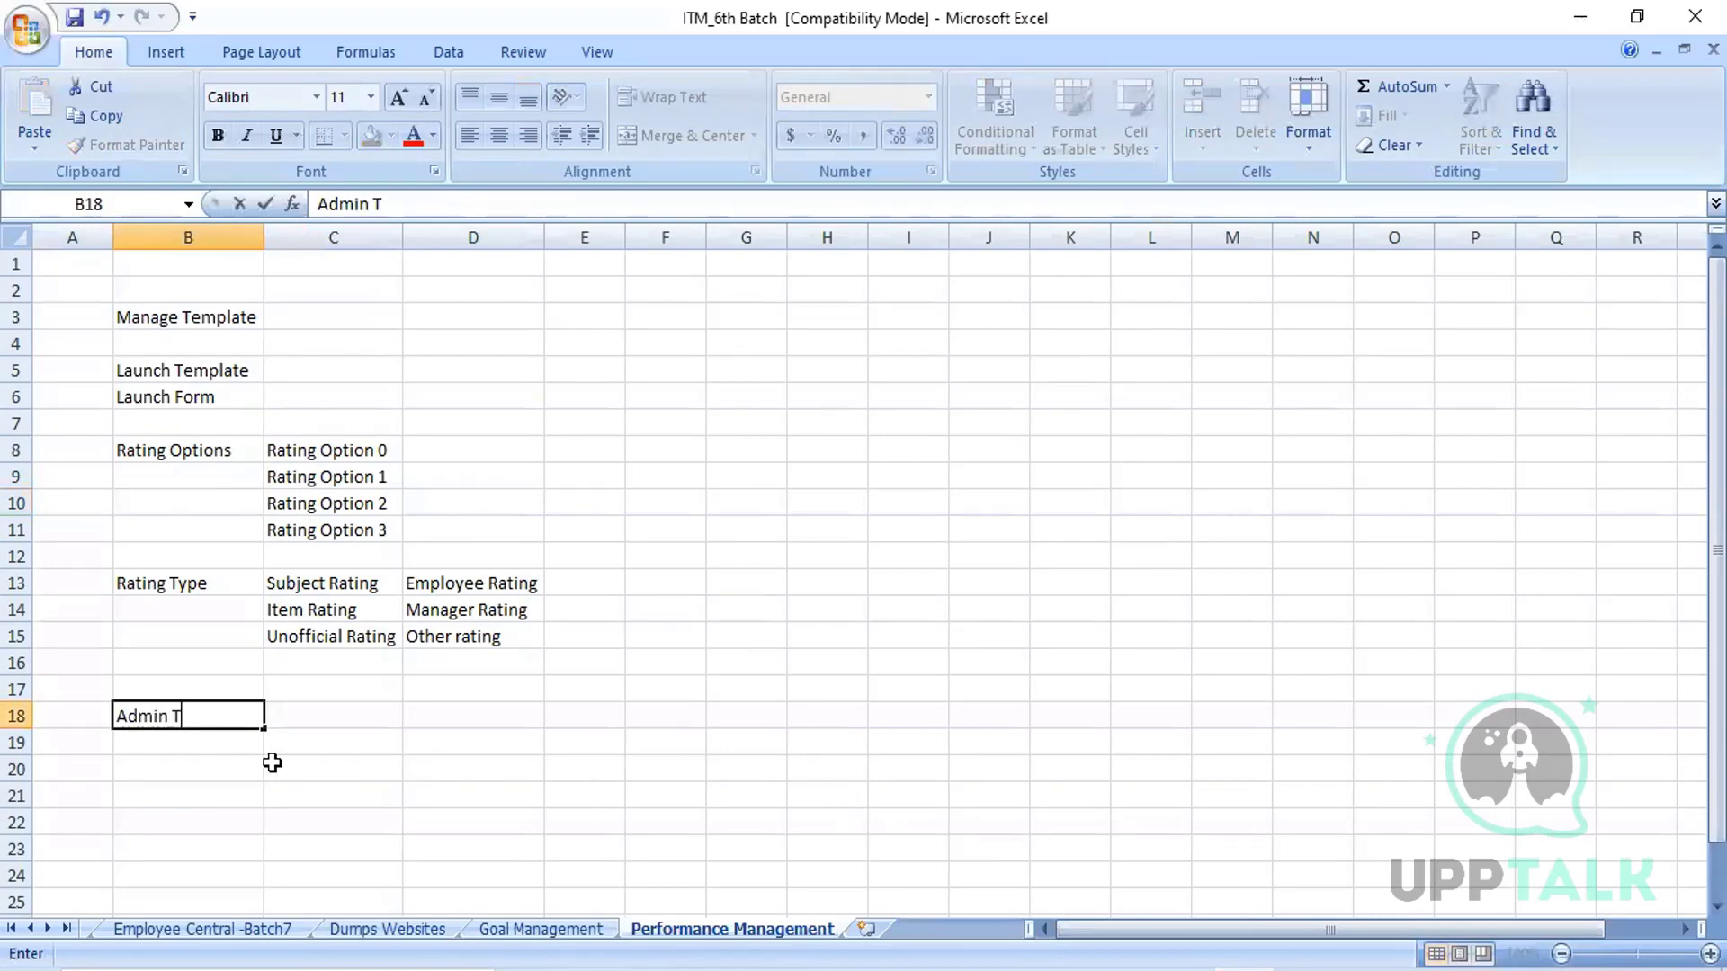
{"action": "type", "text": "ool"}
{"action": "left_click", "coordinate": [358, 746]}
{"action": "type", "text": "Dele"}
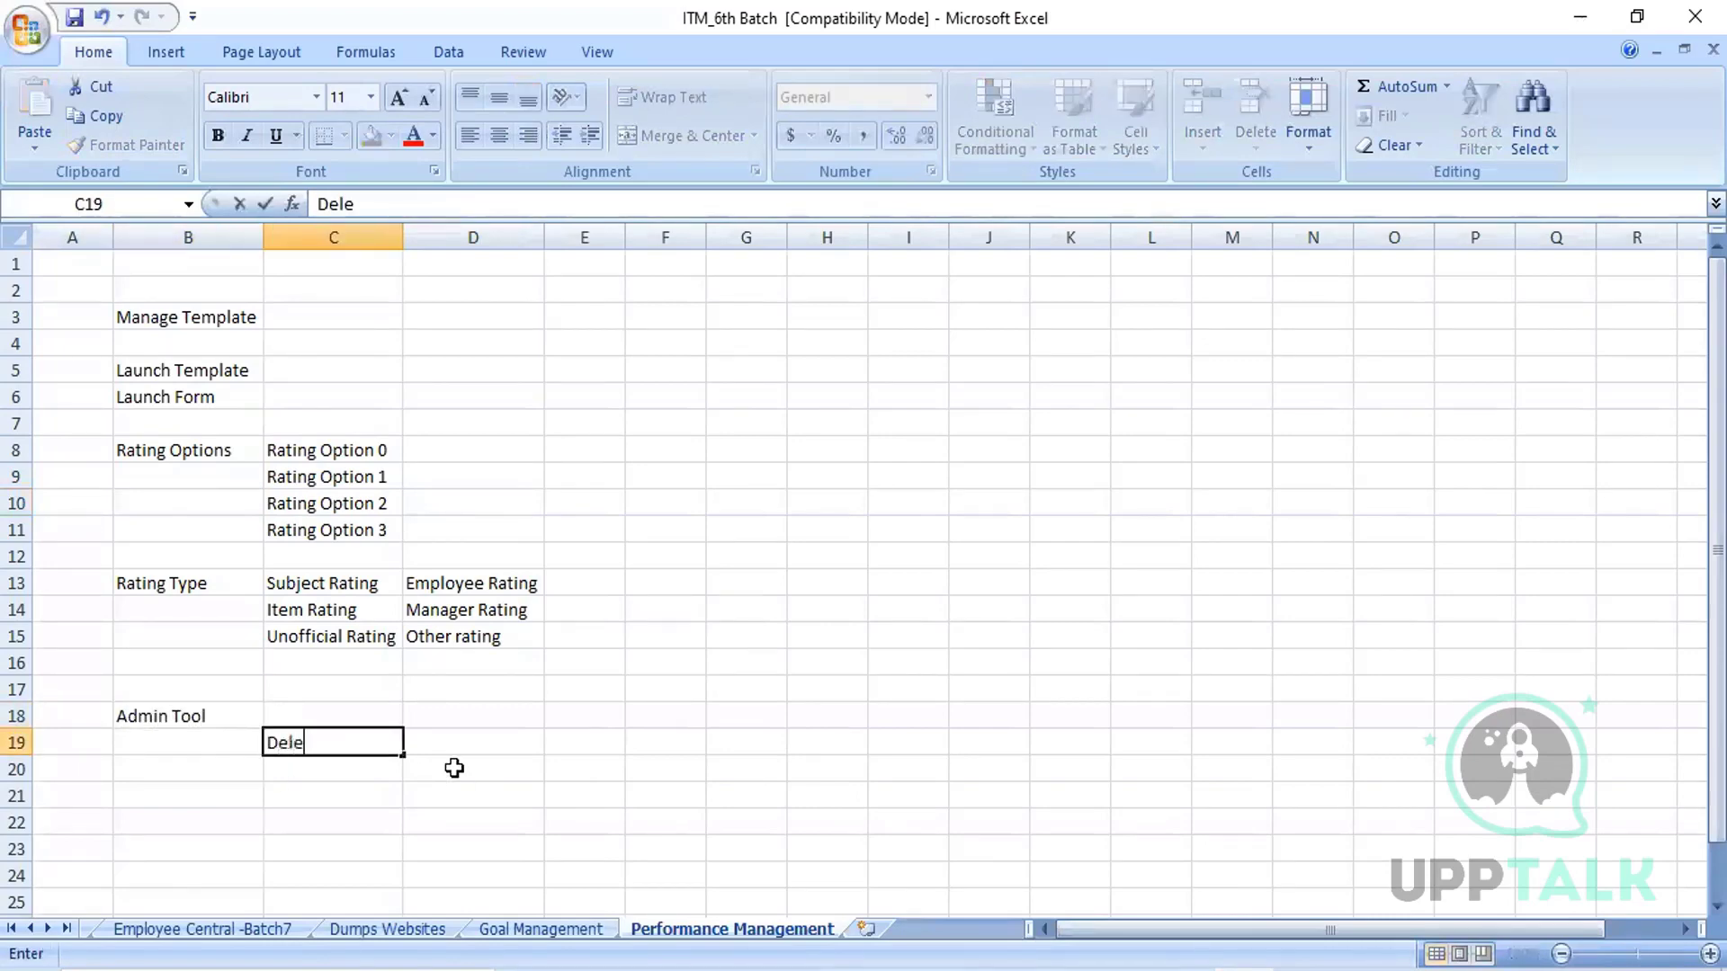
{"action": "type", "text": "te Form"}
- Add Restore Form in C20 and Modify Route Form in C21 under the Admin Tool heading
{"action": "left_click", "coordinate": [364, 776]}
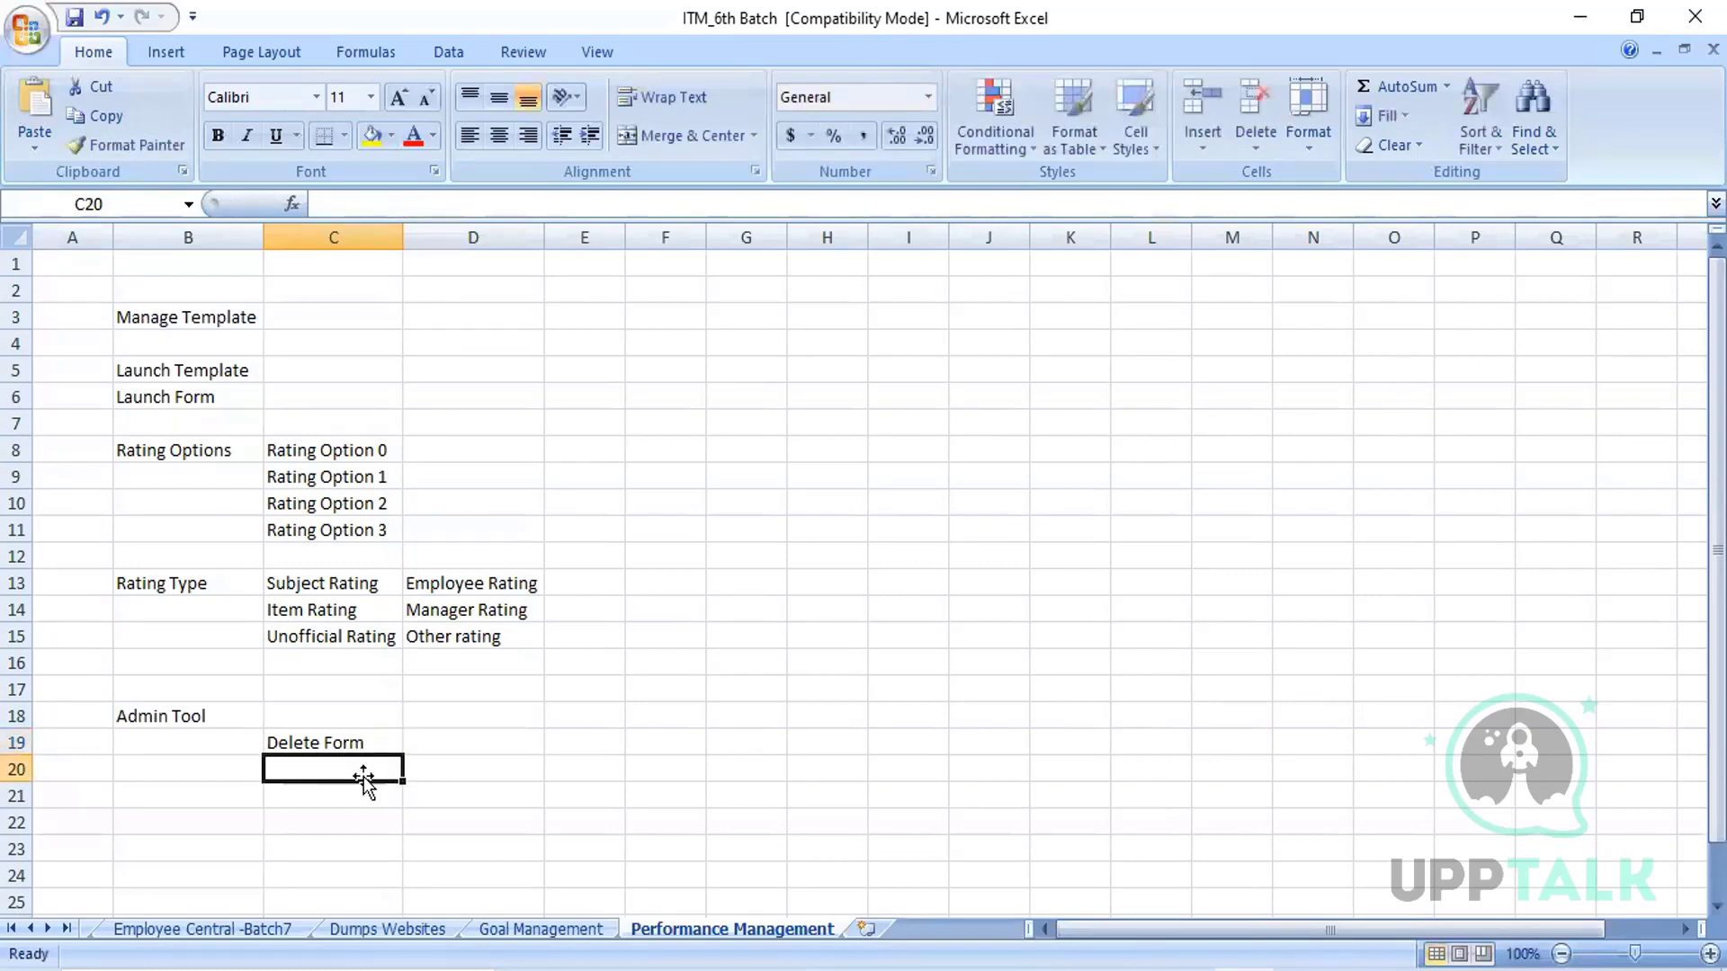
{"action": "type", "text": "Rest"}
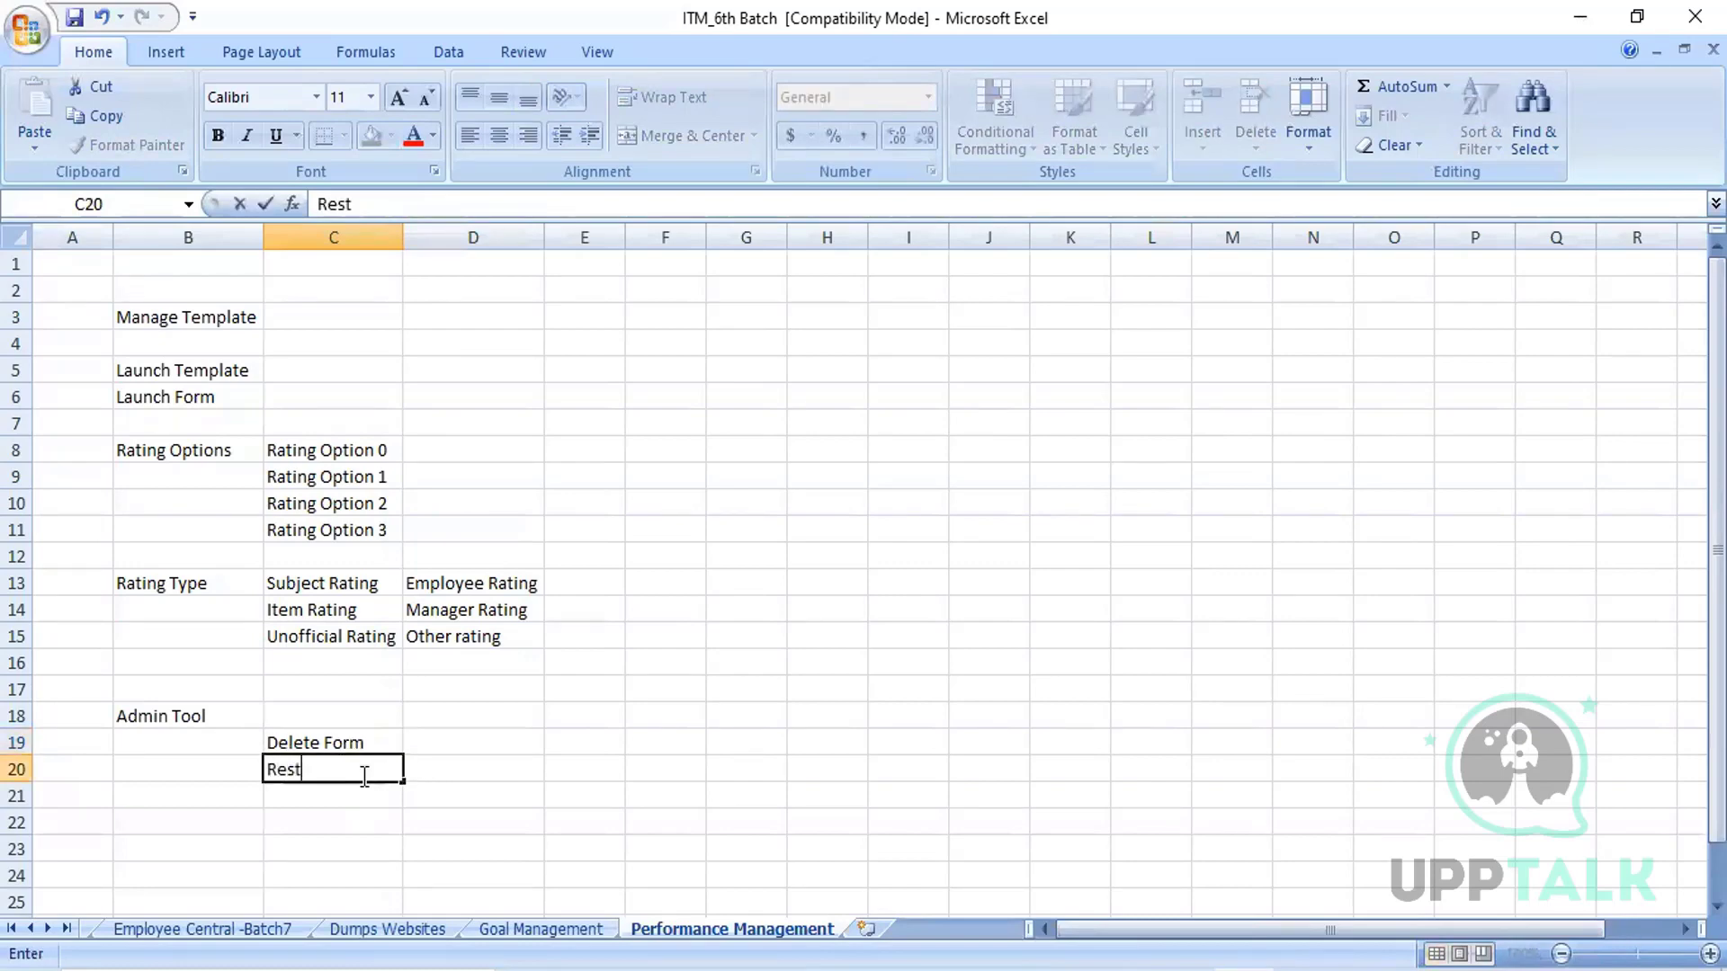
{"action": "type", "text": "ore Form"}
{"action": "left_click", "coordinate": [540, 751]}
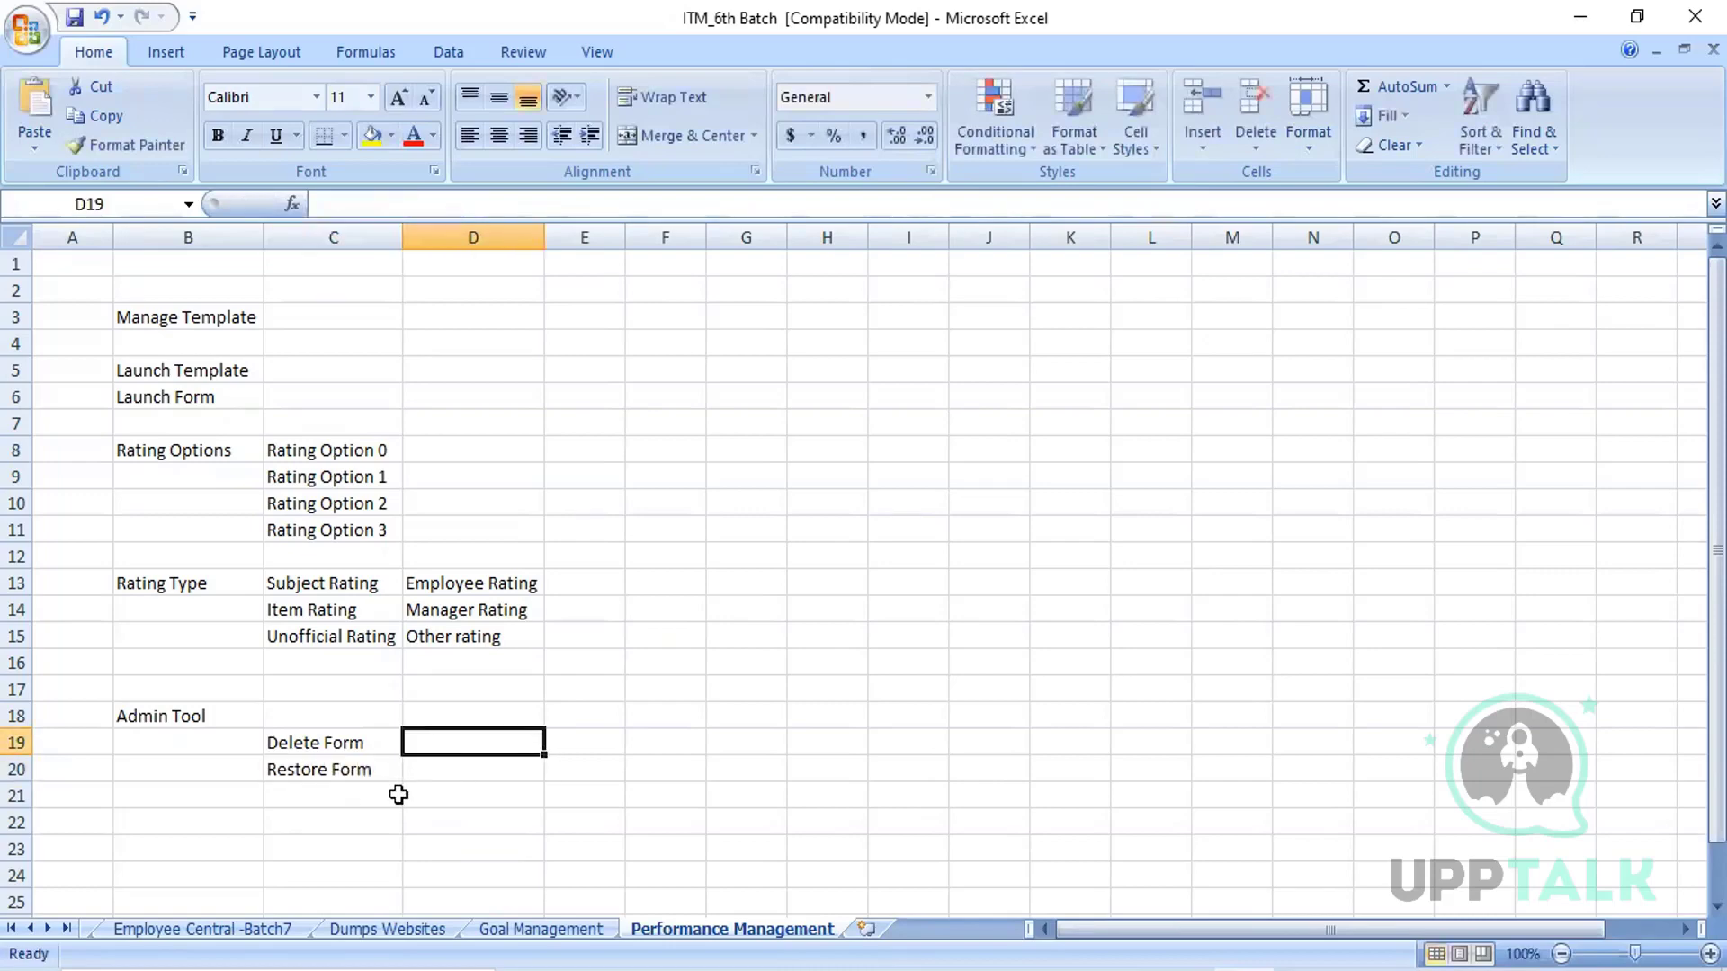
{"action": "left_click", "coordinate": [303, 795]}
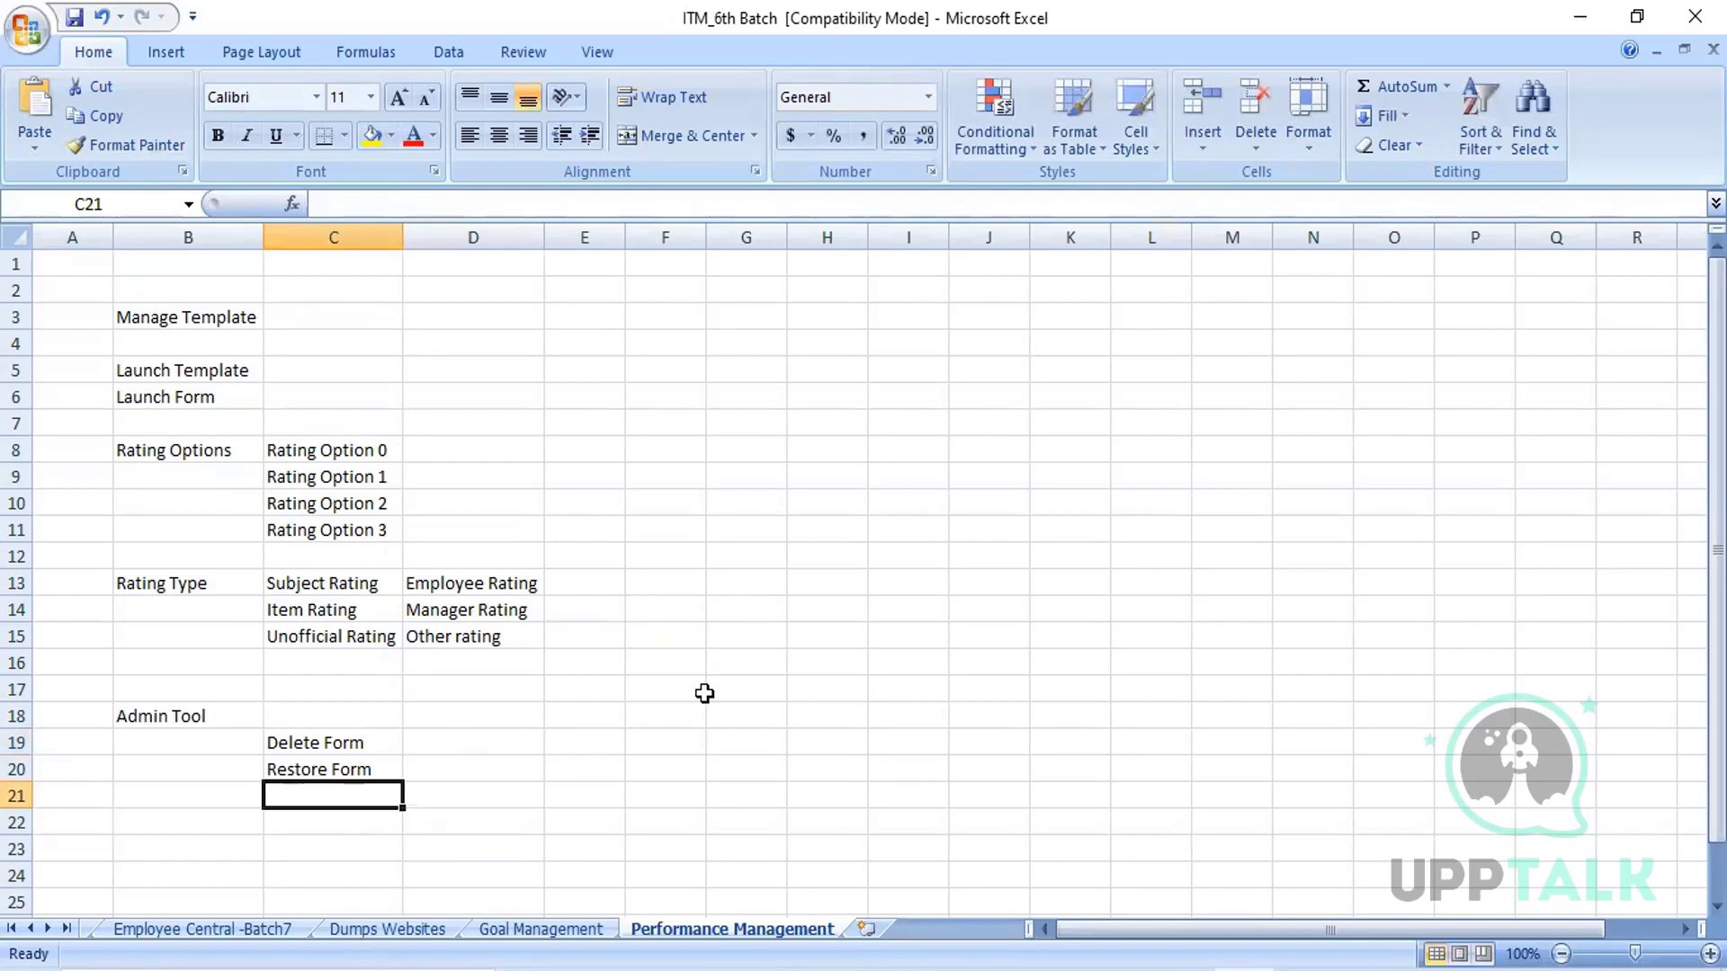
{"action": "type", "text": "Mo"}
{"action": "type", "text": "di"}
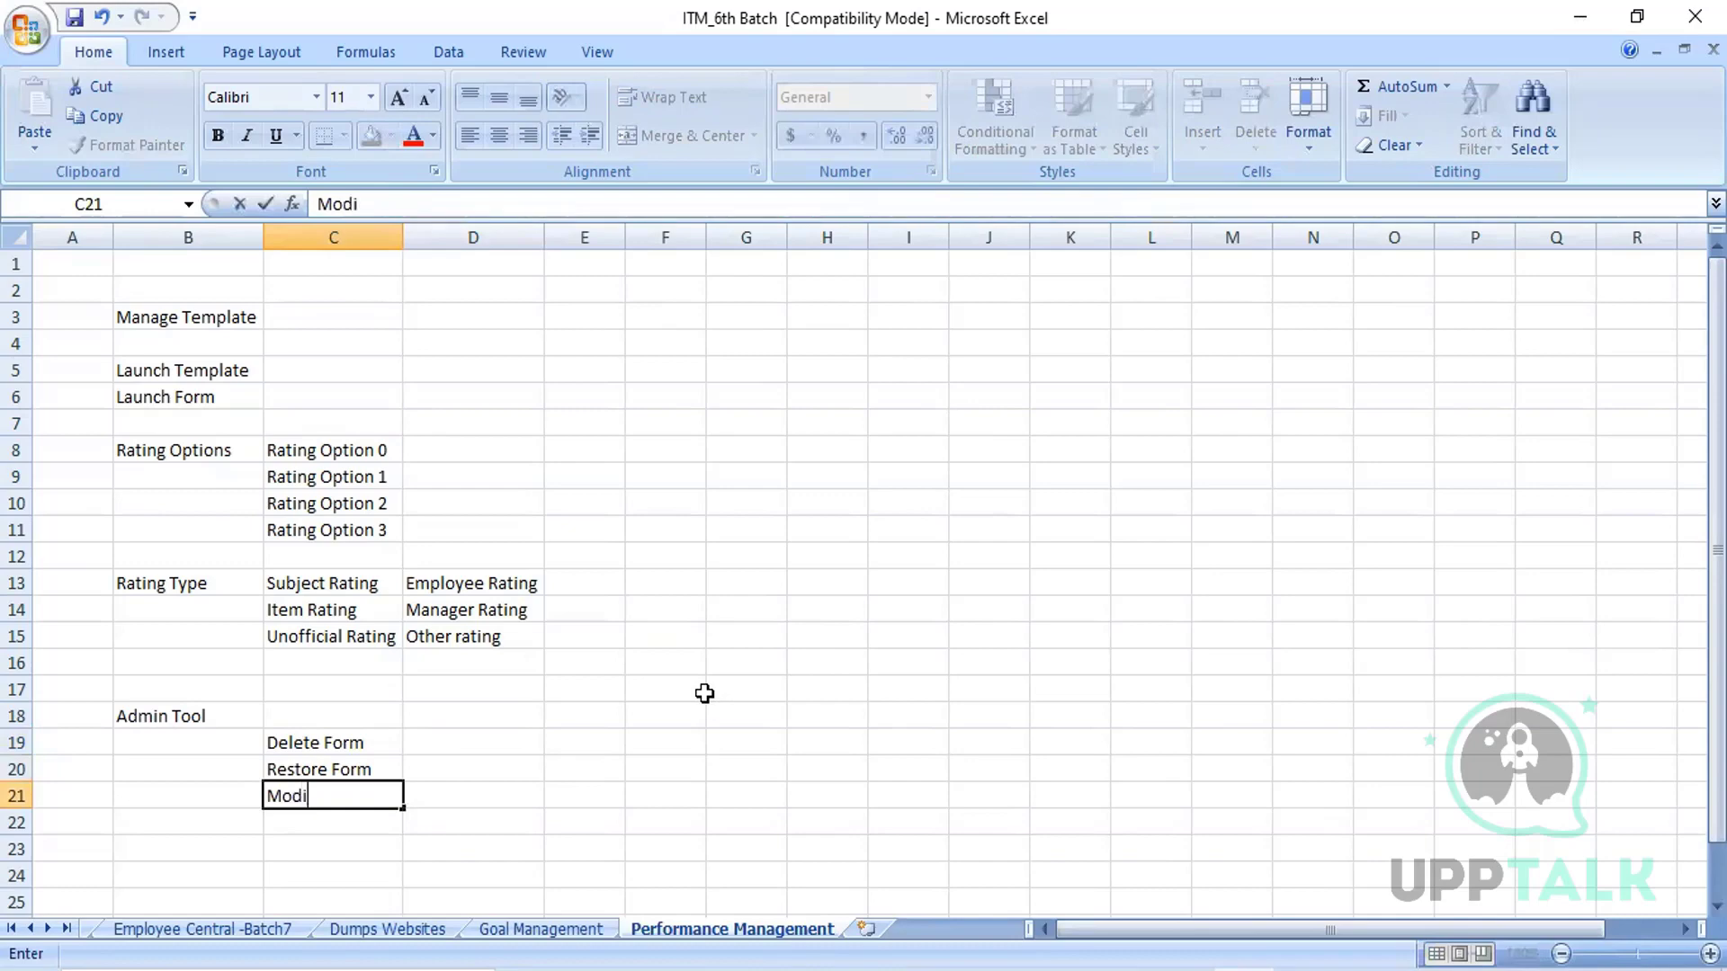
{"action": "type", "text": "fy Rout"}
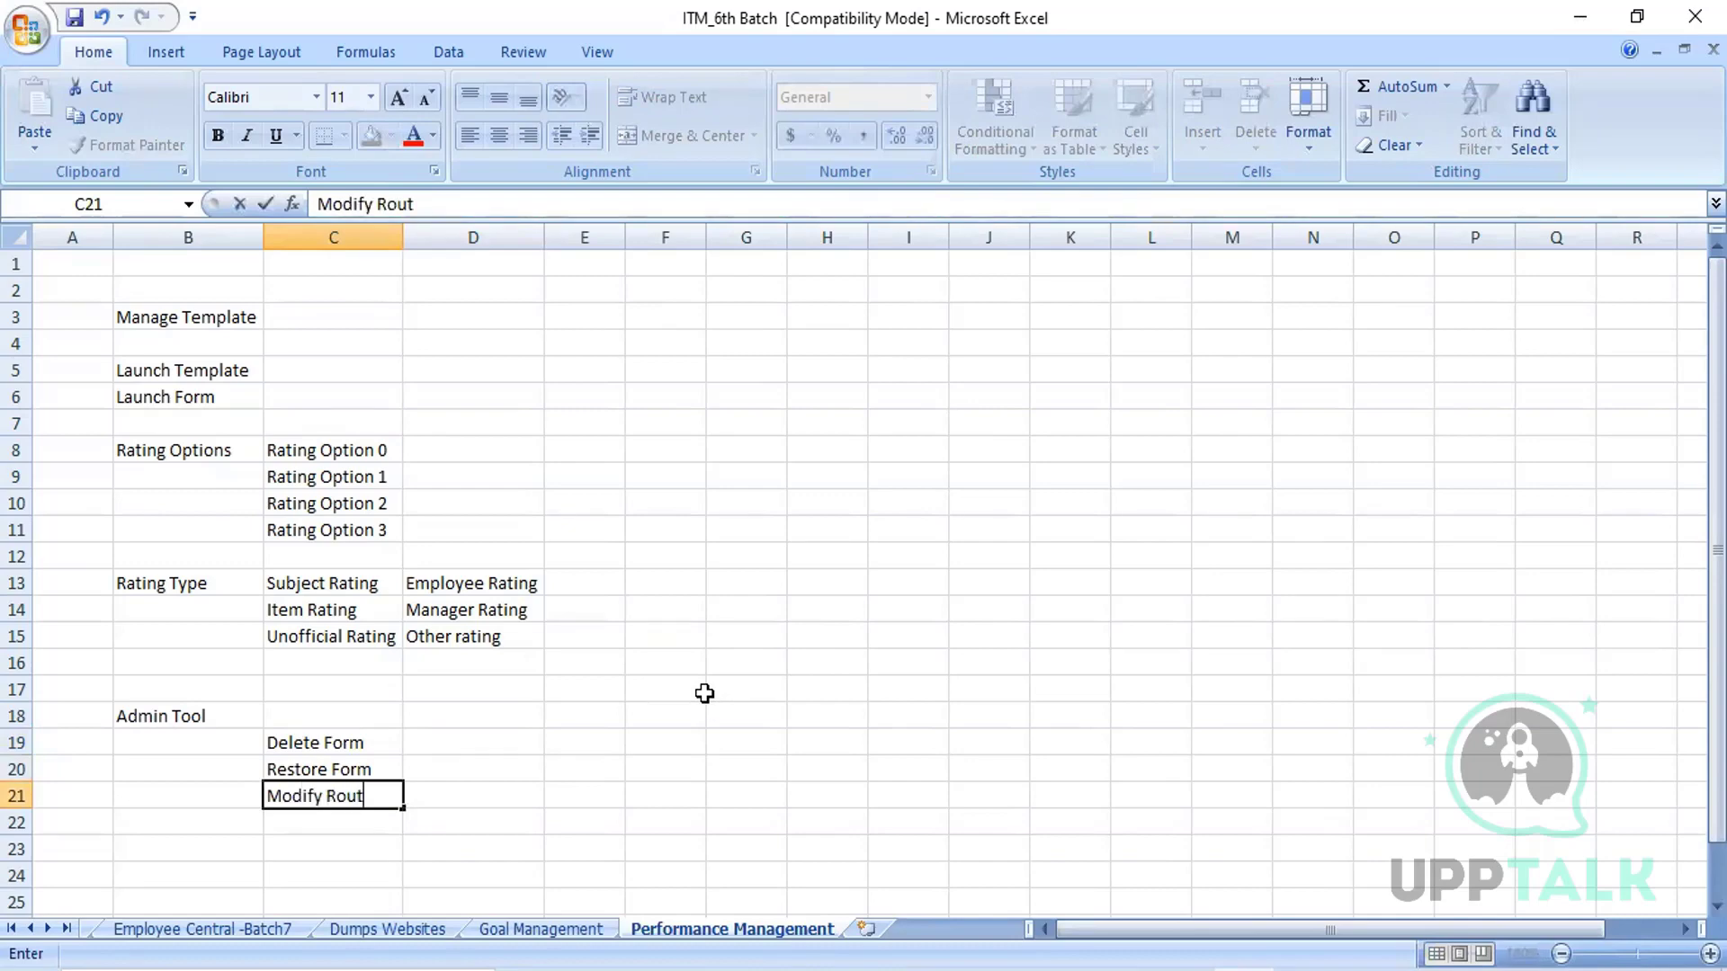
{"action": "type", "text": "e Form"}
{"action": "left_click", "coordinate": [501, 722]}
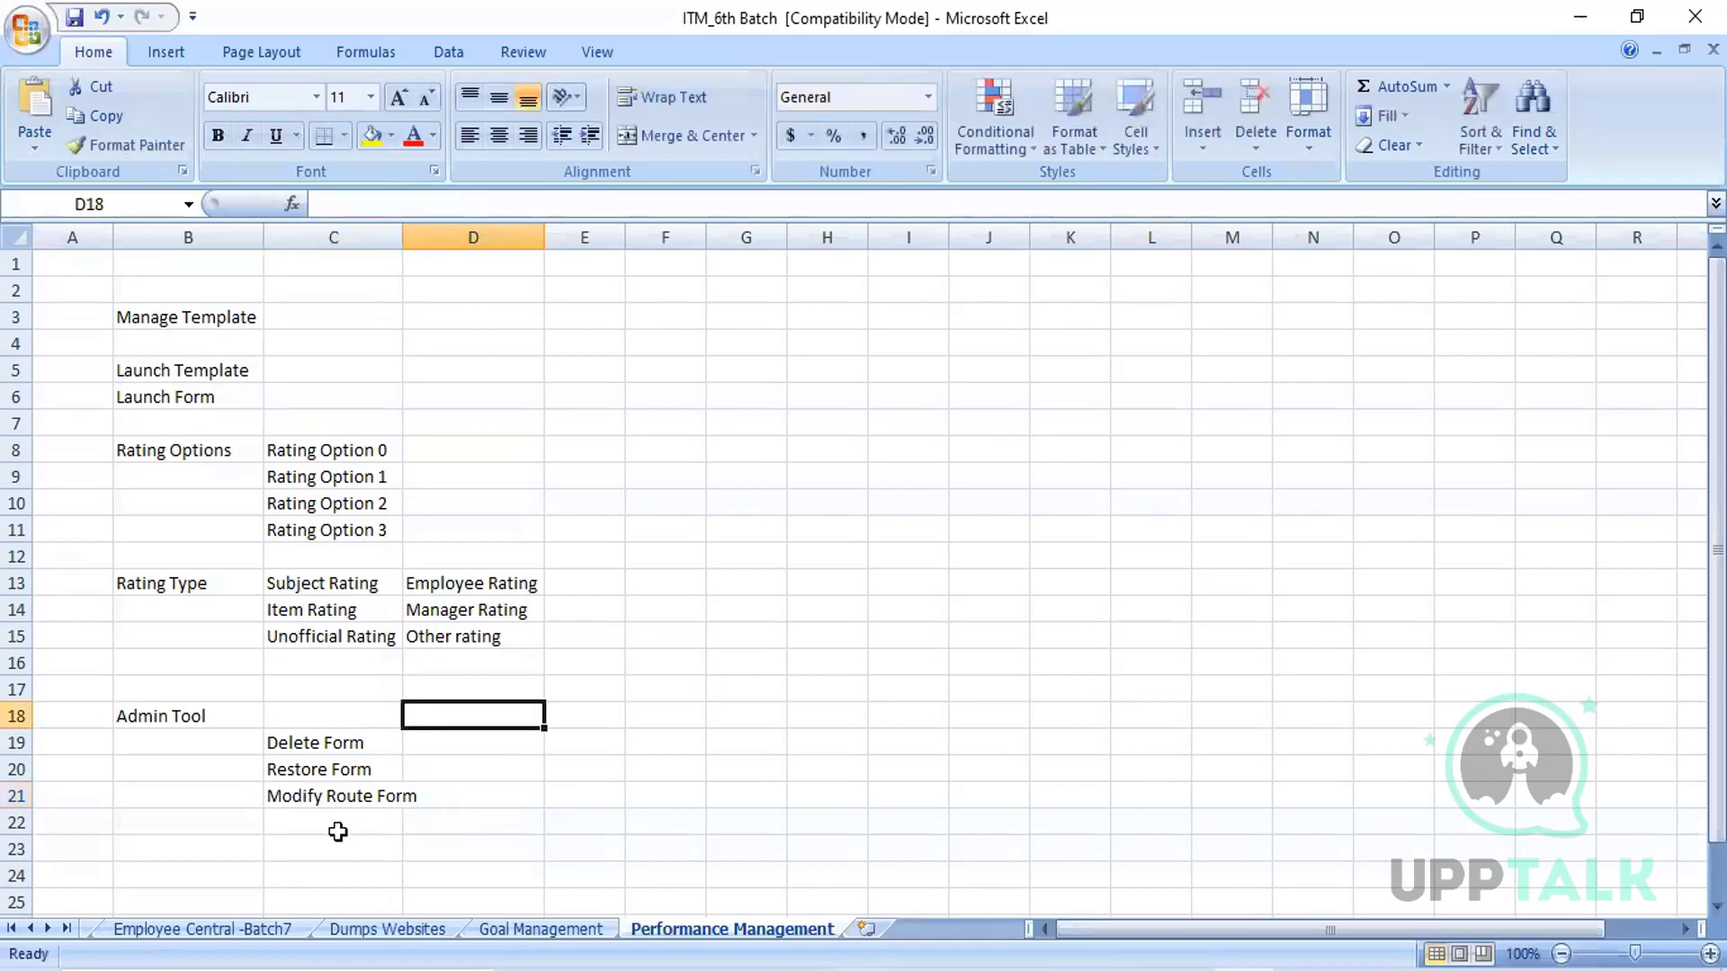
- Complete the Admin Tool list with Change date form in C22 and Route form in C23
{"action": "left_click", "coordinate": [318, 821]}
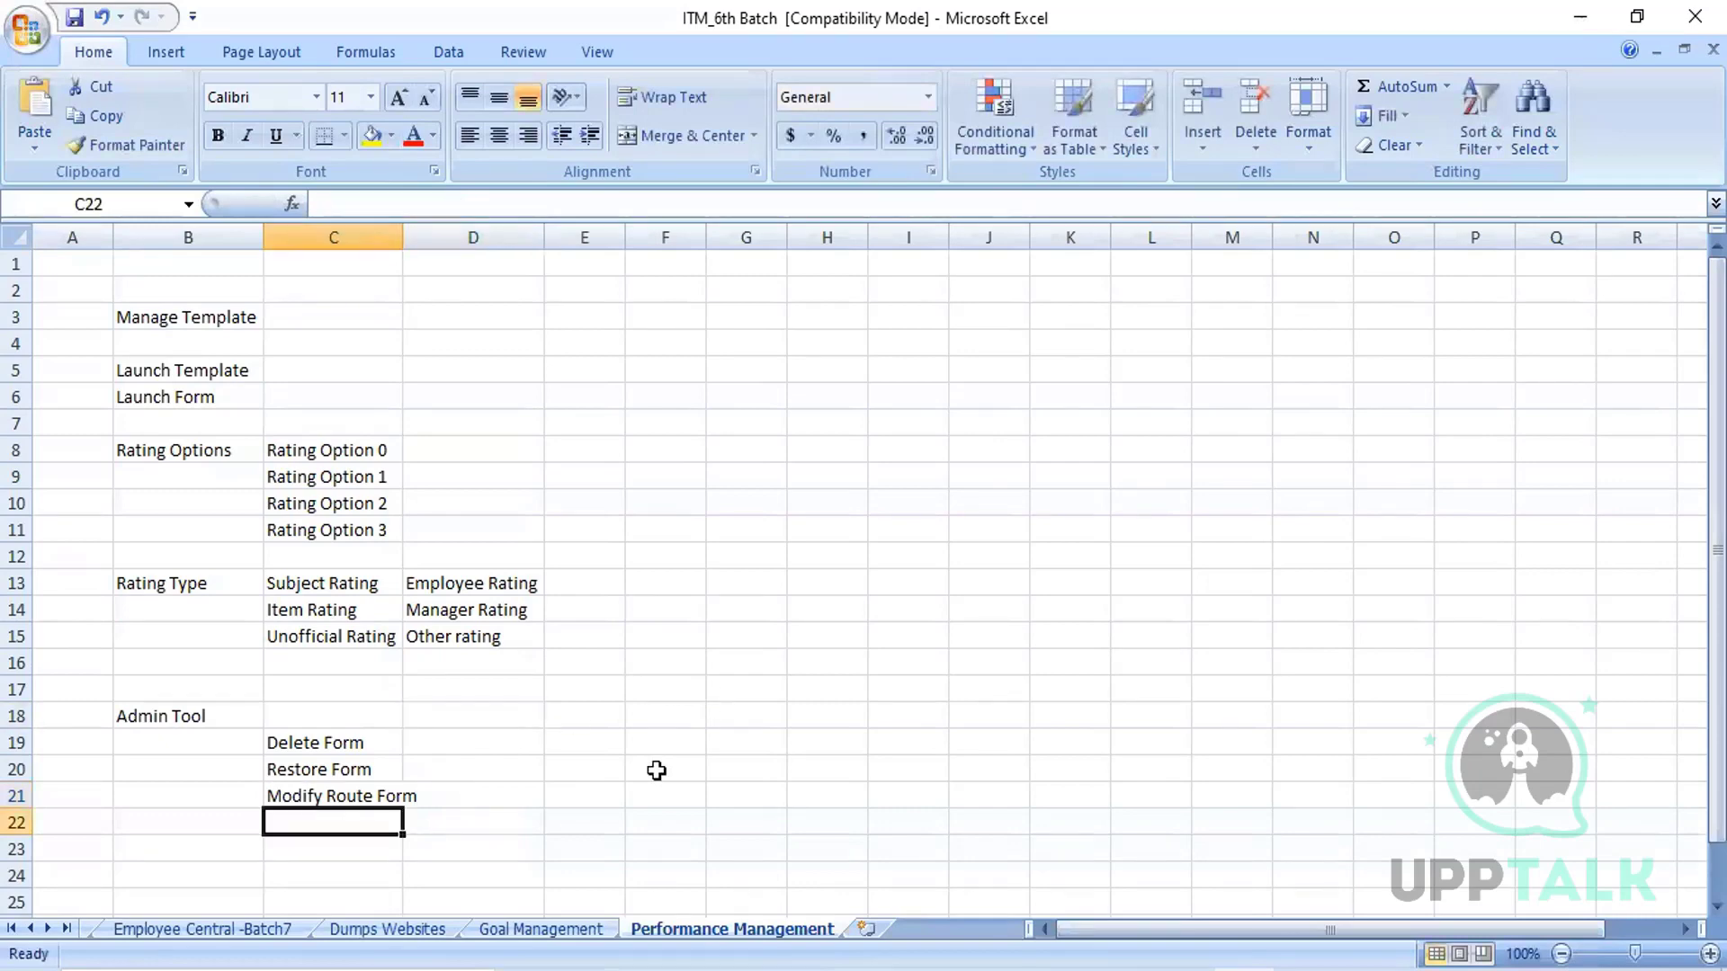
{"action": "type", "text": "Chan"}
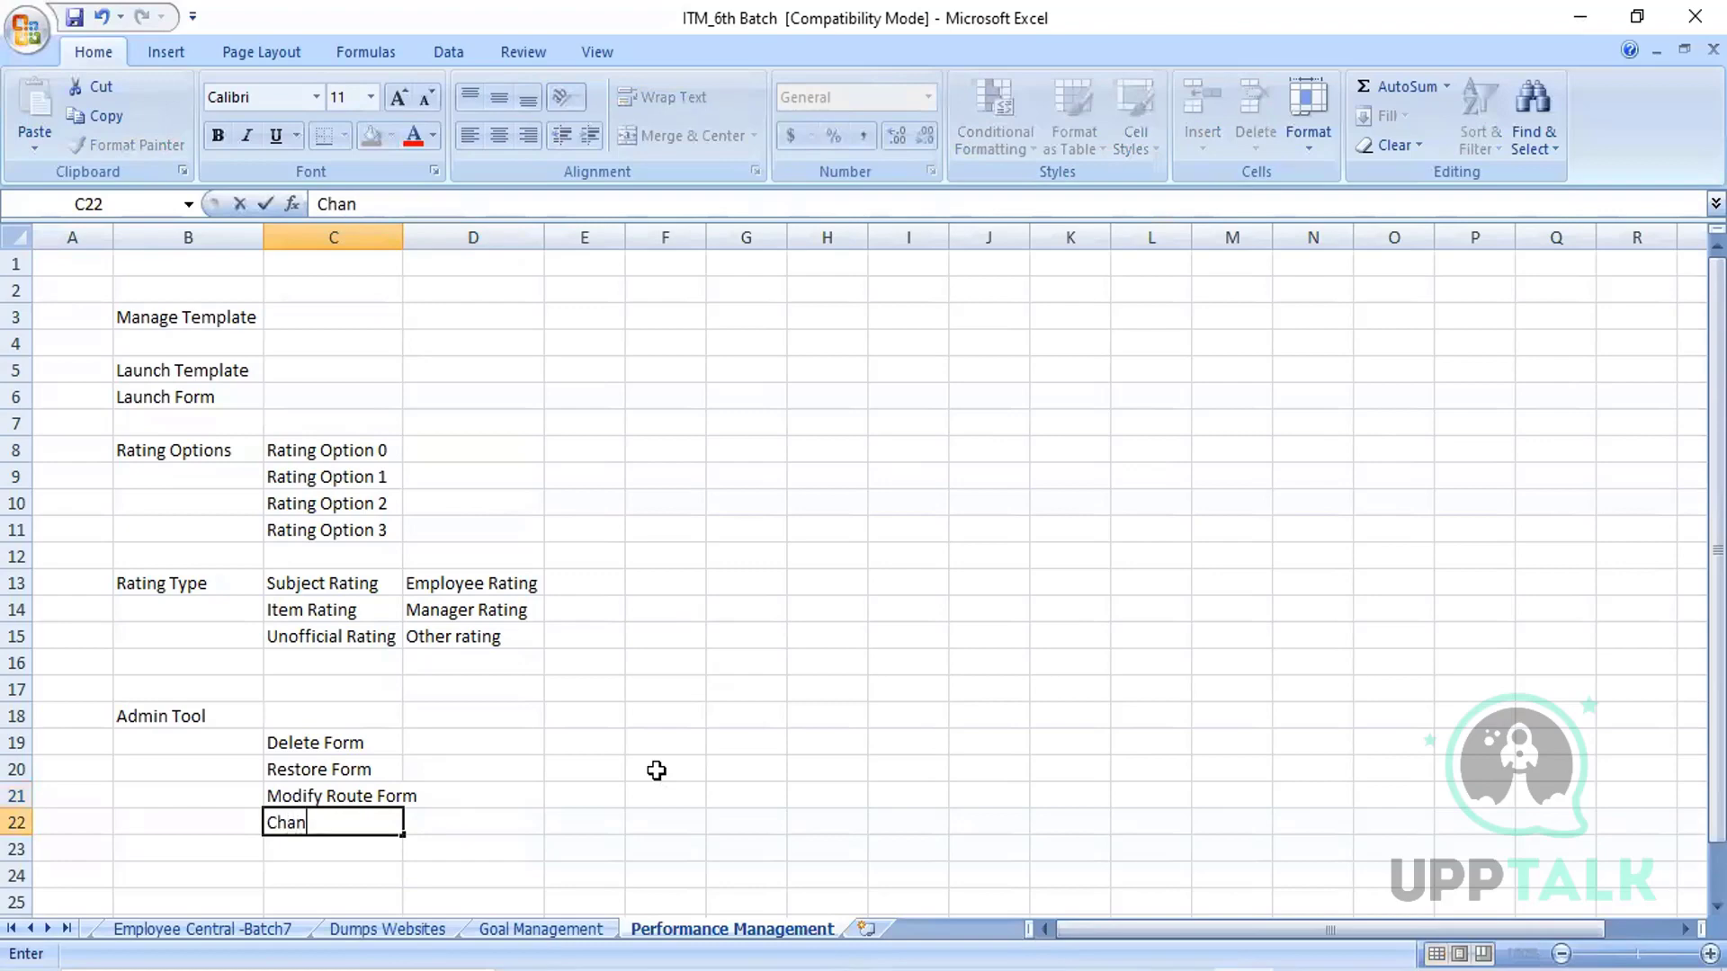
{"action": "type", "text": "ge date form"}
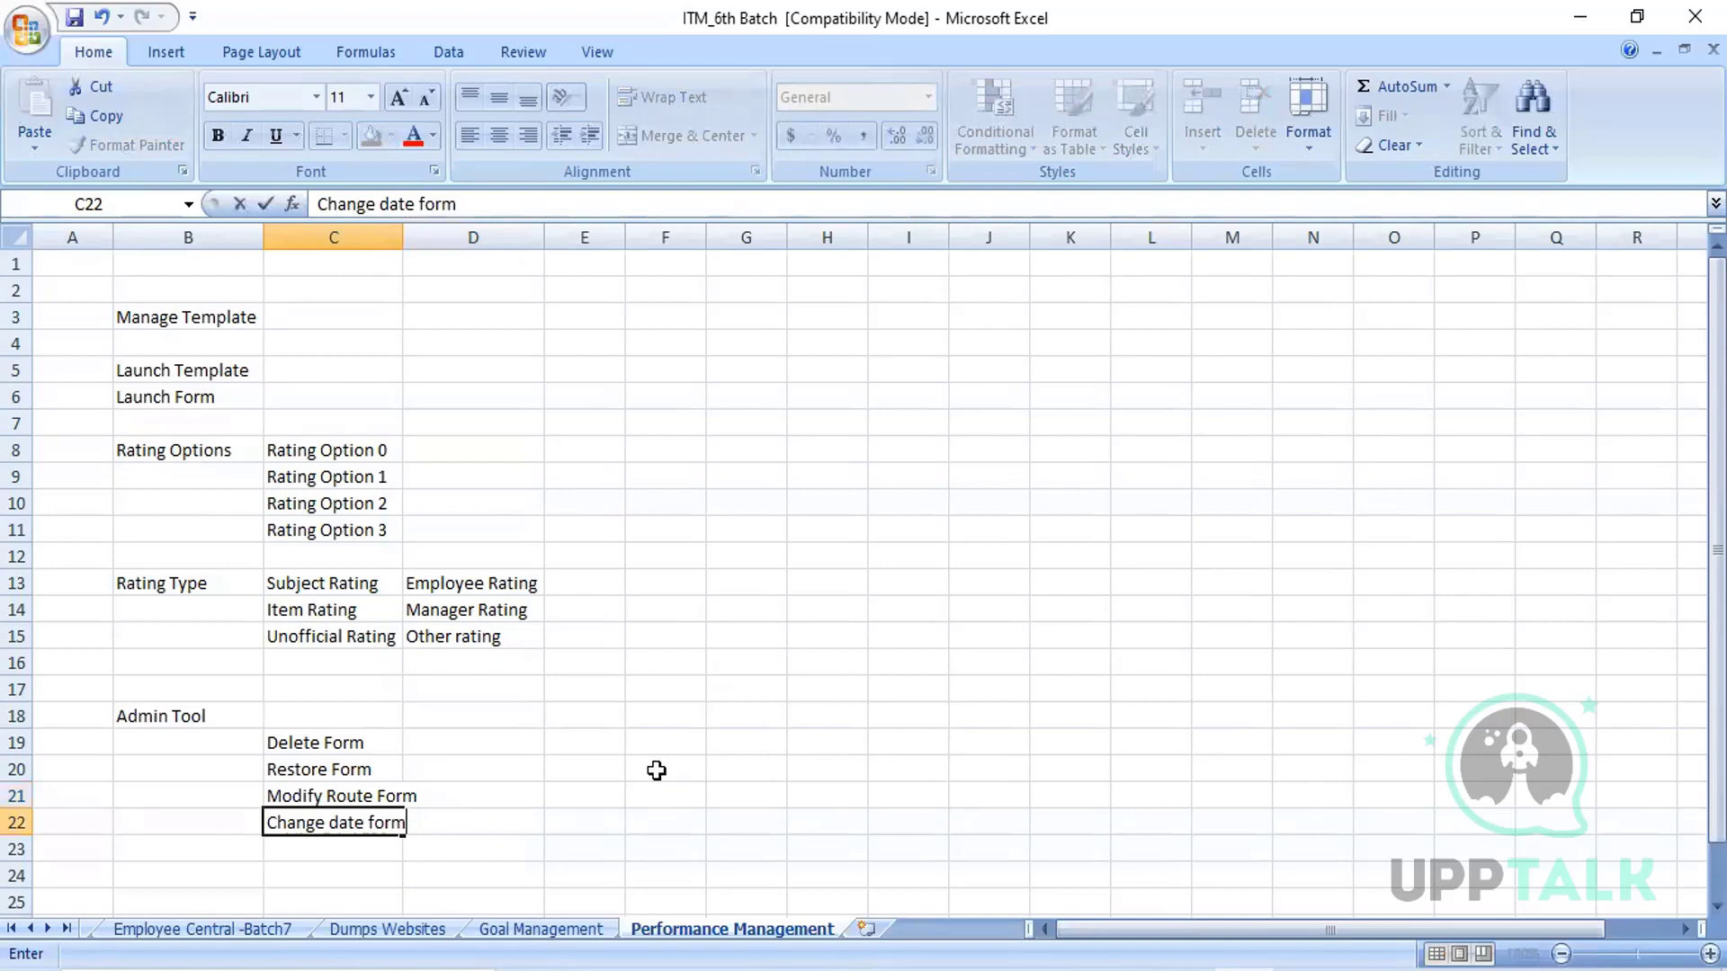
{"action": "key", "text": "Return"}
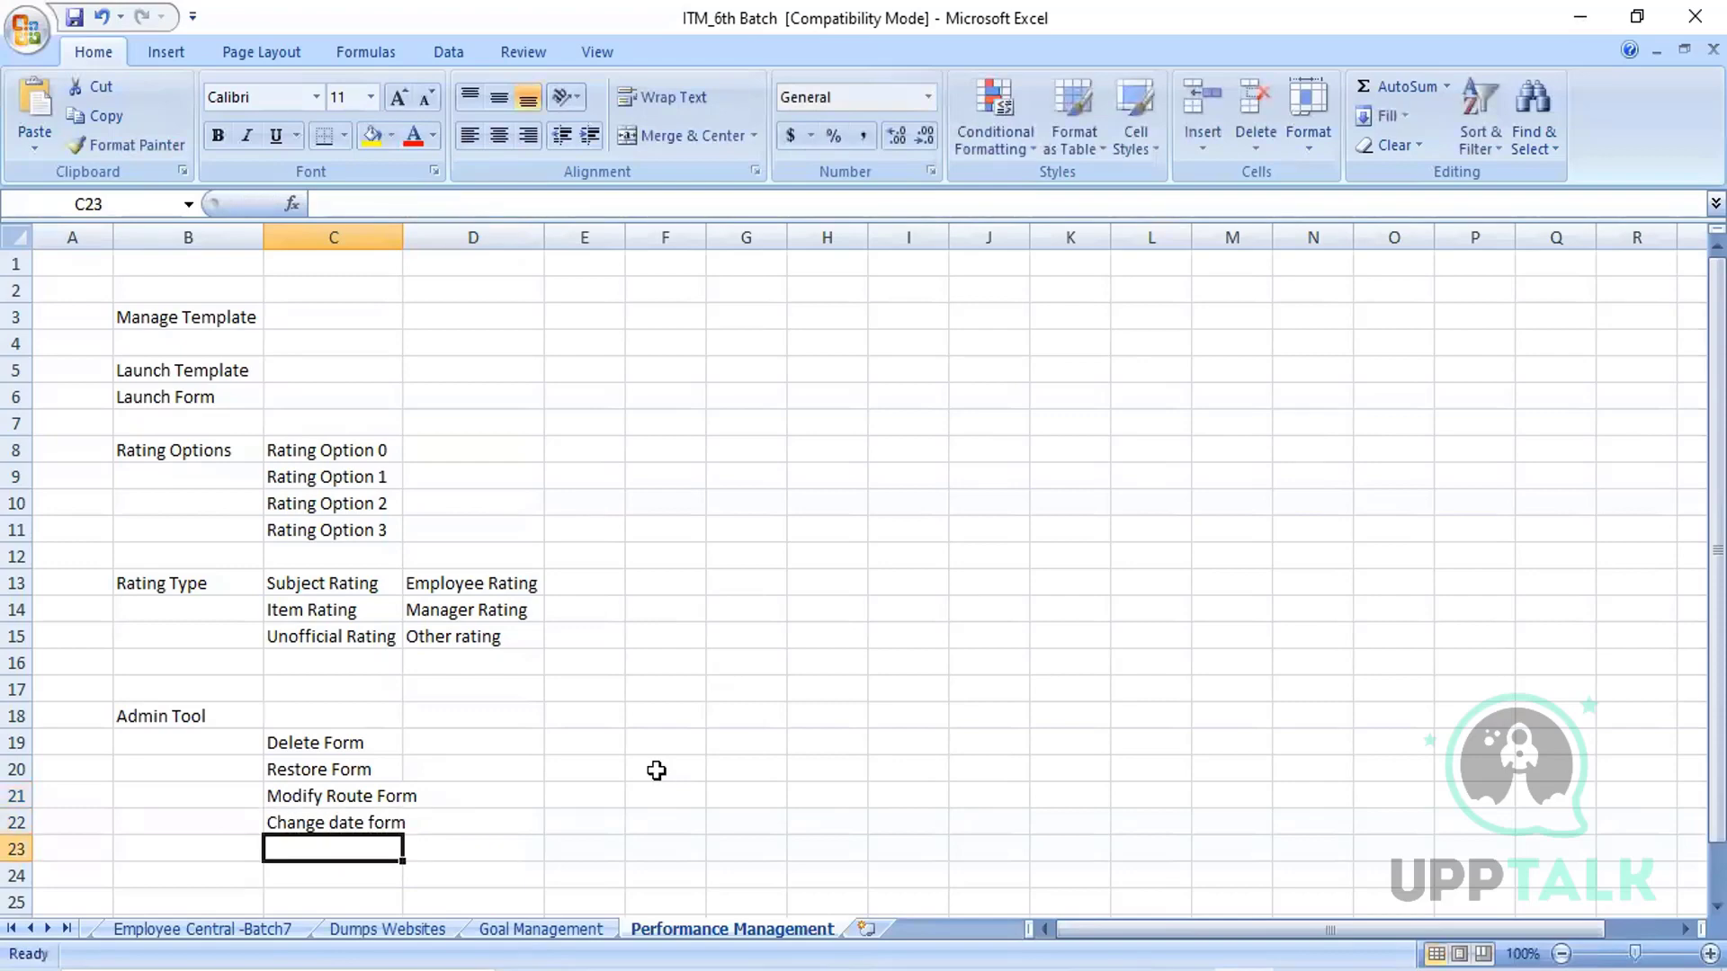
{"action": "type", "text": "Route fo"}
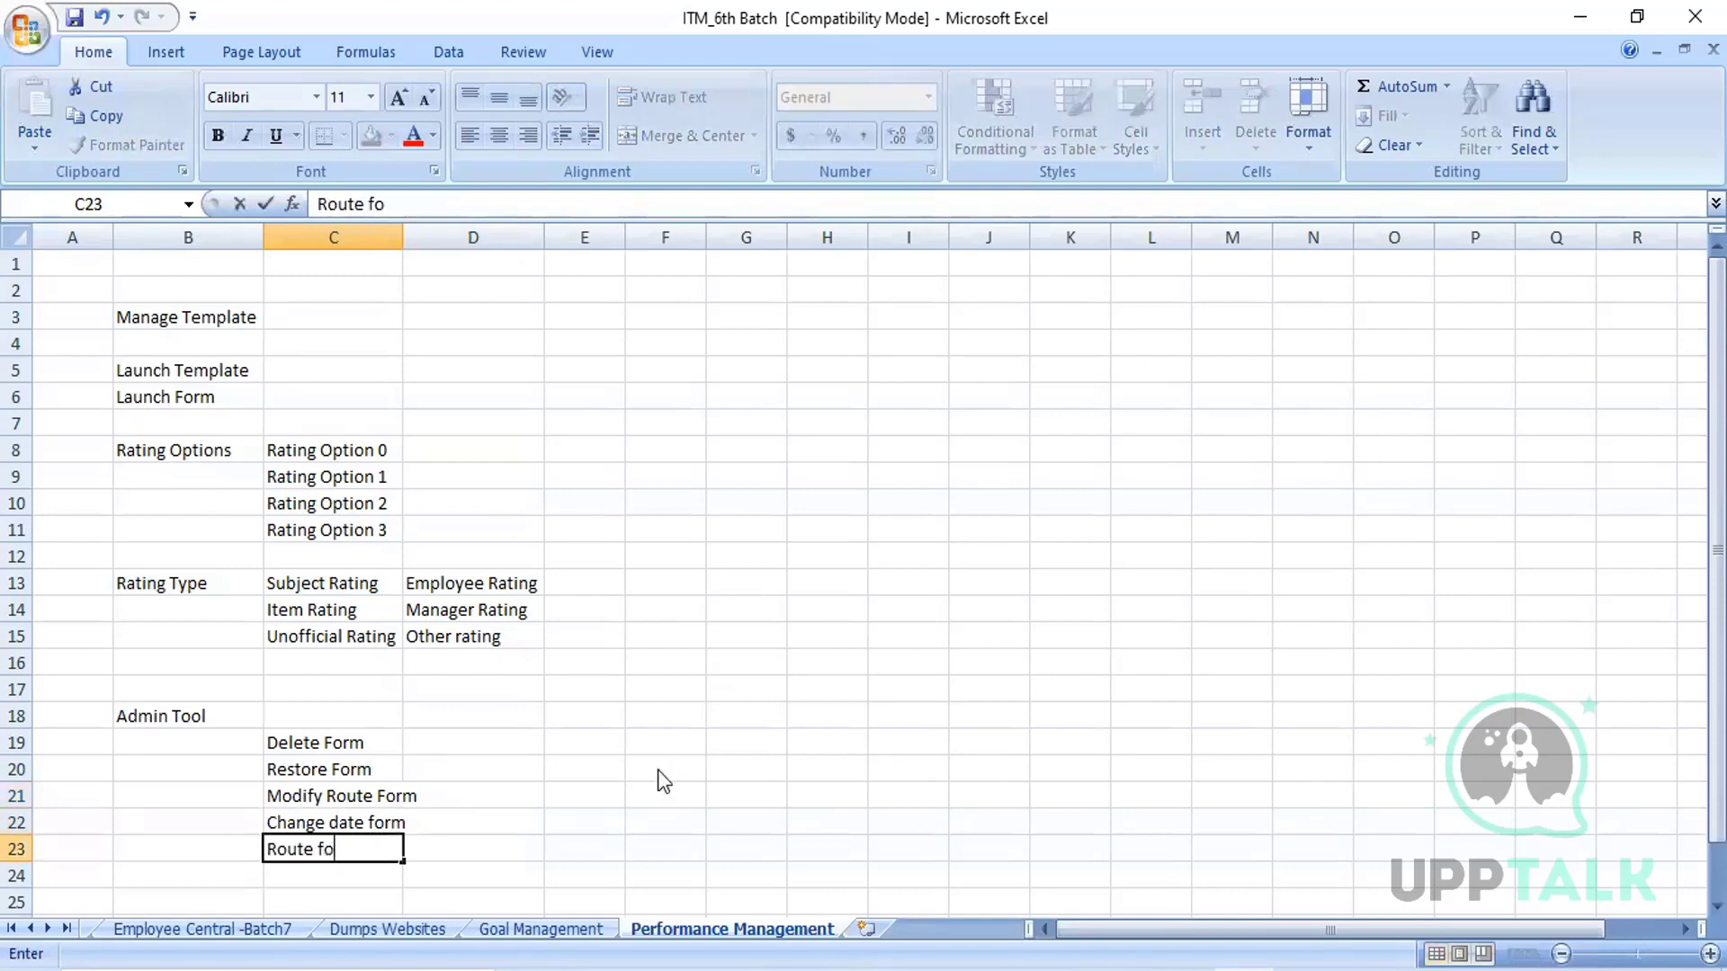
{"action": "type", "text": "rm"}
{"action": "left_click", "coordinate": [697, 773]}
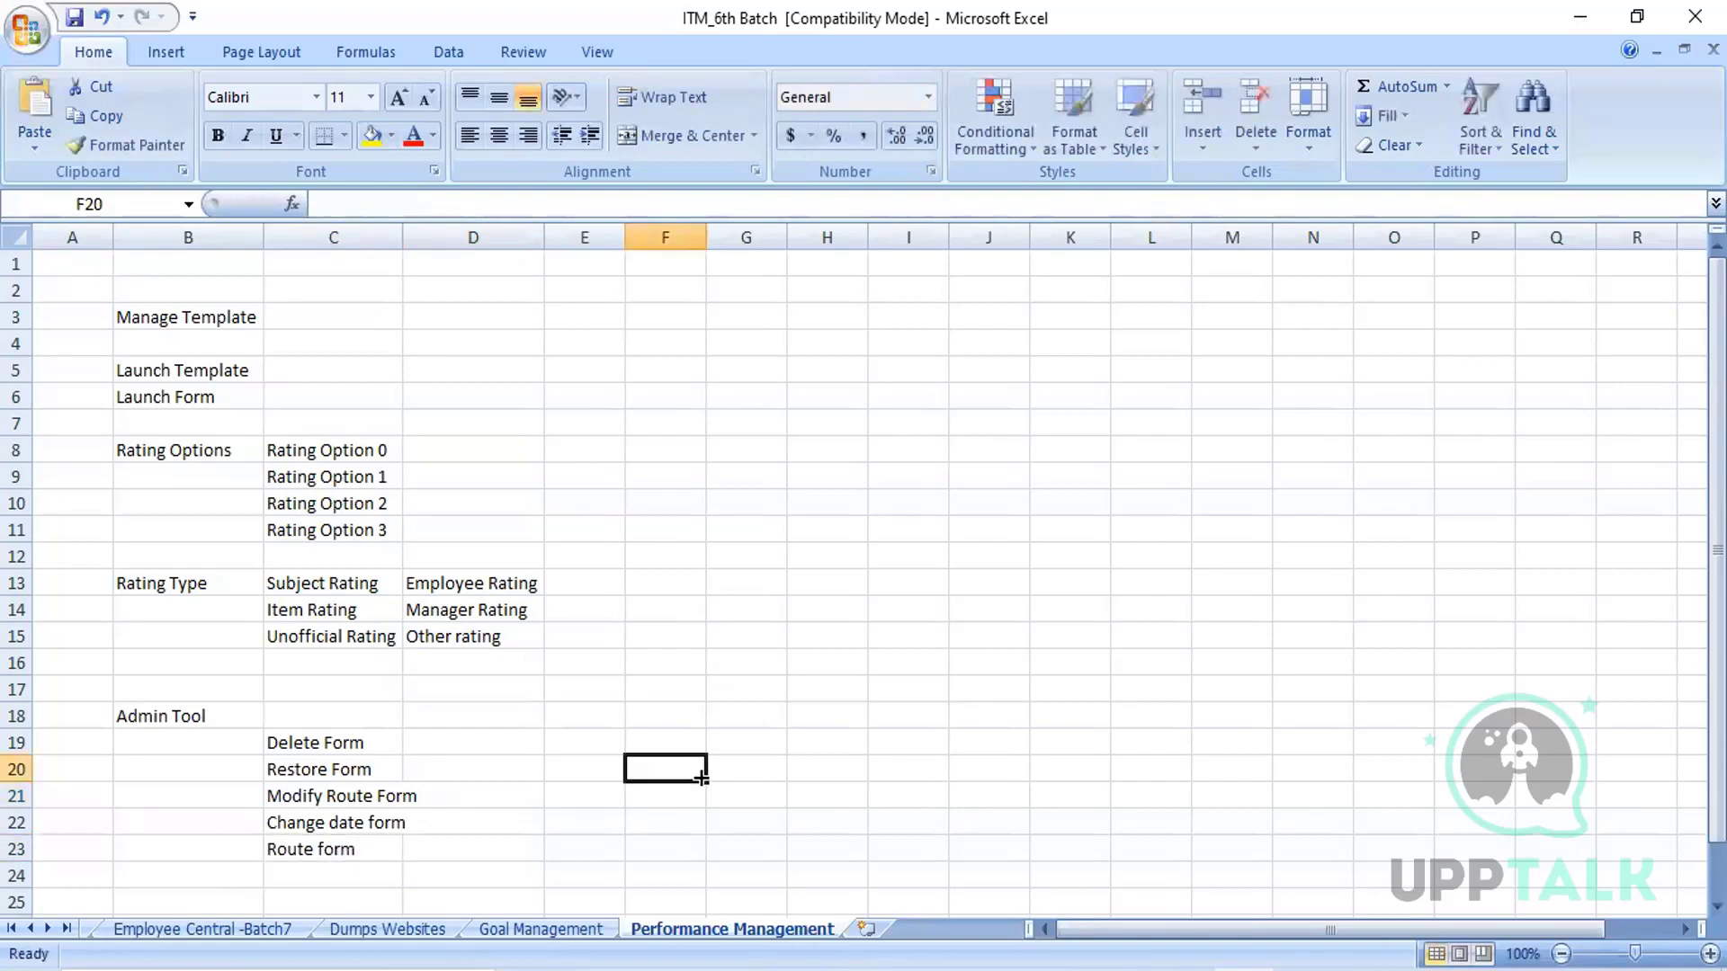
{"action": "left_click", "coordinate": [382, 739]}
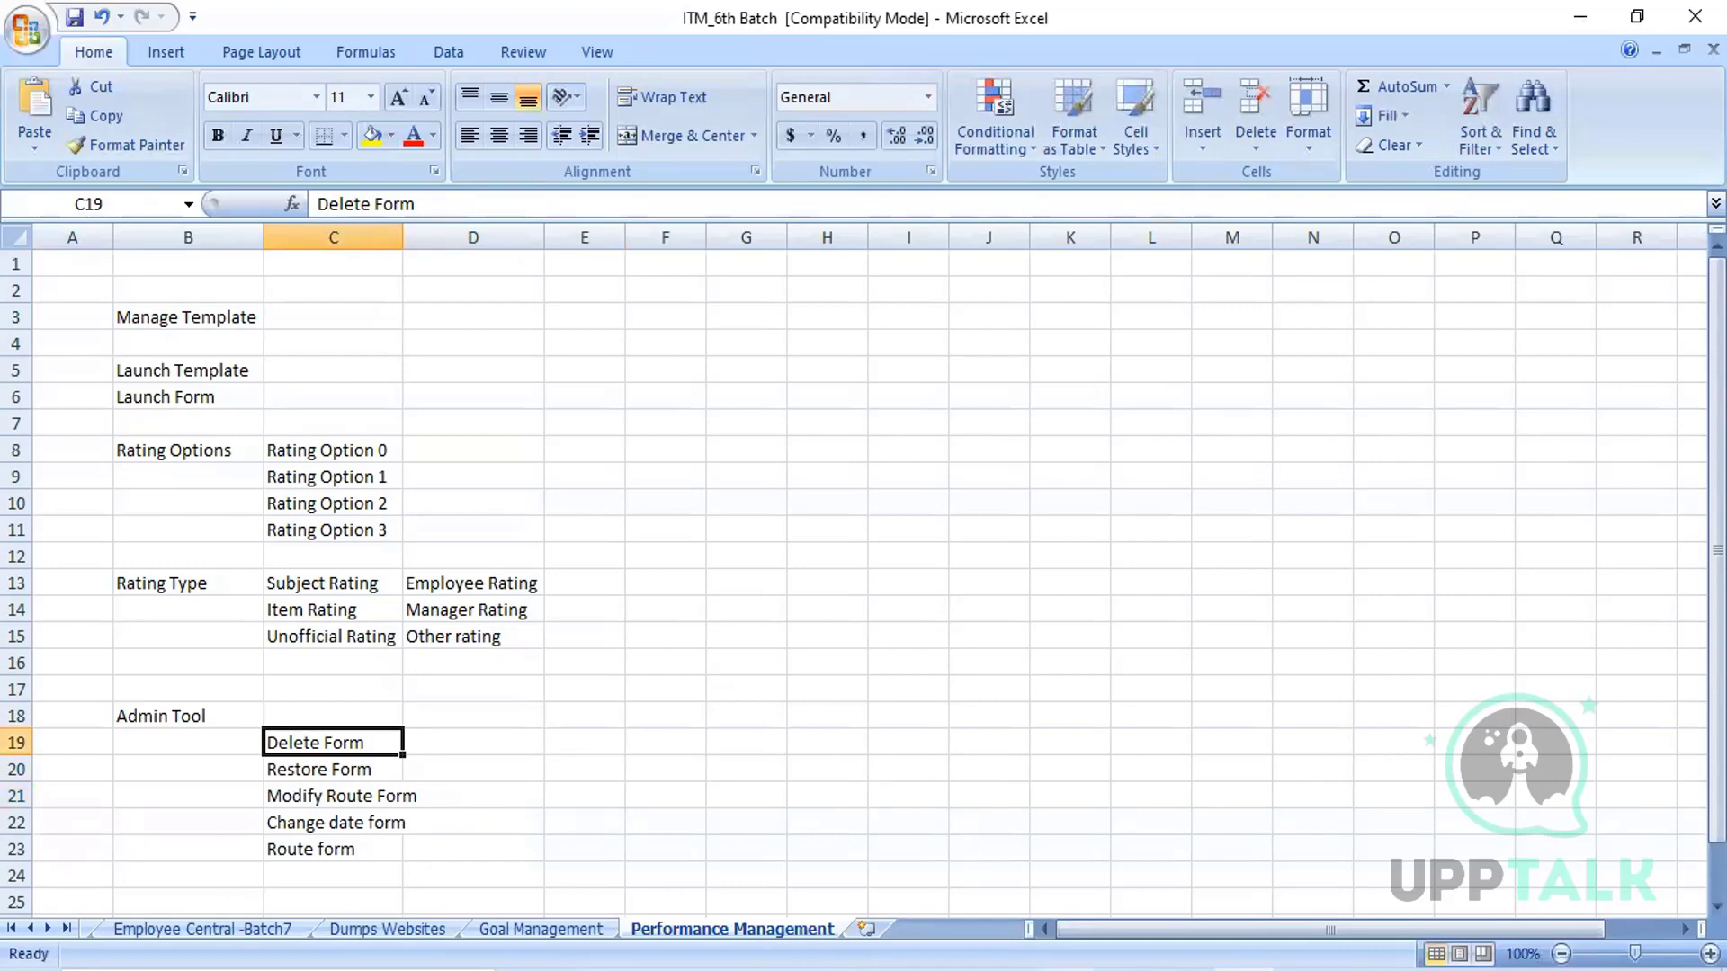
- Switch back to SuccessFactors in the browser and end the manager proxy session by becoming self
{"action": "left_click", "coordinate": [1071, 969]}
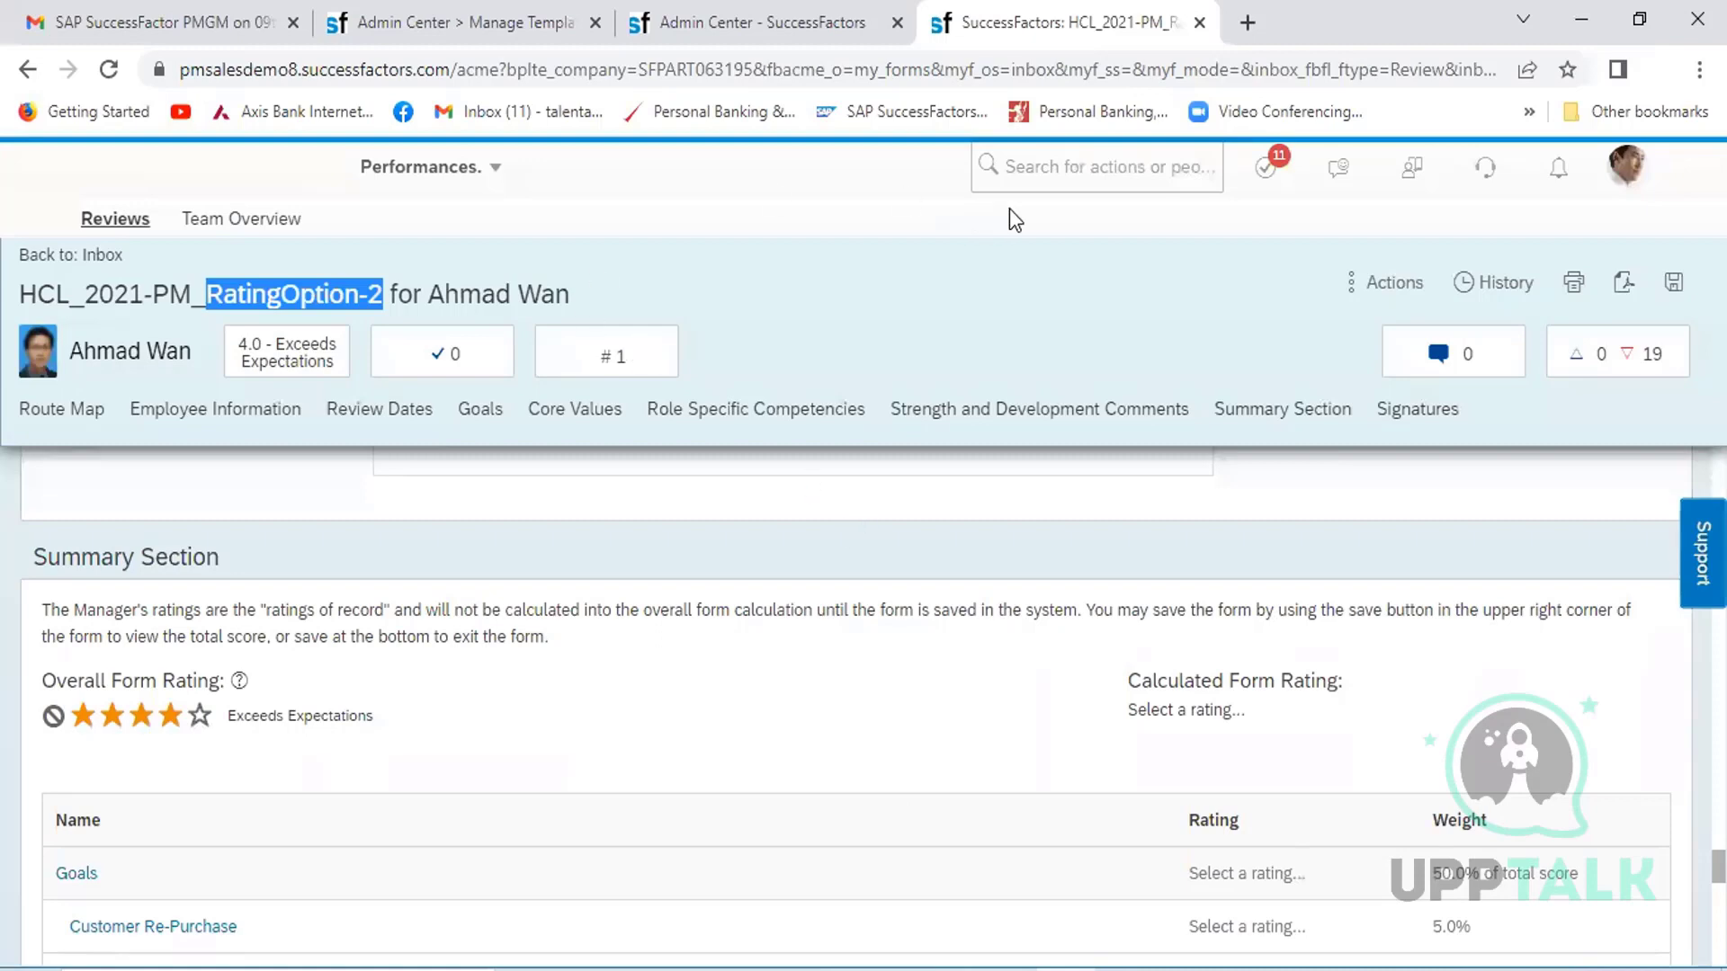
{"action": "left_click", "coordinate": [1624, 176]}
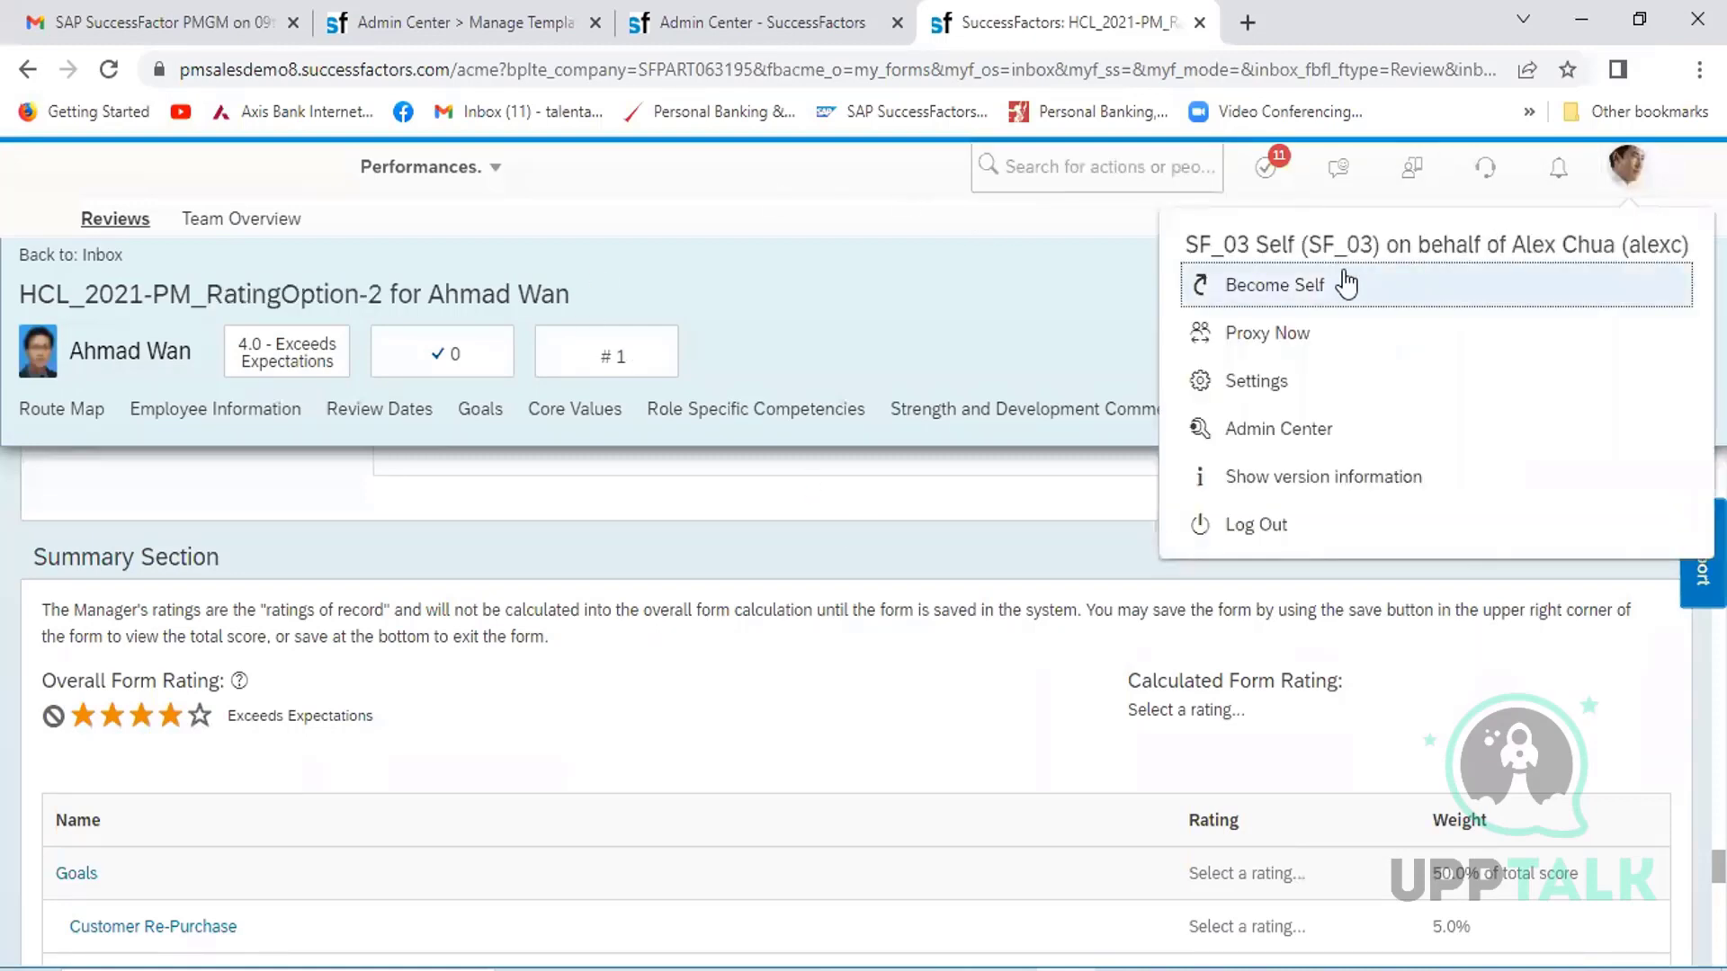
{"action": "left_click", "coordinate": [1315, 288]}
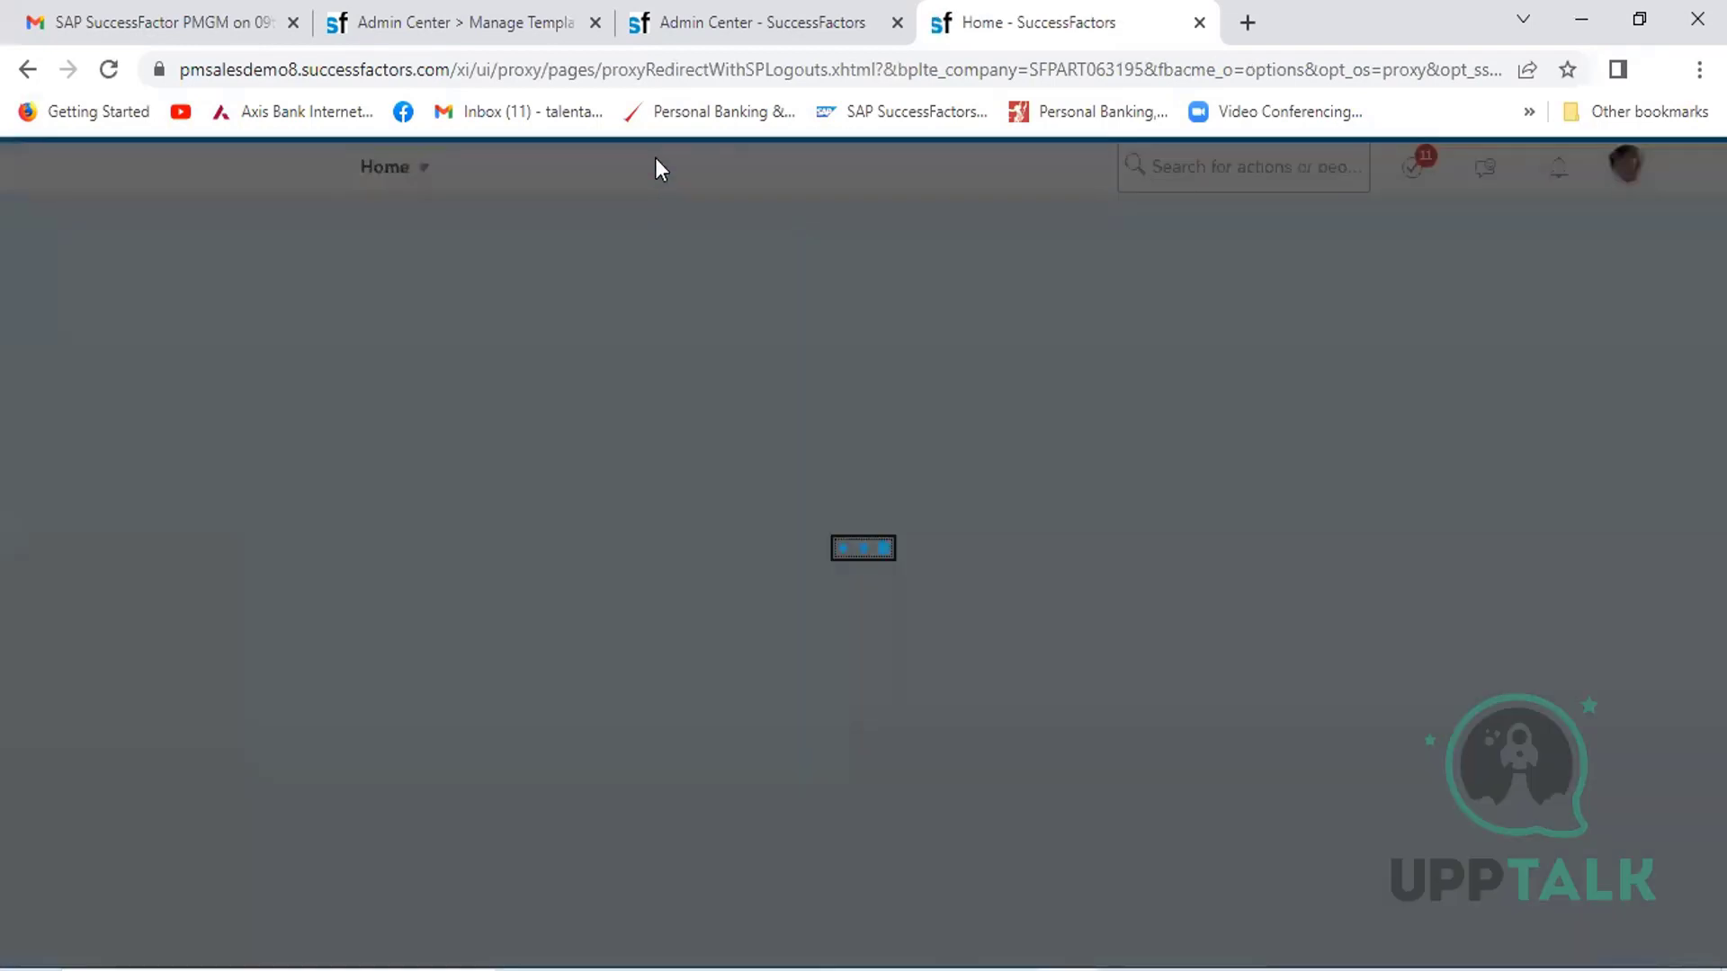
- Cancel the Launch Forms dialog in the Admin Center and open the Delete Form tool for Performance Management
{"action": "left_click", "coordinate": [716, 4]}
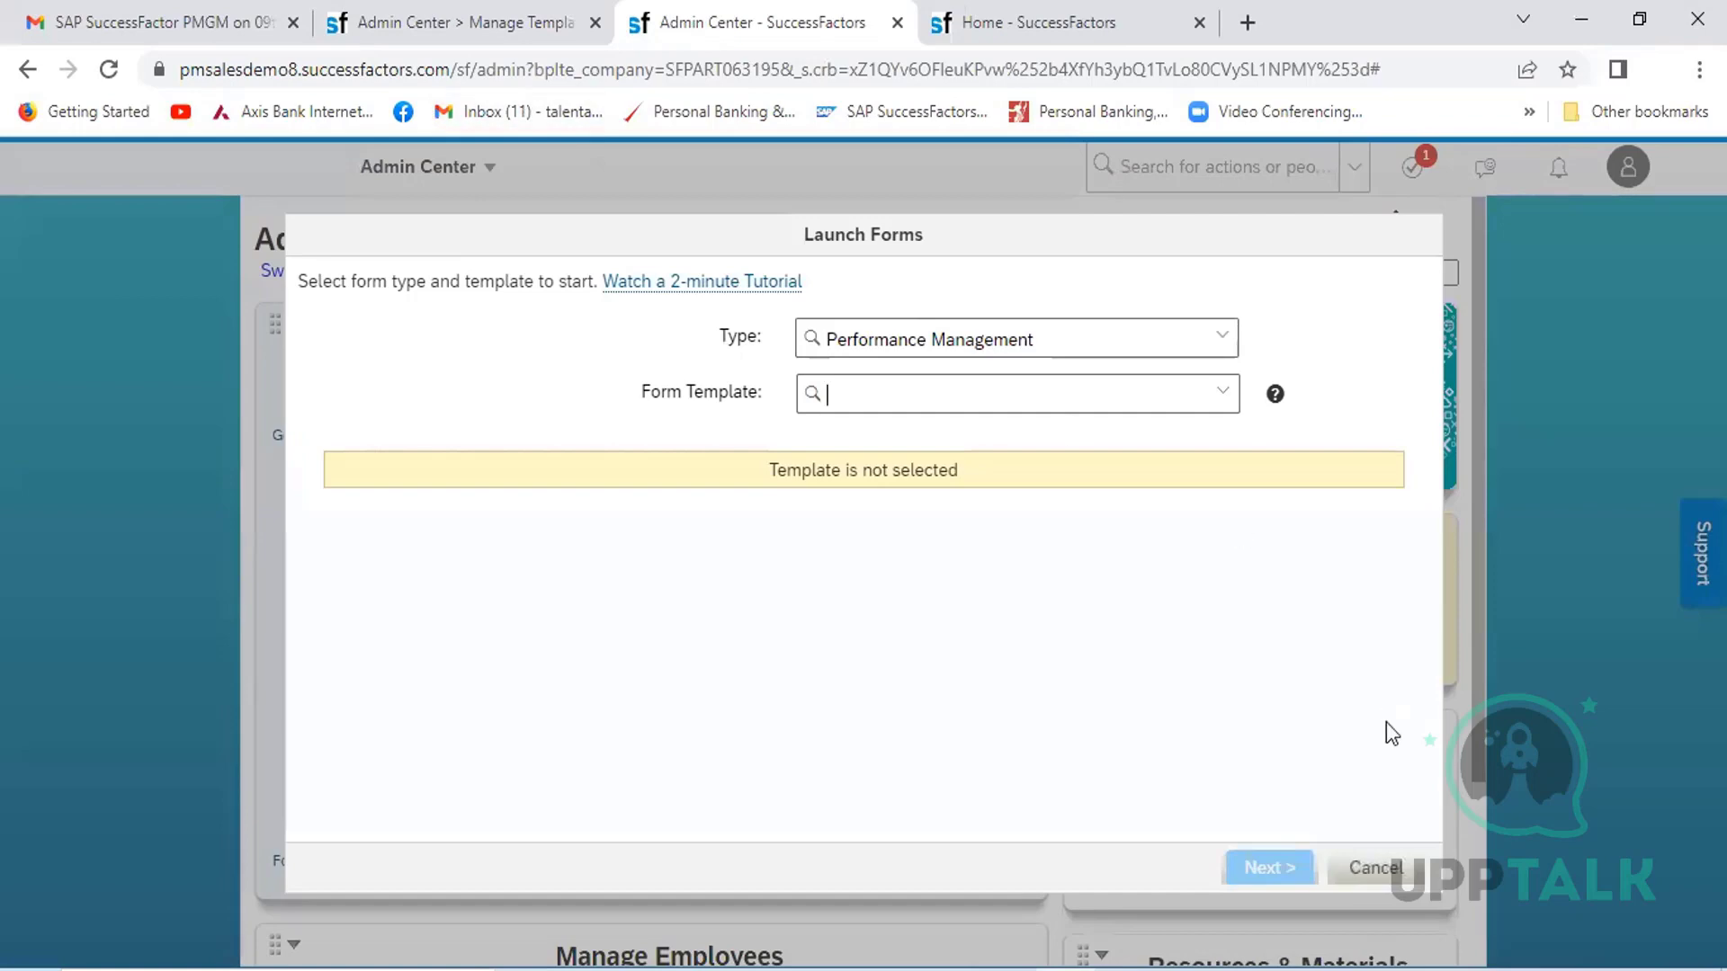
{"action": "left_click", "coordinate": [1375, 867]}
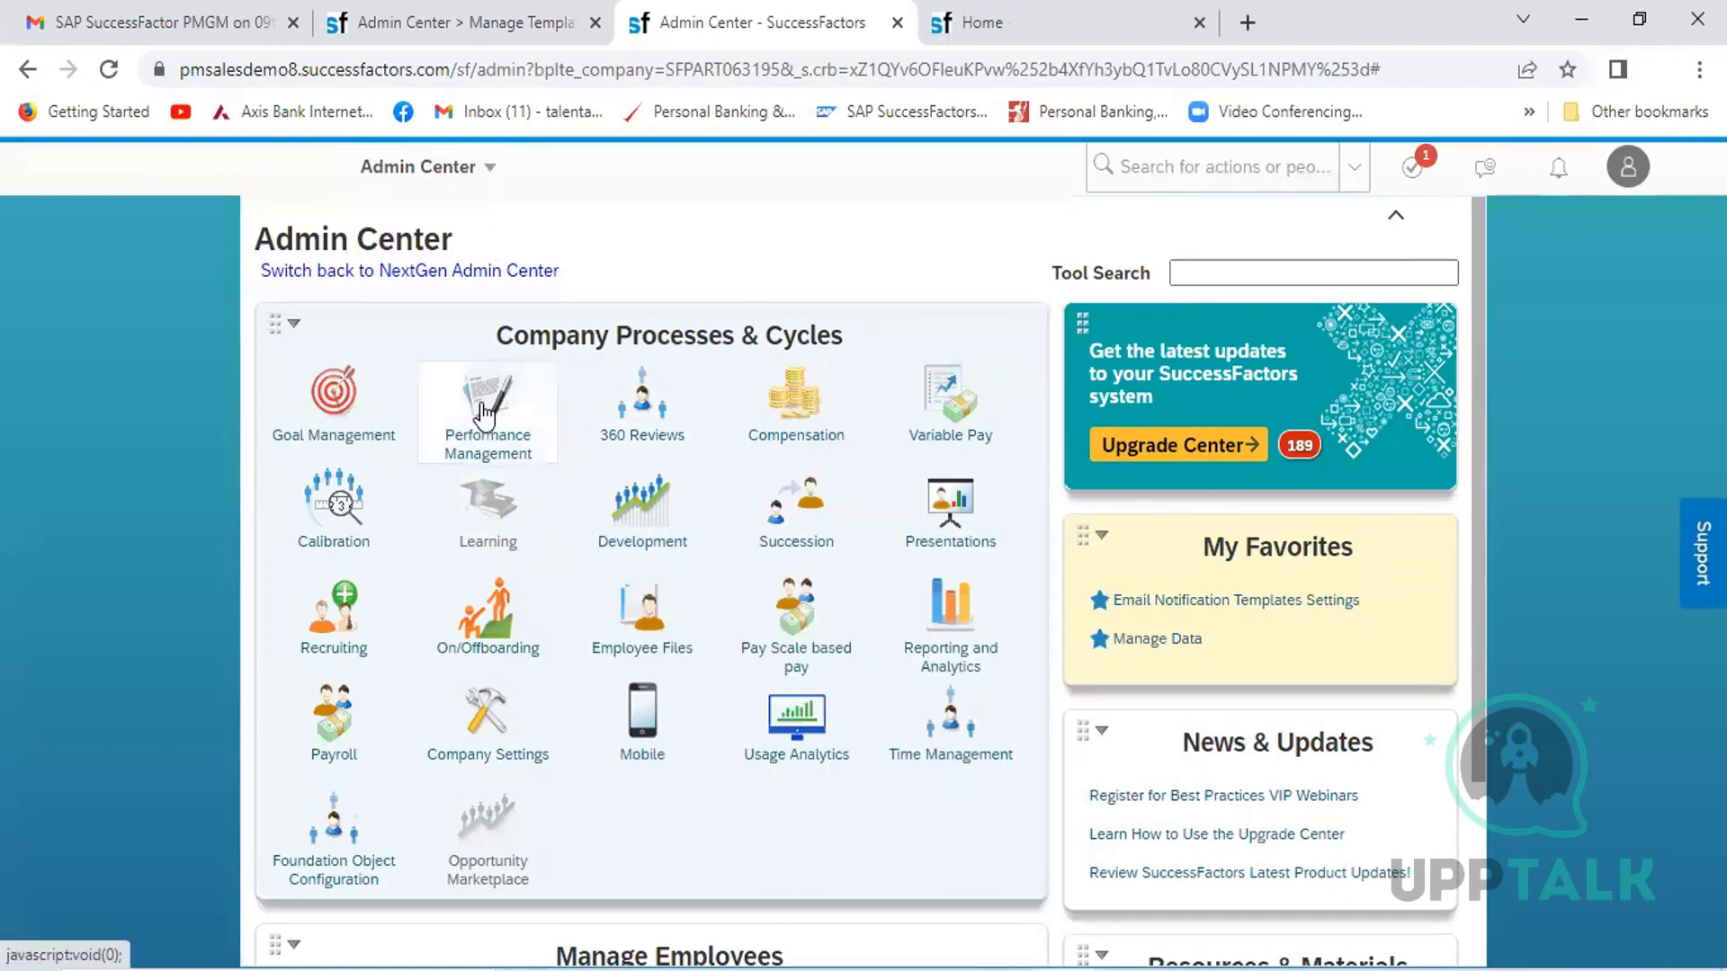
{"action": "mouse_move", "coordinate": [484, 415]}
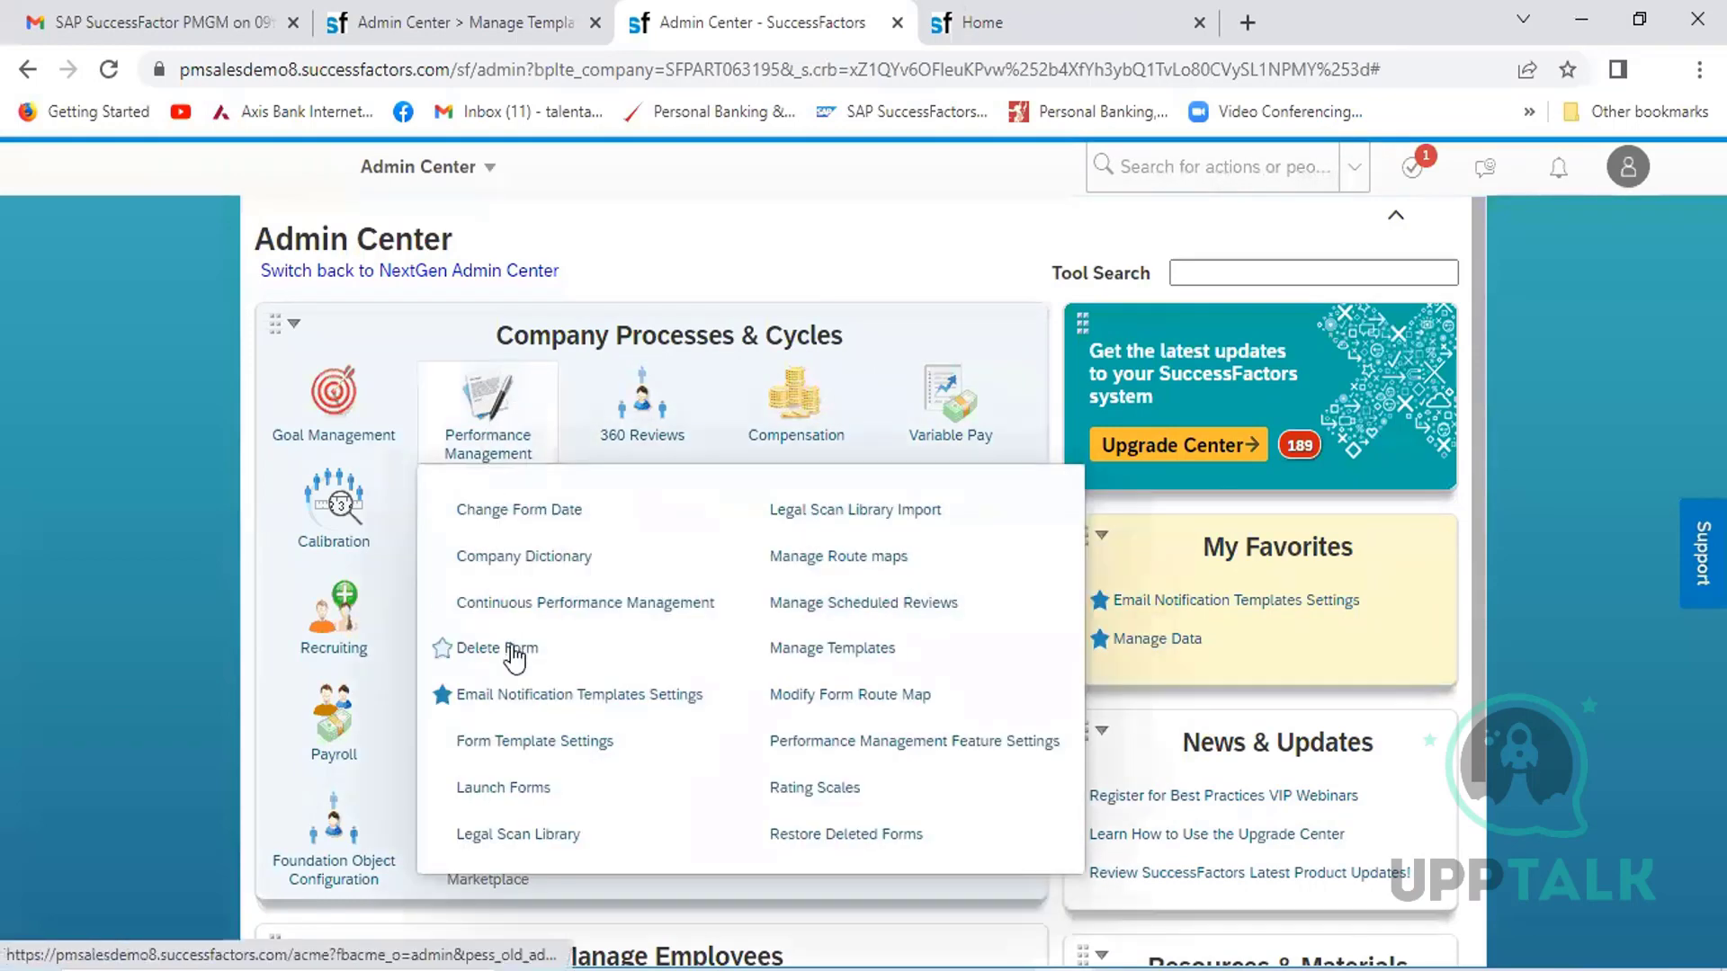
{"action": "left_click", "coordinate": [512, 649]}
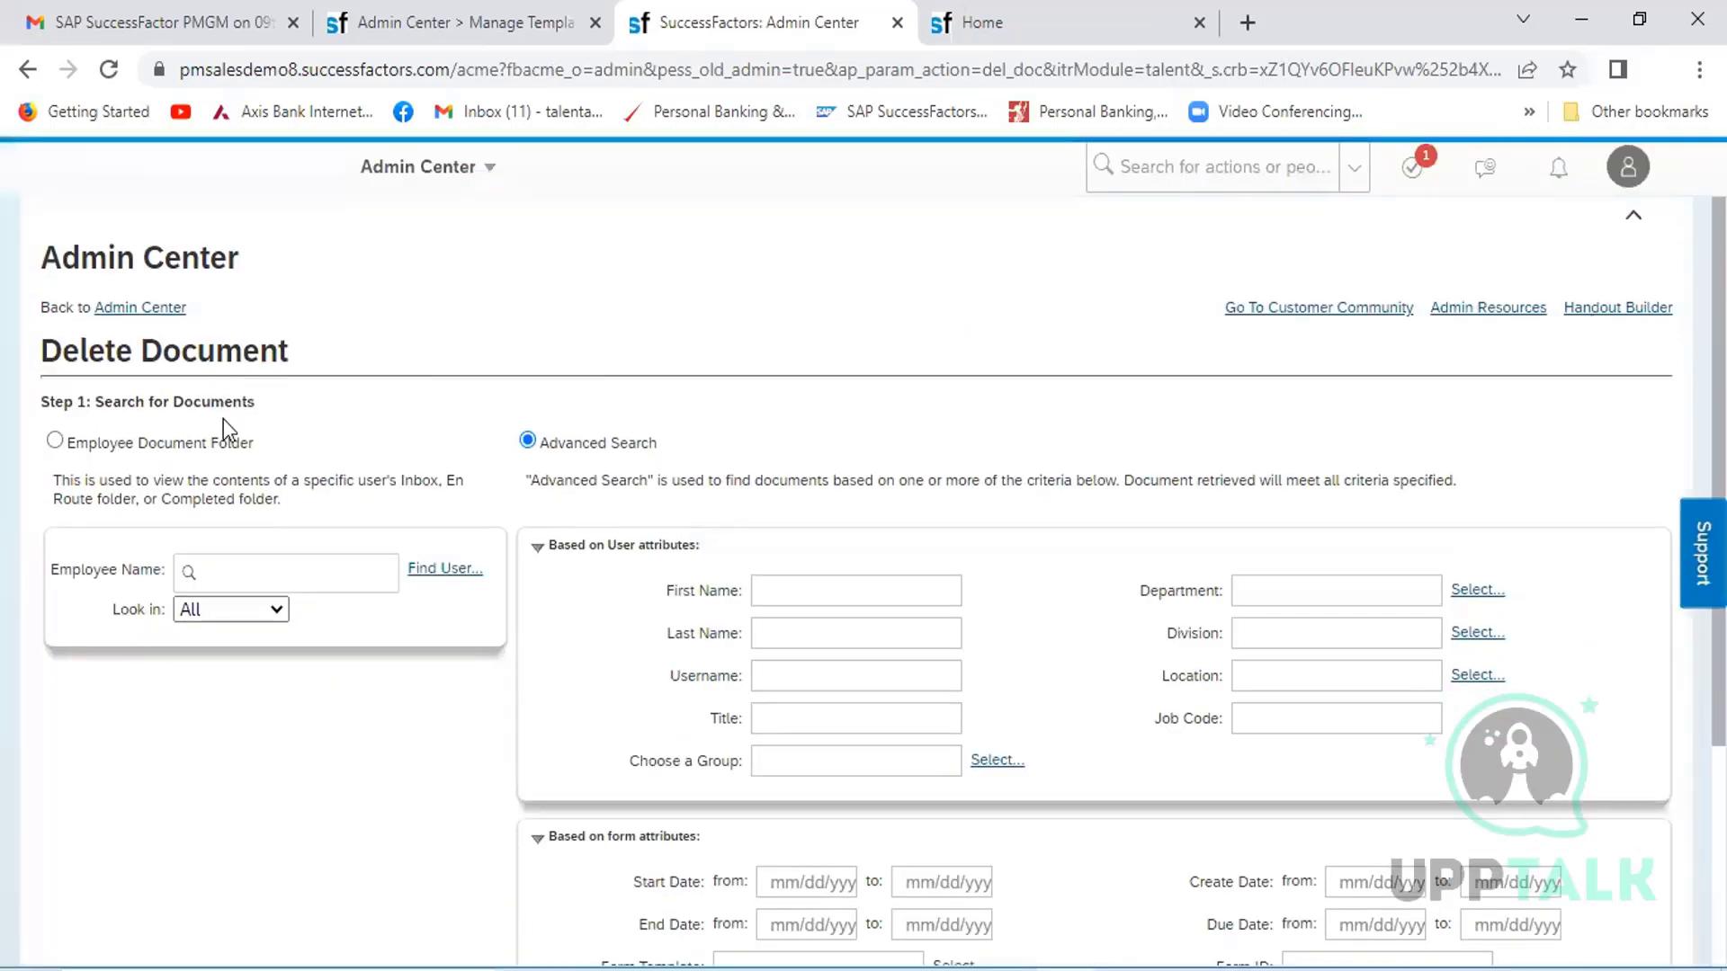
- Search the employee document folder for all of the employee's documents, using the employee's name
{"action": "left_click", "coordinate": [214, 570]}
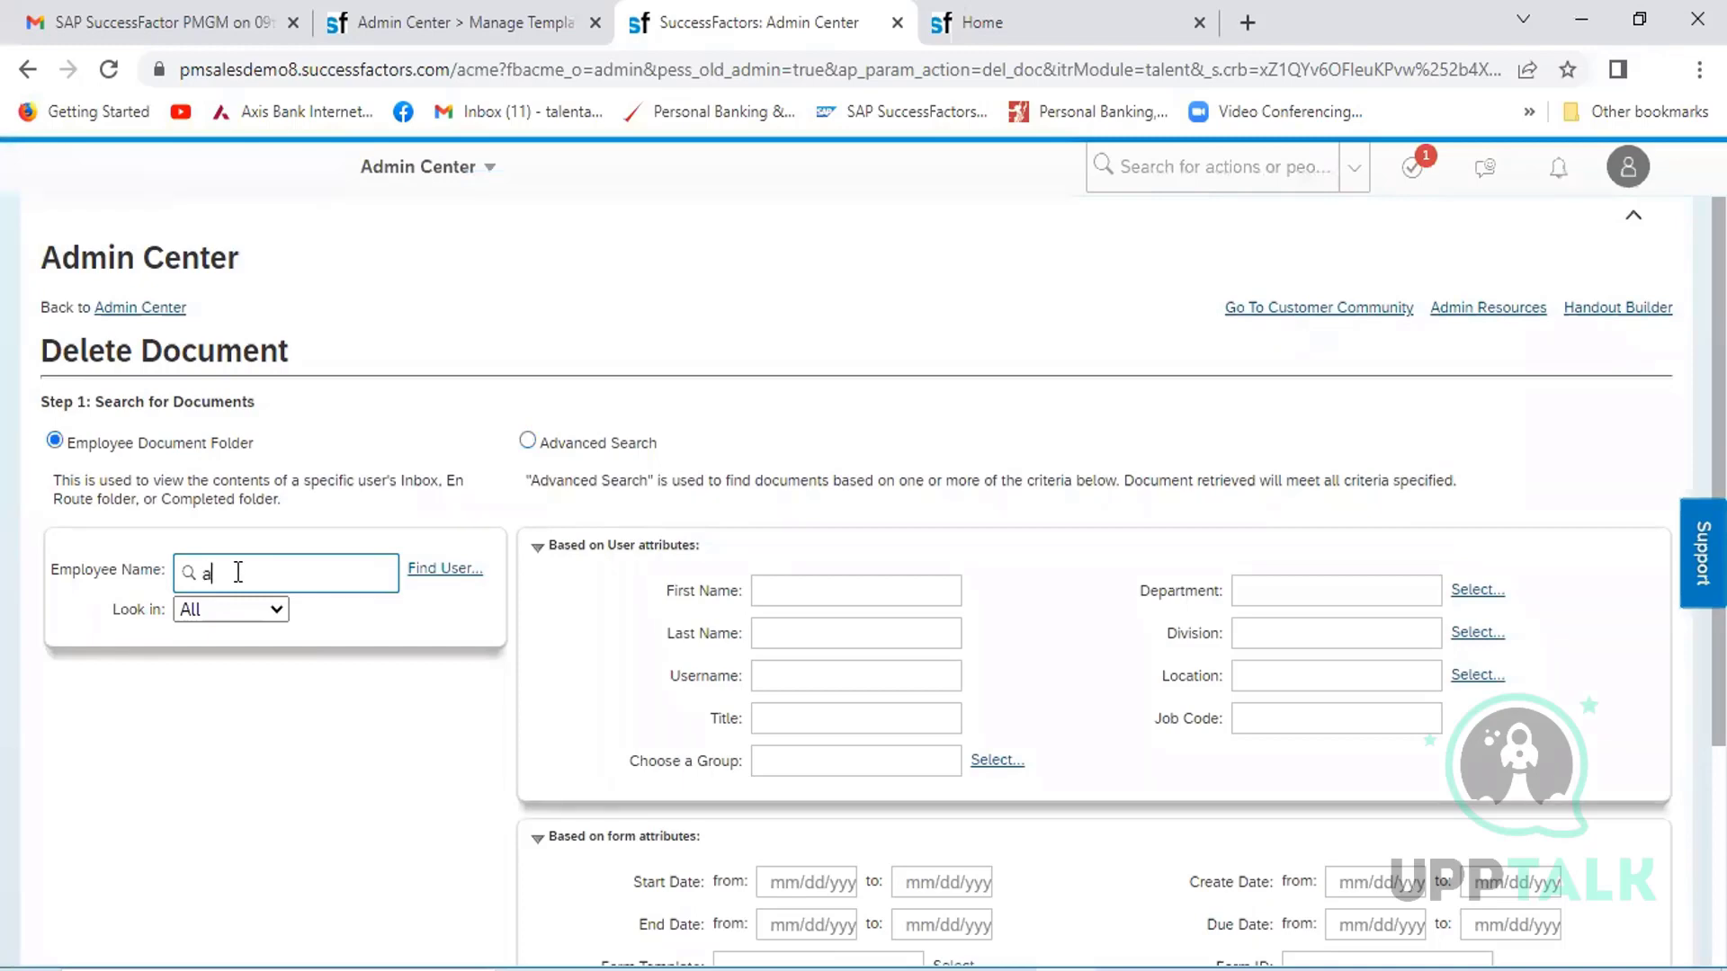
{"action": "type", "text": "ahmad"}
{"action": "left_click", "coordinate": [277, 626]}
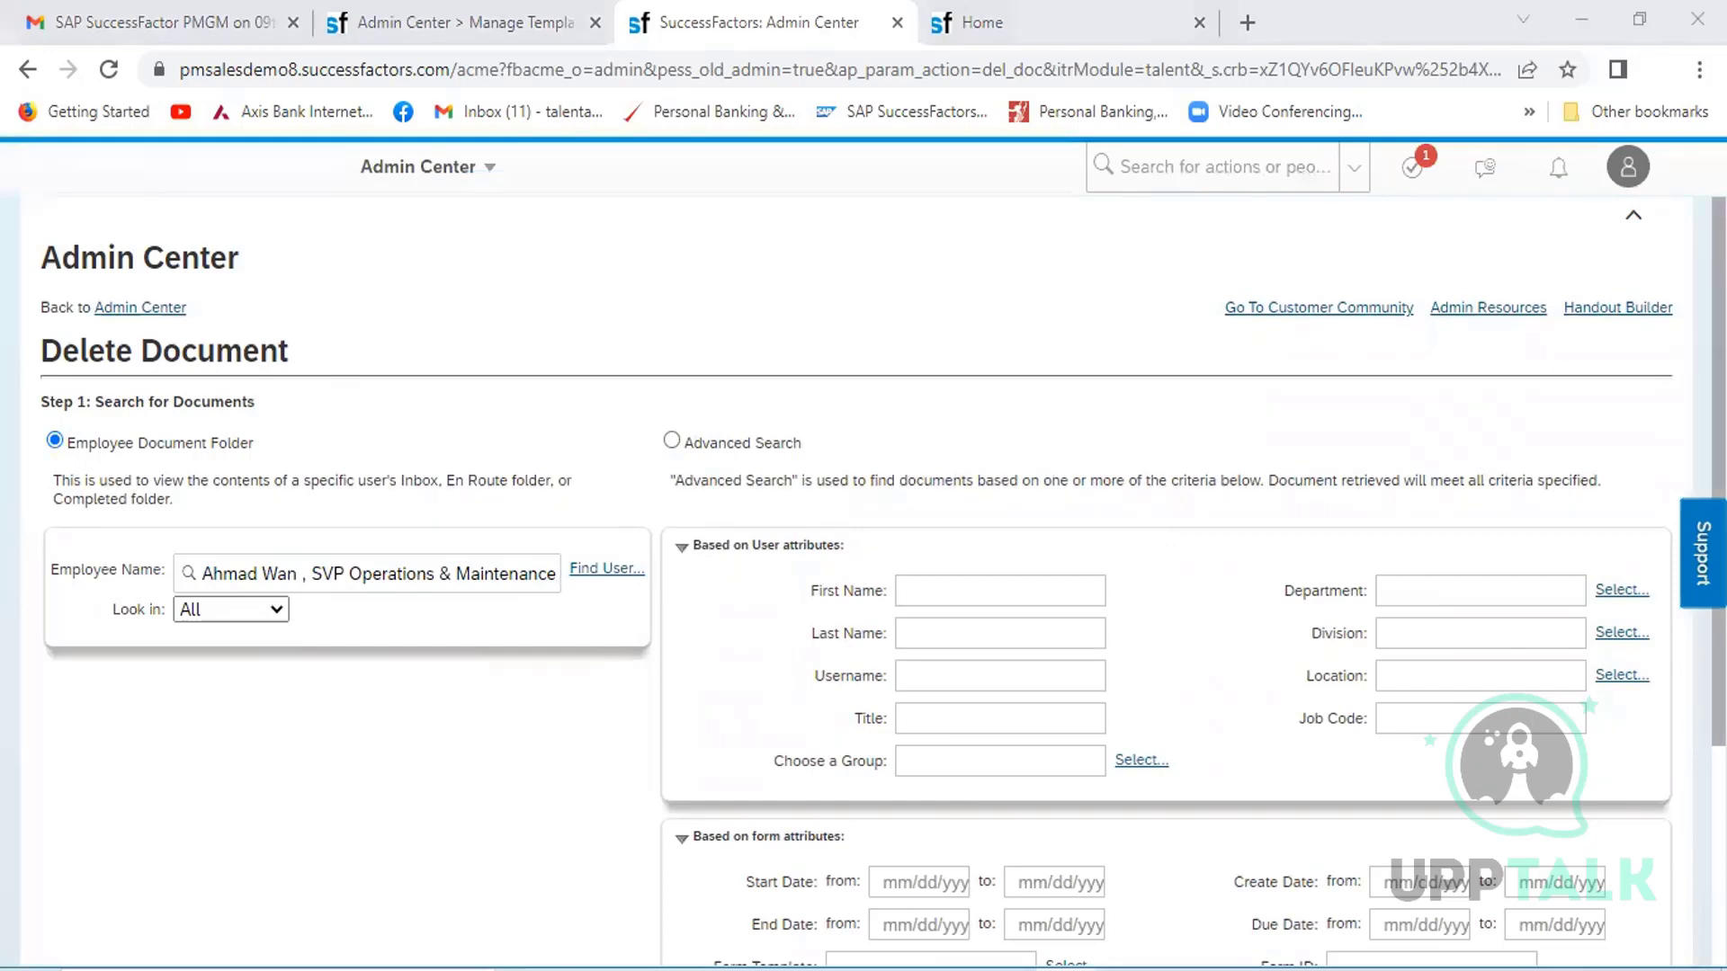
{"action": "left_click", "coordinate": [378, 573]}
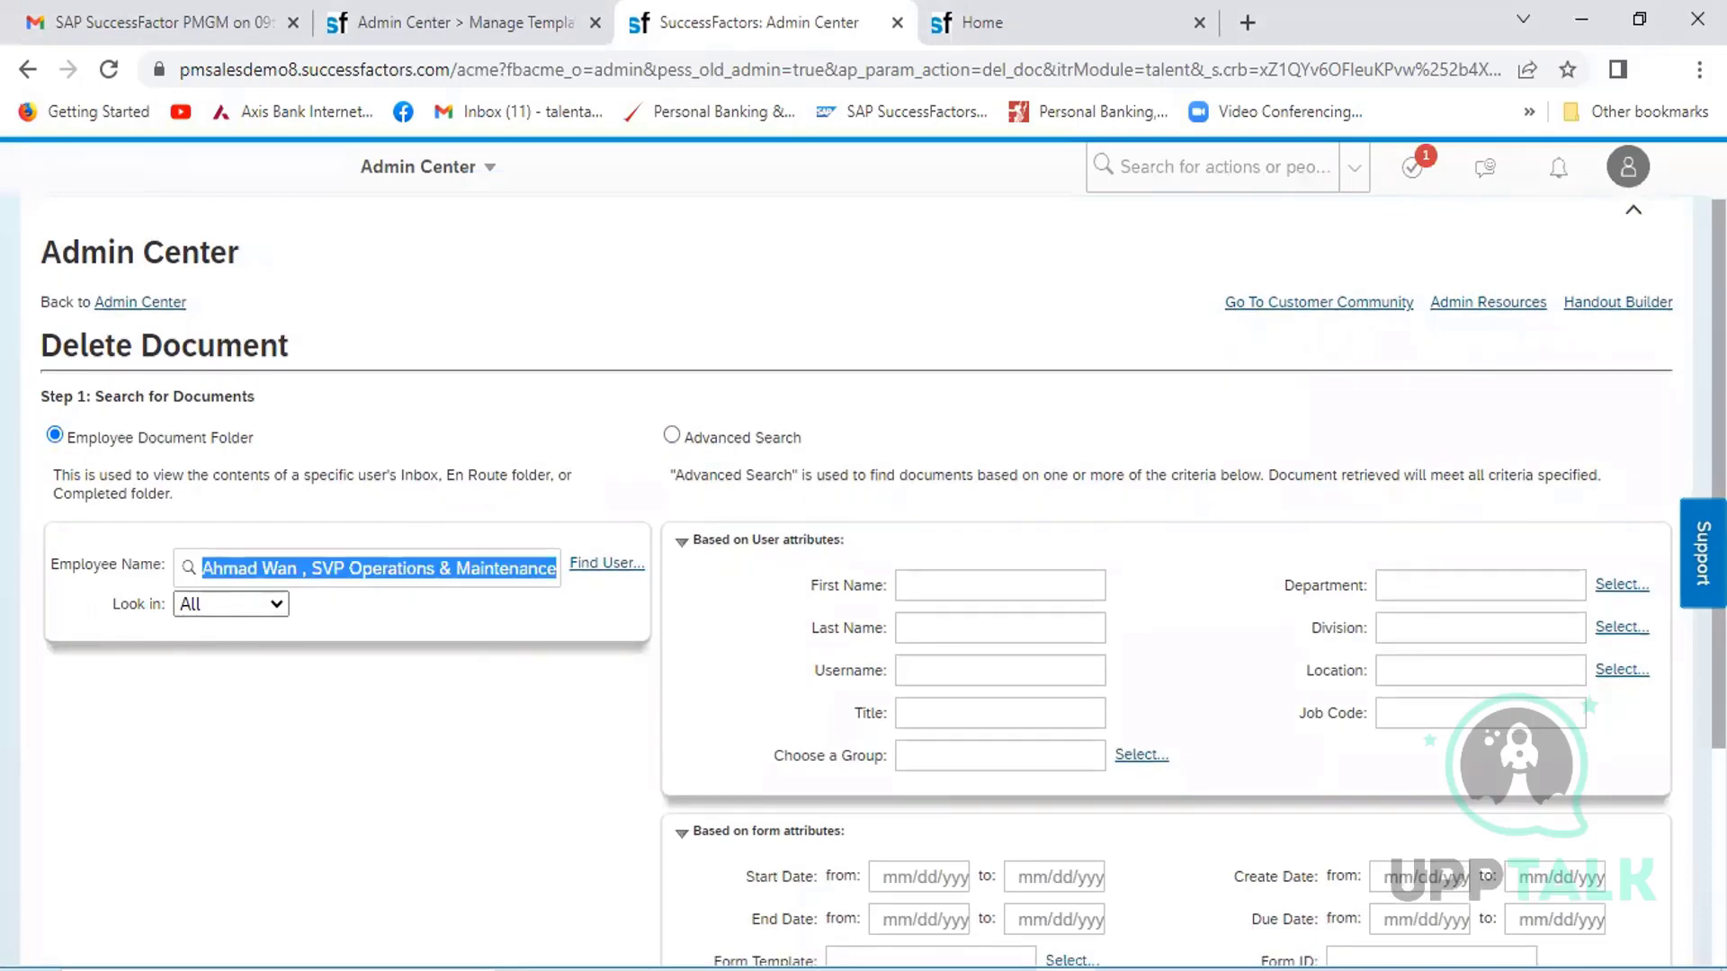
{"action": "scroll", "coordinate": [876, 906], "scroll_direction": "down", "scroll_amount": 3}
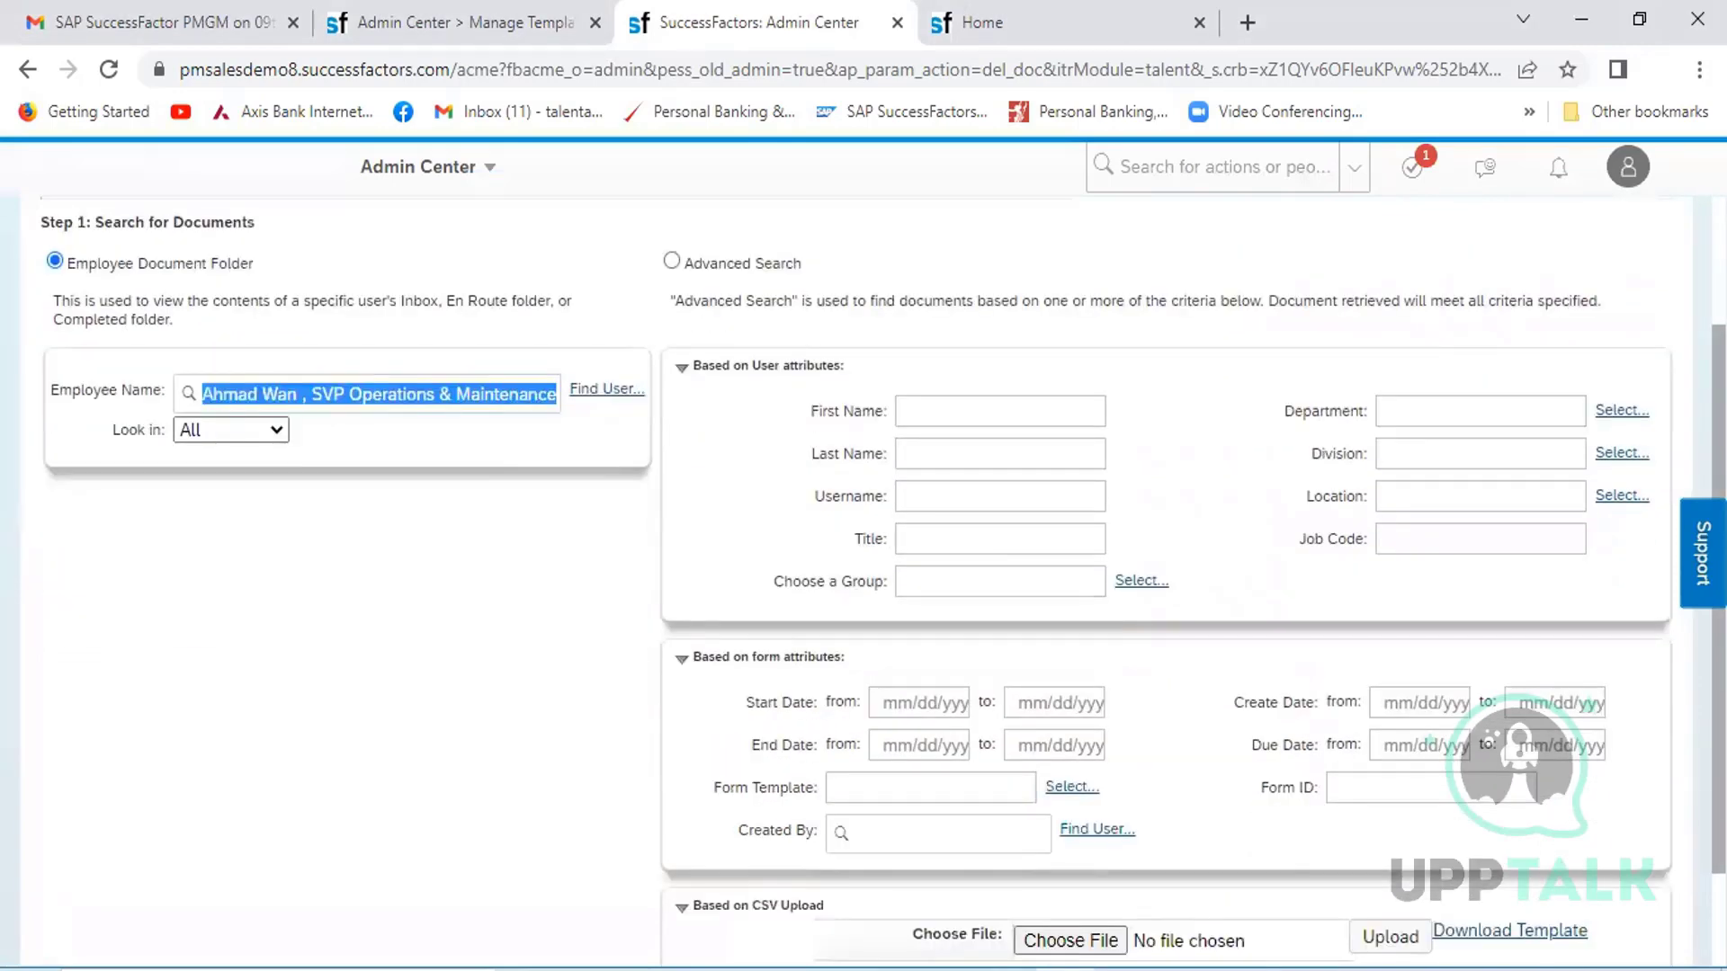
{"action": "left_click", "coordinate": [696, 928]}
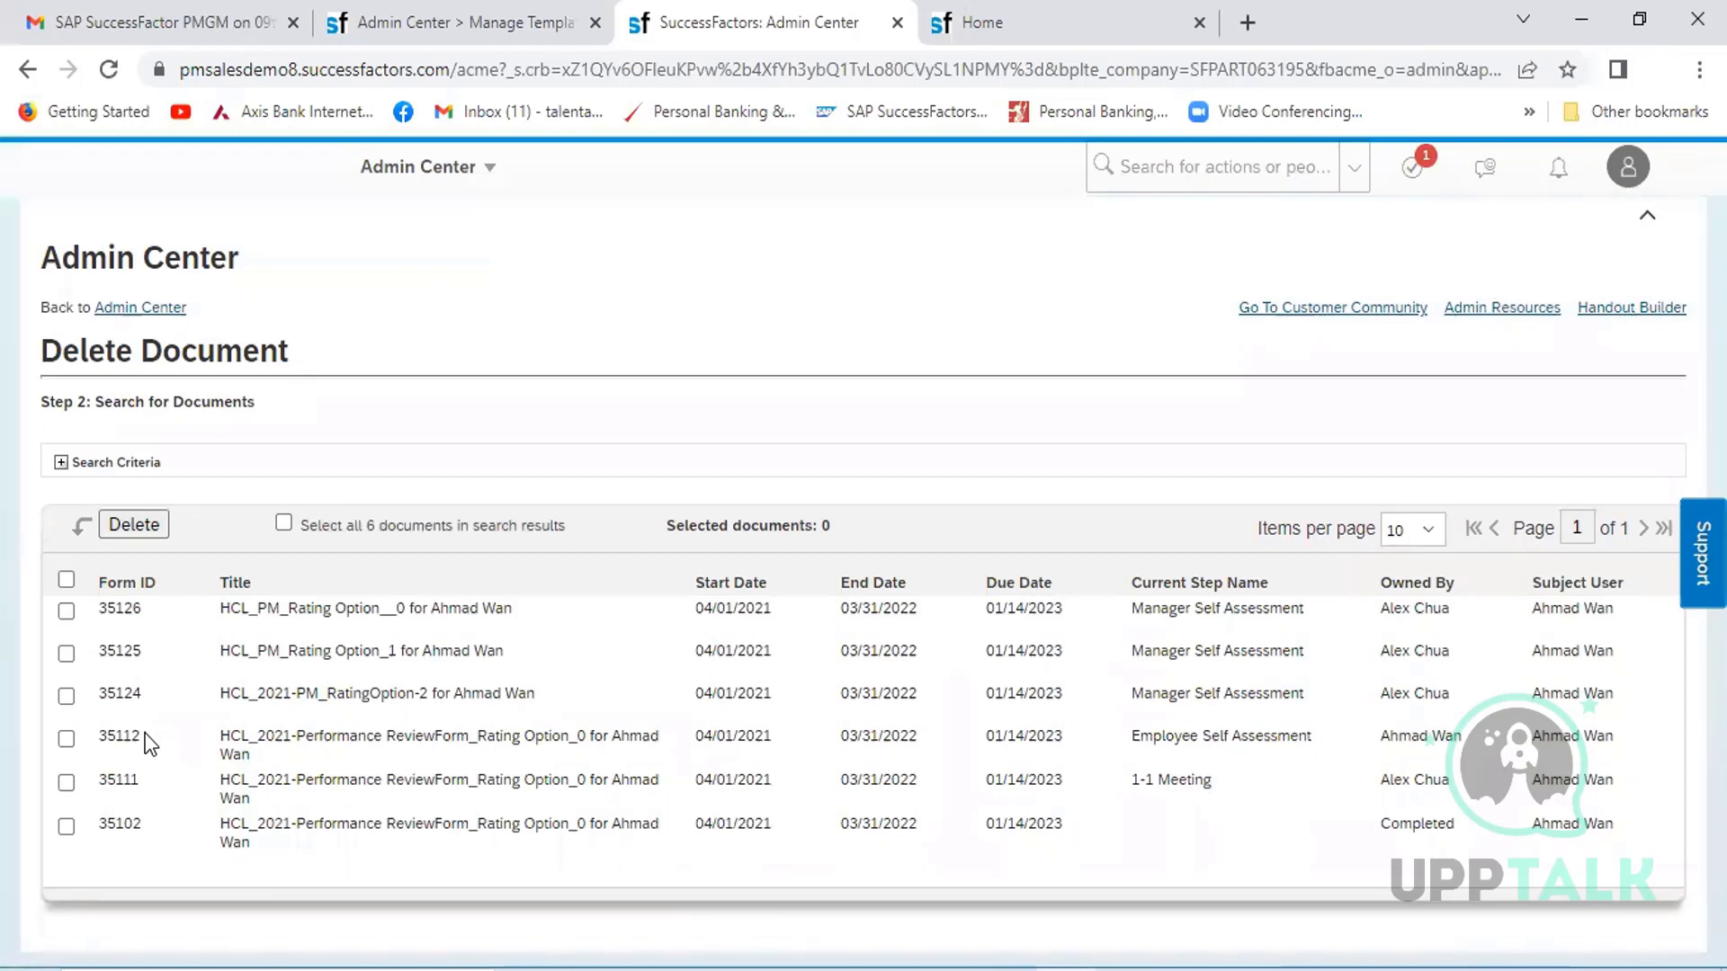
- Copy form ID 35112 from the document list into cell D19 beside Delete Form in the Excel workbook
{"action": "left_click_drag", "start_coordinate": [141, 735], "coordinate": [102, 733]}
{"action": "left_click", "coordinate": [1254, 970]}
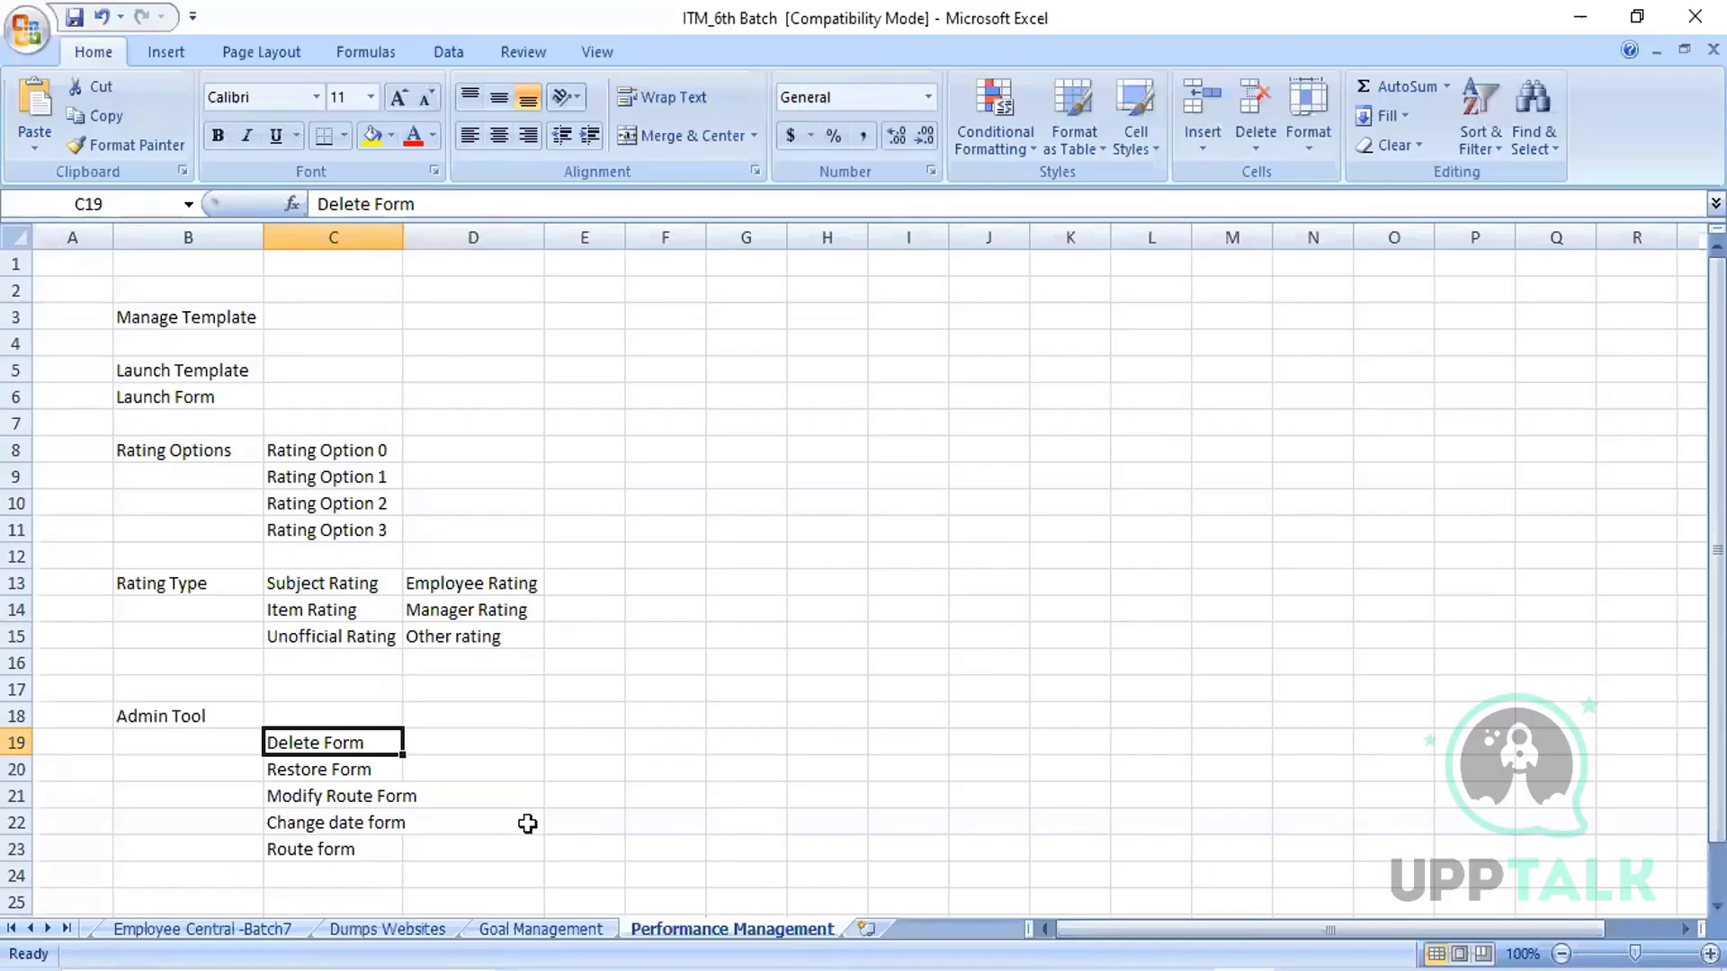
{"action": "left_click", "coordinate": [474, 742]}
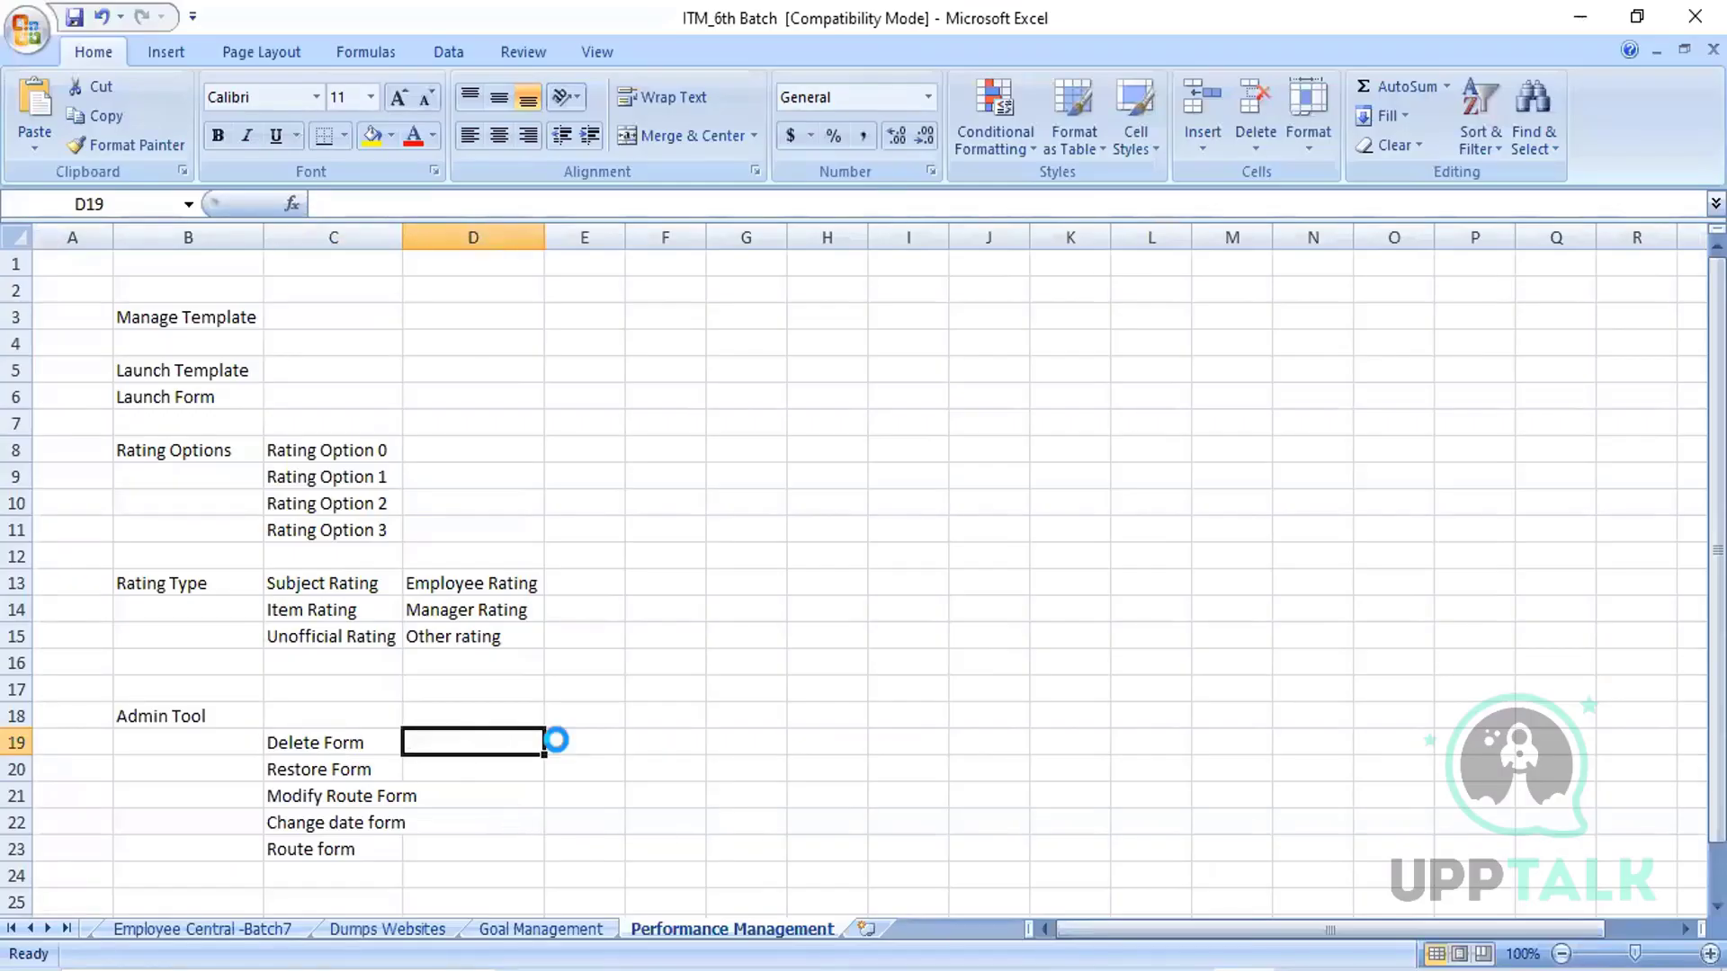
{"action": "type", "text": "35112"}
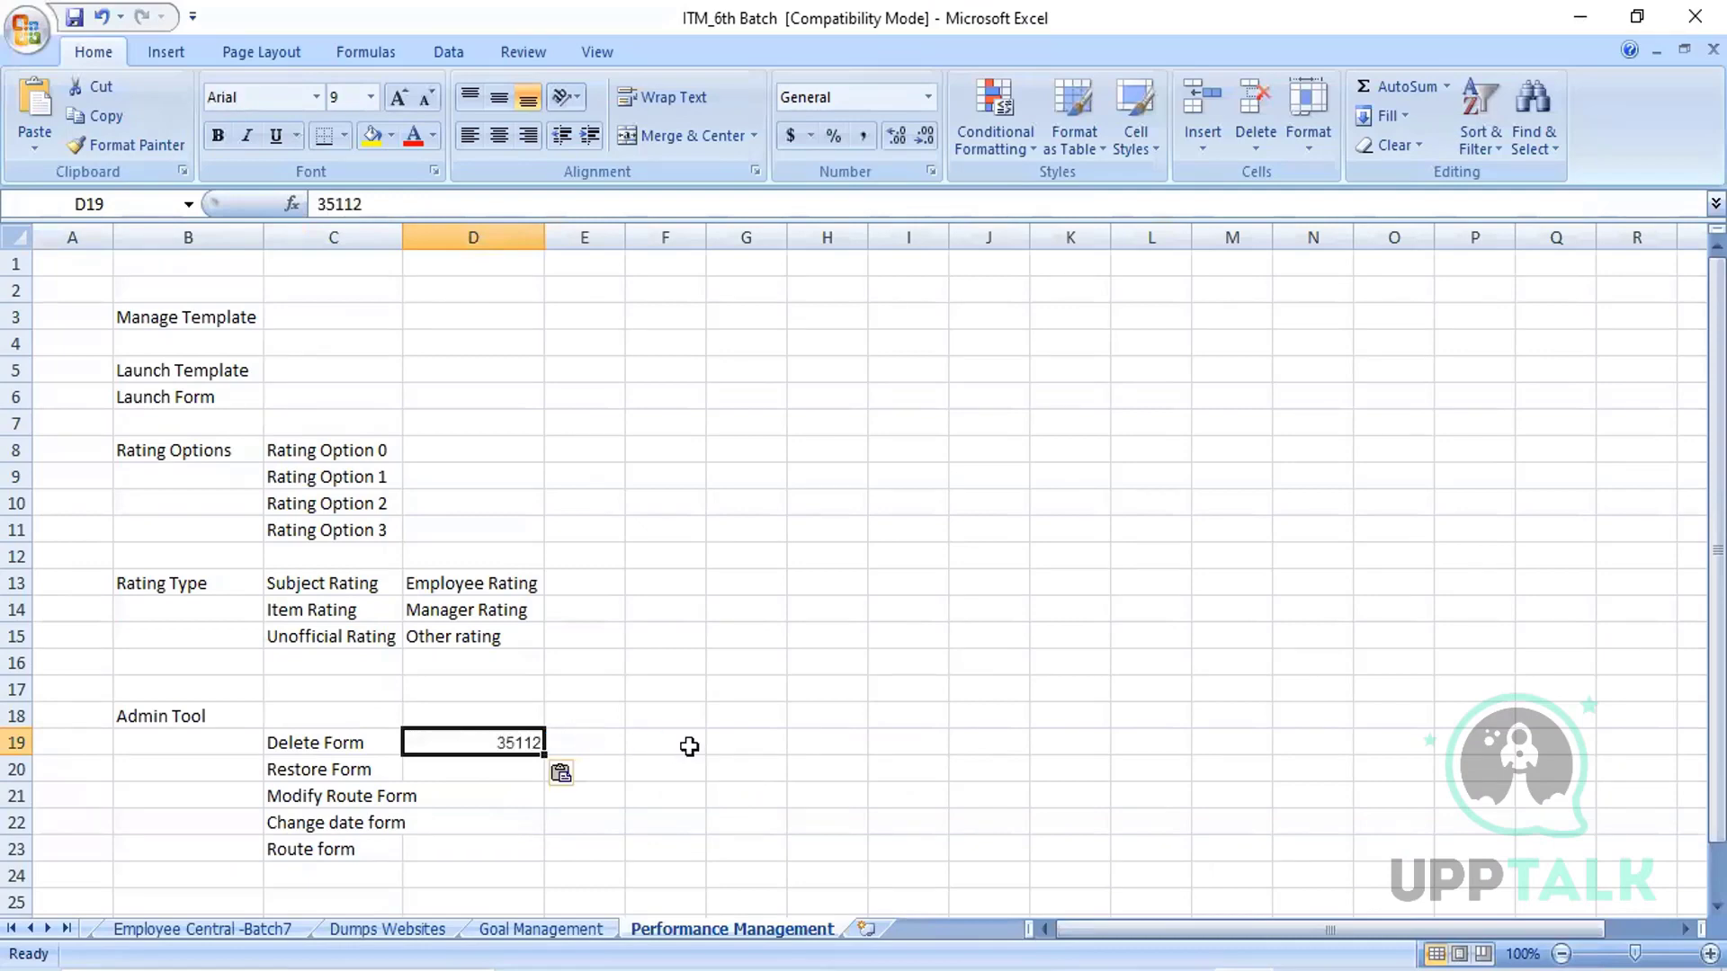
{"action": "left_click", "coordinate": [688, 746]}
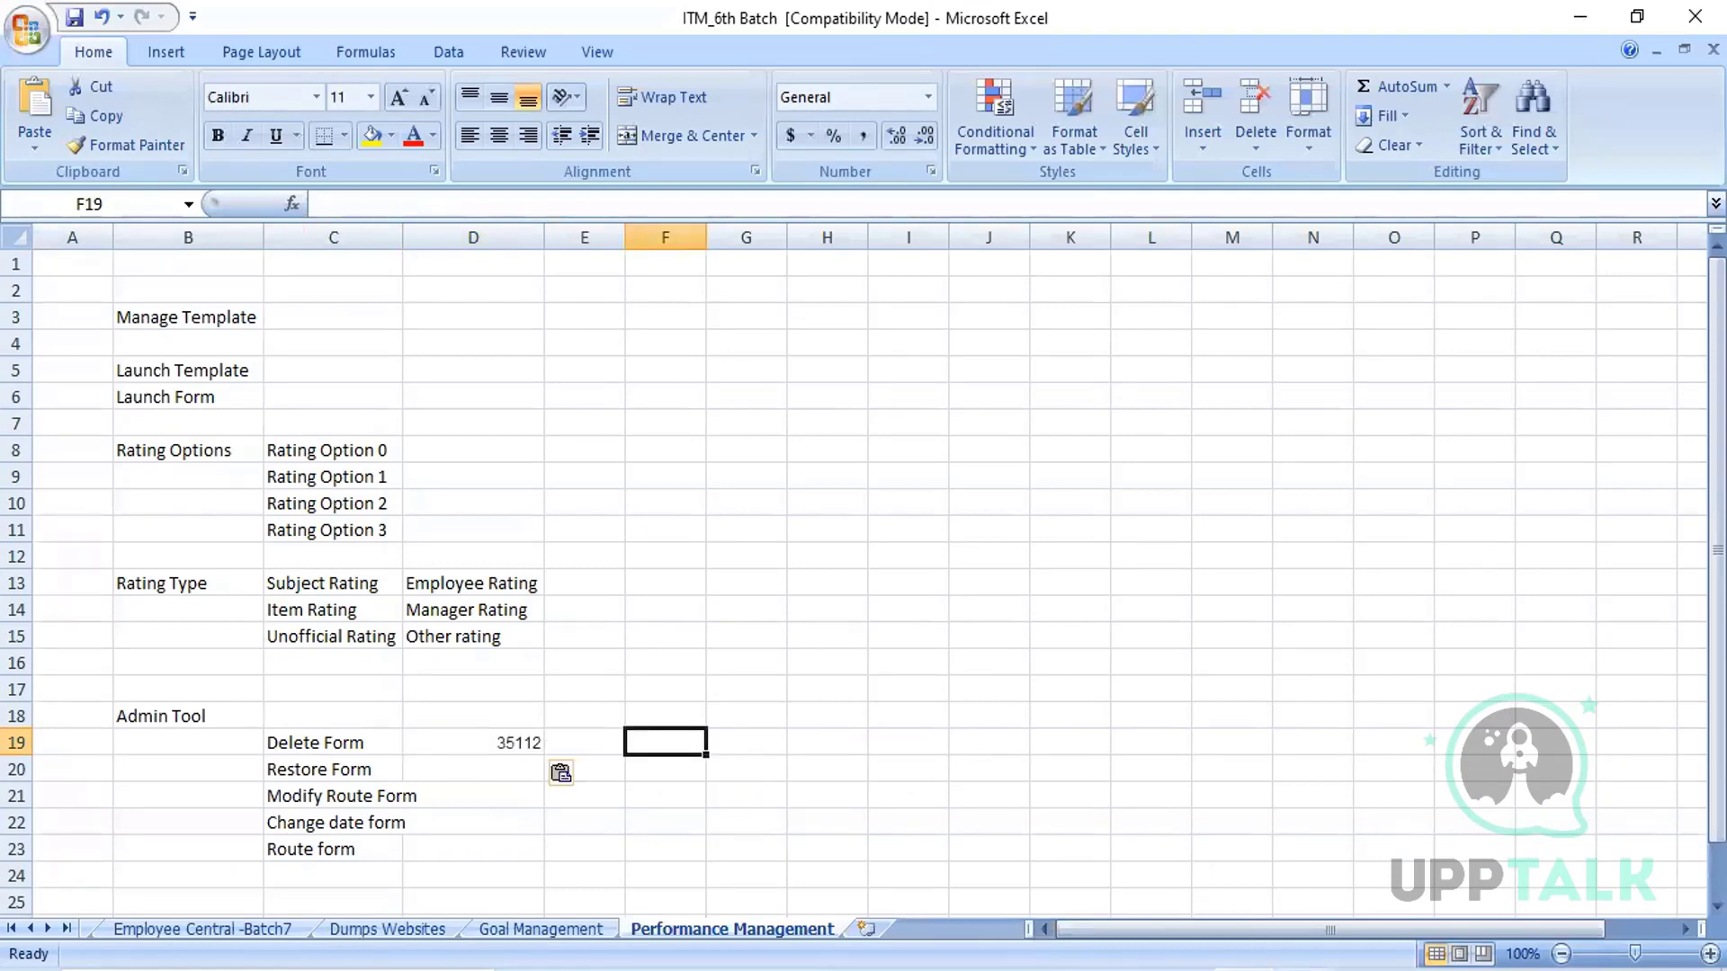
- Switch back to SuccessFactors in the browser and delete the document with form ID 35112
{"action": "key", "text": "alt+Tab"}
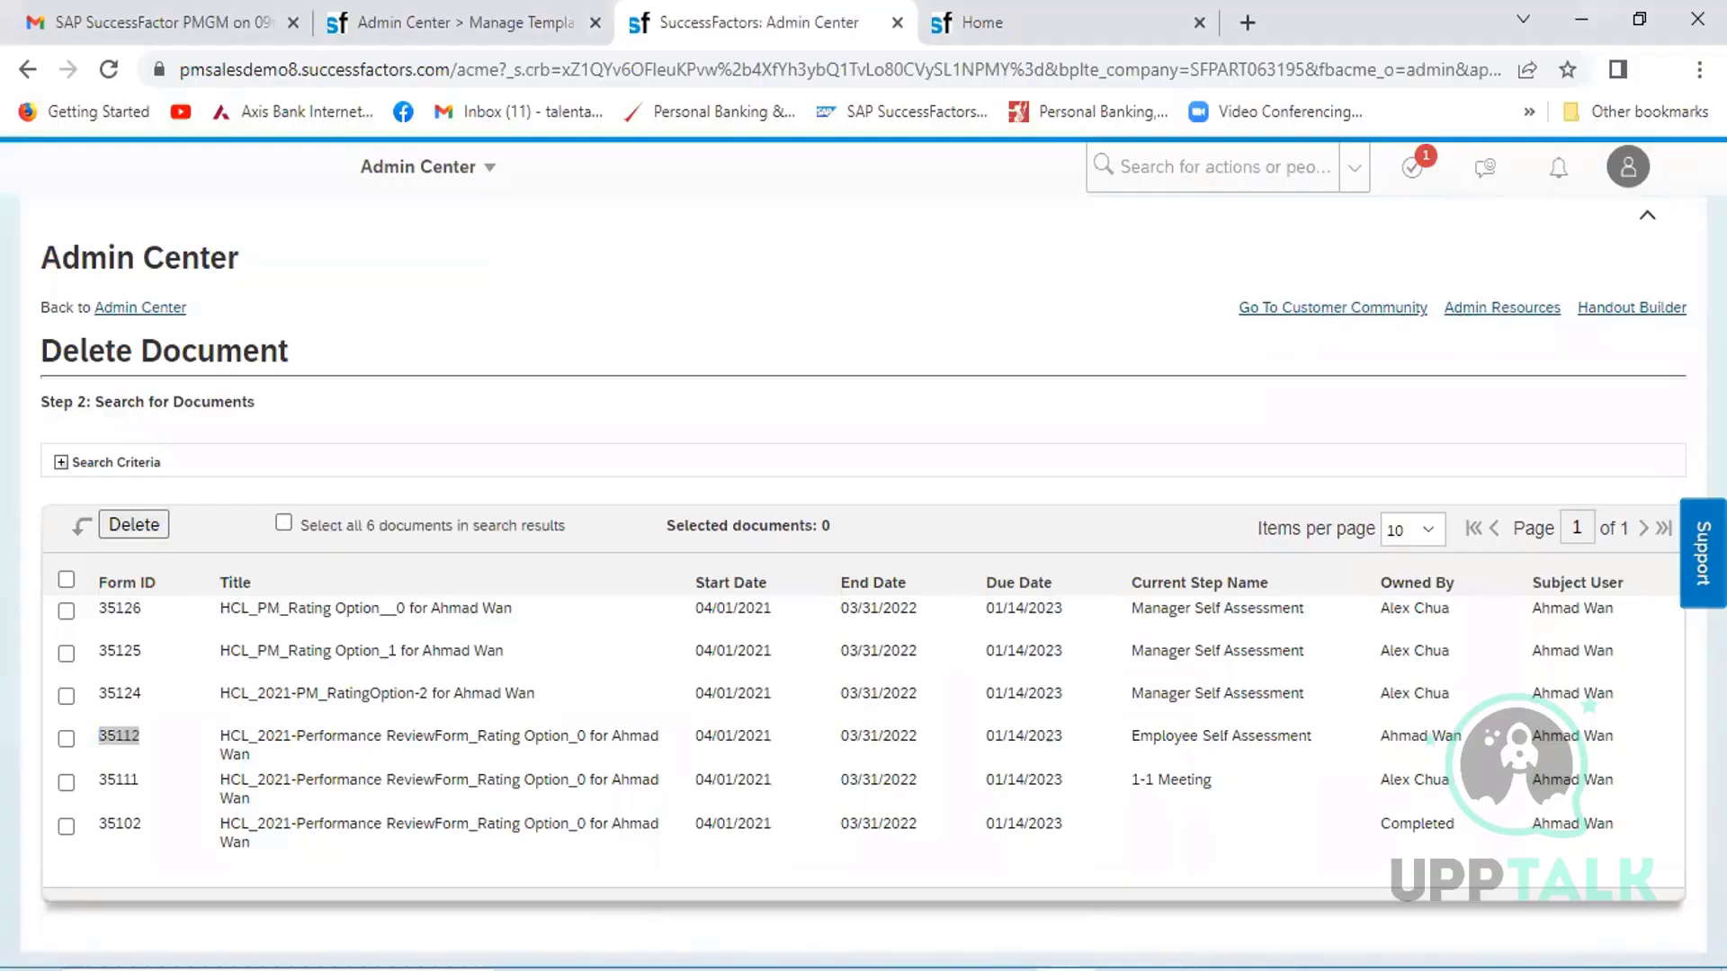
{"action": "left_click", "coordinate": [68, 739]}
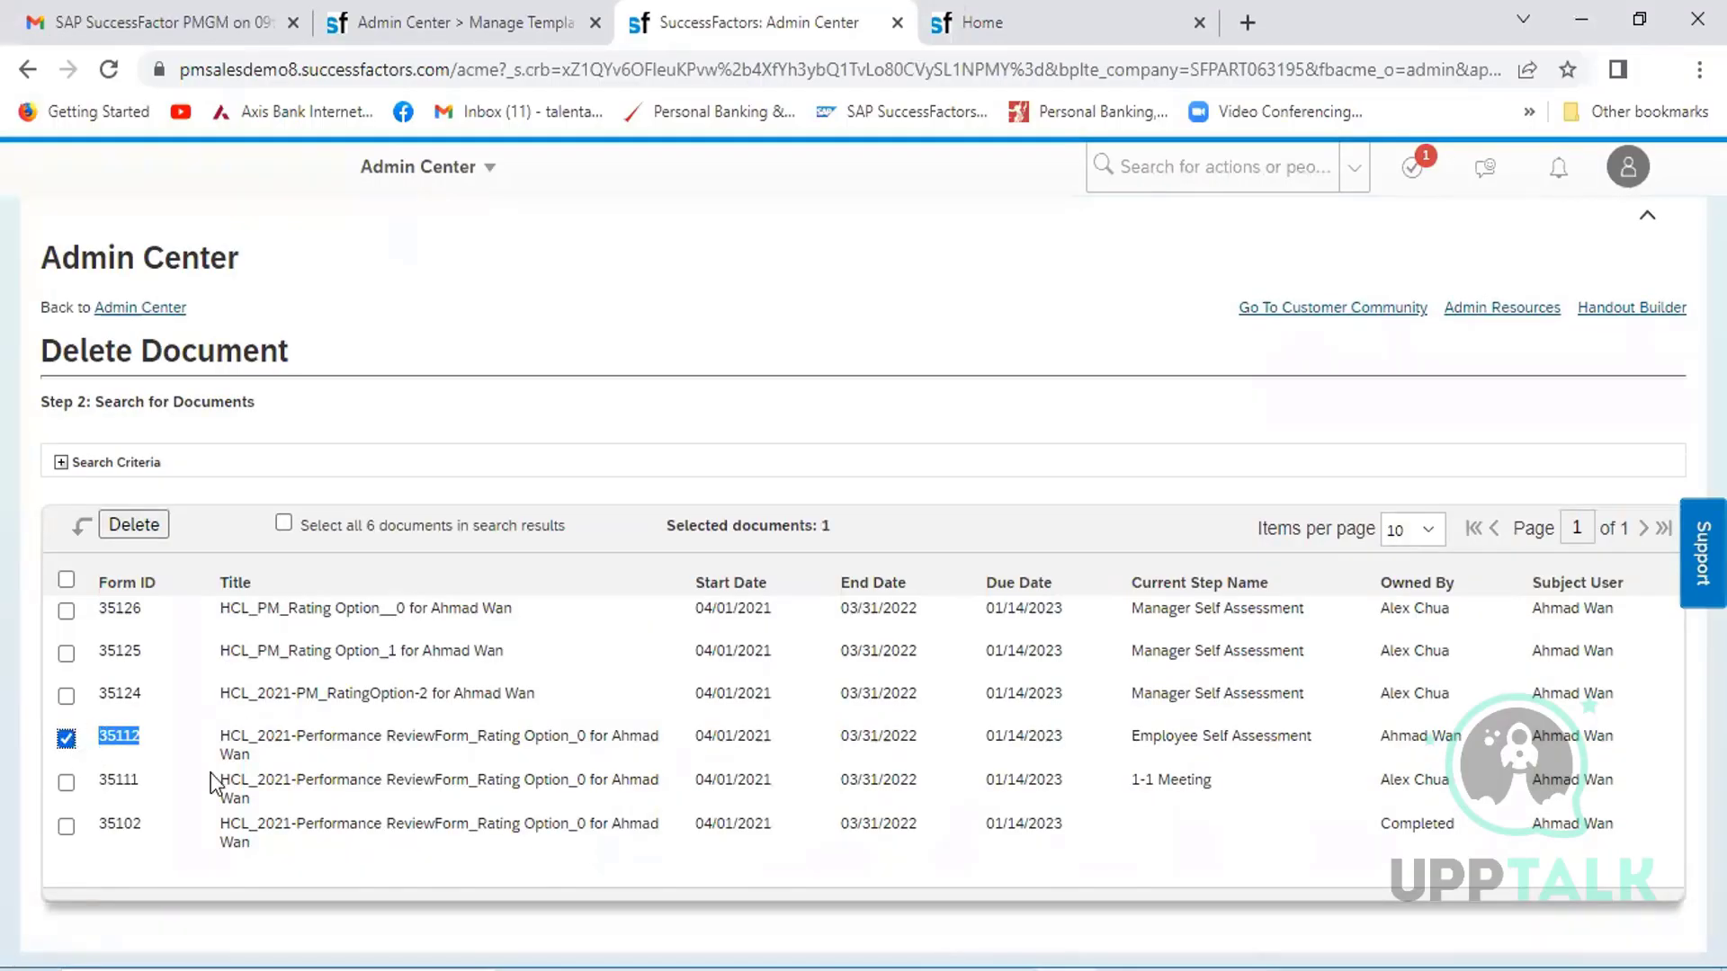
{"action": "left_click", "coordinate": [135, 526]}
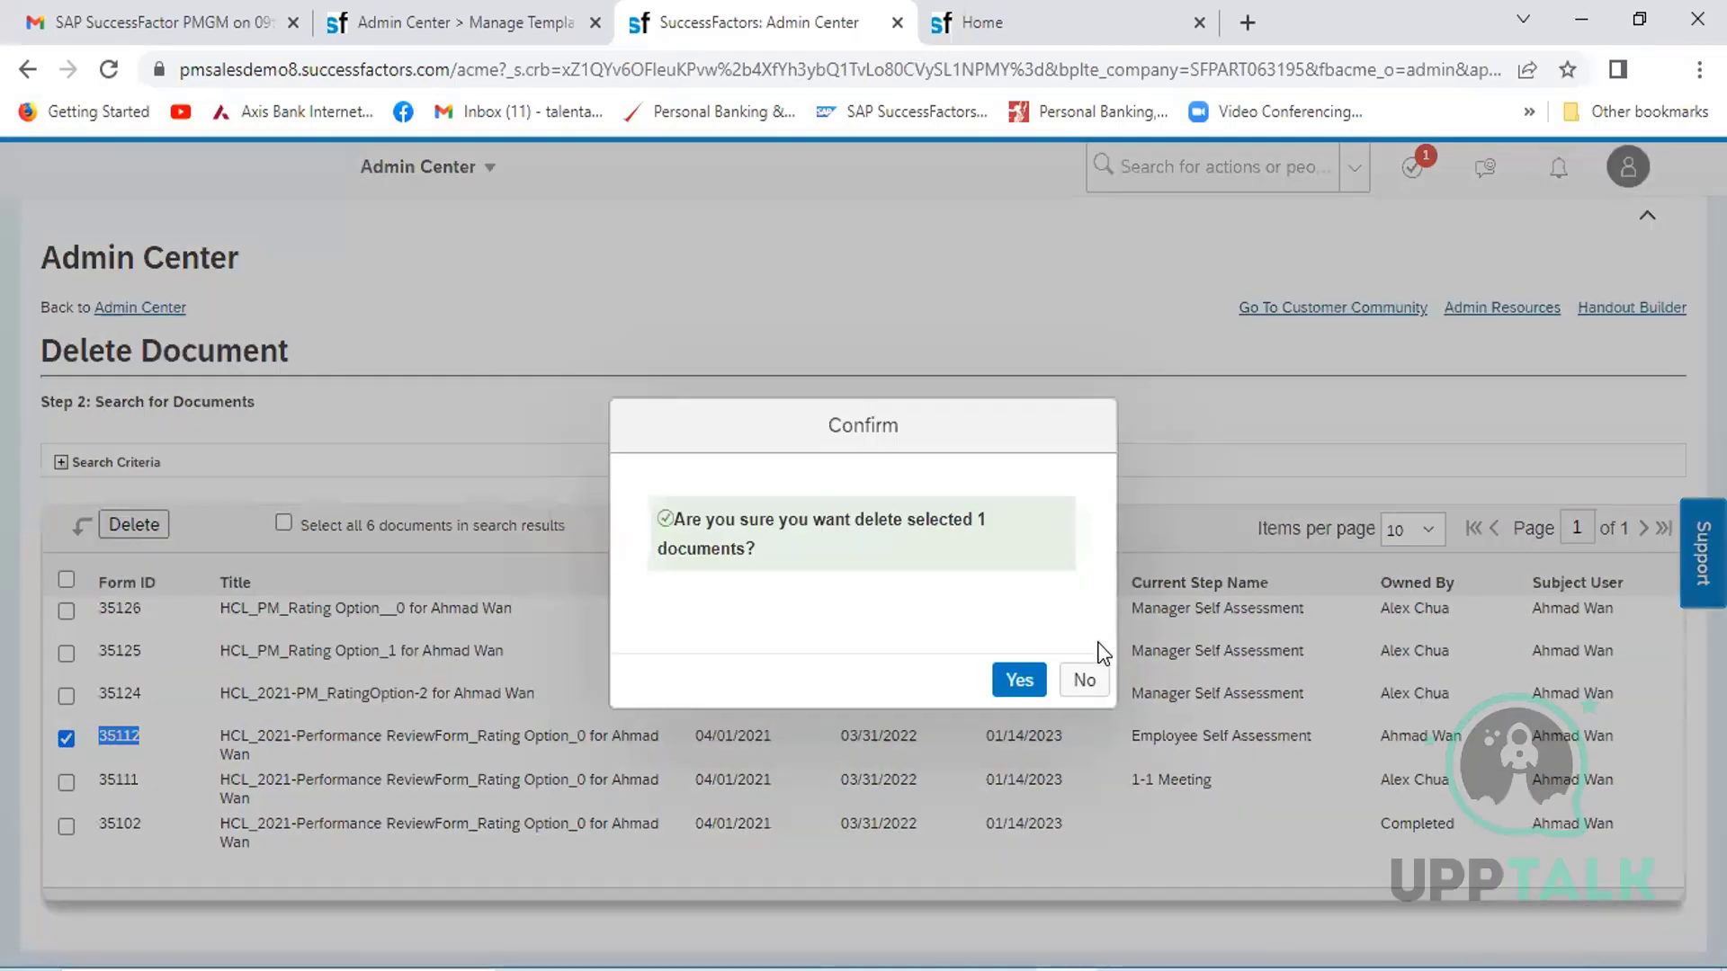
{"action": "left_click", "coordinate": [1020, 681]}
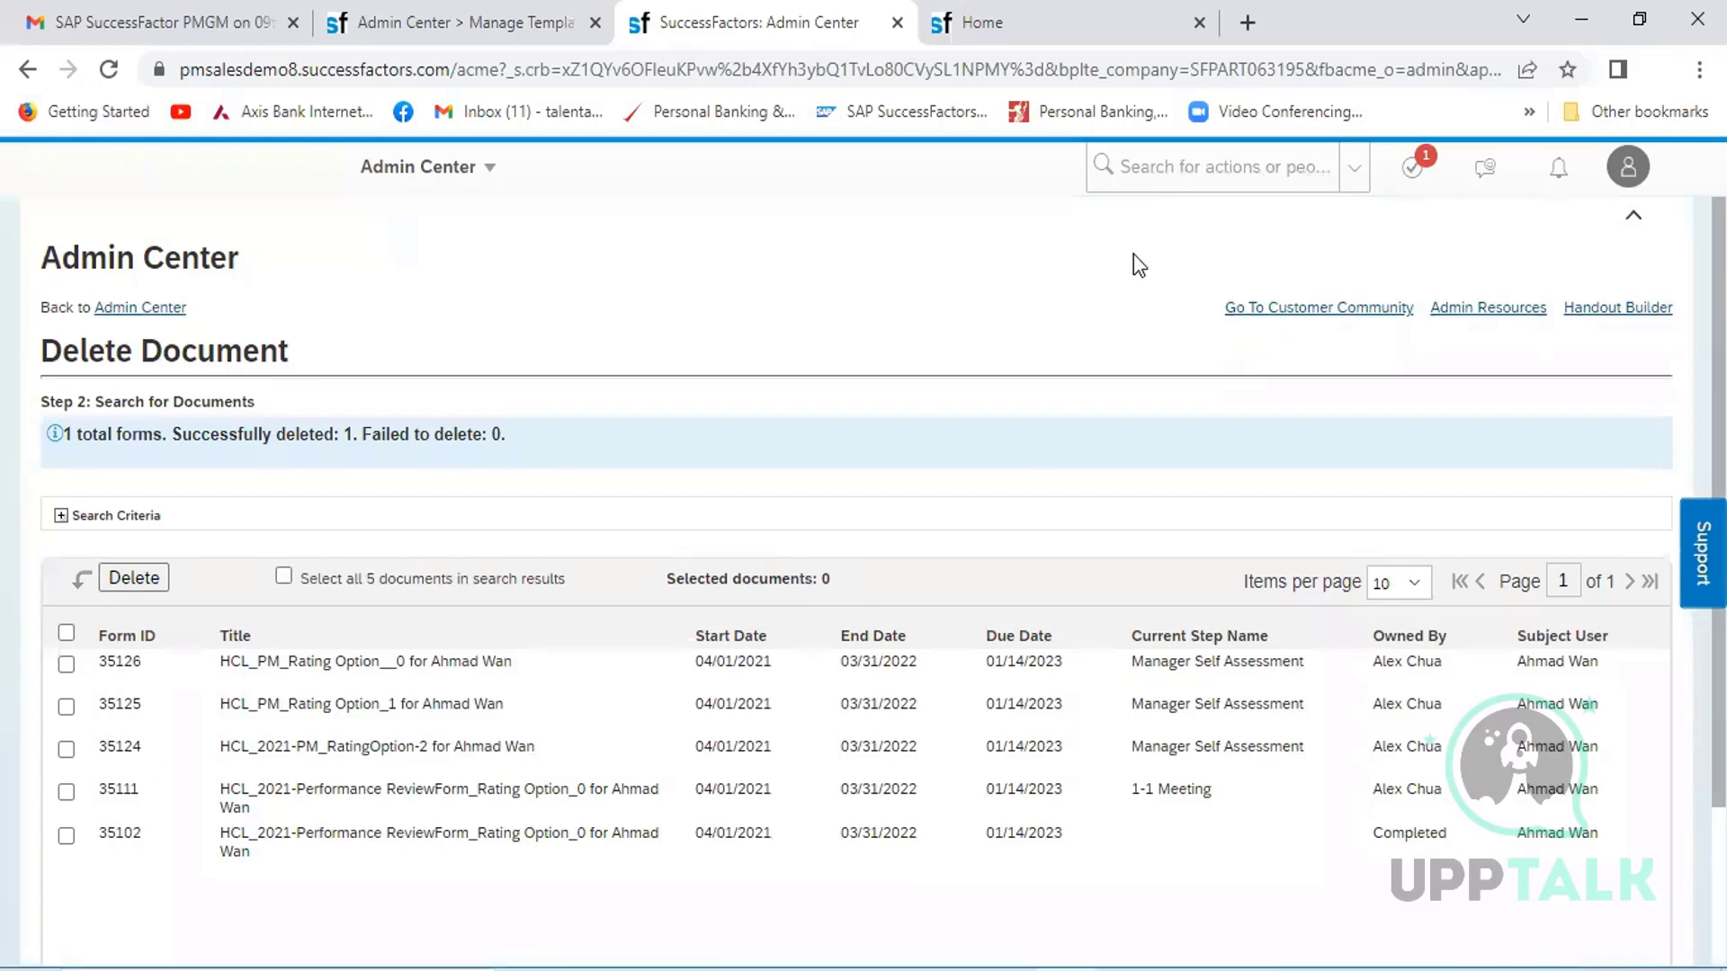
- Return to the Admin Center and open the Restore Deleted Forms tool for Performance Management
{"action": "left_click", "coordinate": [1148, 163]}
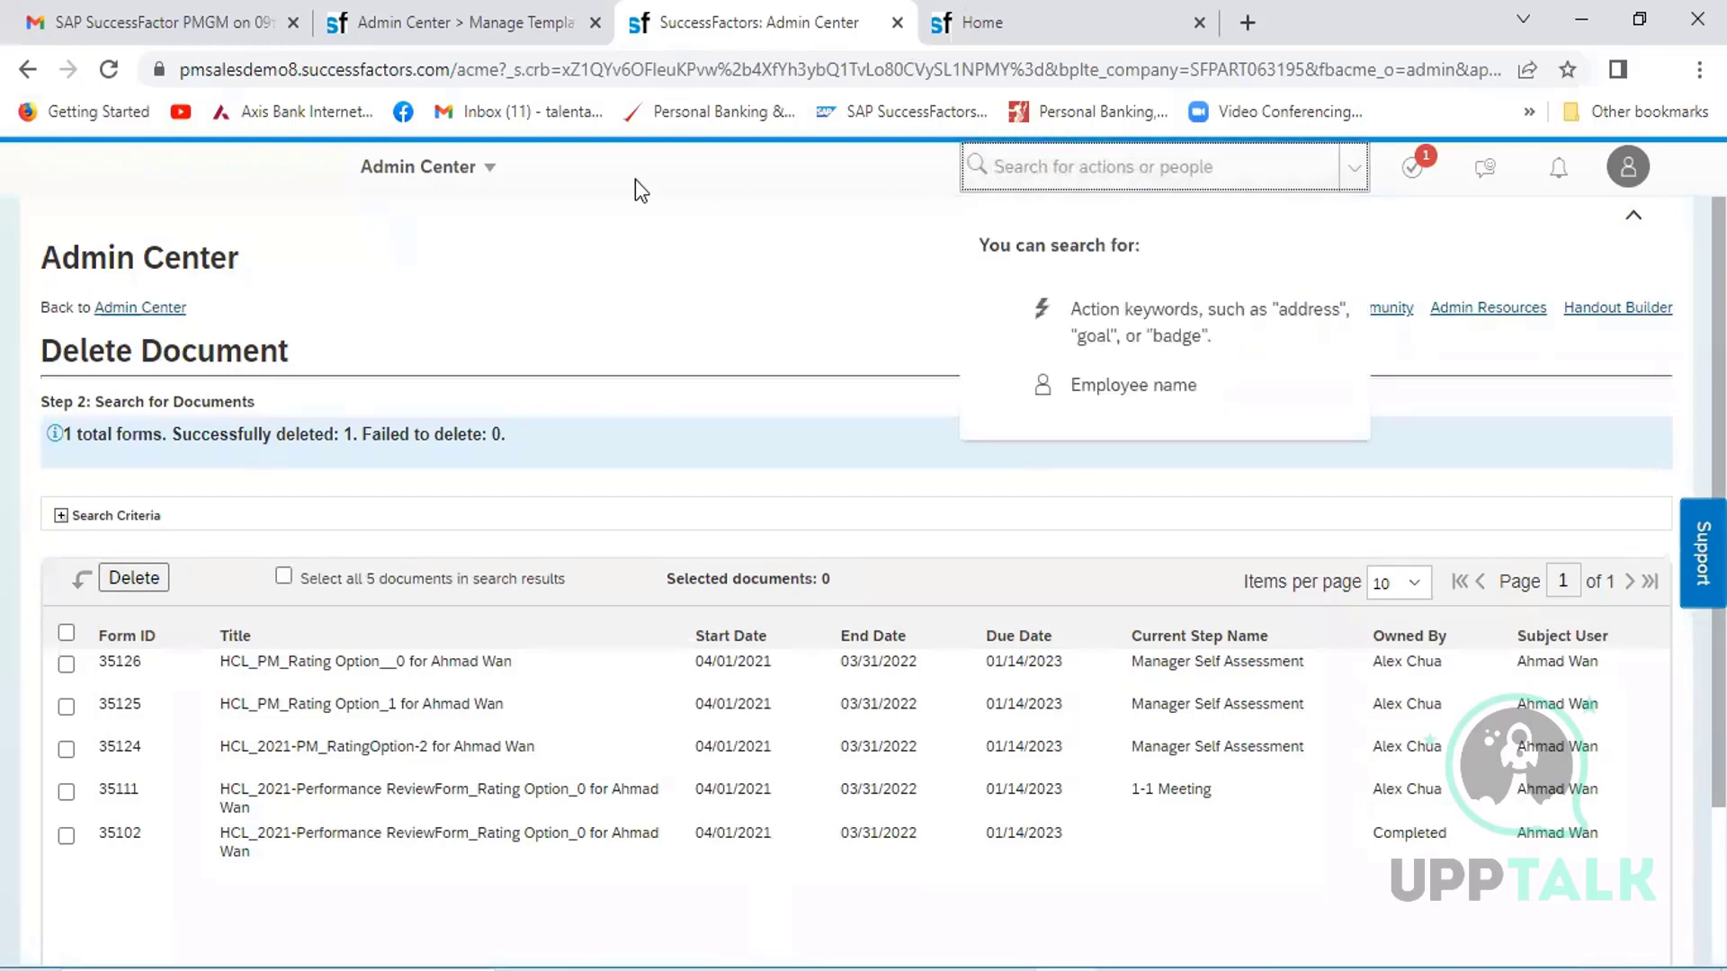
{"action": "left_click", "coordinate": [491, 169]}
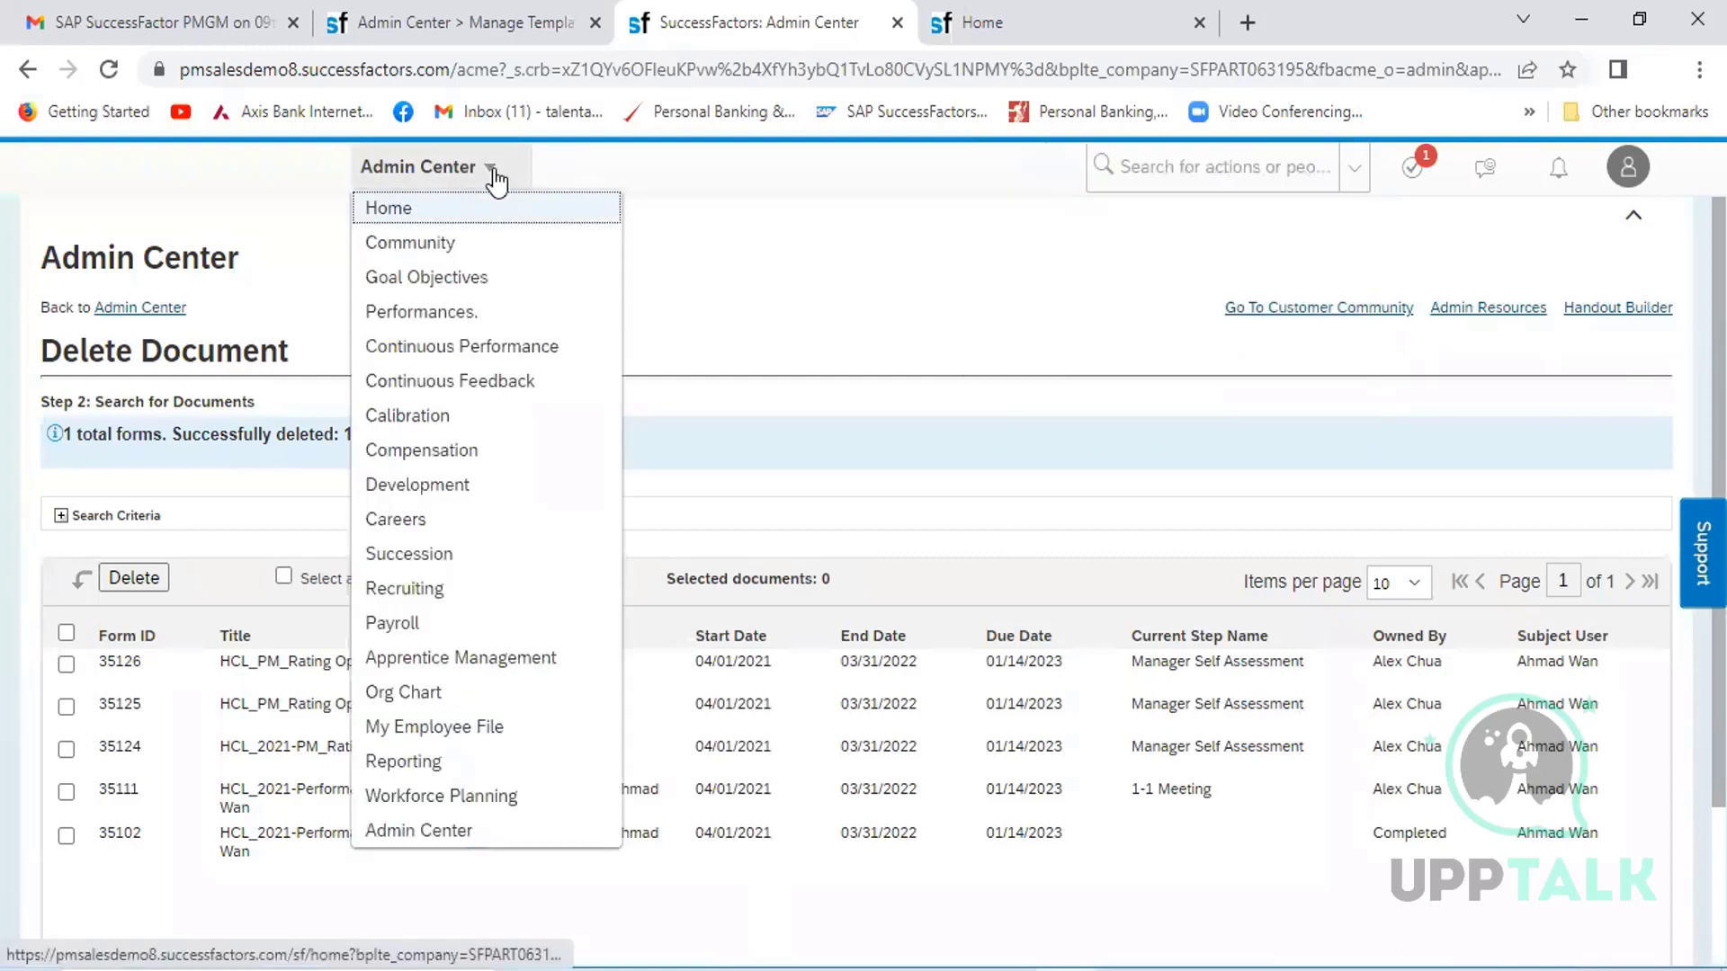
{"action": "left_click", "coordinate": [451, 828]}
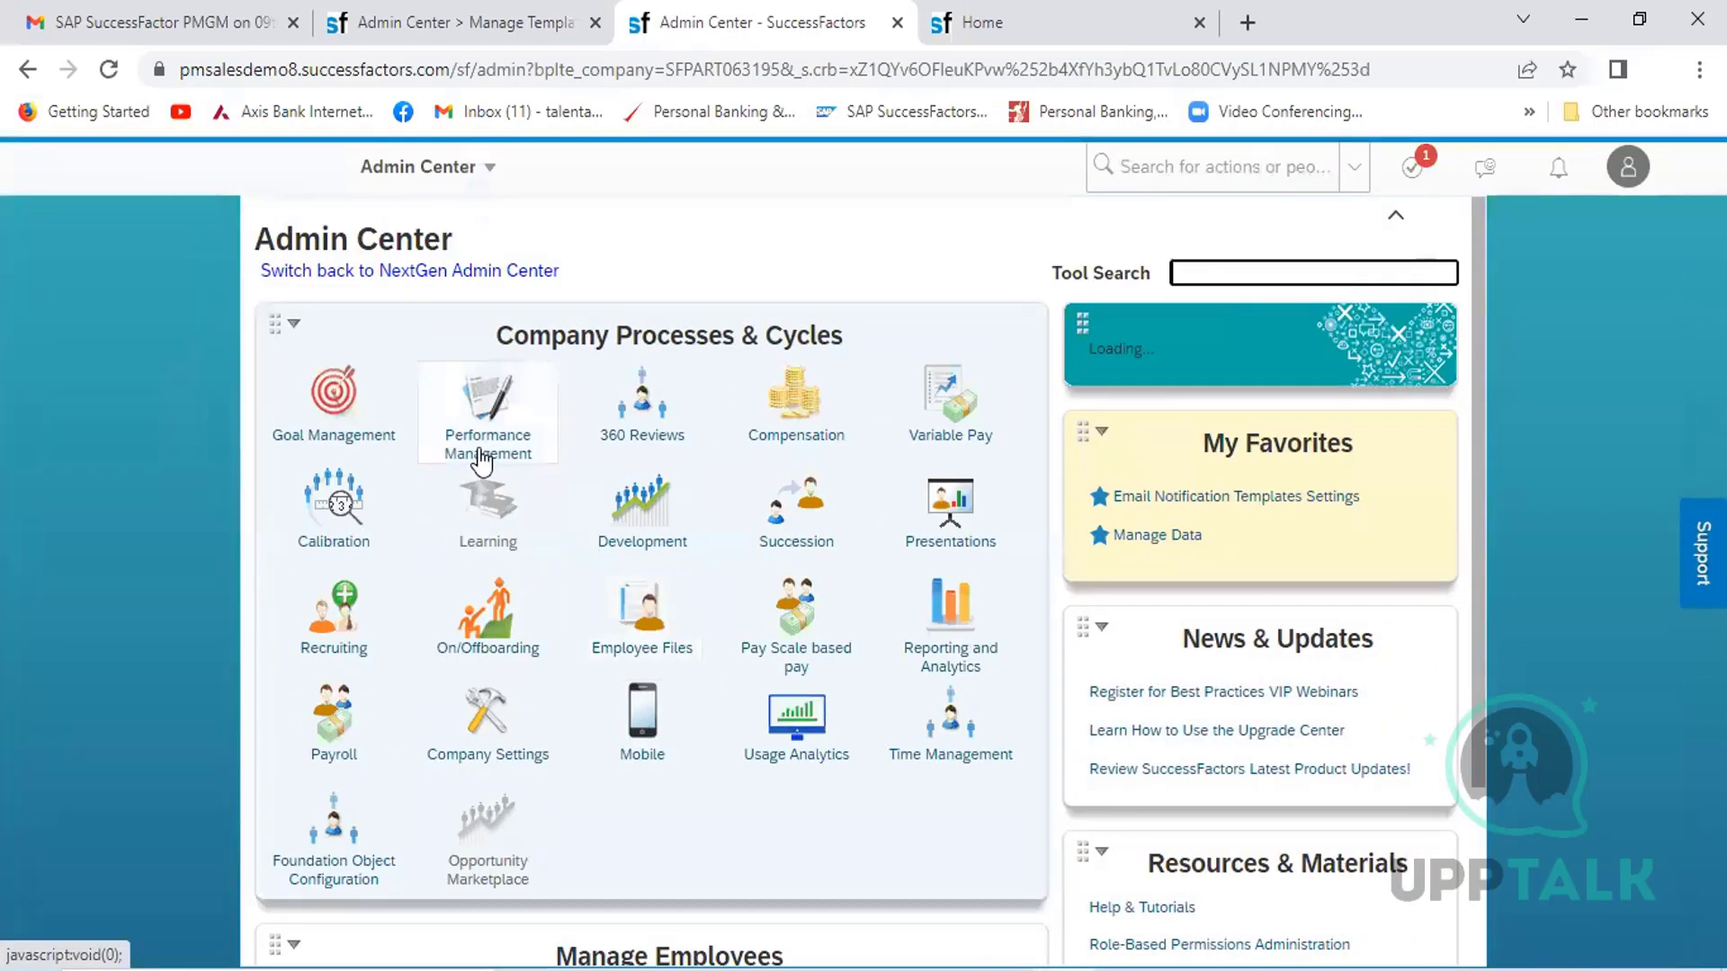
{"action": "left_click", "coordinate": [483, 459]}
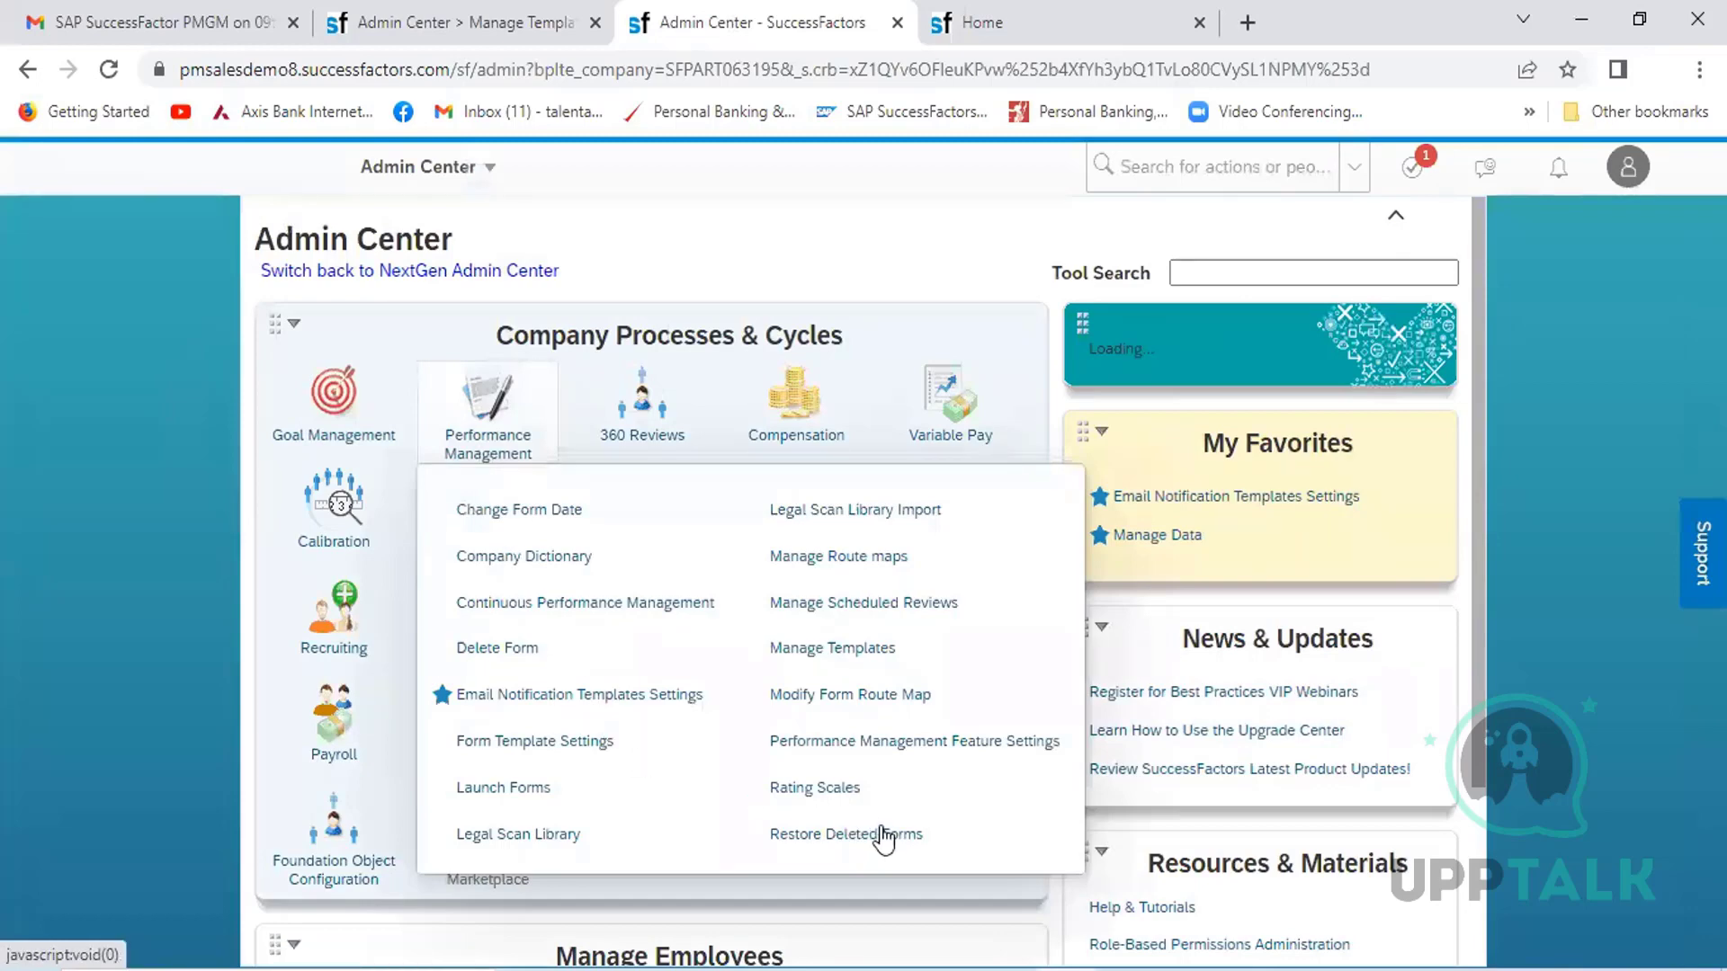
{"action": "left_click", "coordinate": [855, 838]}
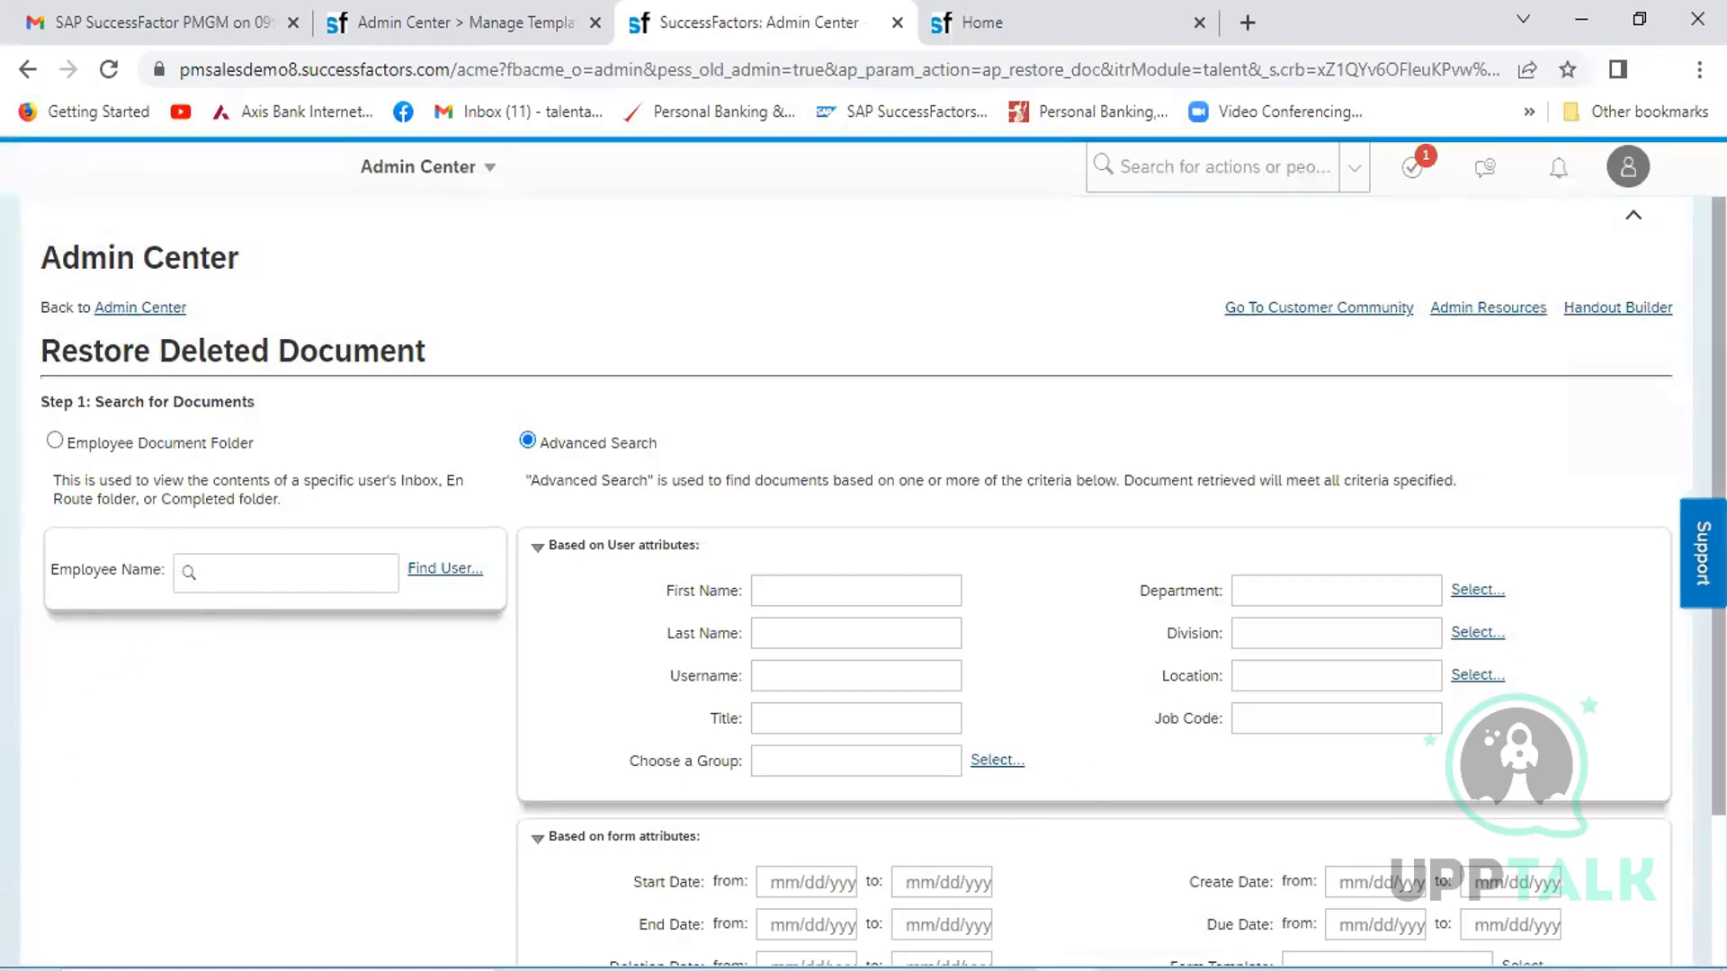
- Search the deleted documents by form ID 35112, taking the ID from cell D19 of the Excel workbook
{"action": "scroll", "coordinate": [864, 584], "scroll_direction": "down", "scroll_amount": 2}
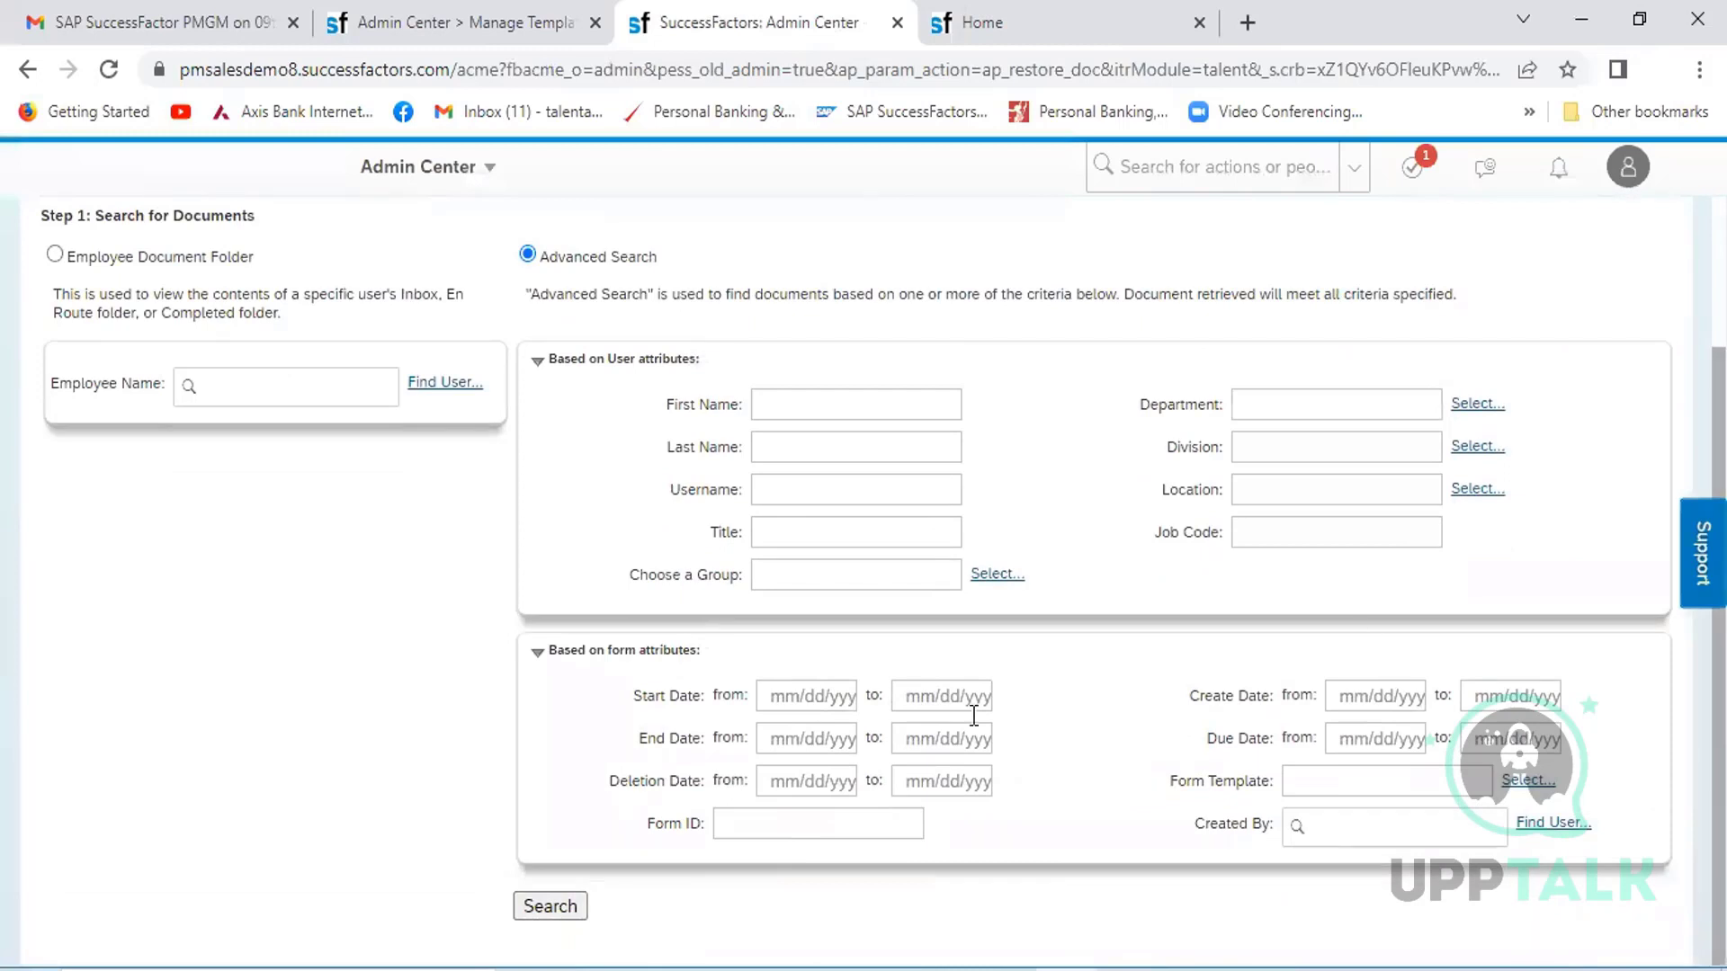
{"action": "left_click", "coordinate": [806, 825]}
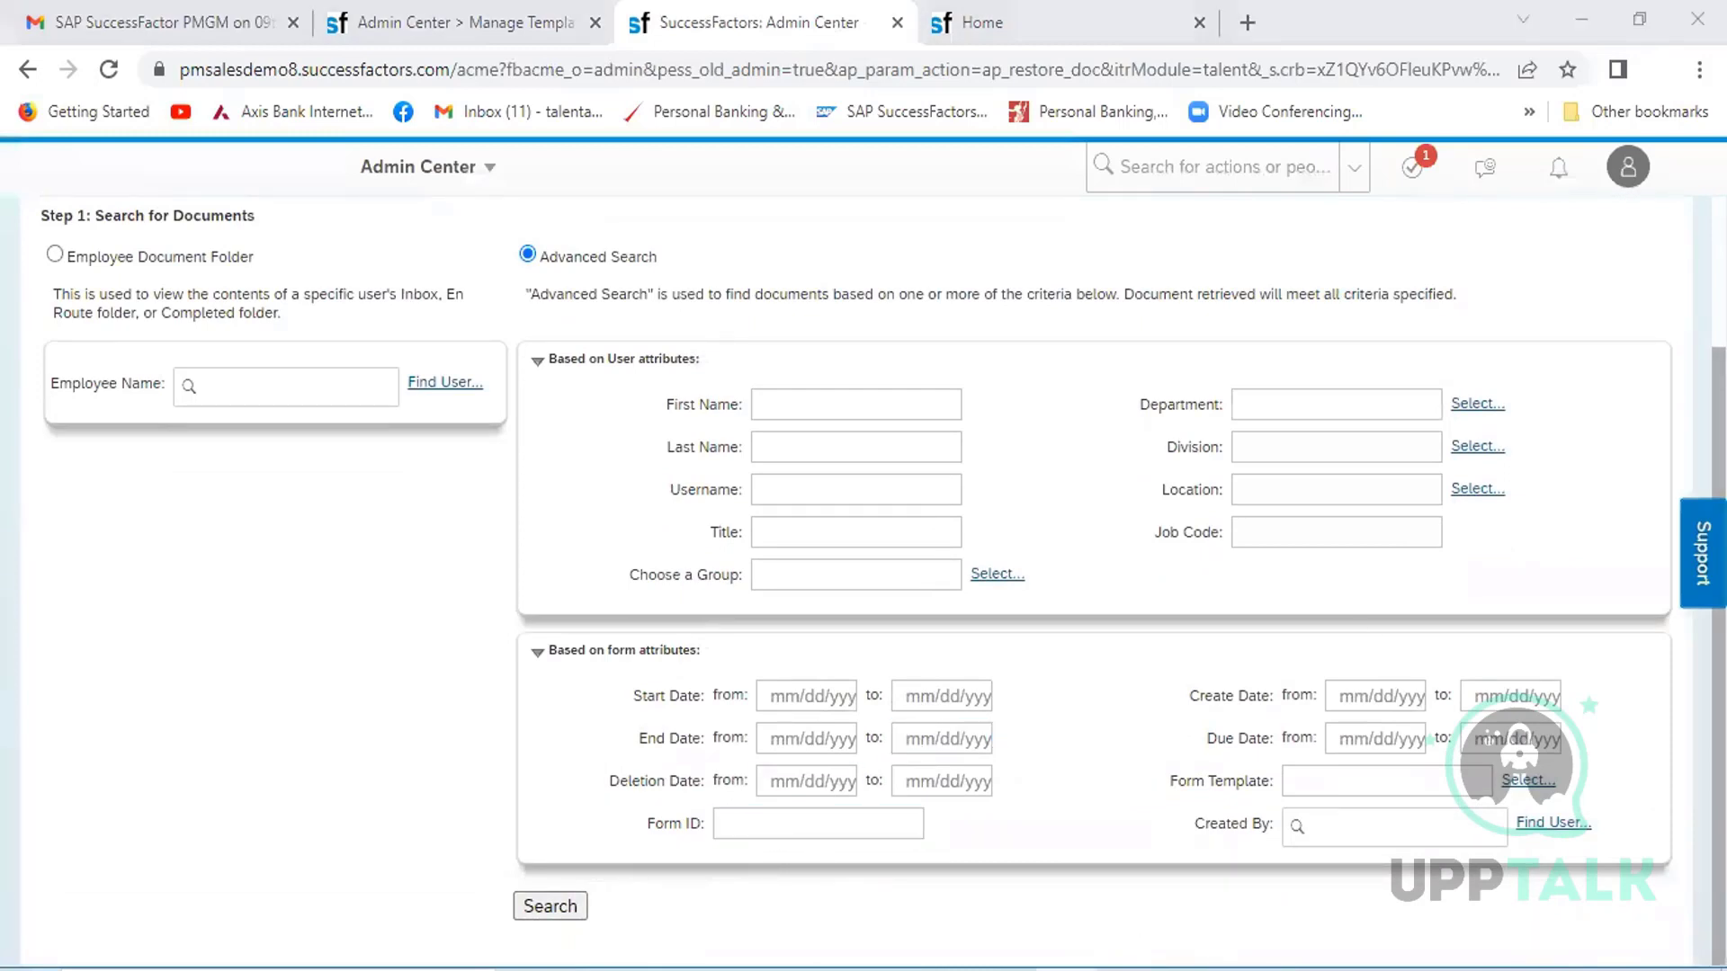
{"action": "key", "text": "alt+Tab"}
{"action": "left_click", "coordinate": [485, 742]}
{"action": "key", "text": "alt+Tab"}
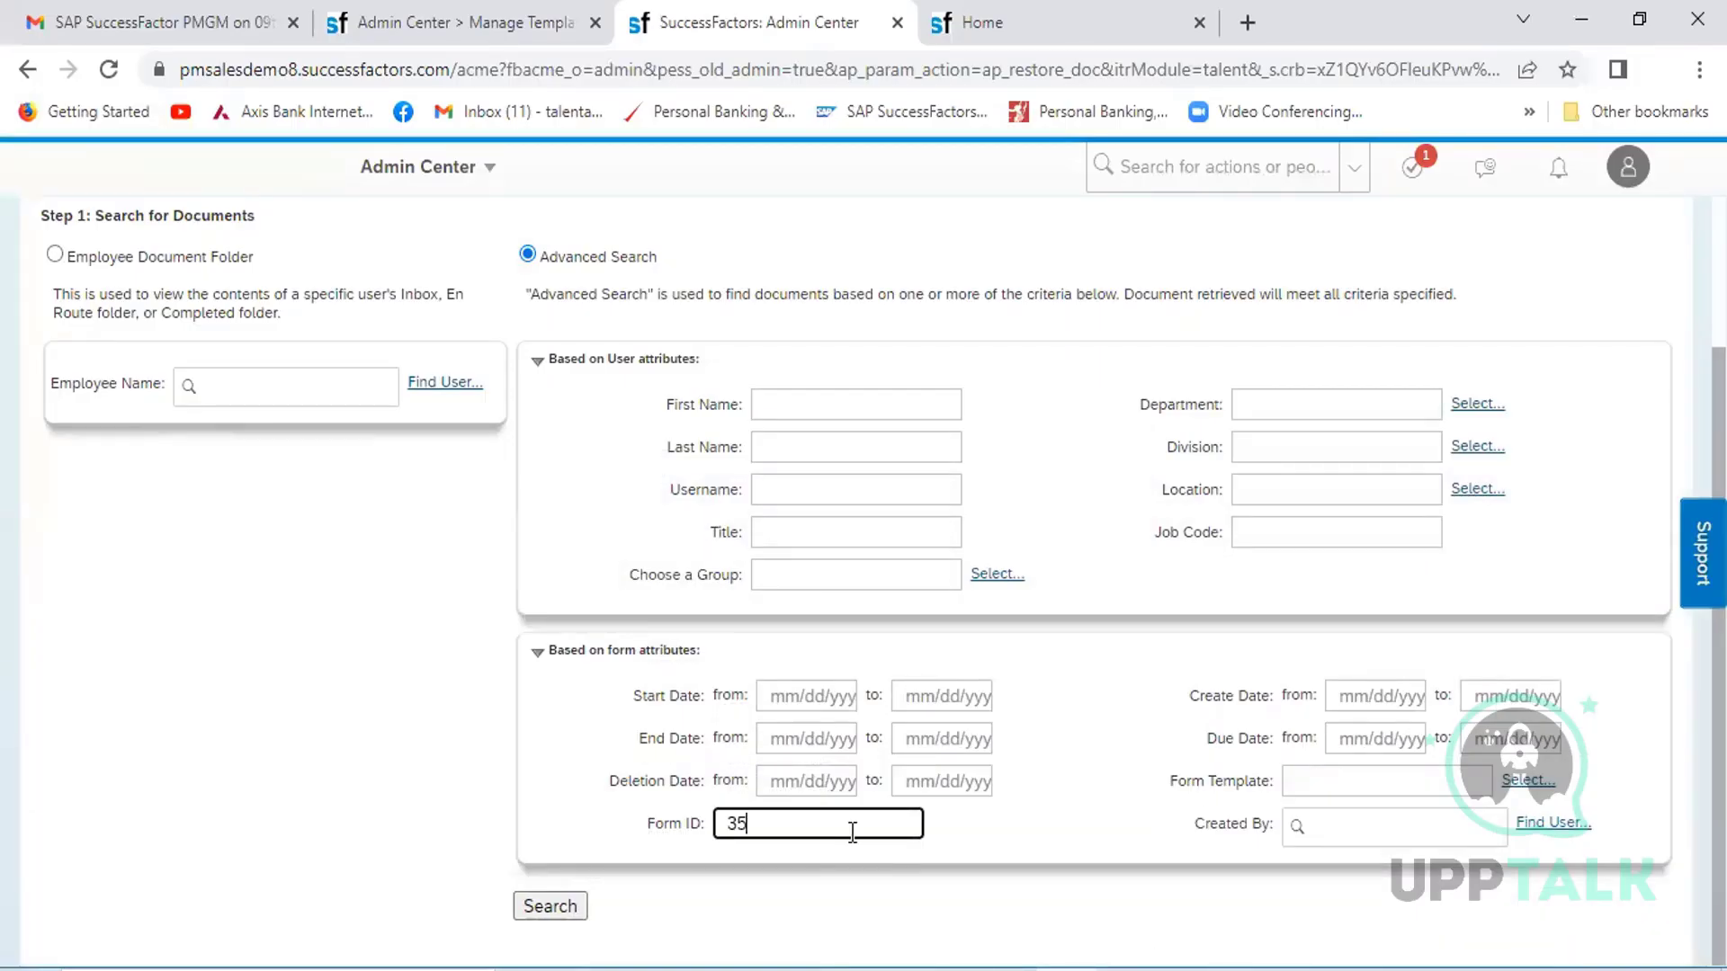
{"action": "left_click", "coordinate": [550, 909]}
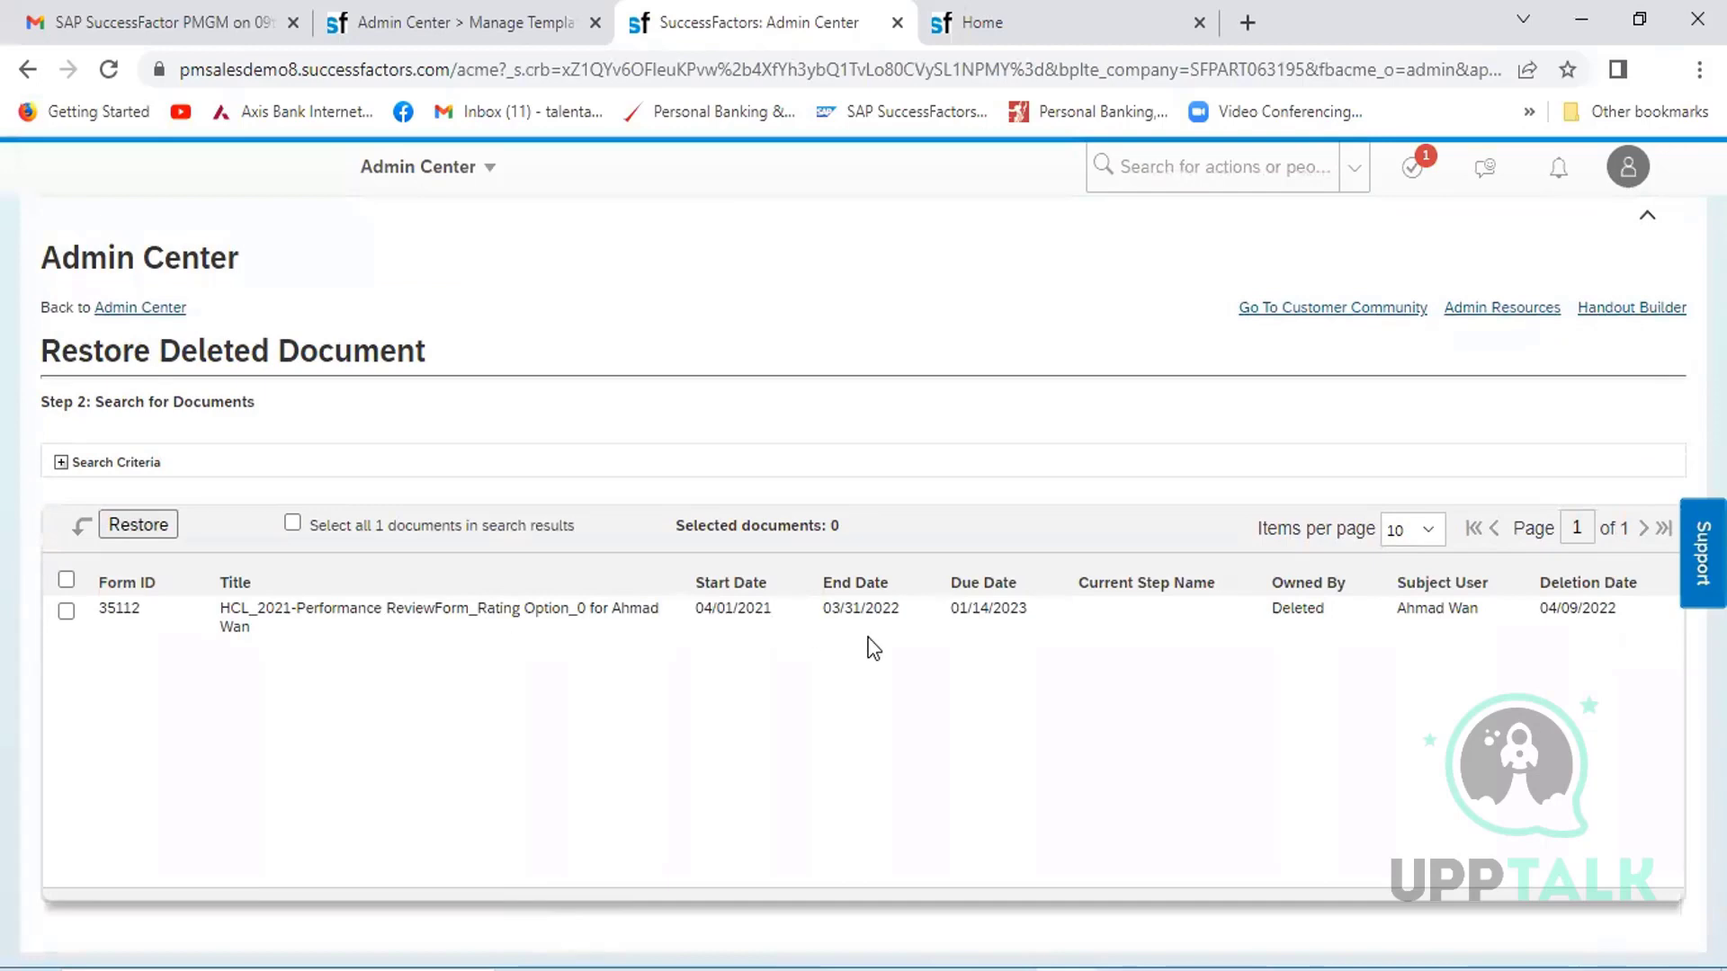
- Restore the deleted HCL_2021-Performance ReviewForm_Rating Option_0 form with ID 35112
{"action": "left_click", "coordinate": [67, 613]}
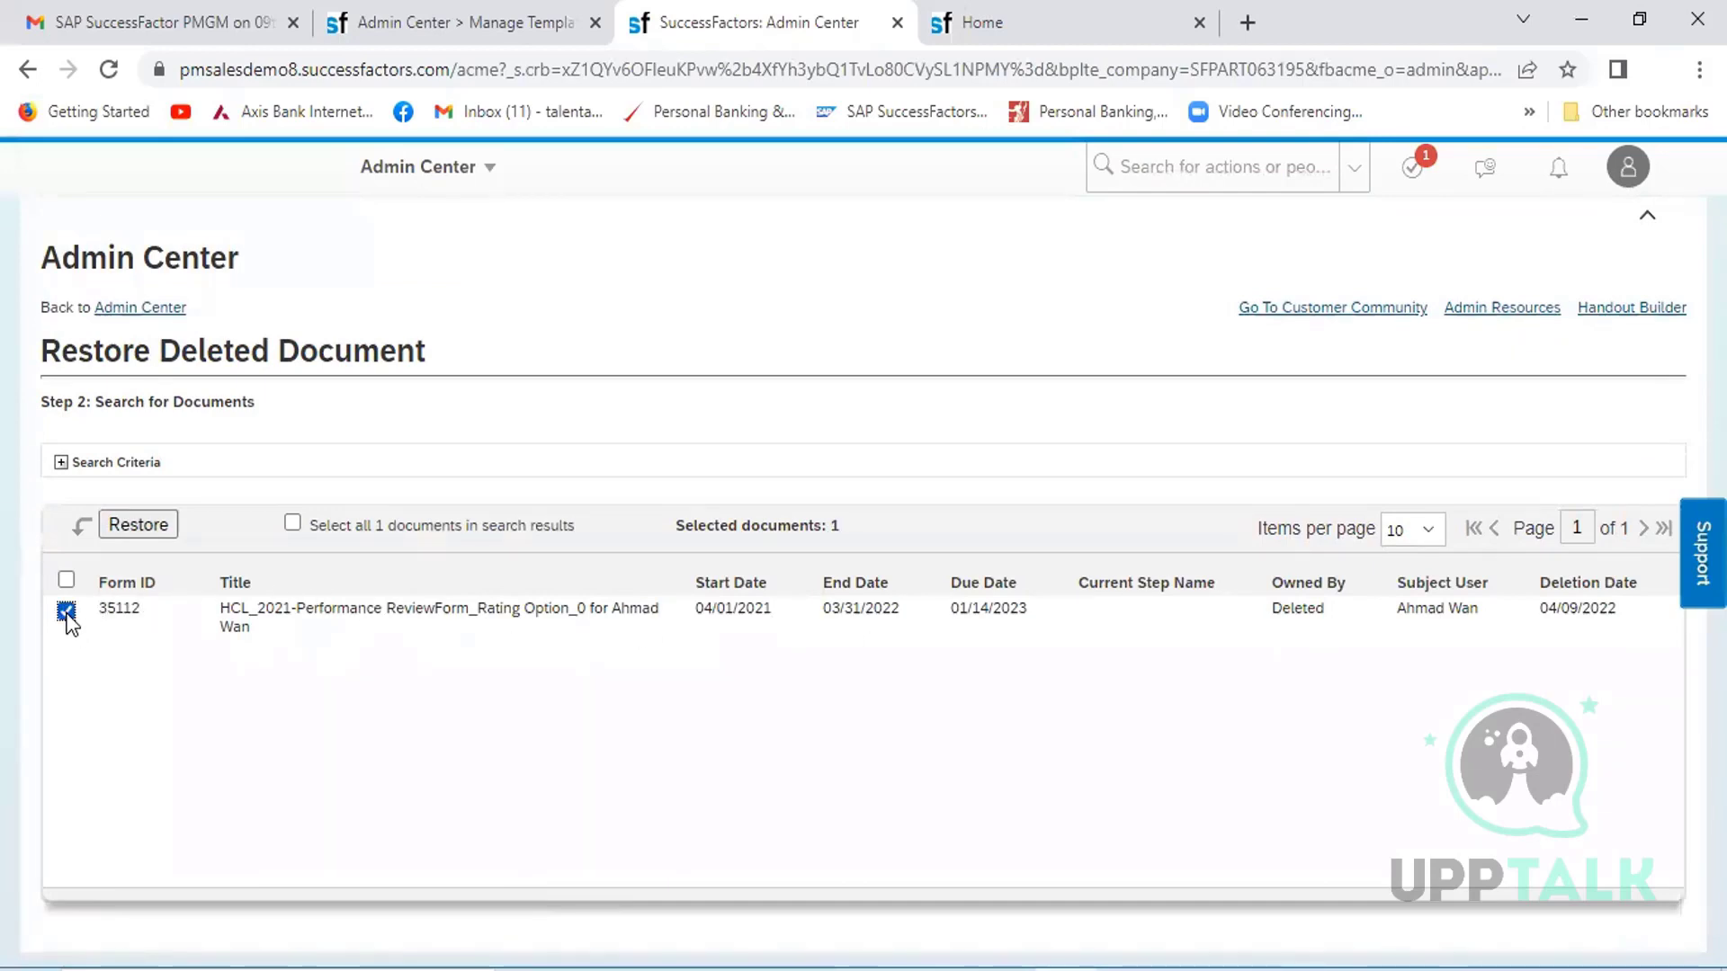
{"action": "left_click", "coordinate": [140, 524]}
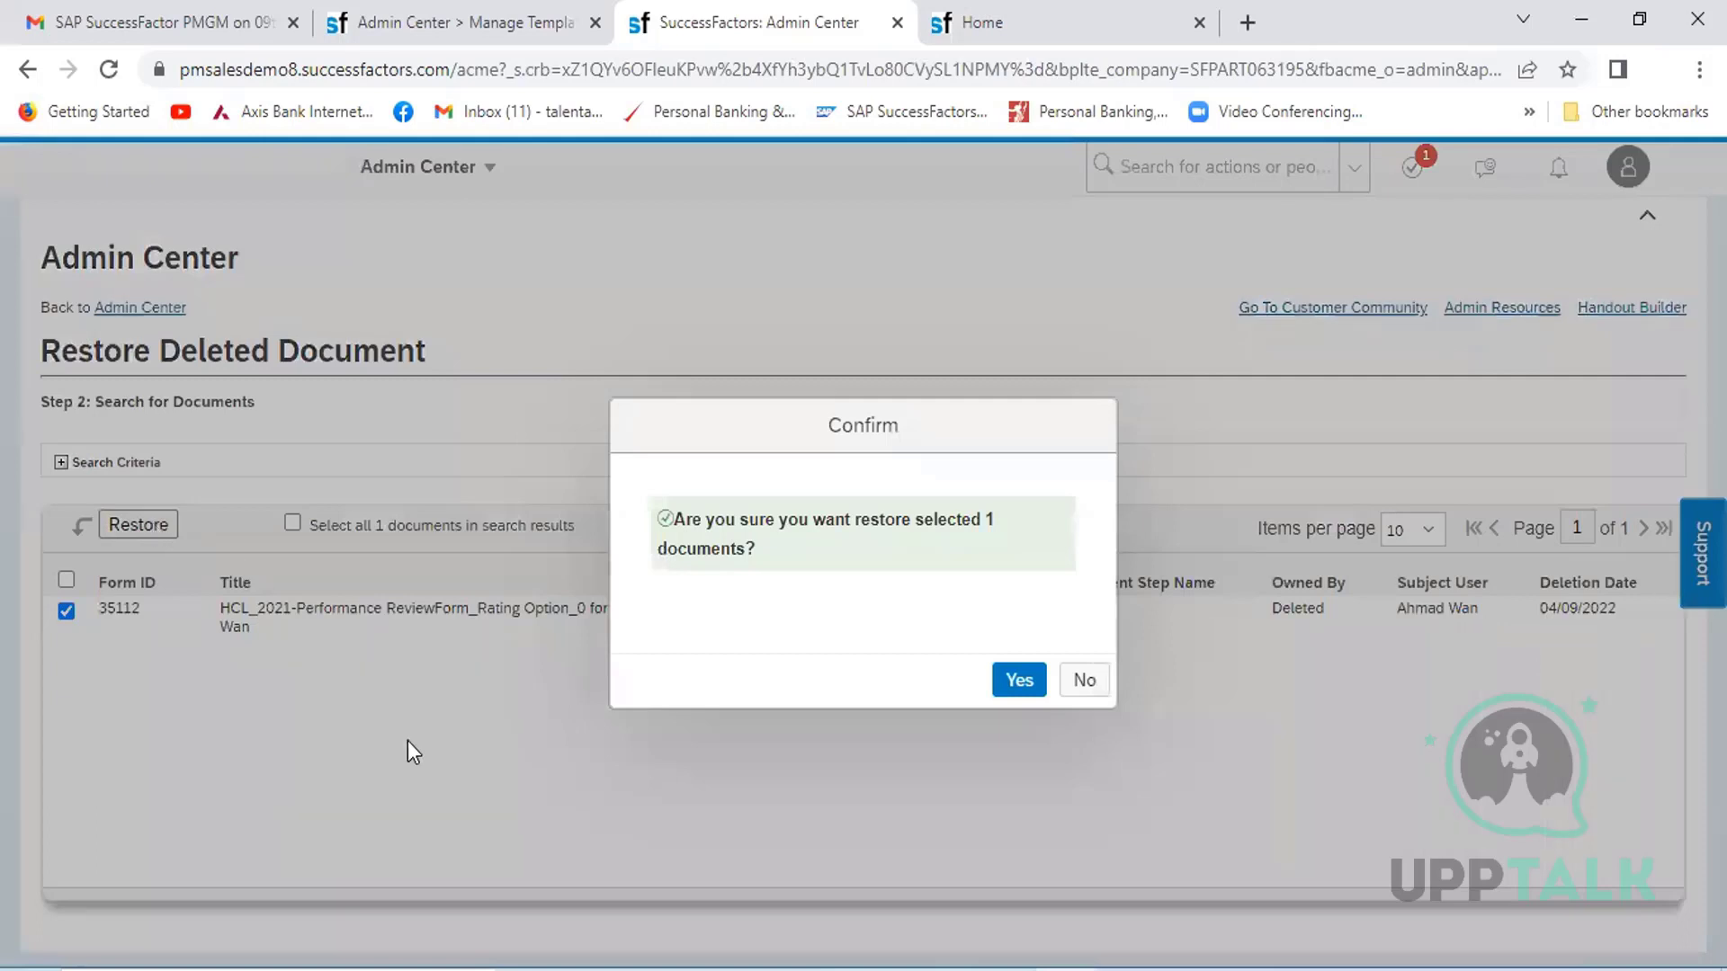
{"action": "left_click", "coordinate": [1018, 682]}
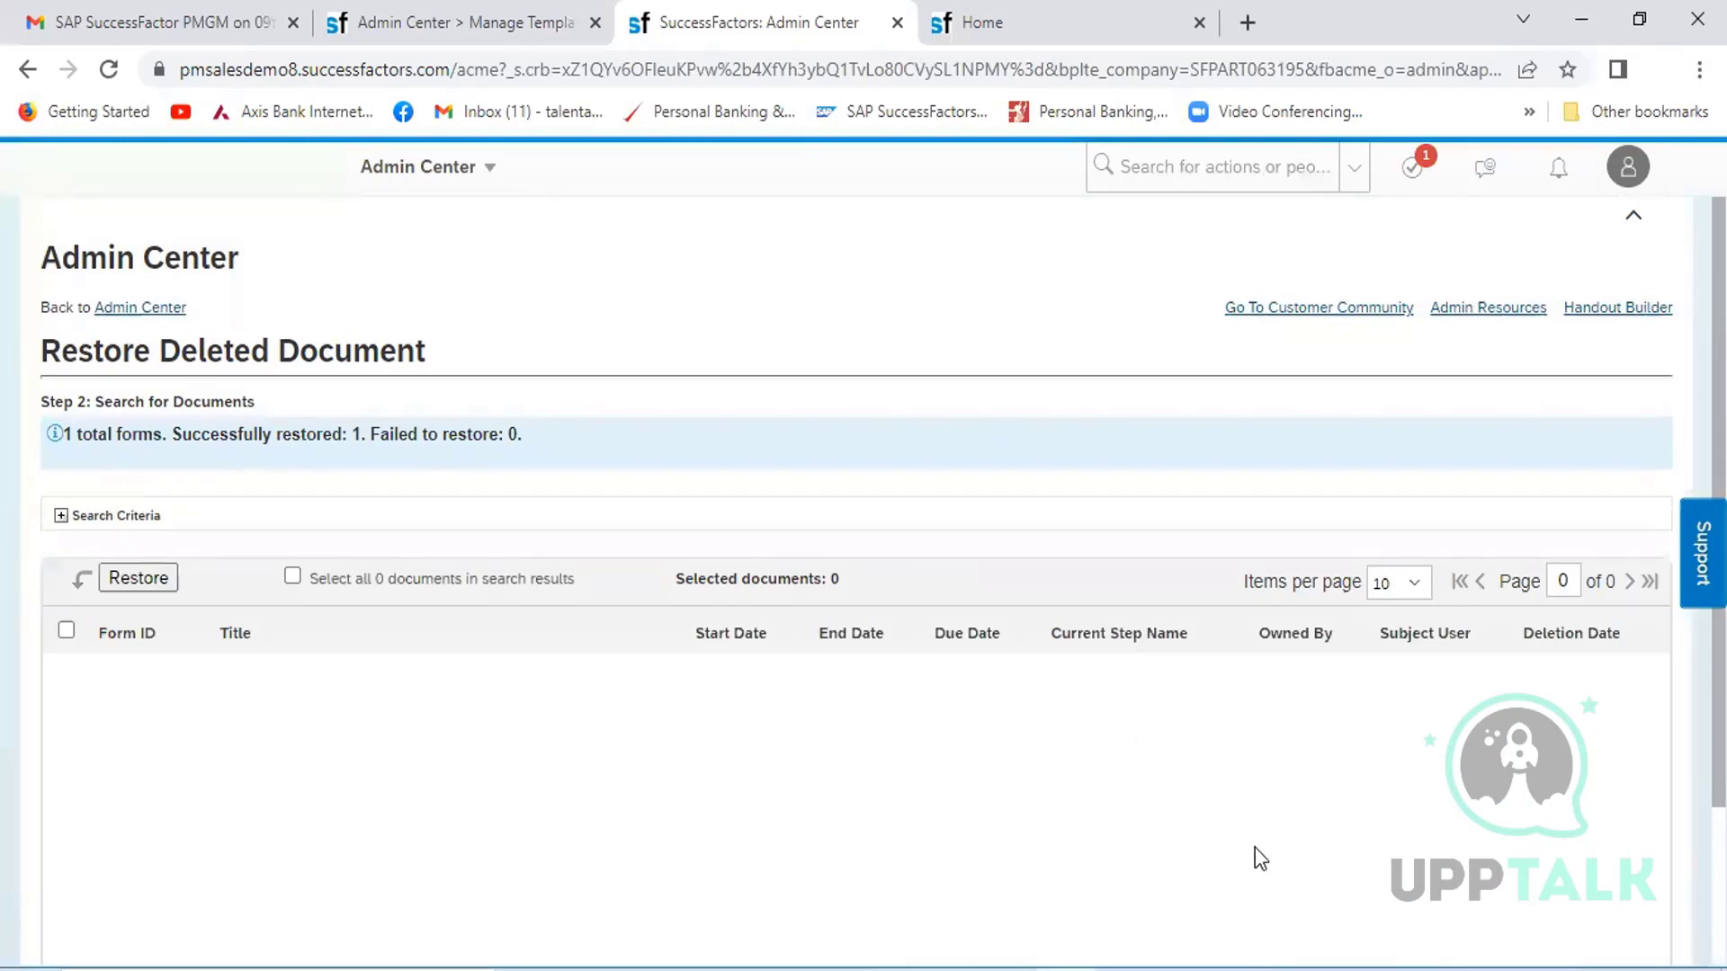
- Review the Delete Form and Restore Form entries in the Excel Admin Tool list and return to the browser
{"action": "left_click", "coordinate": [1246, 970]}
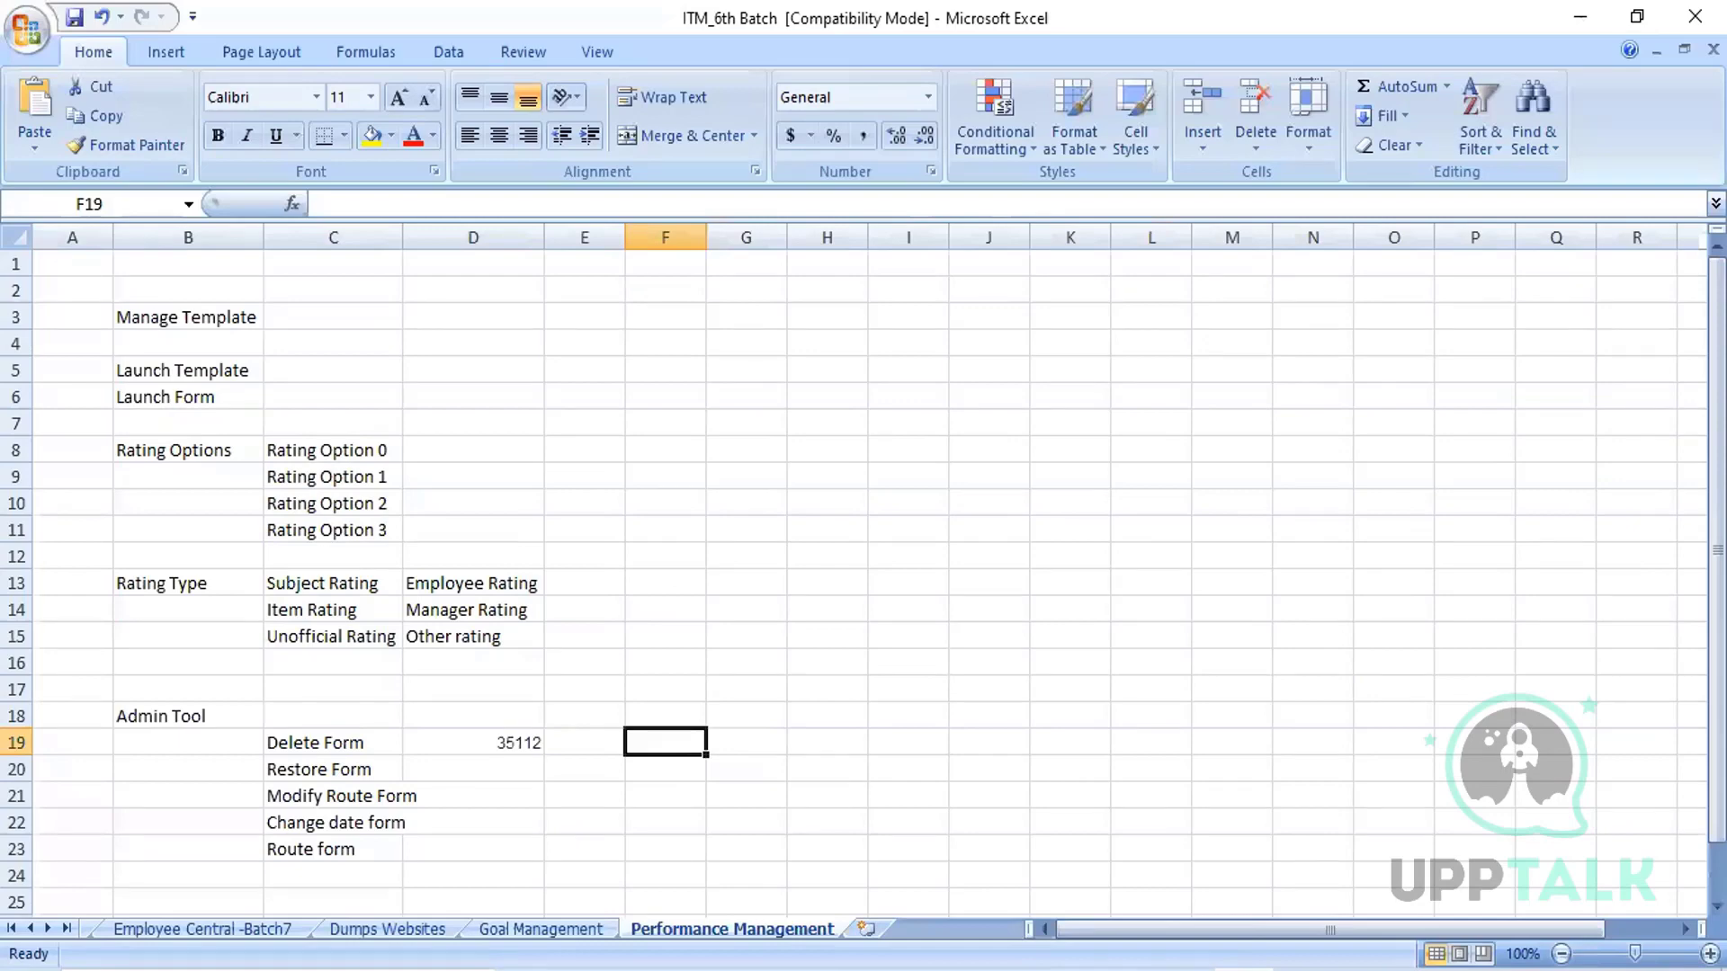
{"action": "left_click", "coordinate": [324, 745]}
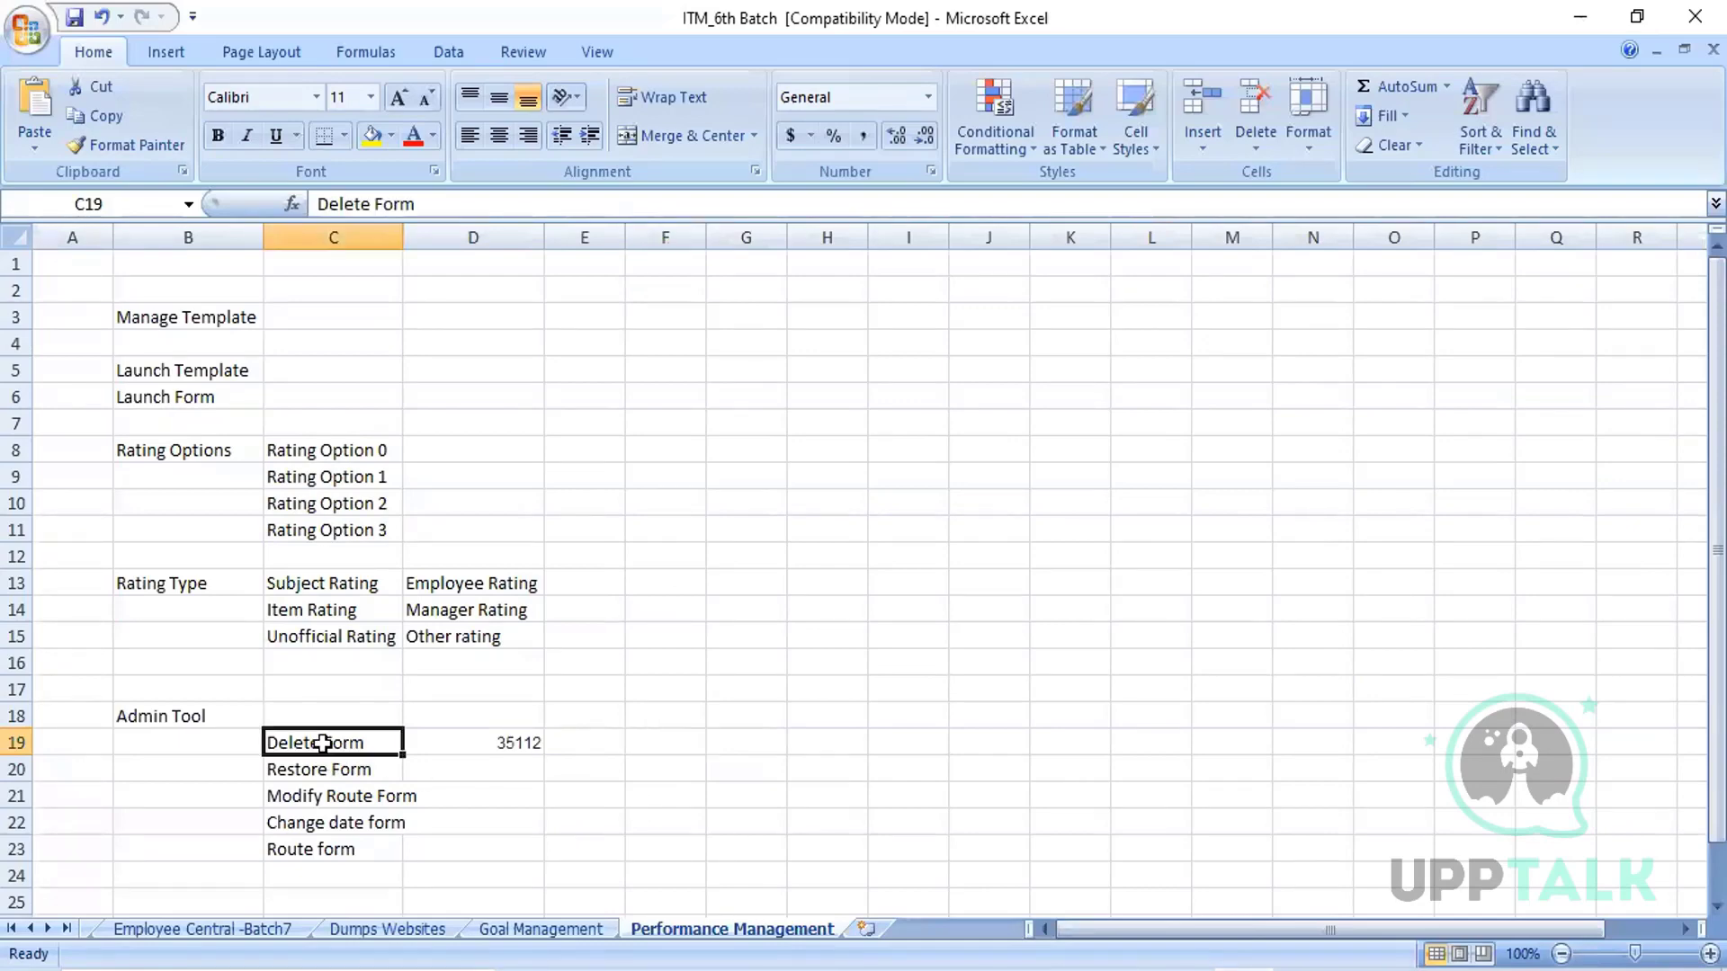
{"action": "left_click", "coordinate": [331, 766]}
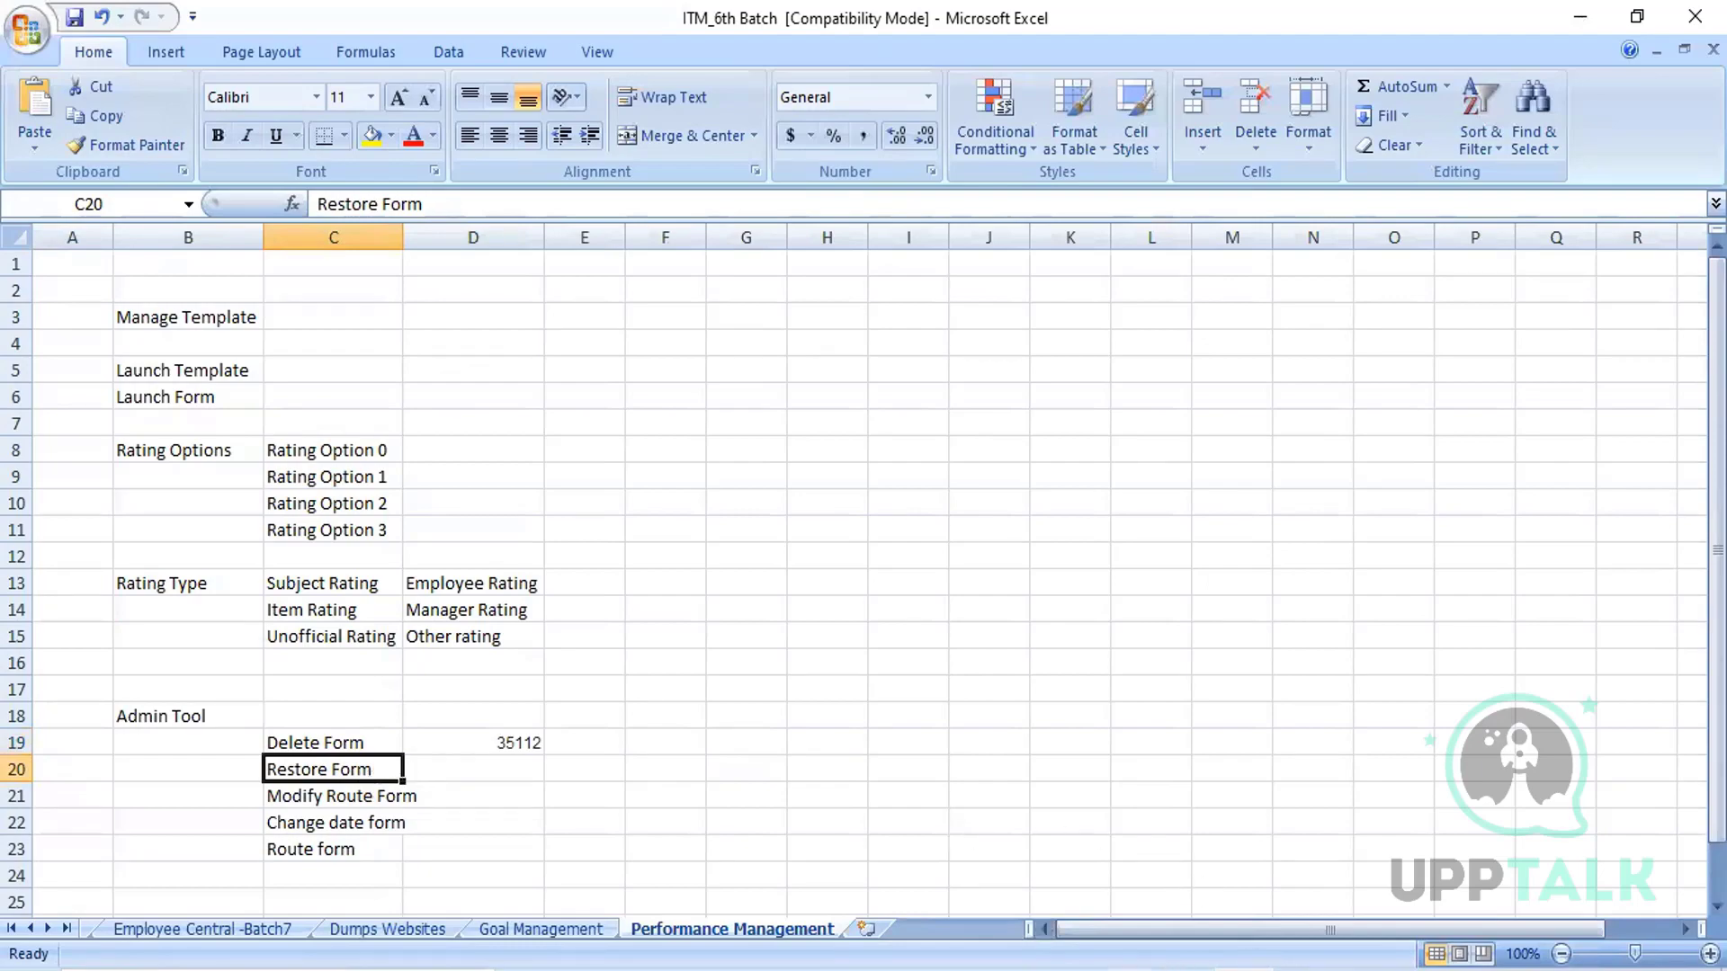
{"action": "key", "text": "alt+Tab"}
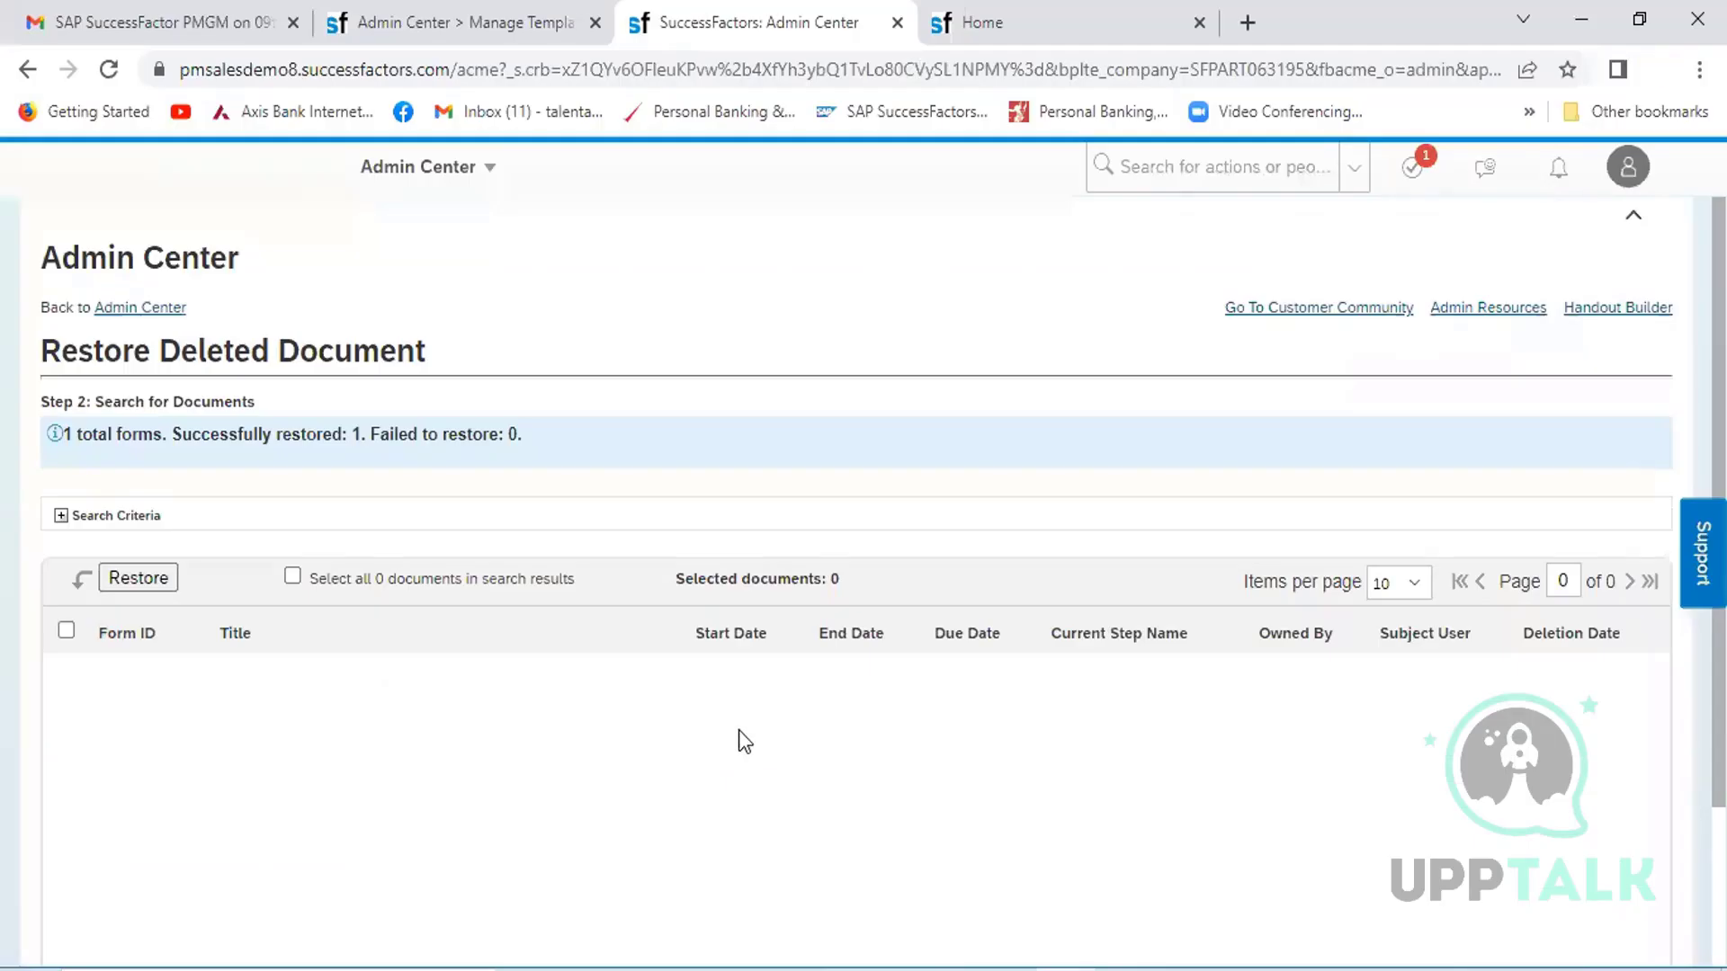
- Return to the Admin Center and open the Change Form Date tool for Performance Management
{"action": "left_click", "coordinate": [494, 173]}
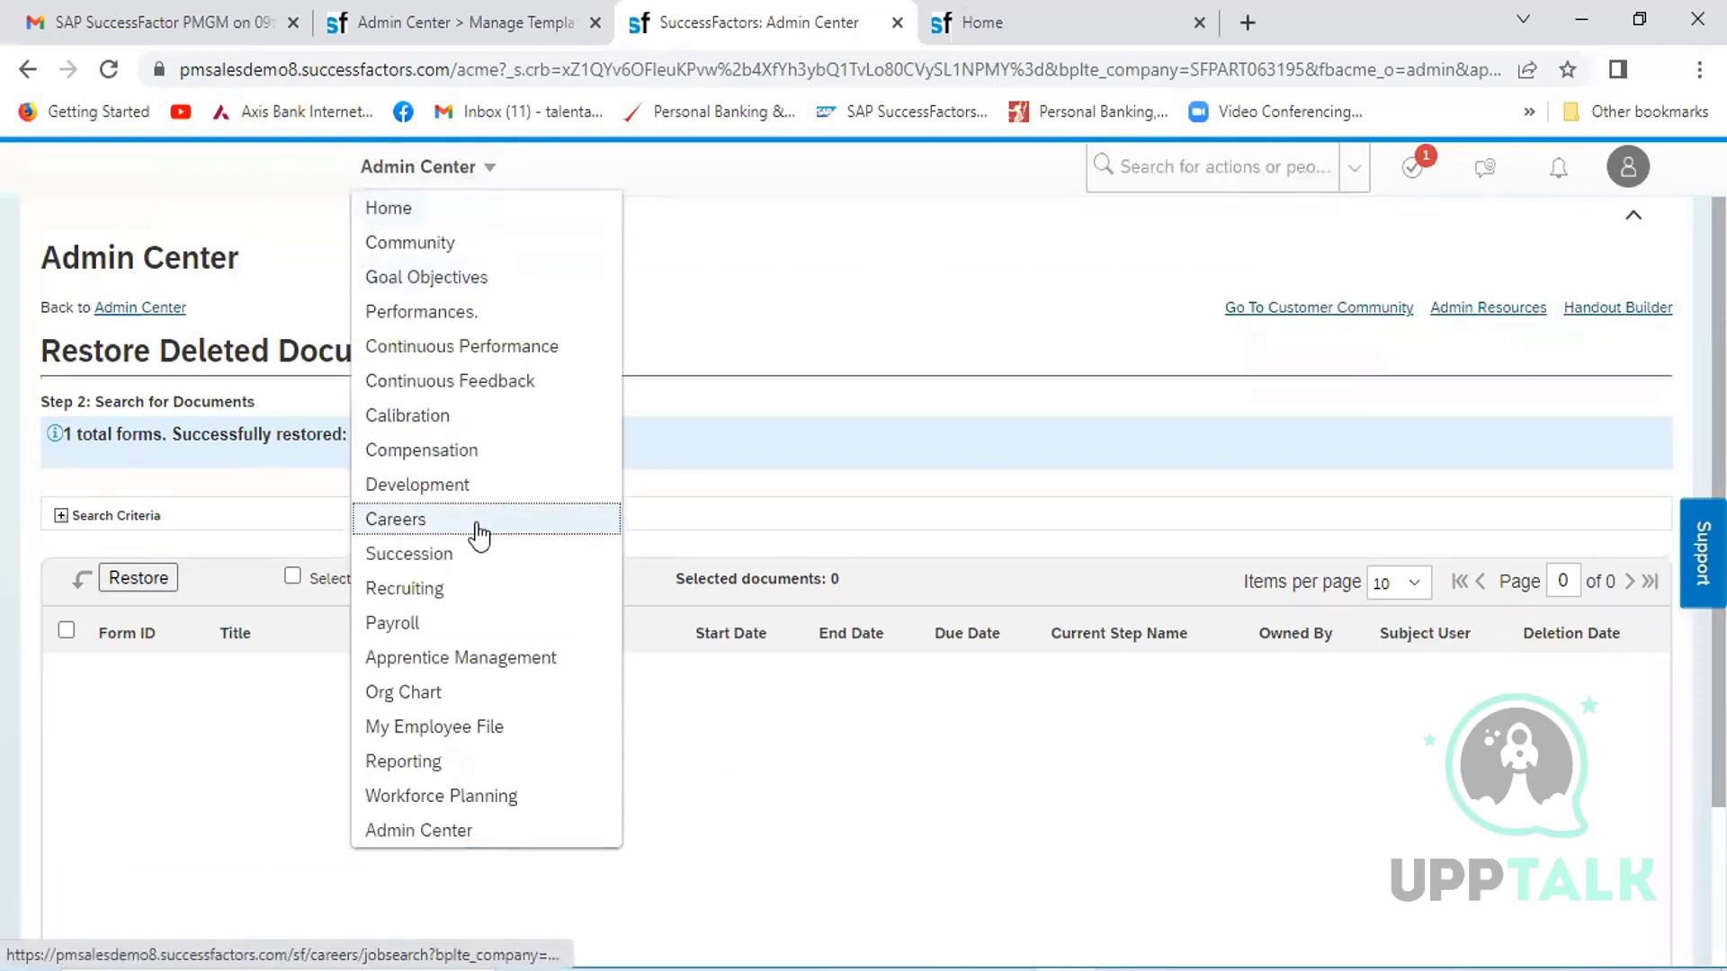
{"action": "left_click", "coordinate": [438, 832]}
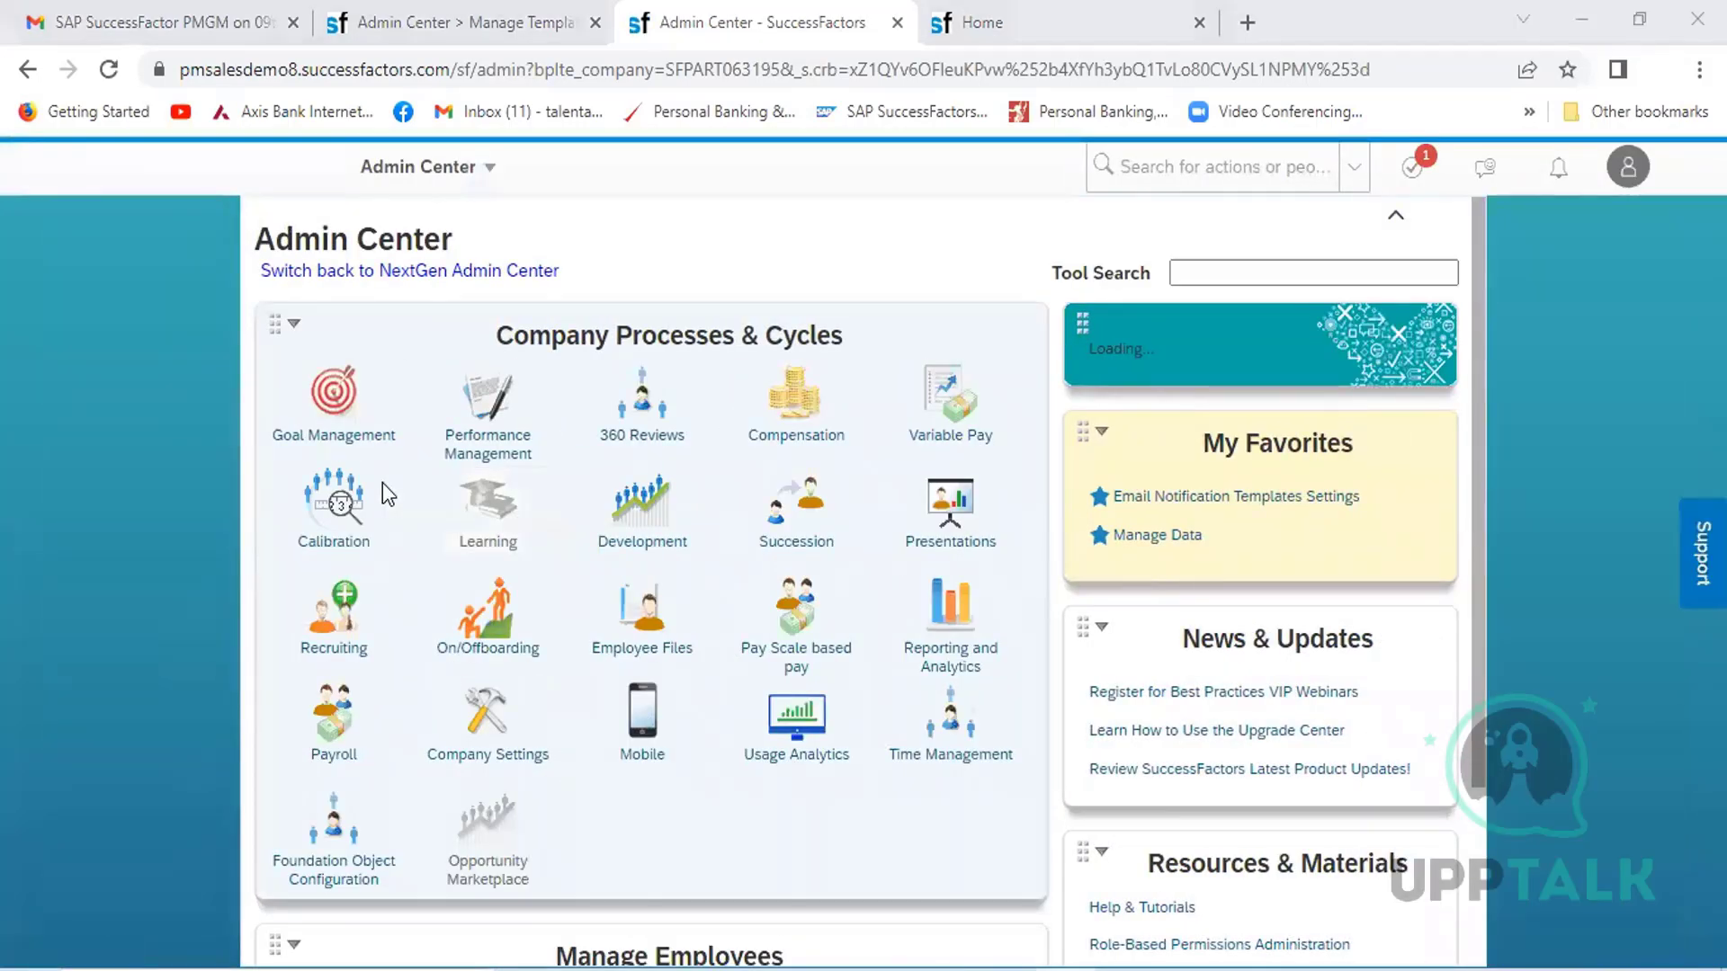
{"action": "left_click", "coordinate": [479, 431]}
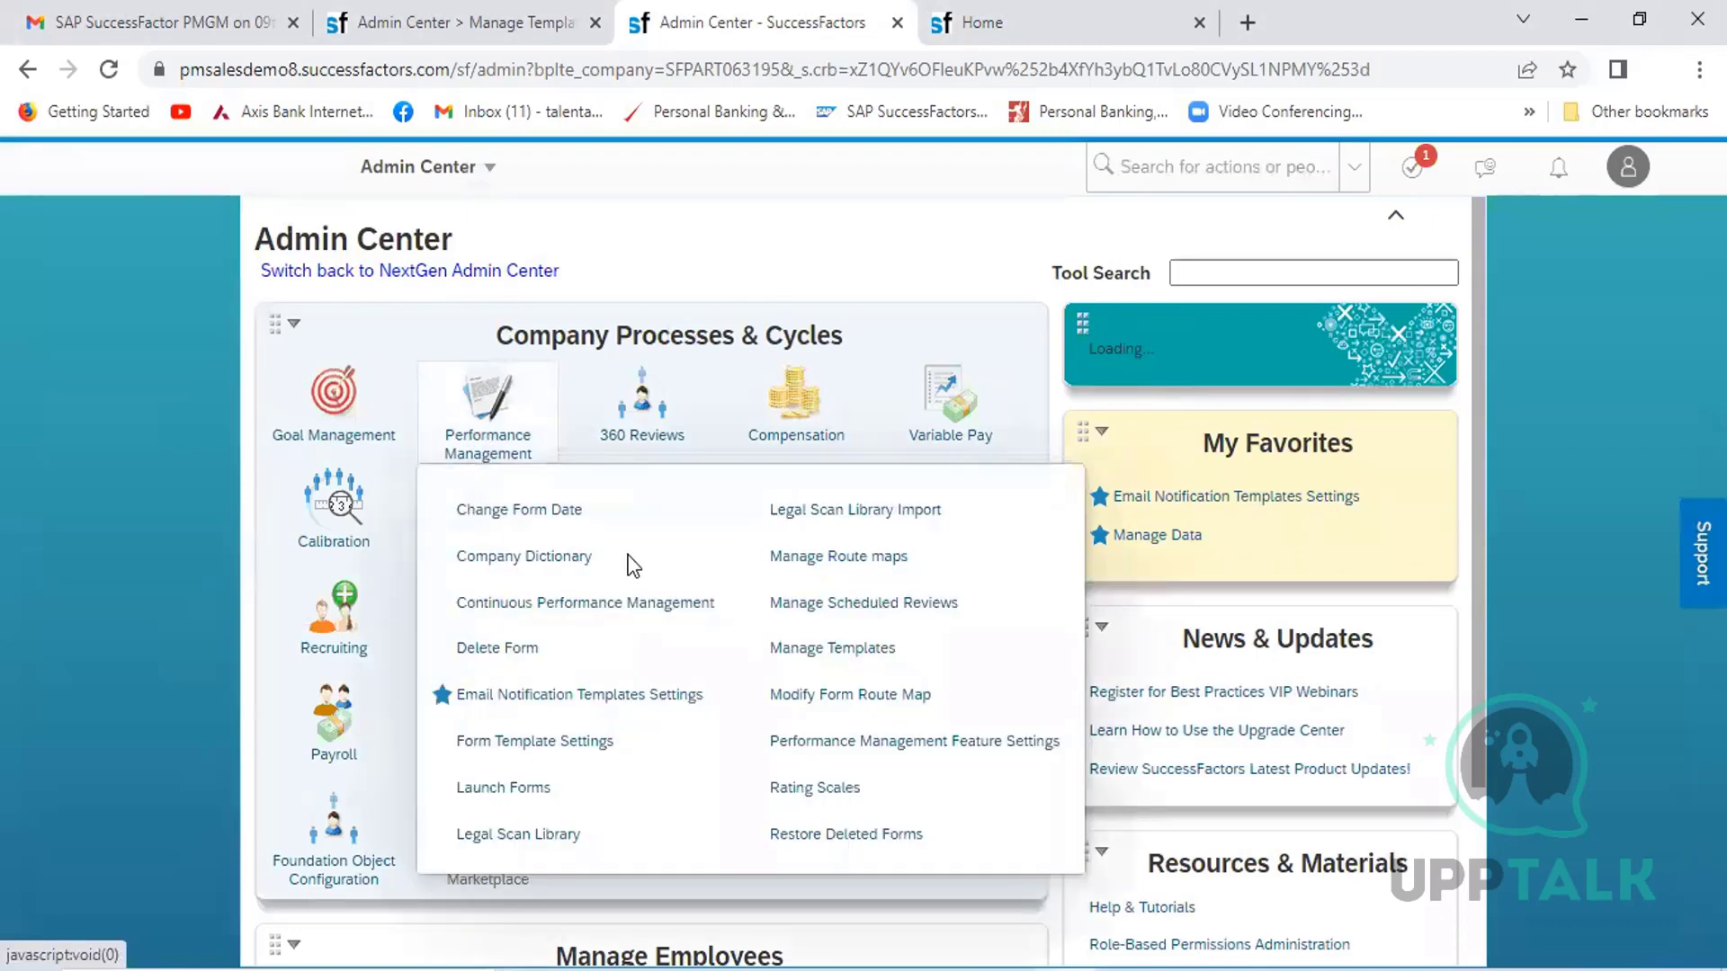
{"action": "left_click", "coordinate": [540, 511]}
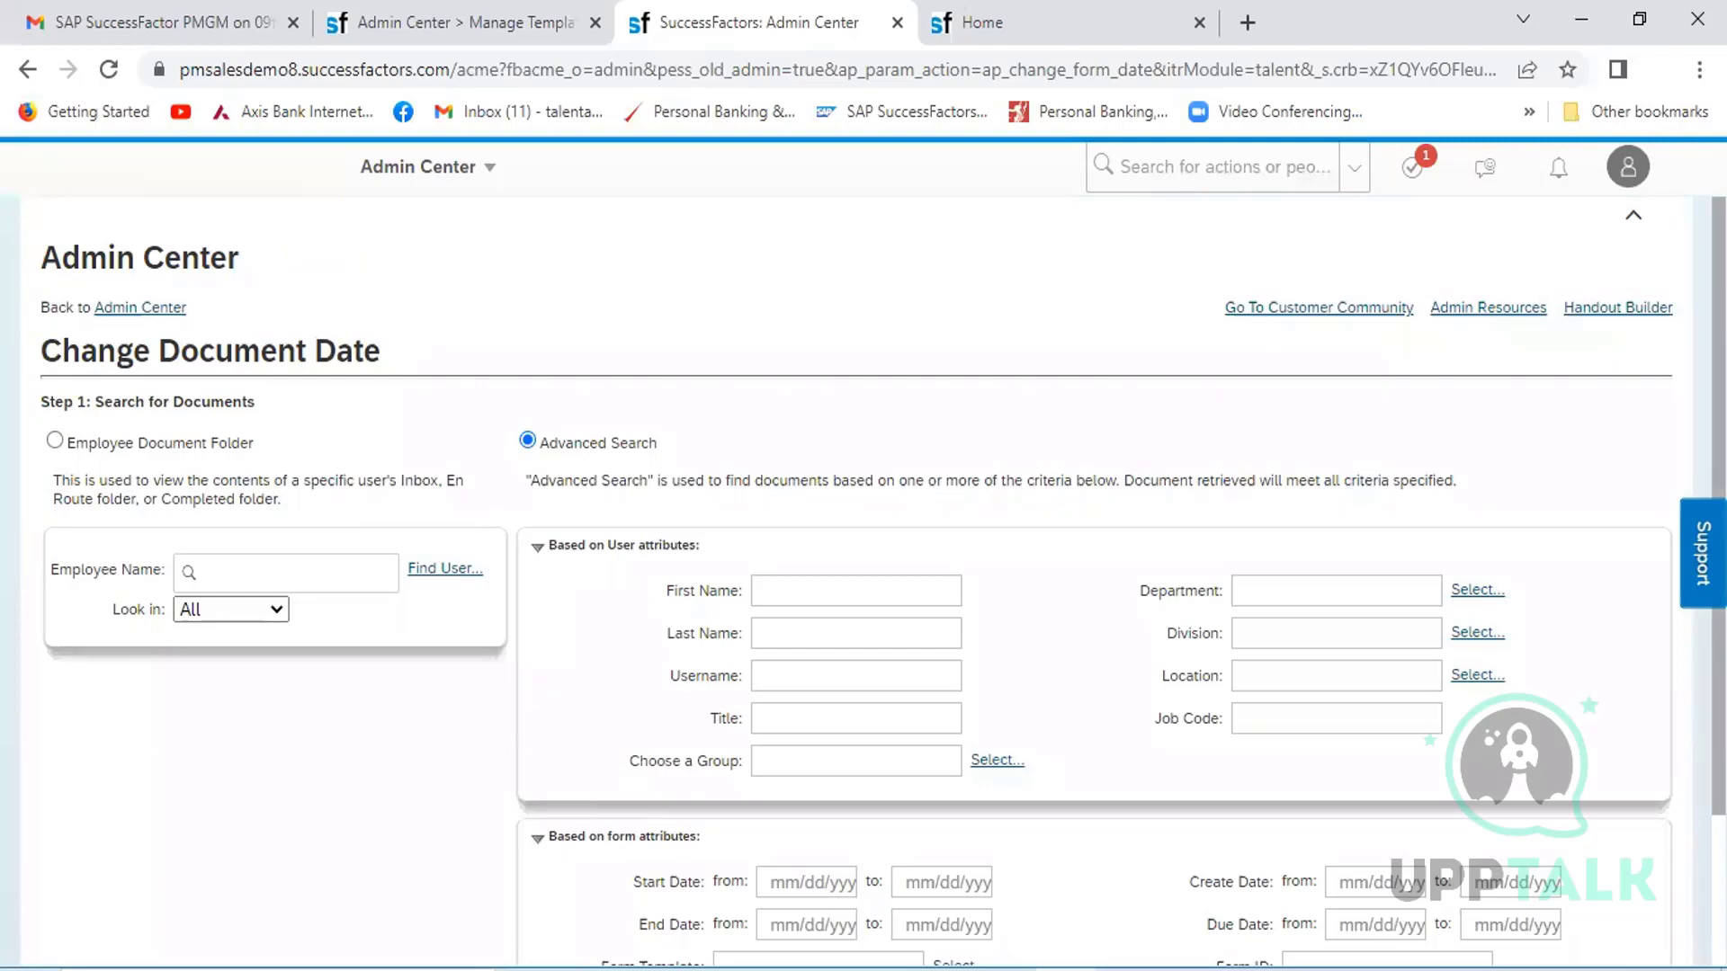
- Search the employee's document folder with Look in set to All and select the HCL_PM_Rating Option__0 form with ID 35126
{"action": "left_click", "coordinate": [279, 577]}
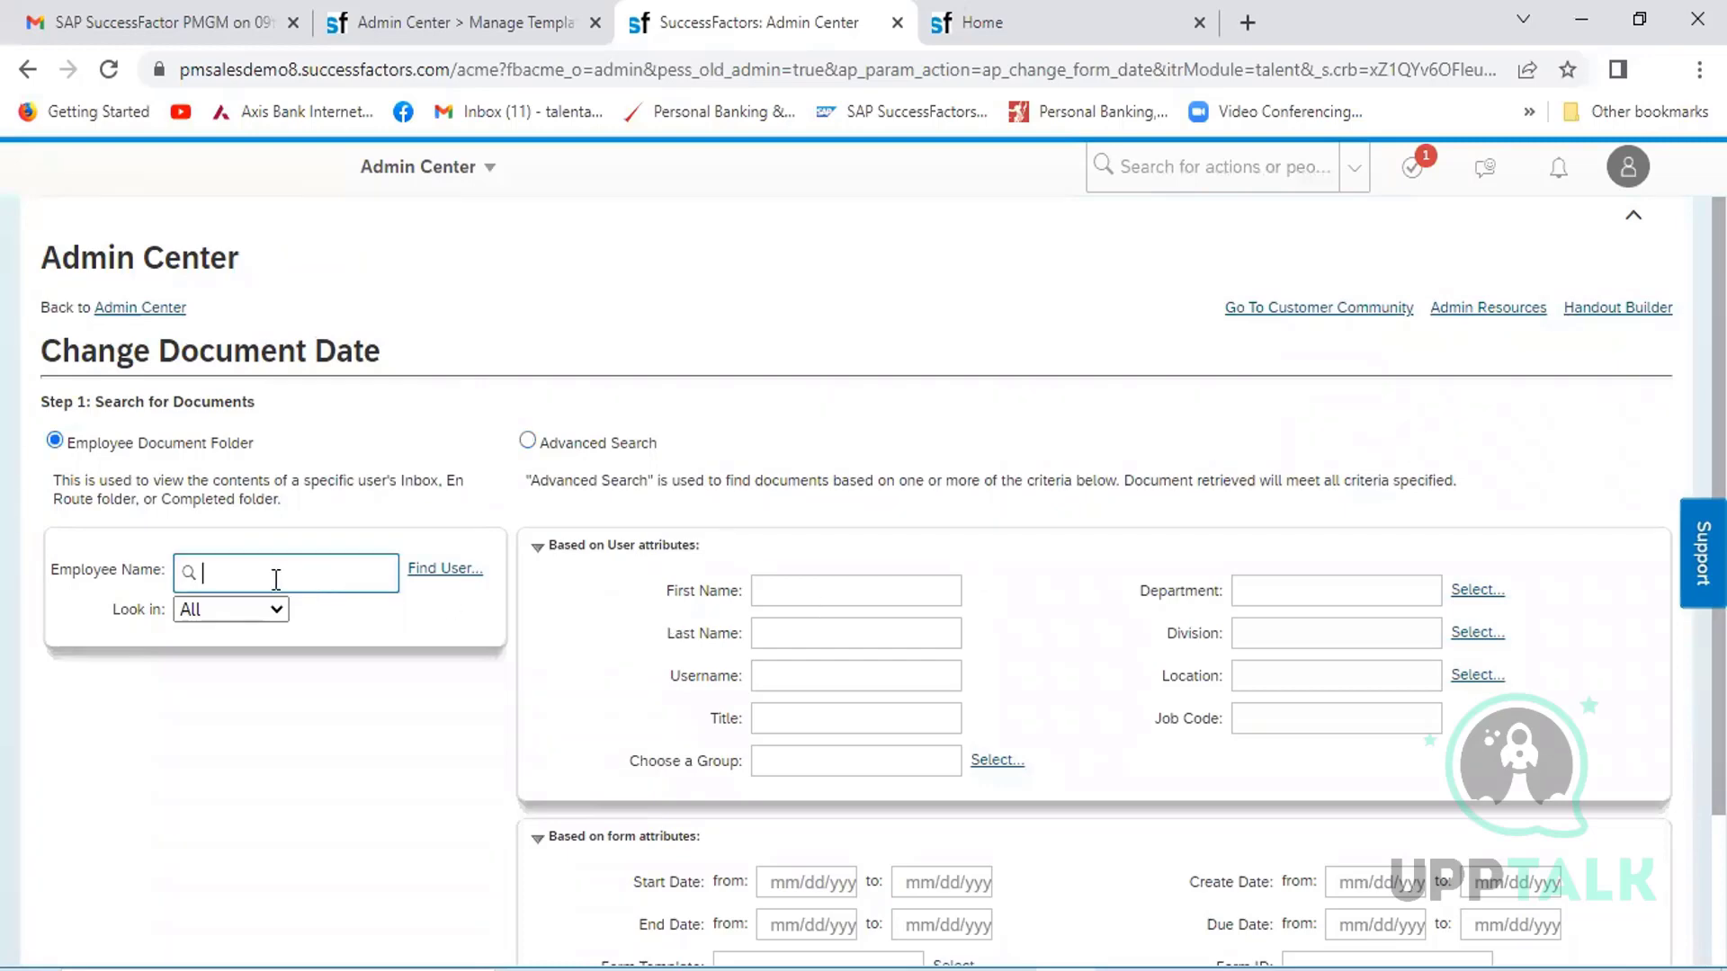
{"action": "type", "text": "Ahmad"}
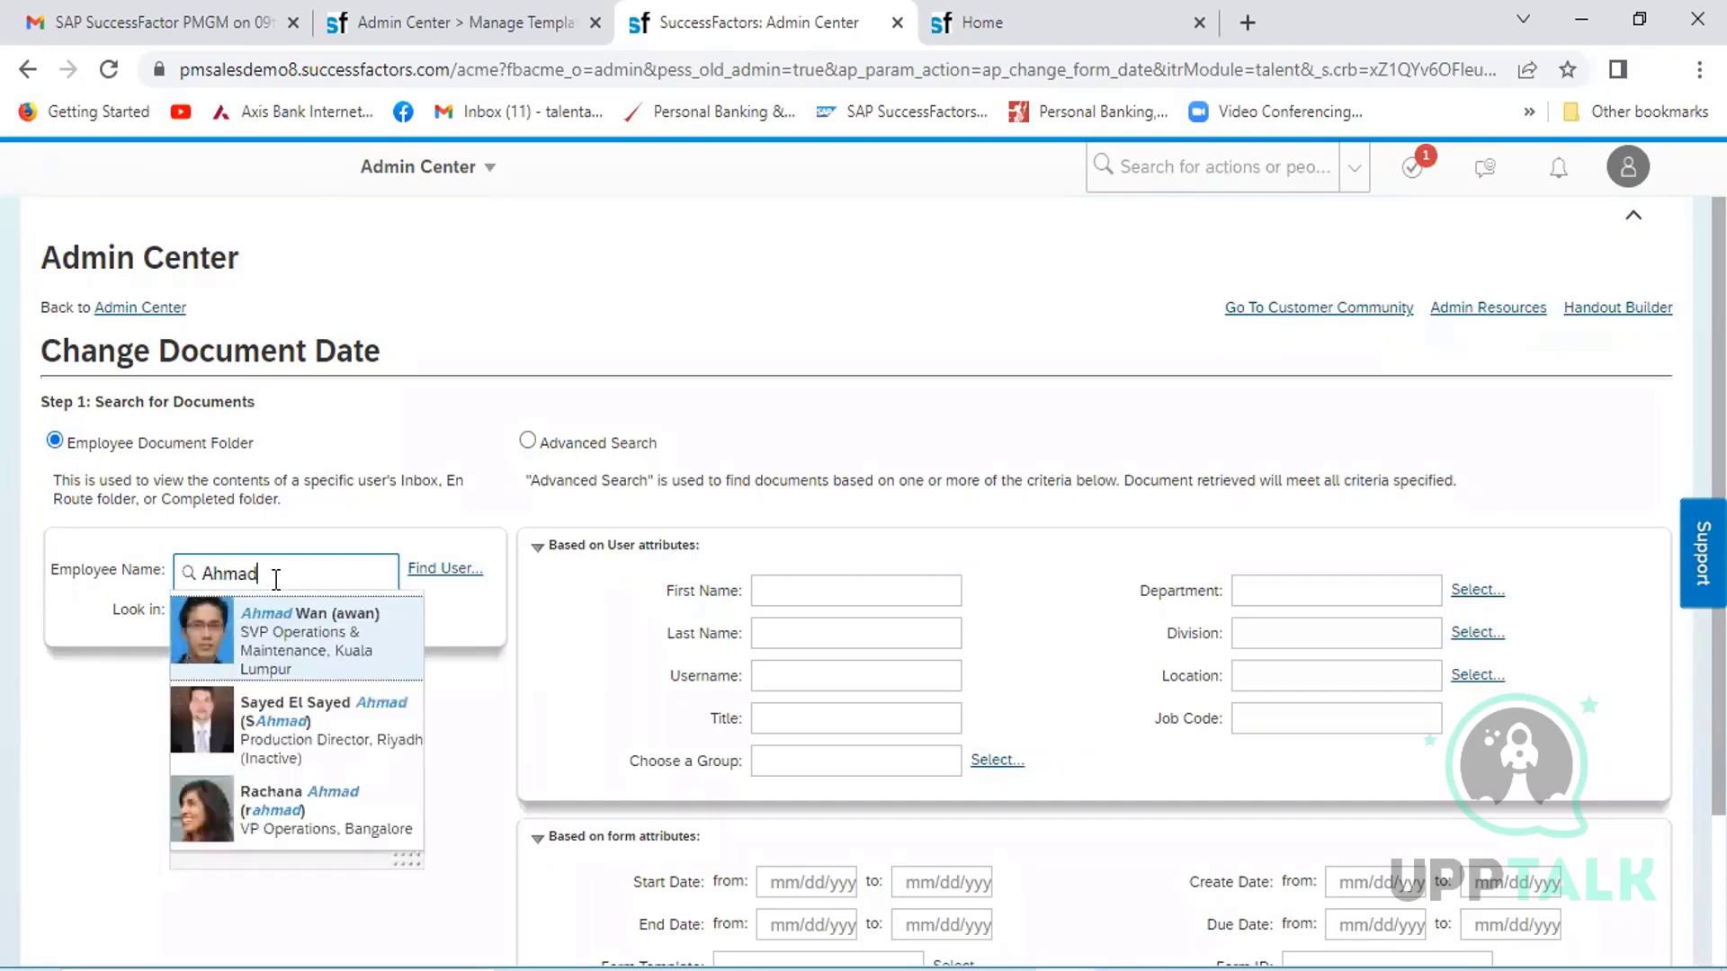
{"action": "left_click", "coordinate": [287, 632]}
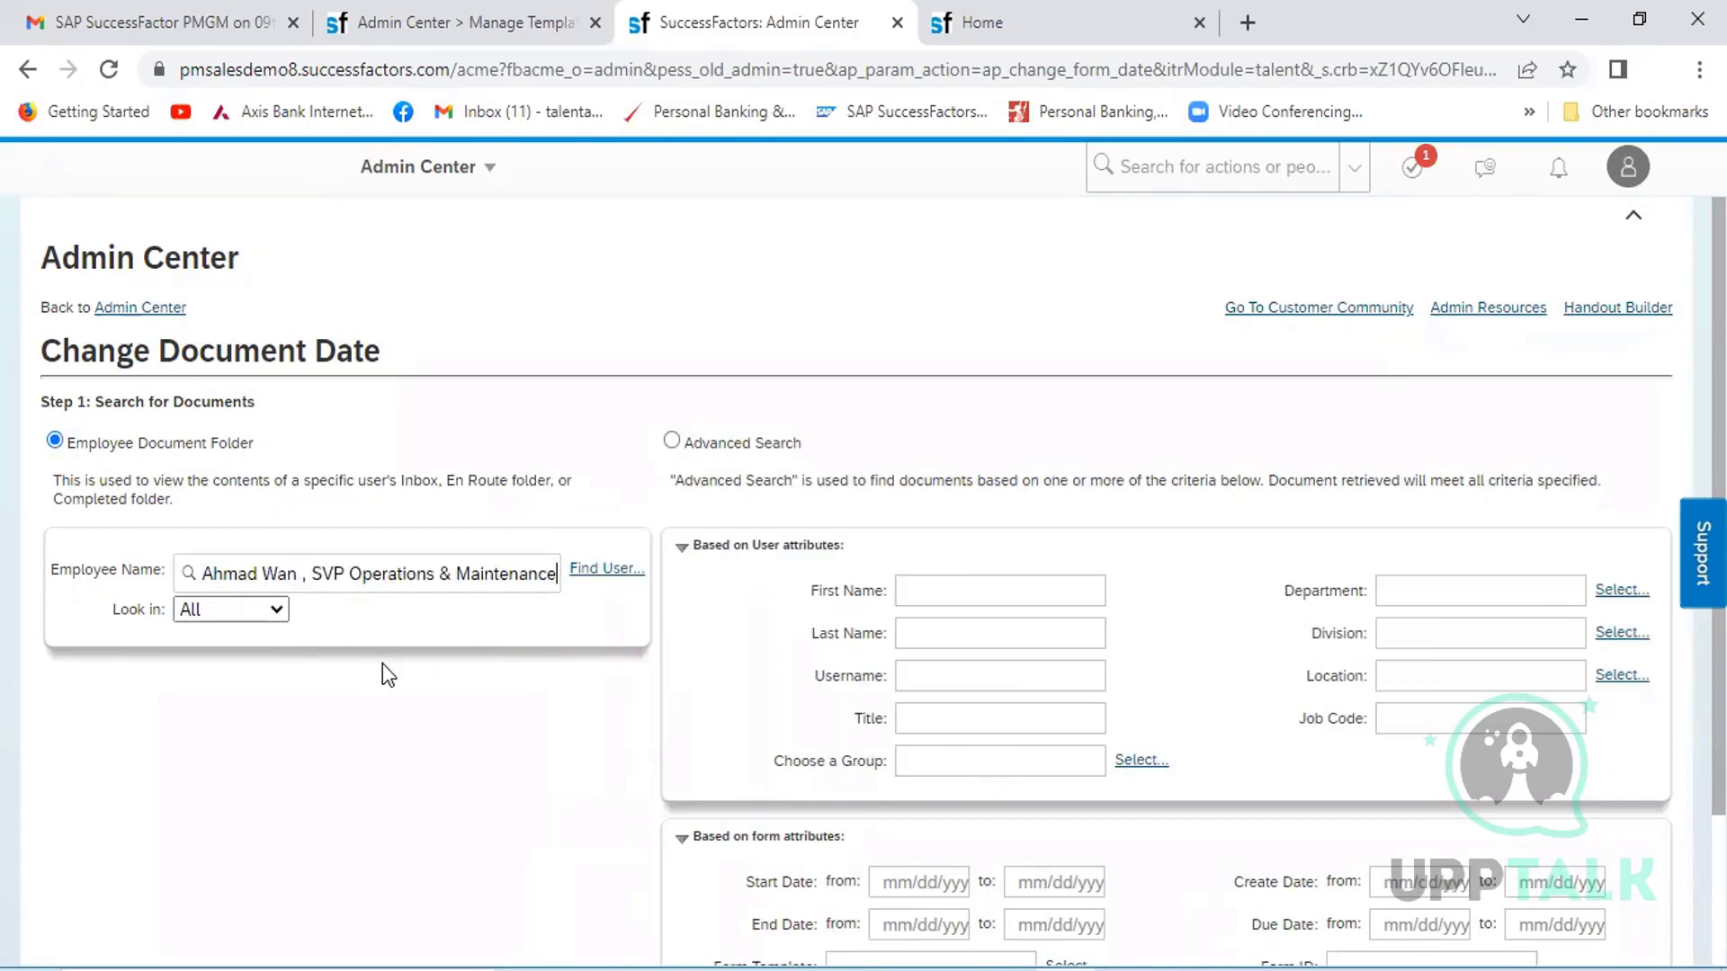
{"action": "scroll", "coordinate": [850, 834], "scroll_direction": "down", "scroll_amount": 2}
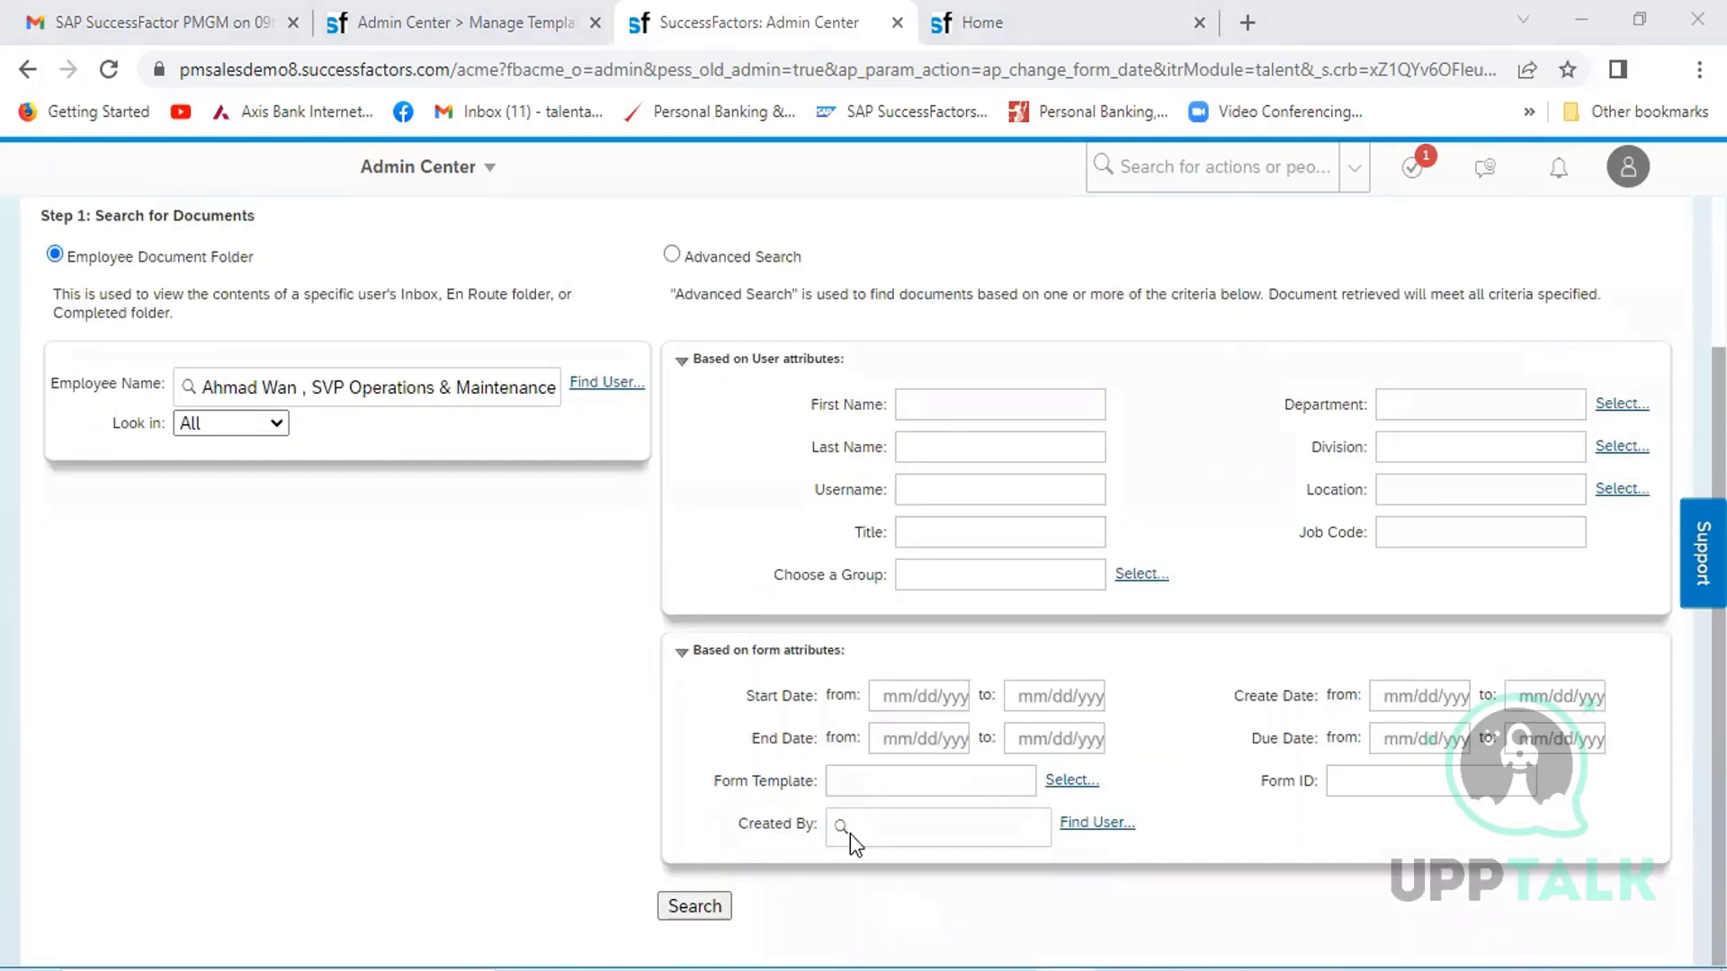
{"action": "left_click", "coordinate": [690, 904]}
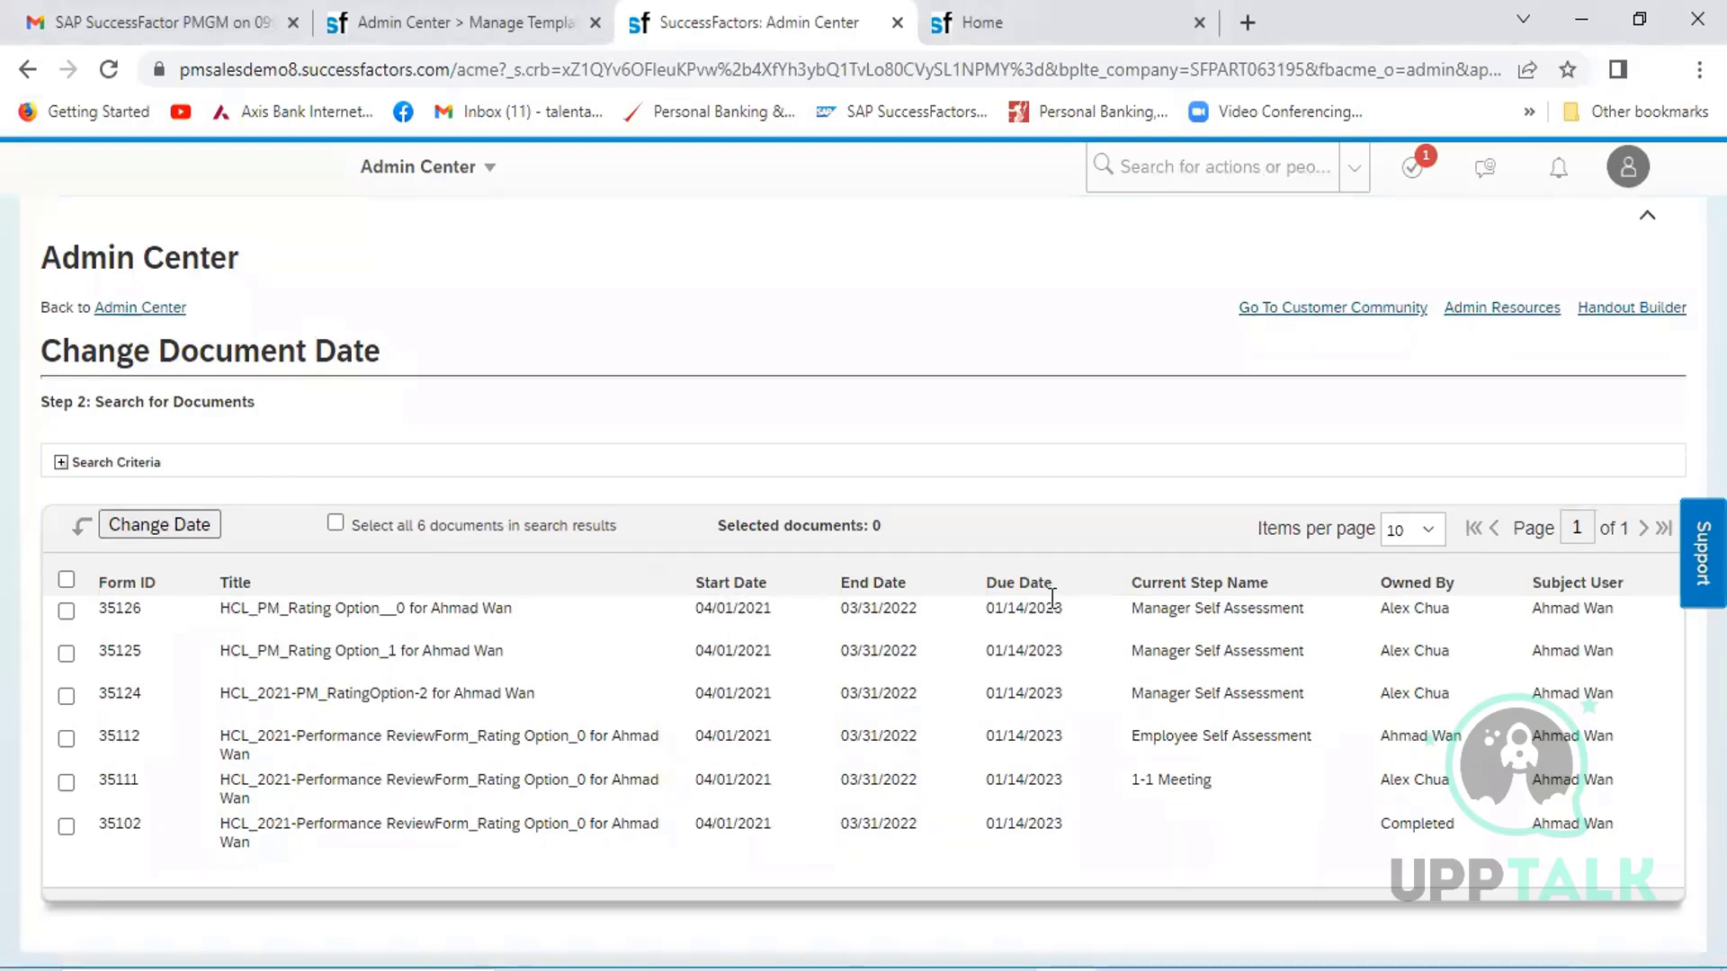
{"action": "left_click", "coordinate": [67, 611]}
{"action": "left_click", "coordinate": [162, 527]}
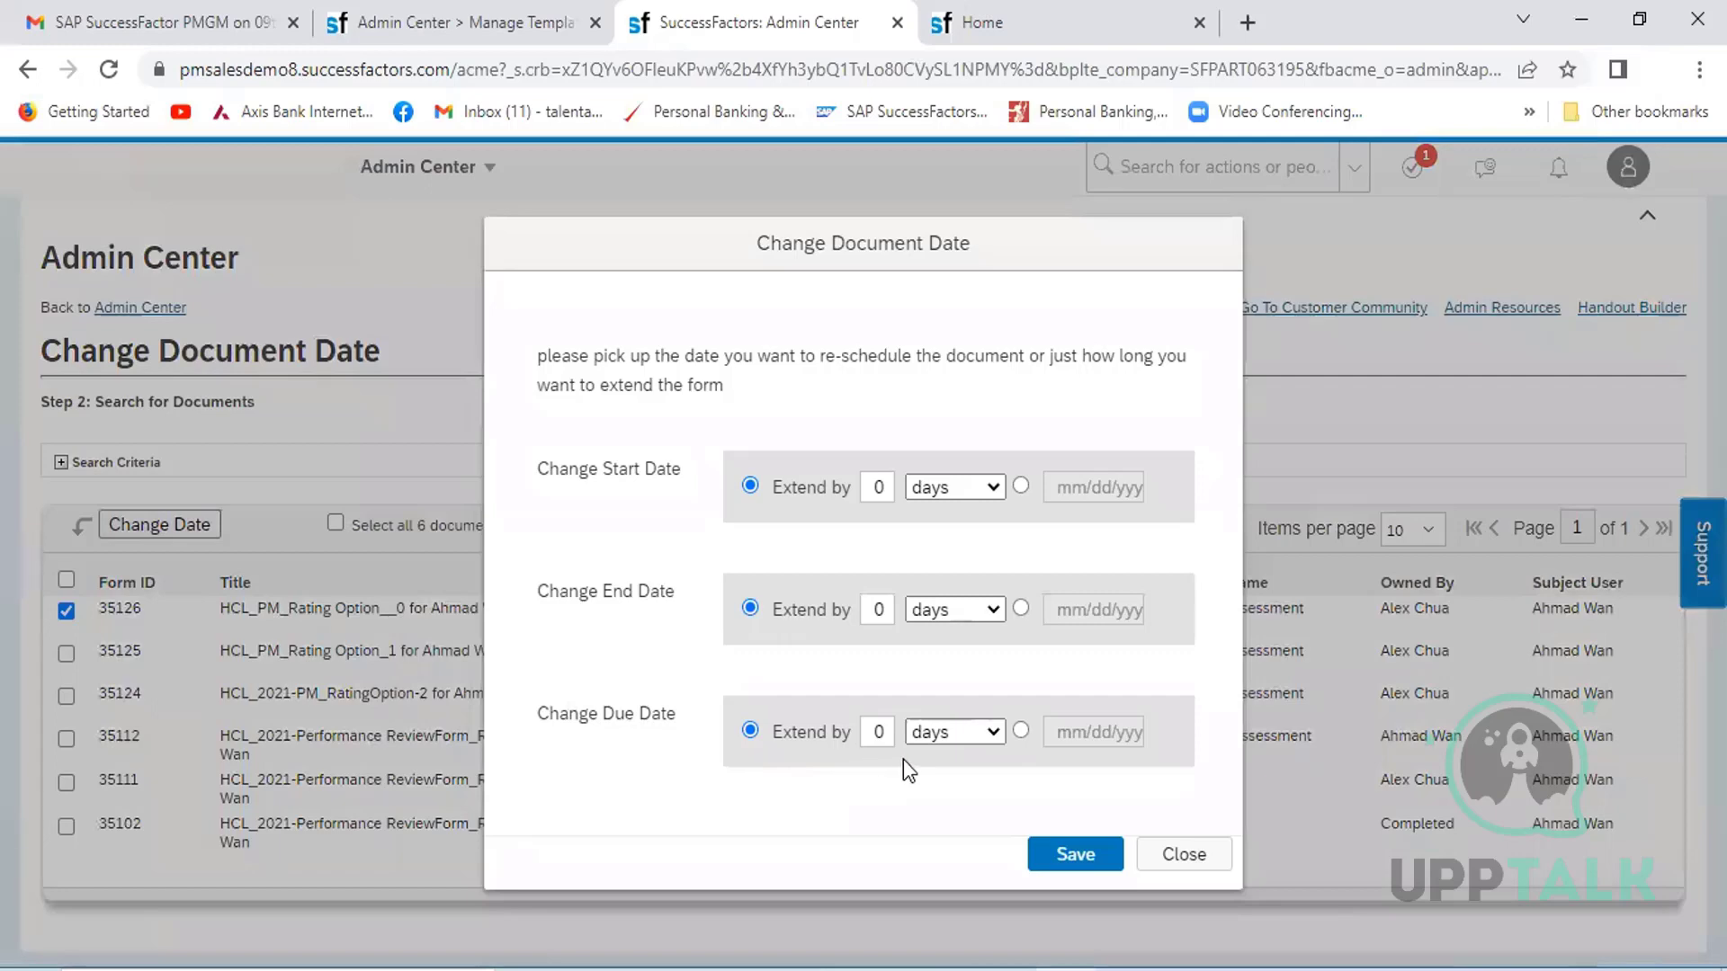
{"action": "left_click", "coordinate": [995, 730]}
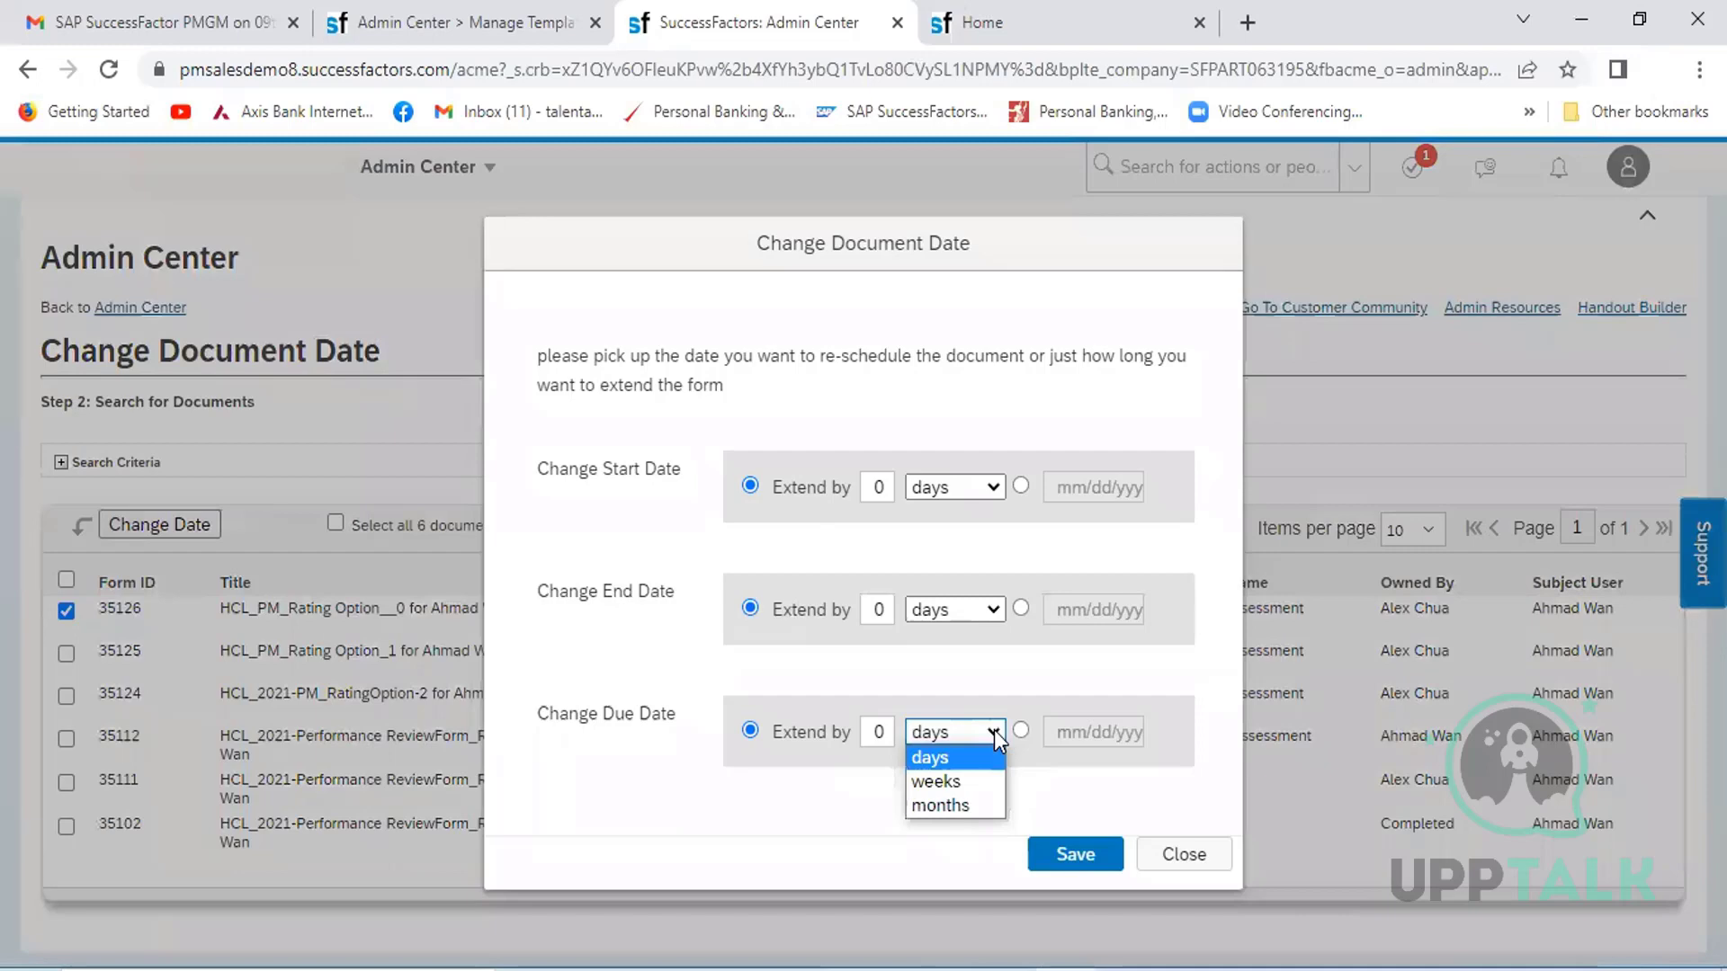
{"action": "left_click", "coordinate": [886, 732]}
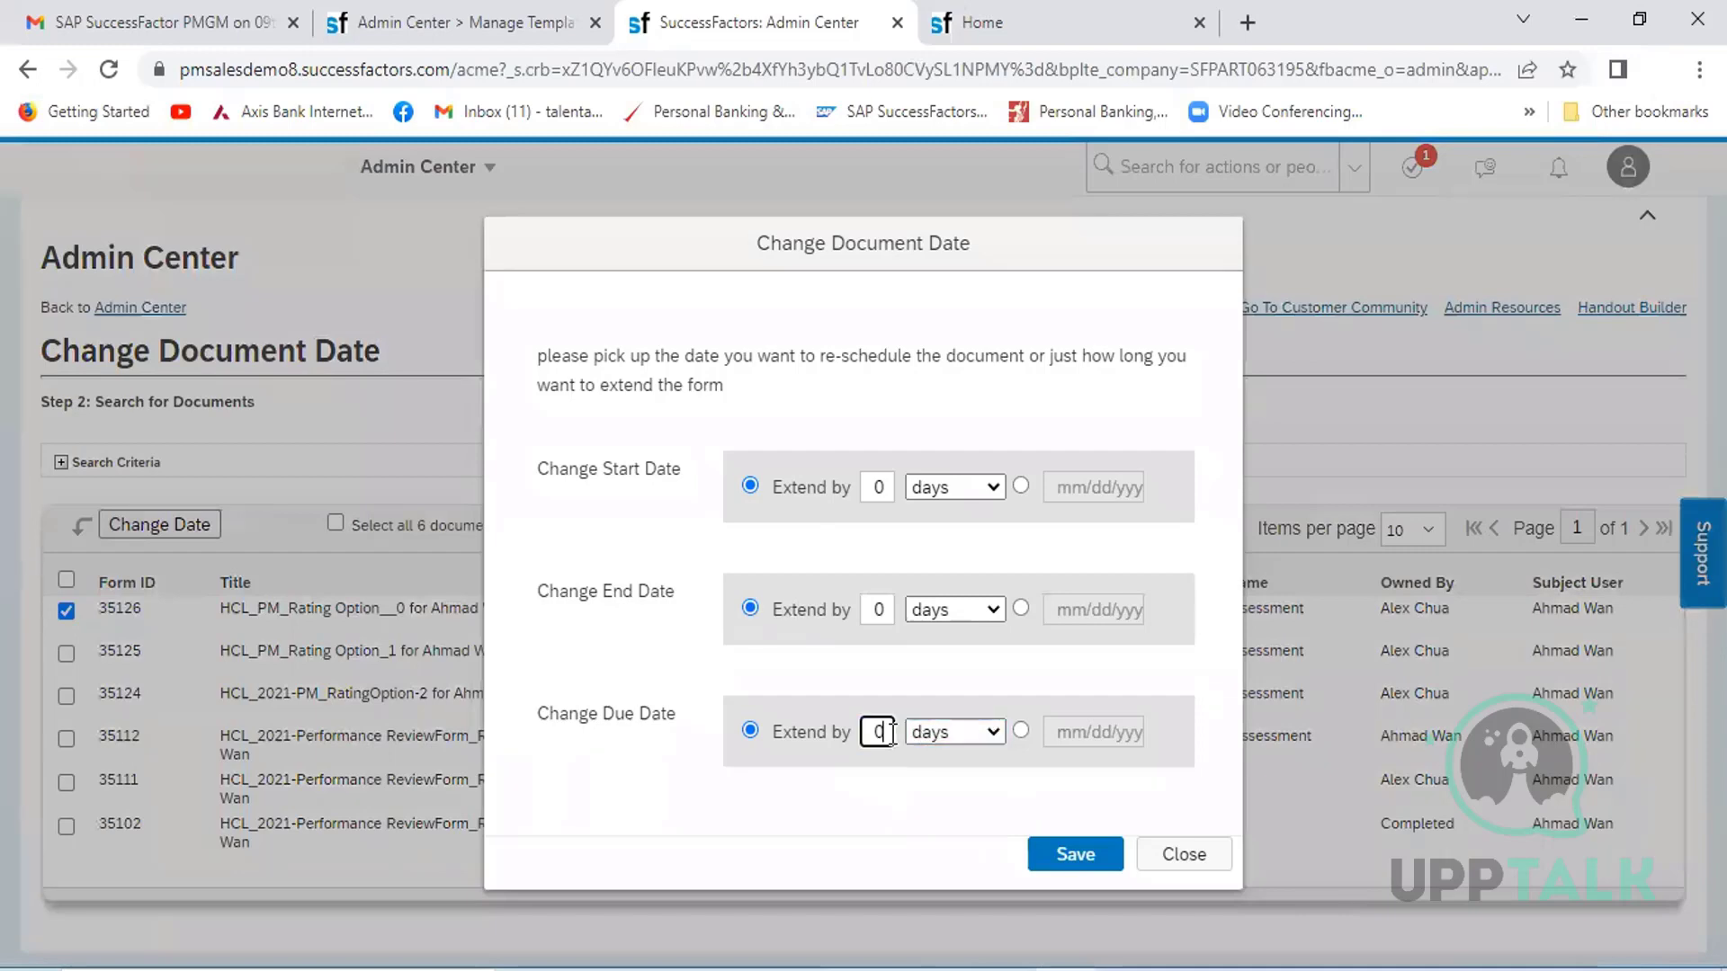
{"action": "left_click", "coordinate": [1186, 855]}
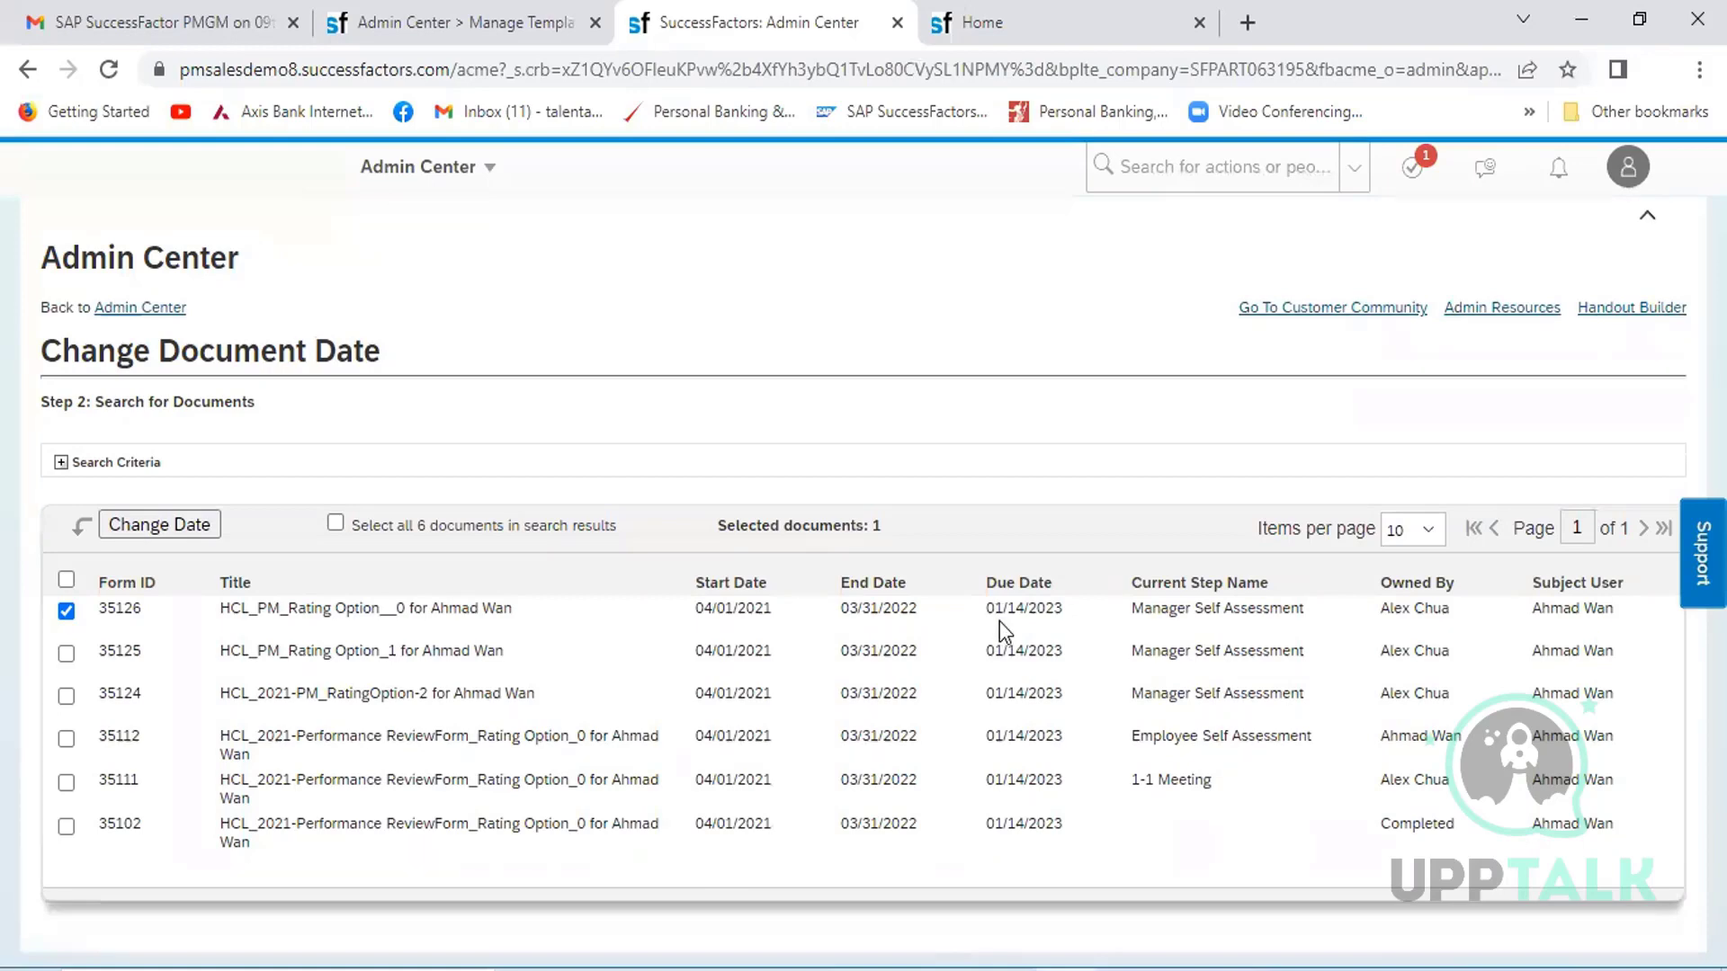
- Extend the due date of the selected form 35126 by 1 month and confirm the date change
{"action": "left_click", "coordinate": [165, 522]}
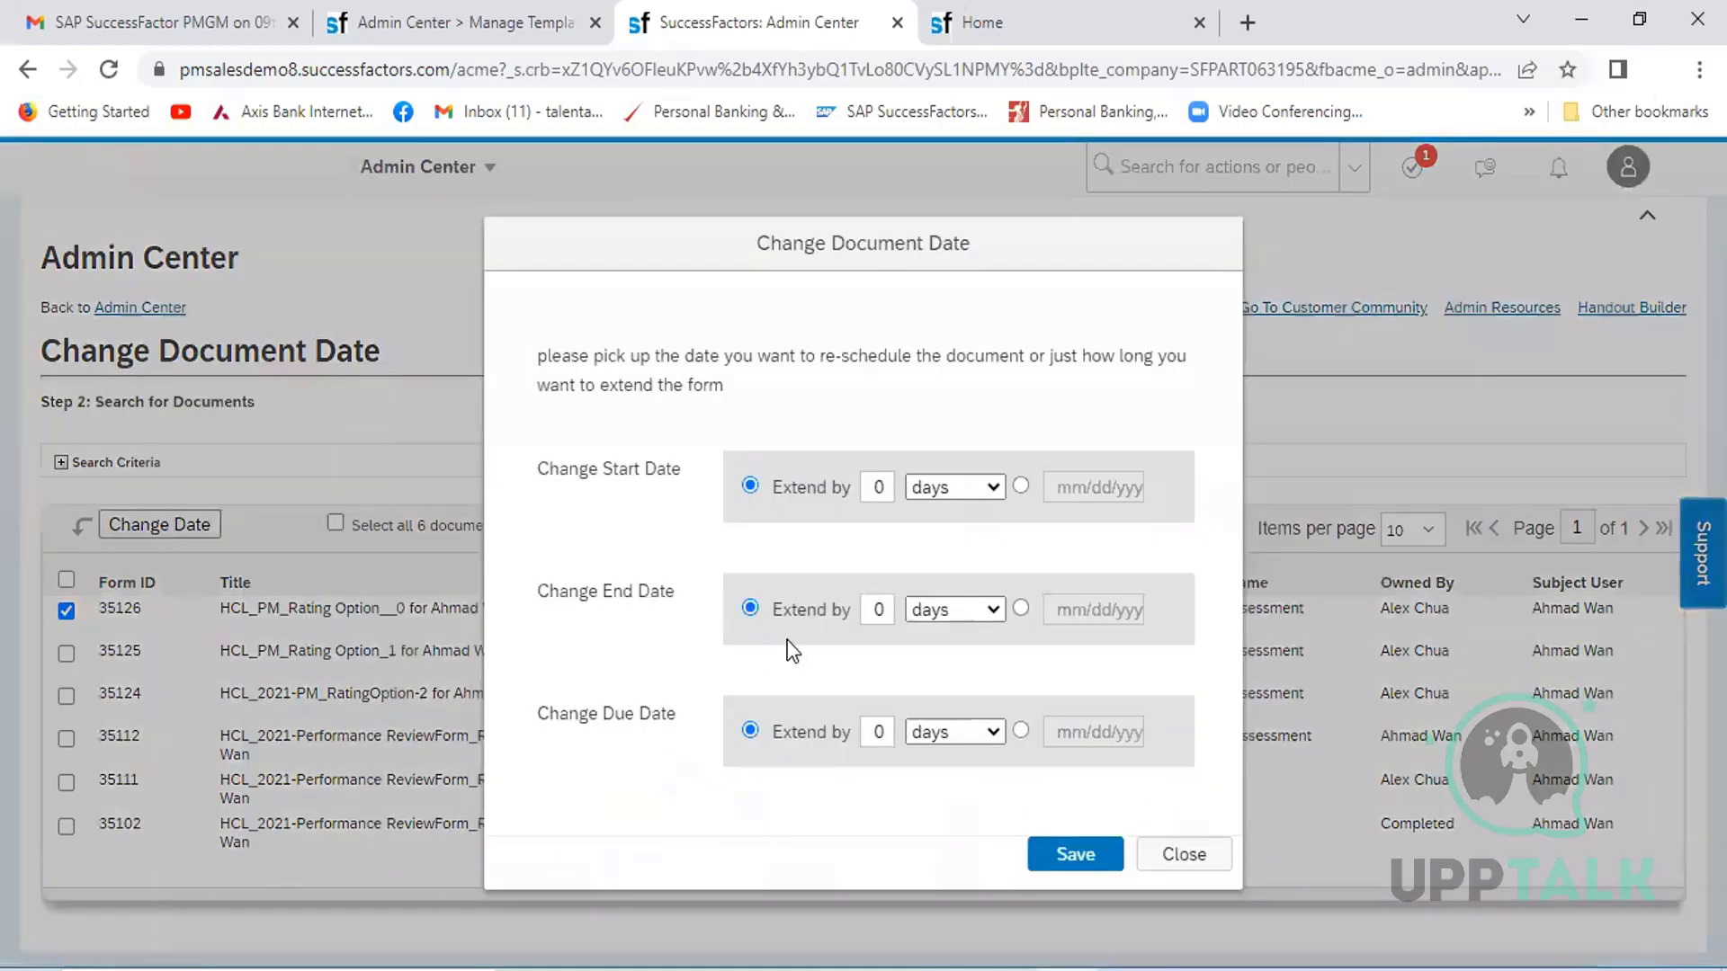
{"action": "left_click", "coordinate": [994, 731]}
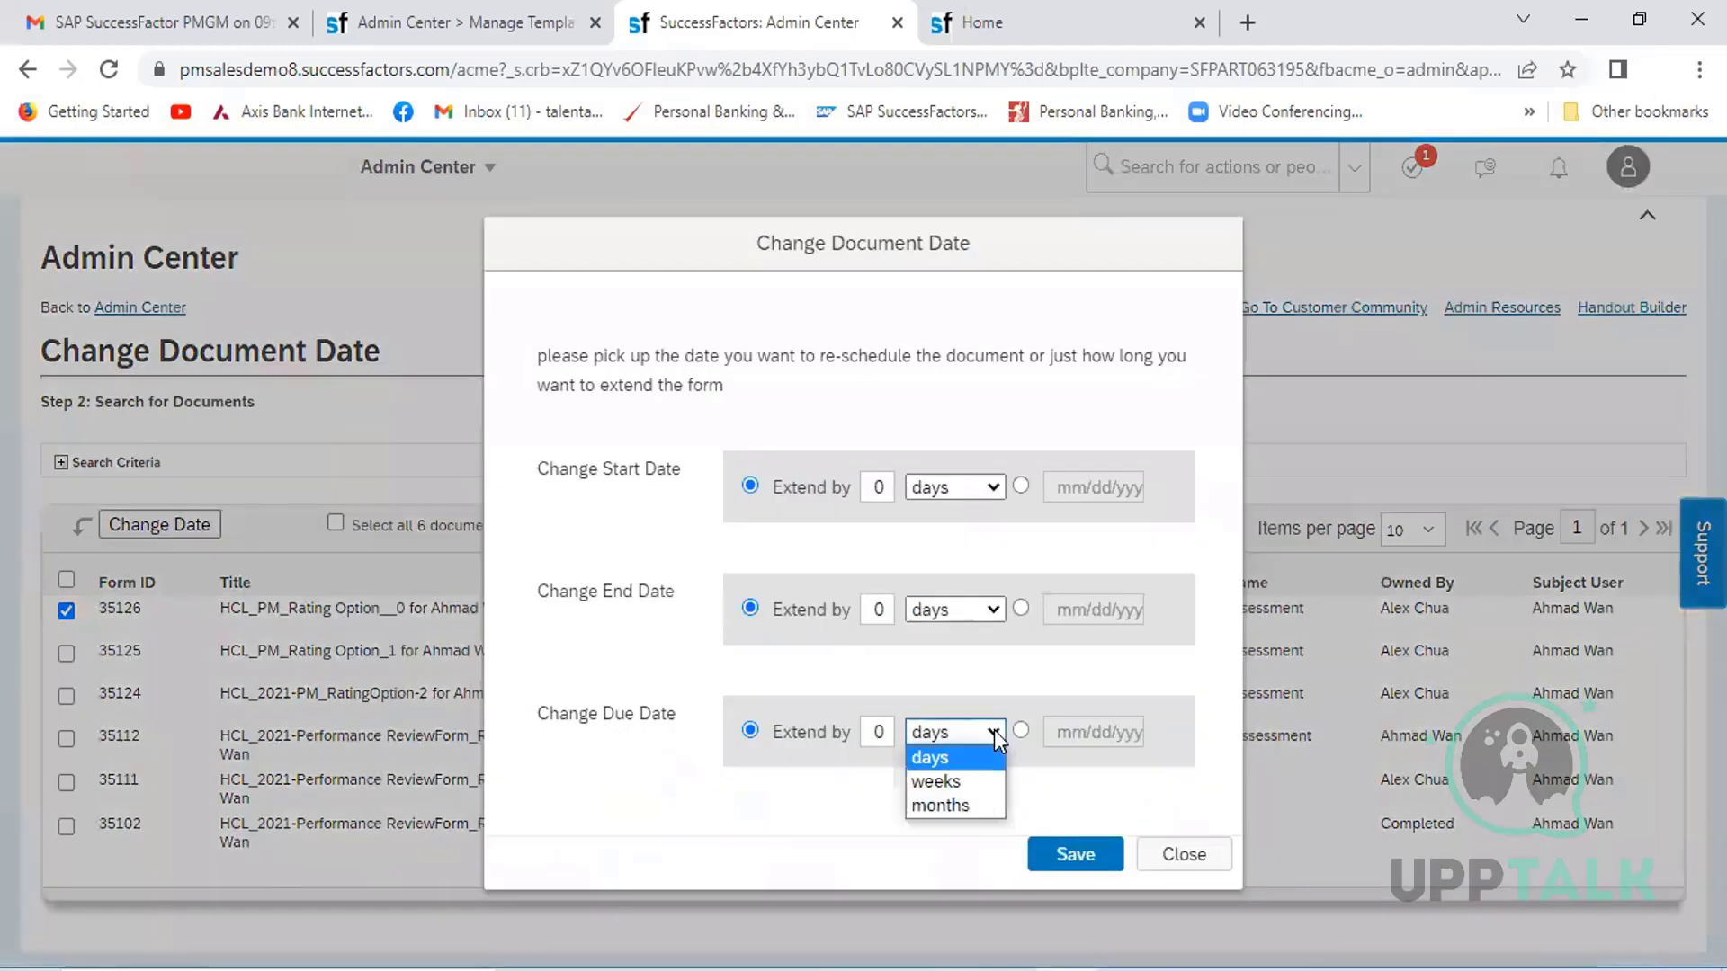
{"action": "left_click", "coordinate": [966, 801]}
{"action": "left_click", "coordinate": [885, 733]}
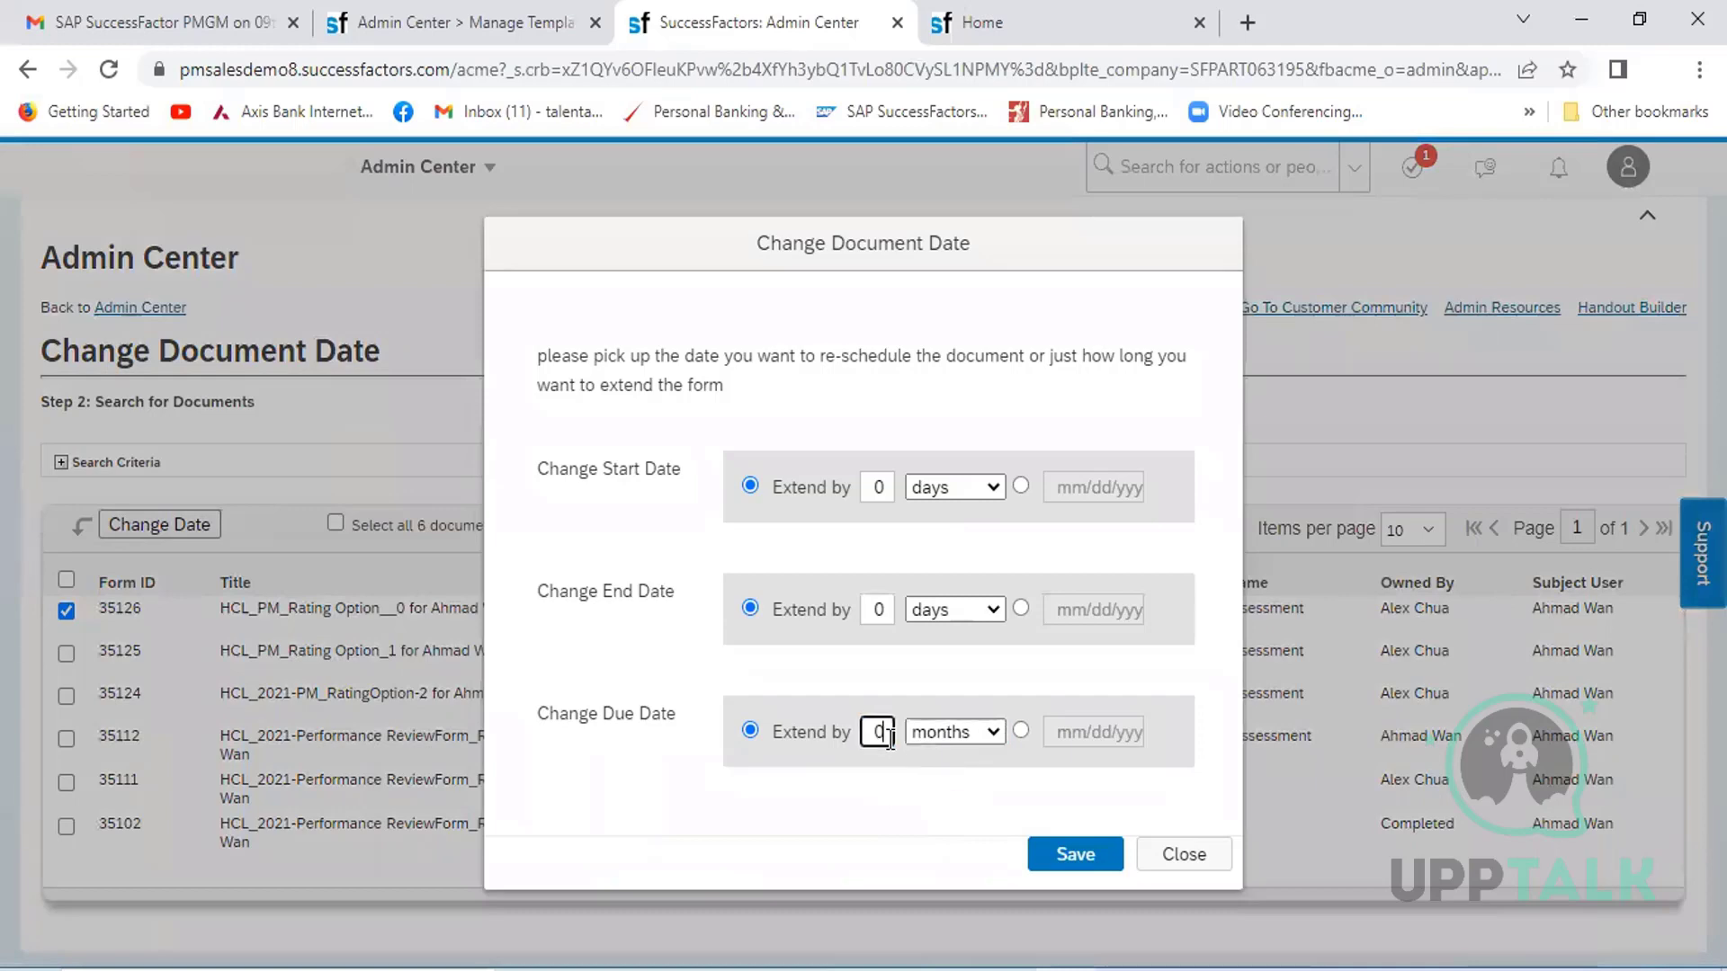
{"action": "key", "text": "BackSpace"}
{"action": "type", "text": "1"}
{"action": "left_click", "coordinate": [1090, 855]}
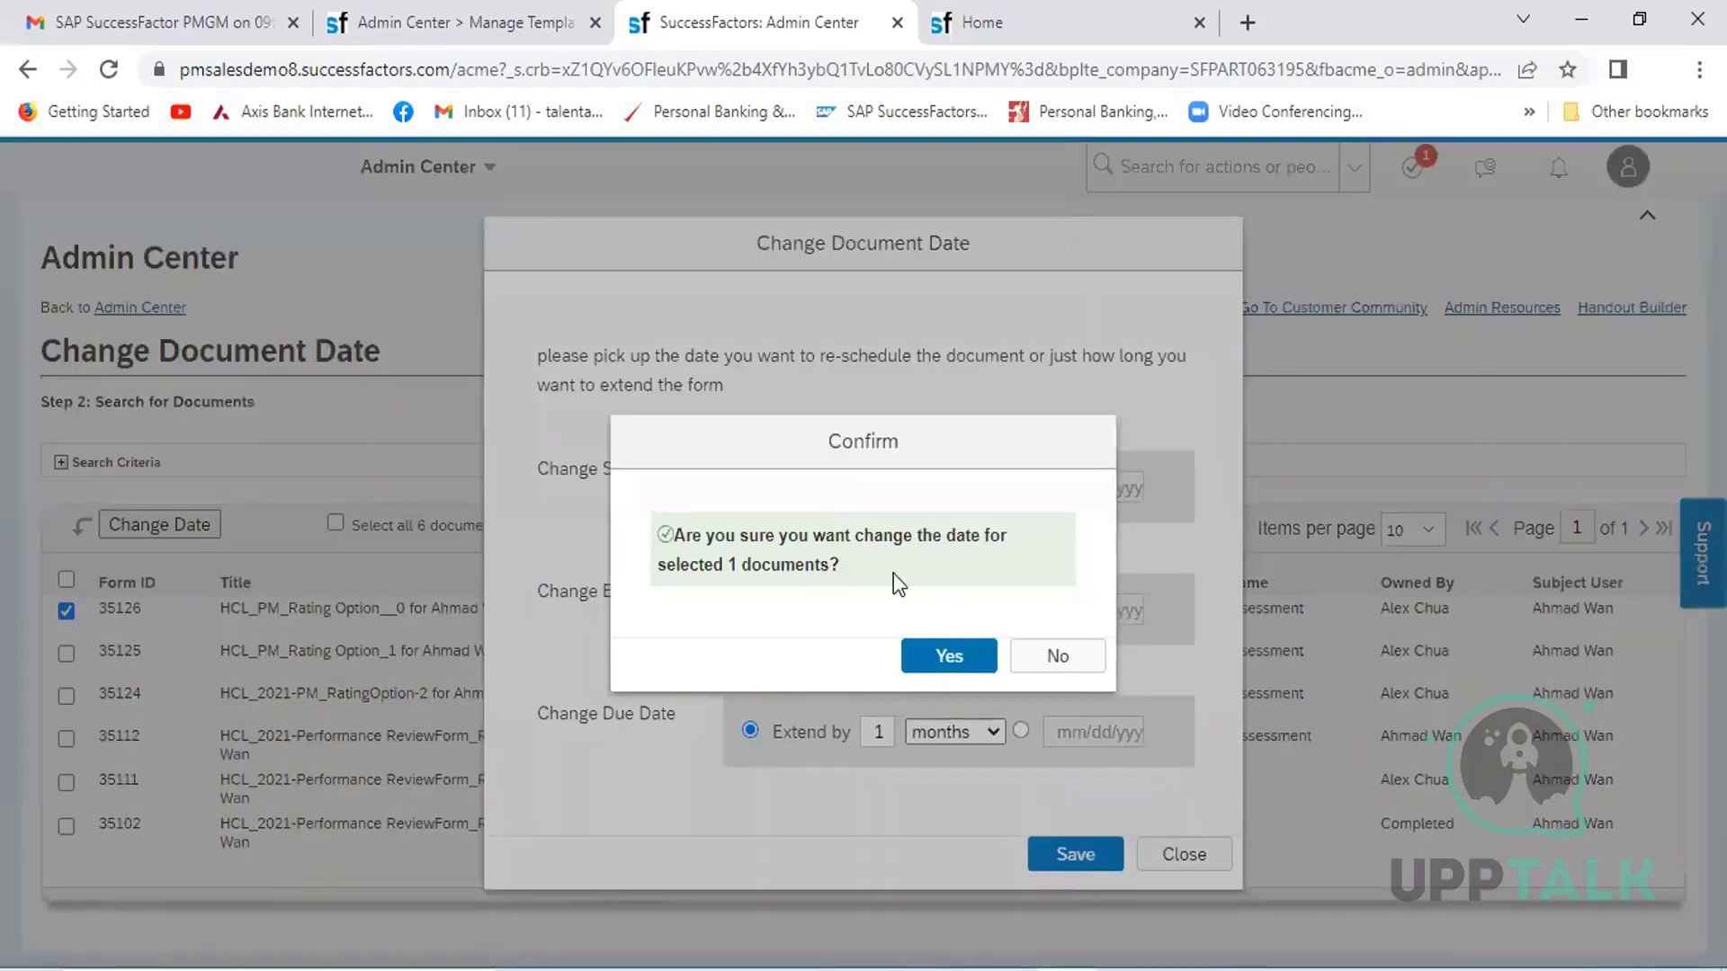
{"action": "left_click", "coordinate": [984, 660]}
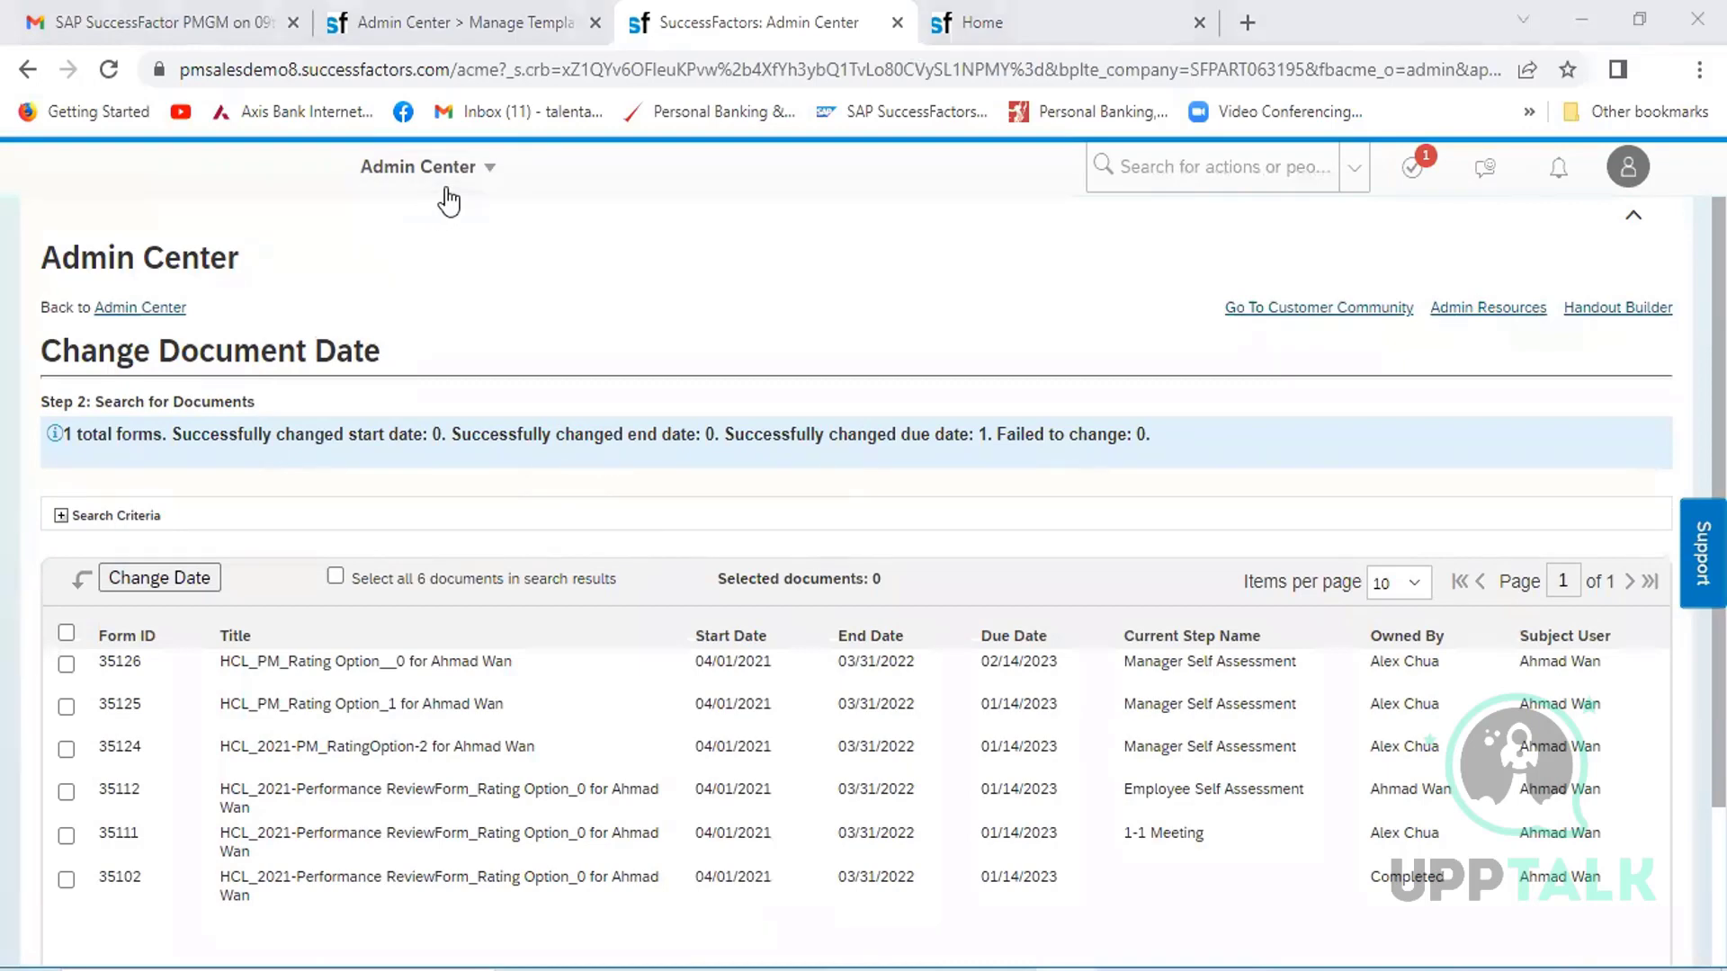
- Return to the Admin Center and open Form Template Settings for Performance Management
{"action": "left_click", "coordinate": [501, 177]}
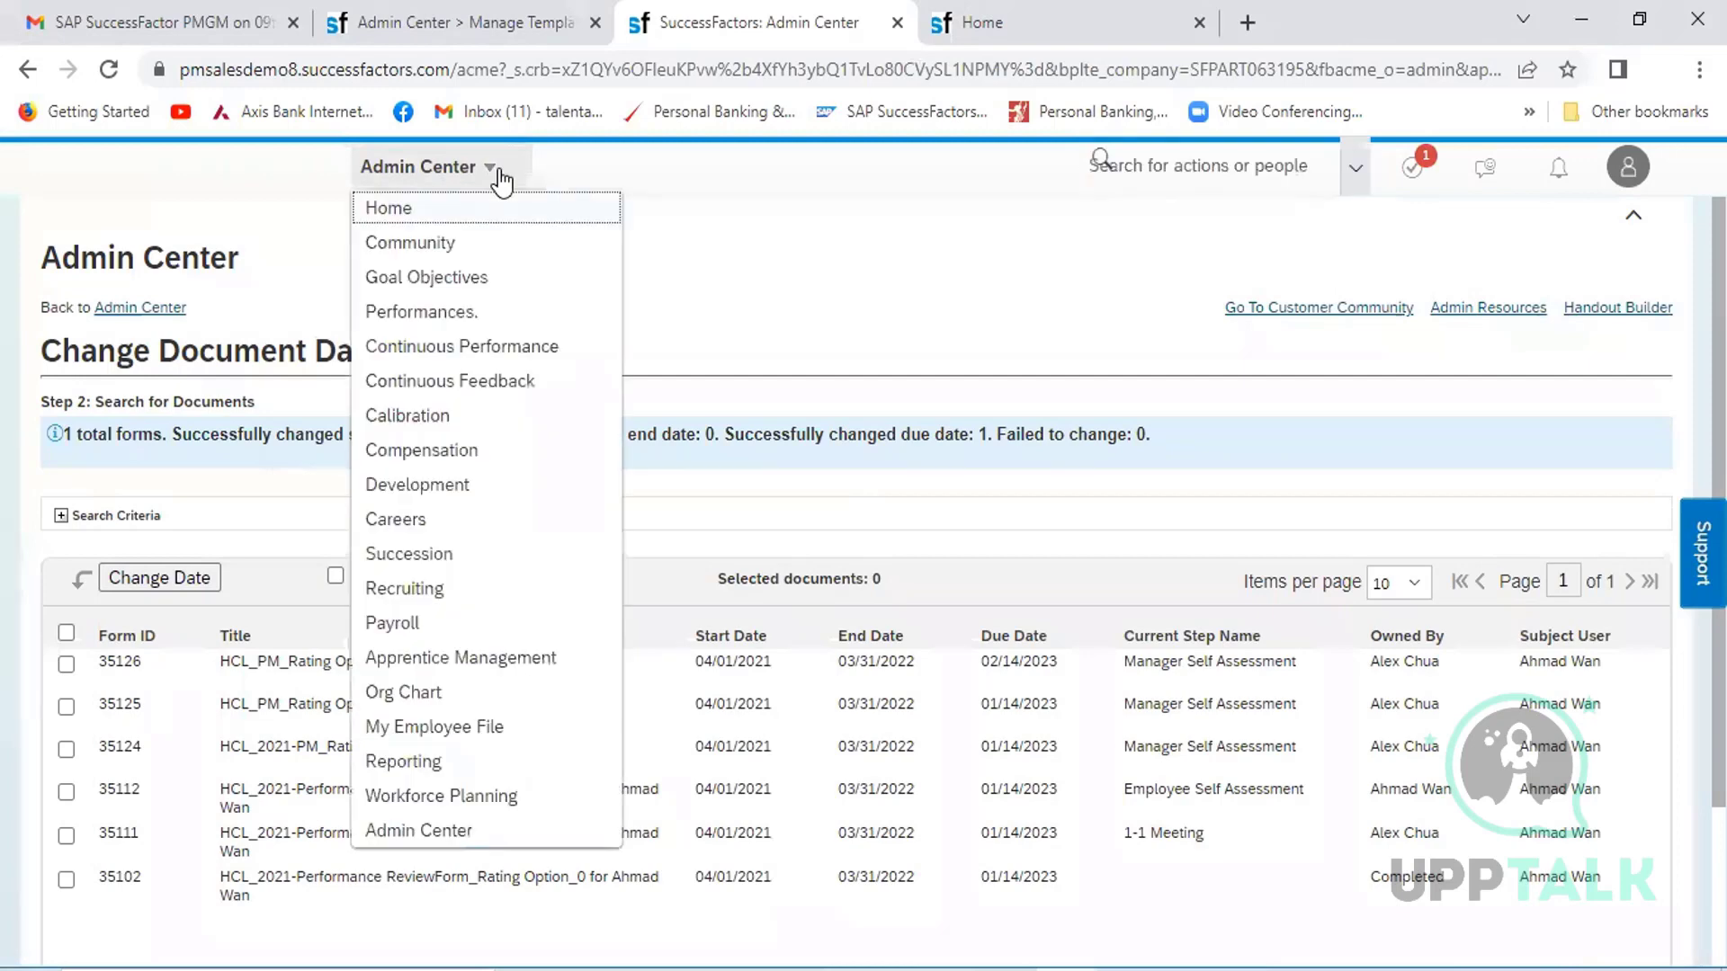
{"action": "left_click", "coordinate": [416, 827]}
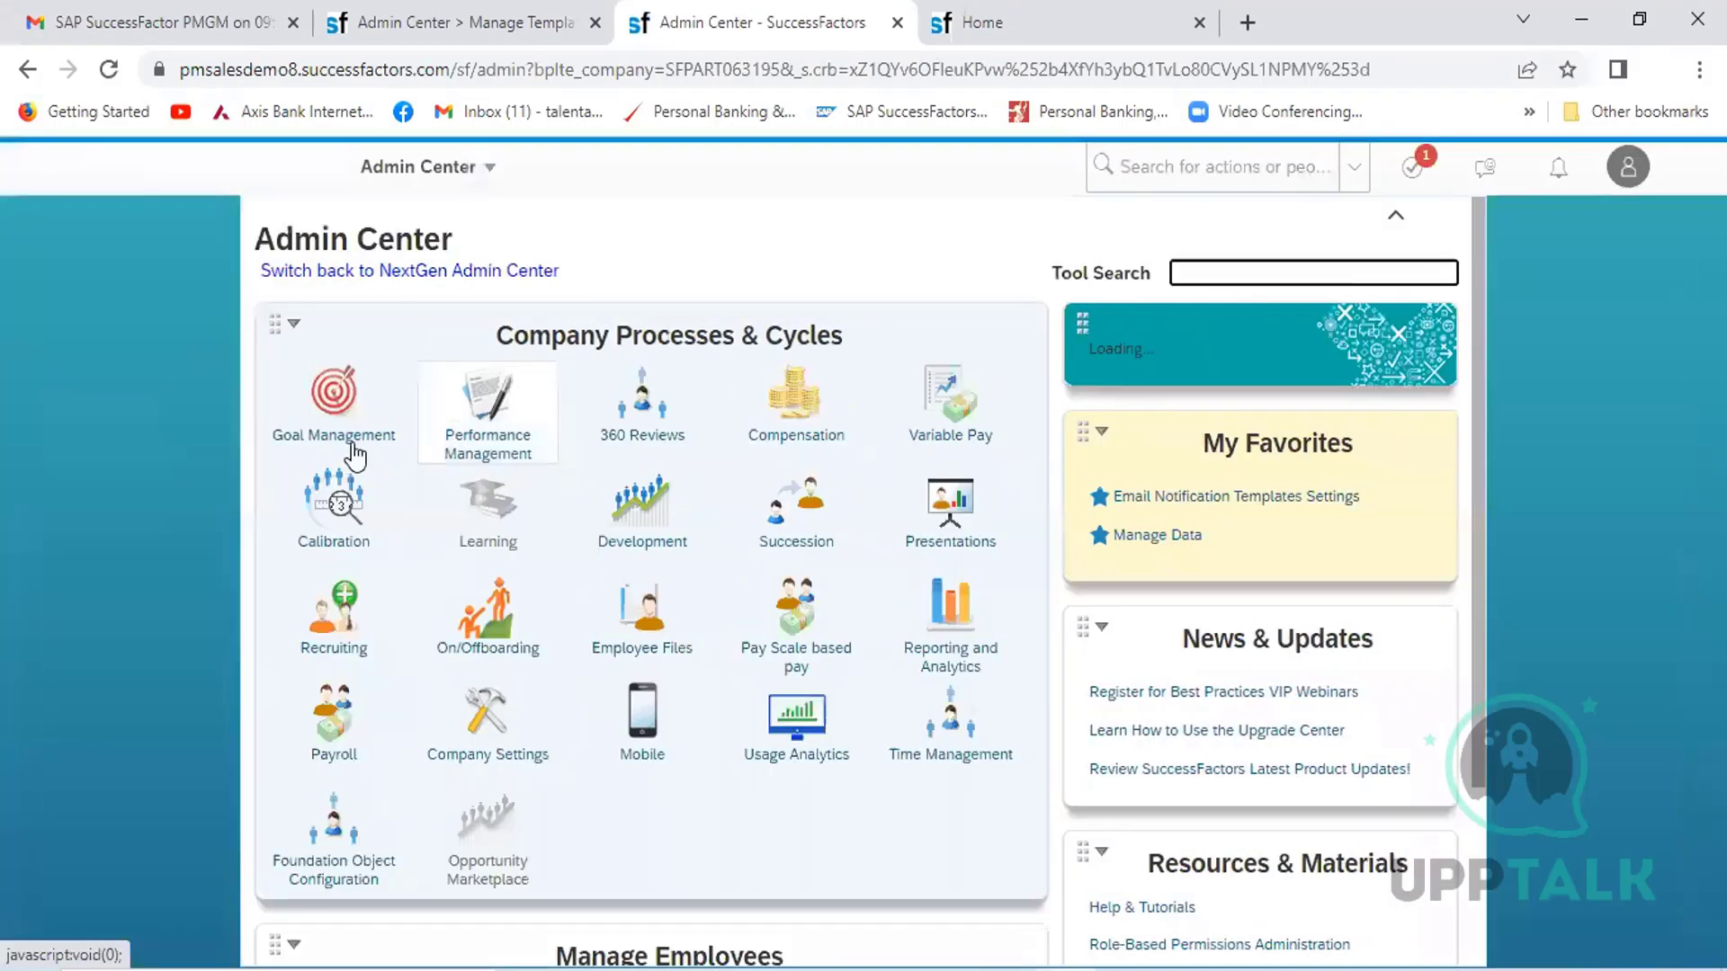
{"action": "left_click", "coordinate": [497, 436]}
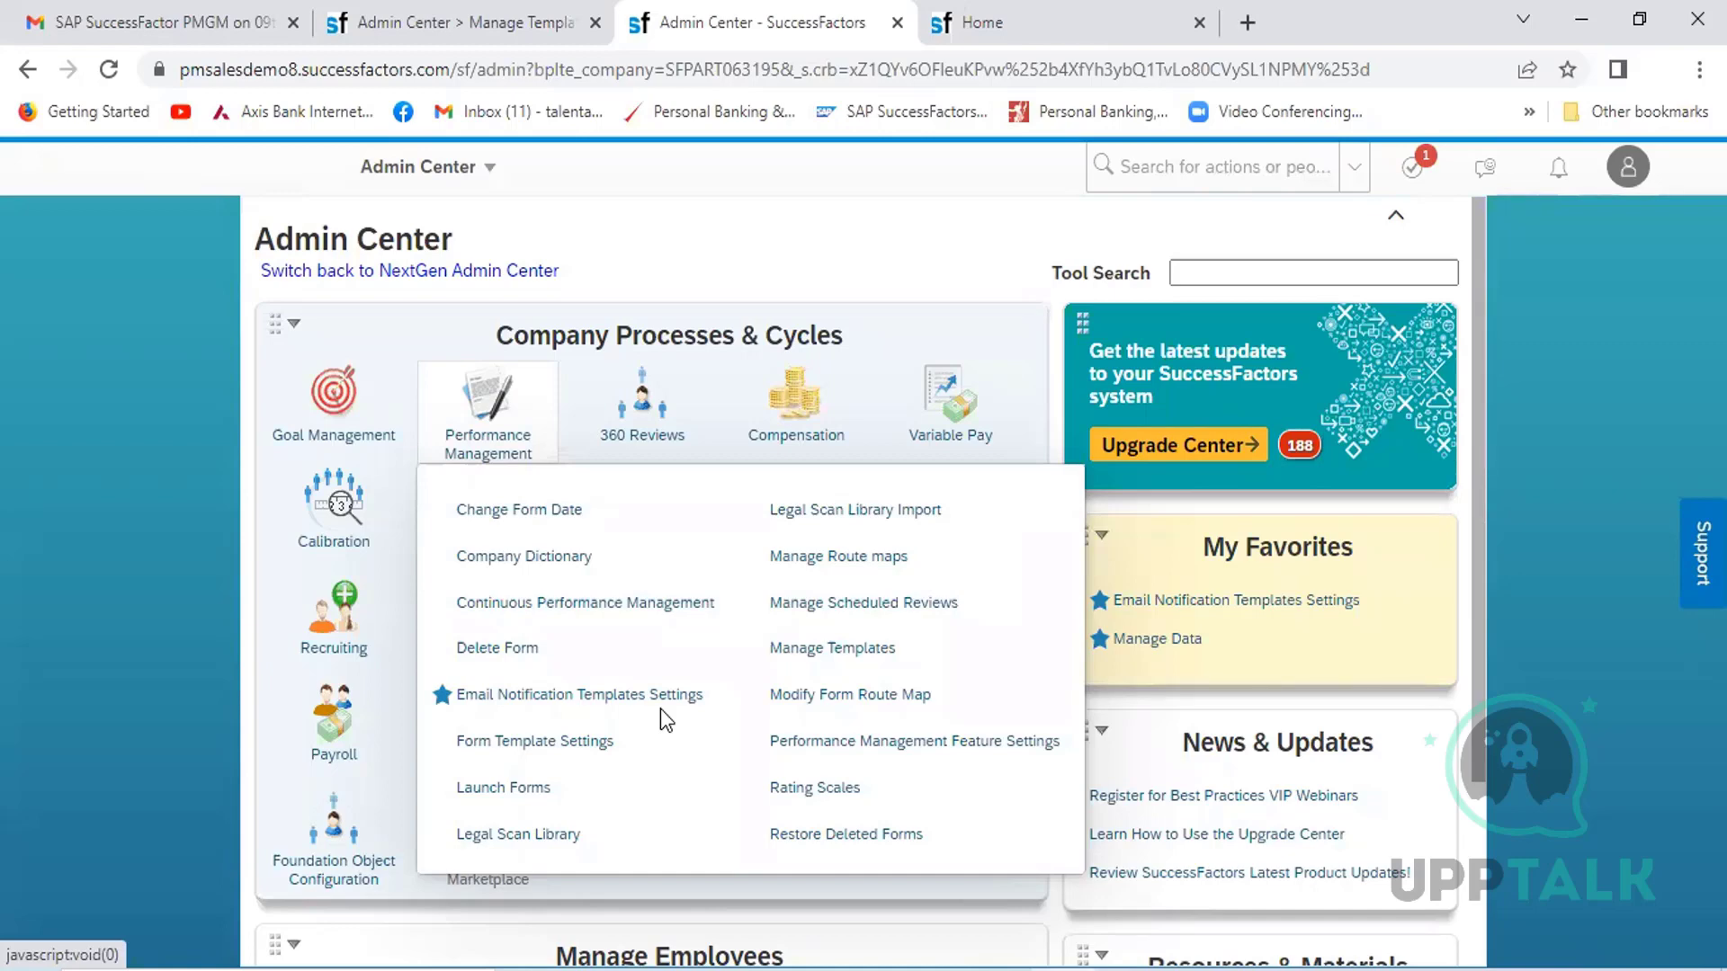
{"action": "left_click", "coordinate": [559, 749]}
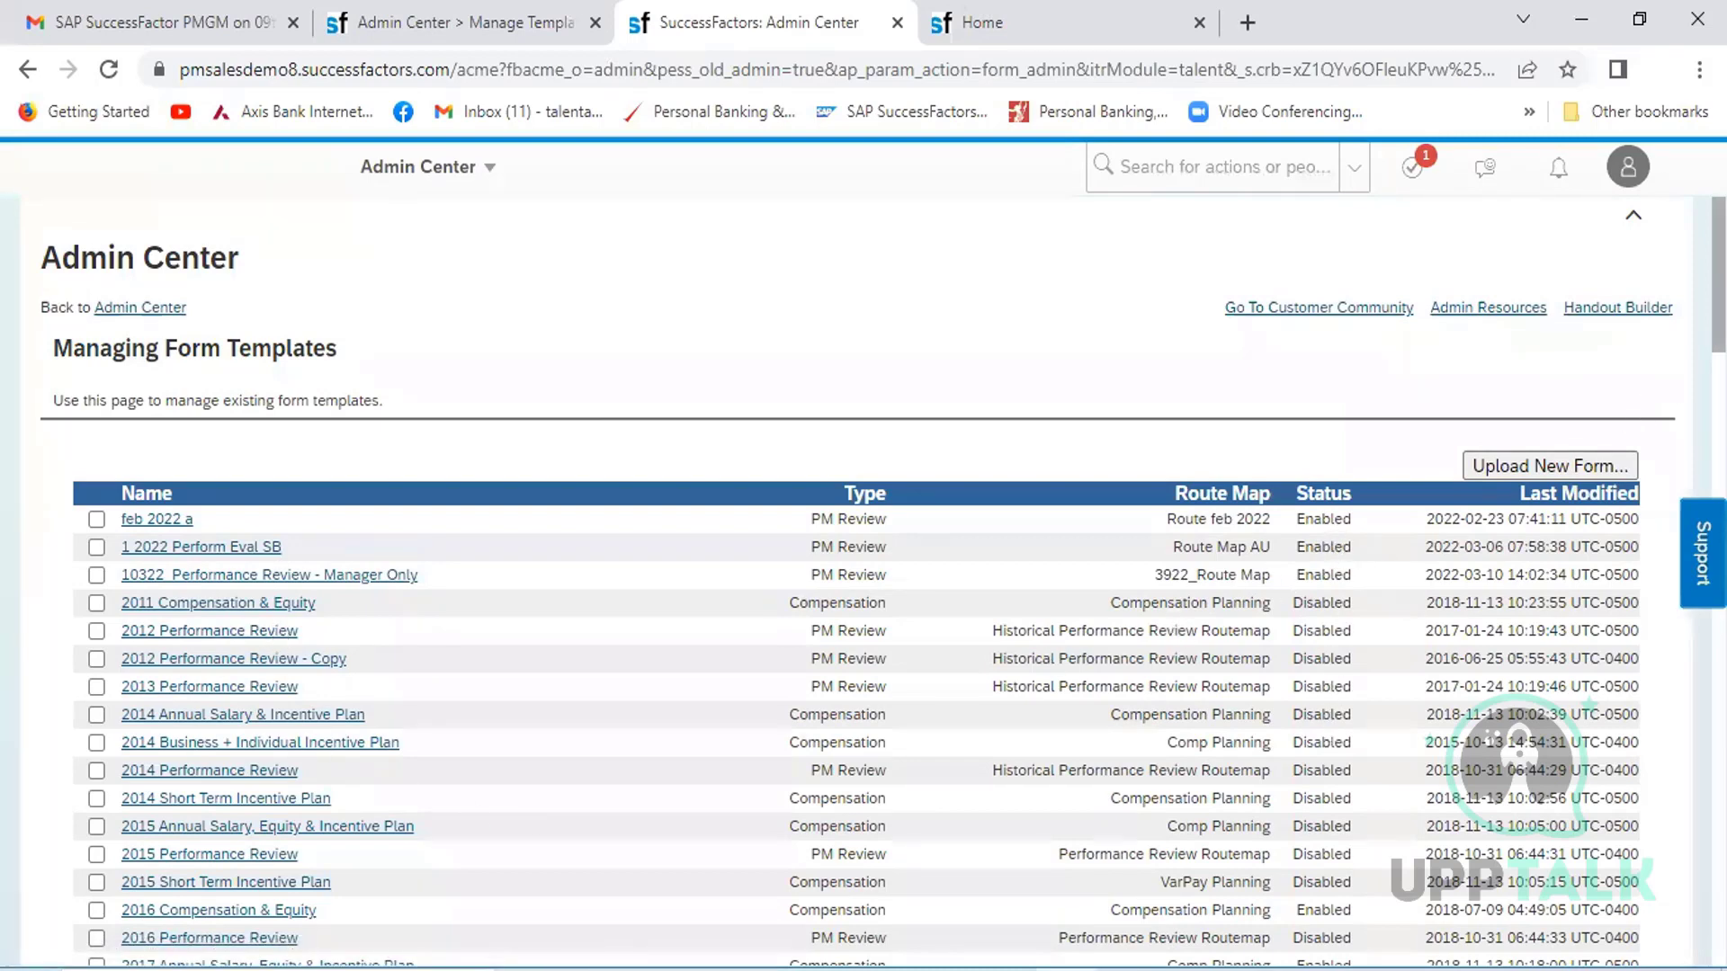
- Find the HCL form templates and disable HCL_2021-Performance Review Form_Rating Option_0 and HCL_2021-Performance ReviewForm_Rating Option_0
{"action": "scroll", "coordinate": [855, 584], "scroll_direction": "down", "scroll_amount": 15}
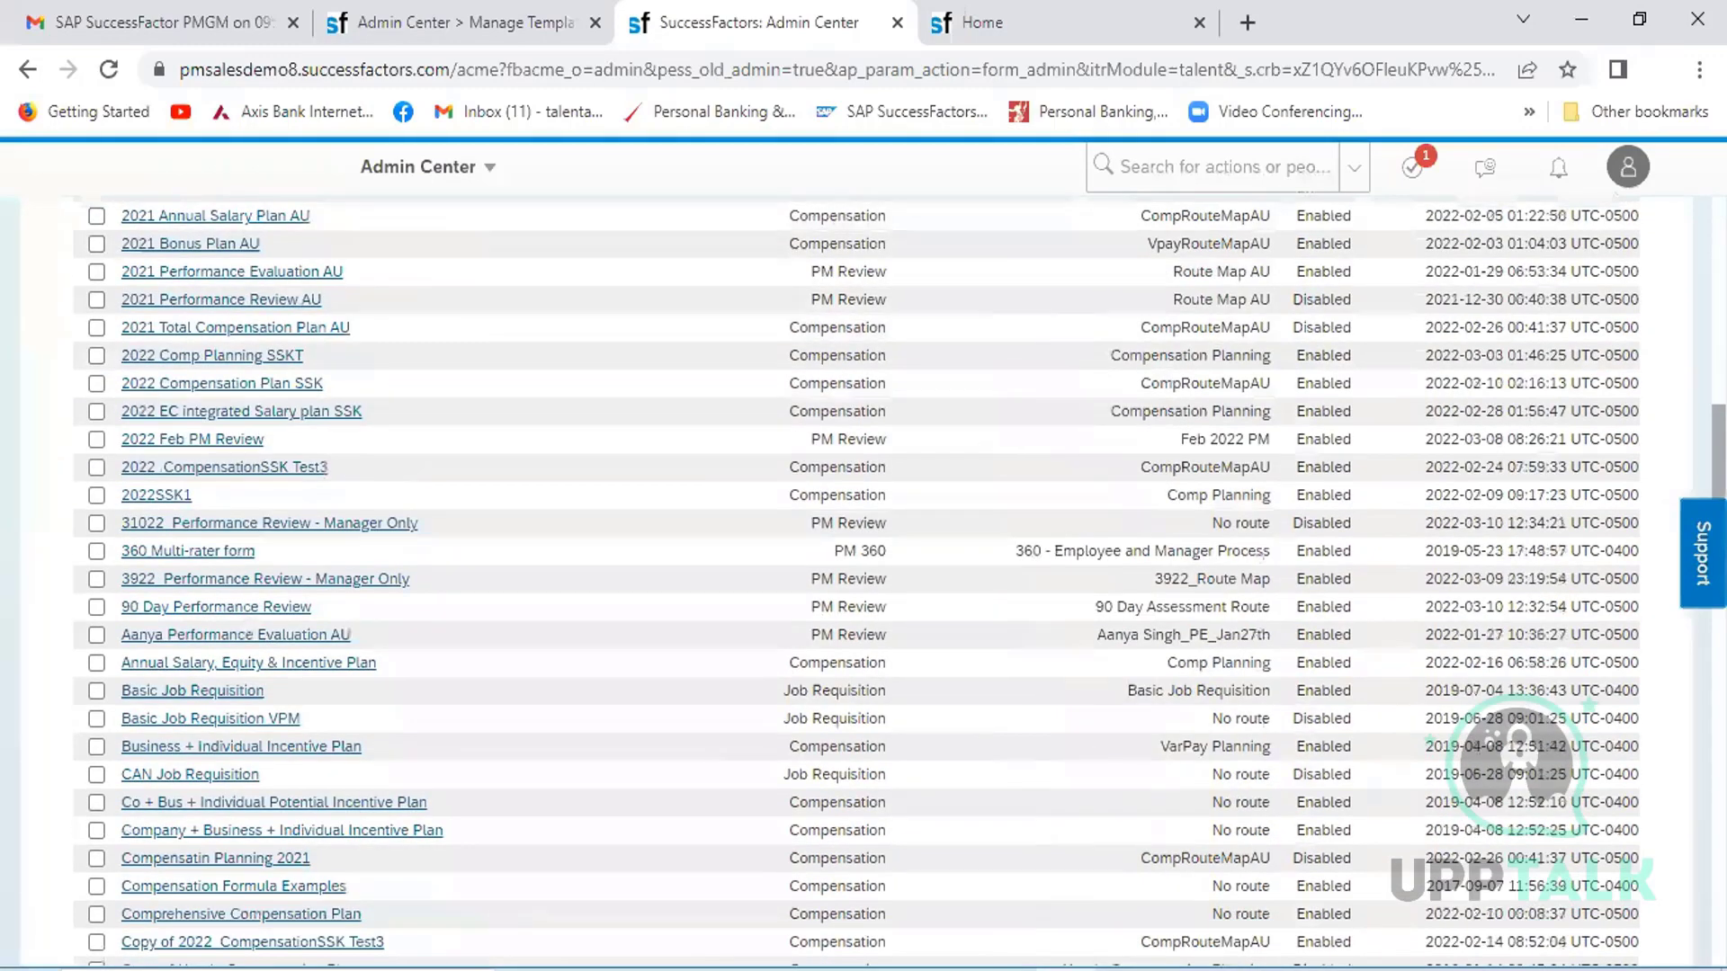
{"action": "scroll", "coordinate": [854, 584], "scroll_direction": "down", "scroll_amount": 3}
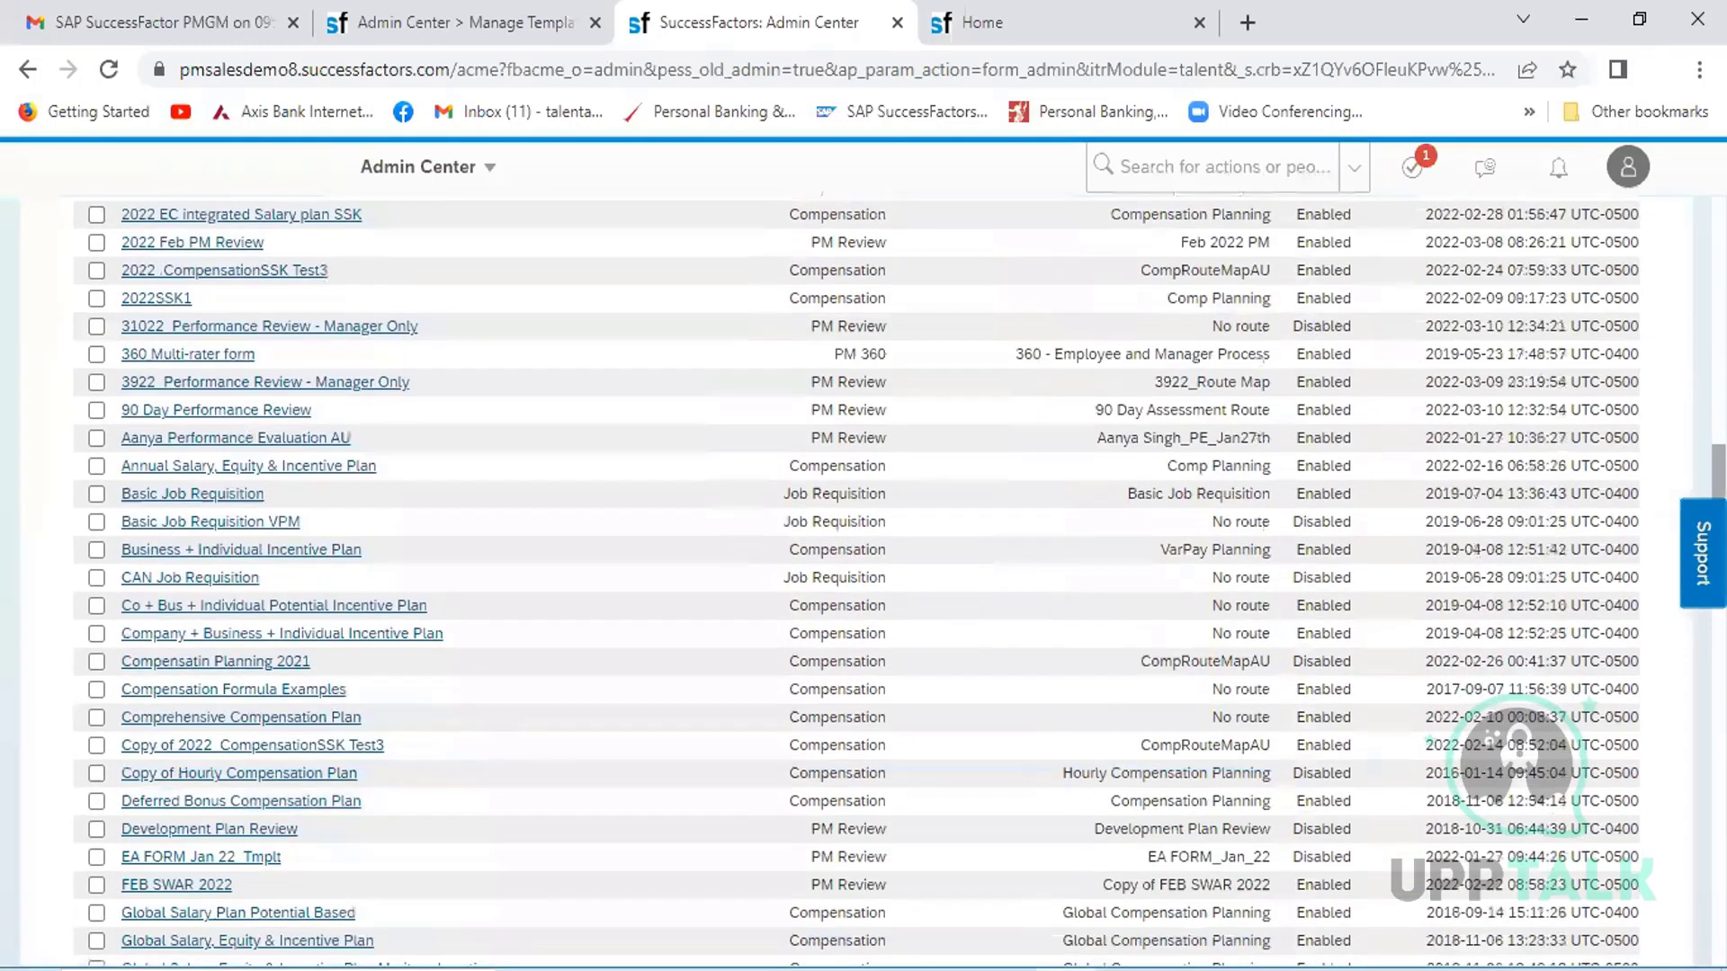
{"action": "key", "text": "ctrl+f"}
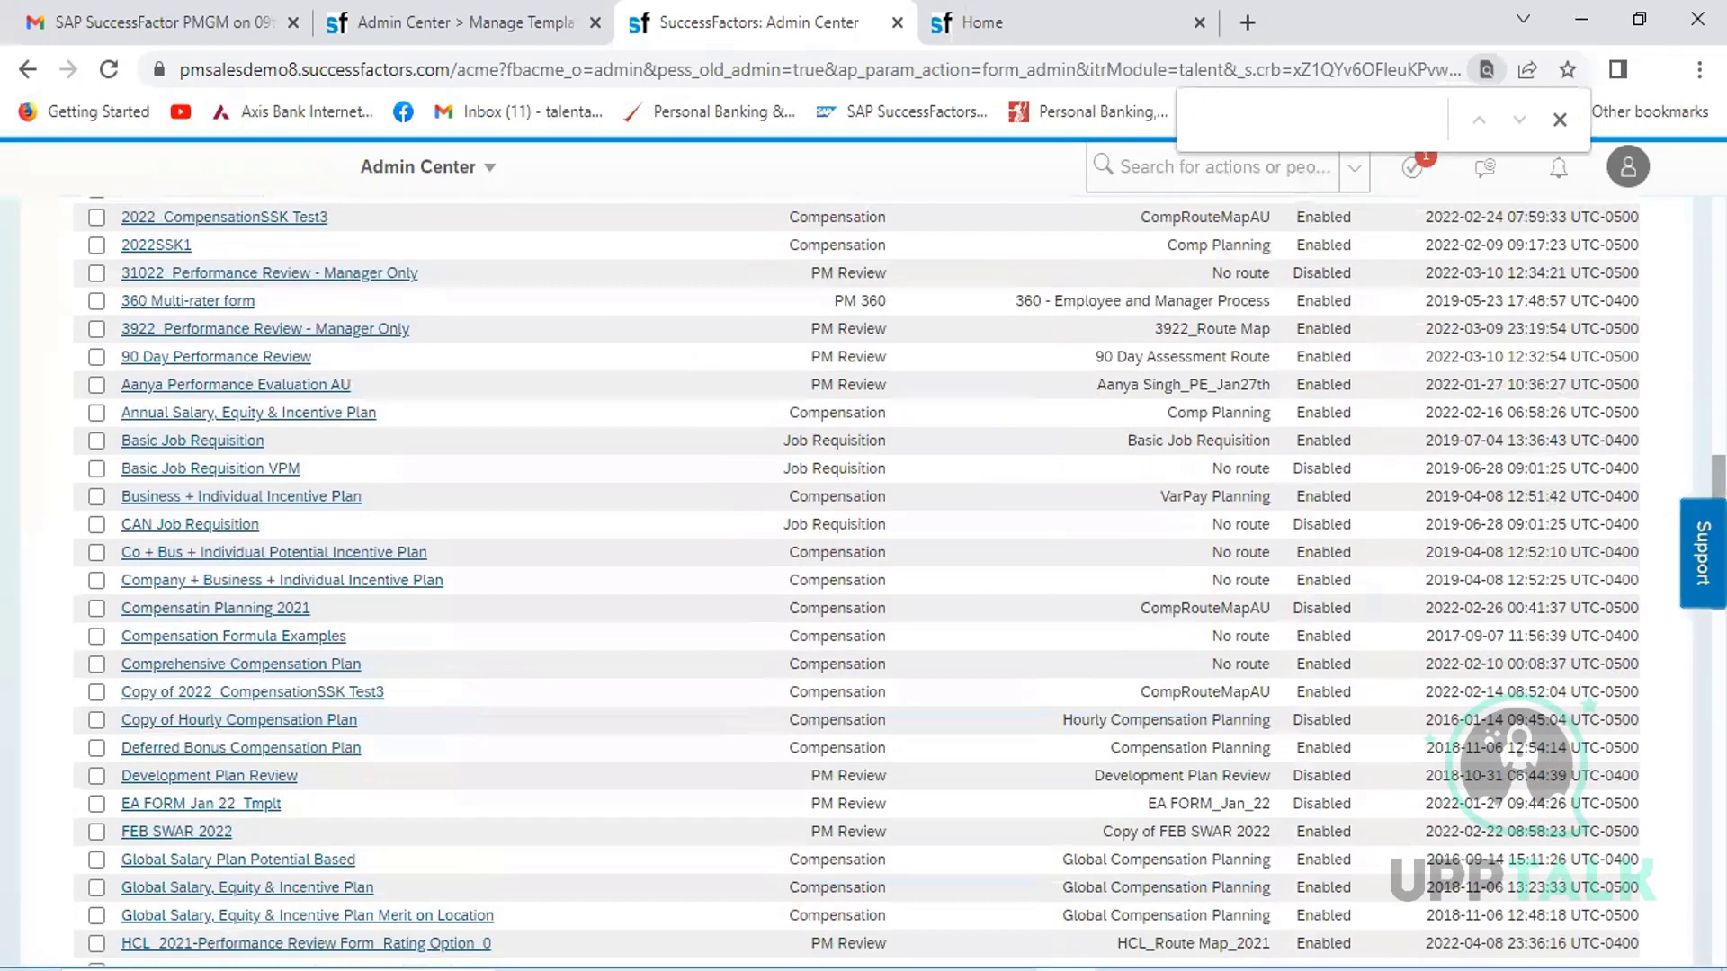
{"action": "type", "text": "HCL"}
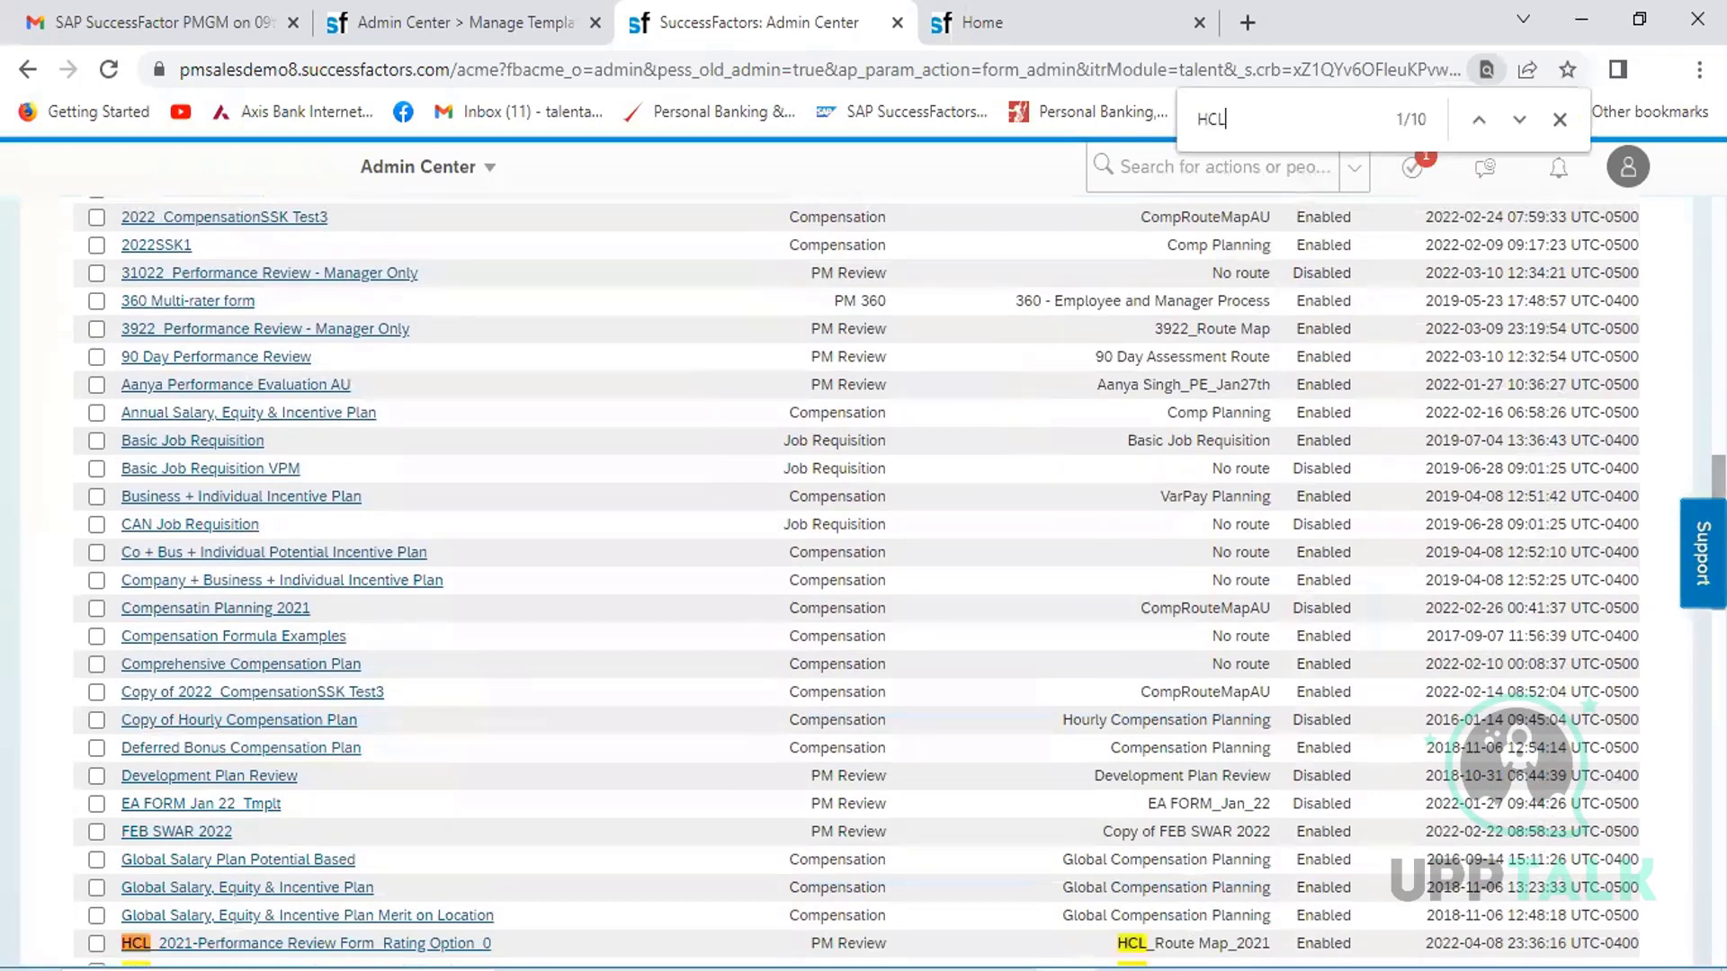
{"action": "key", "text": "Return"}
{"action": "scroll", "coordinate": [854, 584], "scroll_direction": "down", "scroll_amount": 6}
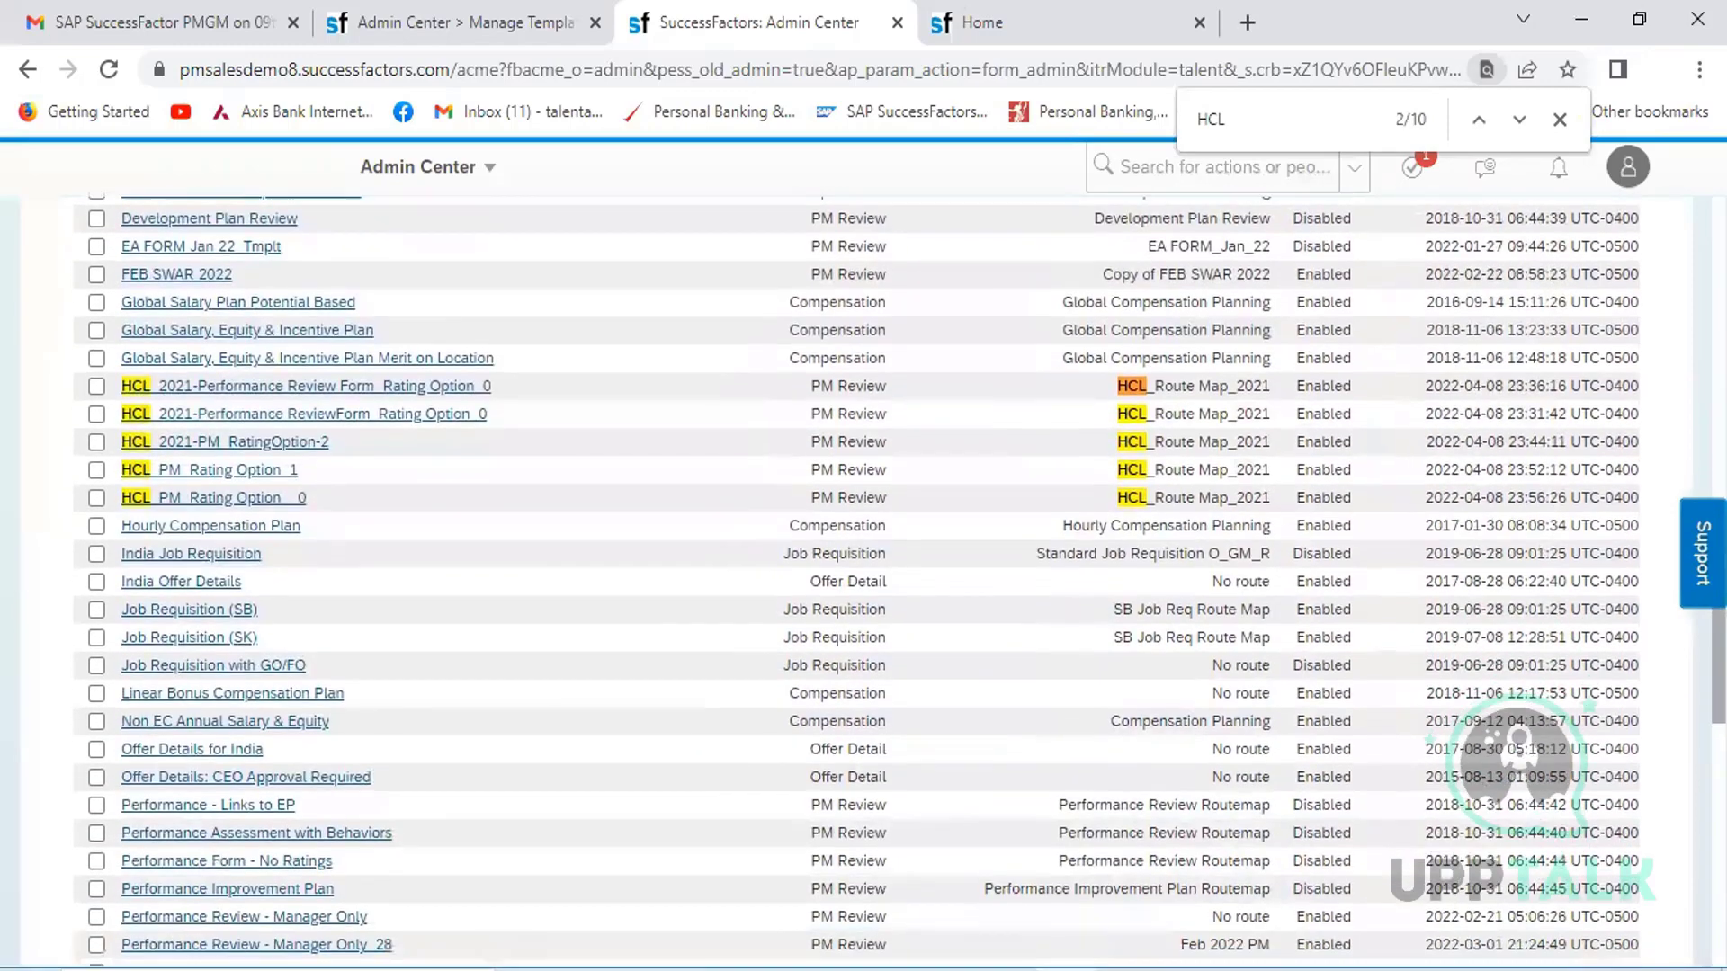
{"action": "scroll", "coordinate": [855, 584], "scroll_direction": "down", "scroll_amount": 1}
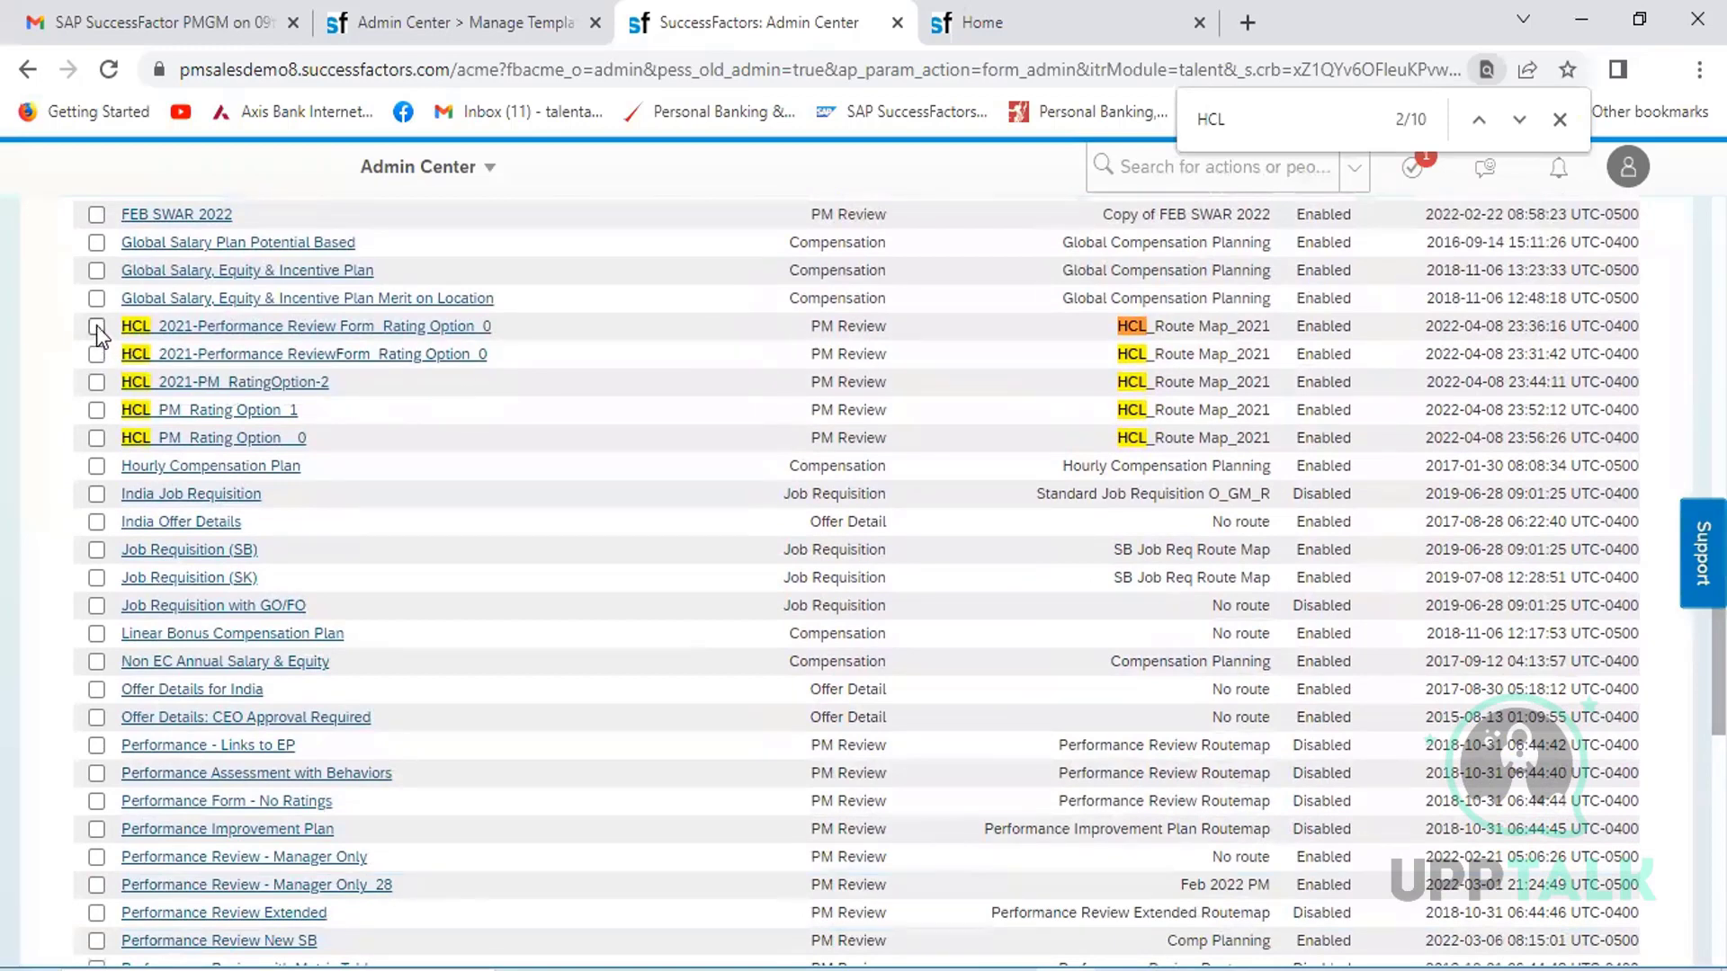
{"action": "left_click", "coordinate": [95, 353]}
{"action": "scroll", "coordinate": [900, 581], "scroll_direction": "down", "scroll_amount": 15}
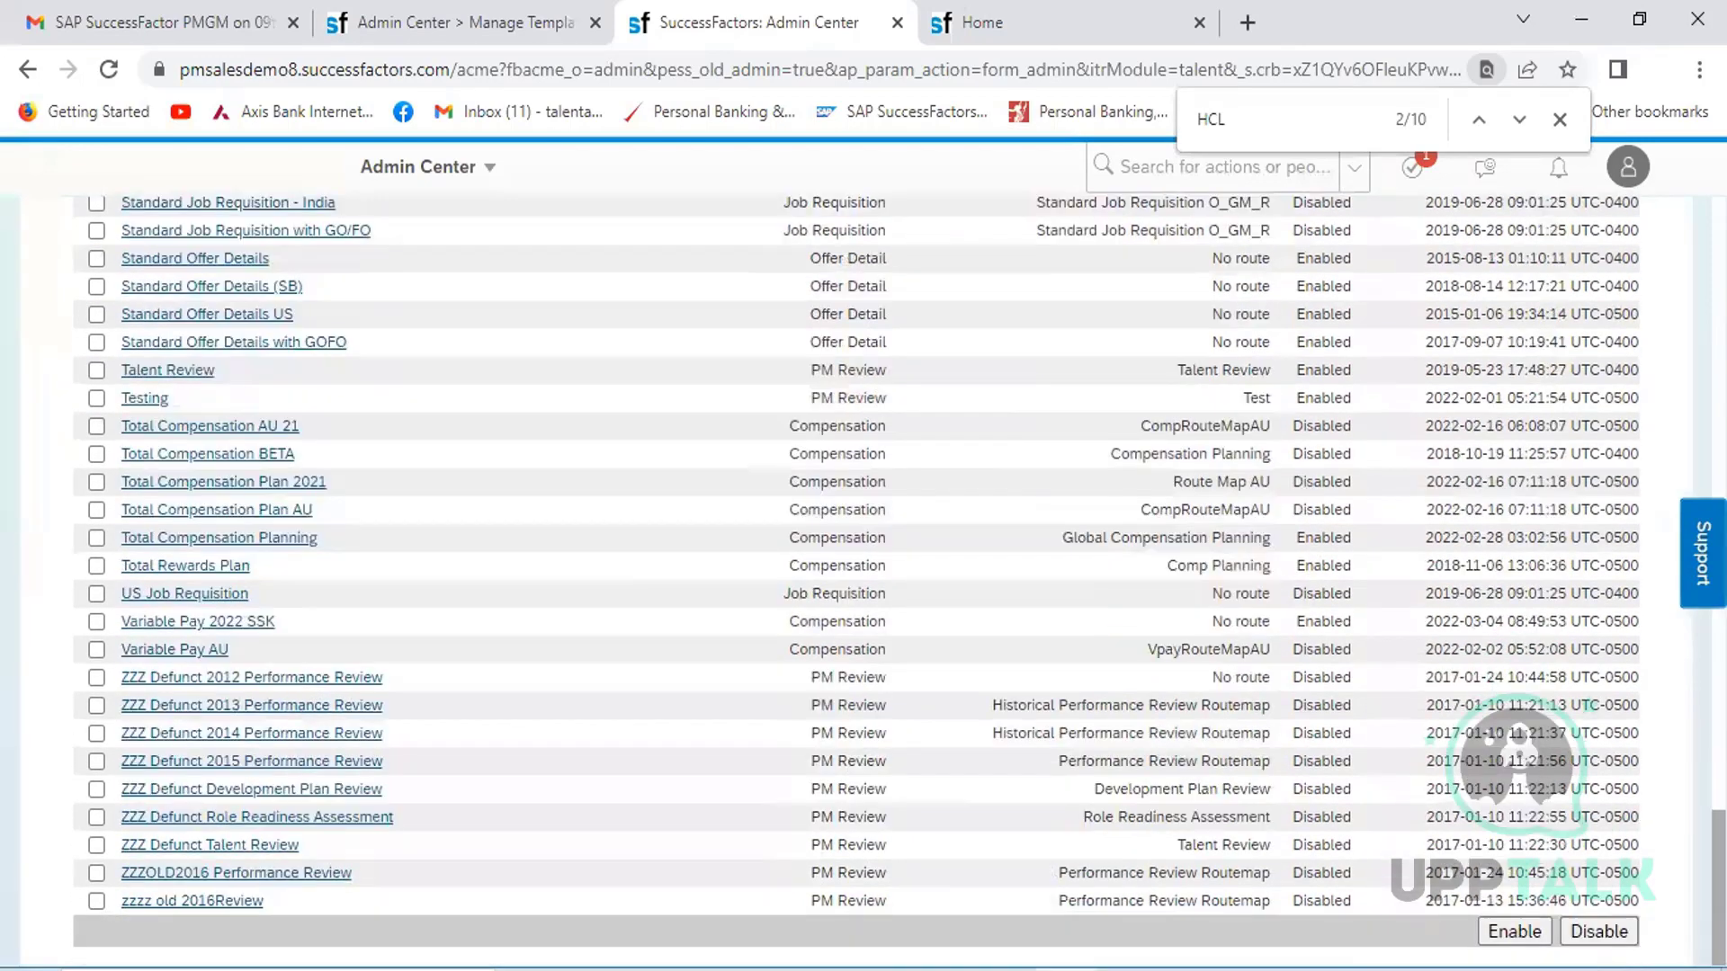
{"action": "left_click", "coordinate": [1599, 935]}
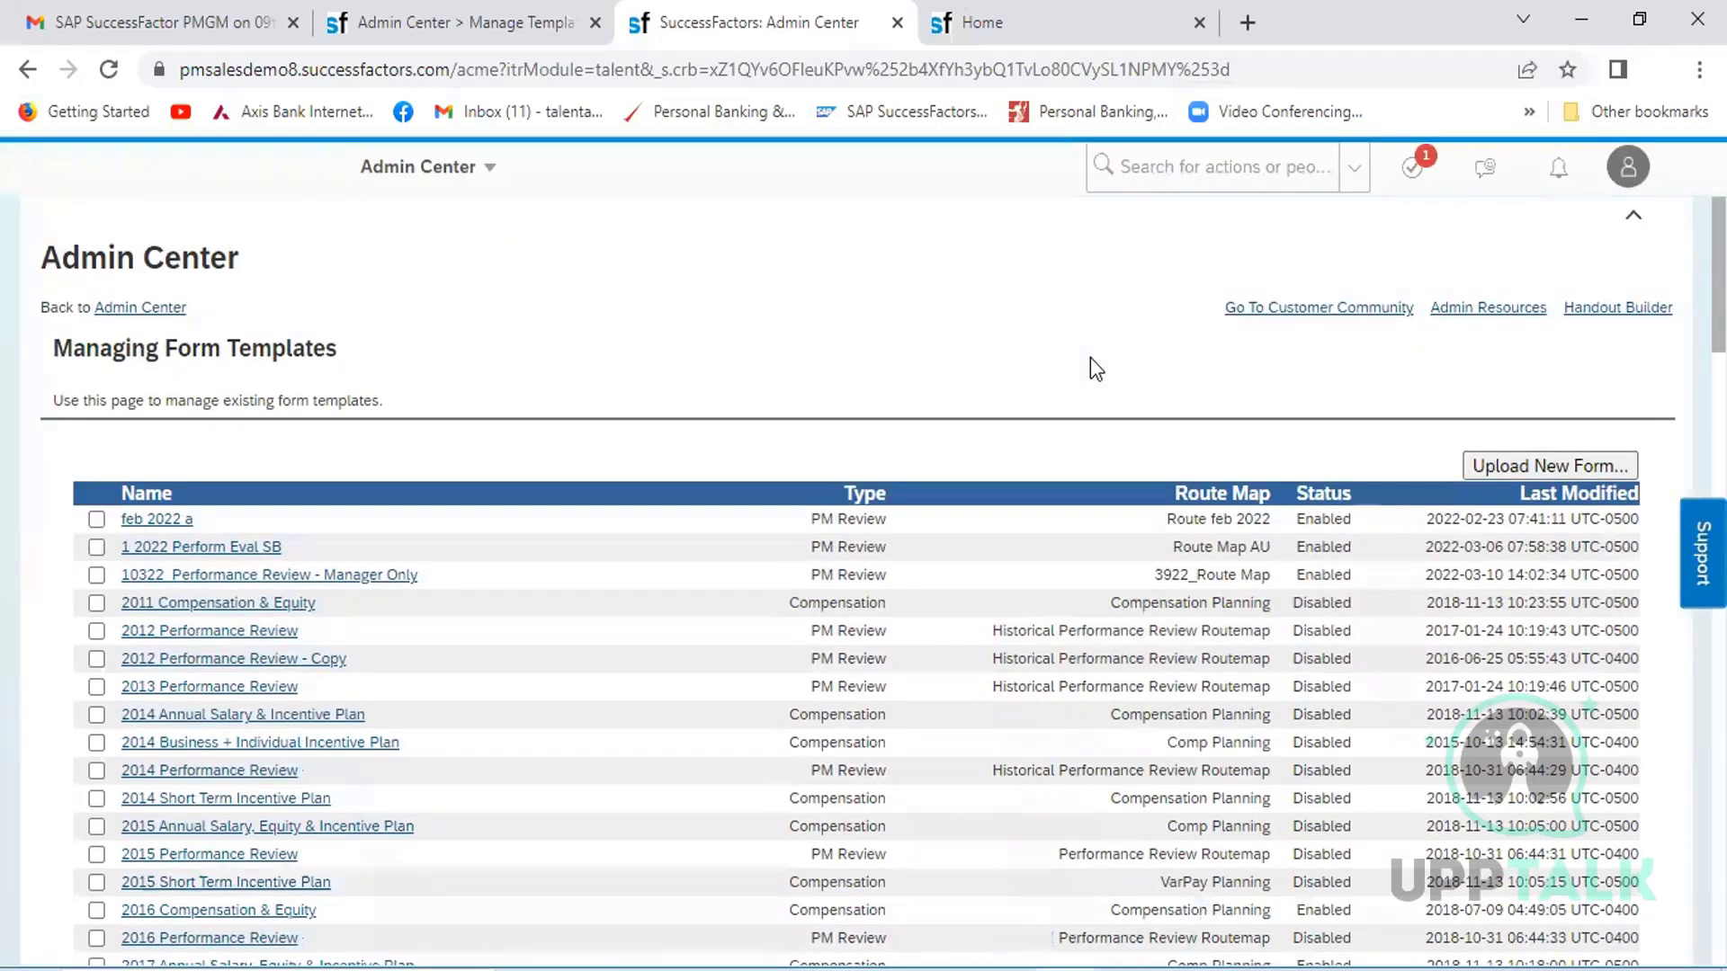
- Search the refreshed template list for HCL to check the status of the HCL templates
{"action": "key", "text": "ctrl+f"}
{"action": "type", "text": "HCL"}
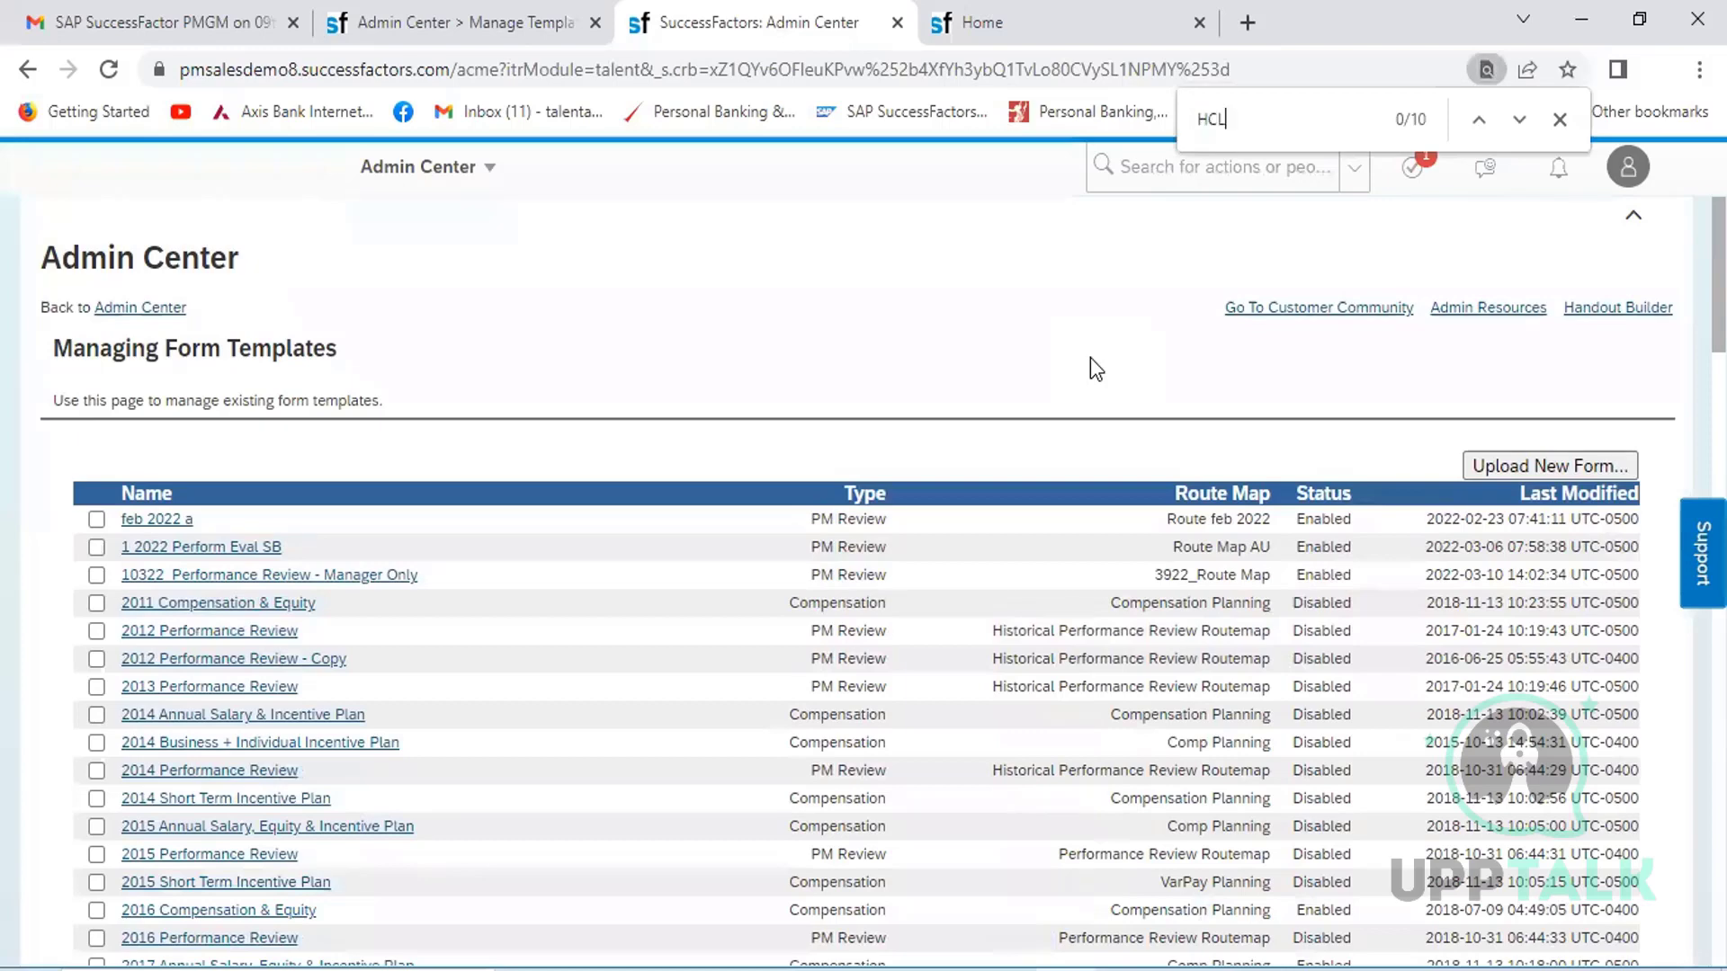
{"action": "key", "text": "Return"}
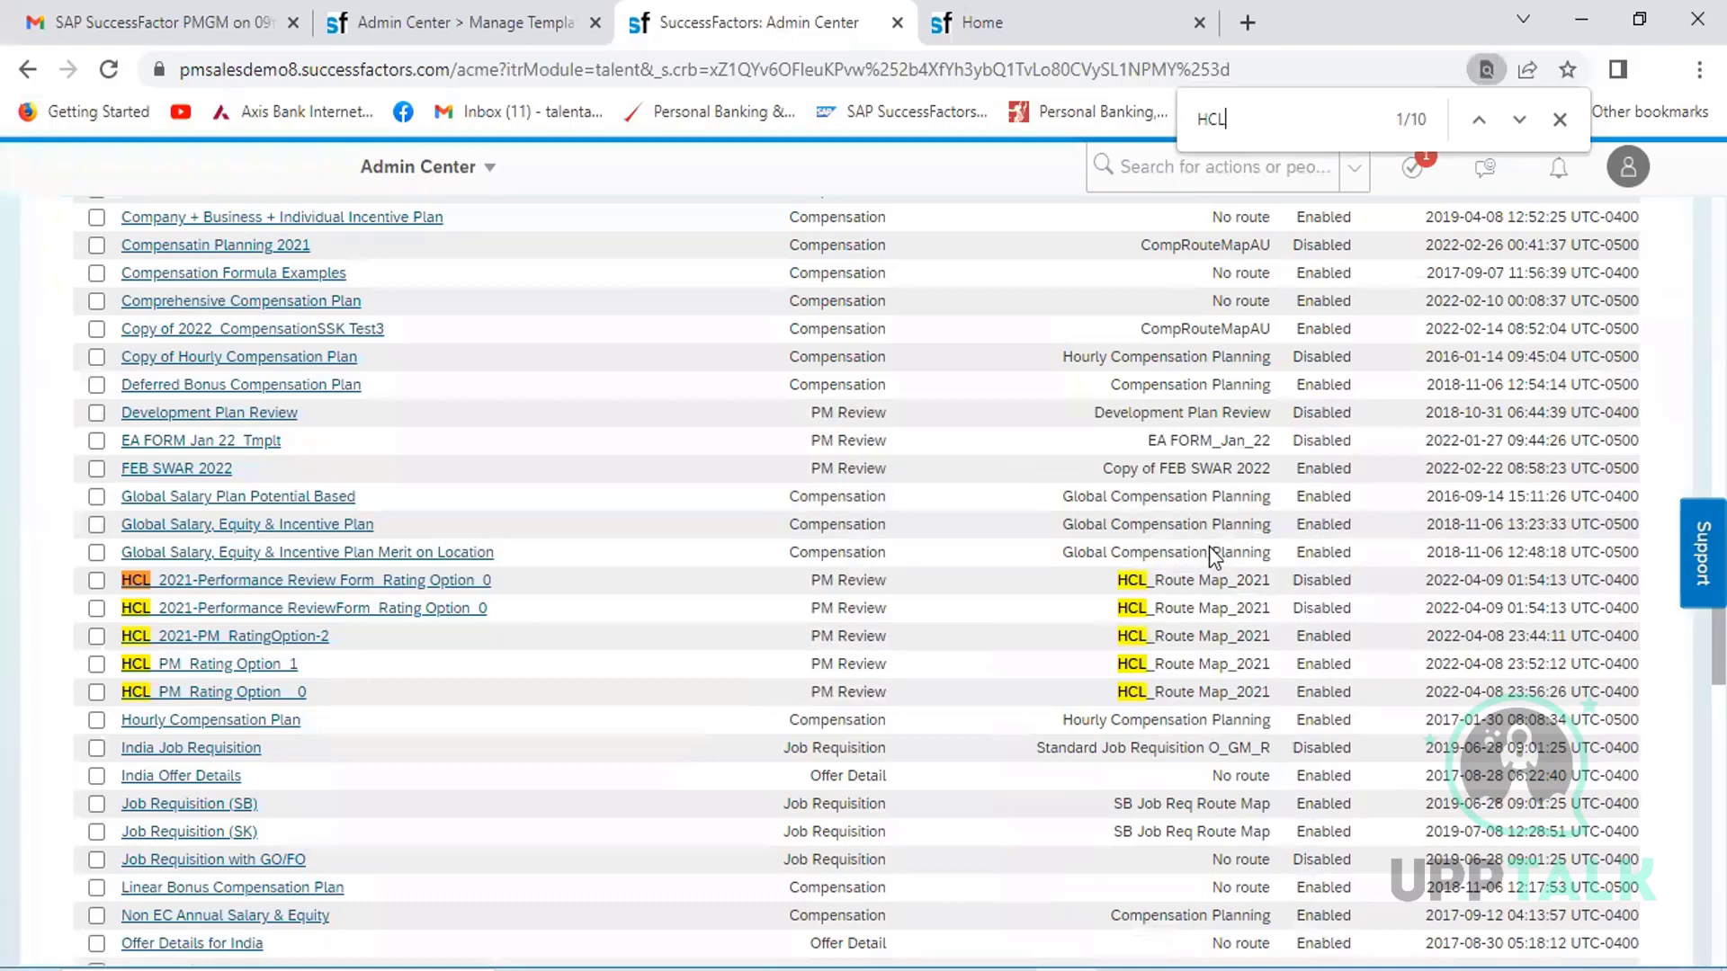
- Return to the Admin Center, open Manage Scheduled Reviews for Performance Management, and start scheduling a new form launch
{"action": "left_click", "coordinate": [489, 173]}
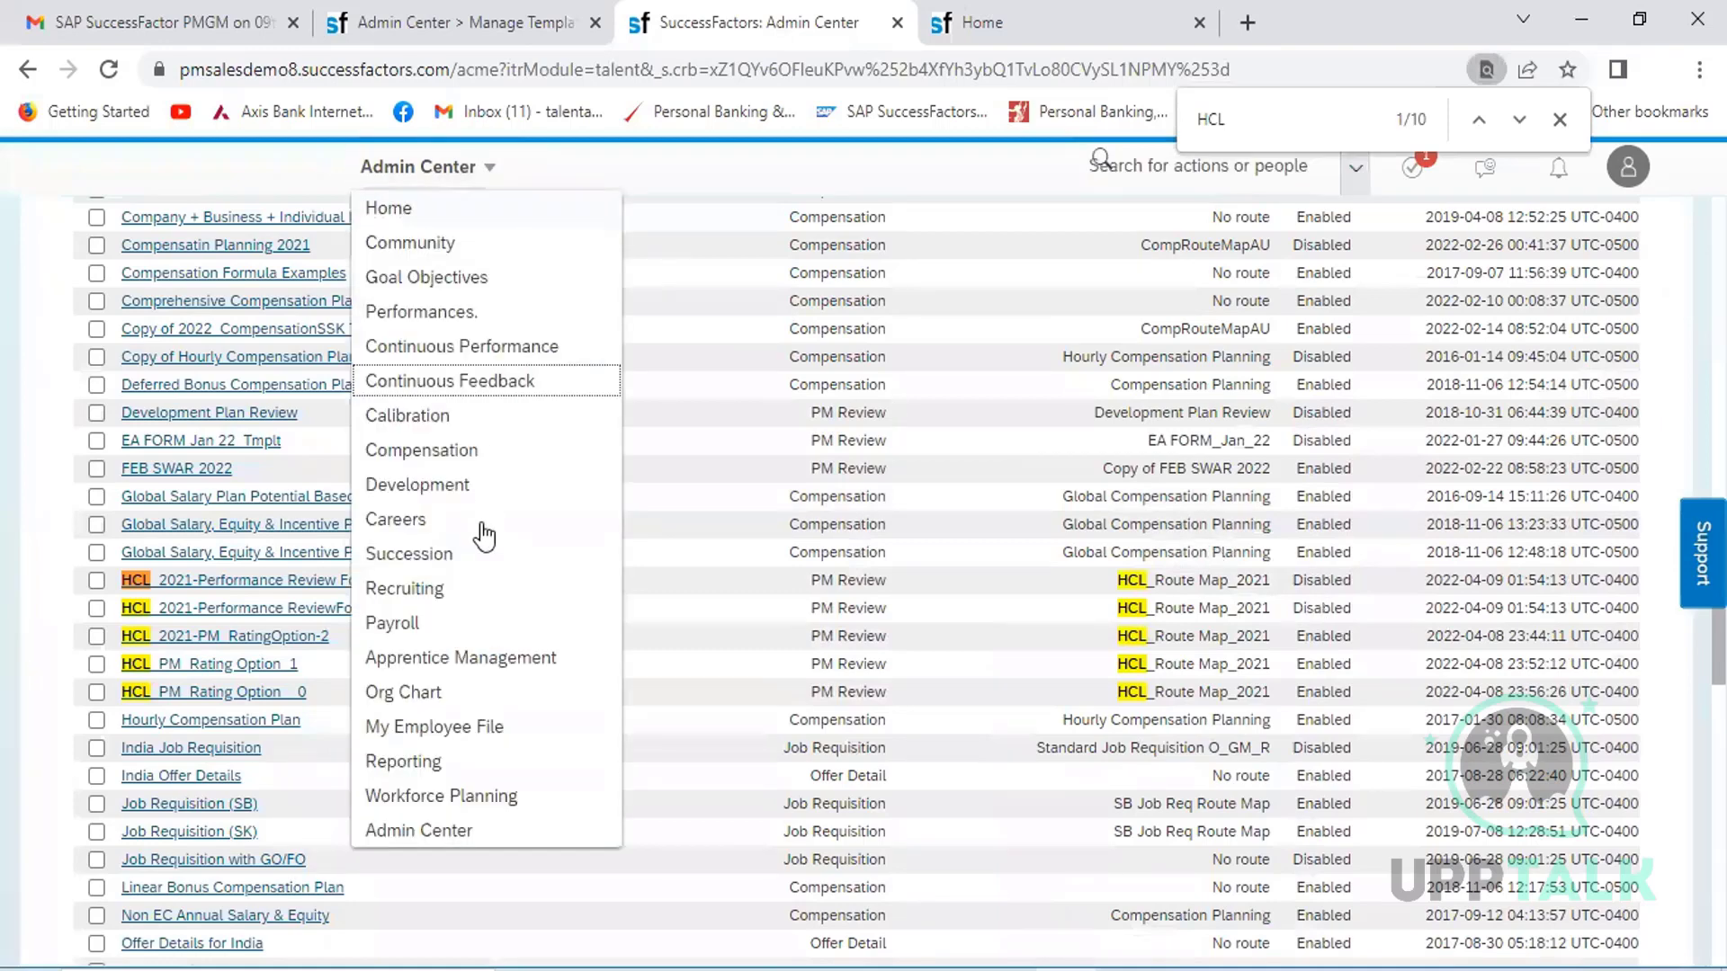
{"action": "left_click", "coordinate": [436, 826]}
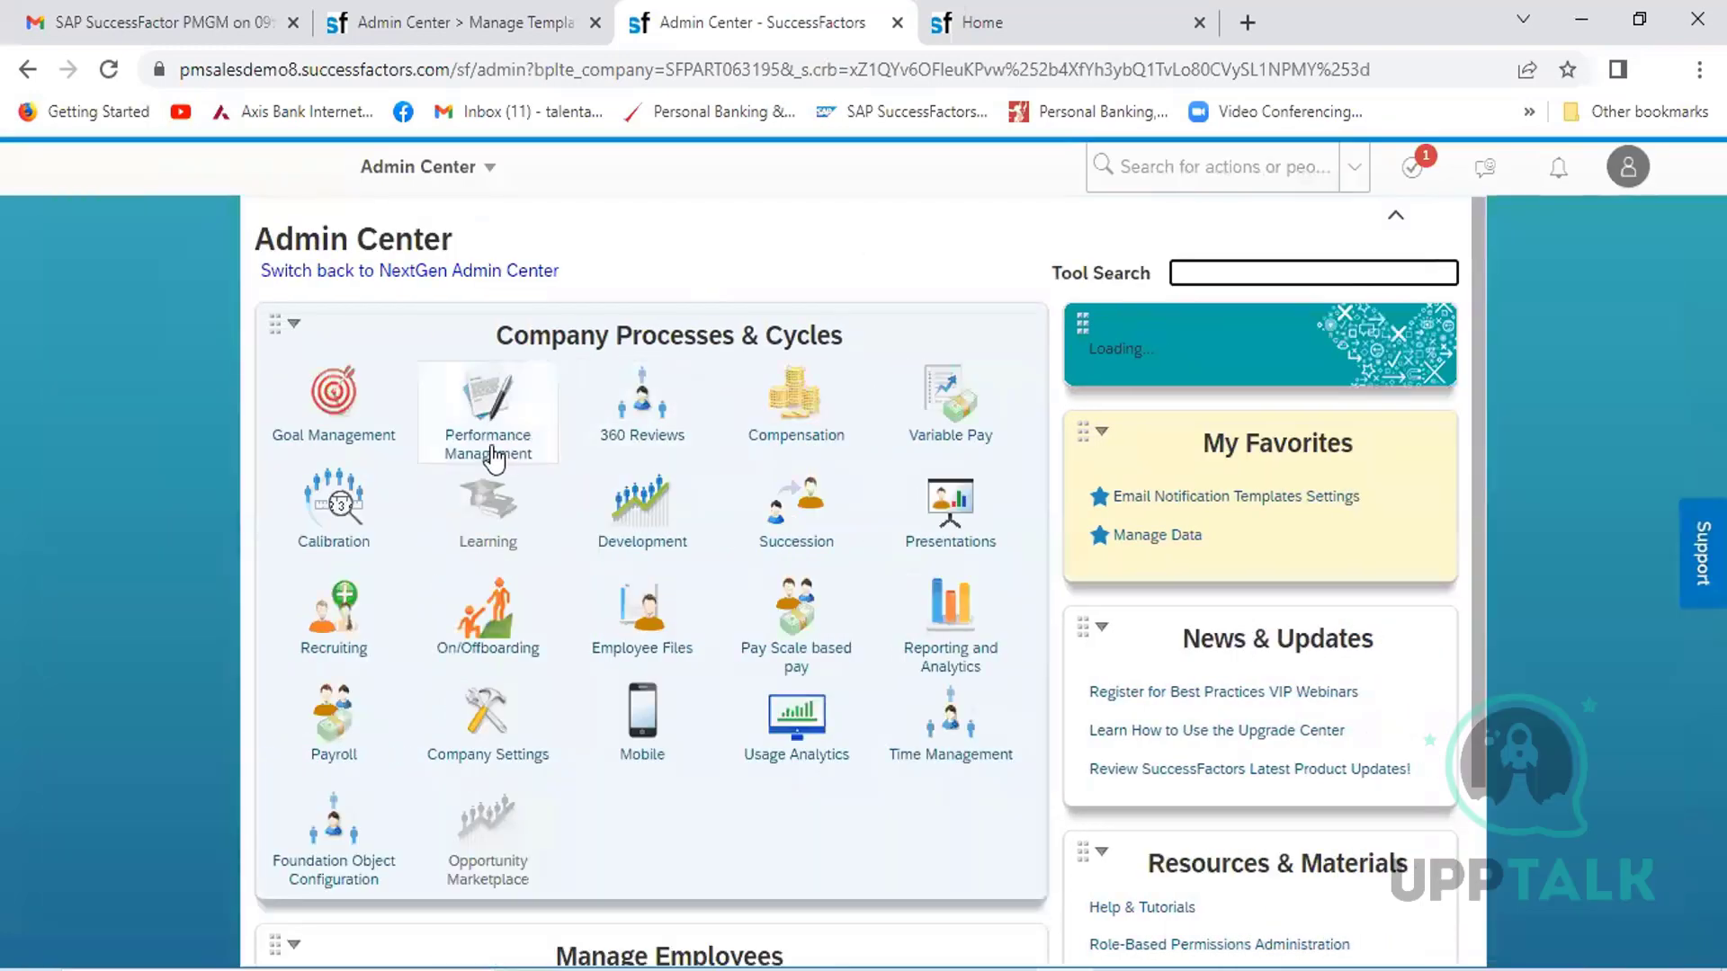
{"action": "left_click", "coordinate": [493, 454]}
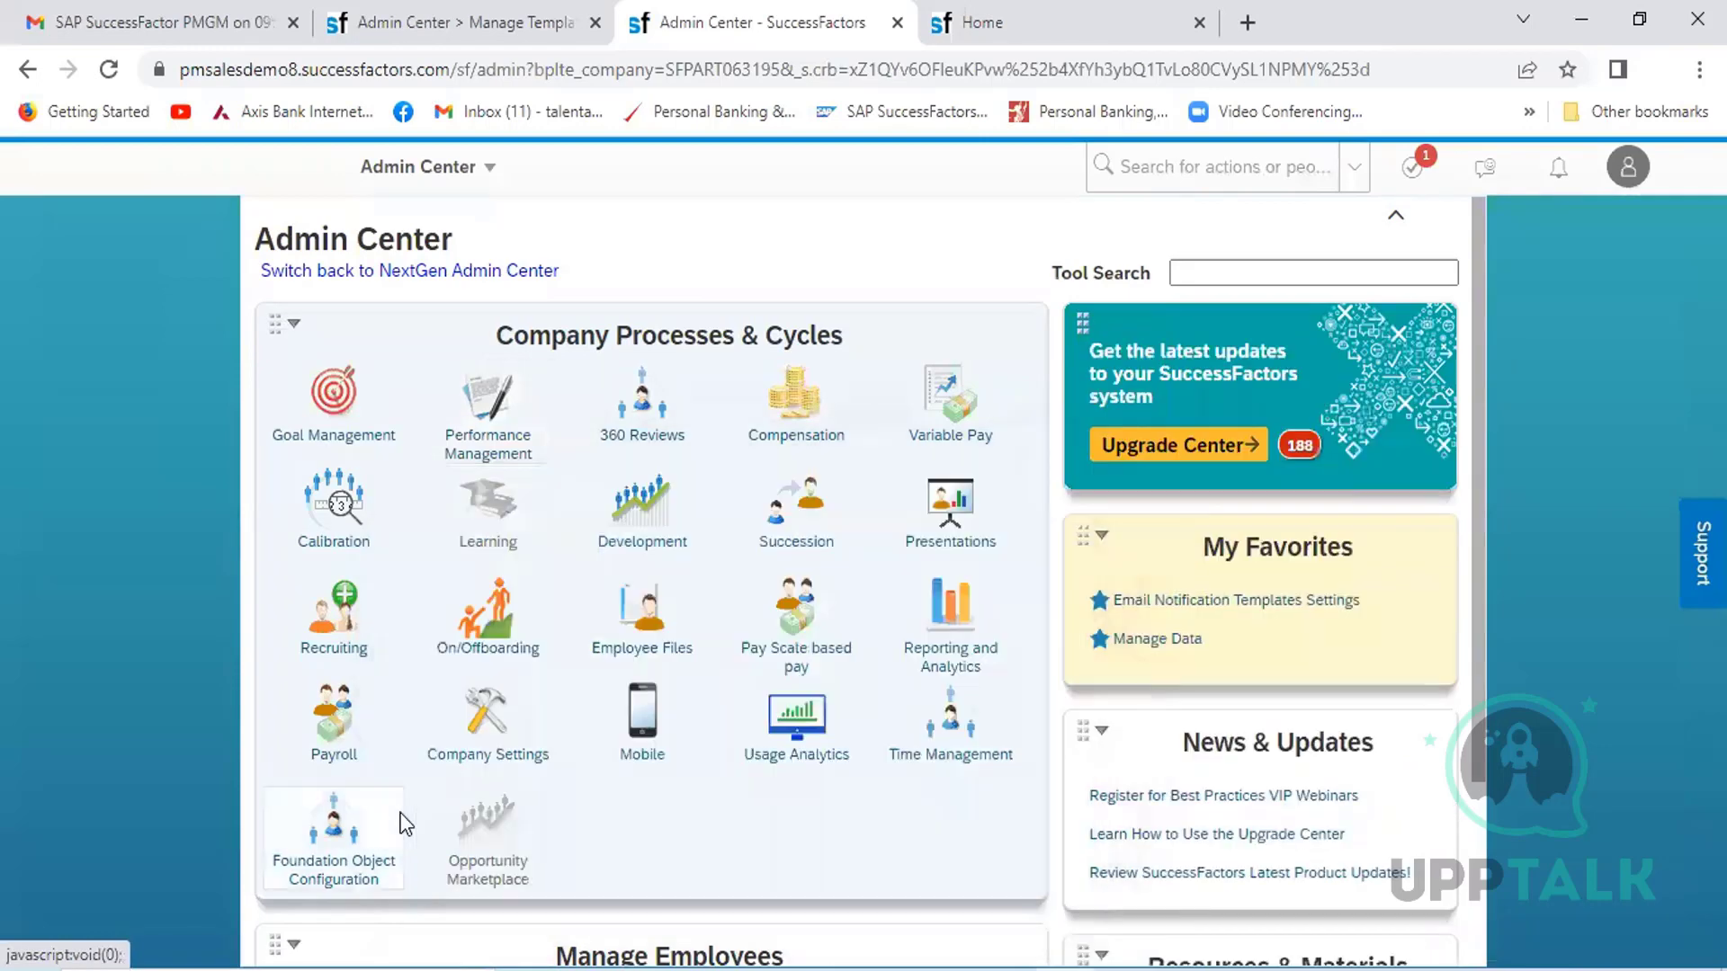
{"action": "mouse_move", "coordinate": [407, 824]}
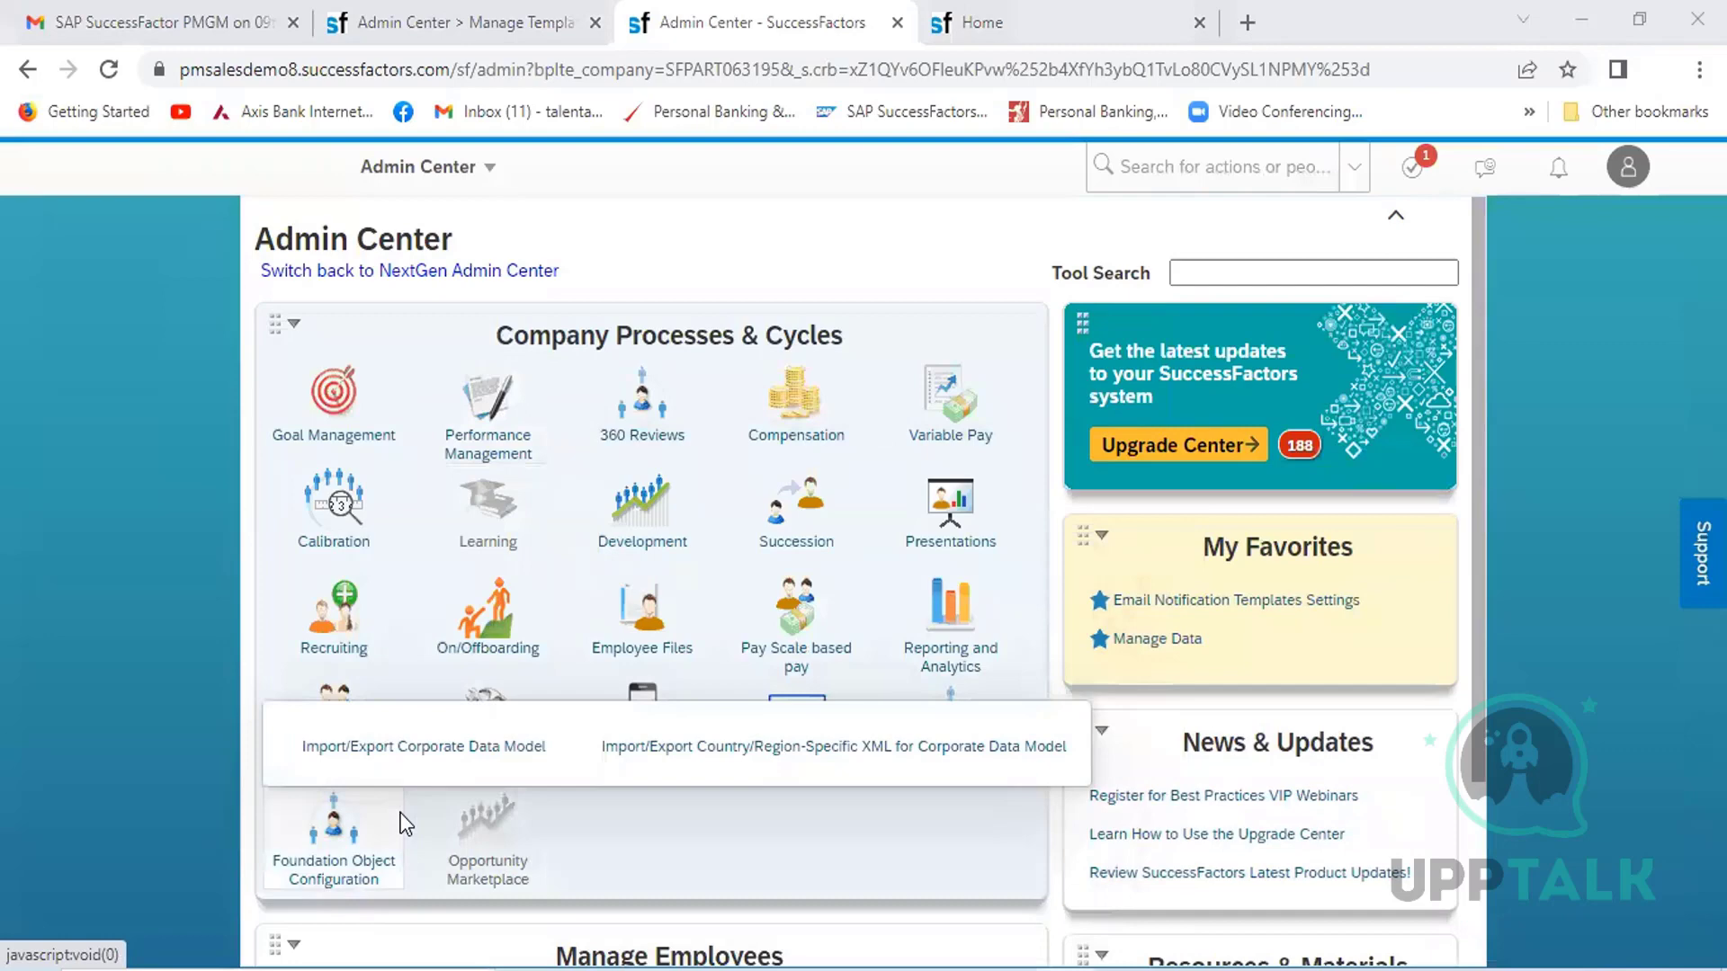
{"action": "mouse_move", "coordinate": [506, 442]}
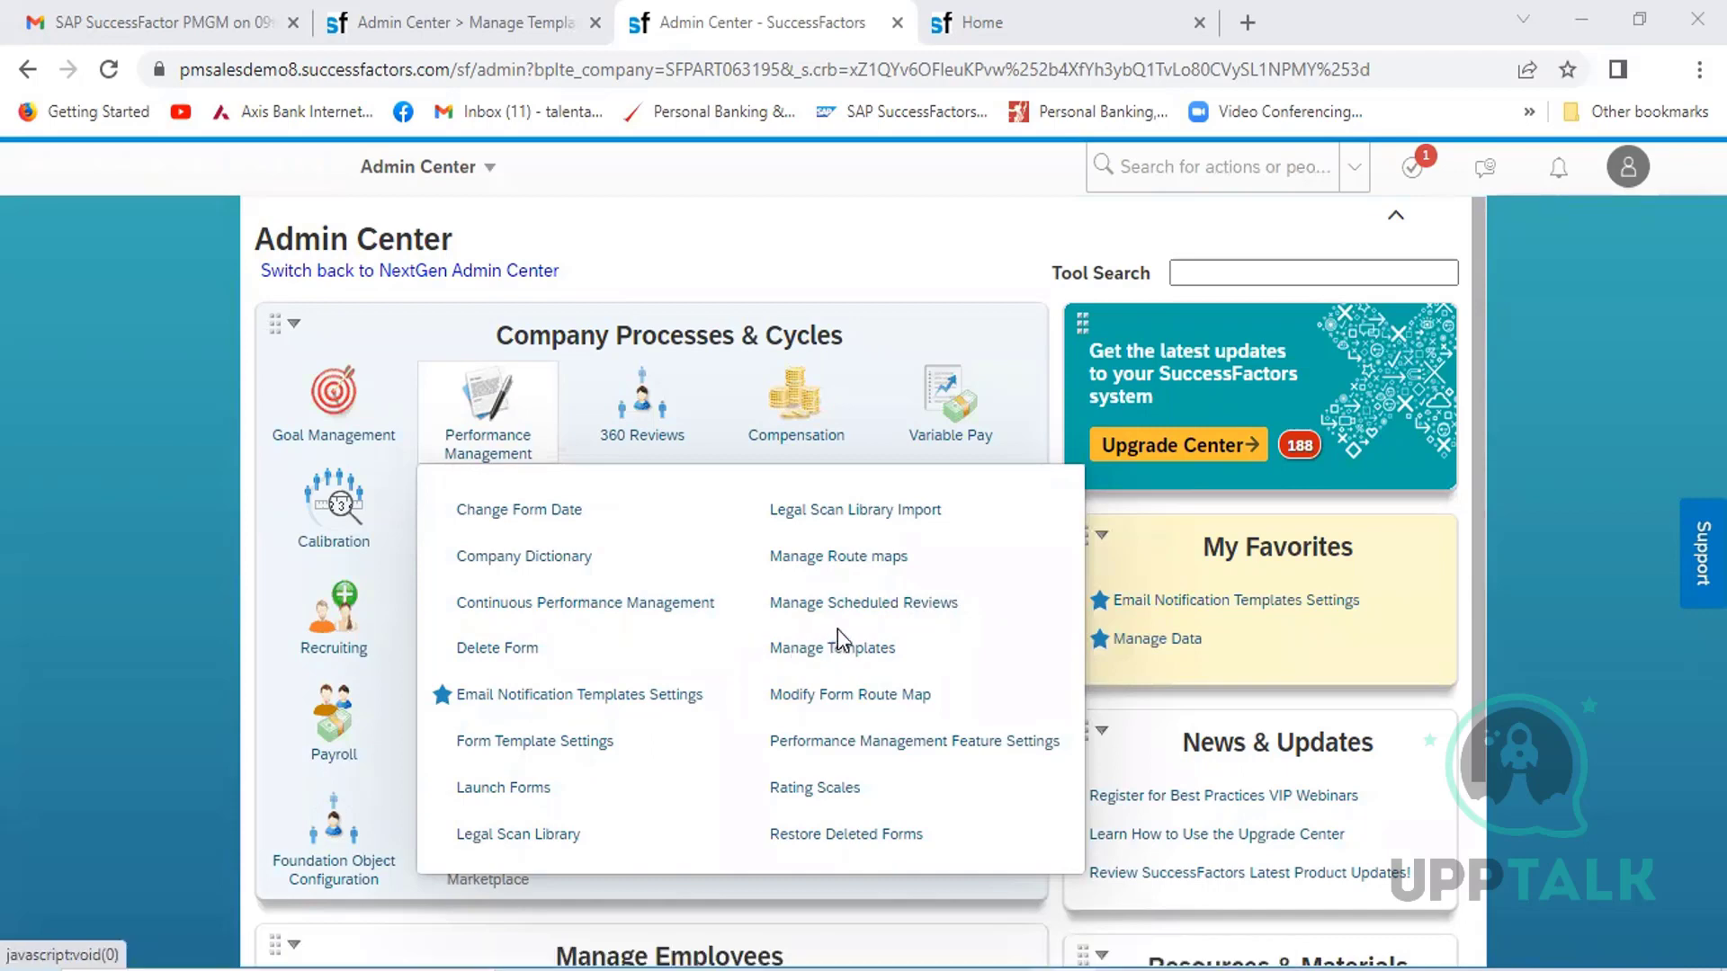
{"action": "left_click", "coordinate": [880, 607]}
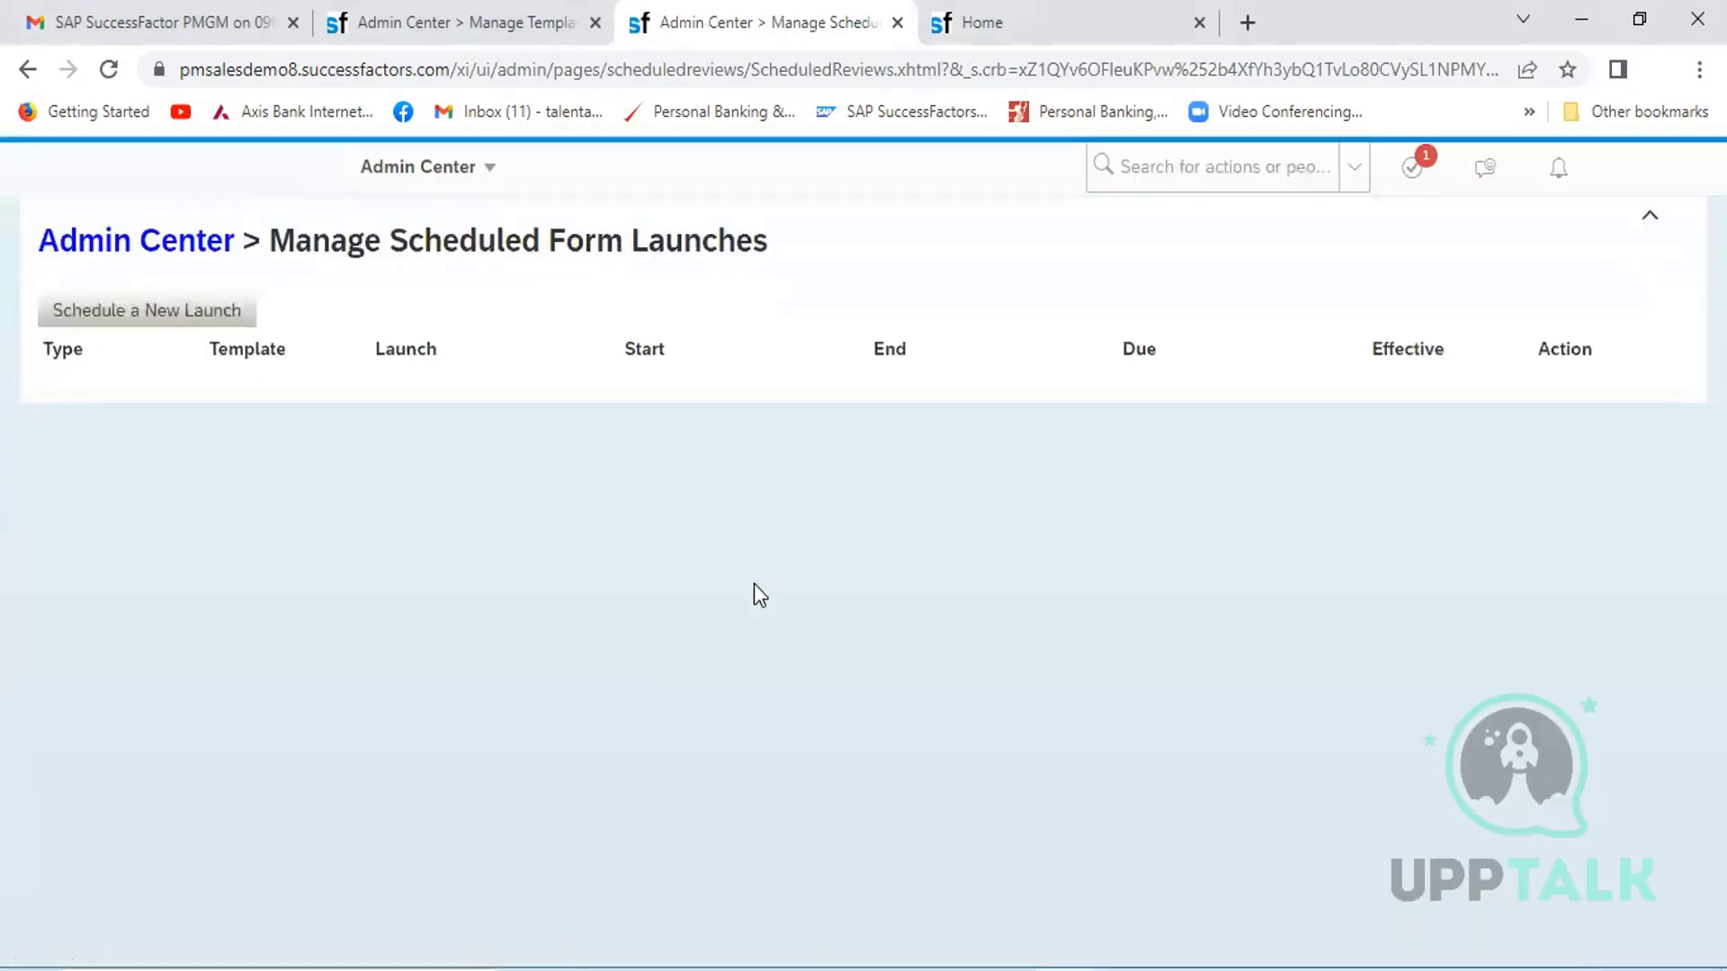
{"action": "left_click", "coordinate": [180, 312]}
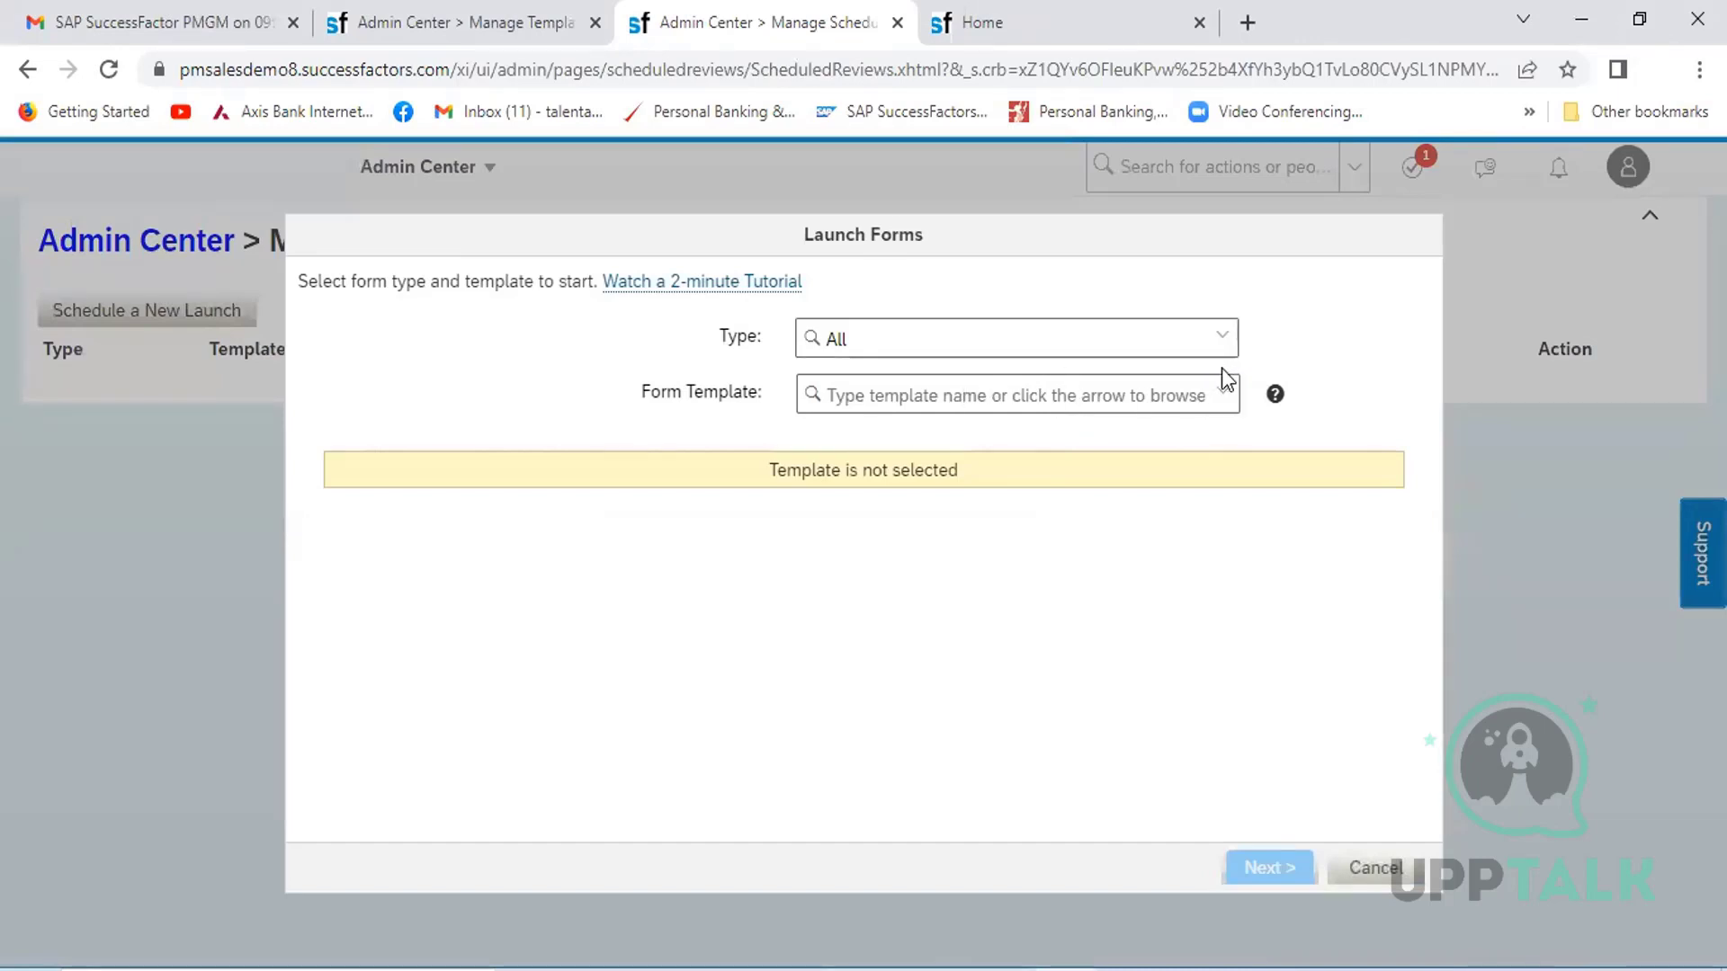
- Set the new launch's form type to Performance Management, browse the available form templates, and cancel the launch
{"action": "left_click", "coordinate": [1222, 340]}
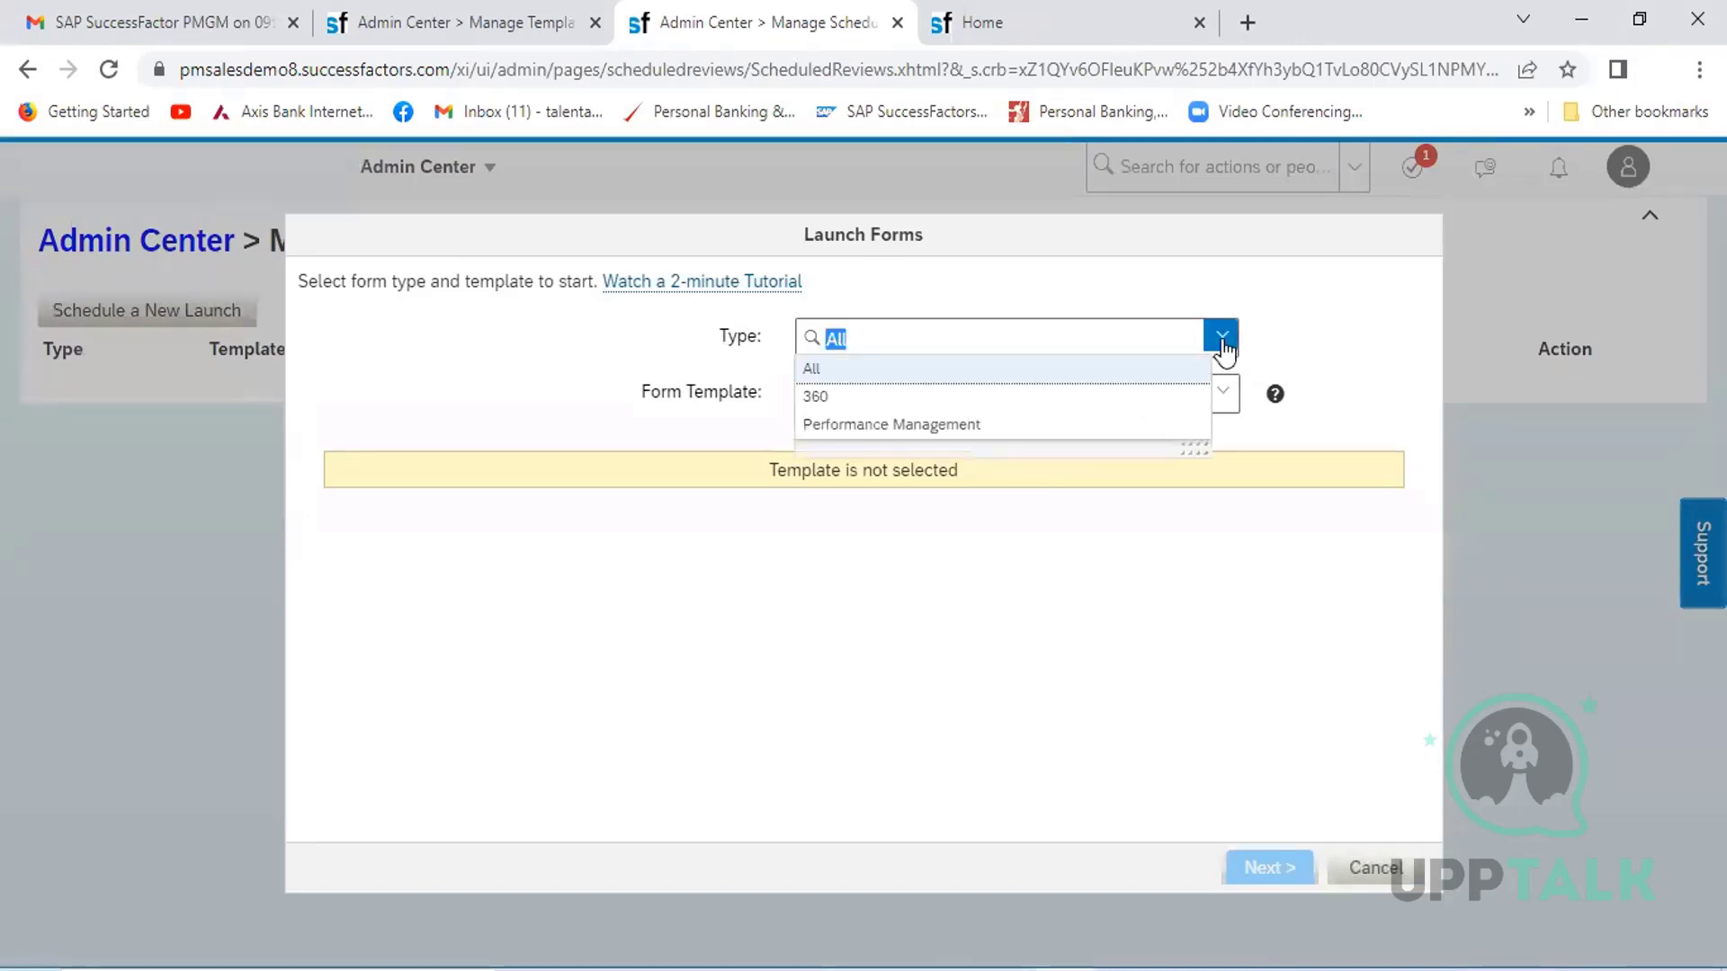
{"action": "left_click", "coordinate": [1078, 434]}
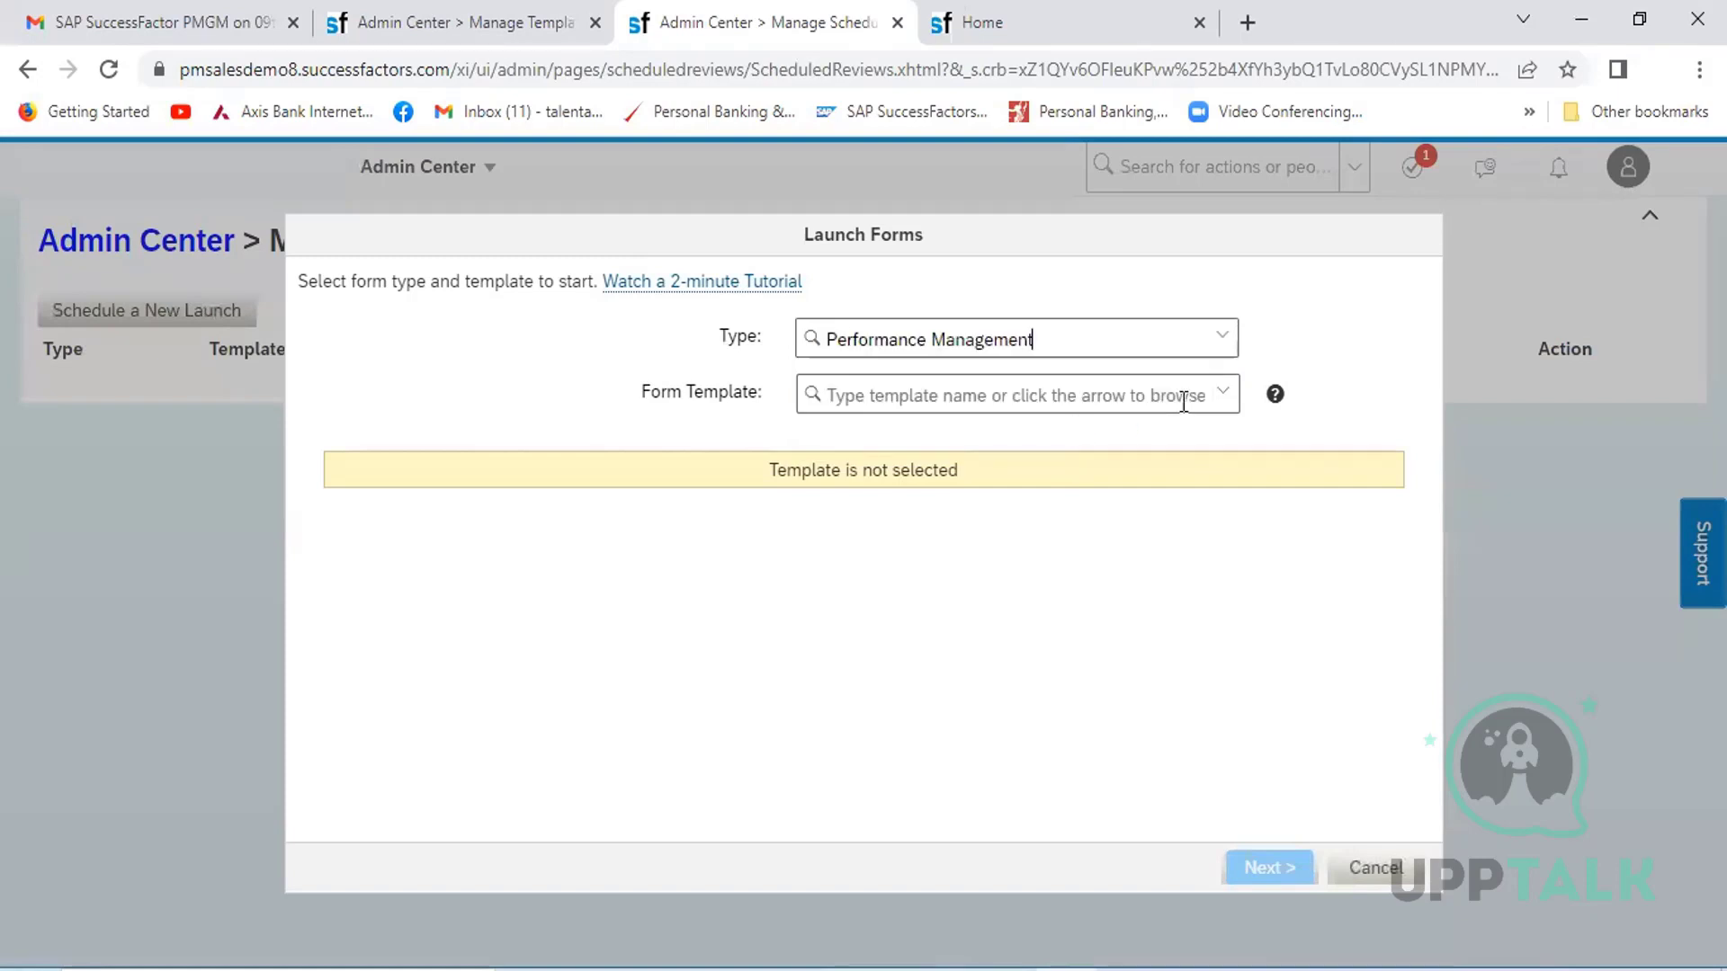
{"action": "left_click", "coordinate": [1223, 396]}
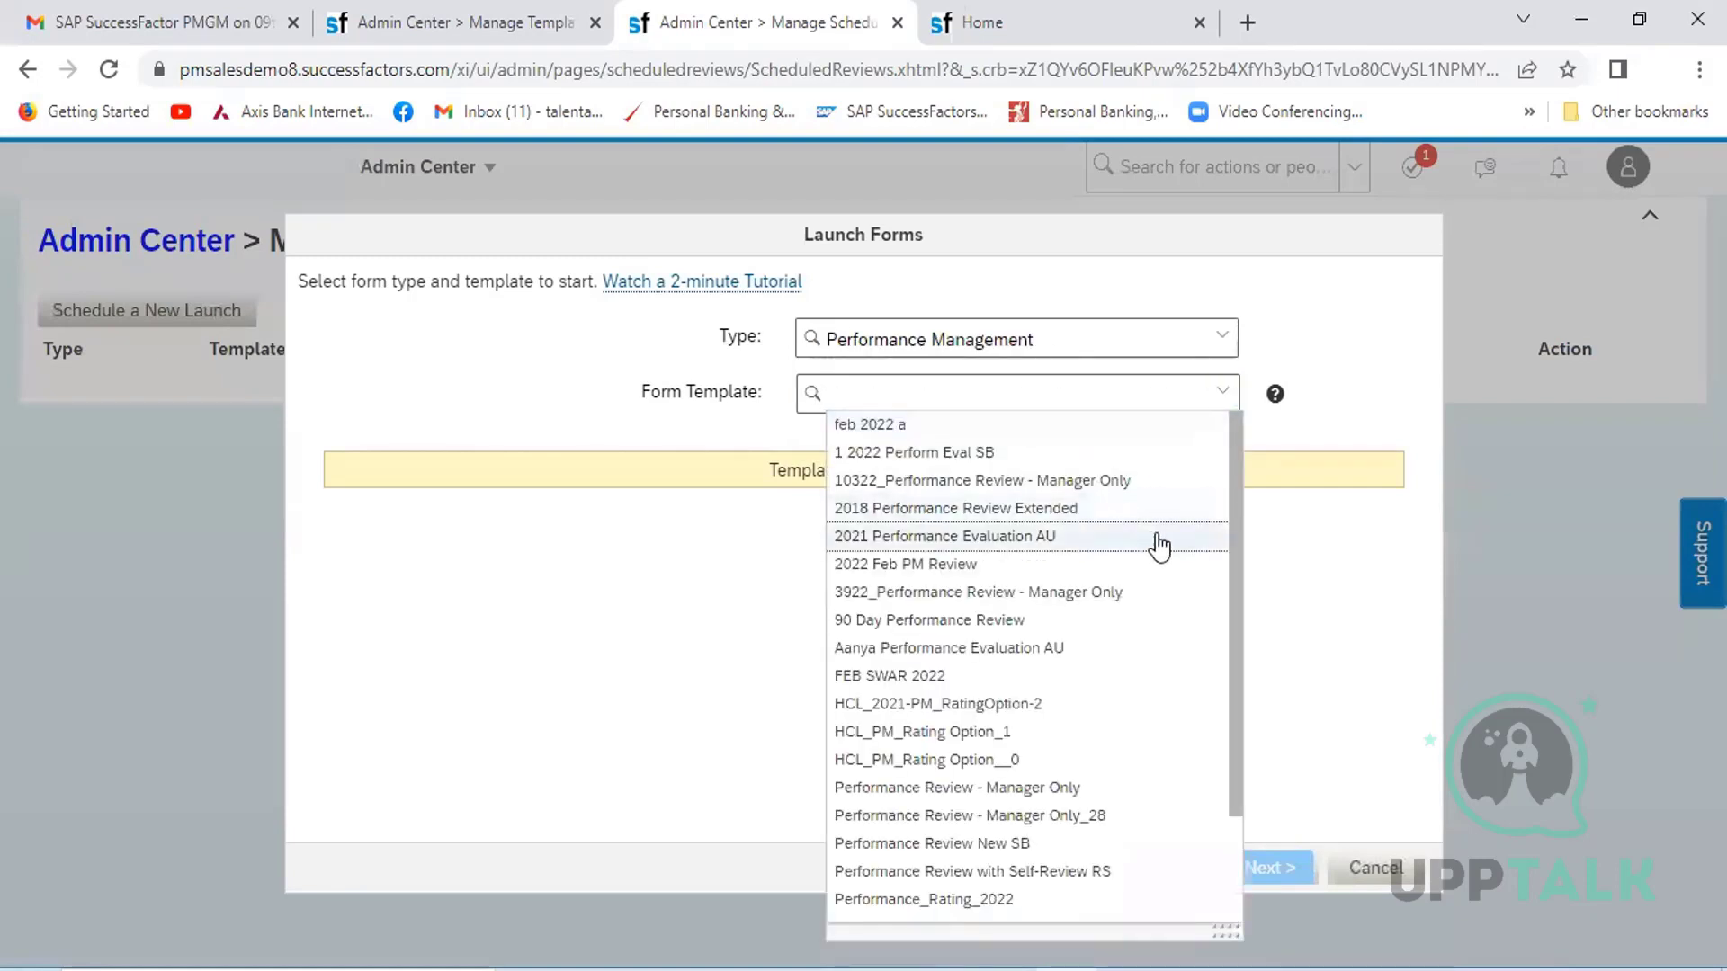
{"action": "left_click", "coordinate": [1296, 557]}
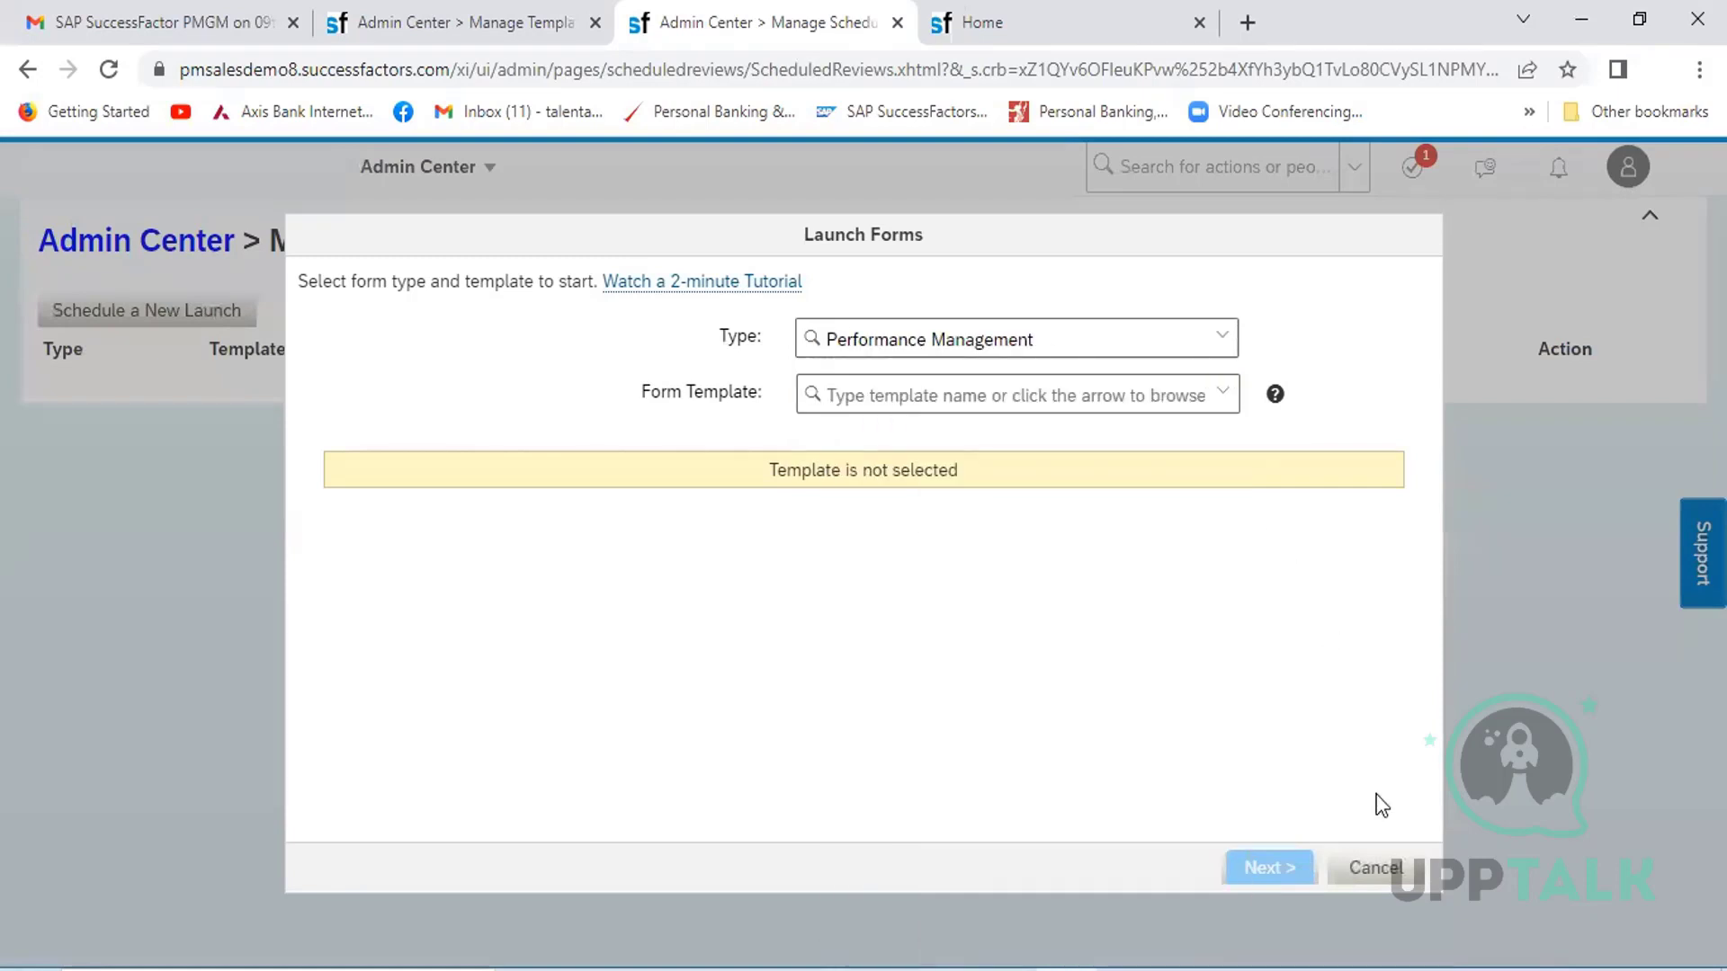
{"action": "left_click", "coordinate": [1376, 869]}
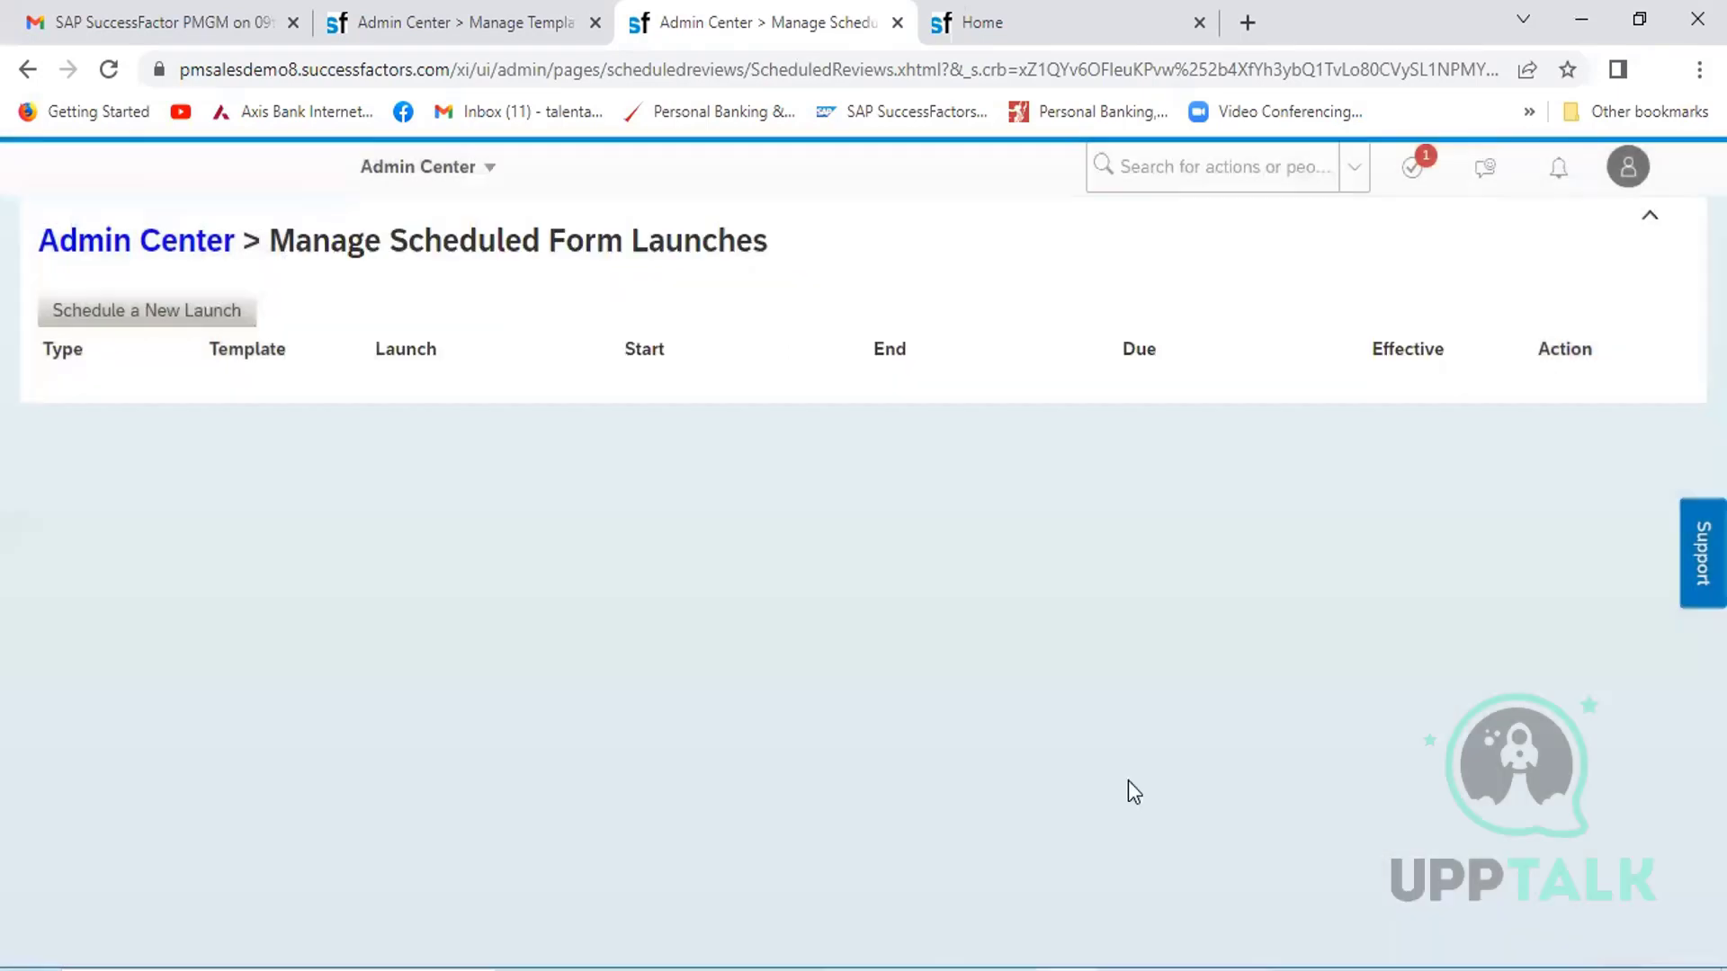
- Return to the Admin Center and open Modify Form Route Map for Performance Management
{"action": "left_click", "coordinate": [484, 173]}
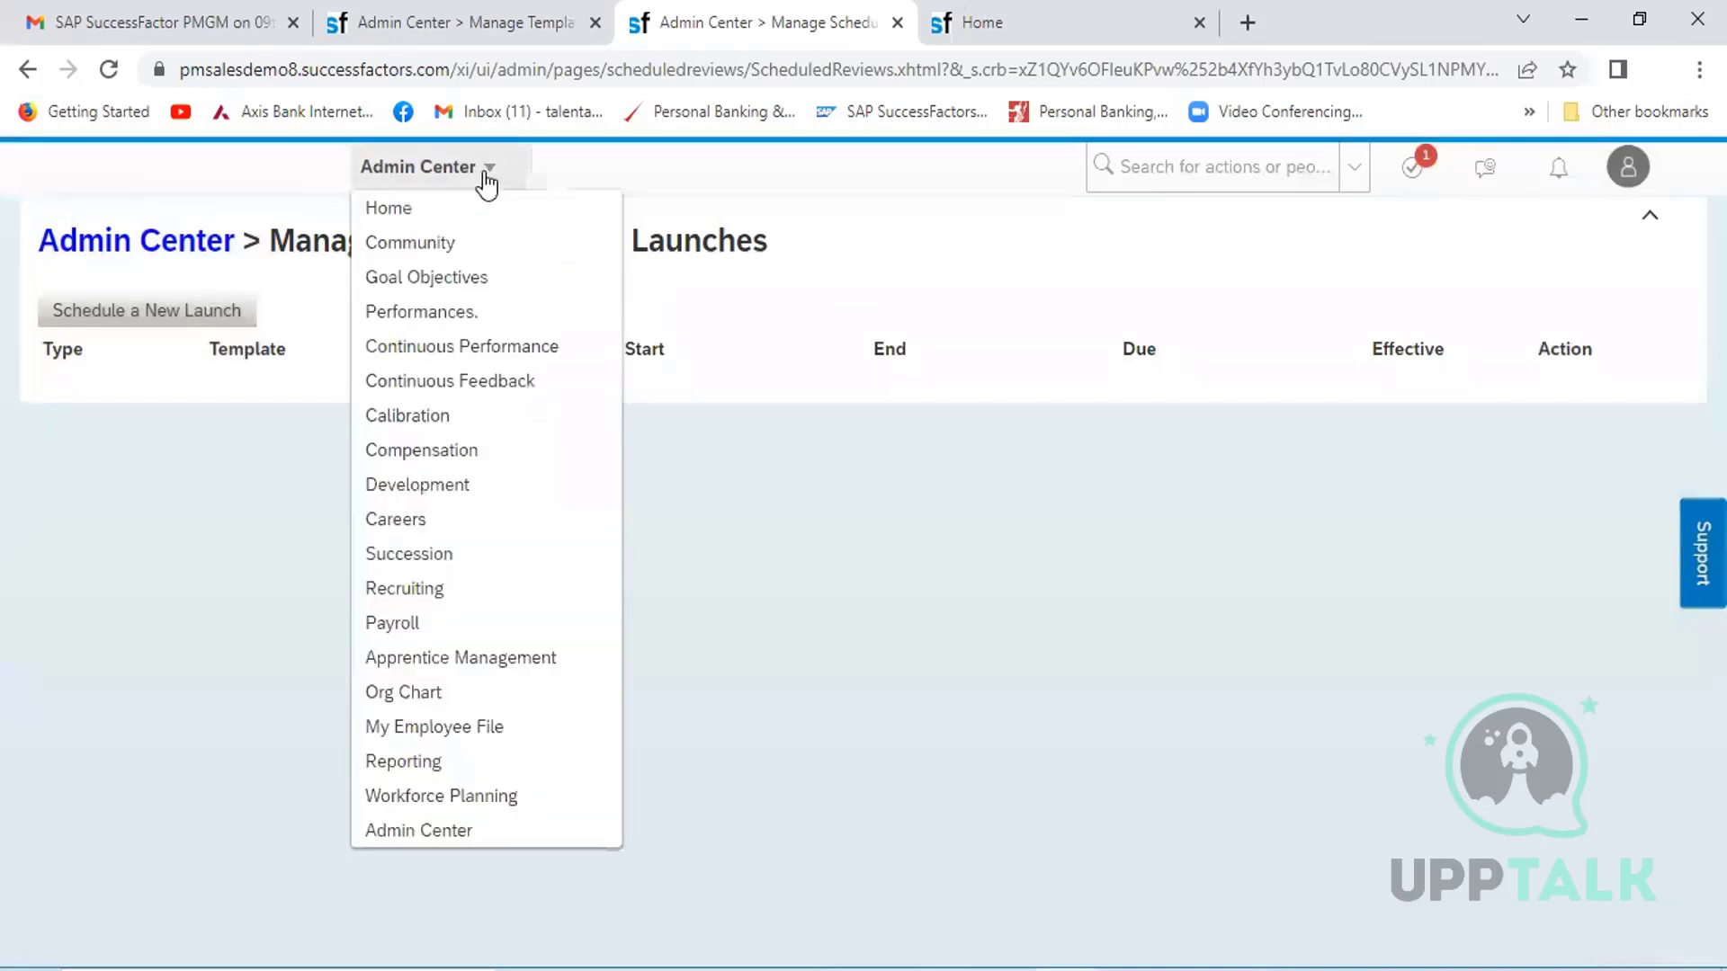
{"action": "left_click", "coordinate": [388, 829]}
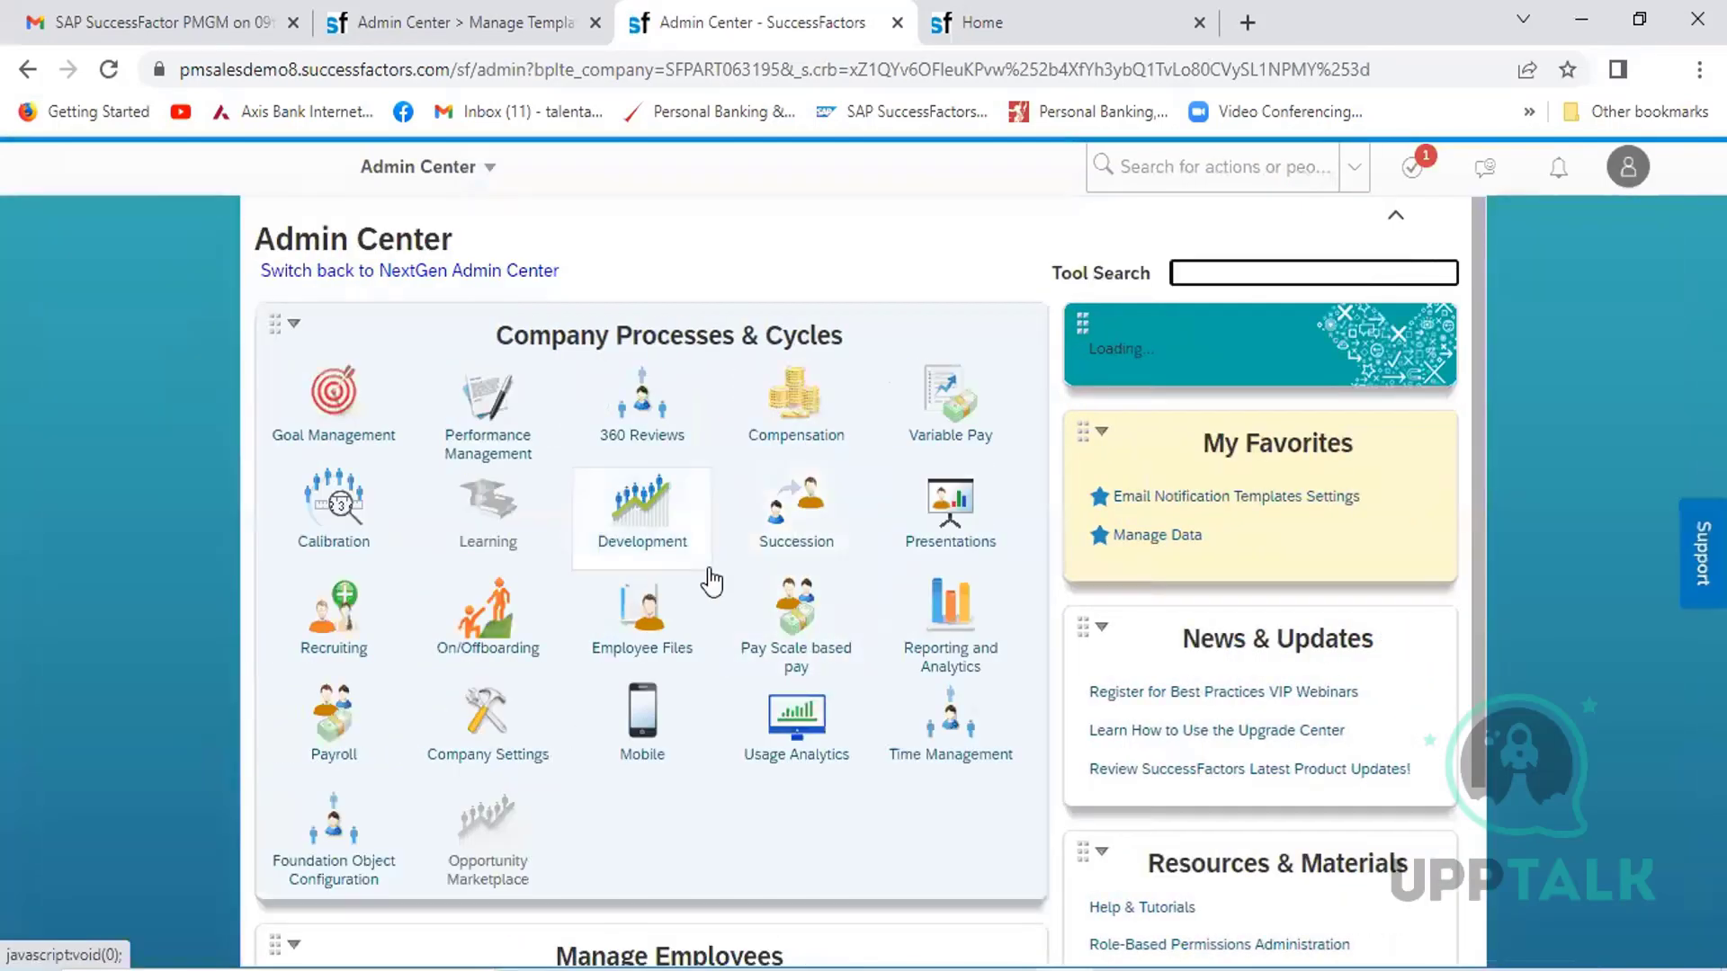
{"action": "left_click", "coordinate": [483, 427]}
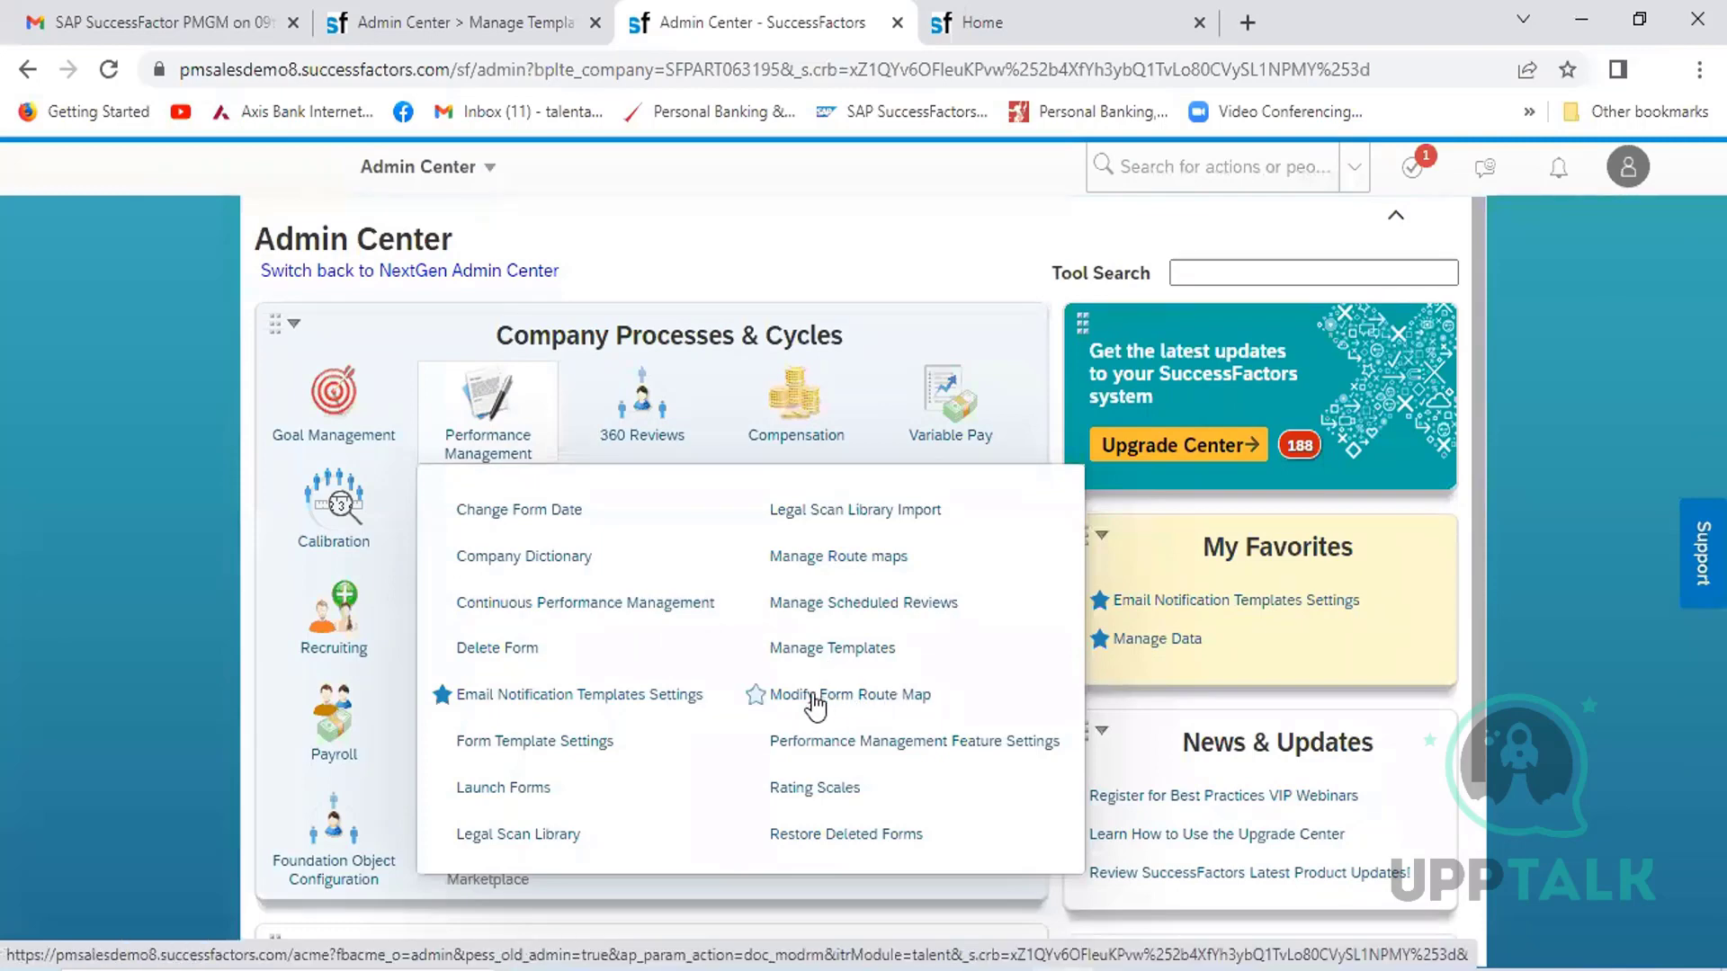
{"action": "left_click", "coordinate": [865, 694]}
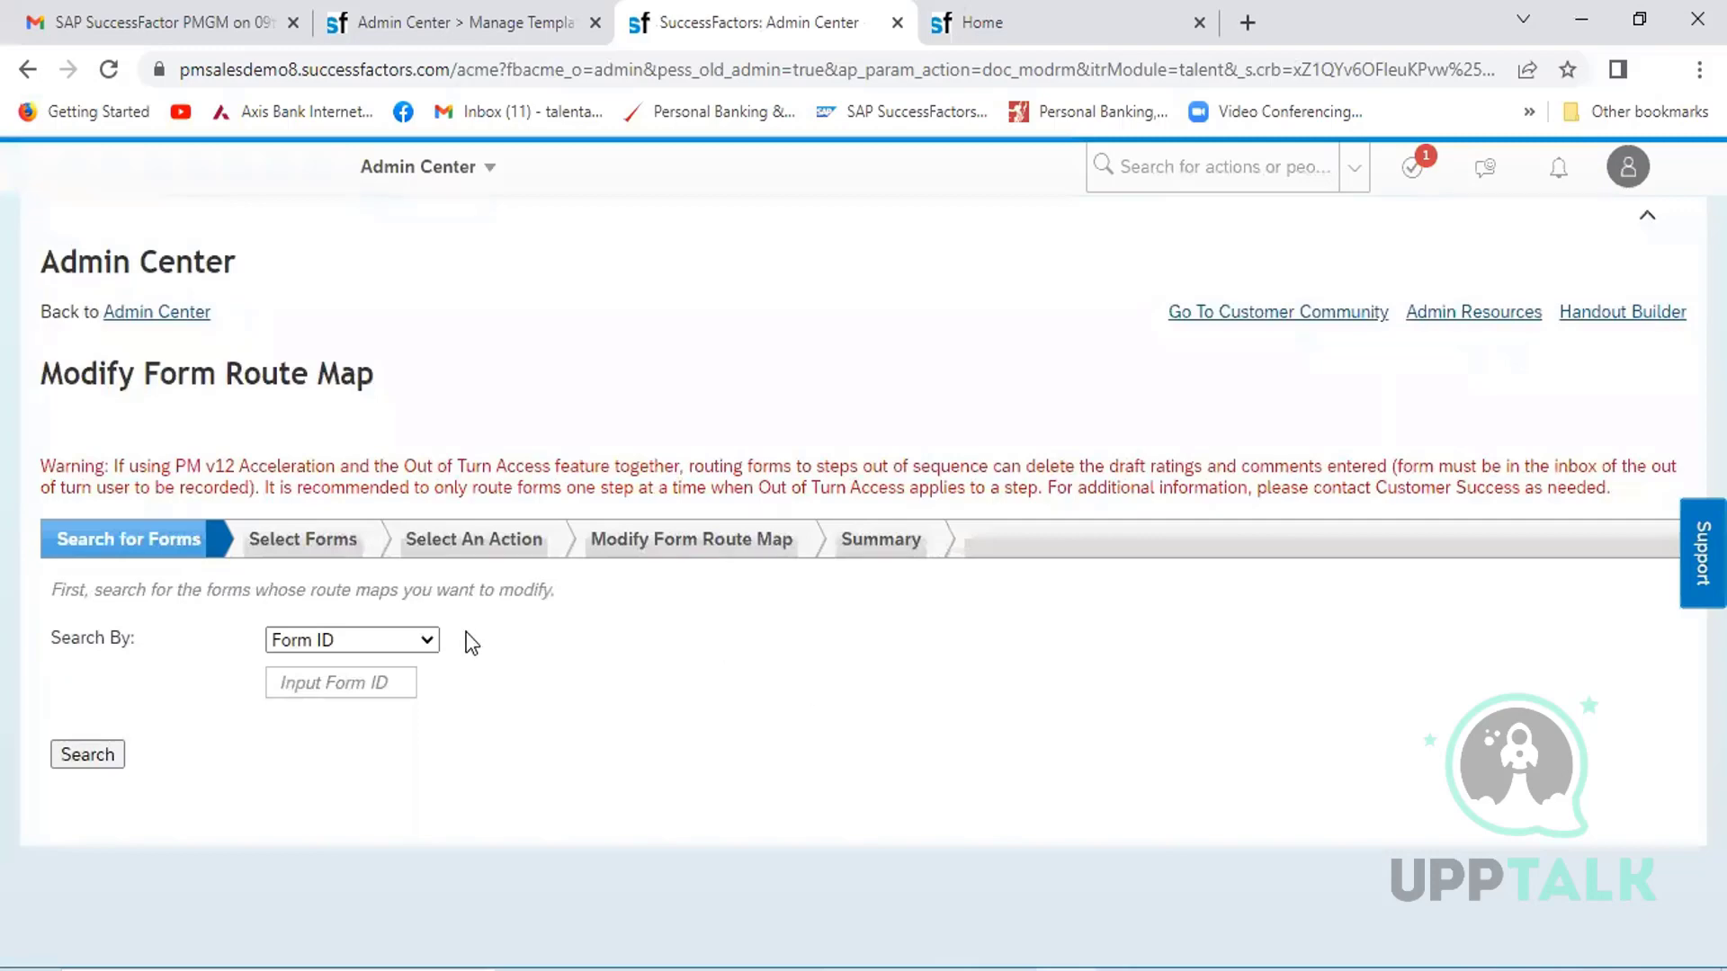
- Search by form template for forms based on HCL_2021-Performance Review Form_Rating Option_0
{"action": "left_click", "coordinate": [433, 638]}
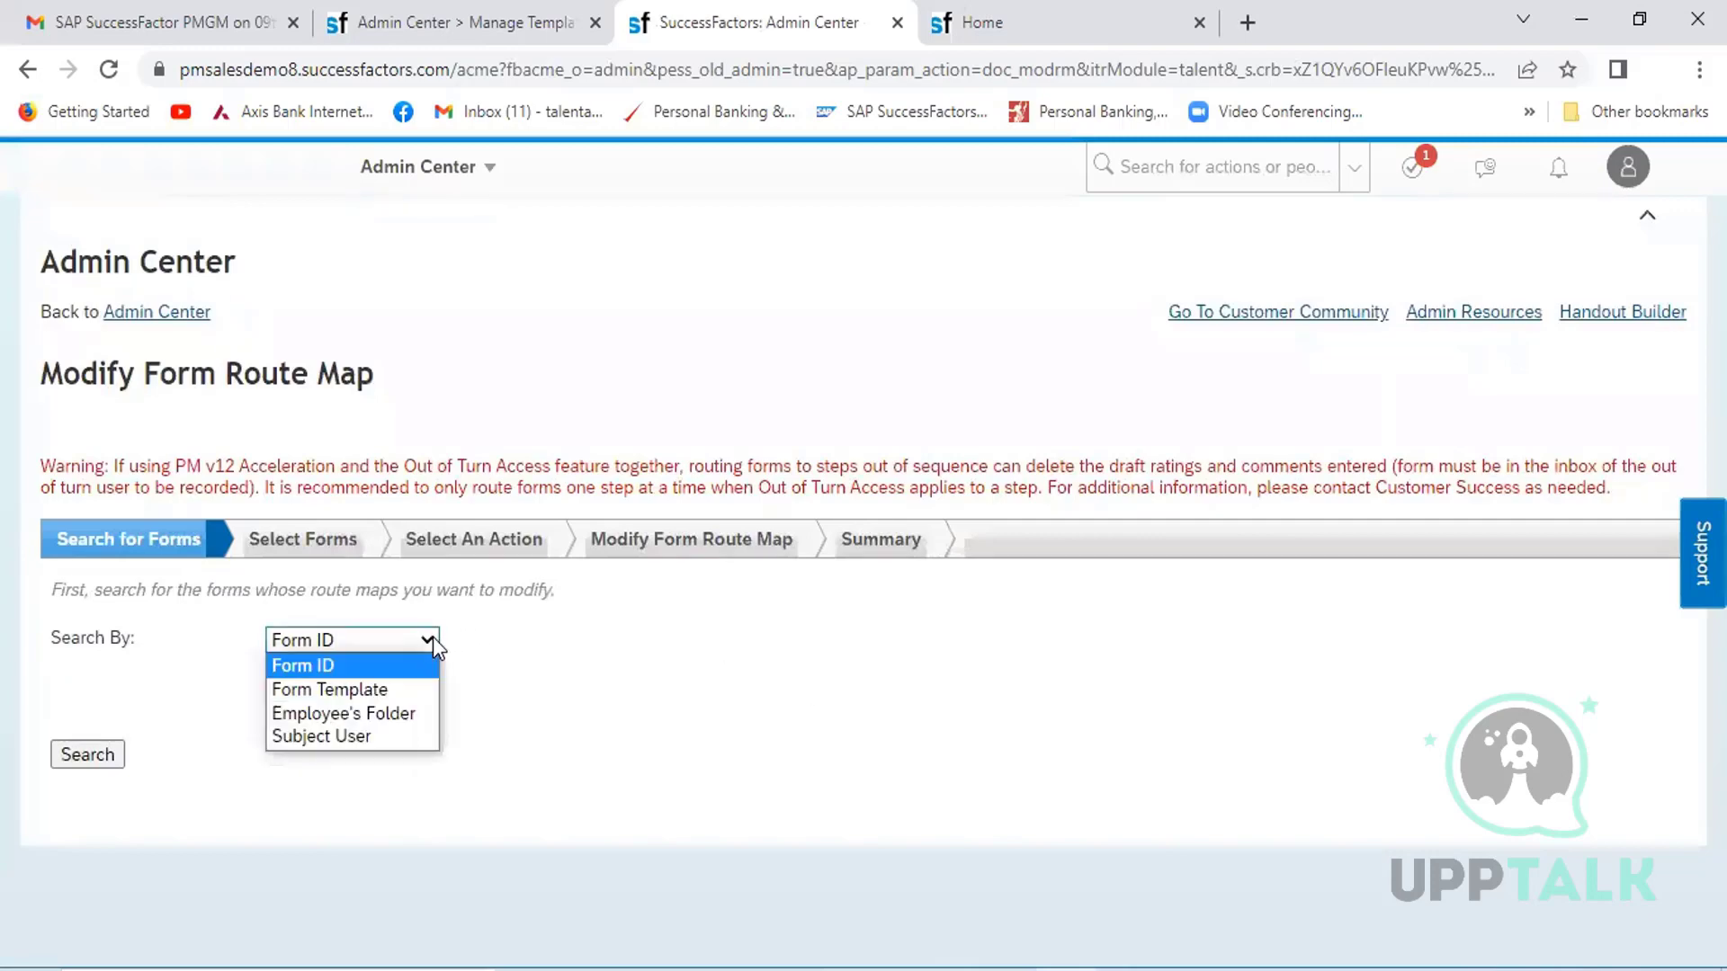
{"action": "left_click", "coordinate": [416, 690]}
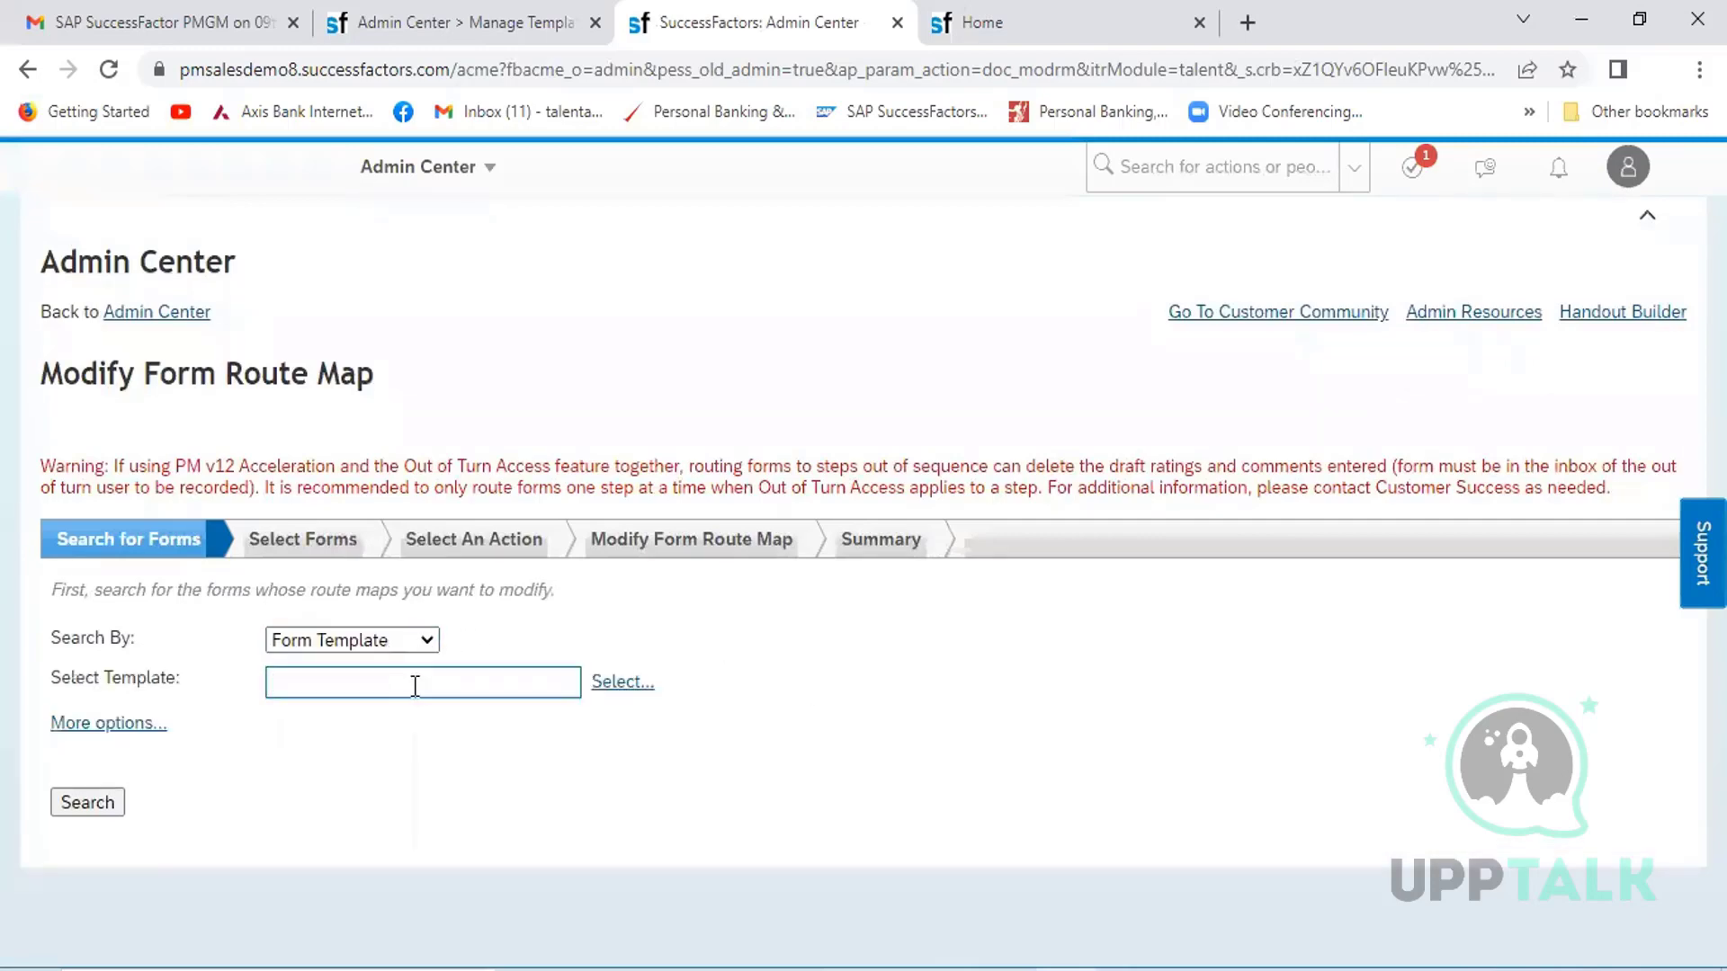
{"action": "left_click", "coordinate": [540, 679]}
{"action": "left_click", "coordinate": [640, 683]}
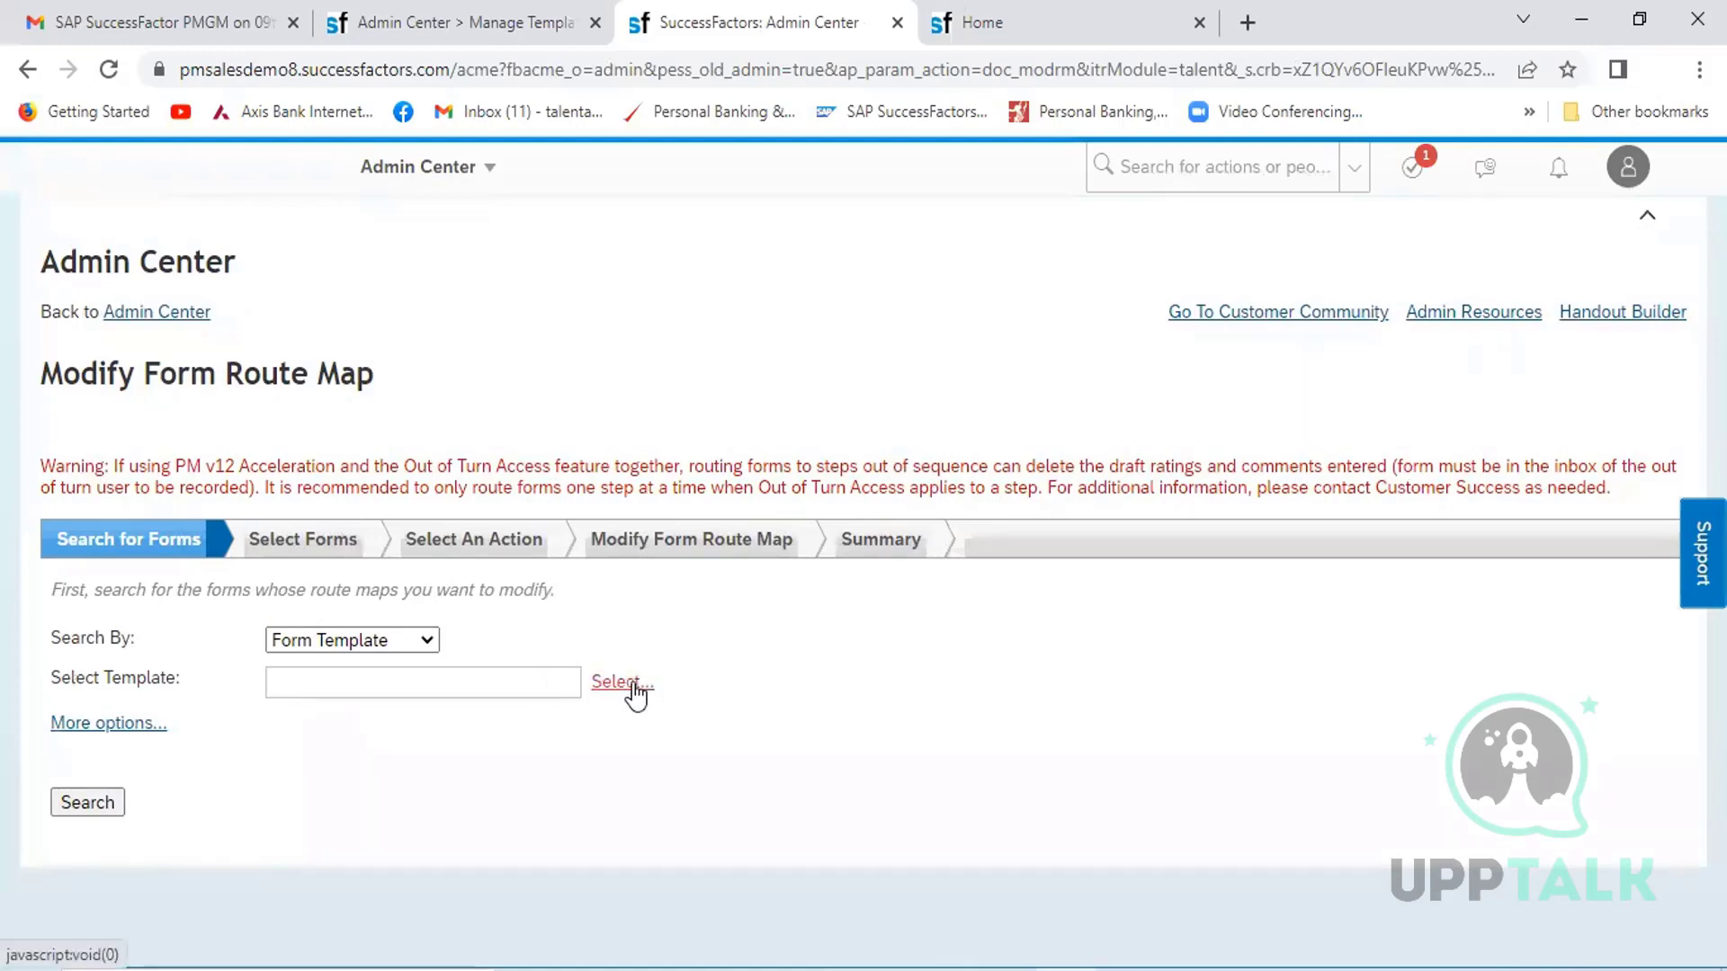
{"action": "left_click", "coordinate": [499, 372]}
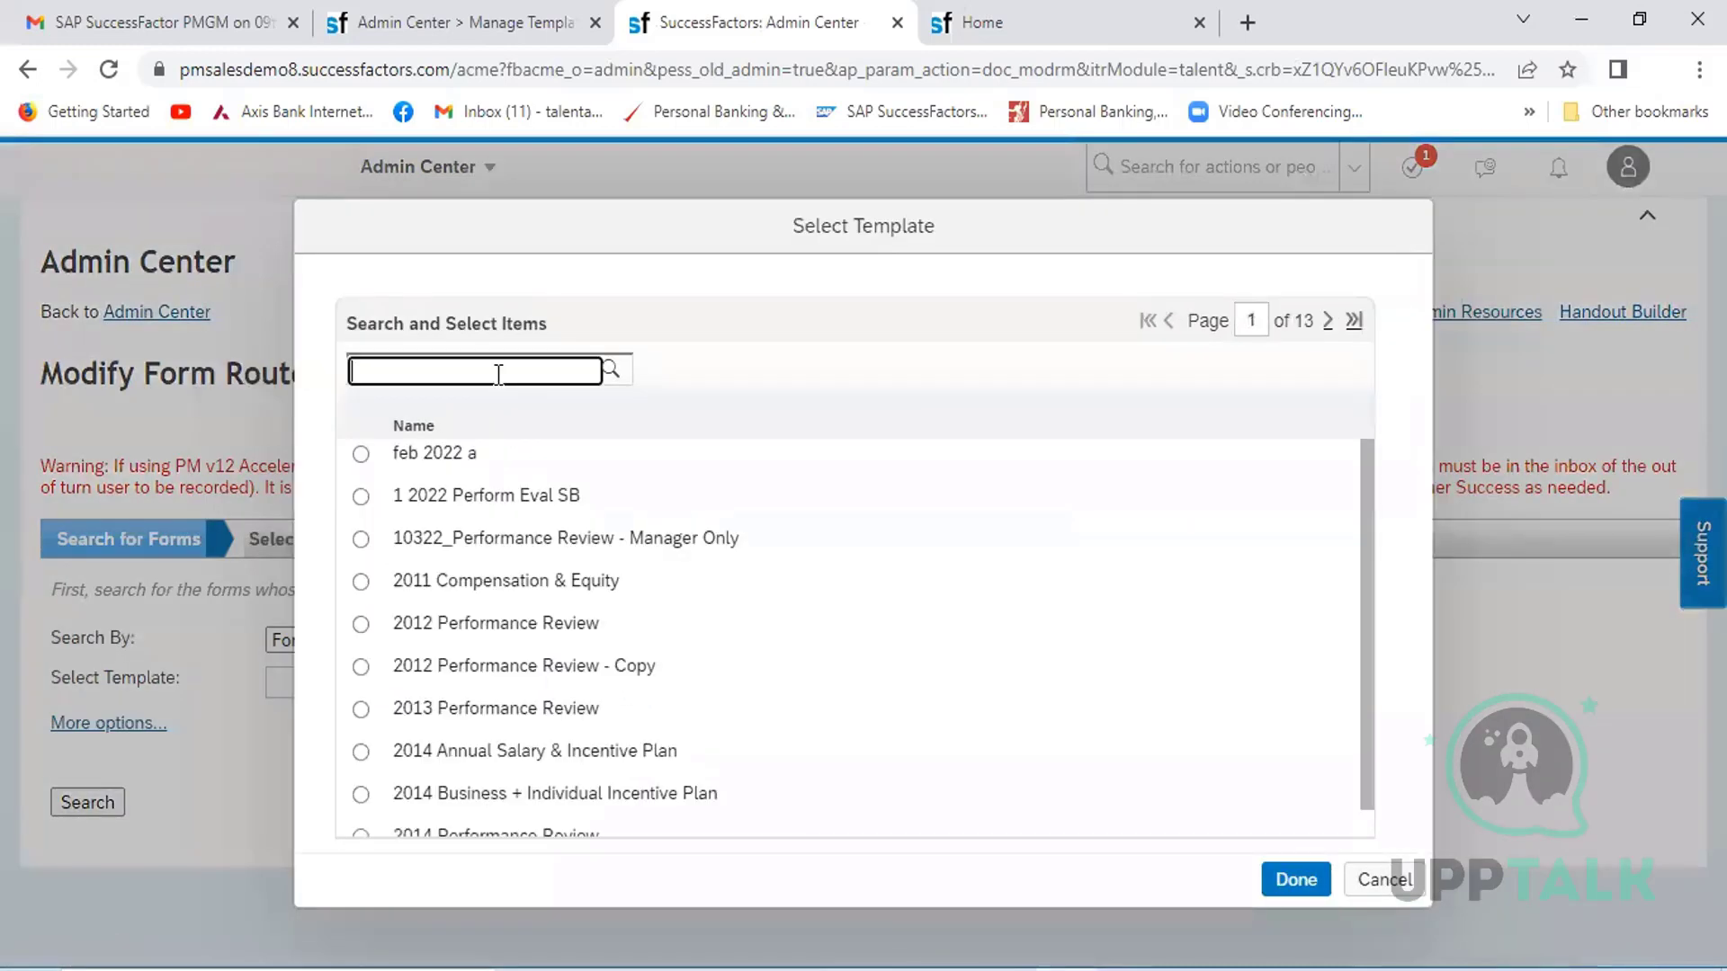
{"action": "type", "text": "HCL"}
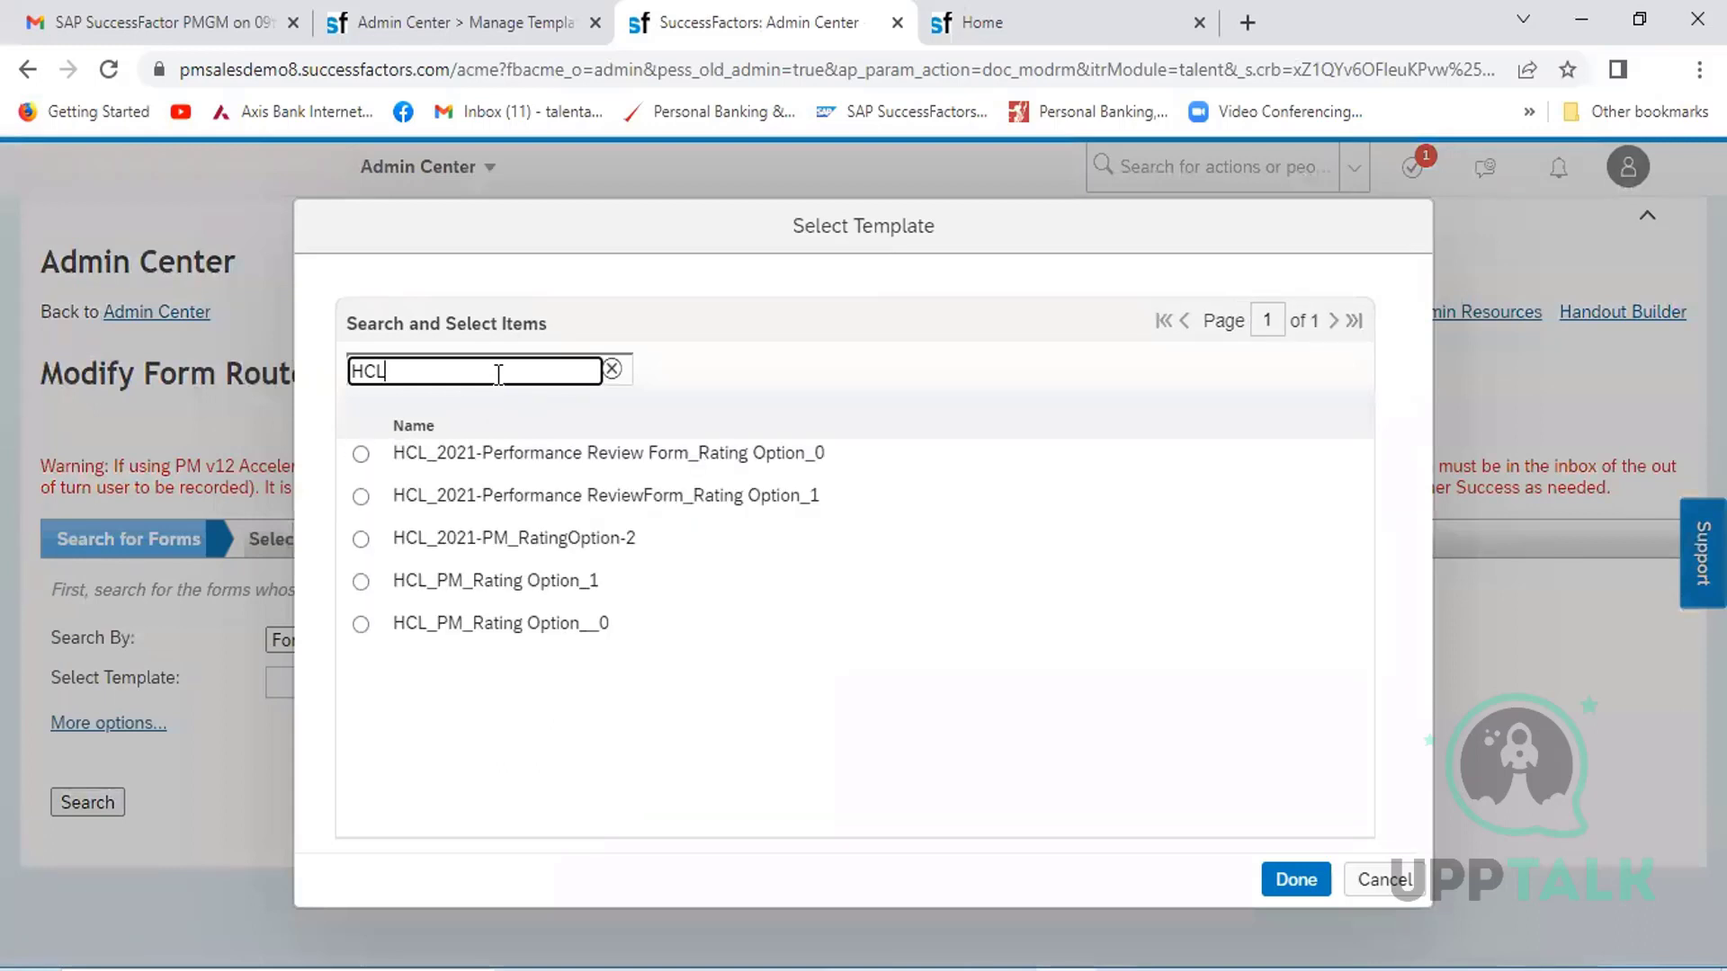
{"action": "left_click", "coordinate": [361, 453]}
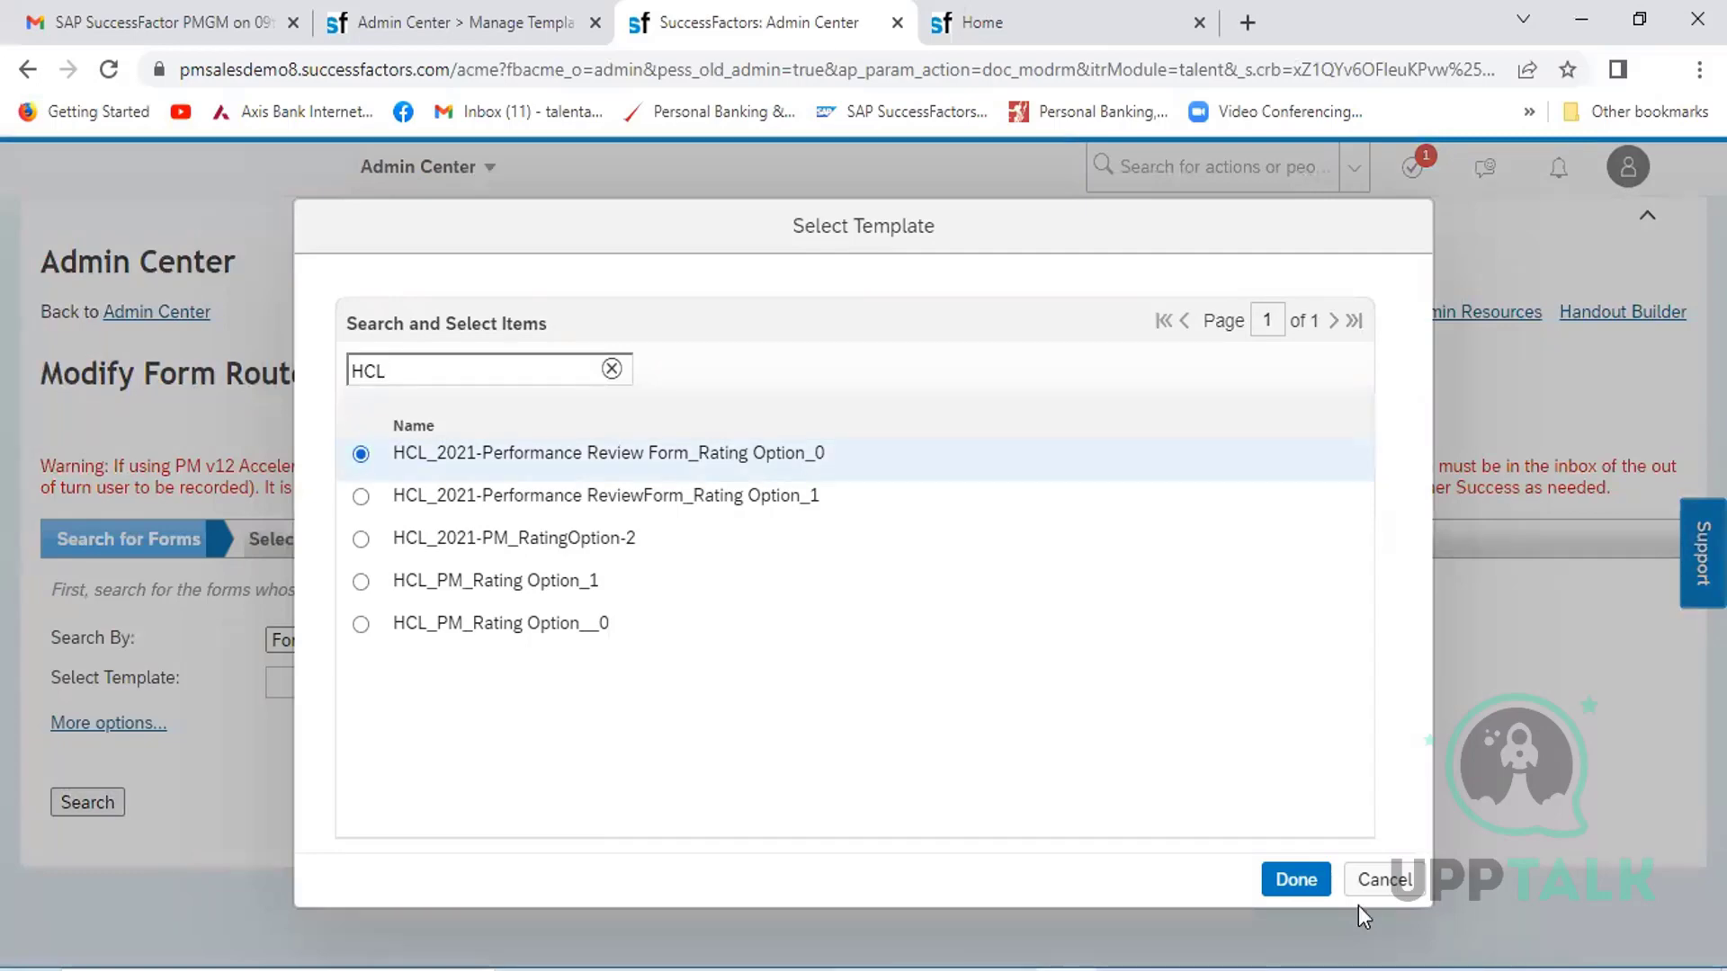
{"action": "left_click", "coordinate": [1296, 878]}
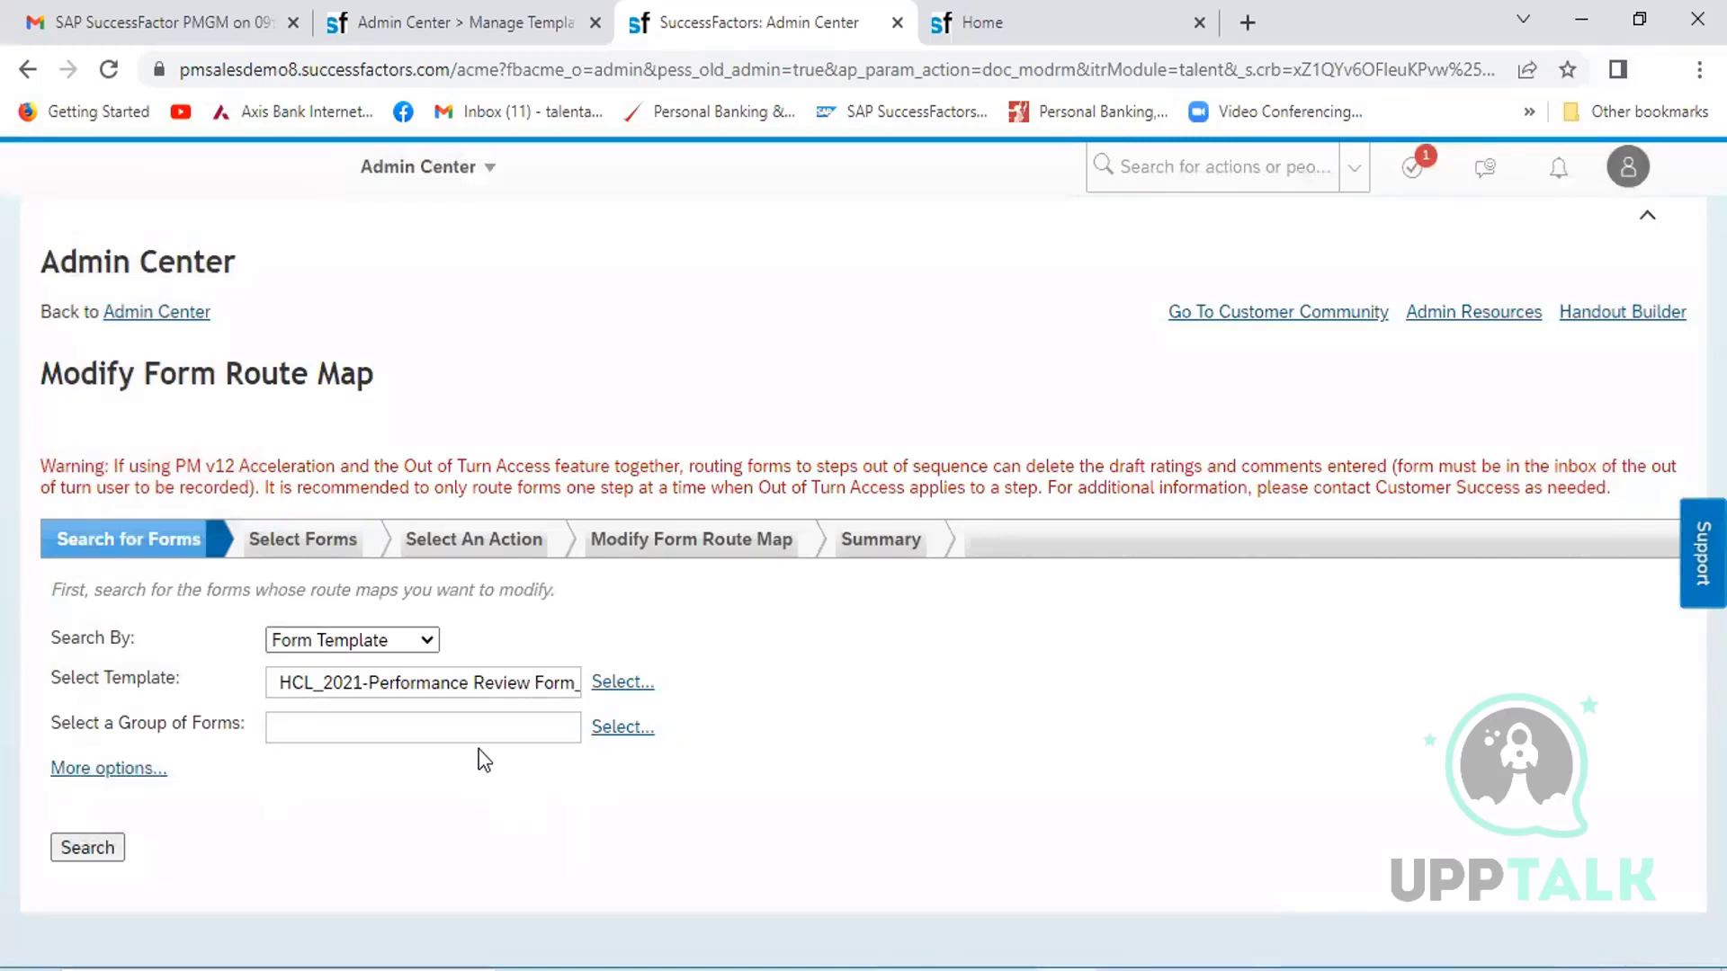
{"action": "left_click", "coordinate": [88, 847]}
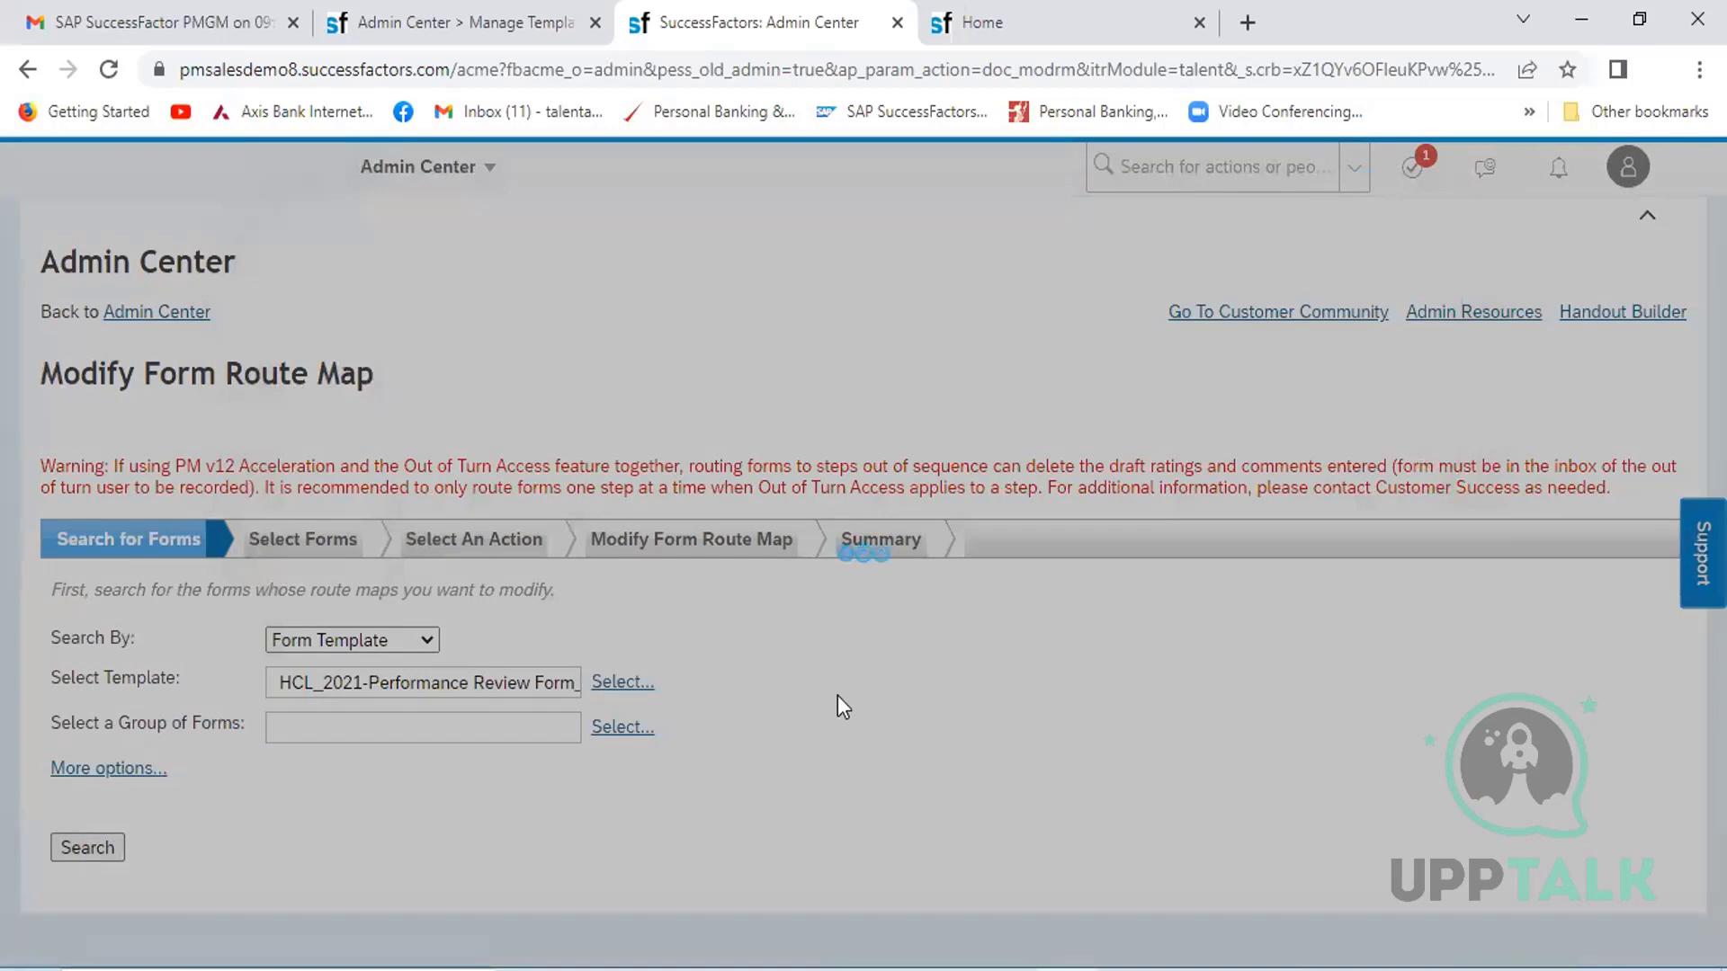
{"action": "scroll", "coordinate": [1077, 661], "scroll_direction": "down", "scroll_amount": 6}
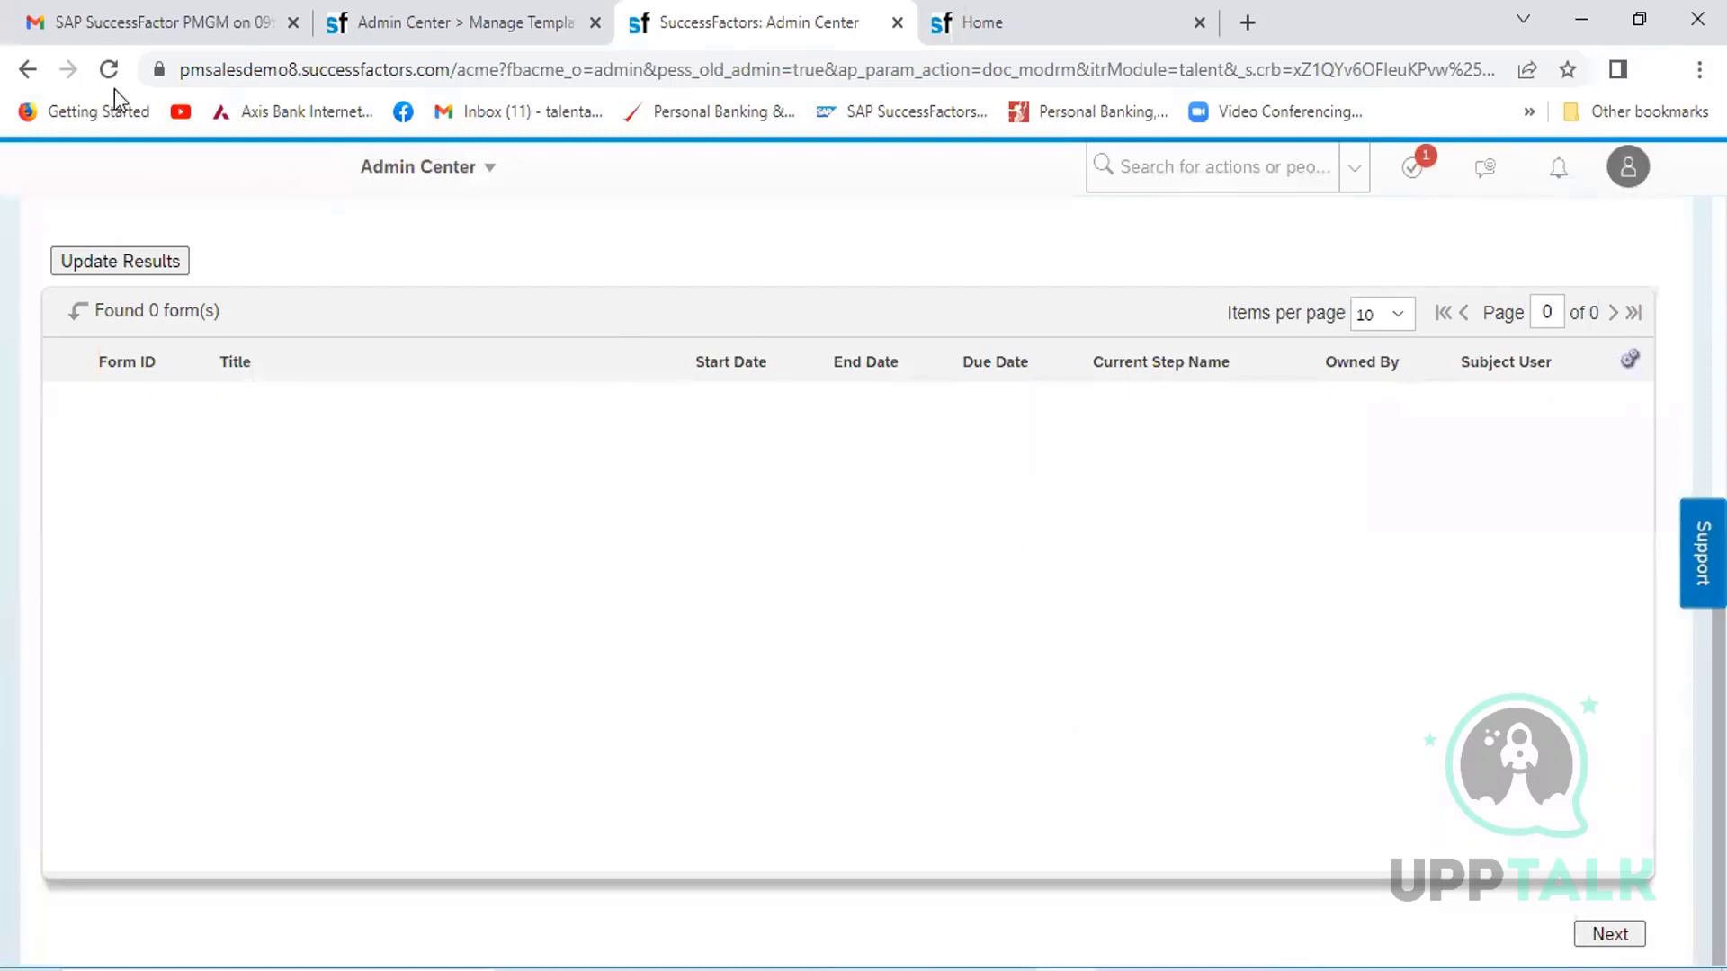
- Go back to the Admin Center and reopen Modify Form Route Map to start a fresh form search
{"action": "left_click", "coordinate": [28, 72]}
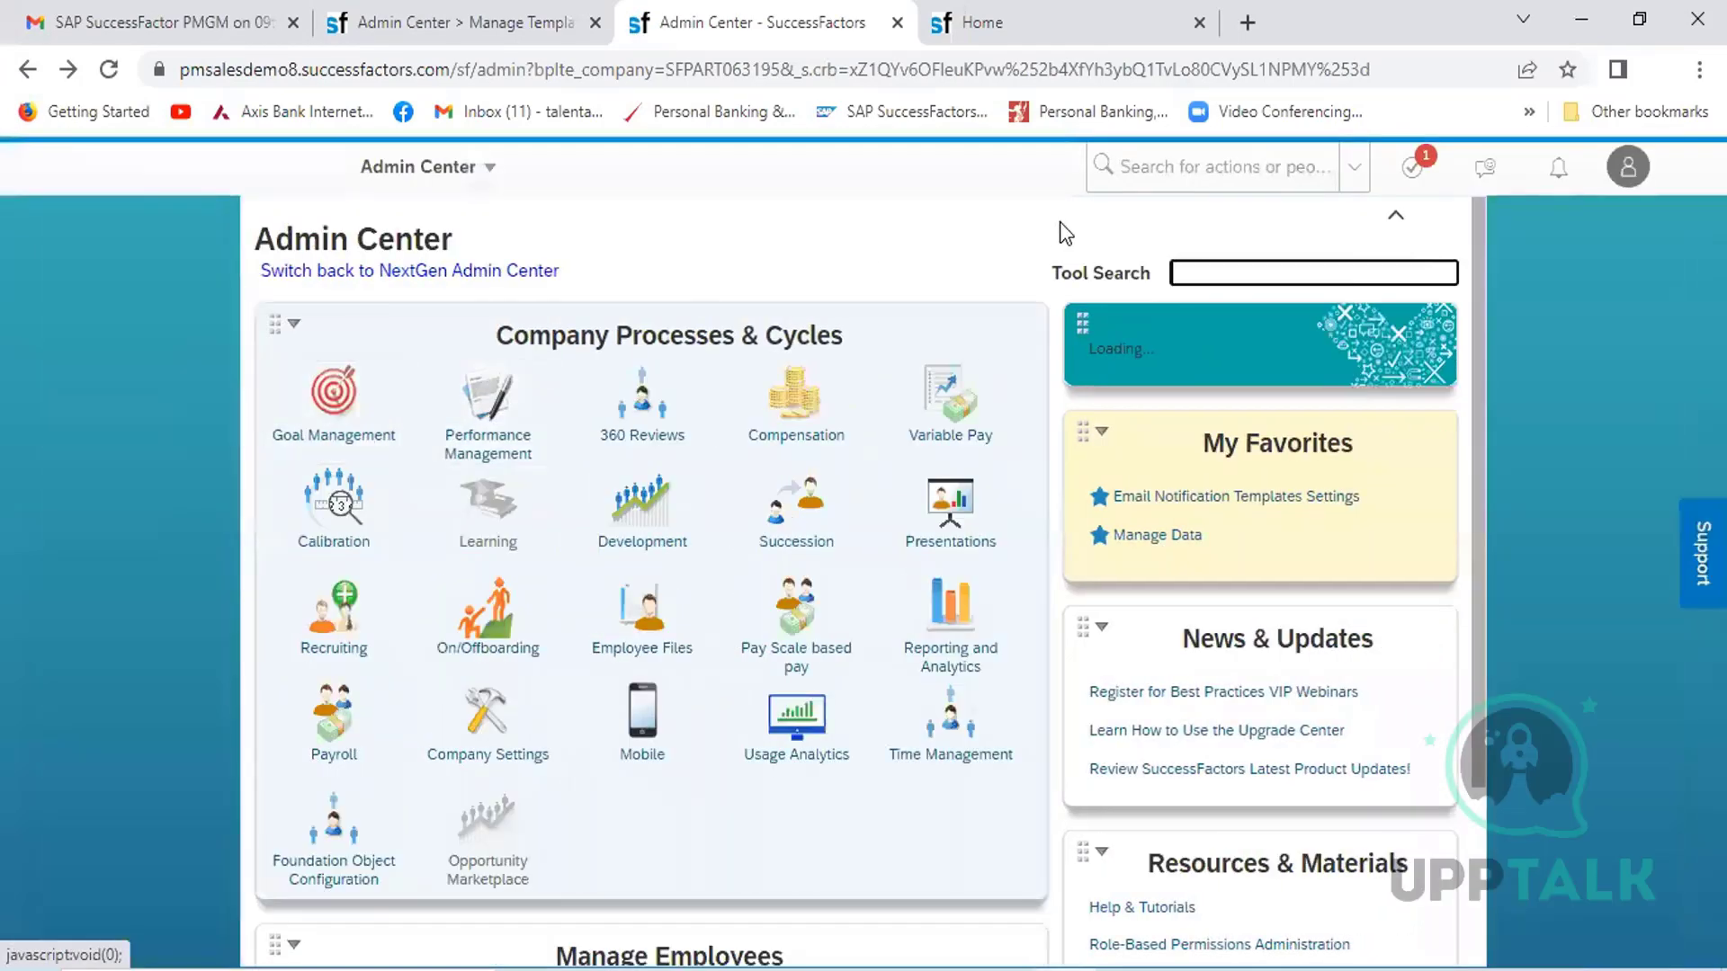
{"action": "left_click", "coordinate": [479, 440]}
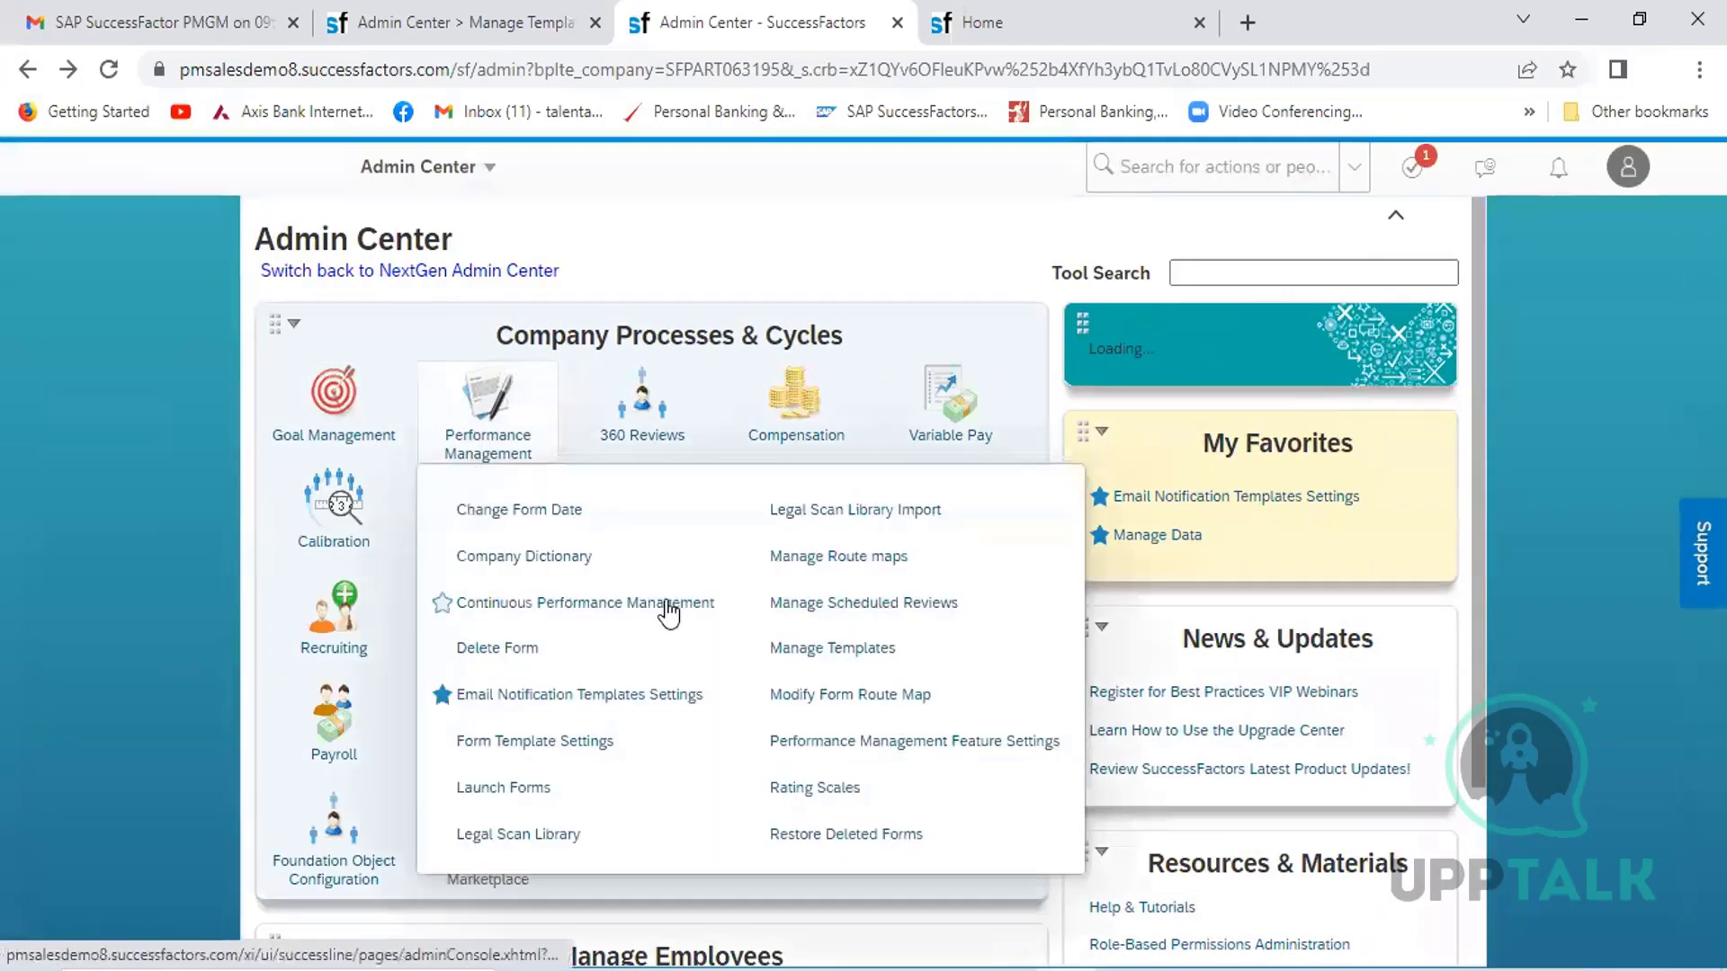
{"action": "left_click", "coordinate": [877, 696]}
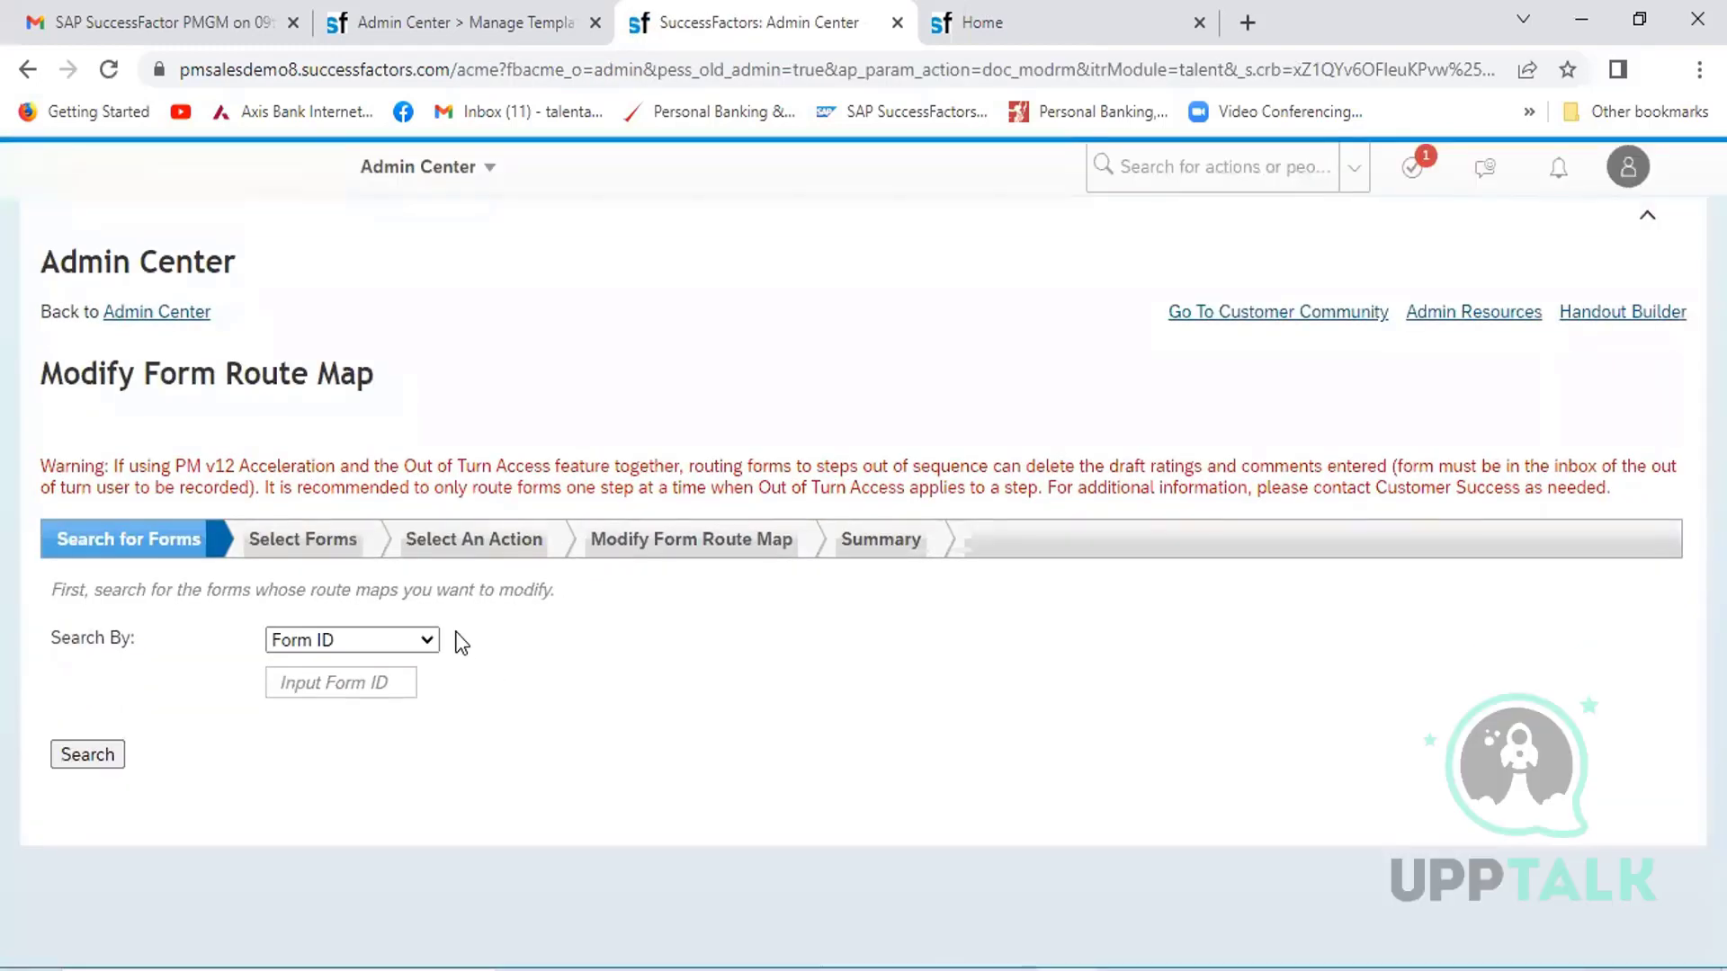
- Search for forms by subject user, choosing the employee who is SVP Operations & Maintenance
{"action": "left_click", "coordinate": [438, 638]}
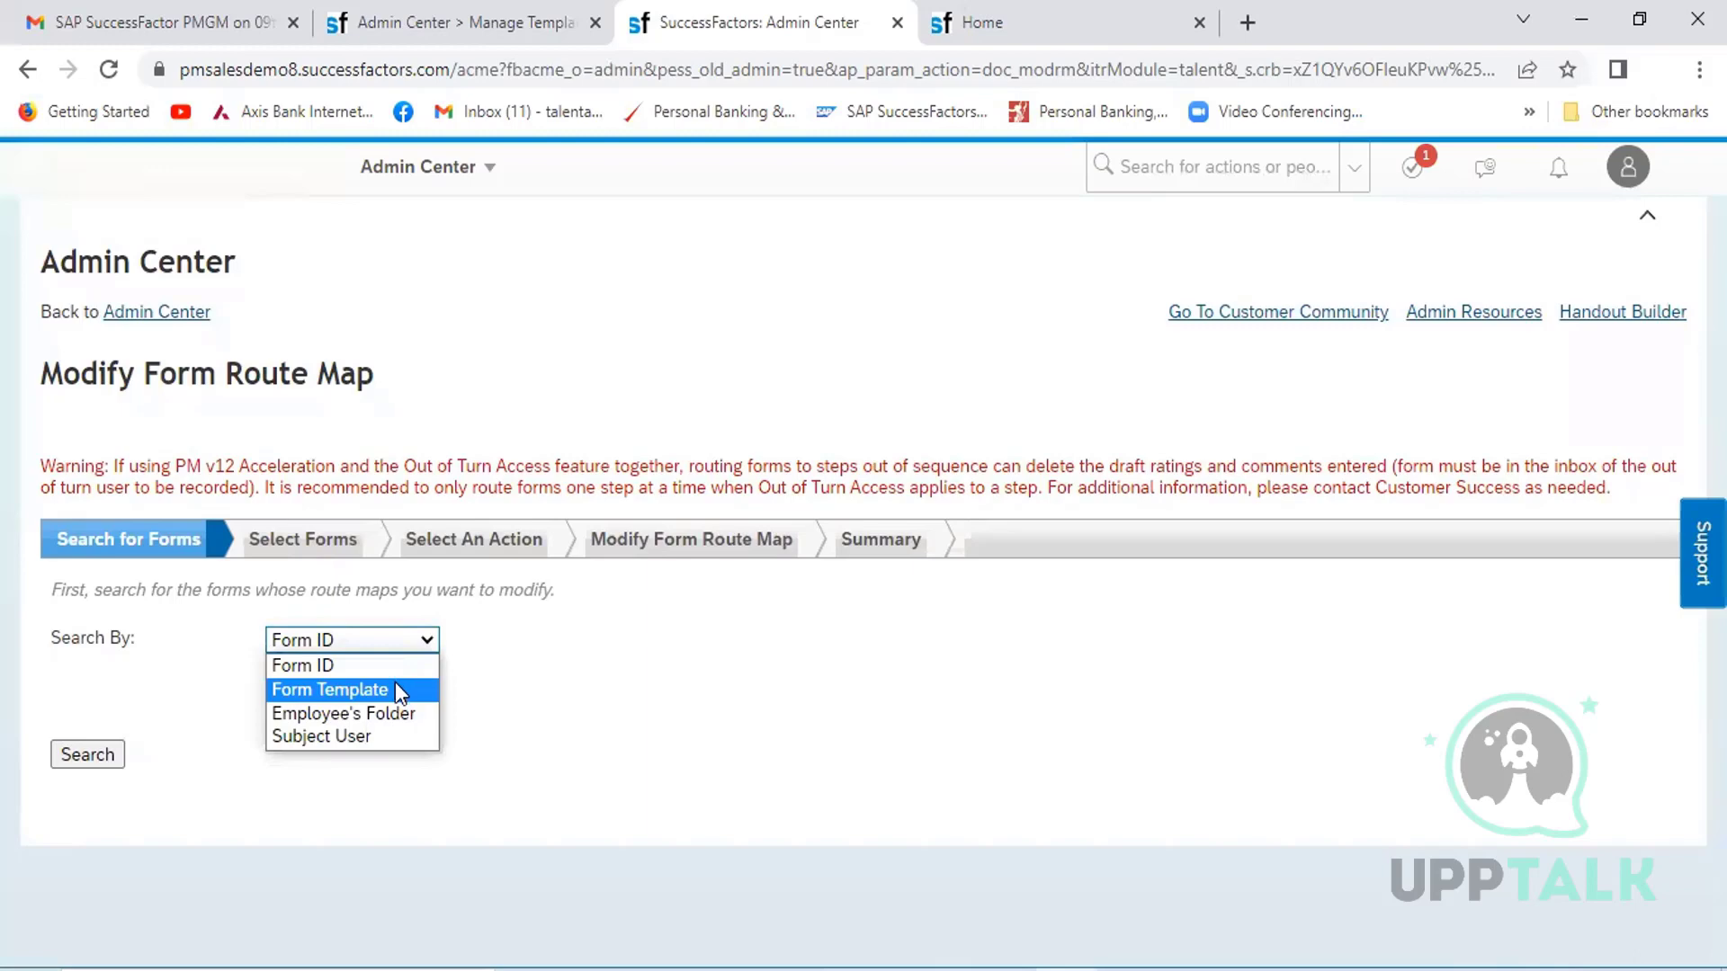
{"action": "left_click", "coordinate": [372, 736]}
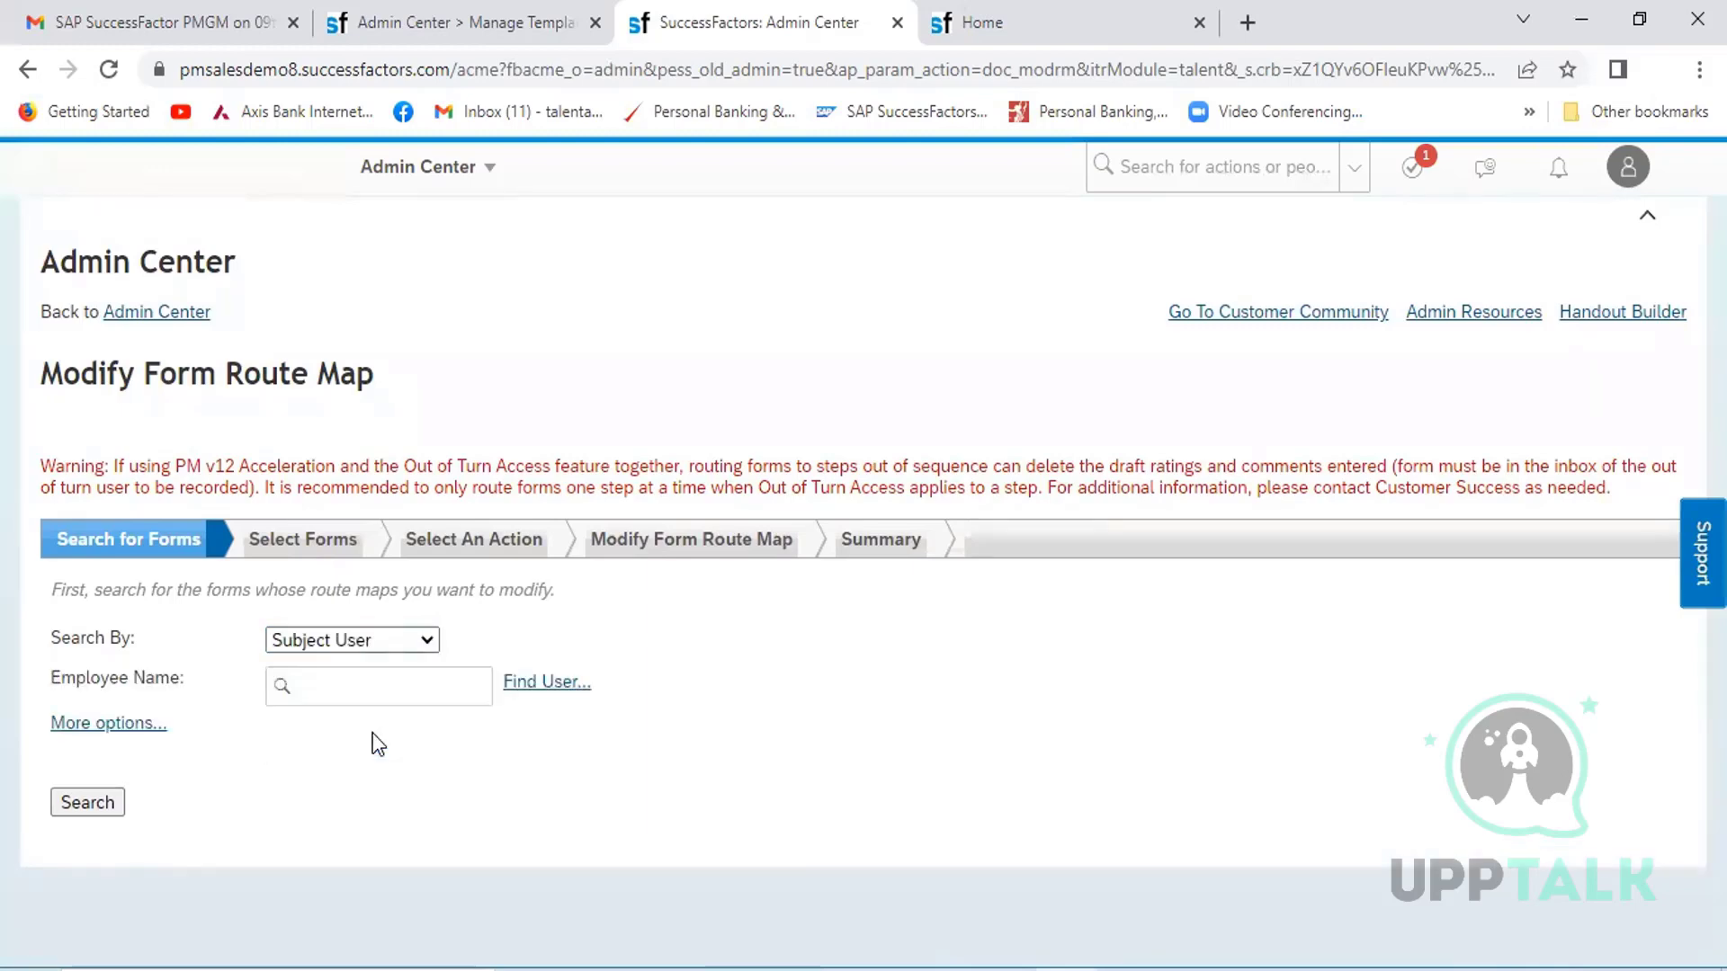
{"action": "left_click", "coordinate": [357, 684]}
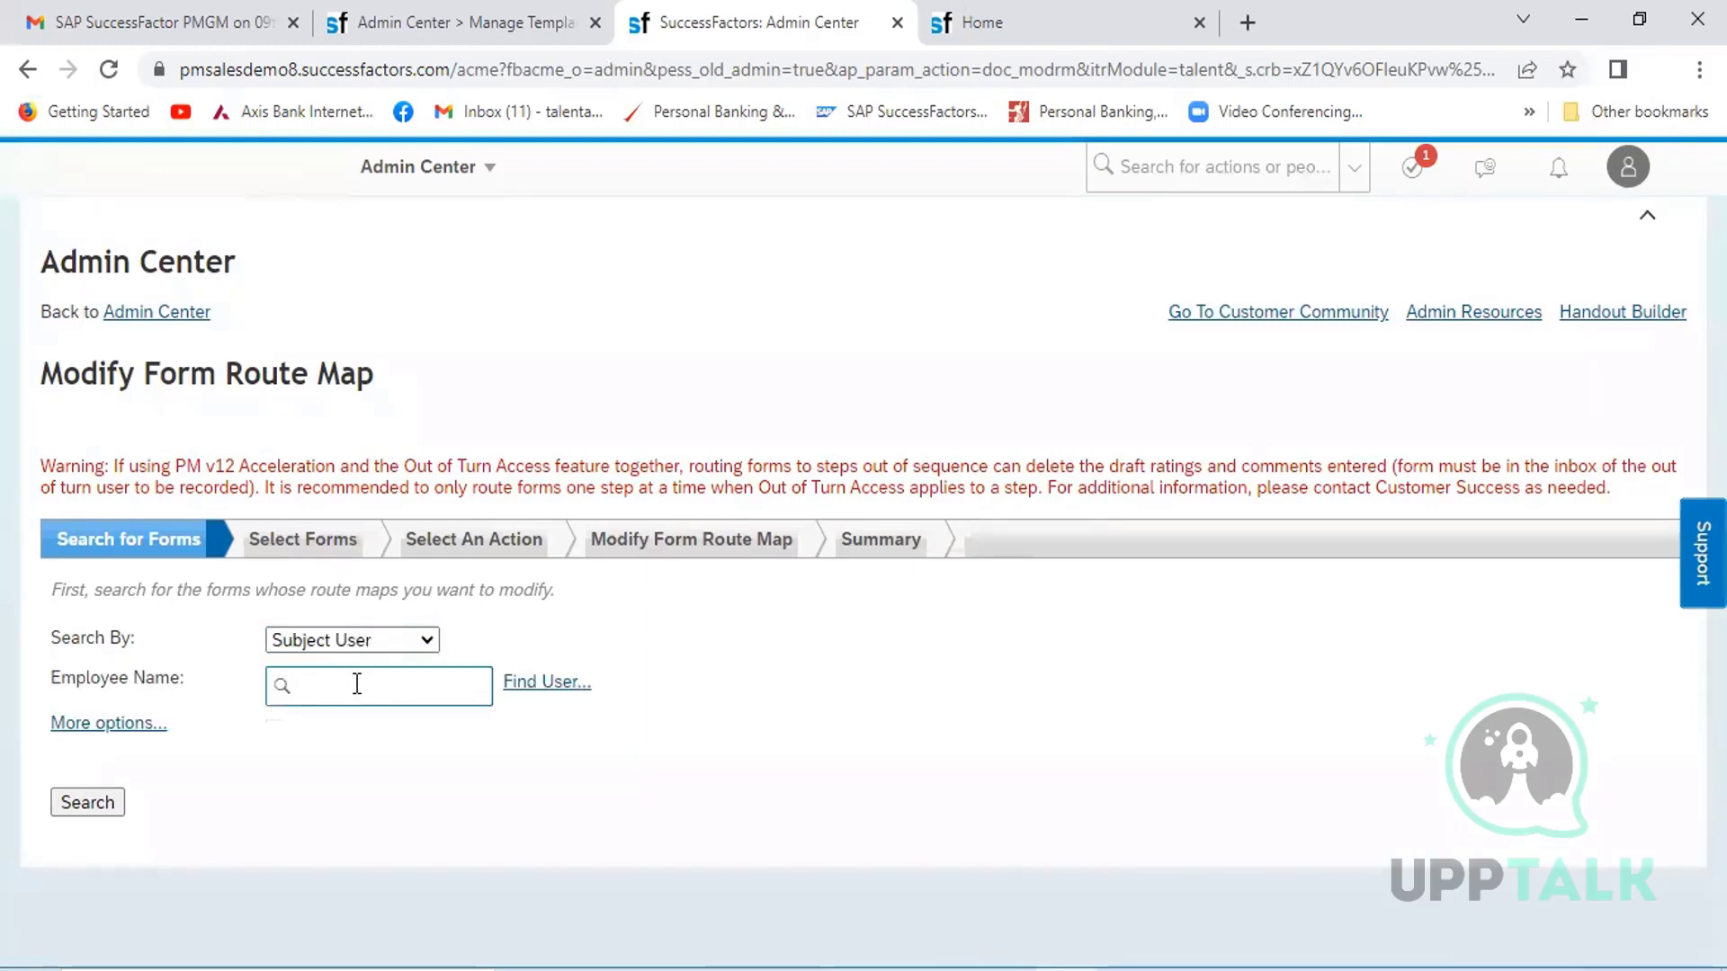
{"action": "type", "text": "Ahmad"}
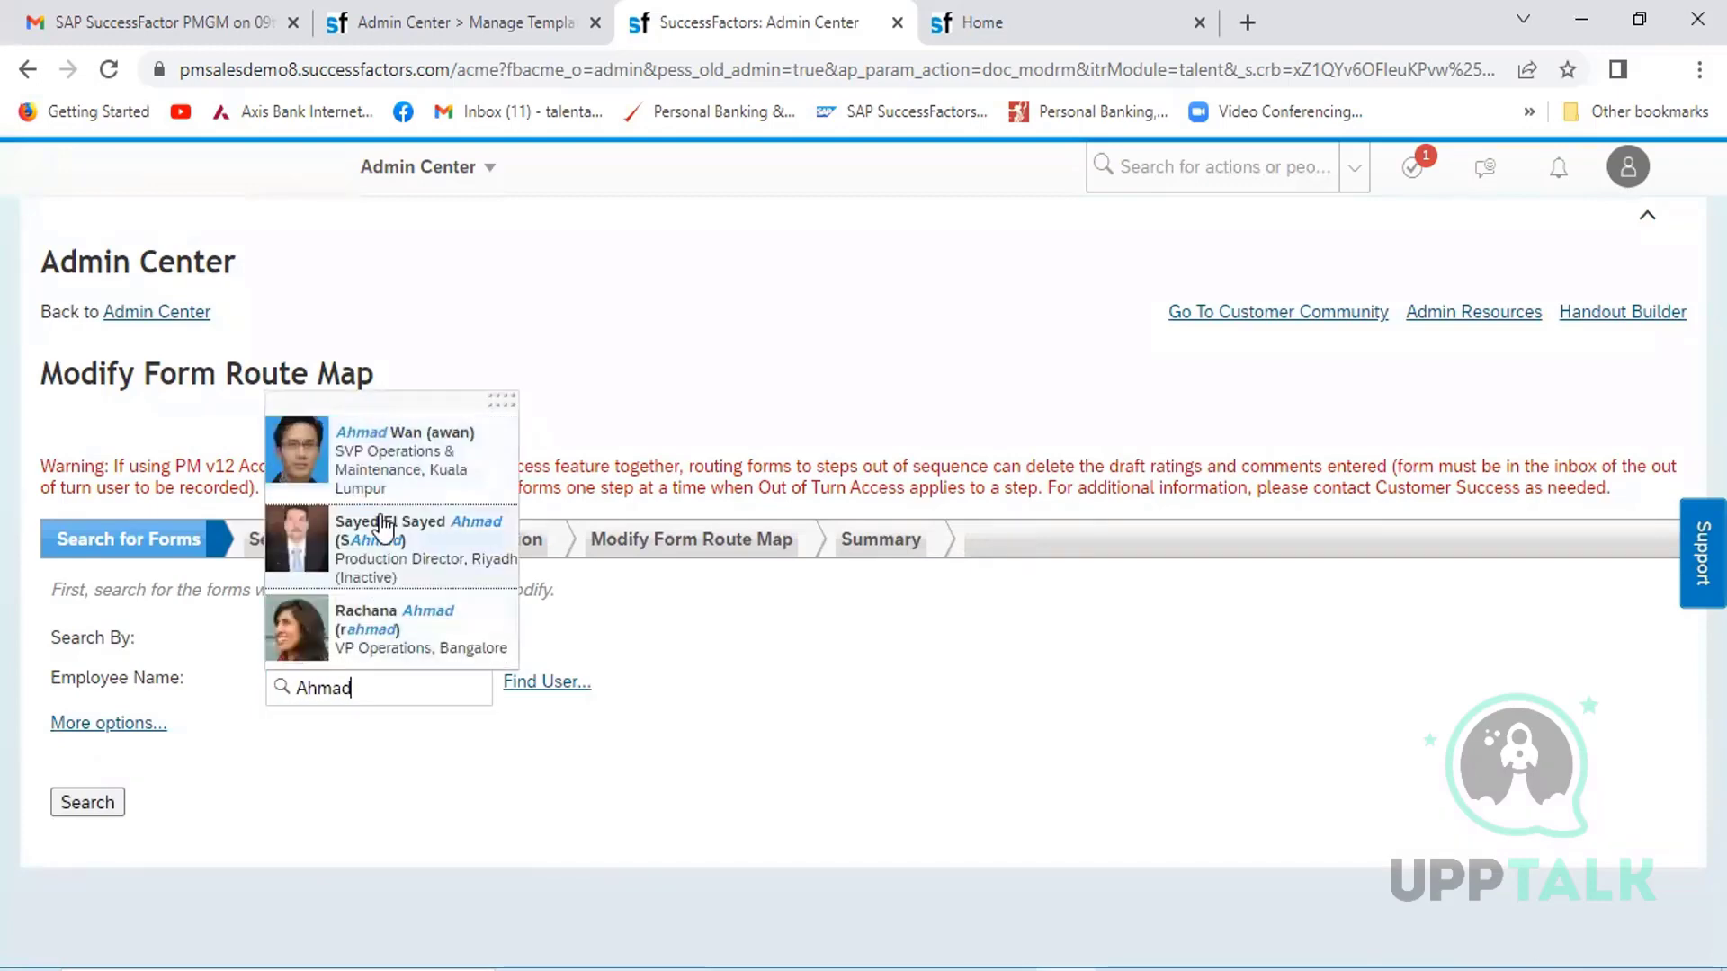
{"action": "left_click", "coordinate": [397, 463]}
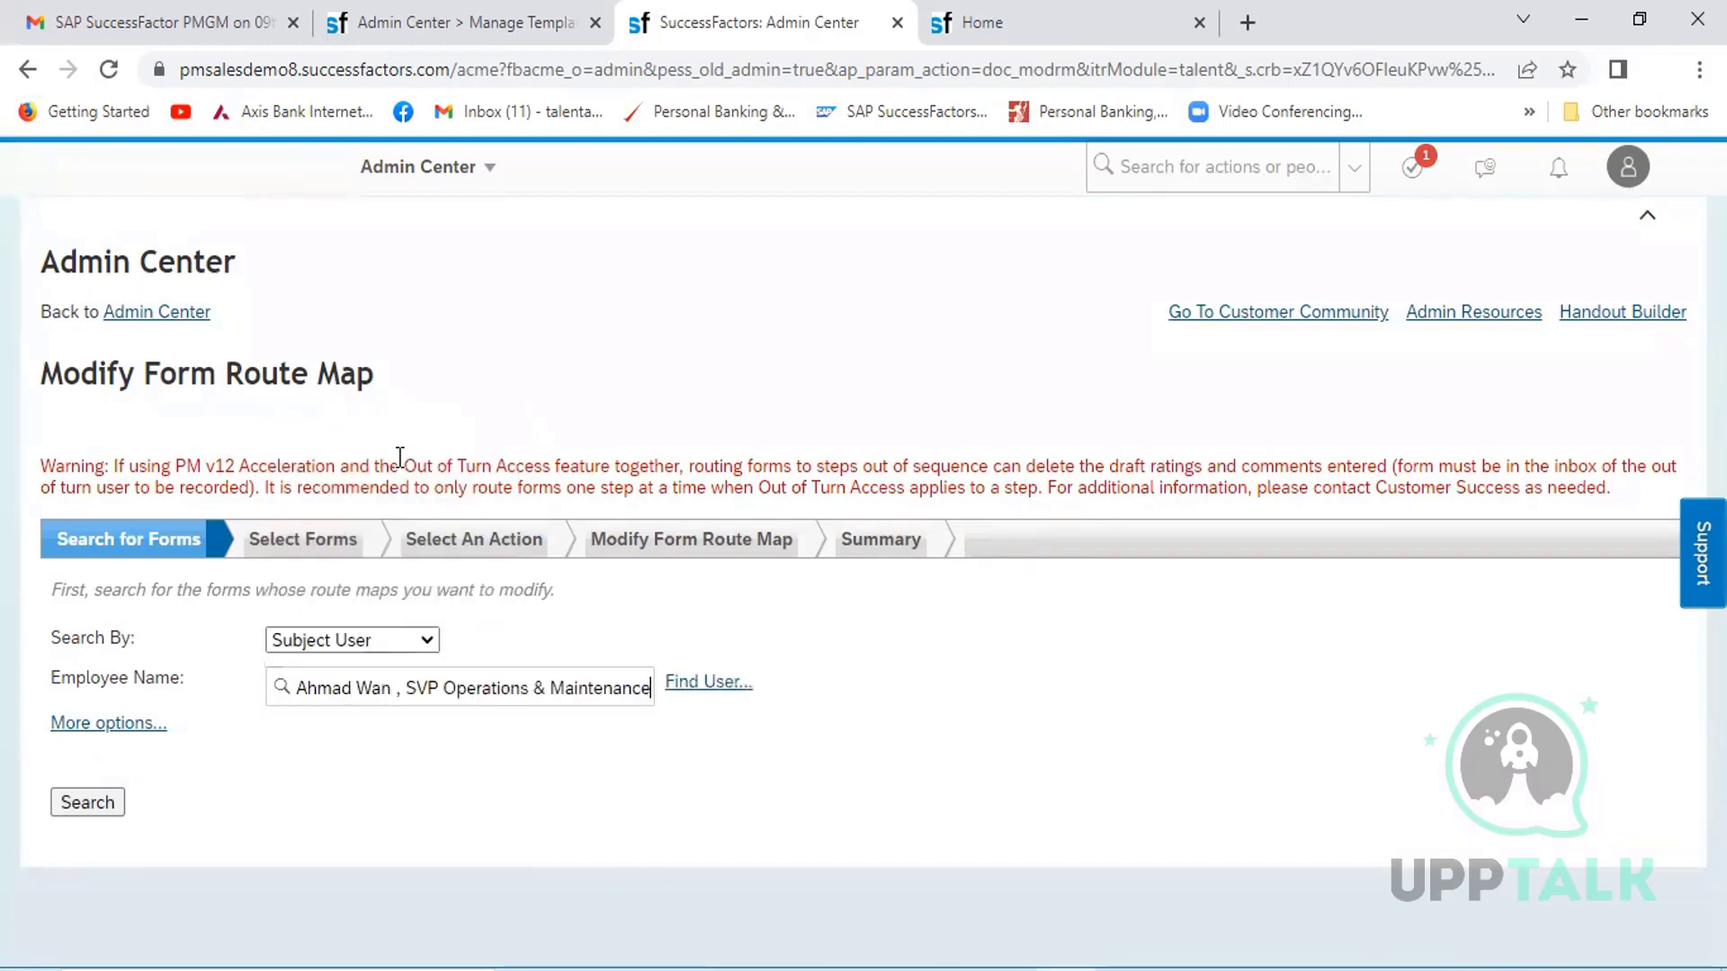
{"action": "left_click", "coordinate": [94, 796]}
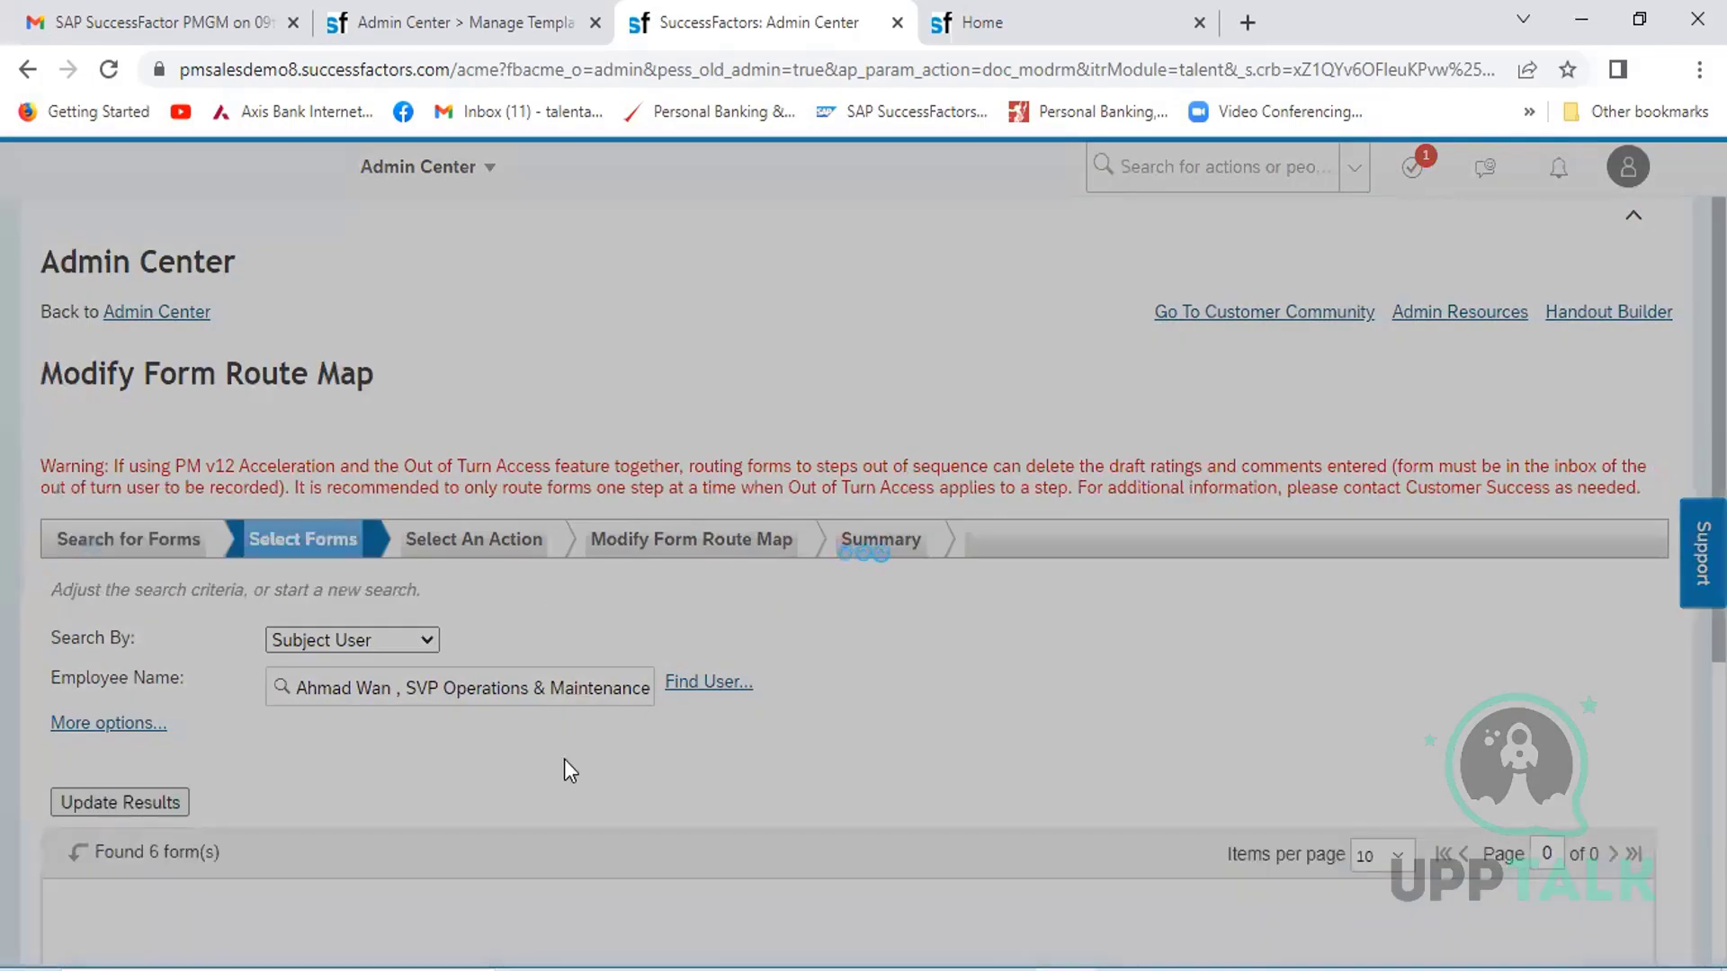
{"action": "scroll", "coordinate": [563, 759], "scroll_direction": "down", "scroll_amount": 5}
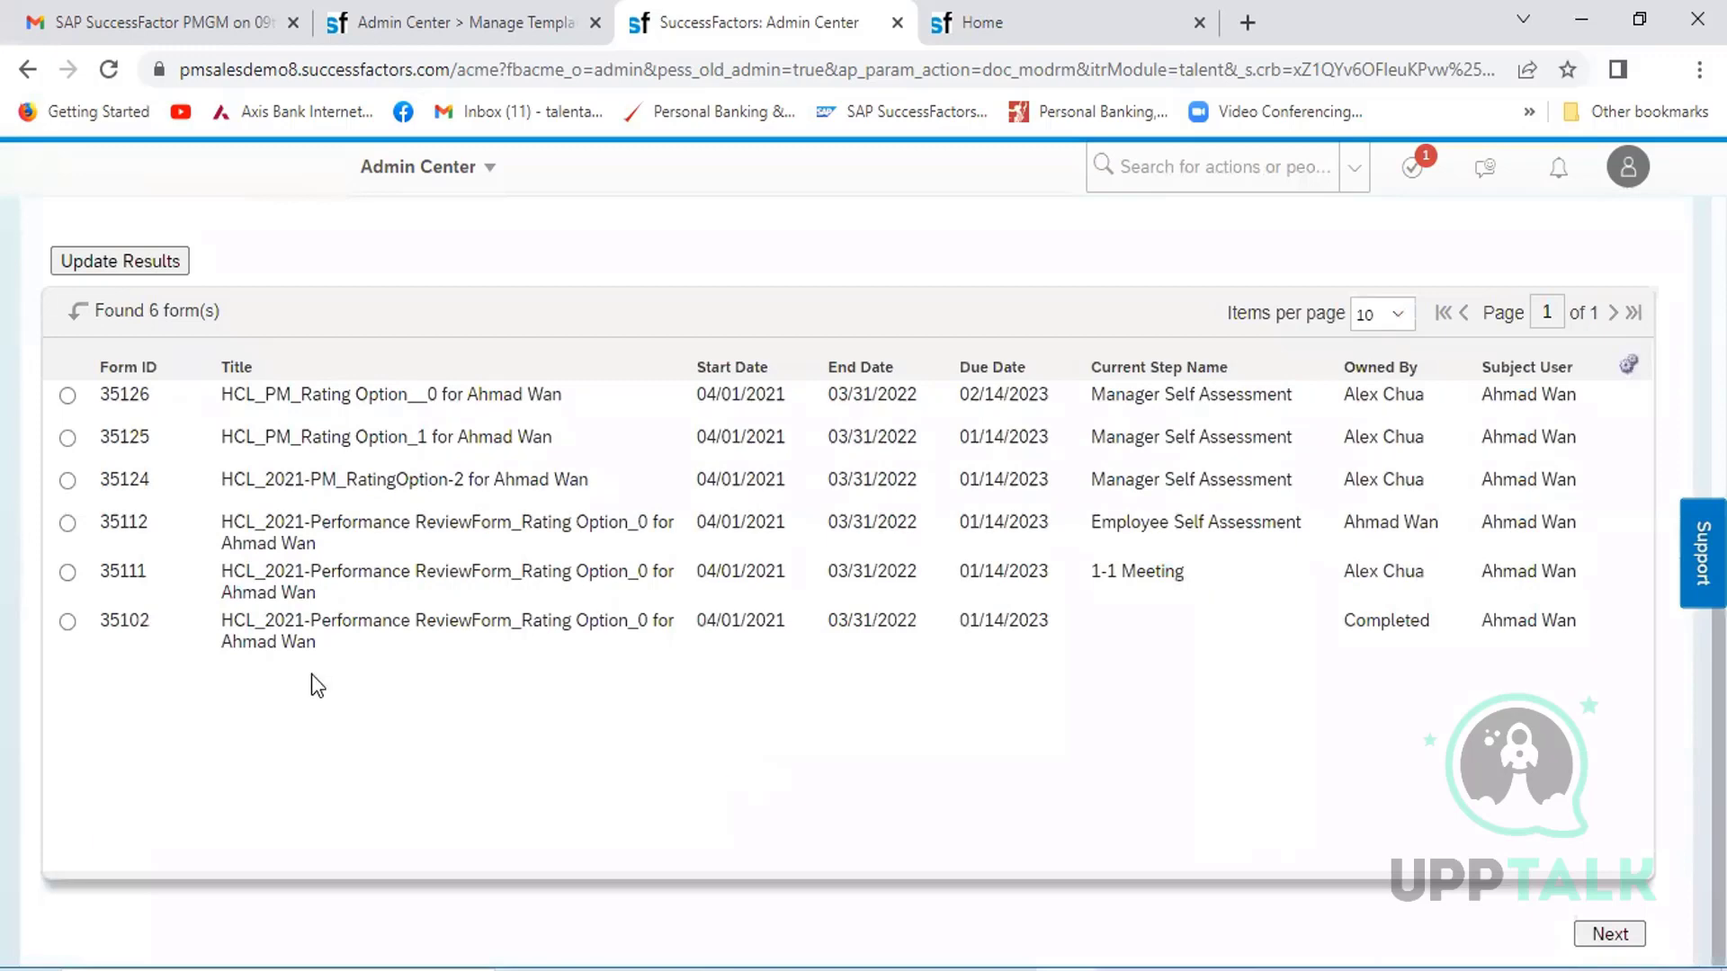
- Select the completed HCL_2021-Performance ReviewForm_Rating Option_0 form and review the stages and steps in its route map
{"action": "left_click", "coordinate": [68, 622]}
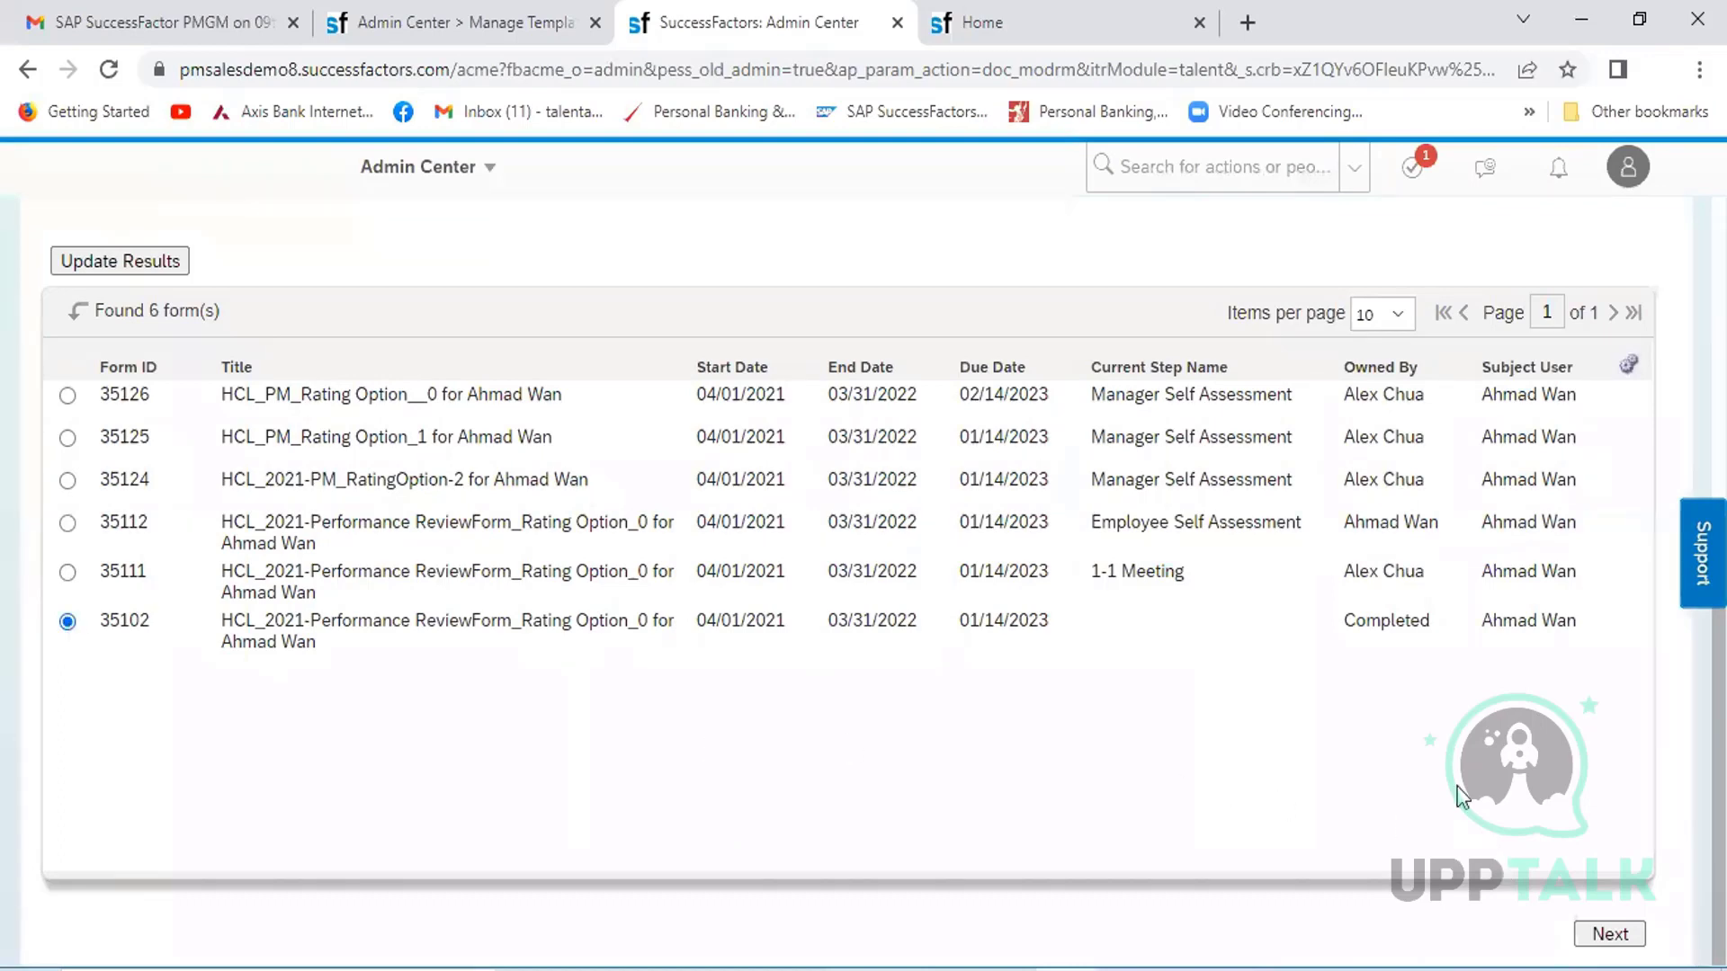
{"action": "left_click", "coordinate": [1610, 935]}
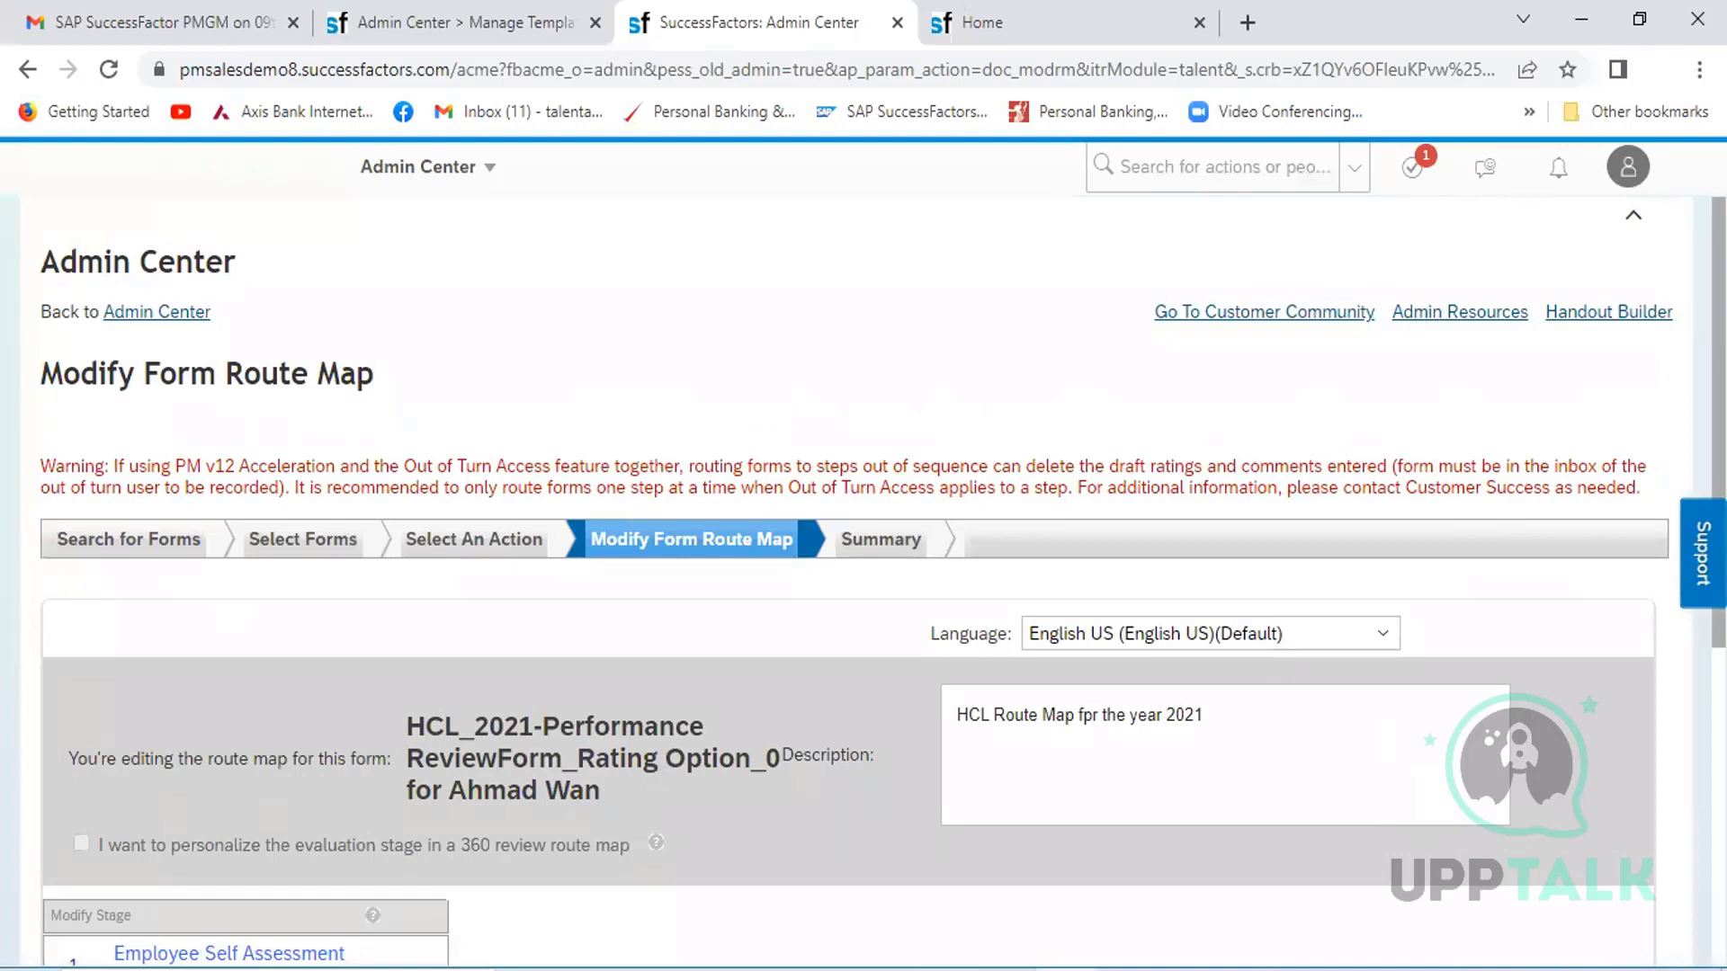
{"action": "scroll", "coordinate": [845, 558], "scroll_direction": "down", "scroll_amount": 6}
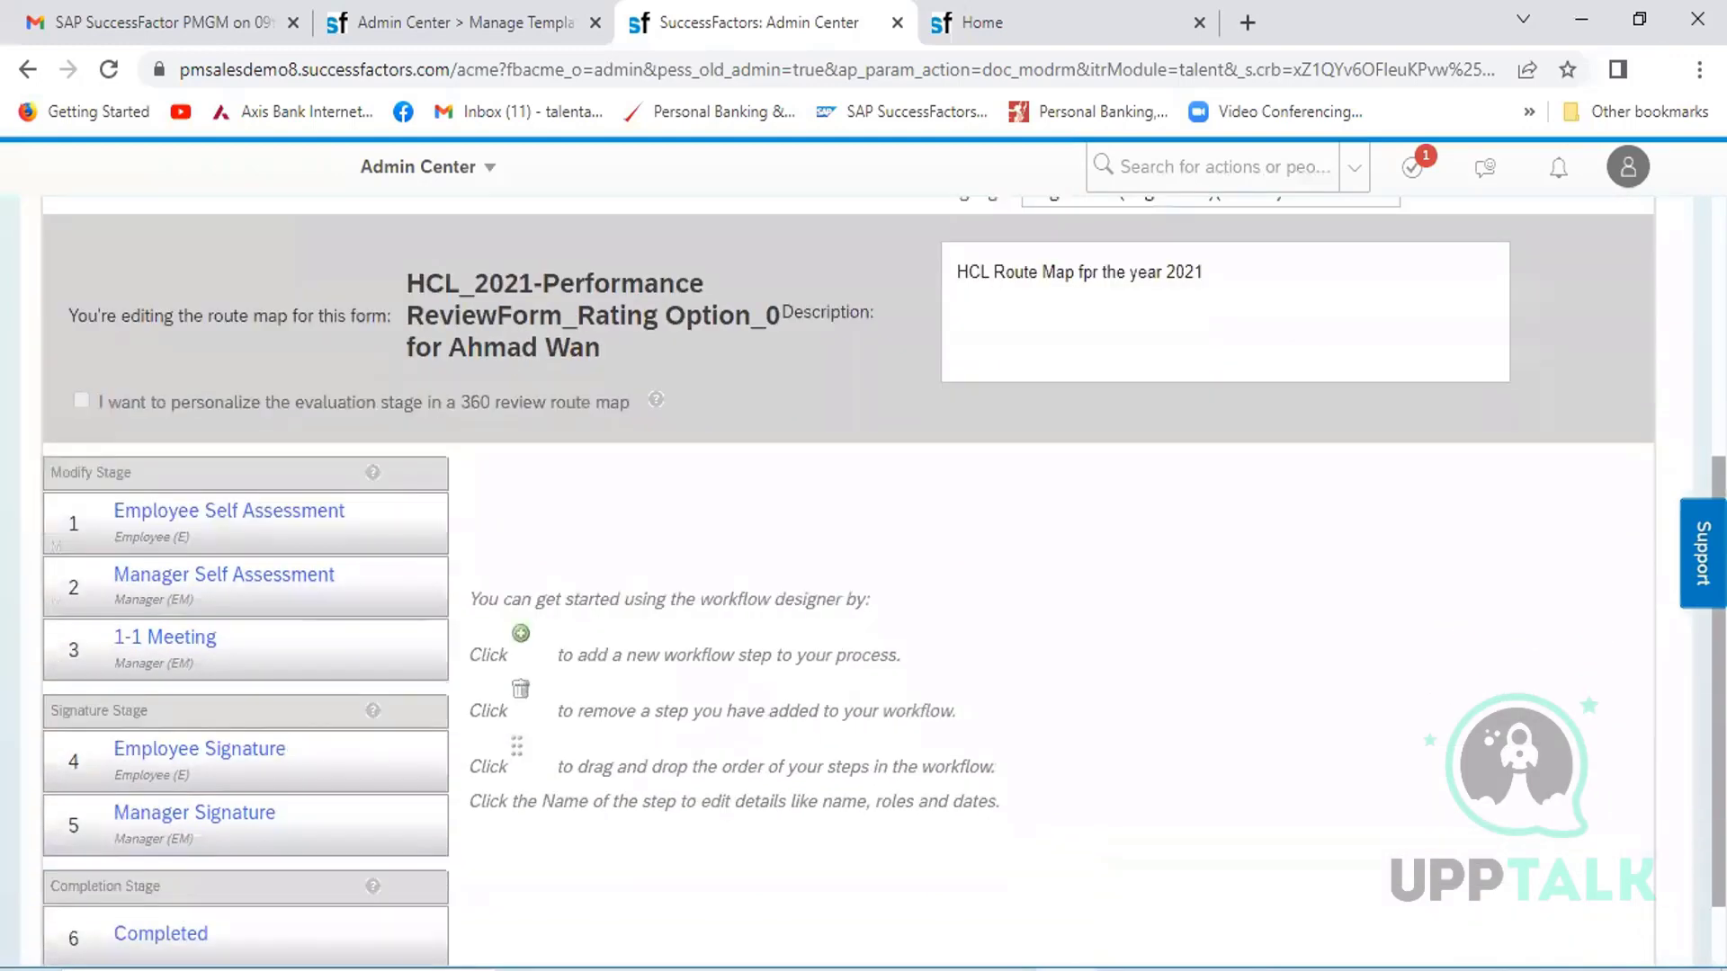
{"action": "scroll", "coordinate": [845, 557], "scroll_direction": "down", "scroll_amount": 1}
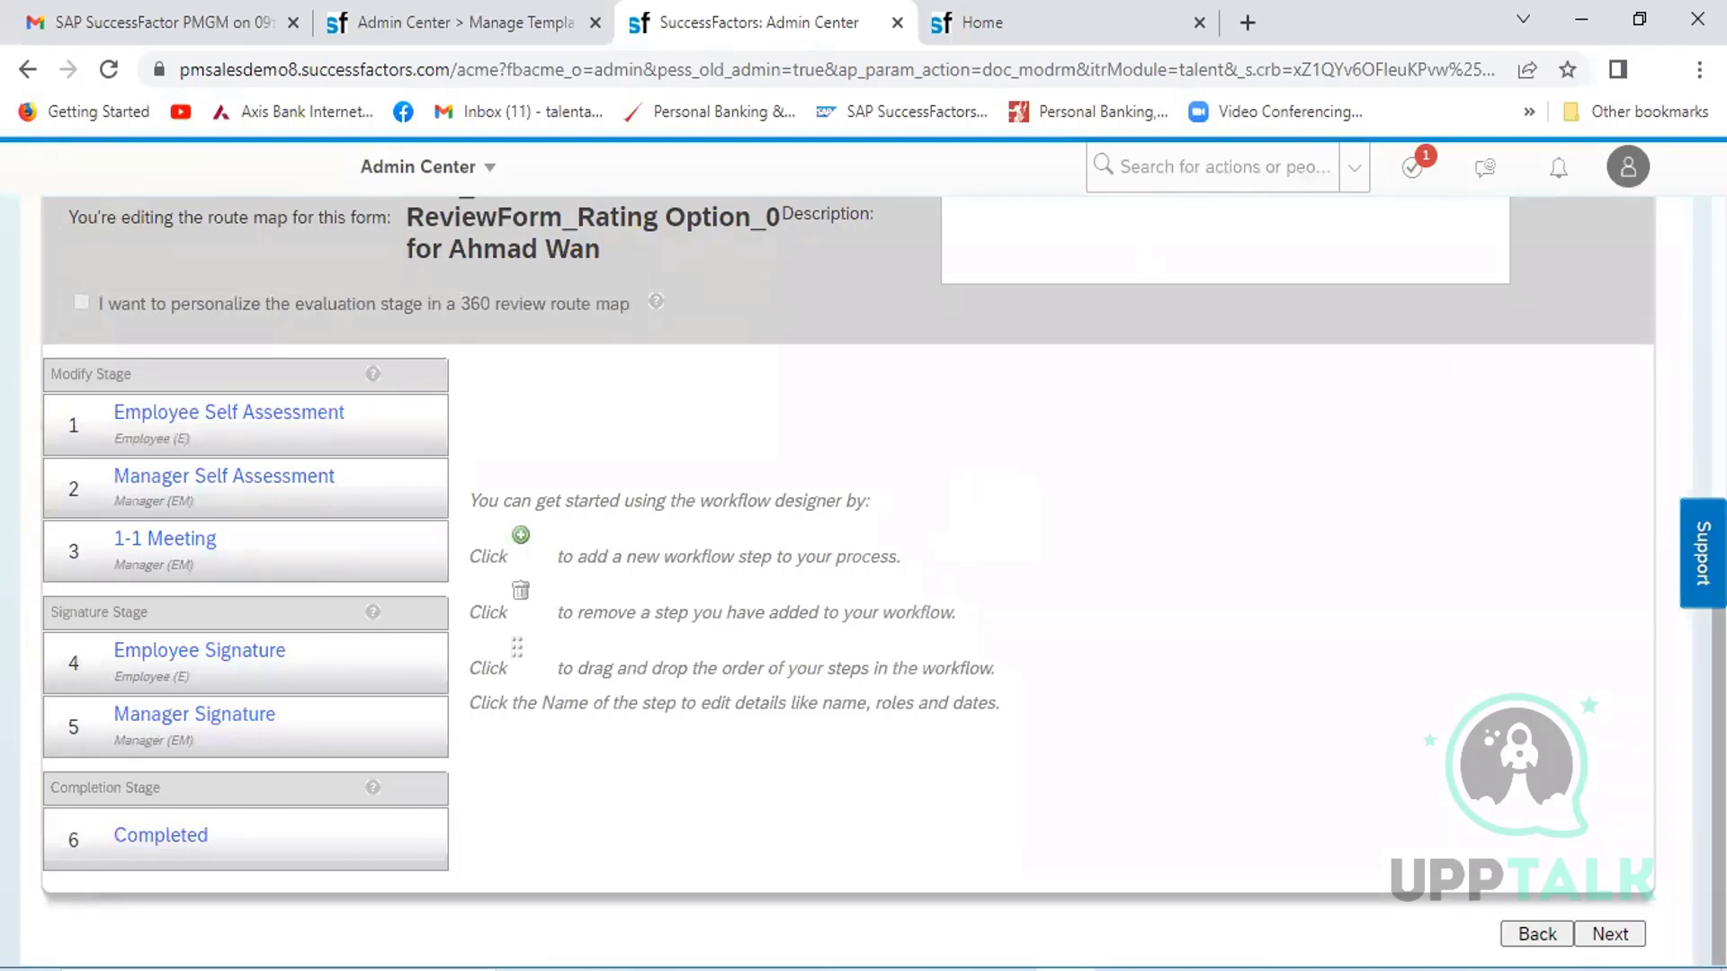
{"action": "scroll", "coordinate": [863, 576], "scroll_direction": "up", "scroll_amount": 6}
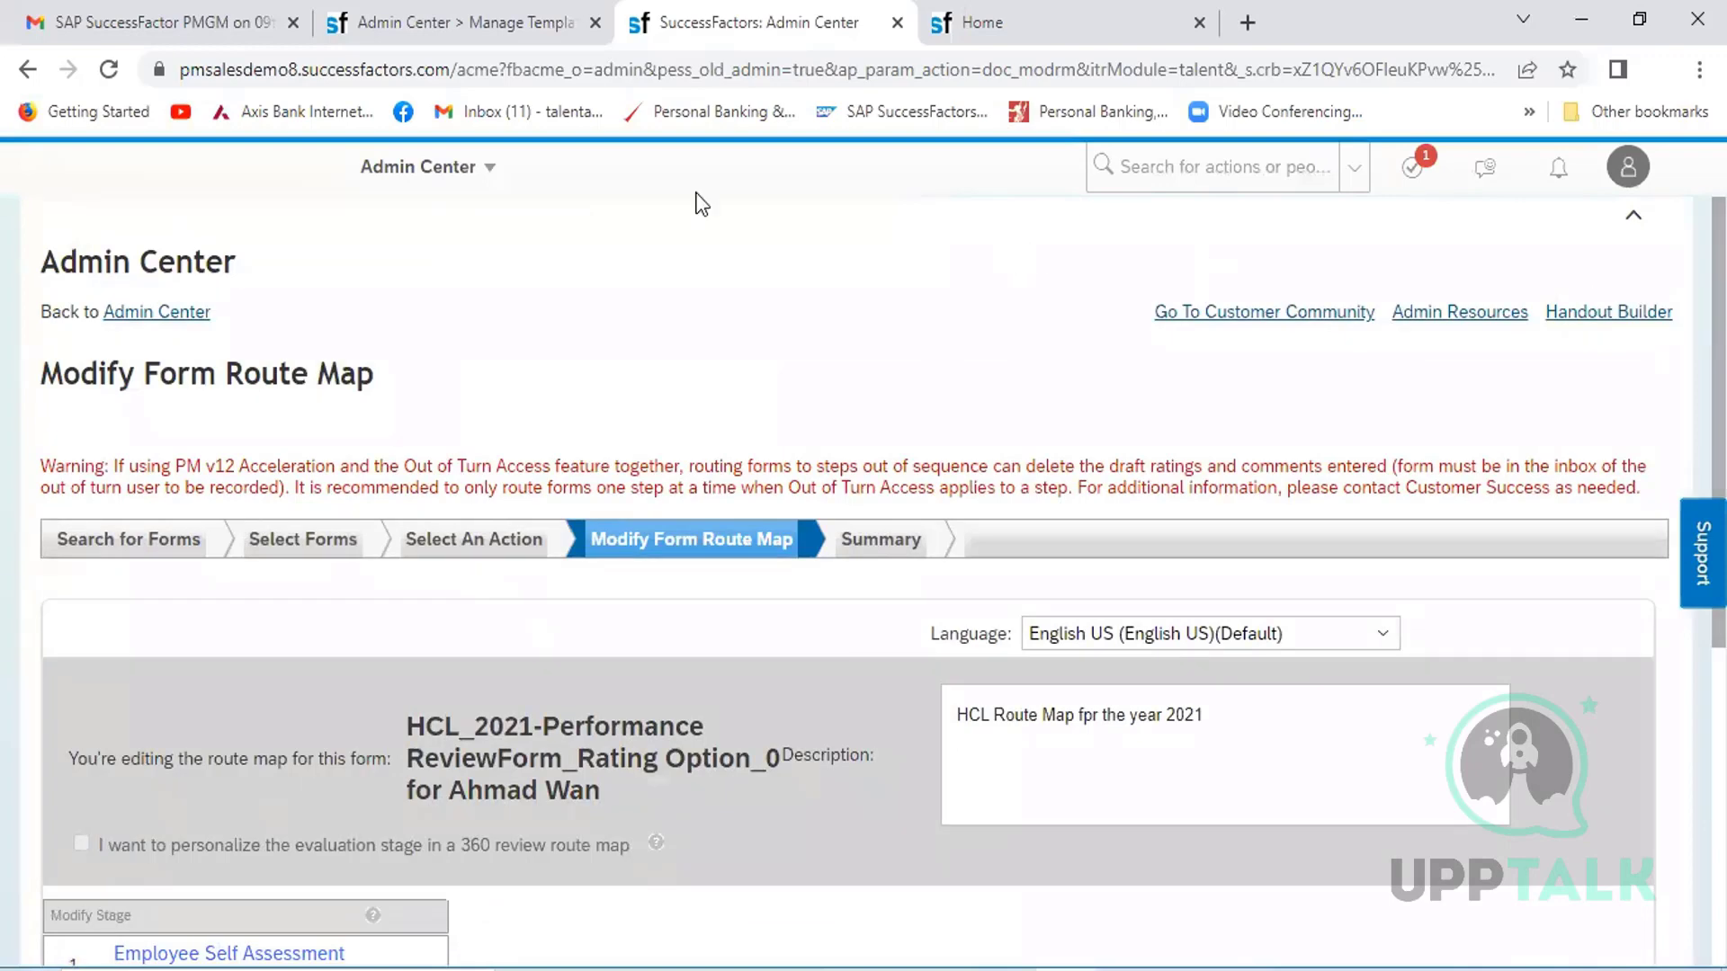
- Return to the Admin Center, open Performance Management Feature Settings and review the list of enabled performance management features
{"action": "left_click", "coordinate": [493, 179]}
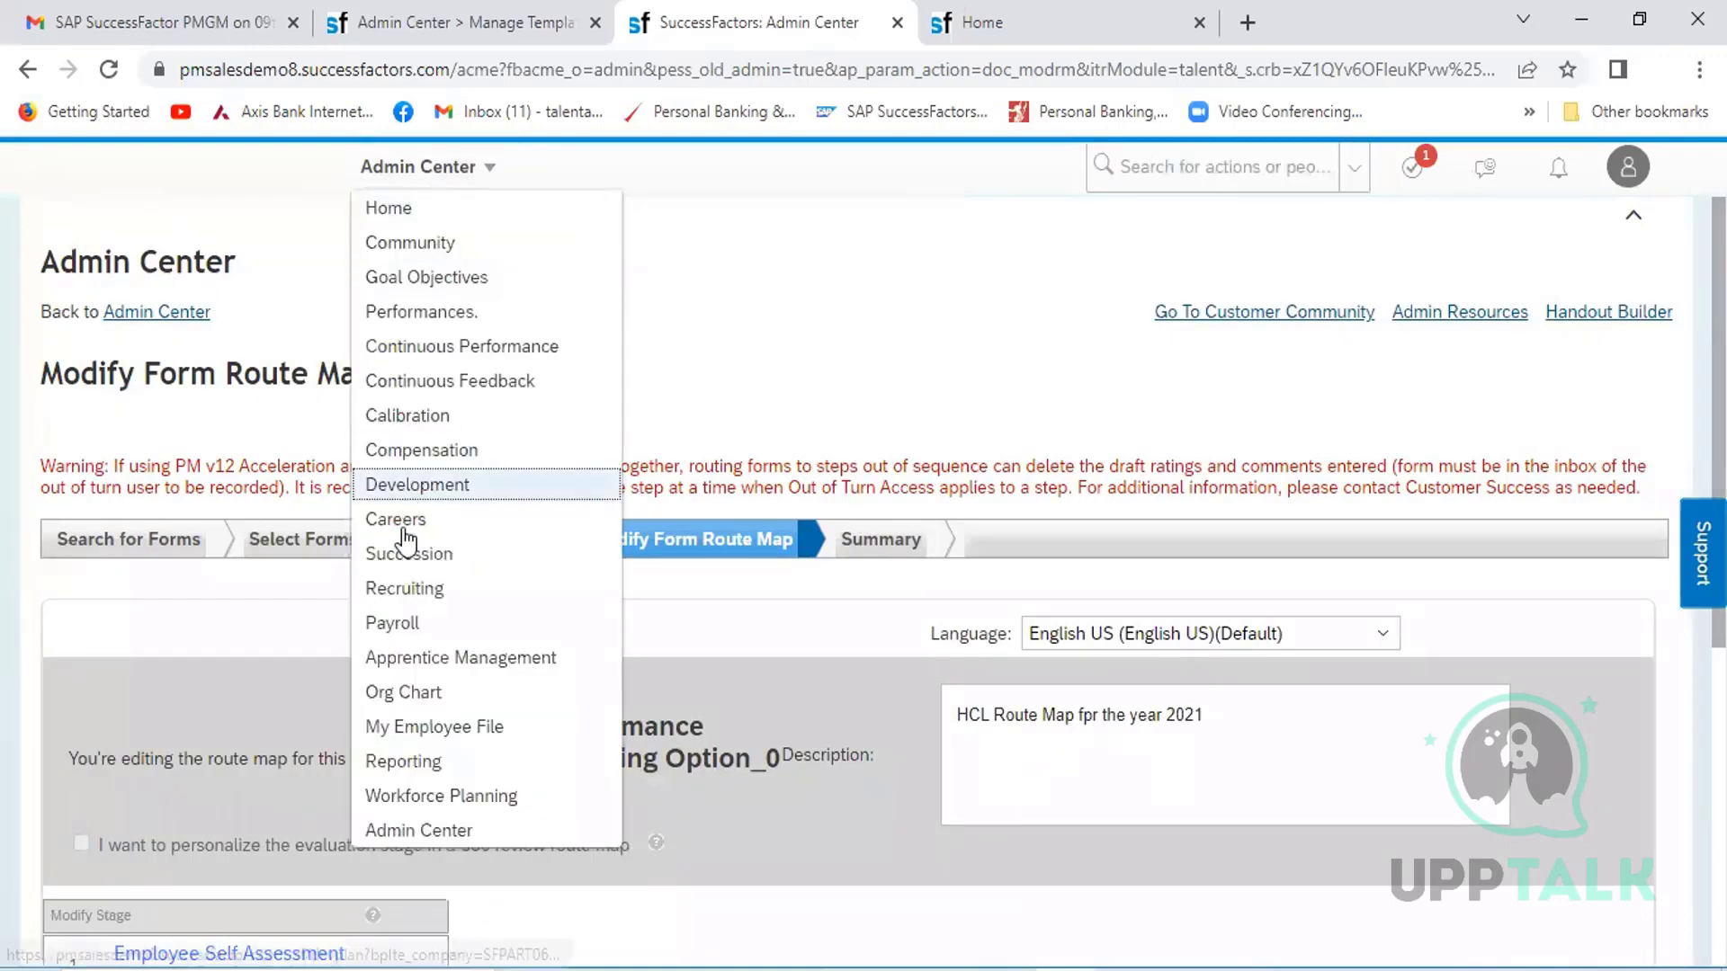
{"action": "left_click", "coordinate": [412, 832]}
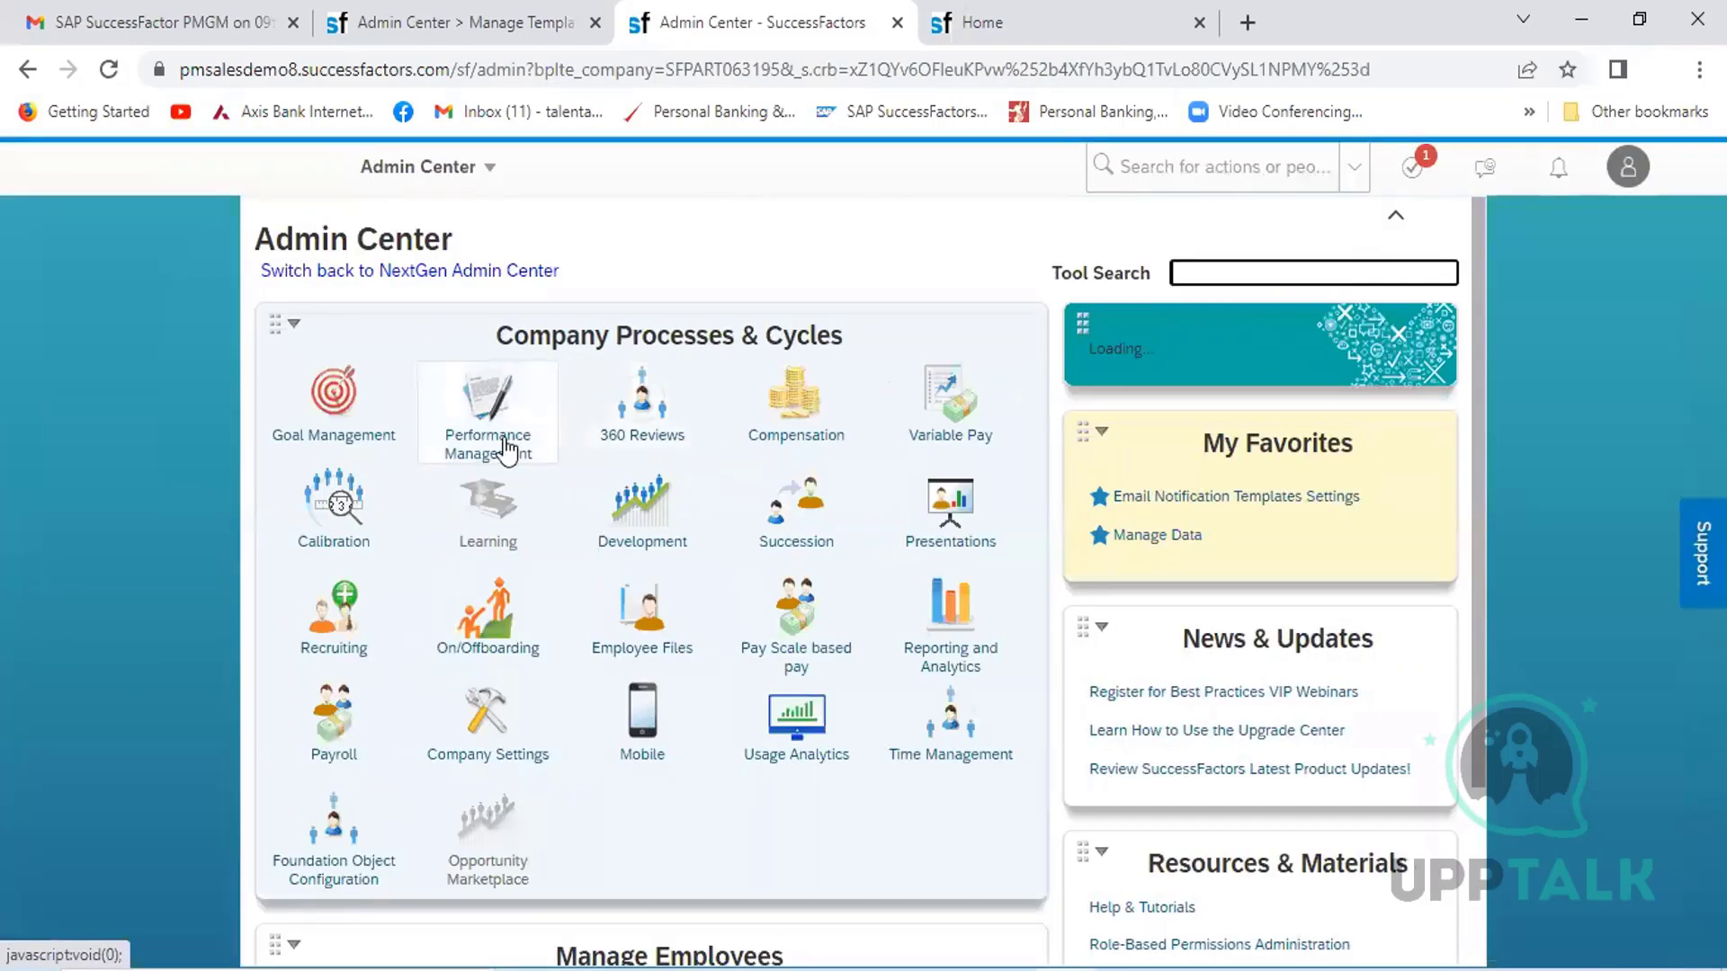
{"action": "left_click", "coordinate": [506, 447]}
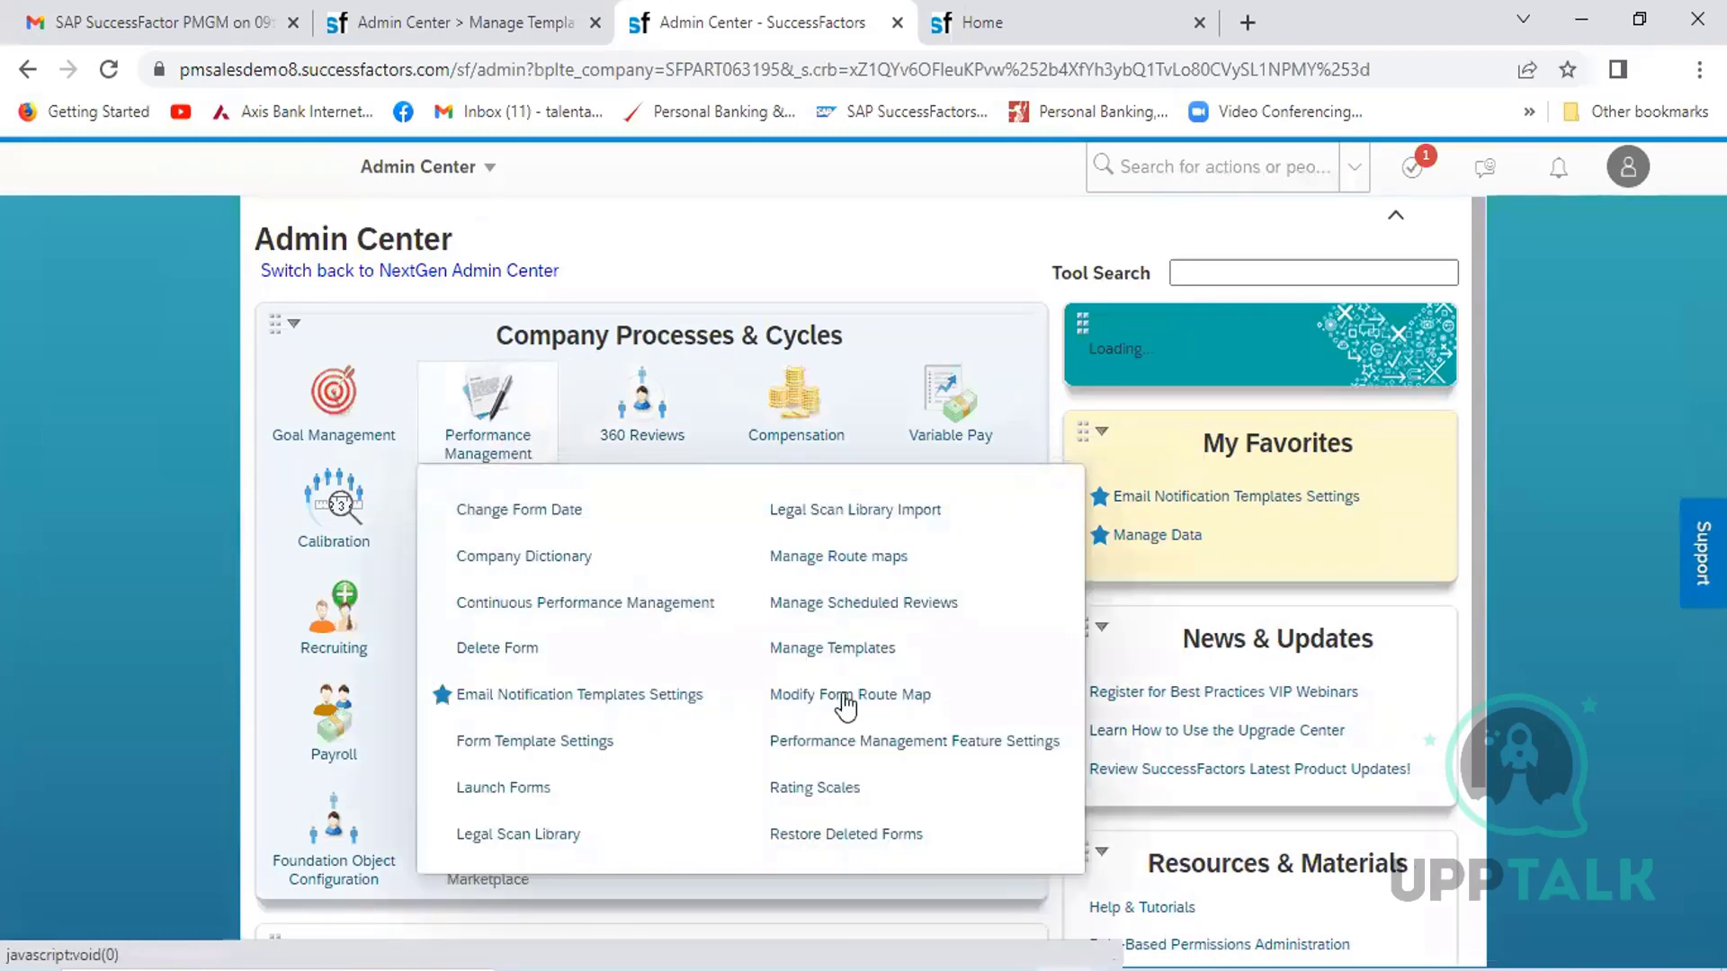
{"action": "left_click", "coordinate": [886, 749]}
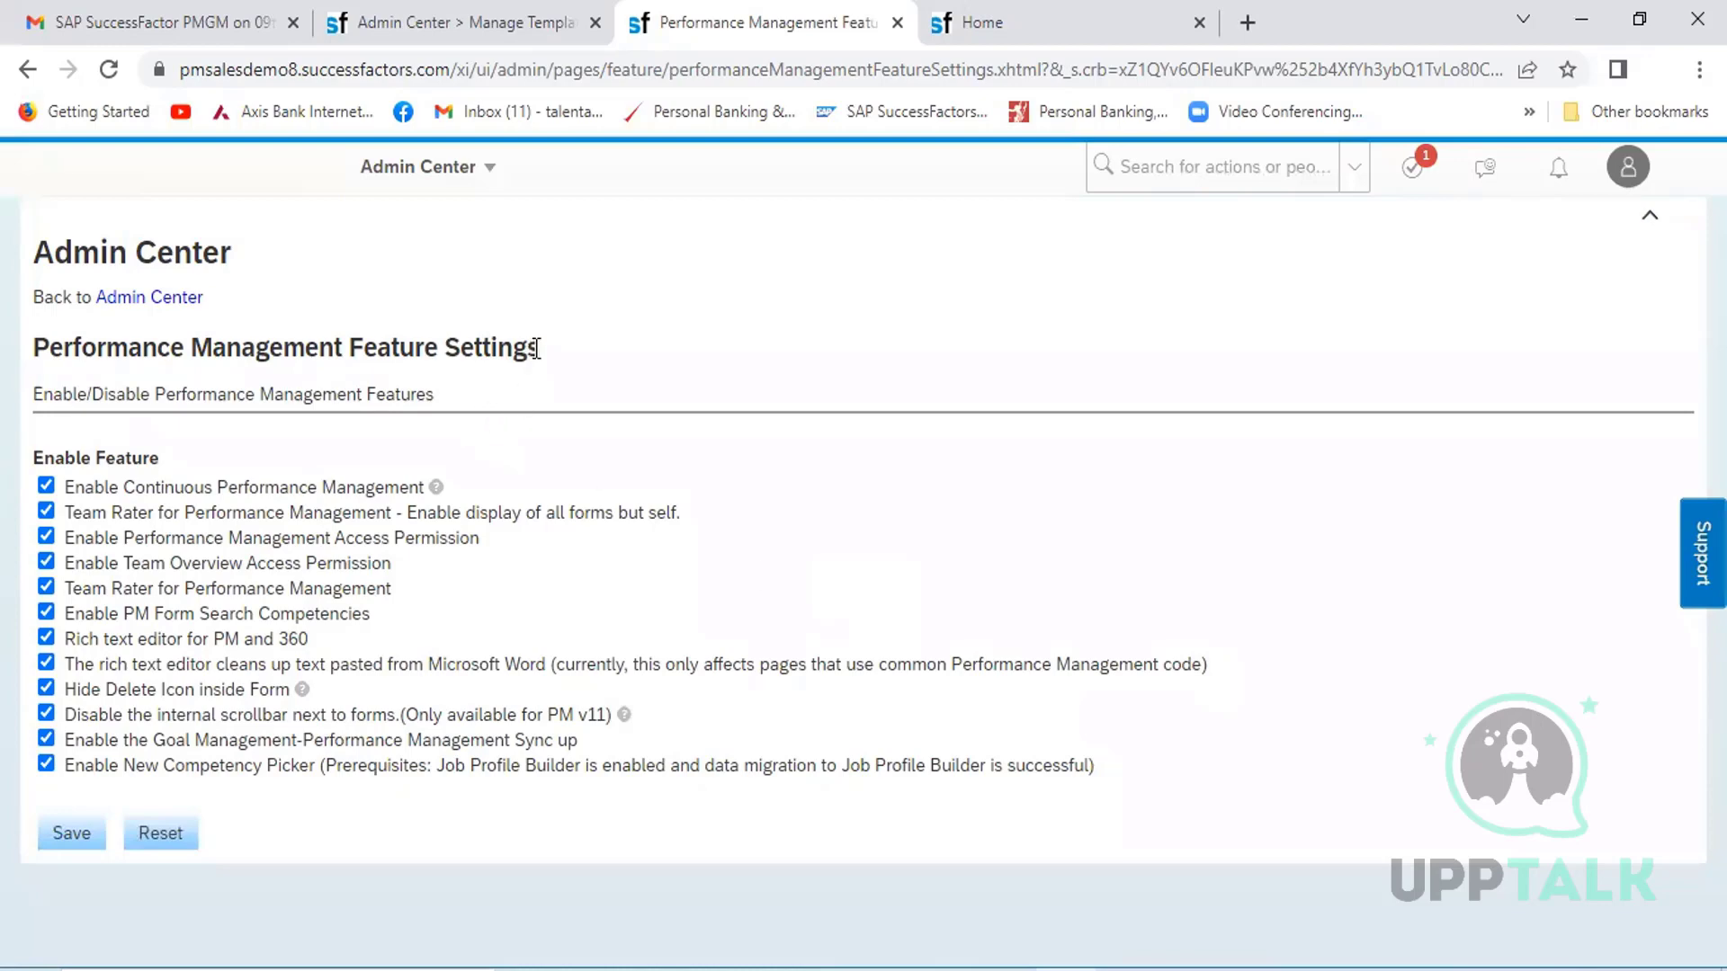
{"action": "left_click_drag", "start_coordinate": [540, 351], "coordinate": [31, 351]}
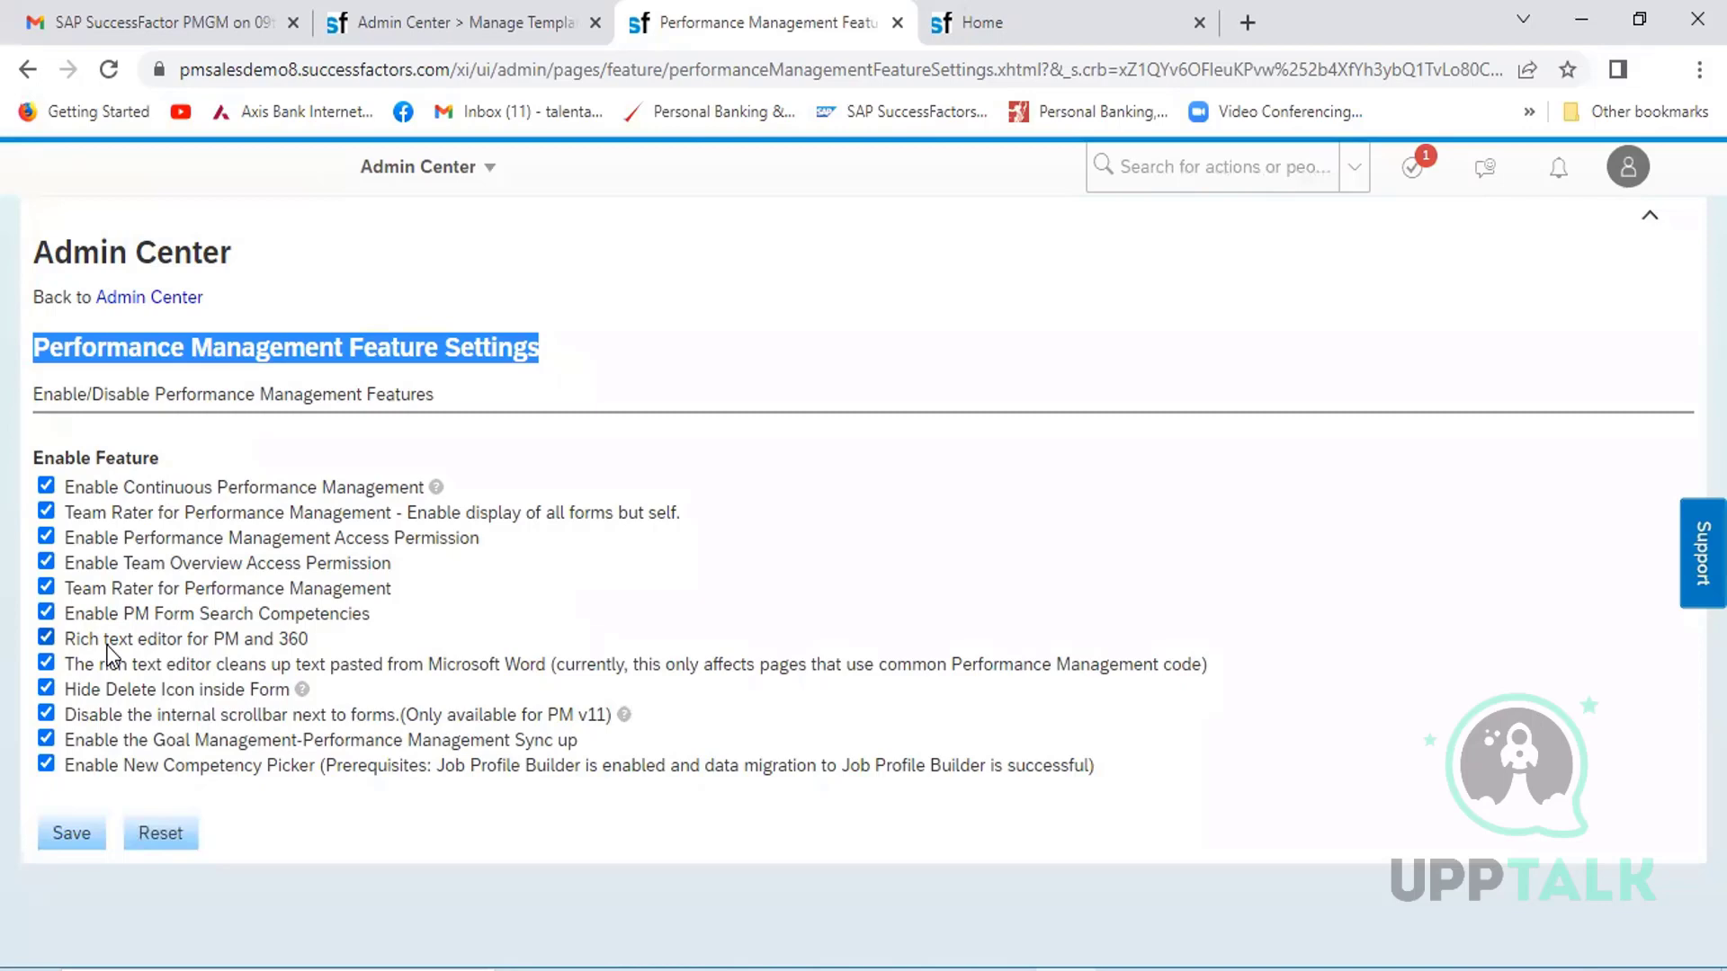
{"action": "left_click", "coordinate": [108, 820]}
- Search the actions for "Goal management" and open Goal Management Feature Settings to review its feature options
{"action": "left_click", "coordinate": [1168, 177]}
{"action": "type", "text": "G"}
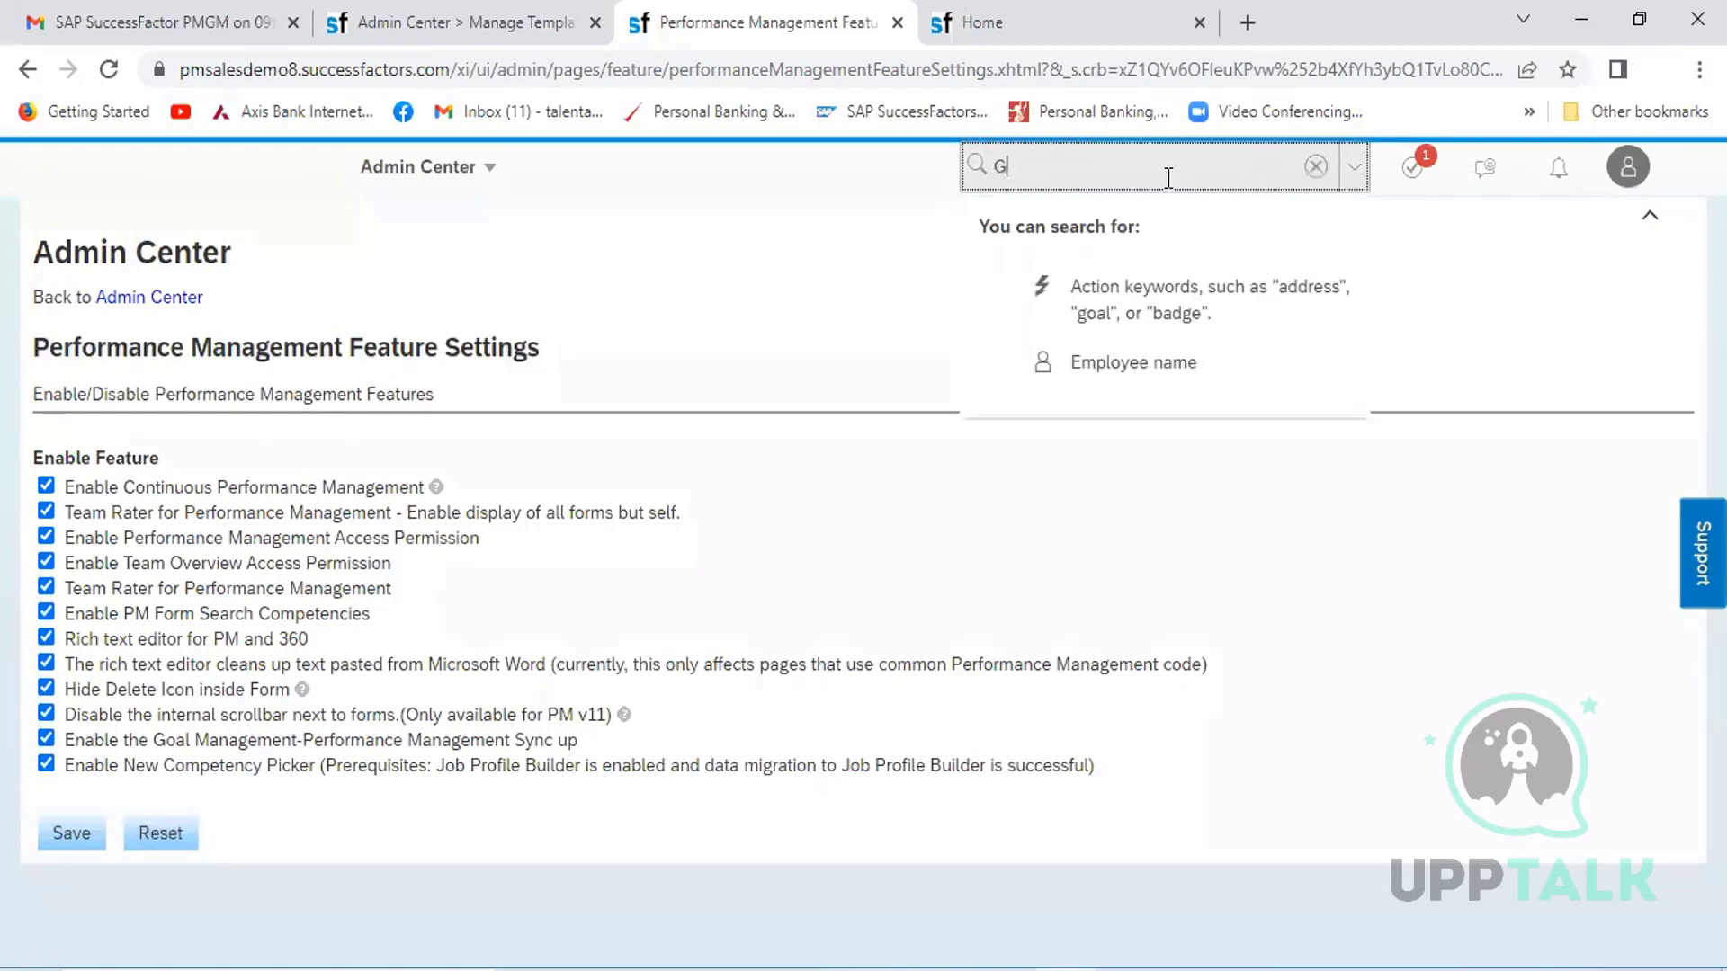
{"action": "type", "text": "oal maanage"}
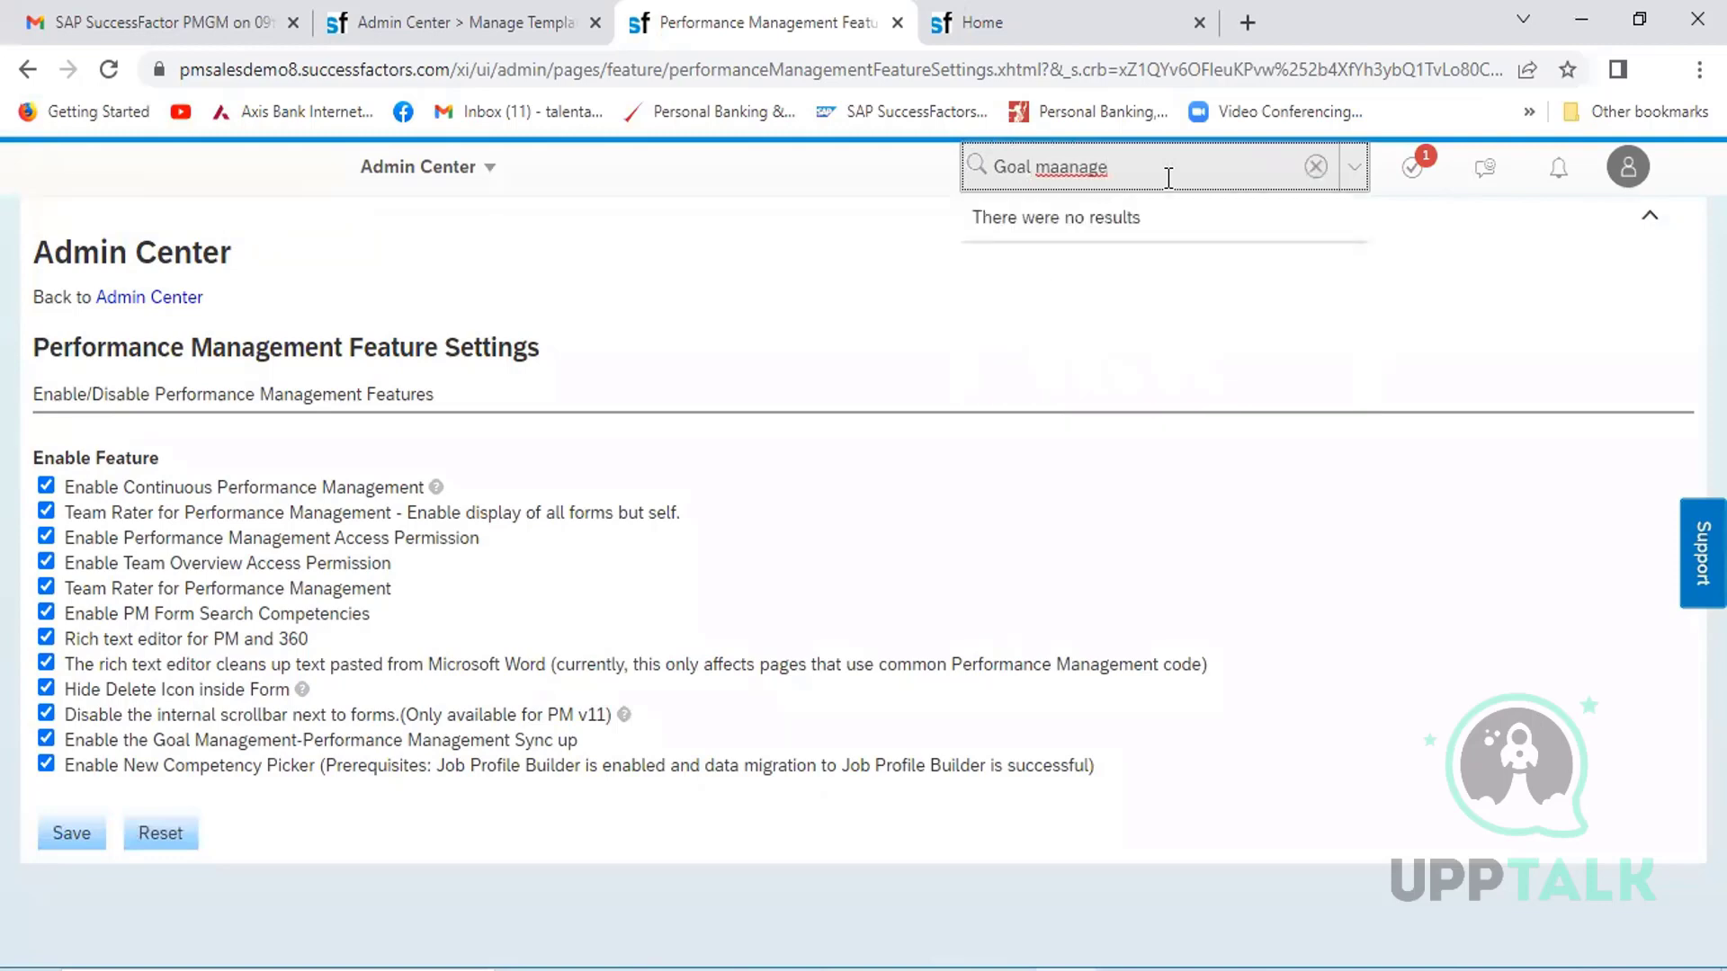
{"action": "key", "text": "BackSpace"}
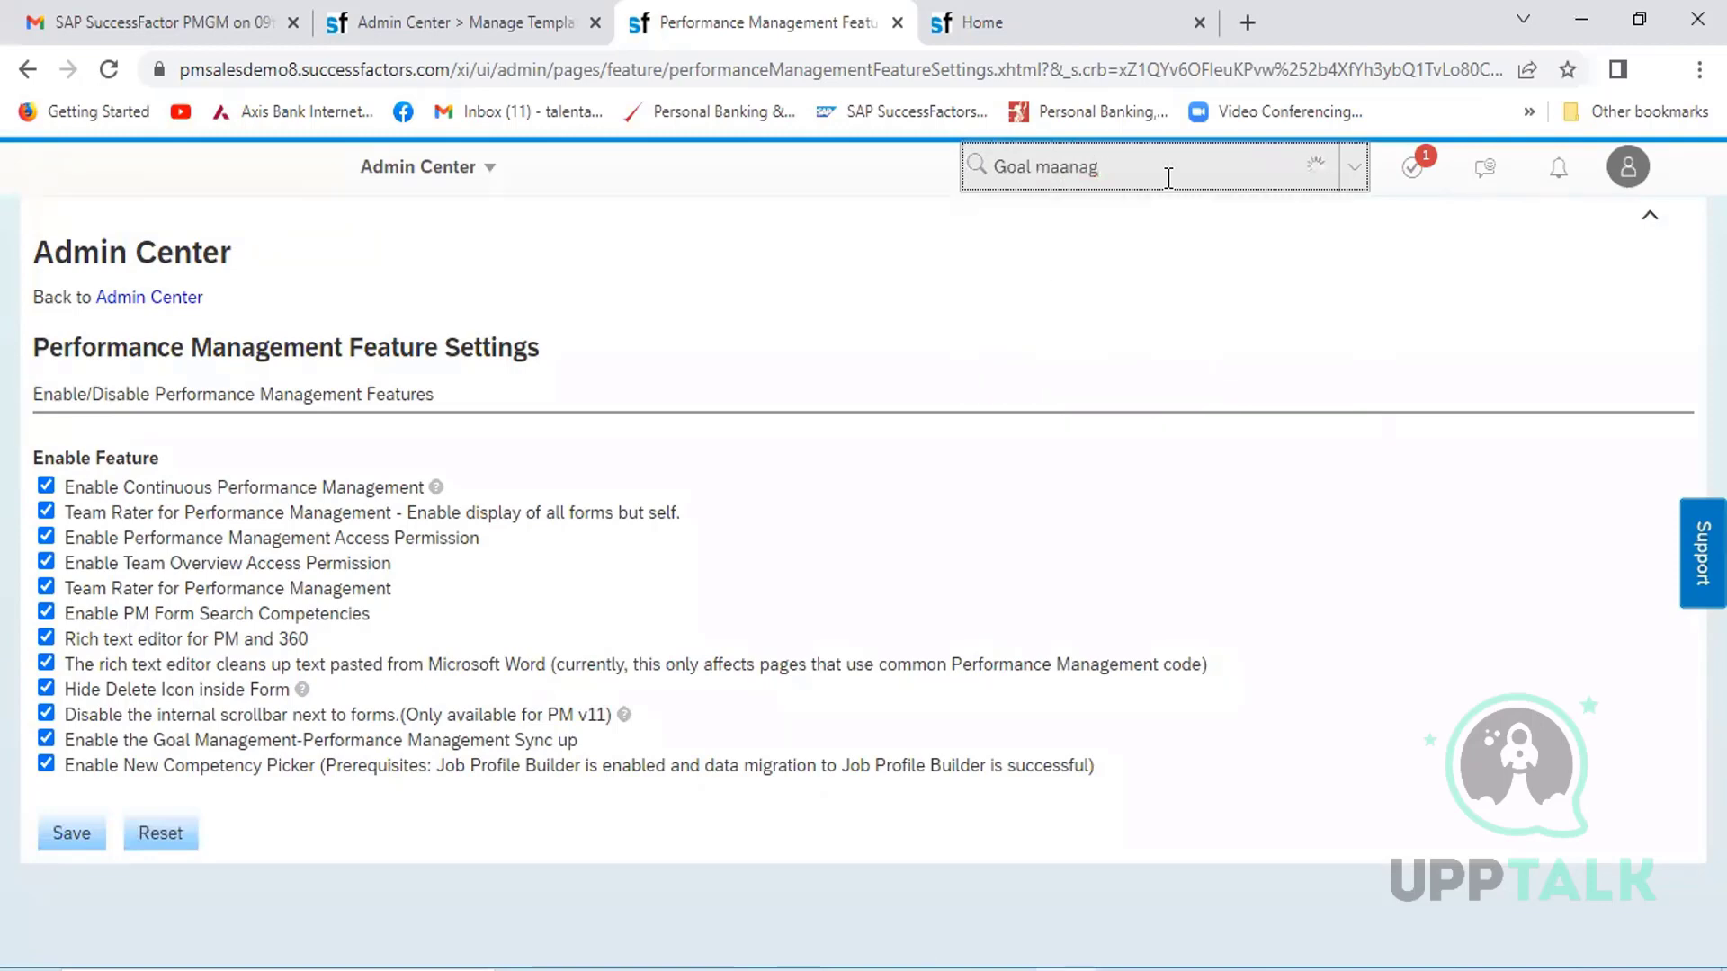
{"action": "key", "text": "BackSpace"}
{"action": "key", "text": "BackSpace"}
{"action": "key", "text": "BackSpace"}
{"action": "key", "text": "BackSpace"}
{"action": "key", "text": "BackSpace"}
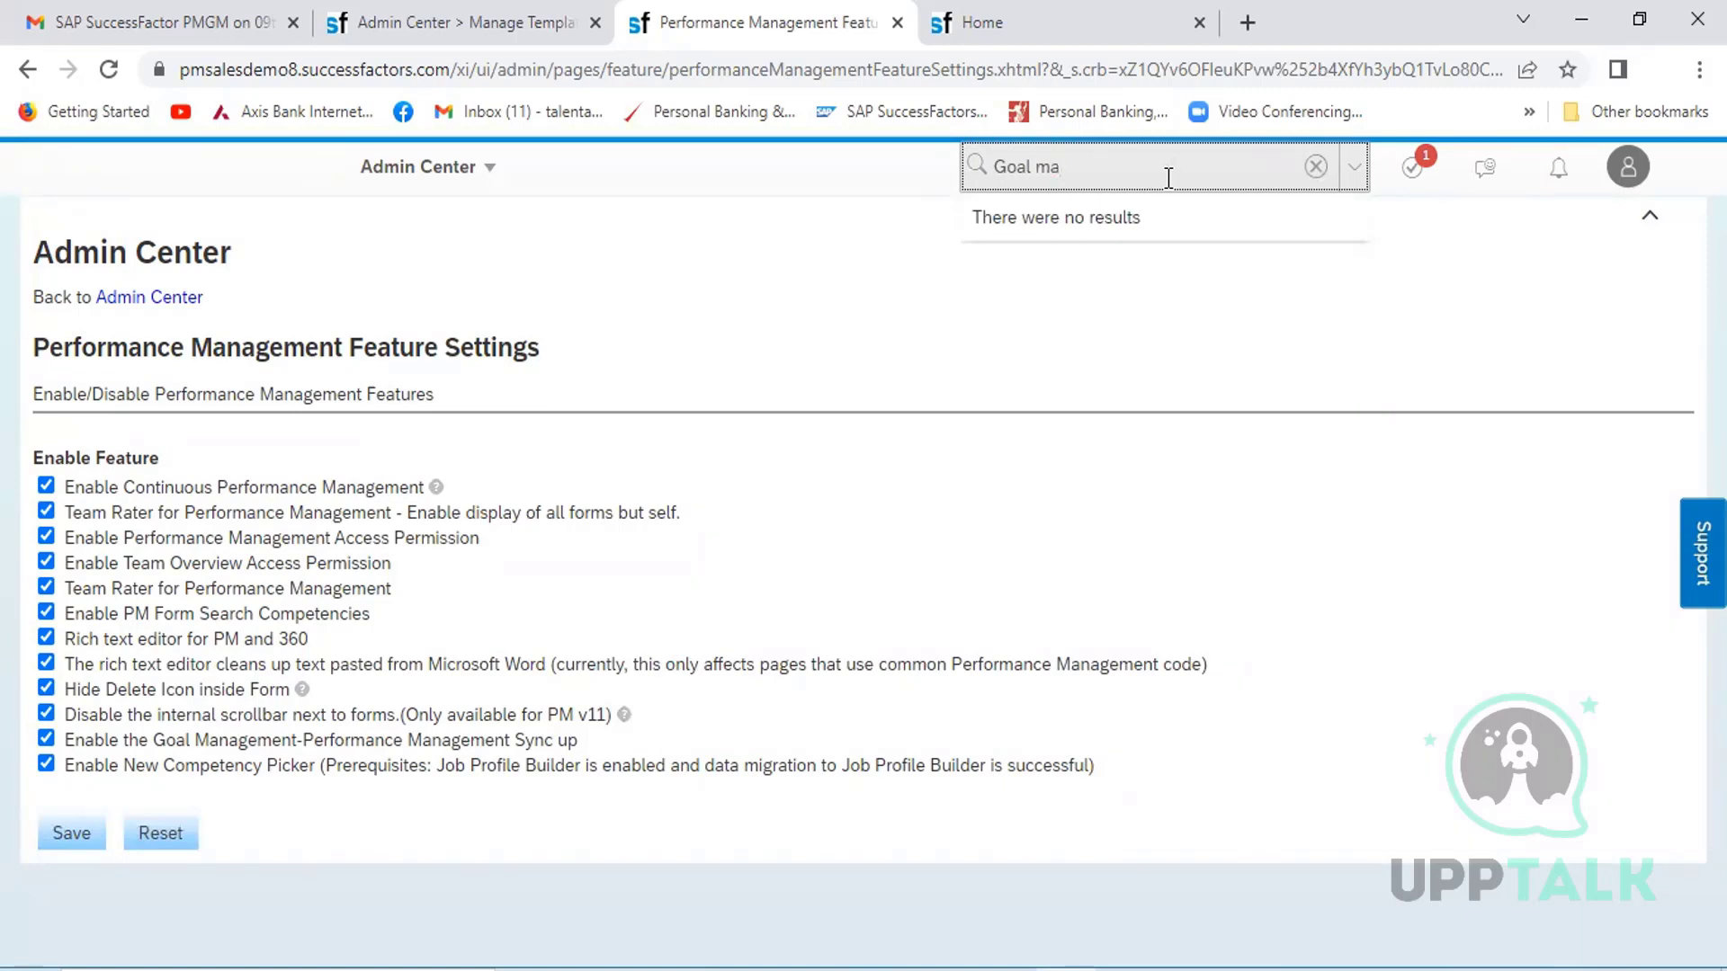
{"action": "type", "text": "anagement"}
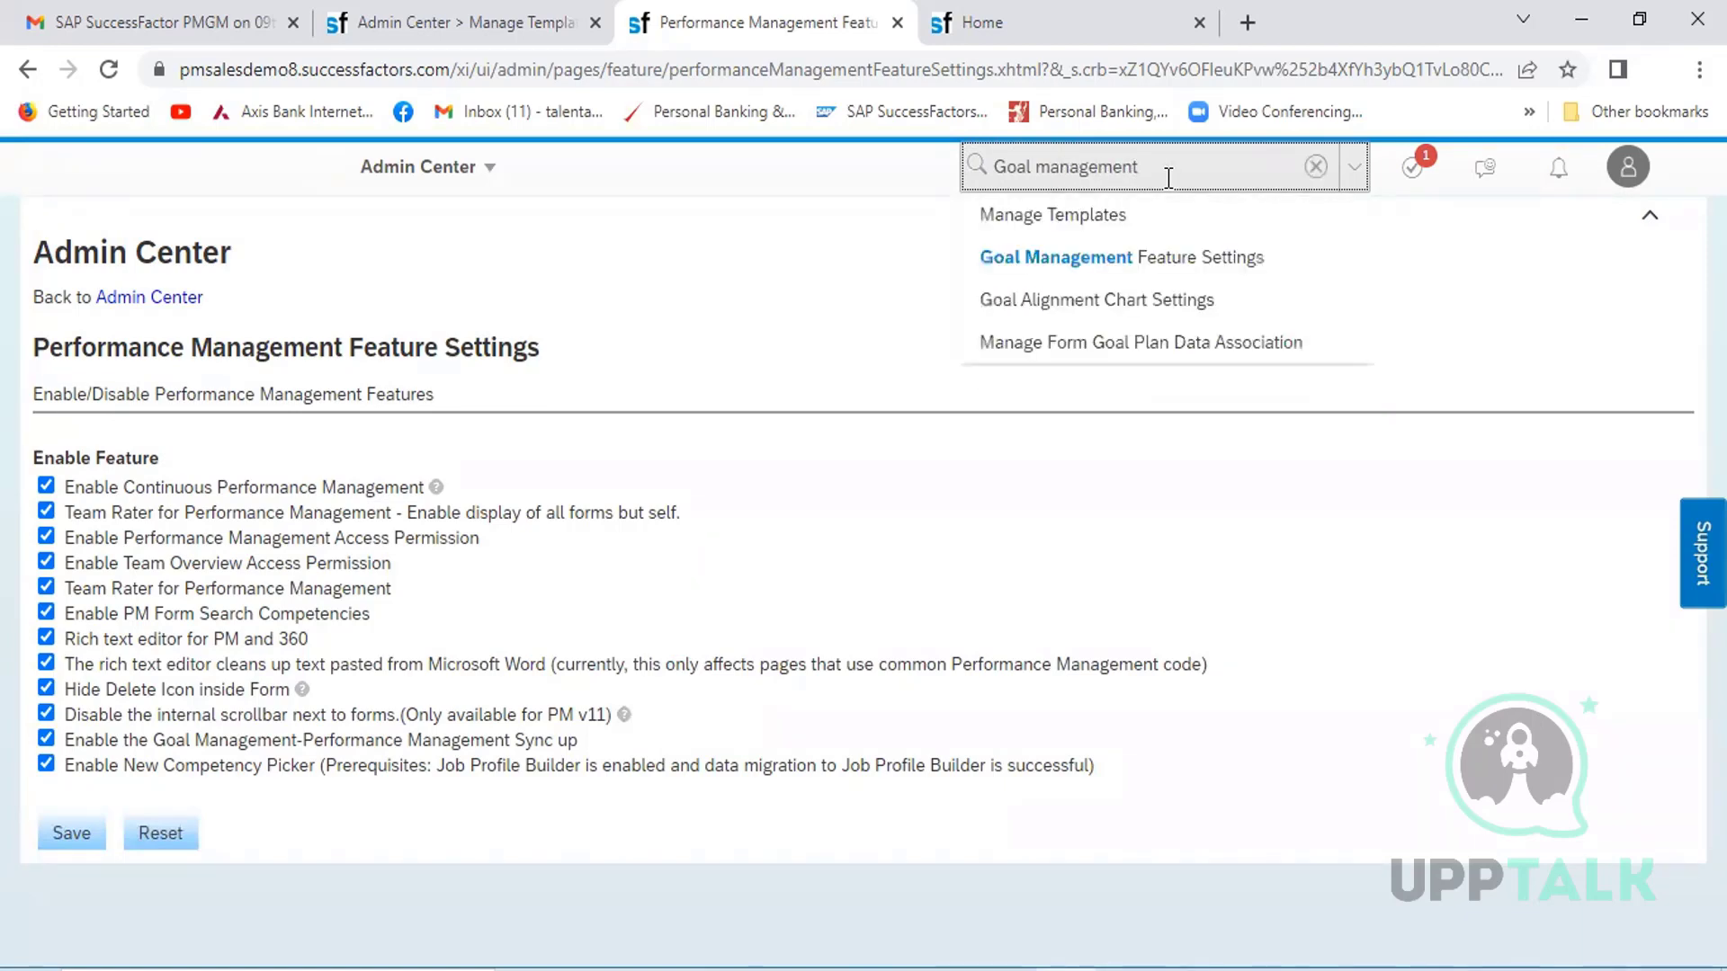
{"action": "left_click", "coordinate": [1147, 268]}
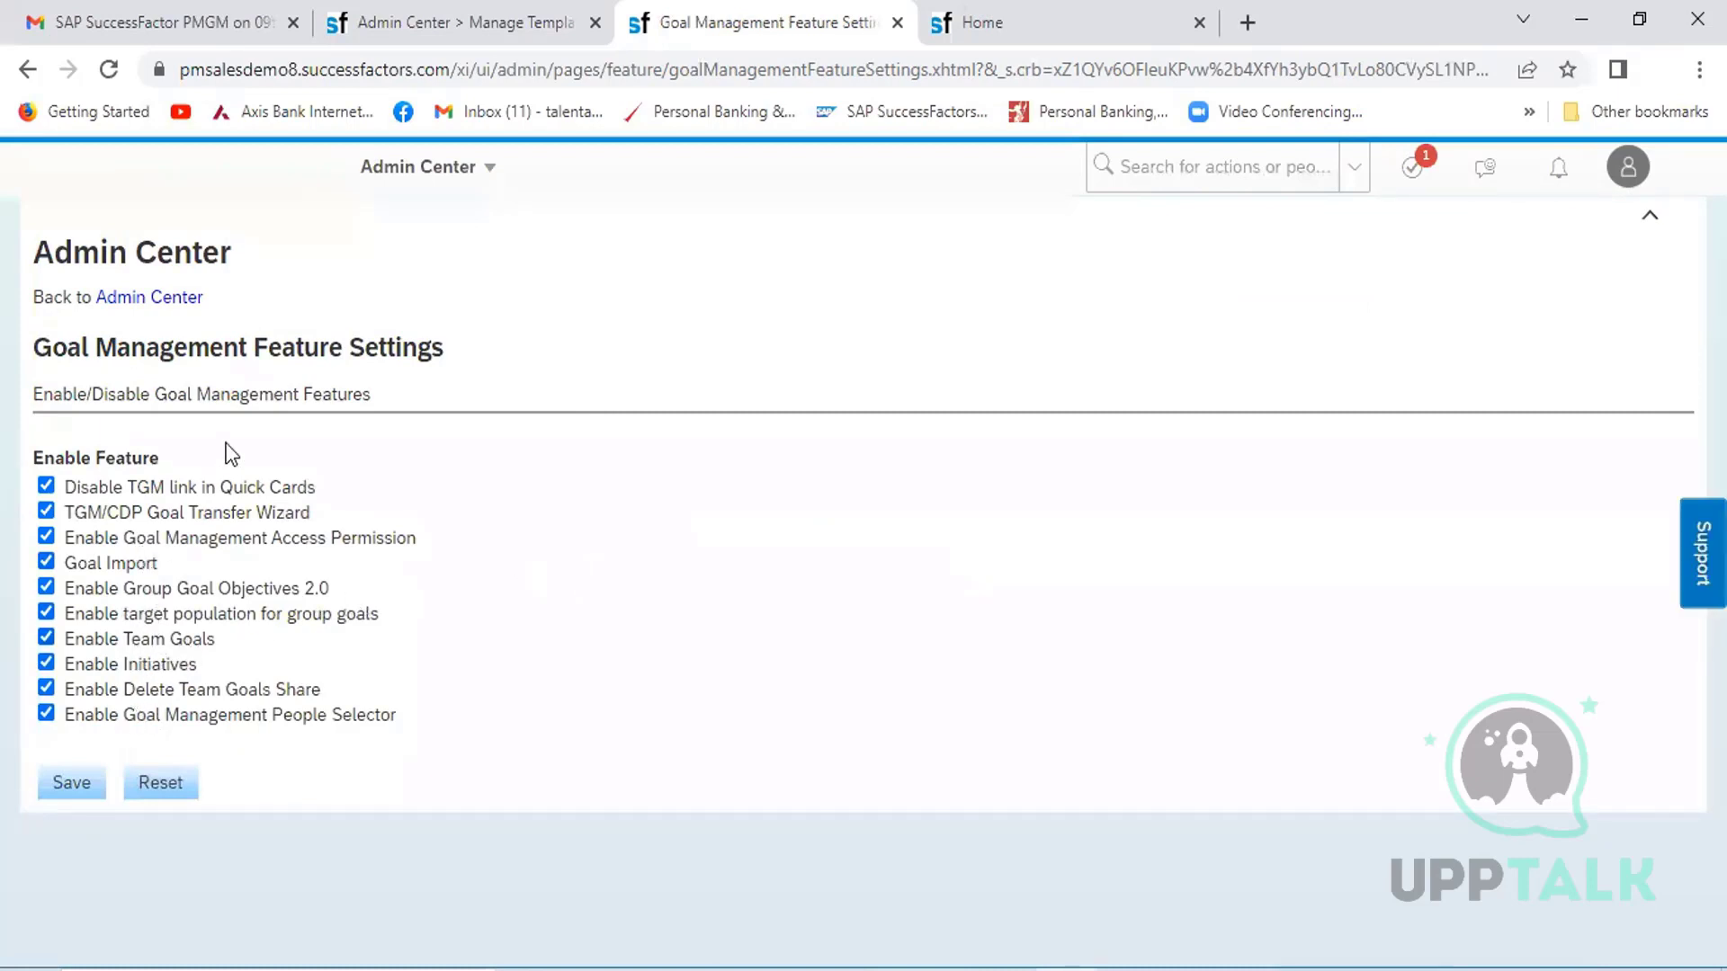
{"action": "left_click_drag", "start_coordinate": [447, 358], "coordinate": [67, 349]}
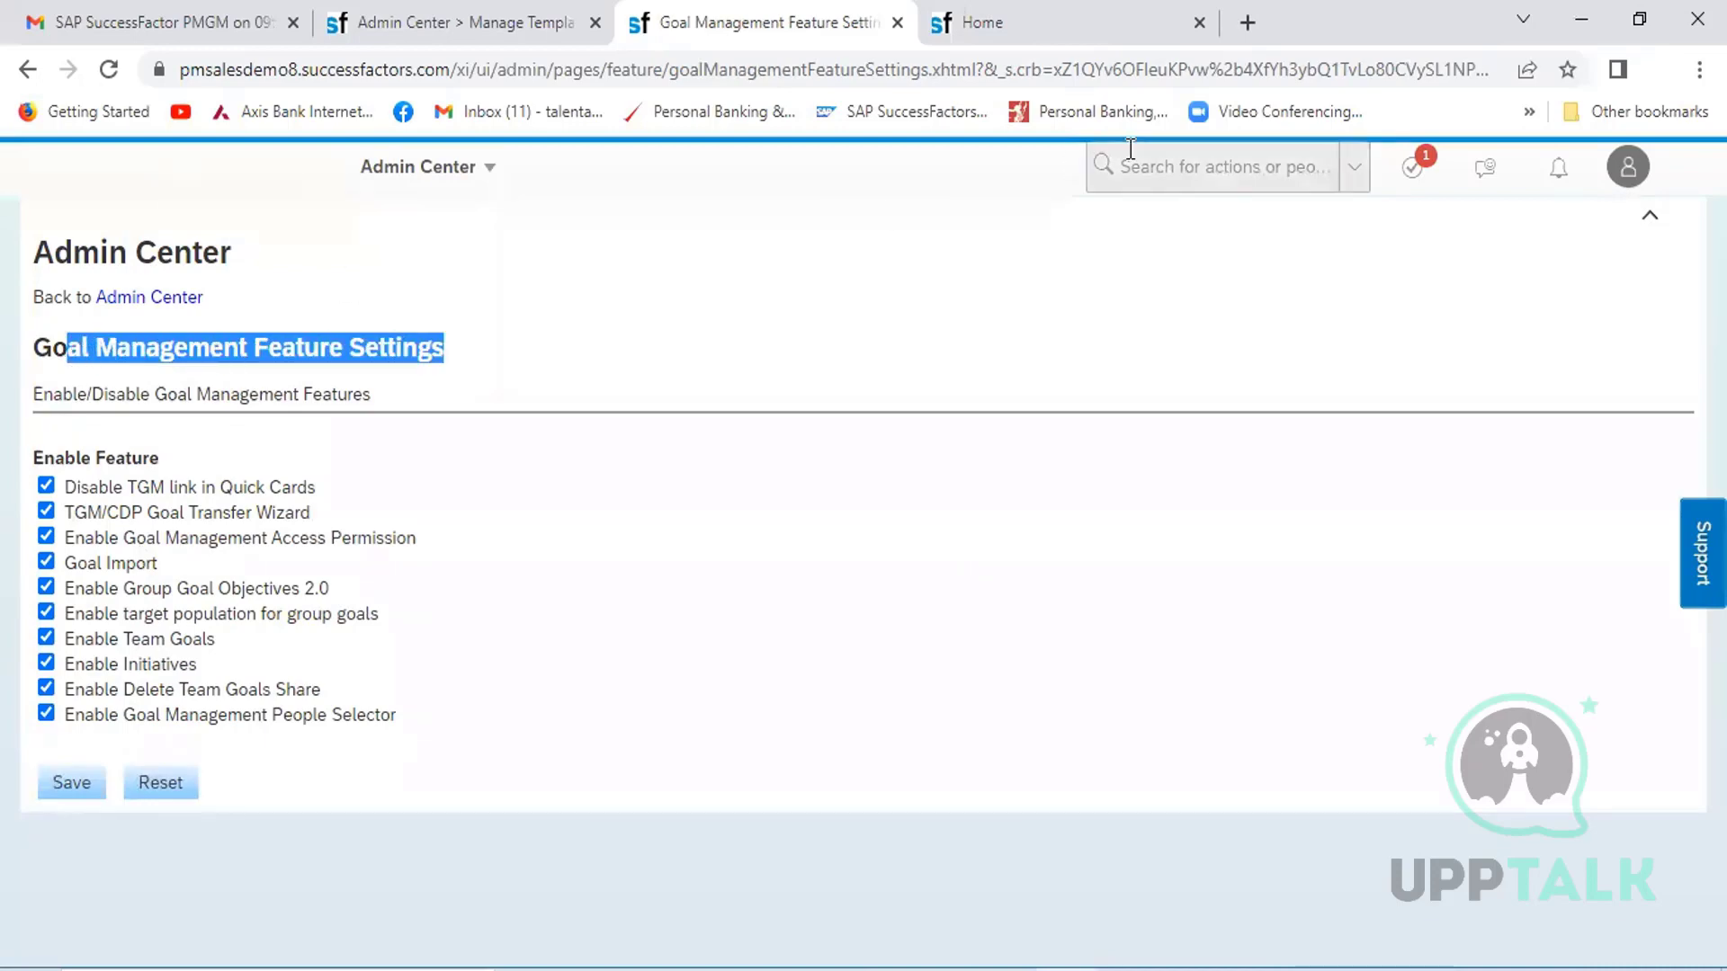
- Search the actions for "Performance" and reopen Performance Management Feature Settings to review the page
{"action": "left_click", "coordinate": [1156, 167]}
{"action": "type", "text": "Pe"}
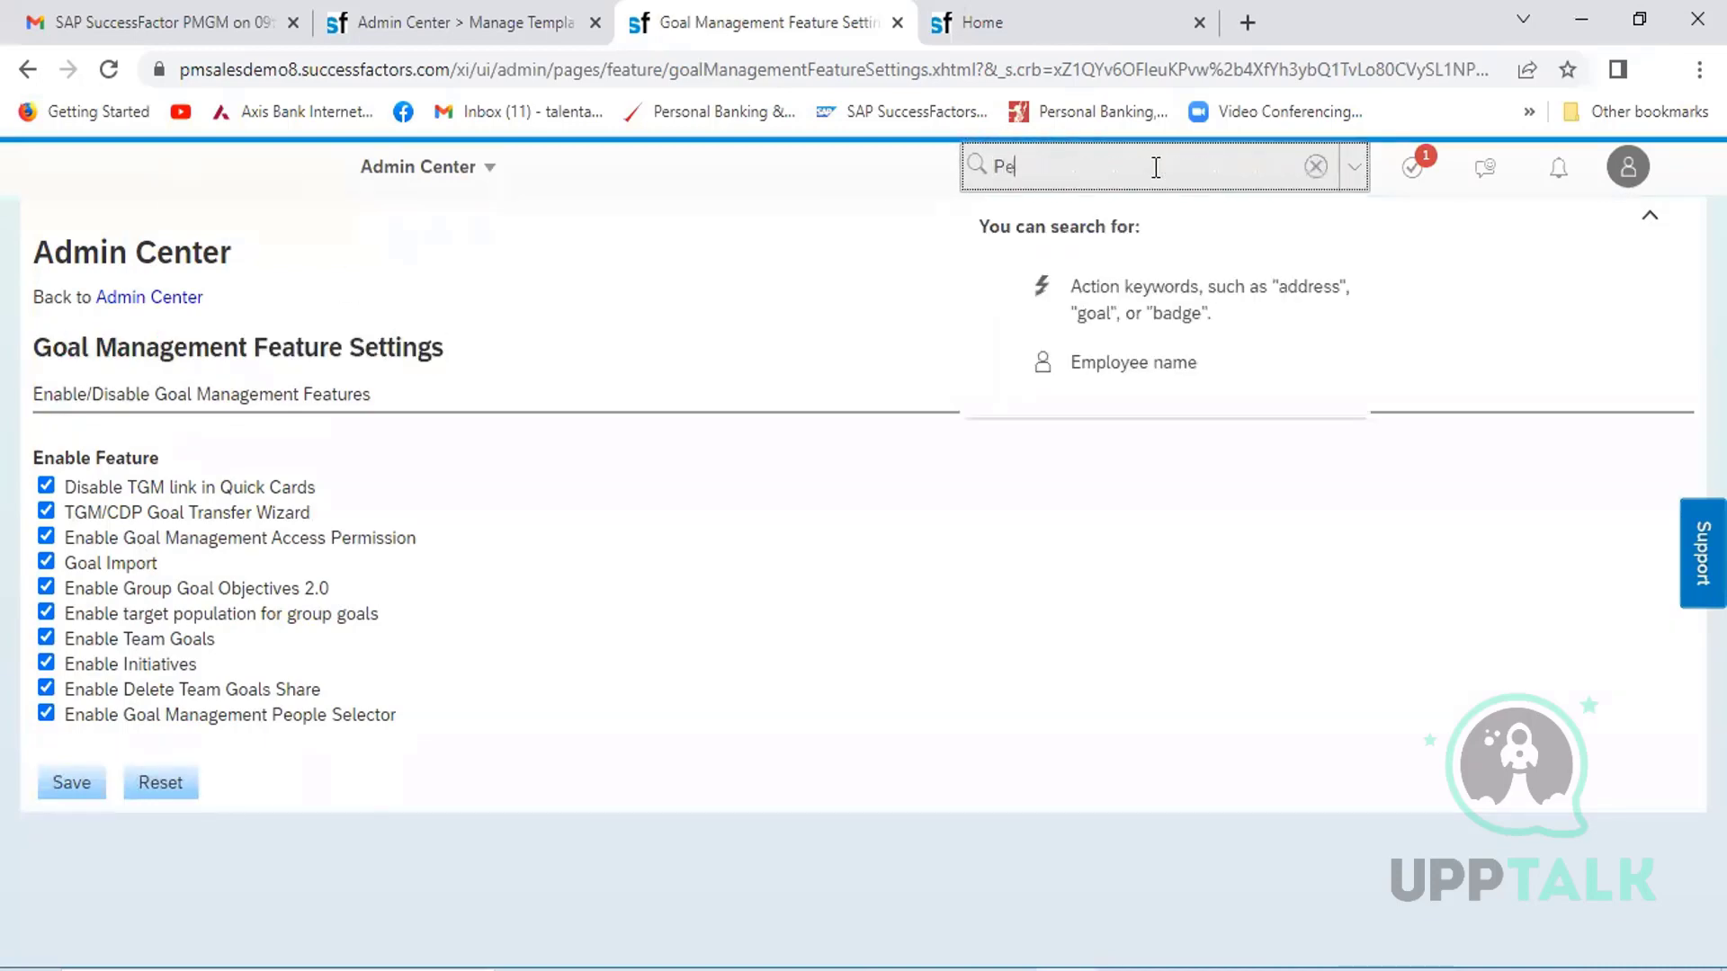
{"action": "type", "text": "rformance"}
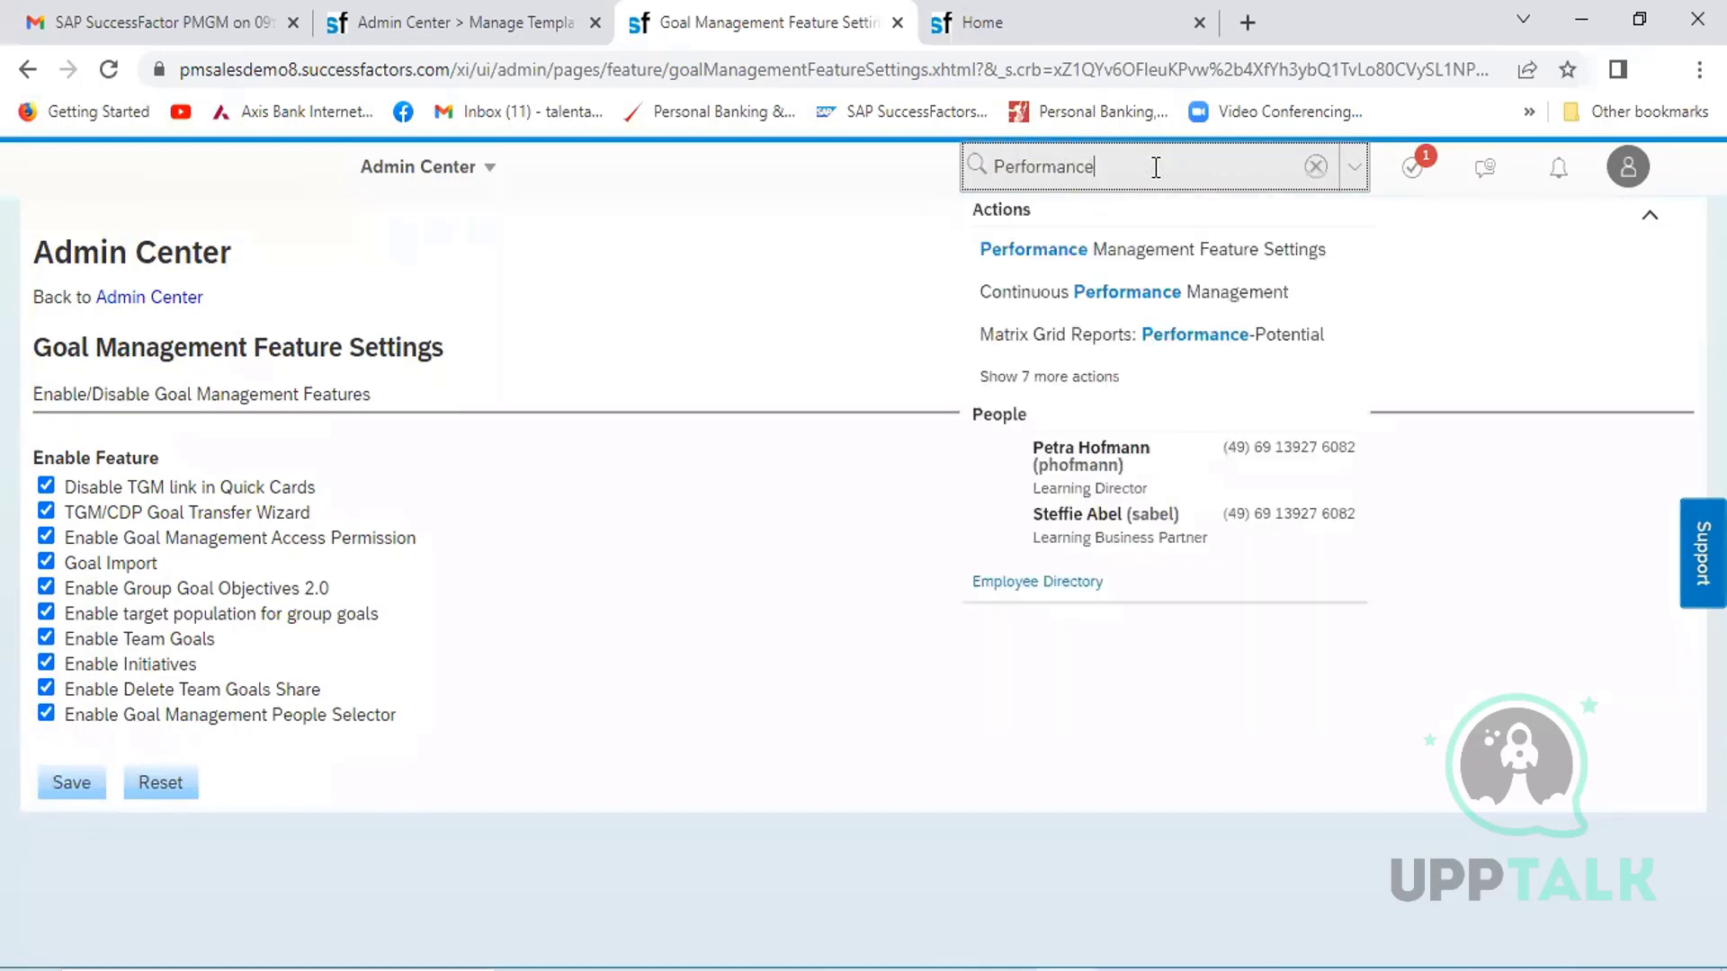
{"action": "left_click", "coordinate": [1140, 250]}
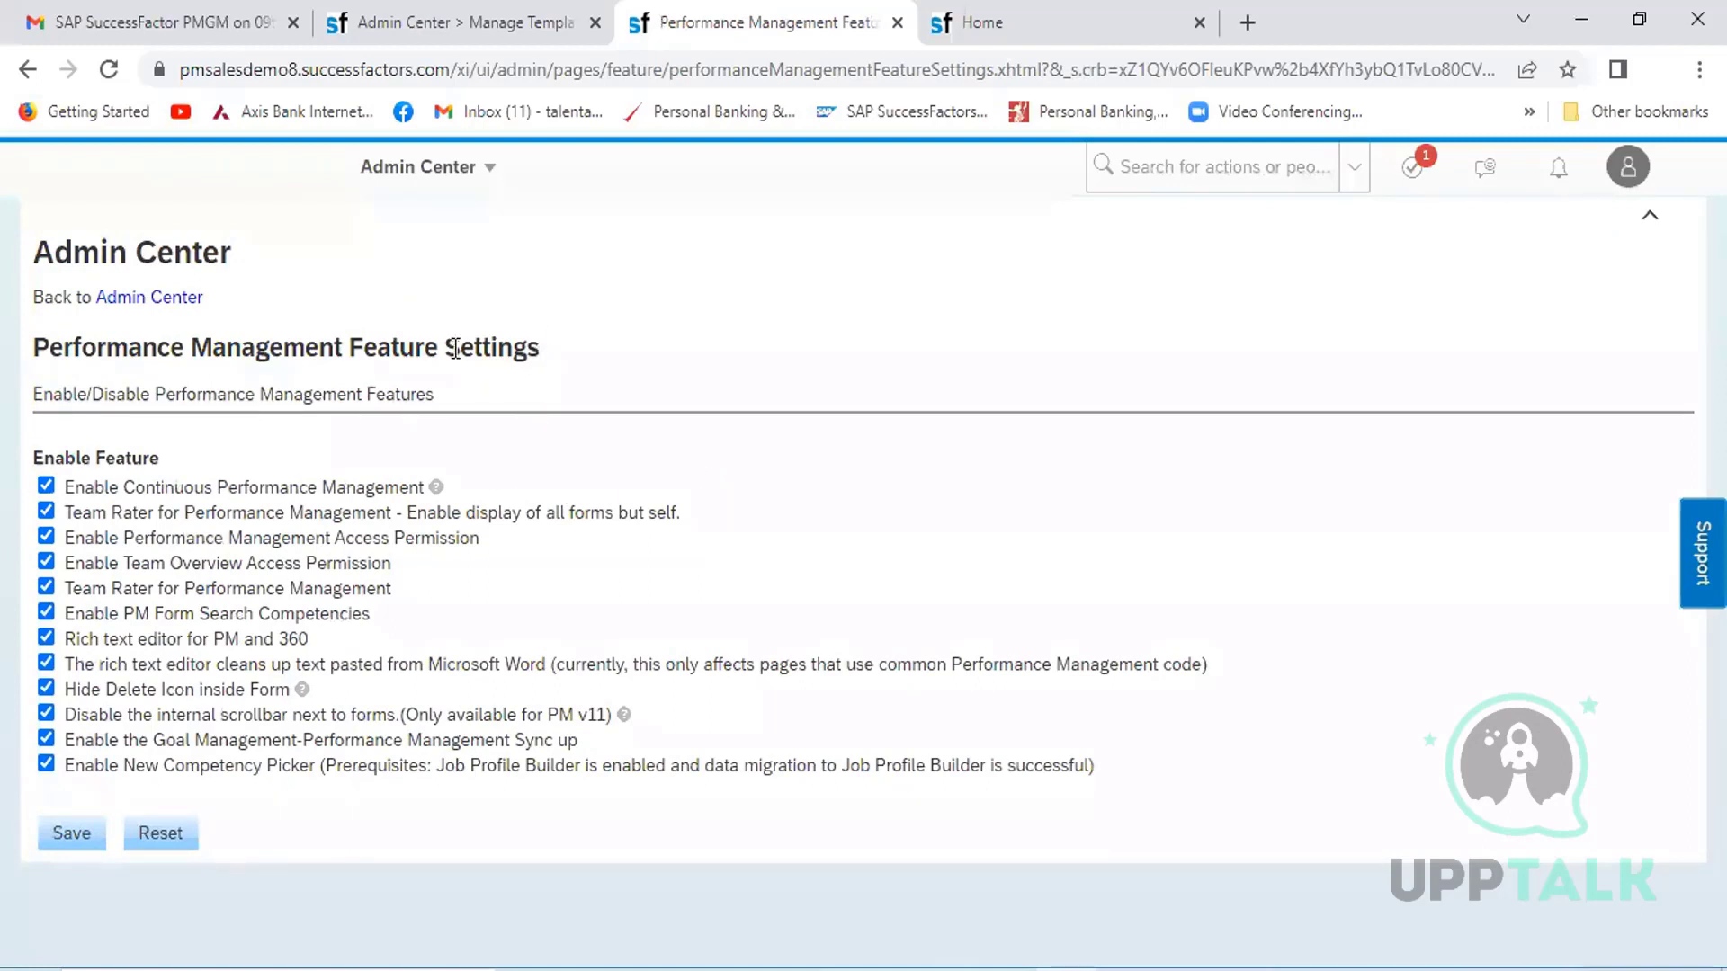
{"action": "left_click_drag", "start_coordinate": [538, 338], "coordinate": [29, 346]}
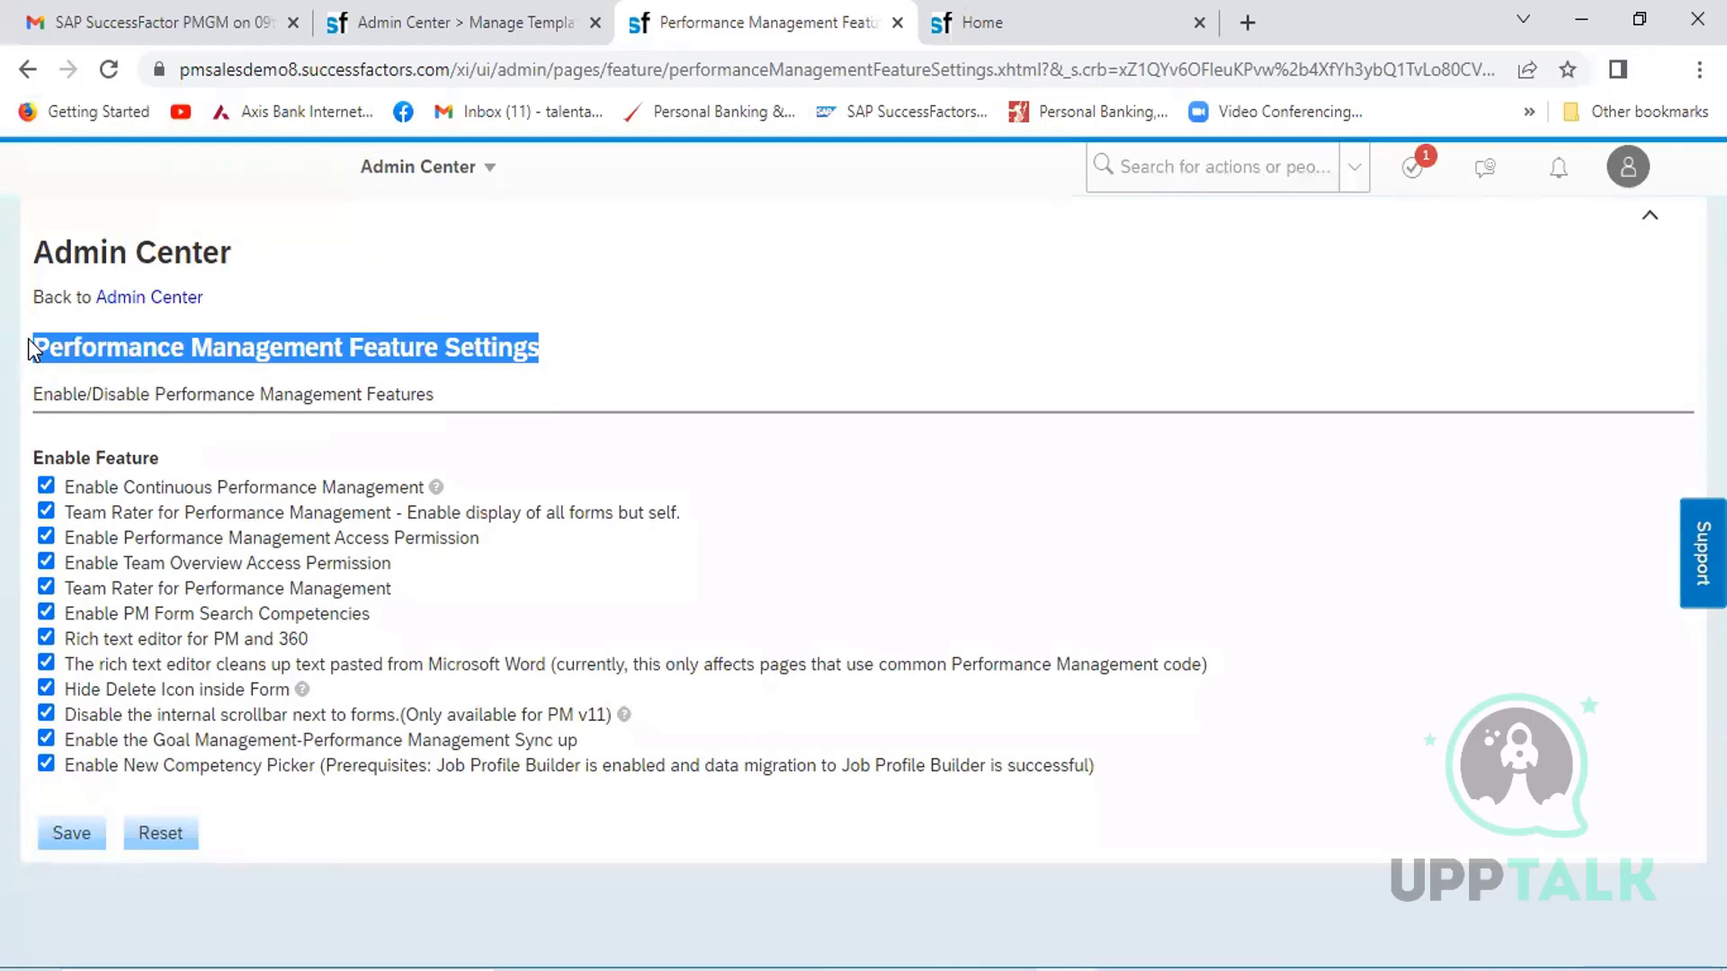
- Return to the Admin Center and open the list of Performance Management tools under Company Processes & Cycles
{"action": "left_click", "coordinate": [485, 180]}
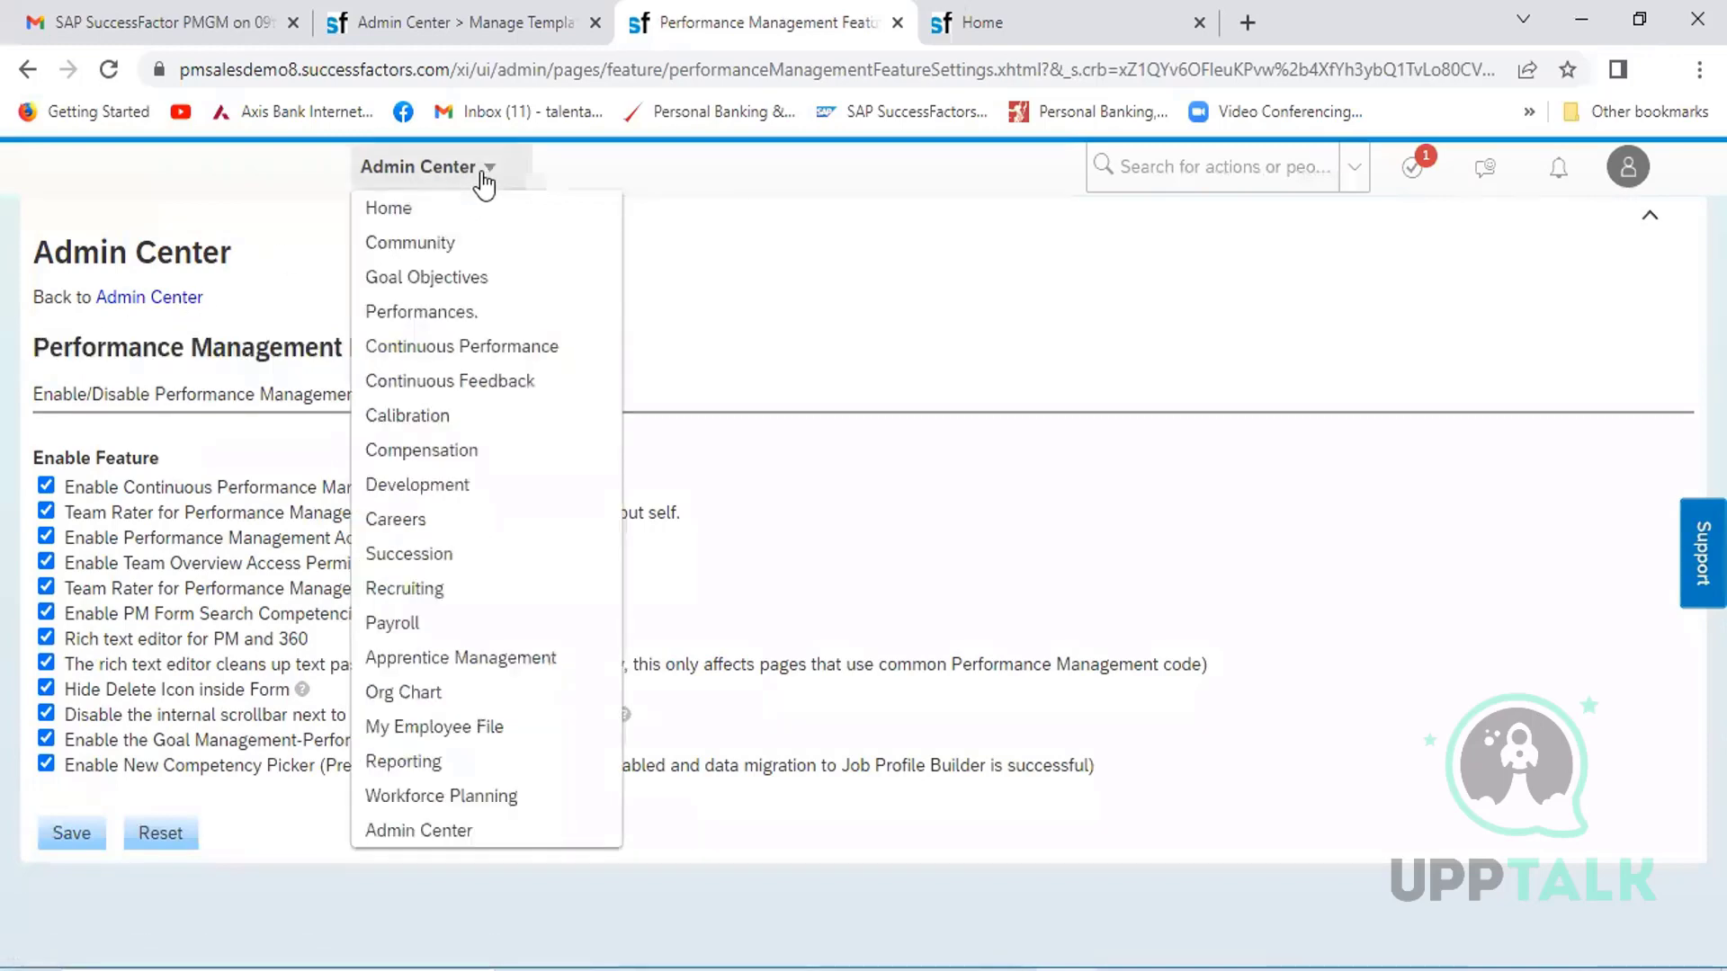
{"action": "left_click", "coordinate": [416, 832]}
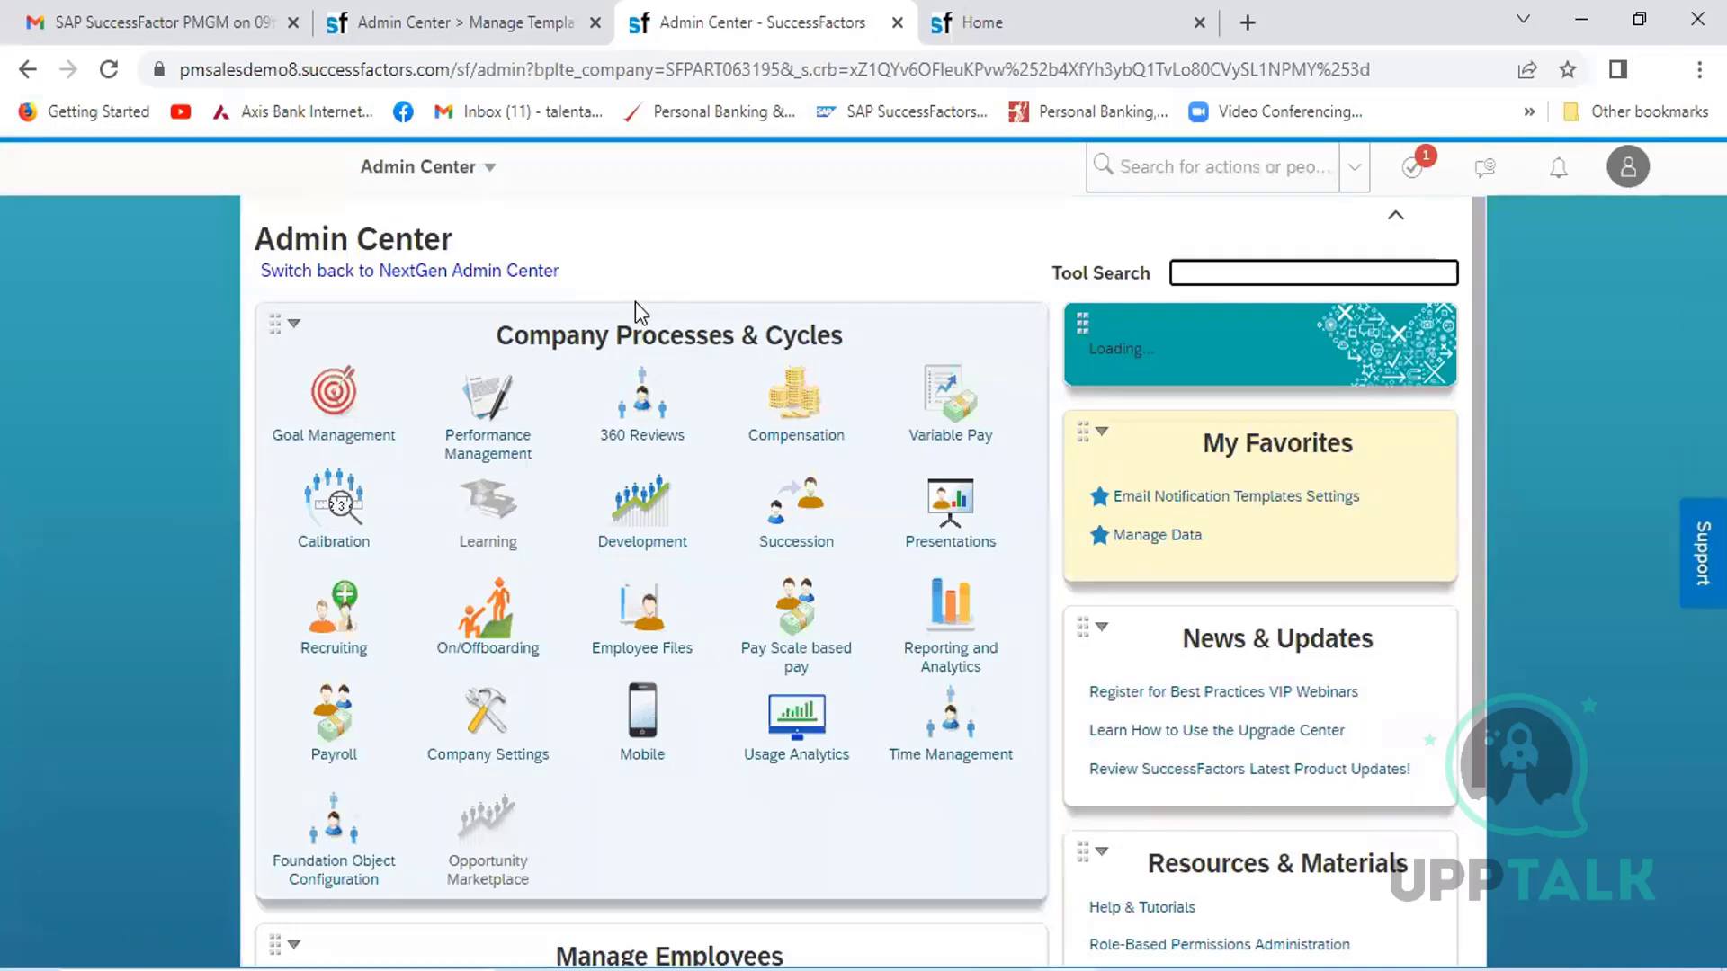
{"action": "left_click", "coordinate": [502, 445]}
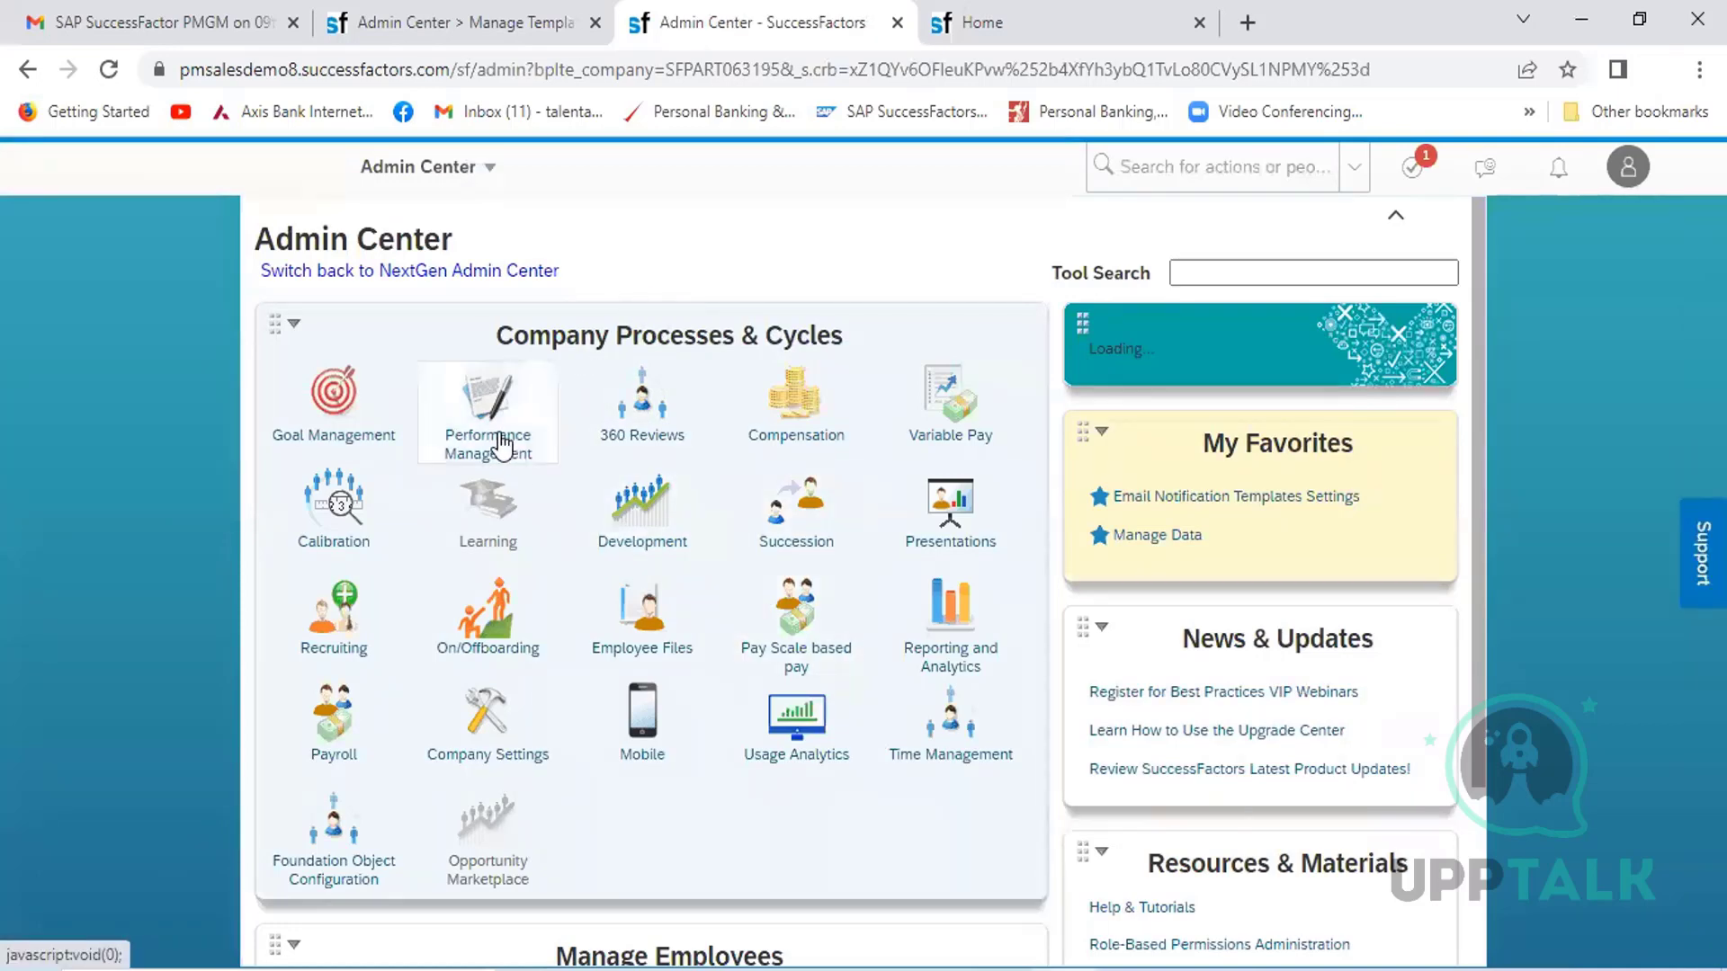